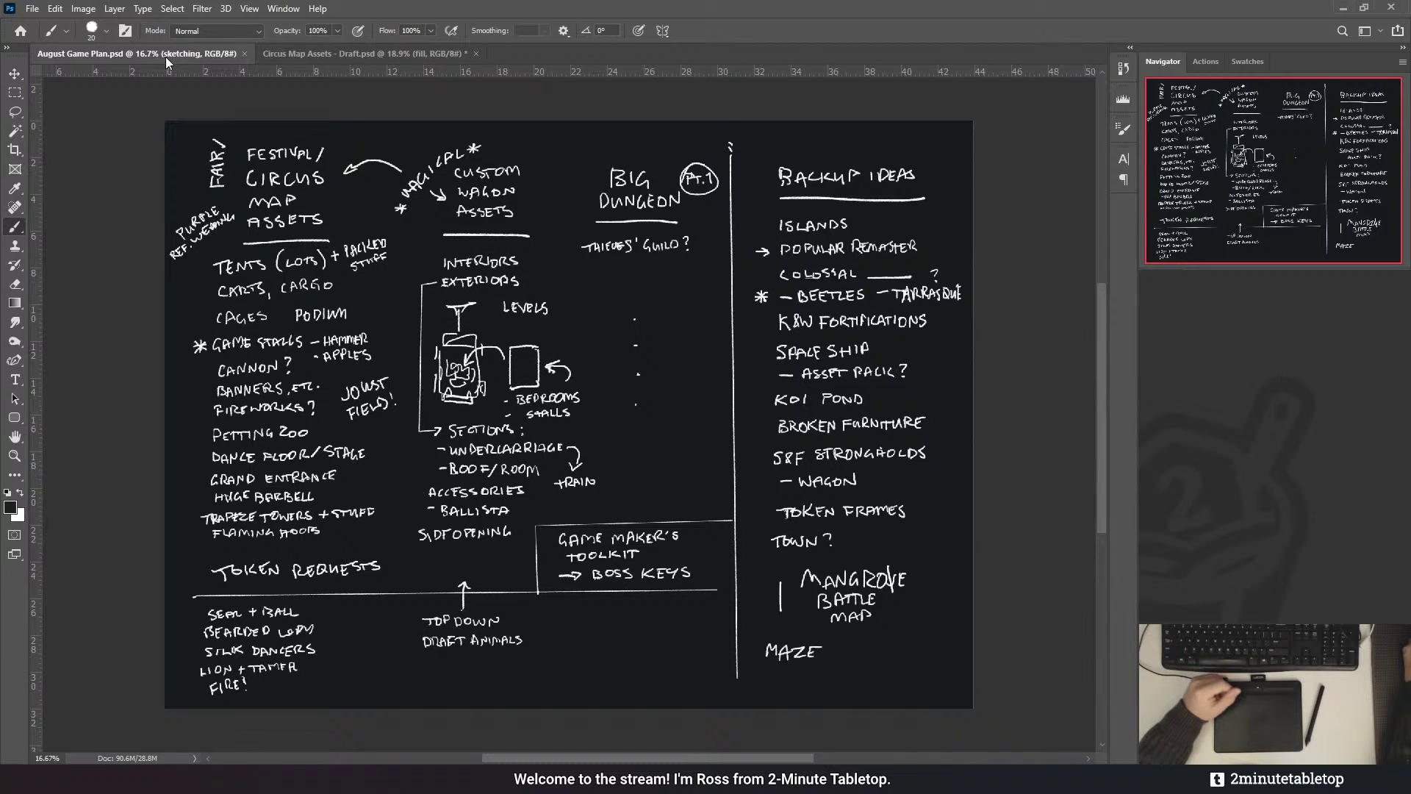
- Copy the Festival/Circus Map Assets list from August Game Plan.psd into Circus Map Assets - Draft.psd and place it near the canvas's upper-right corner
{"action": "left_click", "coordinate": [15, 92]}
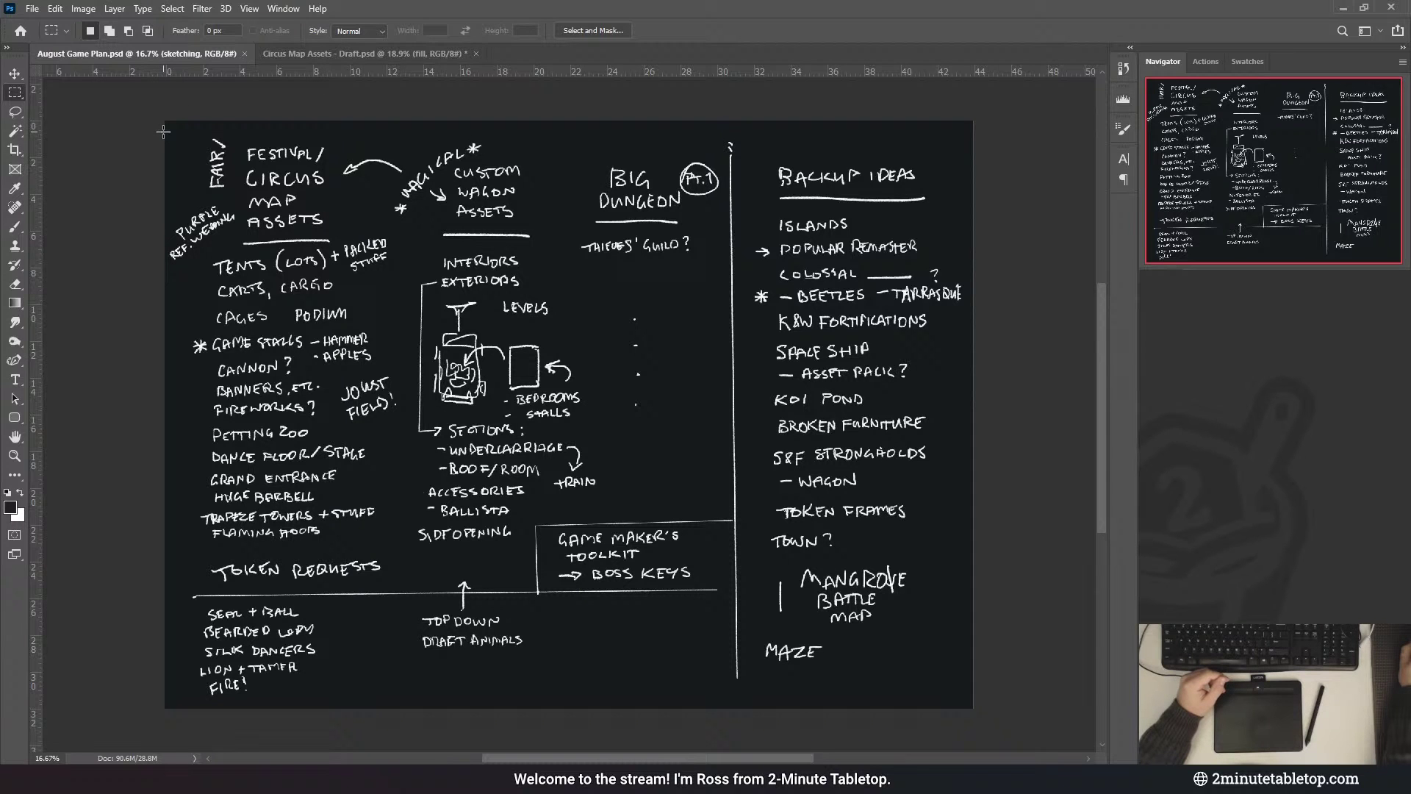
{"action": "left_click_drag", "start_coordinate": [357, 356], "coordinate": [403, 548]}
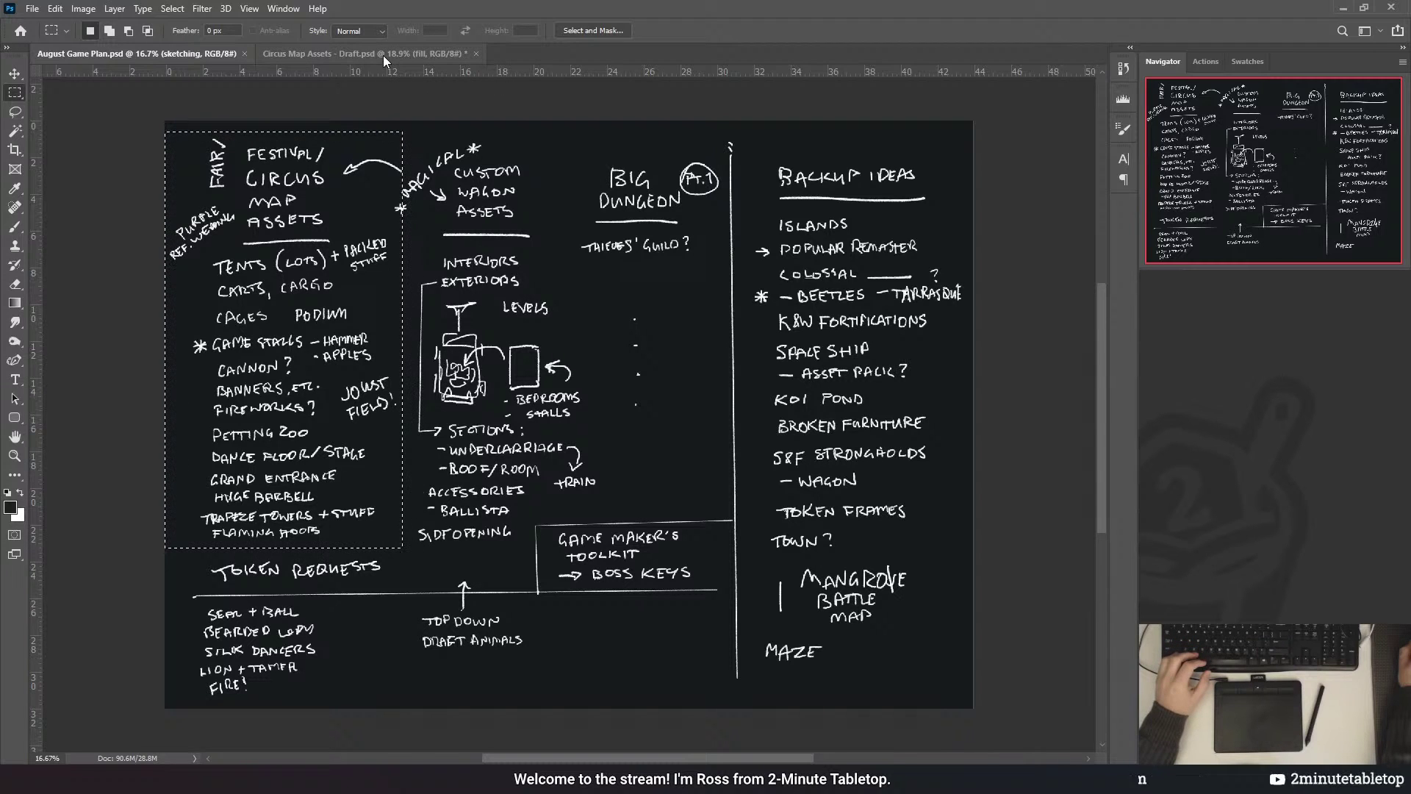
{"action": "key", "text": "ctrl+\\"}
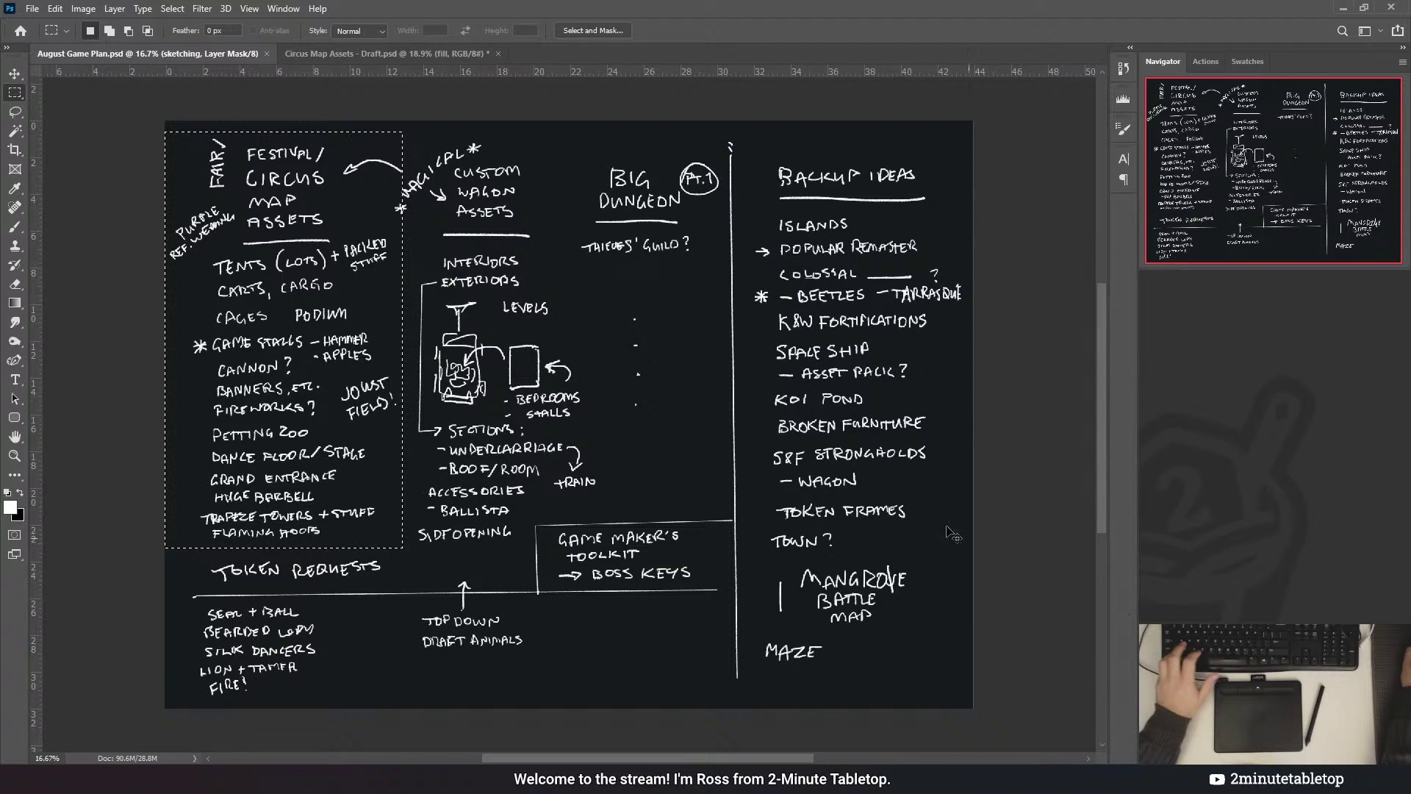
{"action": "left_click", "coordinate": [431, 55]}
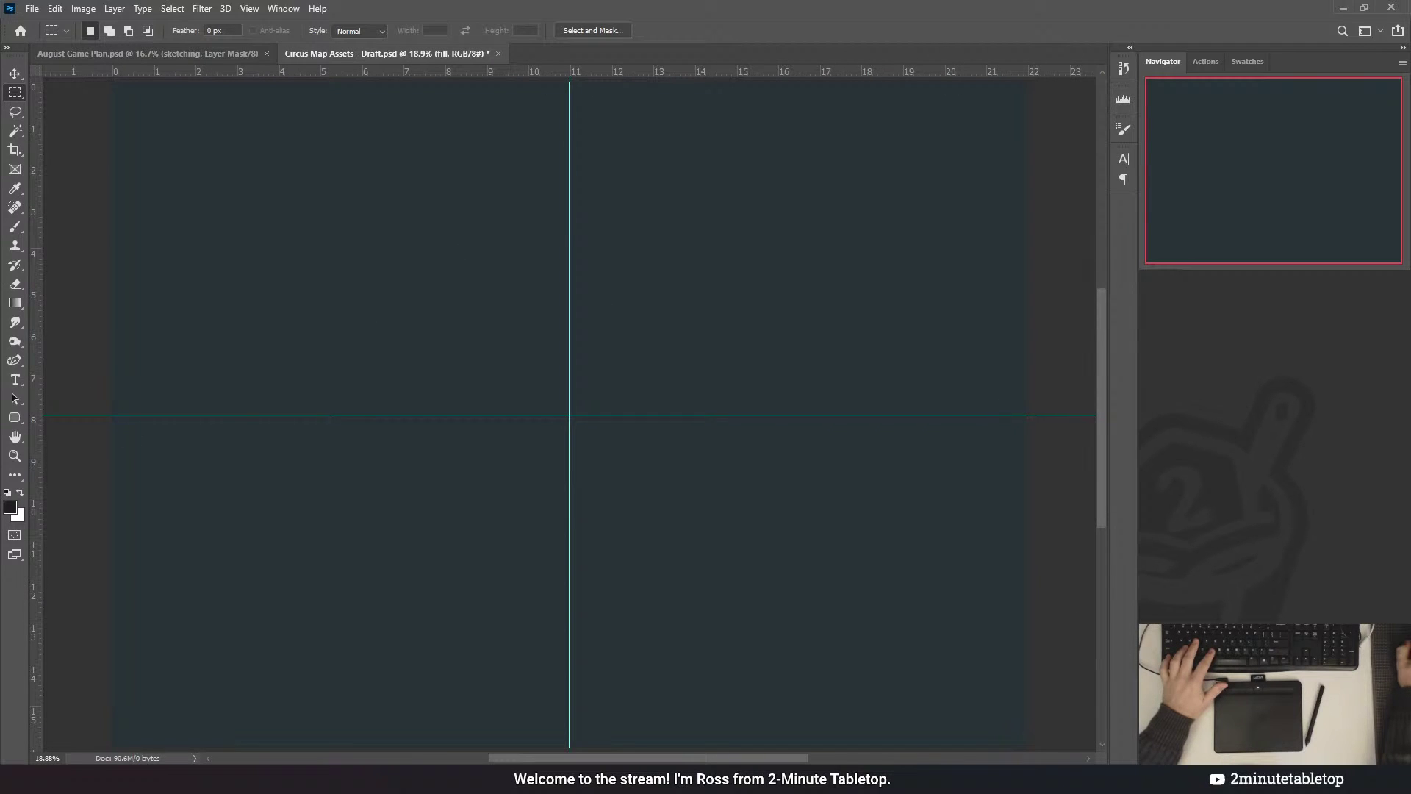
{"action": "key", "text": "ctrl+v"}
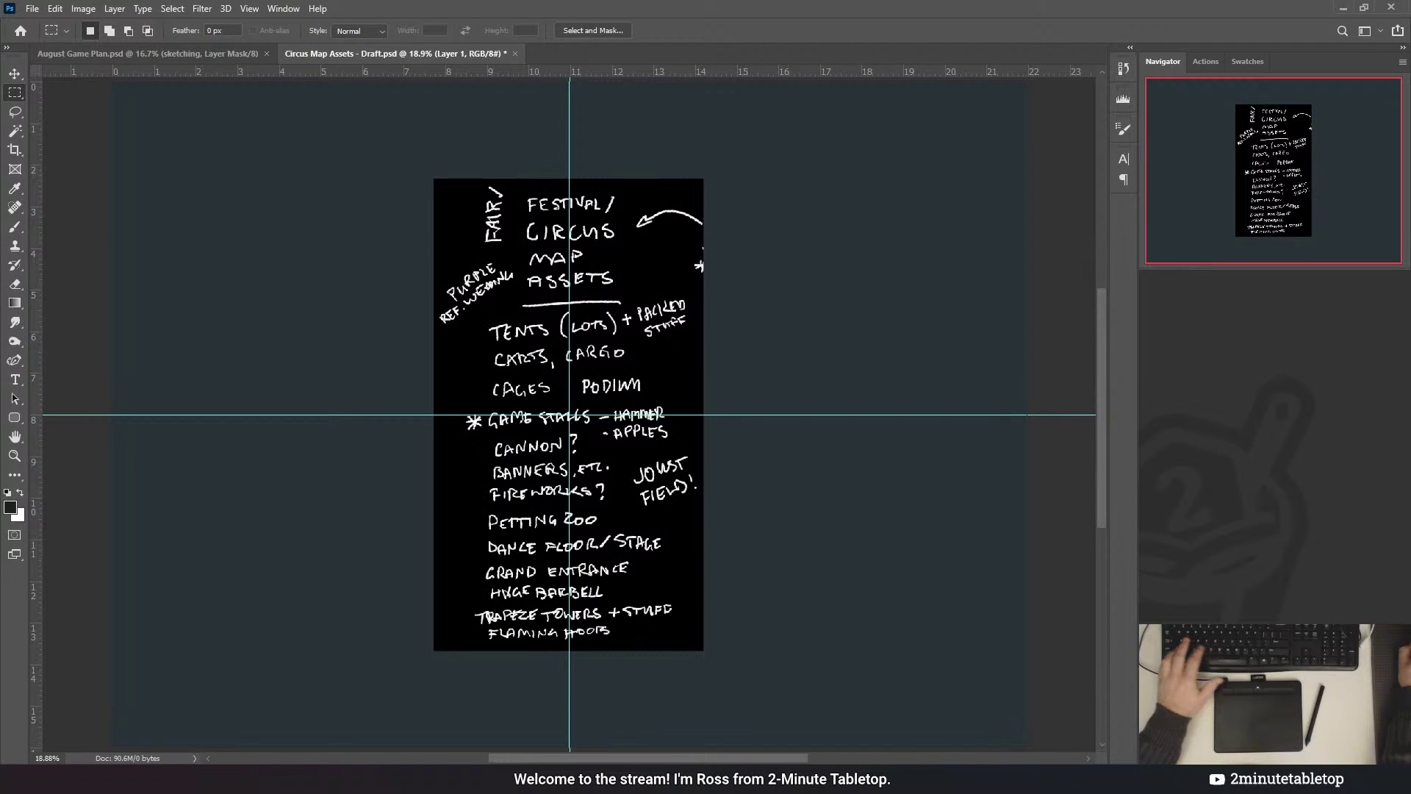
{"action": "left_click", "coordinate": [15, 73]}
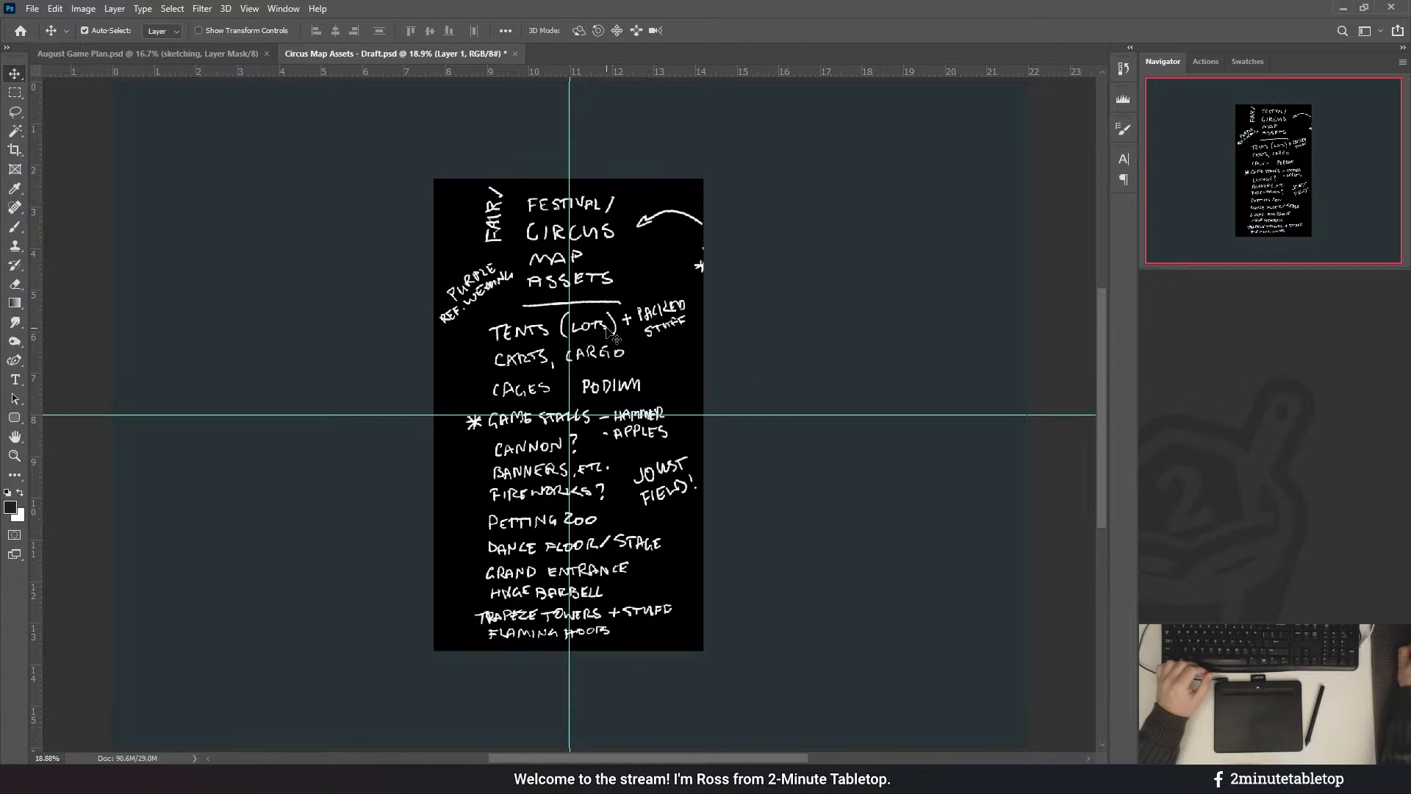
{"action": "mouse_move", "coordinate": [588, 326]}
{"action": "left_mouse_down"}
{"action": "mouse_move", "coordinate": [1047, 302]}
{"action": "mouse_move", "coordinate": [874, 261]}
{"action": "left_mouse_up"}
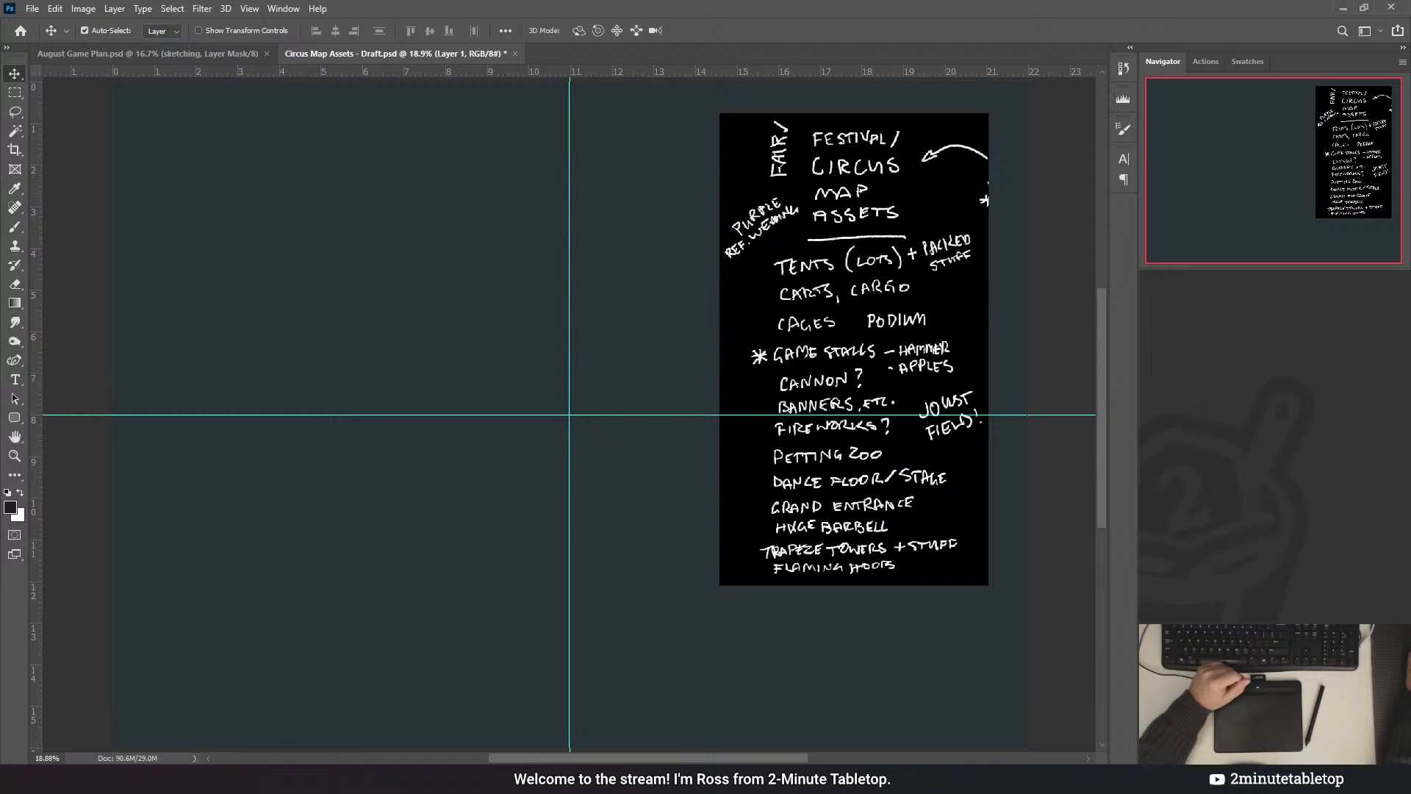
- Make the sketching layer's mask active and display the grid over the canvas
{"action": "left_click", "coordinate": [795, 389]}
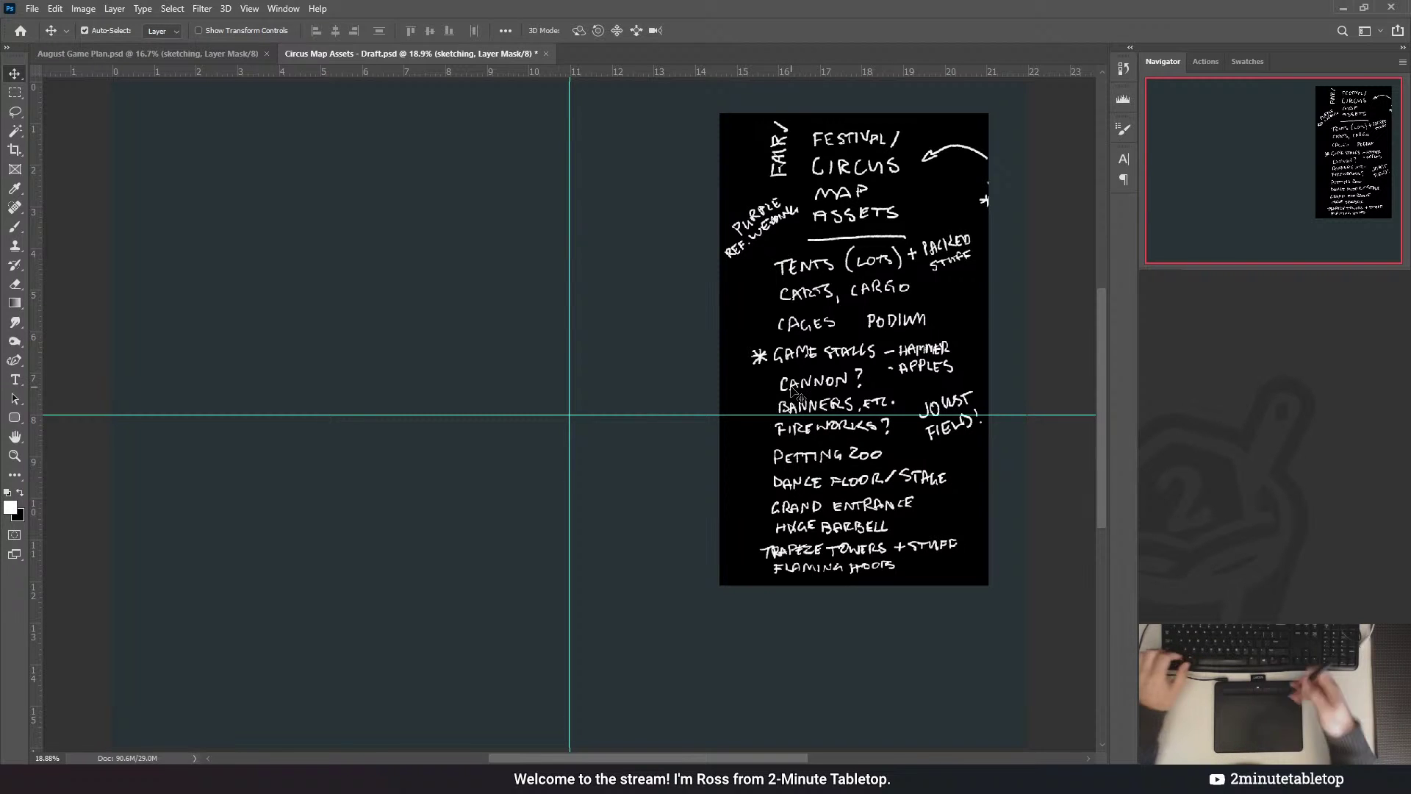
{"action": "key", "text": "ctrl+apostrophe"}
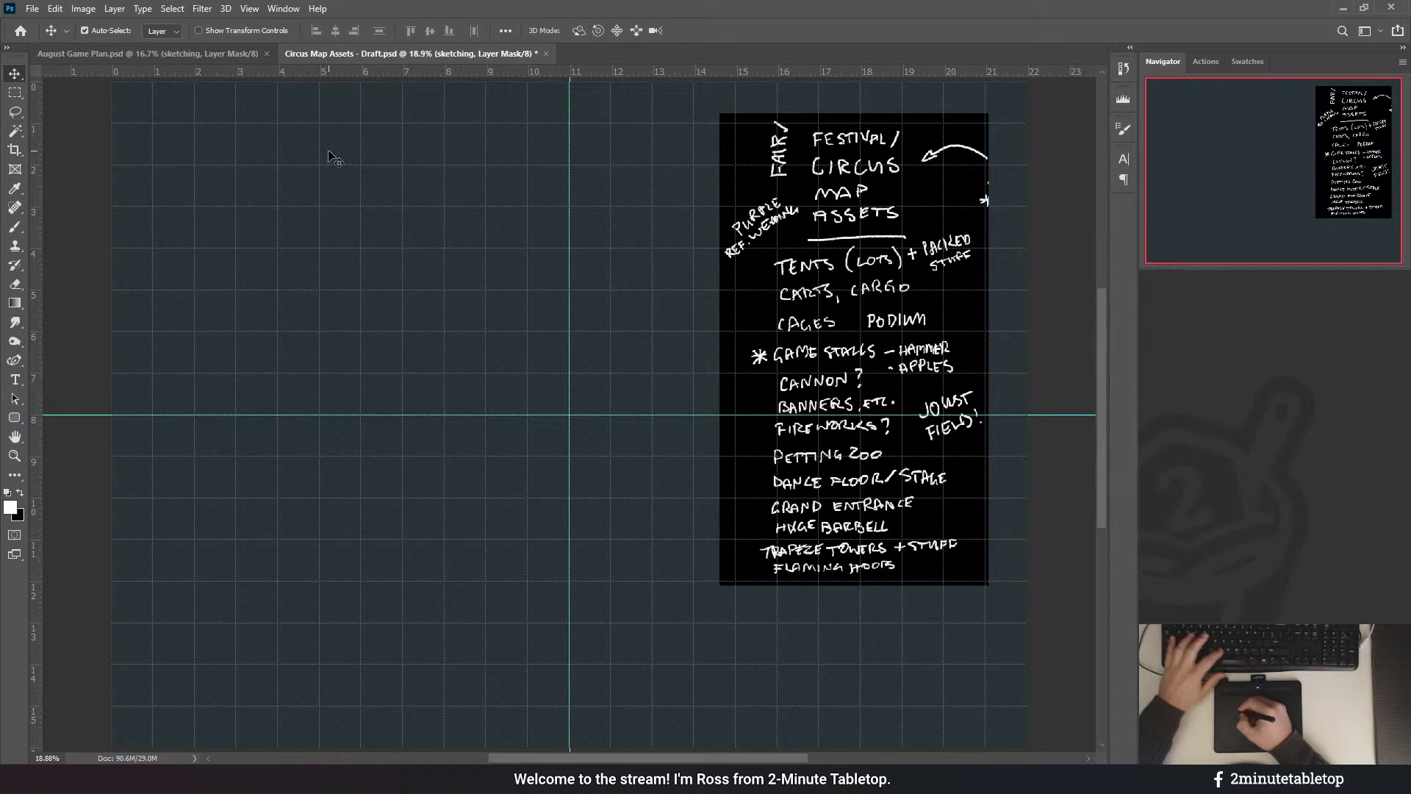
{"action": "key", "text": "b"}
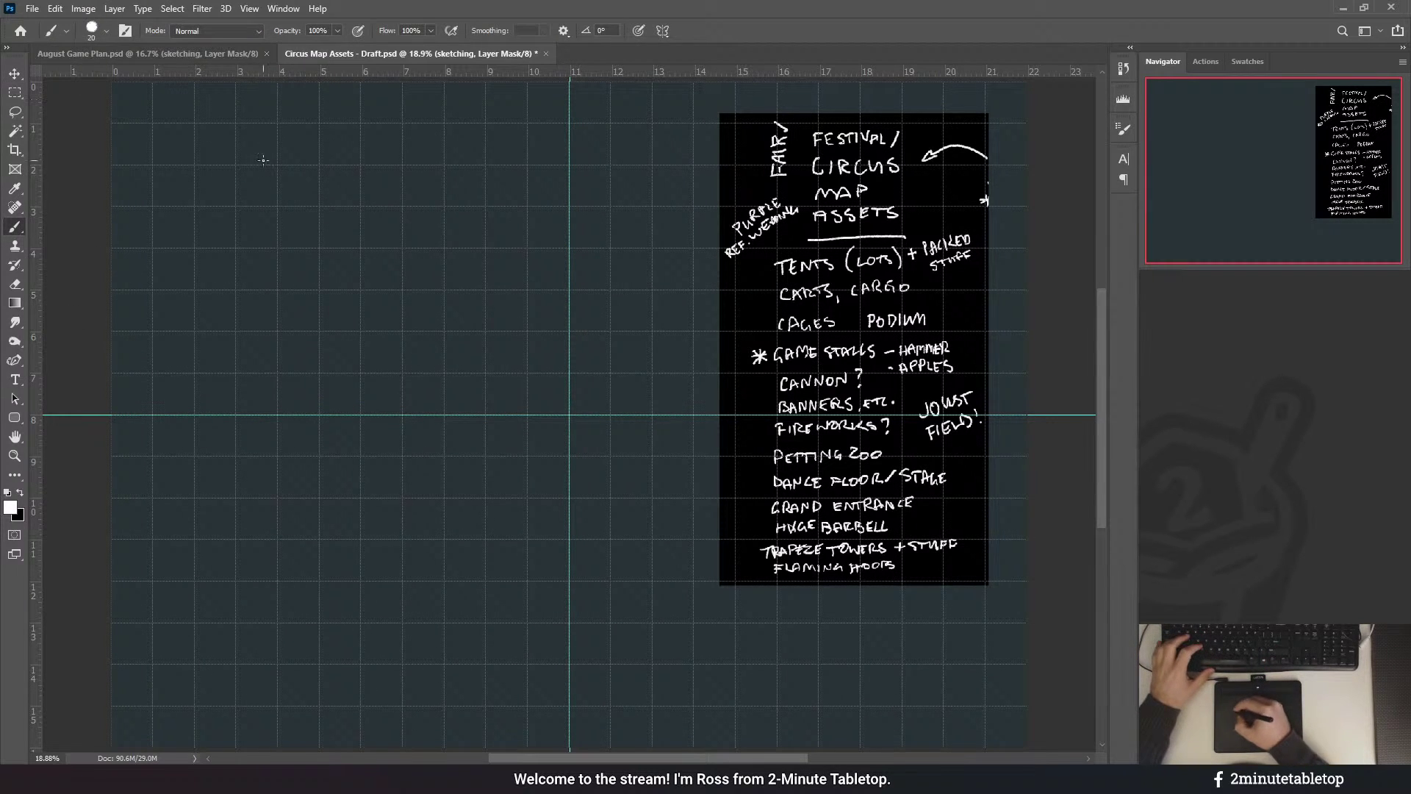
{"action": "left_click_drag", "start_coordinate": [298, 239], "coordinate": [384, 195]}
{"action": "key", "text": "ctrl+z"}
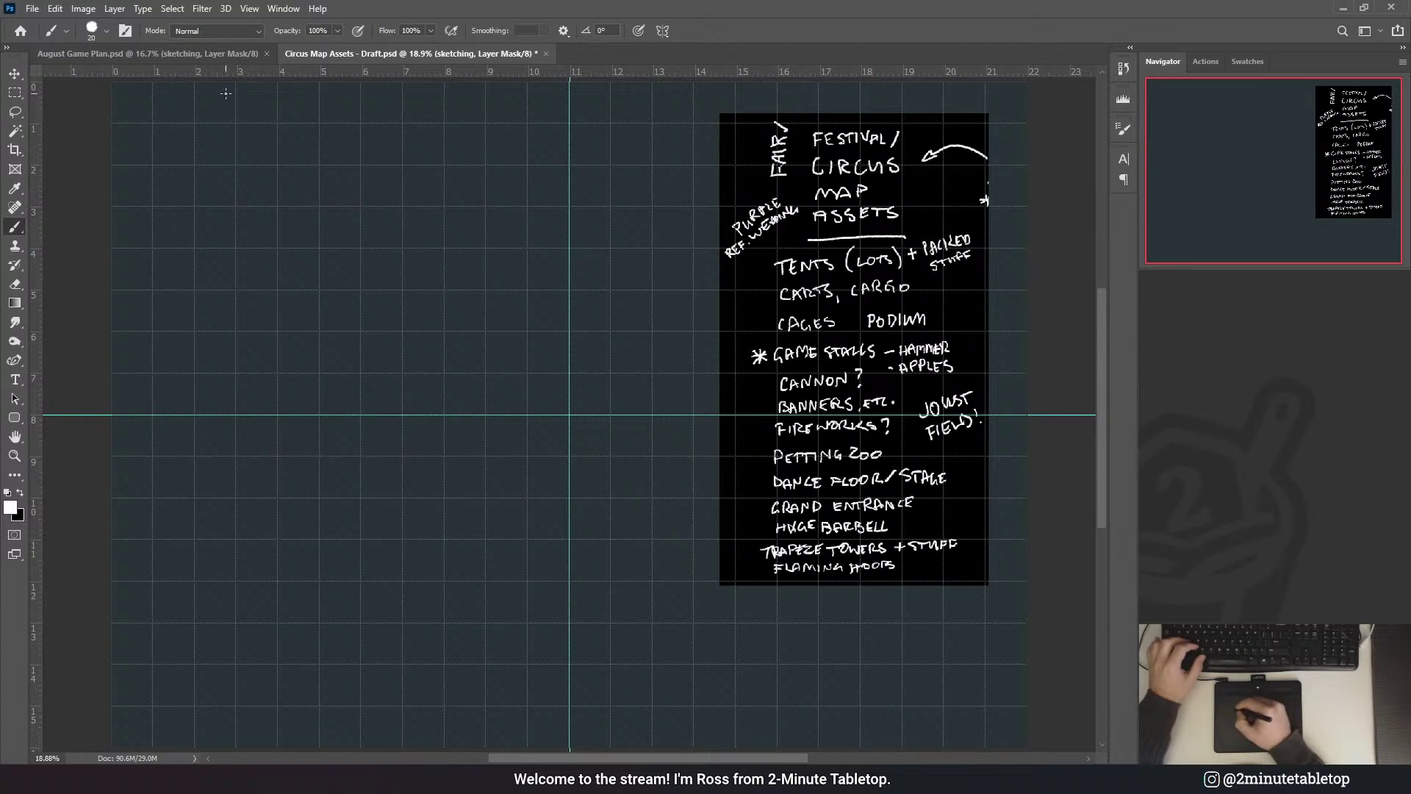
{"action": "left_click_drag", "start_coordinate": [207, 123], "coordinate": [313, 188]}
{"action": "key", "text": "ctrl+z"}
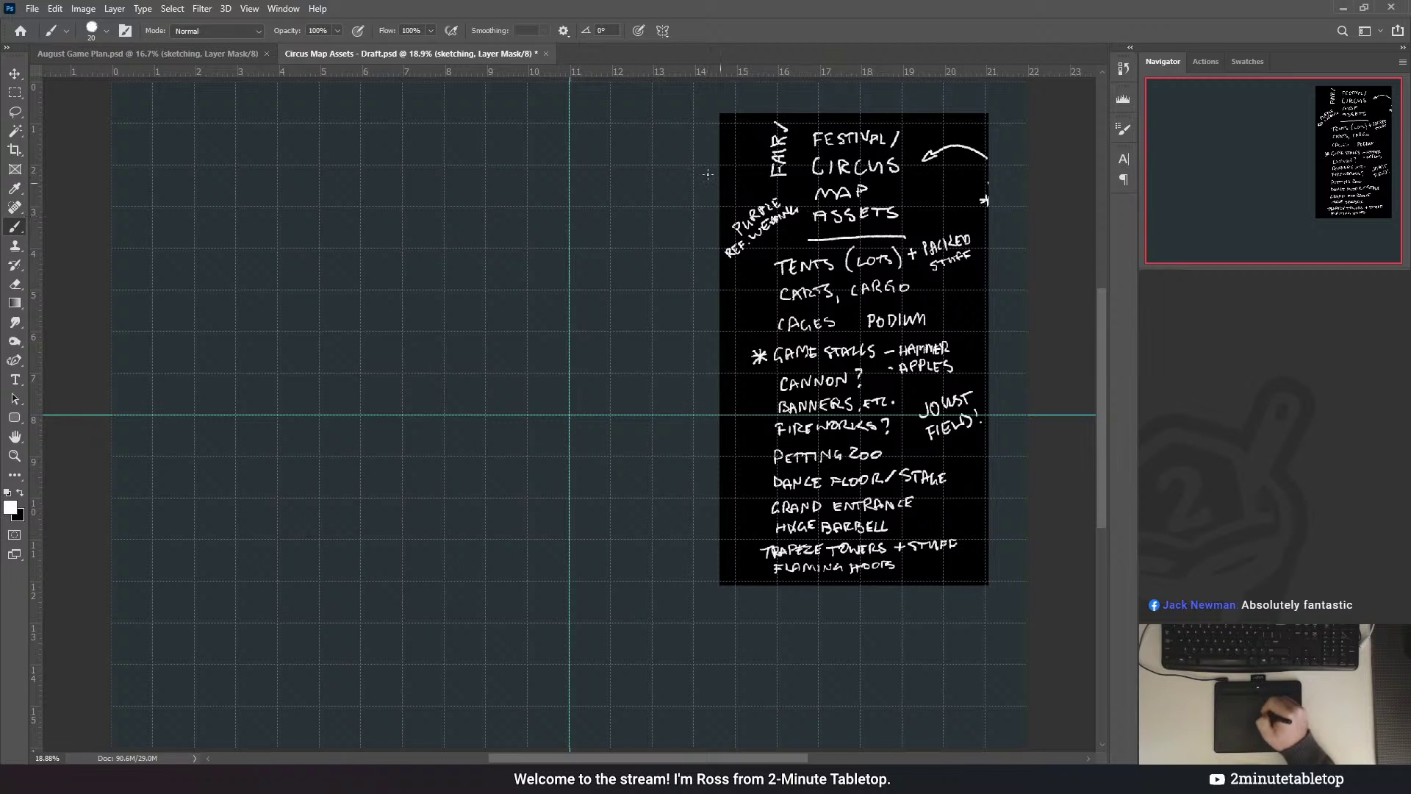
- Clear the rectangular selection in August Game Plan.psd and return to Circus Map Assets - Draft.psd
{"action": "left_click", "coordinate": [162, 64]}
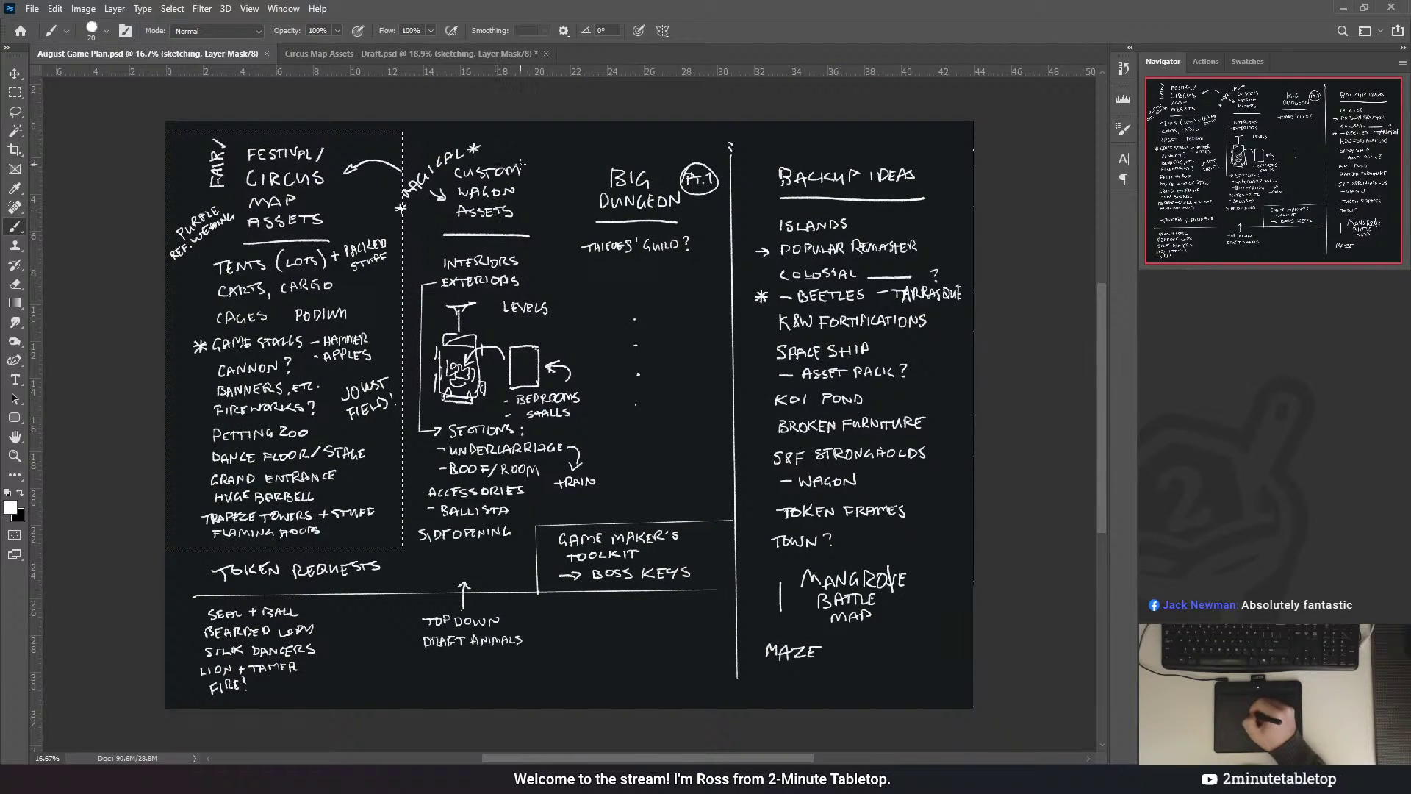
{"action": "key", "text": "ctrl+d"}
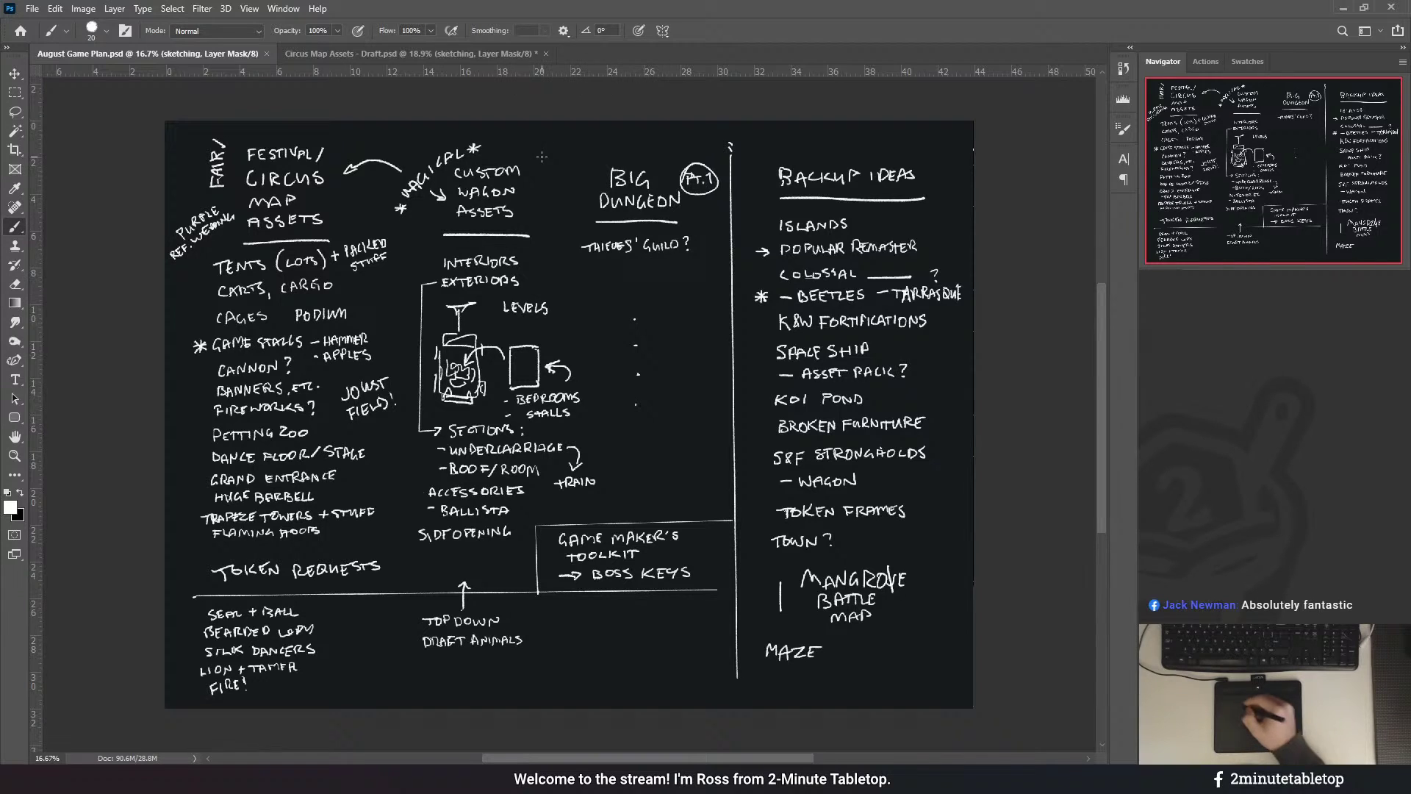
{"action": "left_click", "coordinate": [409, 51]}
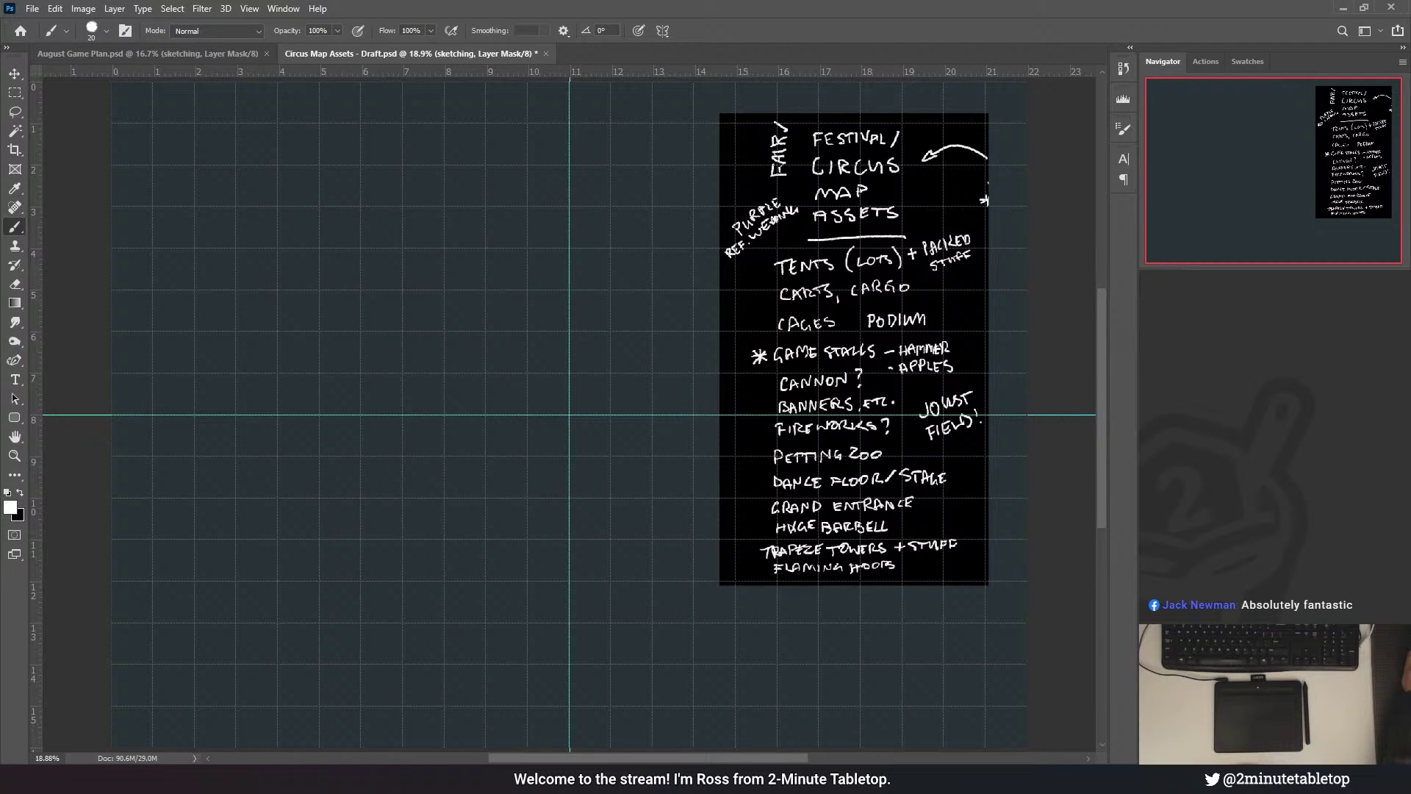
- Add a white solid colour fill layer beneath the list and fade it until the canvas background is a medium blue-grey
{"action": "left_click", "coordinate": [1293, 456]}
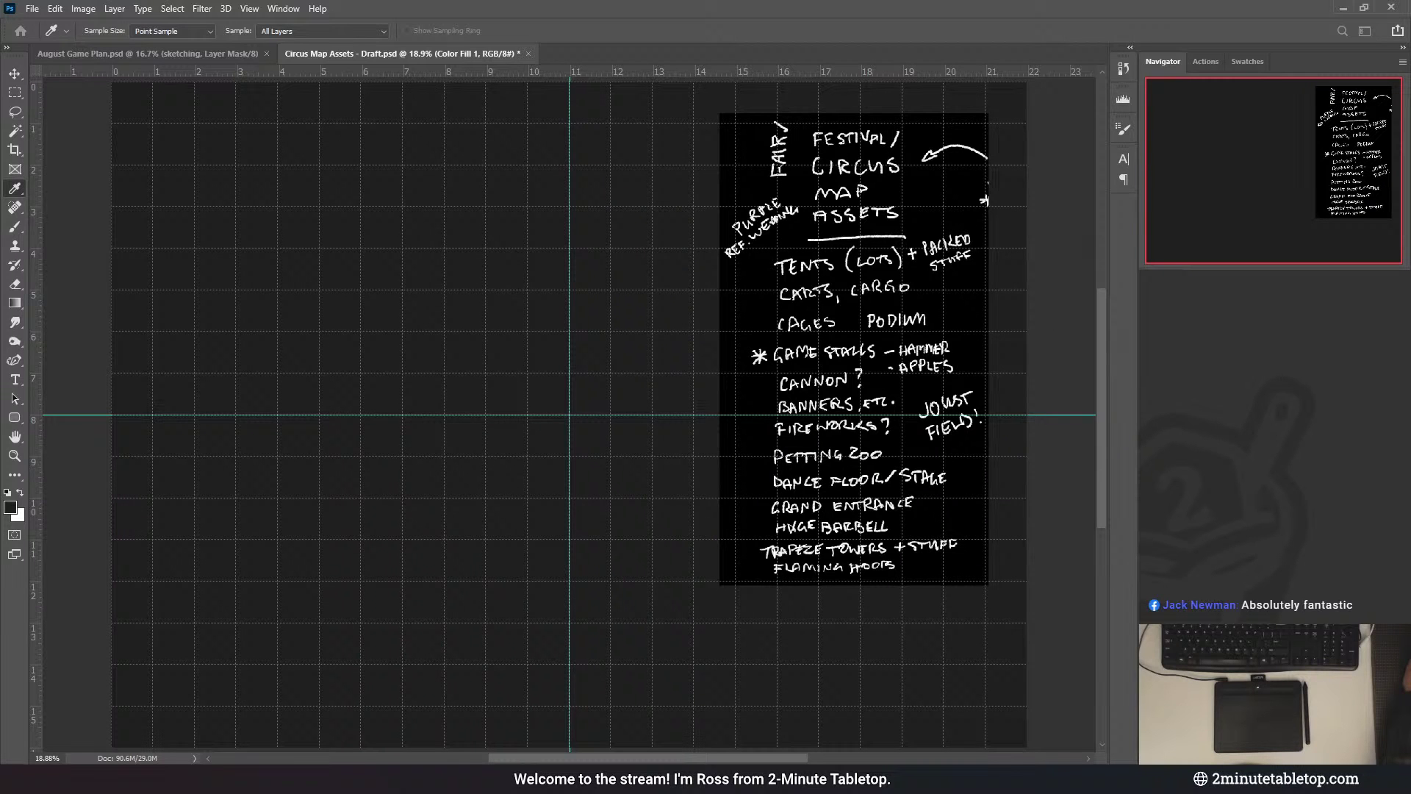
{"action": "left_click", "coordinate": [926, 319]}
{"action": "key", "text": "Return"}
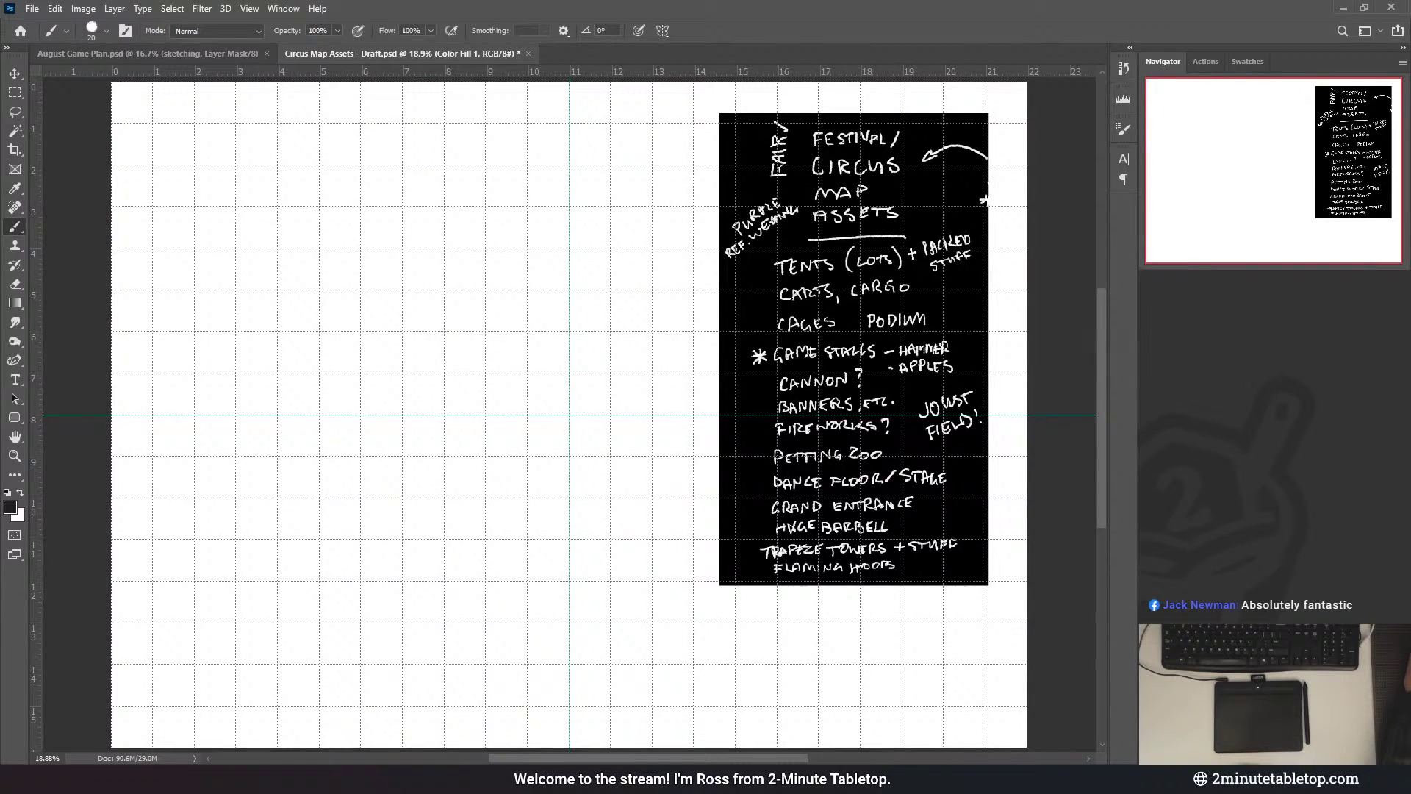
{"action": "key", "text": "ctrl+z"}
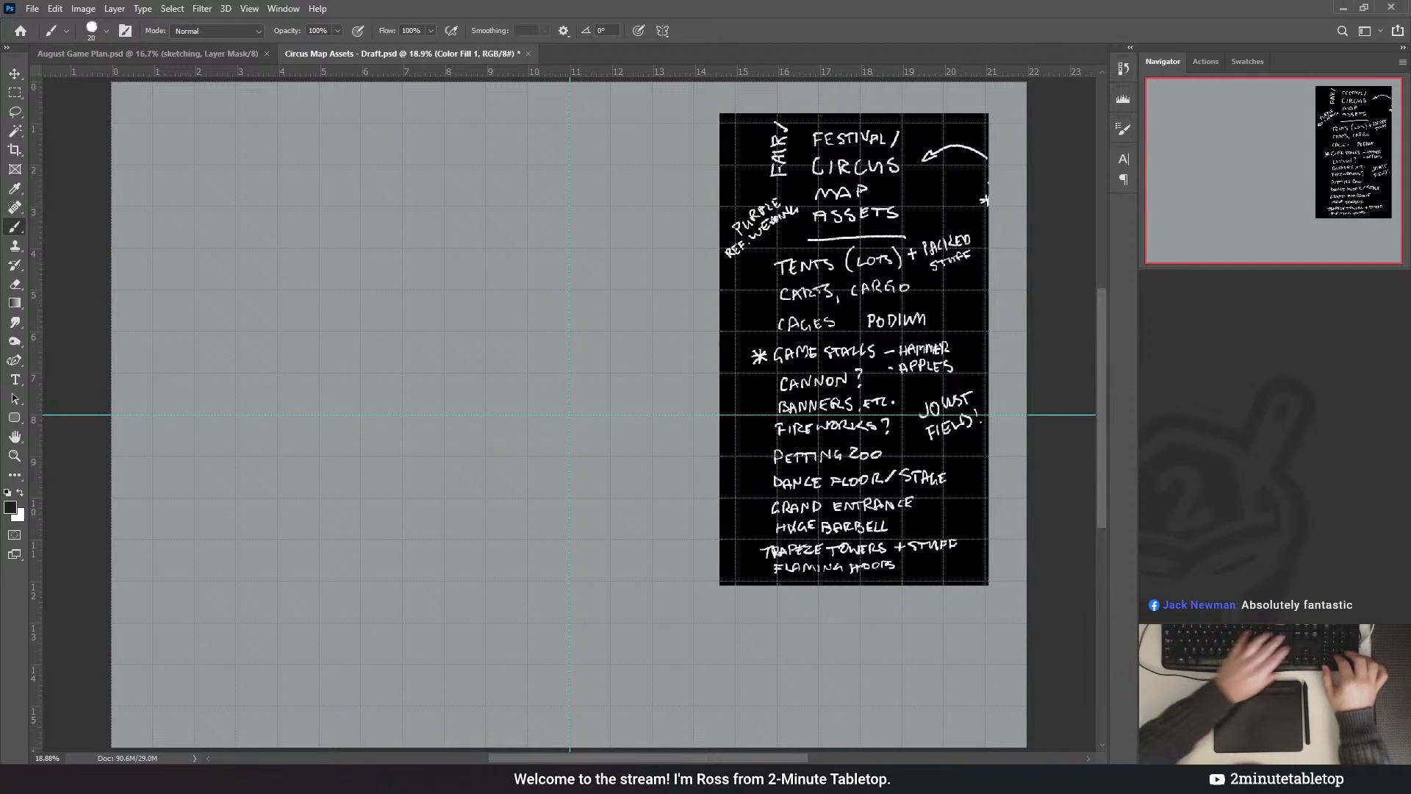
{"action": "key", "text": "ctrl+z"}
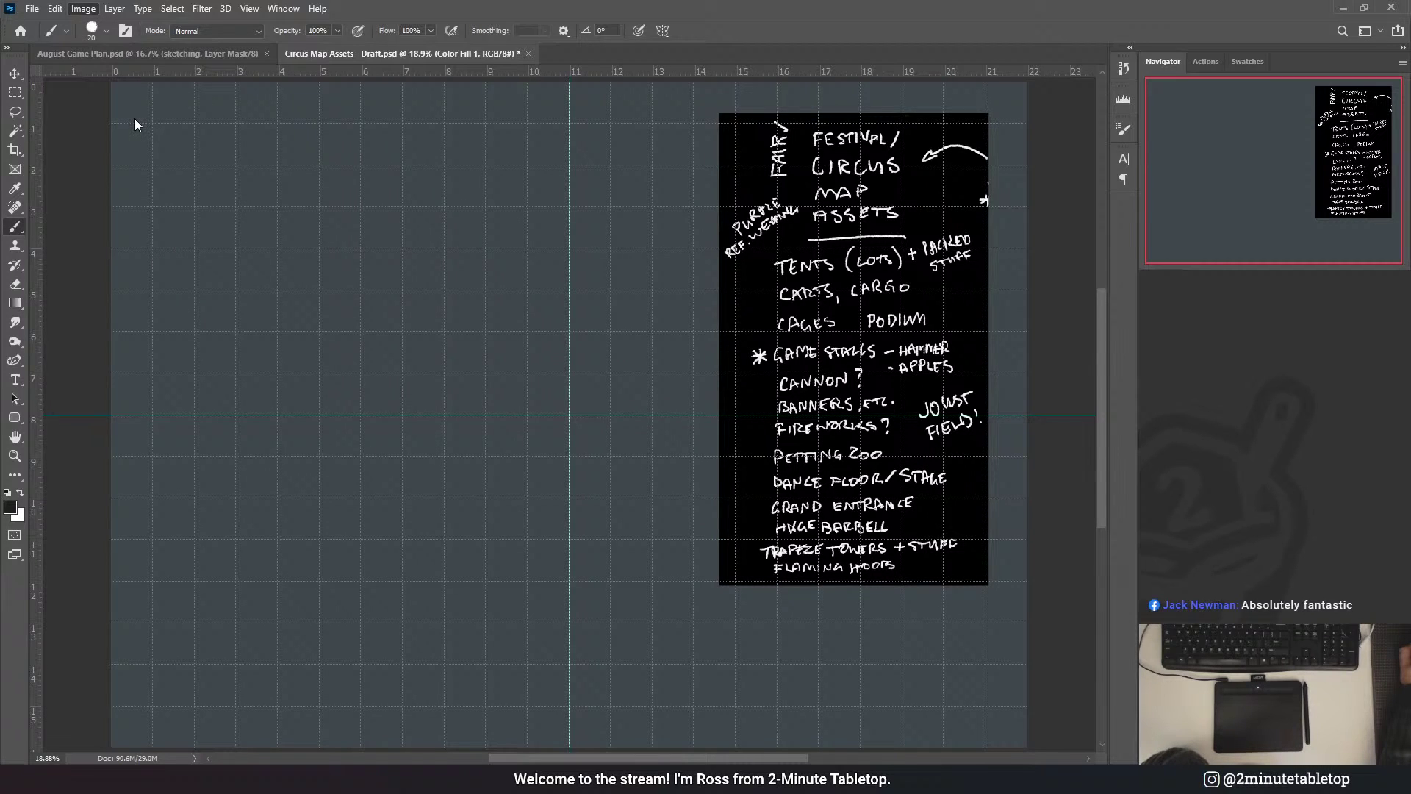
- Halve the document's resolution without resampling so the canvas spans twice as many grid squares
{"action": "key", "text": "h"}
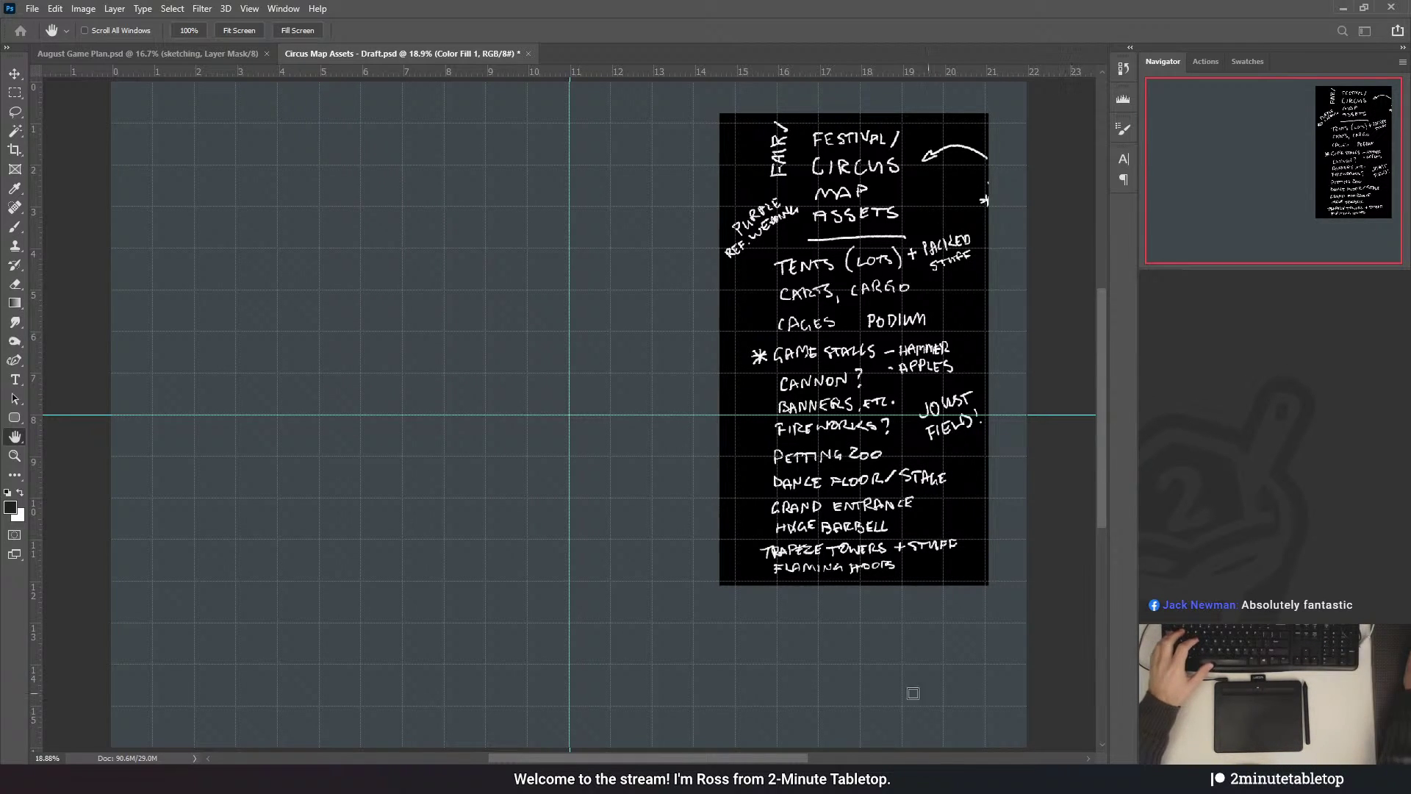
{"action": "key", "text": "b"}
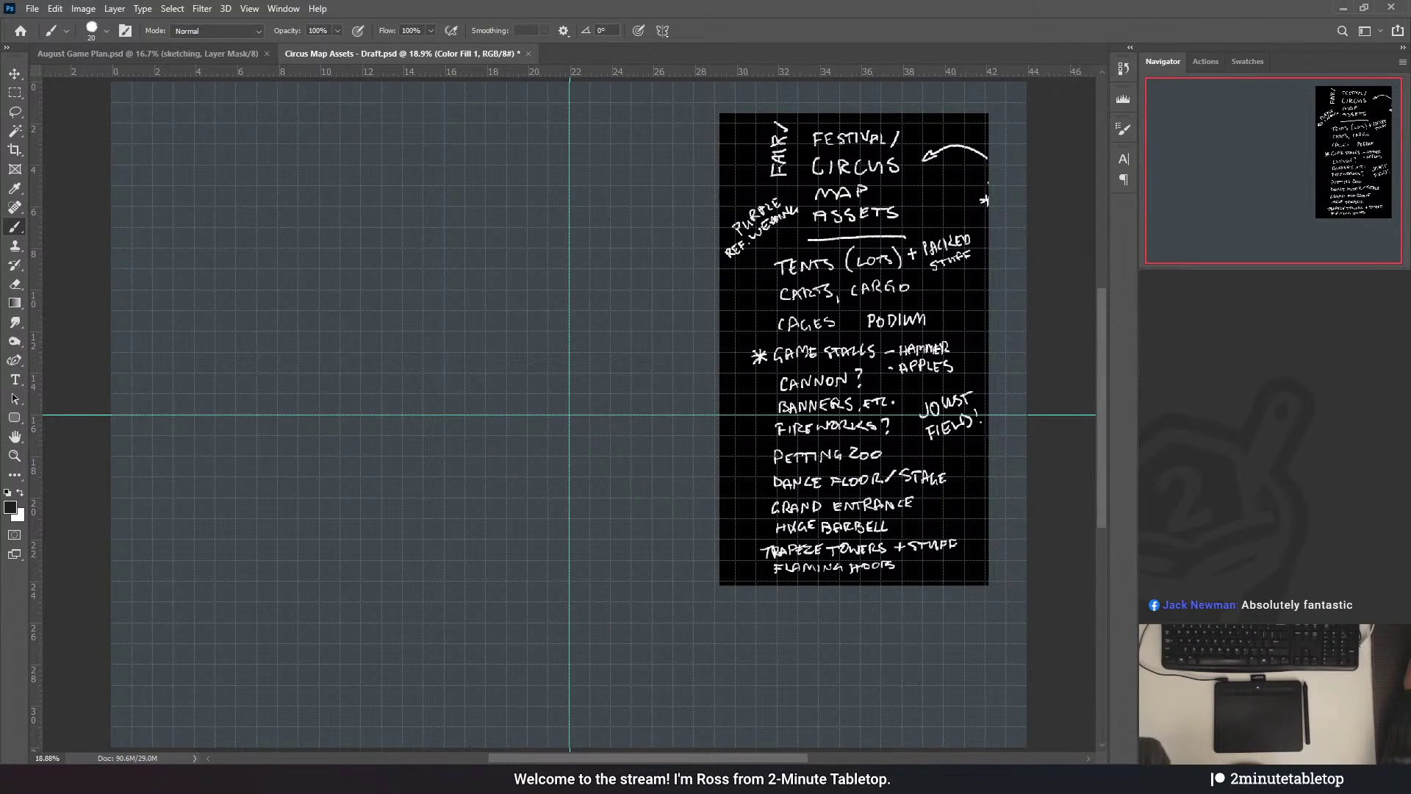
{"action": "key", "text": "m"}
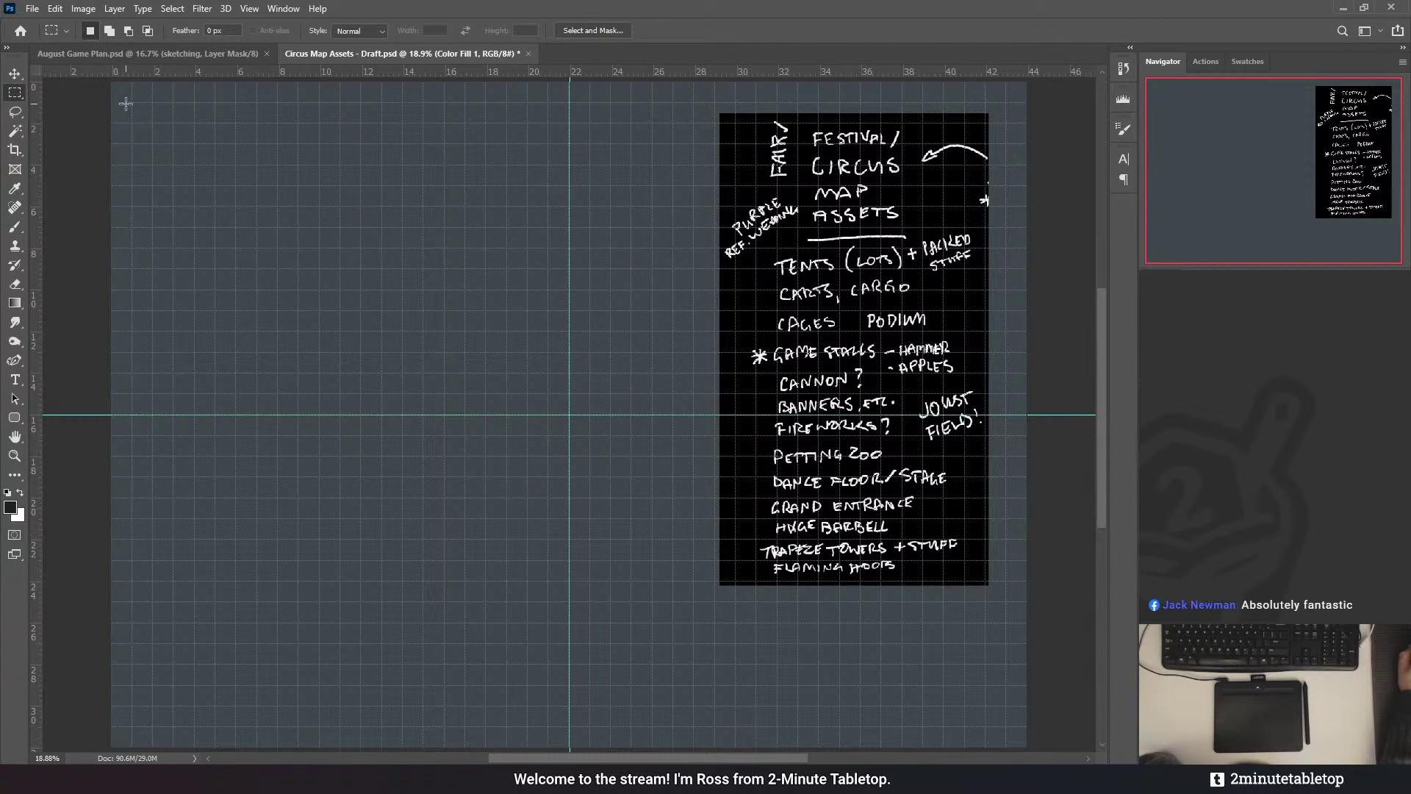
{"action": "left_click_drag", "start_coordinate": [130, 102], "coordinate": [509, 397]}
{"action": "key", "text": "ctrl+d"}
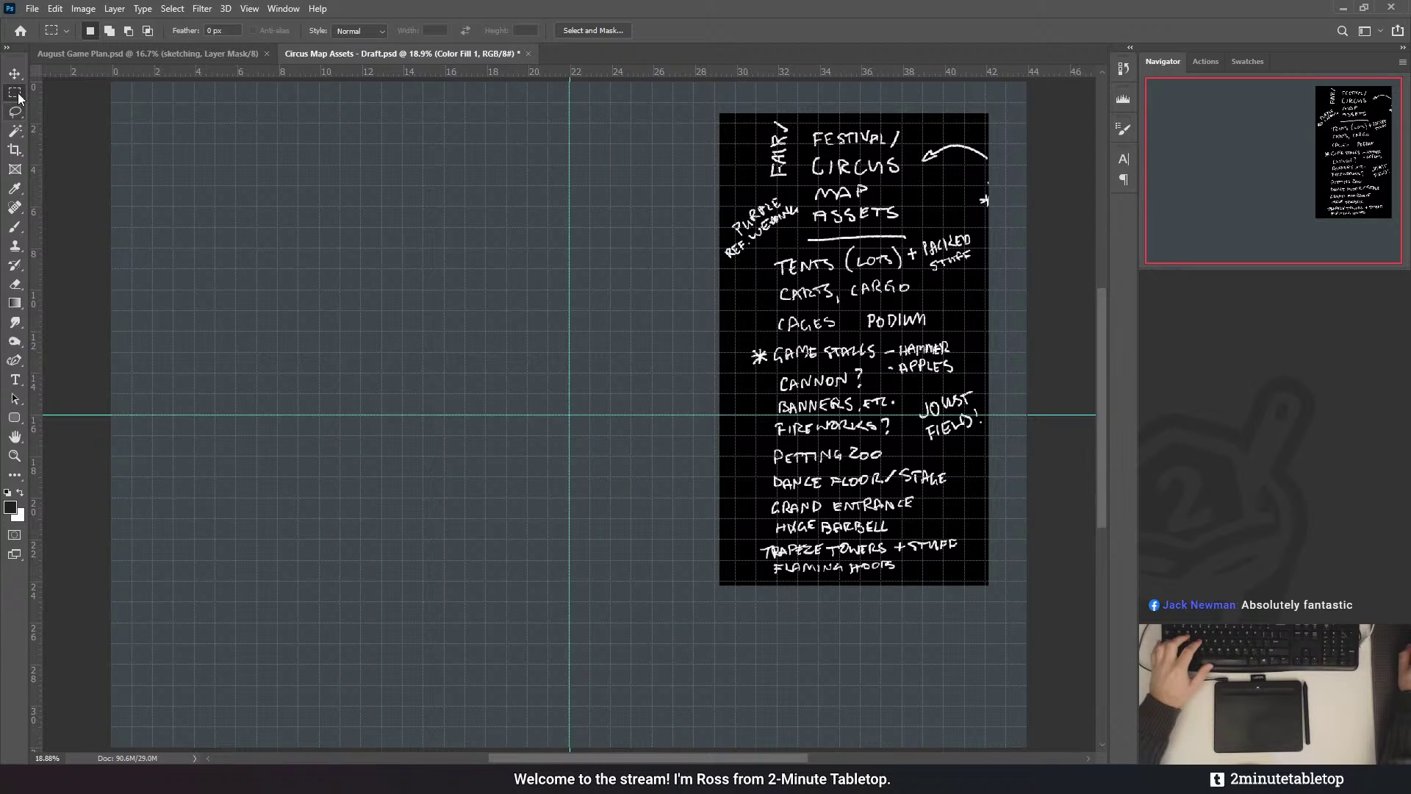
- Mask a circle about 14 grid squares across out of the colour fill layer in the canvas's upper-left area and clear the selection
{"action": "key", "text": "shift+m"}
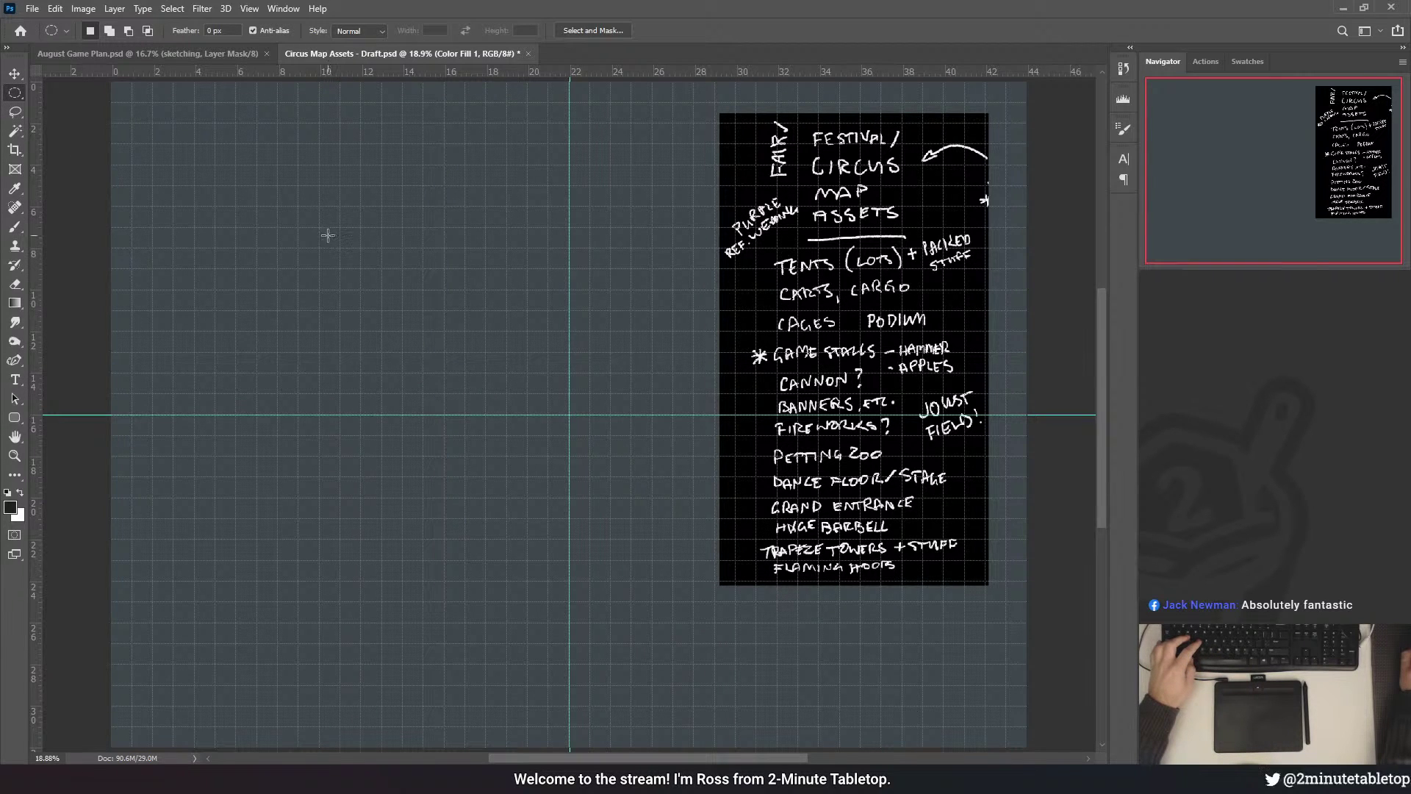
{"action": "mouse_move", "coordinate": [326, 248]}
{"action": "left_mouse_down"}
{"action": "mouse_move", "coordinate": [499, 147]}
{"action": "mouse_move", "coordinate": [462, 112]}
{"action": "mouse_move", "coordinate": [445, 125]}
{"action": "mouse_move", "coordinate": [476, 102]}
{"action": "left_mouse_up"}
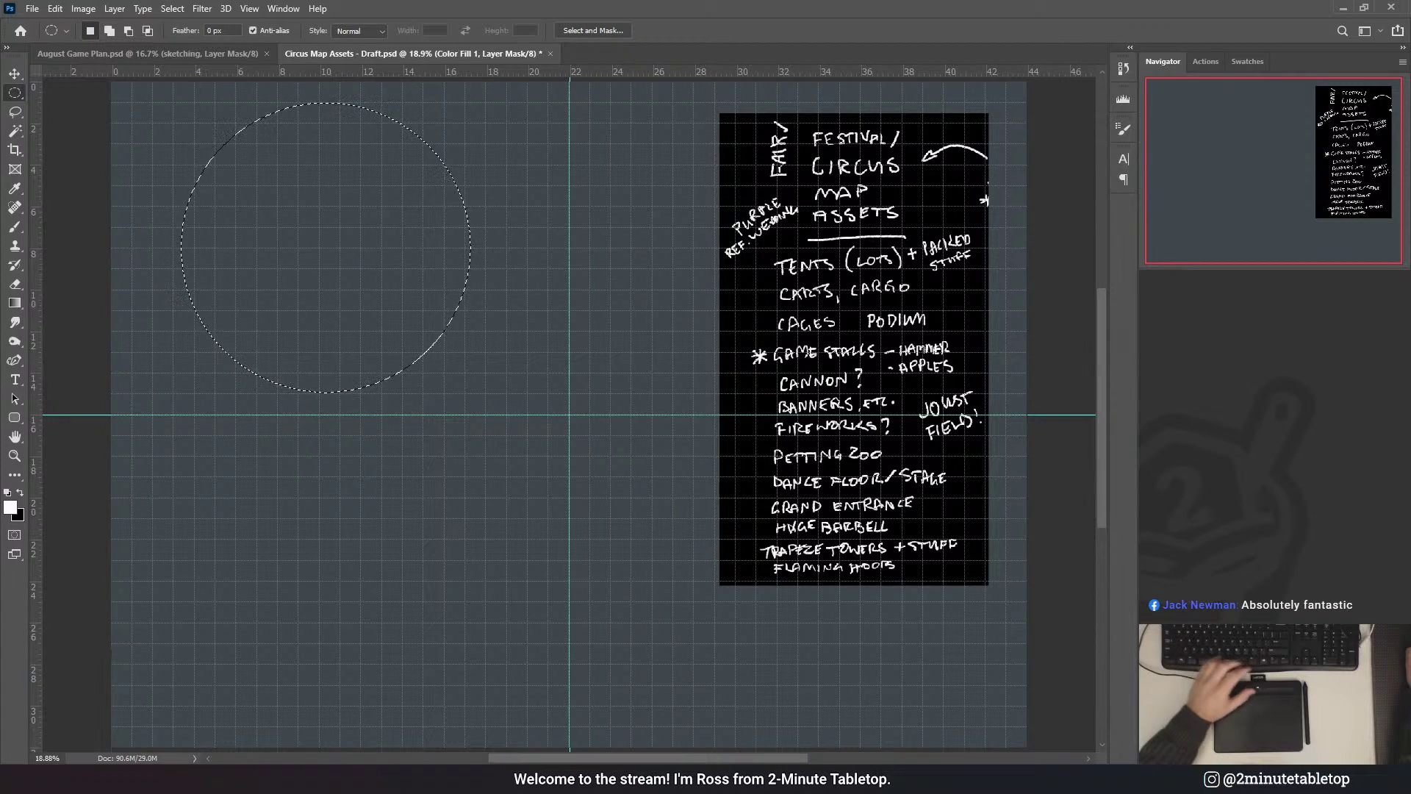
{"action": "key", "text": "ctrl+backslash"}
{"action": "key", "text": "x"}
{"action": "key", "text": "alt+BackSpace"}
{"action": "key", "text": "ctrl+d"}
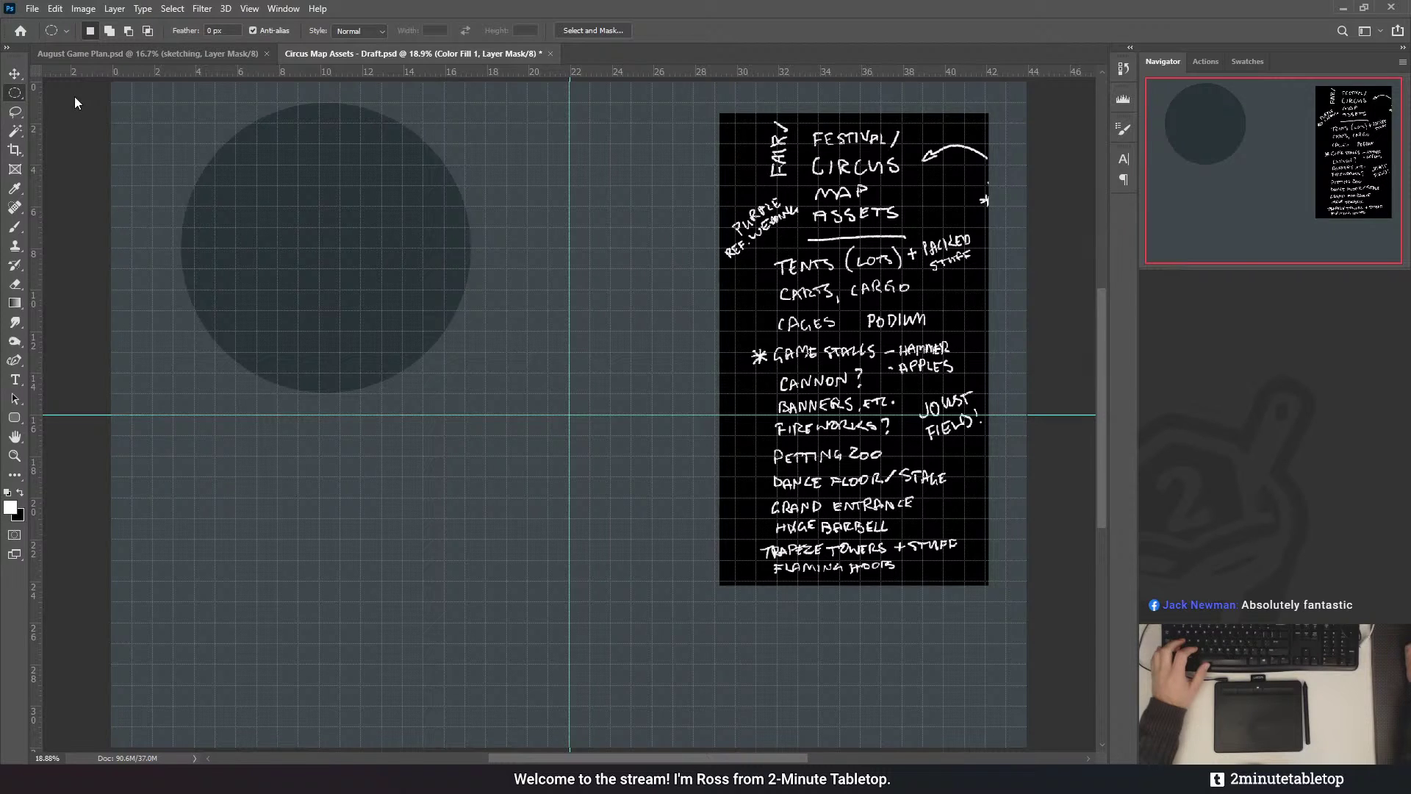
- Move the circular cut-out on the layer mask left until its centre sits at 8 on both rulers
{"action": "key", "text": "shift+m"}
{"action": "left_click_drag", "start_coordinate": [147, 89], "coordinate": [424, 402]}
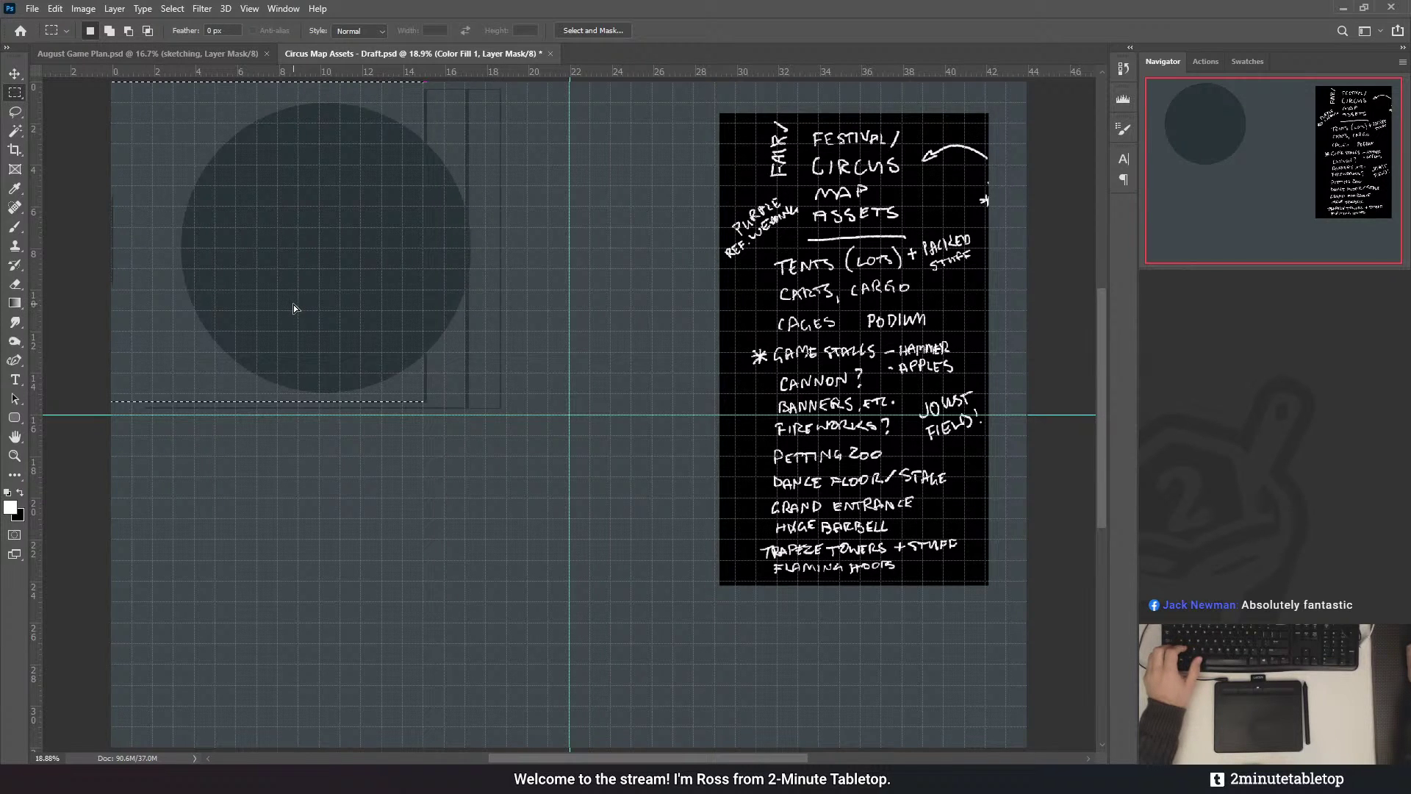
{"action": "left_click", "coordinate": [20, 490]}
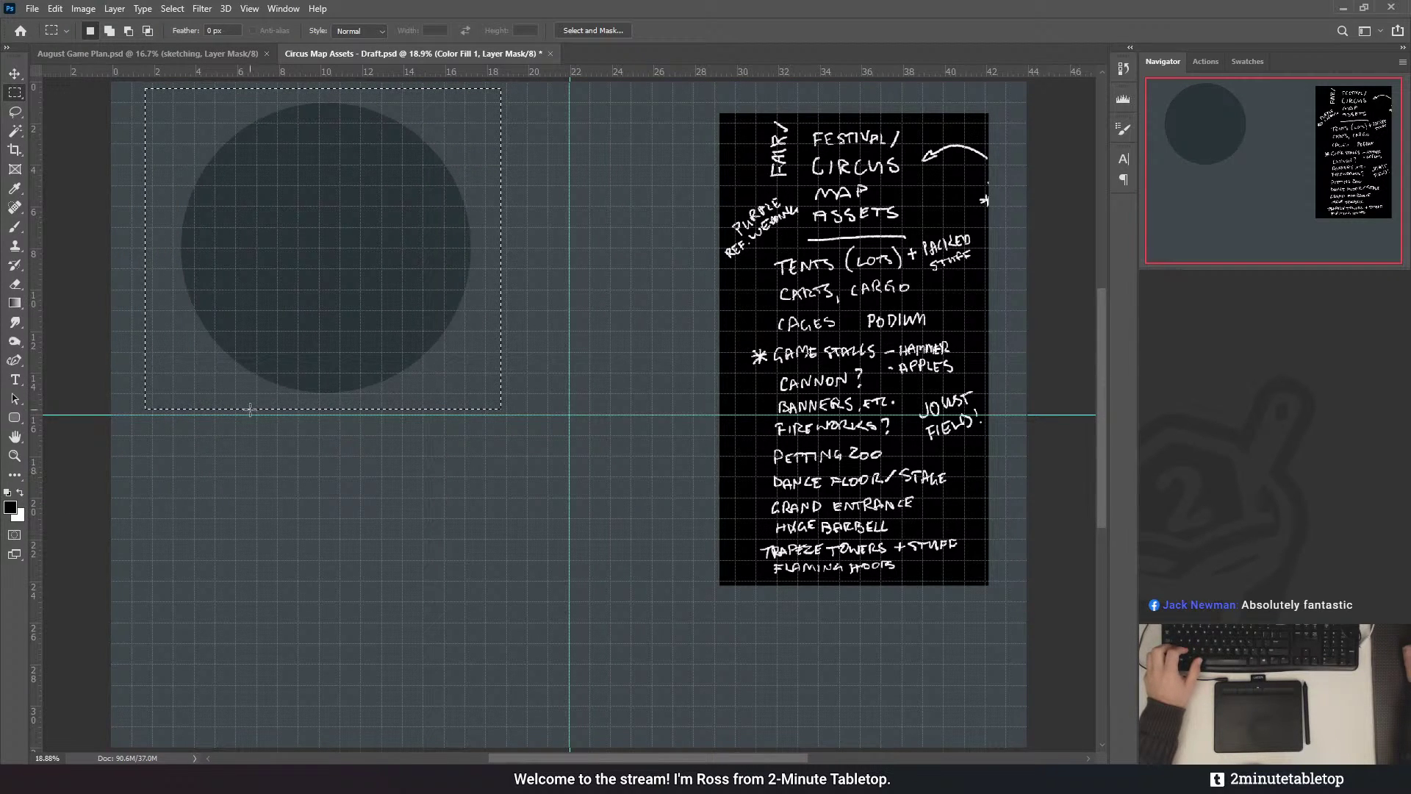
{"action": "left_click_drag", "start_coordinate": [342, 321], "coordinate": [318, 319]}
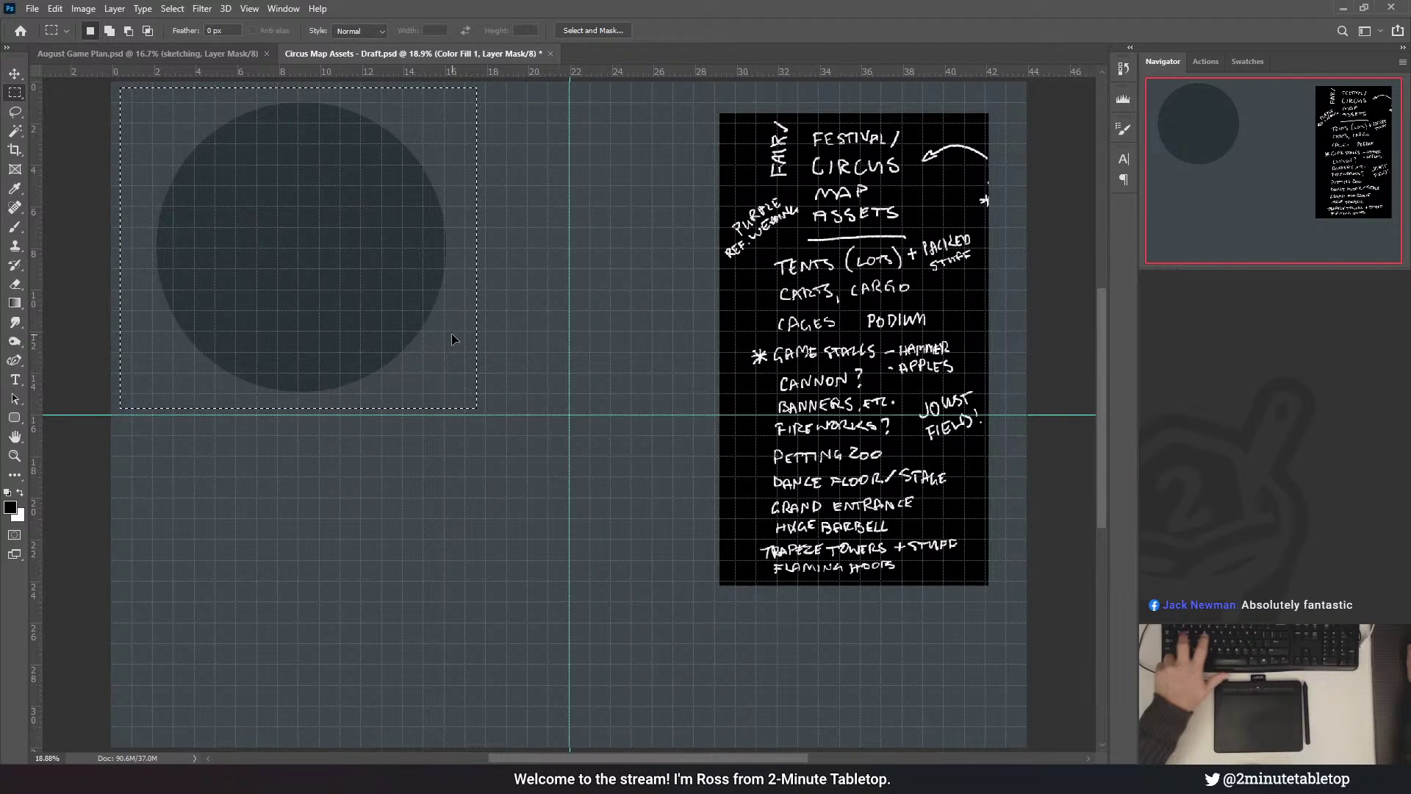
{"action": "key", "text": "ctrl+t"}
{"action": "left_click_drag", "start_coordinate": [416, 287], "coordinate": [391, 284]}
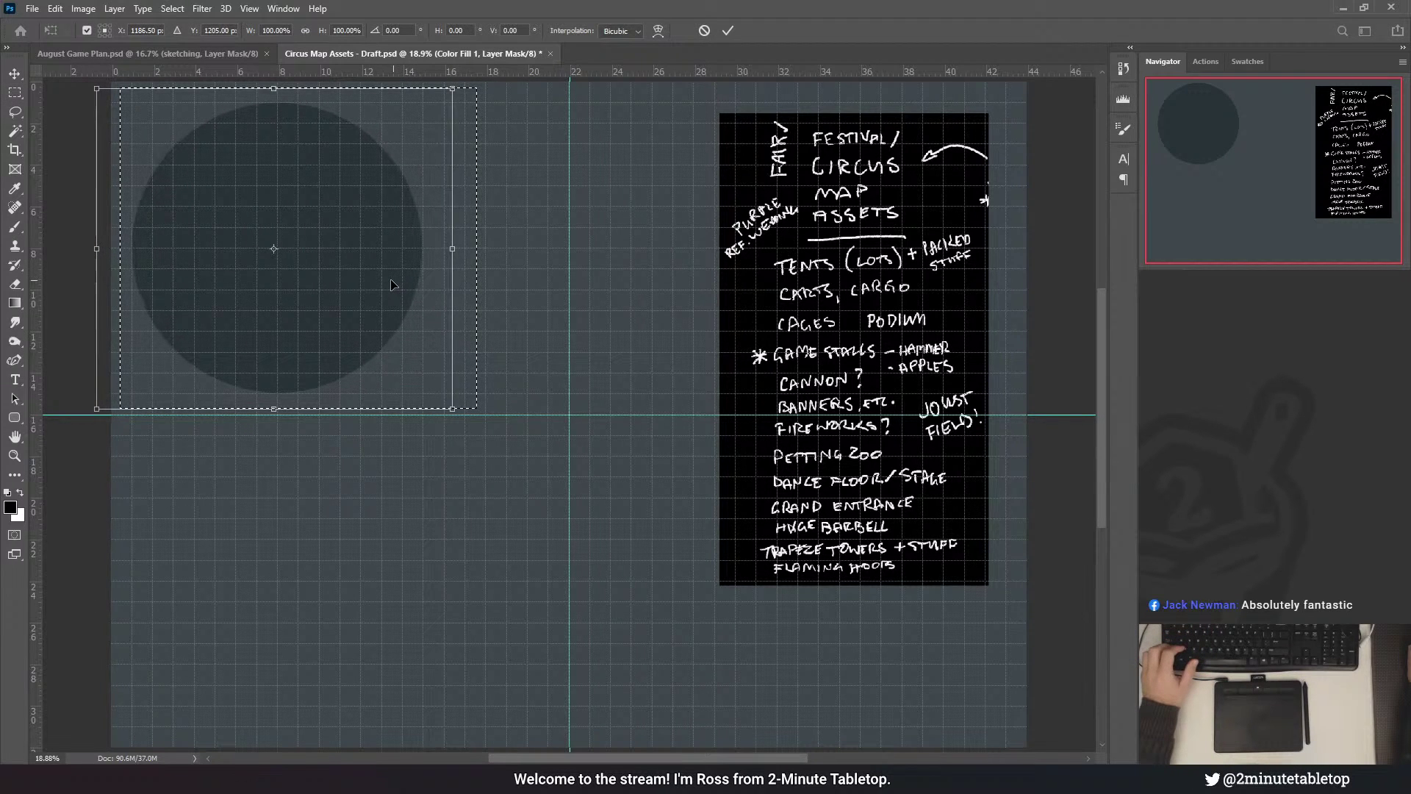
{"action": "left_click", "coordinate": [728, 31]}
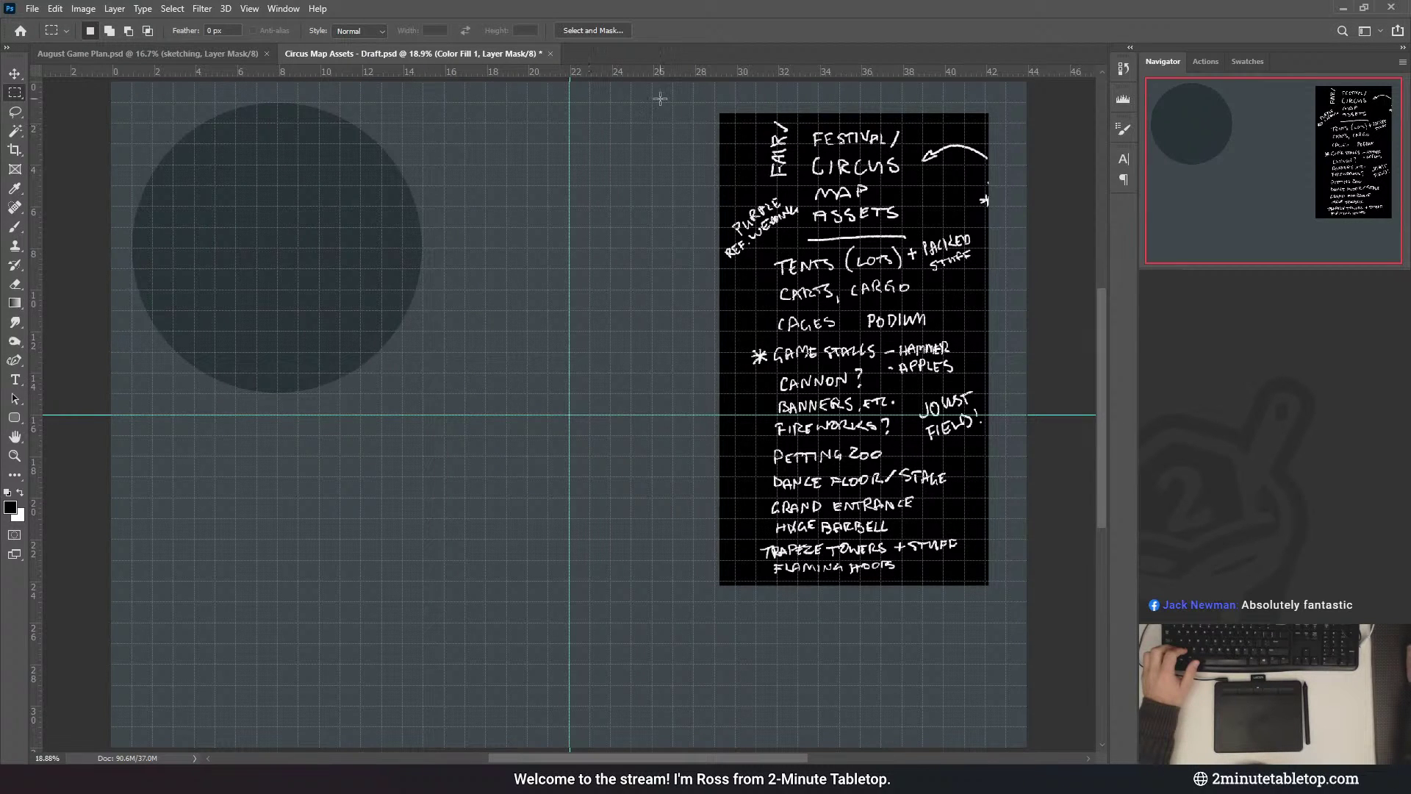
{"action": "left_click_drag", "start_coordinate": [659, 78], "coordinate": [672, 248]}
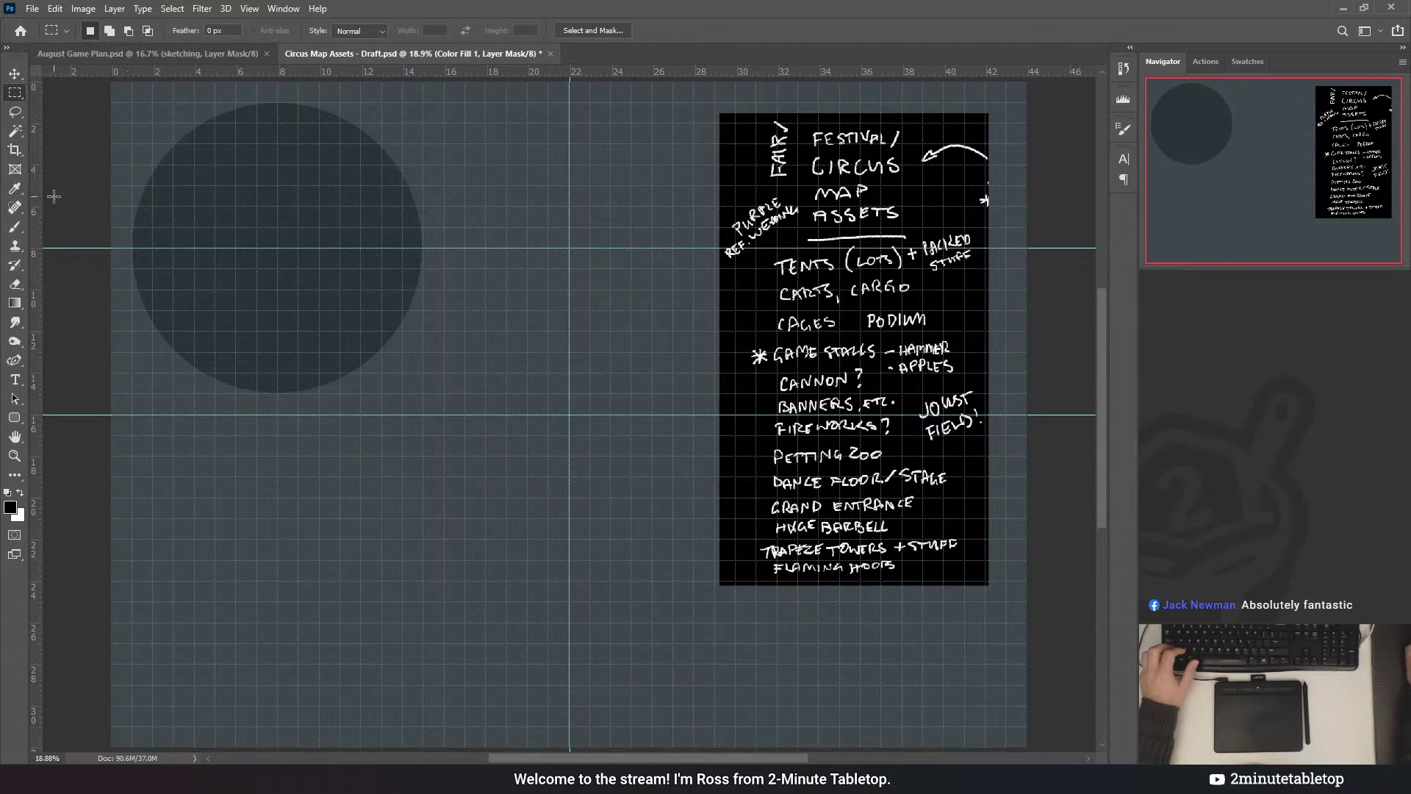
{"action": "left_click_drag", "start_coordinate": [43, 210], "coordinate": [340, 214]}
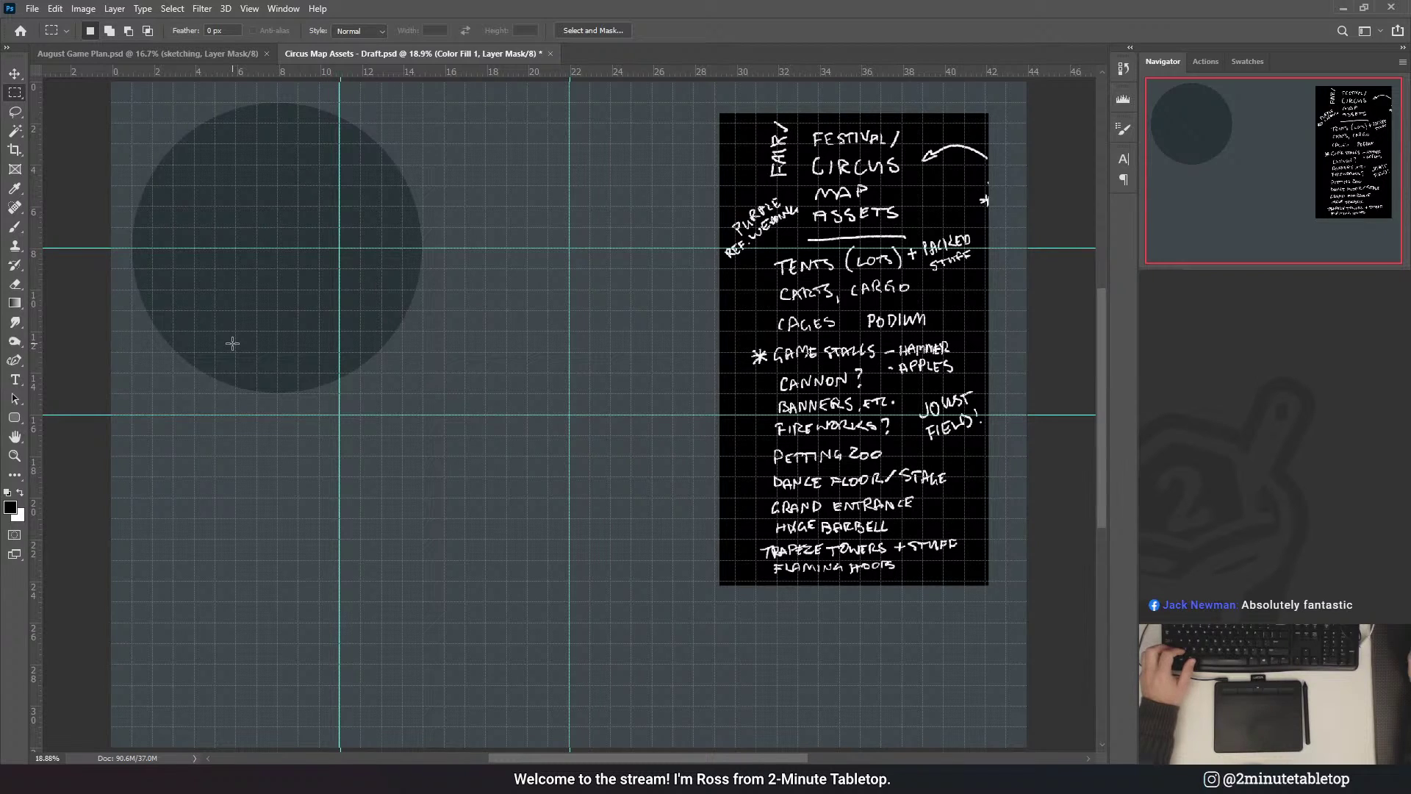
{"action": "key", "text": "ctrl+z"}
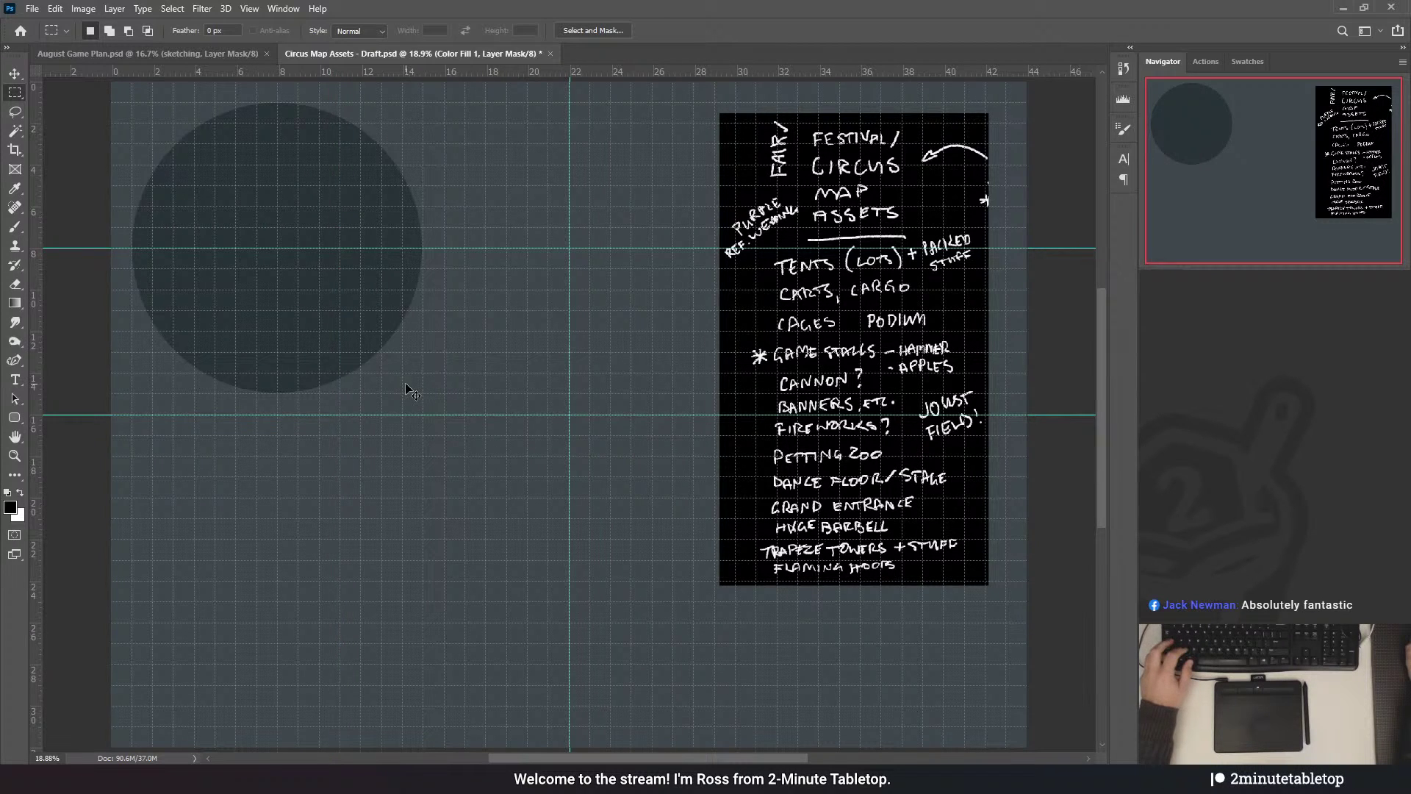
{"action": "key", "text": "ctrl+shift+z"}
{"action": "key", "text": "ctrl+z"}
{"action": "key", "text": "ctrl+z"}
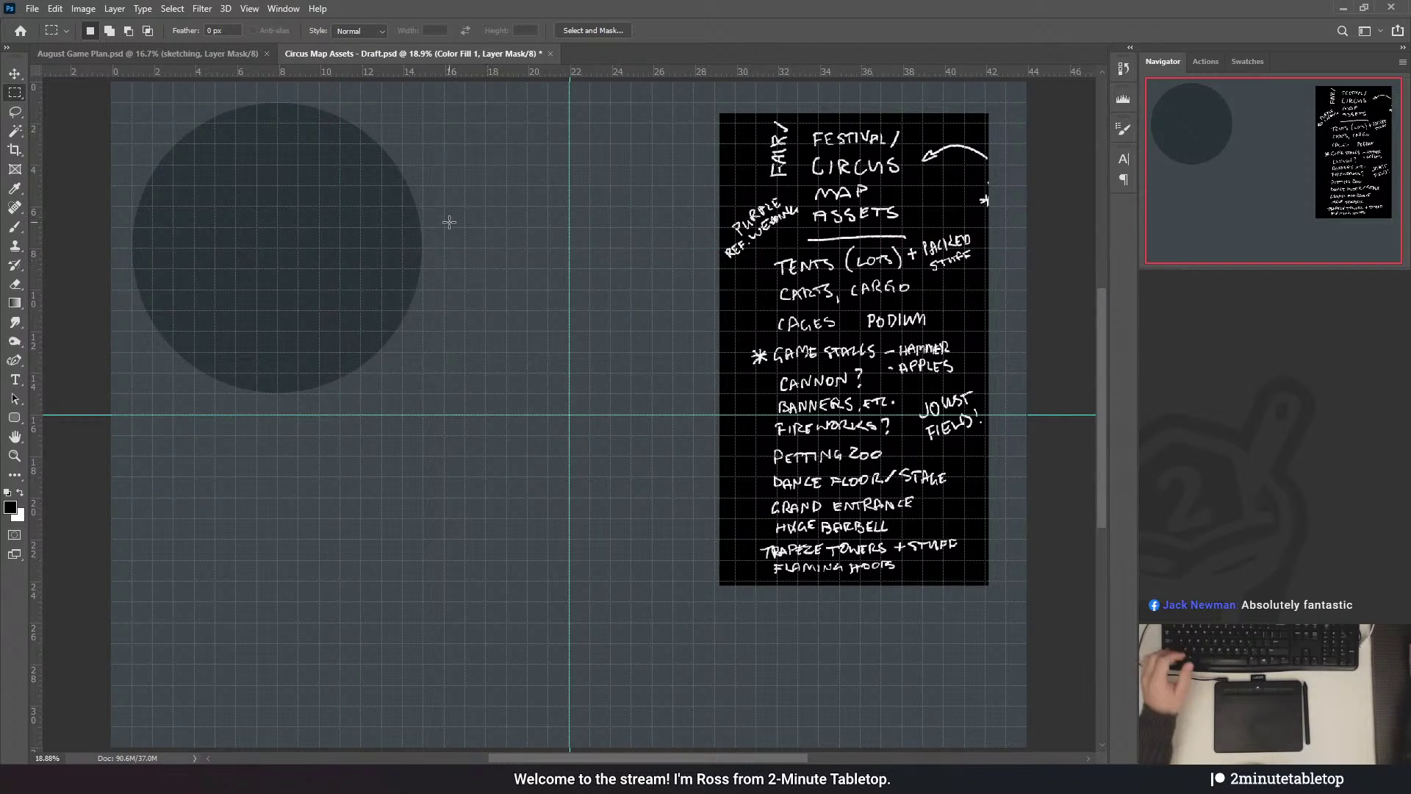
- Remove the colour fill layer with its circular cut-out from the draft, and hide the grid and guides
{"action": "left_click", "coordinate": [15, 226]}
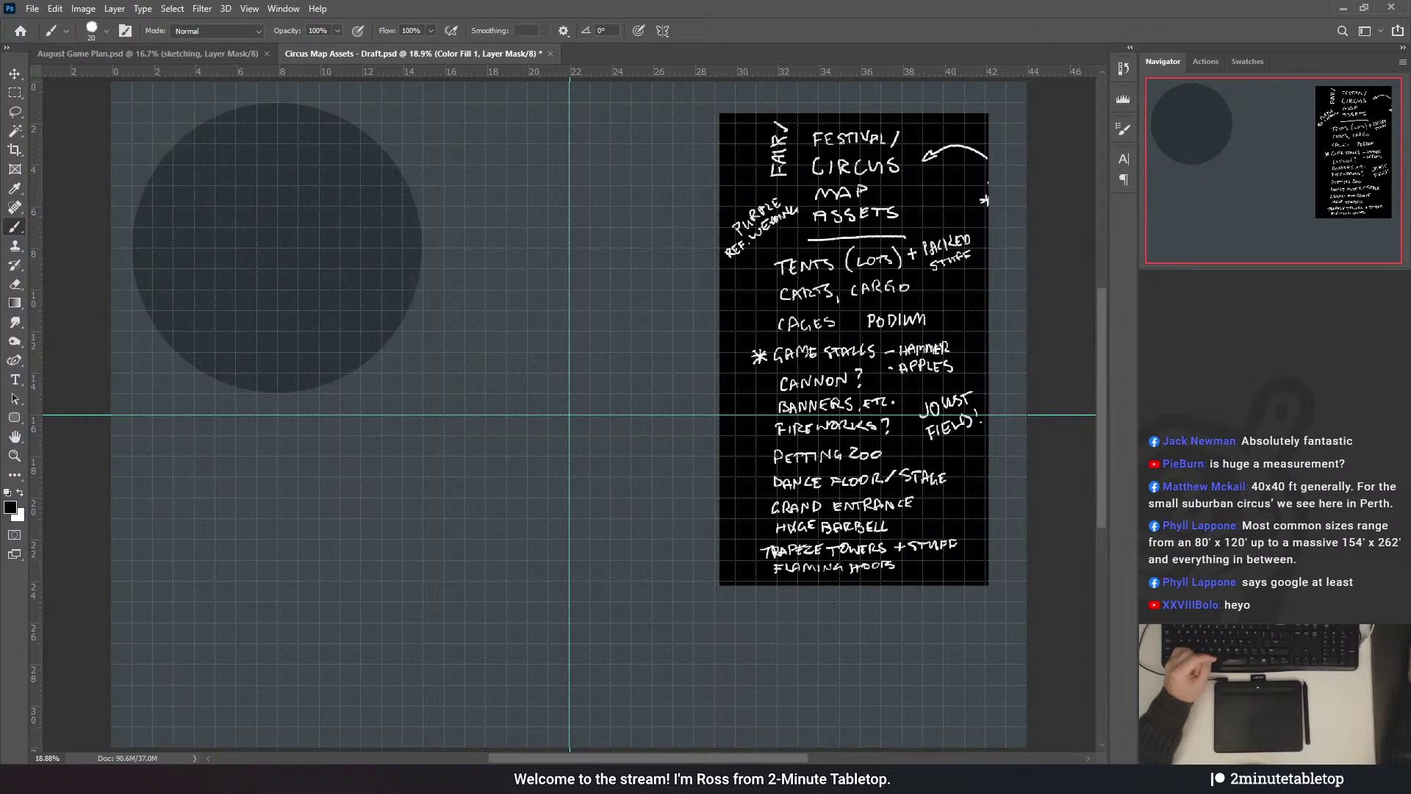
{"action": "key", "text": "ctrl+z"}
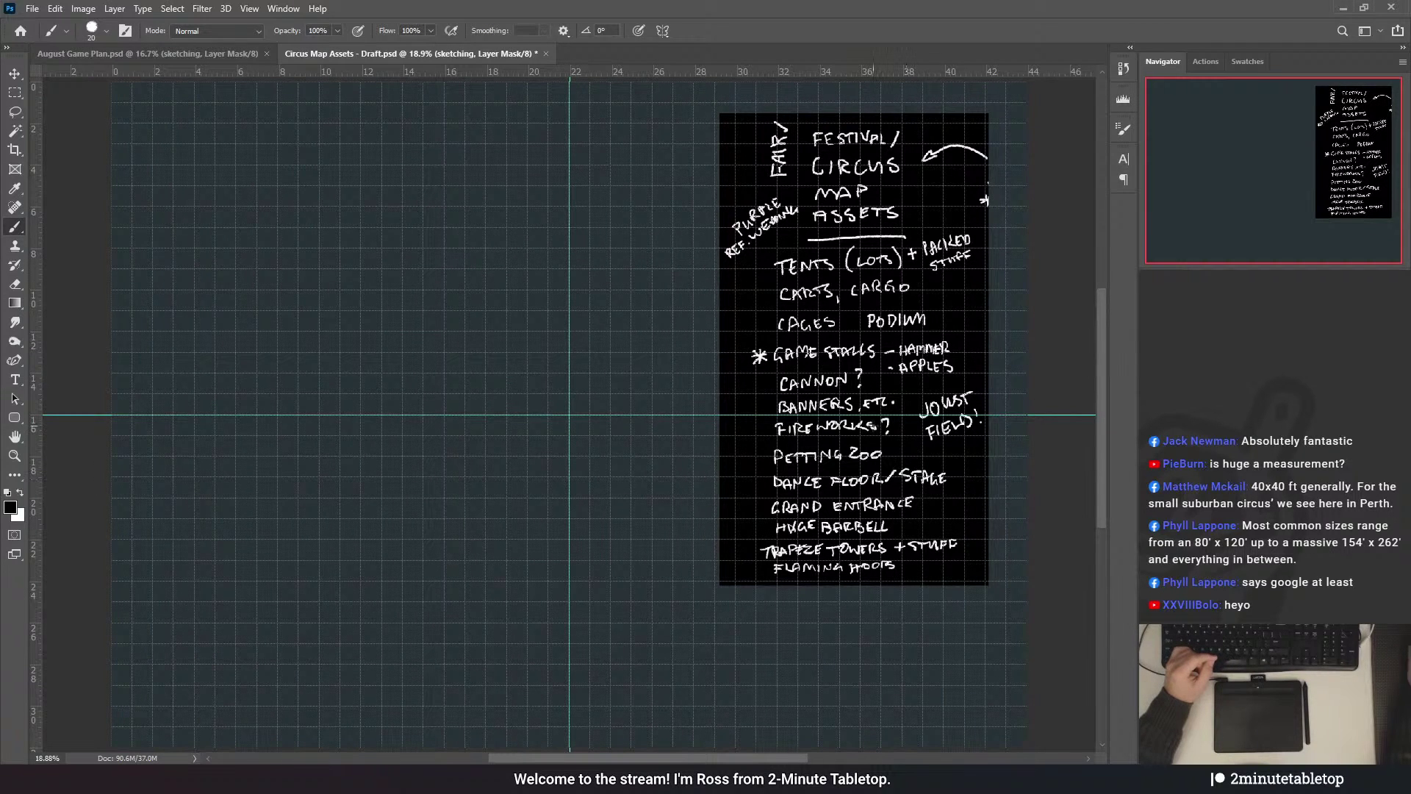
{"action": "key", "text": "ctrl+h"}
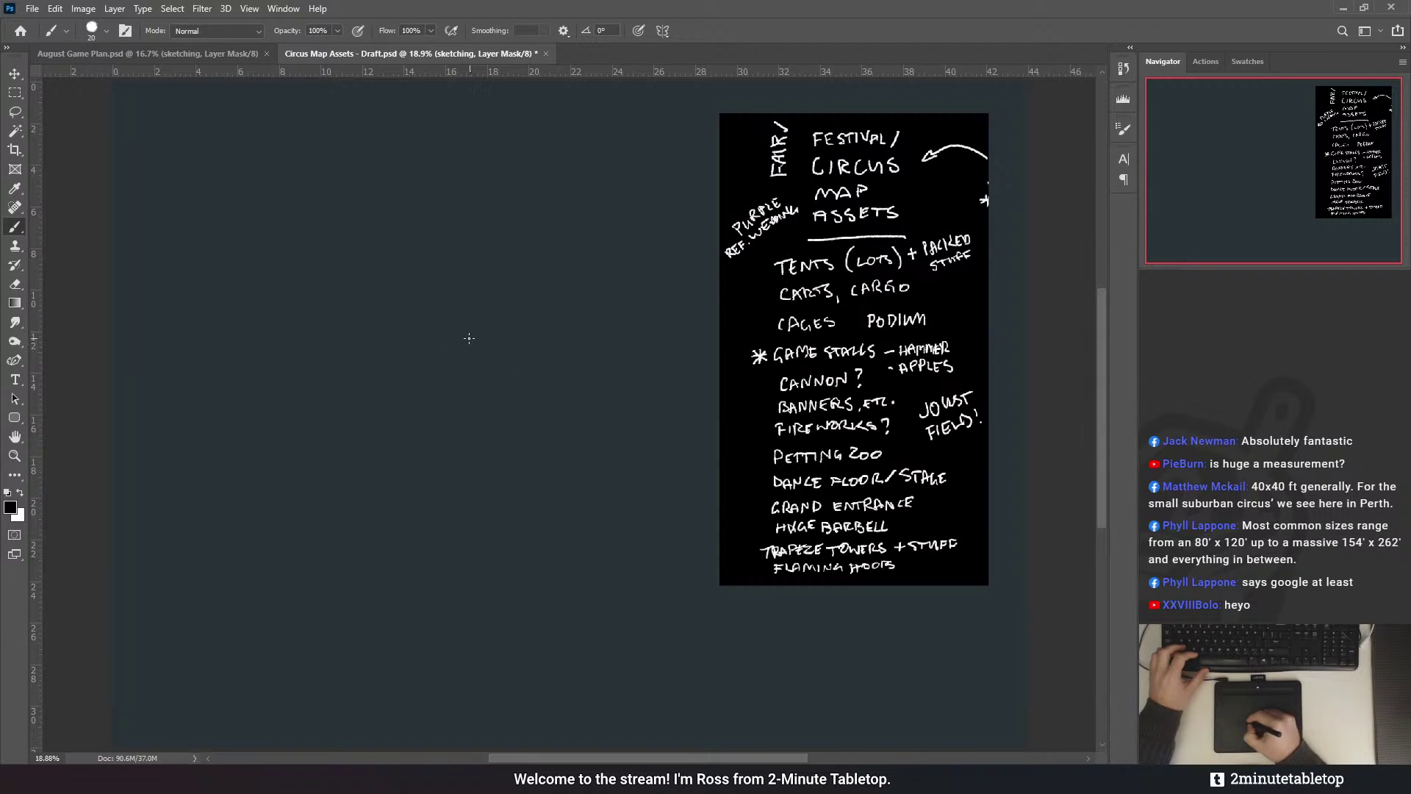
- Sketch two concentric white circles near the canvas centre on the sketching layer mask, about 5.5 and 10.5 grid squares across
{"action": "key", "text": "x"}
{"action": "mouse_move", "coordinate": [533, 371]}
{"action": "left_mouse_down"}
{"action": "mouse_move", "coordinate": [458, 330]}
{"action": "mouse_move", "coordinate": [416, 402]}
{"action": "left_mouse_up"}
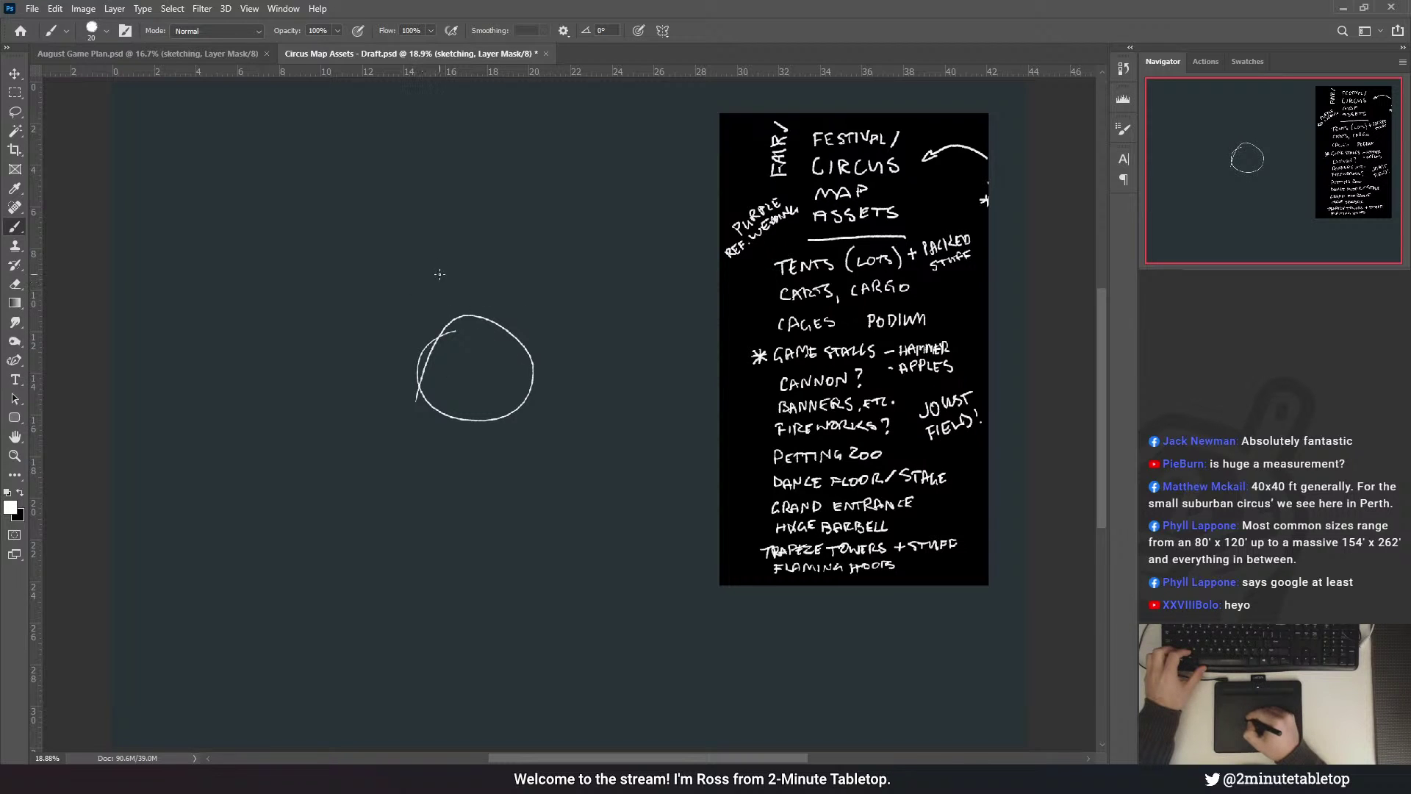
{"action": "mouse_move", "coordinate": [416, 274]}
{"action": "left_mouse_down"}
{"action": "mouse_move", "coordinate": [463, 465]}
{"action": "mouse_move", "coordinate": [524, 458]}
{"action": "left_mouse_up"}
{"action": "key", "text": "ctrl+z"}
{"action": "mouse_move", "coordinate": [386, 313]}
{"action": "left_mouse_down"}
{"action": "mouse_move", "coordinate": [391, 452]}
{"action": "mouse_move", "coordinate": [476, 477]}
{"action": "mouse_move", "coordinate": [562, 432]}
{"action": "mouse_move", "coordinate": [575, 341]}
{"action": "mouse_move", "coordinate": [555, 306]}
{"action": "mouse_move", "coordinate": [491, 278]}
{"action": "mouse_move", "coordinate": [431, 279]}
{"action": "mouse_move", "coordinate": [393, 305]}
{"action": "left_mouse_up"}
{"action": "left_click_drag", "start_coordinate": [492, 477], "coordinate": [569, 425]}
{"action": "left_click_drag", "start_coordinate": [599, 203], "coordinate": [587, 233]}
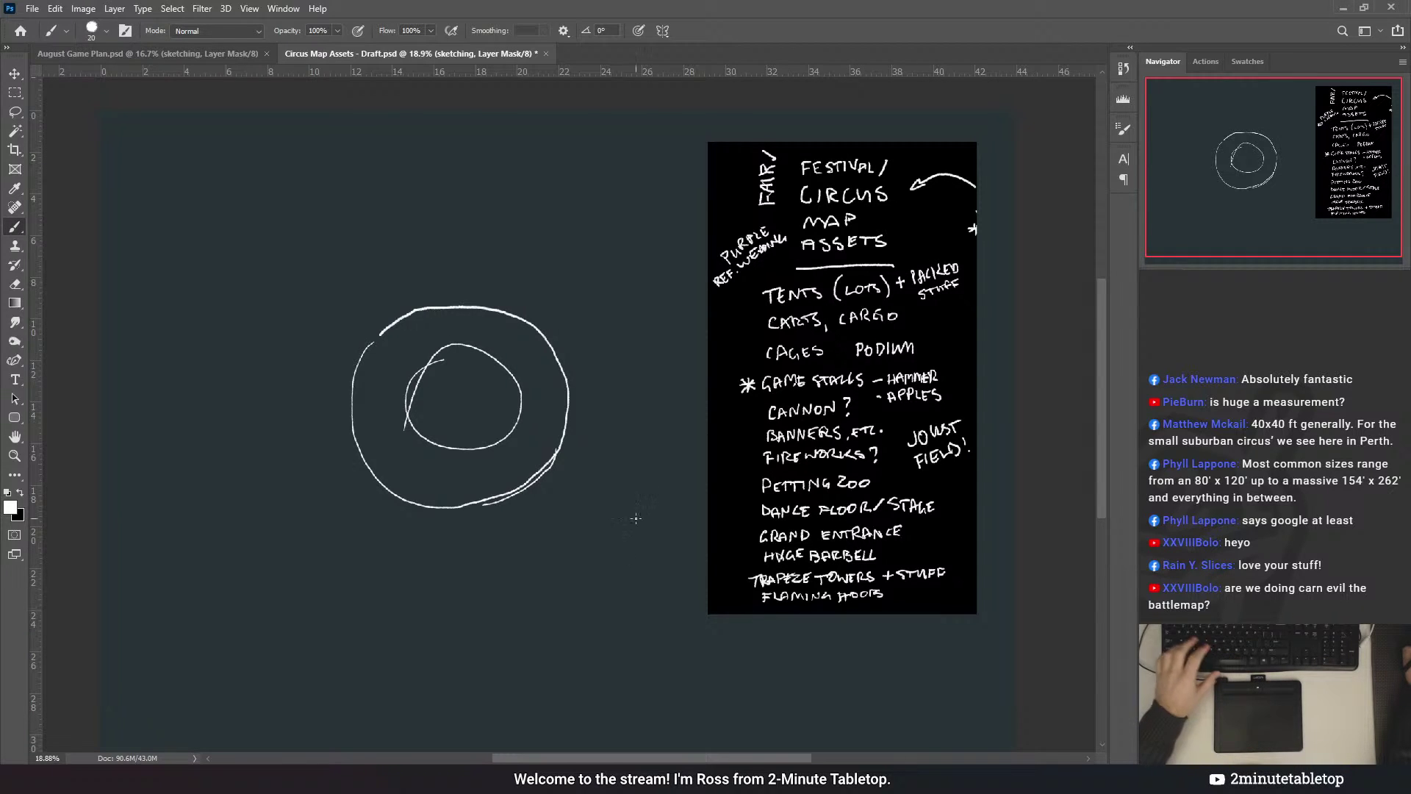
- Paste the dome tent cross-section as a reference, enlarge it to about 25 grid squares wide, and place it in the canvas's upper-left area
{"action": "key", "text": "ctrl+v"}
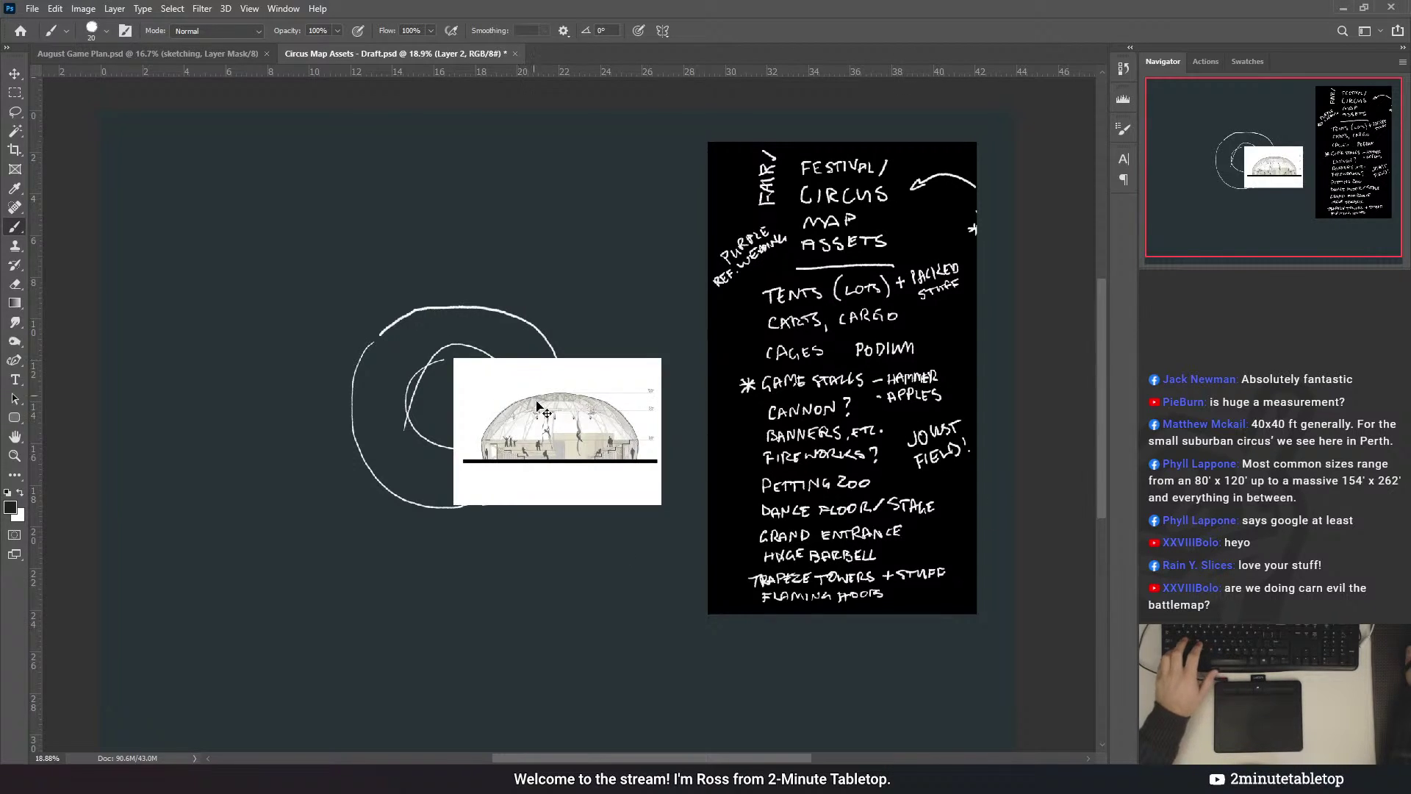
{"action": "key", "text": "ctrl+t"}
{"action": "left_click_drag", "start_coordinate": [537, 406], "coordinate": [309, 158]}
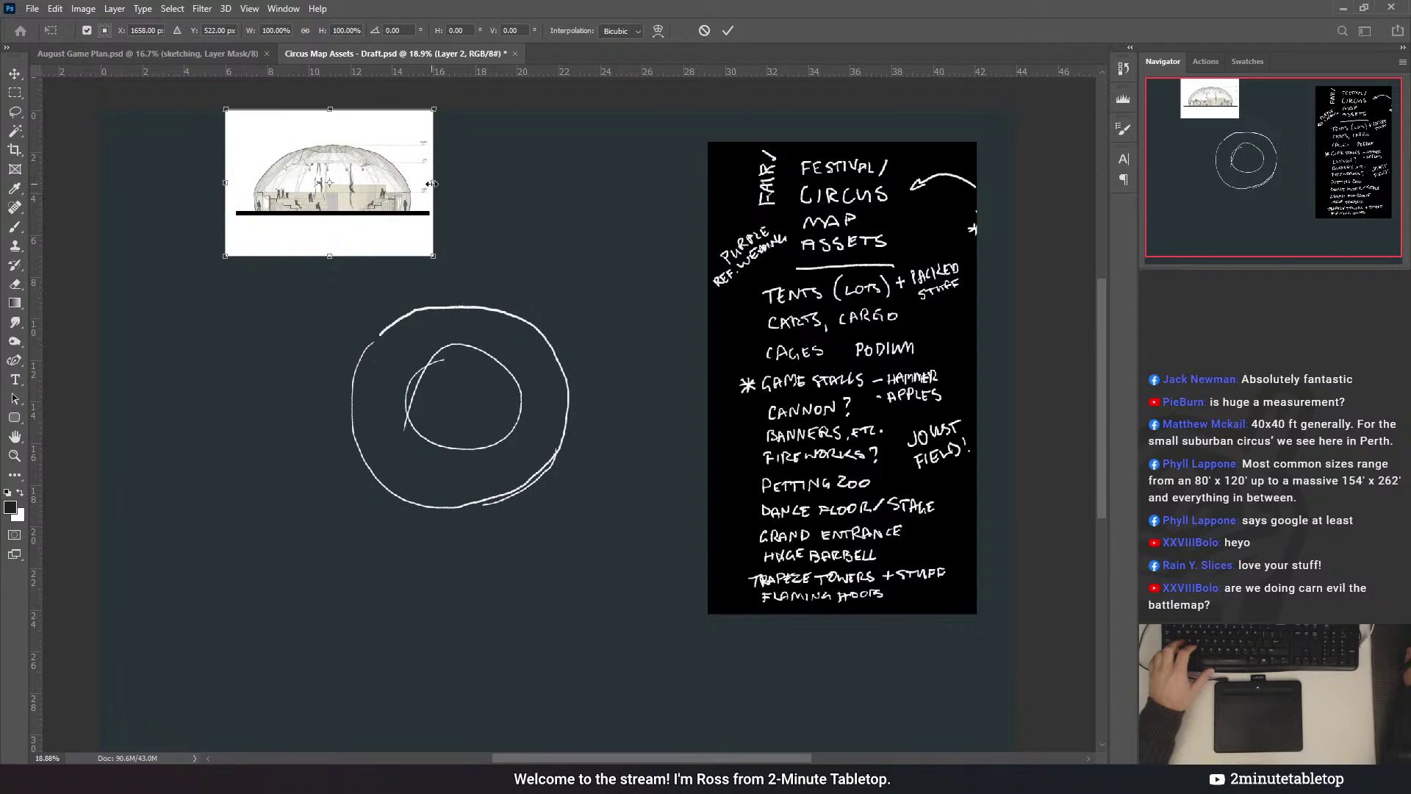
{"action": "left_click_drag", "start_coordinate": [432, 183], "coordinate": [749, 183]}
{"action": "mouse_move", "coordinate": [580, 196]}
{"action": "left_mouse_down"}
{"action": "mouse_move", "coordinate": [476, 257]}
{"action": "mouse_move", "coordinate": [459, 222]}
{"action": "left_mouse_up"}
{"action": "left_click", "coordinate": [728, 30]}
{"action": "key", "text": "b"}
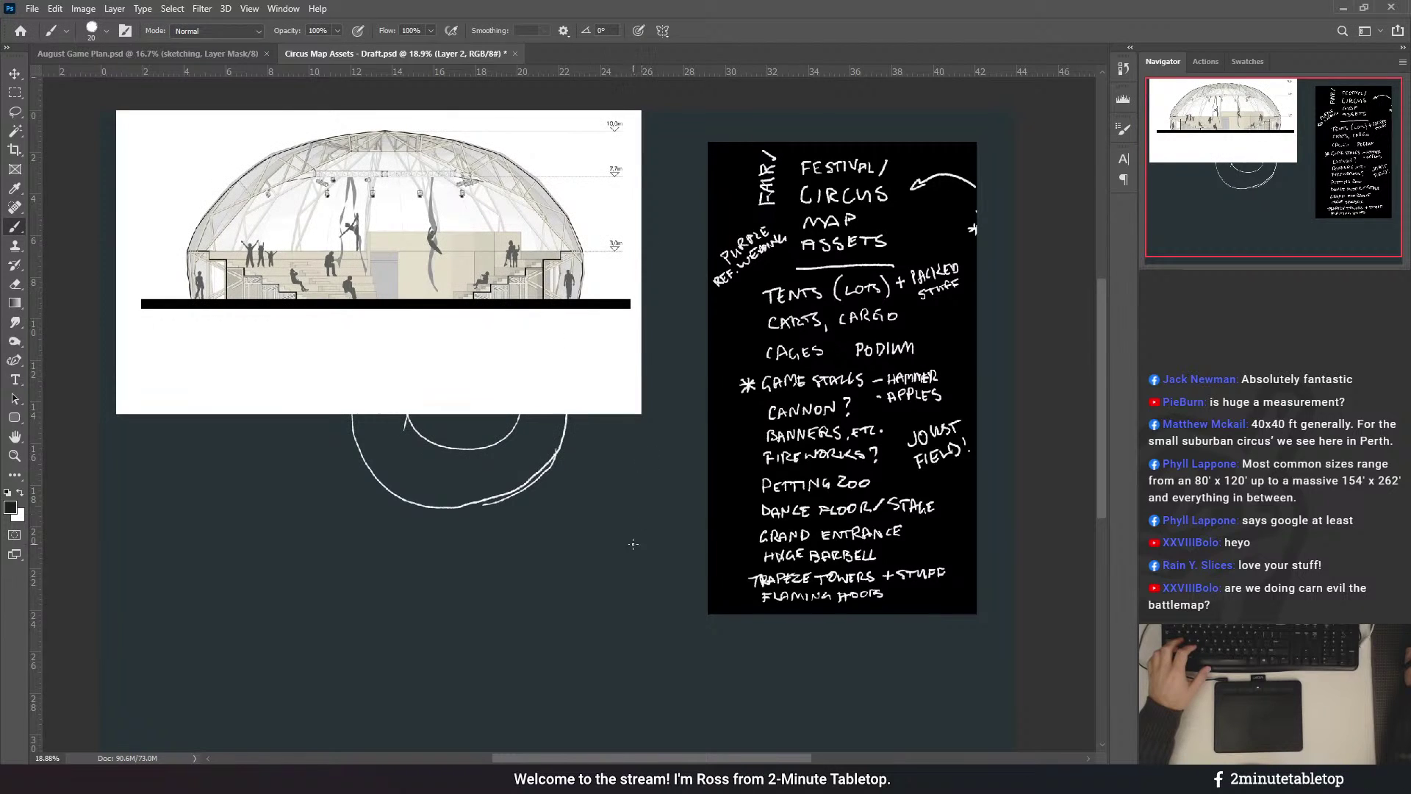
{"action": "scroll", "coordinate": [634, 544], "scroll_direction": "up", "scroll_amount": 3}
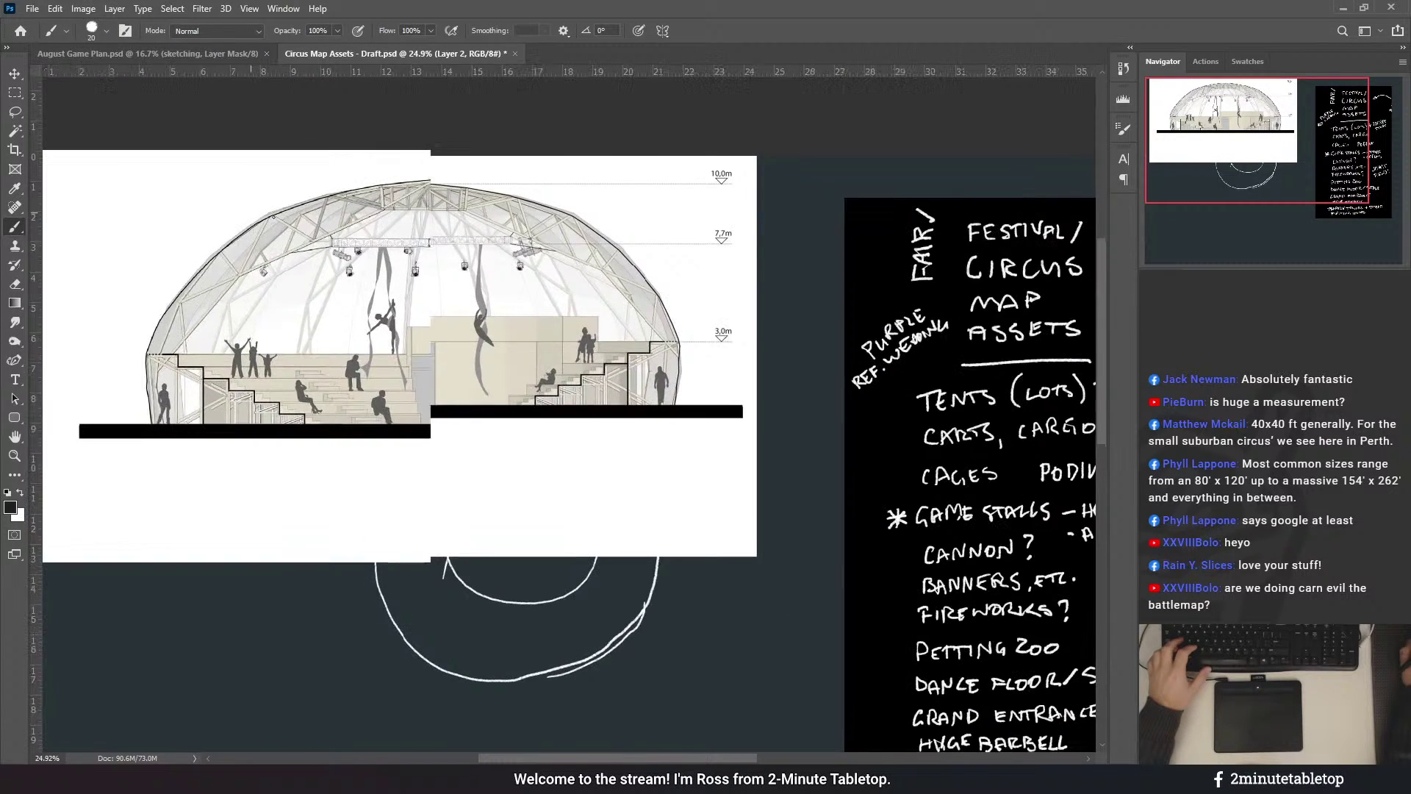
{"action": "scroll", "coordinate": [274, 215], "scroll_direction": "up", "scroll_amount": 2}
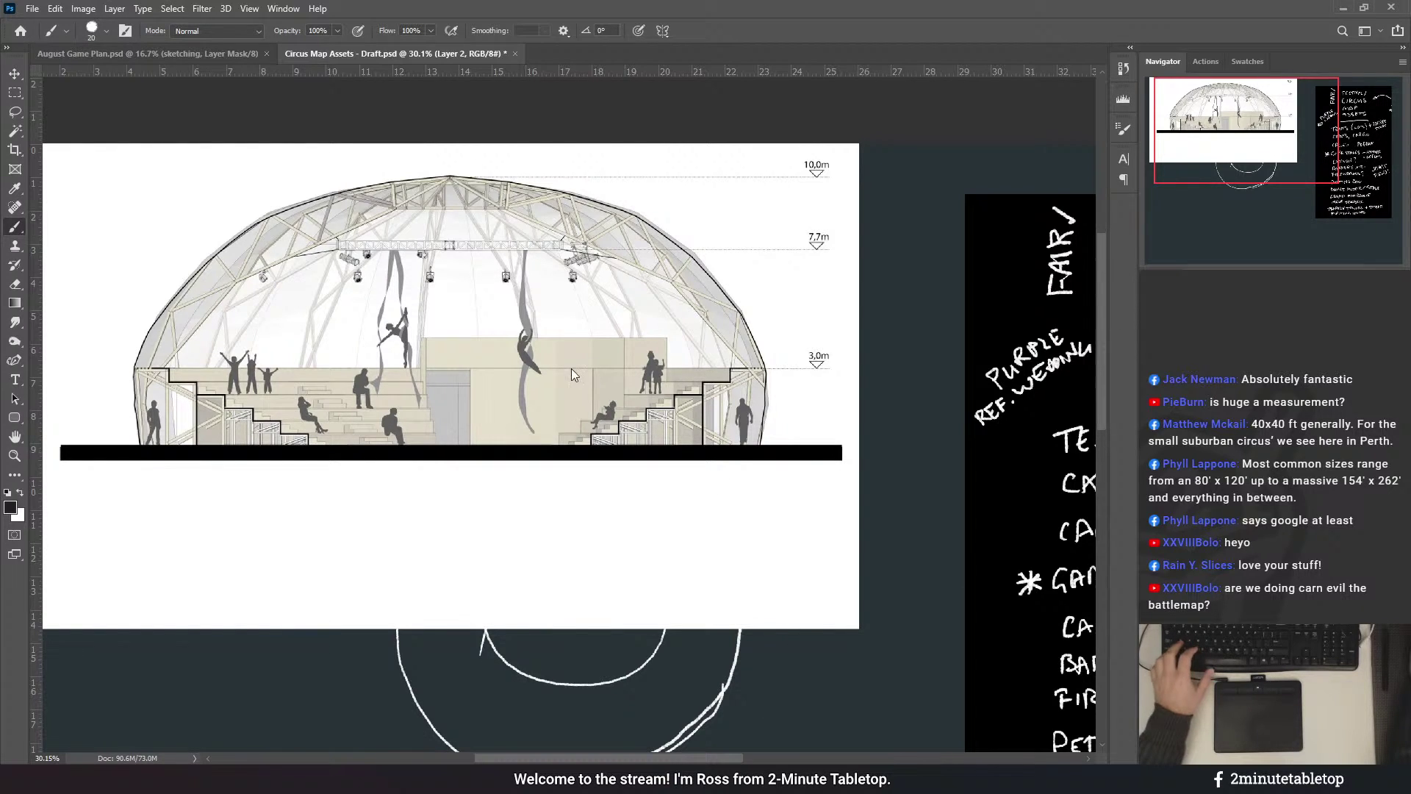
- Paste the circus lot layout image and shift it left to bring its notes and tent photos onto the canvas
{"action": "scroll", "coordinate": [568, 334], "scroll_direction": "down", "scroll_amount": 6}
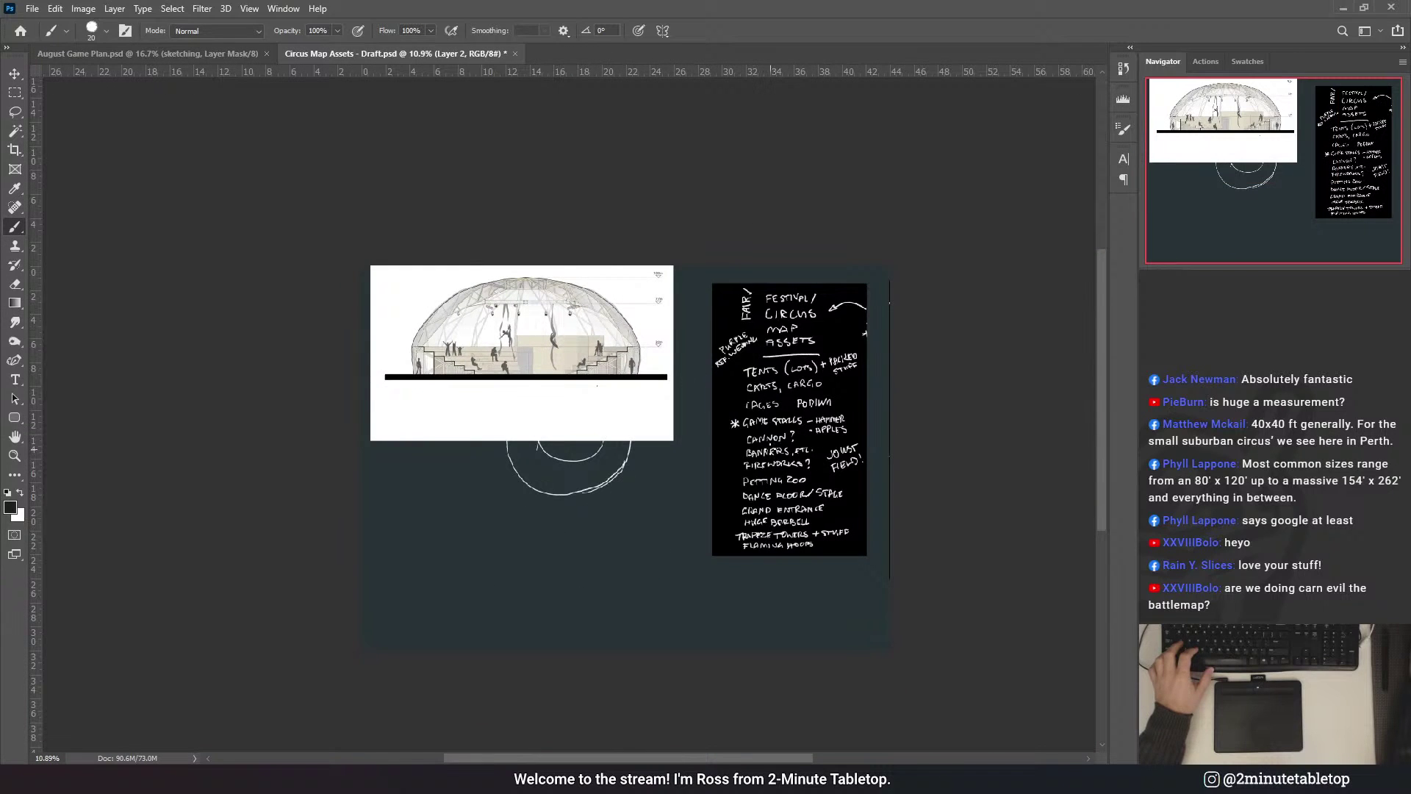
{"action": "key", "text": "ctrl+v"}
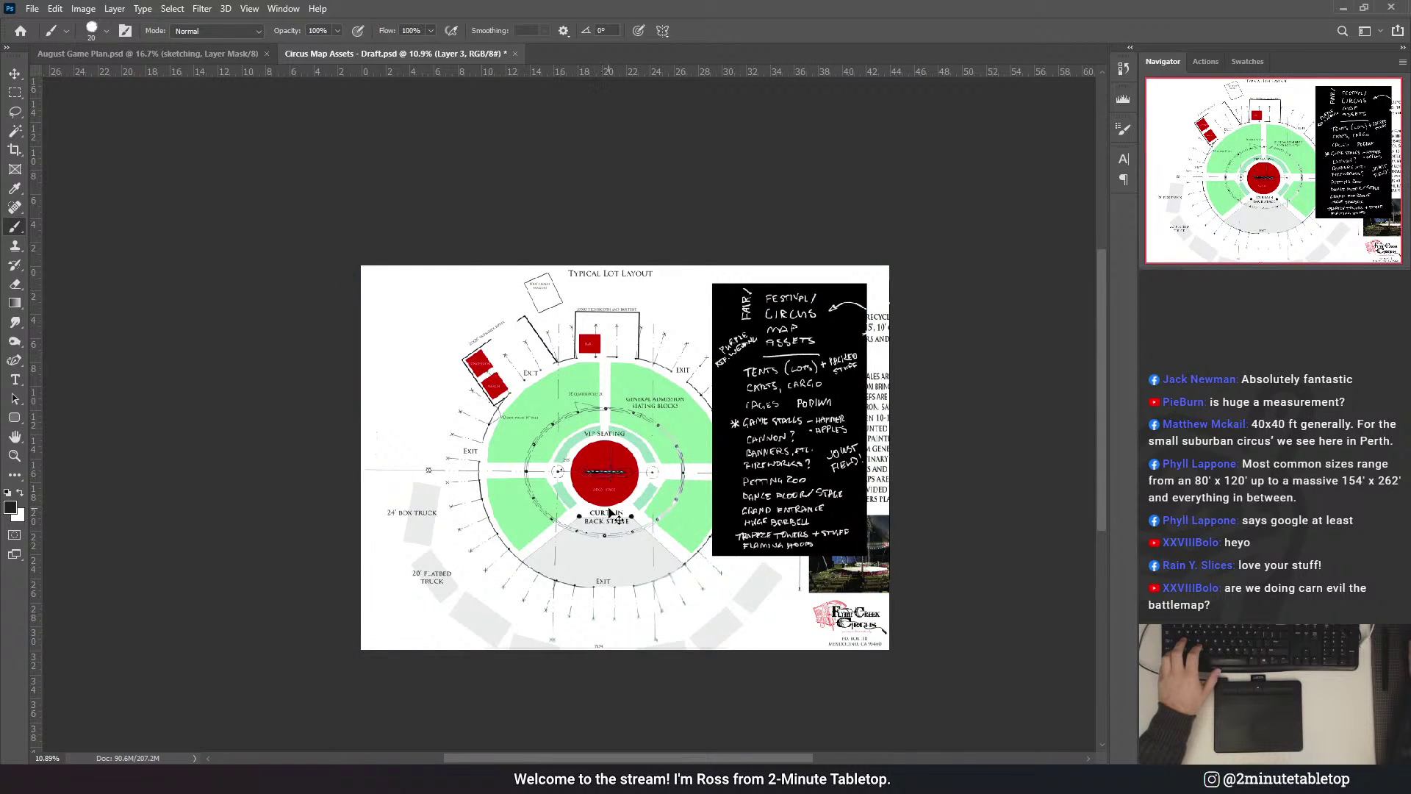
{"action": "left_click_drag", "start_coordinate": [595, 508], "coordinate": [198, 435]}
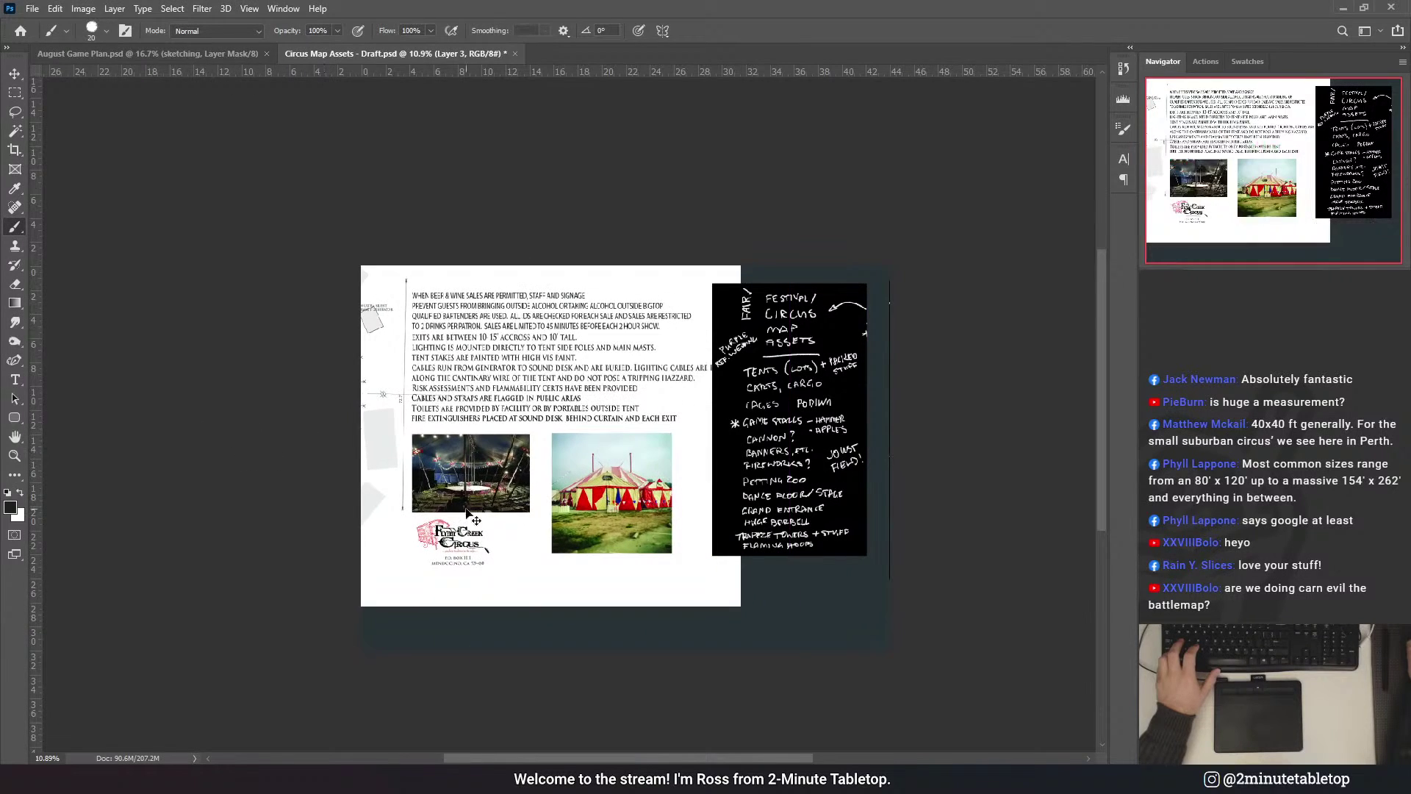
{"action": "scroll", "coordinate": [580, 507], "scroll_direction": "up", "scroll_amount": 3}
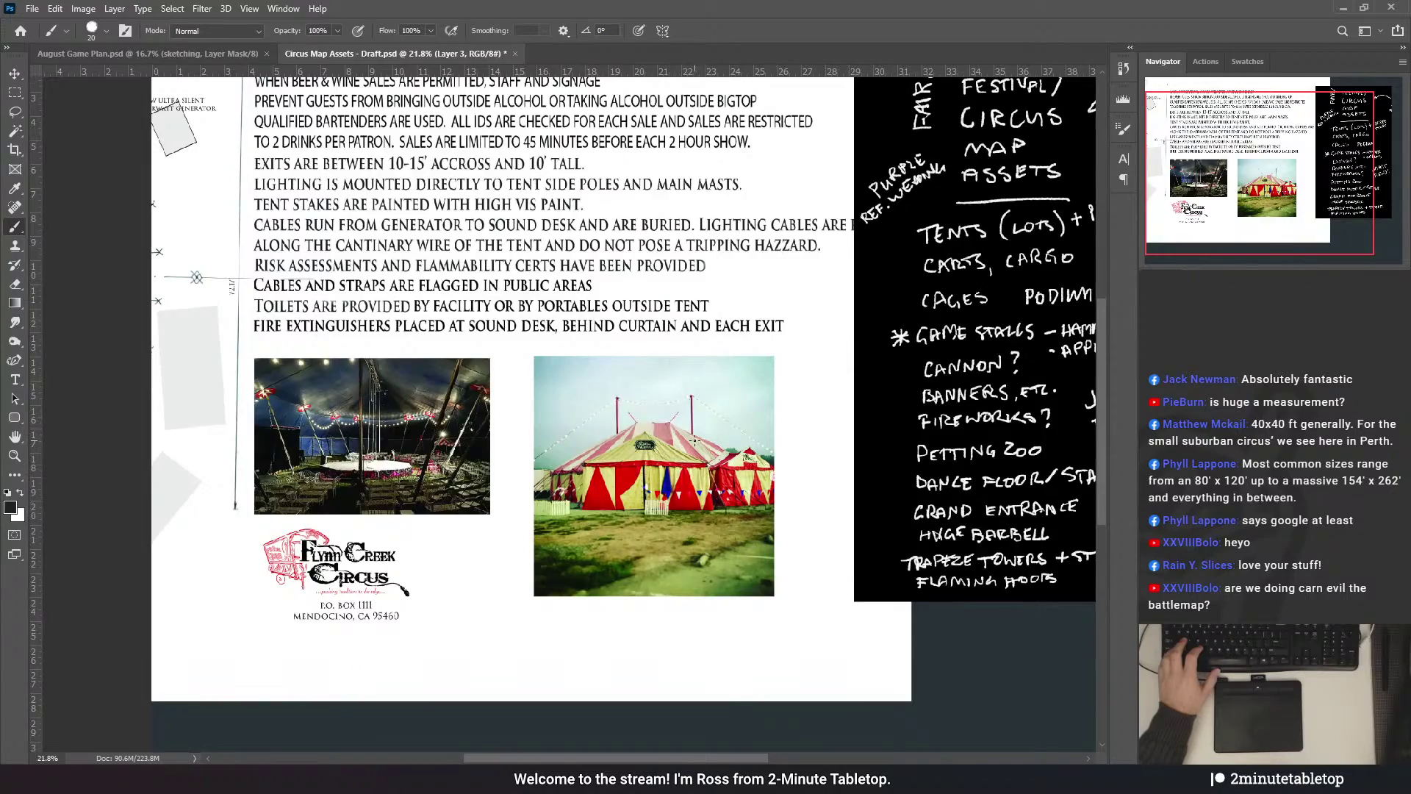
{"action": "scroll", "coordinate": [694, 441], "scroll_direction": "up", "scroll_amount": 1}
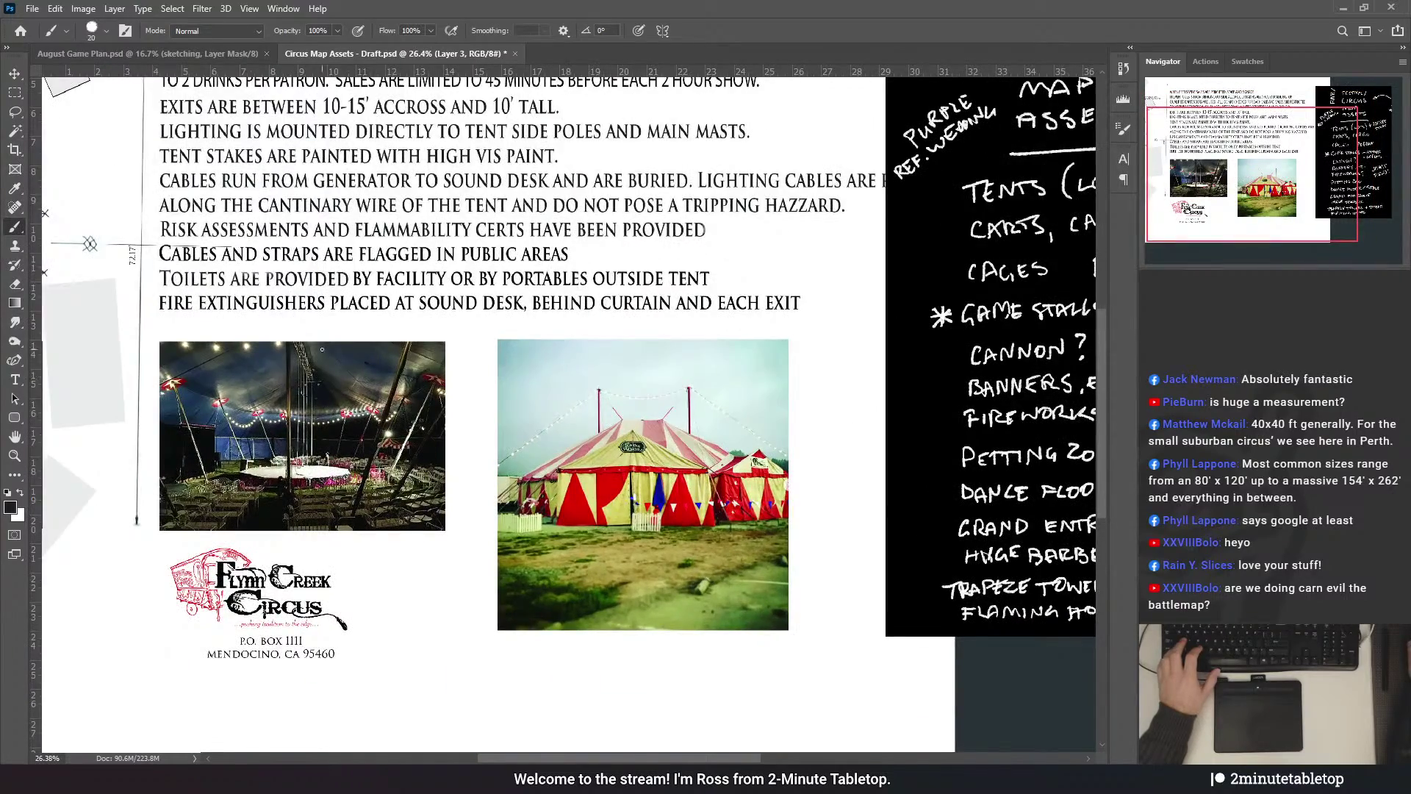
- Slide the lot layout image around to examine its tent interior photo and seating plan, and delete its layer
{"action": "left_click_drag", "start_coordinate": [322, 349], "coordinate": [582, 257]}
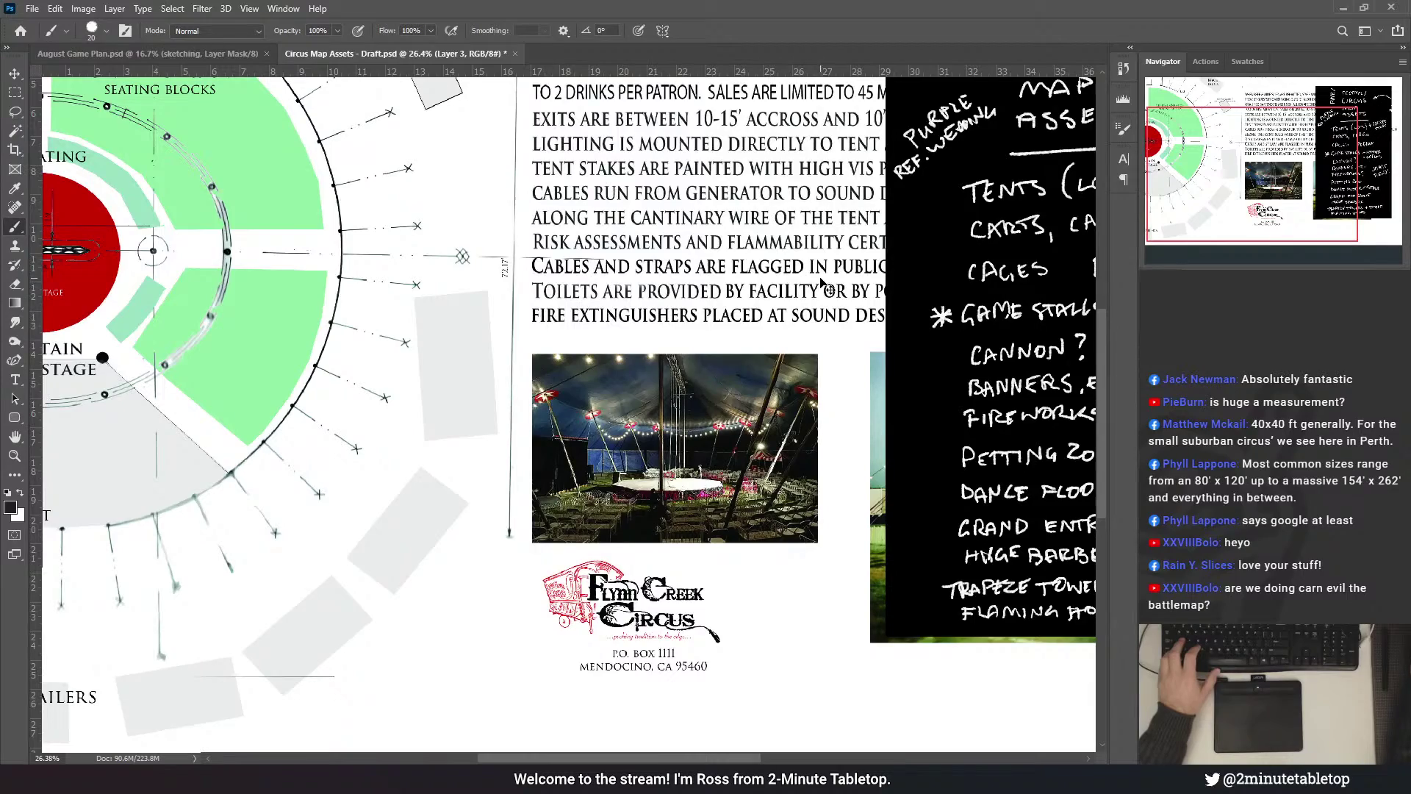
{"action": "mouse_move", "coordinate": [551, 272]}
{"action": "left_mouse_down"}
{"action": "mouse_move", "coordinate": [831, 331]}
{"action": "mouse_move", "coordinate": [897, 387]}
{"action": "mouse_move", "coordinate": [849, 382]}
{"action": "mouse_move", "coordinate": [767, 290]}
{"action": "mouse_move", "coordinate": [558, 266]}
{"action": "left_mouse_up"}
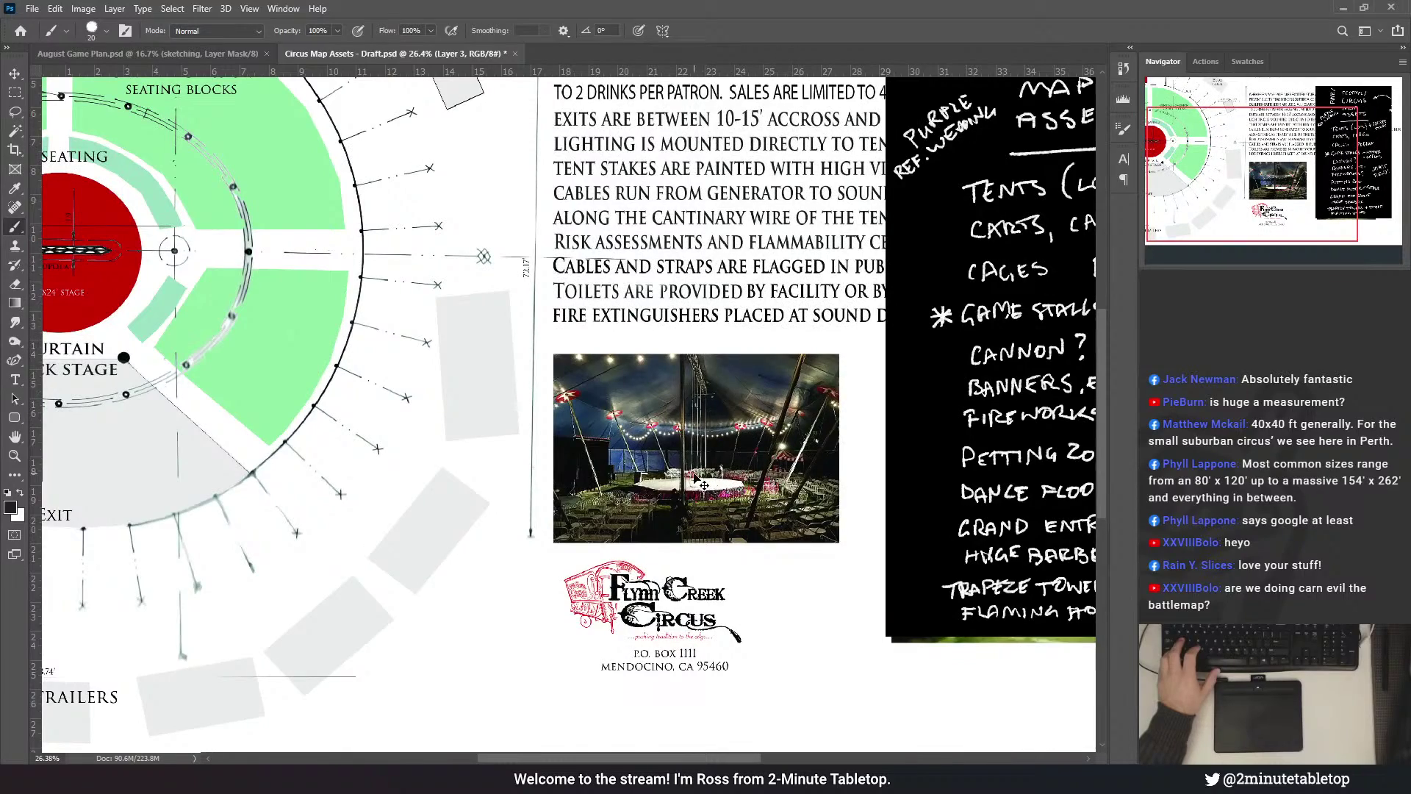
{"action": "mouse_move", "coordinate": [699, 483]}
{"action": "left_mouse_down"}
{"action": "mouse_move", "coordinate": [587, 463]}
{"action": "mouse_move", "coordinate": [430, 388]}
{"action": "mouse_move", "coordinate": [394, 398]}
{"action": "mouse_move", "coordinate": [674, 475]}
{"action": "left_mouse_up"}
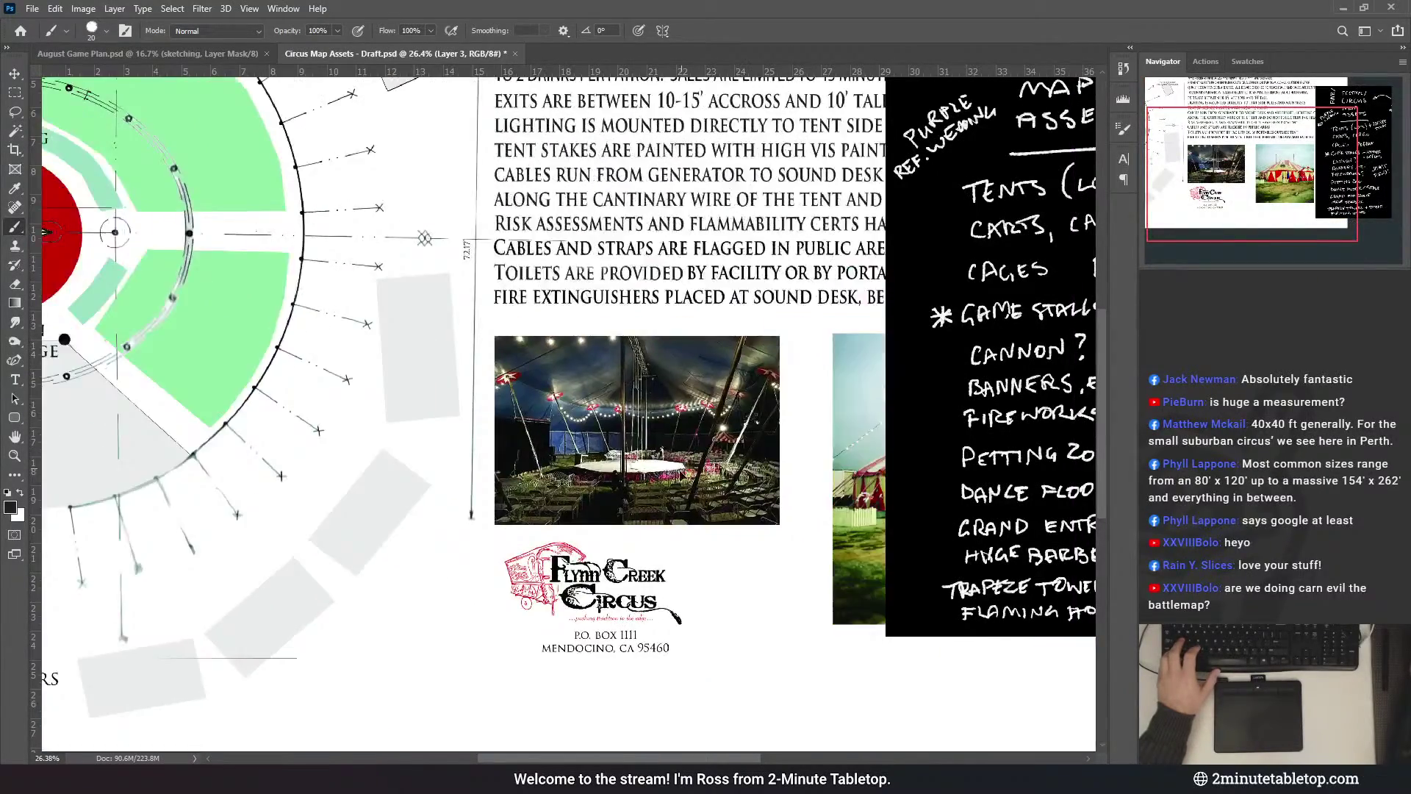
{"action": "left_click_drag", "start_coordinate": [563, 500], "coordinate": [1032, 568]}
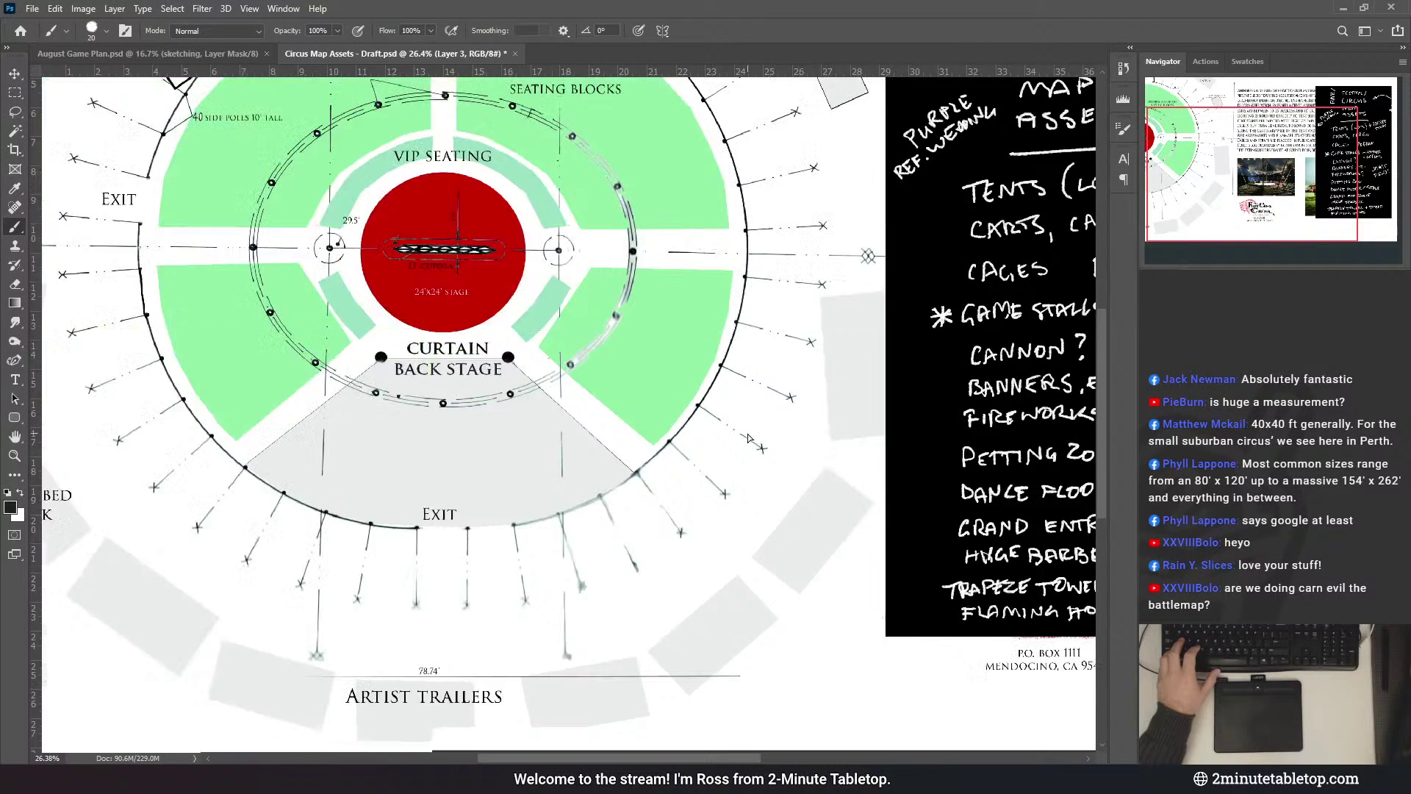
{"action": "left_click_drag", "start_coordinate": [493, 352], "coordinate": [433, 397]}
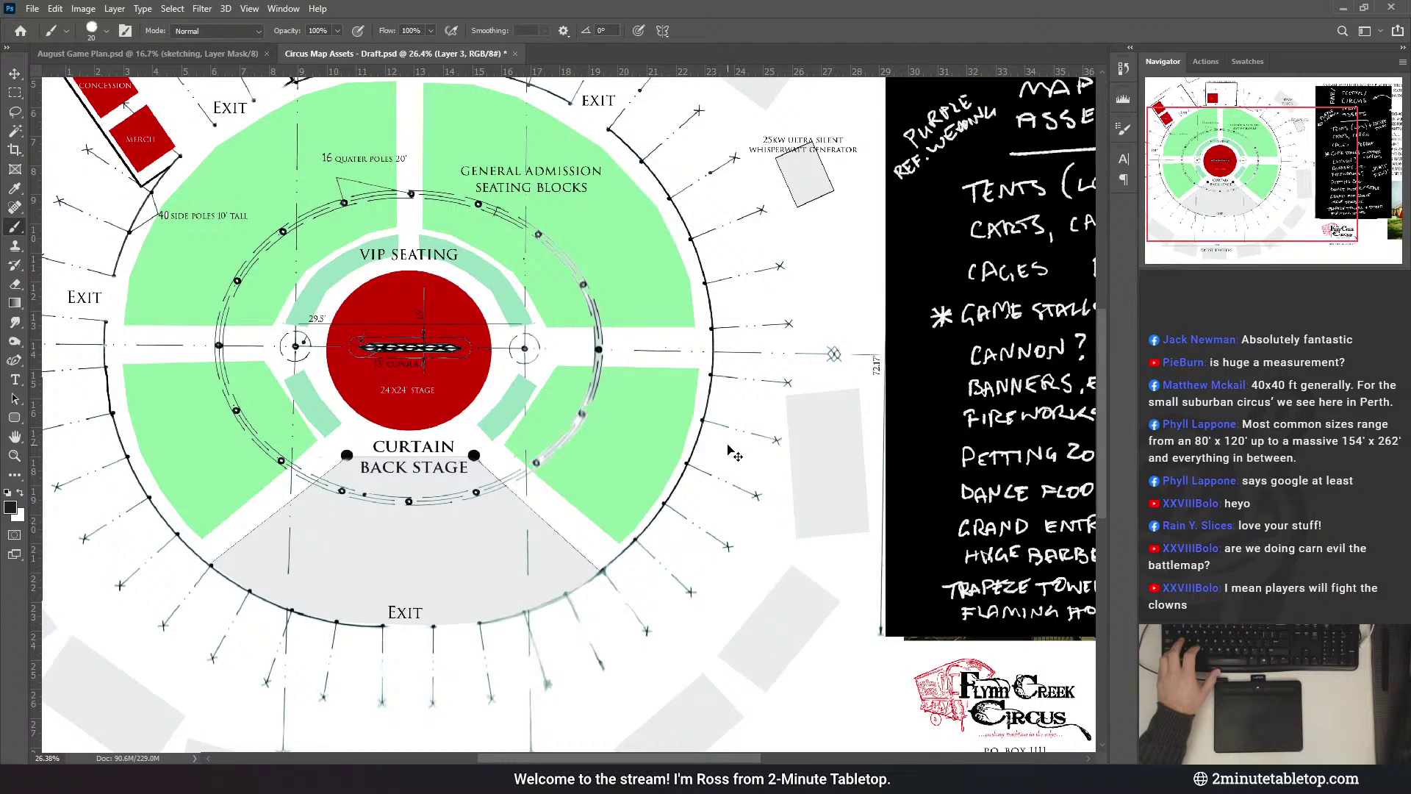
{"action": "scroll", "coordinate": [472, 430], "scroll_direction": "down", "scroll_amount": 3}
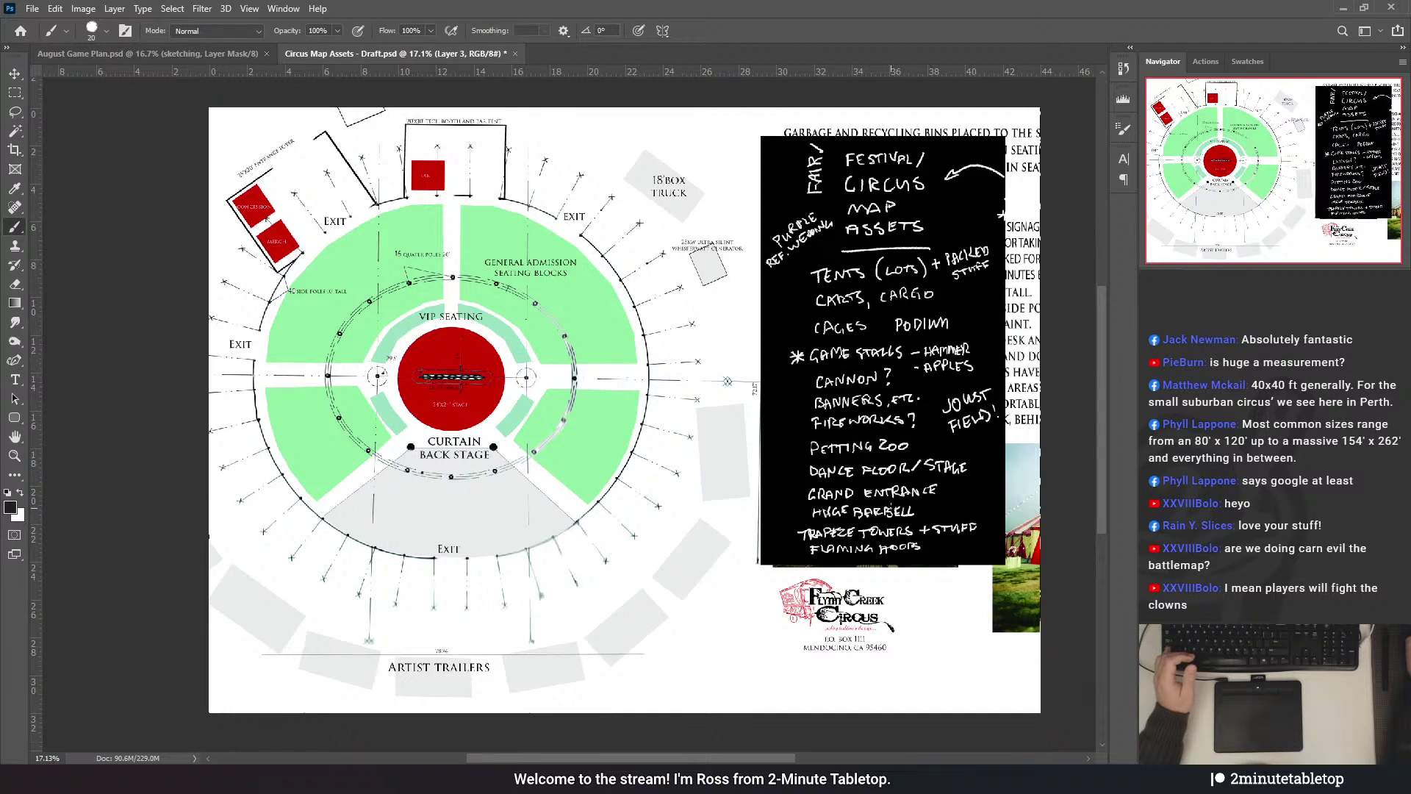
{"action": "key", "text": "Delete"}
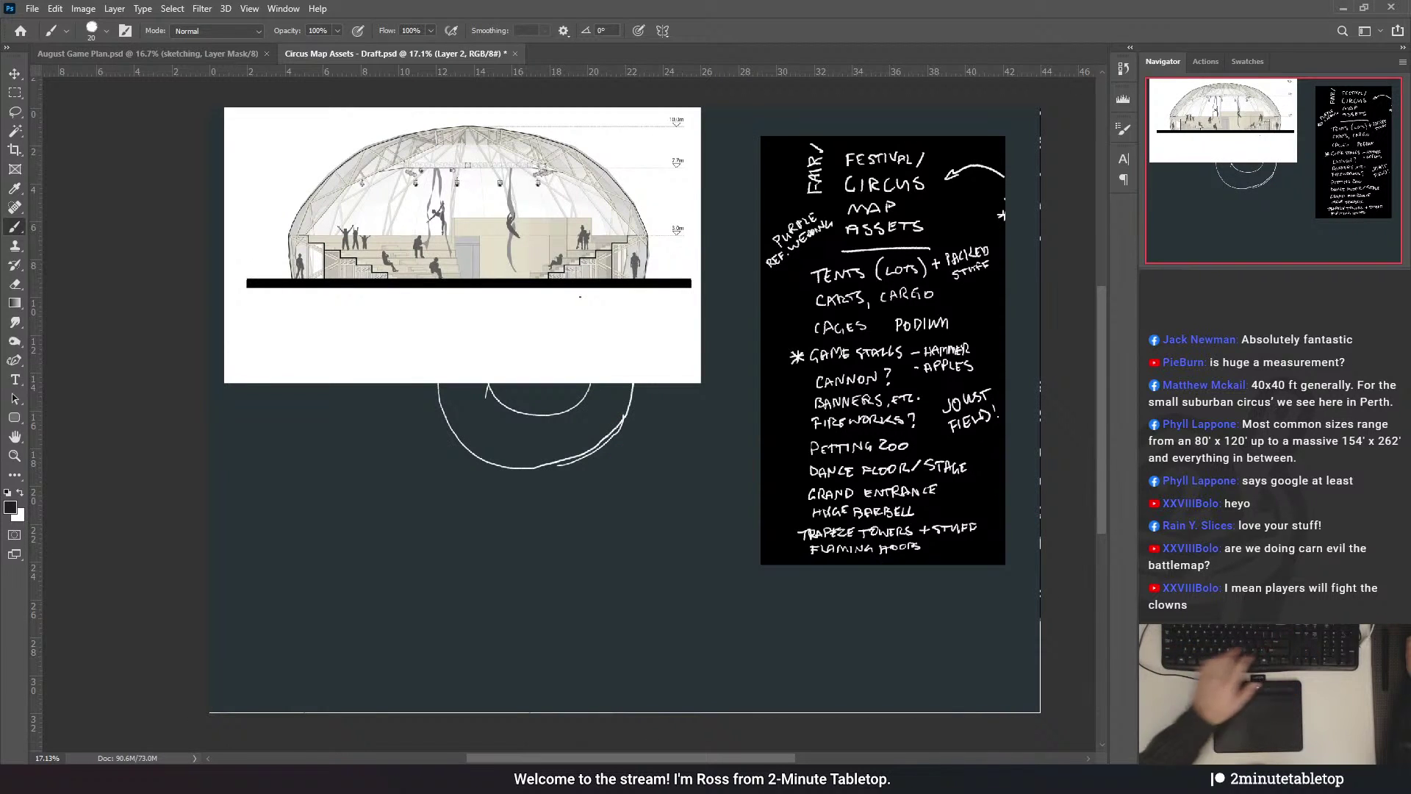
- Paste the round arena seating plan, scale it to 542.29%, and place it over the left part of the dome cross-section
{"action": "key", "text": "ctrl+v"}
{"action": "key", "text": "ctrl+t"}
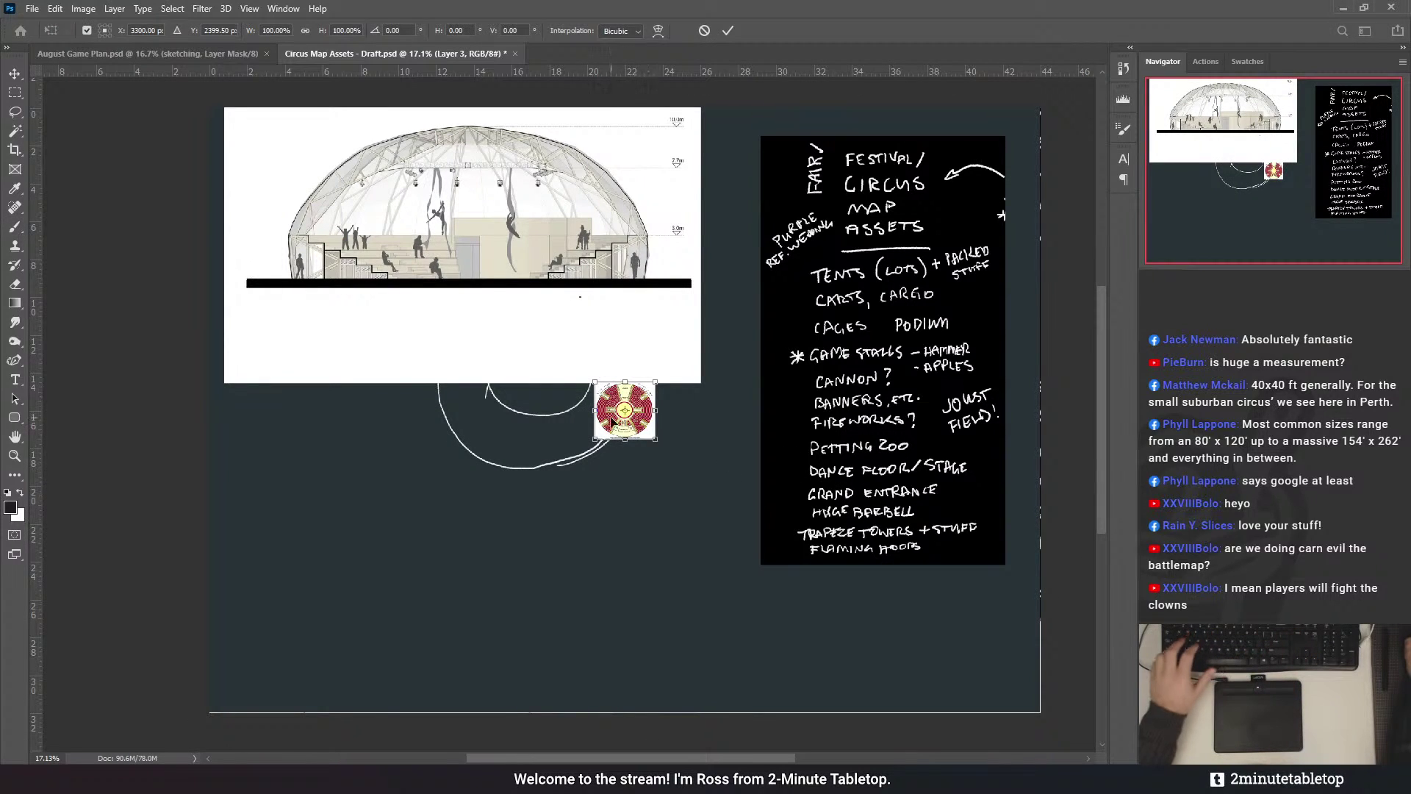
{"action": "left_click_drag", "start_coordinate": [624, 384], "coordinate": [669, 97]}
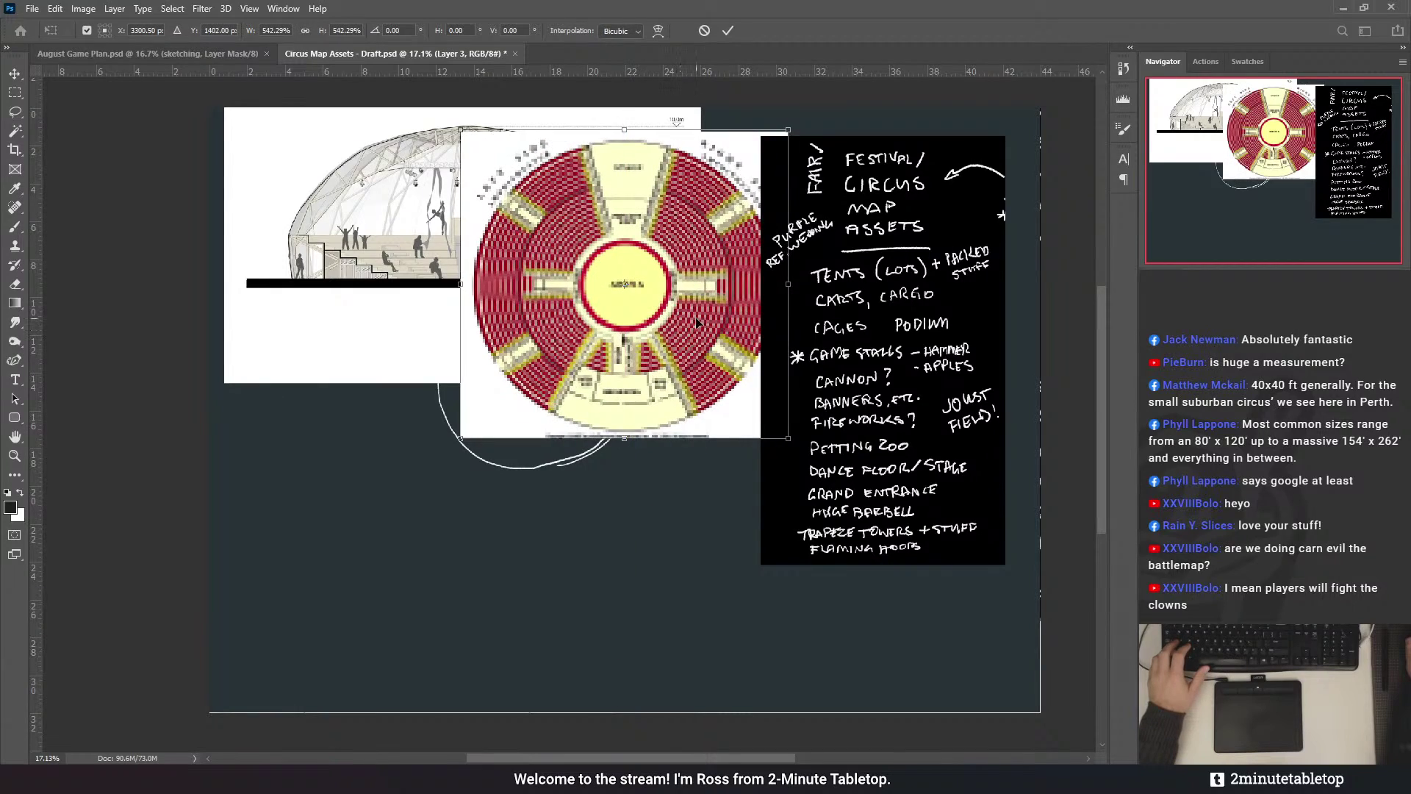
{"action": "left_click_drag", "start_coordinate": [744, 386], "coordinate": [515, 401]}
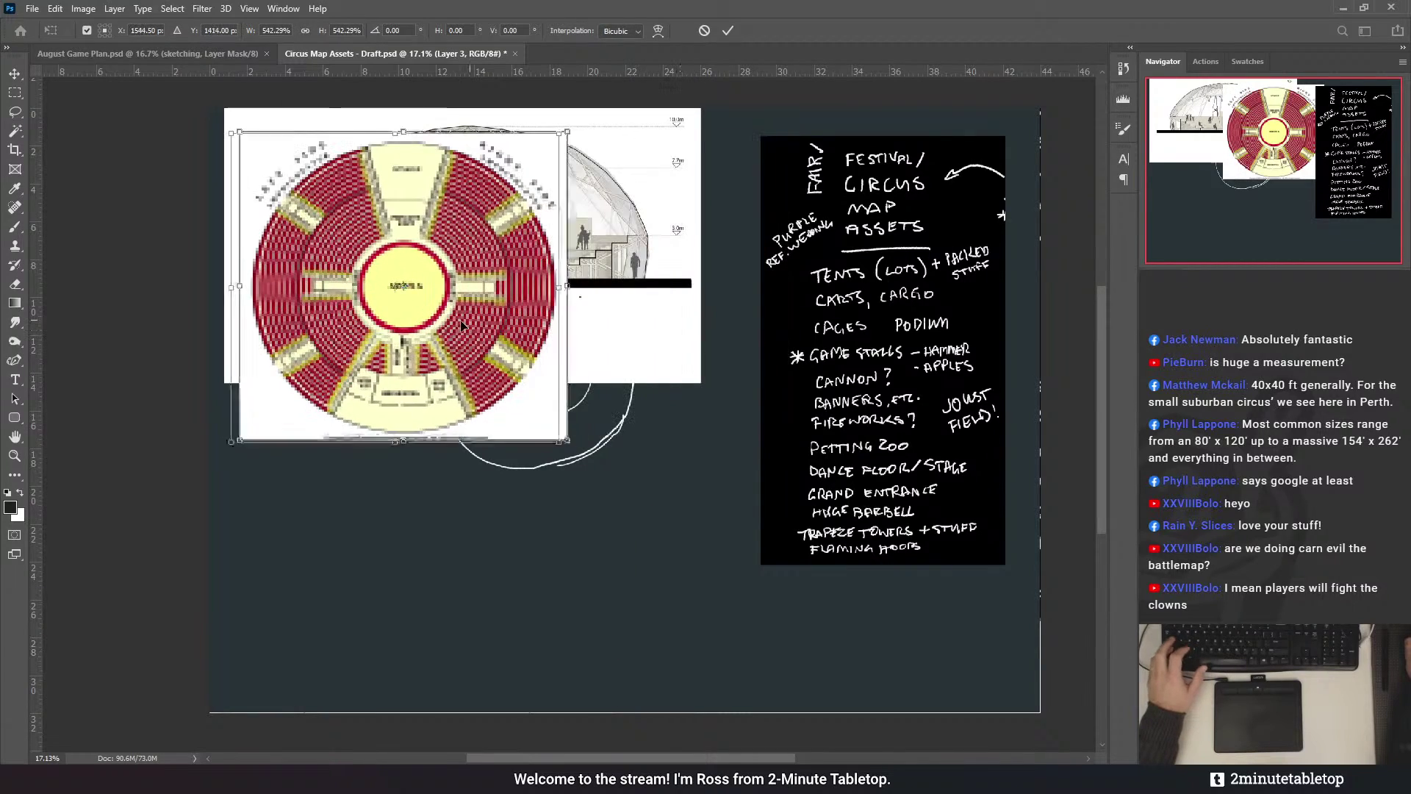
{"action": "left_click", "coordinate": [728, 30]}
{"action": "key", "text": "b"}
{"action": "scroll", "coordinate": [294, 188], "scroll_direction": "up", "scroll_amount": 3}
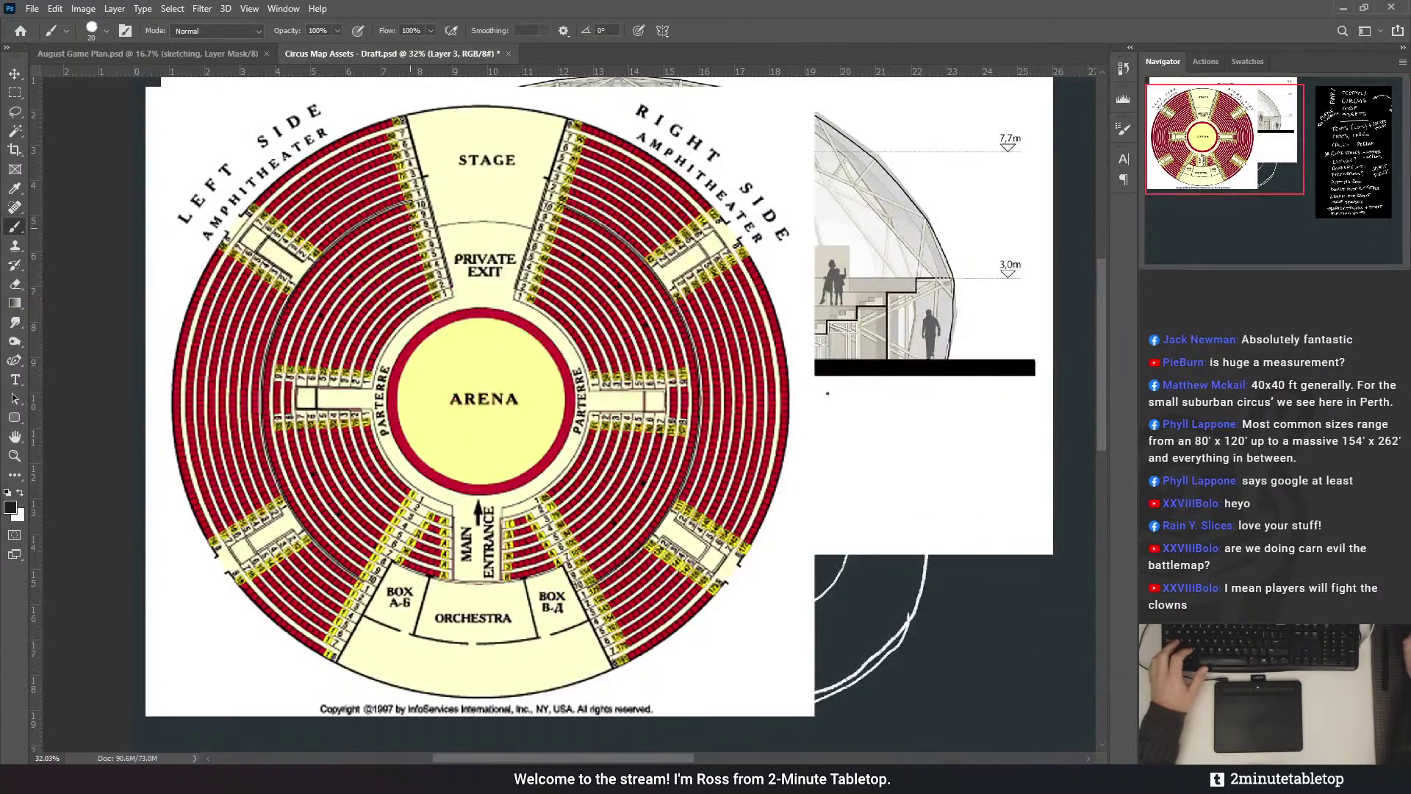
- Shift the arena seating plan to the right, and delete both the seating plan and dome cross-section reference layers
{"action": "left_click", "coordinate": [15, 74]}
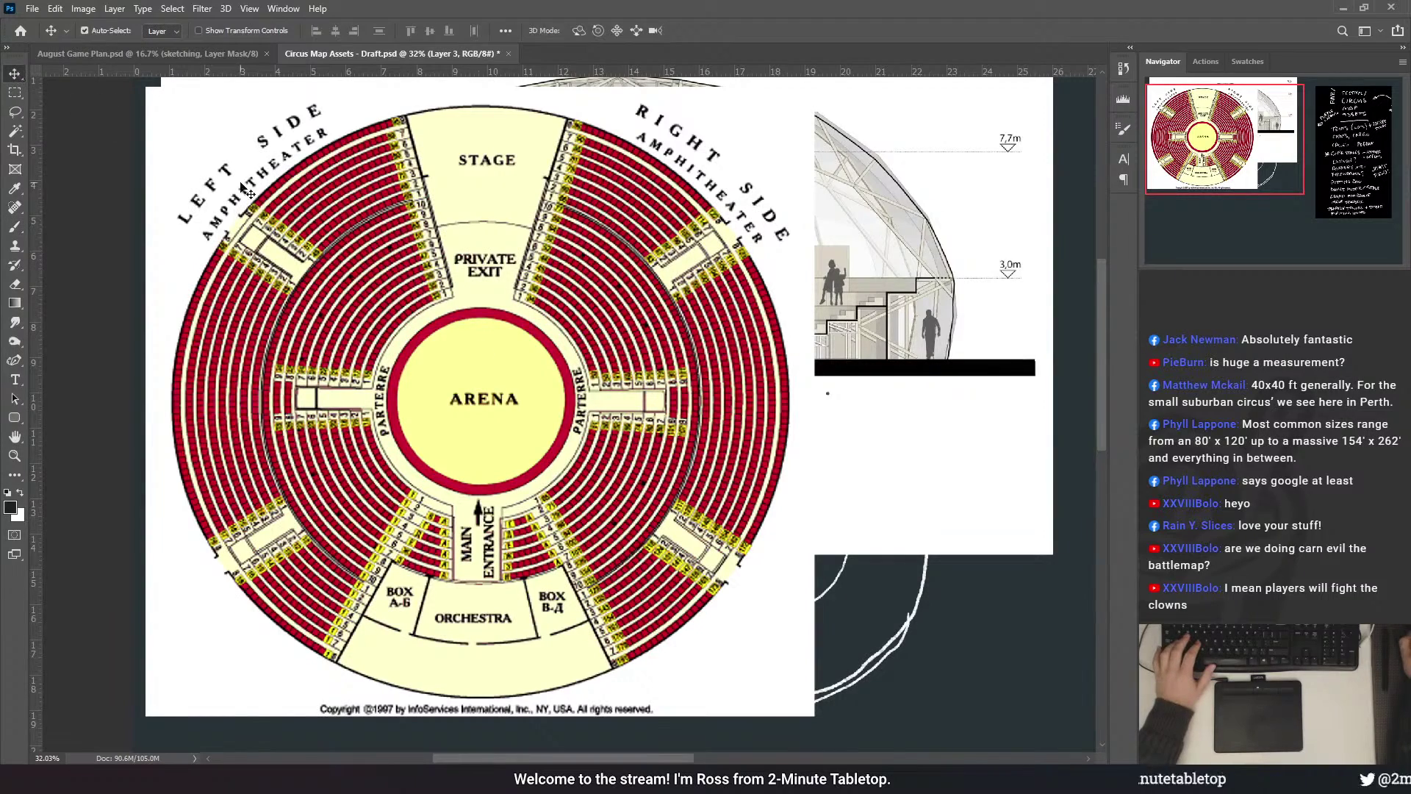
{"action": "left_click_drag", "start_coordinate": [477, 322], "coordinate": [570, 303]}
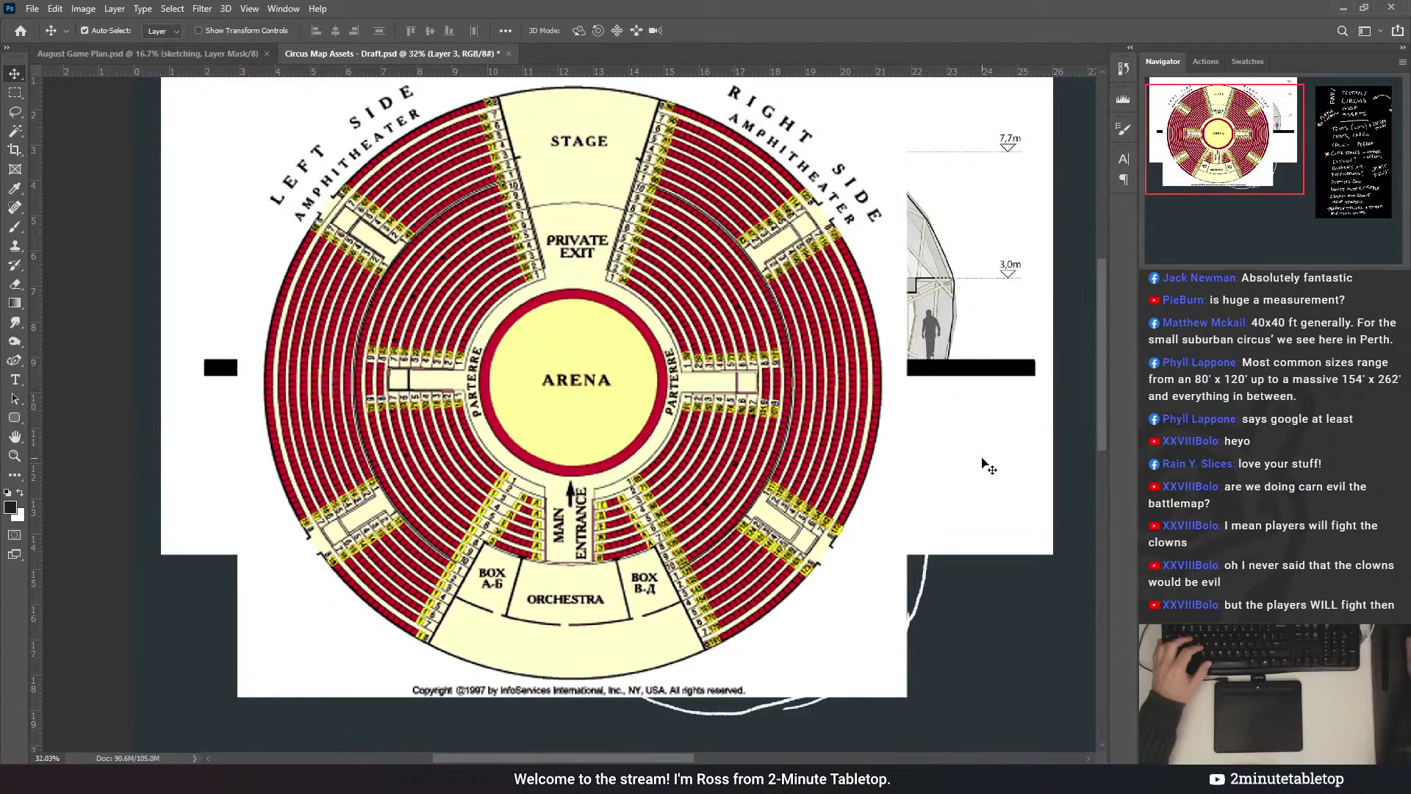
{"action": "key", "text": "ctrl+alt+a"}
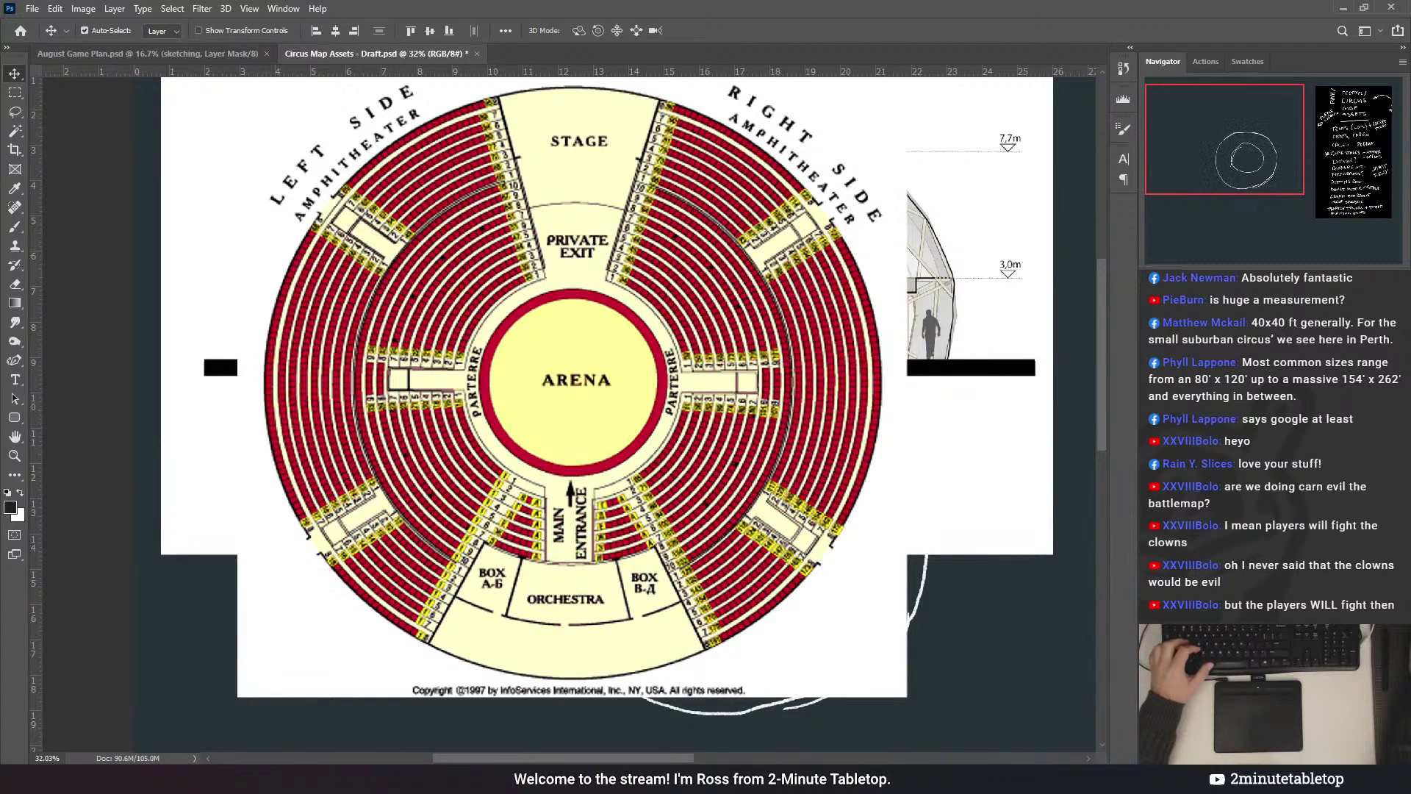
{"action": "key", "text": "Delete"}
{"action": "scroll", "coordinate": [705, 502], "scroll_direction": "down", "scroll_amount": 2}
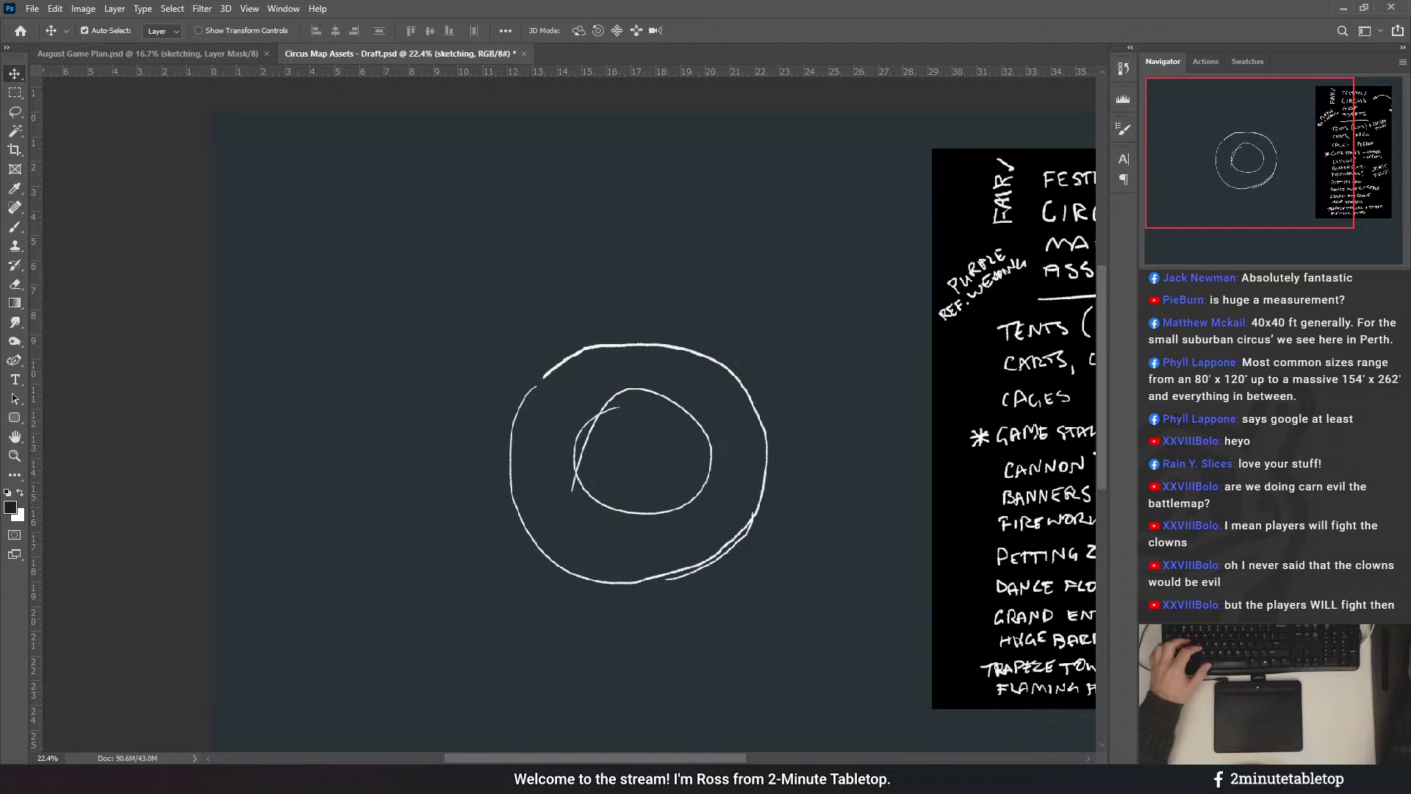
- On the sketching layer mask, sketch a flaring aisle between the circles at their lower side and an entrance box about 4 grid squares wide outside it
{"action": "key", "text": "ctrl+backslash"}
{"action": "scroll", "coordinate": [764, 505], "scroll_direction": "up", "scroll_amount": 1}
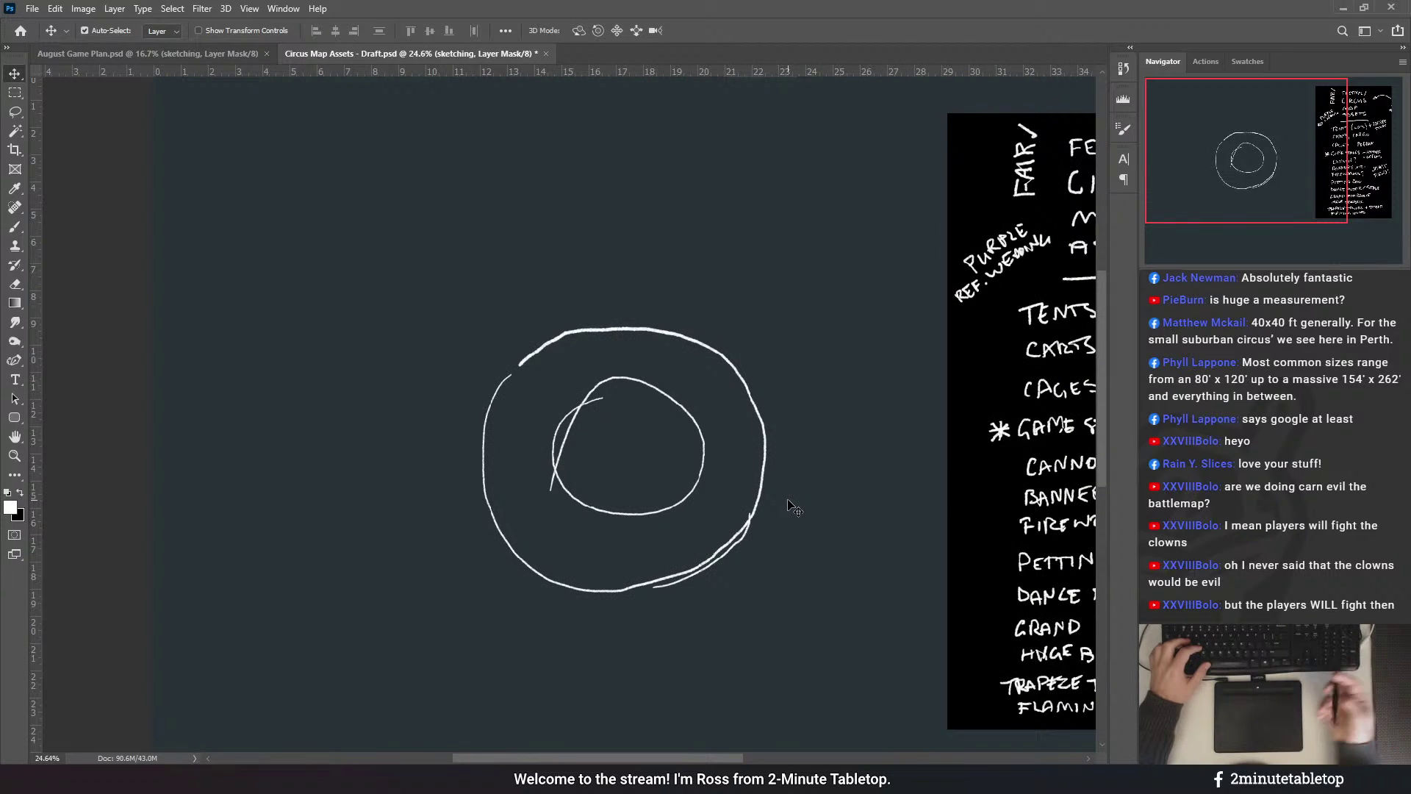
{"action": "left_click_drag", "start_coordinate": [689, 295], "coordinate": [602, 306]}
{"action": "key", "text": "b"}
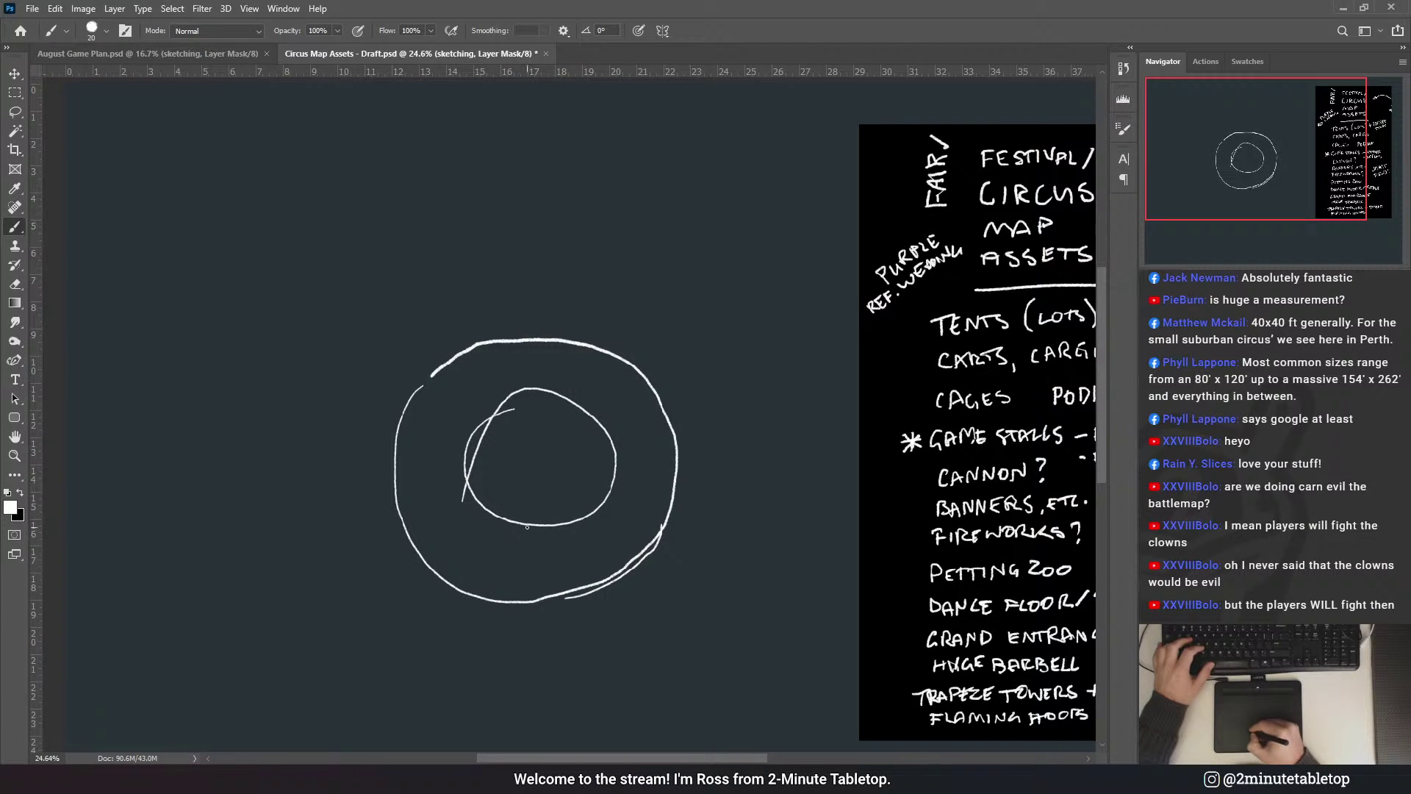
{"action": "left_click_drag", "start_coordinate": [527, 527], "coordinate": [507, 602]}
{"action": "key", "text": "ctrl+z"}
{"action": "left_click_drag", "start_coordinate": [530, 525], "coordinate": [497, 601]}
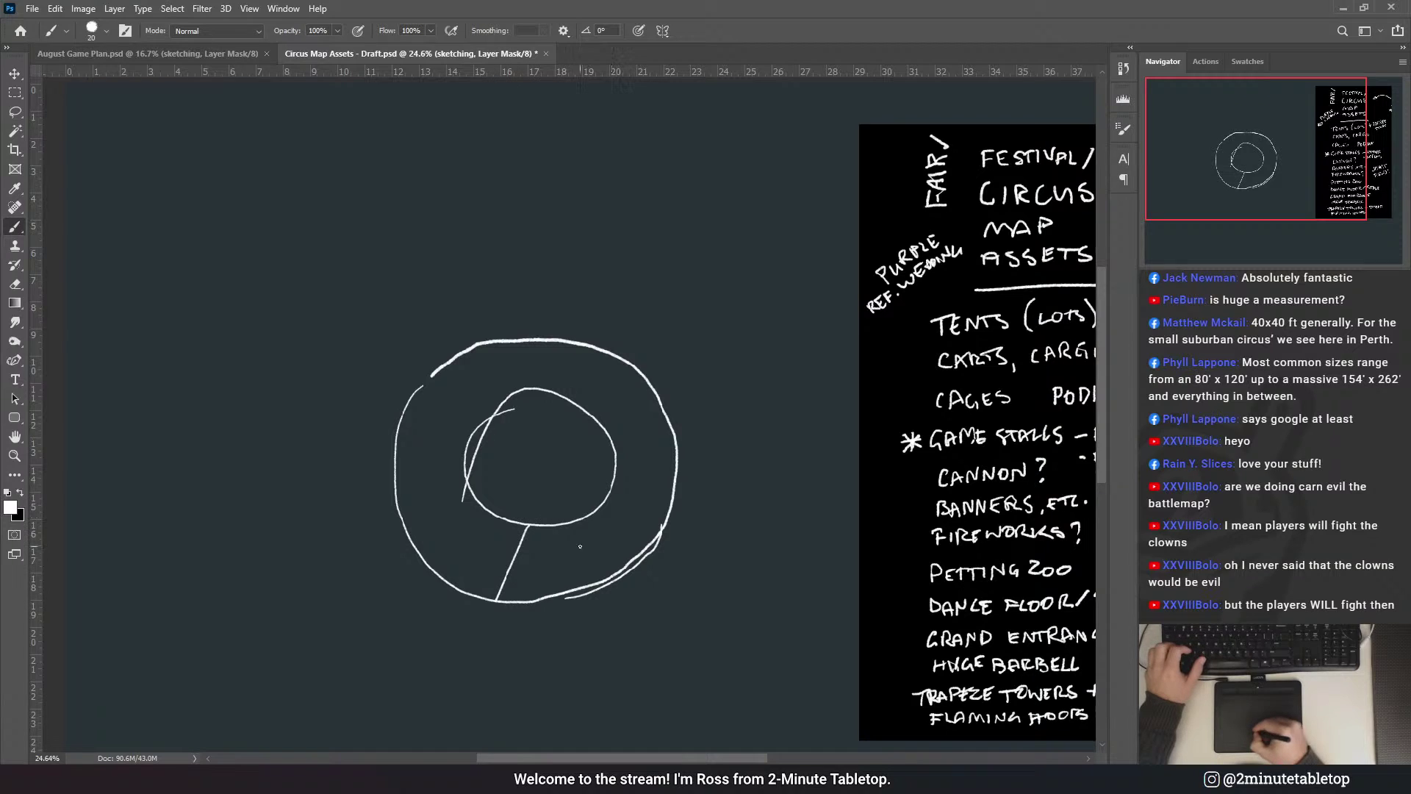
{"action": "left_click_drag", "start_coordinate": [568, 525], "coordinate": [602, 583]}
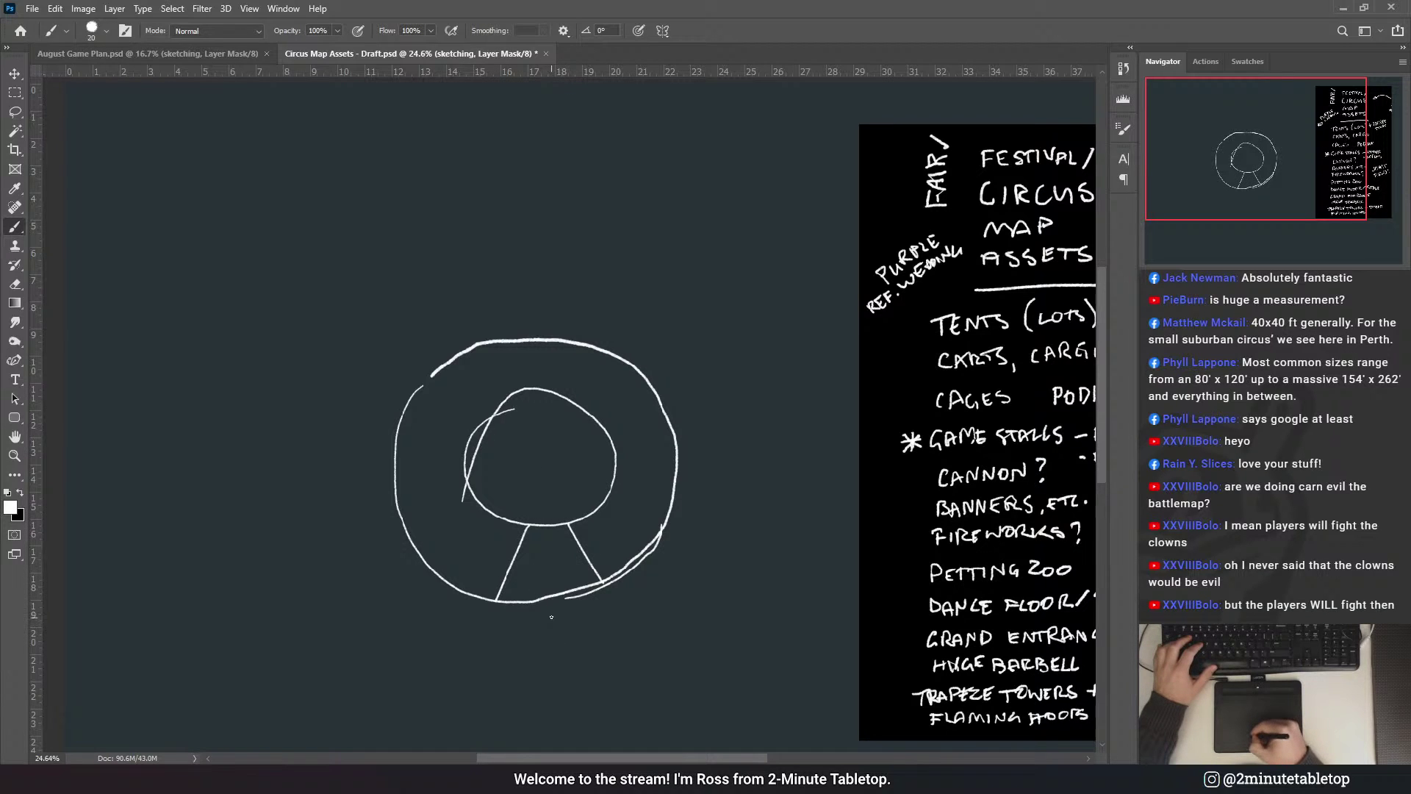
{"action": "left_click_drag", "start_coordinate": [504, 606], "coordinate": [607, 649]}
{"action": "left_click_drag", "start_coordinate": [600, 584], "coordinate": [608, 647]}
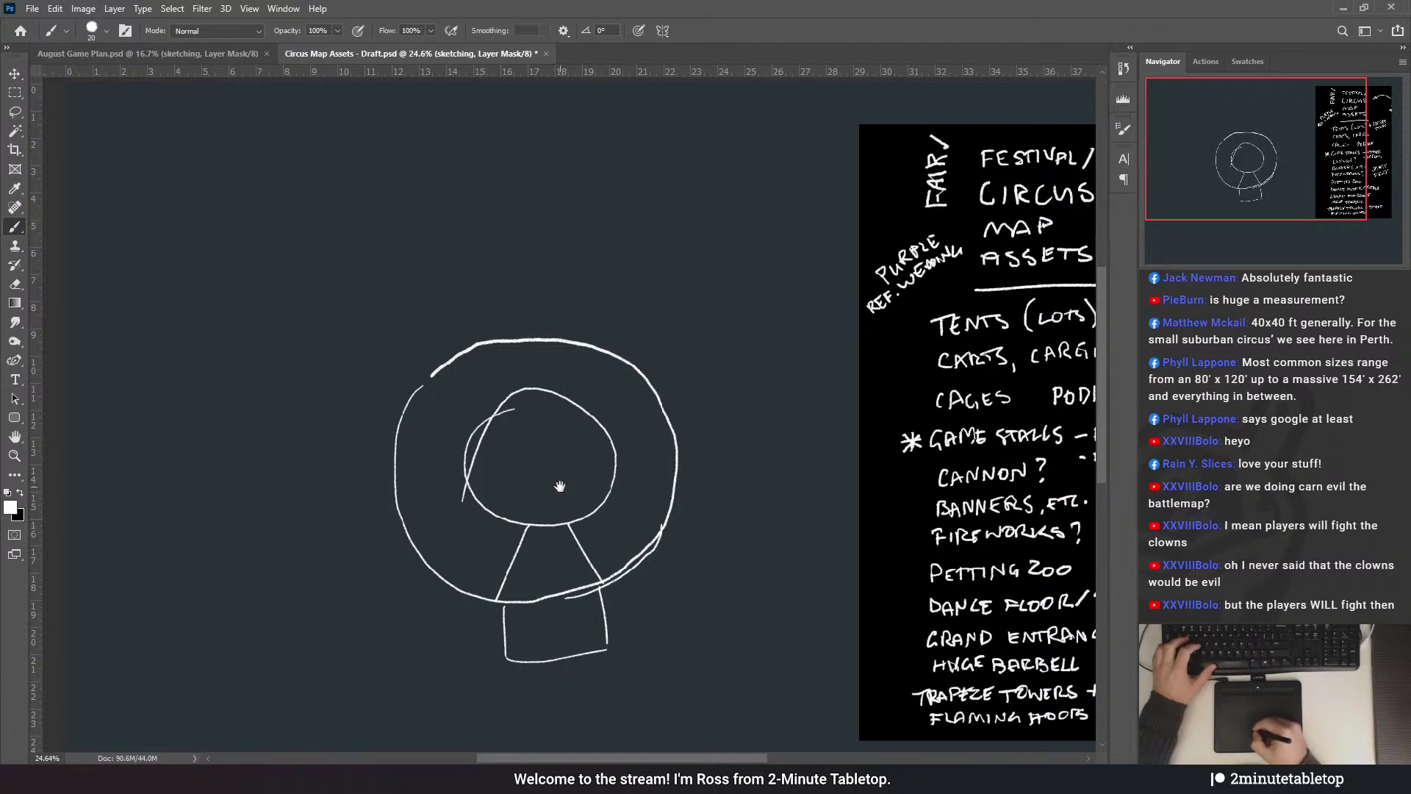
- Sketch a second, slightly larger ring closely around the tent's inner arena circle
{"action": "left_click_drag", "start_coordinate": [559, 486], "coordinate": [540, 537]}
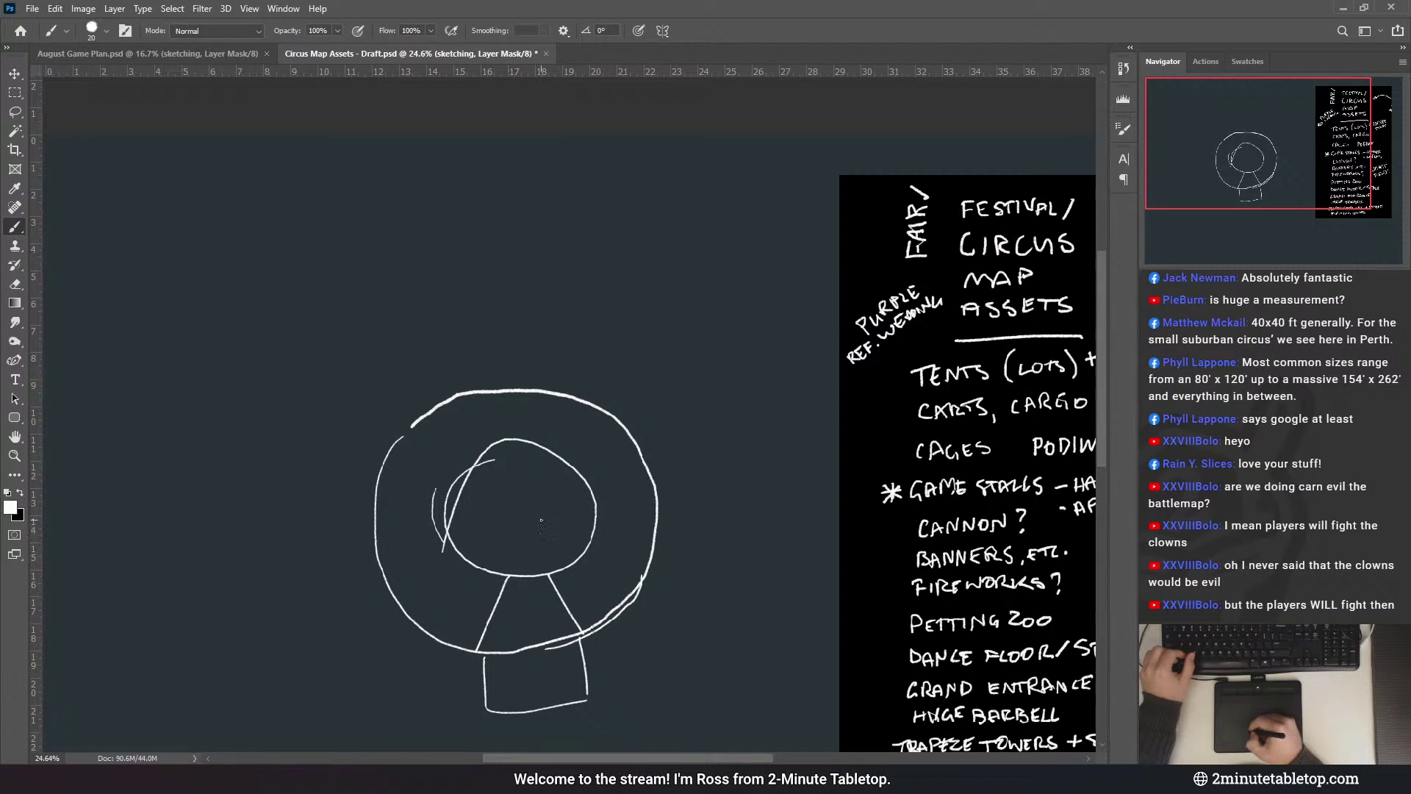
{"action": "left_click_drag", "start_coordinate": [611, 423], "coordinate": [622, 386]}
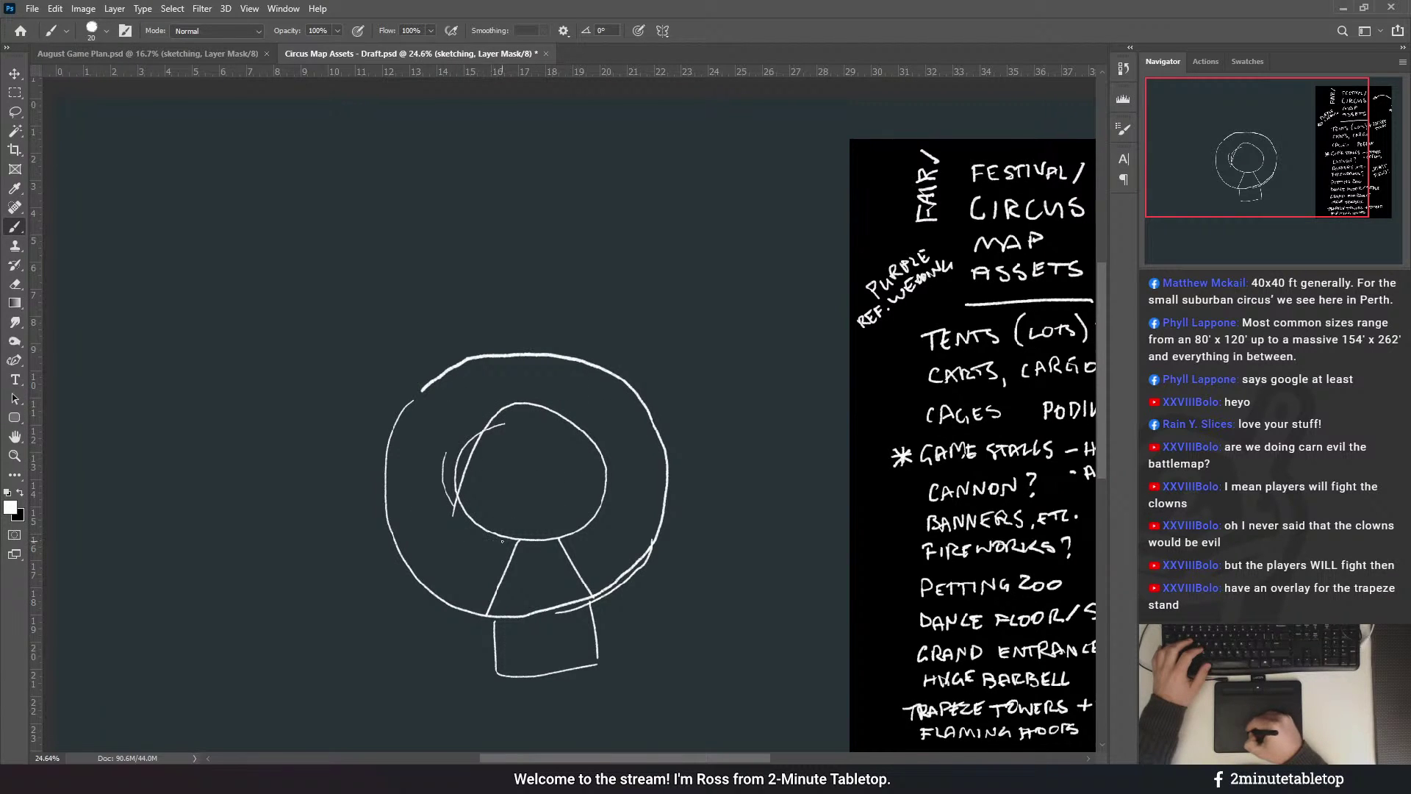
{"action": "left_click_drag", "start_coordinate": [457, 519], "coordinate": [499, 549]}
{"action": "mouse_move", "coordinate": [497, 400]}
{"action": "left_mouse_down"}
{"action": "mouse_move", "coordinate": [448, 443]}
{"action": "mouse_move", "coordinate": [534, 409]}
{"action": "mouse_move", "coordinate": [601, 425]}
{"action": "mouse_move", "coordinate": [610, 510]}
{"action": "left_mouse_up"}
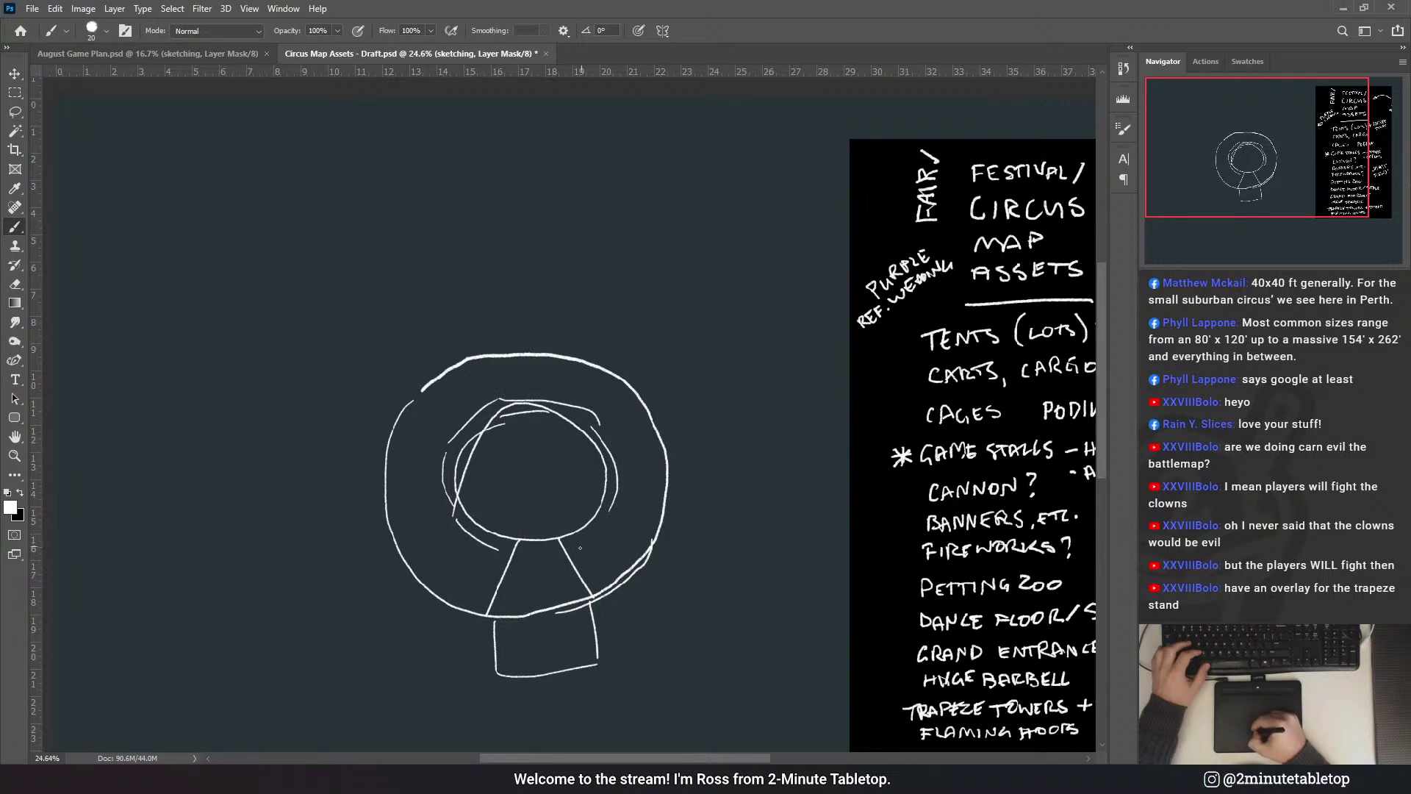
- Sketch a narrow straight aisle between the circles at their upper side, with small arrowheads outside both the upper and lower entrances
{"action": "mouse_move", "coordinate": [519, 357]}
{"action": "left_mouse_down"}
{"action": "mouse_move", "coordinate": [524, 404]}
{"action": "mouse_move", "coordinate": [544, 409]}
{"action": "left_mouse_up"}
{"action": "key", "text": "ctrl+z"}
{"action": "left_click_drag", "start_coordinate": [544, 356], "coordinate": [545, 404]}
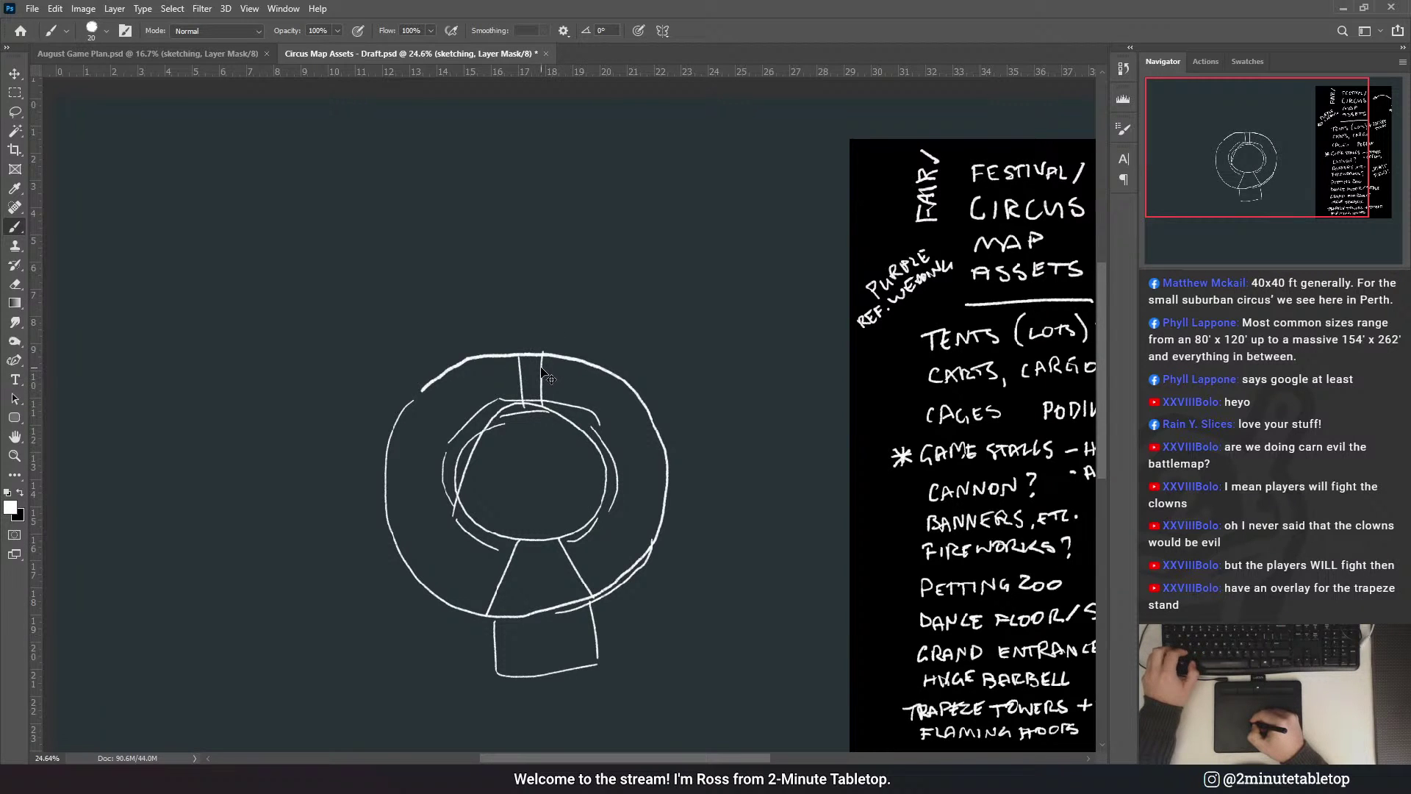
{"action": "key", "text": "ctrl+z"}
{"action": "key", "text": "ctrl+z"}
{"action": "left_click_drag", "start_coordinate": [514, 357], "coordinate": [537, 395]}
{"action": "left_click_drag", "start_coordinate": [514, 321], "coordinate": [526, 320]}
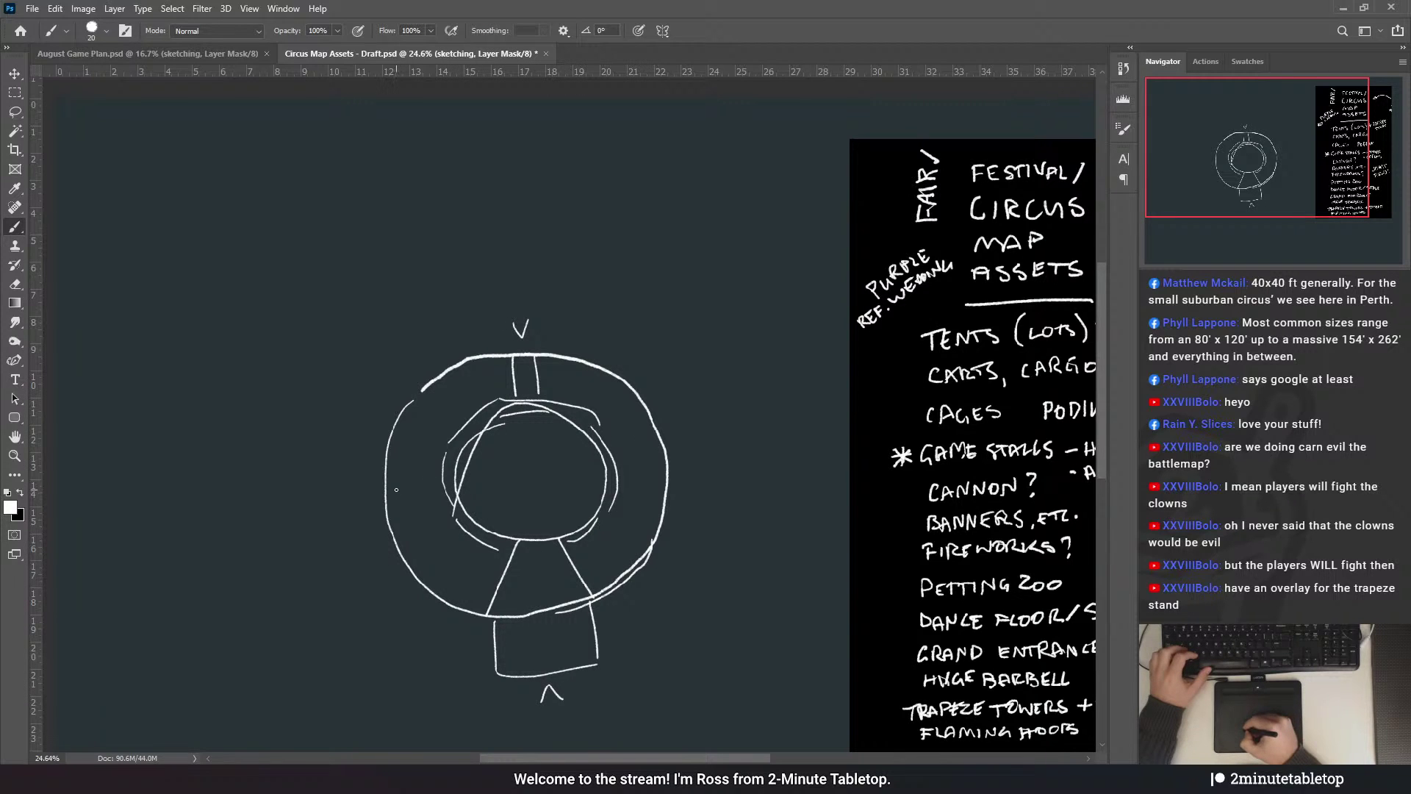
- Replace the horizontal divider strokes with four diagonal dividers splitting the seating ring between its two aisles
{"action": "left_click_drag", "start_coordinate": [620, 469], "coordinate": [671, 460]}
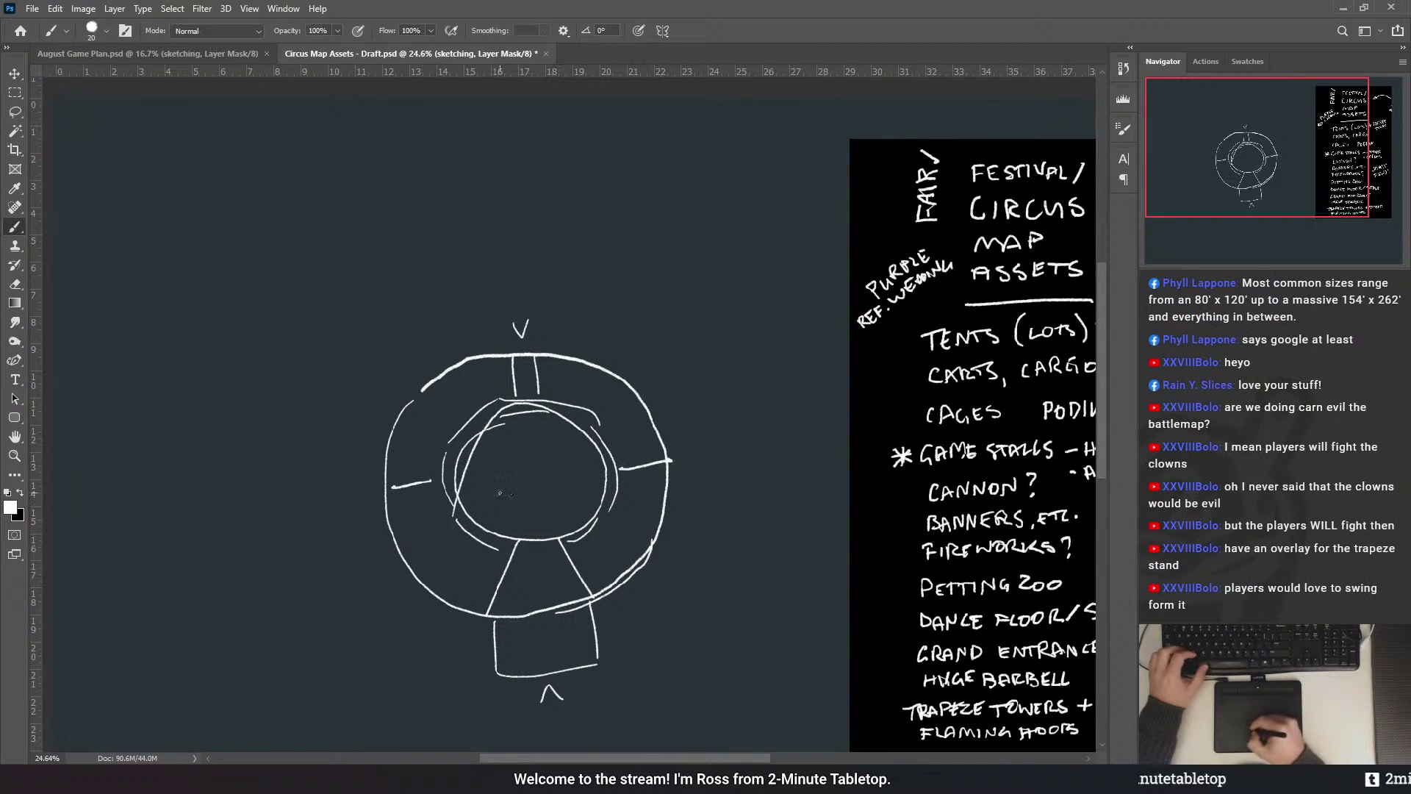
{"action": "key", "text": "ctrl+z"}
{"action": "key", "text": "ctrl+z"}
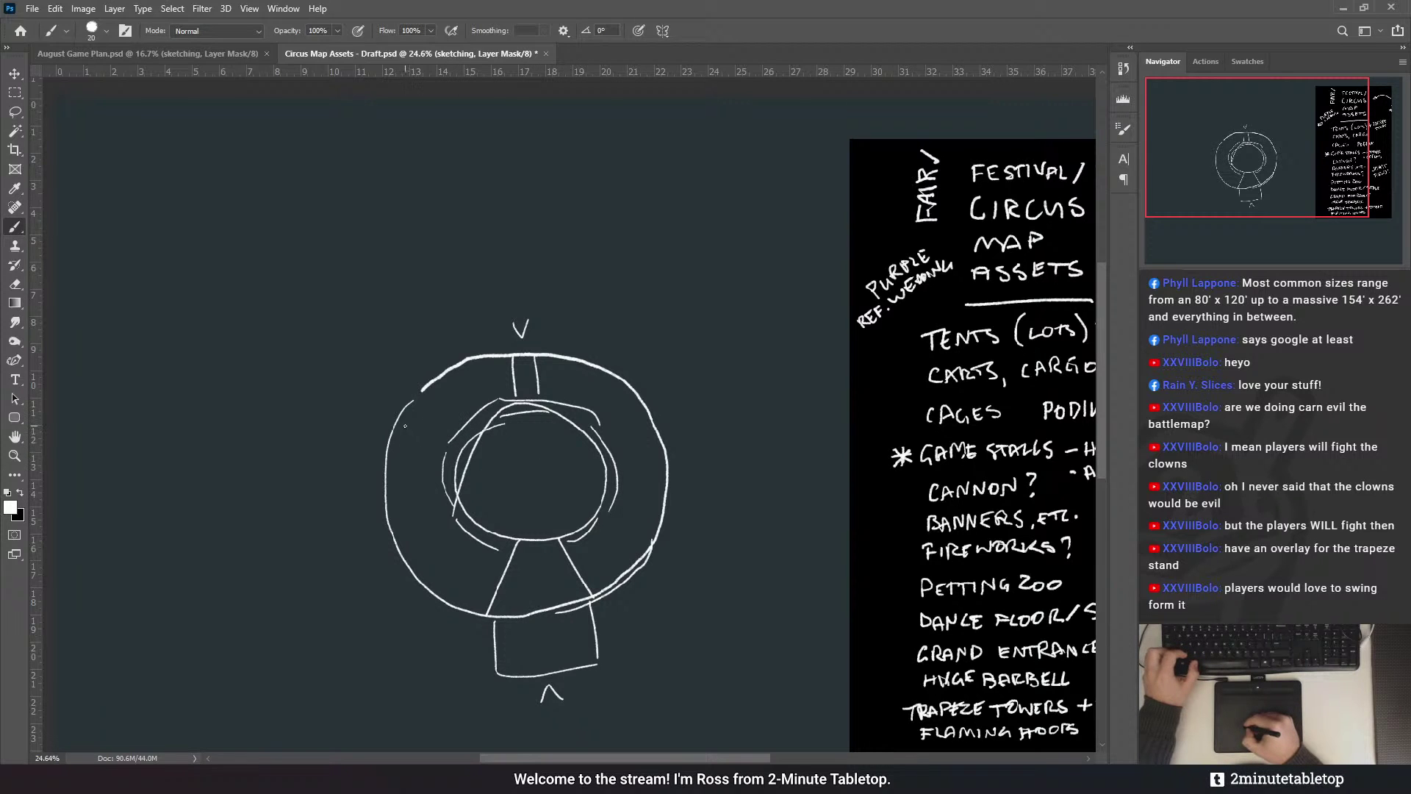
{"action": "left_click_drag", "start_coordinate": [405, 409], "coordinate": [430, 428]}
{"action": "left_click_drag", "start_coordinate": [456, 531], "coordinate": [422, 560]}
{"action": "left_click_drag", "start_coordinate": [611, 513], "coordinate": [639, 537]}
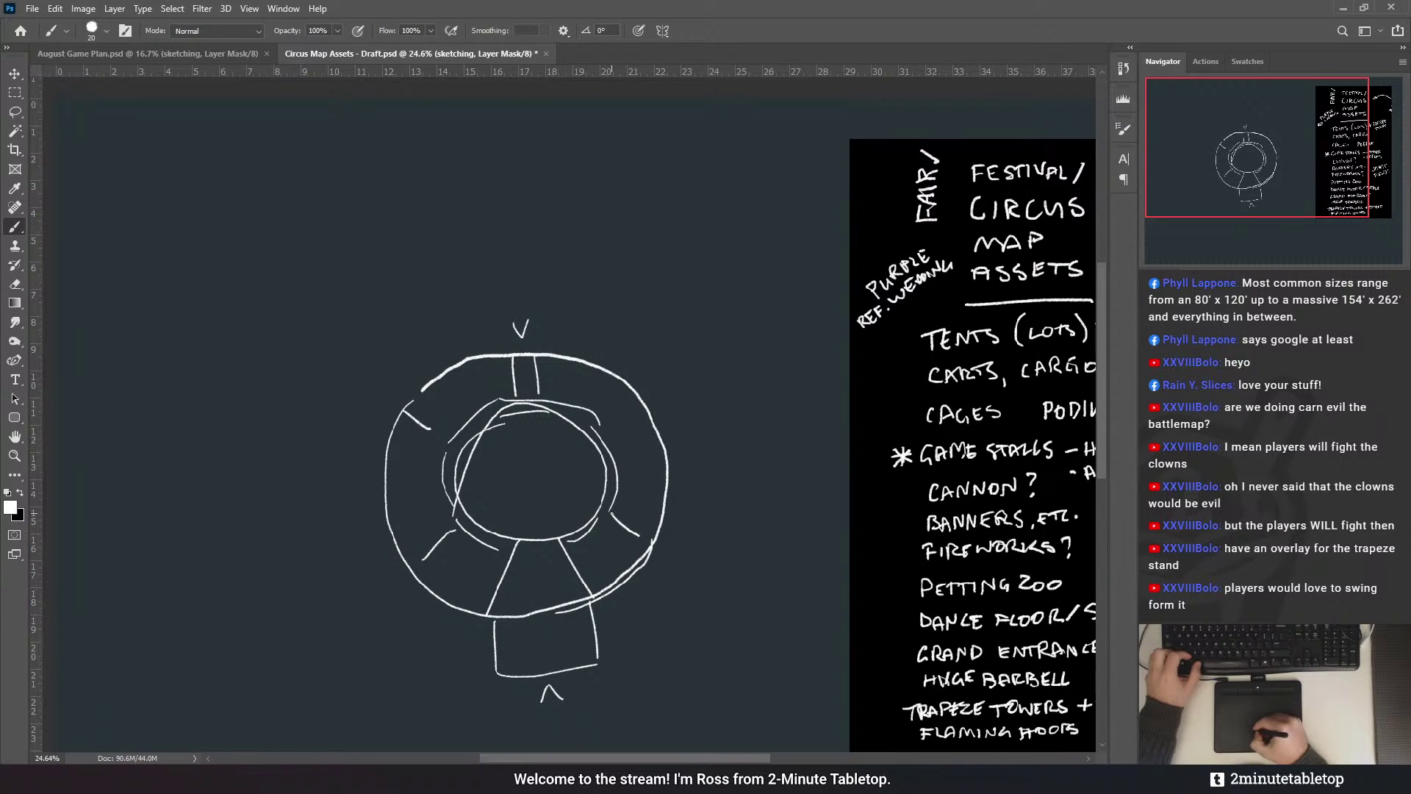
{"action": "left_click_drag", "start_coordinate": [610, 424], "coordinate": [645, 395]}
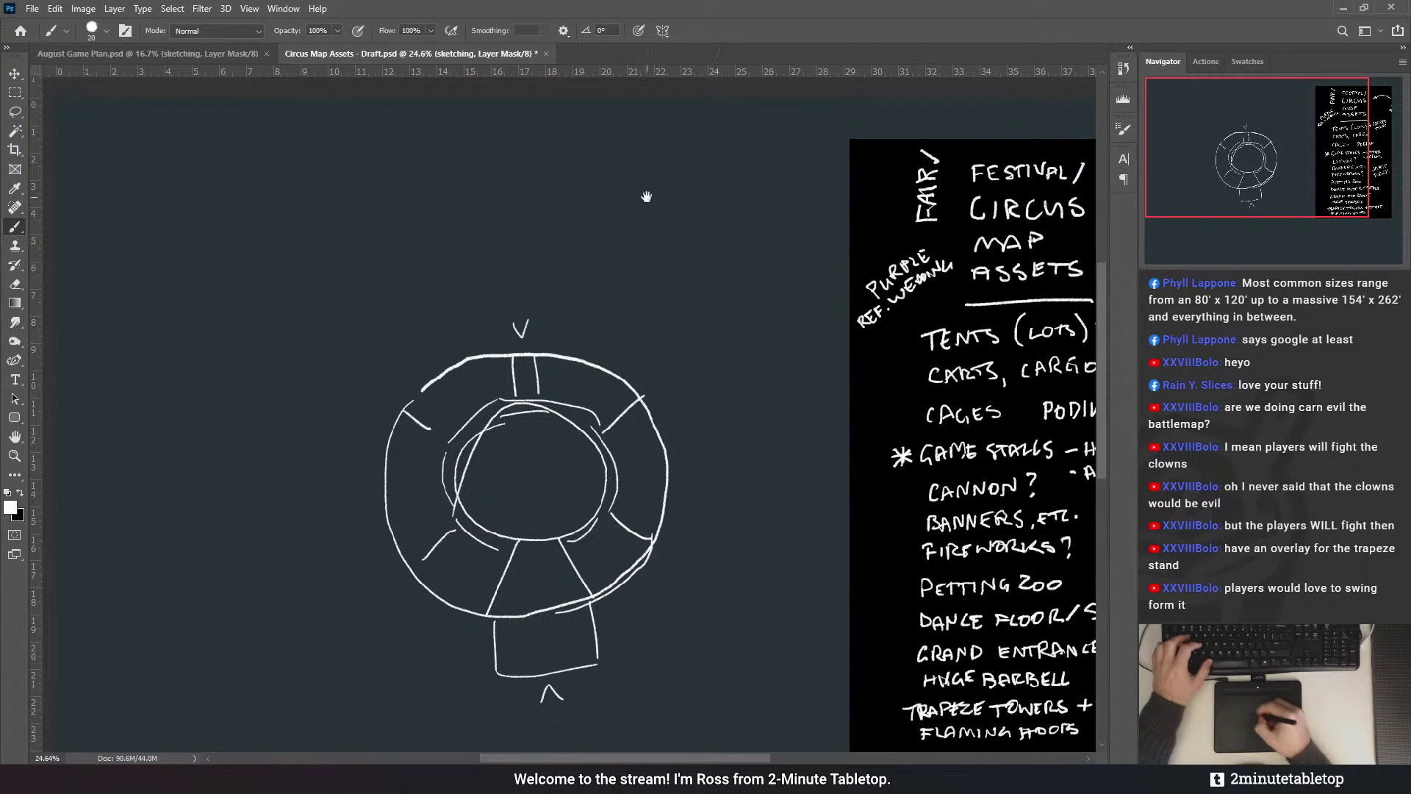
{"action": "mouse_move", "coordinate": [470, 568]}
{"action": "left_mouse_down"}
{"action": "mouse_move", "coordinate": [527, 546]}
{"action": "mouse_move", "coordinate": [508, 509]}
{"action": "left_mouse_up"}
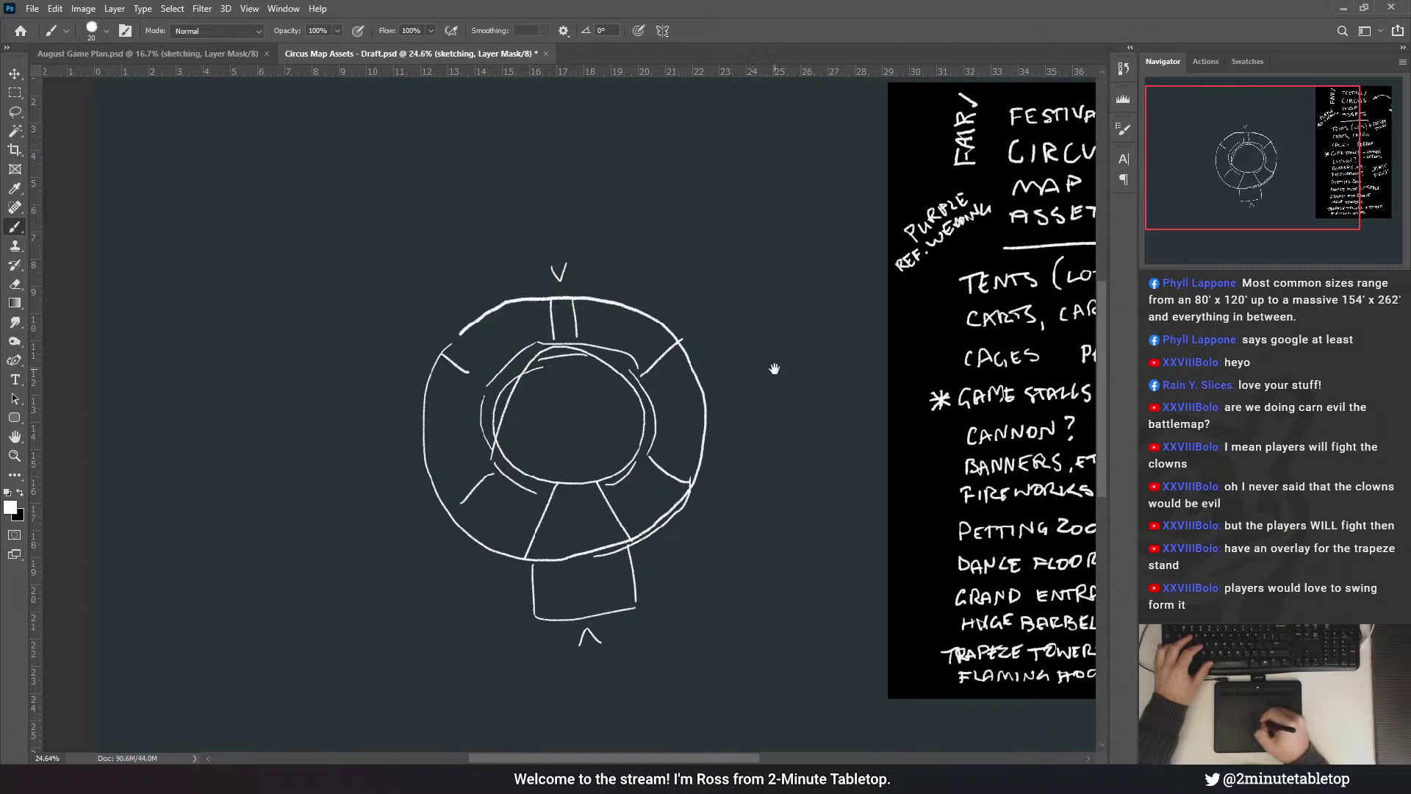
{"action": "left_click_drag", "start_coordinate": [774, 368], "coordinate": [597, 404]}
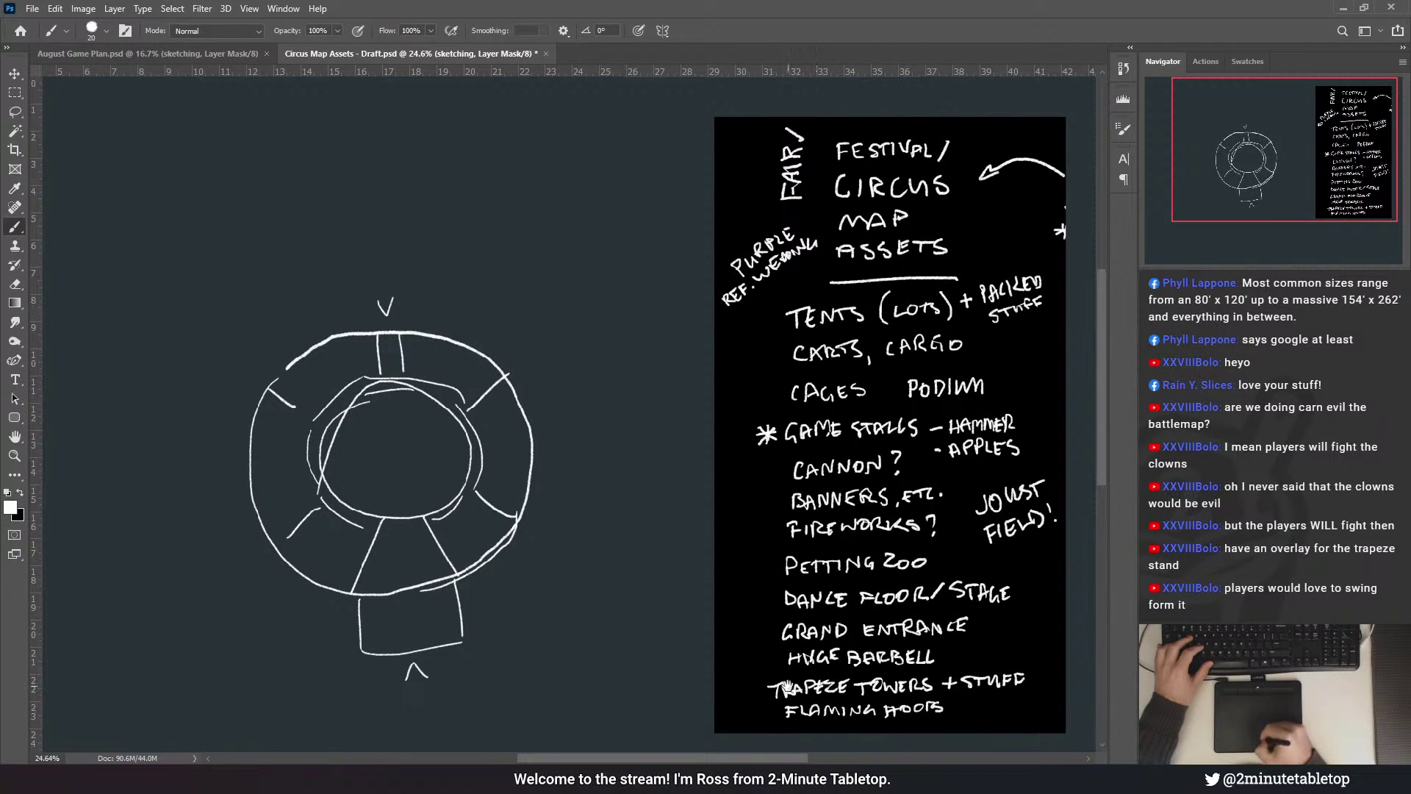
{"action": "left_click_drag", "start_coordinate": [498, 355], "coordinate": [608, 306]}
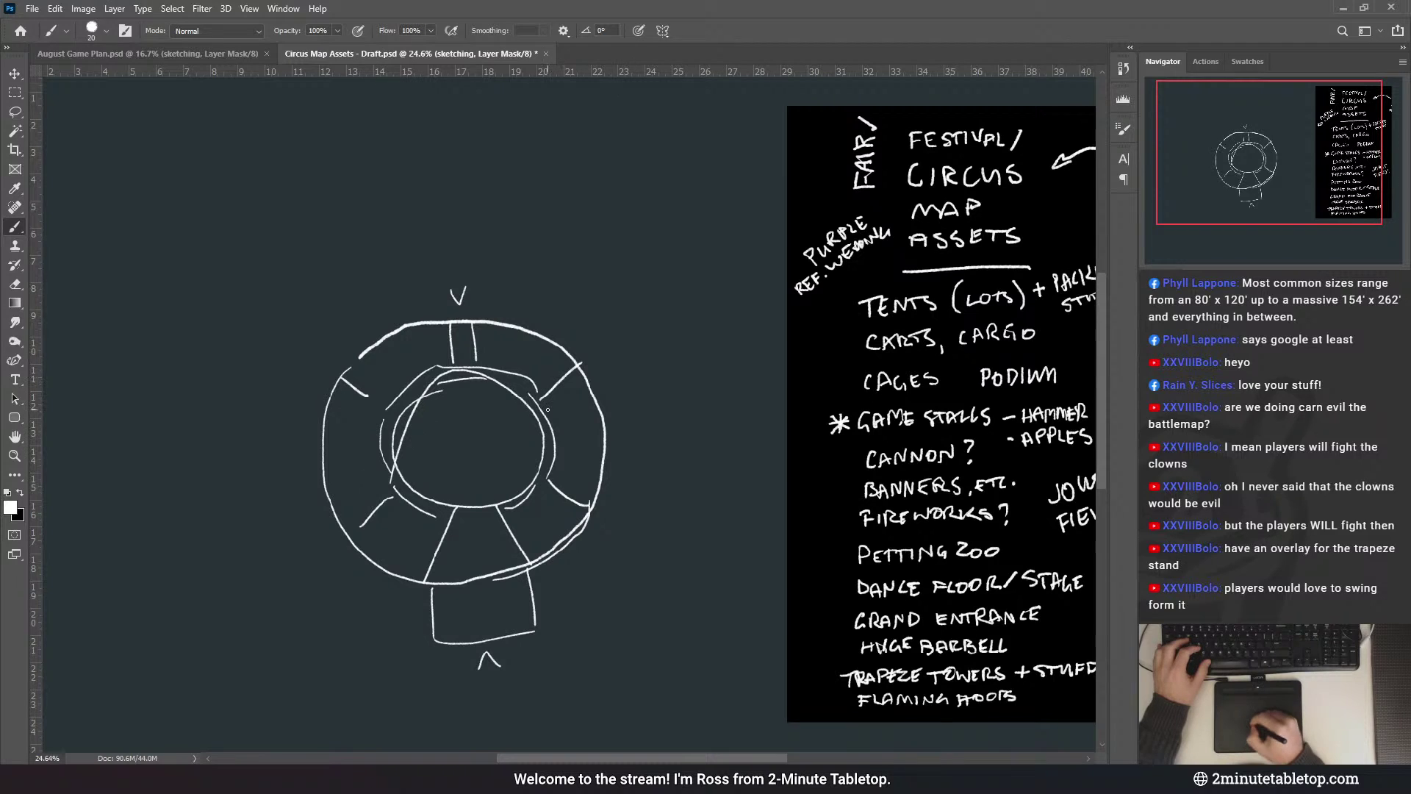
{"action": "left_click_drag", "start_coordinate": [677, 426], "coordinate": [630, 431]}
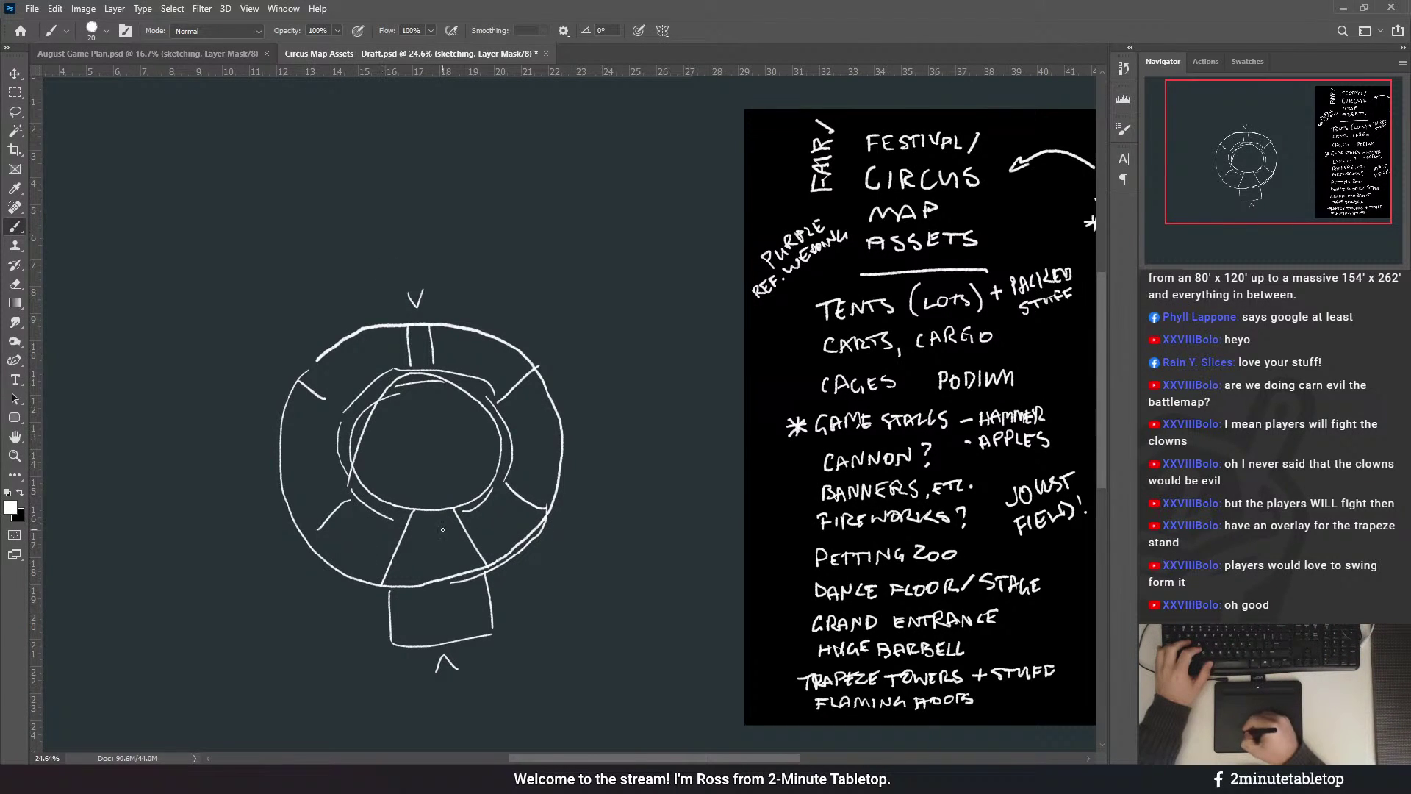
{"action": "left_click_drag", "start_coordinate": [517, 413], "coordinate": [526, 386]}
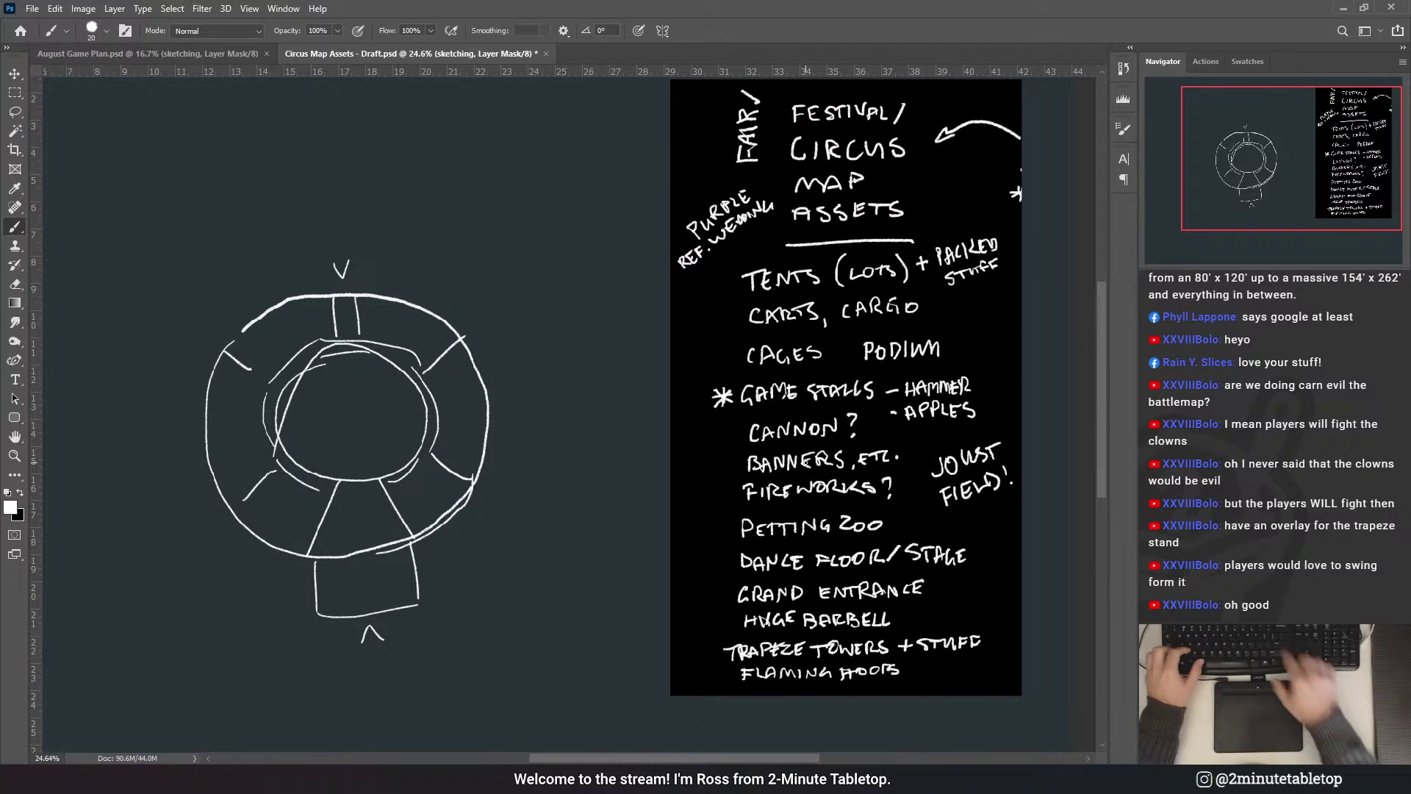
- Show the grid over the whole canvas and clear the existing circle from the Color Fill 1 layer mask
{"action": "key", "text": "ctrl+0"}
{"action": "key", "text": "ctrl+apostrophe"}
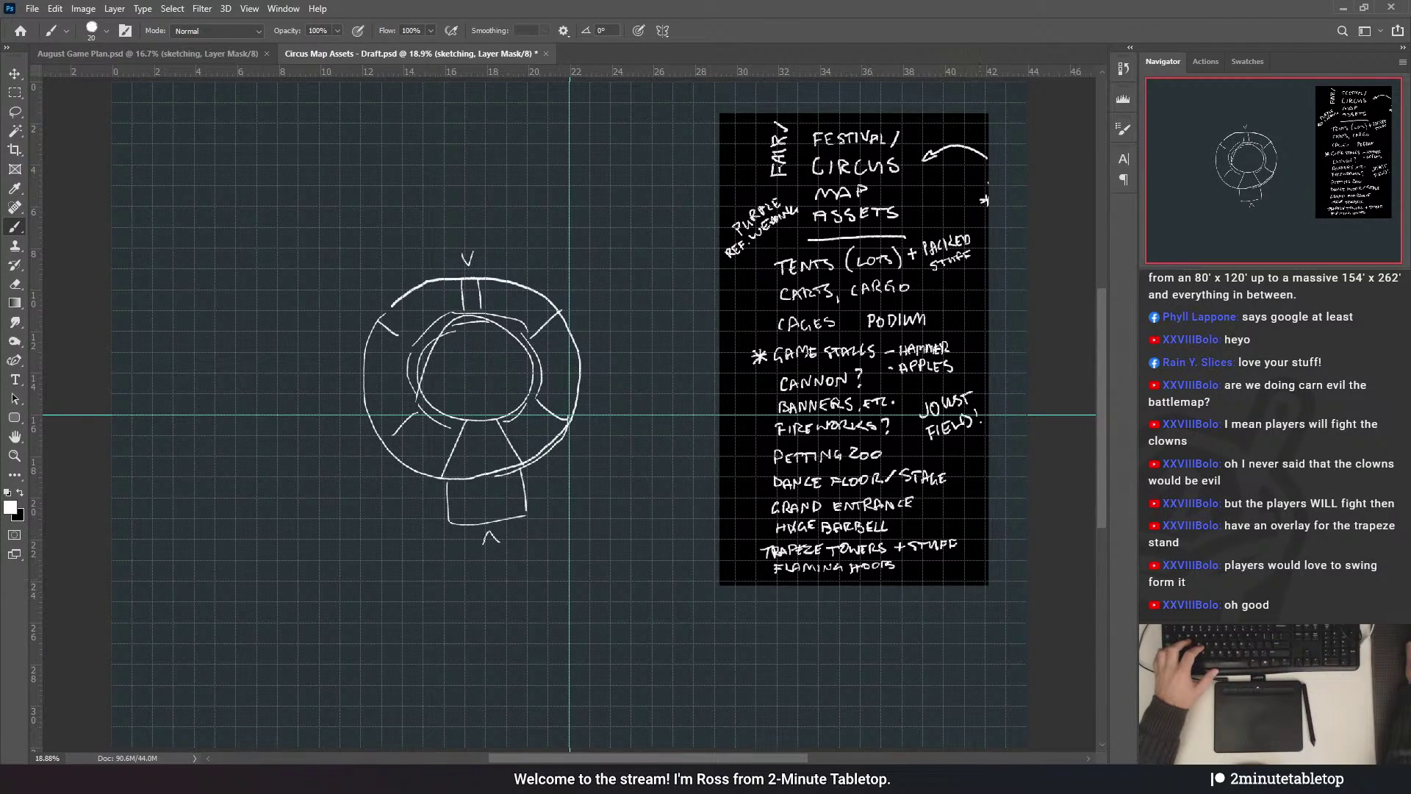
{"action": "key", "text": "ctrl+z"}
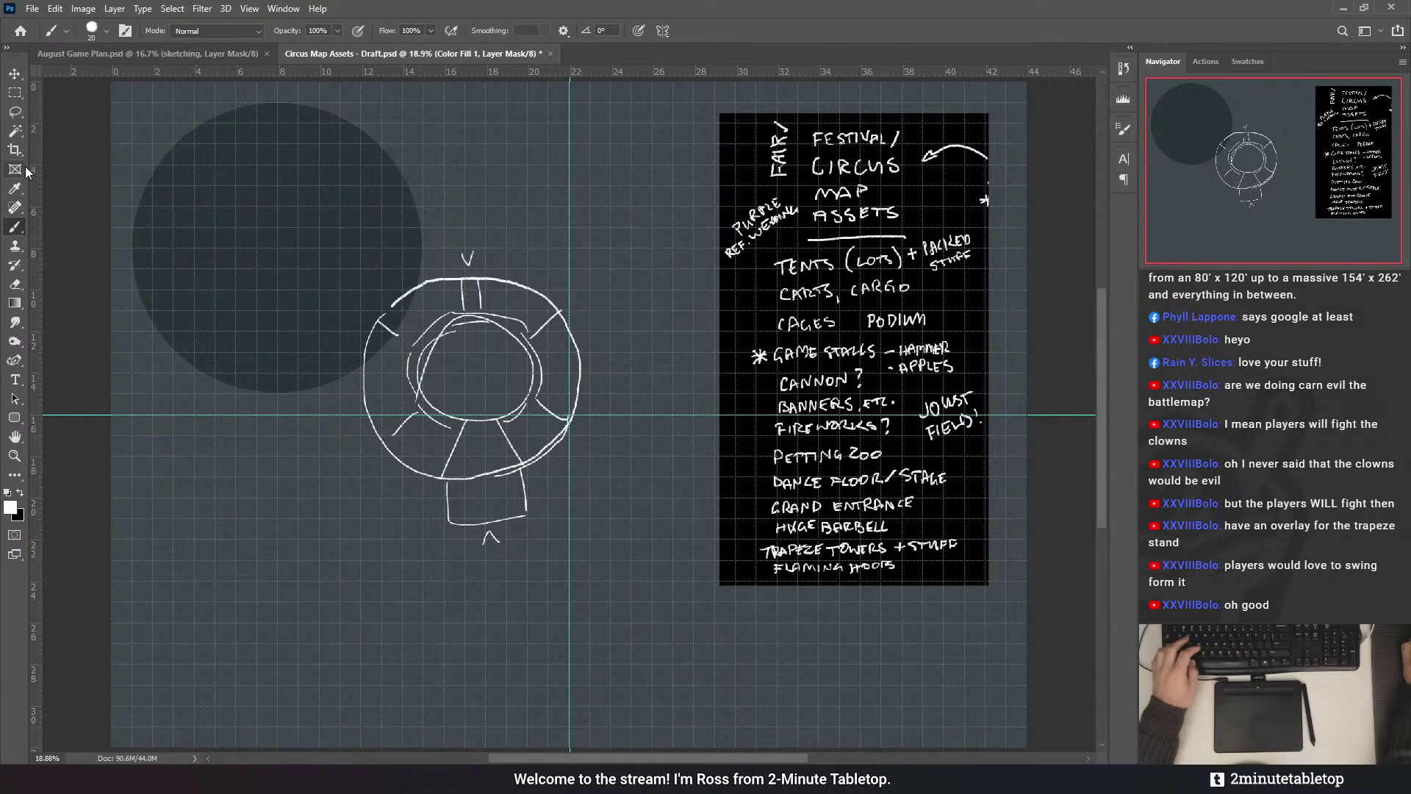
{"action": "left_click", "coordinate": [14, 93]}
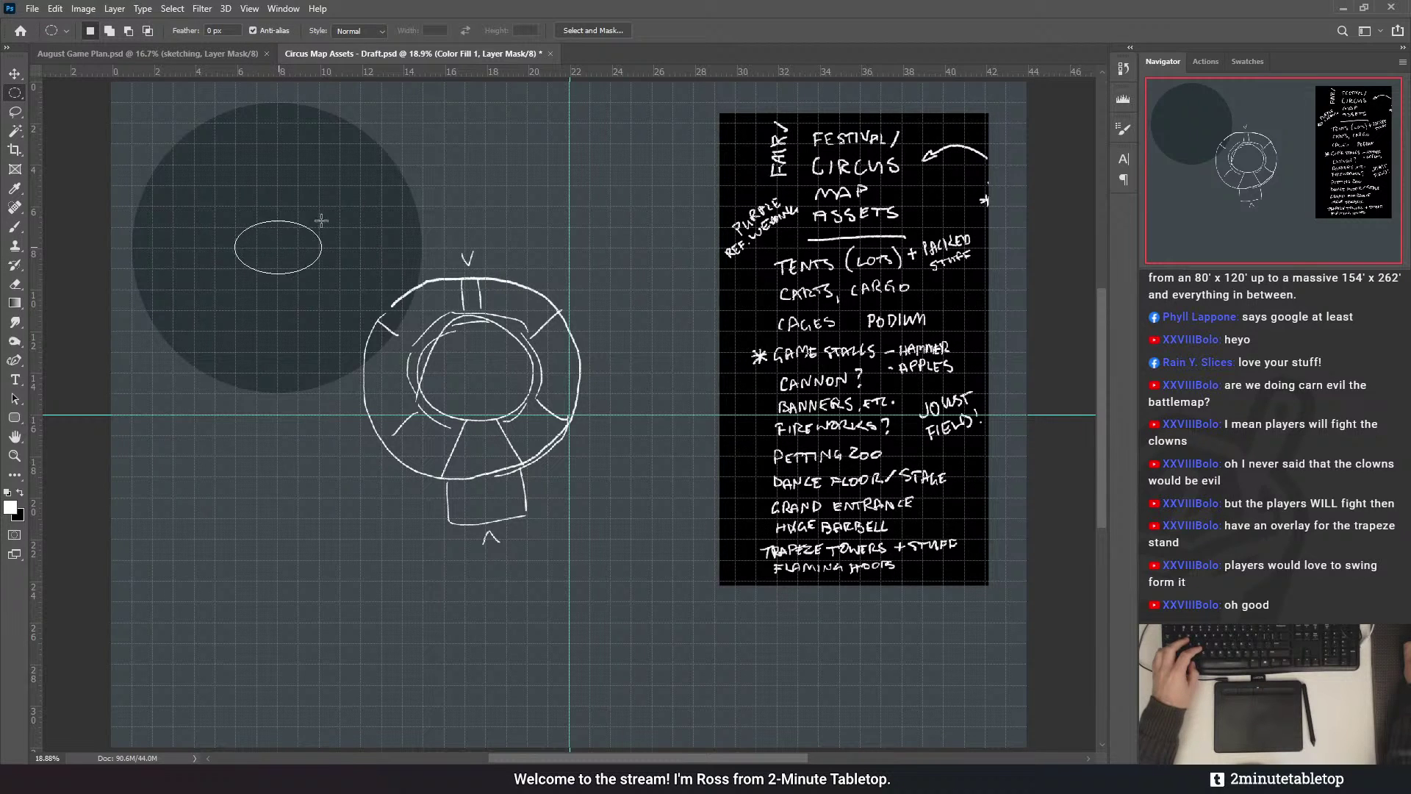
{"action": "left_click_drag", "start_coordinate": [322, 221], "coordinate": [339, 175]}
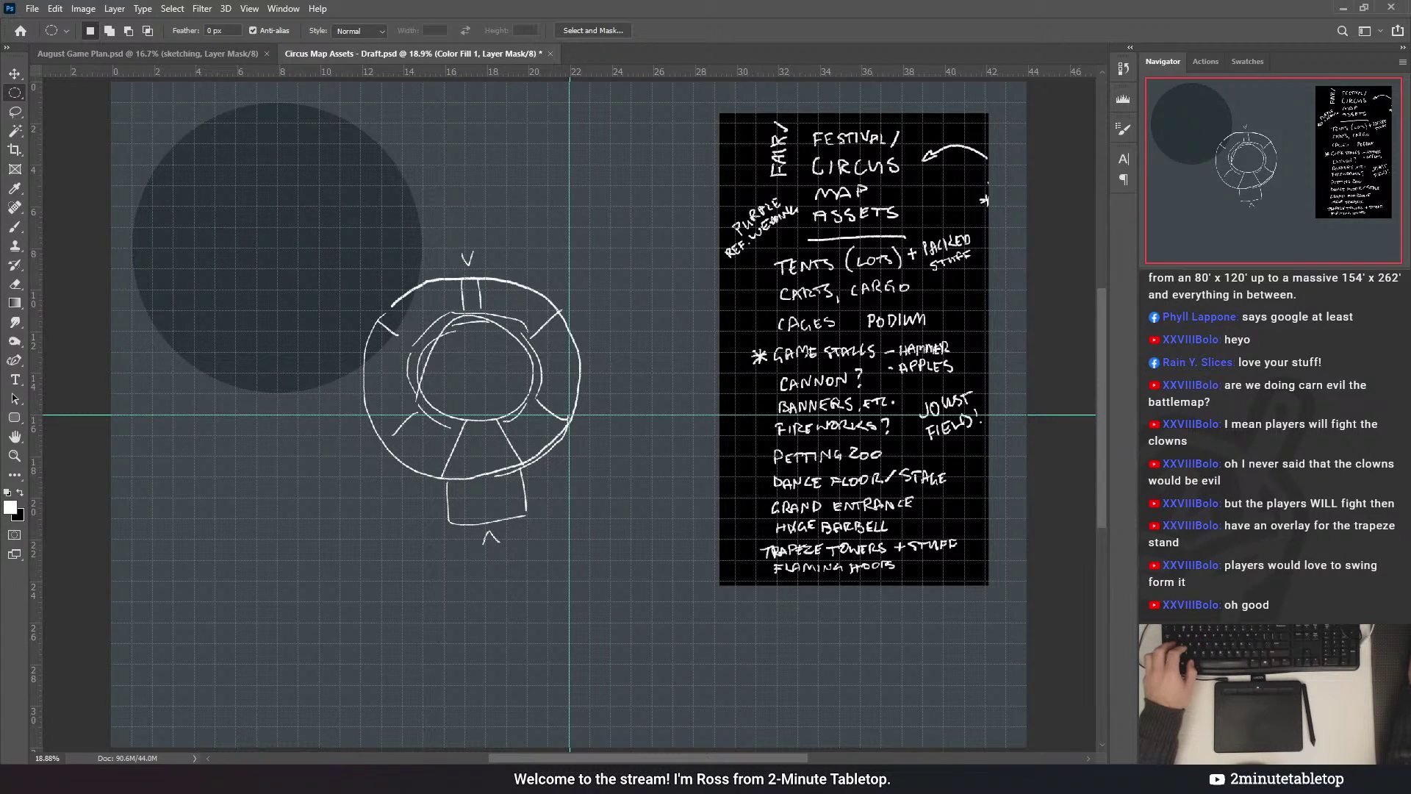
{"action": "key", "text": "ctrl+a"}
{"action": "key", "text": "Delete"}
{"action": "key", "text": "ctrl+d"}
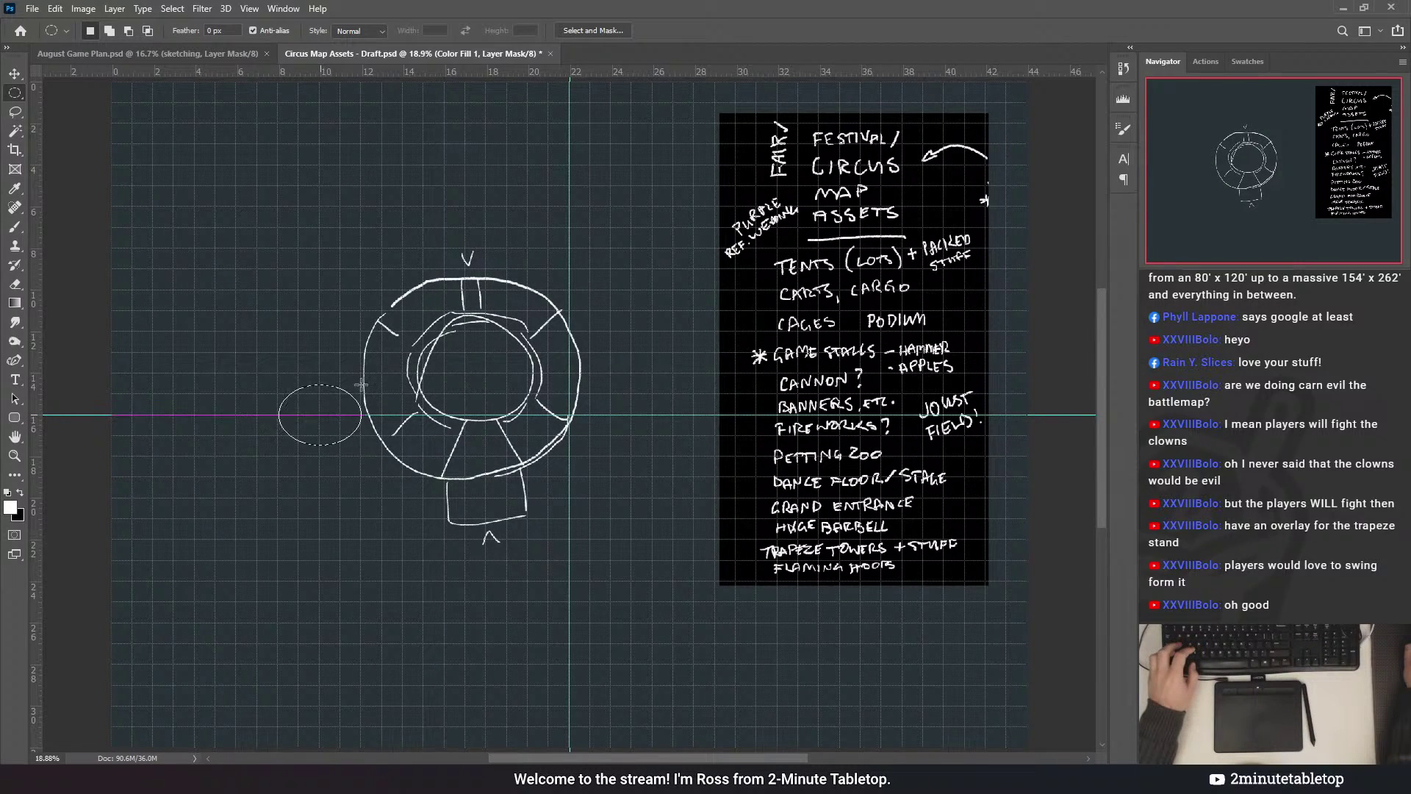
- On the Color Fill 1 mask, fill a circle 20 grid squares wide with white, centred on the horizontal guide, one square from the canvas edge
{"action": "left_click_drag", "start_coordinate": [361, 383], "coordinate": [527, 188]}
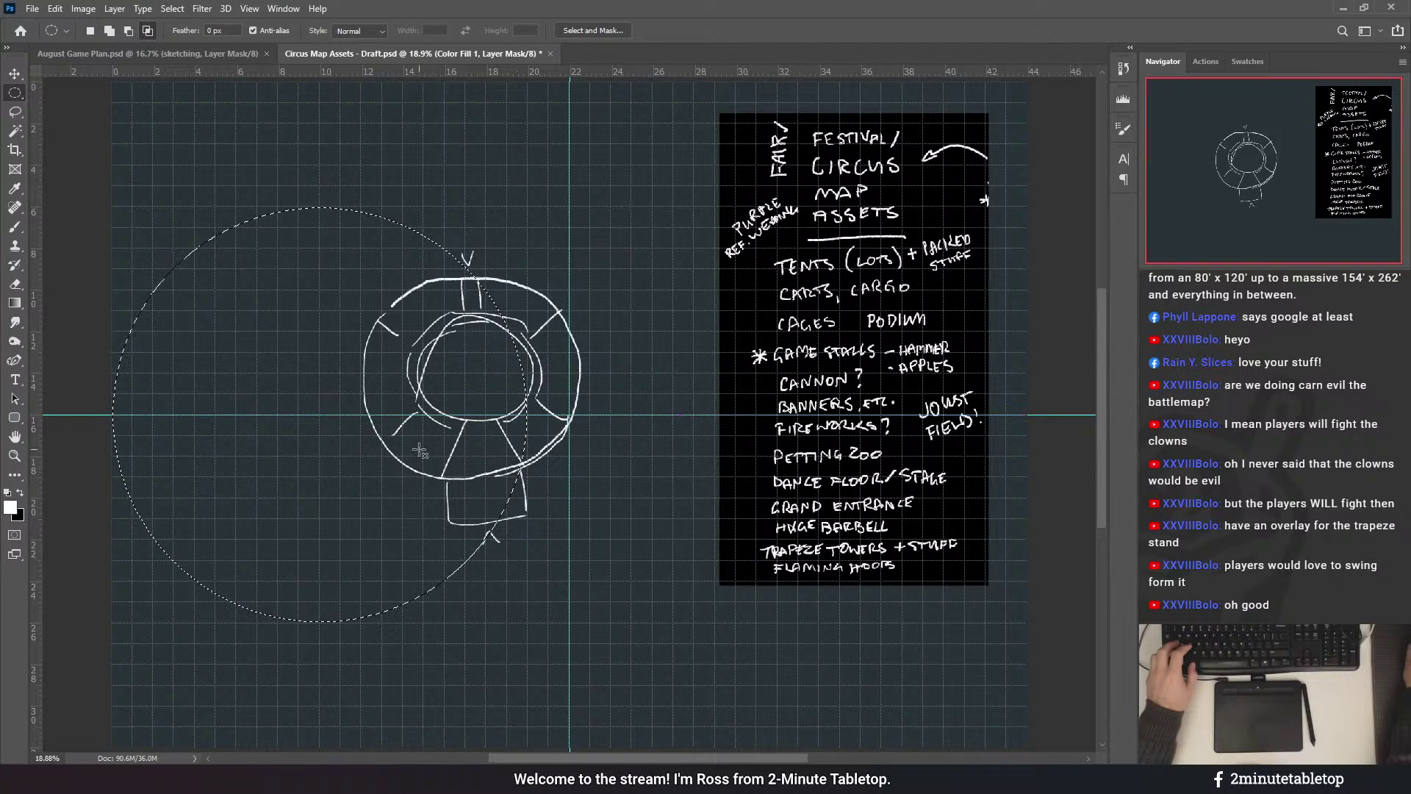
{"action": "left_click_drag", "start_coordinate": [328, 456], "coordinate": [350, 460]}
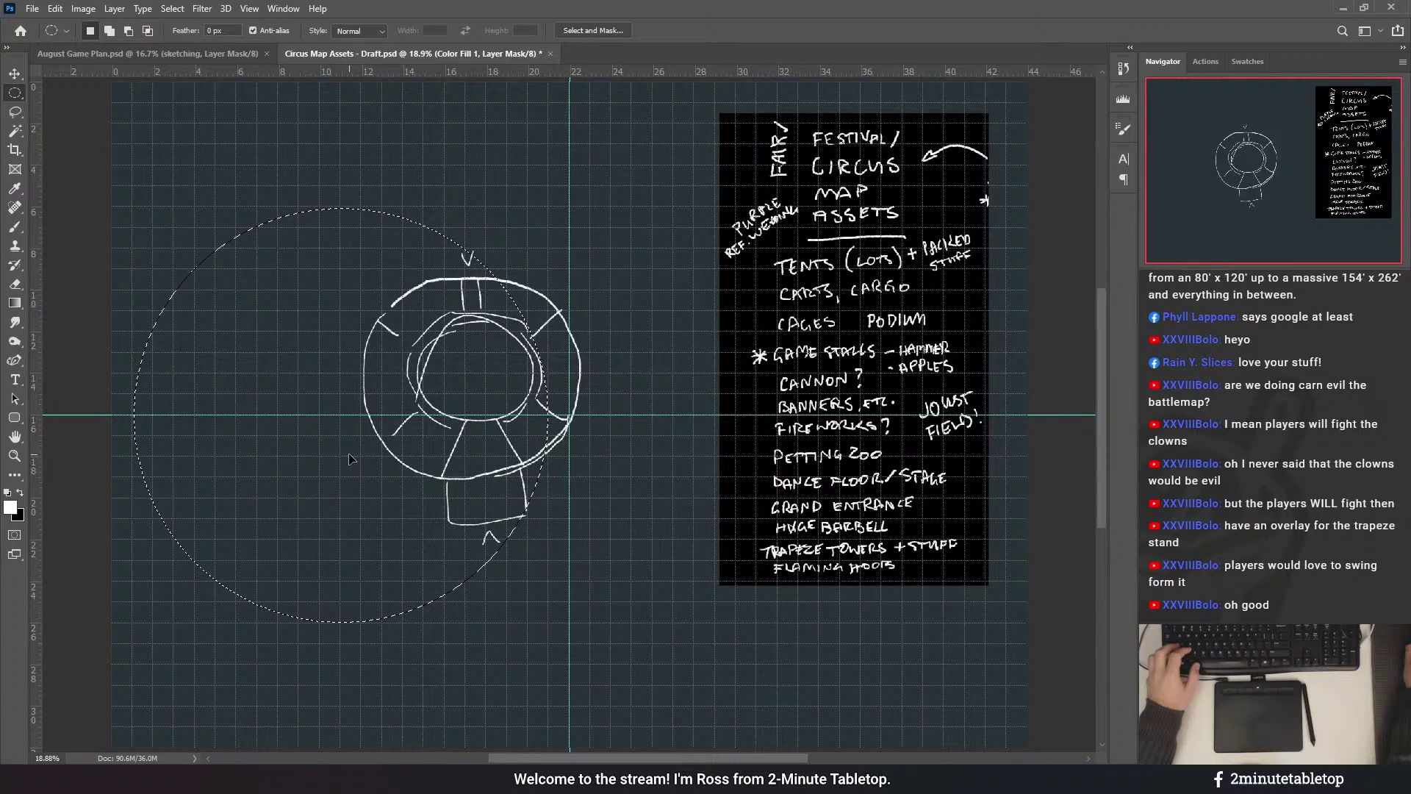
{"action": "key", "text": "alt+BackSpace"}
{"action": "key", "text": "ctrl+d"}
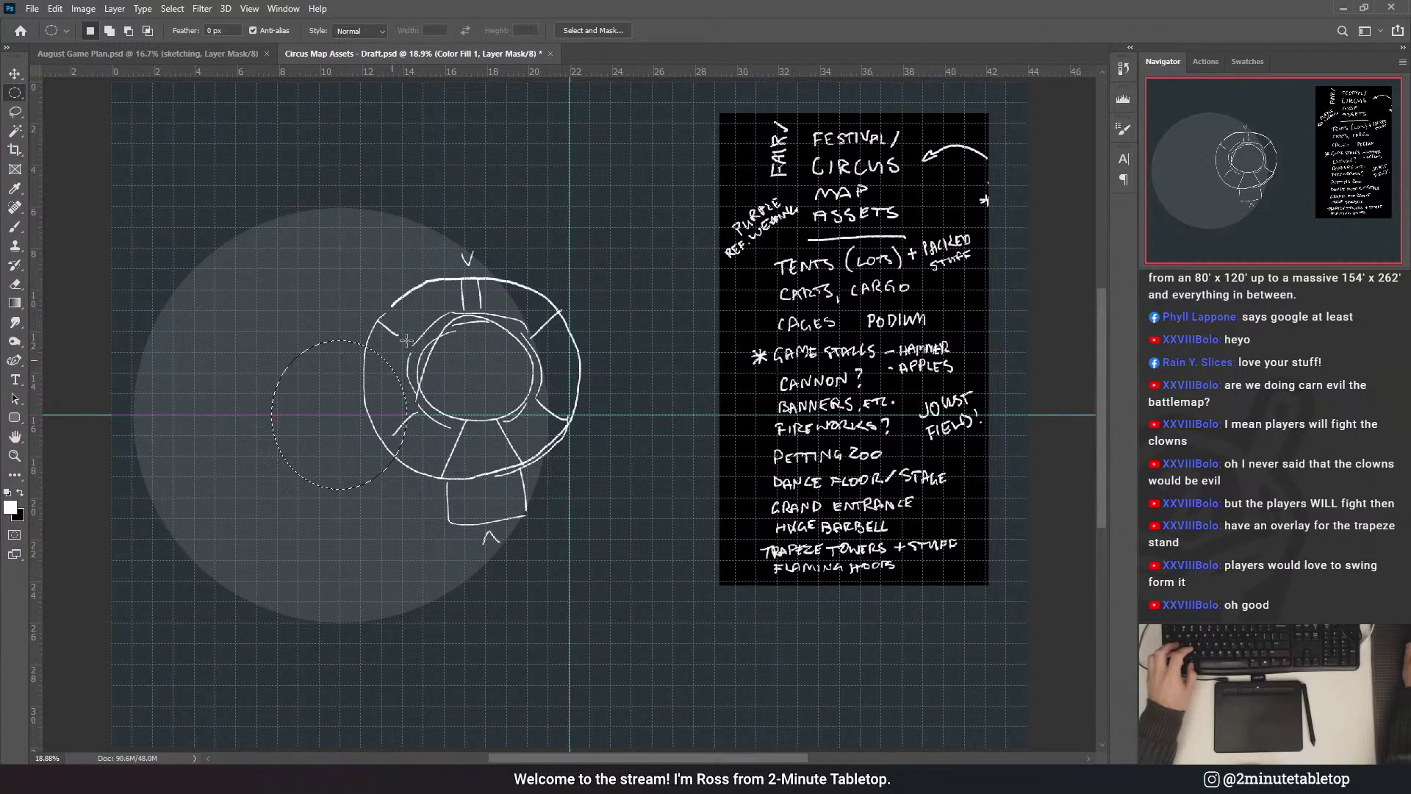
- Cut an 8-square-wide circle from the disc's centre, and invert a concentric 10-square-wide circle to form a thin dark ring
{"action": "left_click_drag", "start_coordinate": [254, 520], "coordinate": [423, 320]}
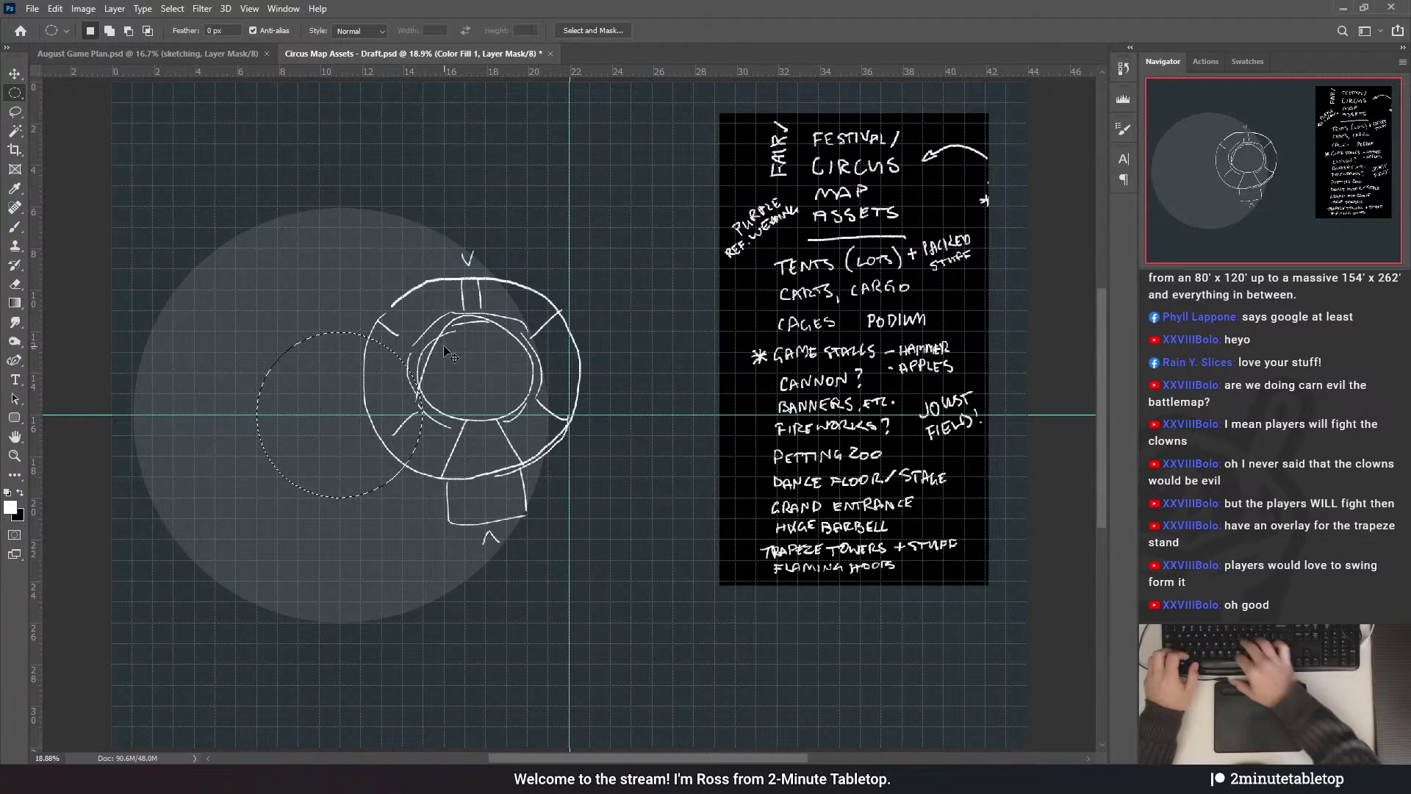
{"action": "key", "text": "Delete"}
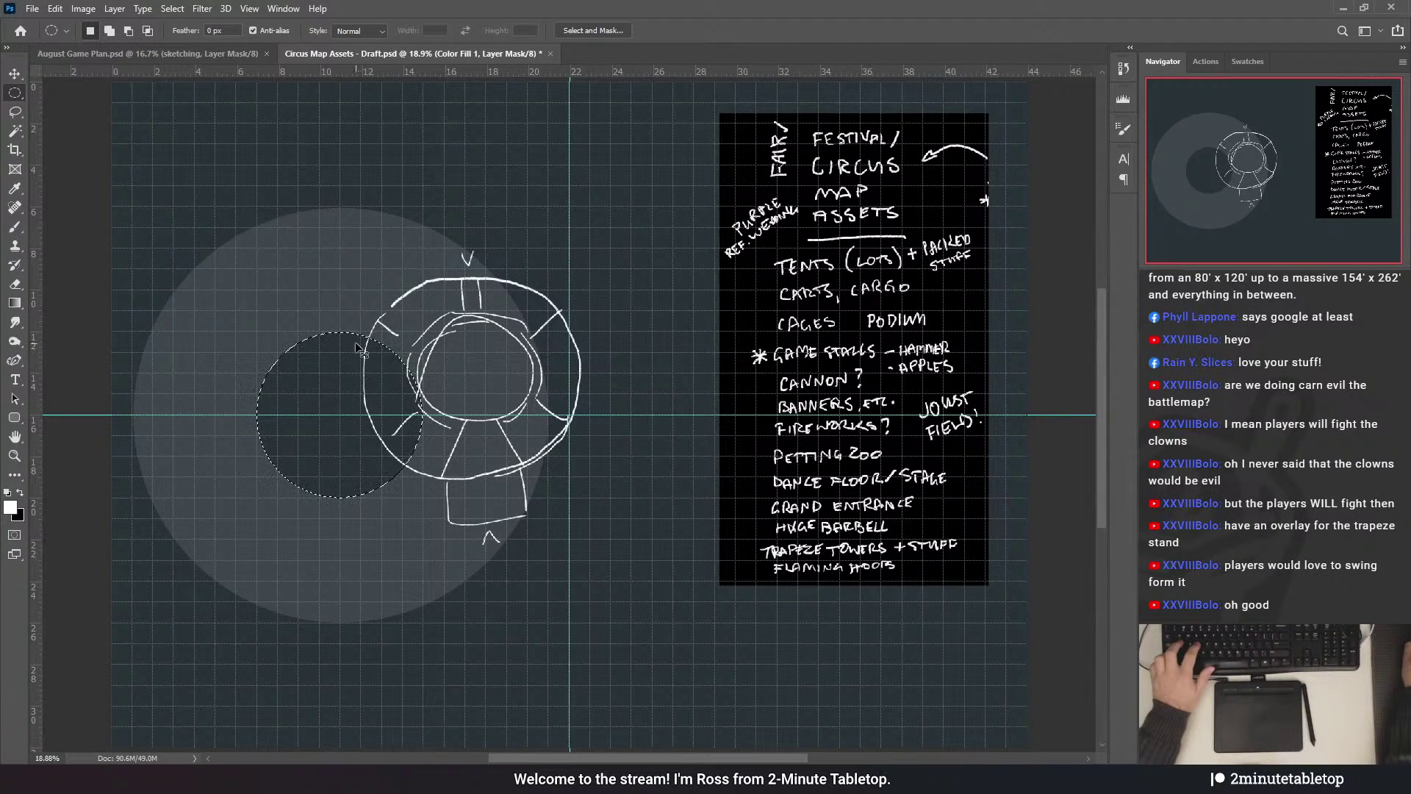
{"action": "key", "text": "ctrl+d"}
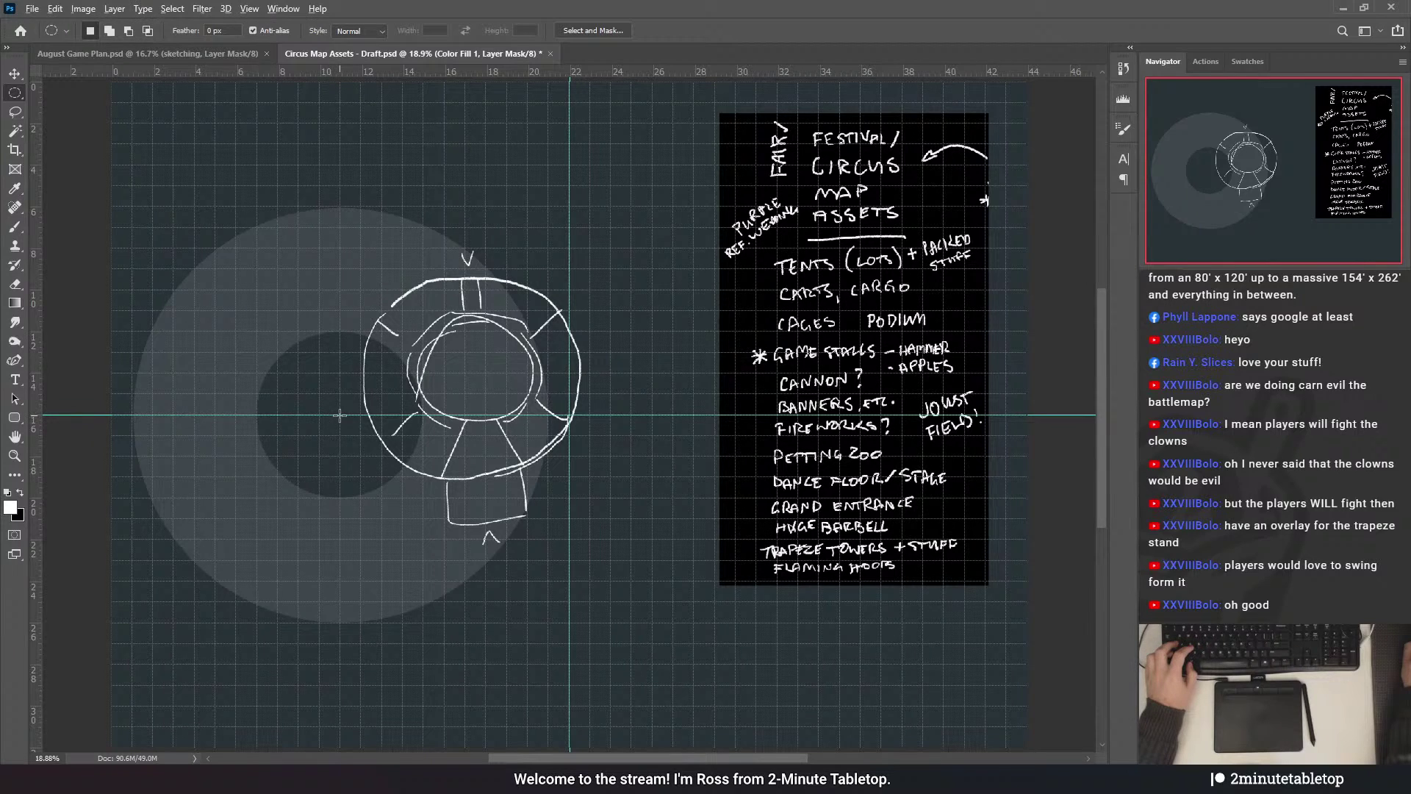
{"action": "left_click_drag", "start_coordinate": [383, 349], "coordinate": [444, 288]}
{"action": "key", "text": "ctrl+i"}
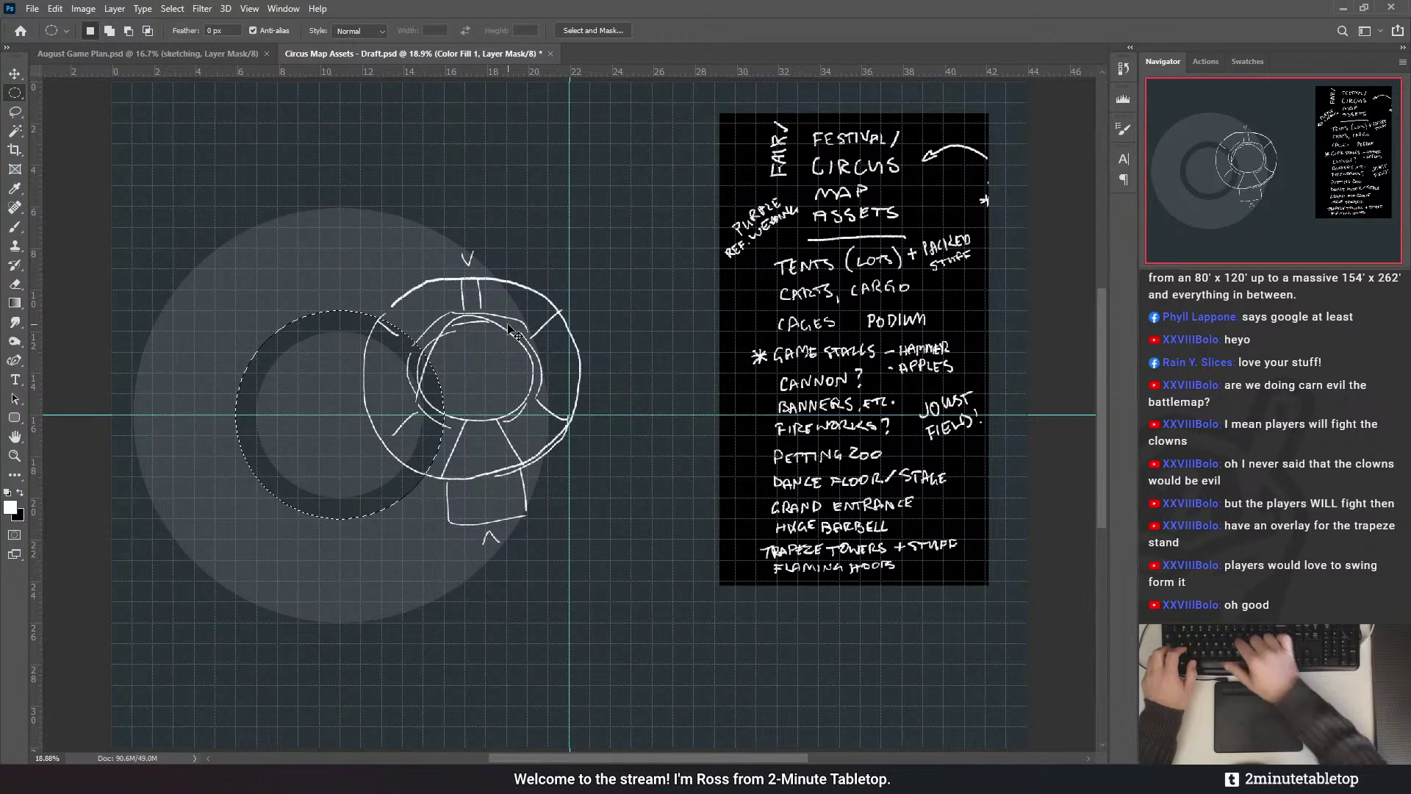
{"action": "key", "text": "ctrl+d"}
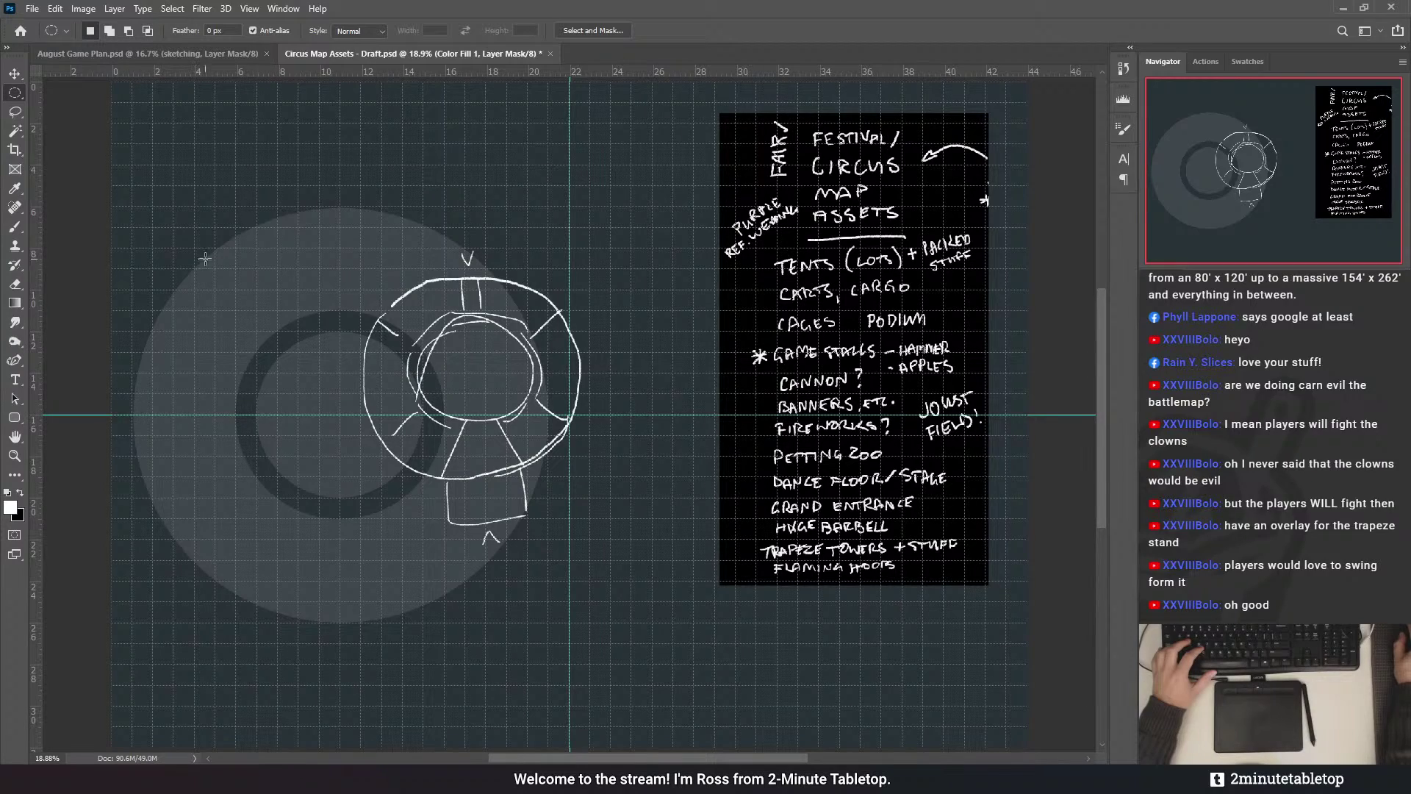
- Try to move the whole Color Fill 1 mask about 4 grid squares down
{"action": "scroll", "coordinate": [243, 399], "scroll_direction": "down", "scroll_amount": 2}
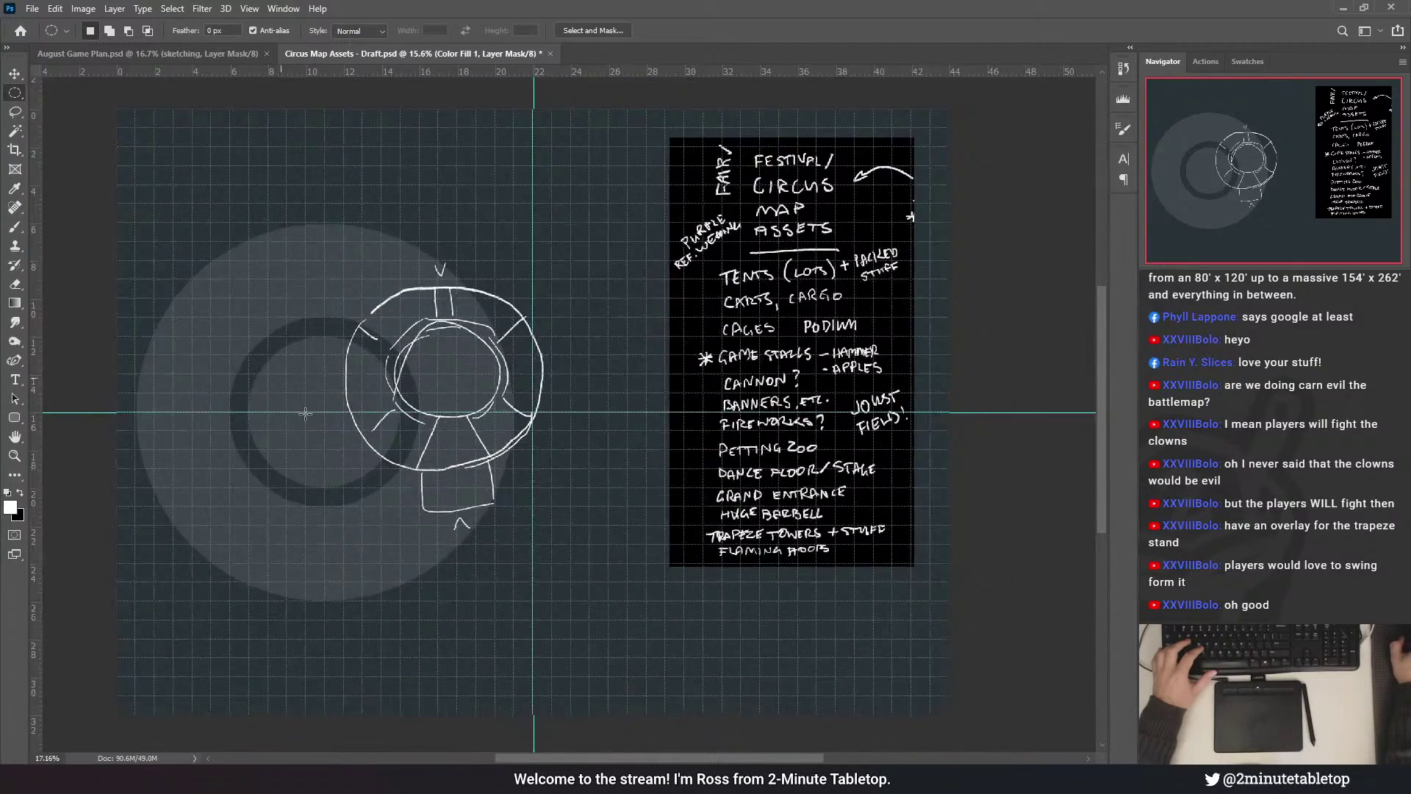
{"action": "scroll", "coordinate": [305, 414], "scroll_direction": "down", "scroll_amount": 2}
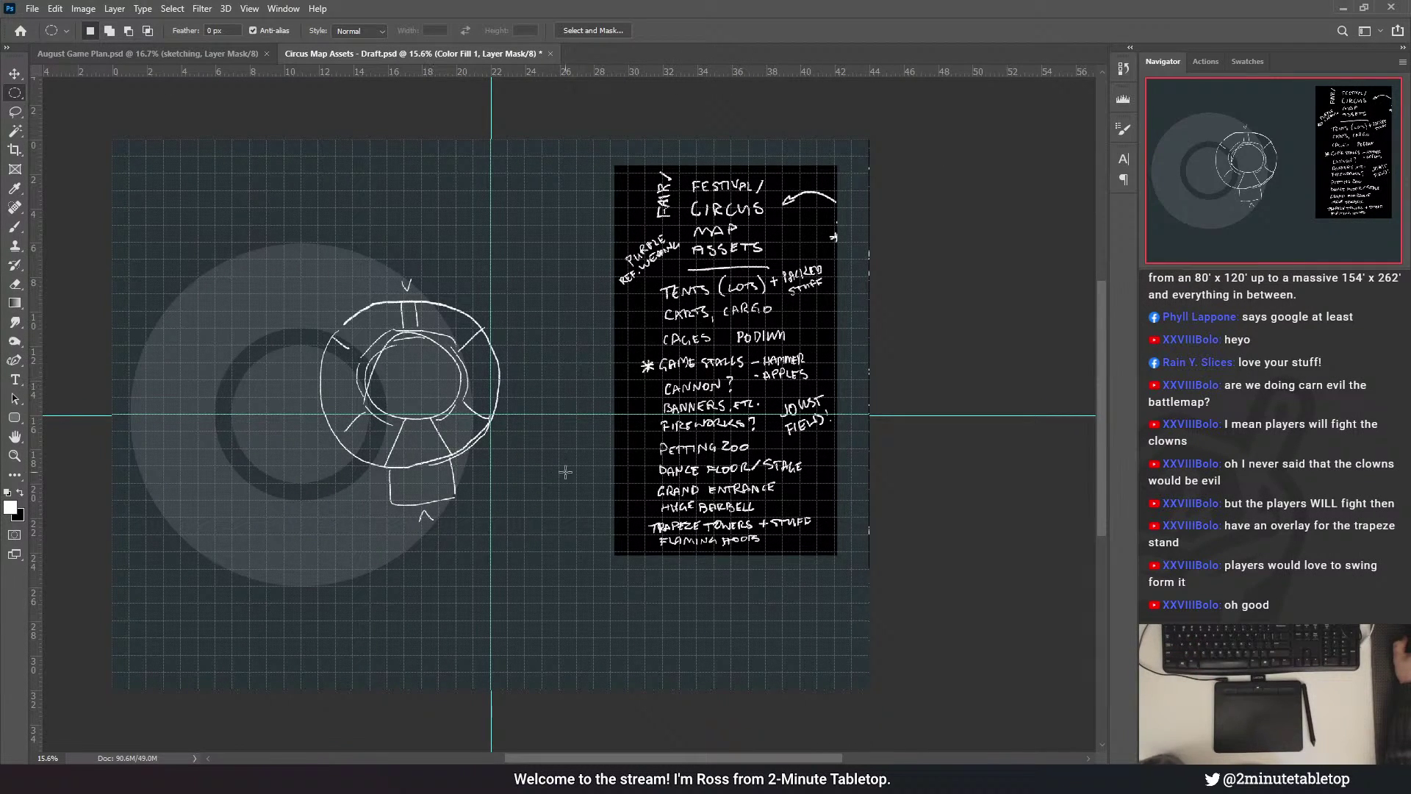
{"action": "left_click", "coordinate": [13, 77]}
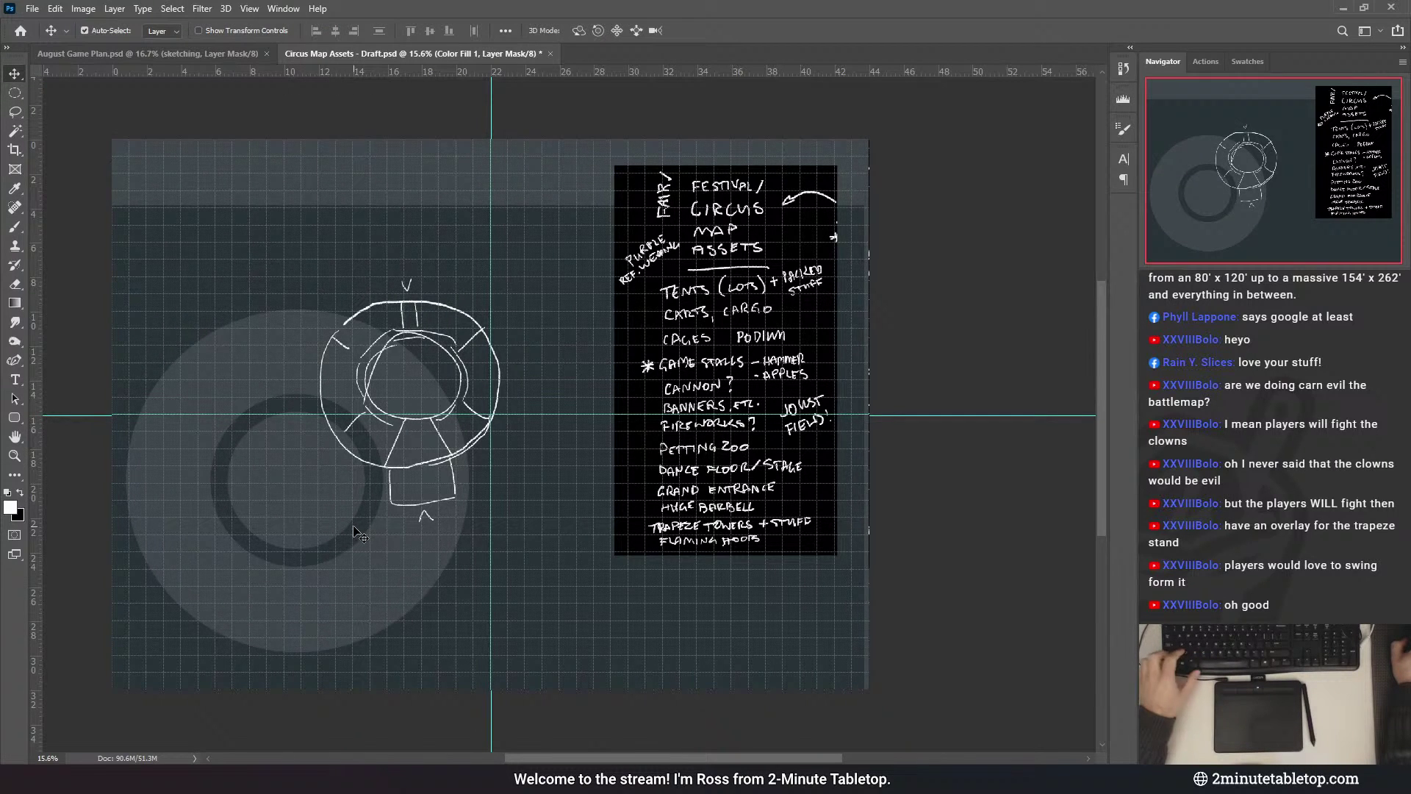
{"action": "key", "text": "x"}
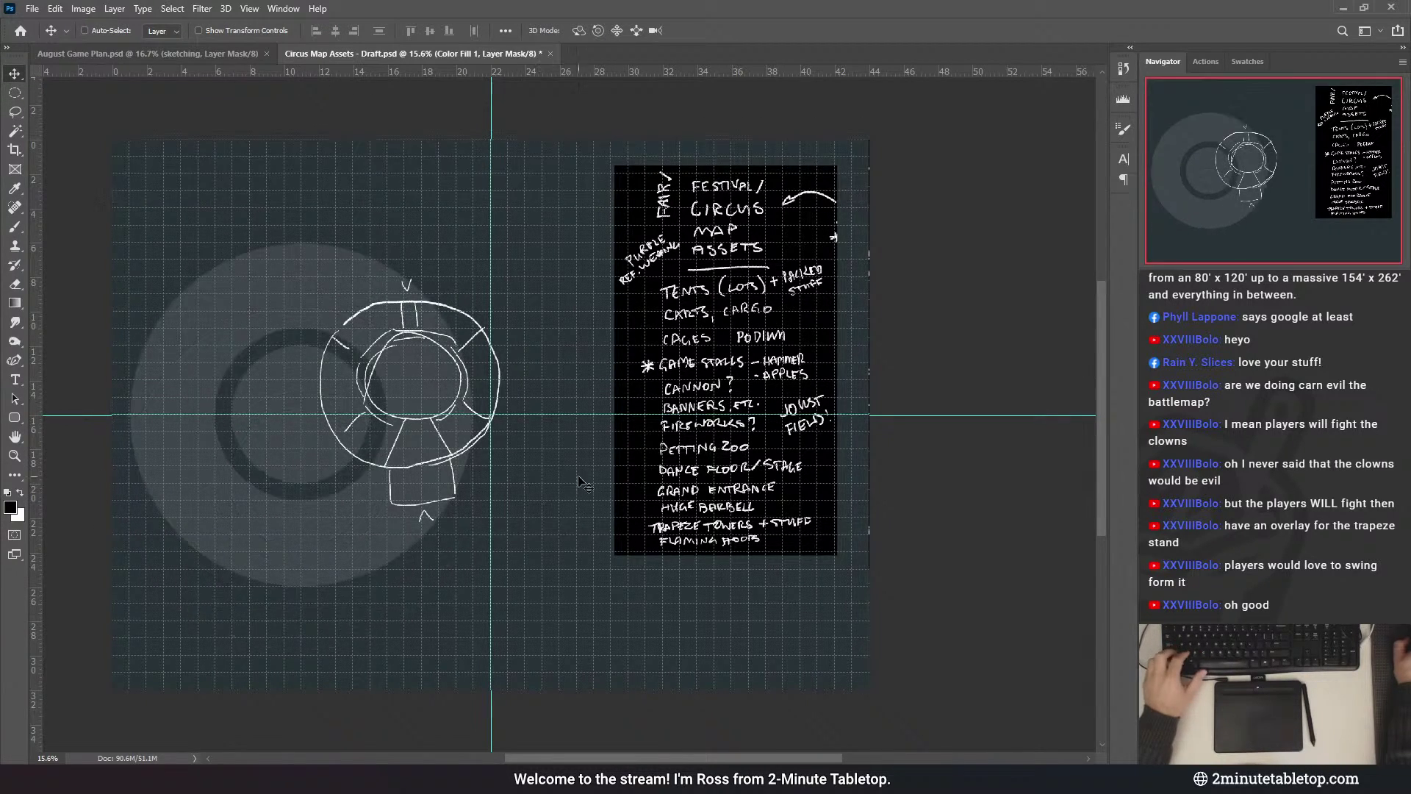
- Enclose the ringed disc in a circular selection about 21 grid squares wide, move it 5 squares down on the mask, and deselect
{"action": "left_click", "coordinate": [15, 93]}
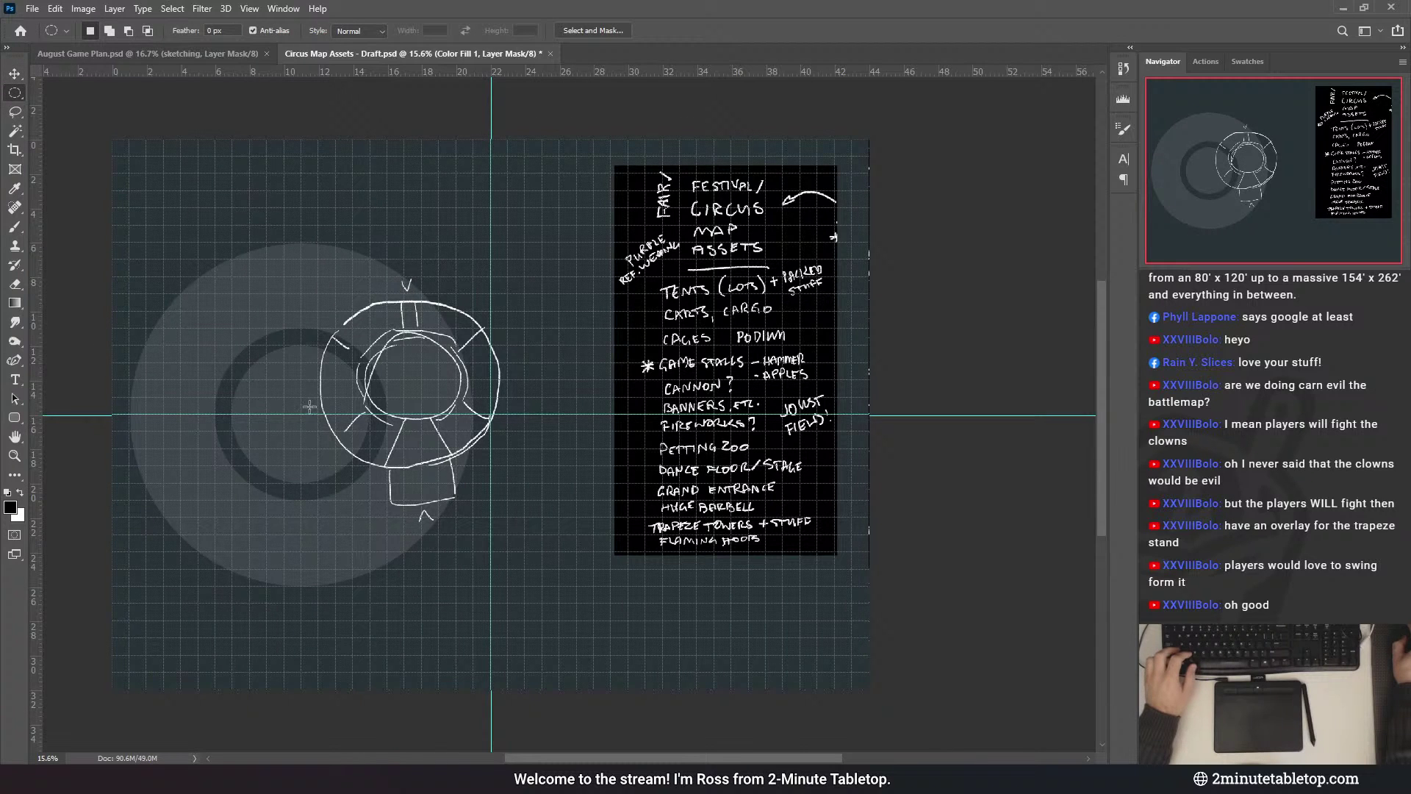
{"action": "left_click_drag", "start_coordinate": [301, 414], "coordinate": [483, 598]}
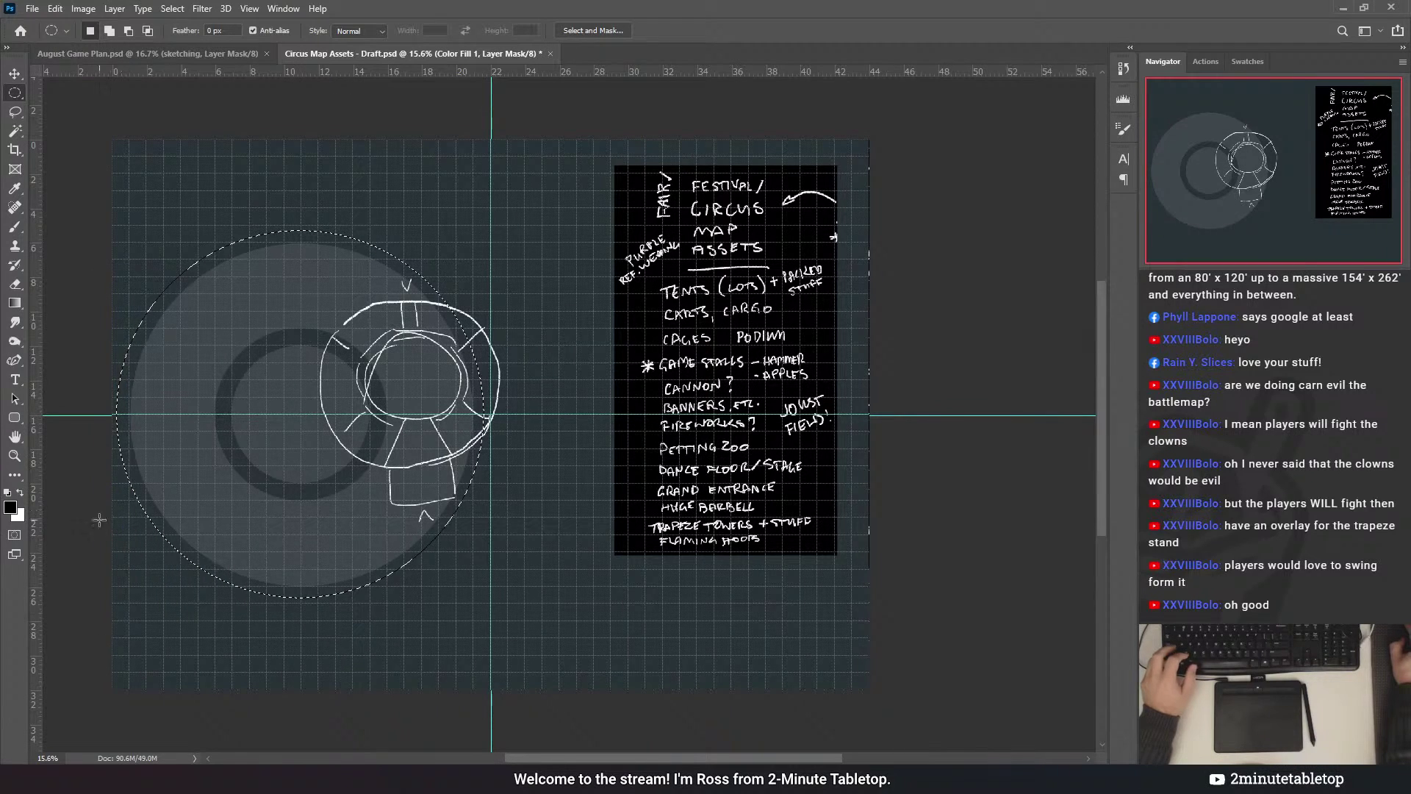
{"action": "key", "text": "x"}
{"action": "left_click_drag", "start_coordinate": [303, 461], "coordinate": [300, 544]}
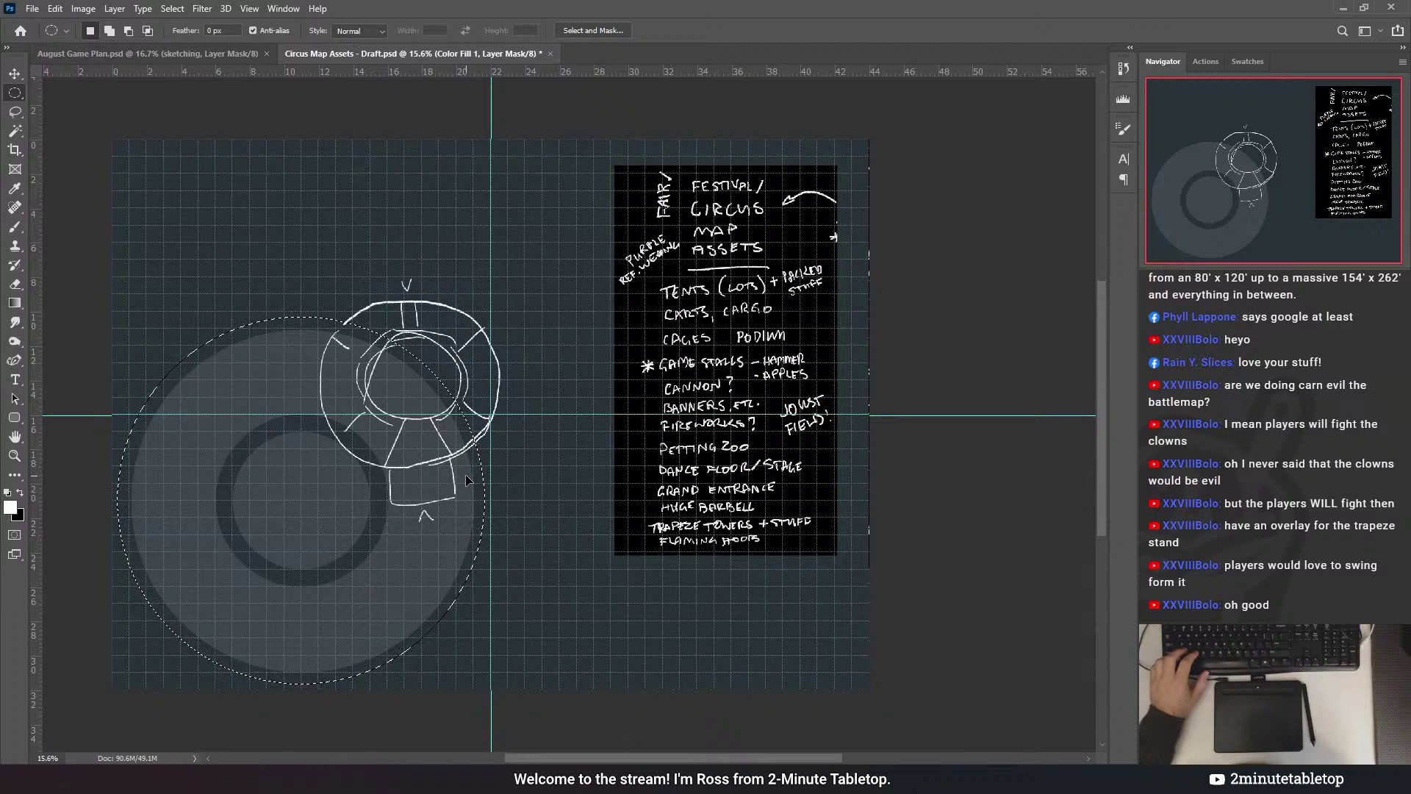
{"action": "key", "text": "ctrl+d"}
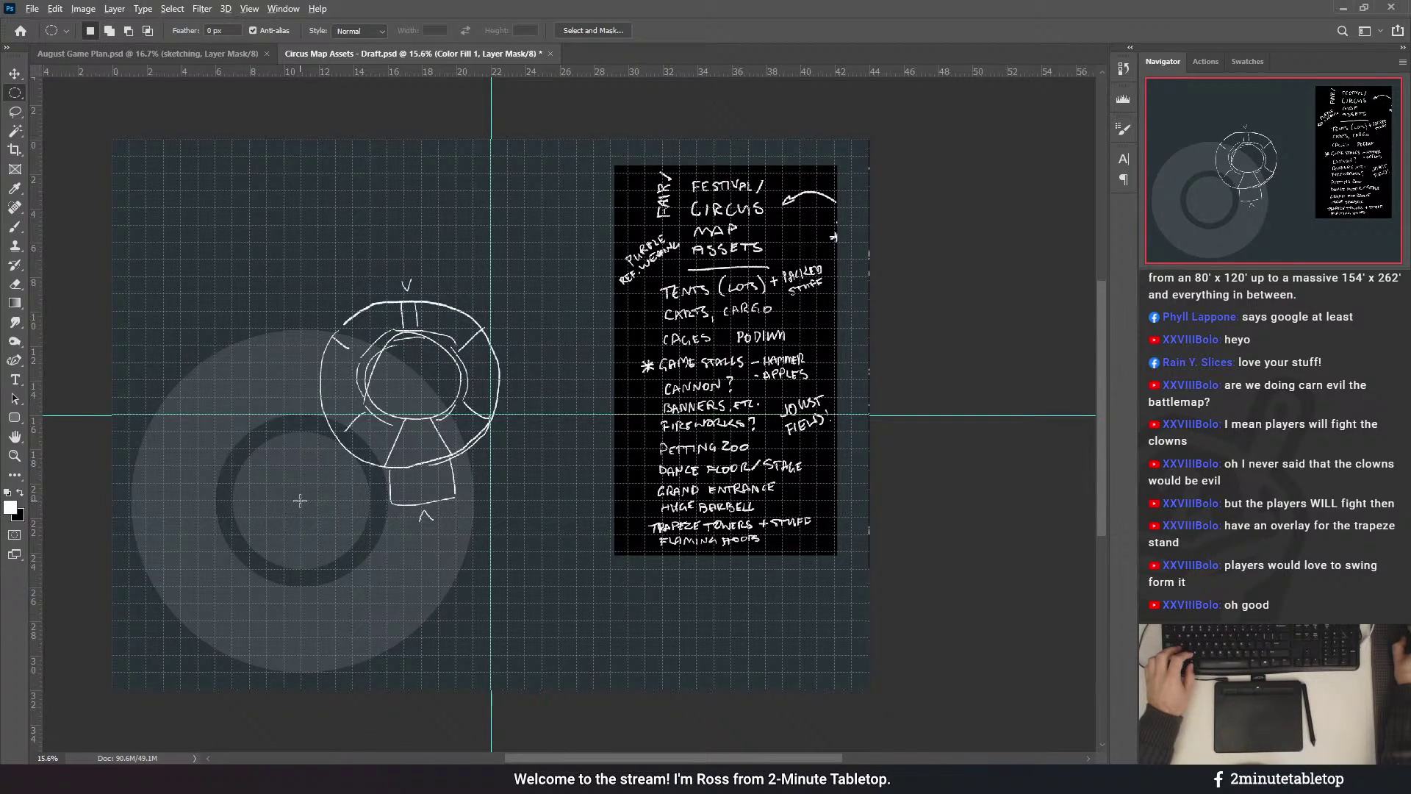
{"action": "mouse_move", "coordinate": [300, 501]}
{"action": "left_mouse_down"}
{"action": "mouse_move", "coordinate": [470, 327]}
{"action": "mouse_move", "coordinate": [537, 326]}
{"action": "left_mouse_up"}
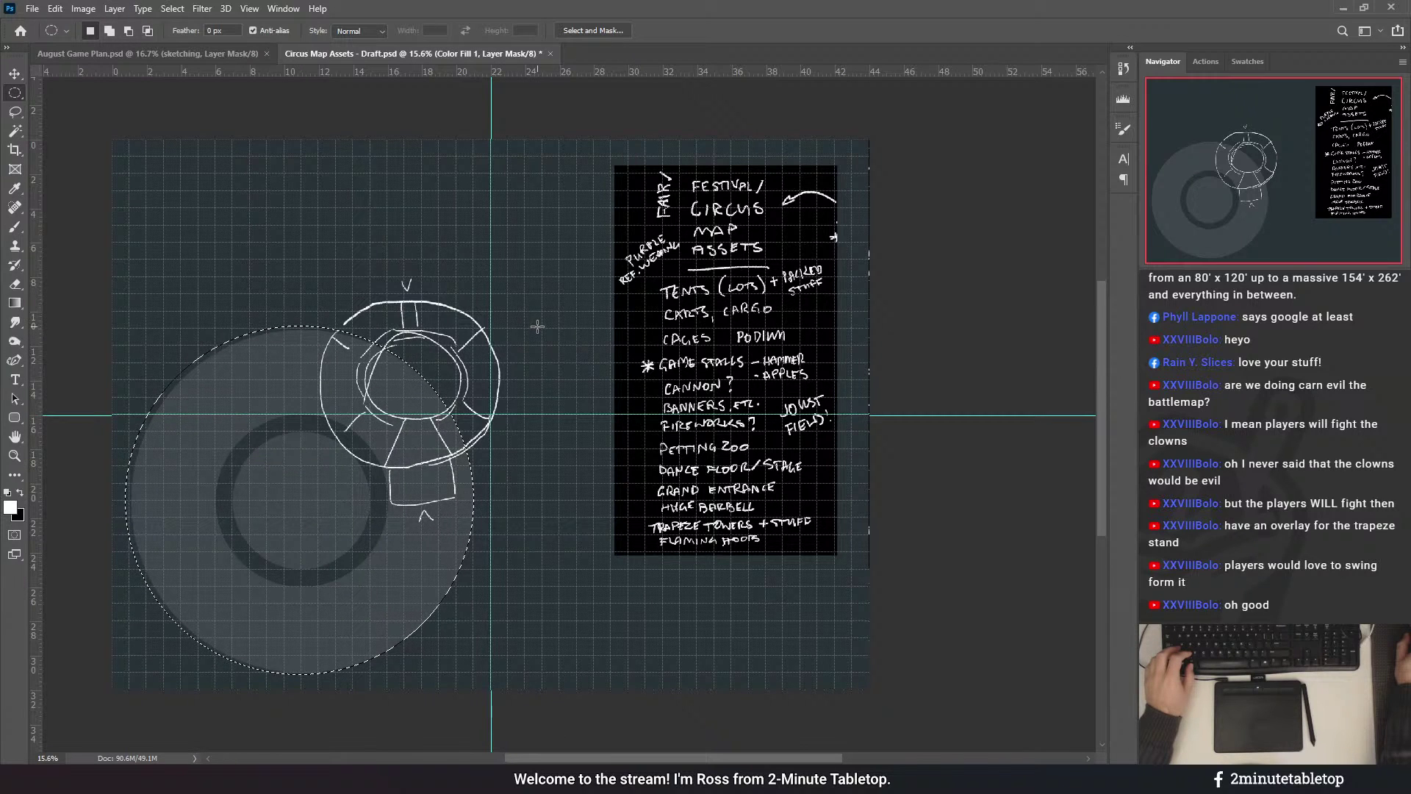
{"action": "key", "text": "ctrl+d"}
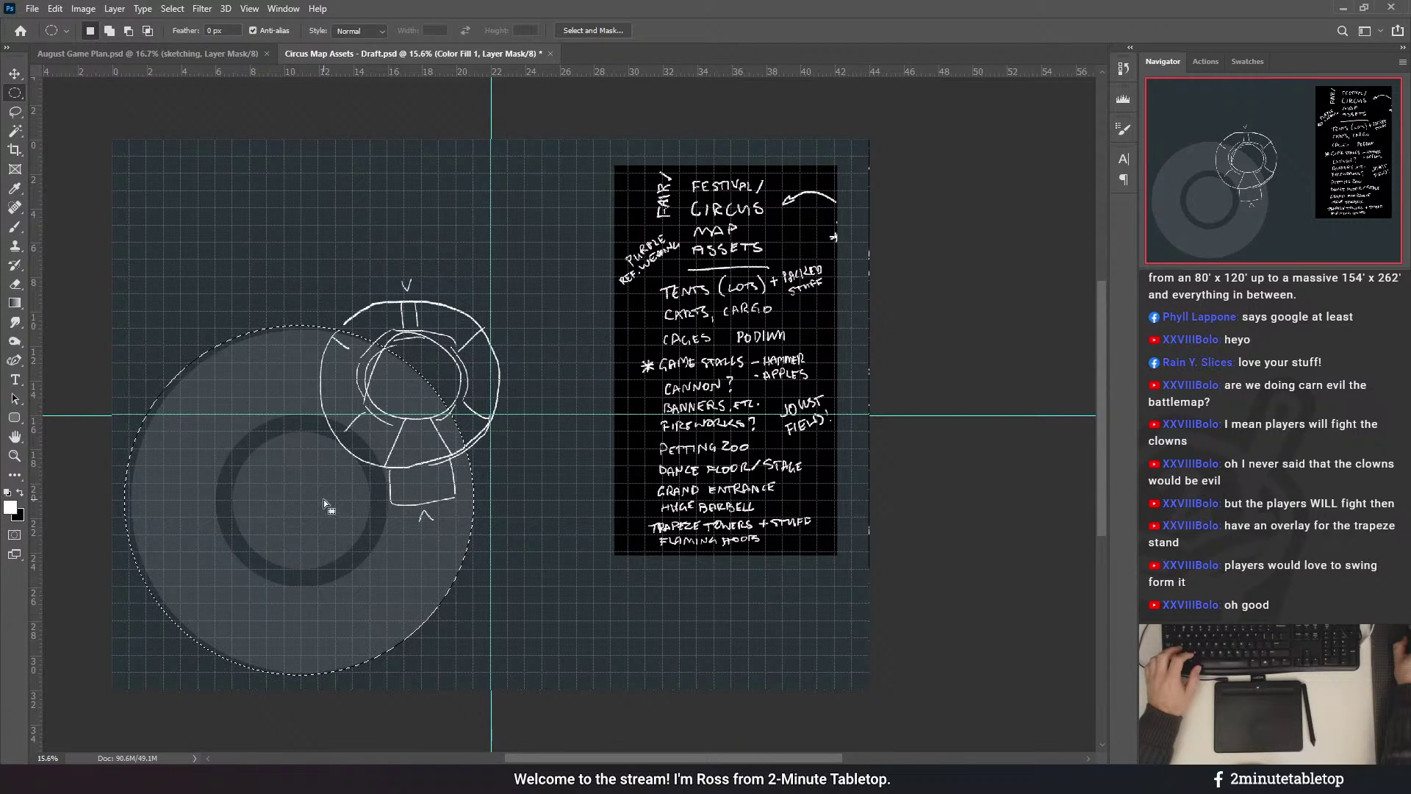
{"action": "left_click_drag", "start_coordinate": [304, 499], "coordinate": [470, 331]}
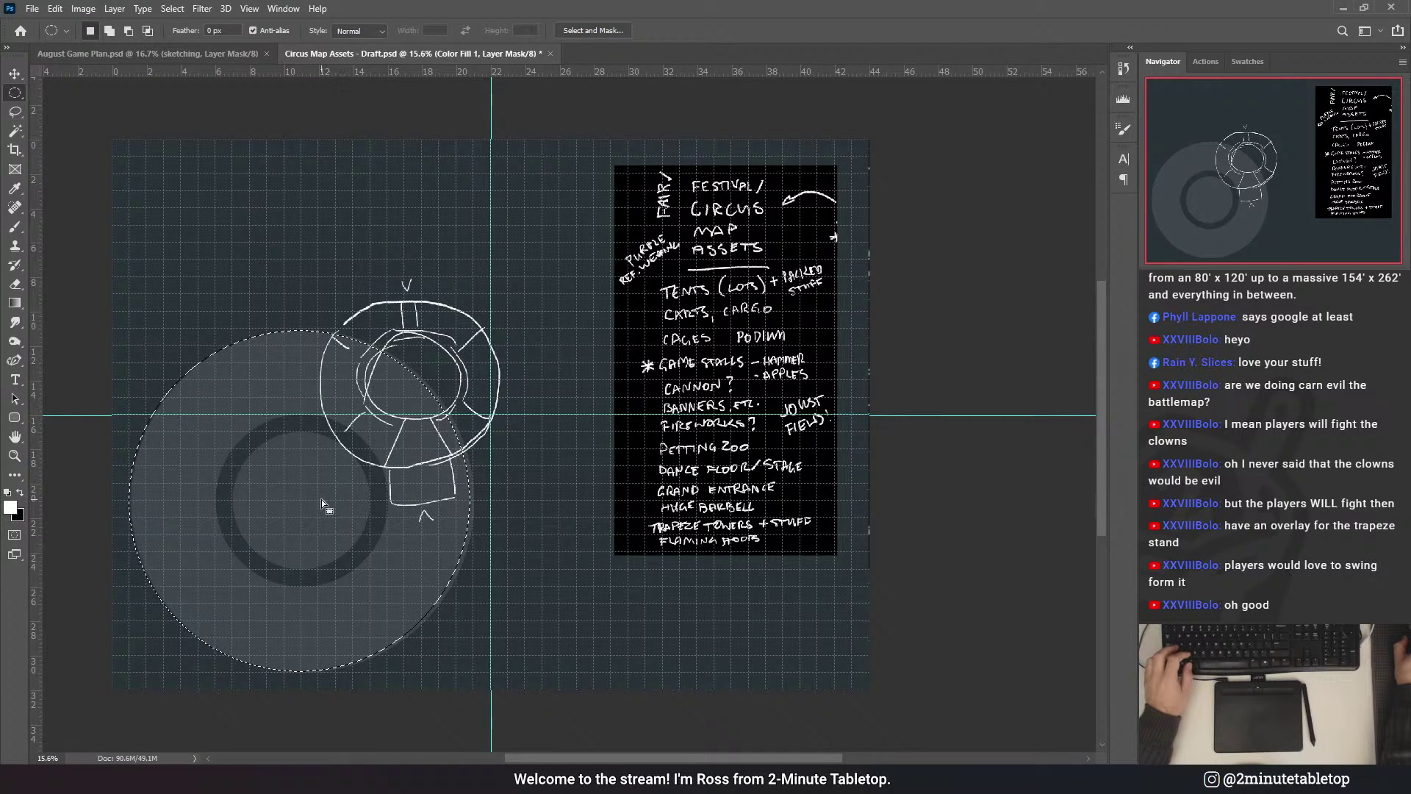
{"action": "key", "text": "ctrl+d"}
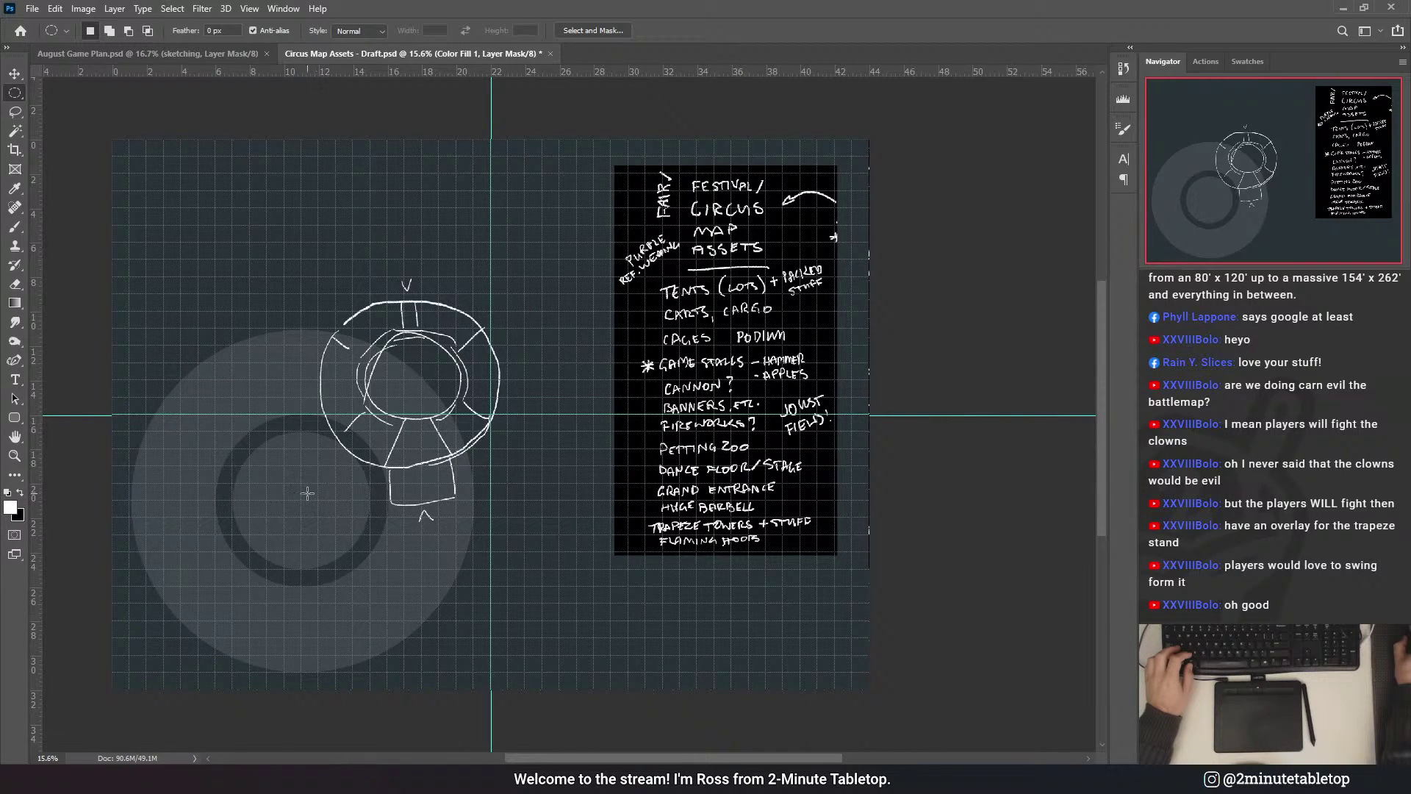
- Fill a second circle about 21 grid squares wide with white beside the ringed disc on the Color Fill 1 mask, and hide grid and guides
{"action": "left_click_drag", "start_coordinate": [300, 500], "coordinate": [478, 274]}
{"action": "left_click_drag", "start_coordinate": [316, 504], "coordinate": [685, 498]}
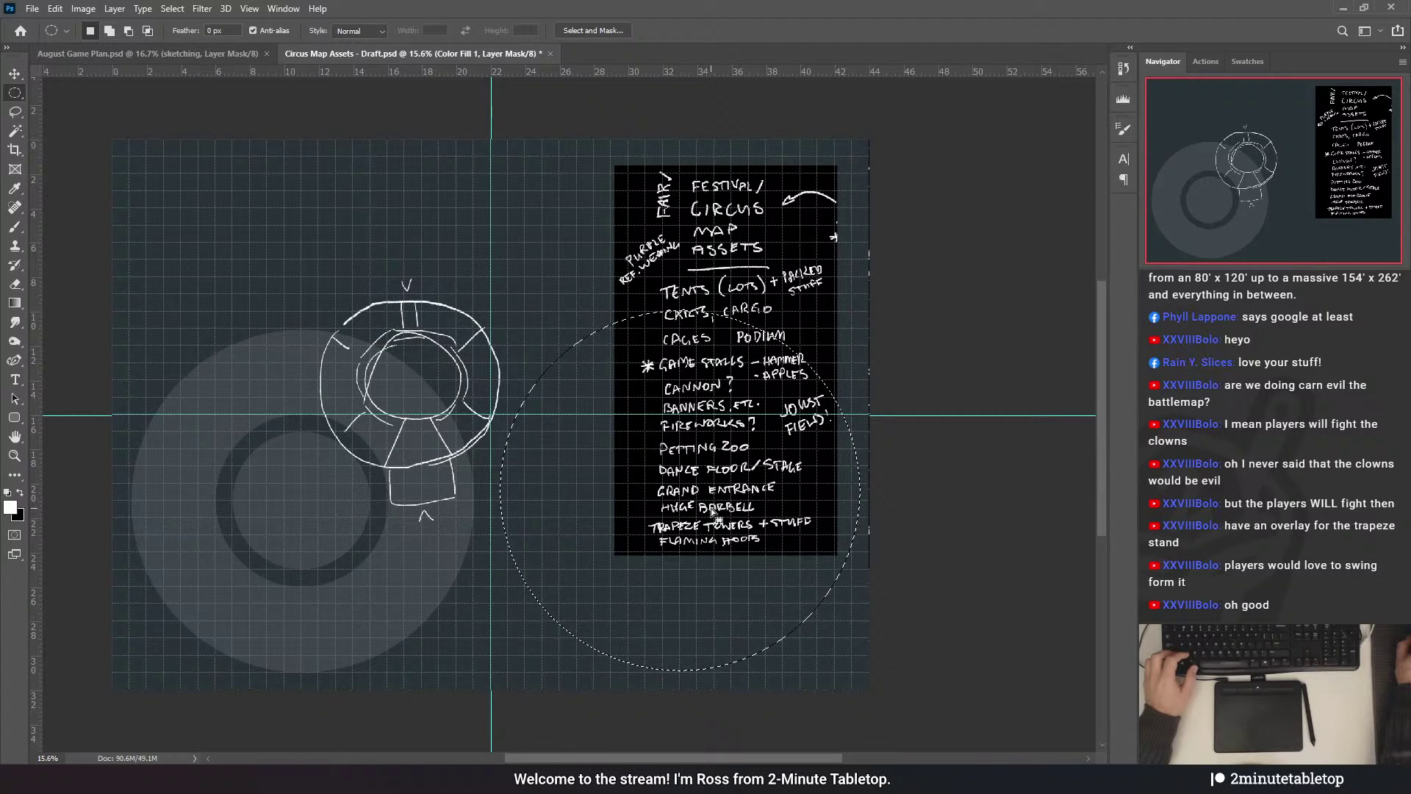
{"action": "key", "text": "alt+BackSpace"}
{"action": "key", "text": "ctrl+d"}
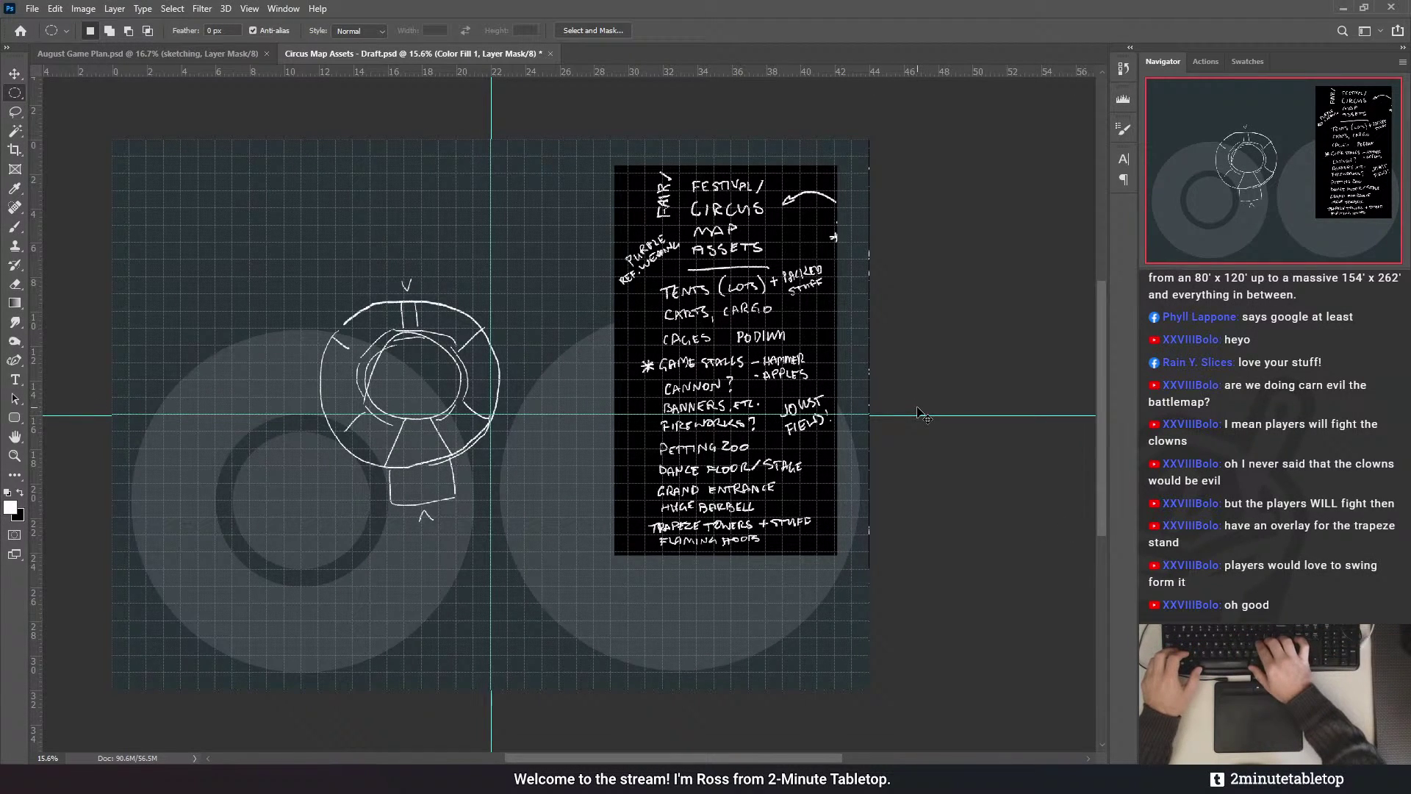
{"action": "key", "text": "ctrl+apostrophe"}
{"action": "key", "text": "ctrl+semicolon"}
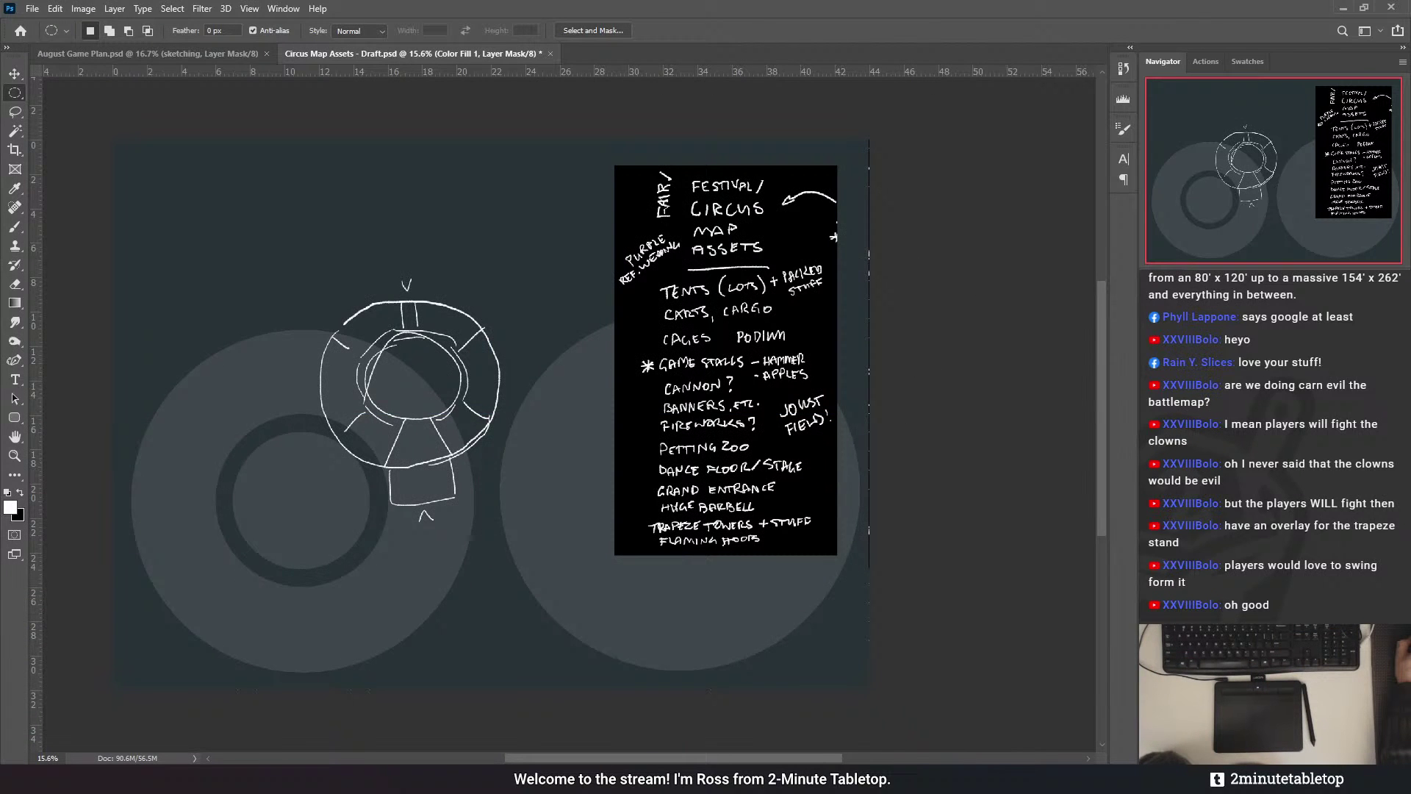
{"action": "key", "text": "ctrl+t"}
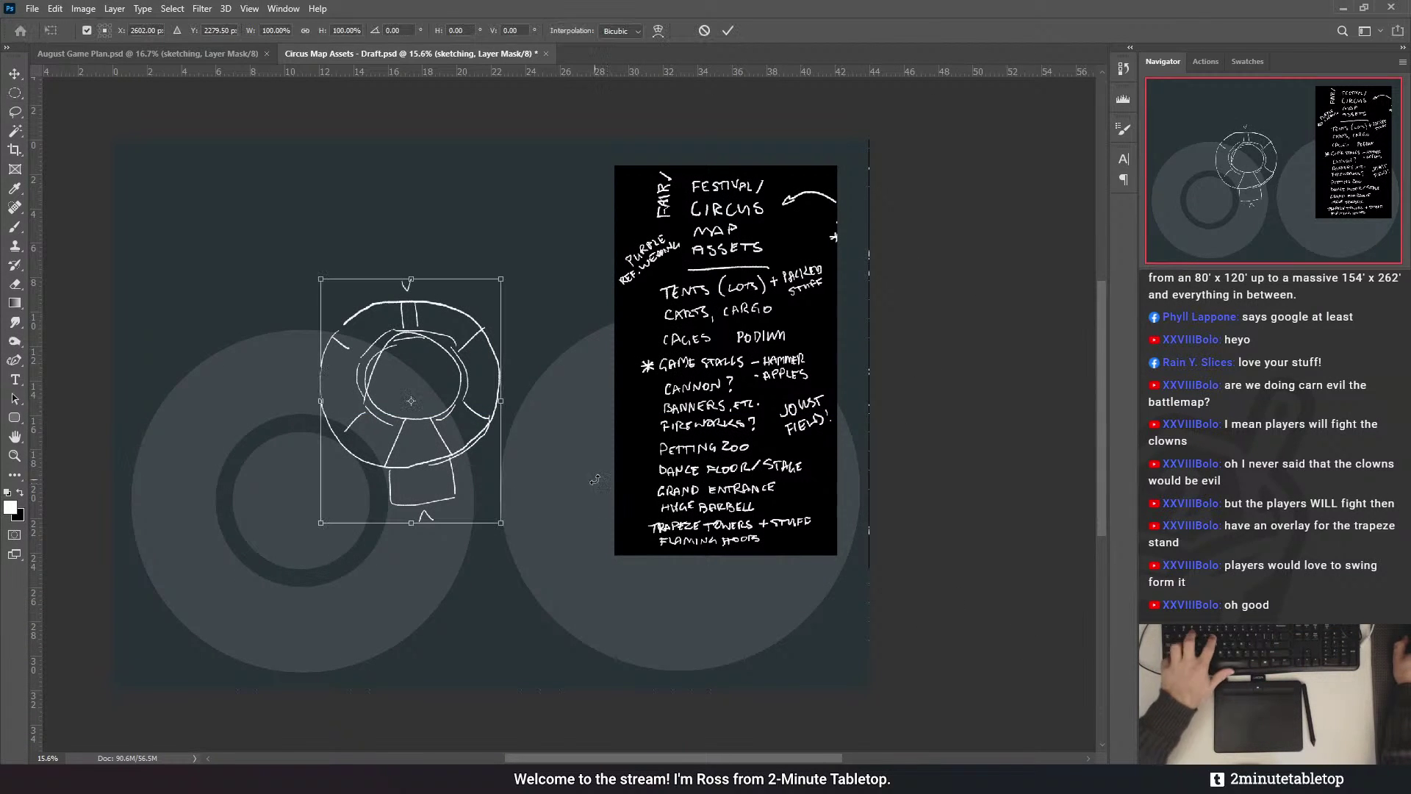
{"action": "mouse_move", "coordinate": [438, 178]}
{"action": "left_mouse_down"}
{"action": "mouse_move", "coordinate": [233, 264]}
{"action": "mouse_move", "coordinate": [250, 559]}
{"action": "mouse_move", "coordinate": [382, 621]}
{"action": "left_mouse_up"}
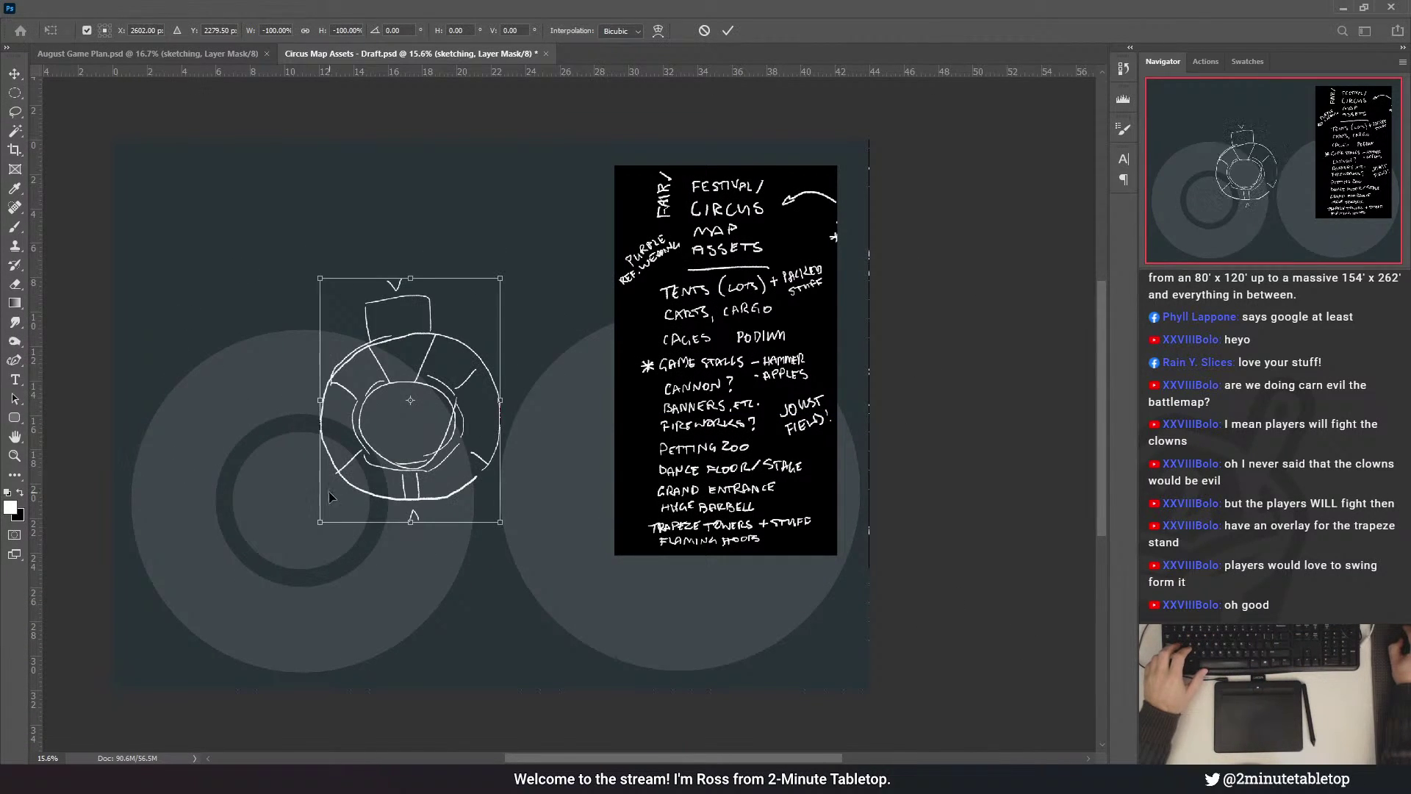
{"action": "mouse_move", "coordinate": [436, 468]}
{"action": "left_mouse_down"}
{"action": "mouse_move", "coordinate": [253, 611]}
{"action": "mouse_move", "coordinate": [322, 563]}
{"action": "mouse_move", "coordinate": [353, 508]}
{"action": "left_mouse_up"}
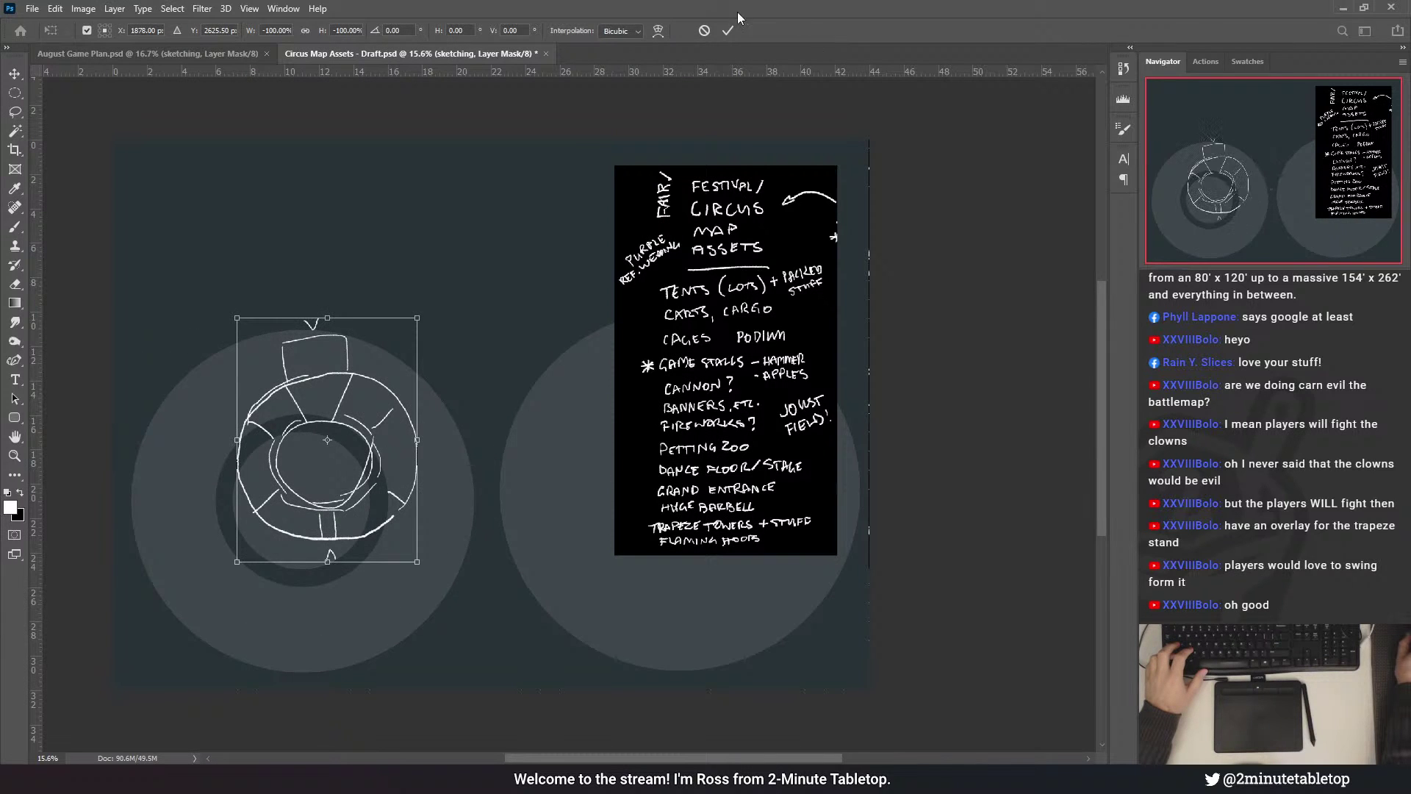
{"action": "left_click", "coordinate": [704, 31]}
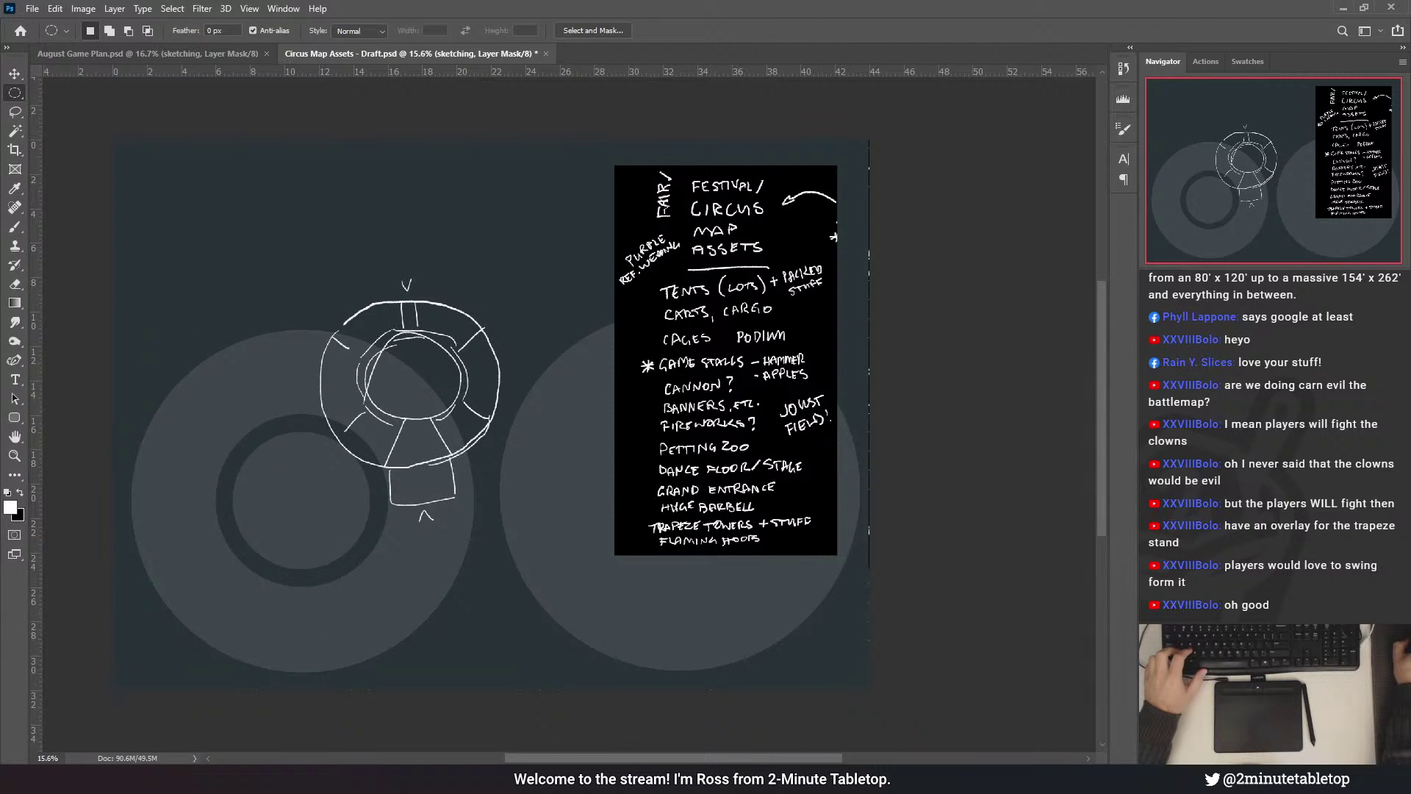
- Clear the ring tent drawing from the sketching layer mask, deselect, and hide the handwritten asset list
{"action": "key", "text": "Delete"}
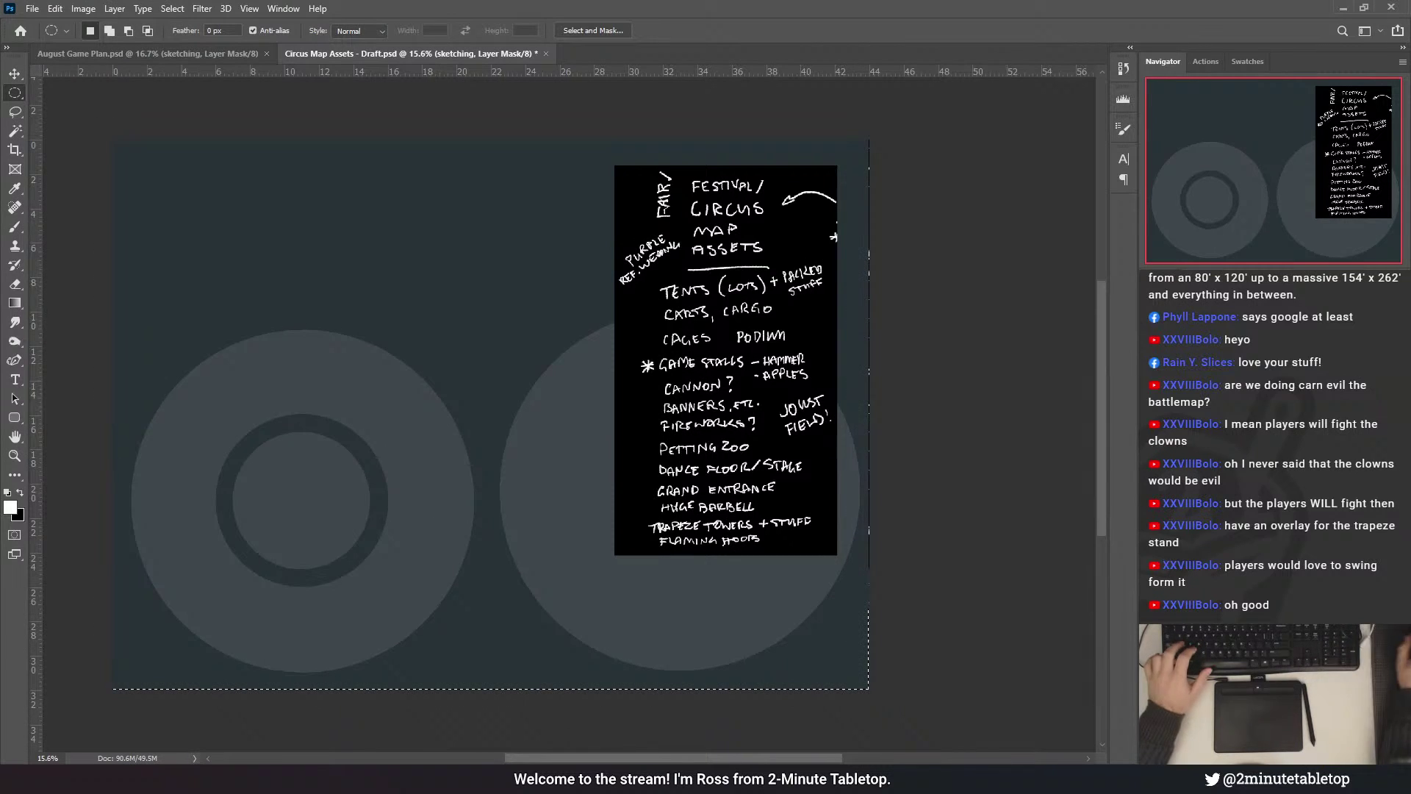
{"action": "key", "text": "ctrl+d"}
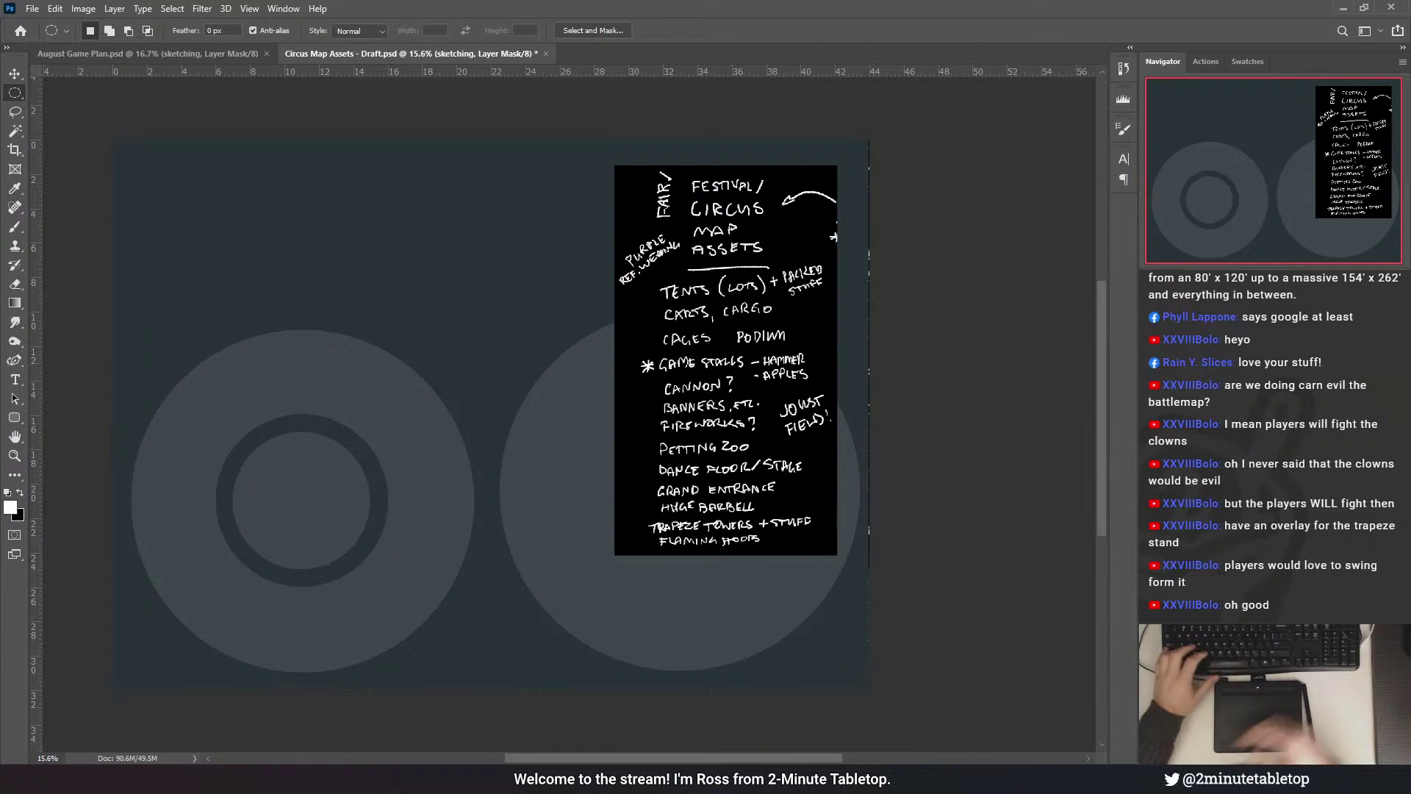
{"action": "key", "text": "b"}
{"action": "key", "text": "ctrl+z"}
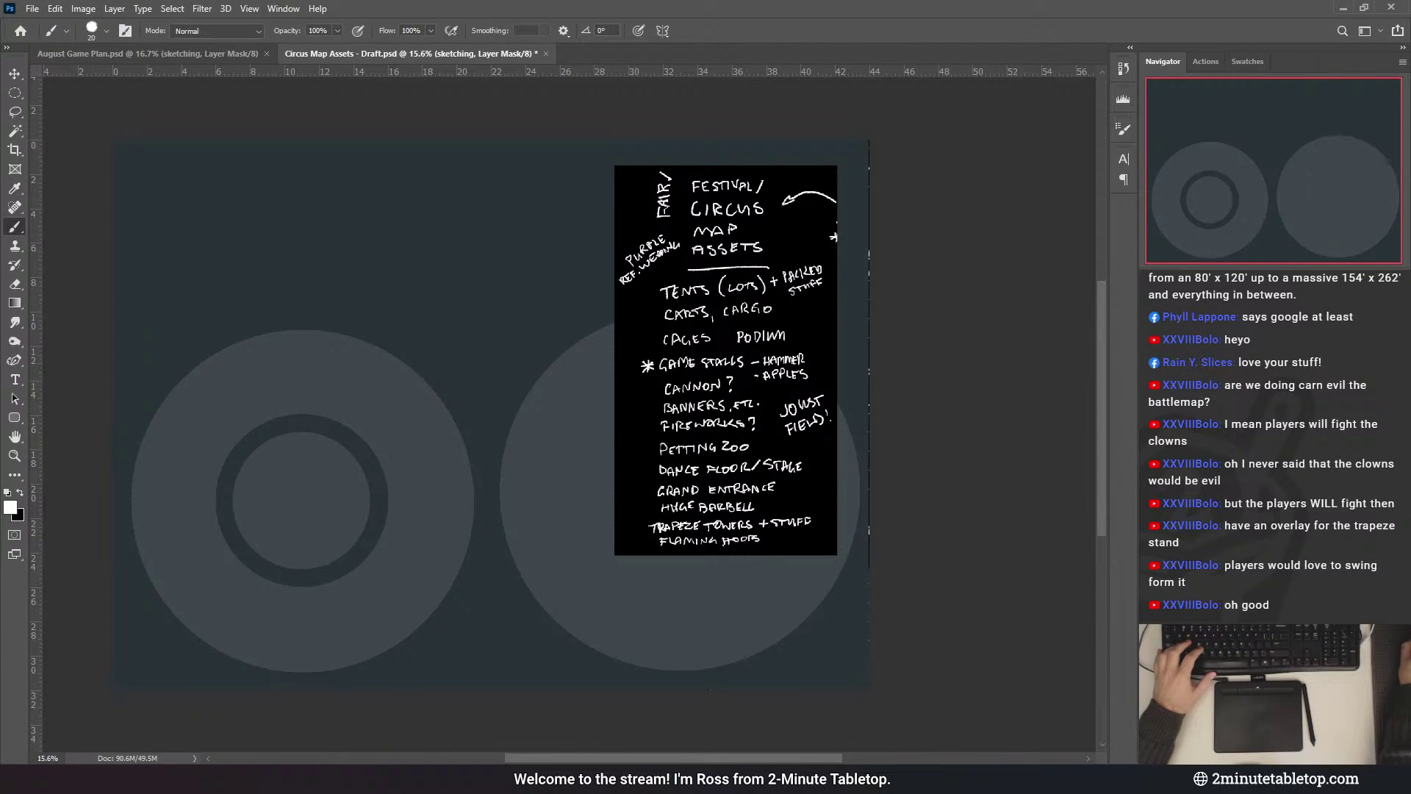
- Brush two small pole circles on each disc on the sketching mask, and undo the trial fold strokes on the plain disc
{"action": "key", "text": "ctrl+s"}
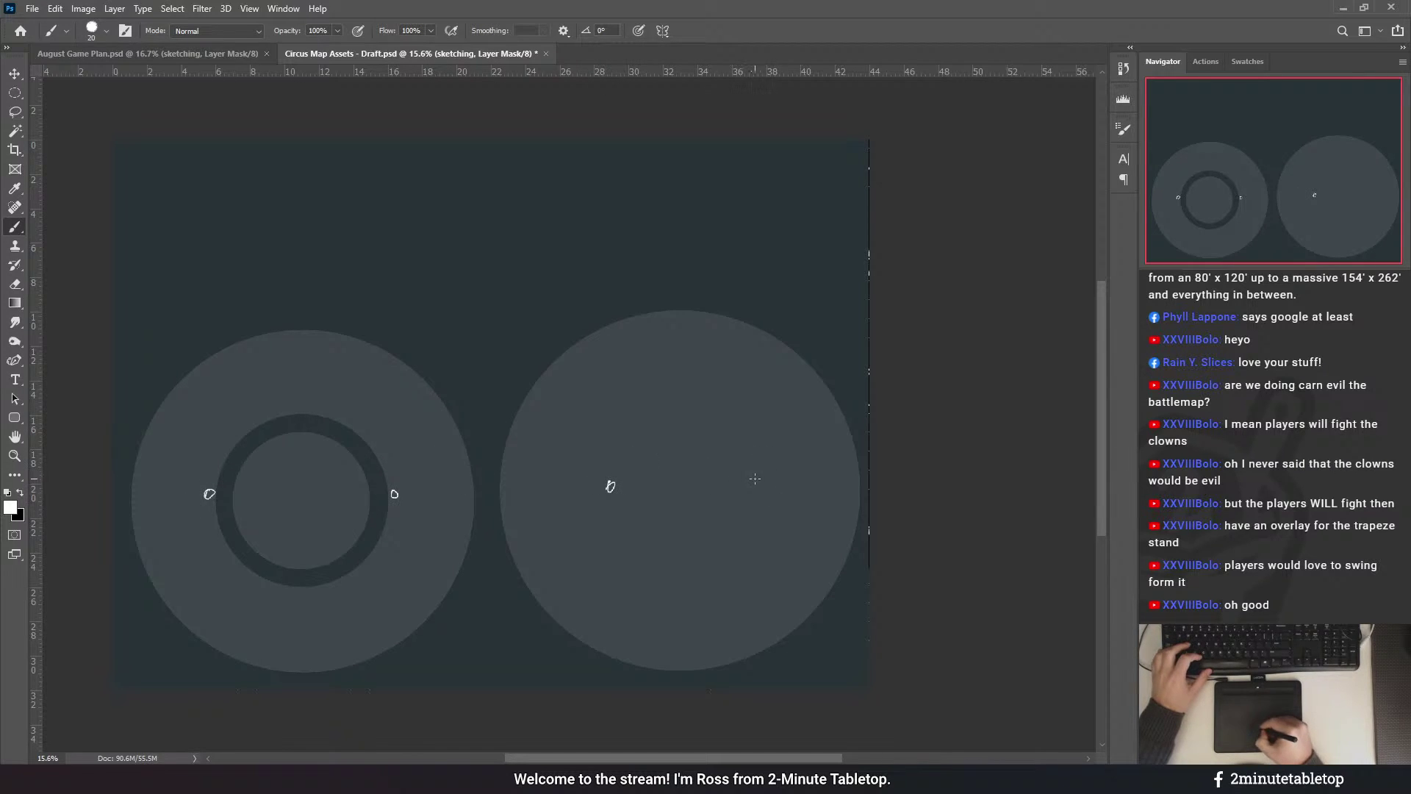
{"action": "mouse_move", "coordinate": [780, 477]}
{"action": "left_mouse_down"}
{"action": "mouse_move", "coordinate": [847, 437]}
{"action": "mouse_move", "coordinate": [835, 514]}
{"action": "left_mouse_up"}
{"action": "mouse_move", "coordinate": [795, 533]}
{"action": "left_mouse_down"}
{"action": "mouse_move", "coordinate": [754, 571]}
{"action": "mouse_move", "coordinate": [739, 608]}
{"action": "left_mouse_up"}
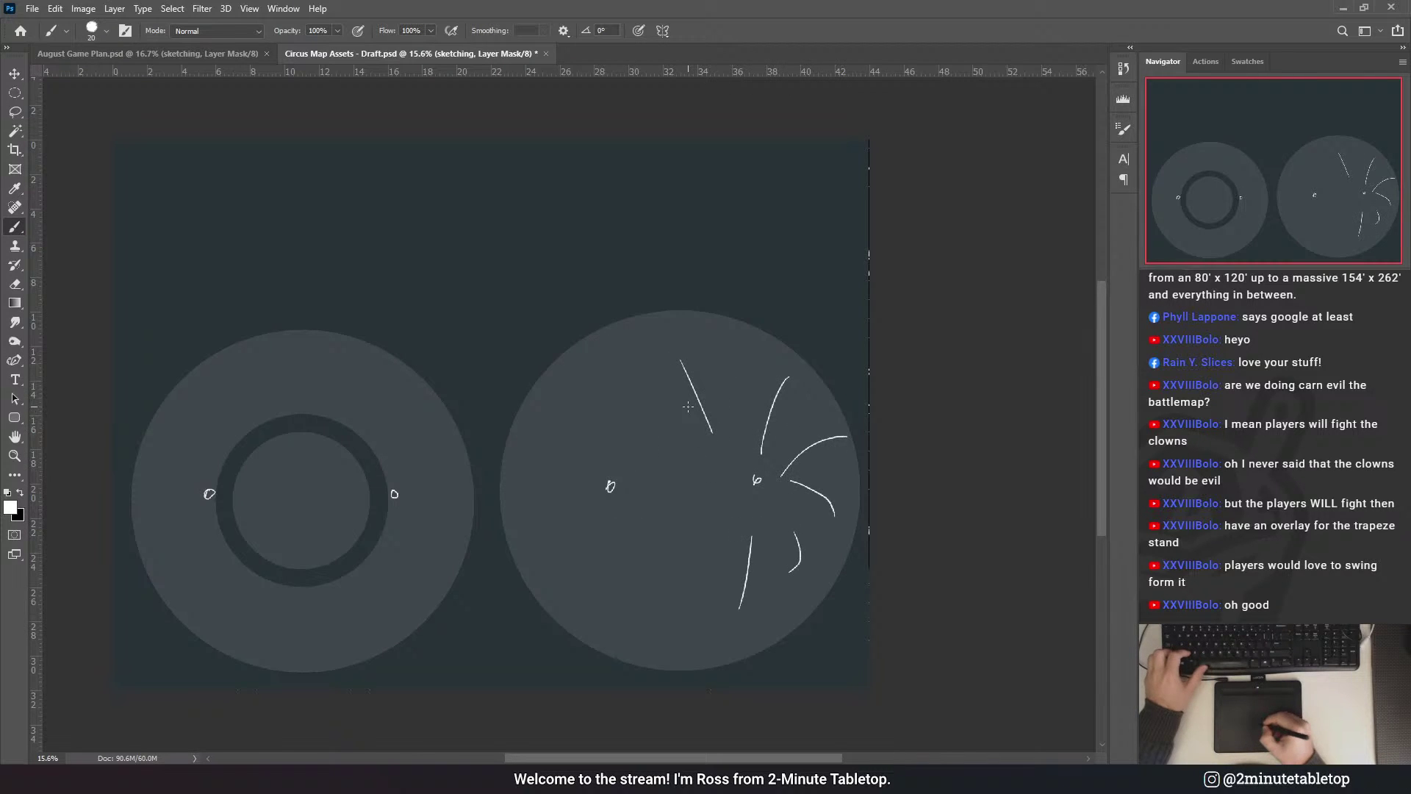
{"action": "key", "text": "ctrl+z"}
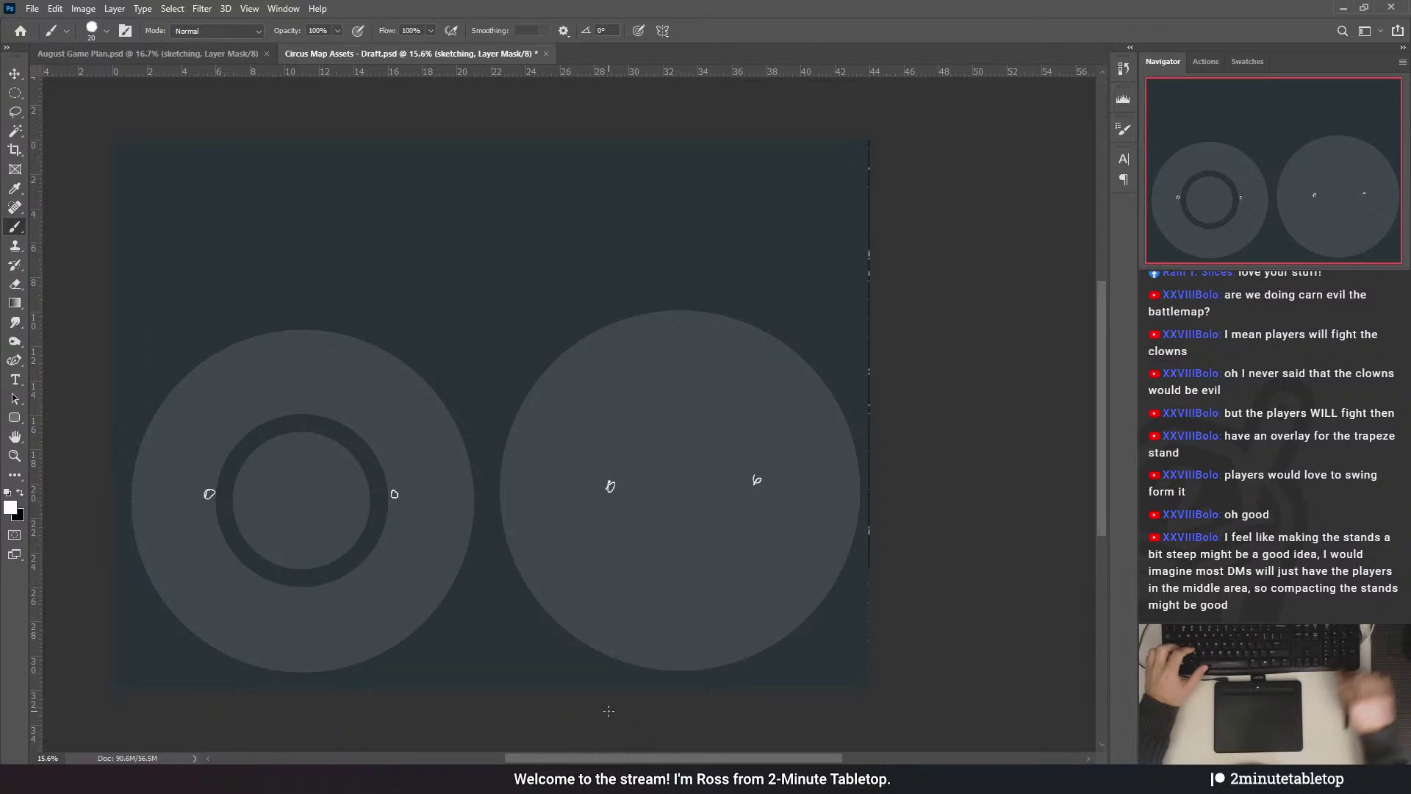
- Show the grid and enclose the dark ring of the first disc in a concentric circular selection about 11 grid squares wide
{"action": "key", "text": "ctrl+apostrophe"}
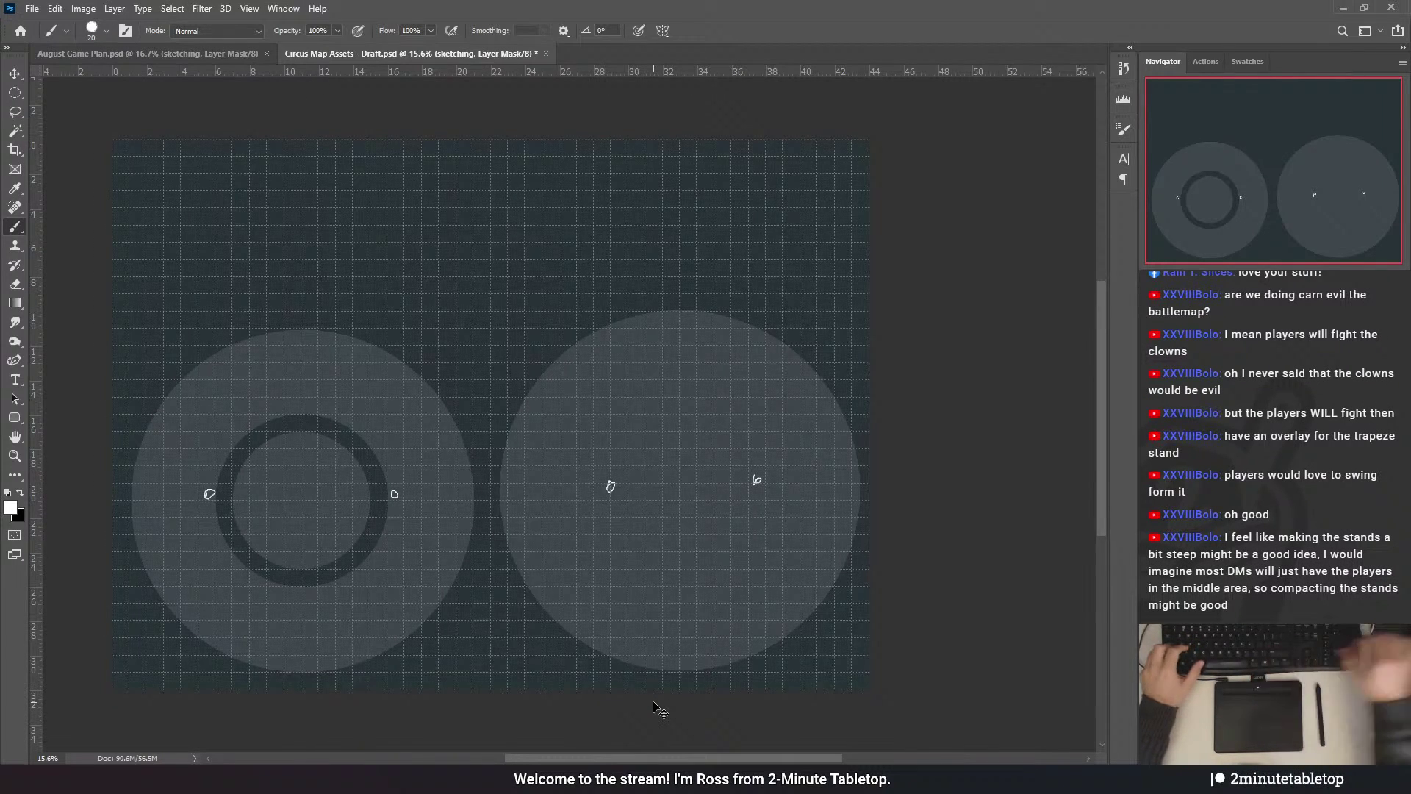
{"action": "scroll", "coordinate": [220, 492], "scroll_direction": "up", "scroll_amount": 3}
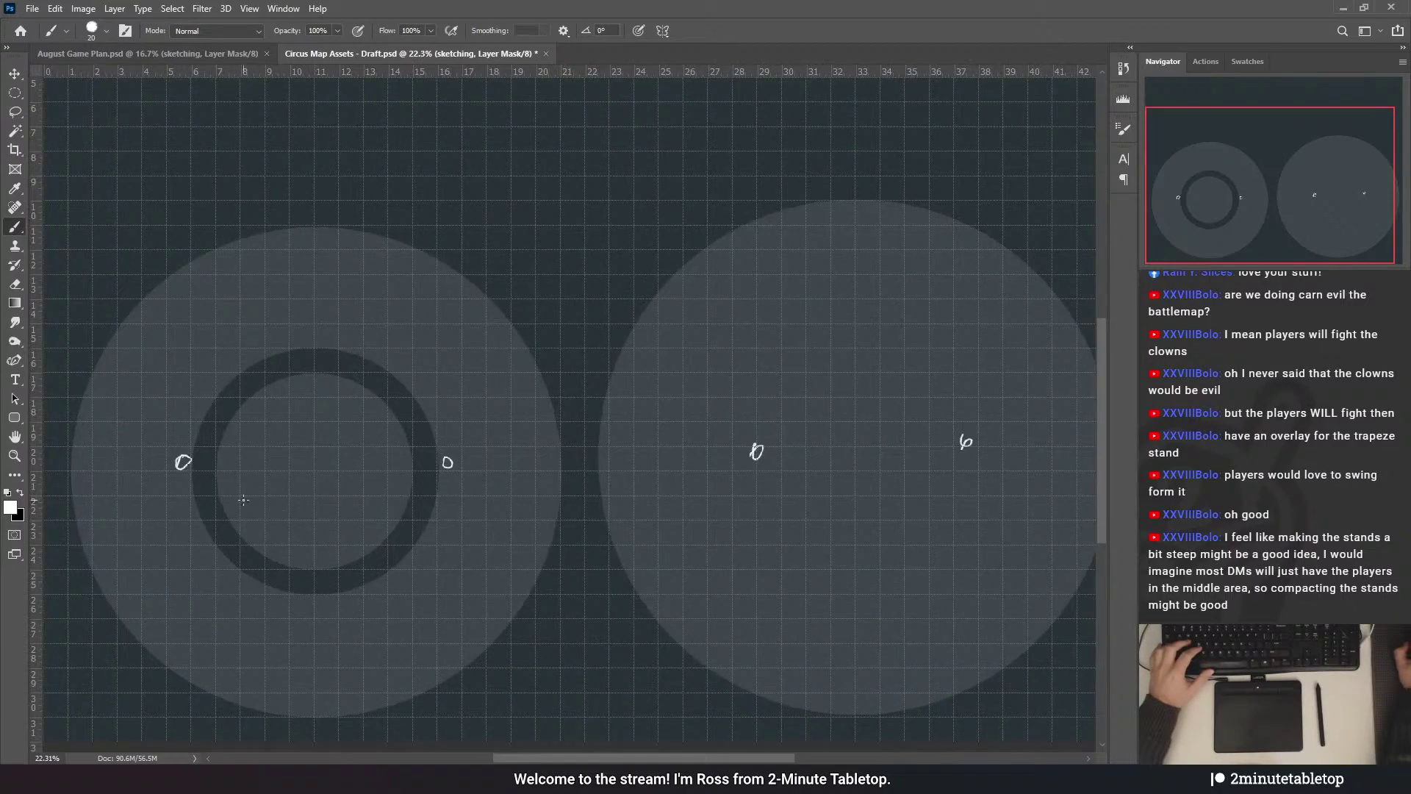
{"action": "scroll", "coordinate": [193, 486], "scroll_direction": "up", "scroll_amount": 2}
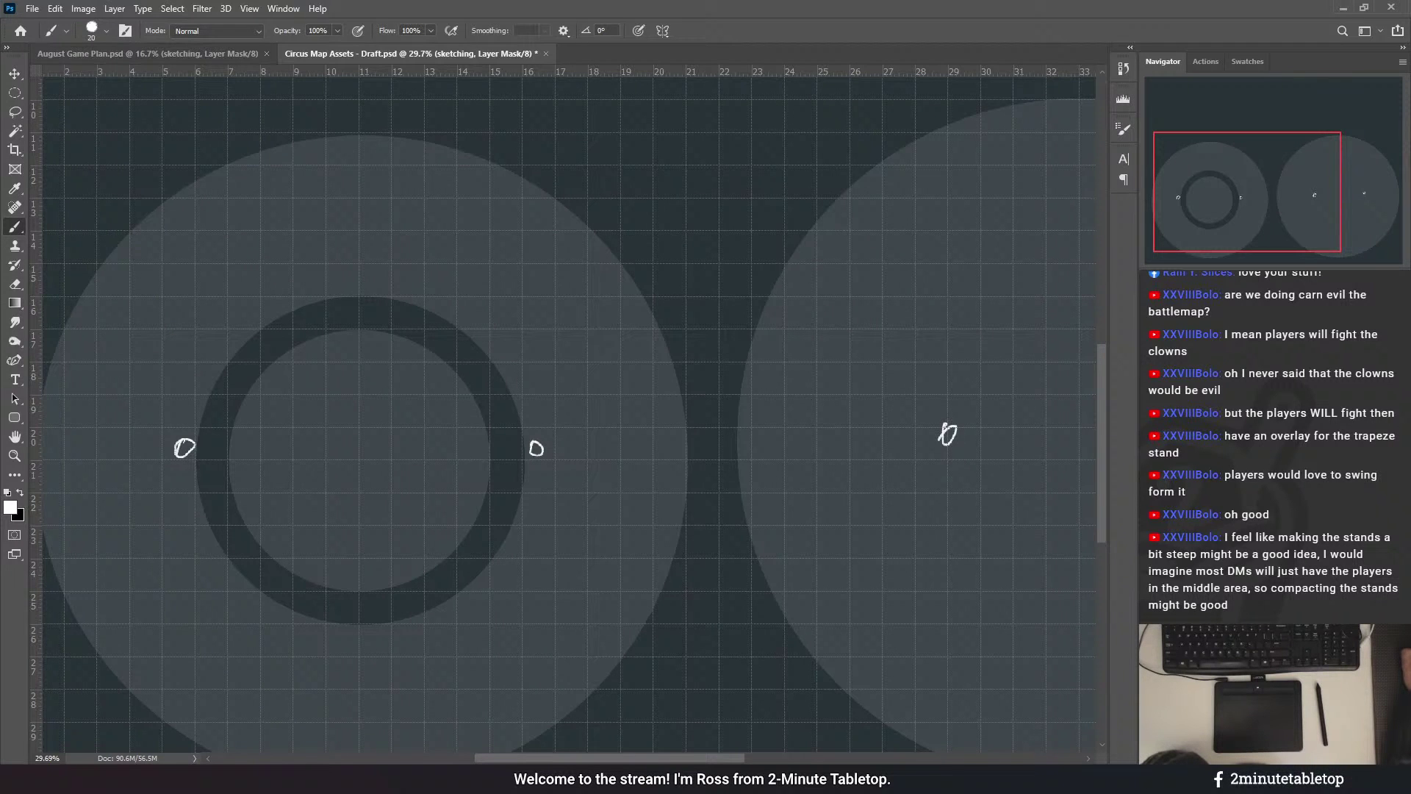
{"action": "scroll", "coordinate": [282, 381], "scroll_direction": "down", "scroll_amount": 2}
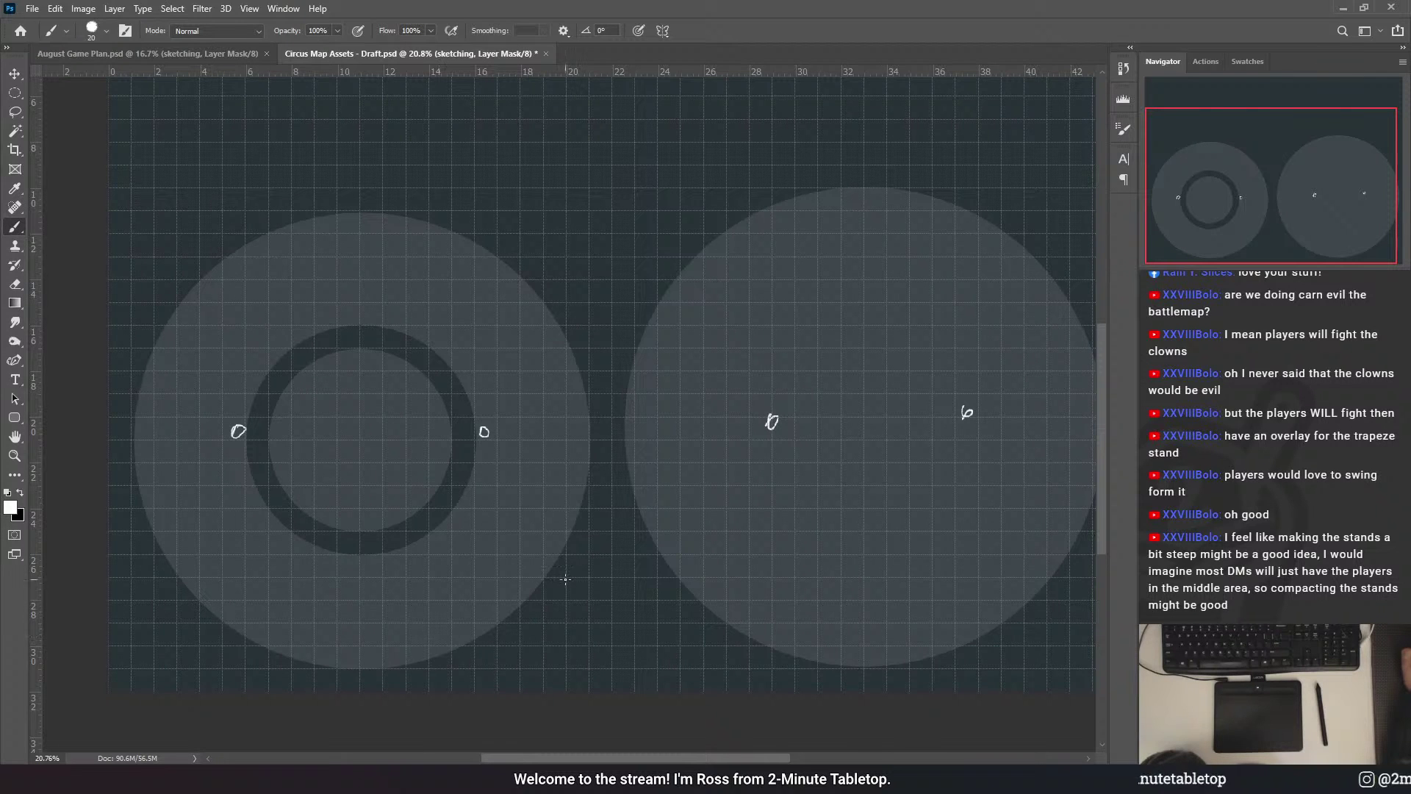
{"action": "key", "text": "m"}
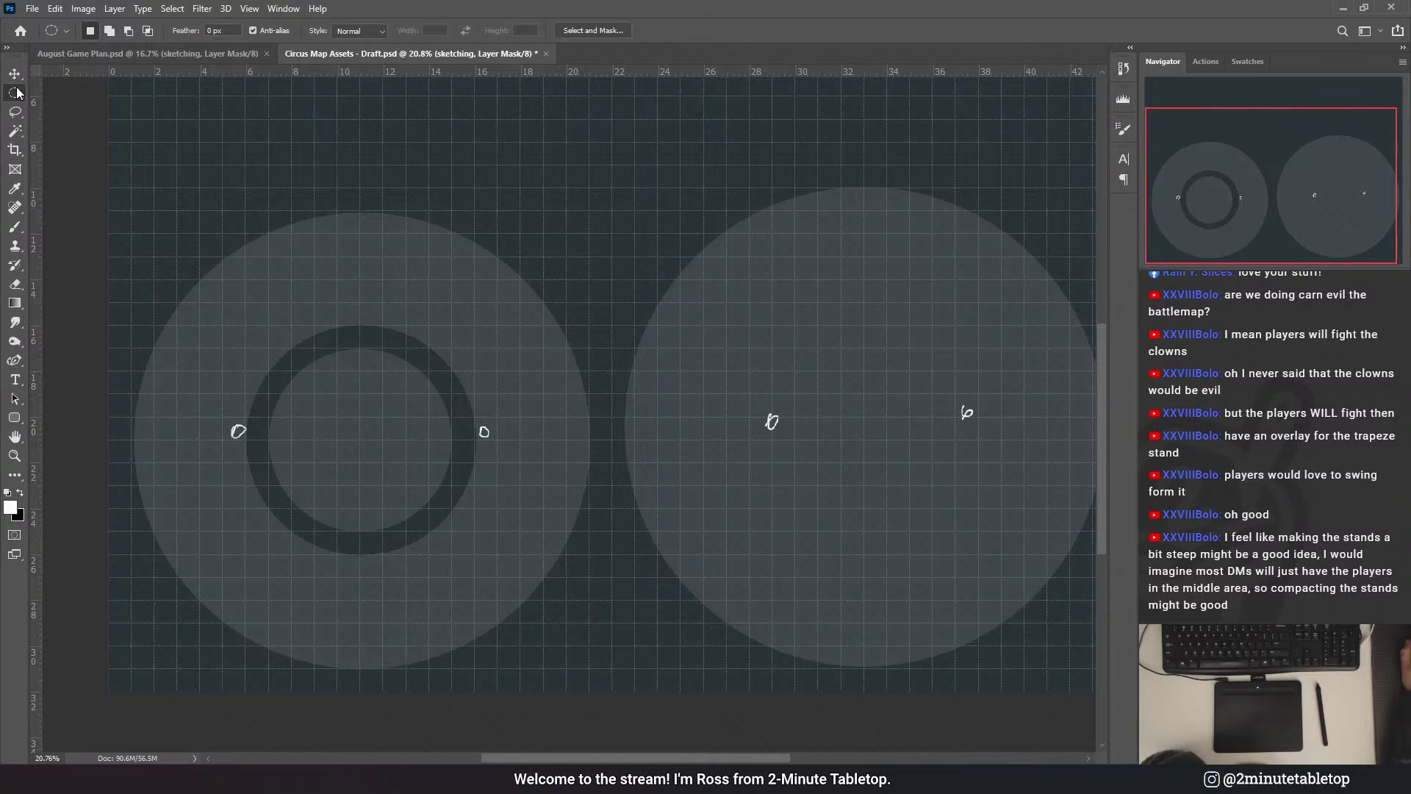
{"action": "left_click_drag", "start_coordinate": [360, 441], "coordinate": [483, 313]}
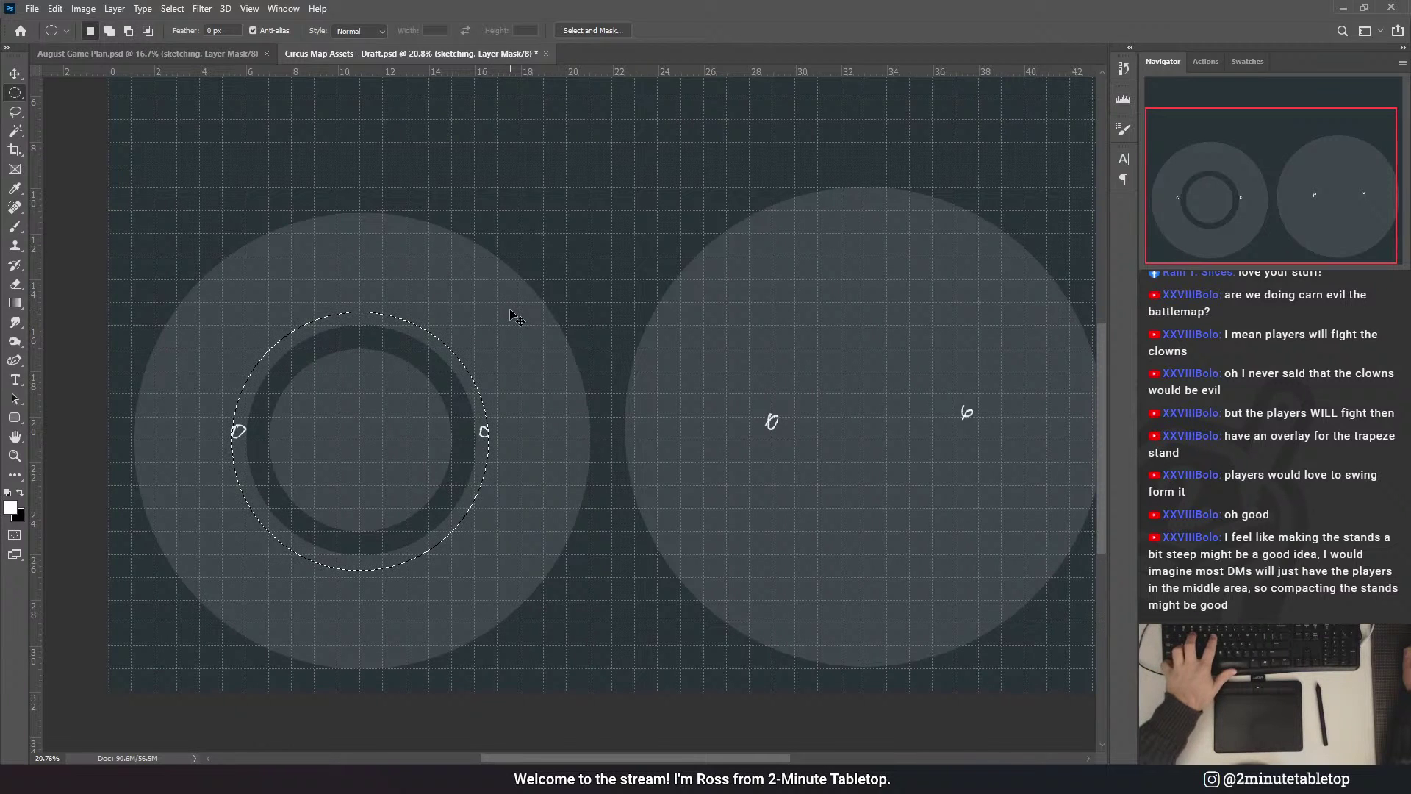
{"action": "key", "text": "ctrl+t"}
{"action": "left_click_drag", "start_coordinate": [489, 440], "coordinate": [505, 440]}
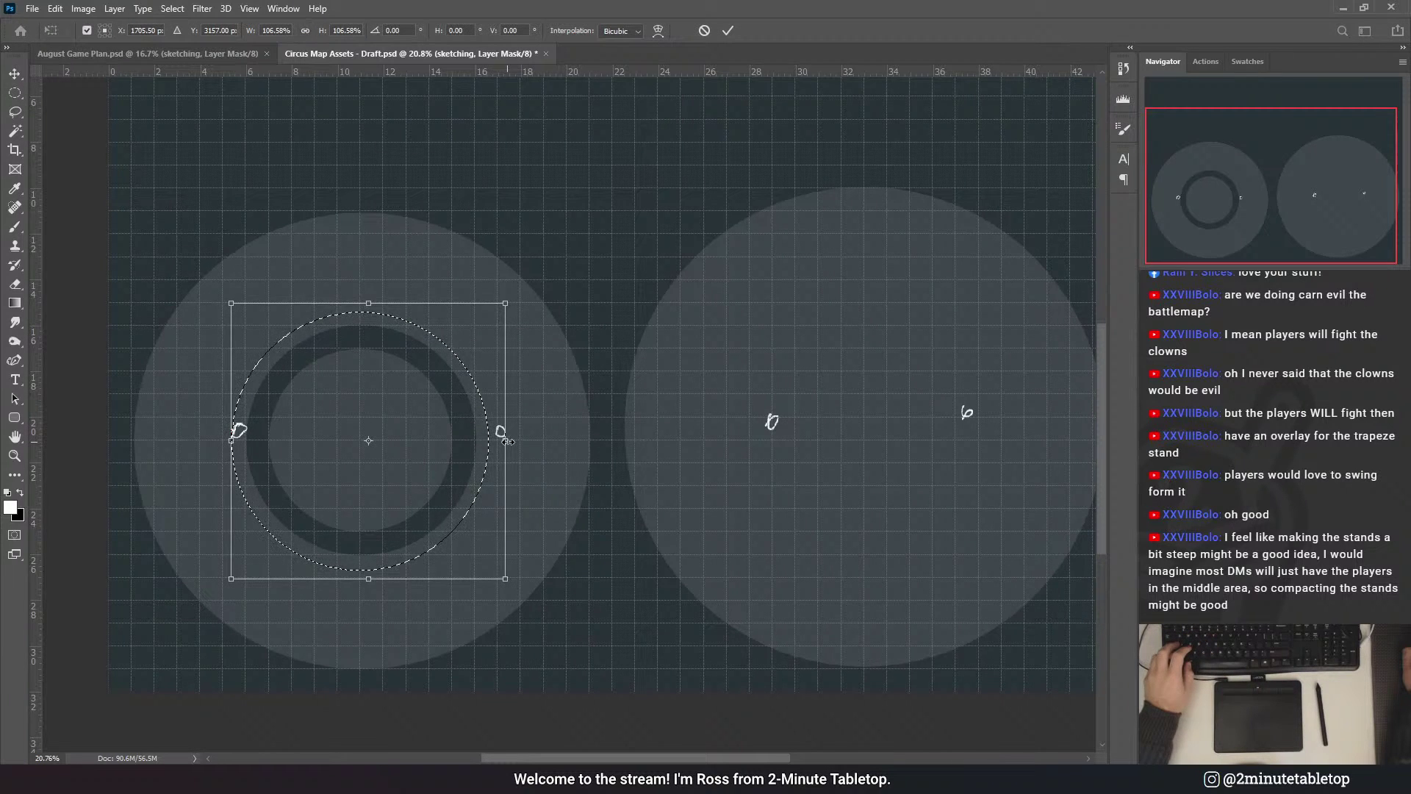
{"action": "key", "text": "ctrl+z"}
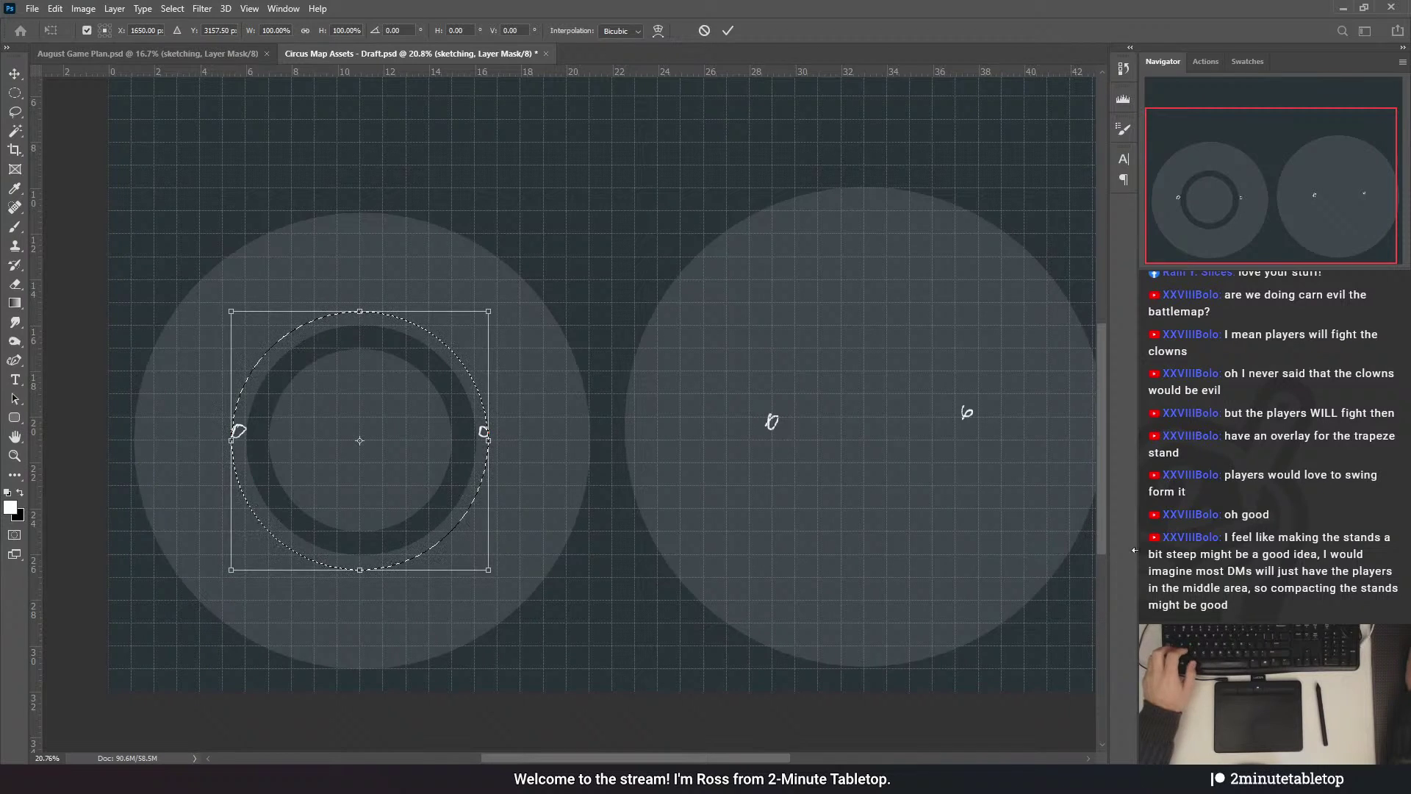
{"action": "key", "text": "Escape"}
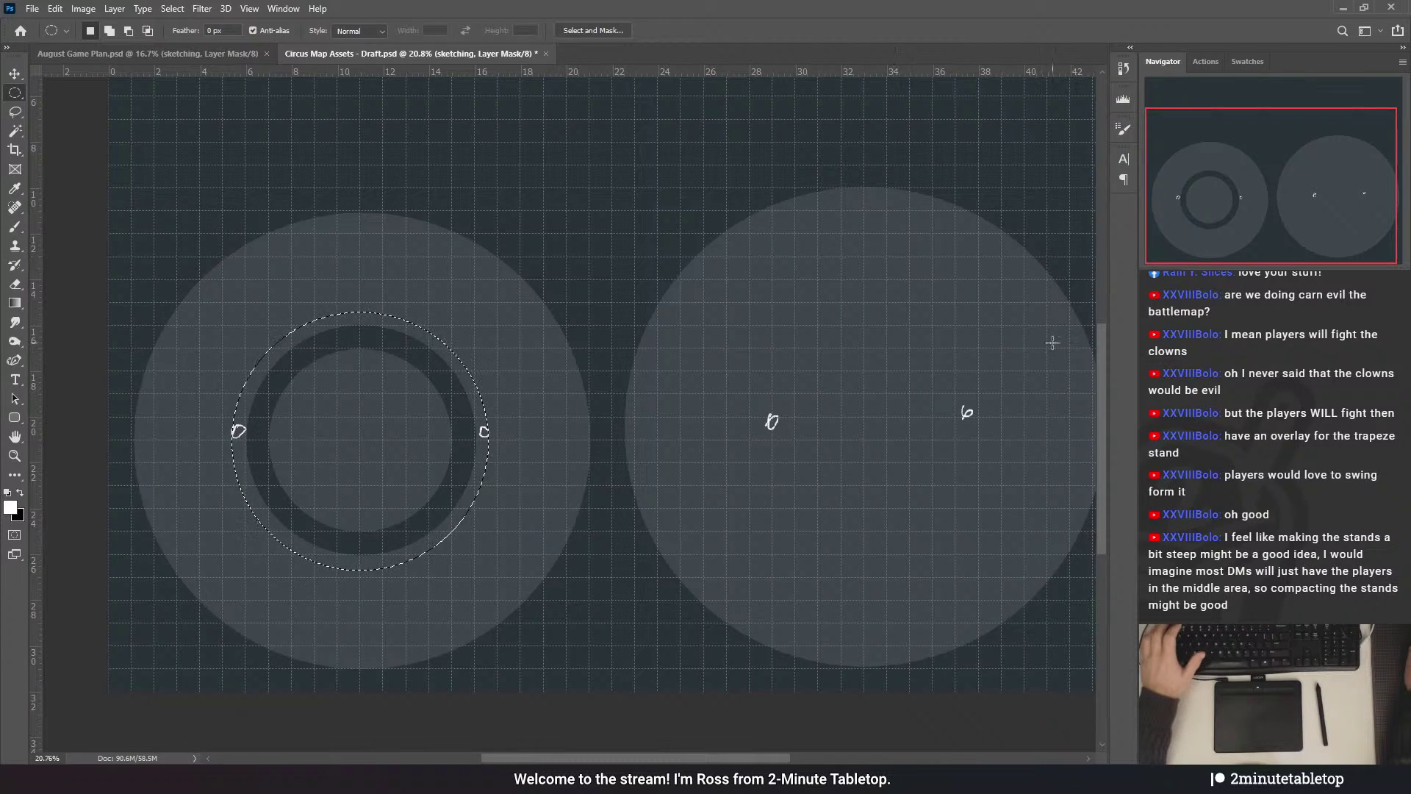
- On the Color Fill 1 mask, scale the selected ring to about 122% from its centre, aligning its edges to the grid, then deselect and save
{"action": "key", "text": "alt+bracketleft"}
{"action": "key", "text": "ctrl+t"}
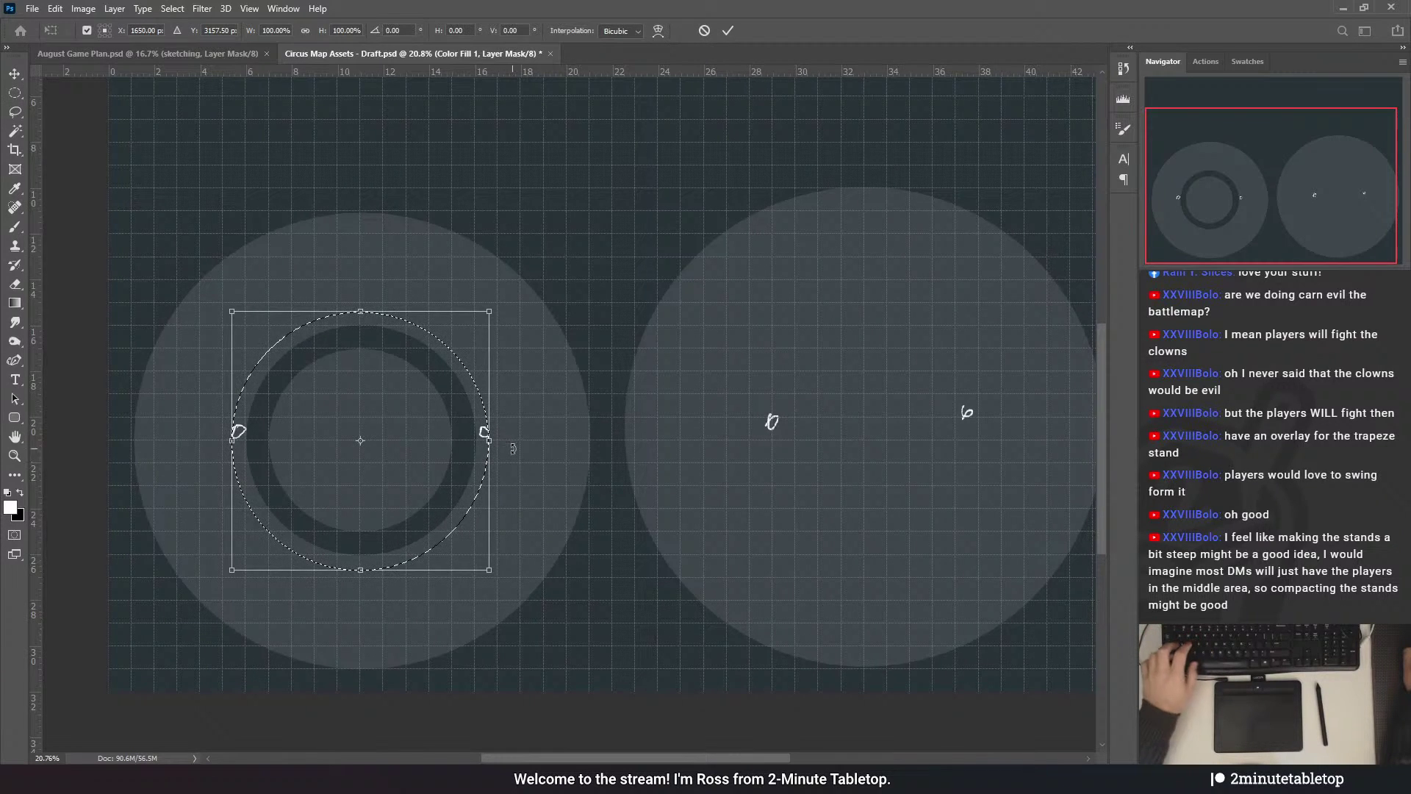
{"action": "left_click_drag", "start_coordinate": [494, 439], "coordinate": [524, 446]}
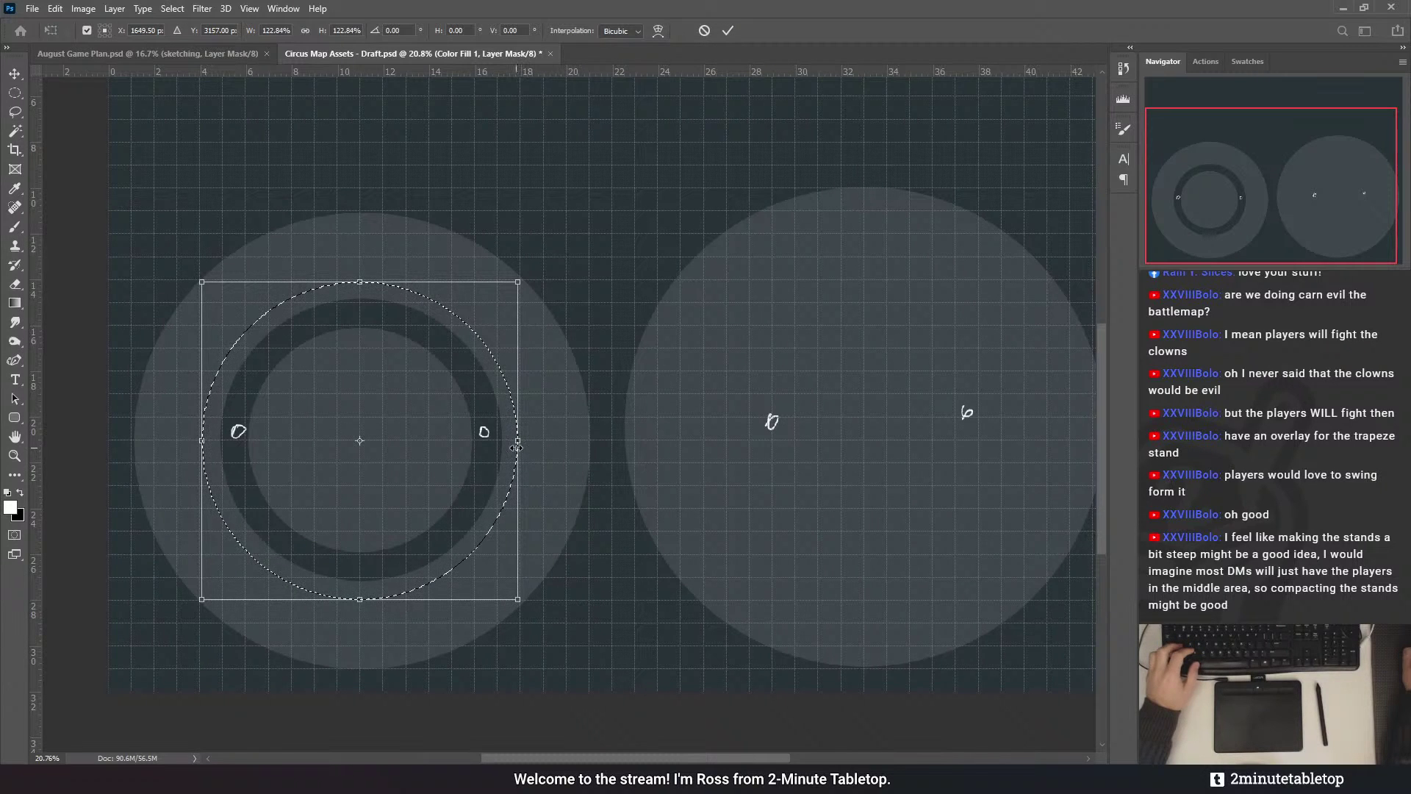
{"action": "left_click_drag", "start_coordinate": [518, 443], "coordinate": [516, 441]}
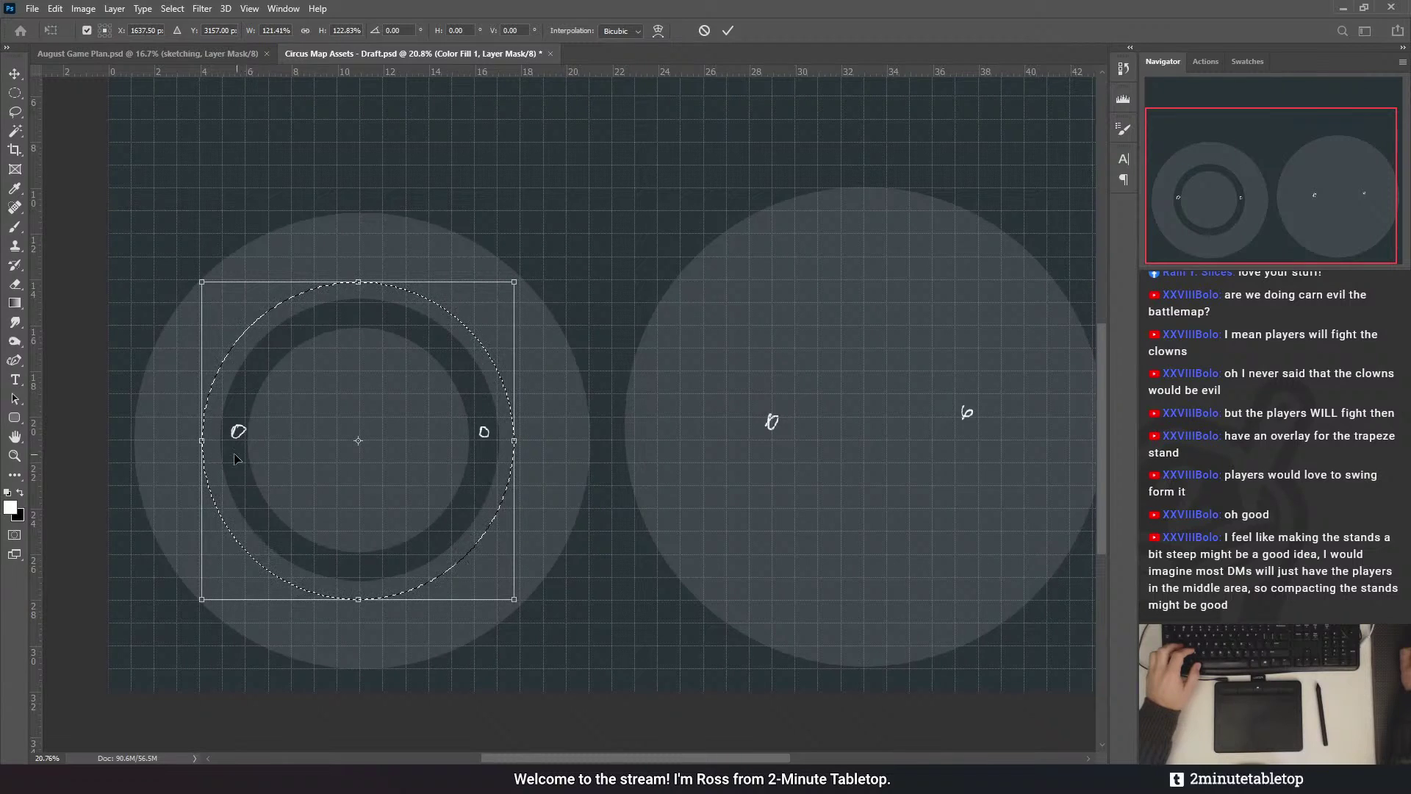
{"action": "left_click_drag", "start_coordinate": [358, 279], "coordinate": [360, 281]}
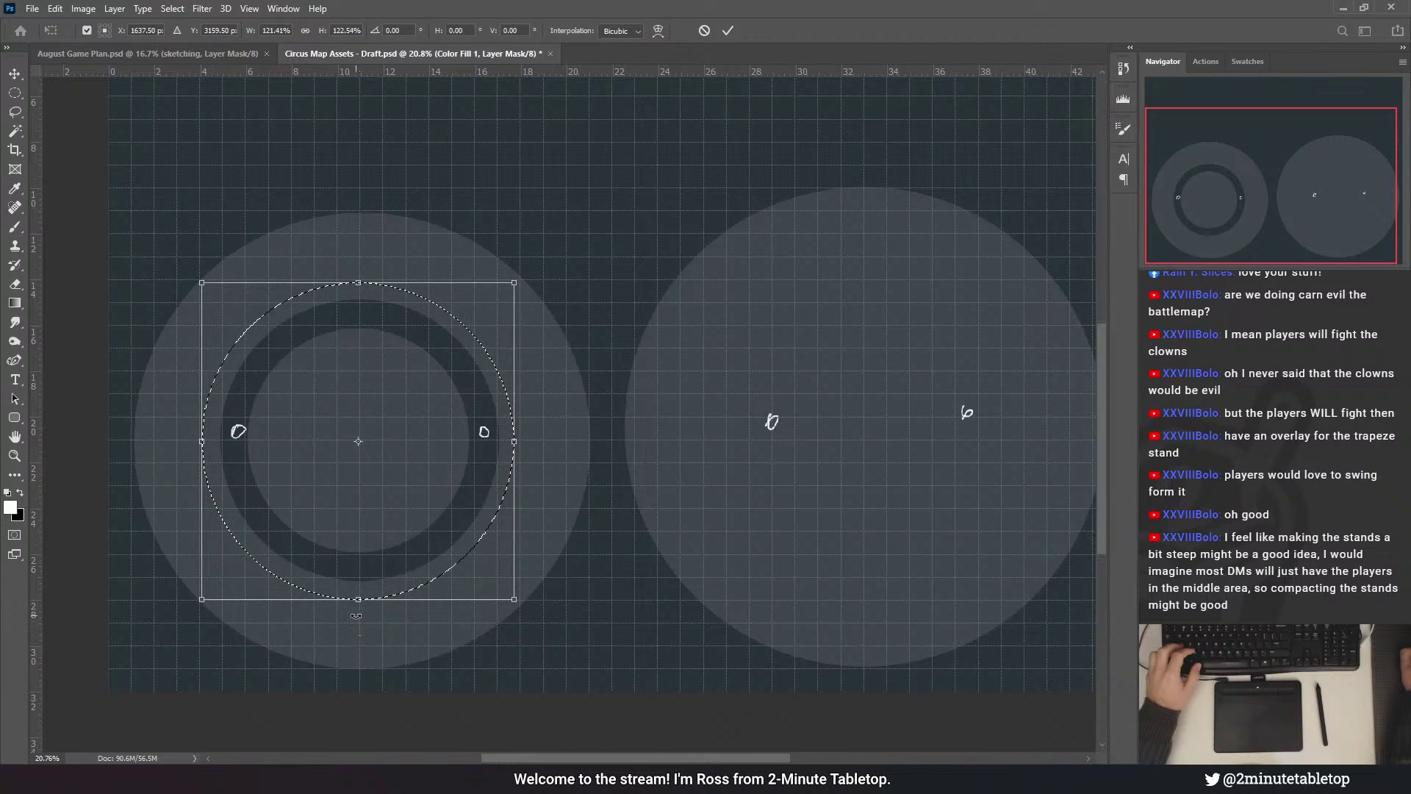
{"action": "left_click_drag", "start_coordinate": [359, 600], "coordinate": [359, 598]}
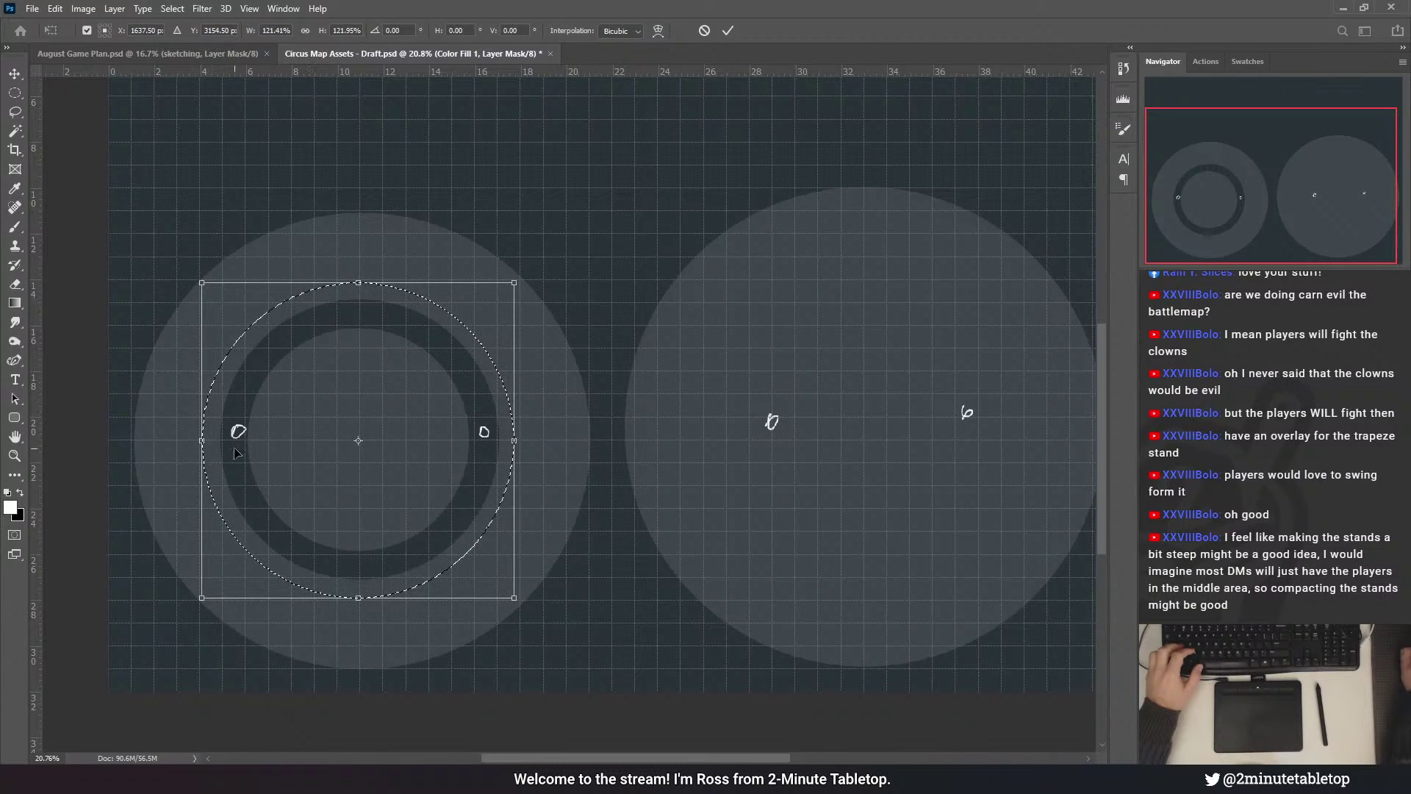
{"action": "left_click_drag", "start_coordinate": [513, 441], "coordinate": [516, 441]}
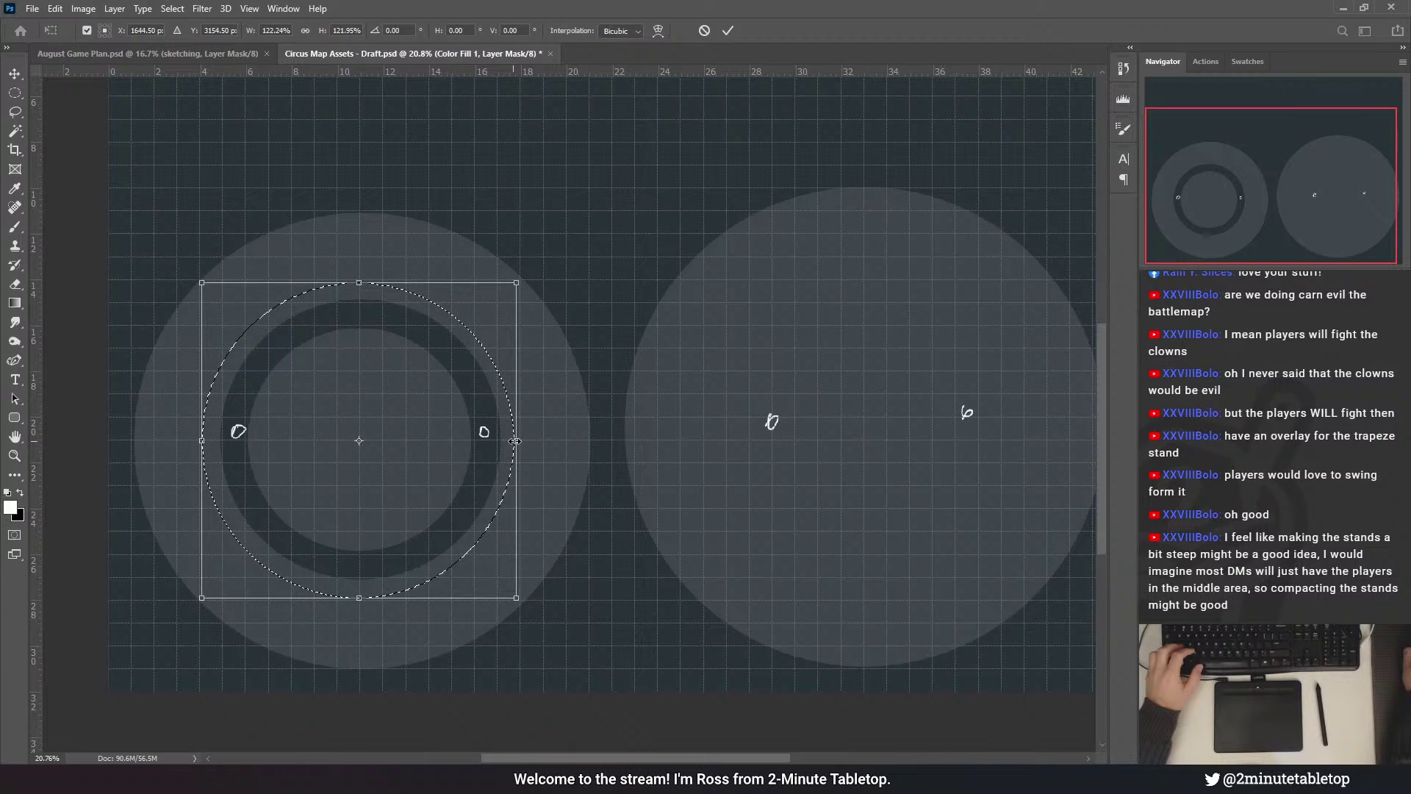
{"action": "left_click", "coordinate": [727, 30]}
{"action": "key", "text": "ctrl+d"}
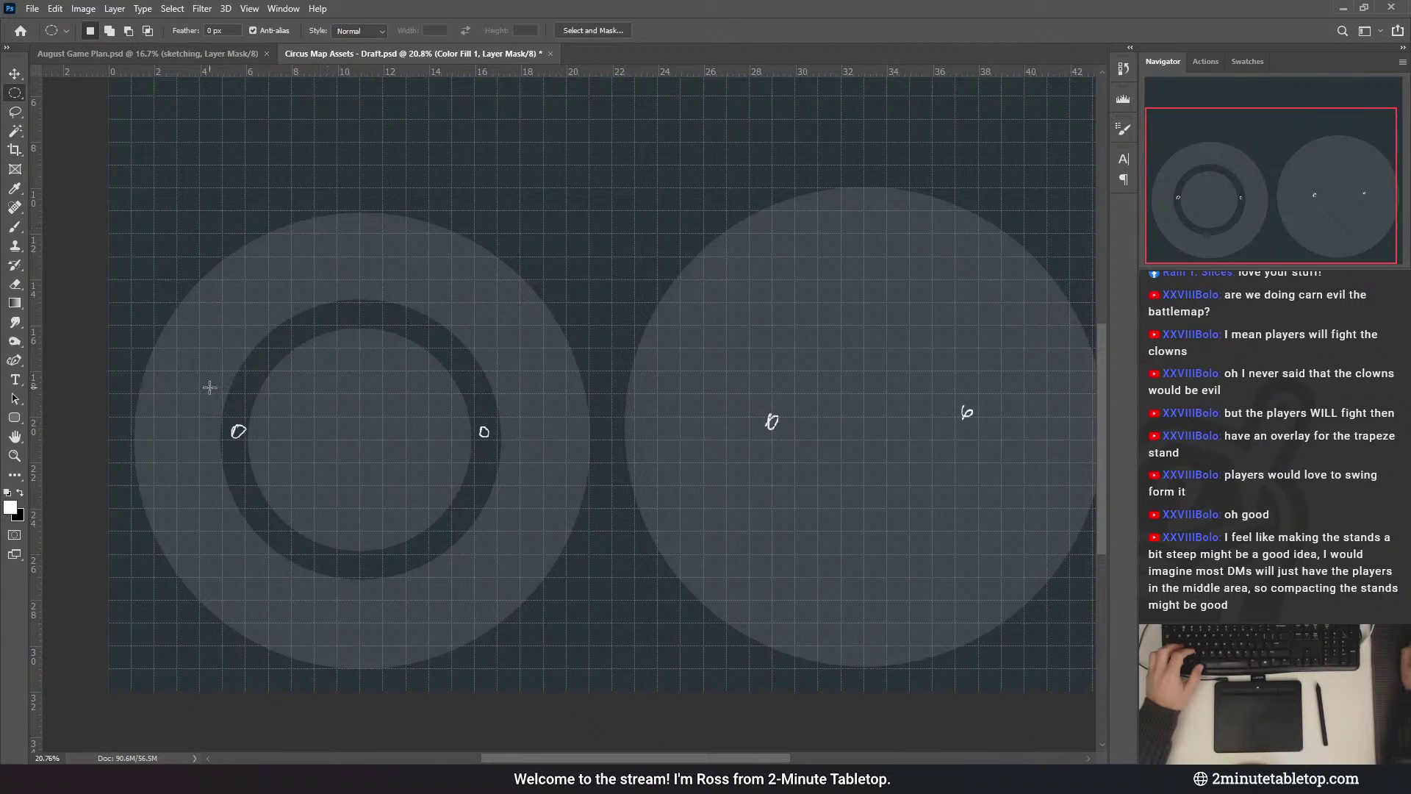
{"action": "key", "text": "ctrl+s"}
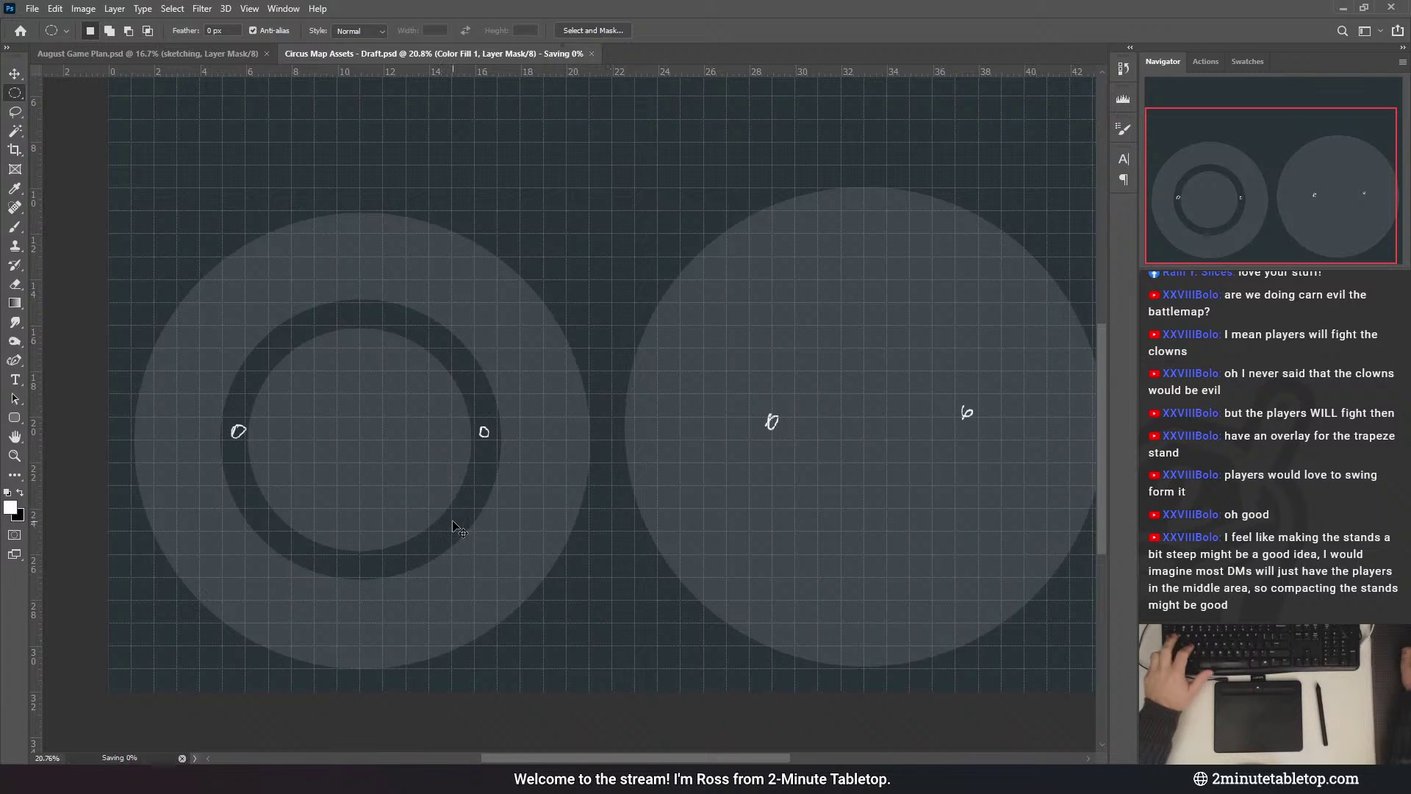
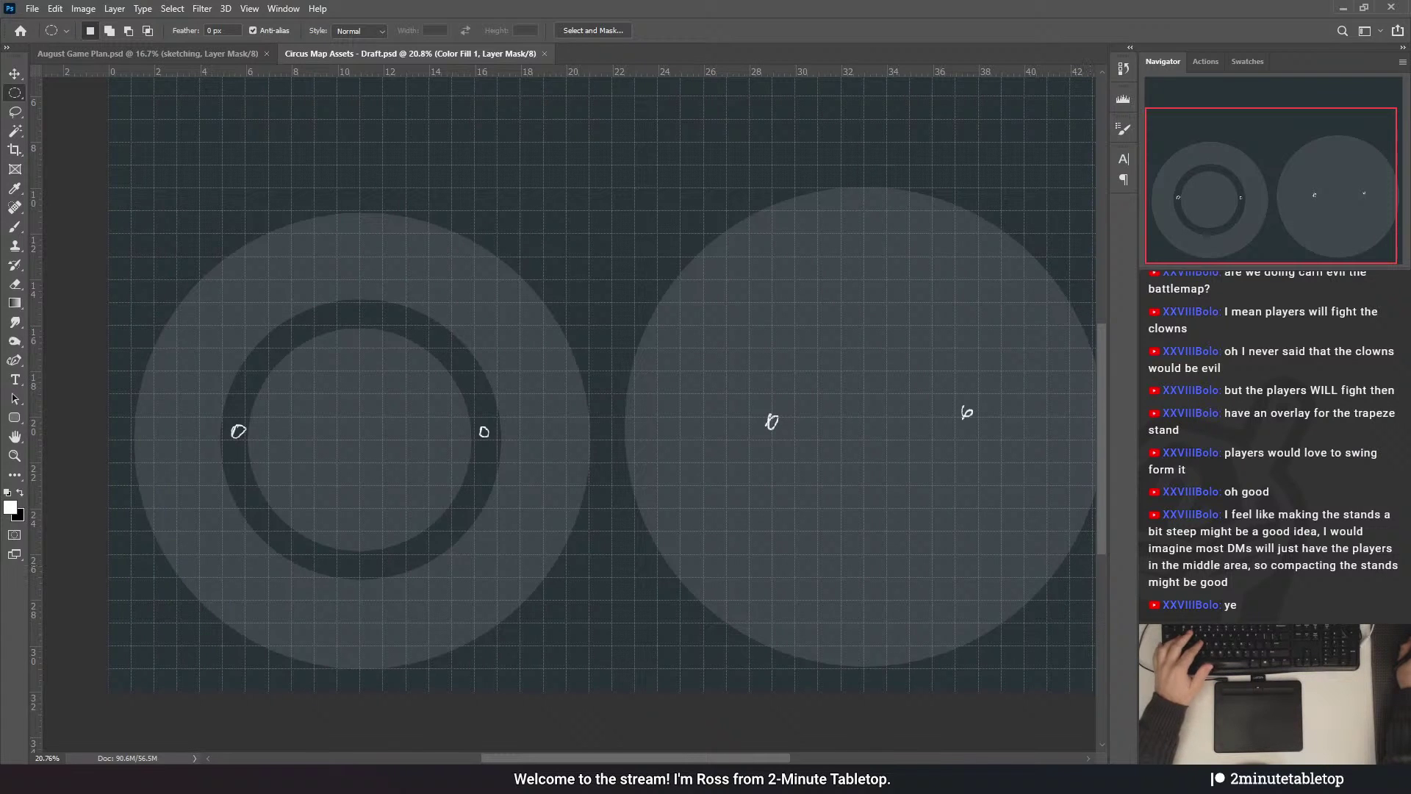
- Erase the two pole circles from the ringed disc and brush a small upright rectangle, about 1 by 1.5 grid squares, on each side of the dark ring
{"action": "key", "text": "ctrl+f"}
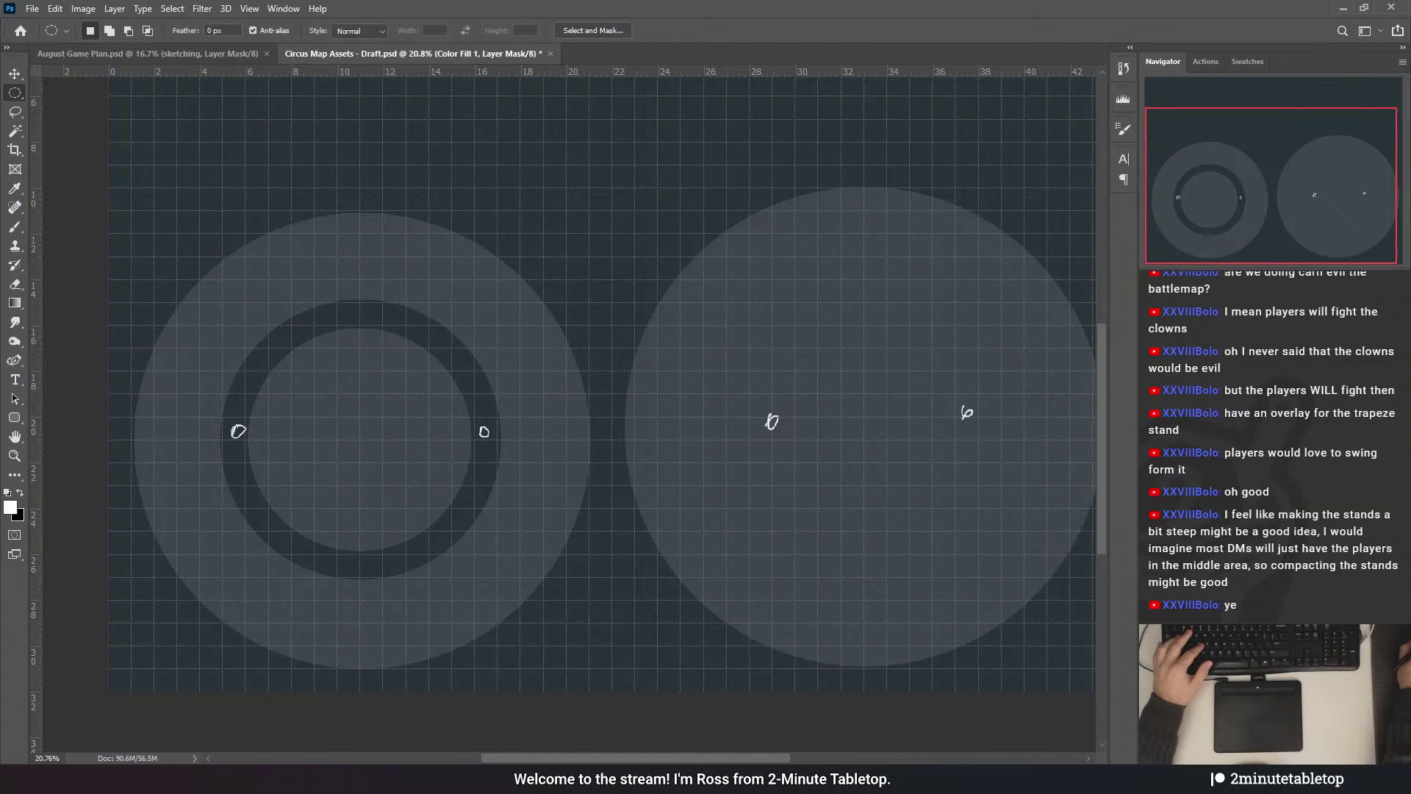
{"action": "key", "text": "ctrl+z"}
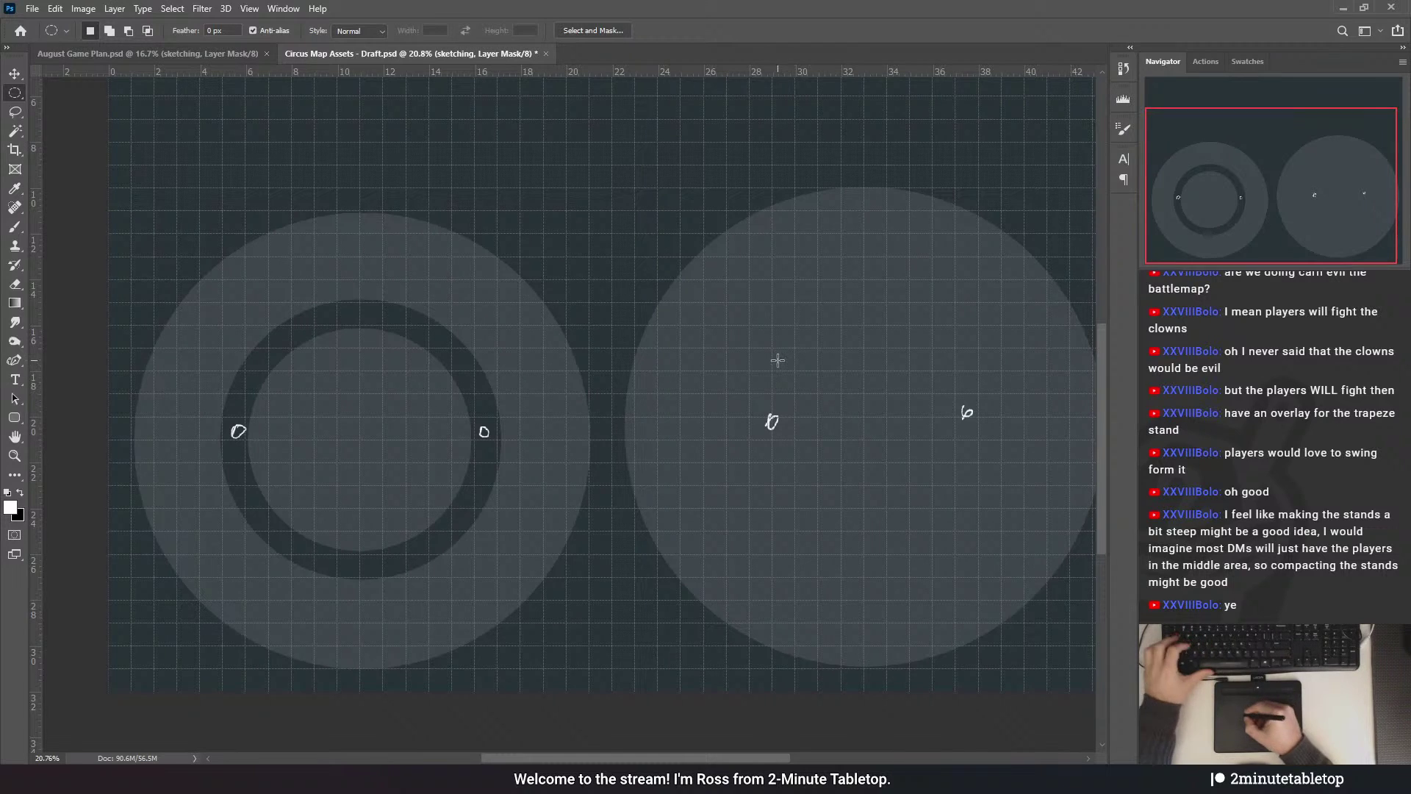
{"action": "left_click", "coordinate": [236, 432]}
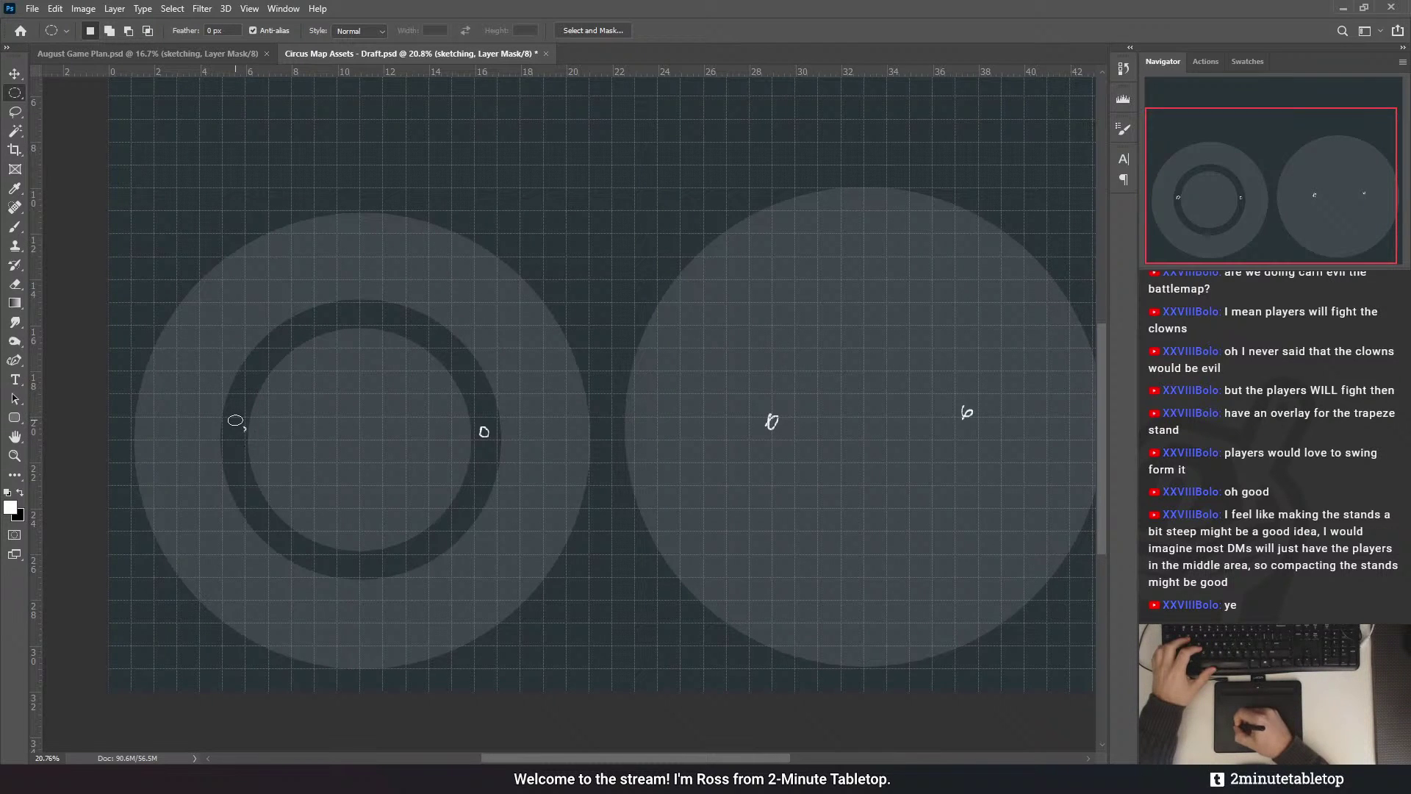
{"action": "left_click", "coordinate": [483, 432]}
{"action": "key", "text": "b"}
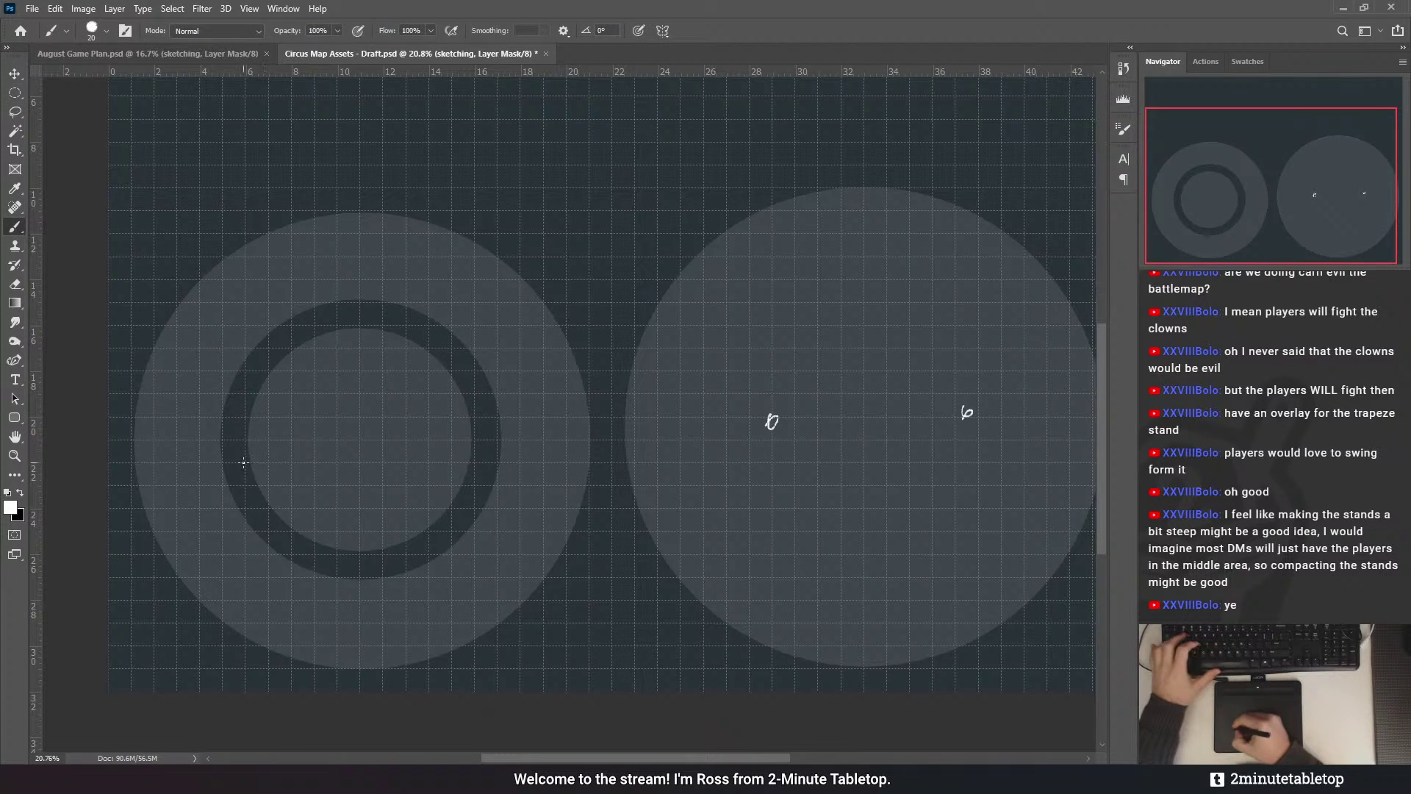
{"action": "mouse_move", "coordinate": [223, 455]}
{"action": "left_mouse_down"}
{"action": "mouse_move", "coordinate": [223, 419]}
{"action": "mouse_move", "coordinate": [242, 457]}
{"action": "left_mouse_up"}
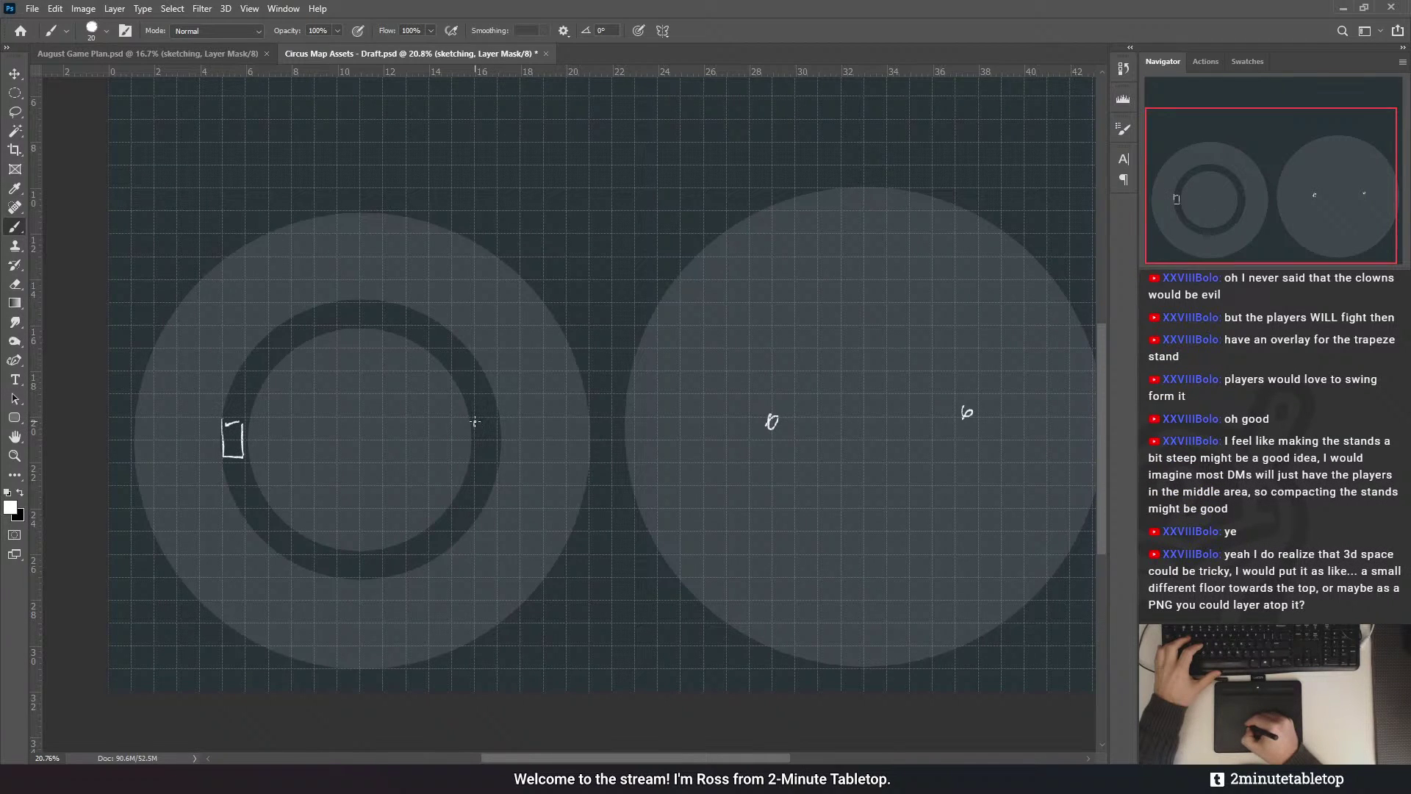
{"action": "left_click_drag", "start_coordinate": [494, 422], "coordinate": [475, 425]}
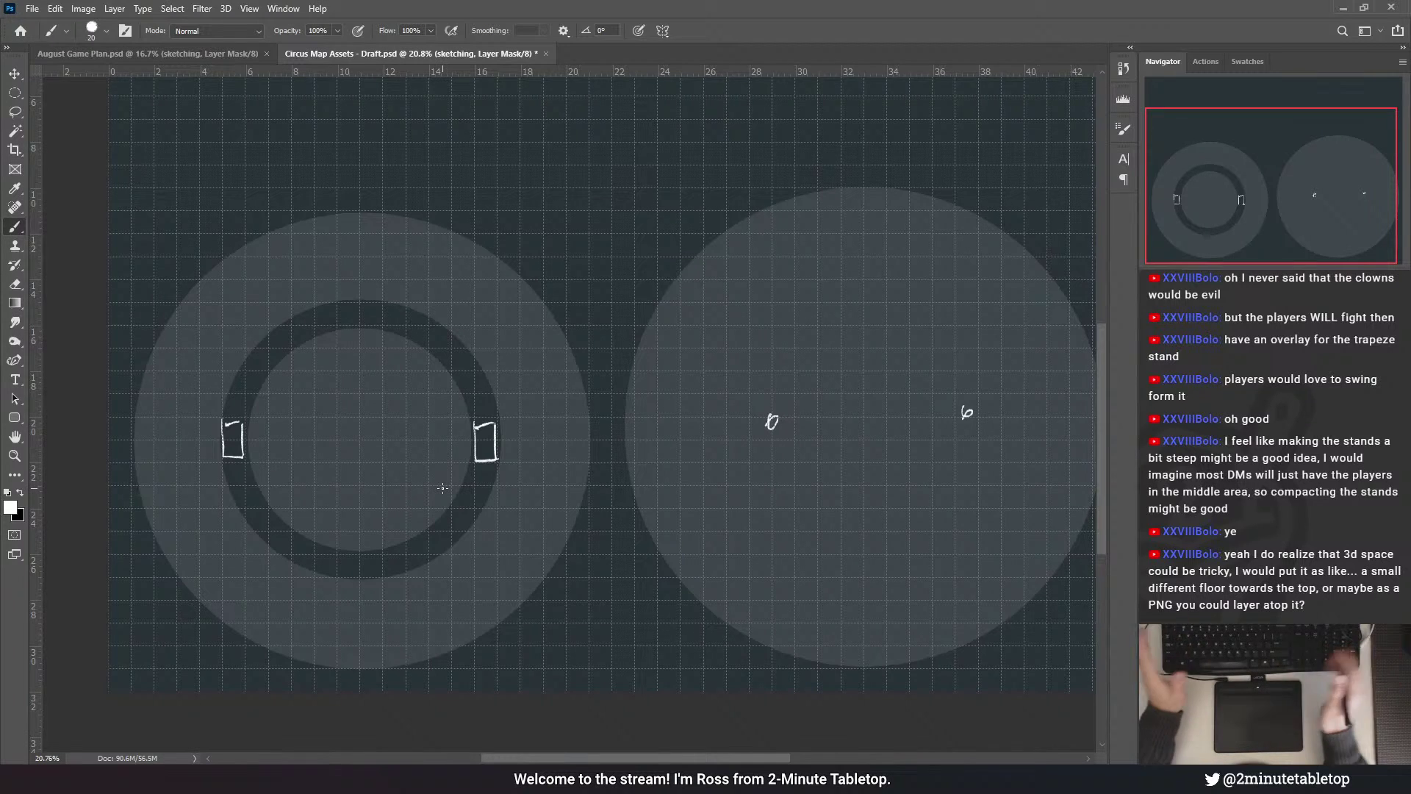
- Brush a short vertical mark on the outer side of each ring rectangle and reinforce the upper edge of the one on the left
{"action": "left_click_drag", "start_coordinate": [461, 274], "coordinate": [489, 272]}
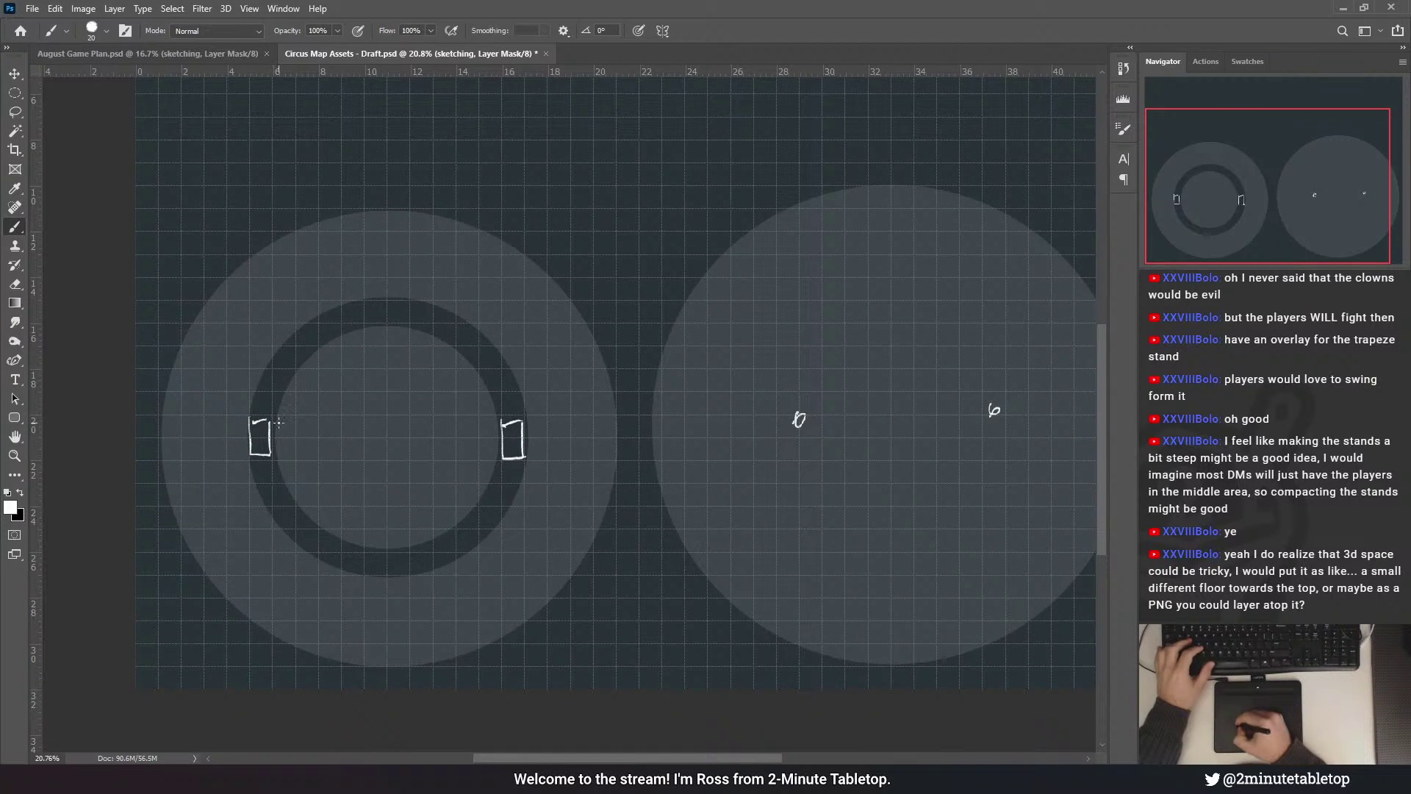
{"action": "left_click_drag", "start_coordinate": [243, 428], "coordinate": [243, 444]}
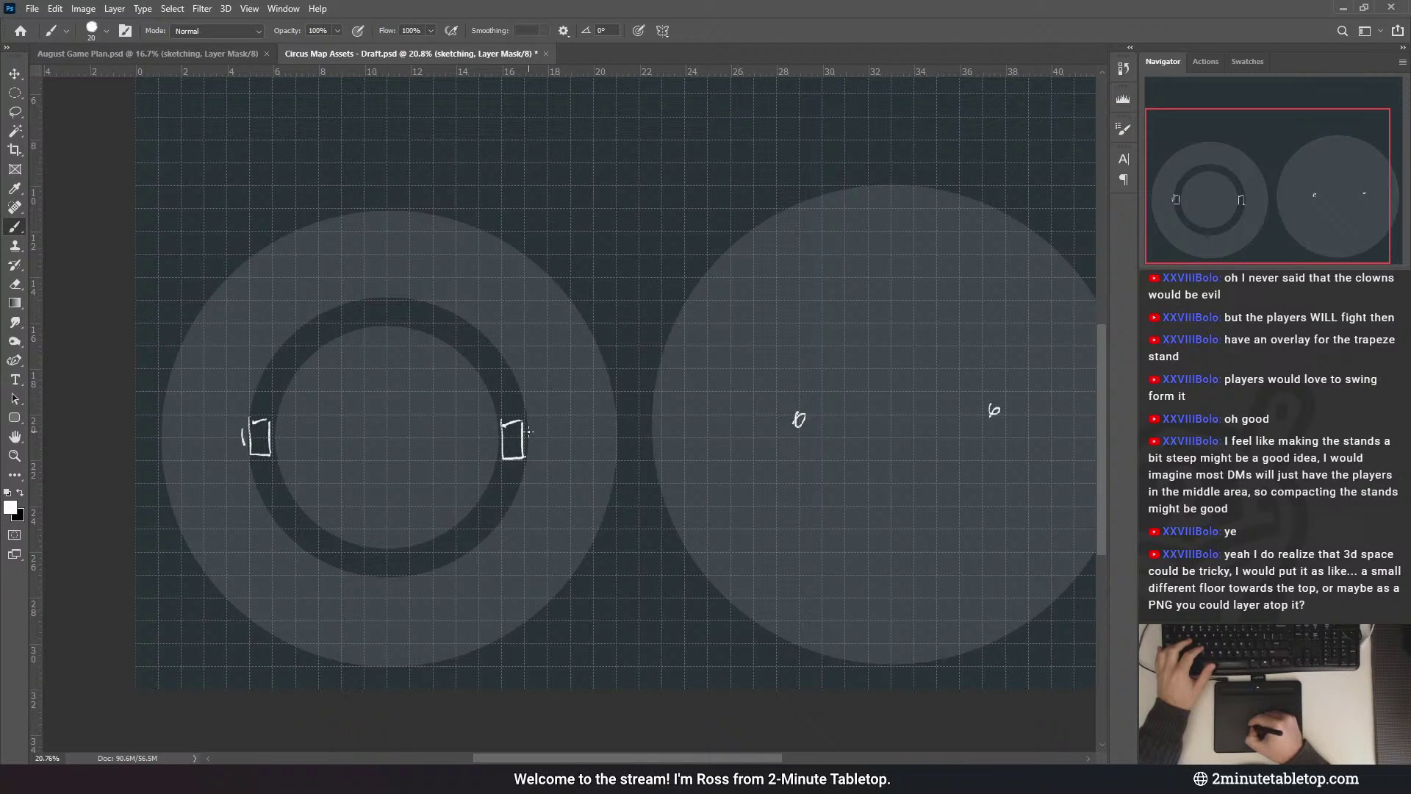
{"action": "left_click_drag", "start_coordinate": [527, 433], "coordinate": [528, 449]}
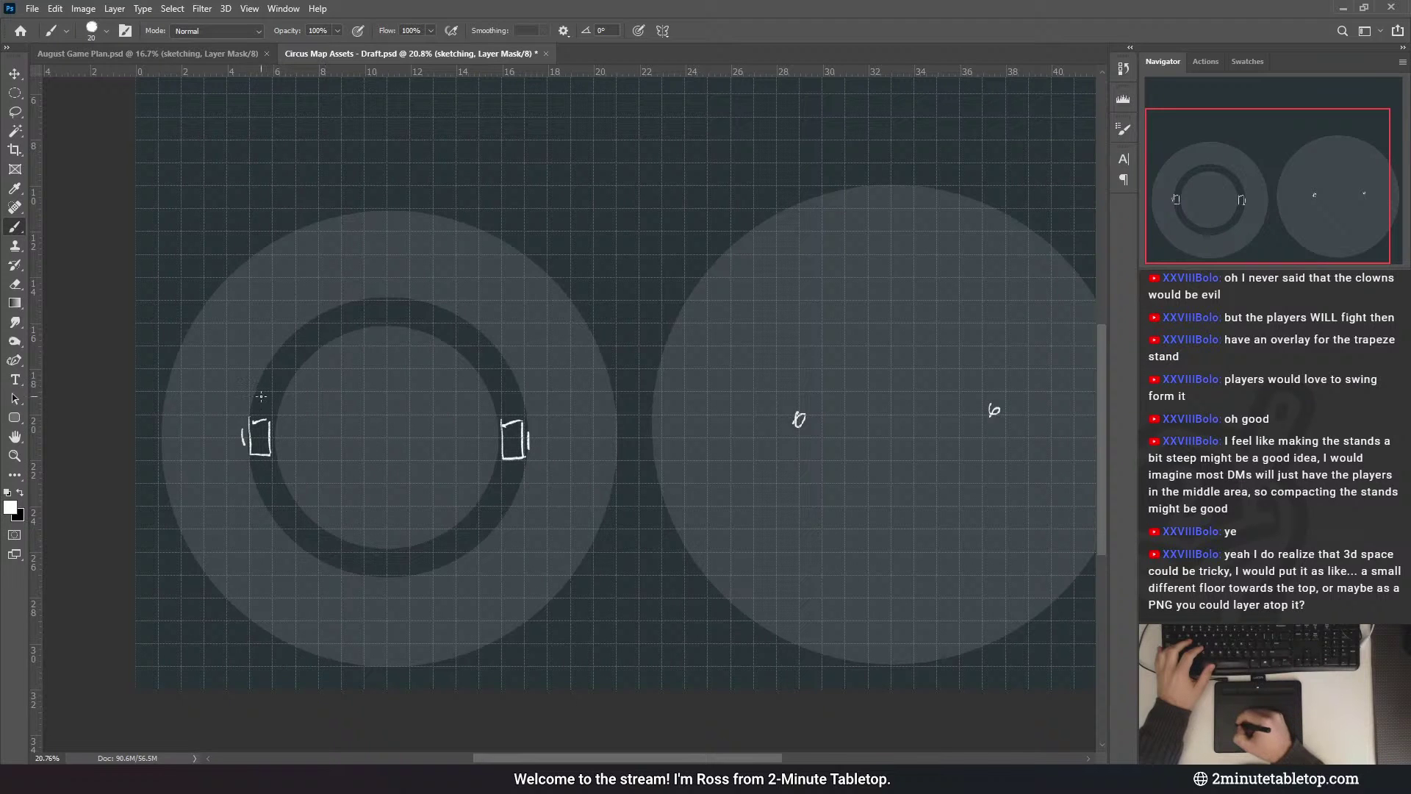
{"action": "left_click_drag", "start_coordinate": [251, 420], "coordinate": [270, 420]}
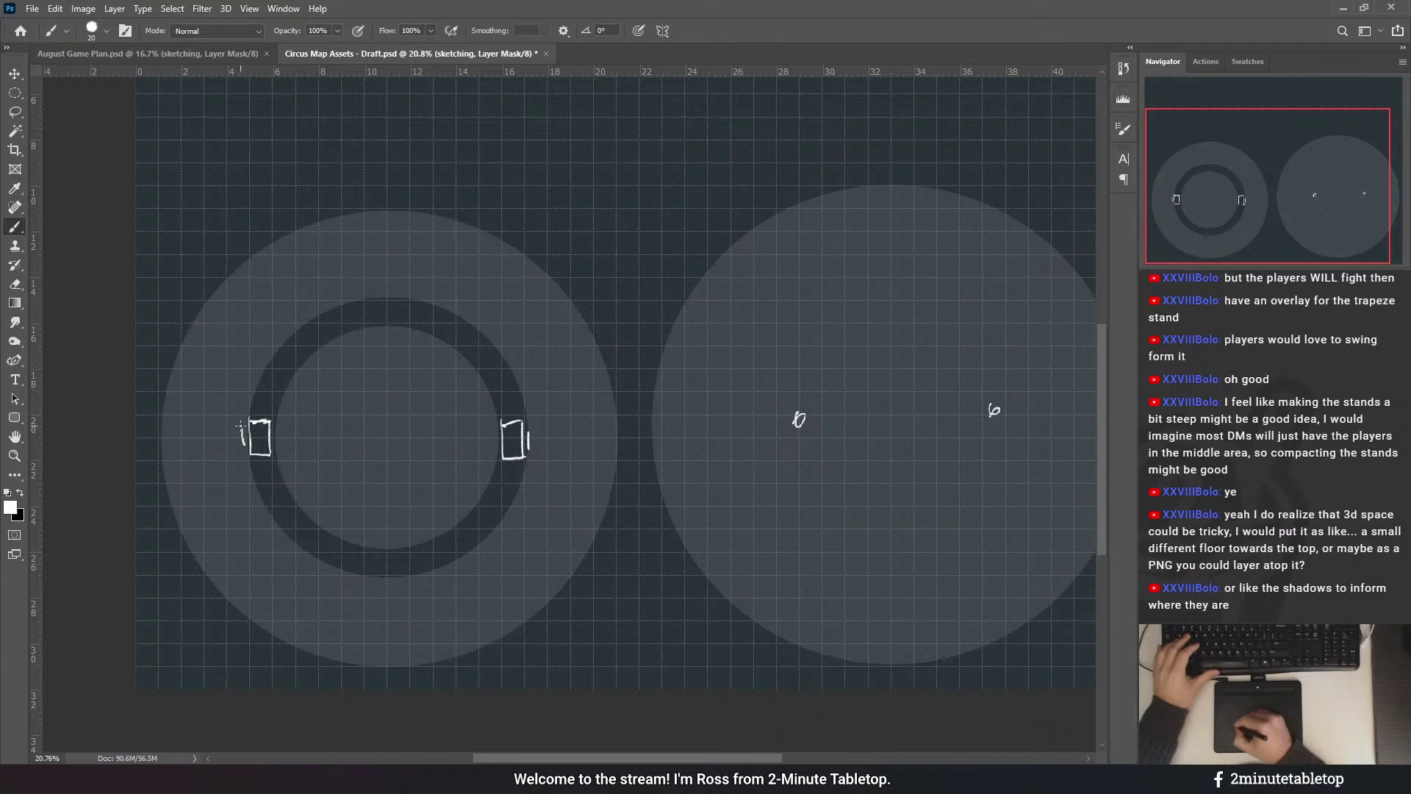
- Sketch an aisle of two vertical lines, about 2 grid squares apart, across the stands at the top of the ringed disc, undoing the stray strokes
{"action": "left_click_drag", "start_coordinate": [399, 253], "coordinate": [305, 574]}
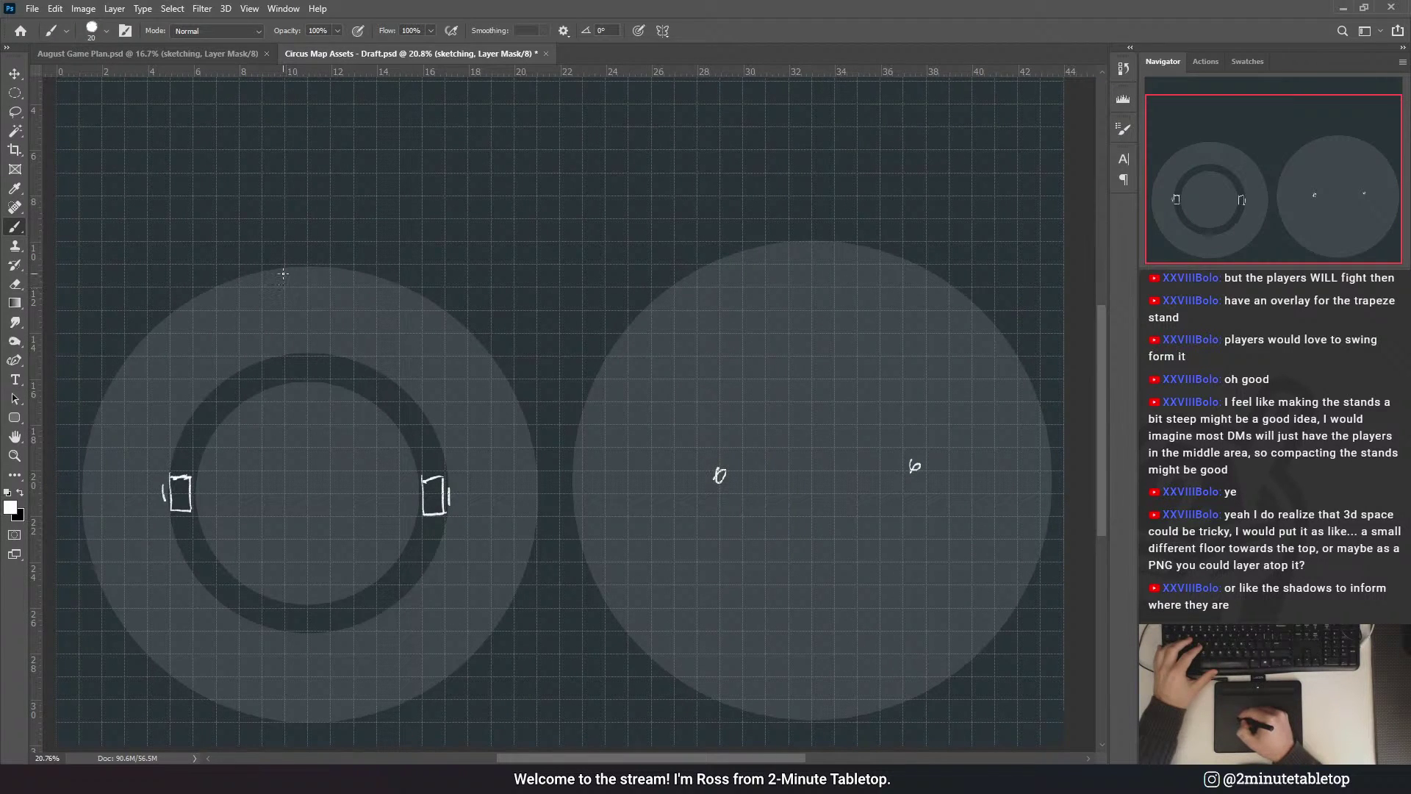
{"action": "mouse_move", "coordinate": [283, 271]}
{"action": "left_mouse_down"}
{"action": "mouse_move", "coordinate": [287, 340]}
{"action": "mouse_move", "coordinate": [285, 310]}
{"action": "mouse_move", "coordinate": [288, 360]}
{"action": "left_mouse_up"}
{"action": "mouse_move", "coordinate": [327, 266]}
{"action": "left_mouse_down"}
{"action": "mouse_move", "coordinate": [329, 350]}
{"action": "mouse_move", "coordinate": [285, 326]}
{"action": "mouse_move", "coordinate": [287, 360]}
{"action": "left_mouse_up"}
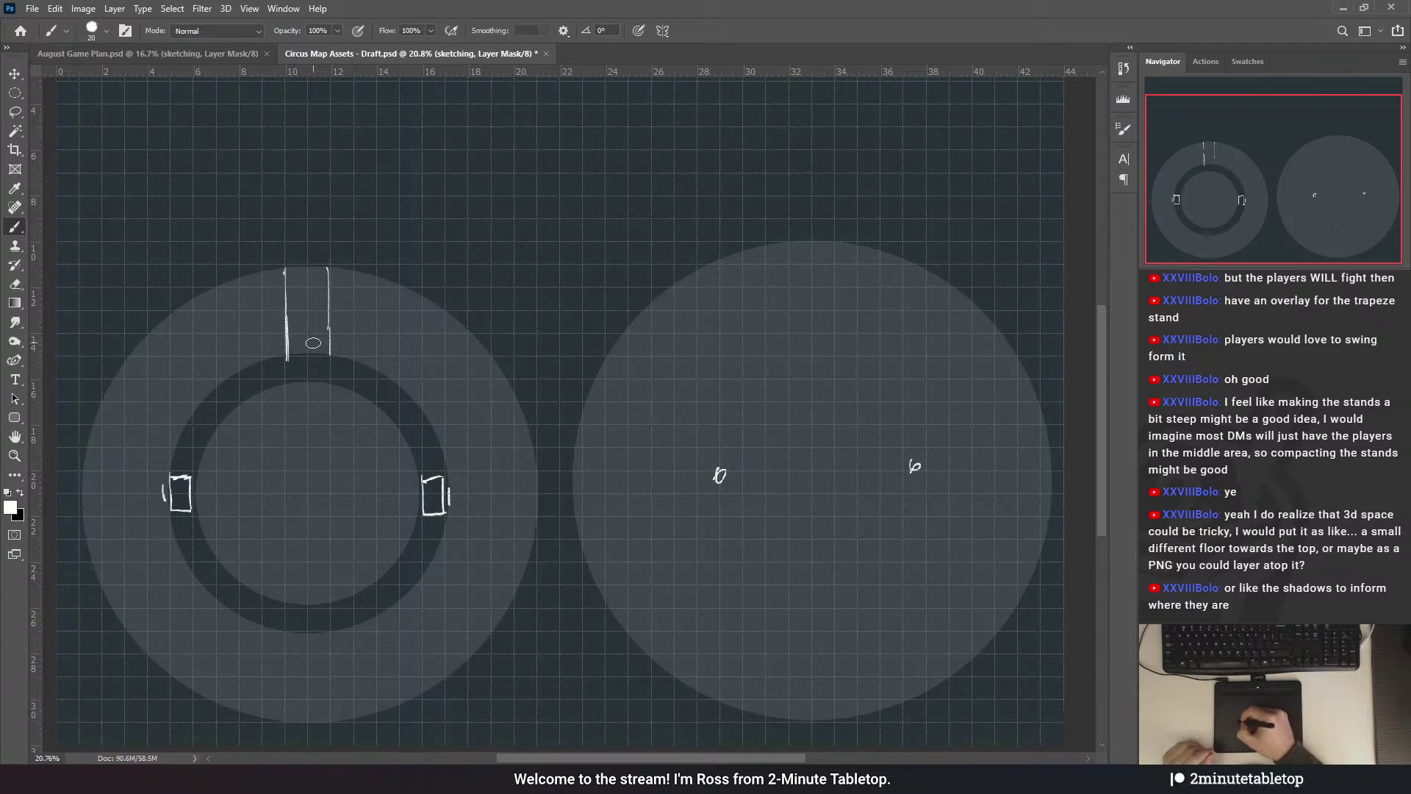
{"action": "key", "text": "ctrl+z"}
{"action": "key", "text": "ctrl+z"}
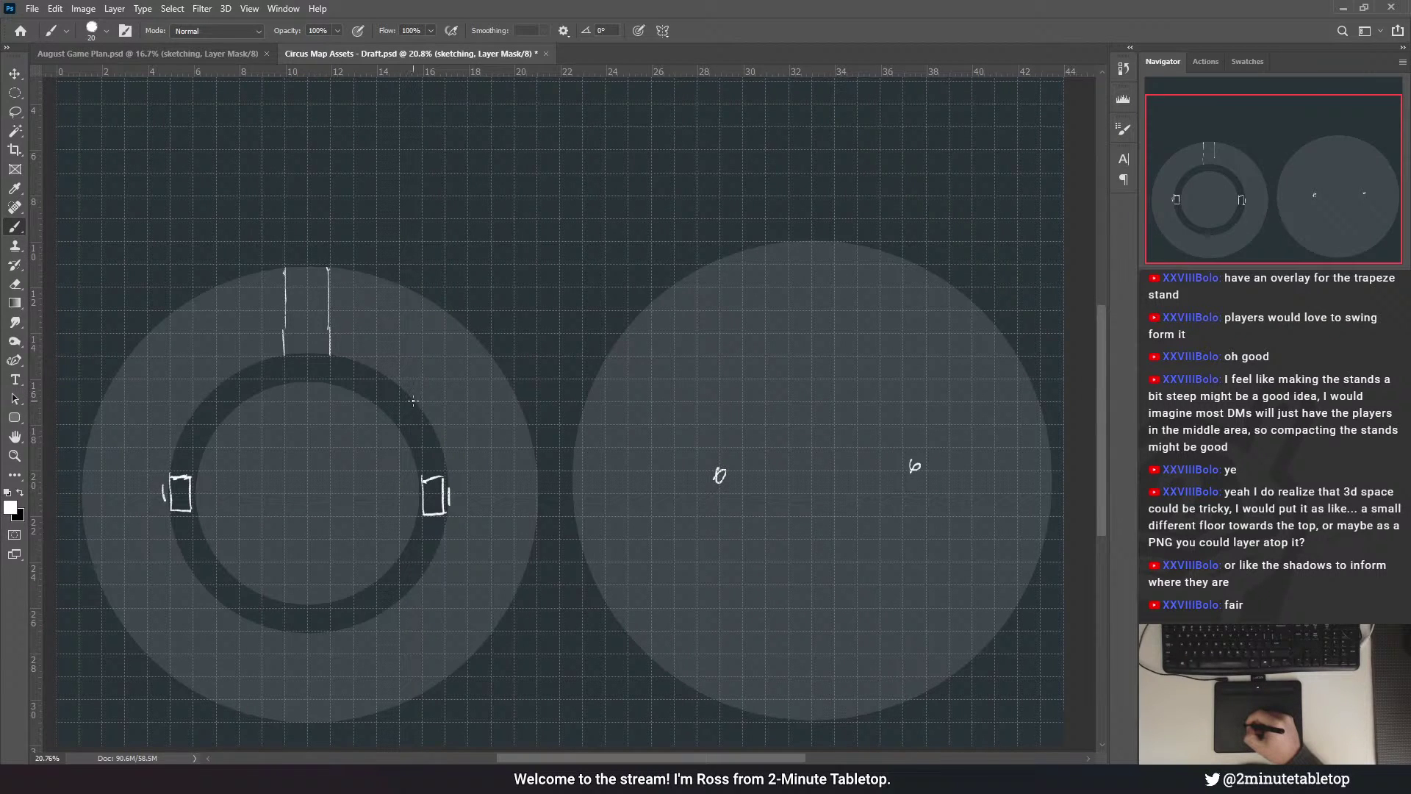
- Draw two straight lines across the lower stands, flaring from about 4 grid squares apart at the ring to 8 at the outer edge
{"action": "left_click_drag", "start_coordinate": [436, 405], "coordinate": [546, 294]}
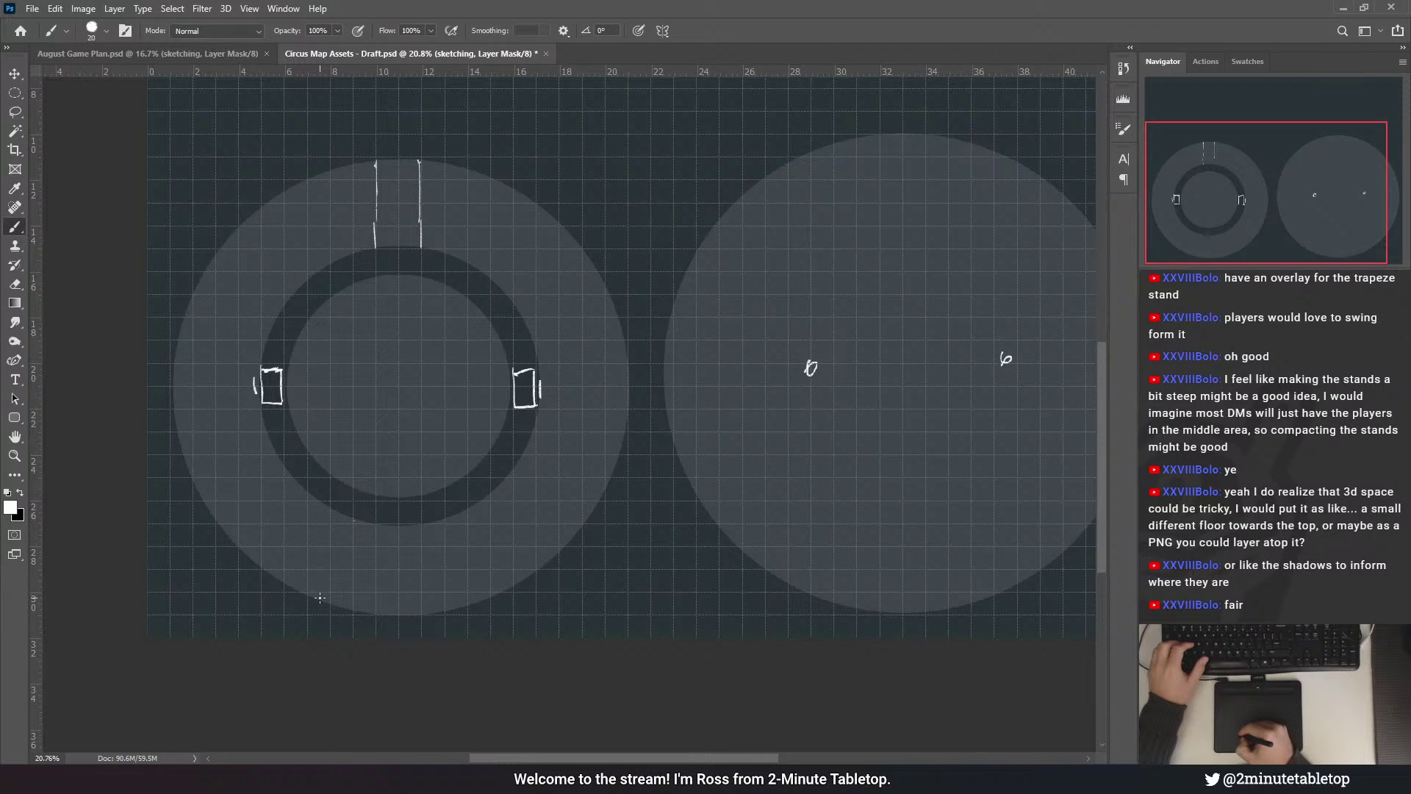
{"action": "left_click_drag", "start_coordinate": [308, 594], "coordinate": [353, 520]}
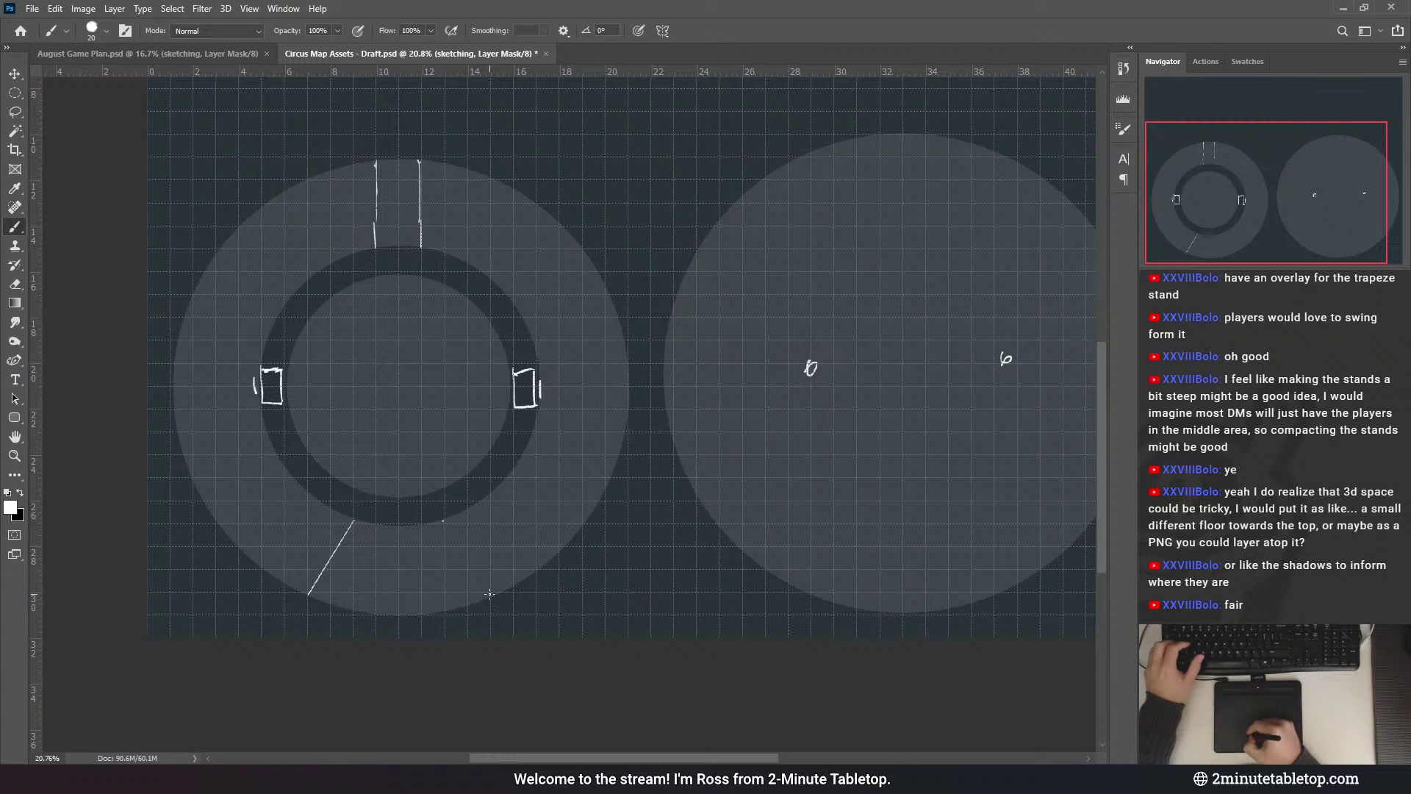
{"action": "left_click", "coordinate": [490, 594], "text": "shift"}
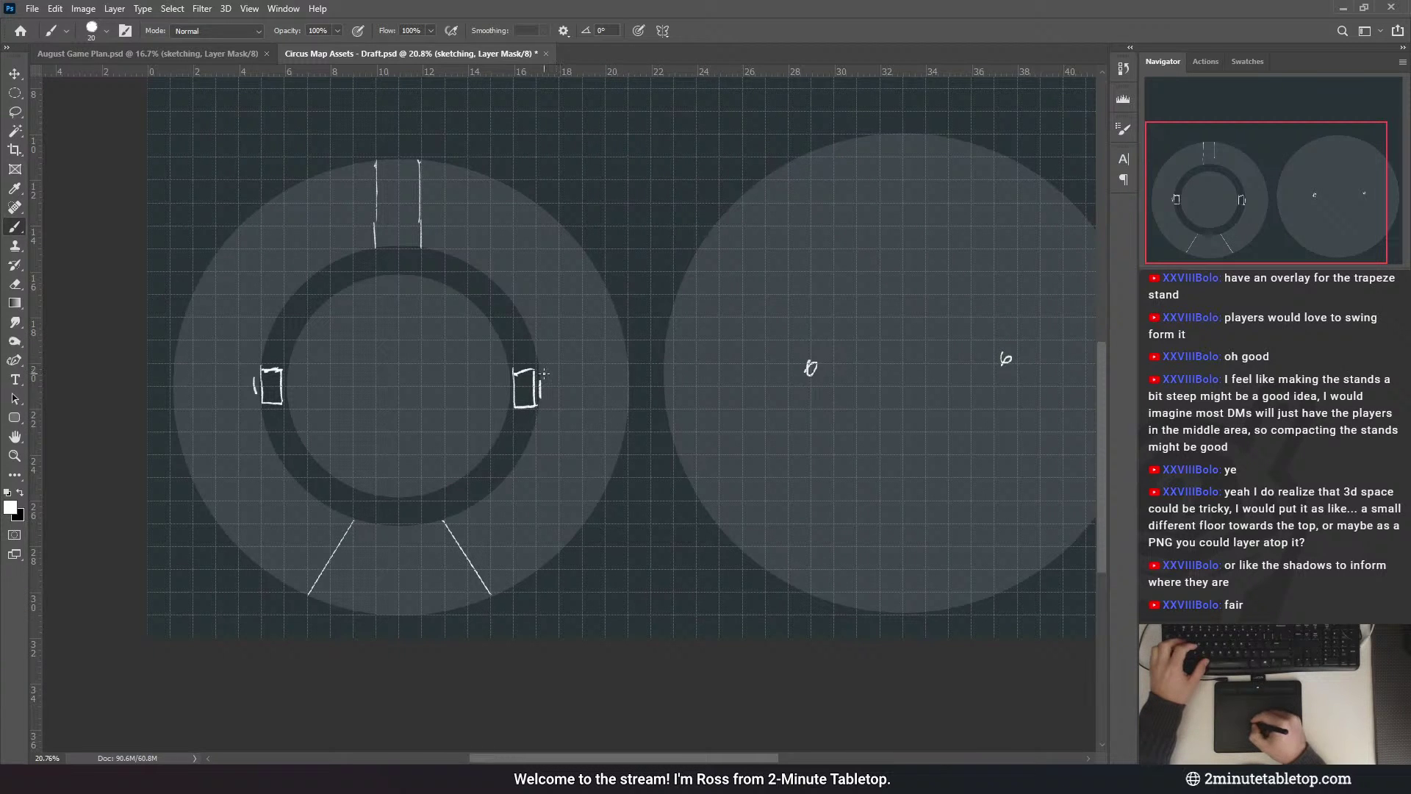
{"action": "left_click_drag", "start_coordinate": [480, 316], "coordinate": [538, 360]}
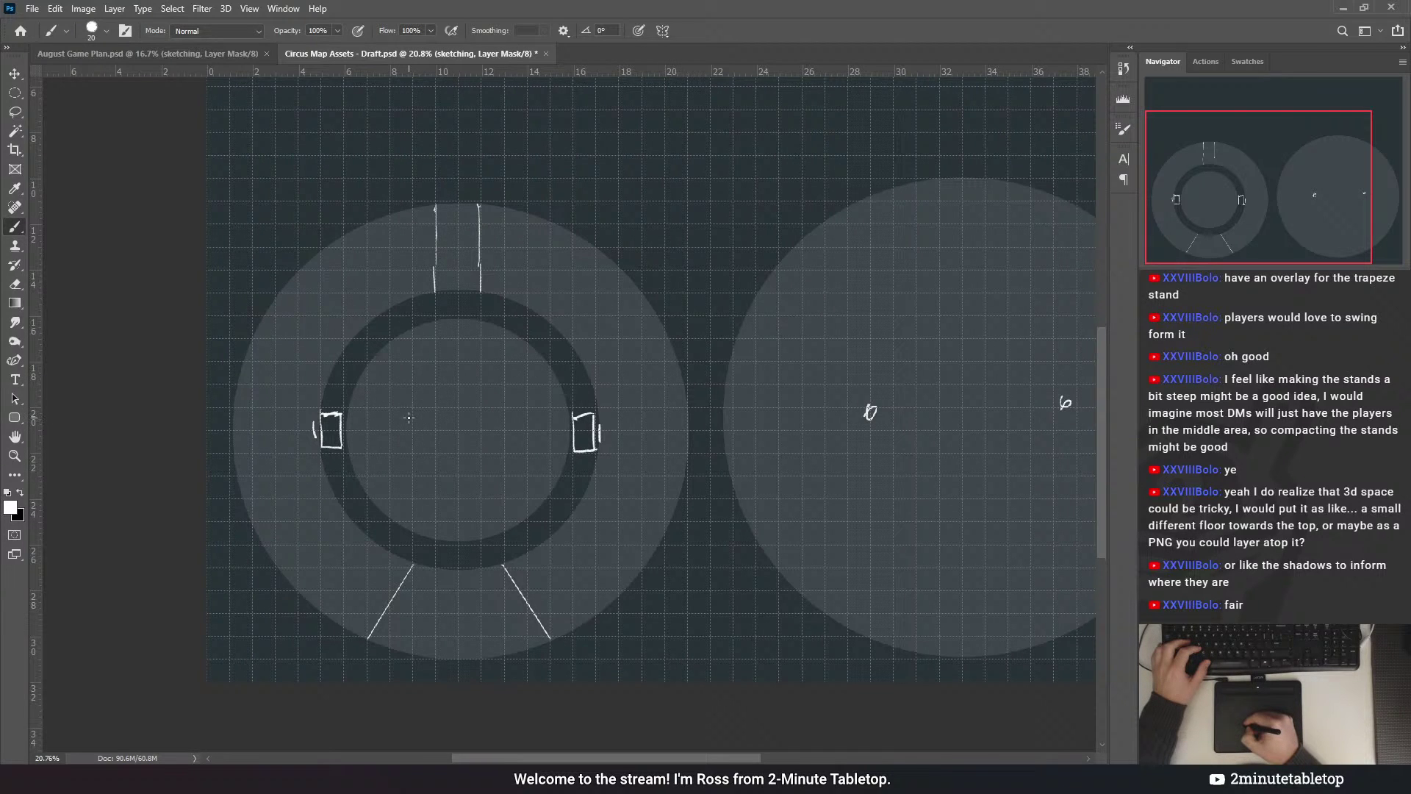
{"action": "left_click_drag", "start_coordinate": [411, 410], "coordinate": [413, 451]}
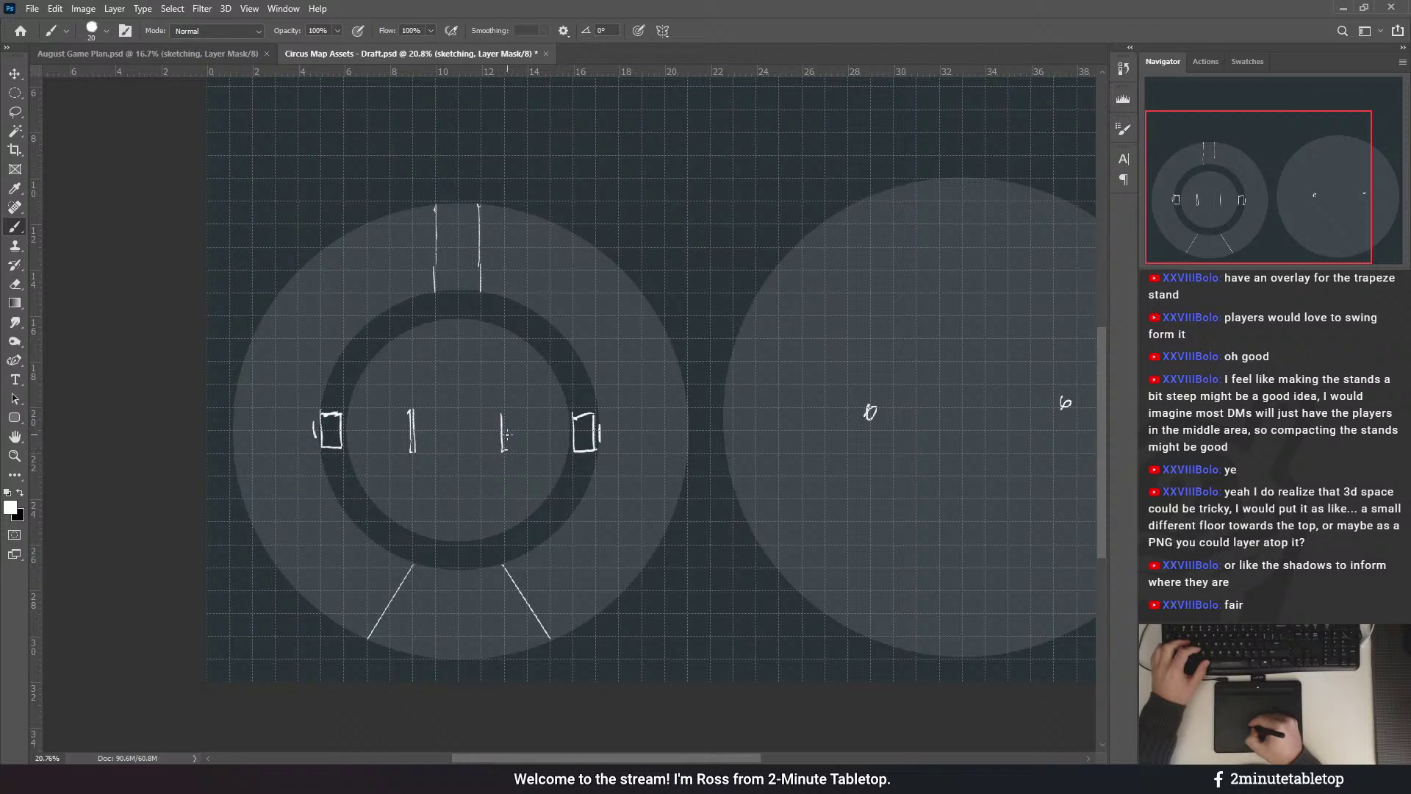
{"action": "left_click_drag", "start_coordinate": [507, 434], "coordinate": [504, 410]}
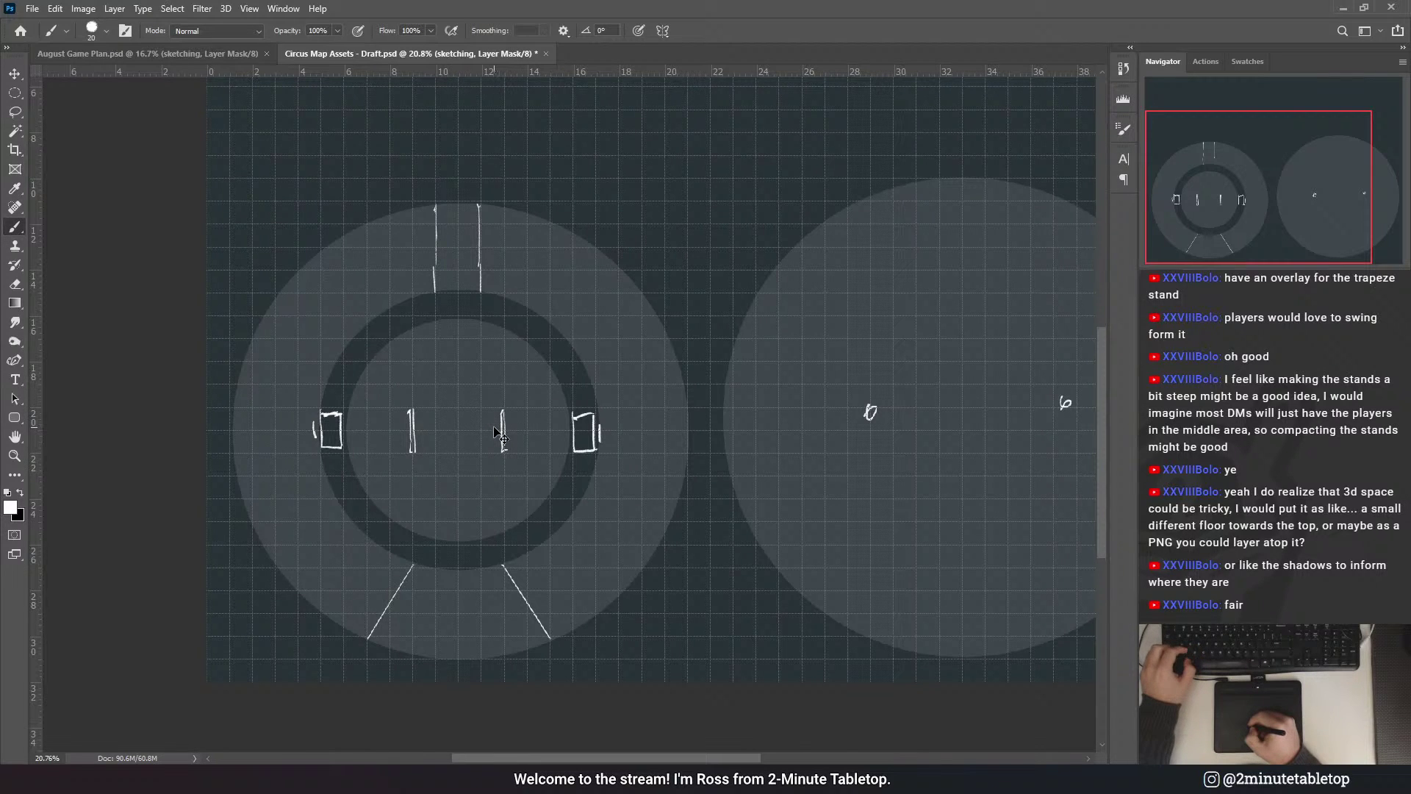
{"action": "key", "text": "ctrl+z"}
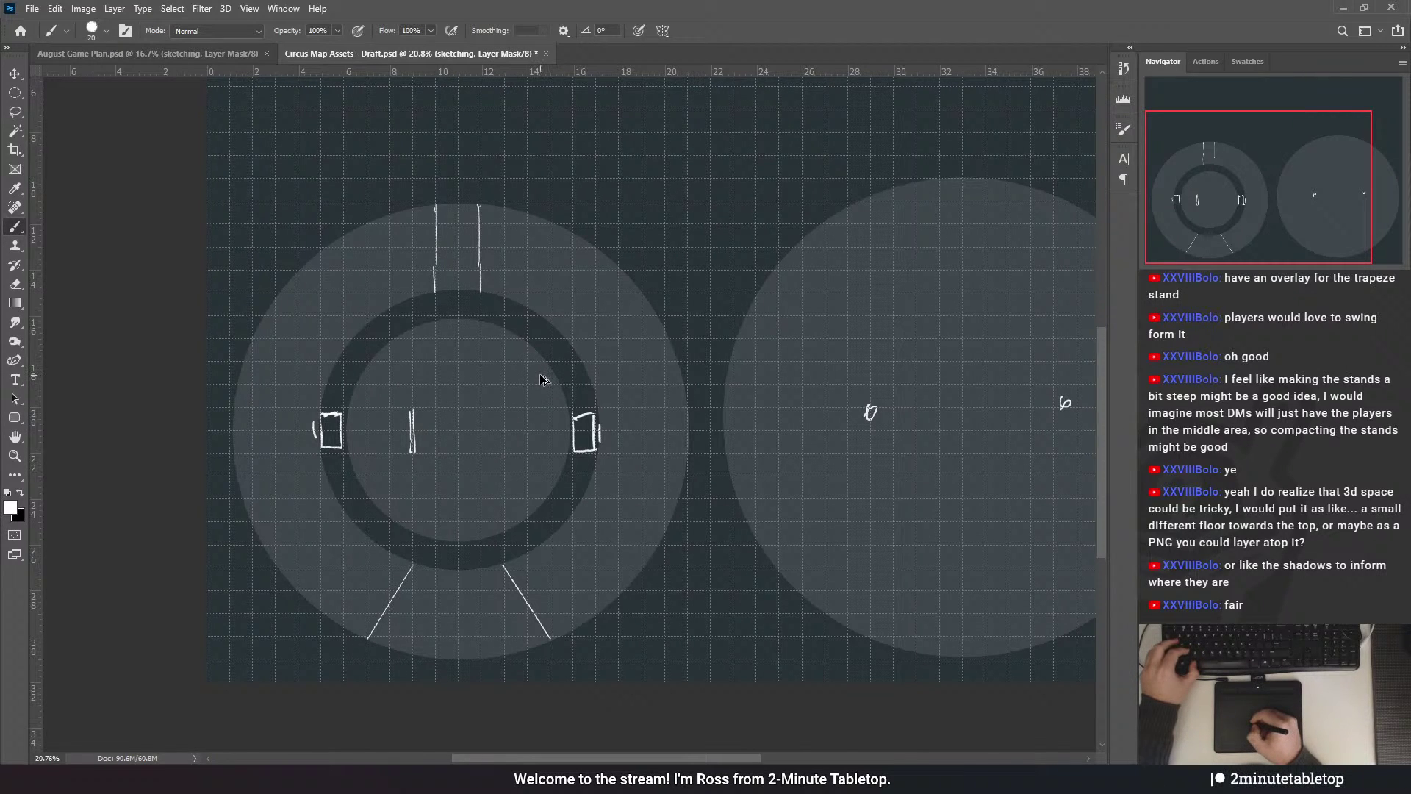
{"action": "key", "text": "ctrl+z"}
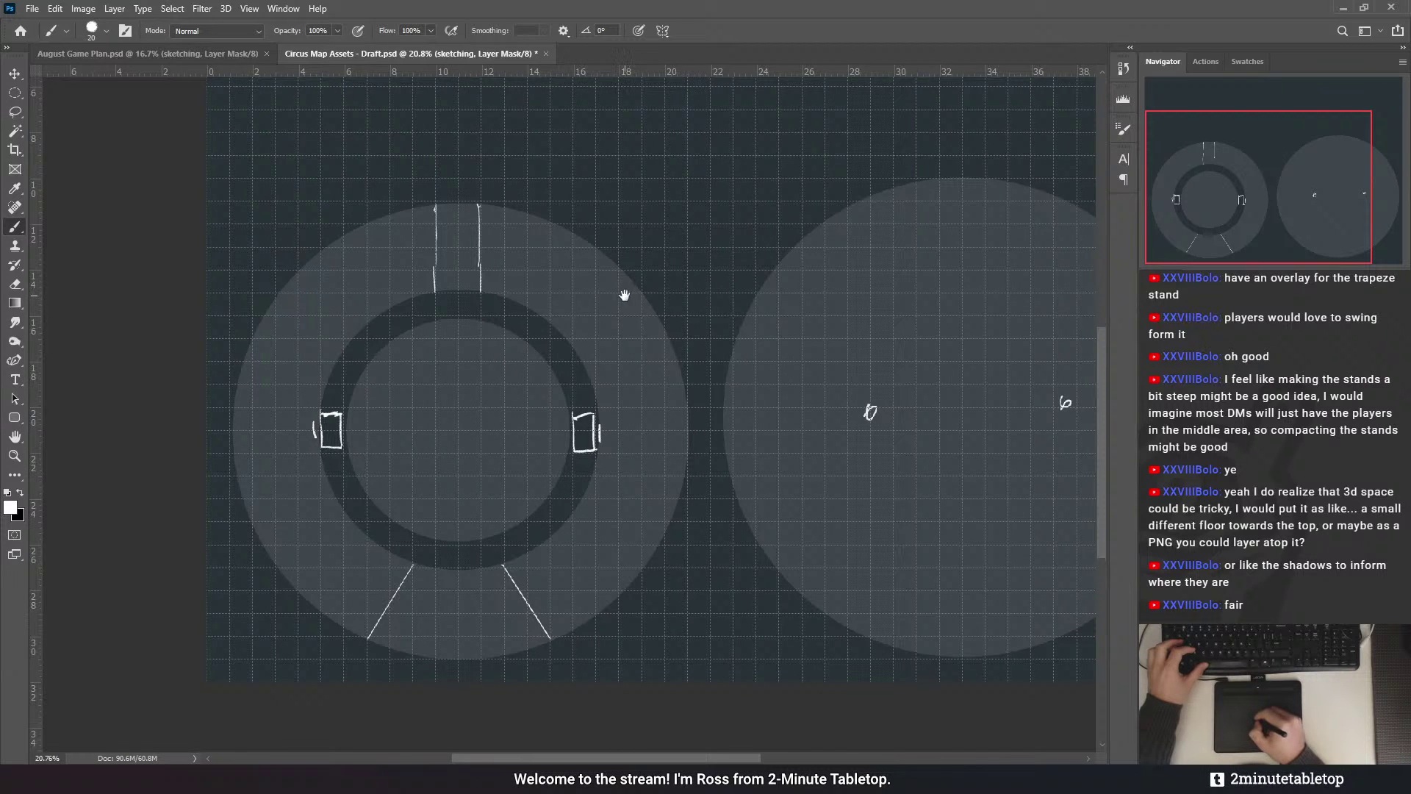
- Erase the two small pole circles from the plain roof disc
{"action": "left_click_drag", "start_coordinate": [624, 296], "coordinate": [599, 314]}
{"action": "left_click_drag", "start_coordinate": [695, 397], "coordinate": [639, 388]}
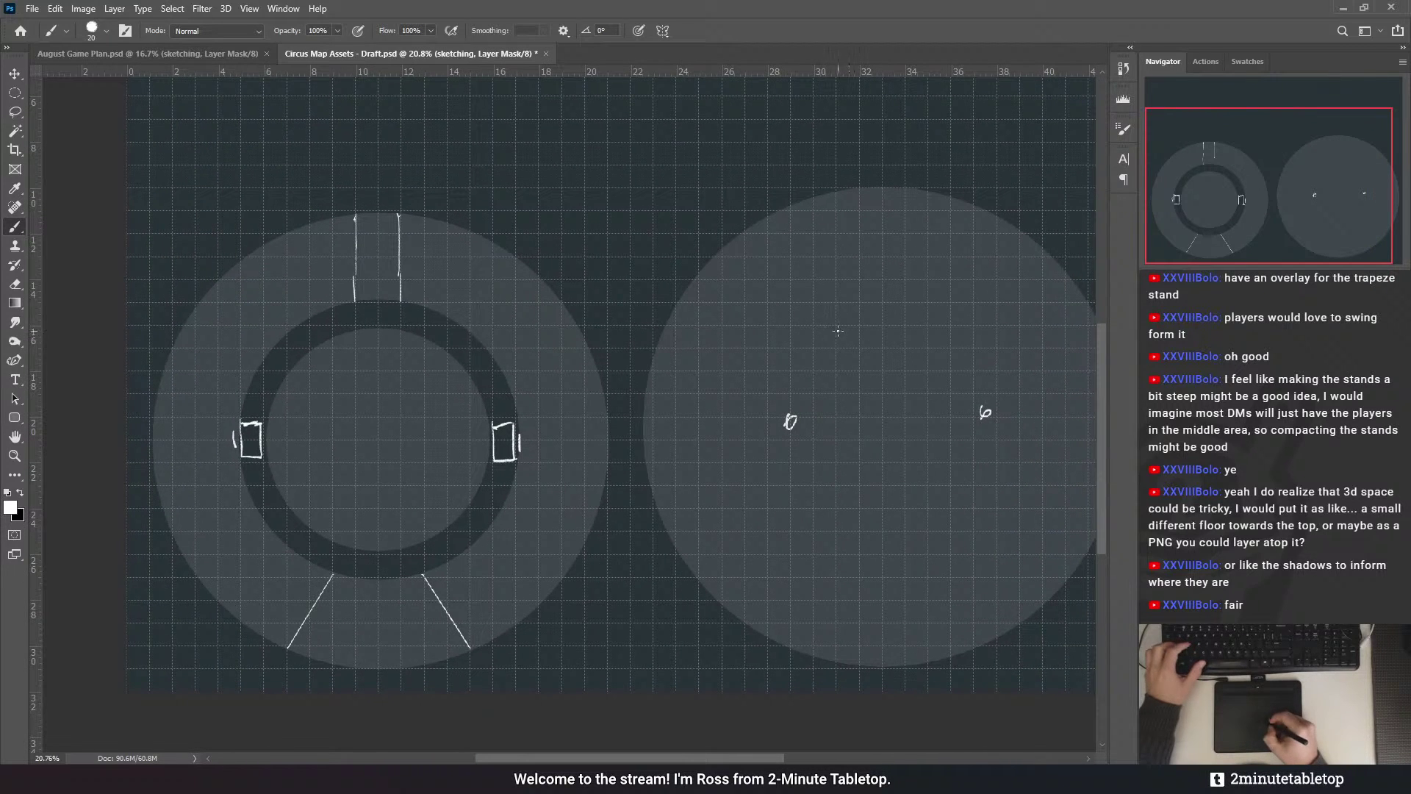
{"action": "left_click_drag", "start_coordinate": [796, 416], "coordinate": [790, 425]}
{"action": "left_click_drag", "start_coordinate": [984, 408], "coordinate": [995, 411]}
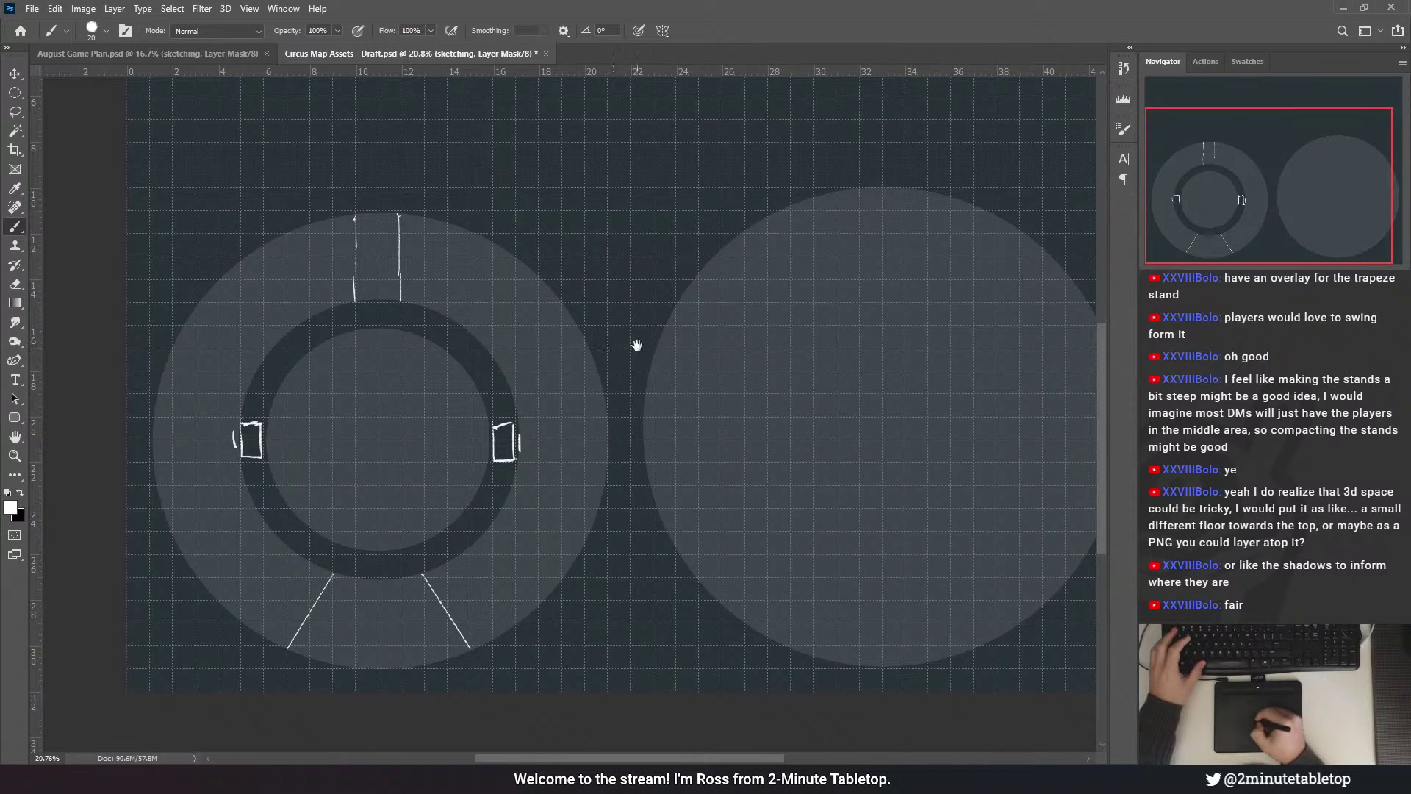
- Remove the short marks outside the two ring rectangles and brush matching vertical marks on their inner sides
{"action": "left_click_drag", "start_coordinate": [636, 341], "coordinate": [570, 293]}
{"action": "mouse_move", "coordinate": [642, 362]}
{"action": "left_mouse_down"}
{"action": "mouse_move", "coordinate": [523, 324]}
{"action": "mouse_move", "coordinate": [513, 341]}
{"action": "left_mouse_up"}
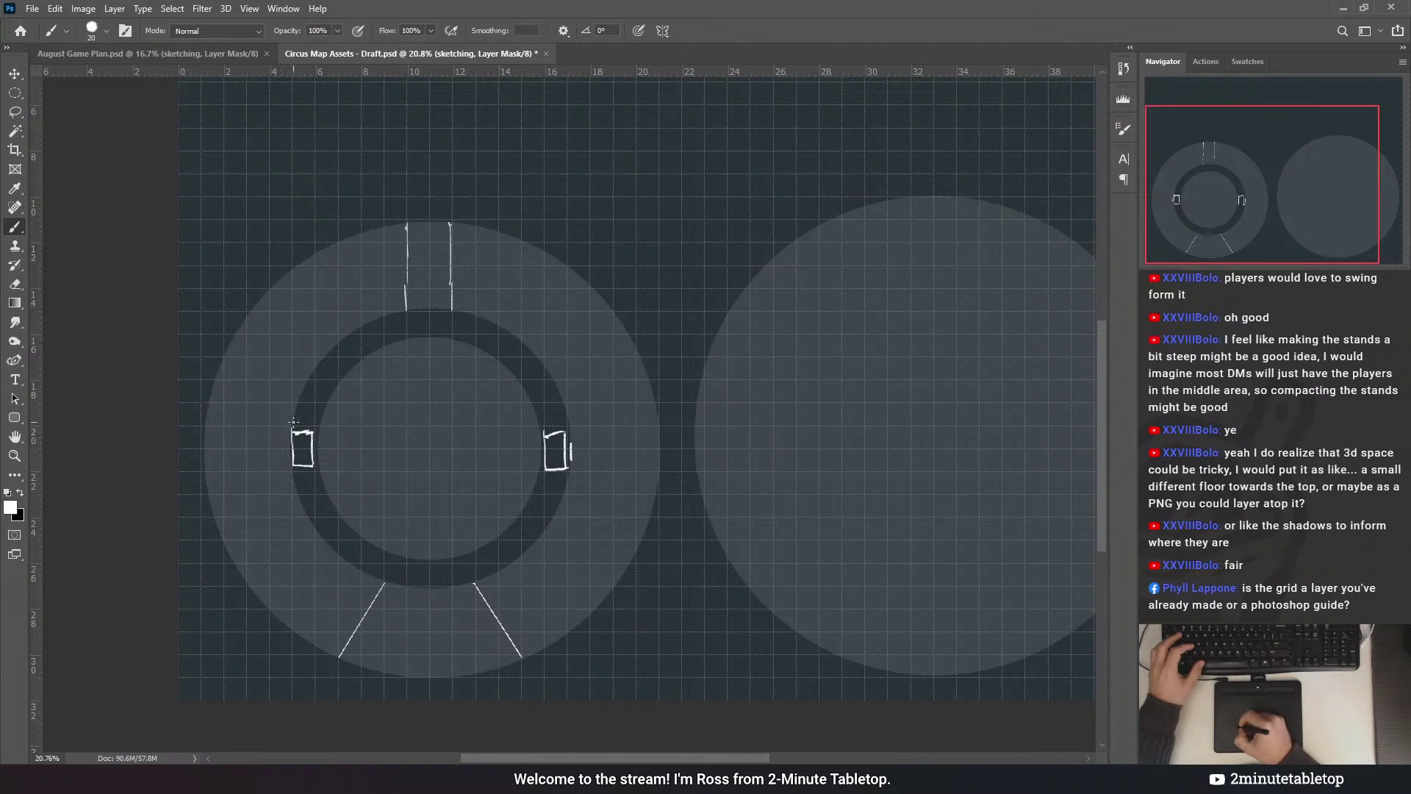
{"action": "key", "text": "ctrl+z"}
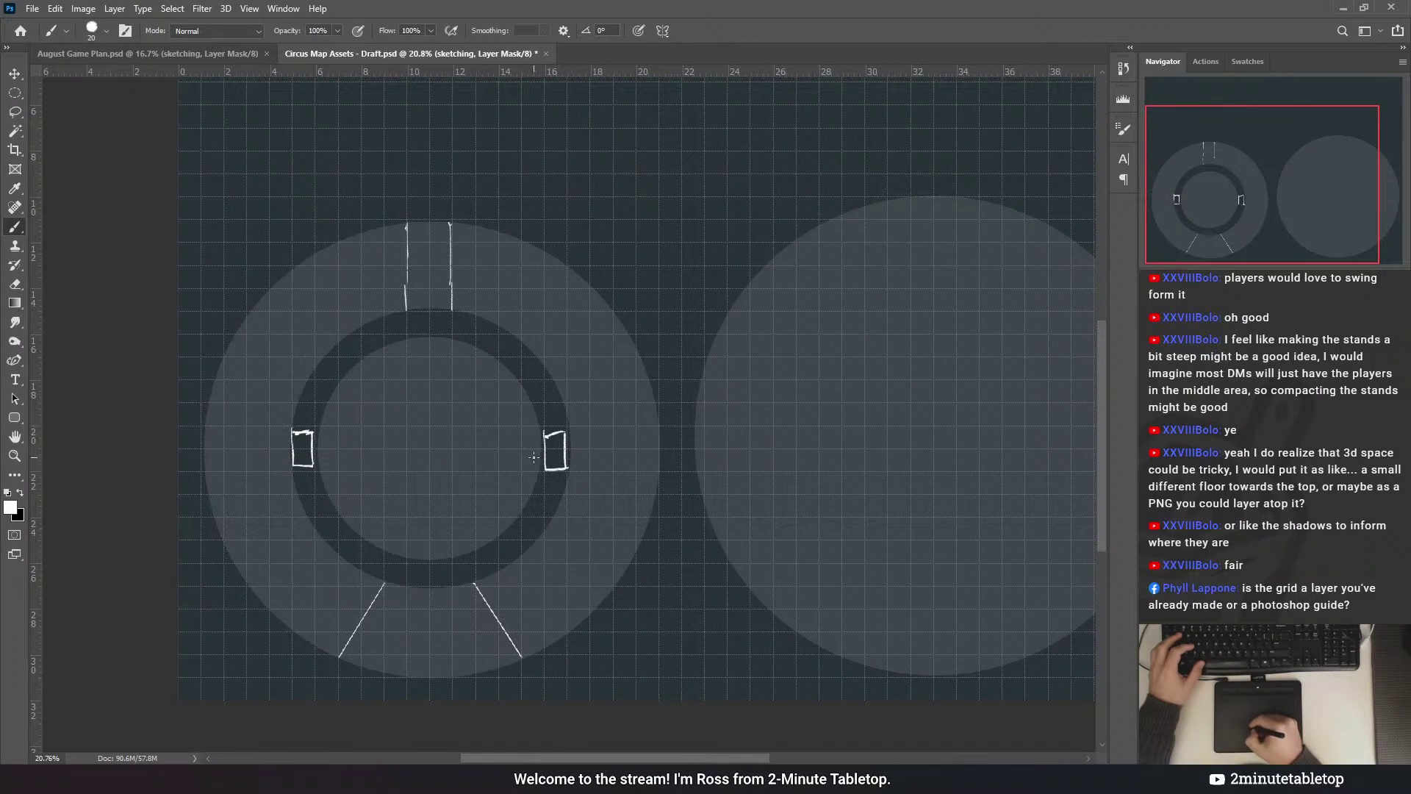
{"action": "left_click_drag", "start_coordinate": [538, 444], "coordinate": [538, 460]}
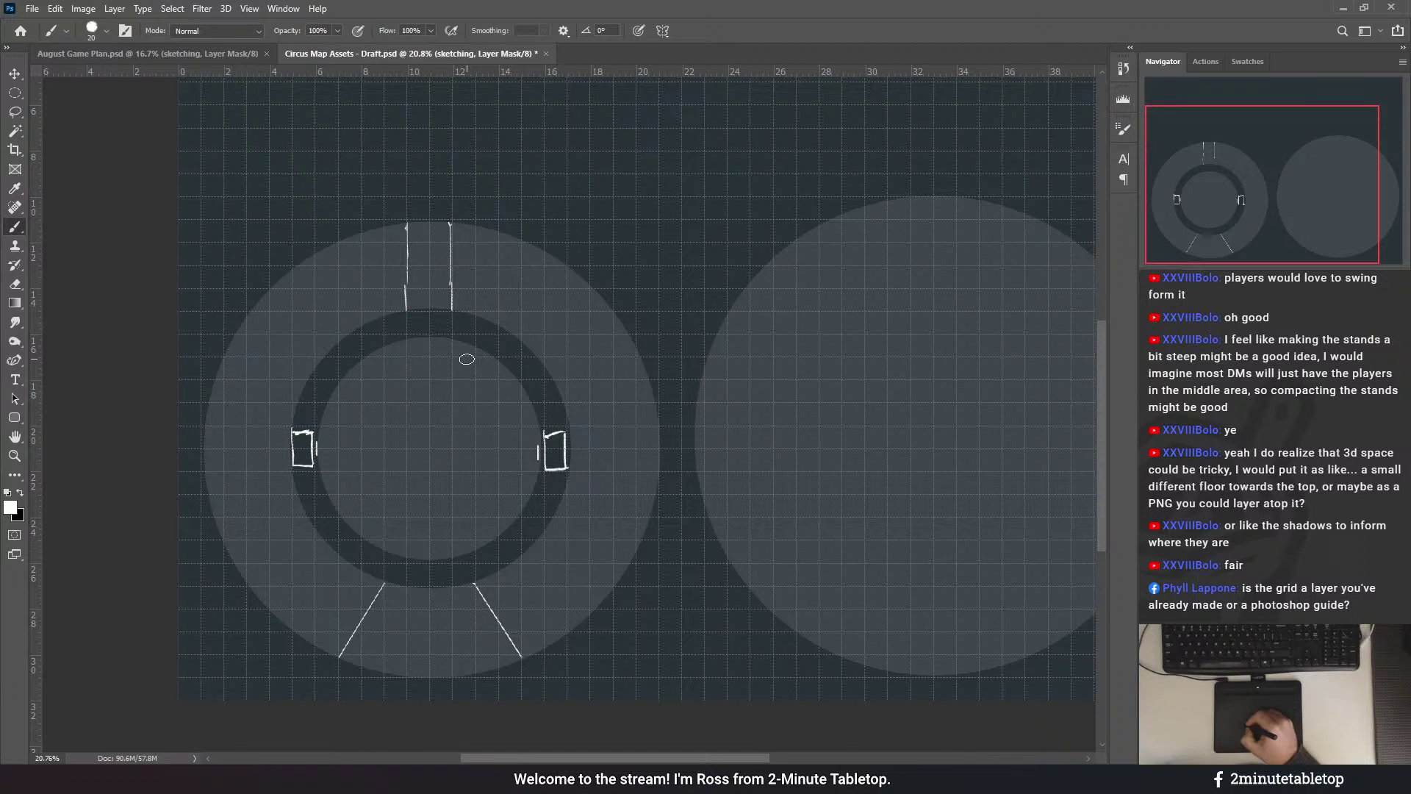
{"action": "left_click_drag", "start_coordinate": [533, 403], "coordinate": [485, 409]}
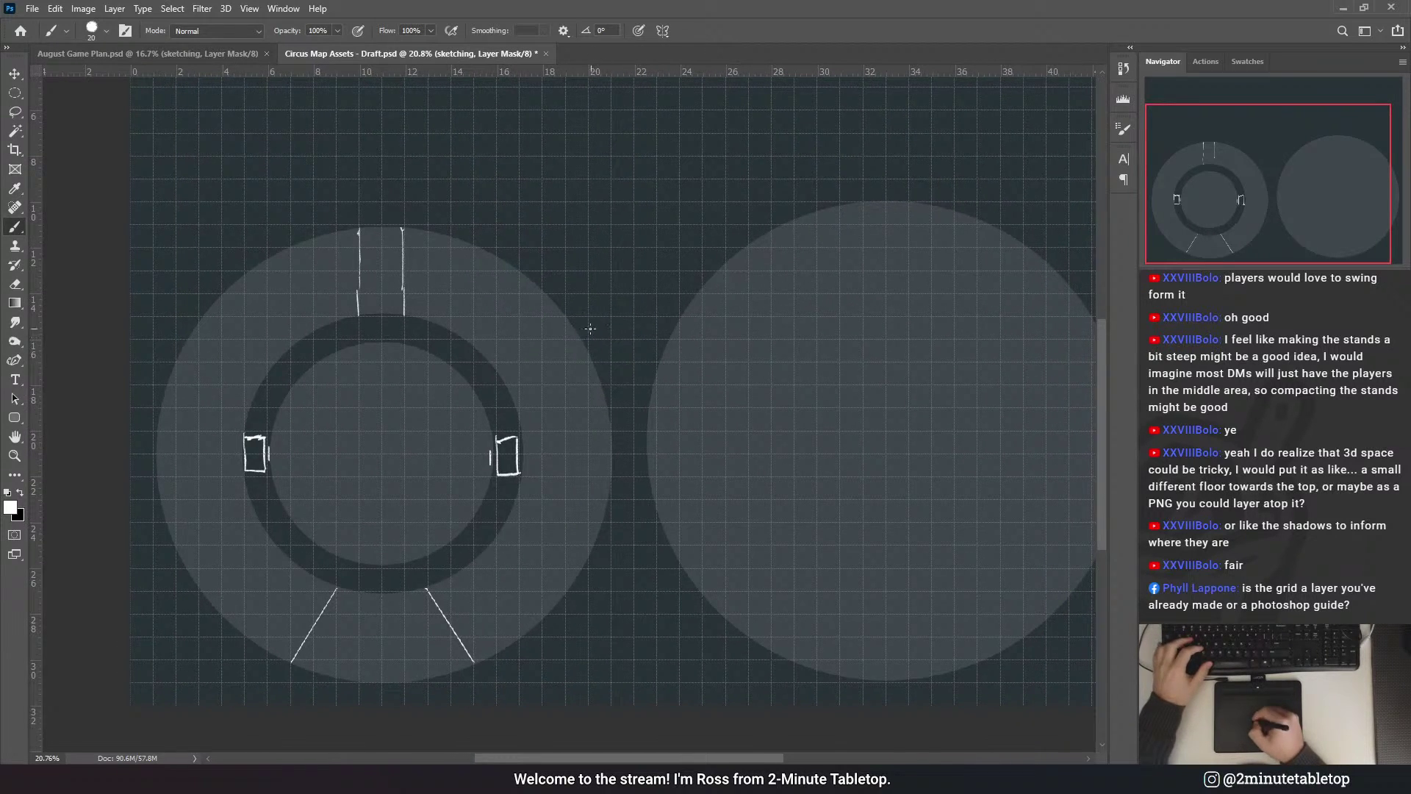
{"action": "key", "text": "ctrl+apostrophe"}
{"action": "left_click_drag", "start_coordinate": [453, 388], "coordinate": [441, 403]}
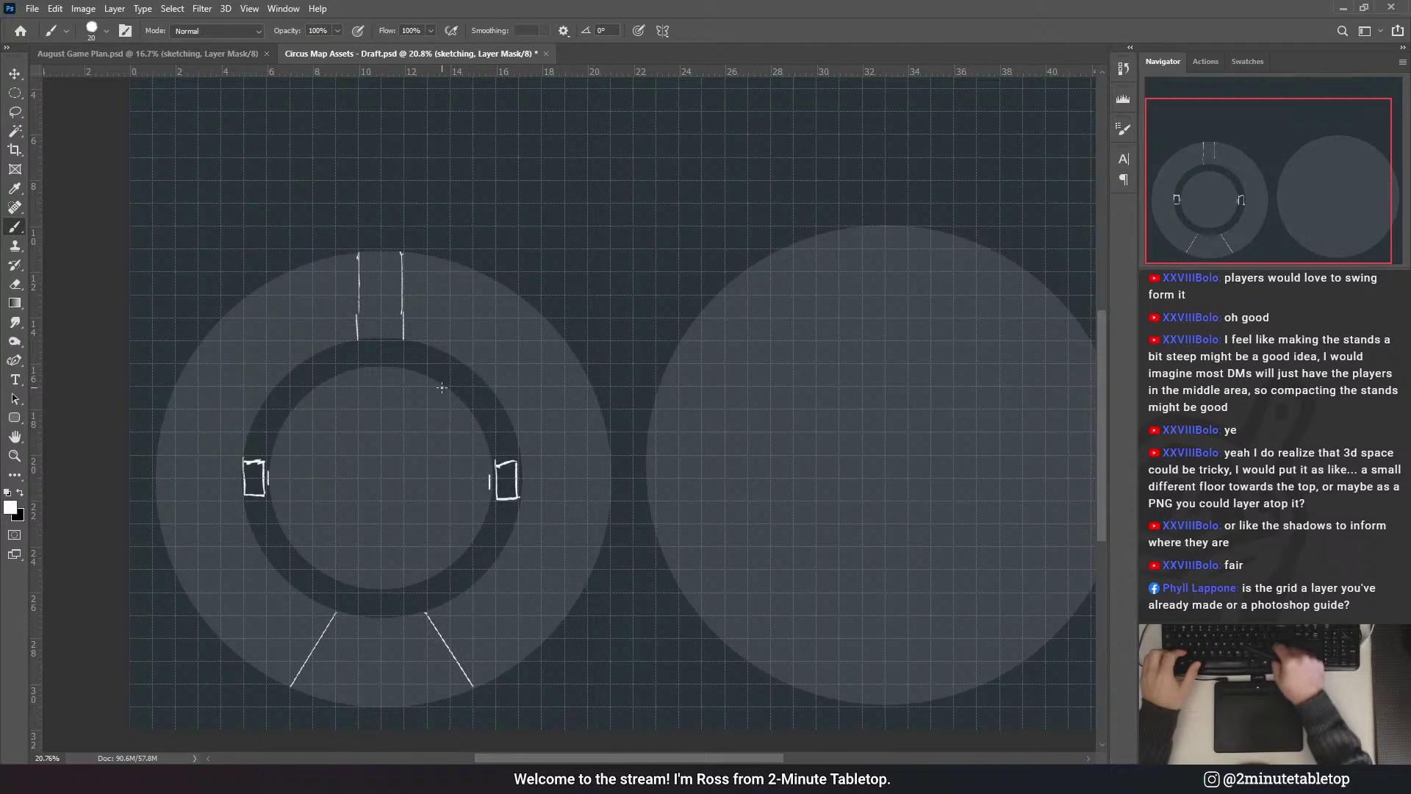
{"action": "key", "text": "ctrl+apostrophe"}
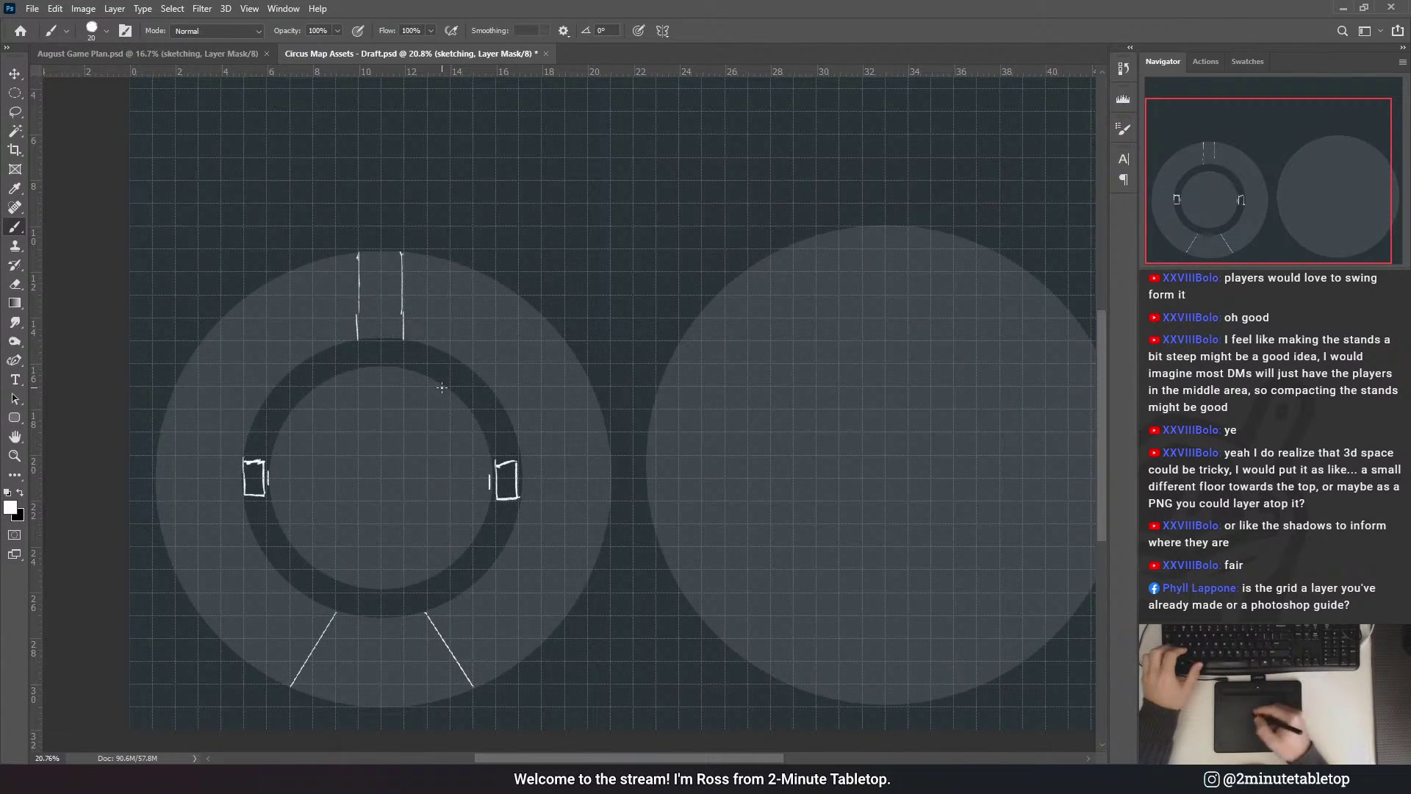
{"action": "left_click_drag", "start_coordinate": [583, 283], "coordinate": [579, 265]}
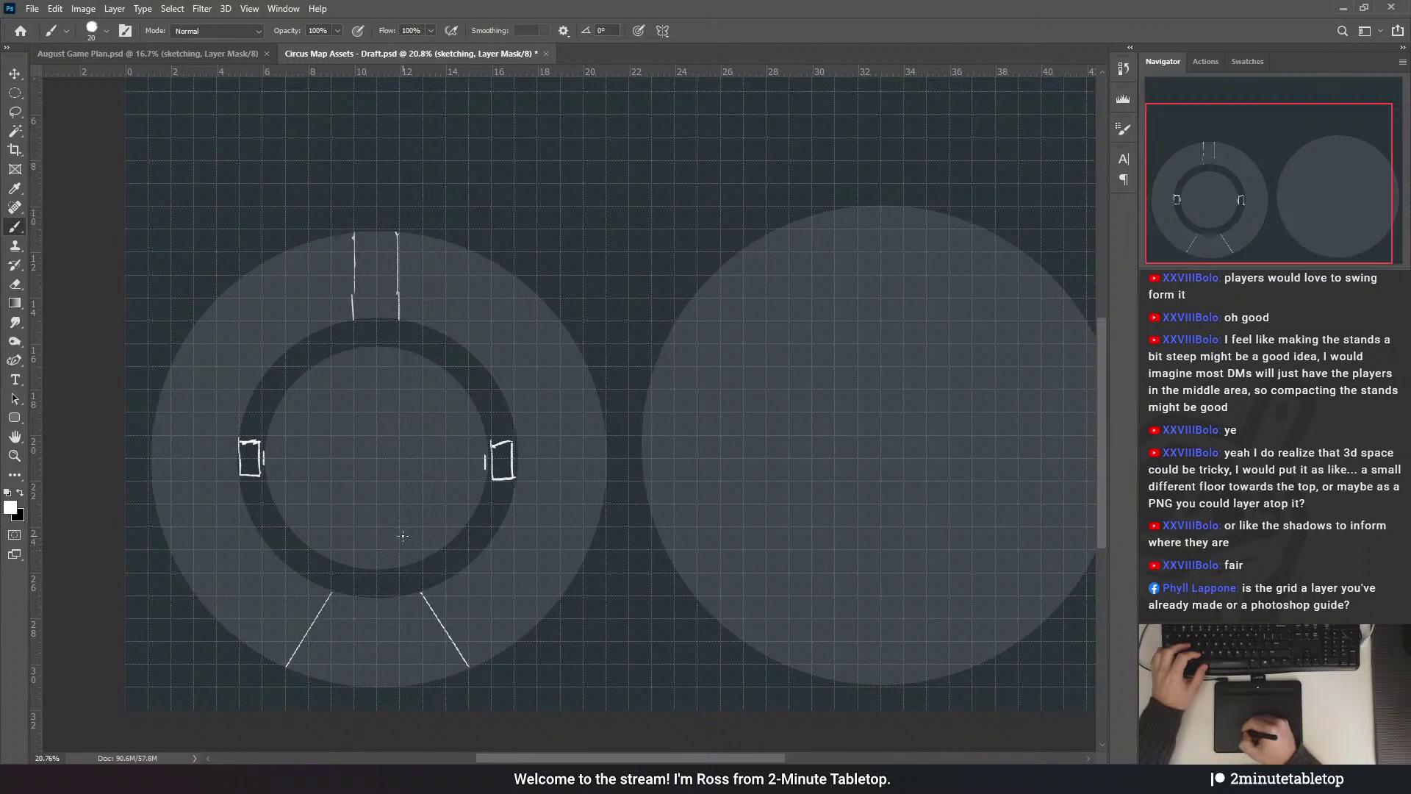
{"action": "left_click_drag", "start_coordinate": [381, 547], "coordinate": [373, 512]}
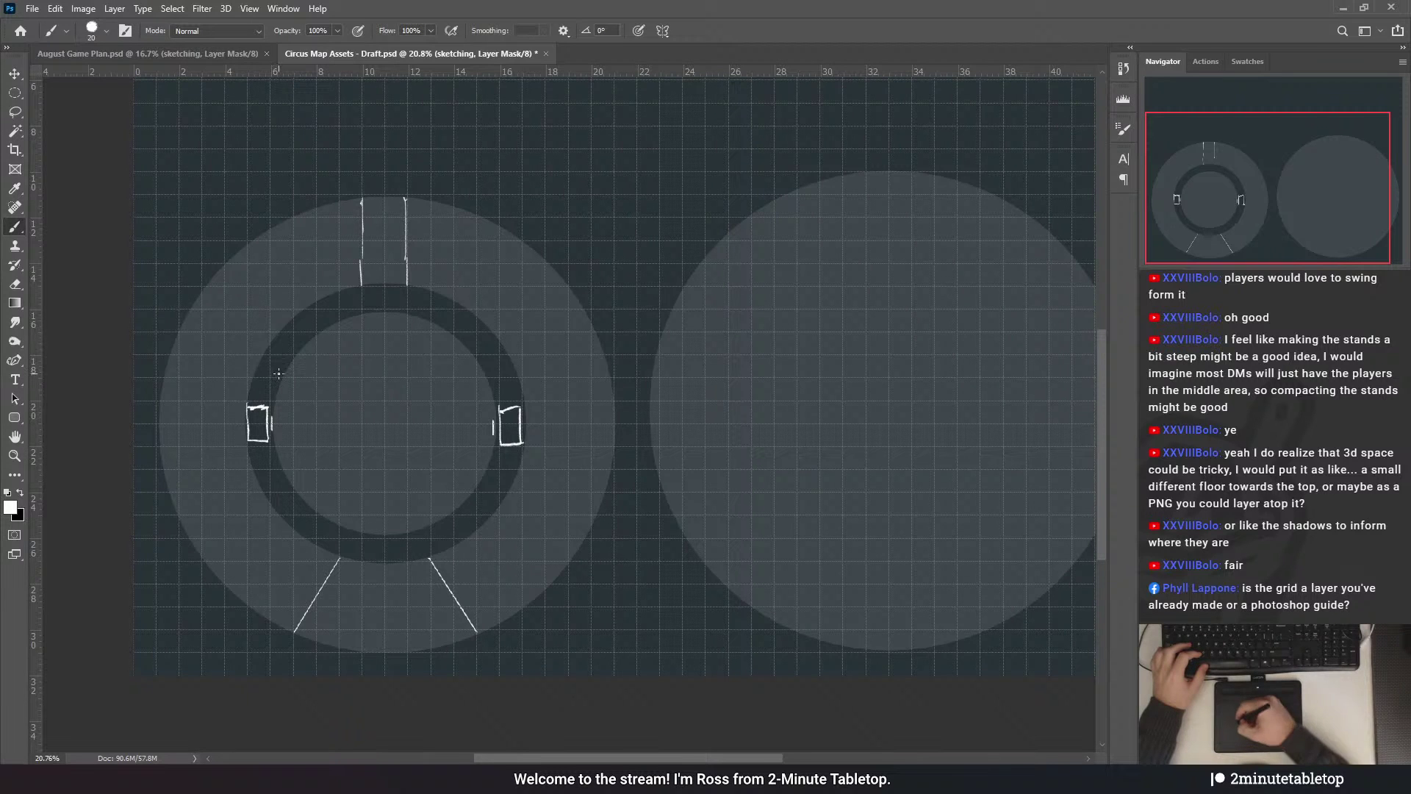
{"action": "left_click", "coordinate": [381, 420]}
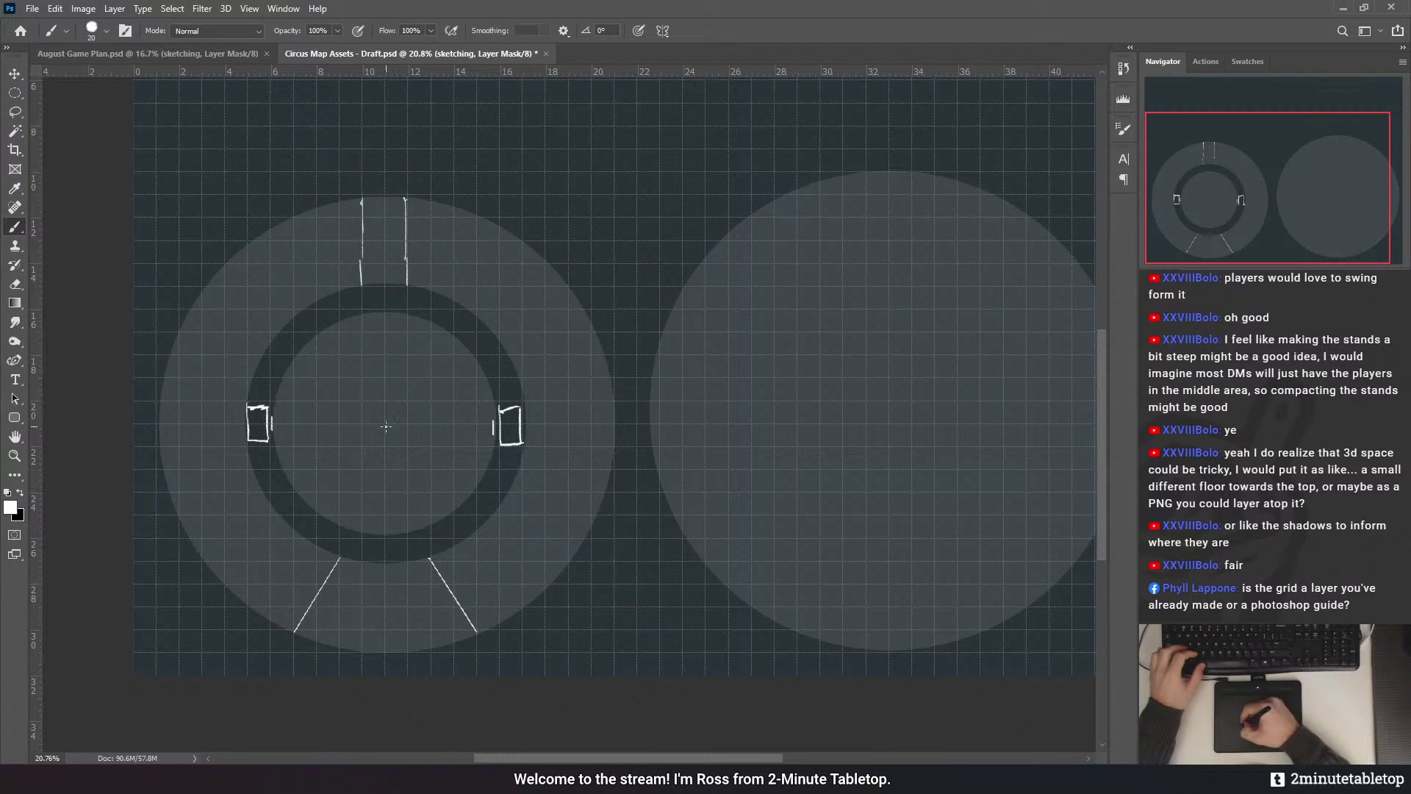
{"action": "left_click", "coordinate": [225, 261], "text": "shift"}
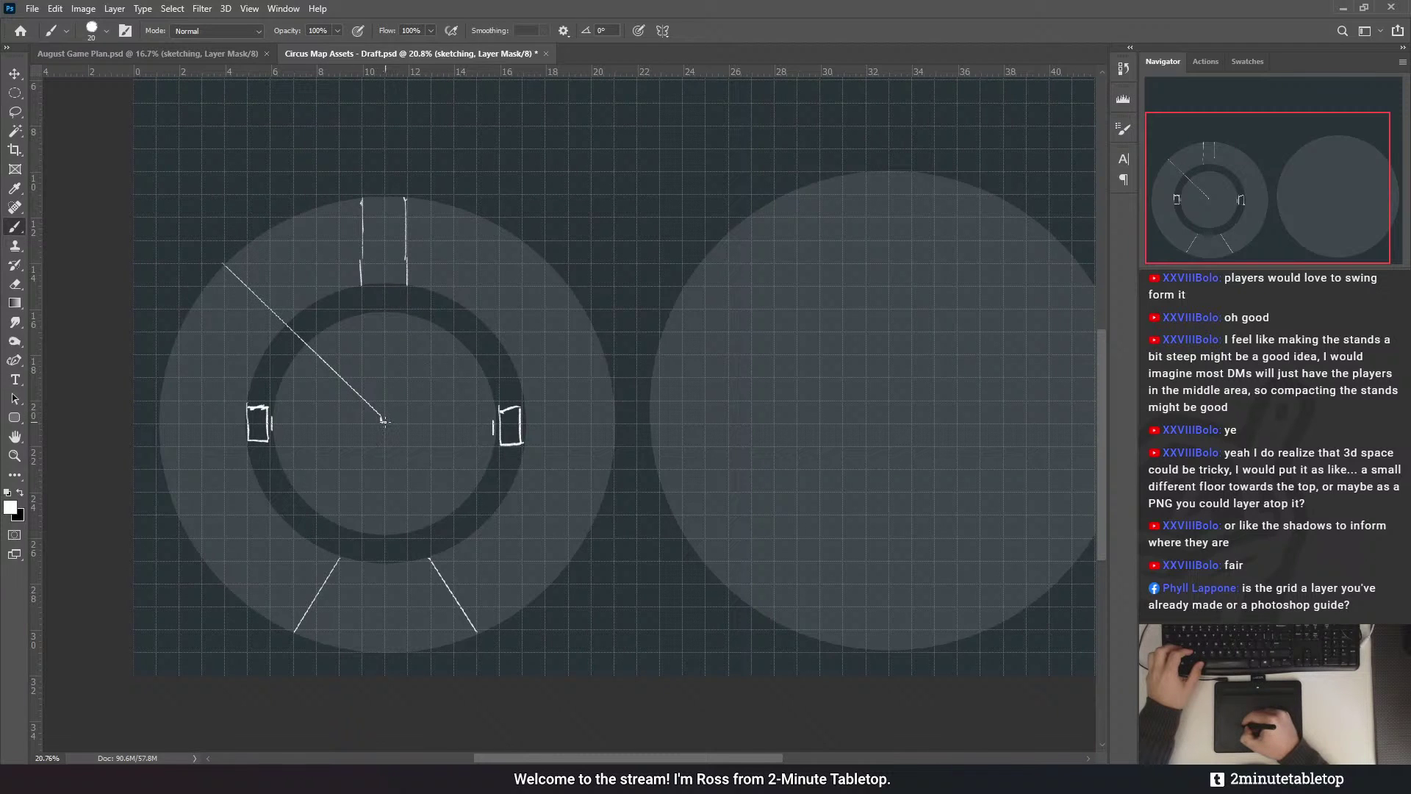
{"action": "left_click", "coordinate": [549, 263], "text": "shift"}
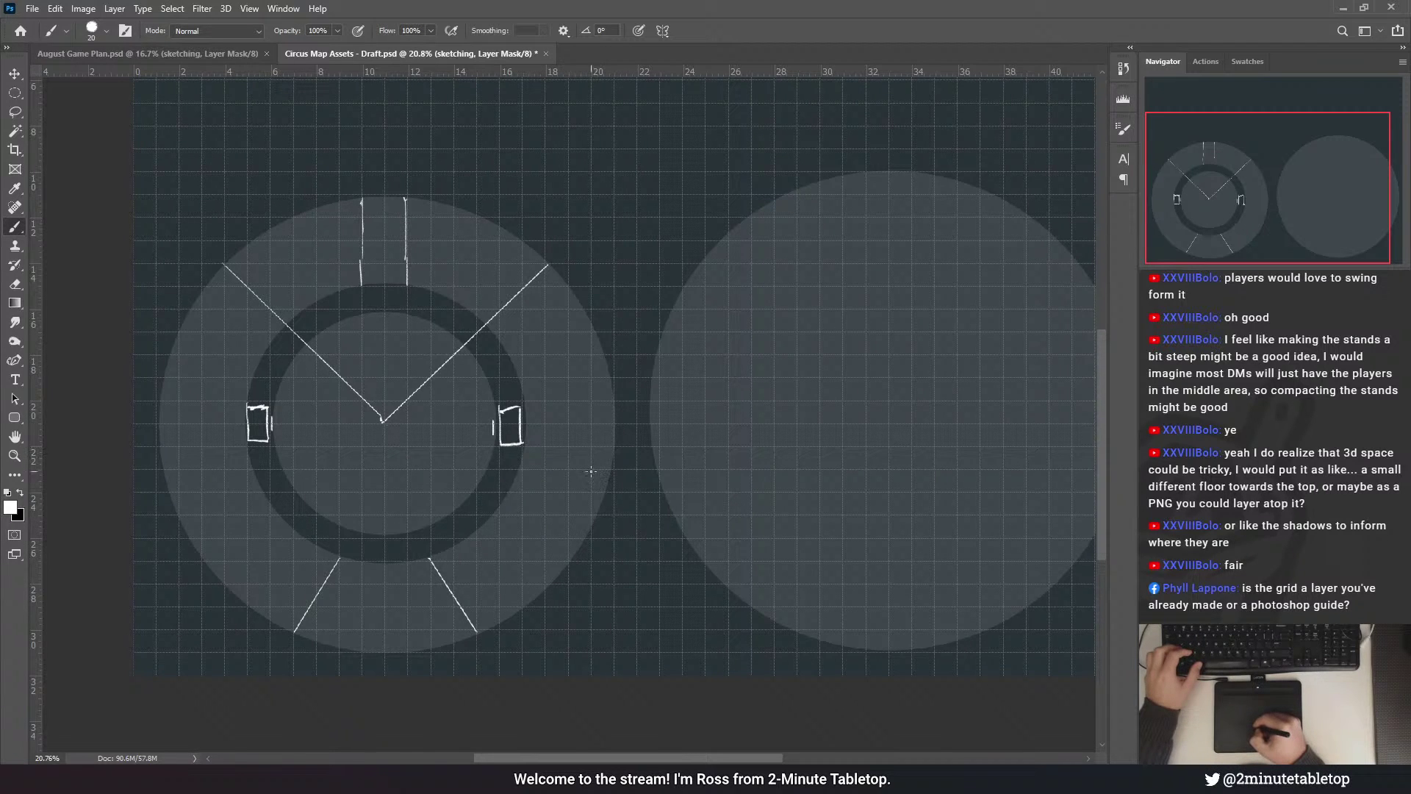
{"action": "left_click", "coordinate": [588, 538], "text": "shift"}
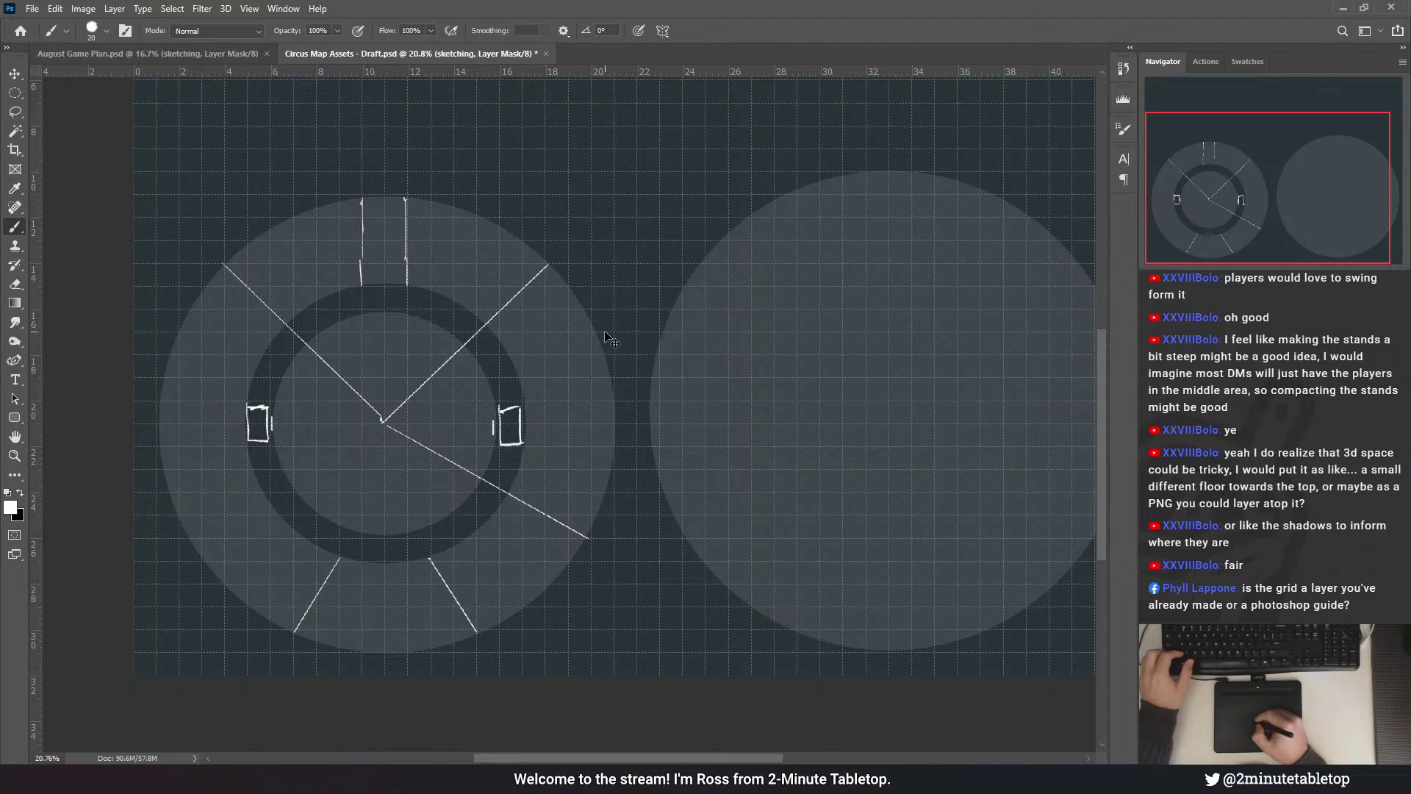
{"action": "key", "text": "ctrl+z"}
{"action": "key", "text": "ctrl+z"}
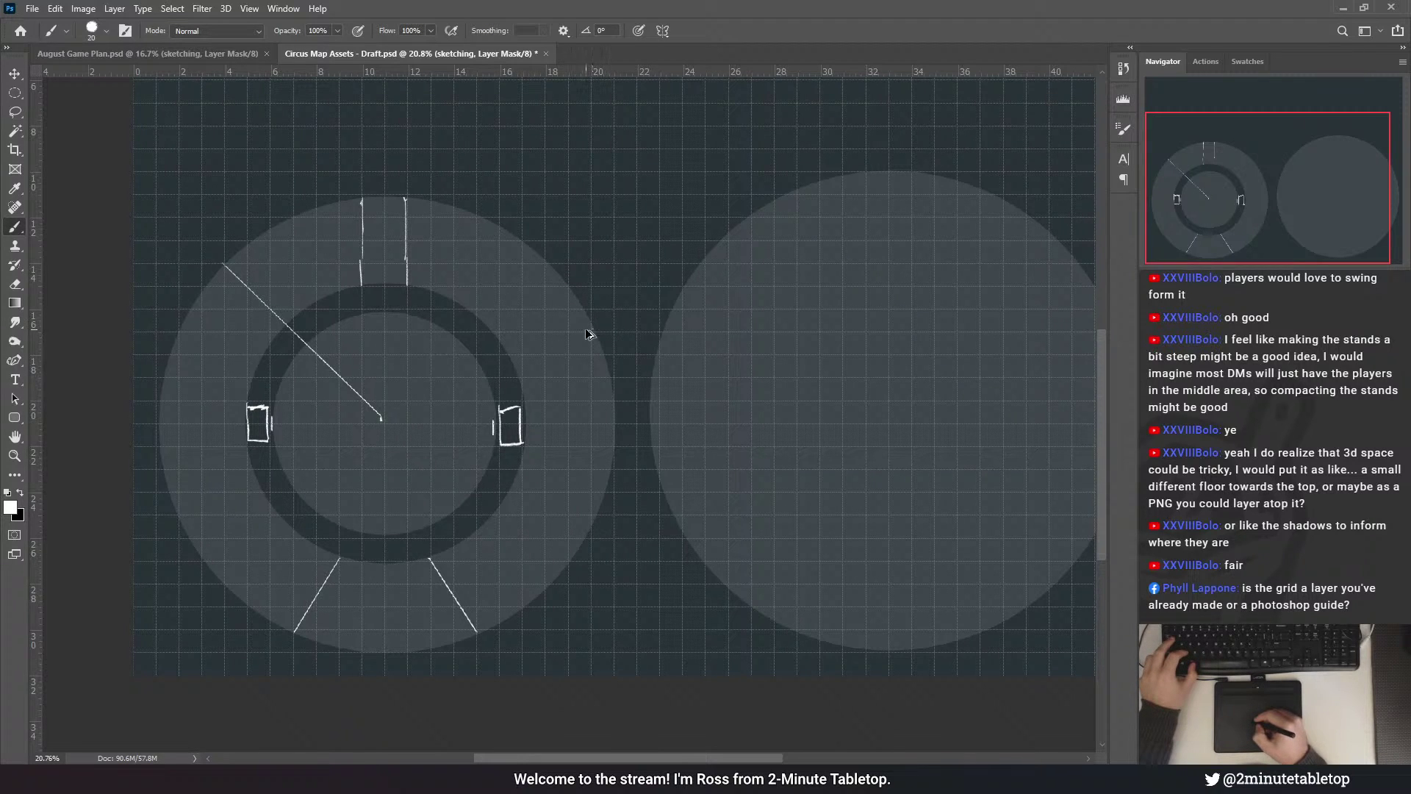
{"action": "key", "text": "ctrl+z"}
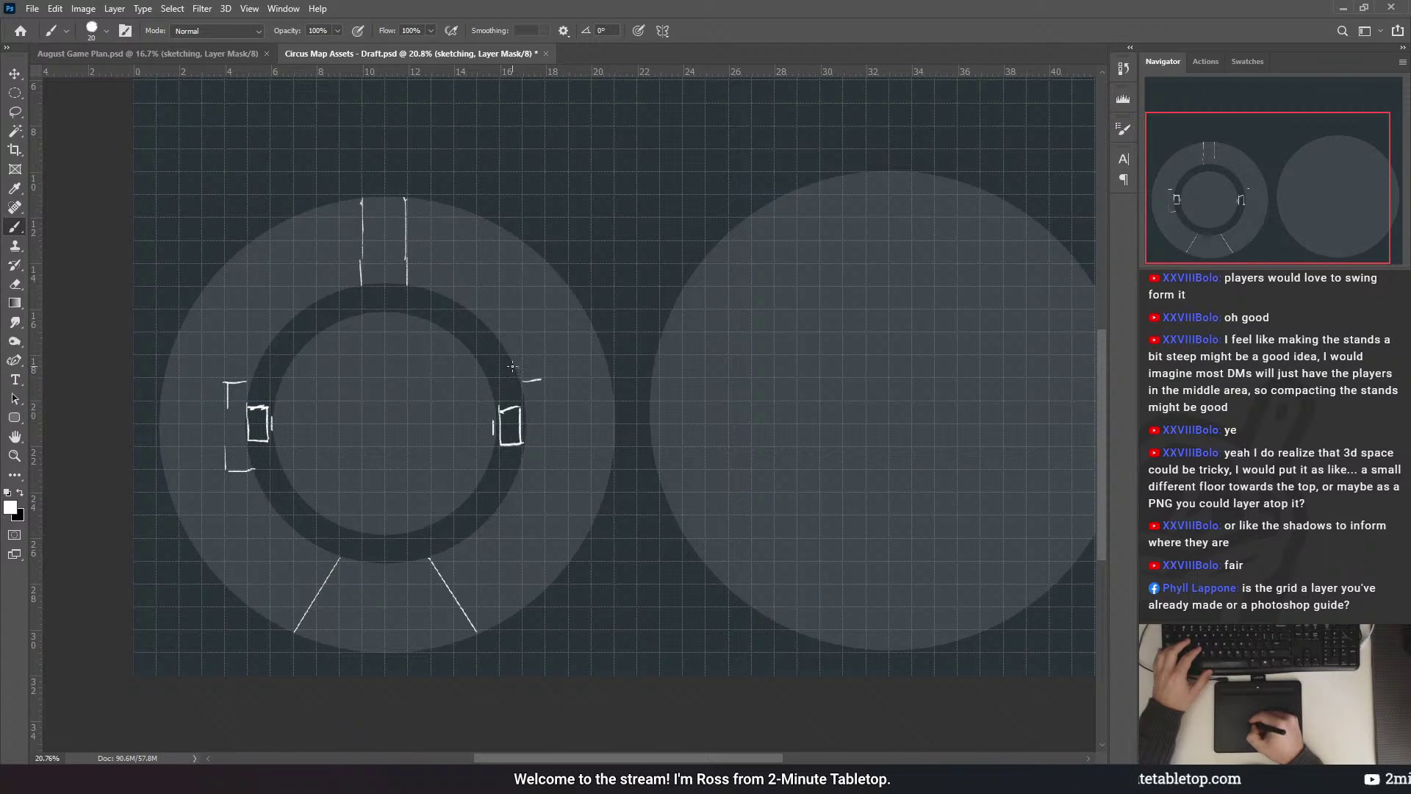
- Finish the bracket around the right ring platform and sketch side aisles of two horizontal lines, about 2 grid squares apart, from both brackets to the outer edge
{"action": "left_click_drag", "start_coordinate": [544, 378], "coordinate": [544, 413]}
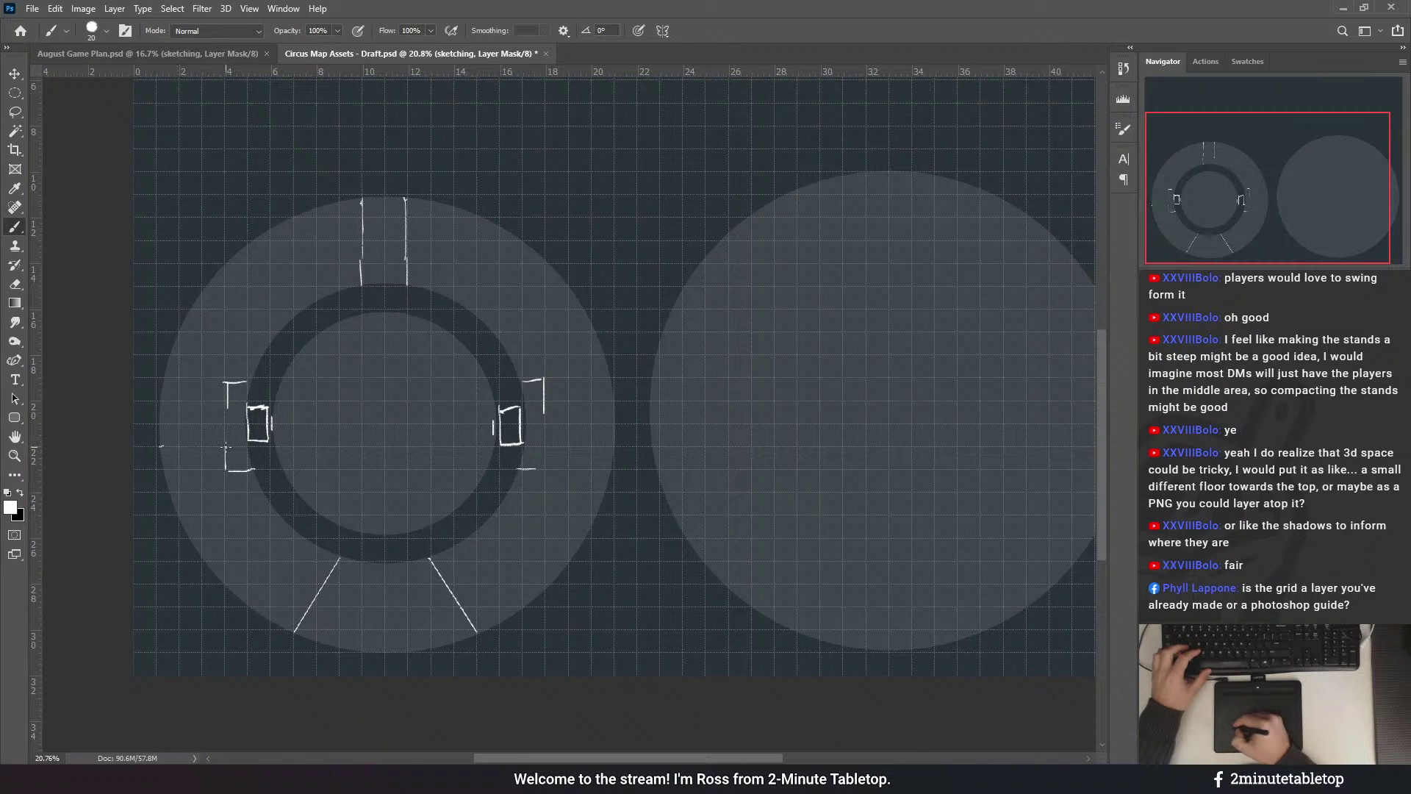
{"action": "left_click_drag", "start_coordinate": [160, 447], "coordinate": [221, 448]}
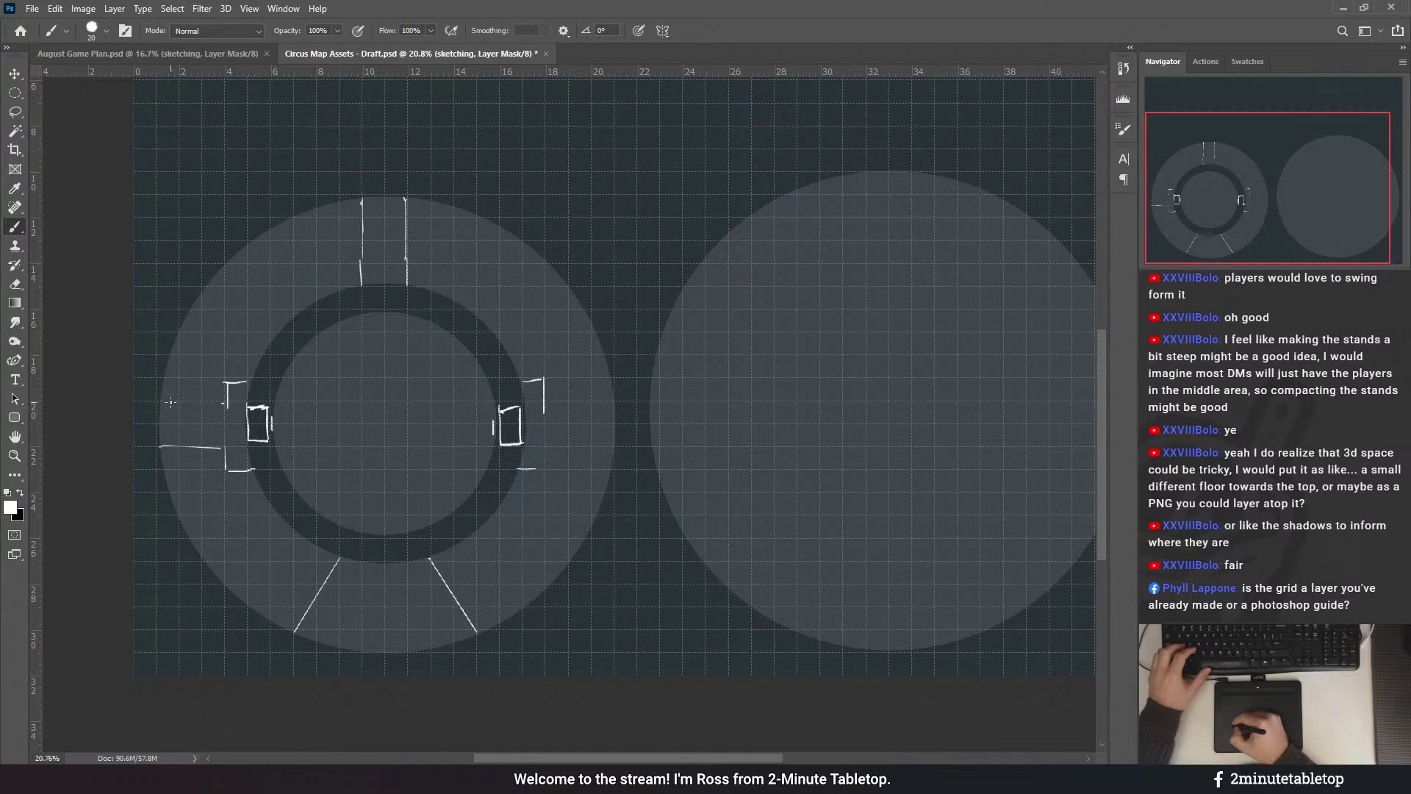
{"action": "left_click_drag", "start_coordinate": [162, 401], "coordinate": [224, 402]}
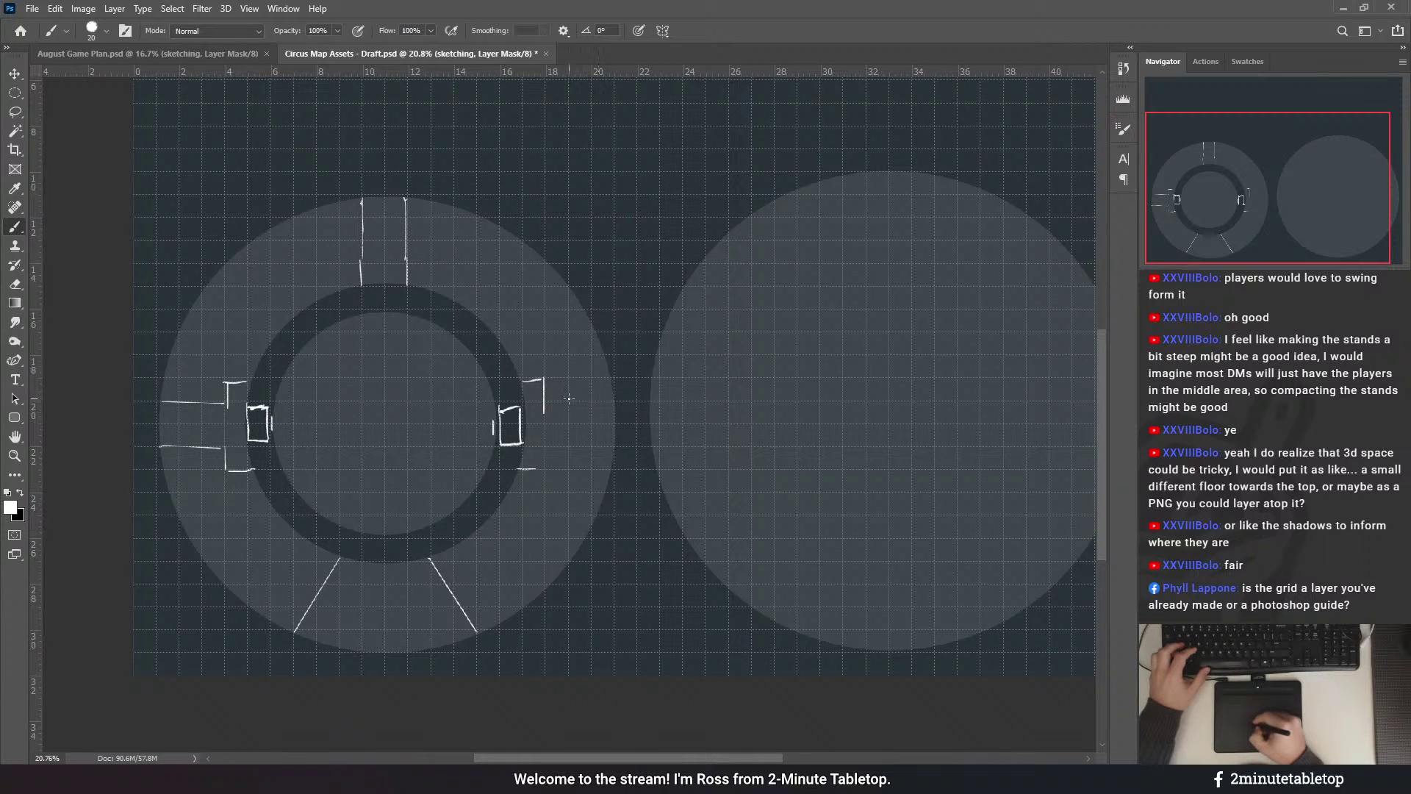
{"action": "left_click_drag", "start_coordinate": [615, 402], "coordinate": [545, 402]}
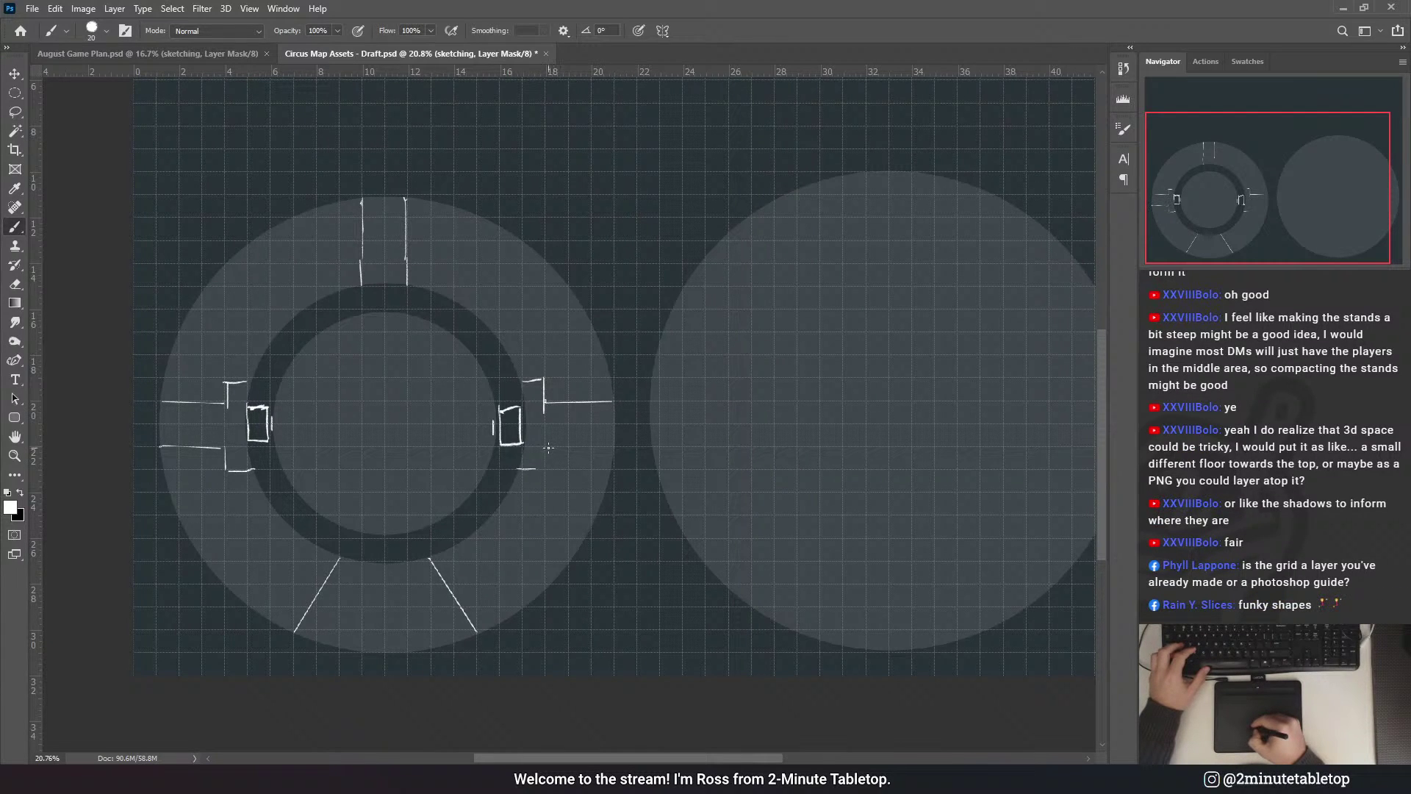
{"action": "left_click_drag", "start_coordinate": [614, 445], "coordinate": [548, 446]}
- Sketch parallel horizontal lines about 1 grid square outside each side aisle, extending the platform brackets outward across the left and right stands
{"action": "left_click_drag", "start_coordinate": [516, 281], "coordinate": [501, 299]}
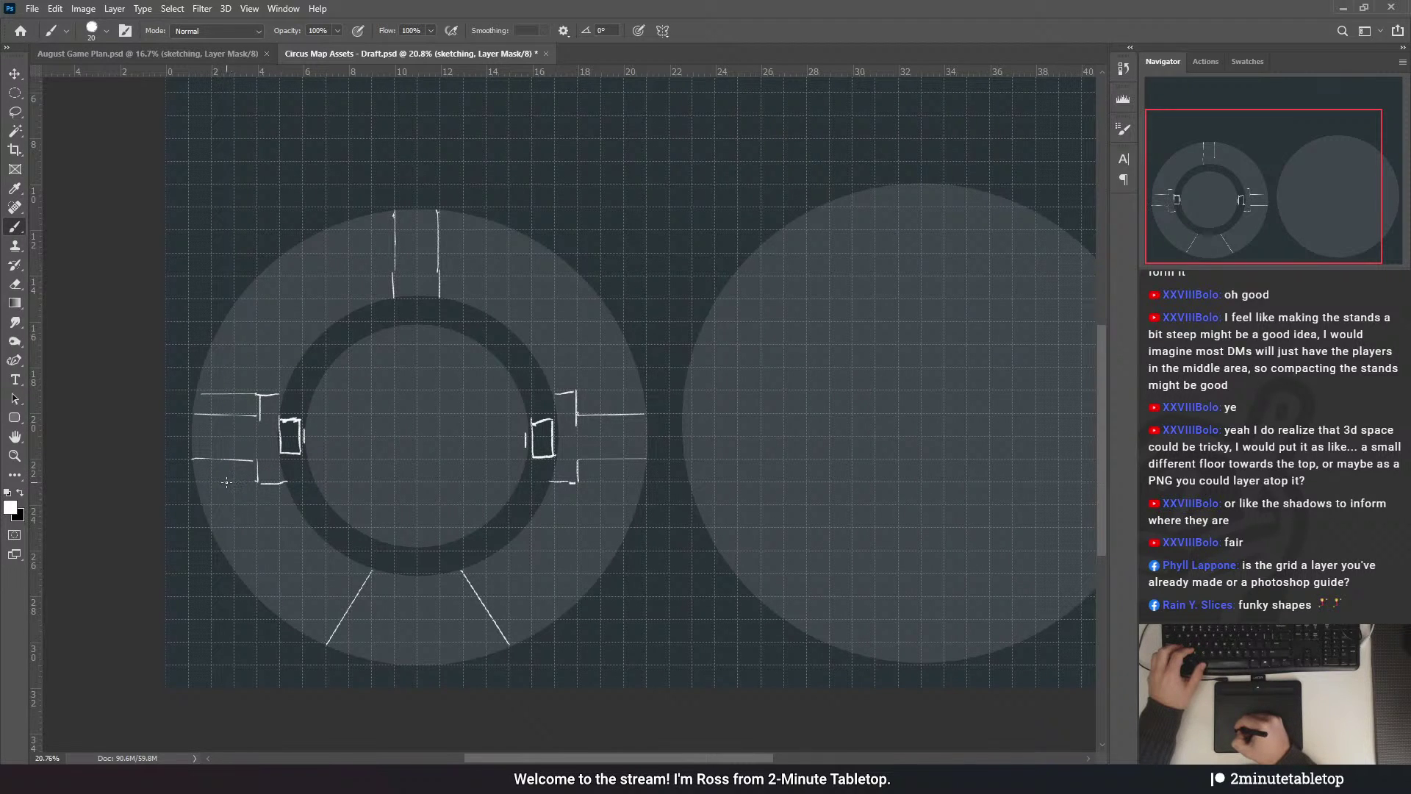
{"action": "left_click_drag", "start_coordinate": [218, 484], "coordinate": [257, 482]}
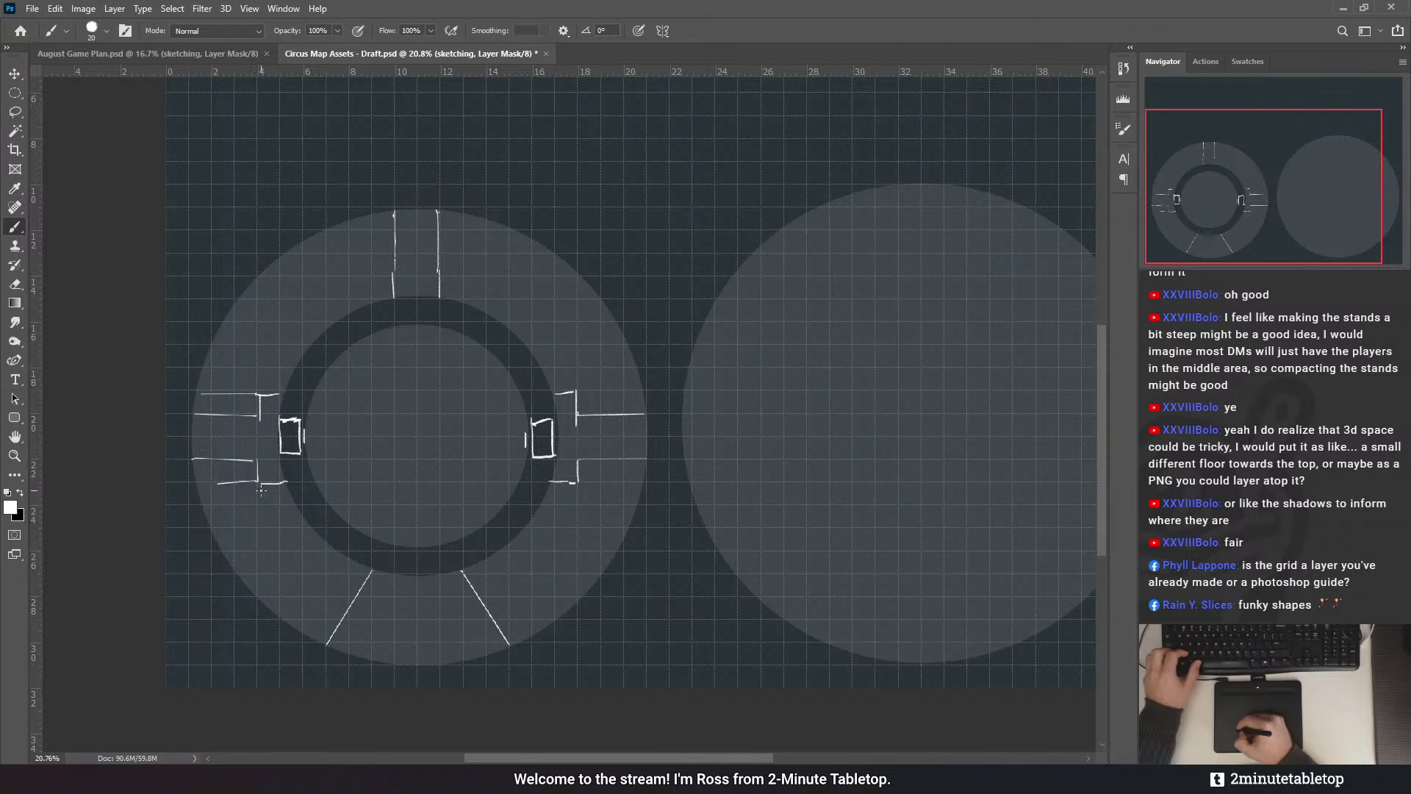
{"action": "left_click_drag", "start_coordinate": [577, 391], "coordinate": [621, 390]}
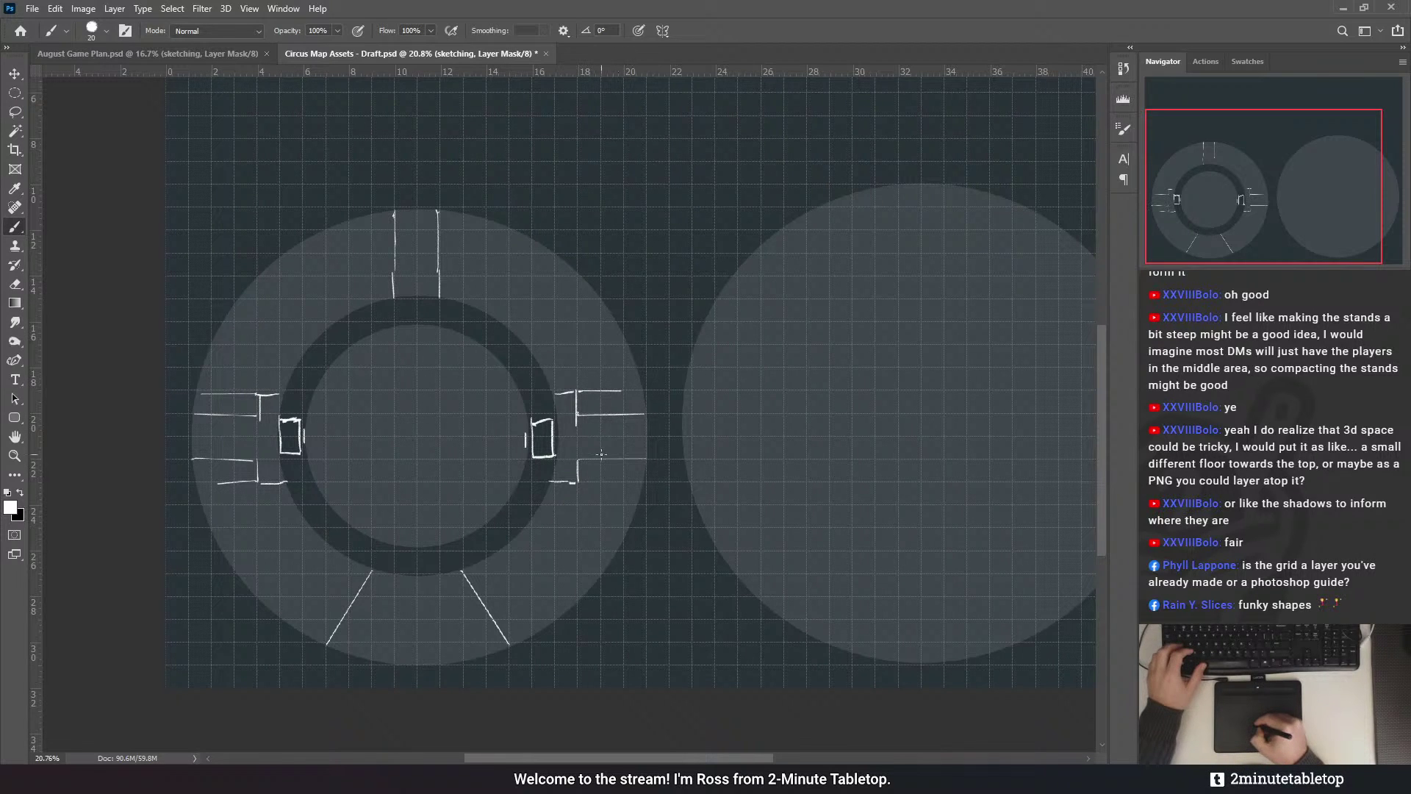
{"action": "left_click_drag", "start_coordinate": [578, 483], "coordinate": [622, 483]}
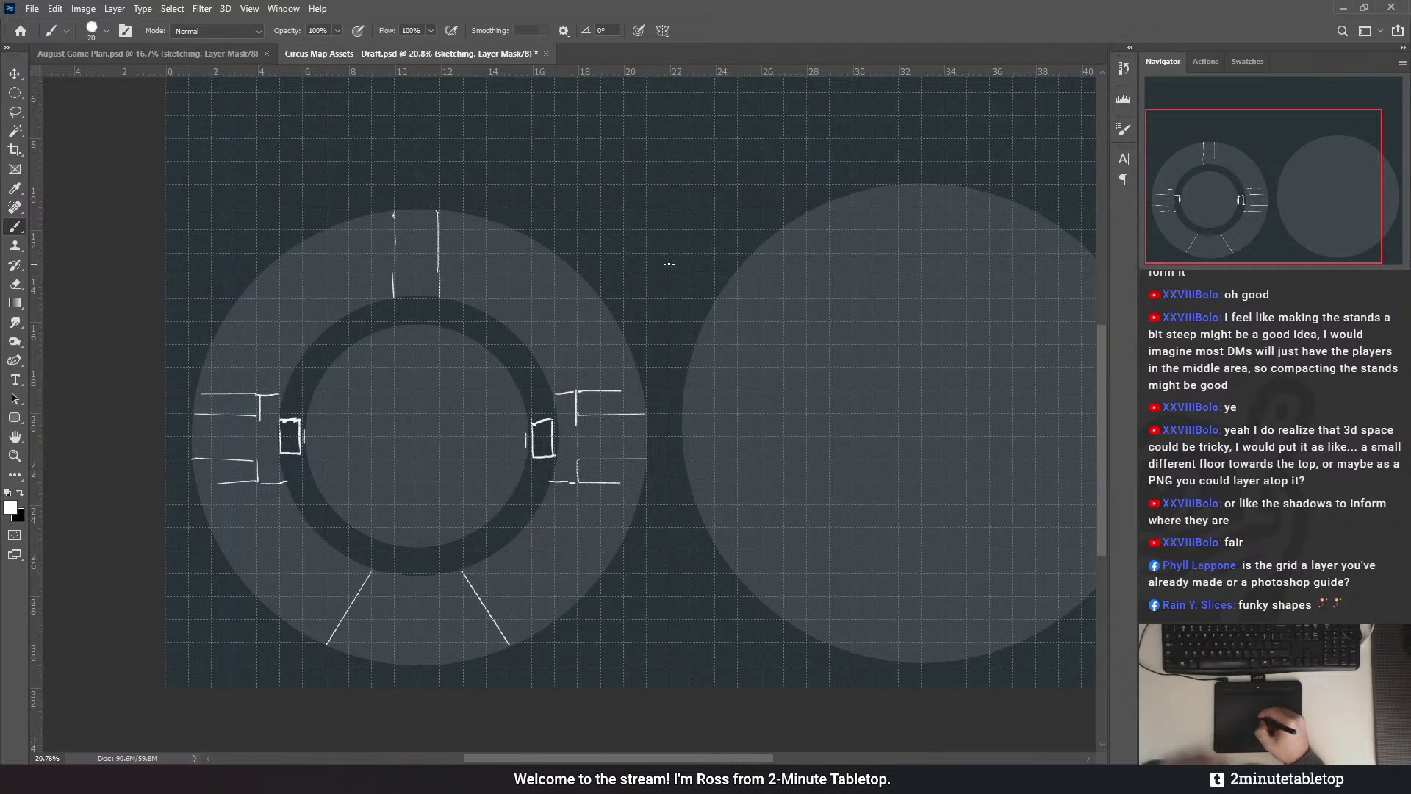
{"action": "left_click_drag", "start_coordinate": [555, 294], "coordinate": [610, 300]}
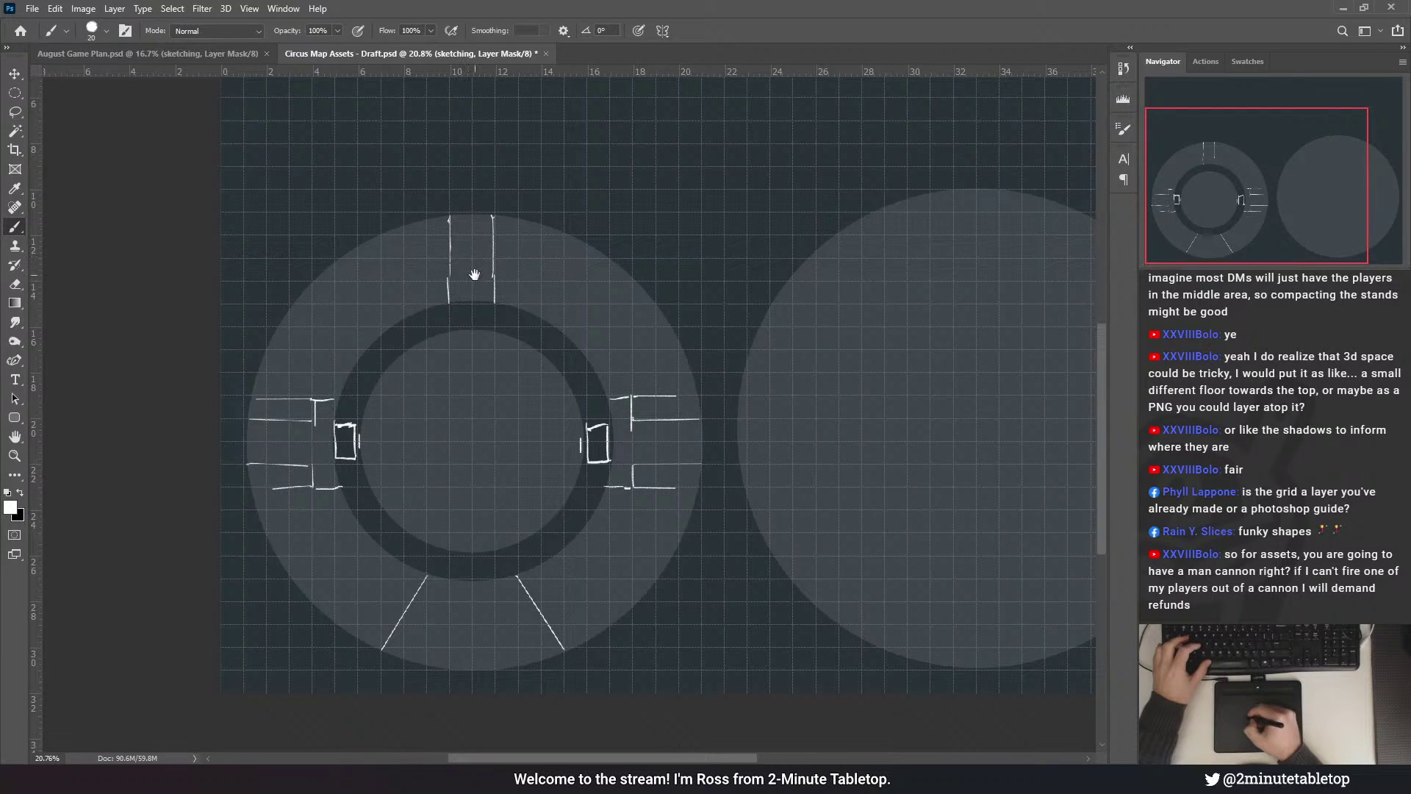
{"action": "scroll", "coordinate": [480, 277], "scroll_direction": "up", "scroll_amount": 1}
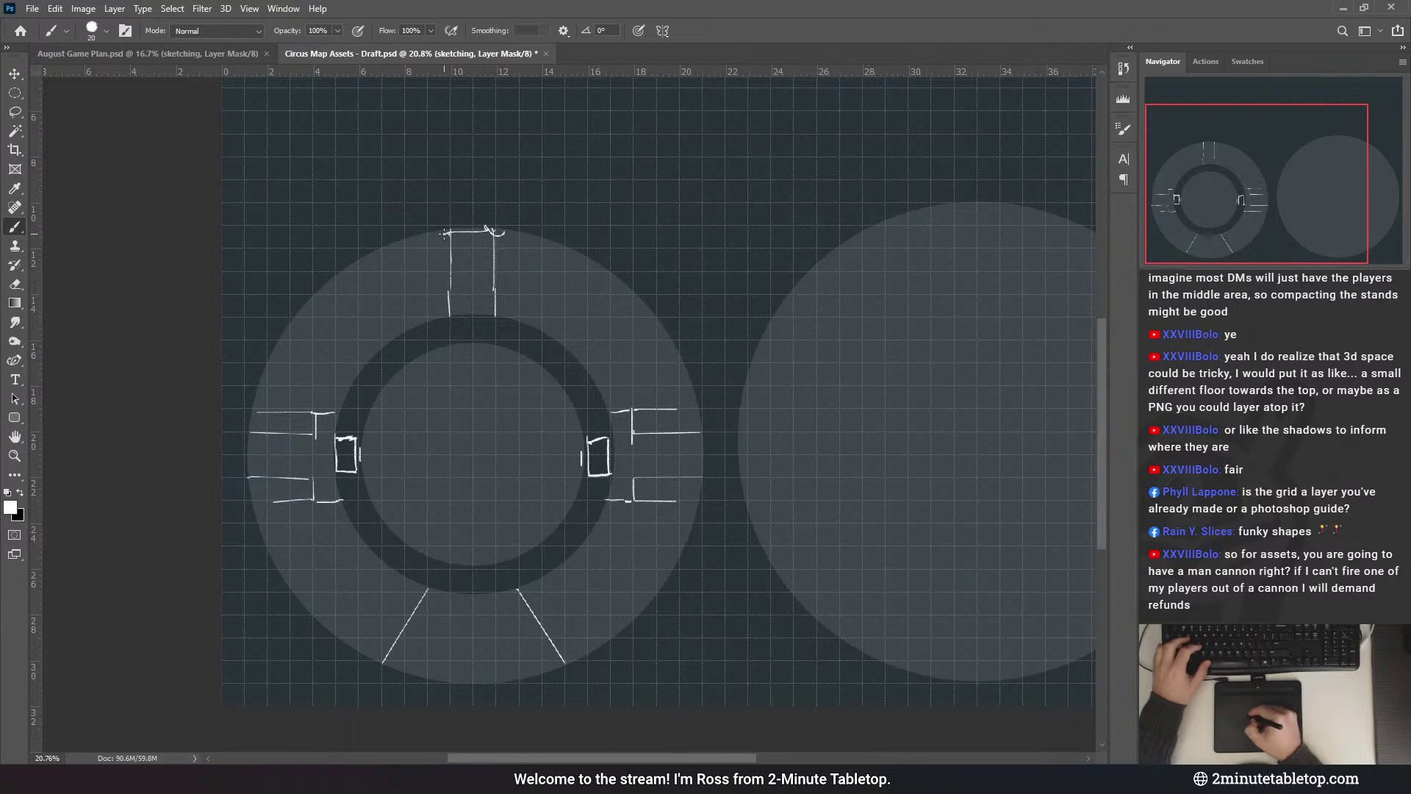
{"action": "key", "text": "ctrl+z"}
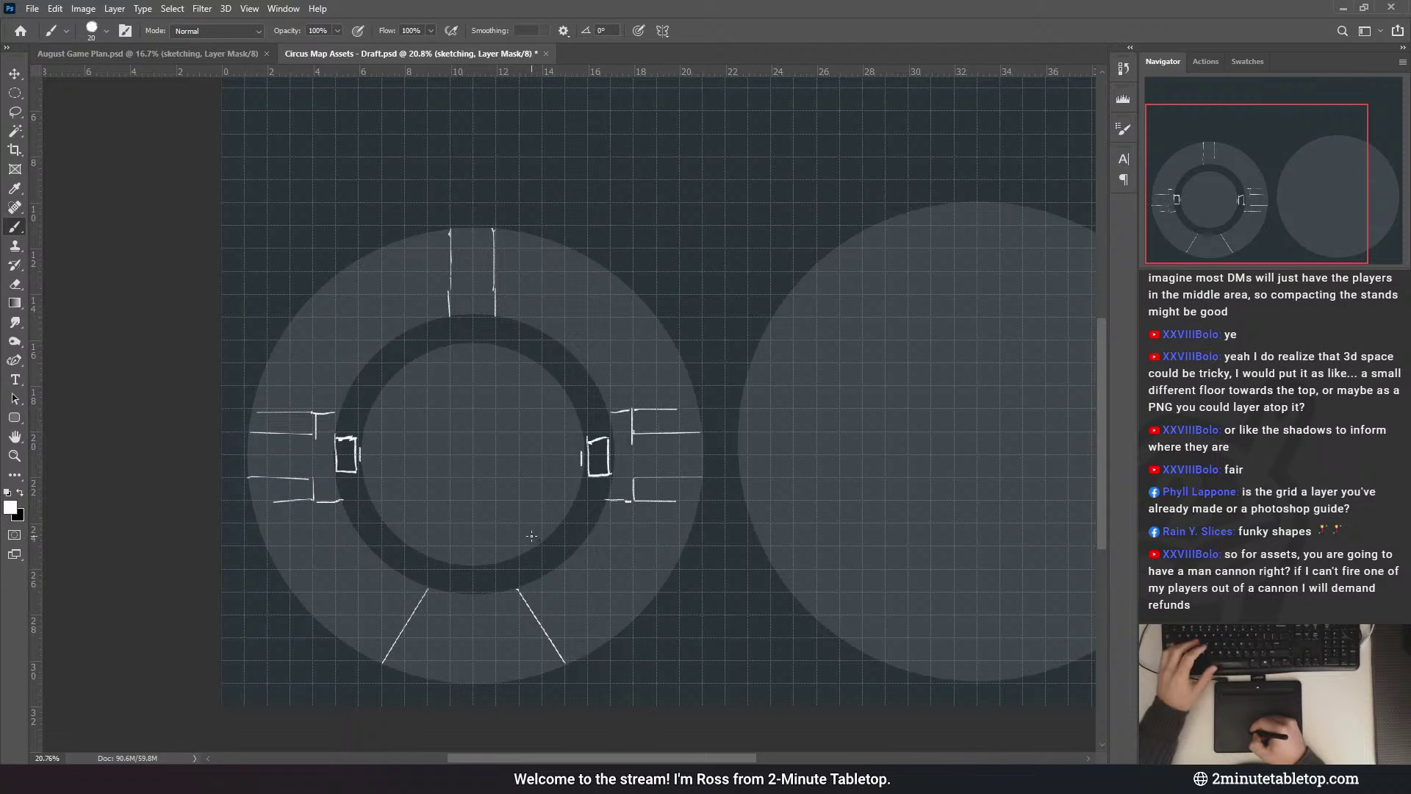
{"action": "scroll", "coordinate": [530, 466], "scroll_direction": "down", "scroll_amount": 2}
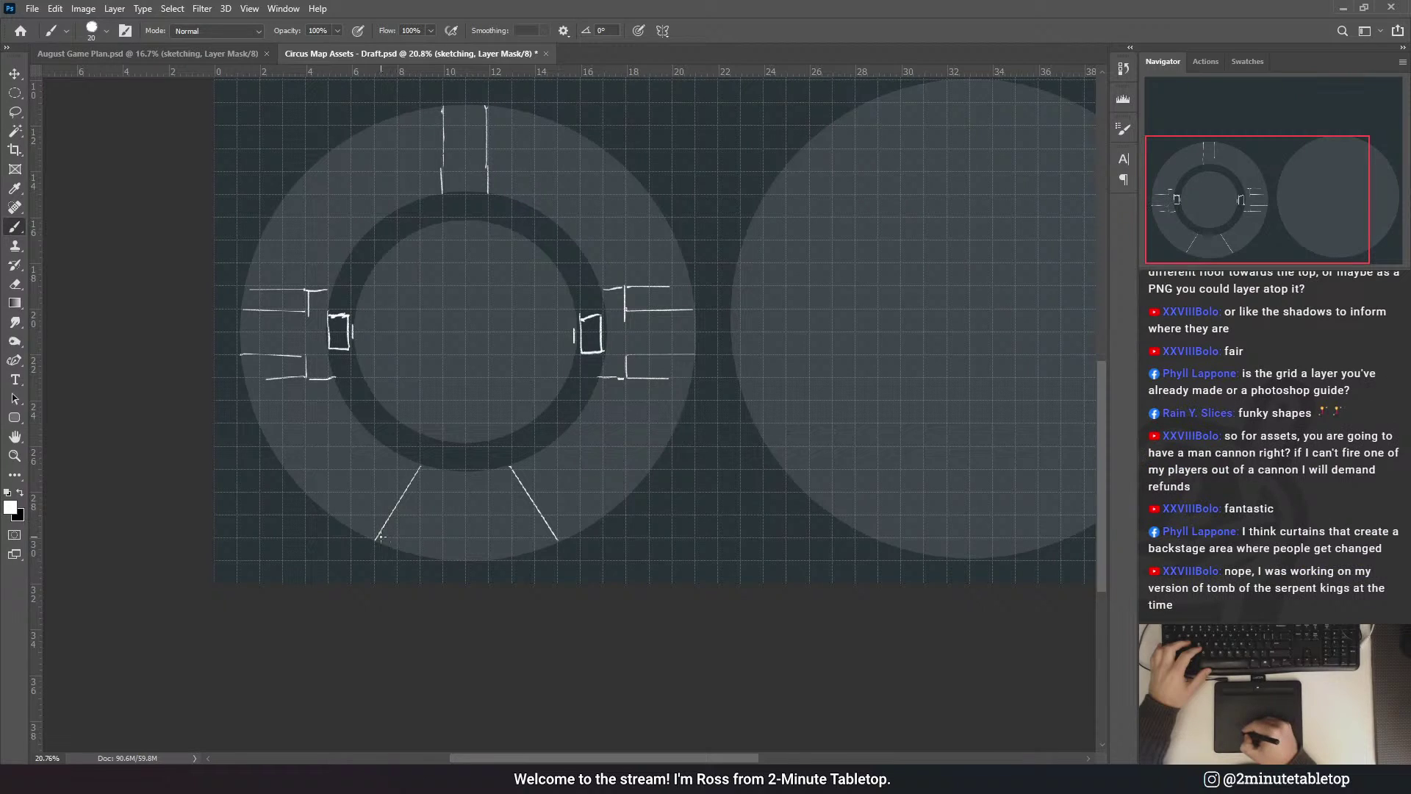
{"action": "left_click_drag", "start_coordinate": [377, 542], "coordinate": [421, 469]}
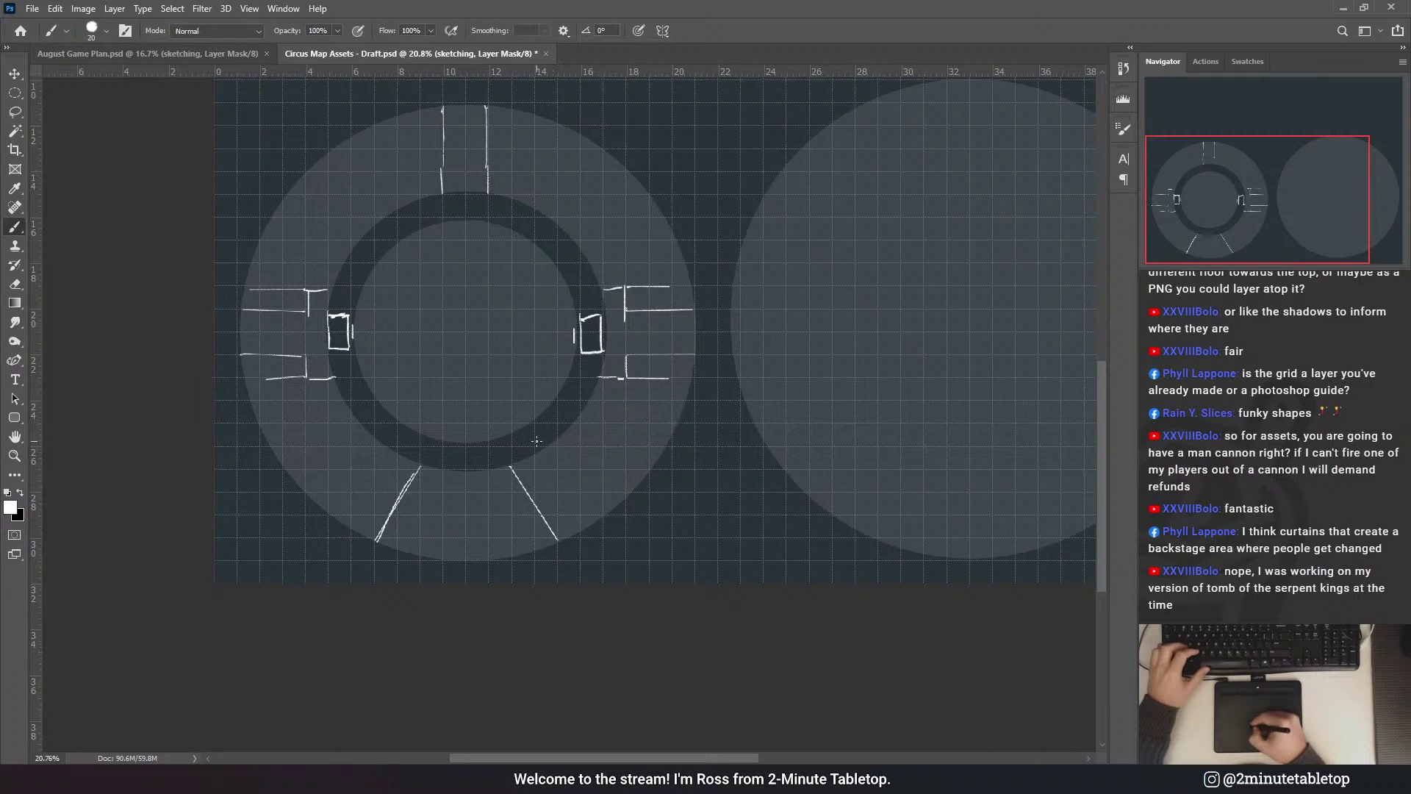
{"action": "left_click_drag", "start_coordinate": [513, 469], "coordinate": [556, 538]}
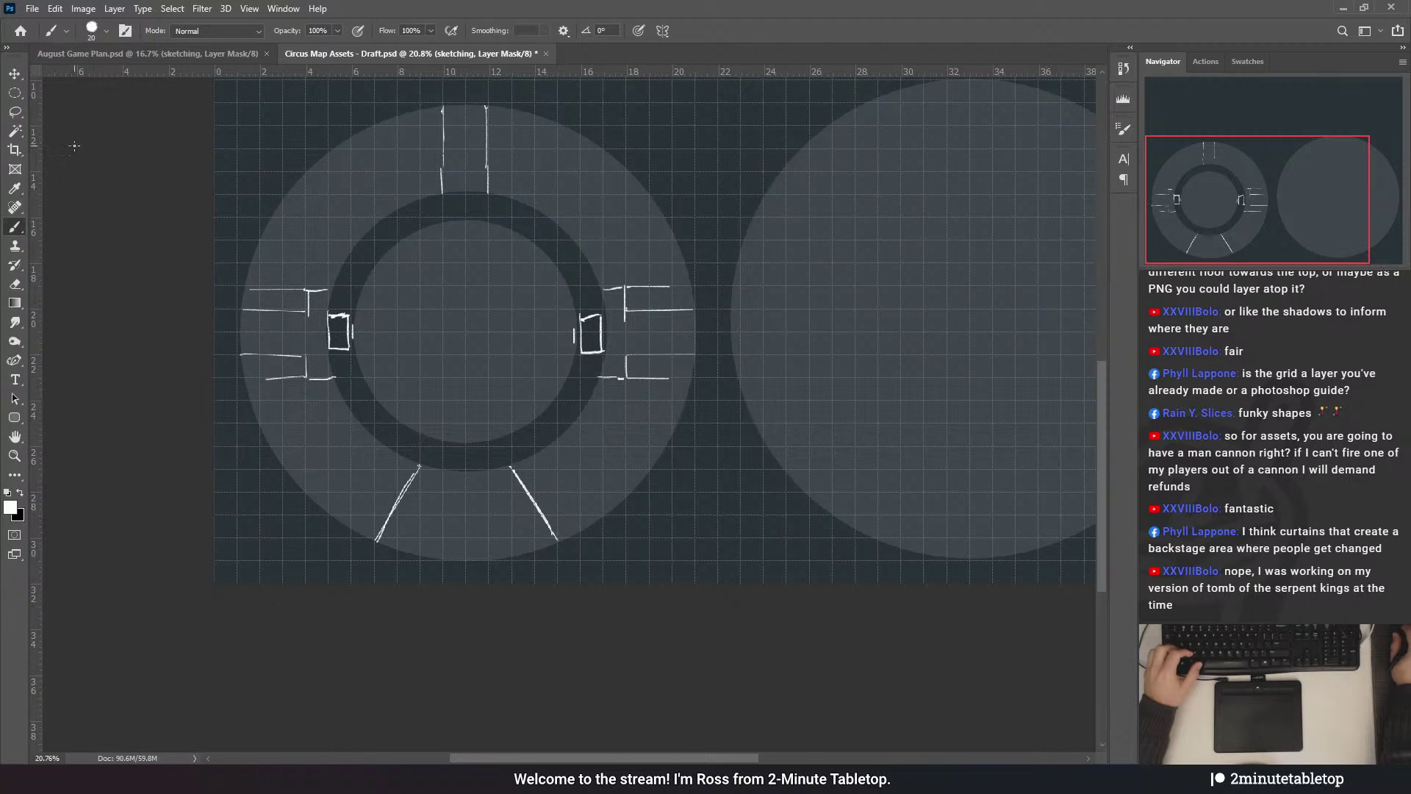
{"action": "left_click", "coordinate": [15, 93]}
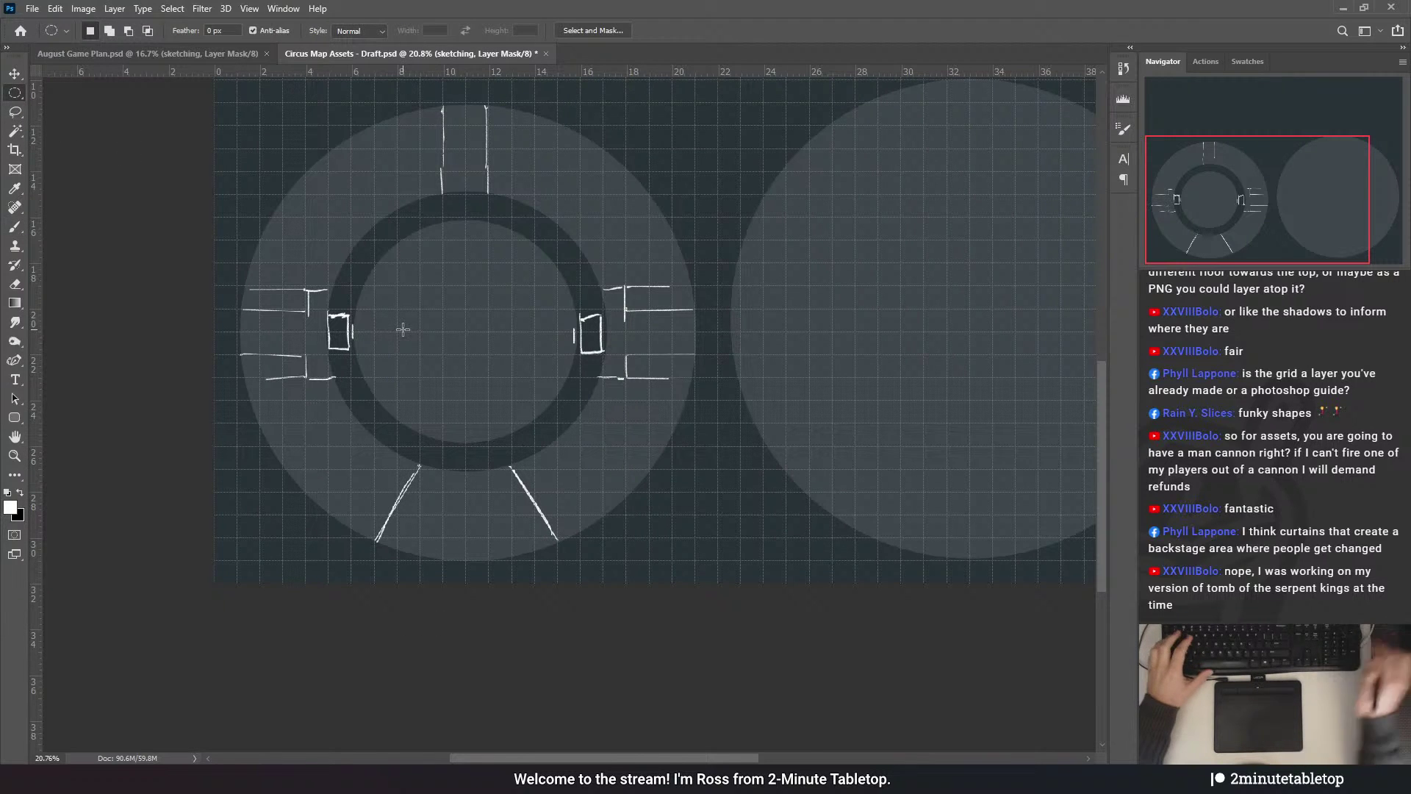
- Erase the two flaring lines across the lower stands
{"action": "key", "text": "b"}
{"action": "left_click_drag", "start_coordinate": [420, 474], "coordinate": [377, 538]}
{"action": "left_click_drag", "start_coordinate": [552, 531], "coordinate": [508, 463]}
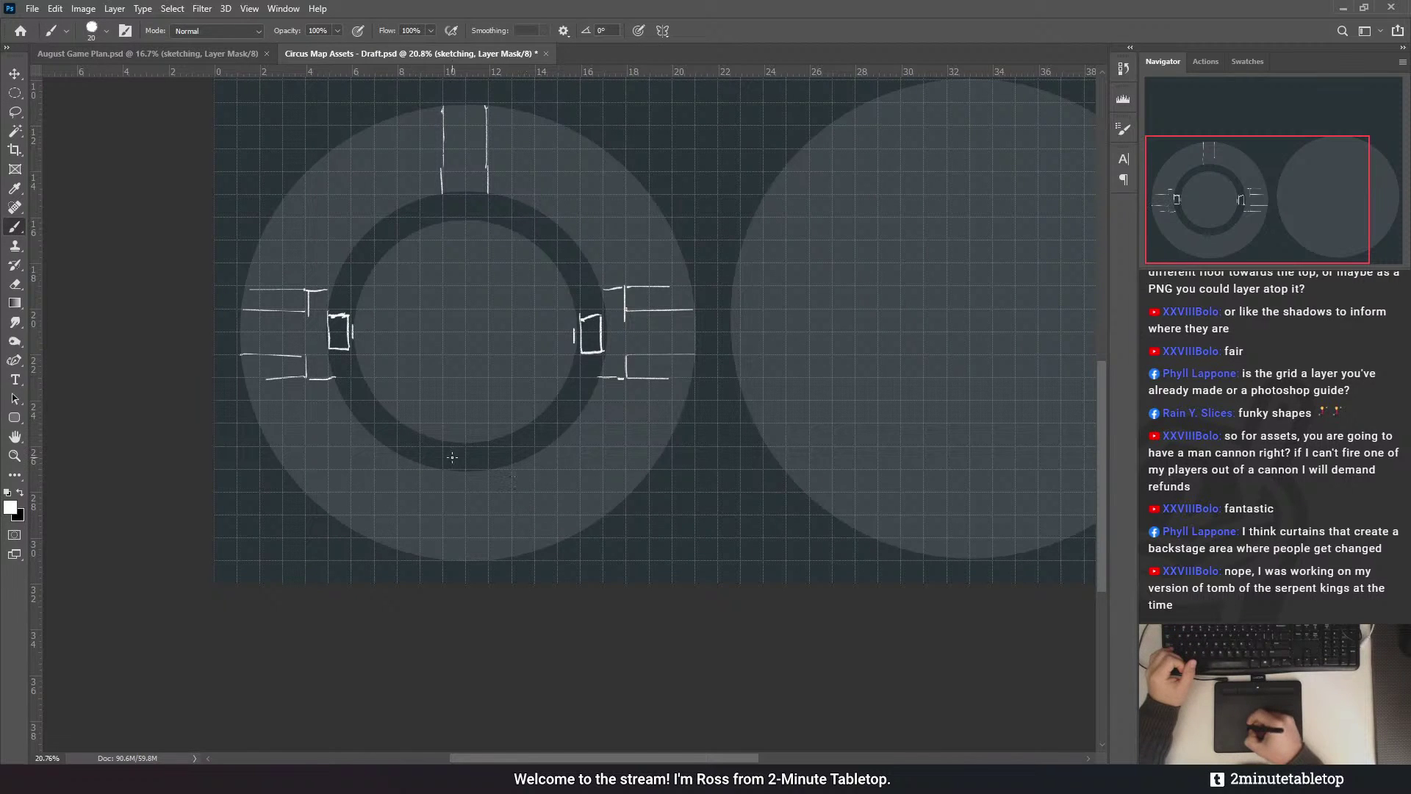
- Brush two vertical marks about 4 grid squares apart across the lower ring edge and join them with a dashed horizontal line
{"action": "left_click_drag", "start_coordinate": [421, 466], "coordinate": [421, 491]}
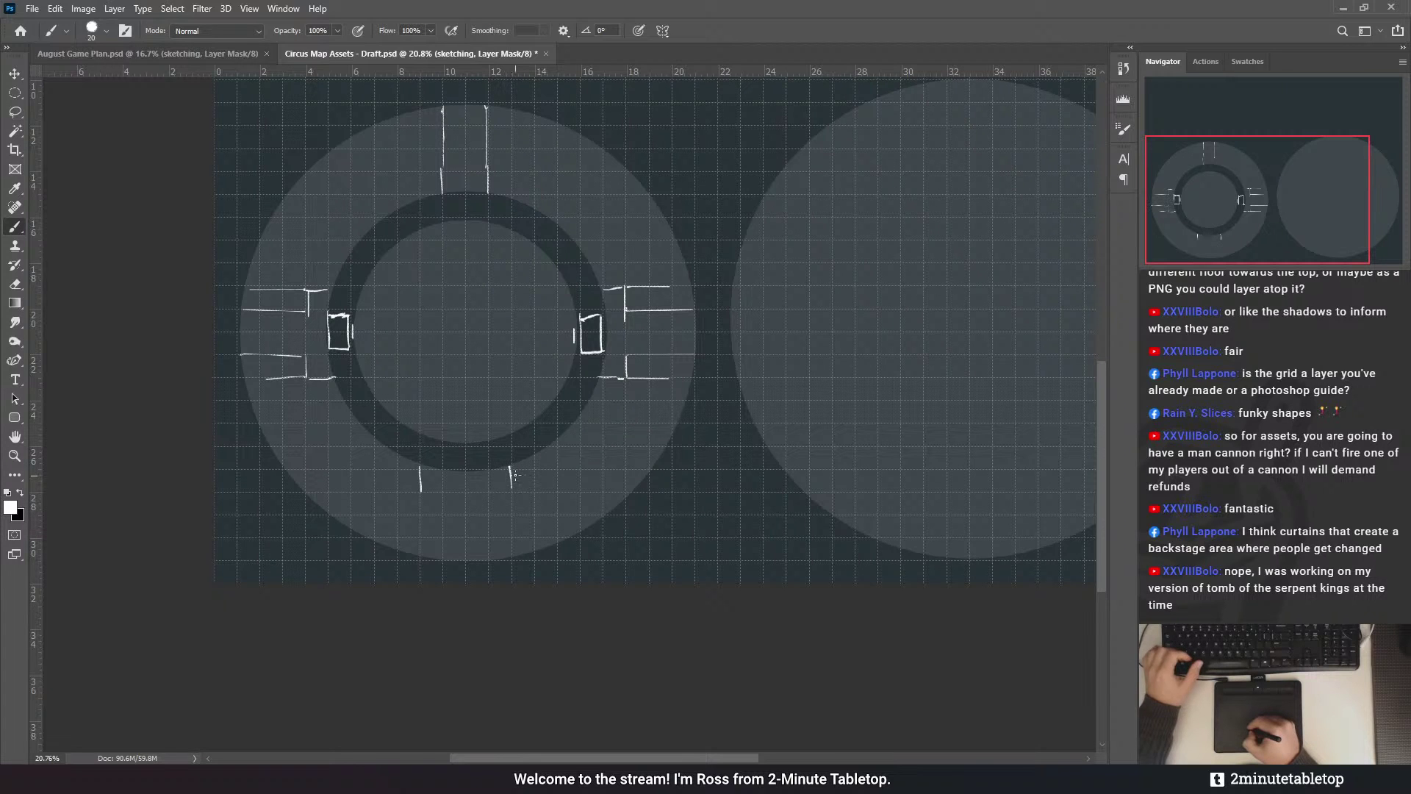
{"action": "left_click_drag", "start_coordinate": [509, 465], "coordinate": [509, 489]}
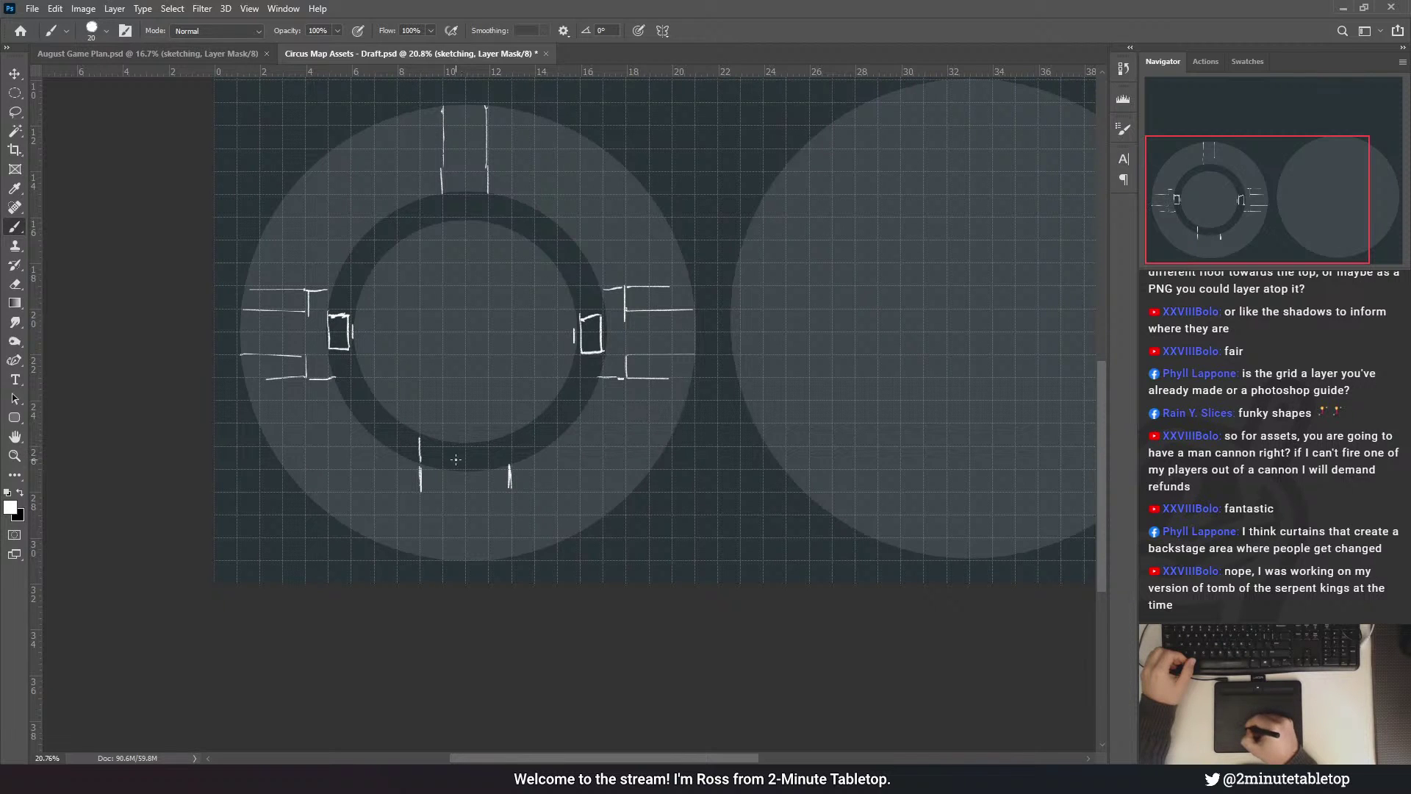
{"action": "left_click_drag", "start_coordinate": [509, 434], "coordinate": [510, 461]}
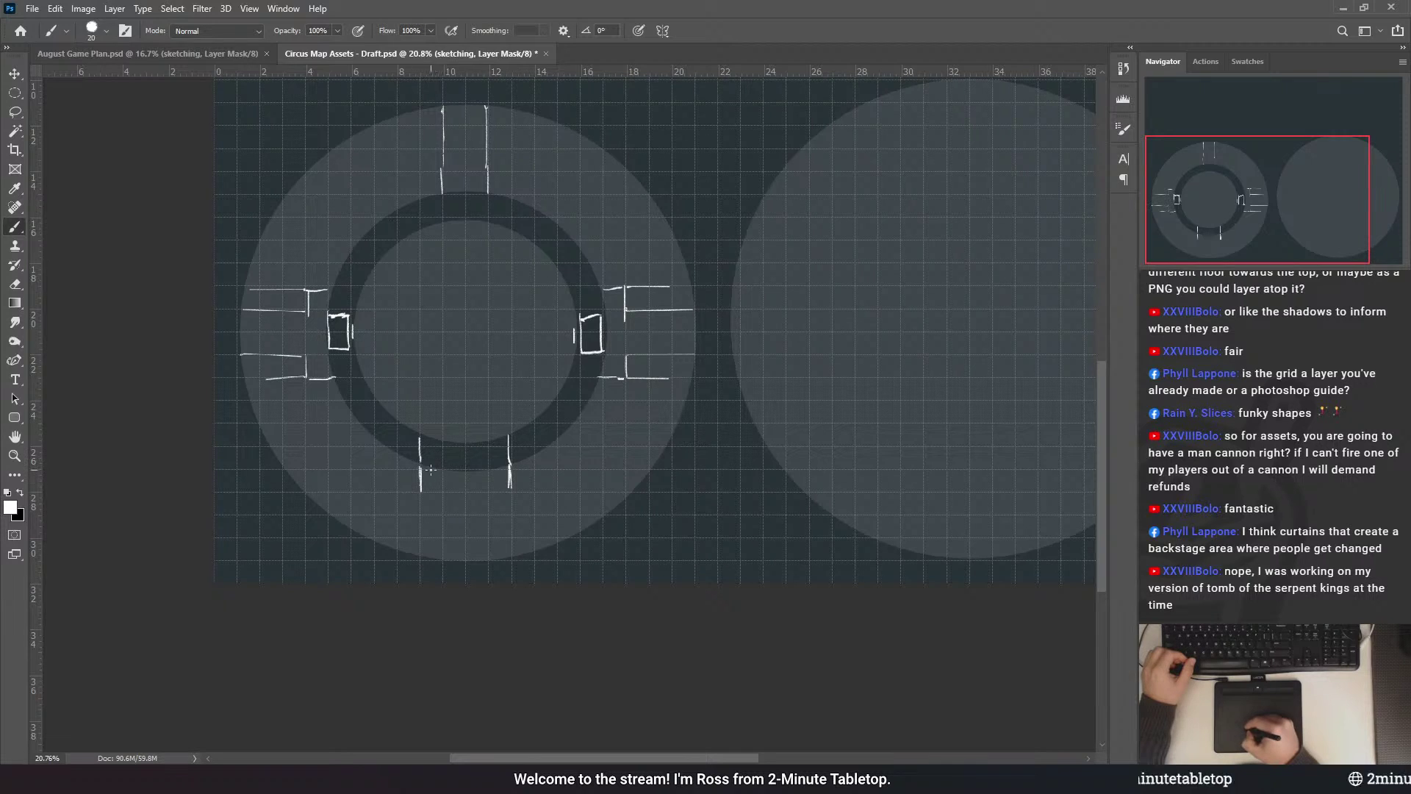
{"action": "left_click_drag", "start_coordinate": [443, 470], "coordinate": [507, 467]}
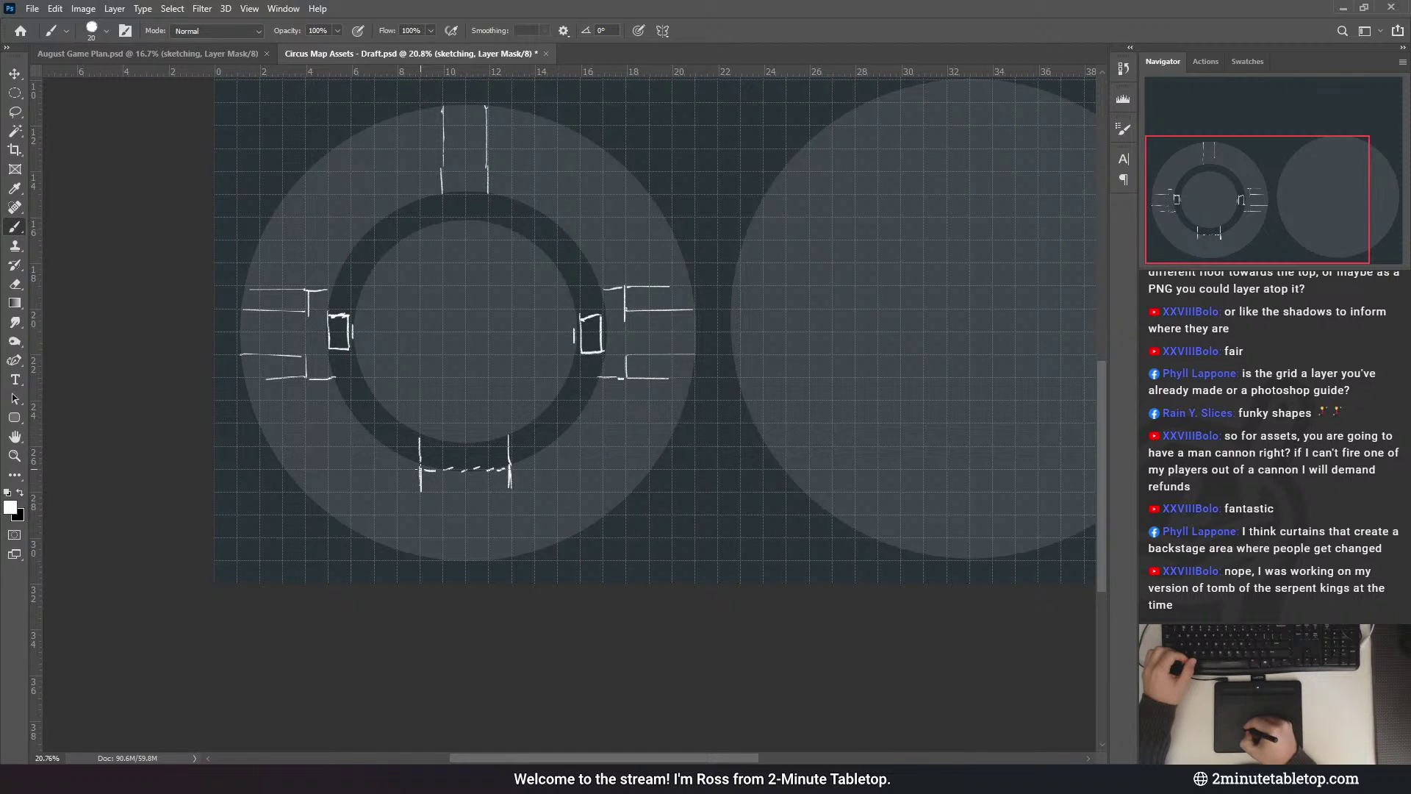
- Draw two lines flaring from the ends of the dashed line to the outer edge, and brush a short horizontal mark at the disc's lower edge
{"action": "left_click_drag", "start_coordinate": [420, 470], "coordinate": [372, 541]}
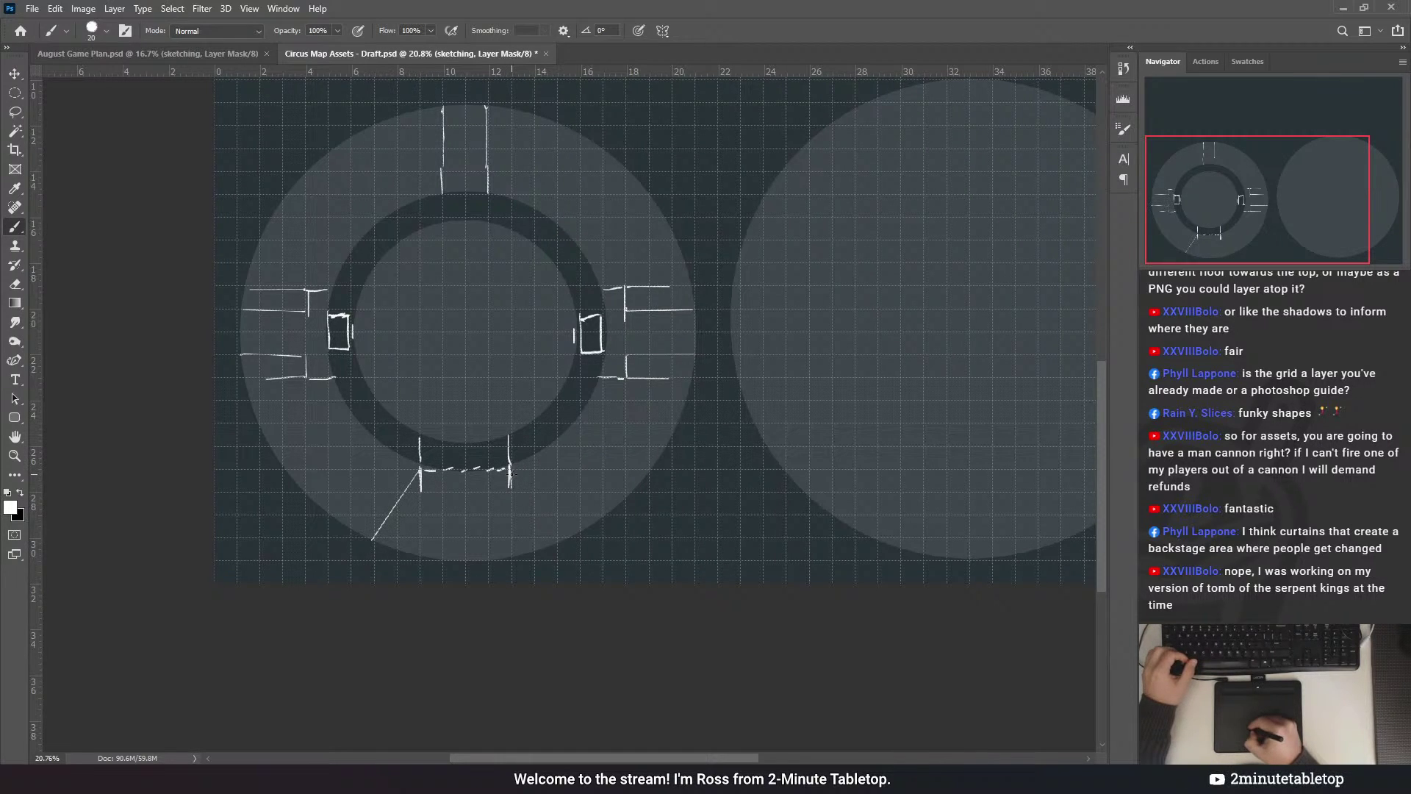
{"action": "left_click_drag", "start_coordinate": [557, 540], "coordinate": [511, 473]}
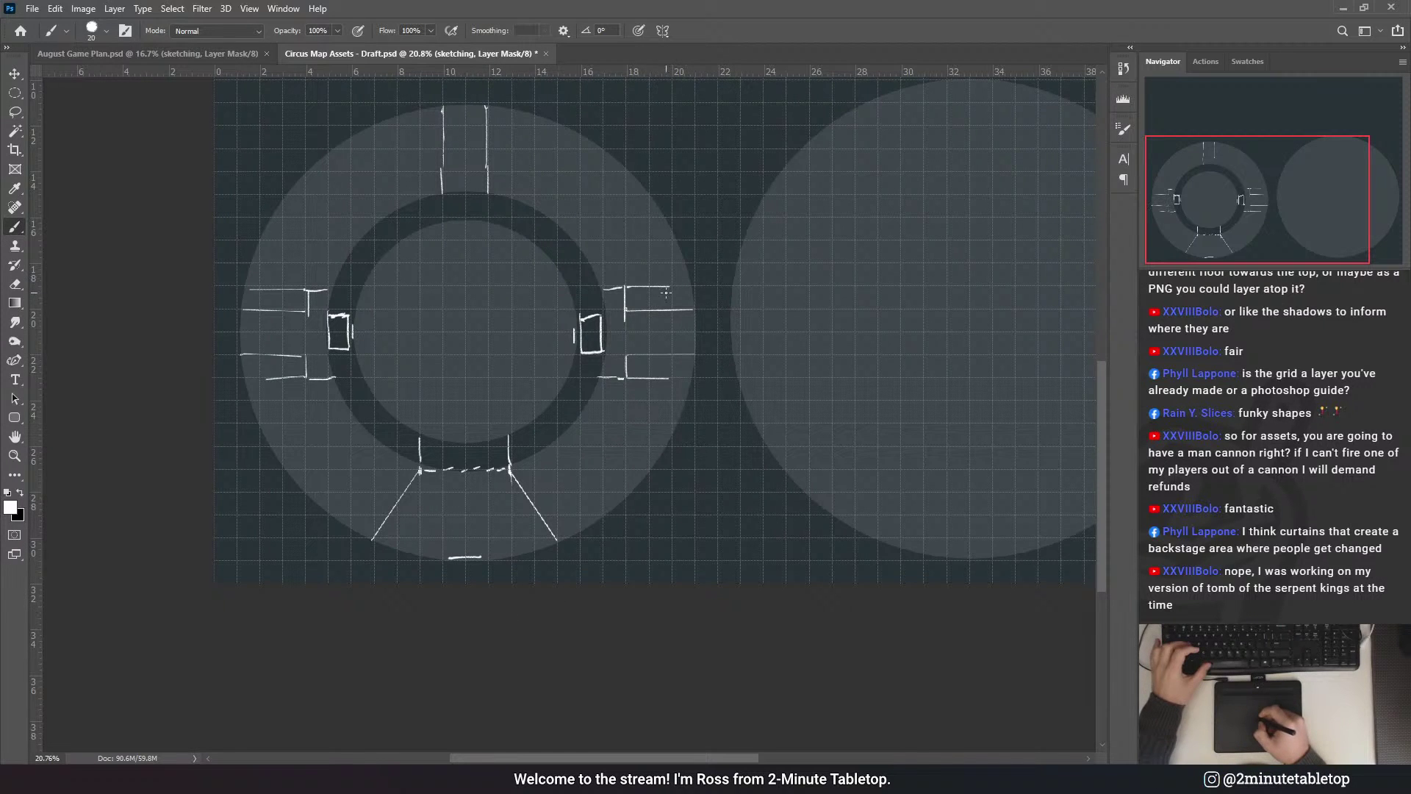
- Sketch a vertical line on each side of the top aisle, about 1 grid square outside it, down to the ring
{"action": "left_click_drag", "start_coordinate": [633, 264], "coordinate": [624, 346]}
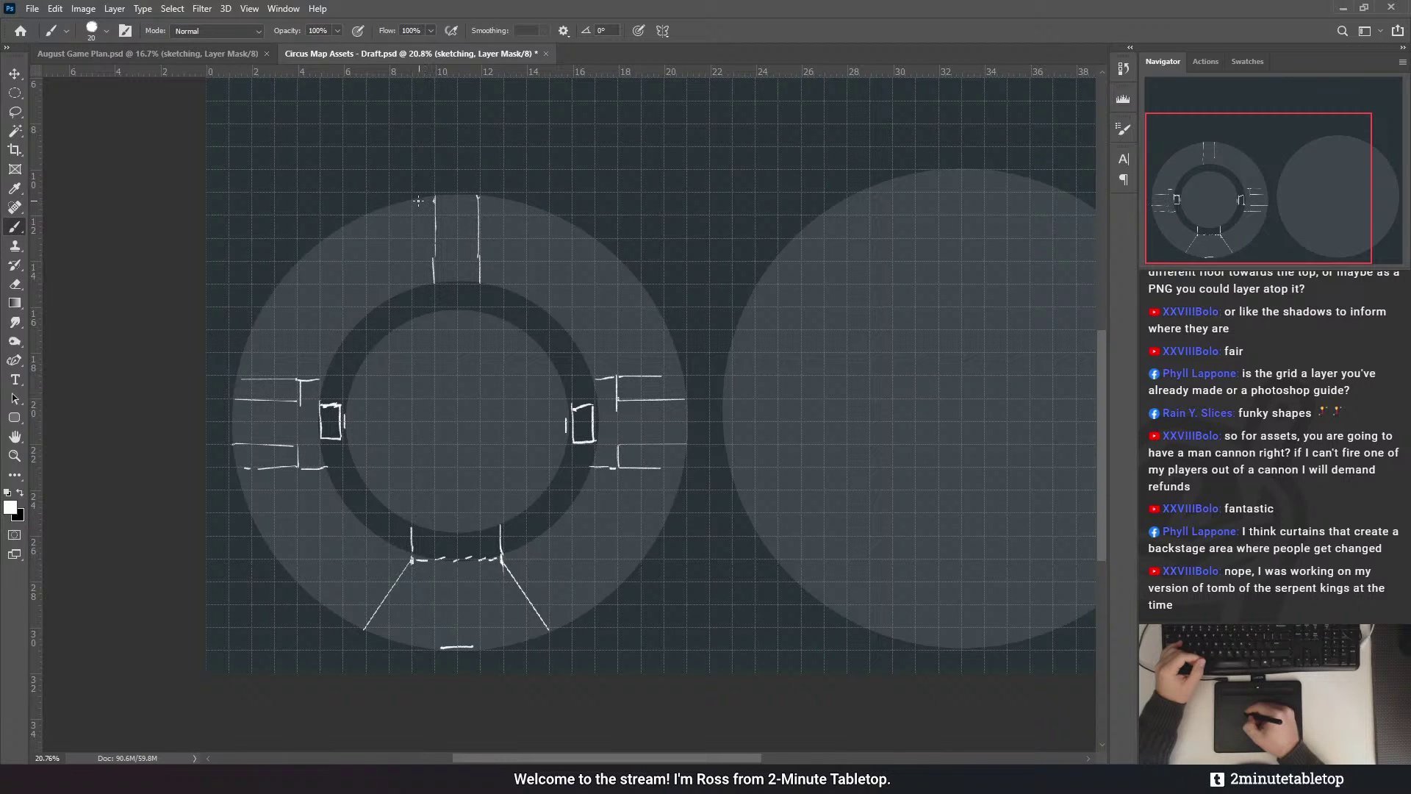
{"action": "left_click_drag", "start_coordinate": [412, 255], "coordinate": [413, 221]}
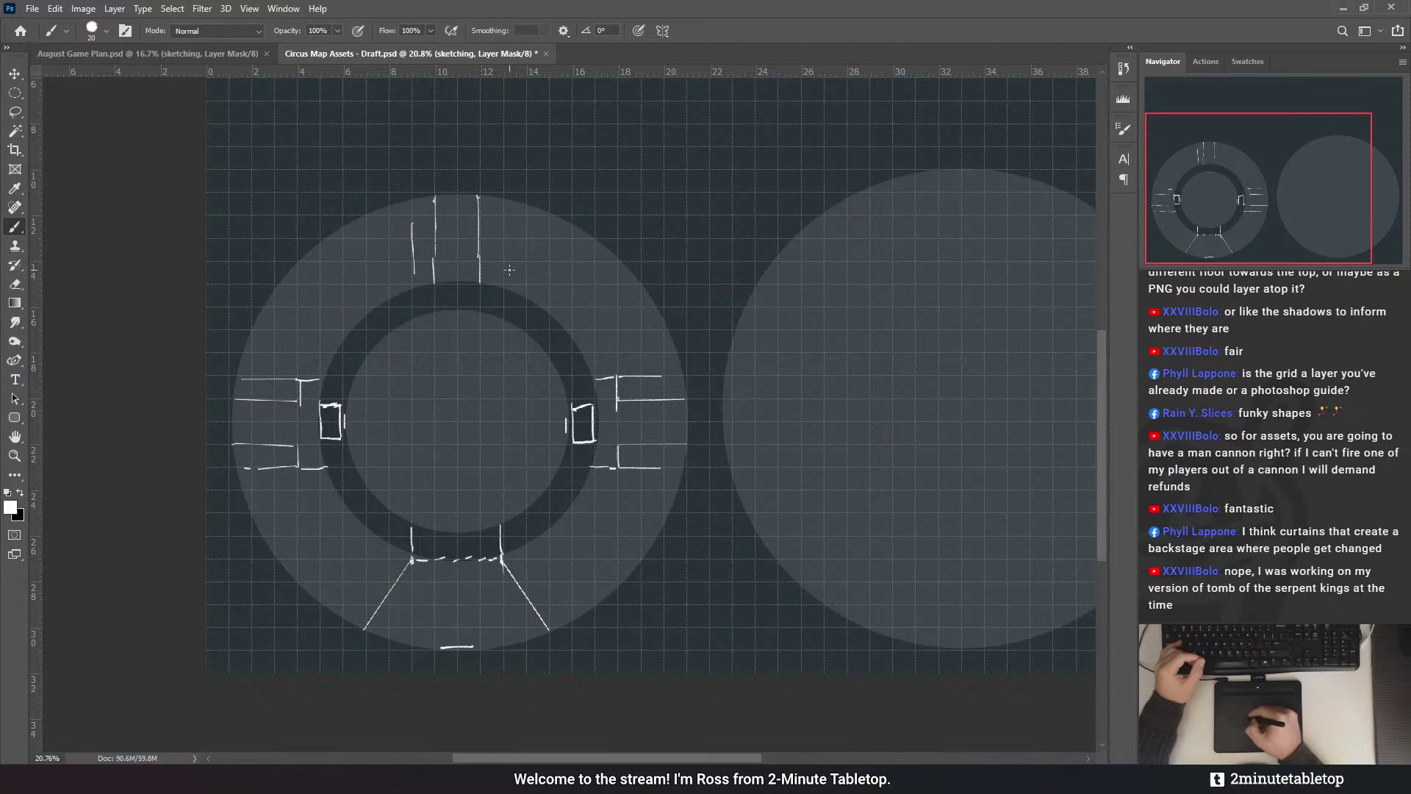
{"action": "left_click_drag", "start_coordinate": [502, 222], "coordinate": [499, 289]}
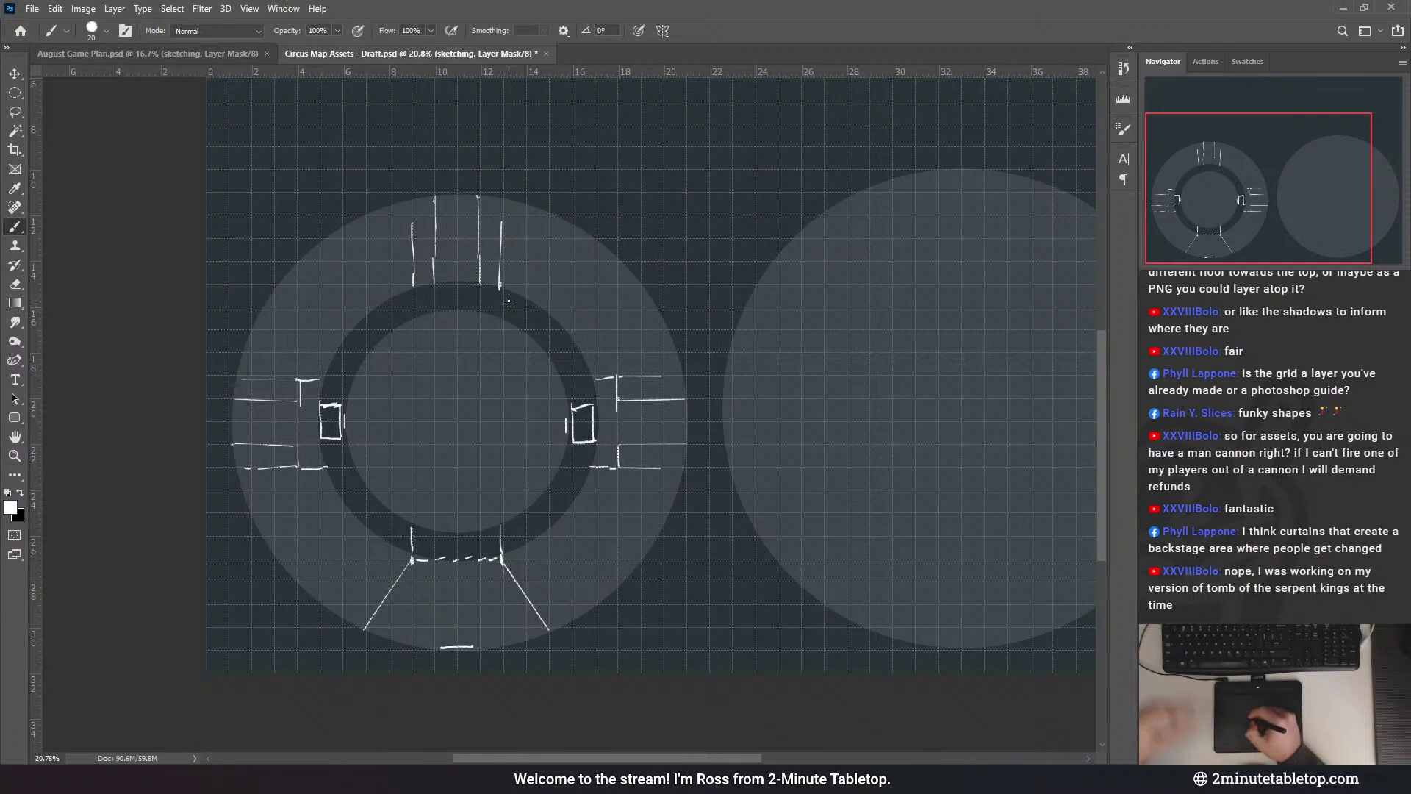
{"action": "key", "text": "space"}
{"action": "left_click_drag", "start_coordinate": [484, 355], "coordinate": [483, 374]}
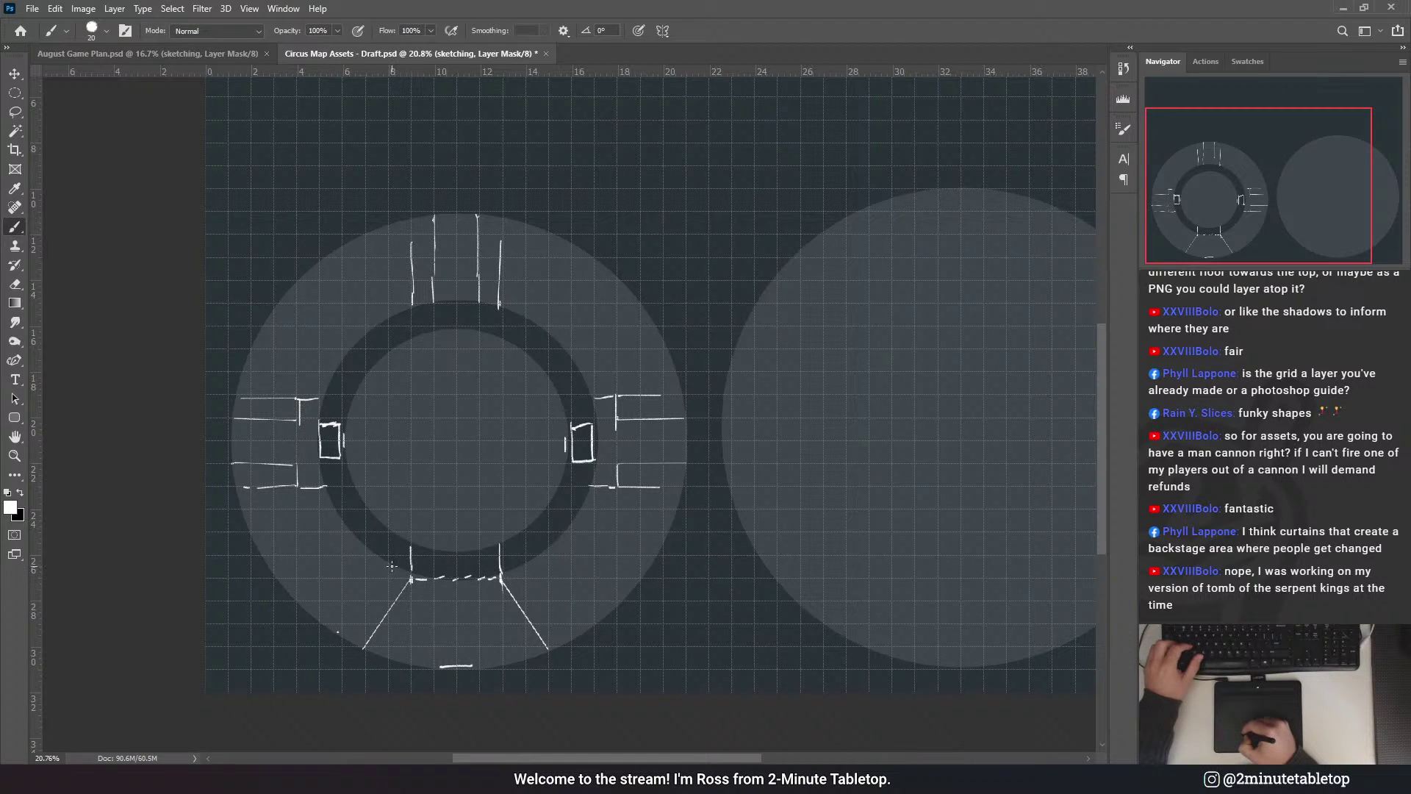
{"action": "left_click_drag", "start_coordinate": [338, 632], "coordinate": [387, 566]}
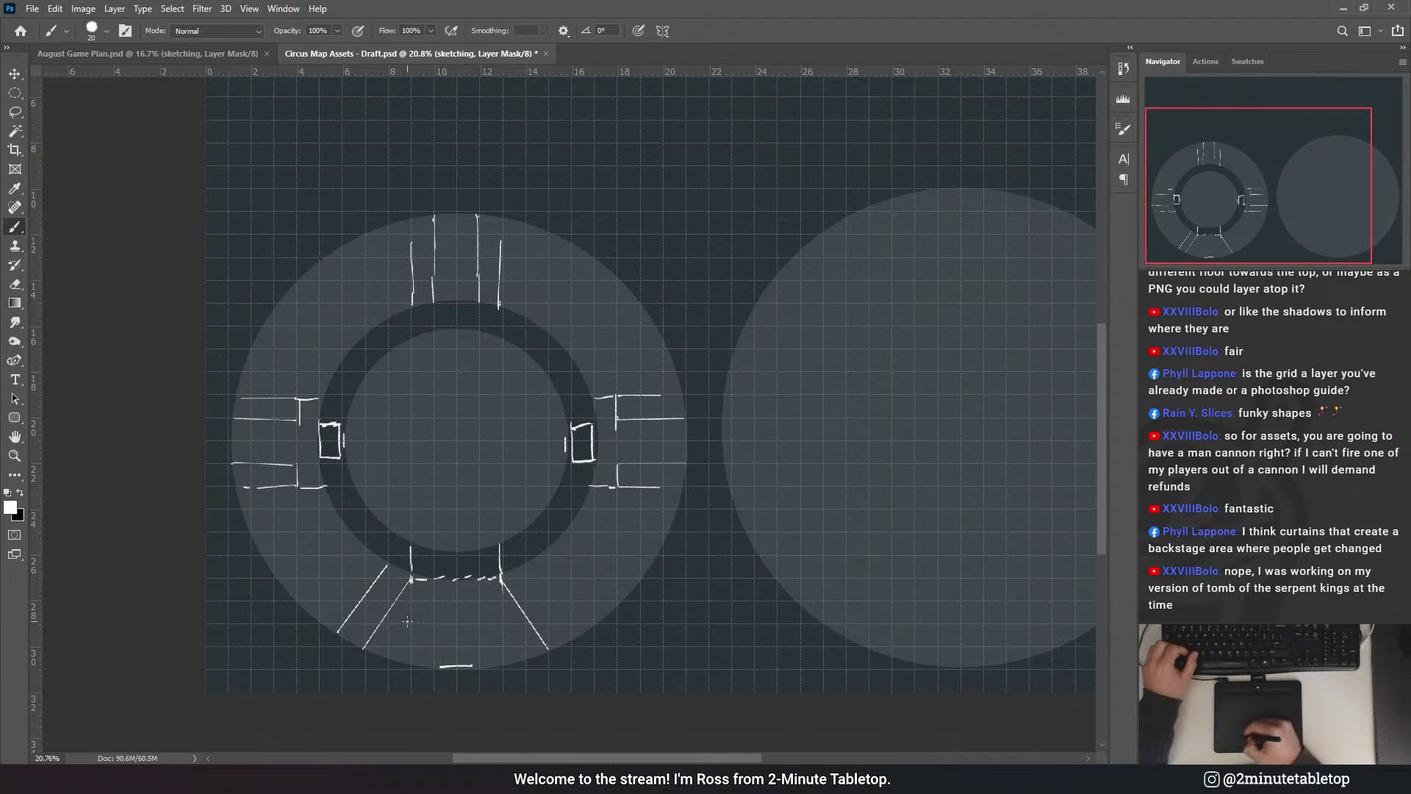
{"action": "key", "text": "ctrl+z"}
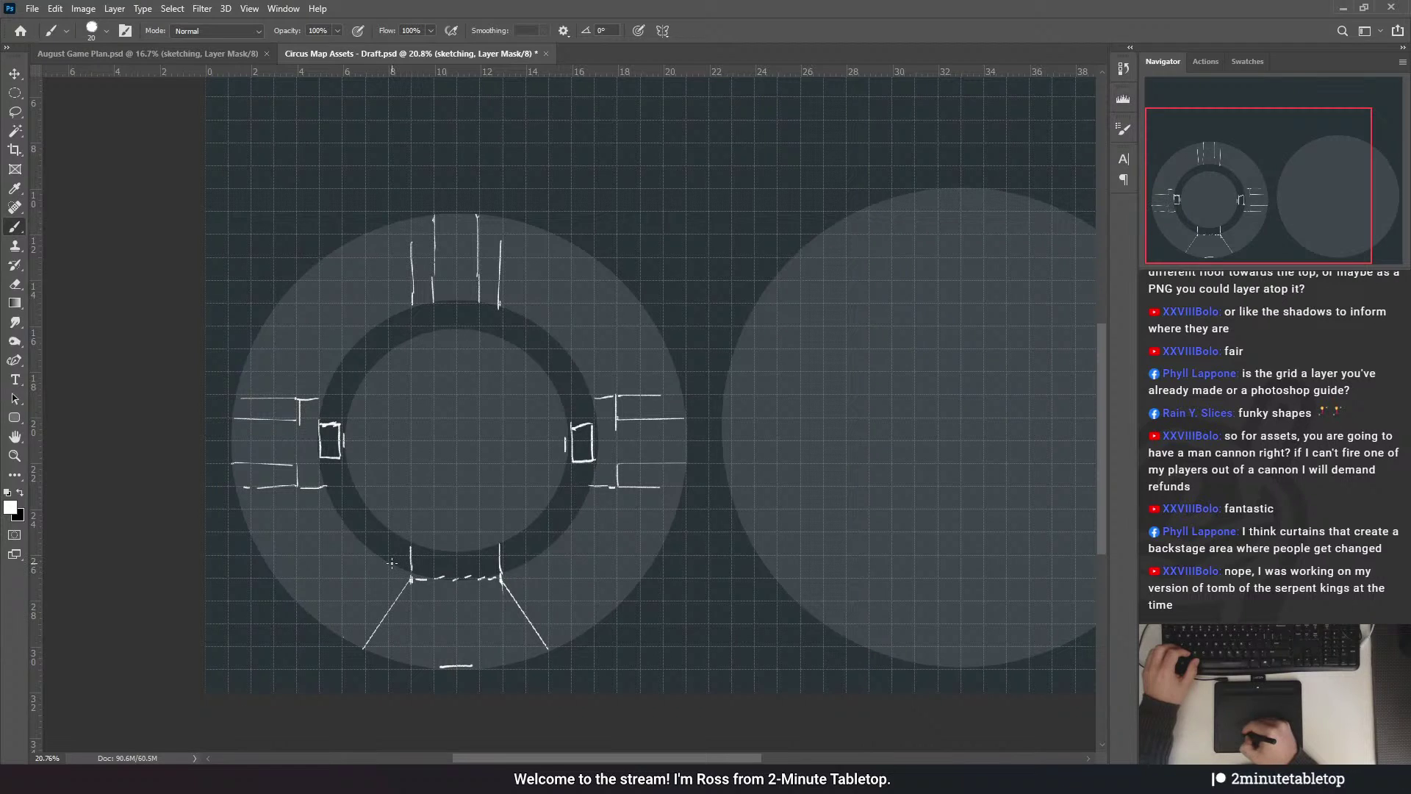
- Try flaring lines parallel to the backstage walls, about 1 grid square outside them across the lower stands
{"action": "left_click_drag", "start_coordinate": [391, 565], "coordinate": [344, 637]}
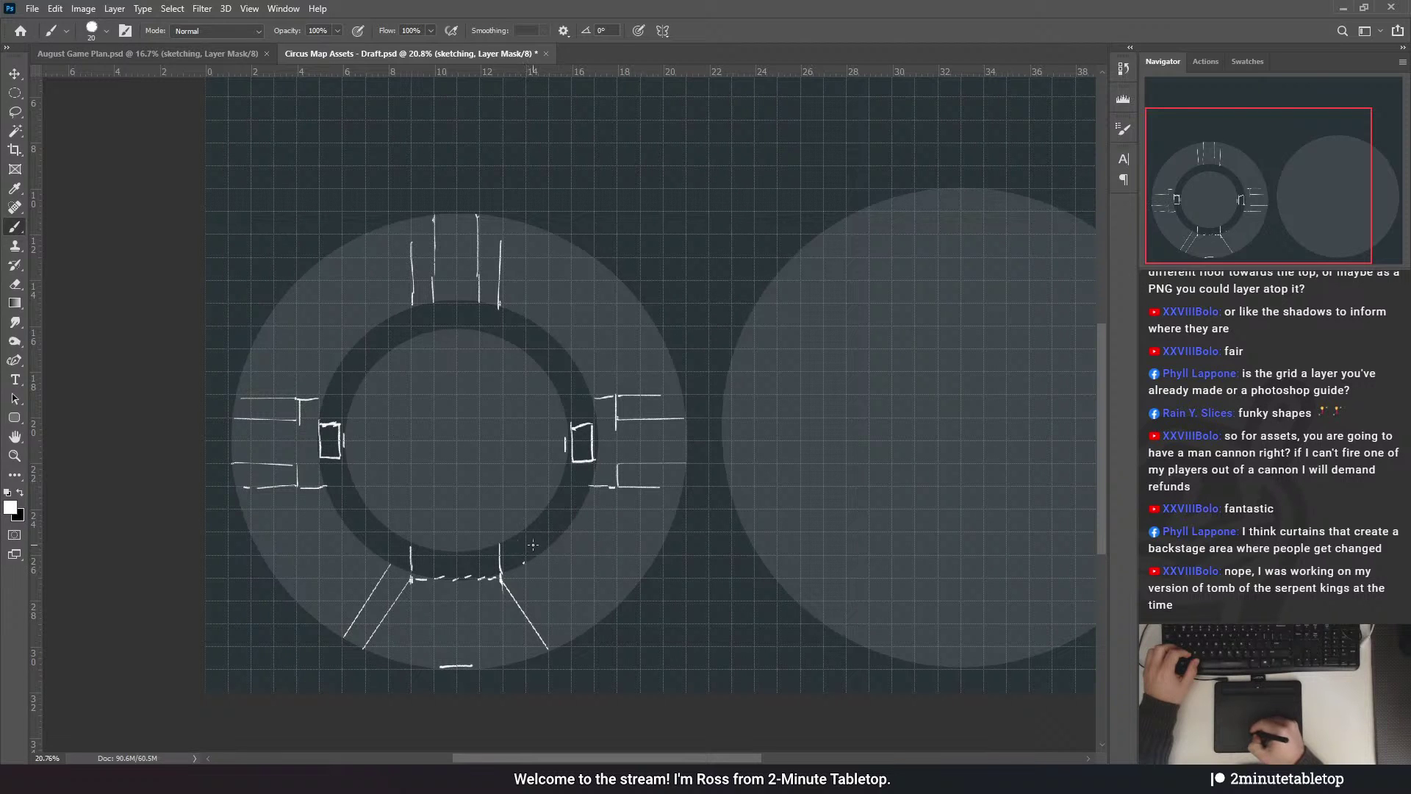
{"action": "left_click_drag", "start_coordinate": [568, 639], "coordinate": [524, 563]}
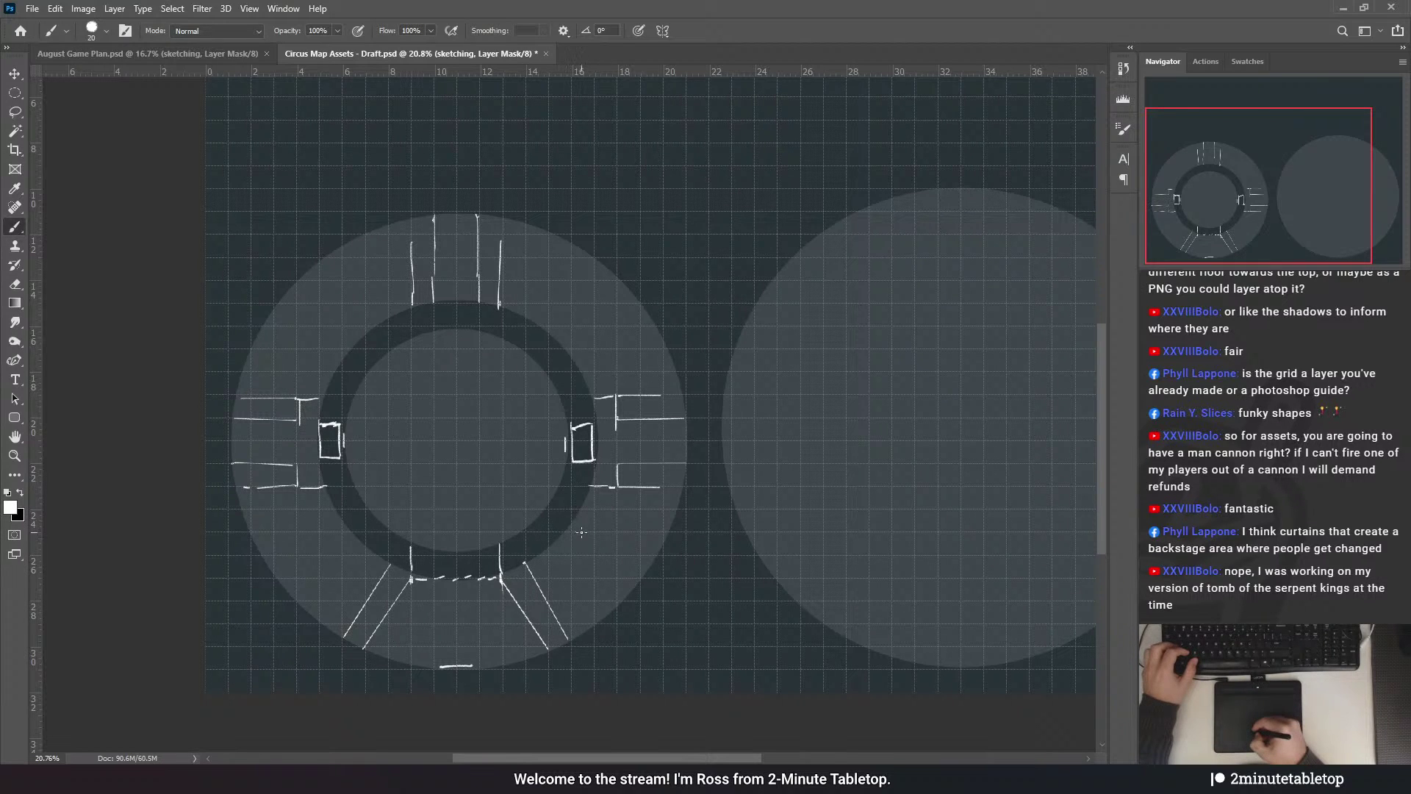
{"action": "key", "text": "ctrl+z"}
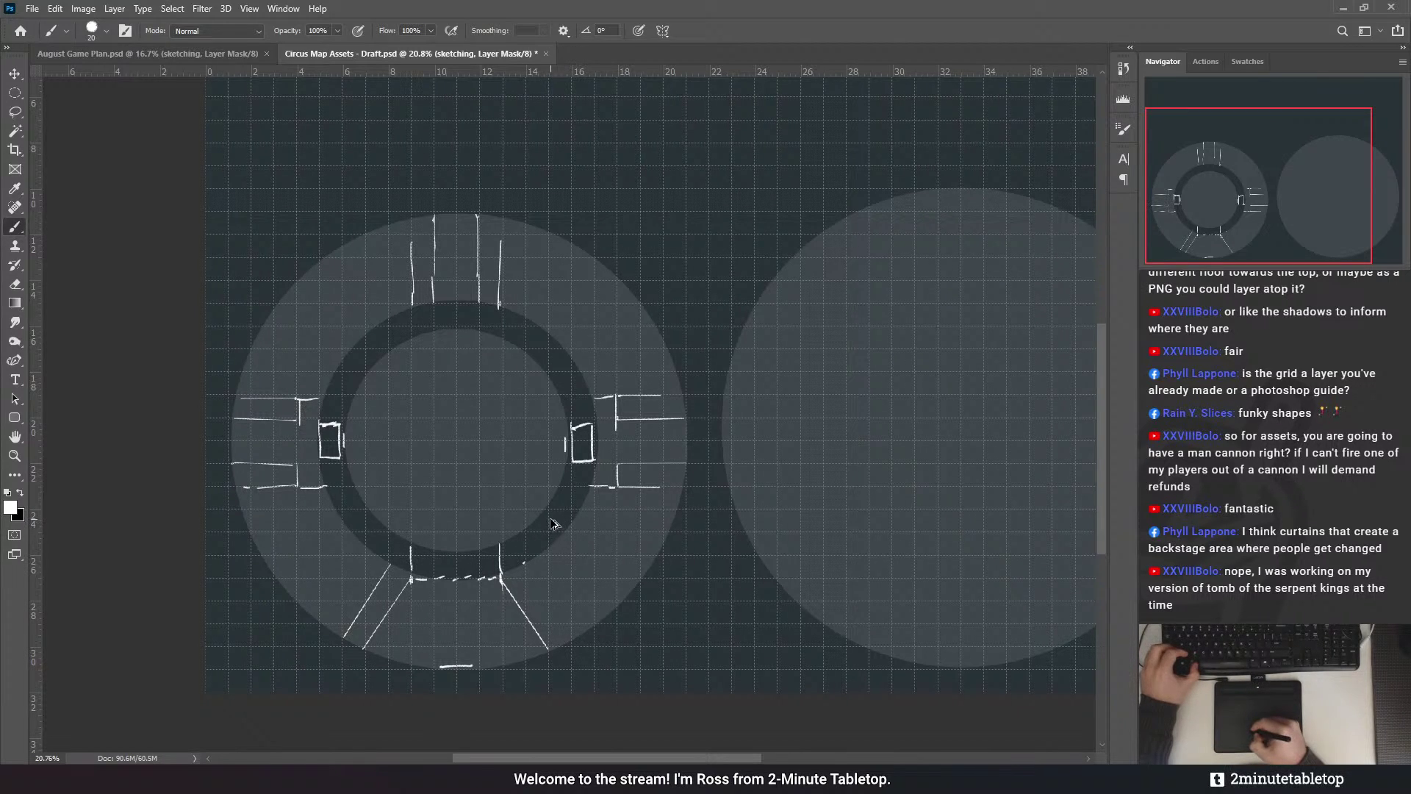
{"action": "key", "text": "ctrl+z"}
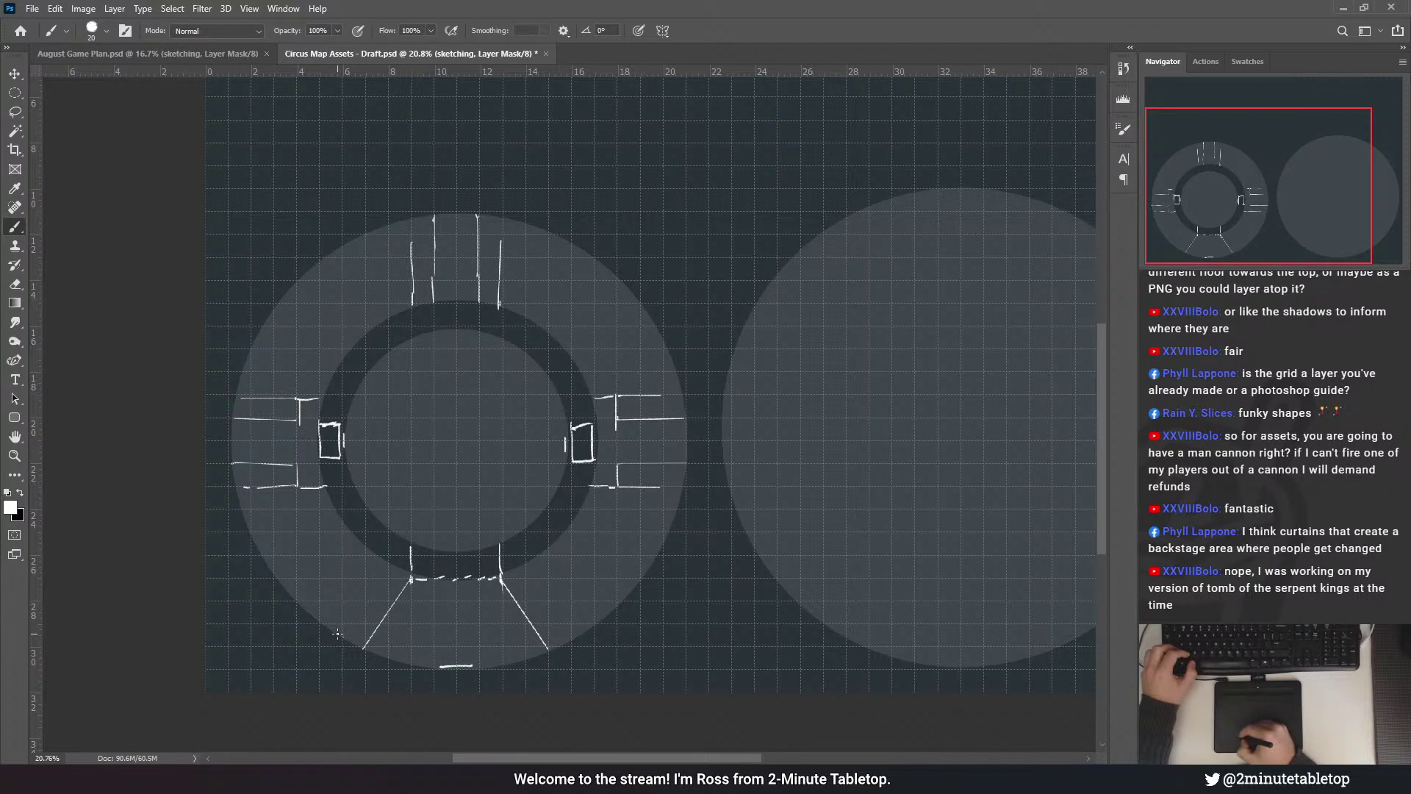
{"action": "left_click_drag", "start_coordinate": [394, 566], "coordinate": [337, 633]}
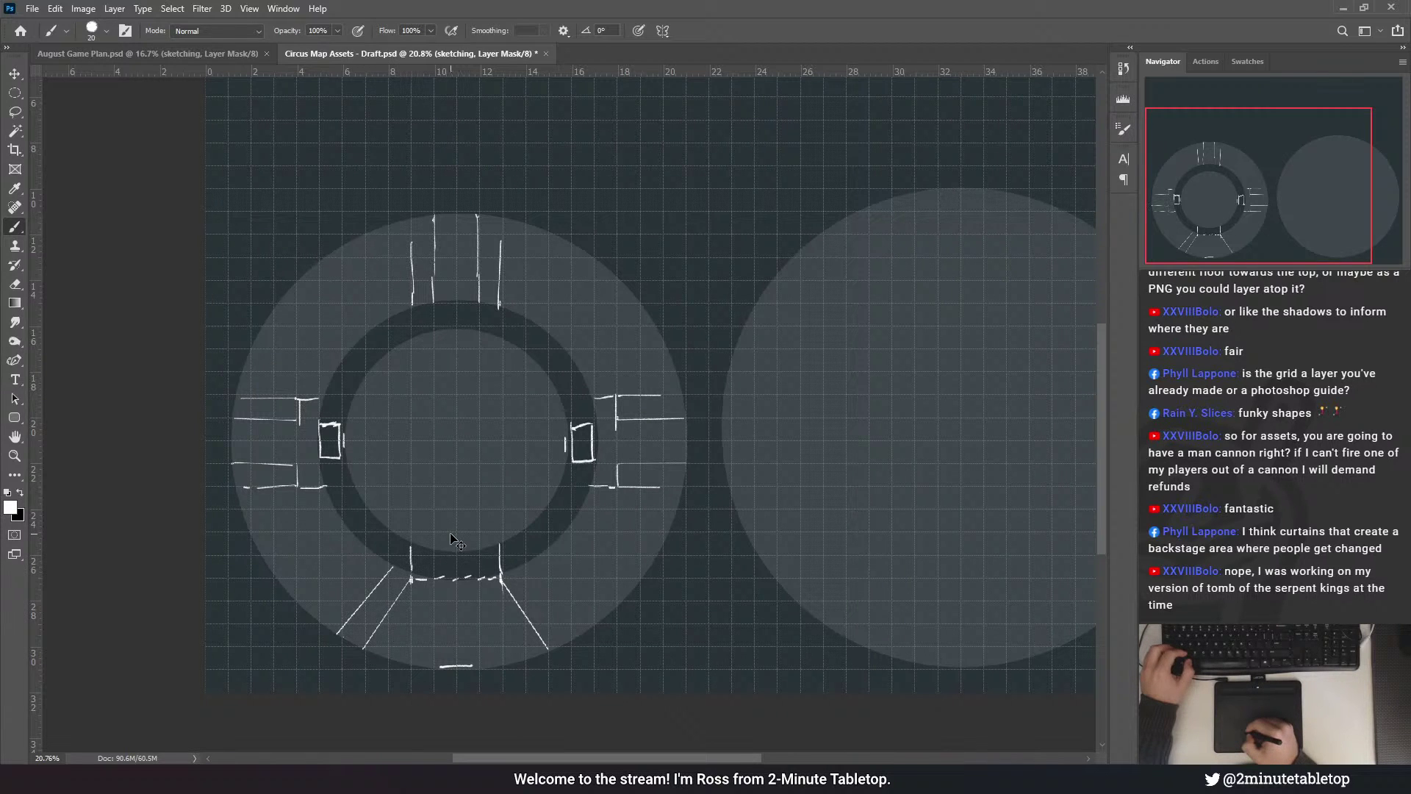
{"action": "key", "text": "ctrl+z"}
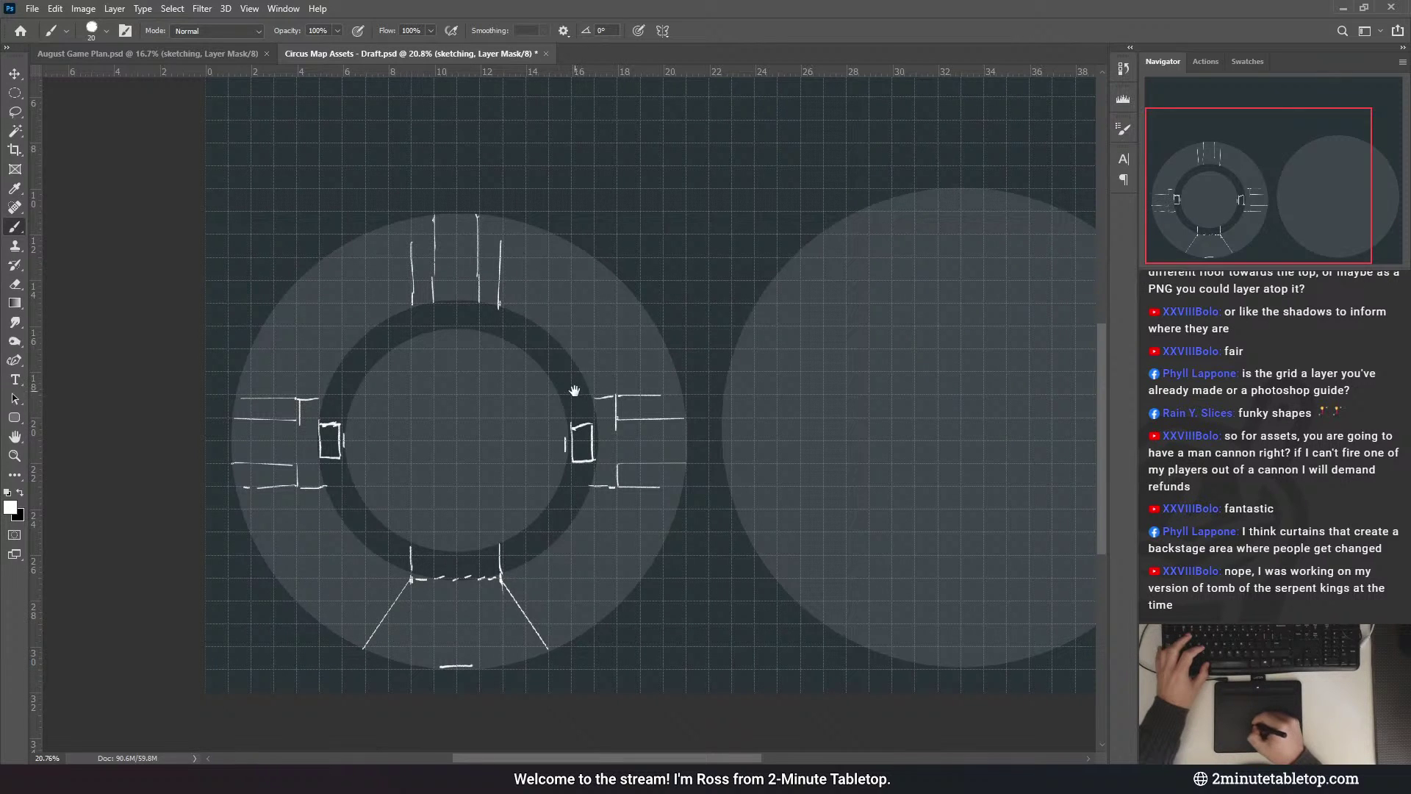
- Bring the handwritten festival and circus asset list onto the canvas over the roof disc to review it, and remove it again
{"action": "left_click_drag", "start_coordinate": [575, 390], "coordinate": [600, 430]}
{"action": "left_click_drag", "start_coordinate": [820, 388], "coordinate": [759, 396]}
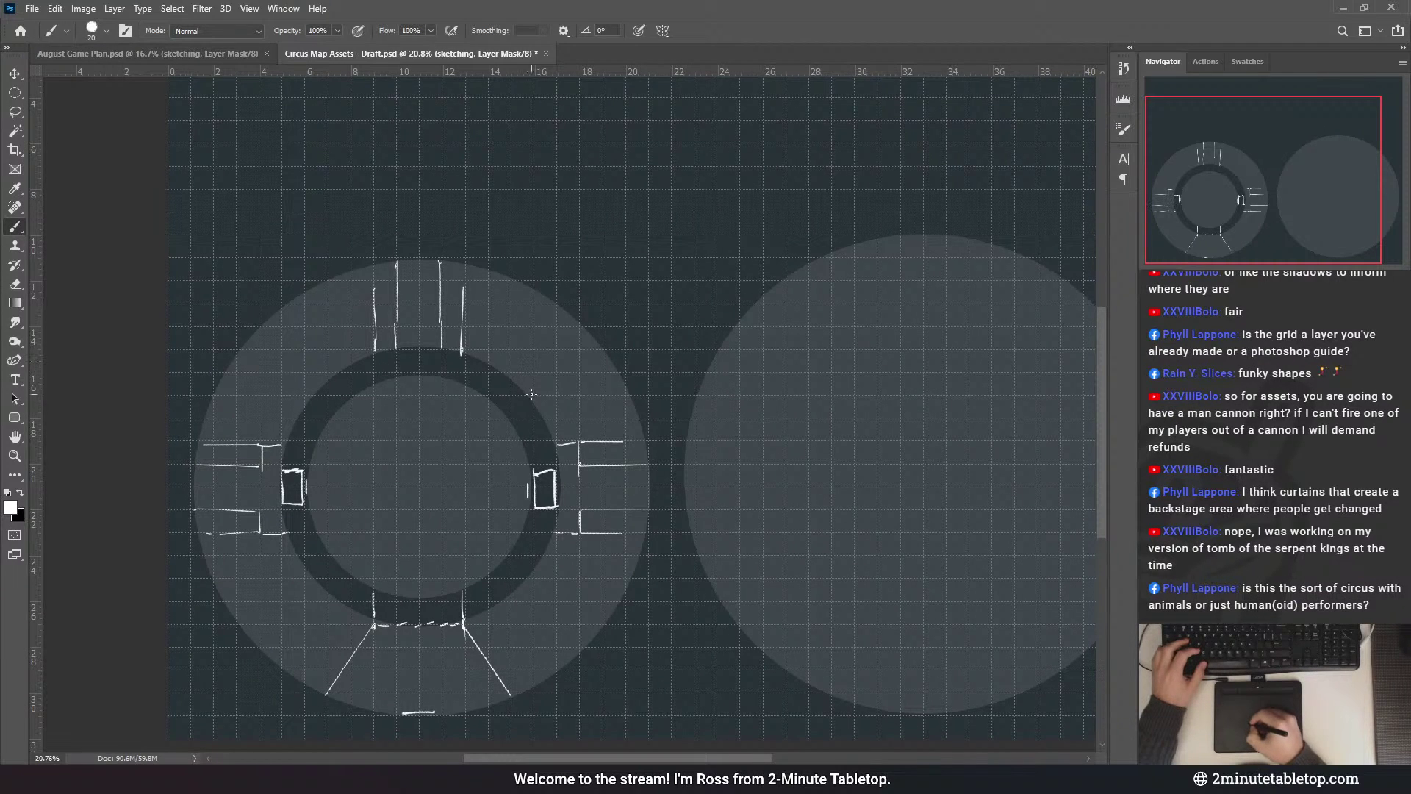
{"action": "left_click_drag", "start_coordinate": [362, 502], "coordinate": [341, 495]}
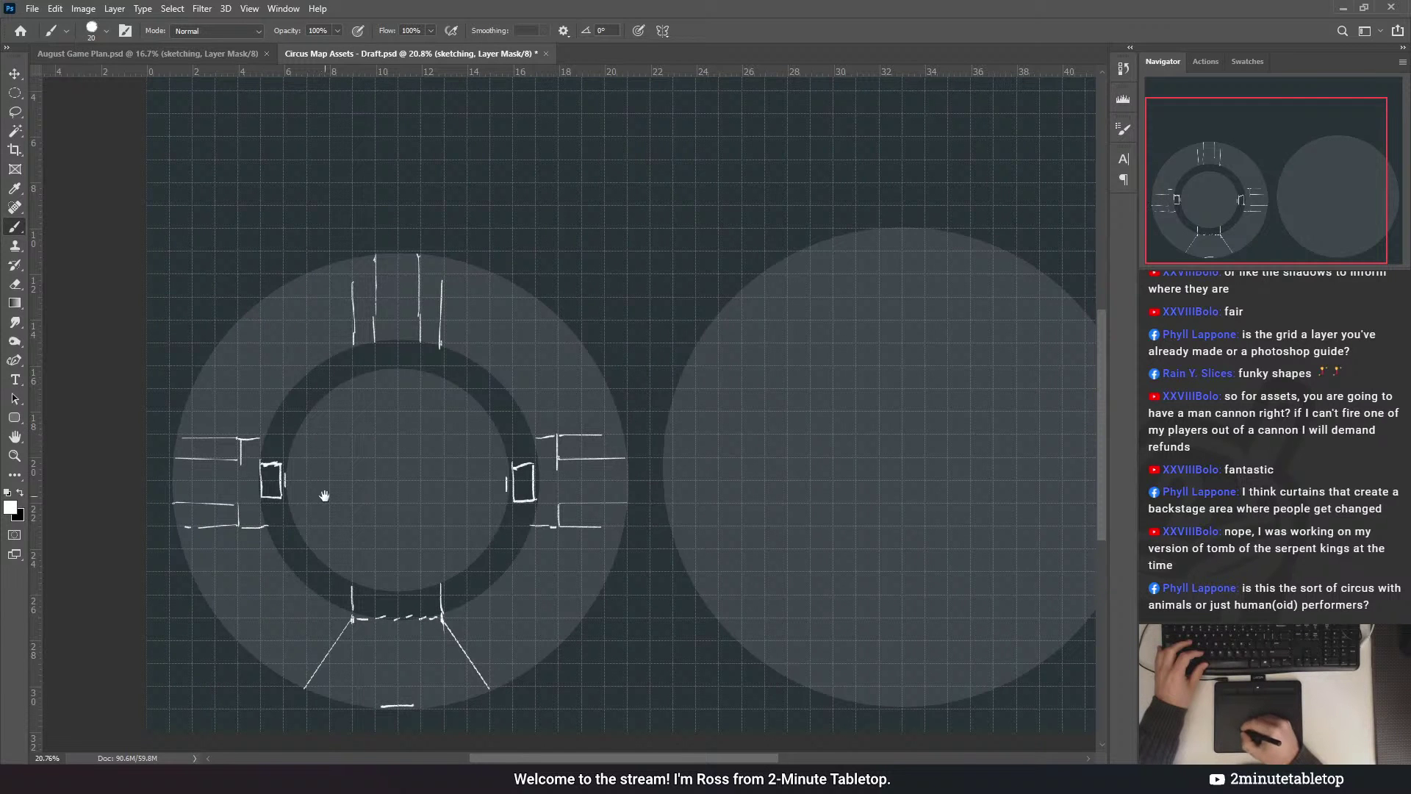
{"action": "left_click_drag", "start_coordinate": [513, 445], "coordinate": [471, 443]}
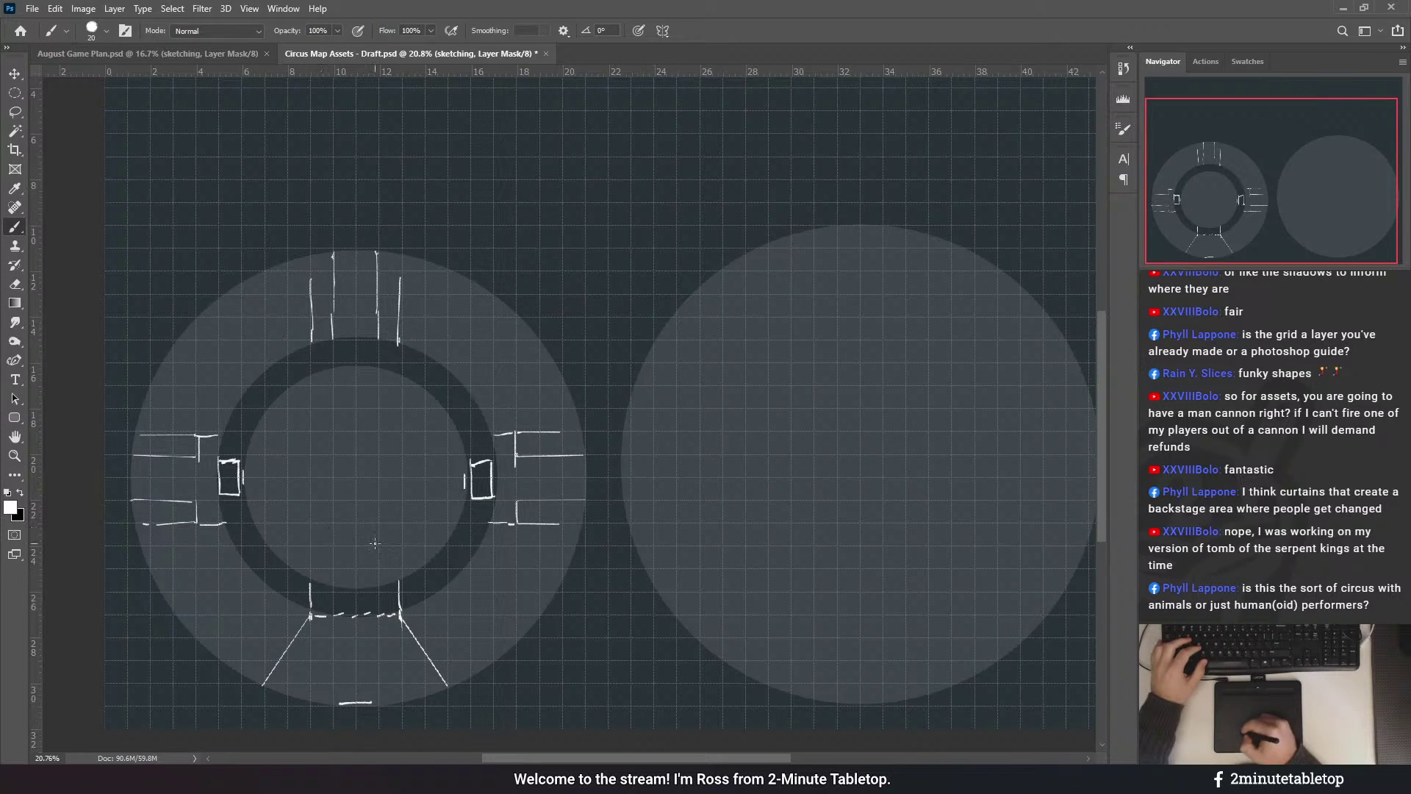
{"action": "key", "text": "ctrl+v"}
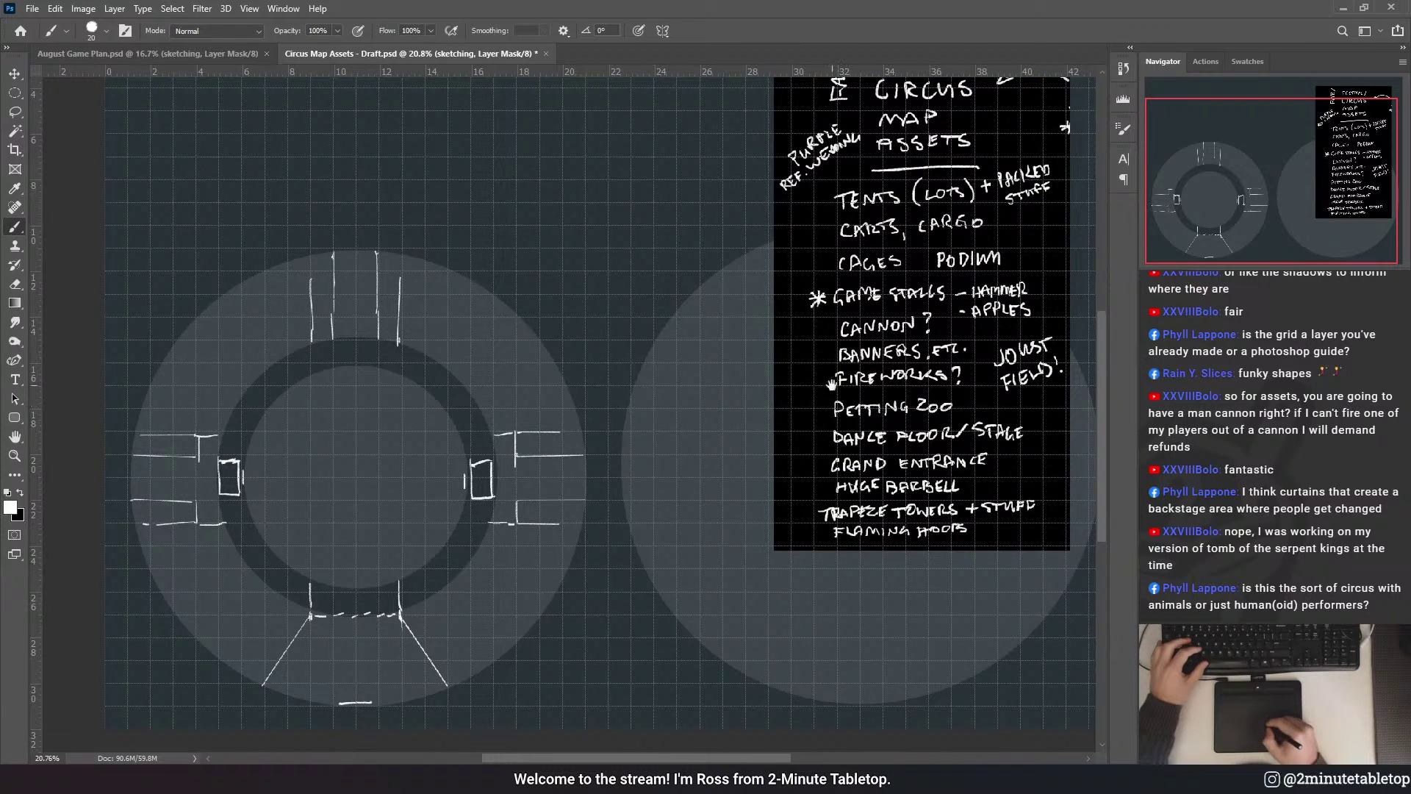
{"action": "left_click_drag", "start_coordinate": [830, 382], "coordinate": [770, 439]}
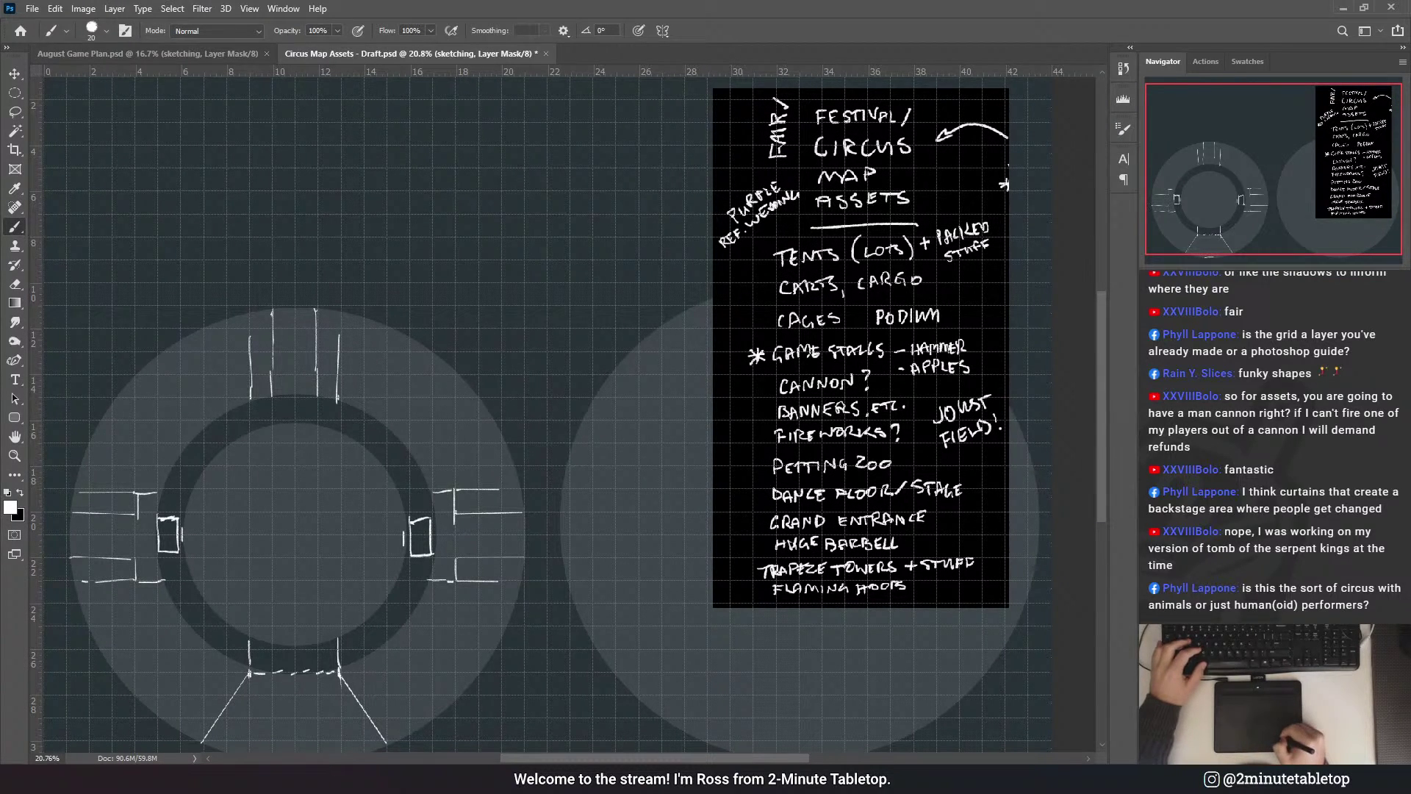
{"action": "key", "text": "ctrl+z"}
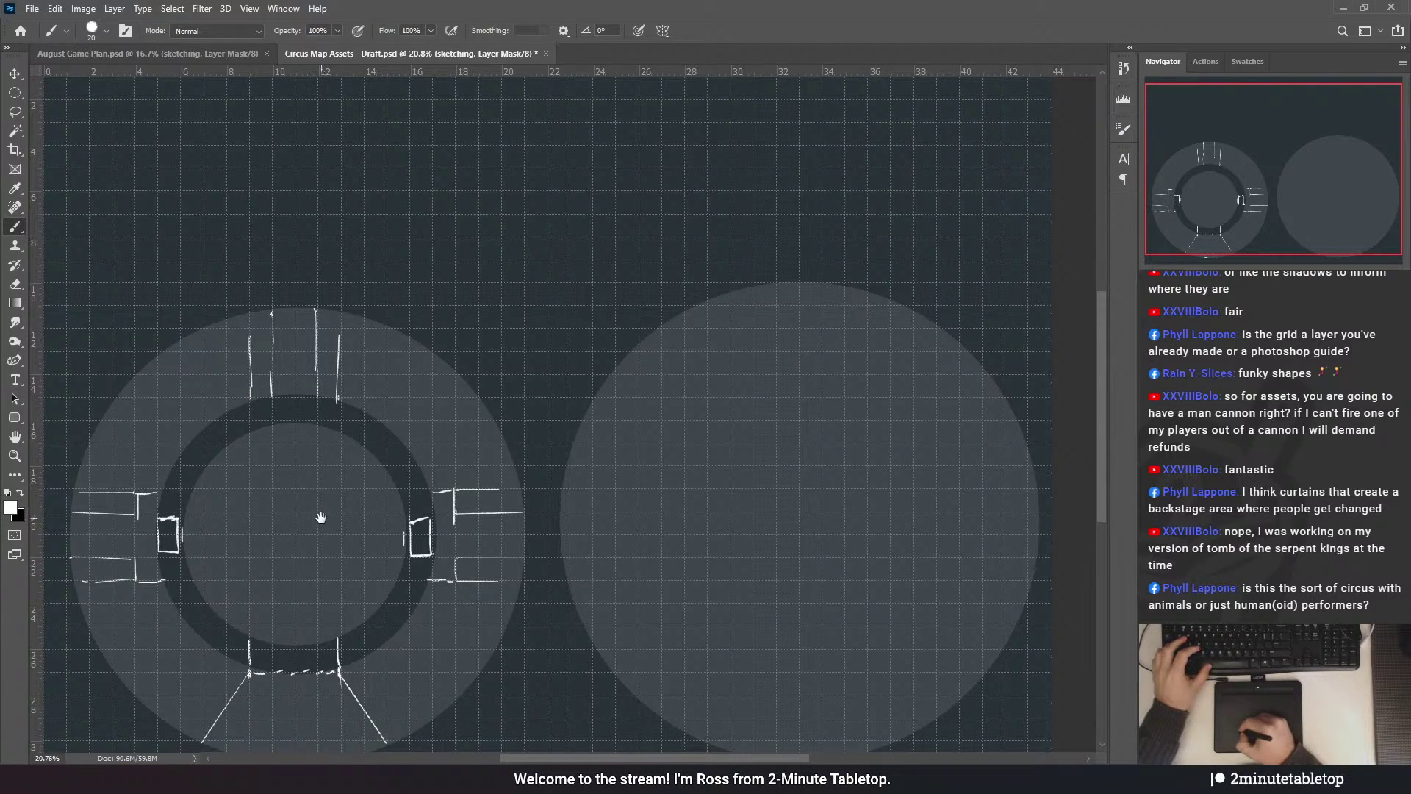
- Mark out the horizontal strip between the side aisles across the ringed plan with a rectangular selection, and clear it
{"action": "left_click_drag", "start_coordinate": [319, 513], "coordinate": [347, 456]}
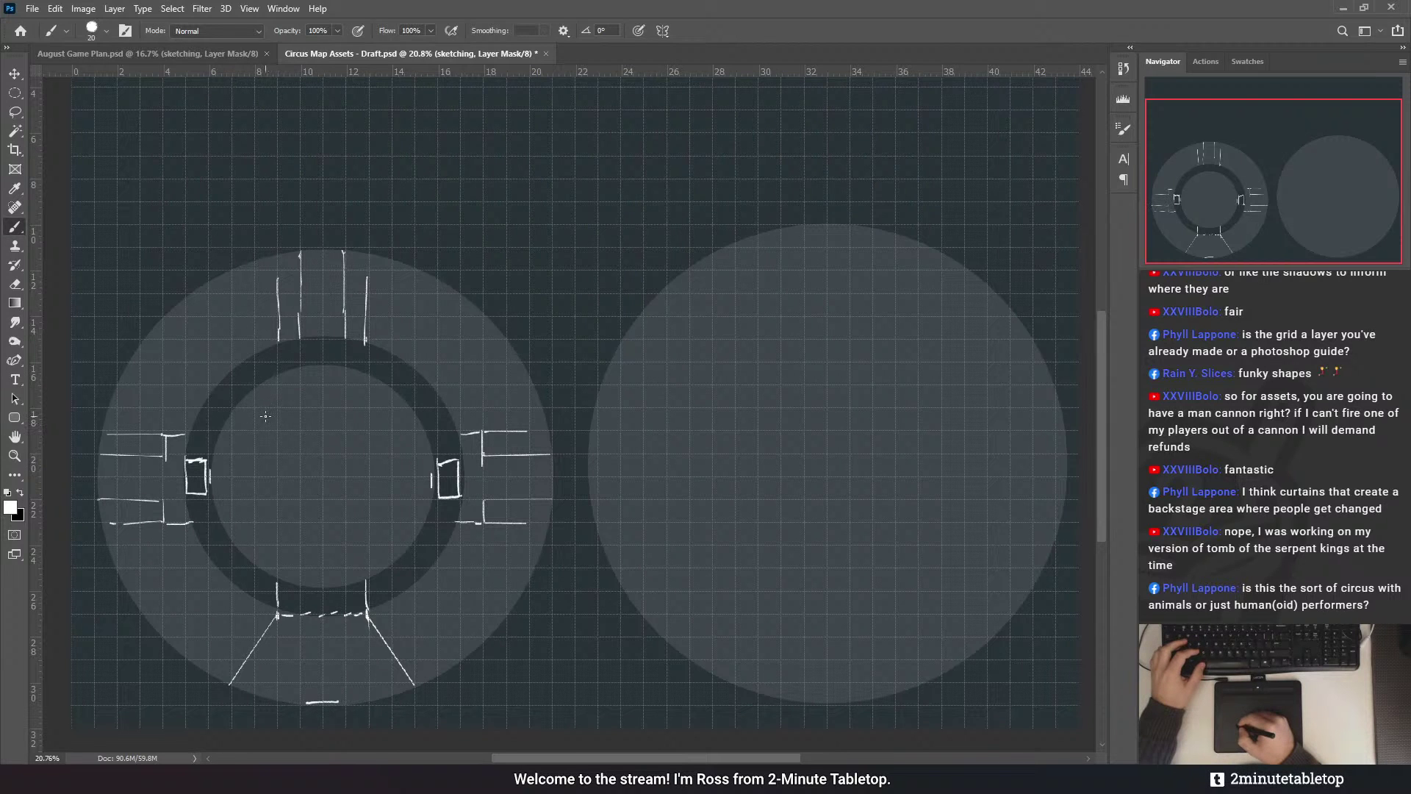
{"action": "left_click_drag", "start_coordinate": [384, 382], "coordinate": [428, 333]}
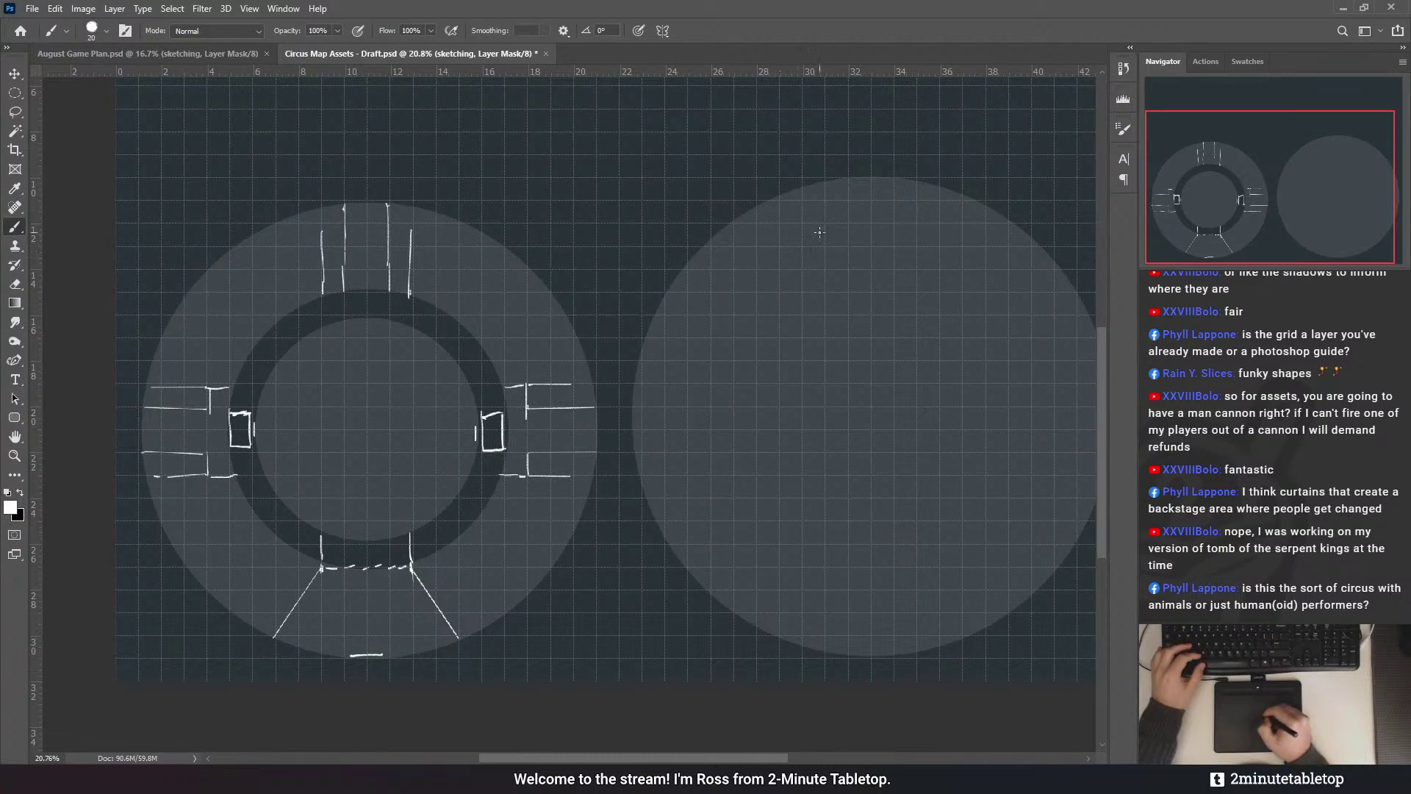
{"action": "left_click_drag", "start_coordinate": [706, 178], "coordinate": [740, 272]}
{"action": "scroll", "coordinate": [740, 272], "scroll_direction": "down", "scroll_amount": 1}
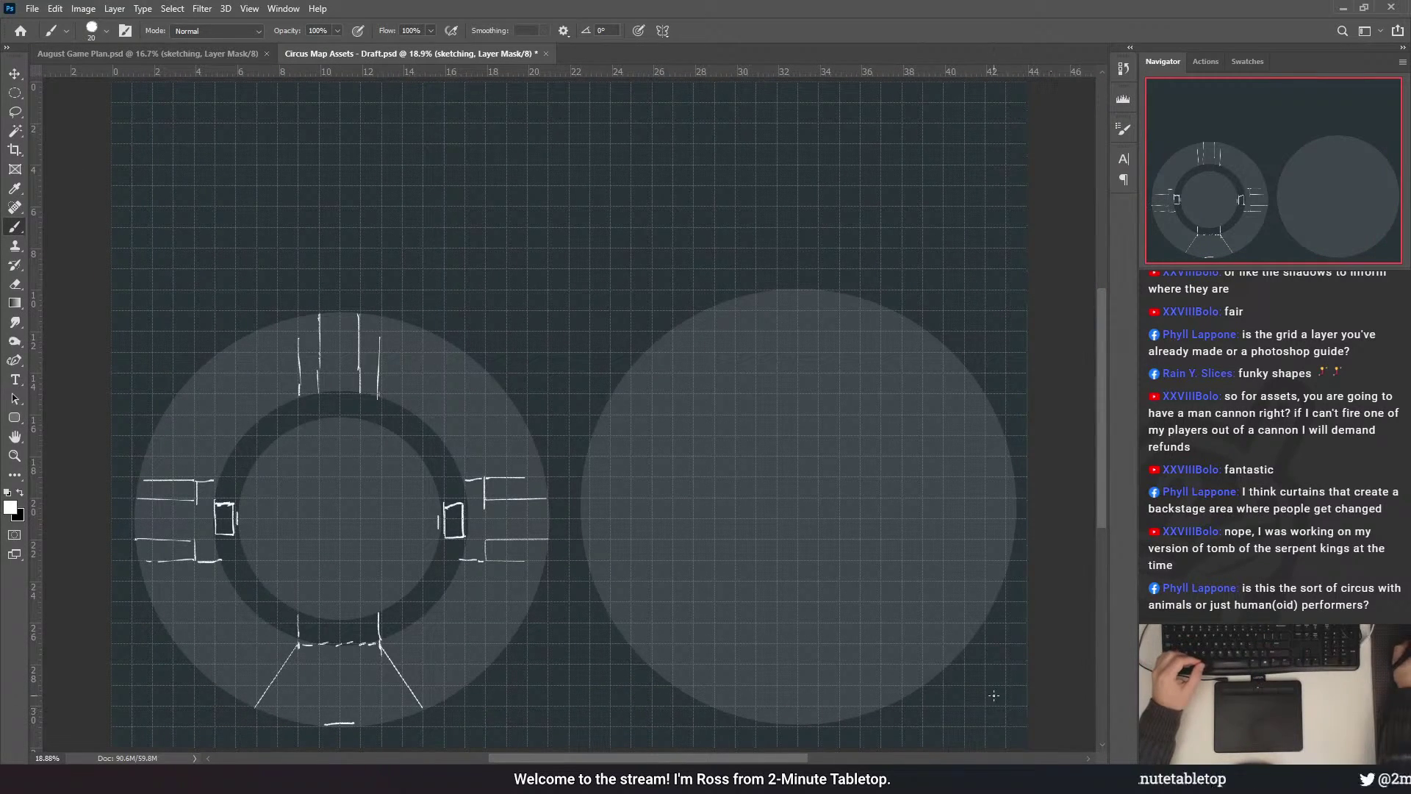
{"action": "left_click", "coordinate": [15, 93]}
{"action": "key", "text": "shift+m"}
{"action": "left_click_drag", "start_coordinate": [129, 542], "coordinate": [547, 503]}
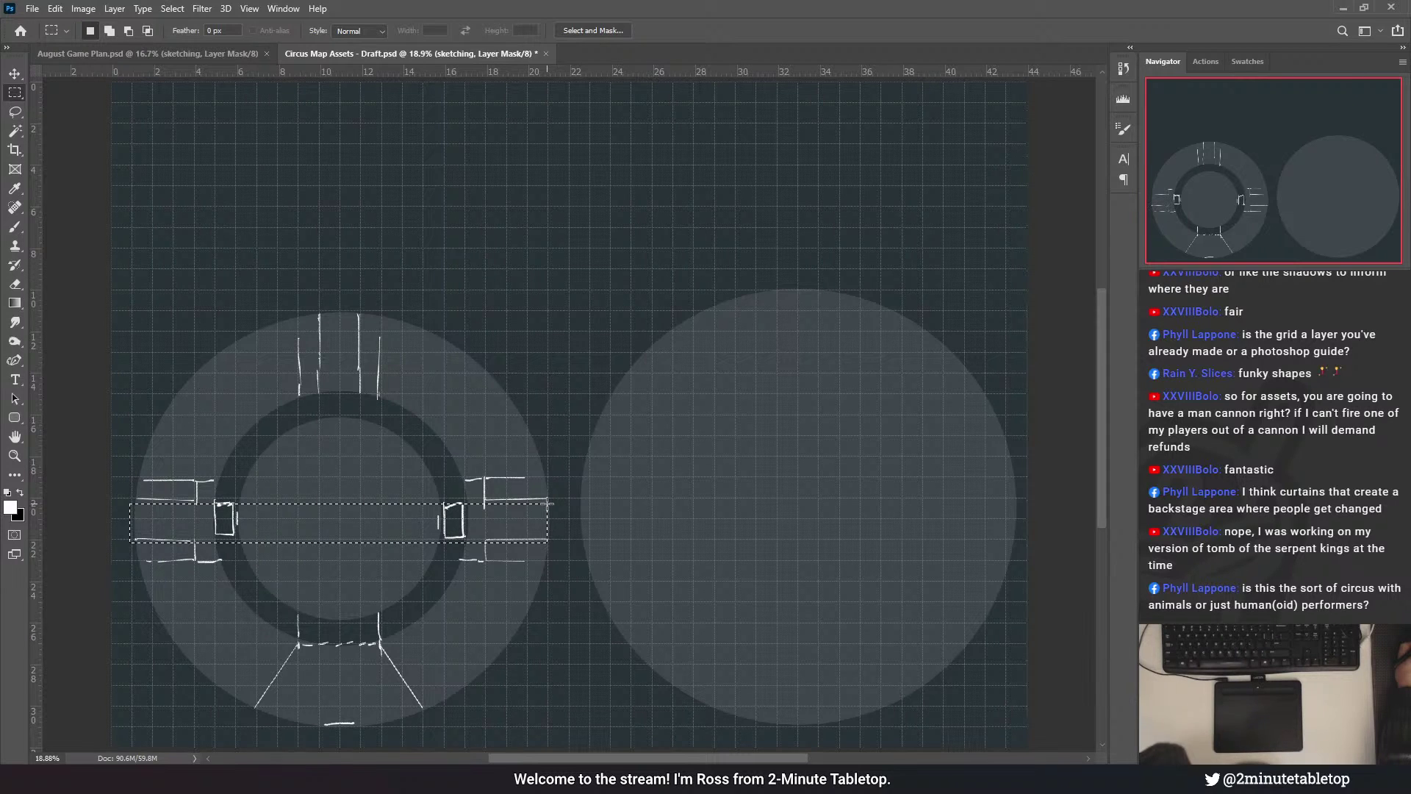
{"action": "key", "text": "ctrl+d"}
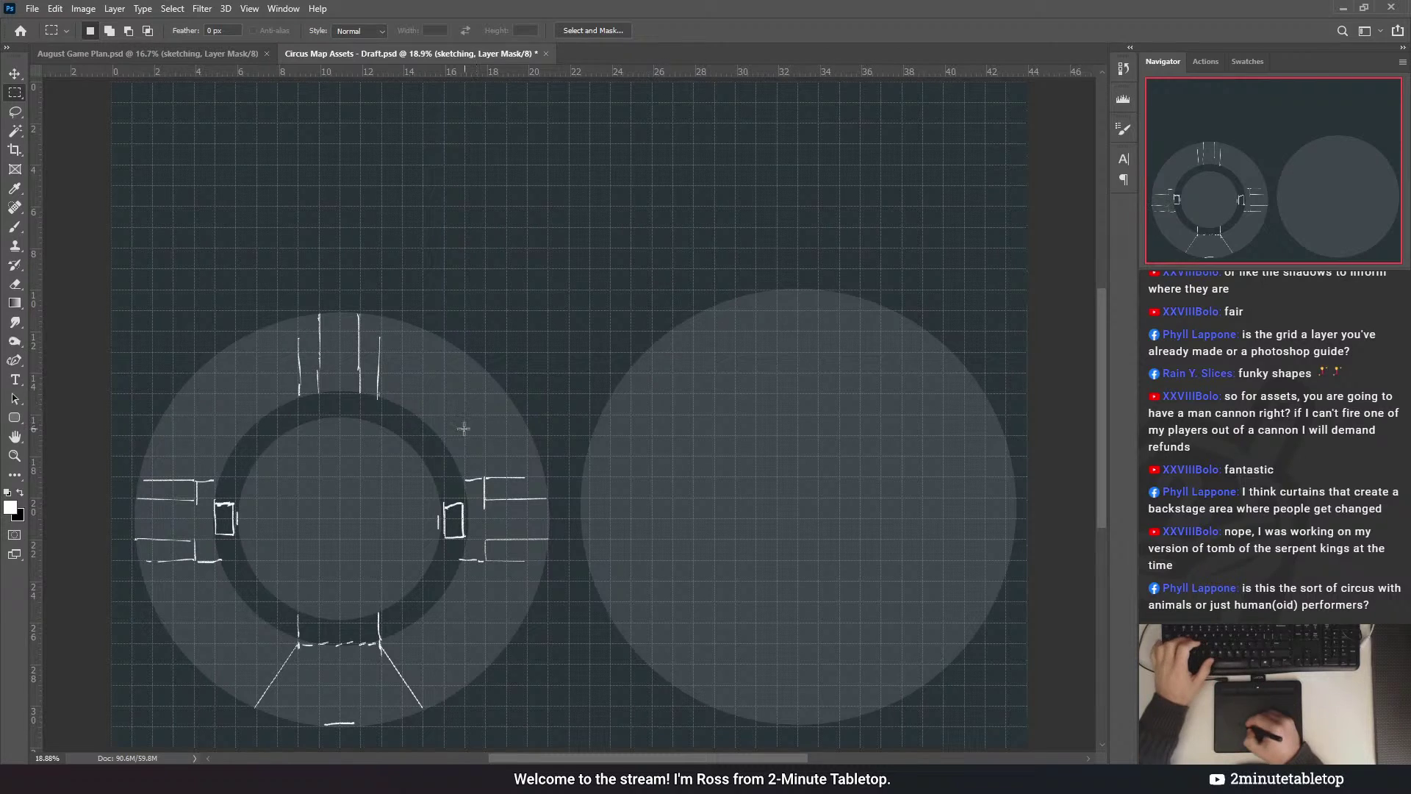
{"action": "left_click_drag", "start_coordinate": [450, 447], "coordinate": [488, 396]}
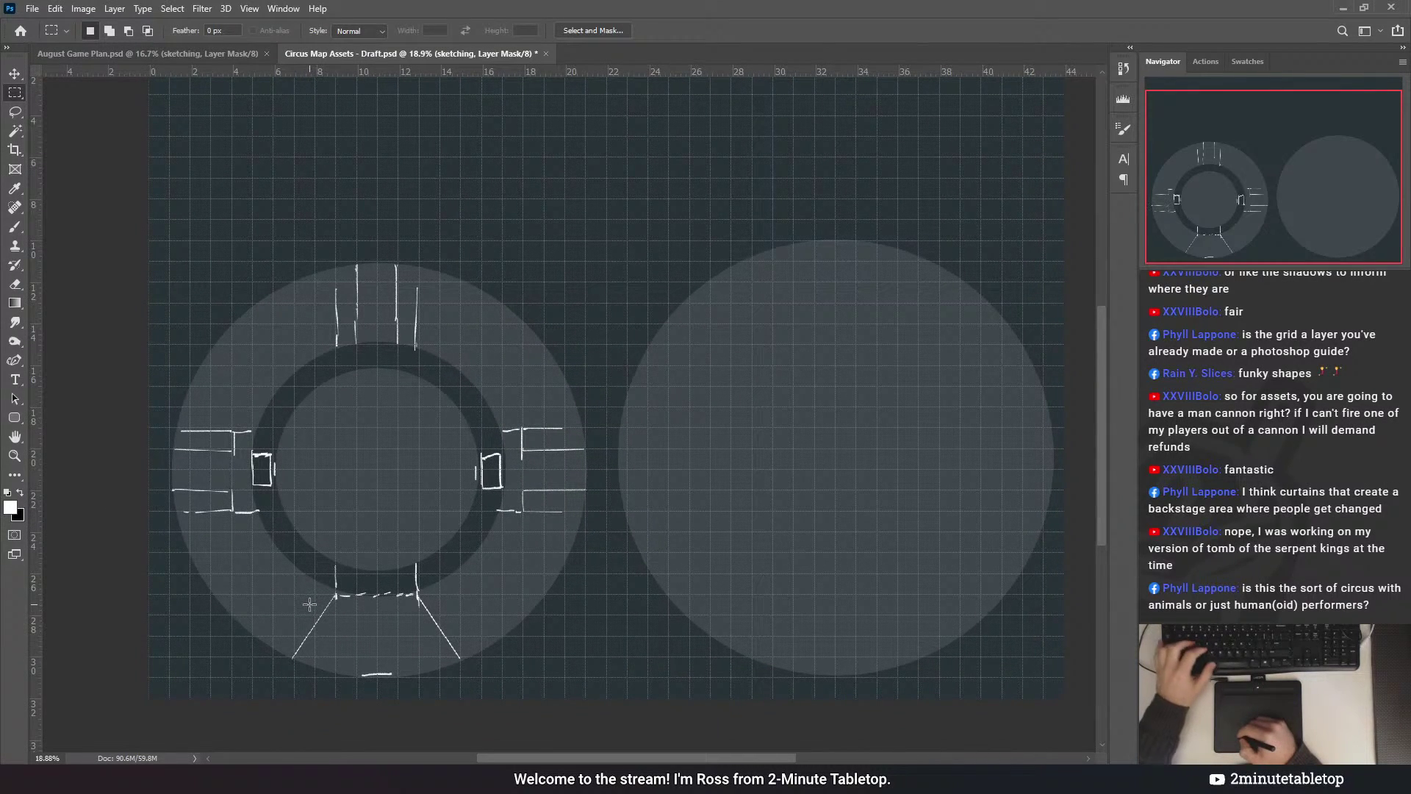
{"action": "key", "text": "b"}
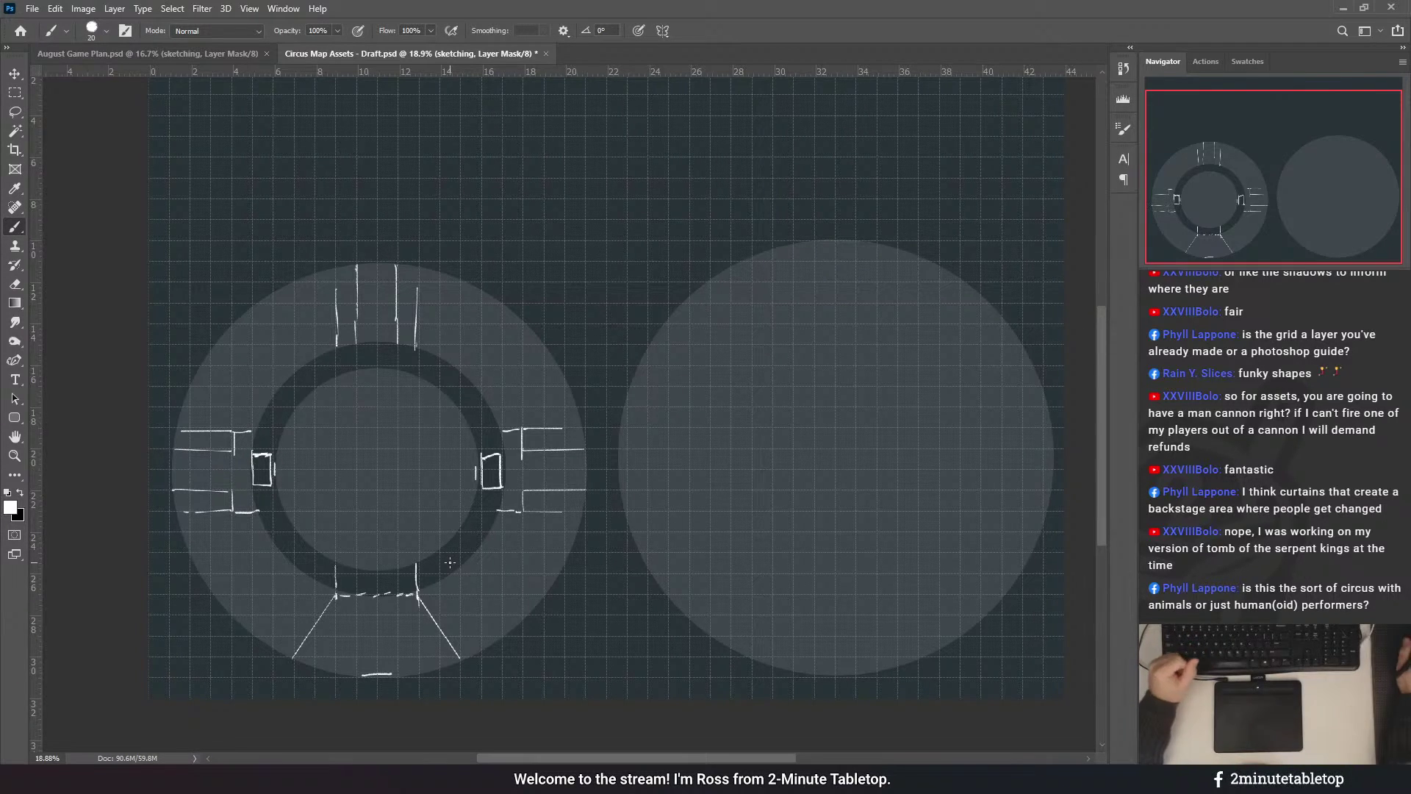
{"action": "scroll", "coordinate": [644, 374], "scroll_direction": "up", "scroll_amount": 2}
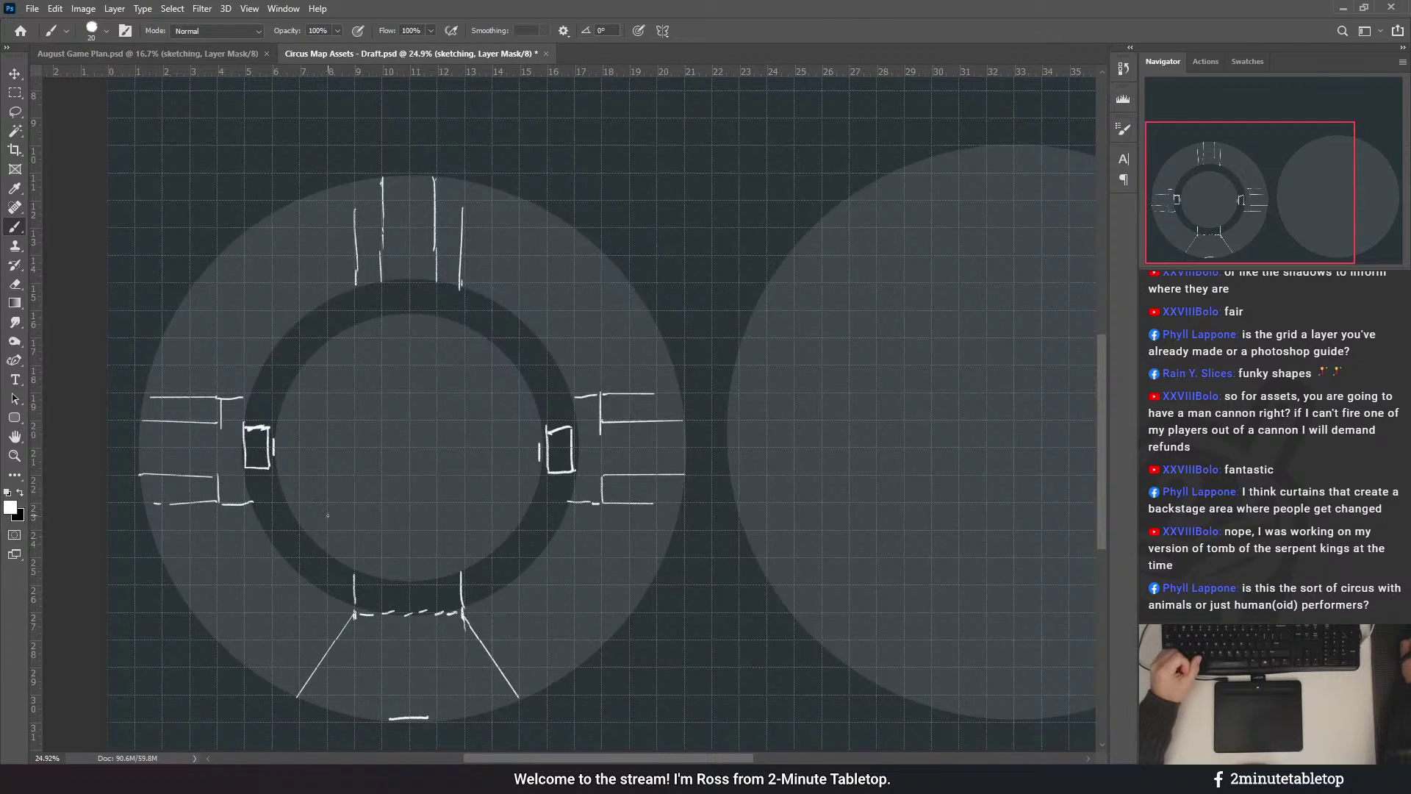
{"action": "left_click_drag", "start_coordinate": [644, 374], "coordinate": [658, 330]}
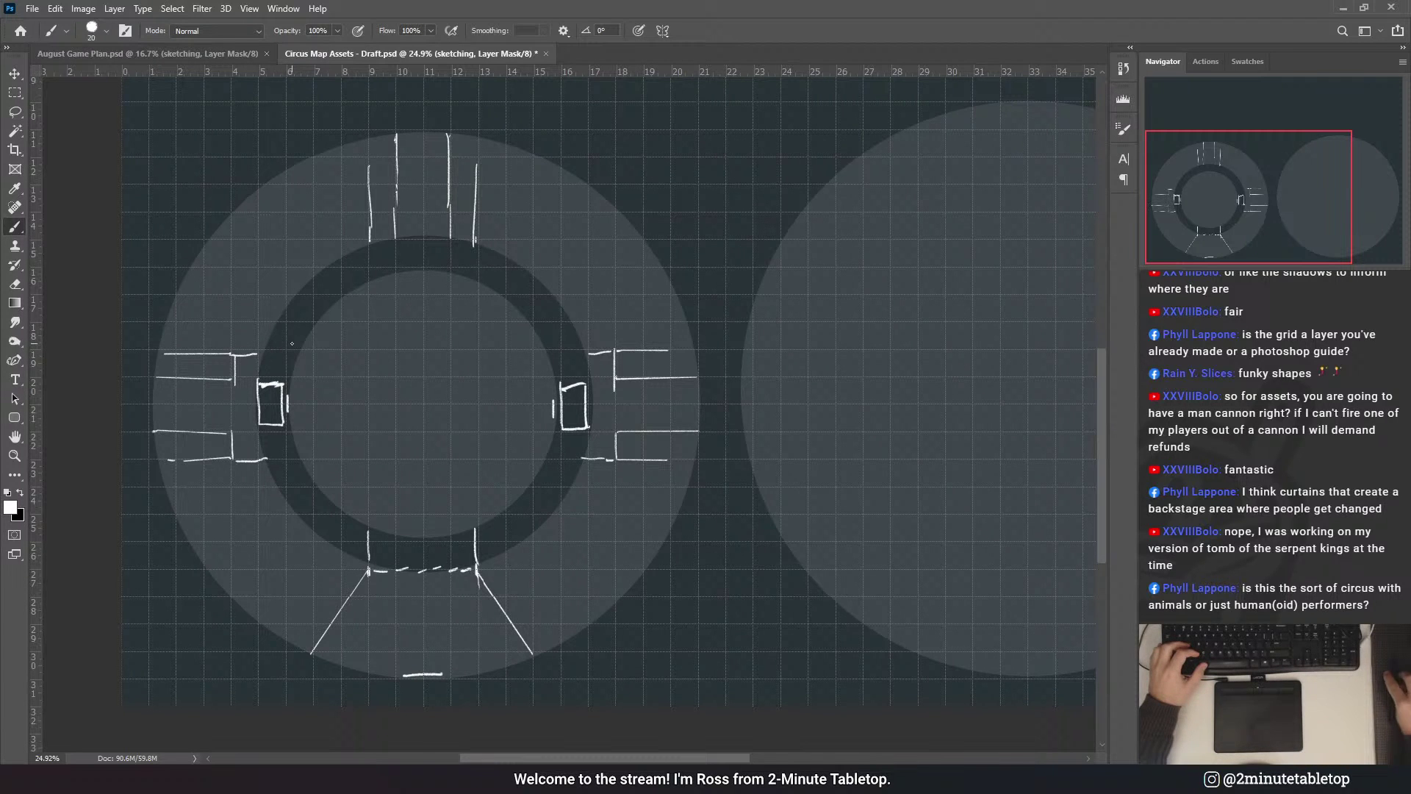
{"action": "scroll", "coordinate": [338, 355], "scroll_direction": "down", "scroll_amount": 3}
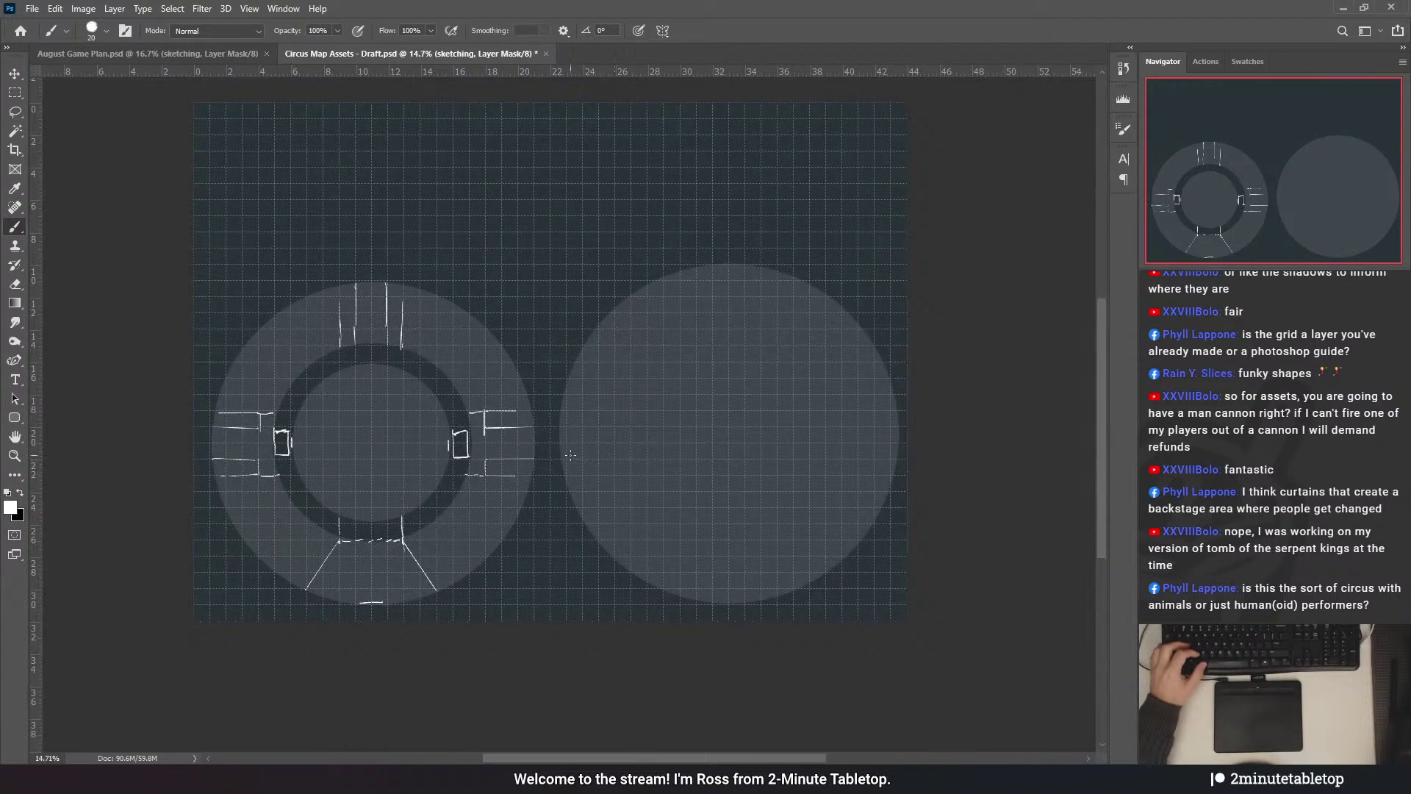
{"action": "scroll", "coordinate": [553, 695], "scroll_direction": "up", "scroll_amount": 2}
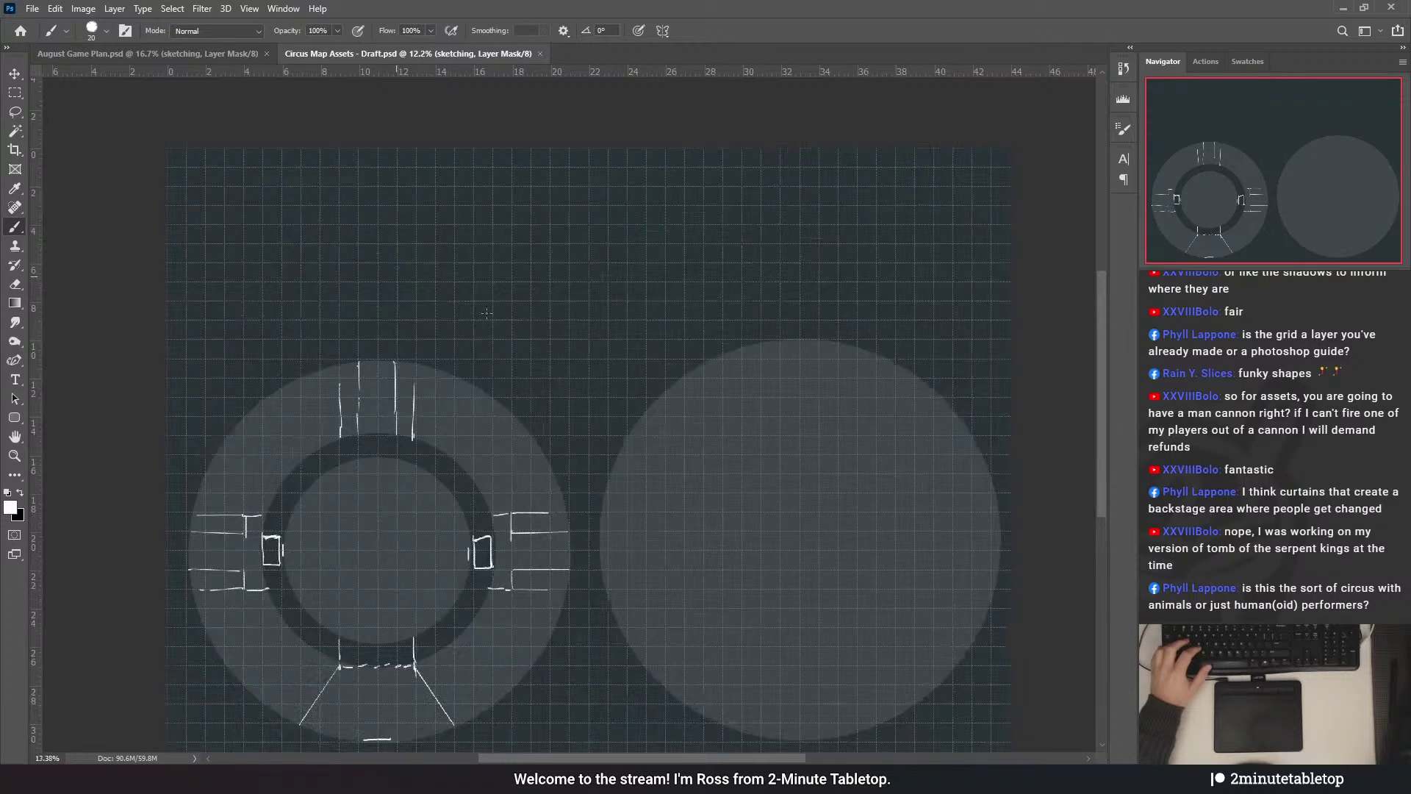
- Make the Color Fill 1 layer mask active and switch to the Elliptical Marquee tool
{"action": "key", "text": "alt+bracketleft"}
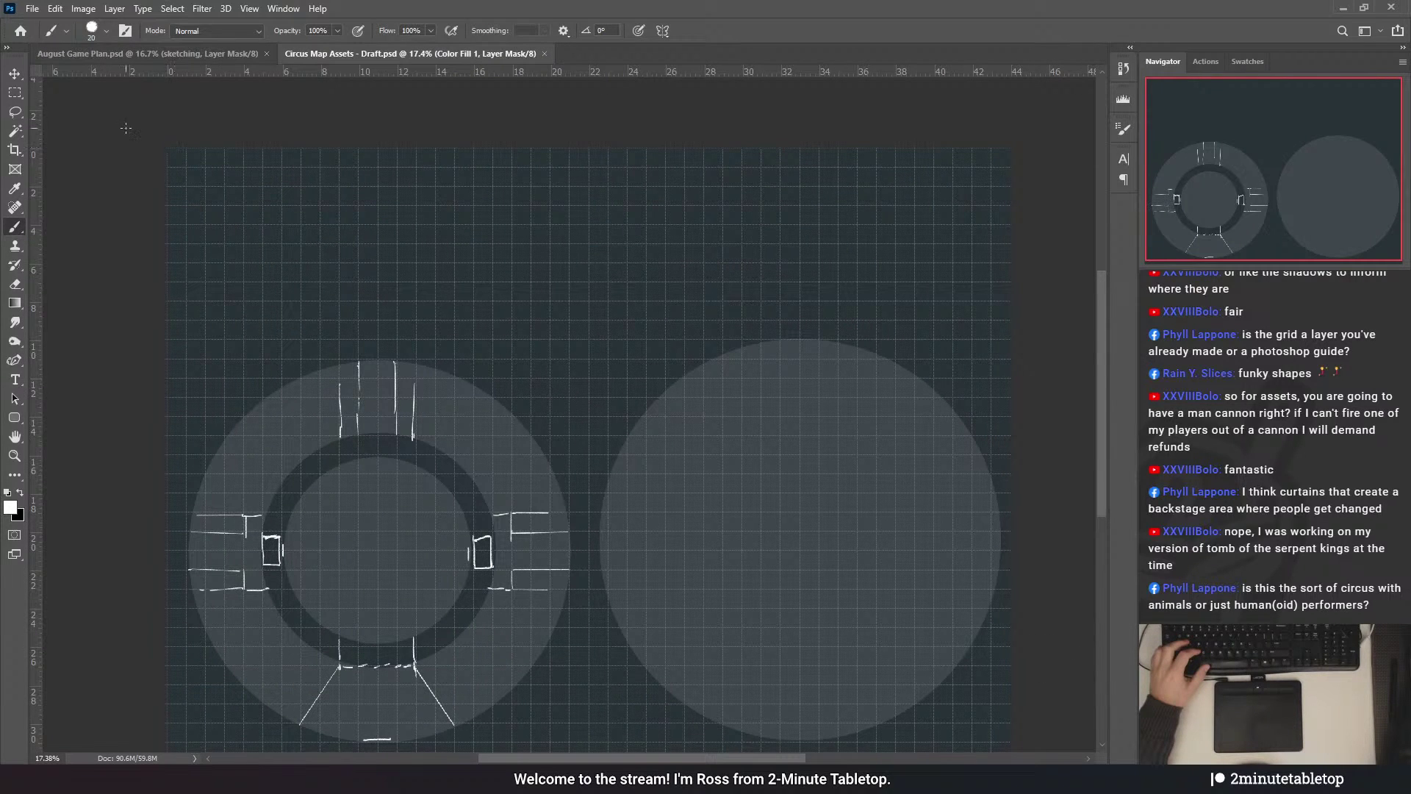
{"action": "left_click", "coordinate": [15, 92]}
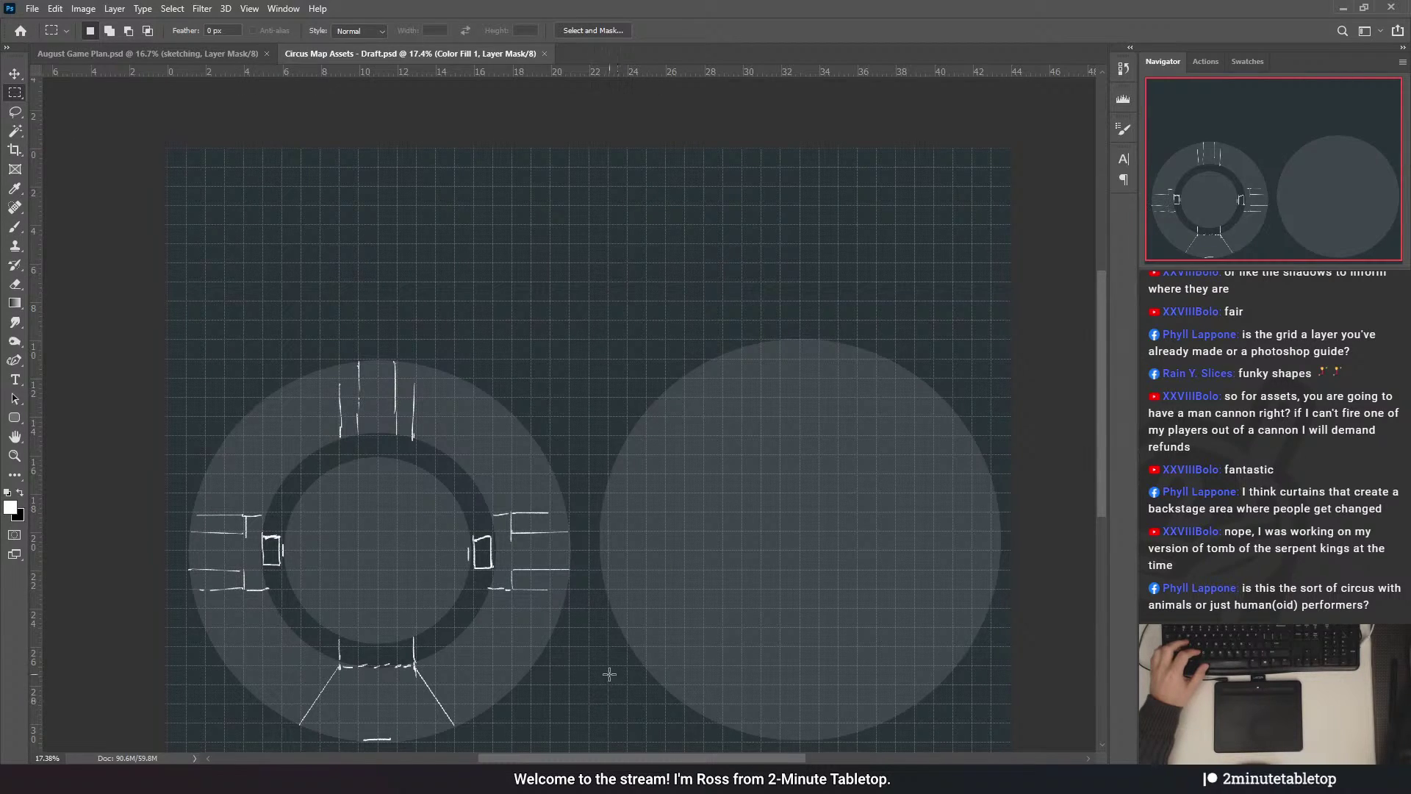
{"action": "scroll", "coordinate": [608, 671], "scroll_direction": "up", "scroll_amount": 1}
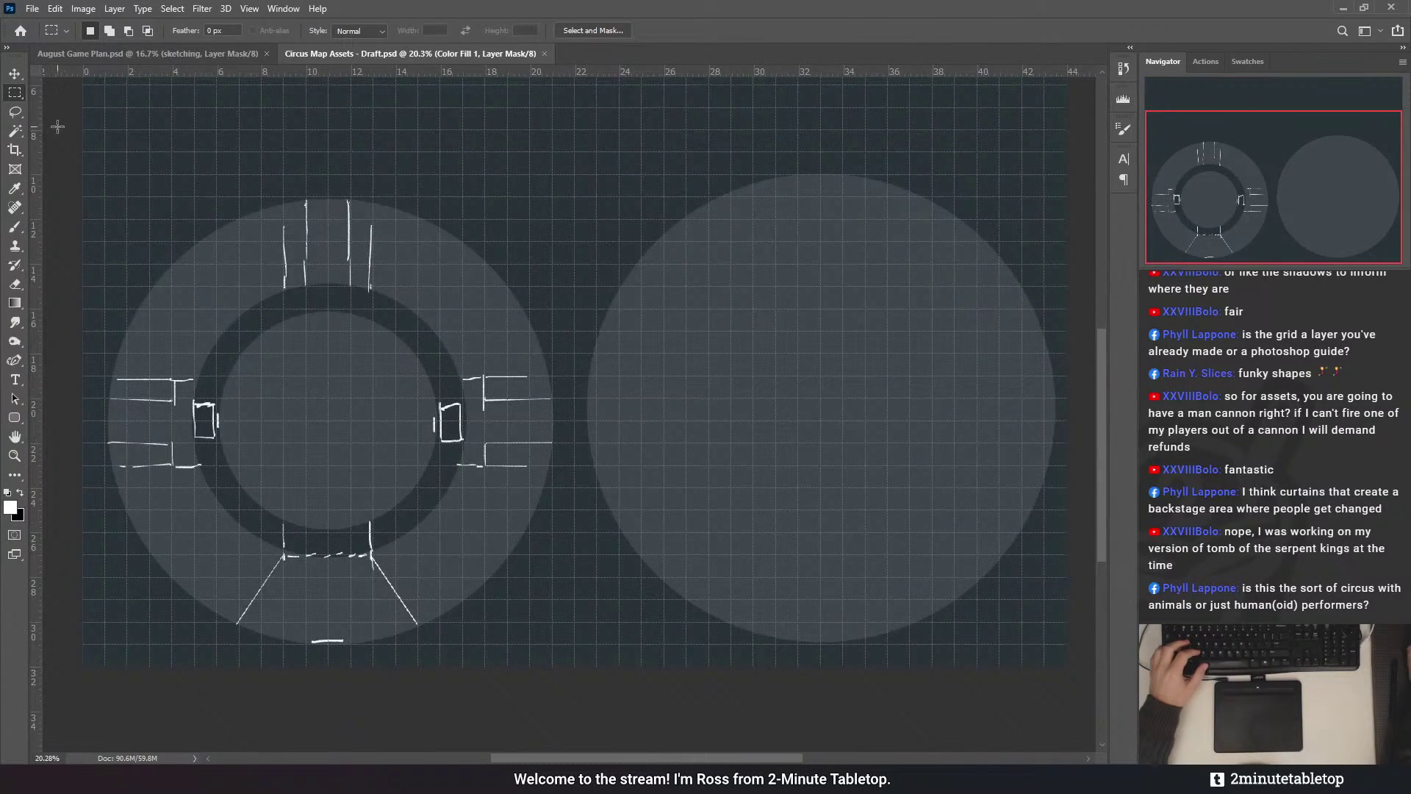
{"action": "left_click", "coordinate": [15, 96]}
{"action": "left_click", "coordinate": [66, 111]}
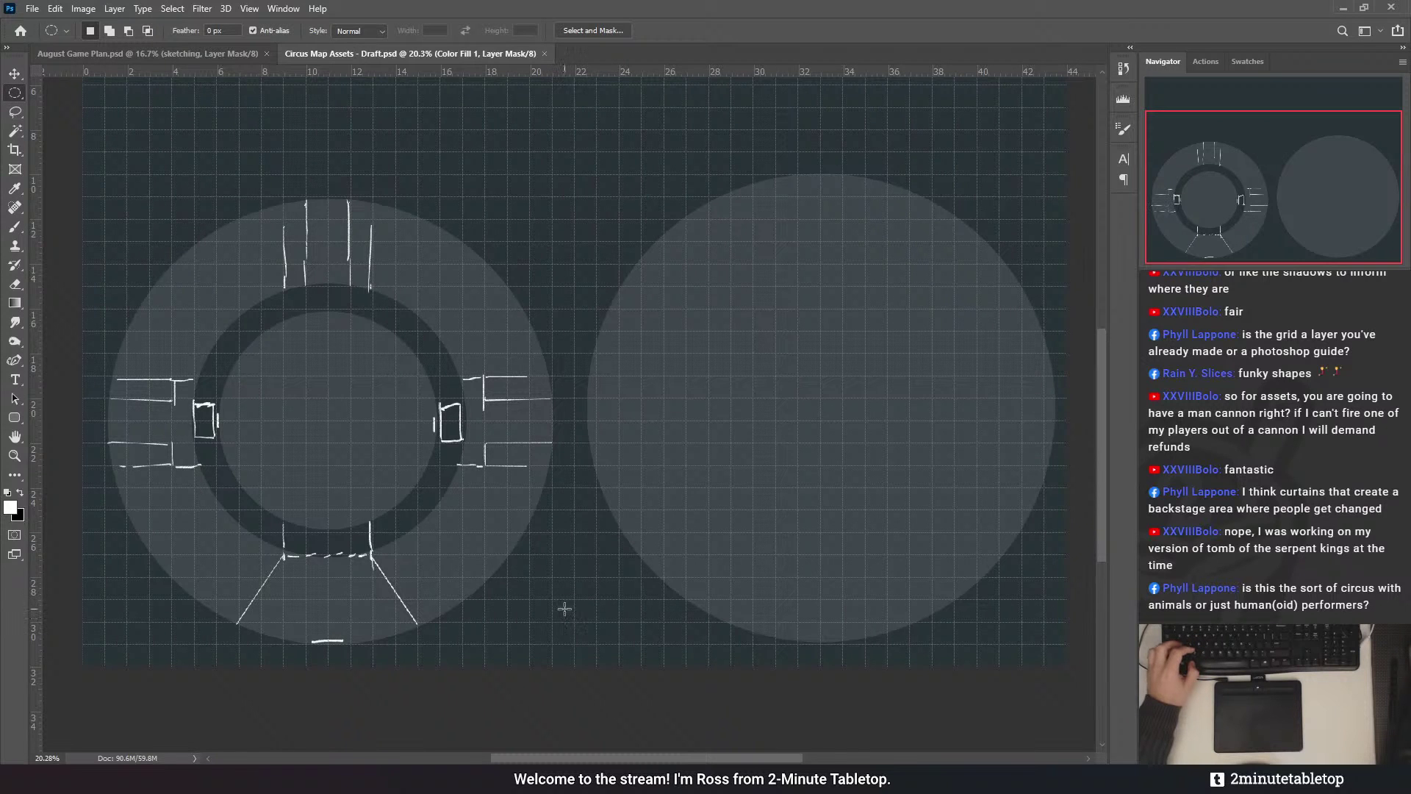
- Try a circular selection about 6 grid squares wide in the lower gap between the two discs, and clear it
{"action": "left_click_drag", "start_coordinate": [574, 600], "coordinate": [638, 534]}
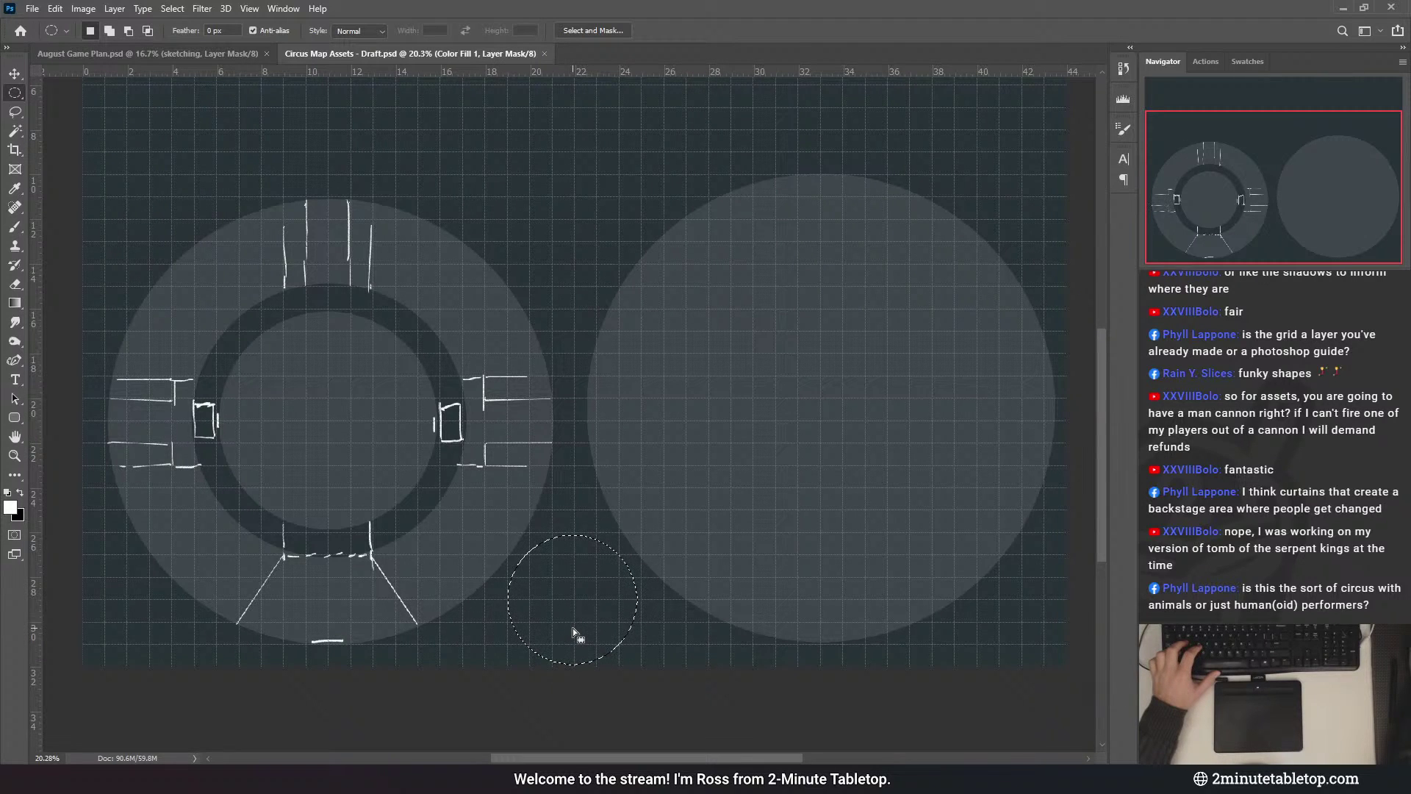
{"action": "key", "text": "ctrl+d"}
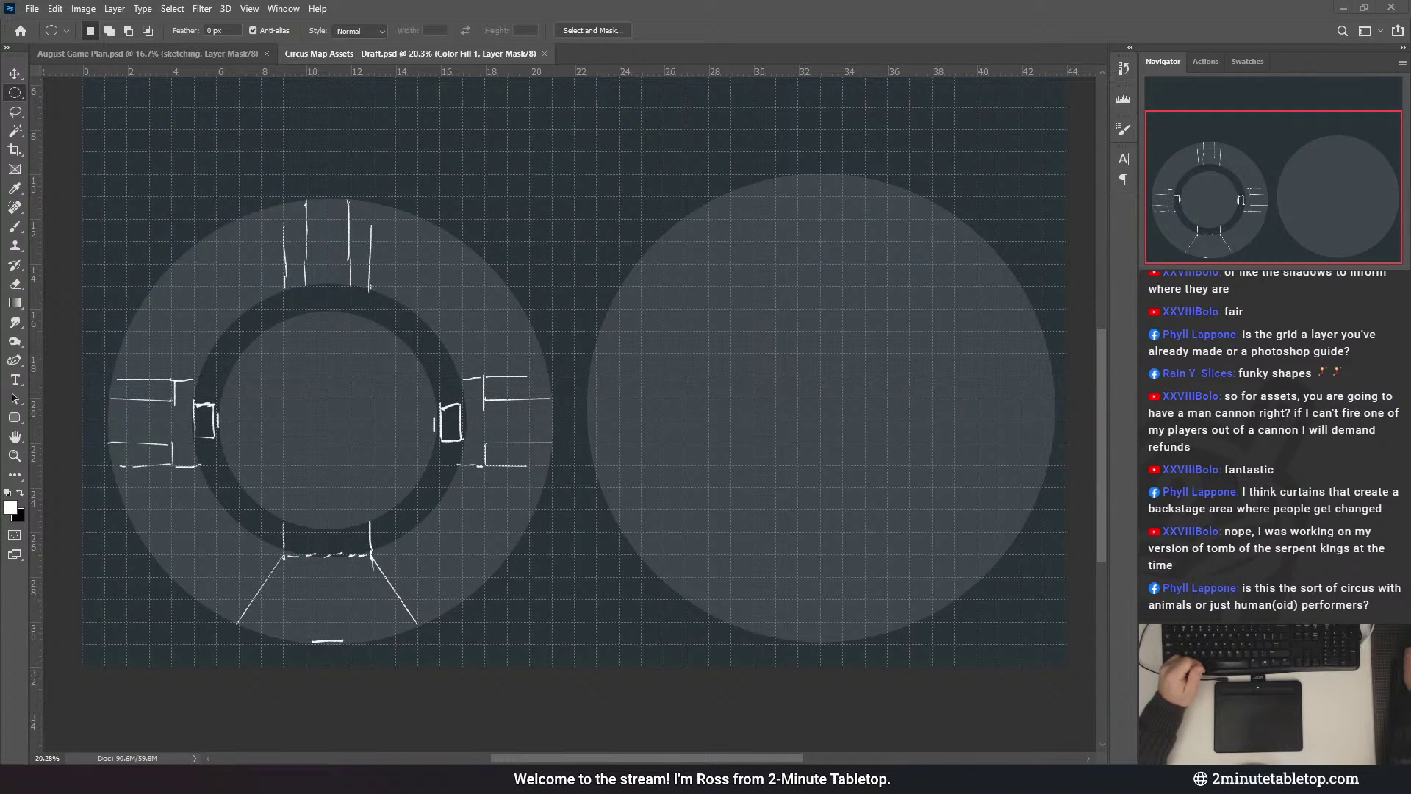
{"action": "scroll", "coordinate": [630, 469], "scroll_direction": "down", "scroll_amount": 2}
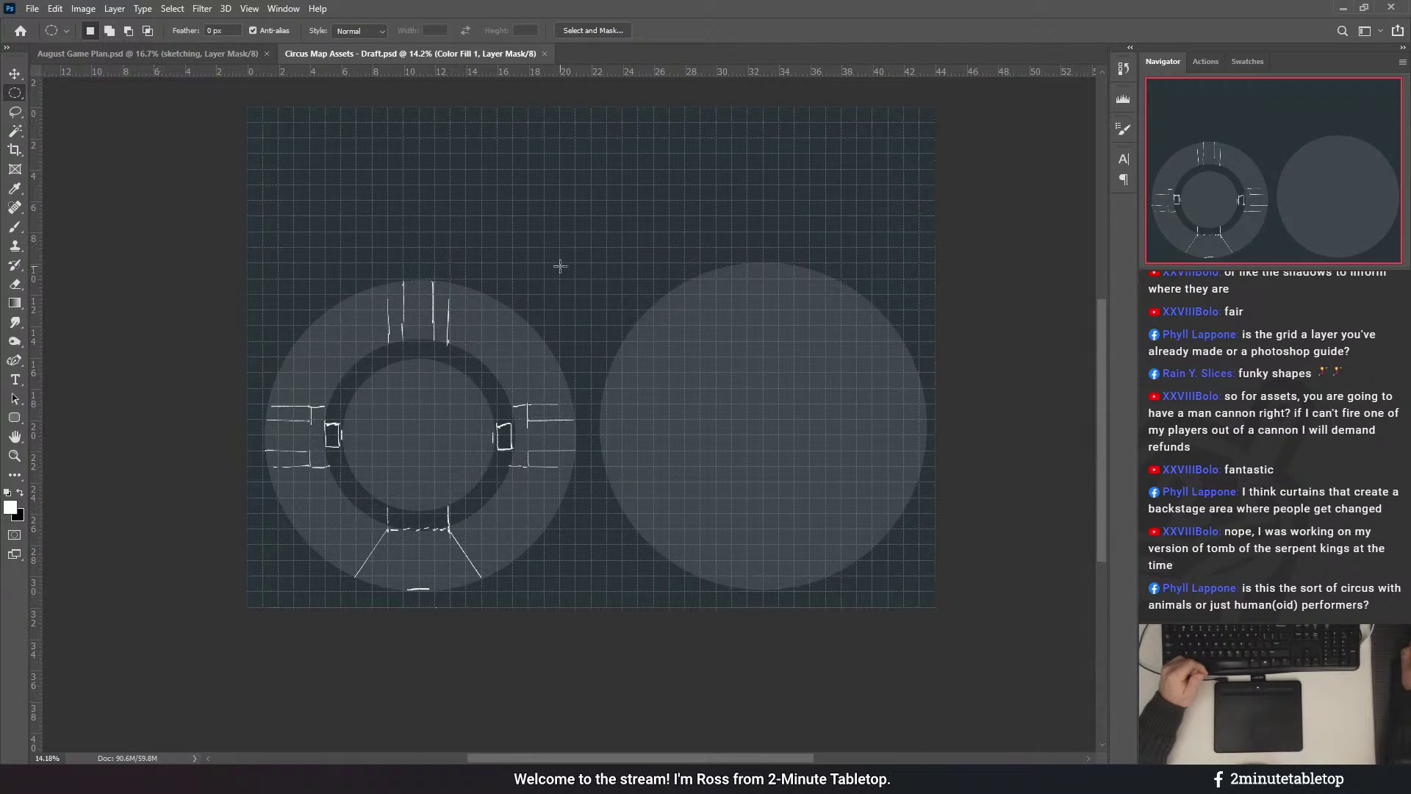
{"action": "key", "text": "ctrl+z"}
{"action": "key", "text": "ctrl+shift+z"}
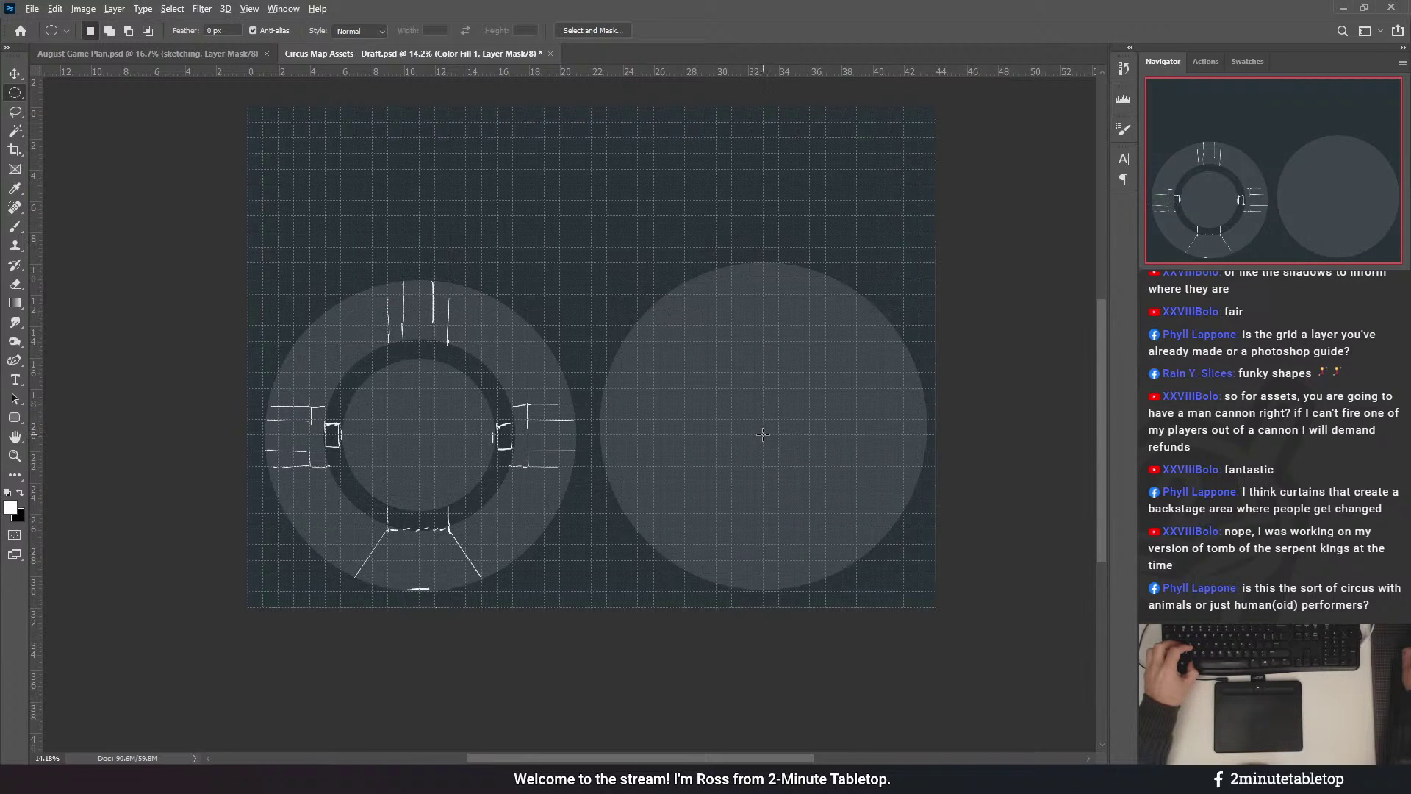
- Select the roof disc with a circular marquee, move it about 9 grid squares up and 1 left, deselect it and show the guides
{"action": "left_click_drag", "start_coordinate": [763, 435], "coordinate": [944, 261]}
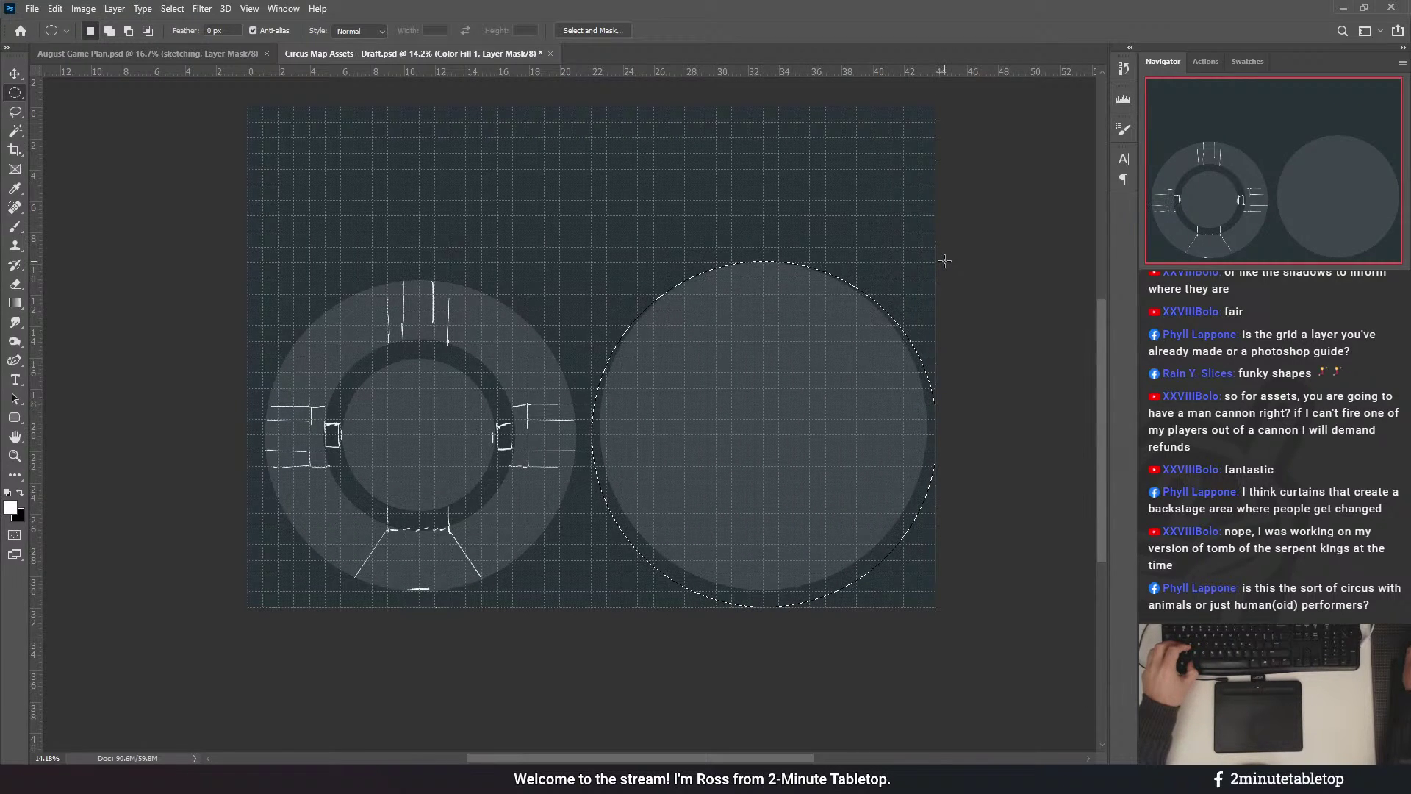
{"action": "left_click_drag", "start_coordinate": [777, 533], "coordinate": [756, 409]}
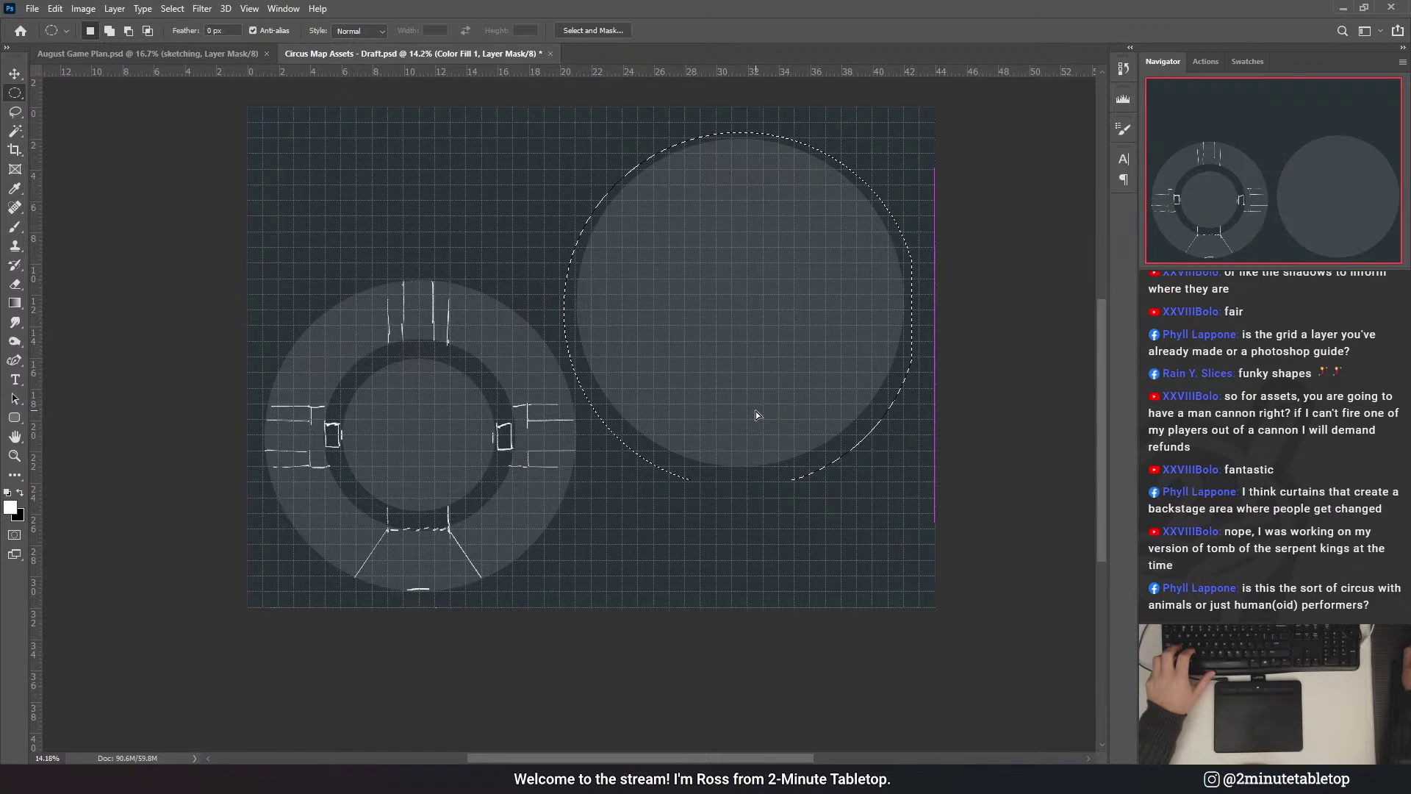
{"action": "left_click_drag", "start_coordinate": [756, 412], "coordinate": [760, 409]}
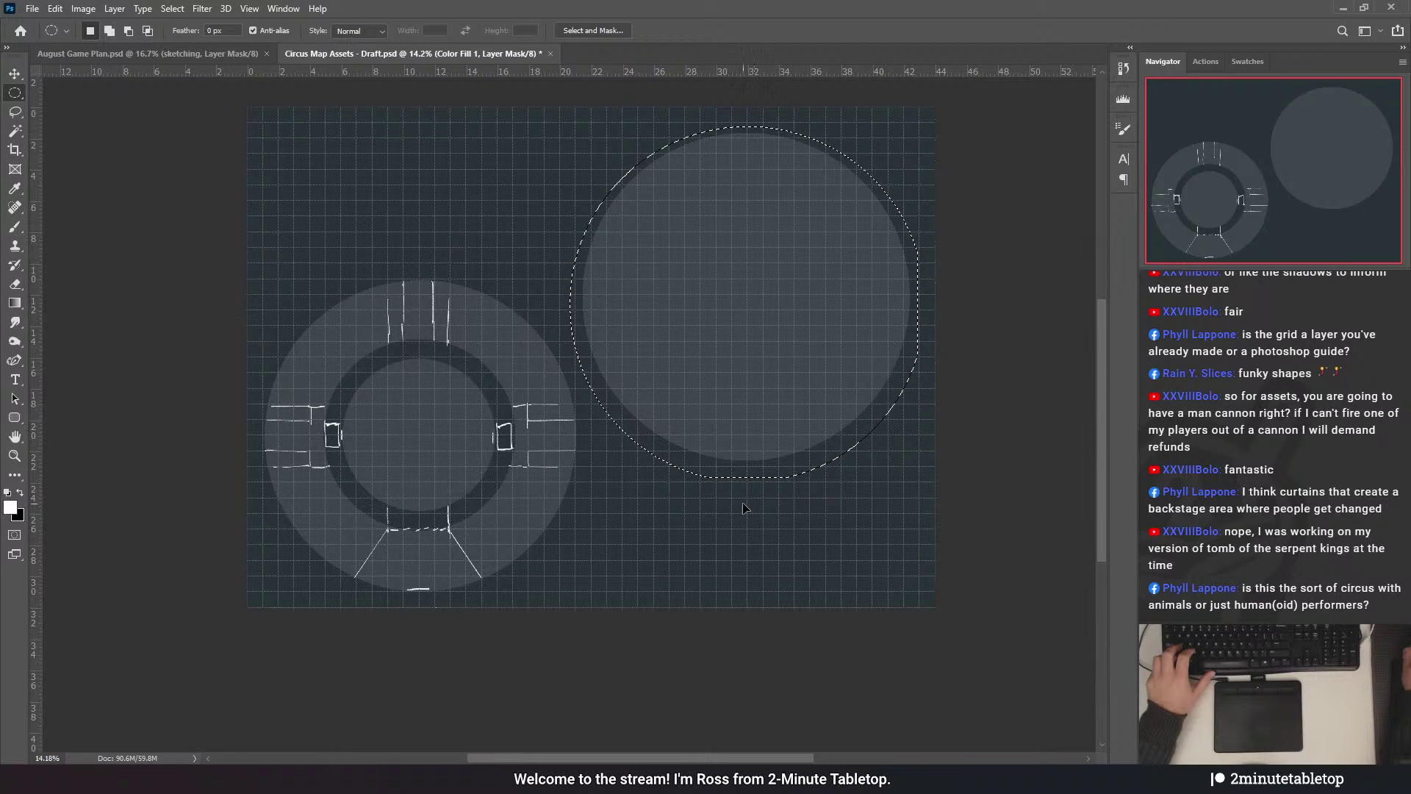
{"action": "key", "text": "ctrl+d"}
{"action": "key", "text": "ctrl+semicolon"}
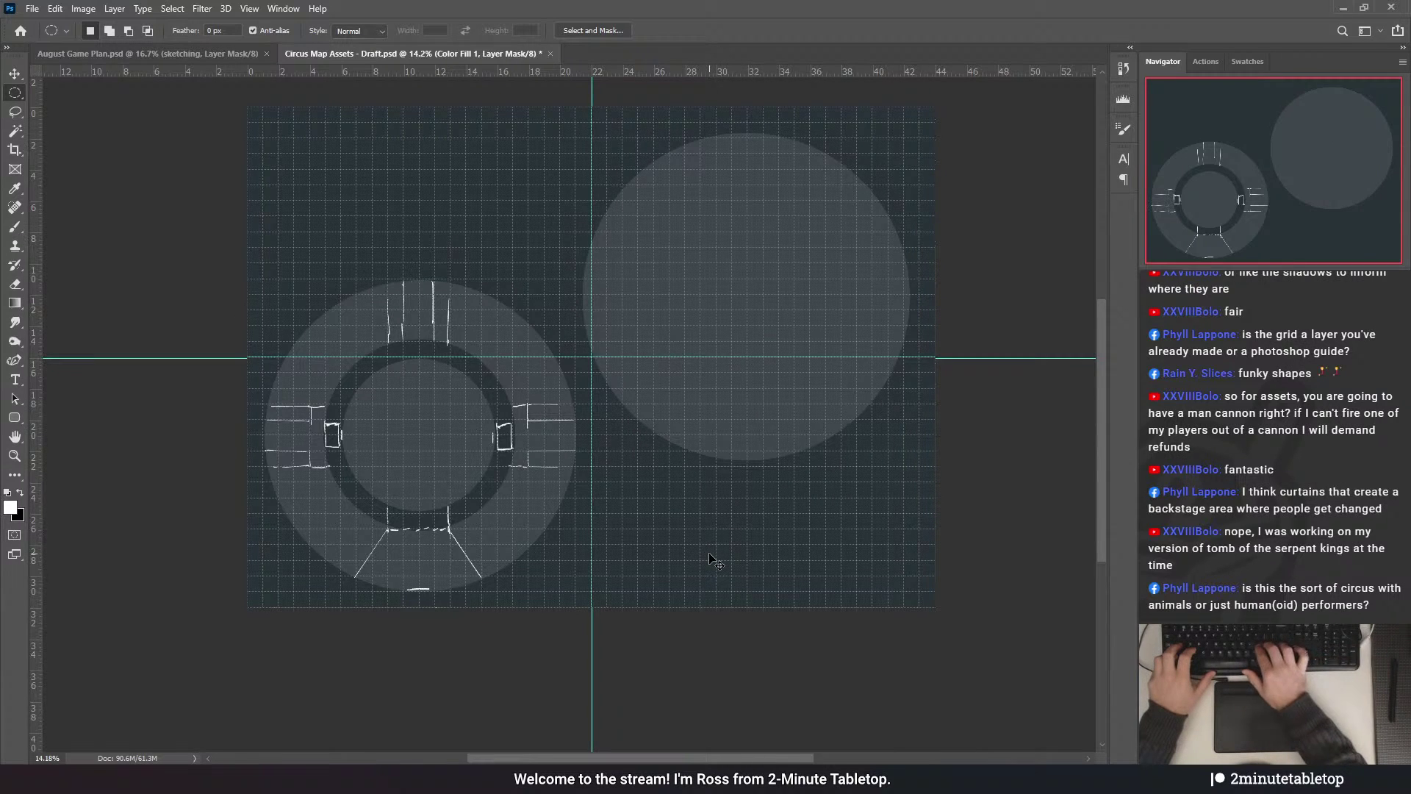
- Undo the roof disc's last move and clear the circular selection around it
{"action": "scroll", "coordinate": [563, 198], "scroll_direction": "up", "scroll_amount": 3}
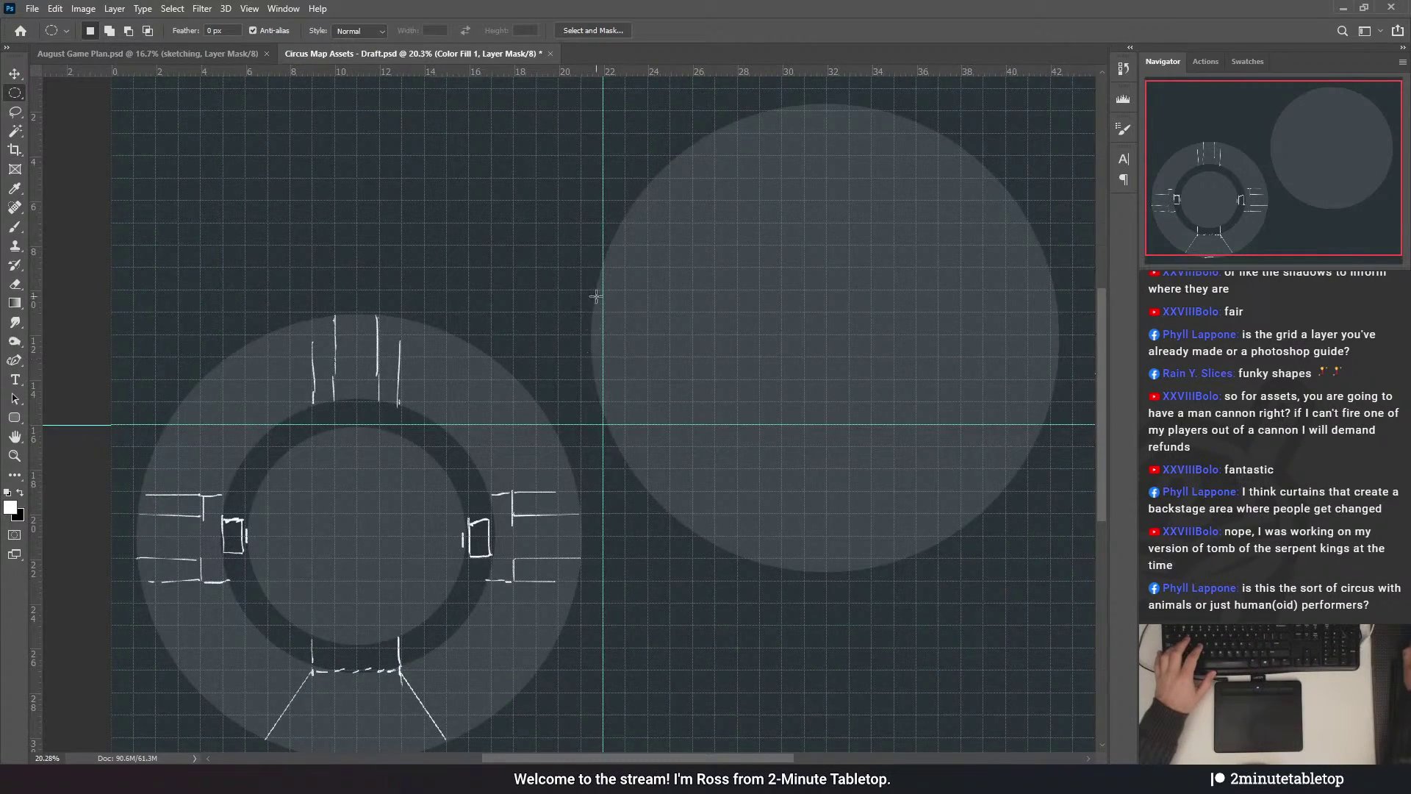
{"action": "scroll", "coordinate": [349, 254], "scroll_direction": "down", "scroll_amount": 2}
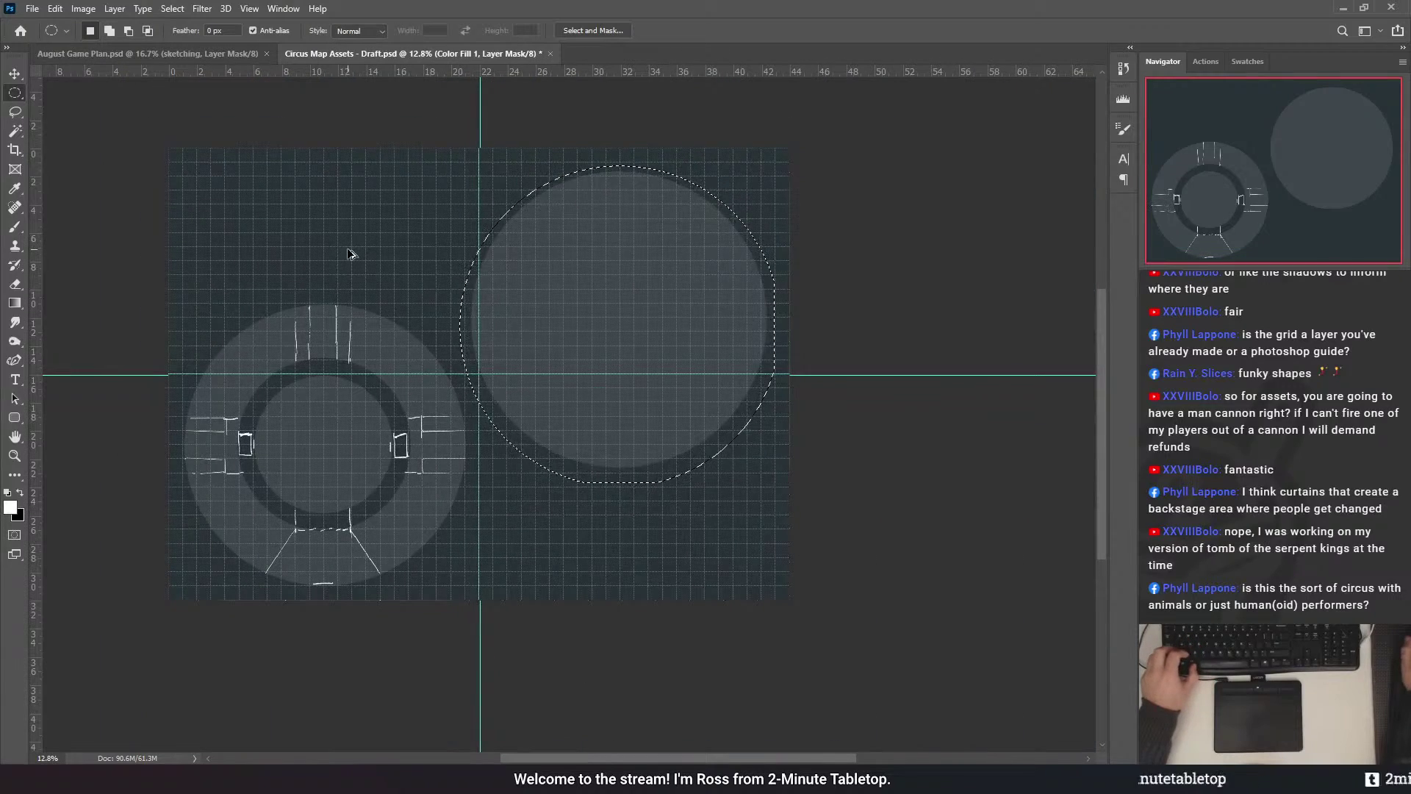
{"action": "key", "text": "ctrl+z"}
{"action": "key", "text": "ctrl+z"}
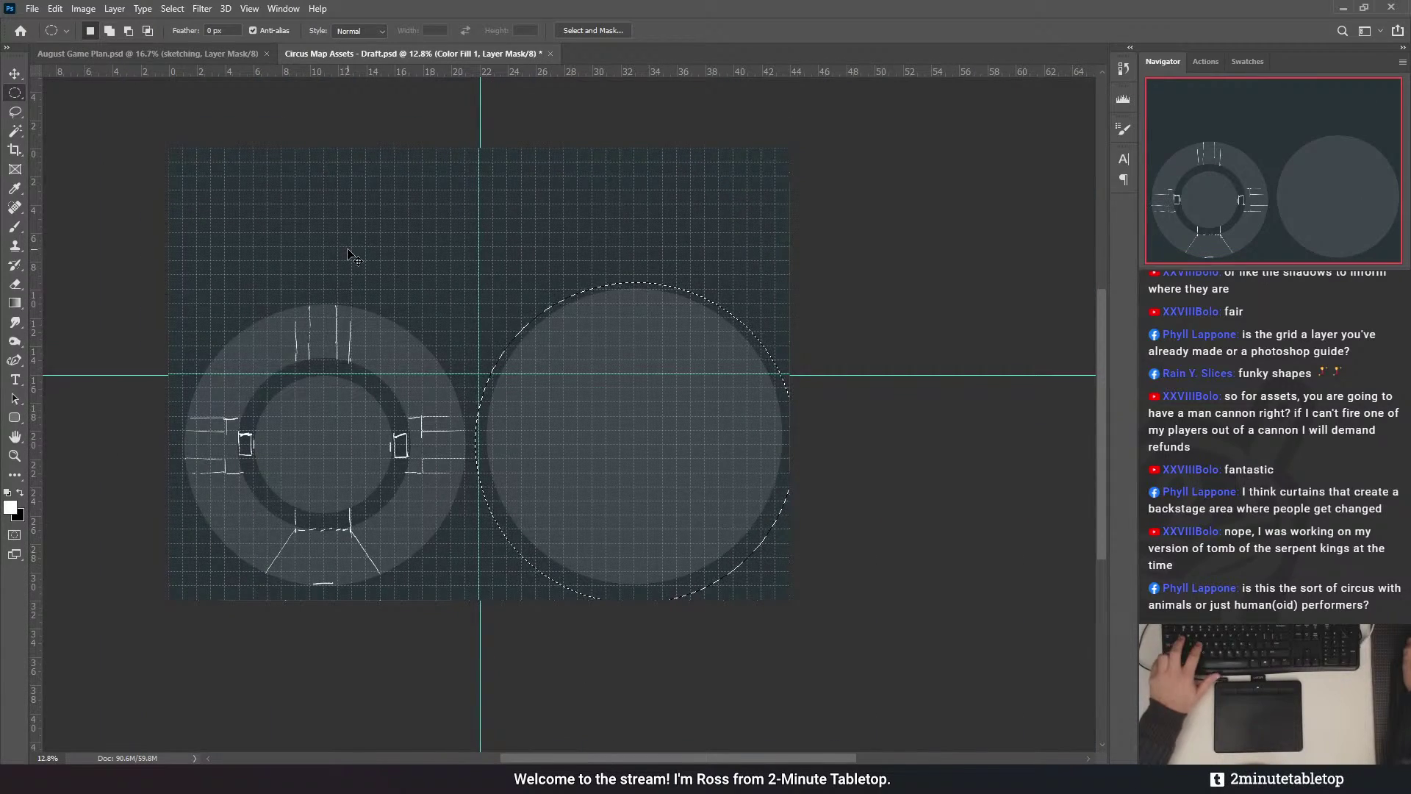
{"action": "key", "text": "ctrl+d"}
{"action": "scroll", "coordinate": [287, 349], "scroll_direction": "up", "scroll_amount": 2}
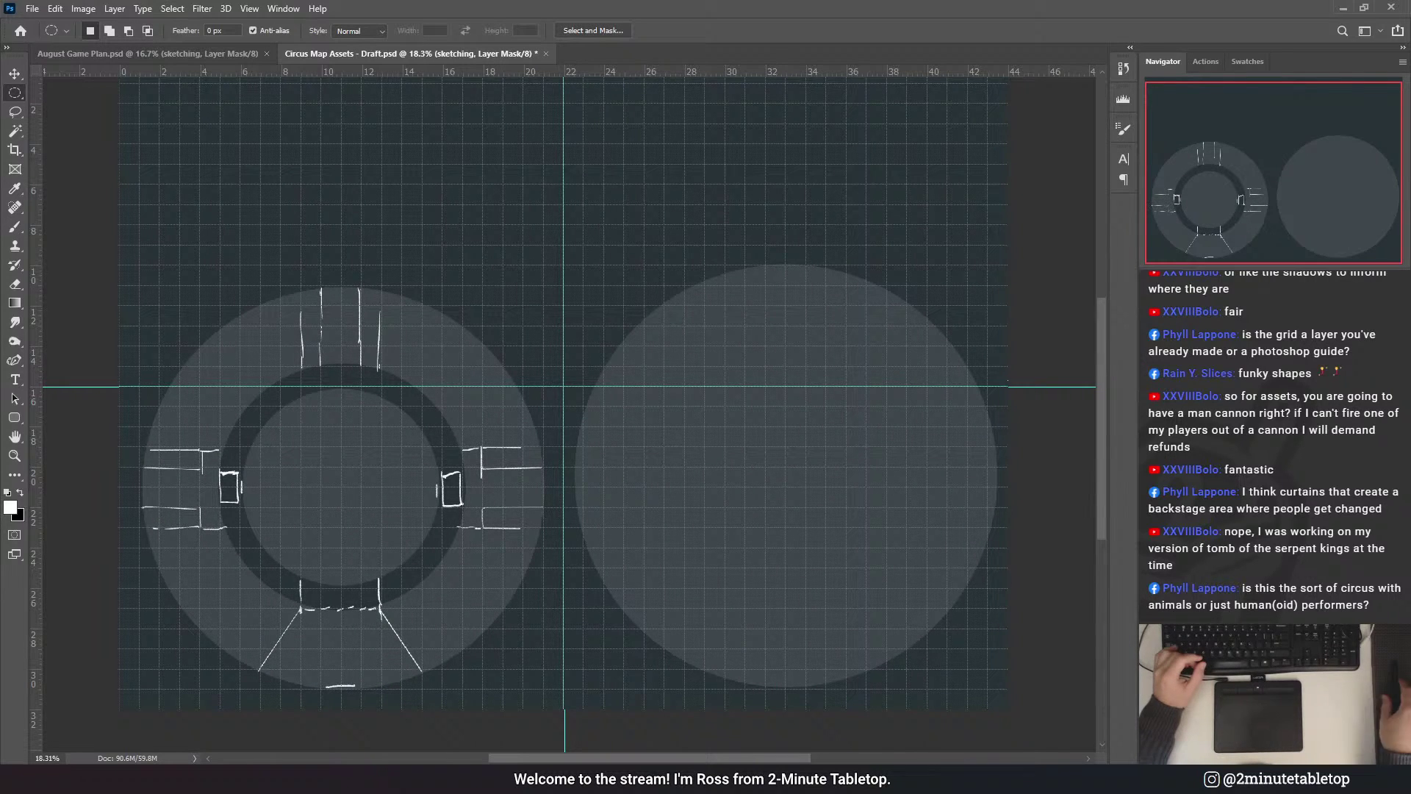
- Hide the grid and guides and brush a small pole tip with a wavy pennant about 4 grid squares long at the roof disc's centre
{"action": "key", "text": "b"}
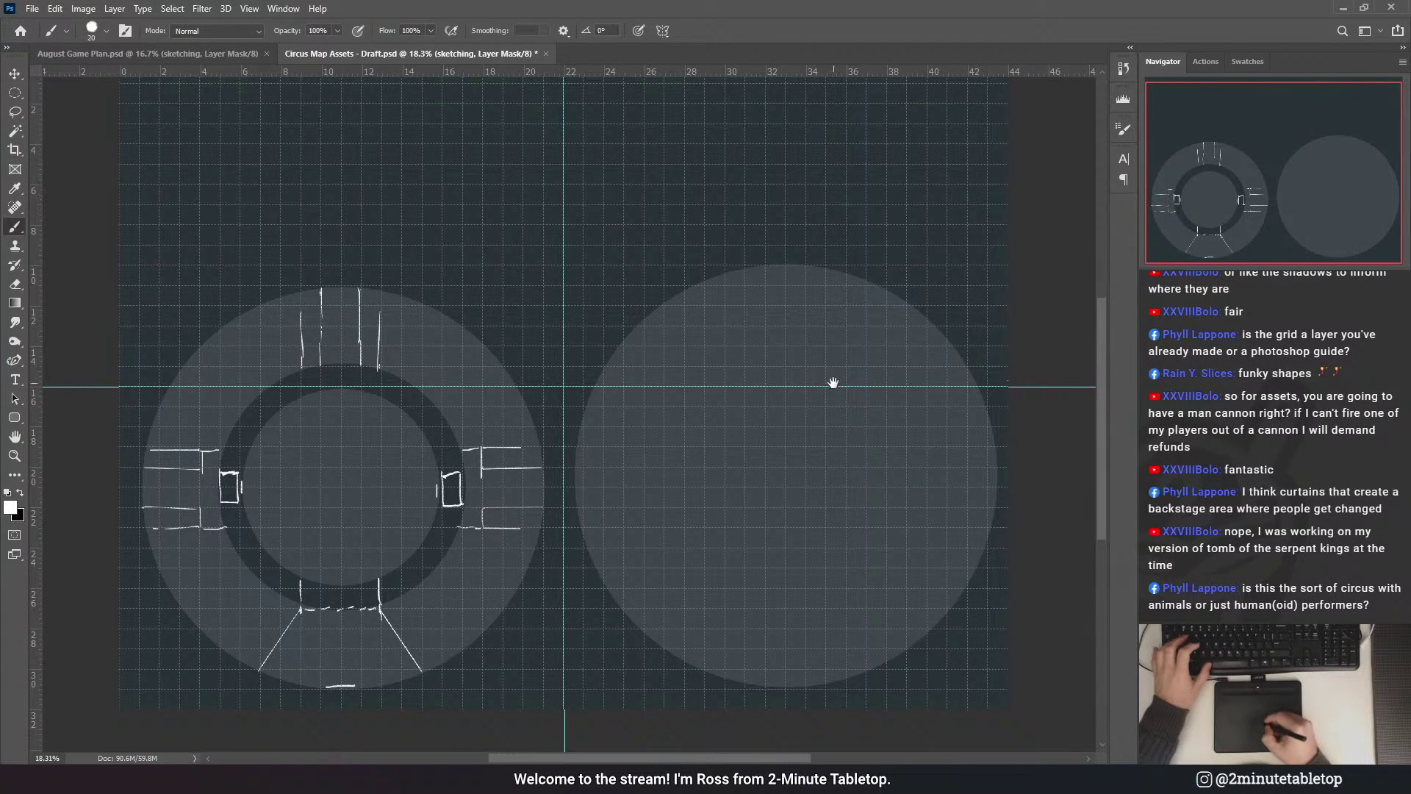
{"action": "scroll", "coordinate": [808, 382], "scroll_direction": "right", "scroll_amount": 2}
{"action": "key", "text": "ctrl+h"}
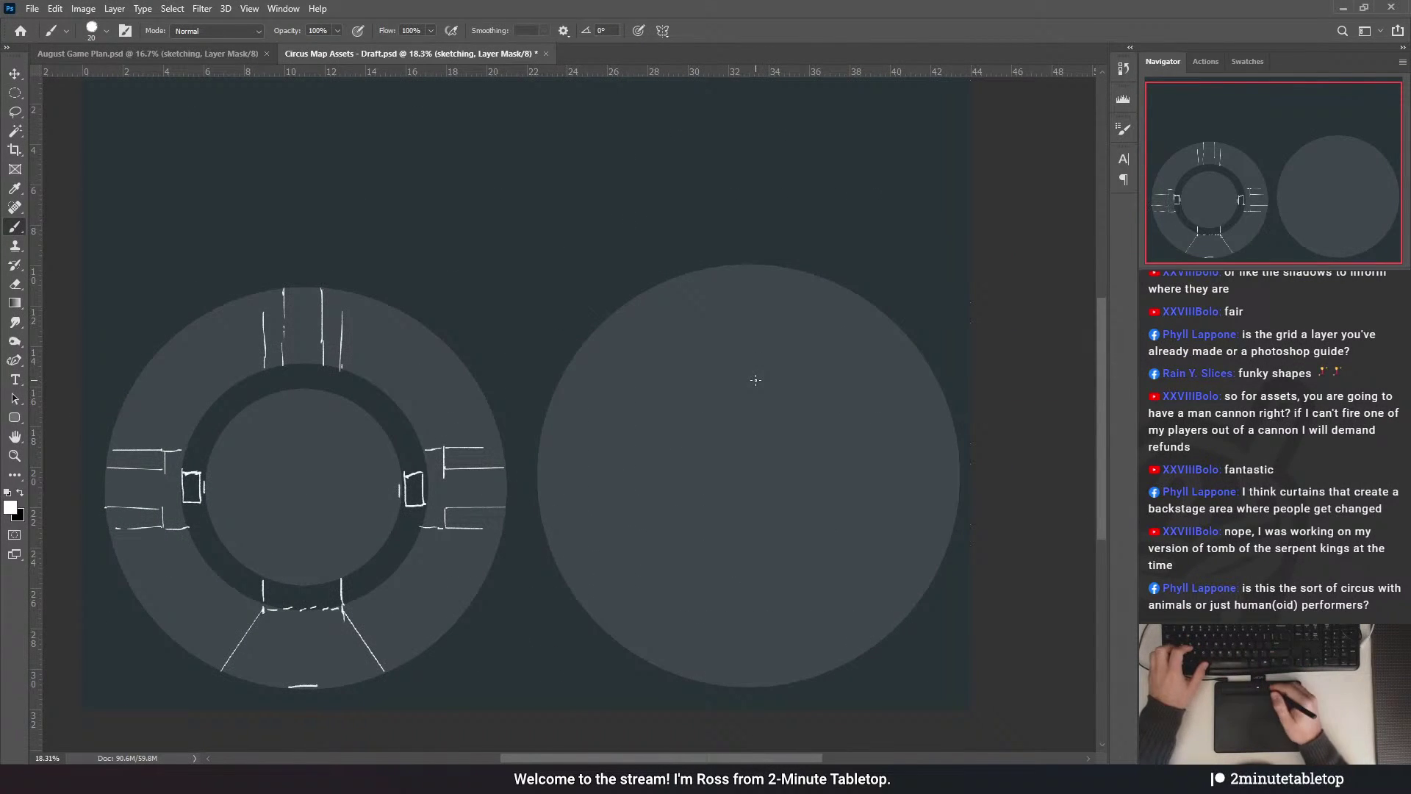
{"action": "left_click", "coordinate": [747, 467]}
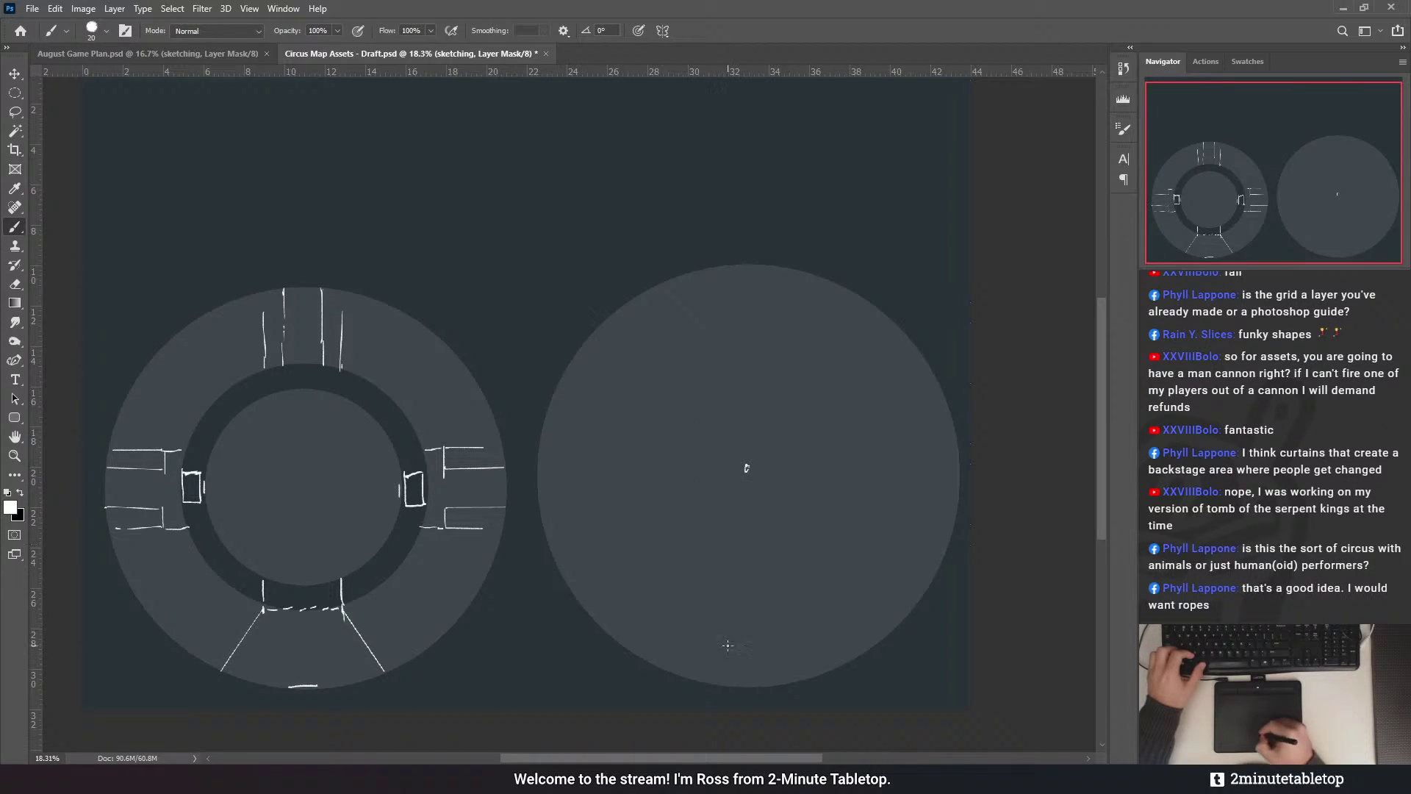
{"action": "left_click_drag", "start_coordinate": [755, 459], "coordinate": [824, 393]}
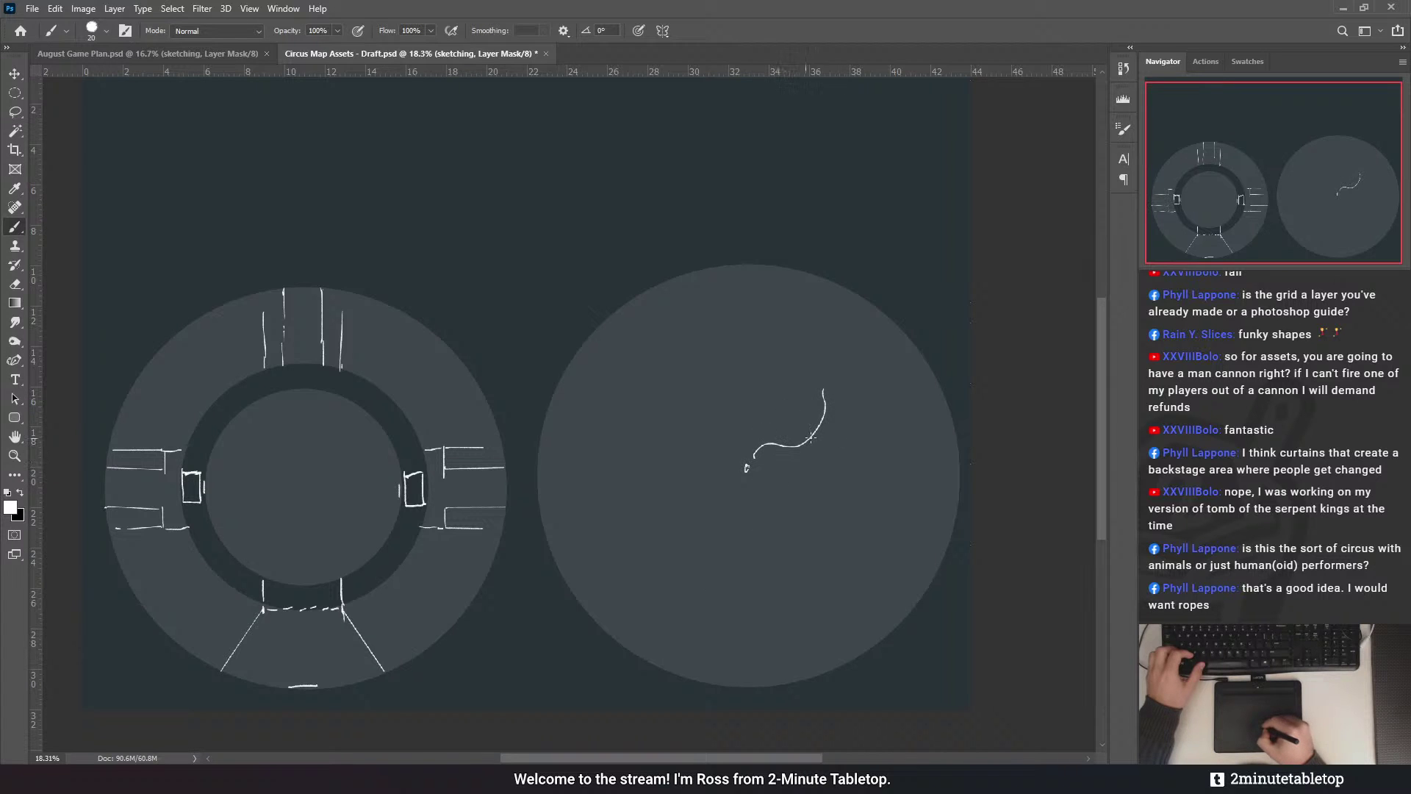
{"action": "key", "text": "ctrl+z"}
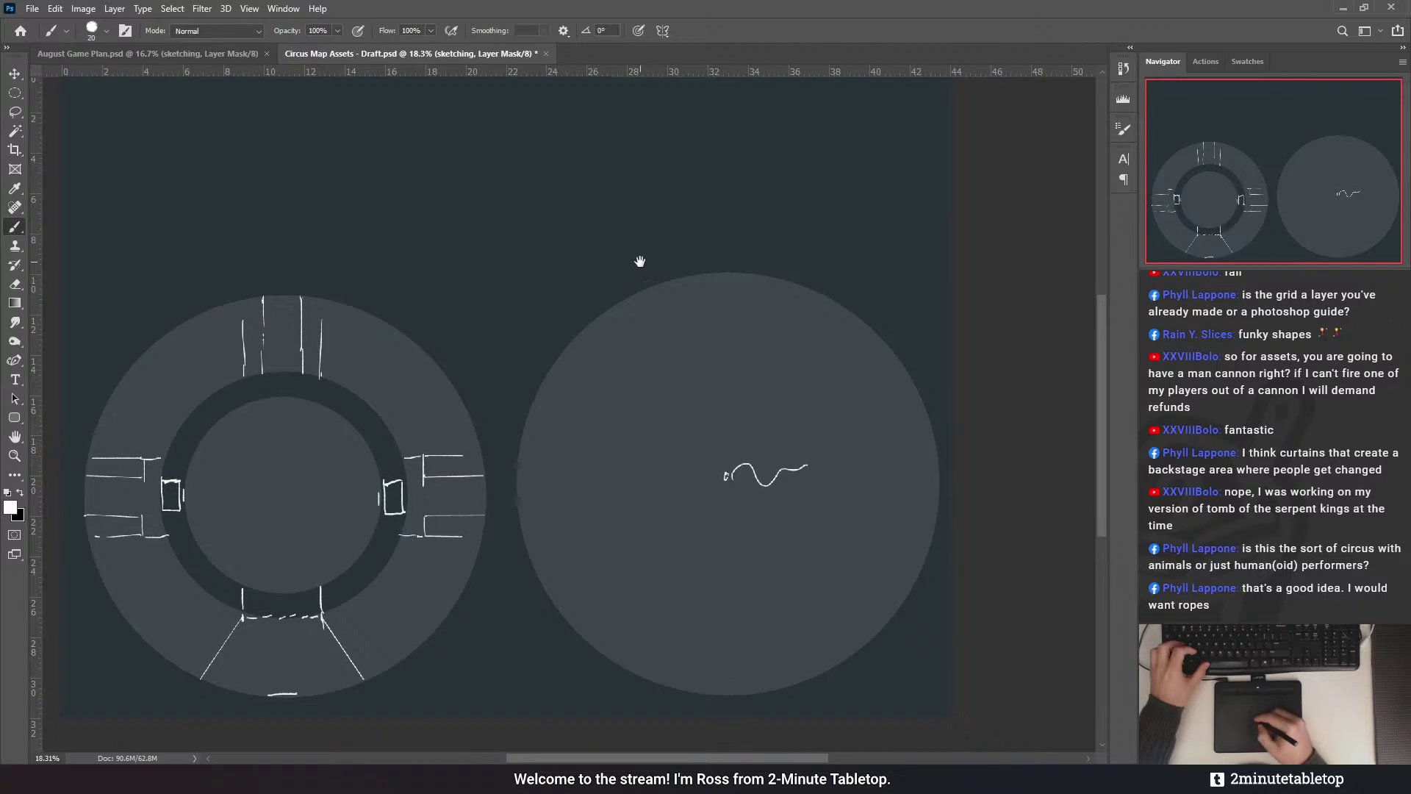
- Brush a two-part curved line about 4 grid squares tall just inside the roof disc's edge facing the ringed plan
{"action": "left_click_drag", "start_coordinate": [763, 408], "coordinate": [708, 378]}
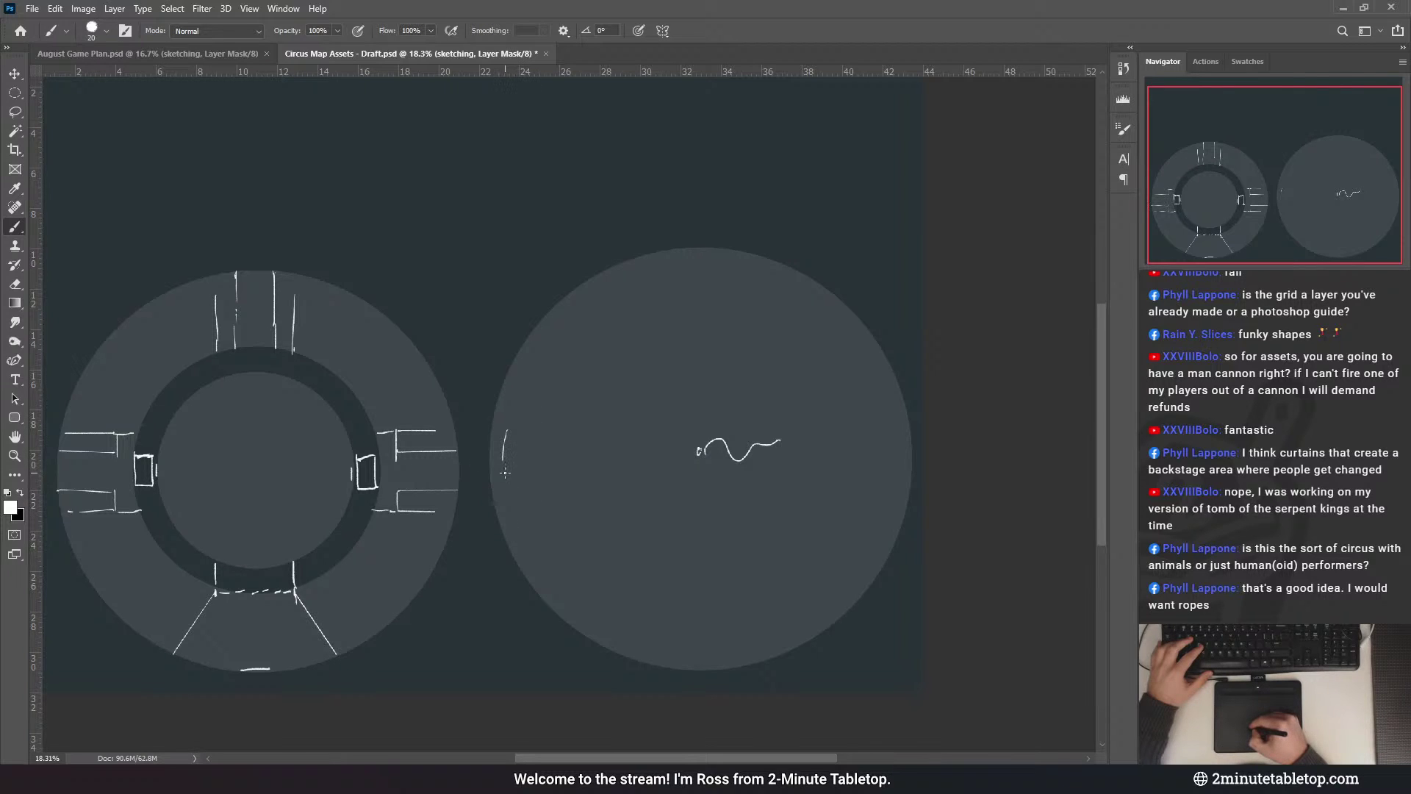
{"action": "key", "text": "ctrl+z"}
{"action": "left_click_drag", "start_coordinate": [503, 472], "coordinate": [514, 521]}
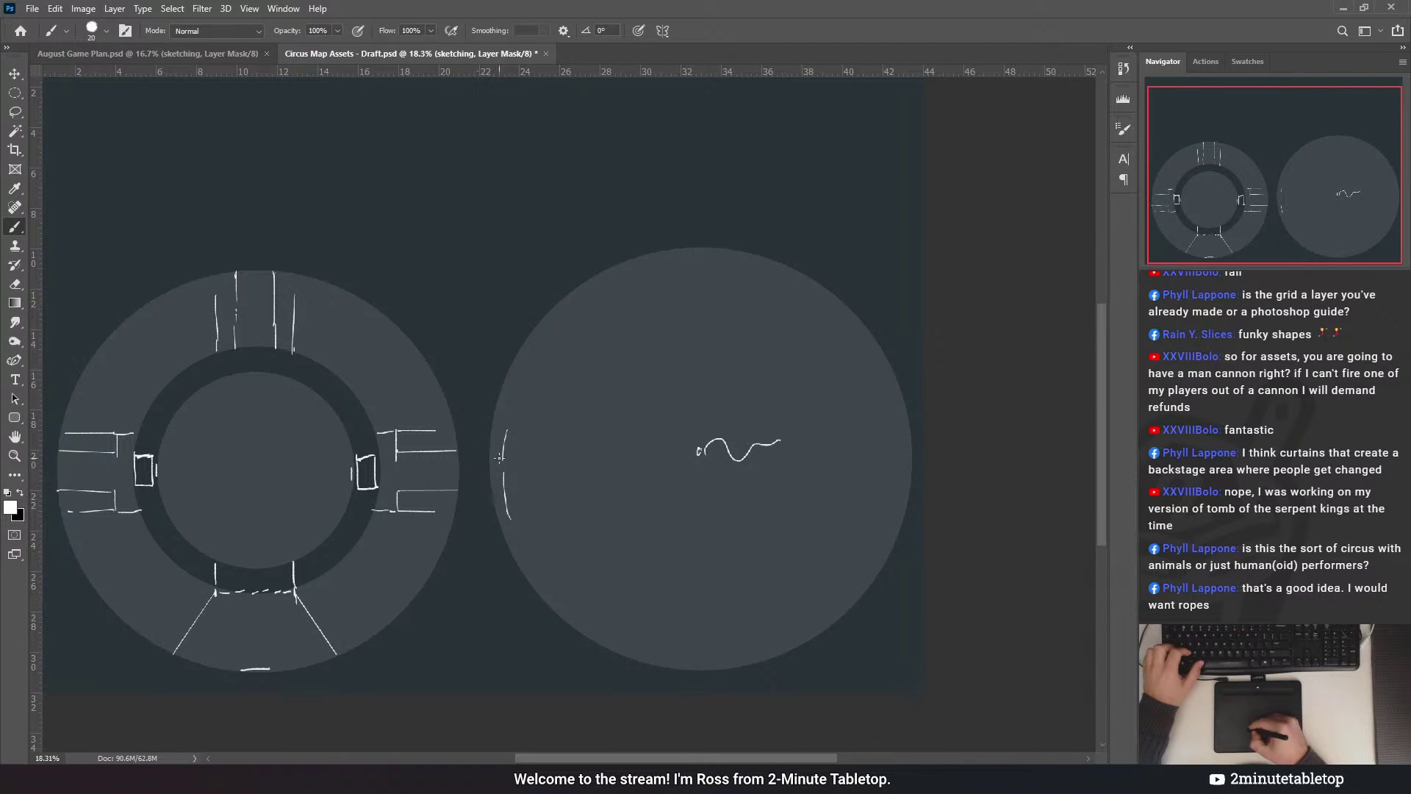
{"action": "key", "text": "ctrl+z"}
{"action": "left_click_drag", "start_coordinate": [503, 468], "coordinate": [512, 509]}
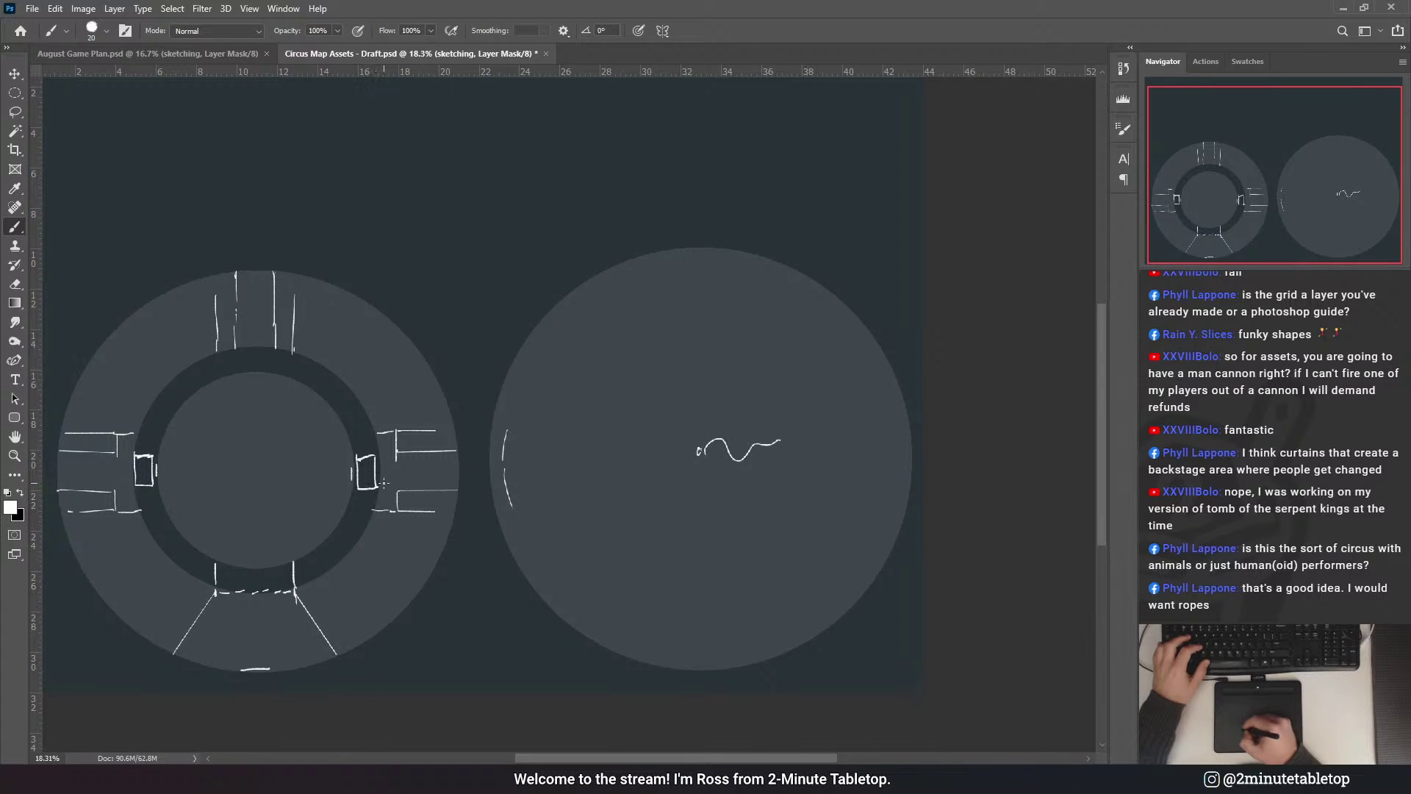
- Show the grid, copy the ringed plan's sketch lines with a rectangular selection, and paste them as a new layer placed over the roof disc
{"action": "key", "text": "ctrl+apostrophe"}
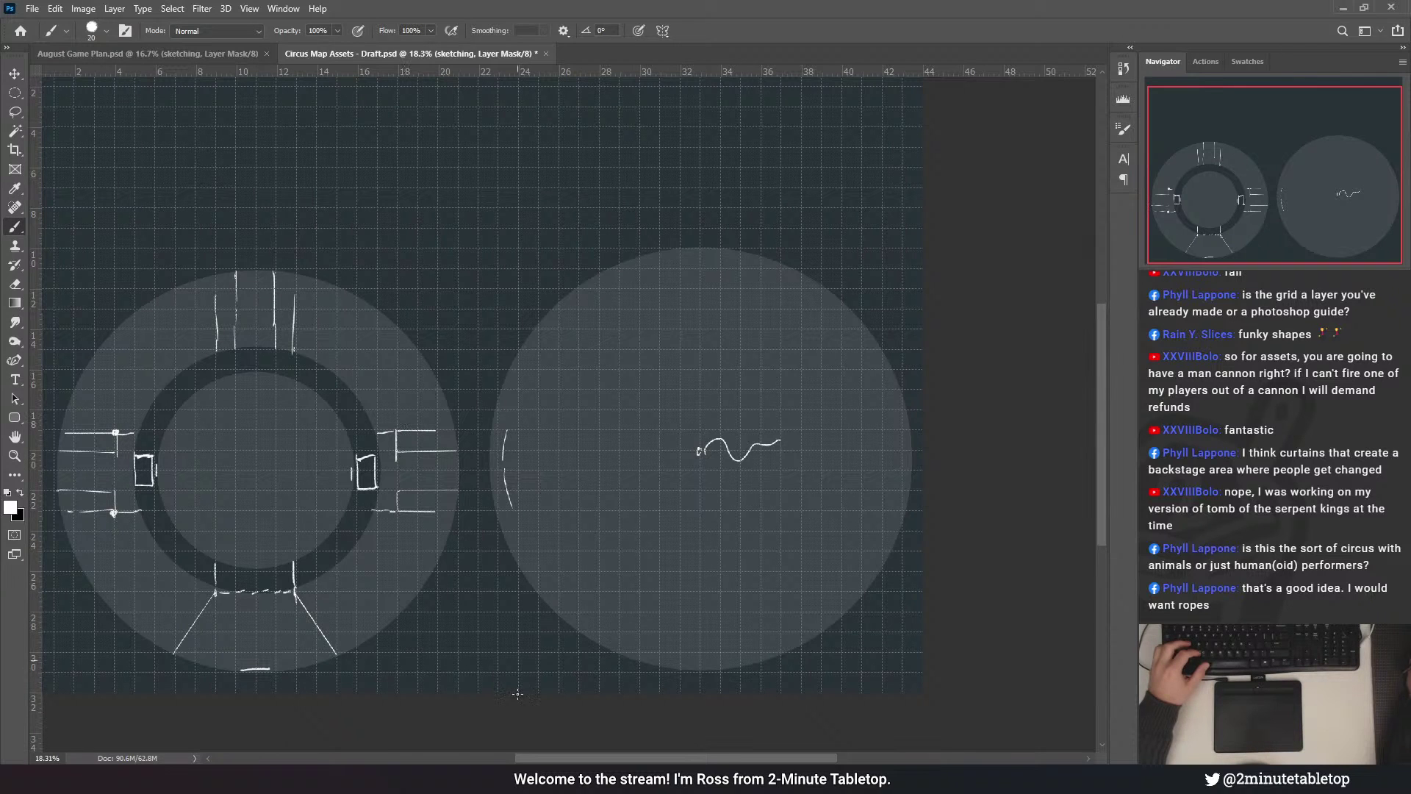
{"action": "left_click", "coordinate": [15, 93]}
{"action": "key", "text": "shift+m"}
{"action": "scroll", "coordinate": [668, 336], "scroll_direction": "down", "scroll_amount": 1}
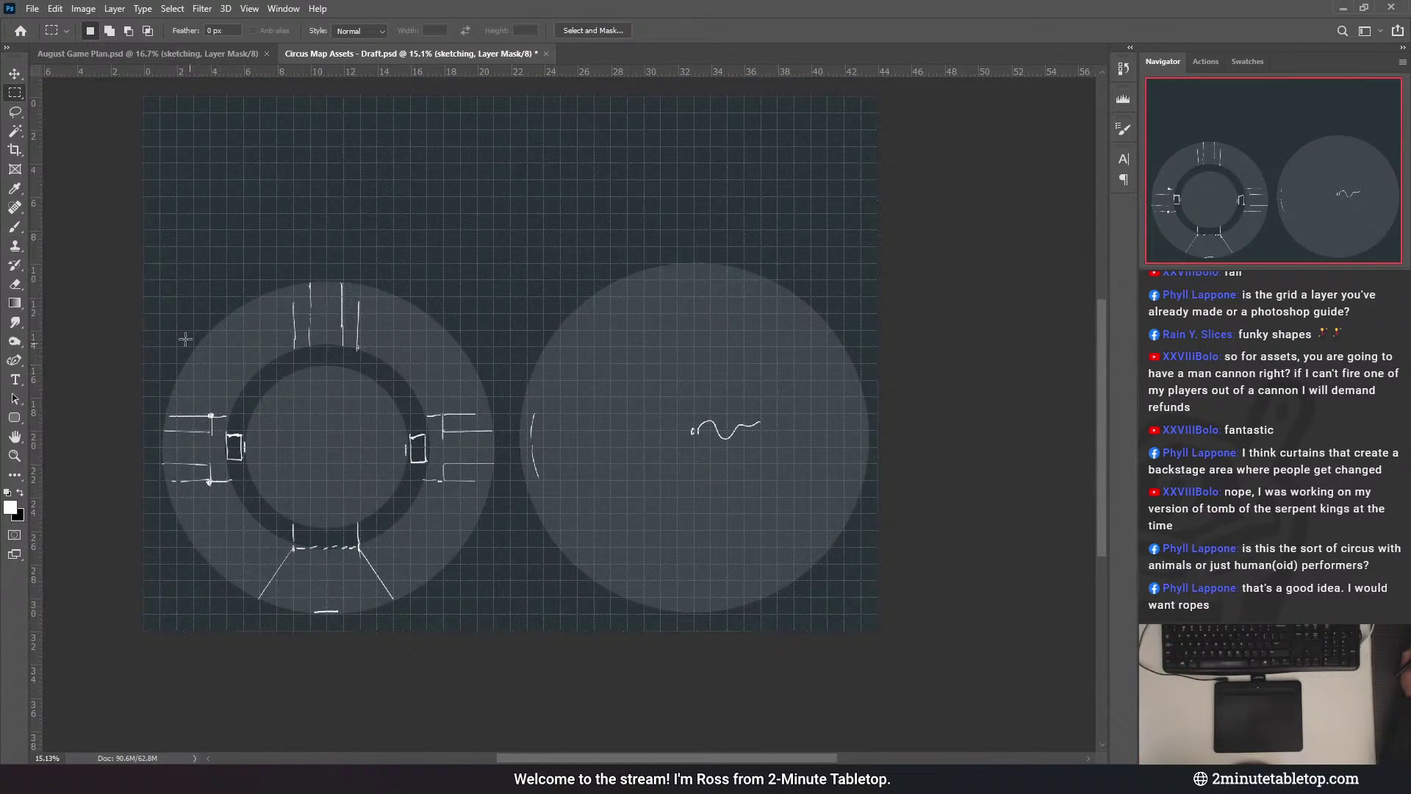
{"action": "left_click_drag", "start_coordinate": [147, 273], "coordinate": [505, 630]}
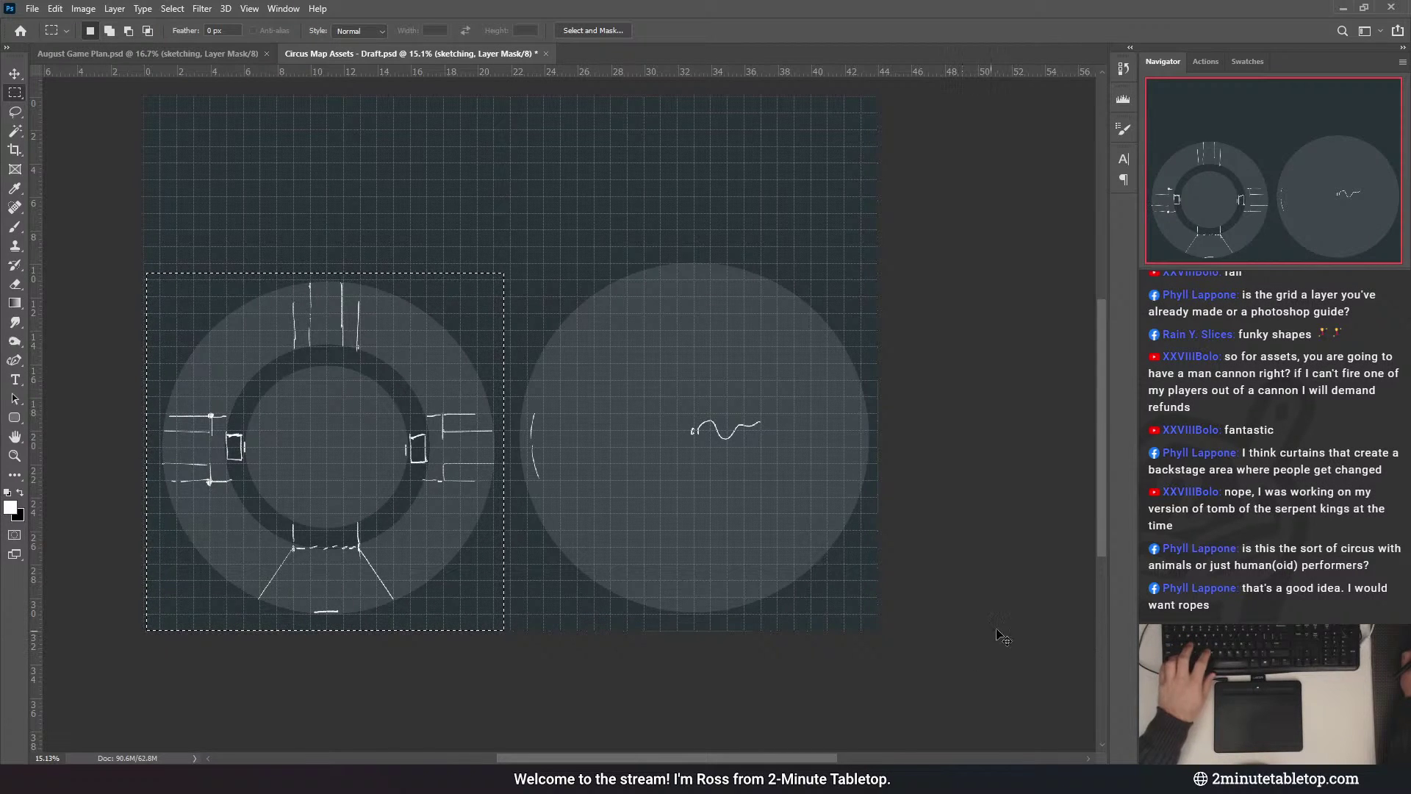
{"action": "key", "text": "ctrl+c"}
{"action": "key", "text": "ctrl+v"}
{"action": "key", "text": "ctrl+t"}
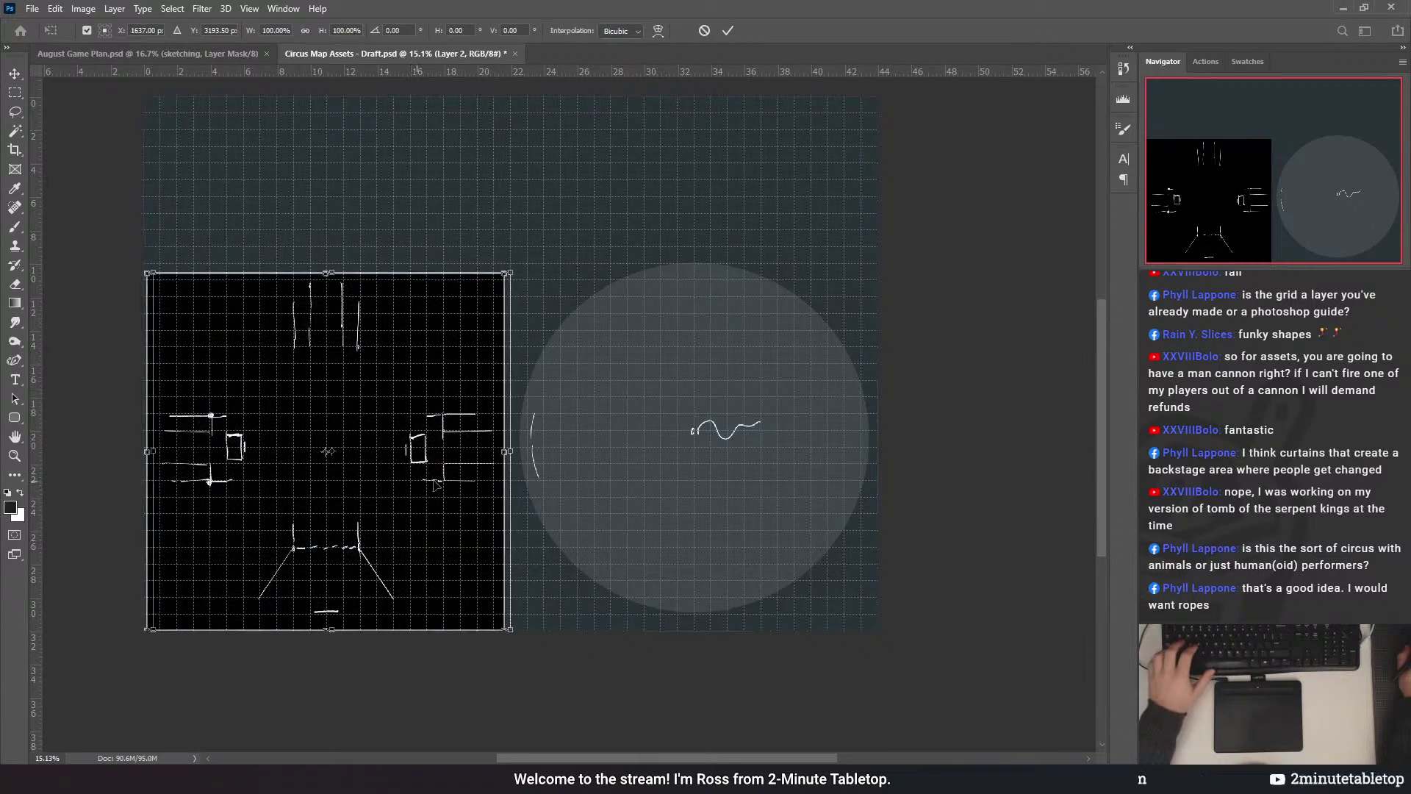
{"action": "left_click_drag", "start_coordinate": [414, 474], "coordinate": [783, 468]}
{"action": "left_click", "coordinate": [728, 30]}
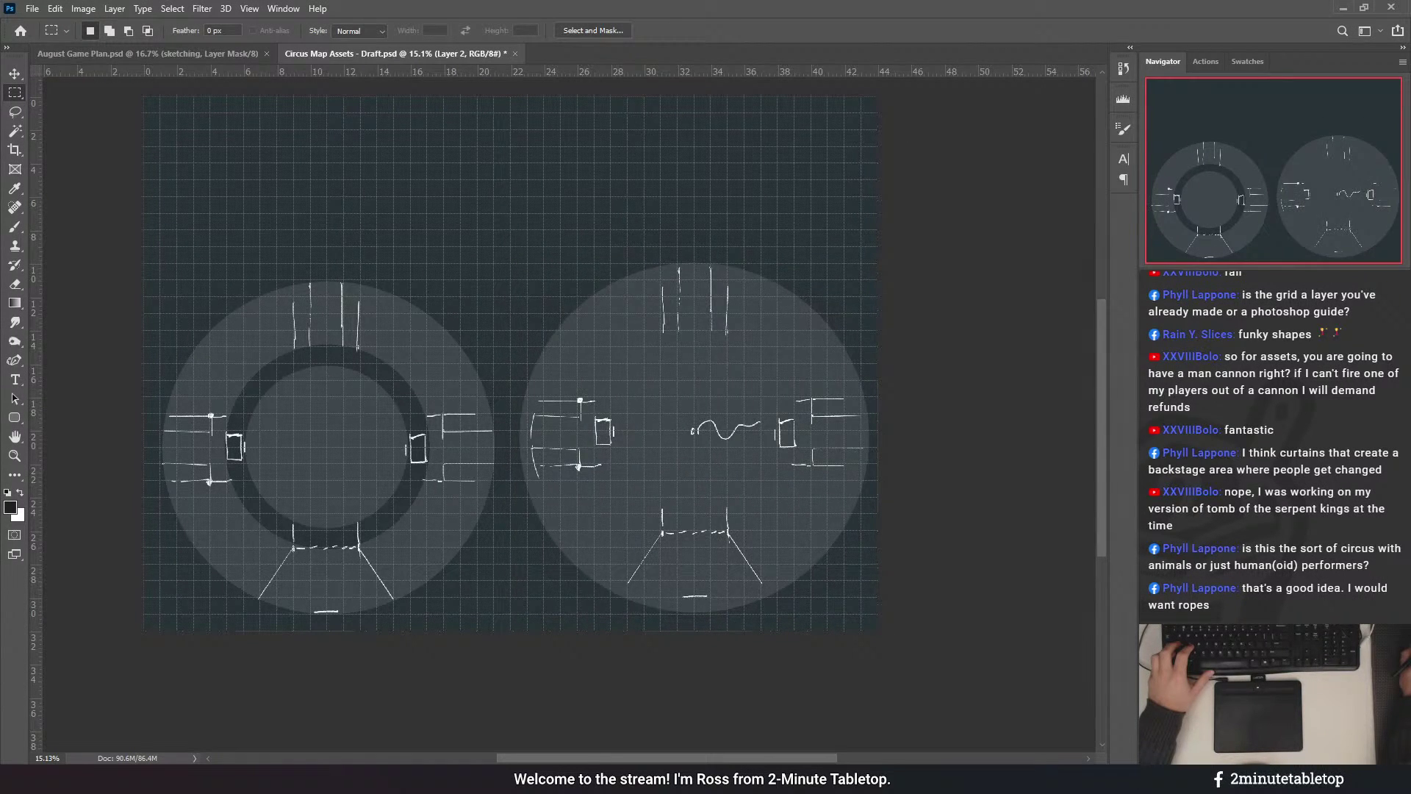
- Reposition the pasted sketch on the roof disc to X 4950 px and Y 3104.5 px with Free Transform
{"action": "key", "text": "ctrl+t"}
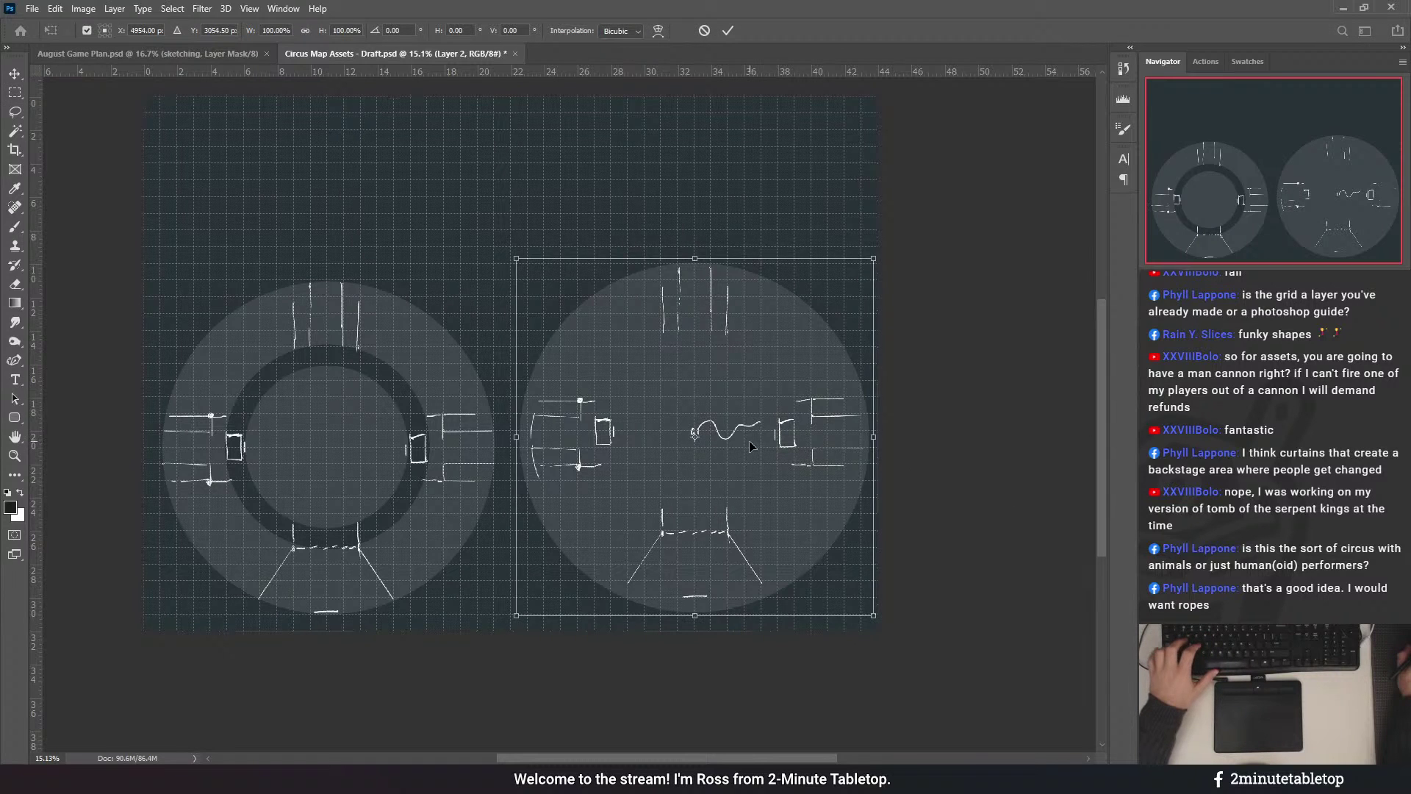
{"action": "left_click_drag", "start_coordinate": [748, 439], "coordinate": [748, 438]}
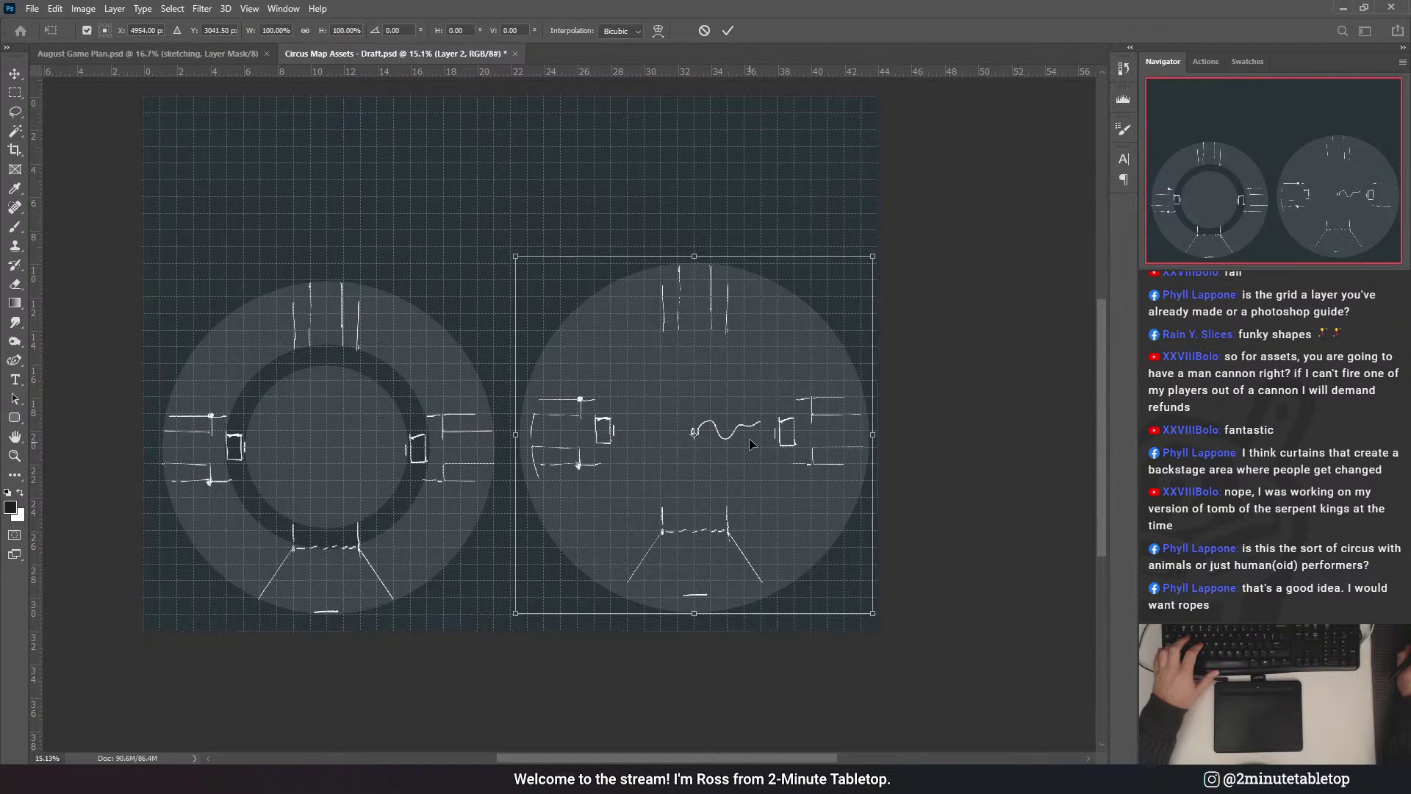
{"action": "scroll", "coordinate": [882, 332], "scroll_direction": "up", "scroll_amount": 3}
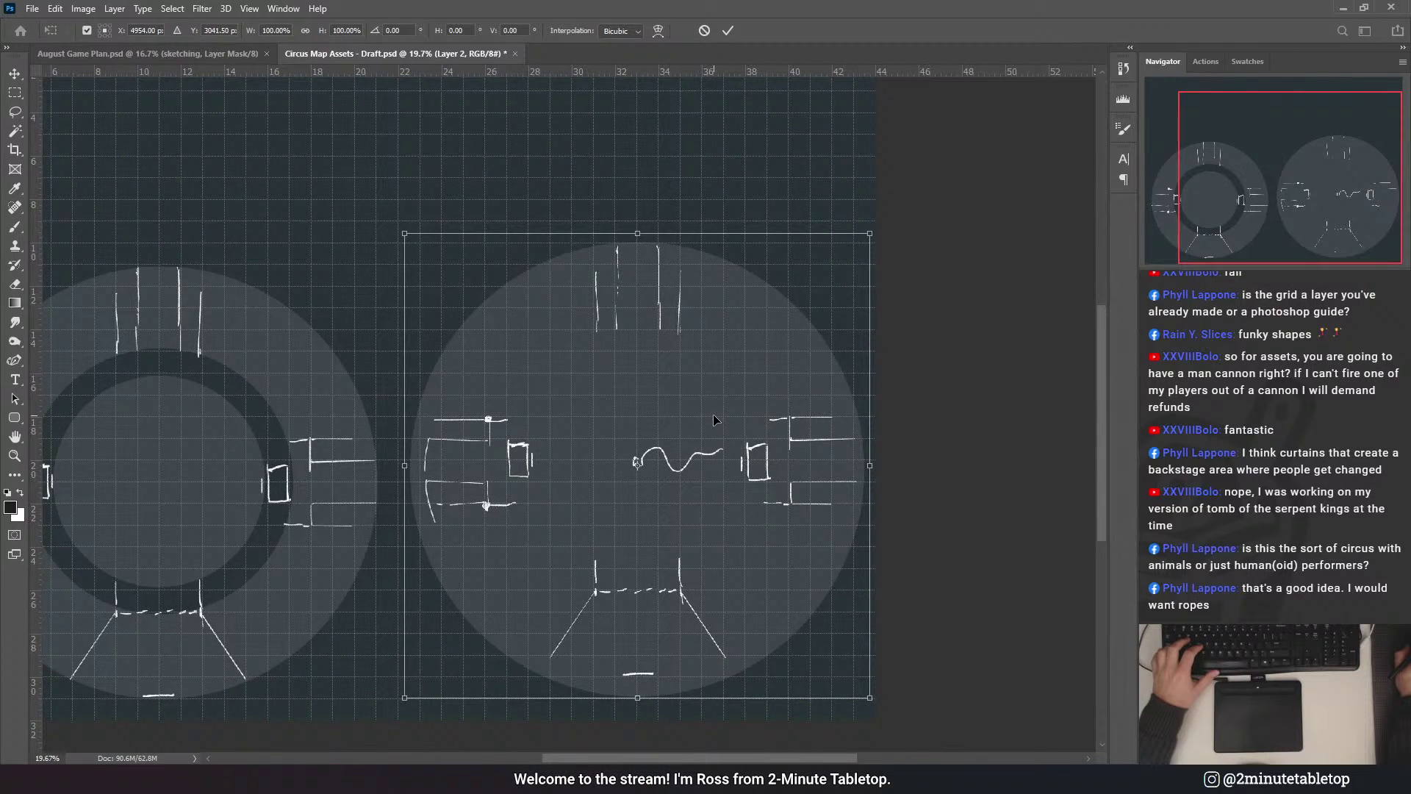
{"action": "left_click_drag", "start_coordinate": [713, 413], "coordinate": [712, 419]}
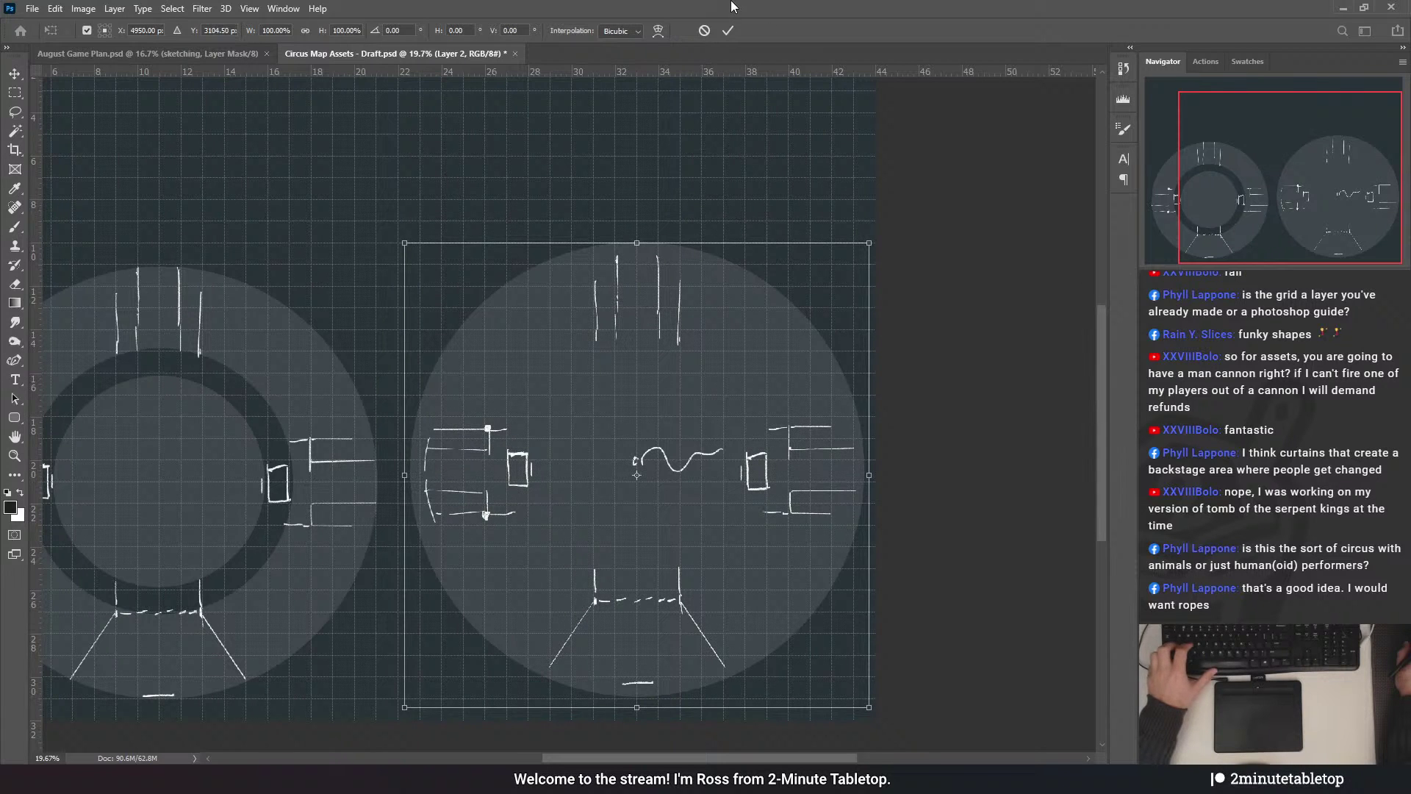
{"action": "key", "text": "Return"}
- Move the pasted sketch up on the roof disc to Y 3045.5 px and apply the transform
{"action": "key", "text": "m"}
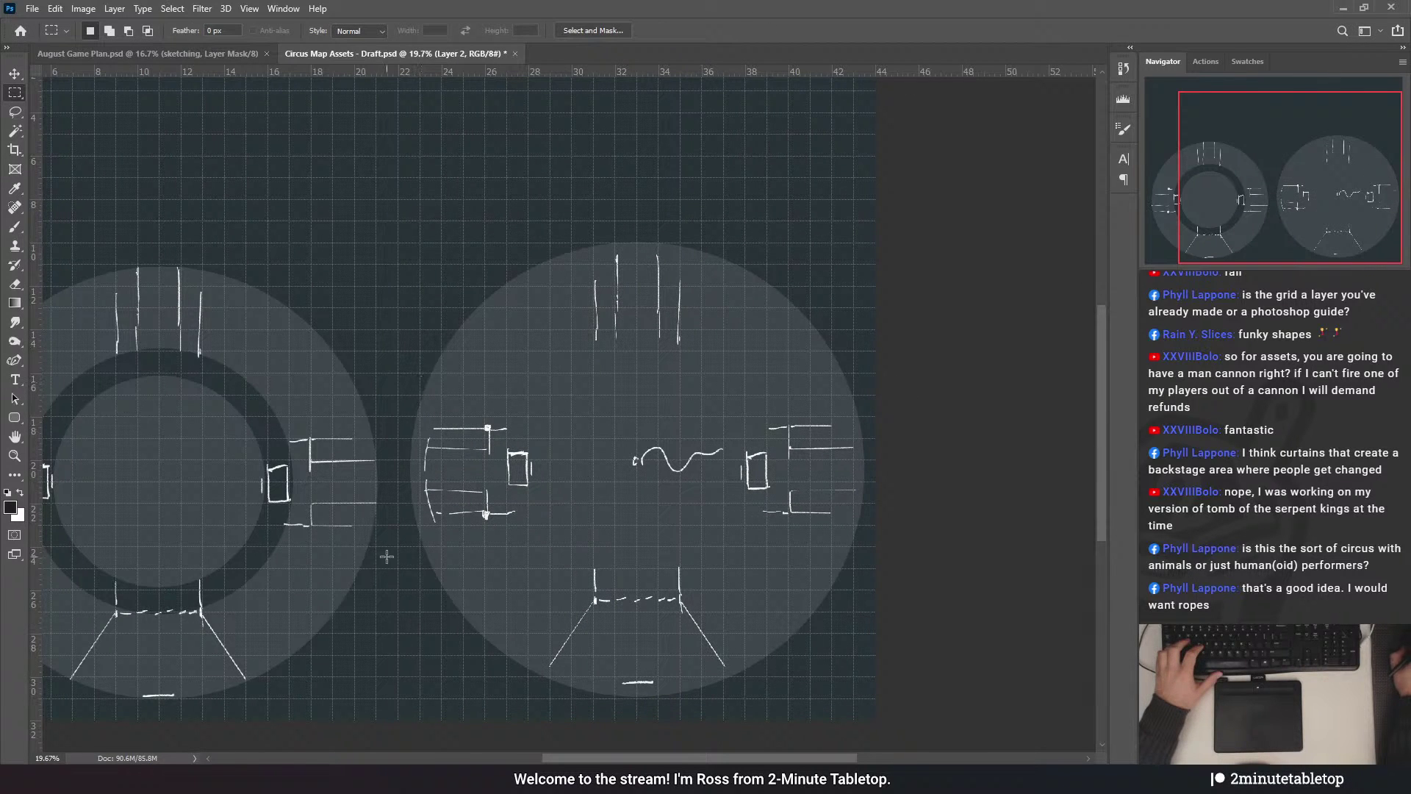
{"action": "scroll", "coordinate": [900, 494], "scroll_direction": "down", "scroll_amount": 1}
{"action": "scroll", "coordinate": [900, 494], "scroll_direction": "down", "scroll_amount": 1}
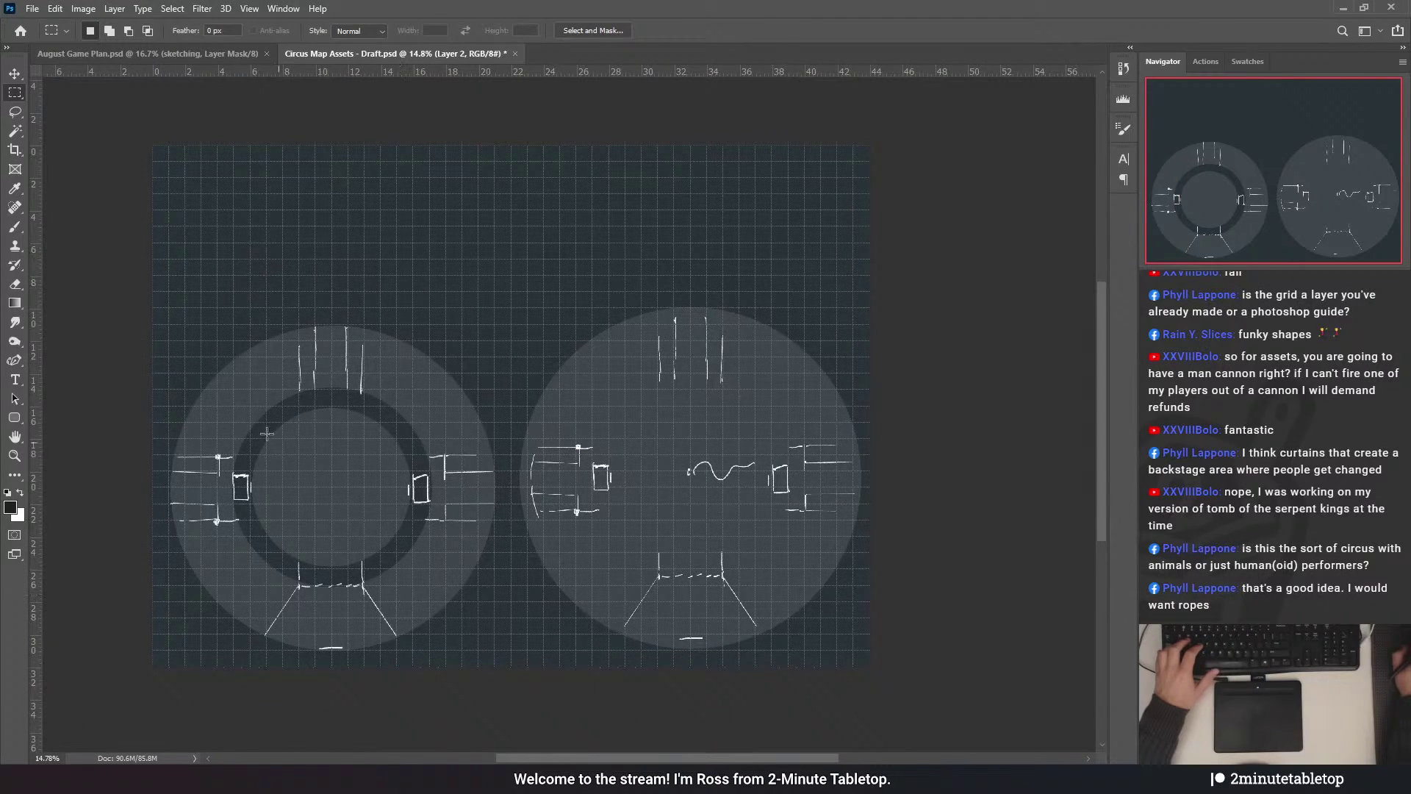
{"action": "scroll", "coordinate": [563, 459], "scroll_direction": "up", "scroll_amount": 2}
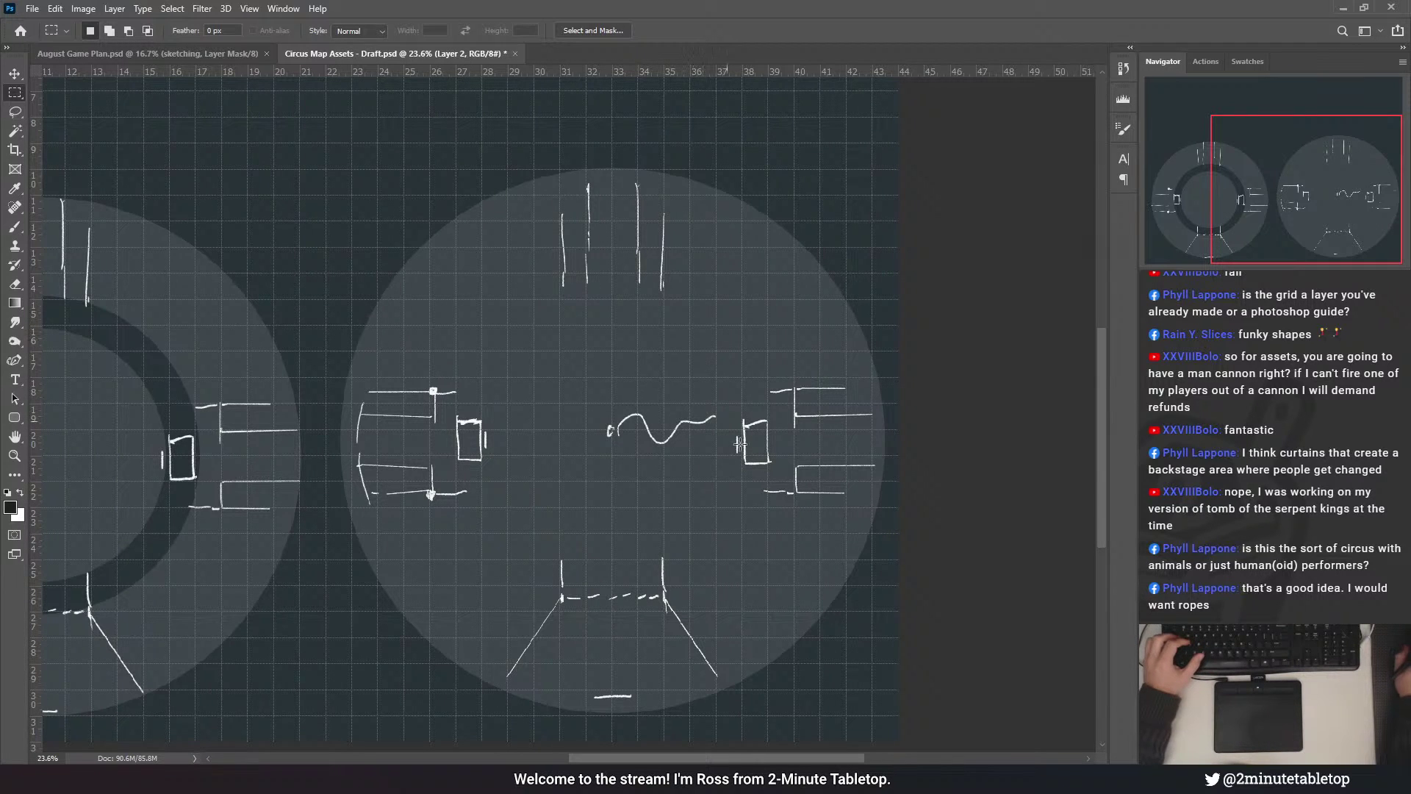
{"action": "scroll", "coordinate": [799, 438], "scroll_direction": "down", "scroll_amount": 3}
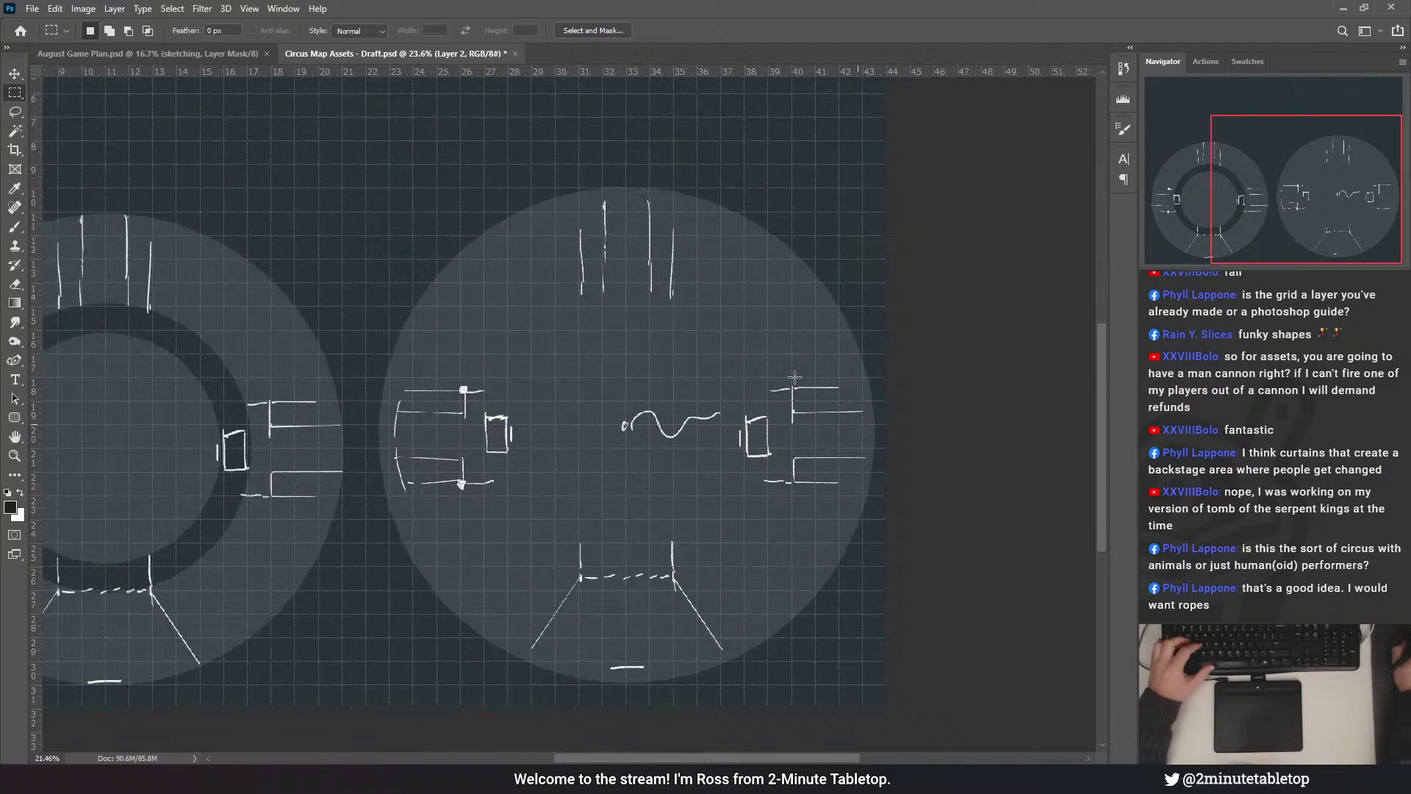
{"action": "scroll", "coordinate": [355, 433], "scroll_direction": "up", "scroll_amount": 1}
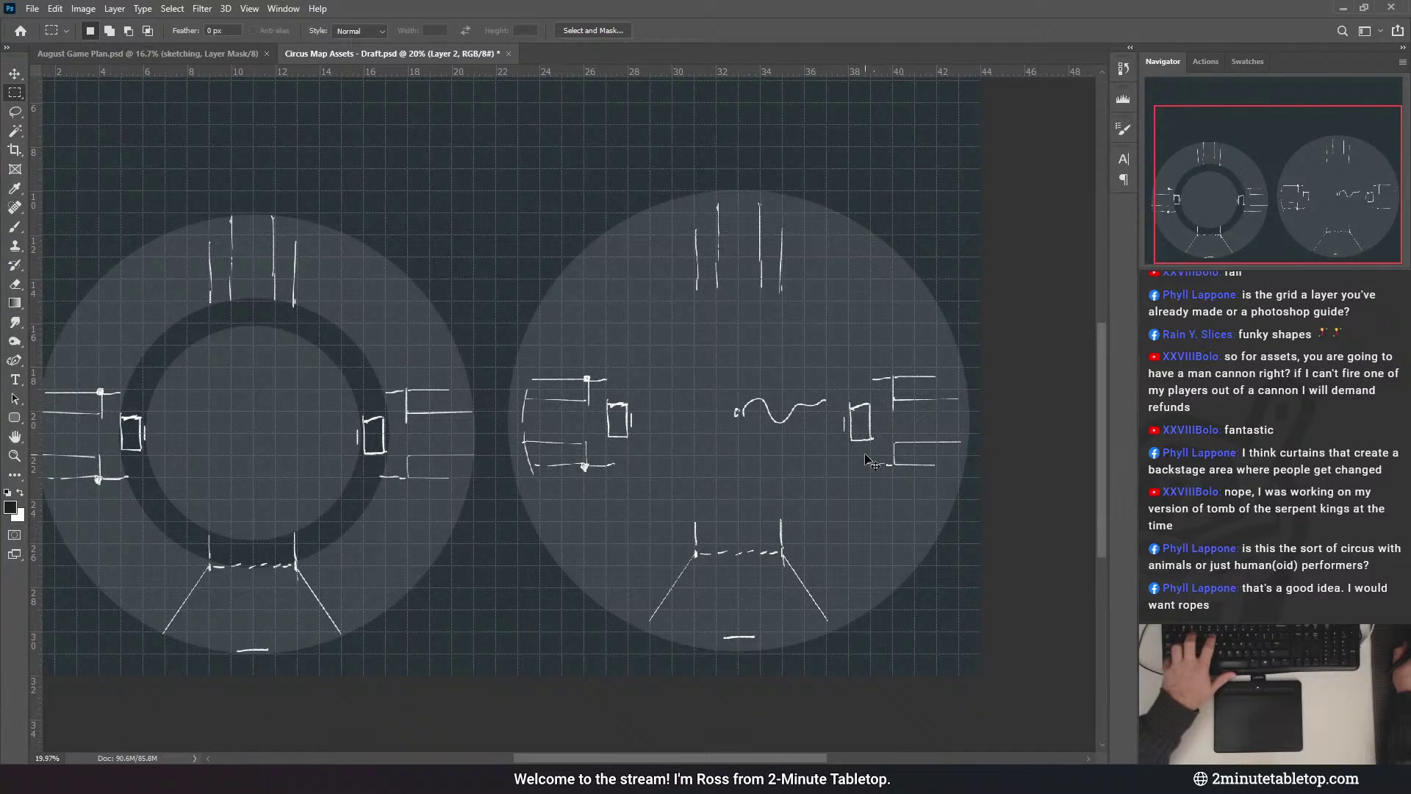
{"action": "key", "text": "ctrl+t"}
{"action": "left_click_drag", "start_coordinate": [866, 444], "coordinate": [866, 435]}
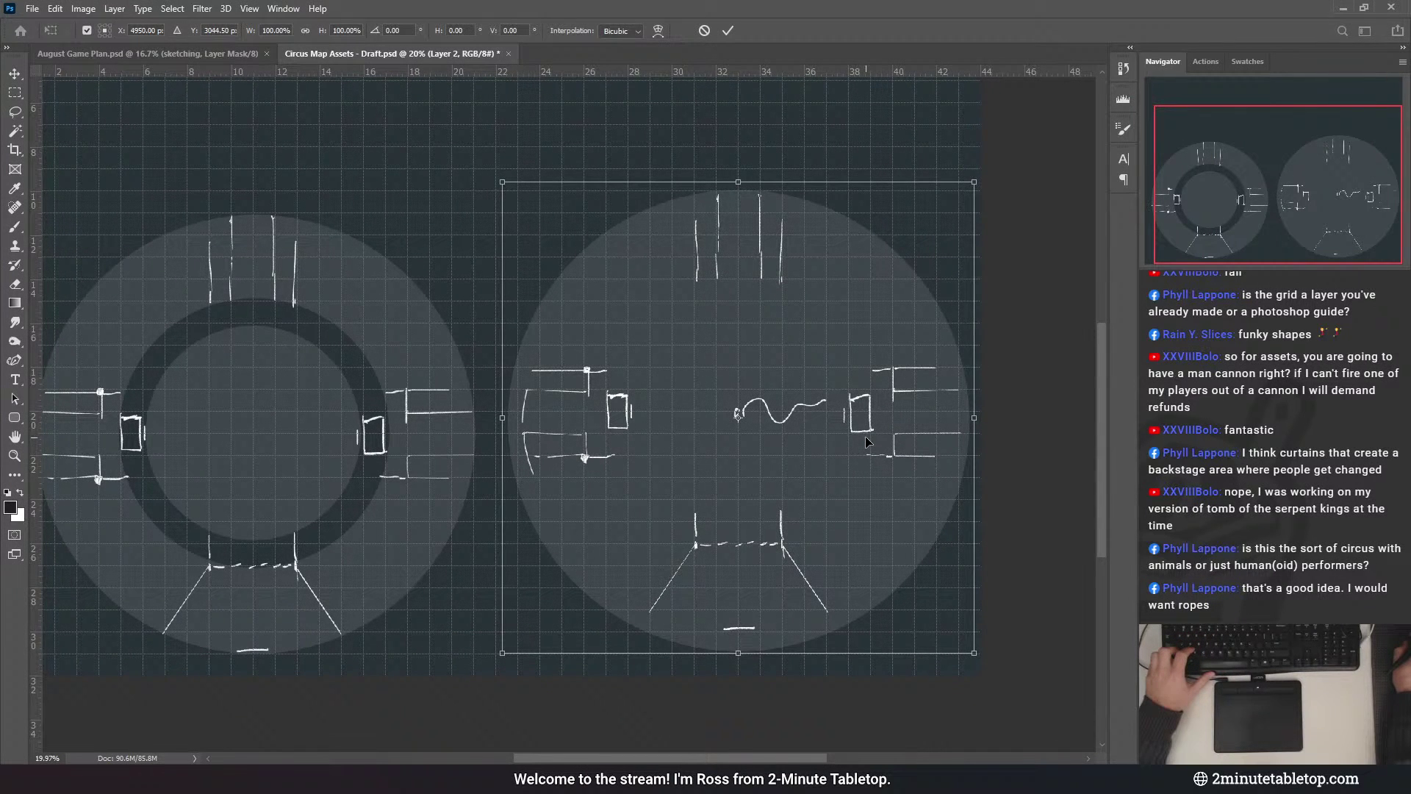
{"action": "key", "text": "Down"}
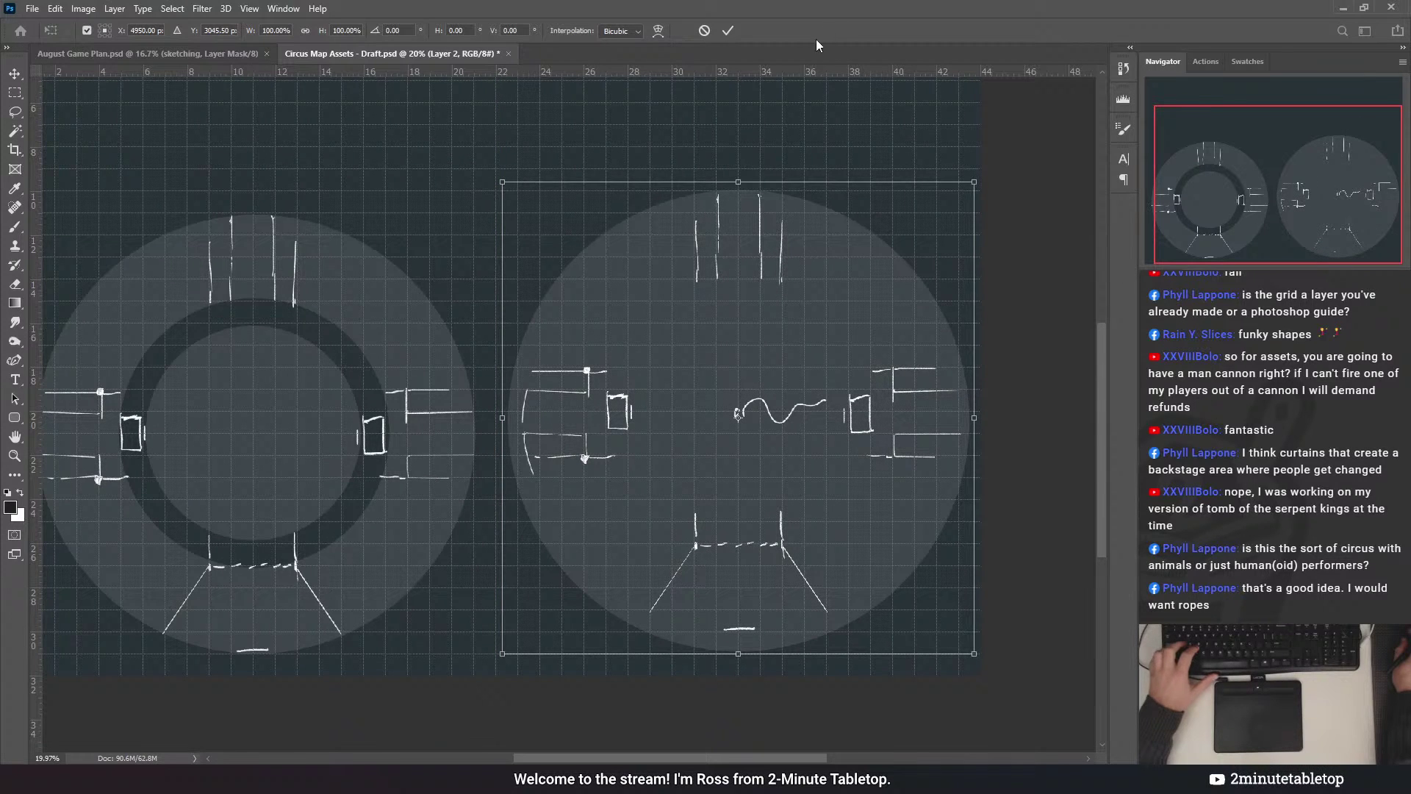
{"action": "left_click", "coordinate": [728, 30]}
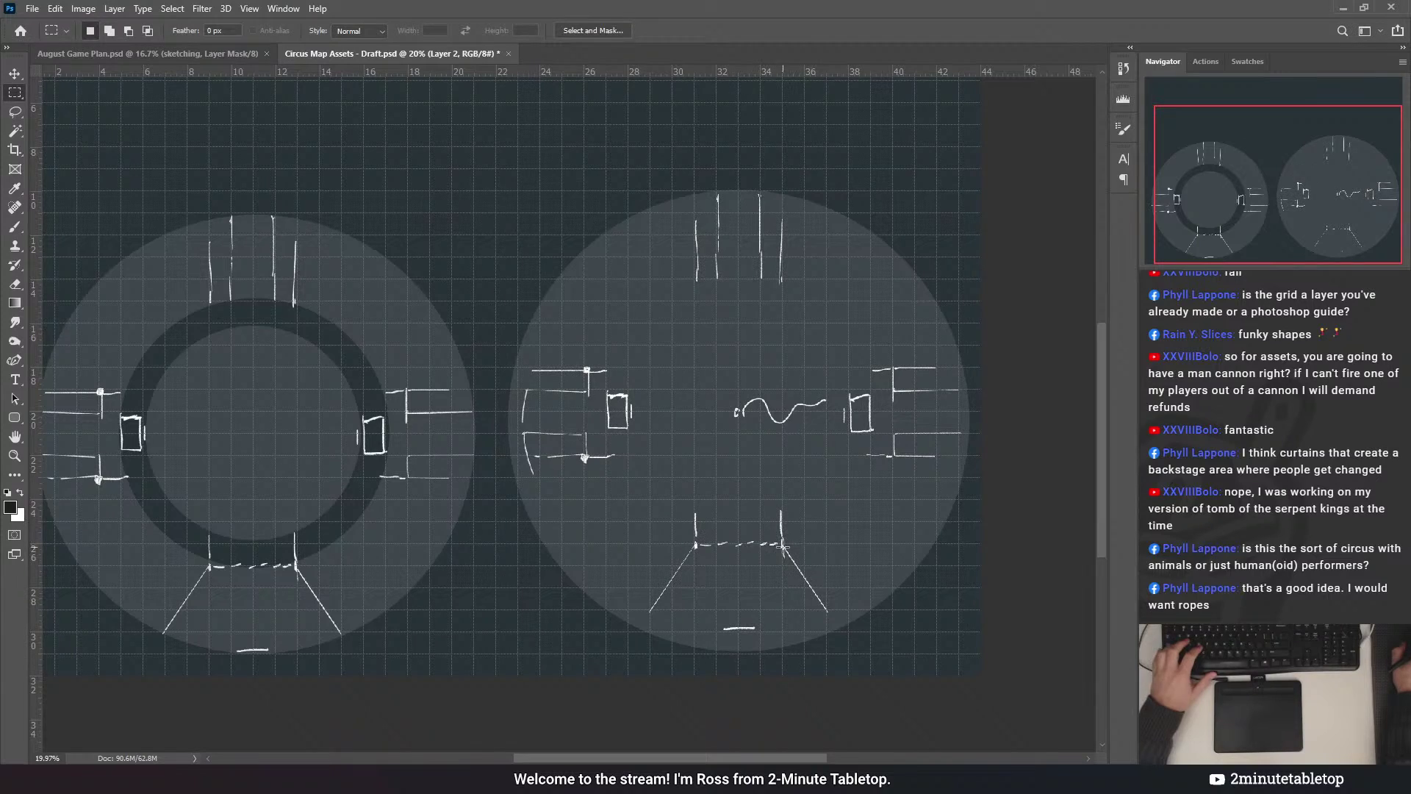
- Shift the pasted sketch down on the roof disc to Y 3073.5 px and apply the transform
{"action": "key", "text": "ctrl+t"}
{"action": "scroll", "coordinate": [783, 579], "scroll_direction": "up", "scroll_amount": 1}
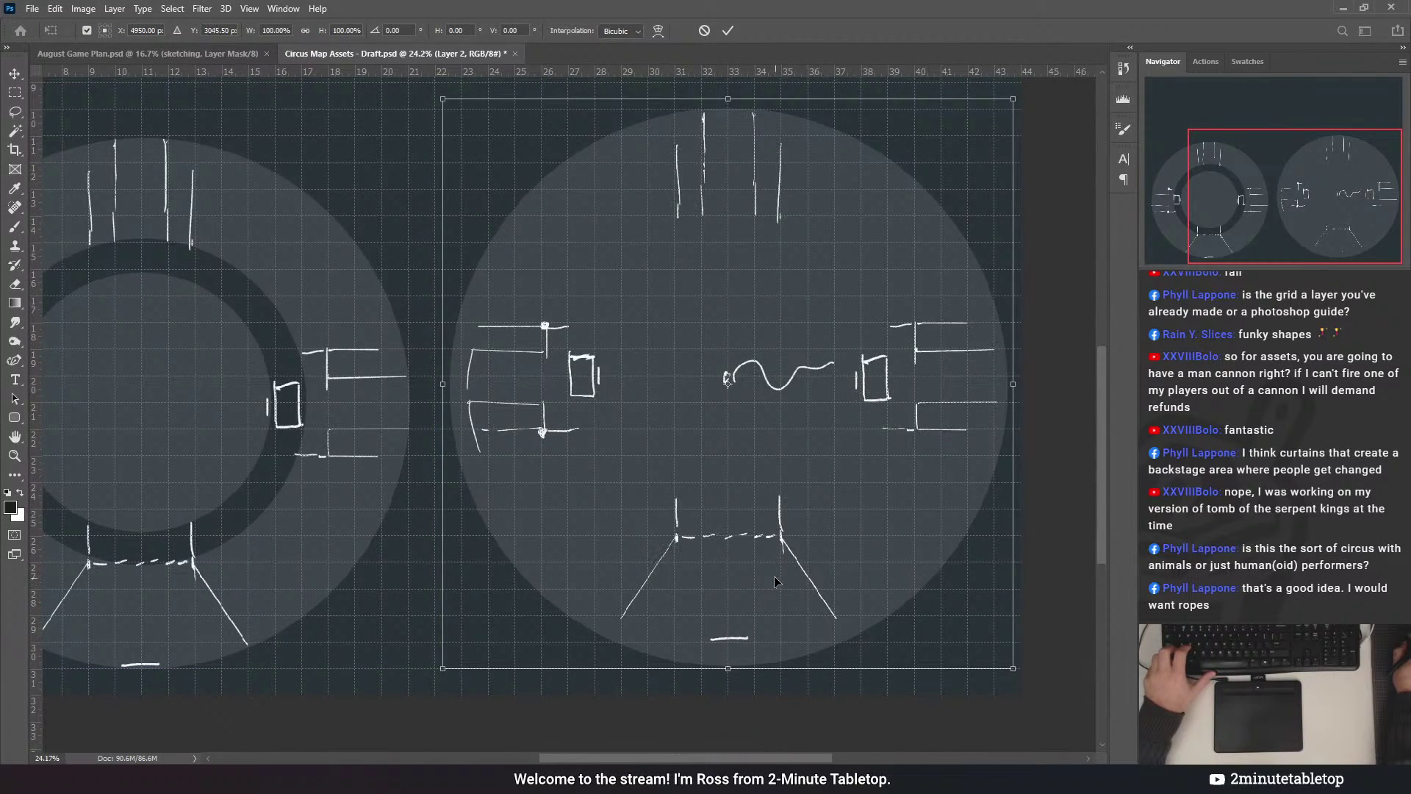
{"action": "scroll", "coordinate": [779, 532], "scroll_direction": "up", "scroll_amount": 3}
{"action": "mouse_move", "coordinate": [844, 484]}
{"action": "left_mouse_down"}
{"action": "mouse_move", "coordinate": [822, 489]}
{"action": "mouse_move", "coordinate": [840, 492]}
{"action": "left_mouse_up"}
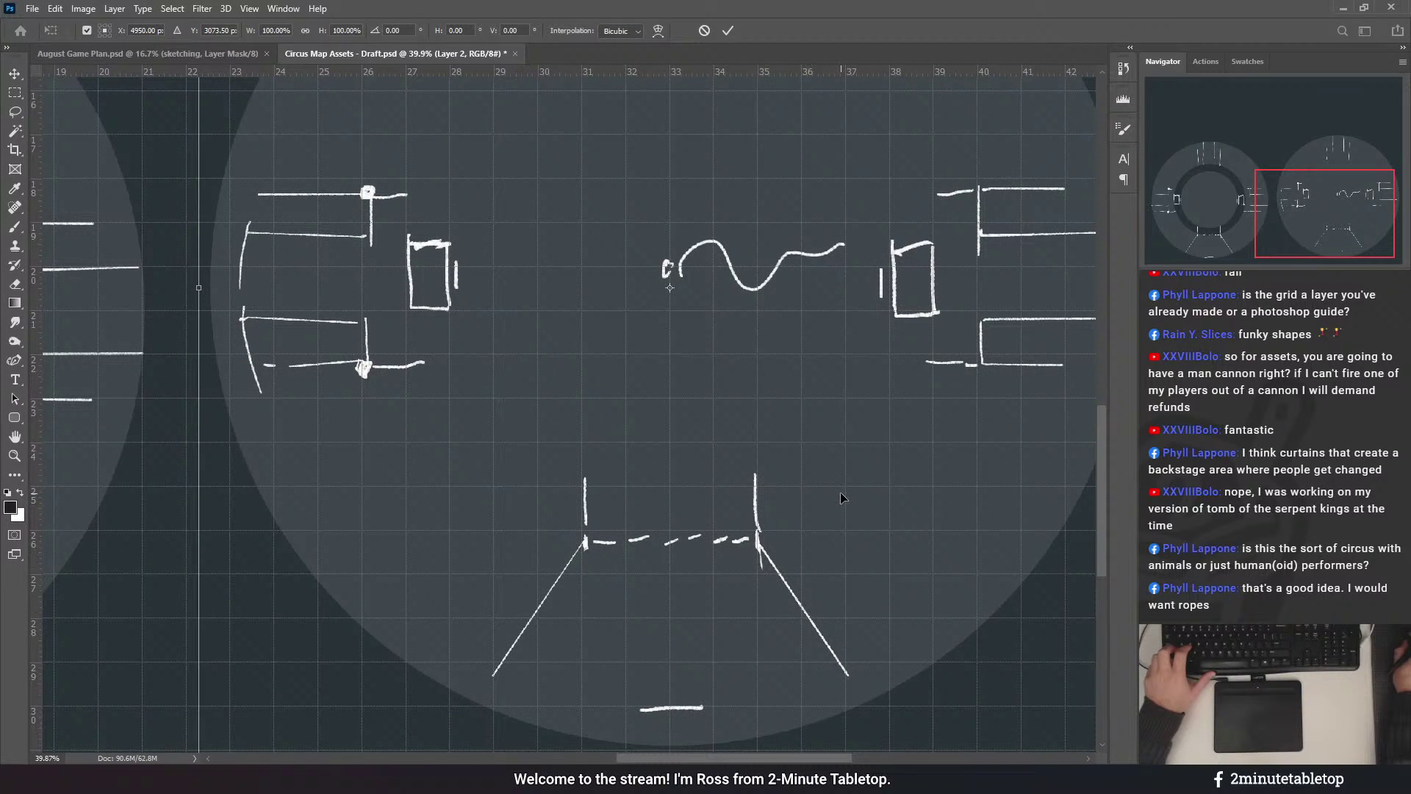
{"action": "left_click", "coordinate": [728, 30]}
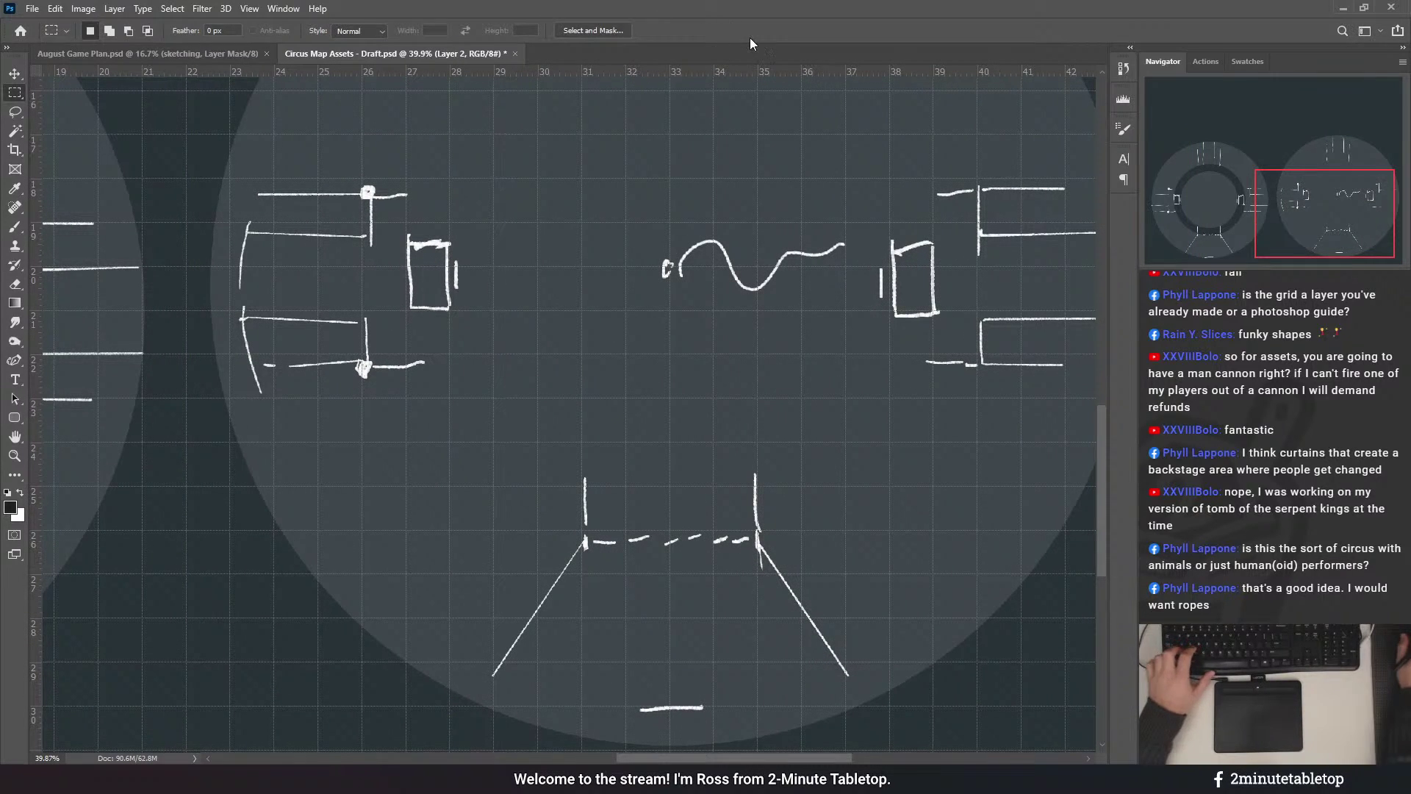
- Nudge the pasted sketch up to Y 3040.5 px so it centres on the roof disc, and apply the transform
{"action": "key", "text": "ctrl+t"}
{"action": "key", "text": "shift+Up"}
{"action": "key", "text": "shift+Up"}
{"action": "key", "text": "shift+Up"}
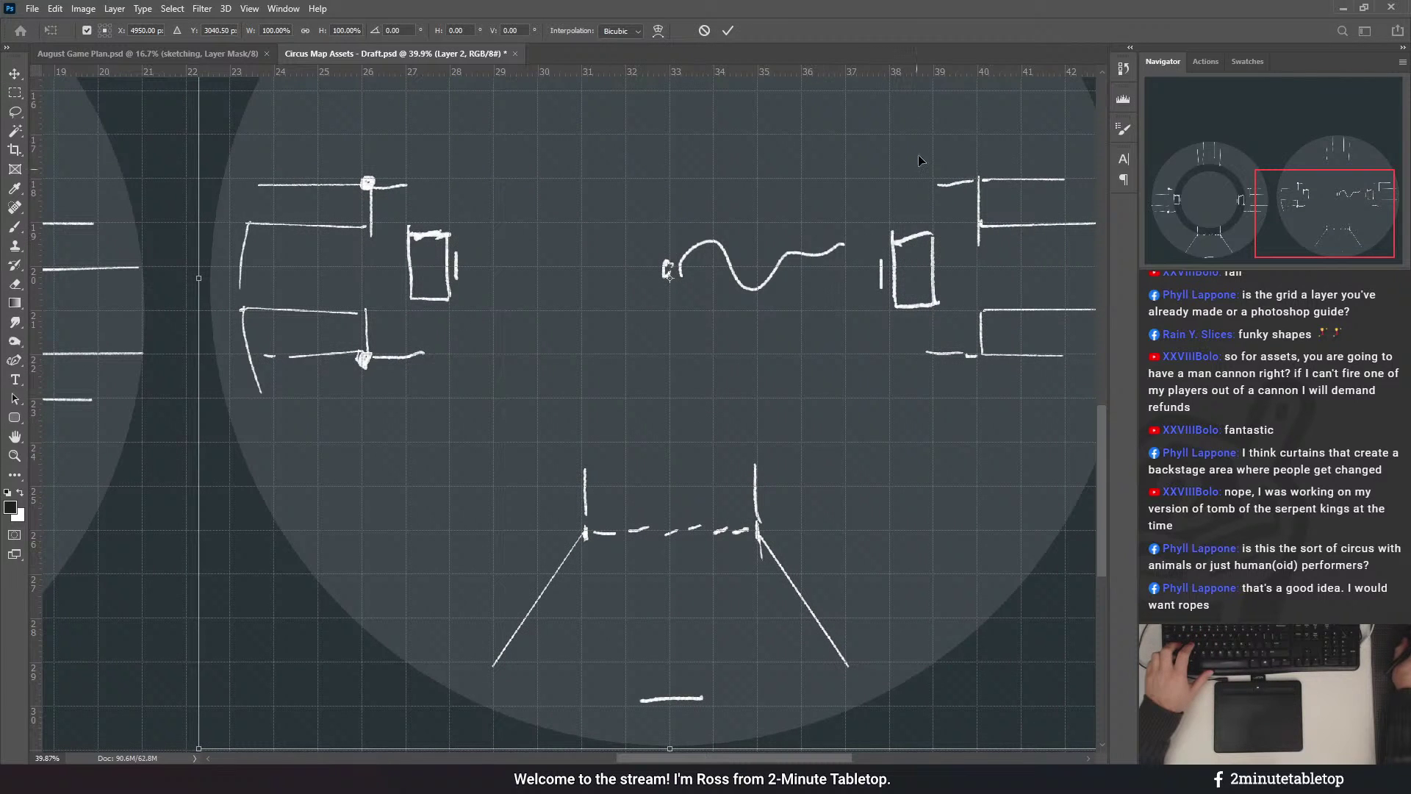
{"action": "left_click", "coordinate": [727, 31]}
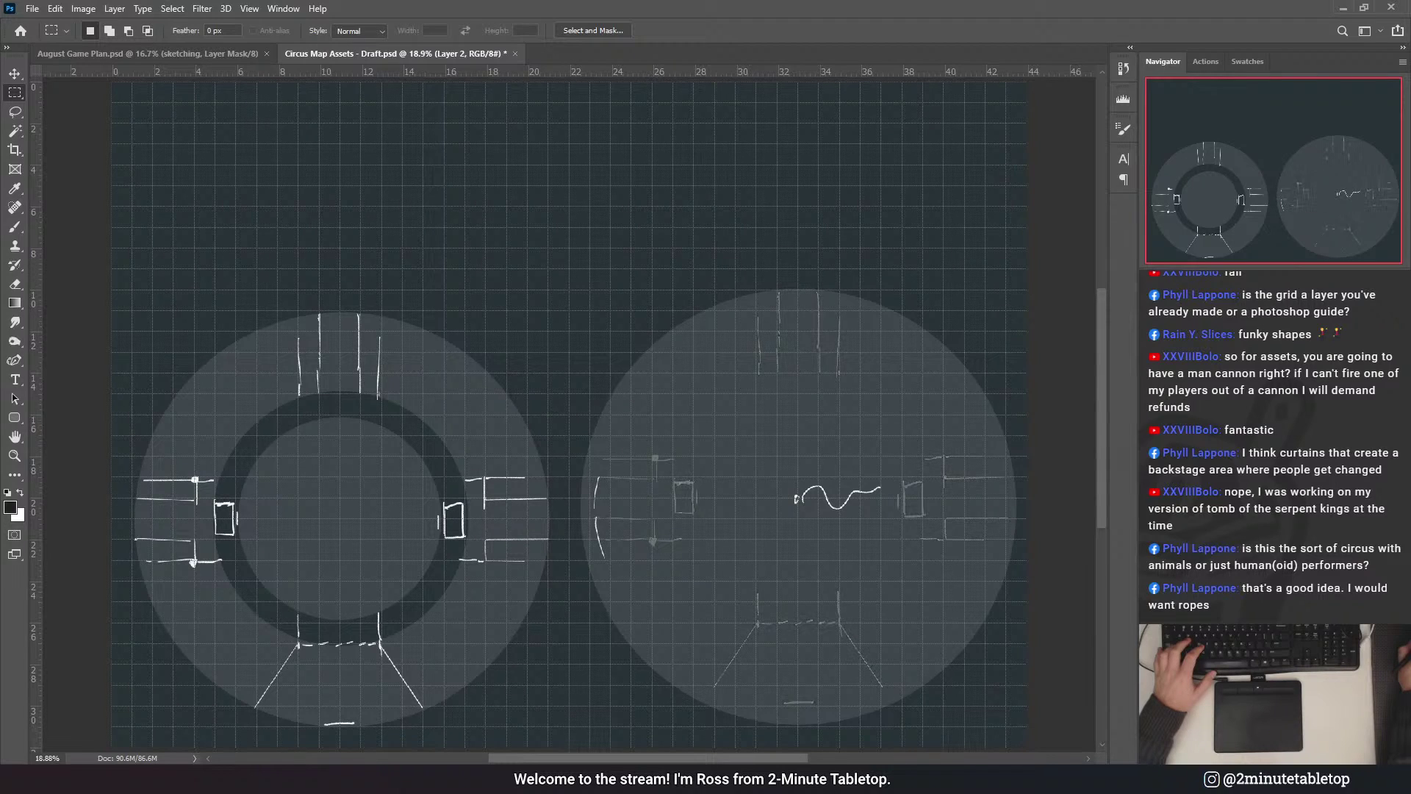
{"action": "scroll", "coordinate": [722, 558], "scroll_direction": "up", "scroll_amount": 2}
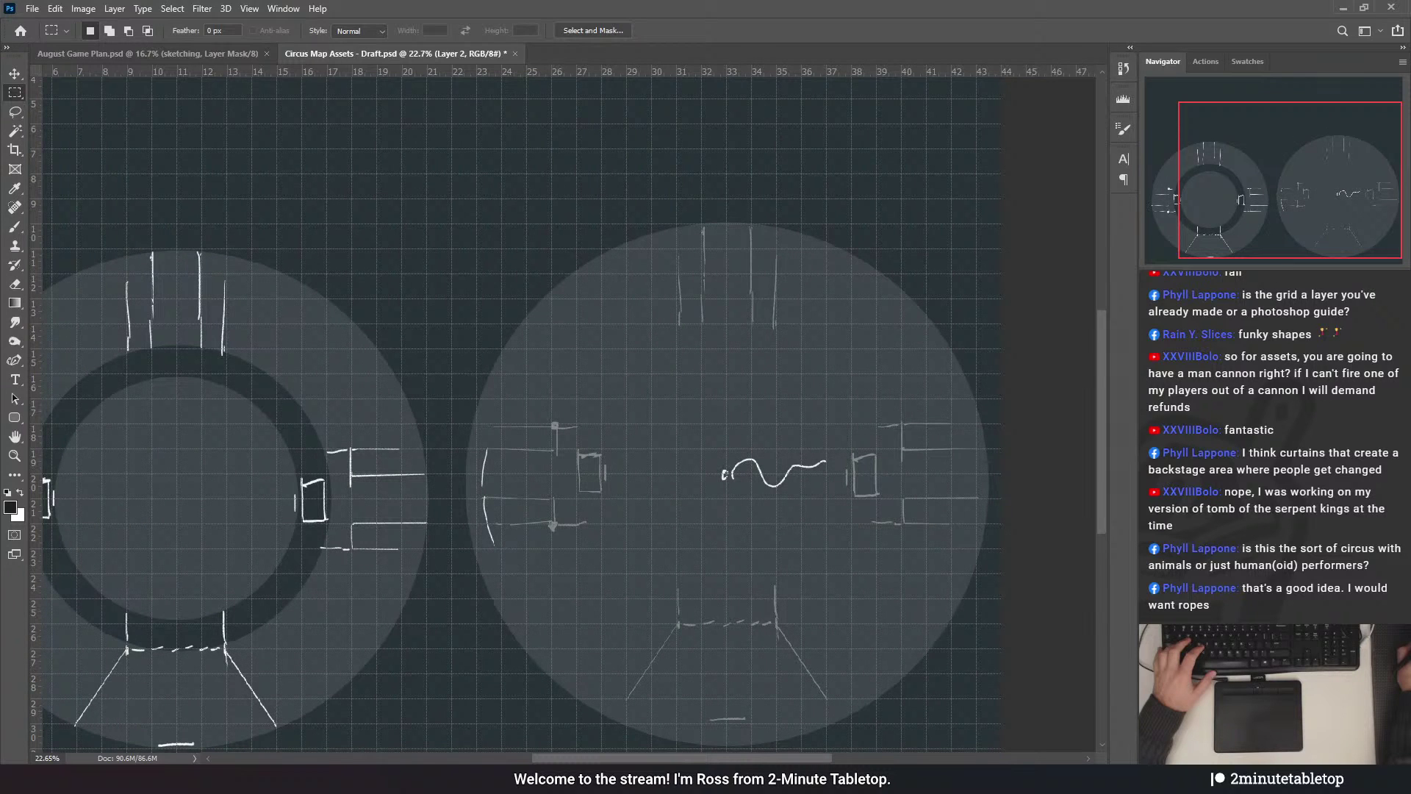
- Select a circular area about 20 grid squares across inside the roof disc on the Color Fill 1 mask, offset slightly downward
{"action": "key", "text": "alt+]"}
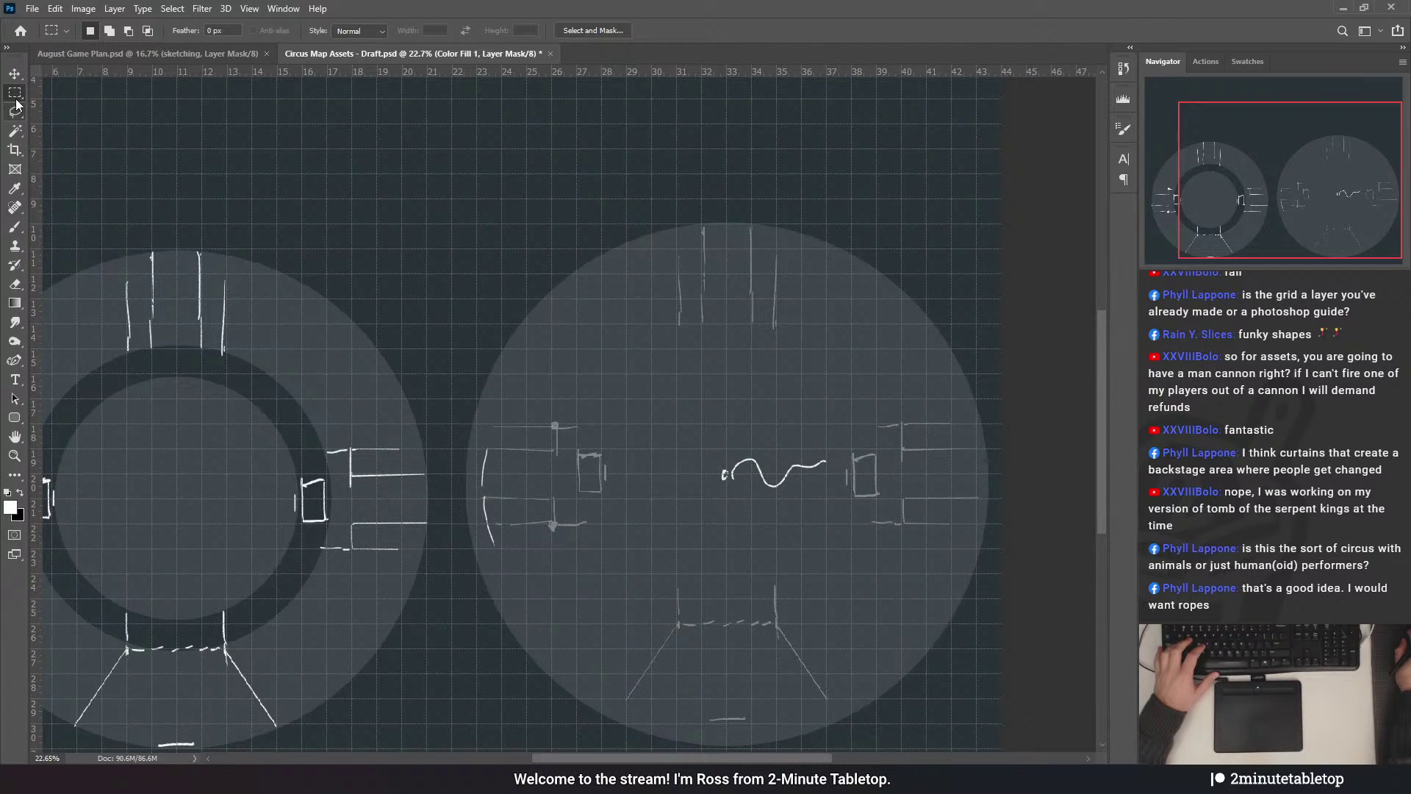
{"action": "key", "text": "shift+m"}
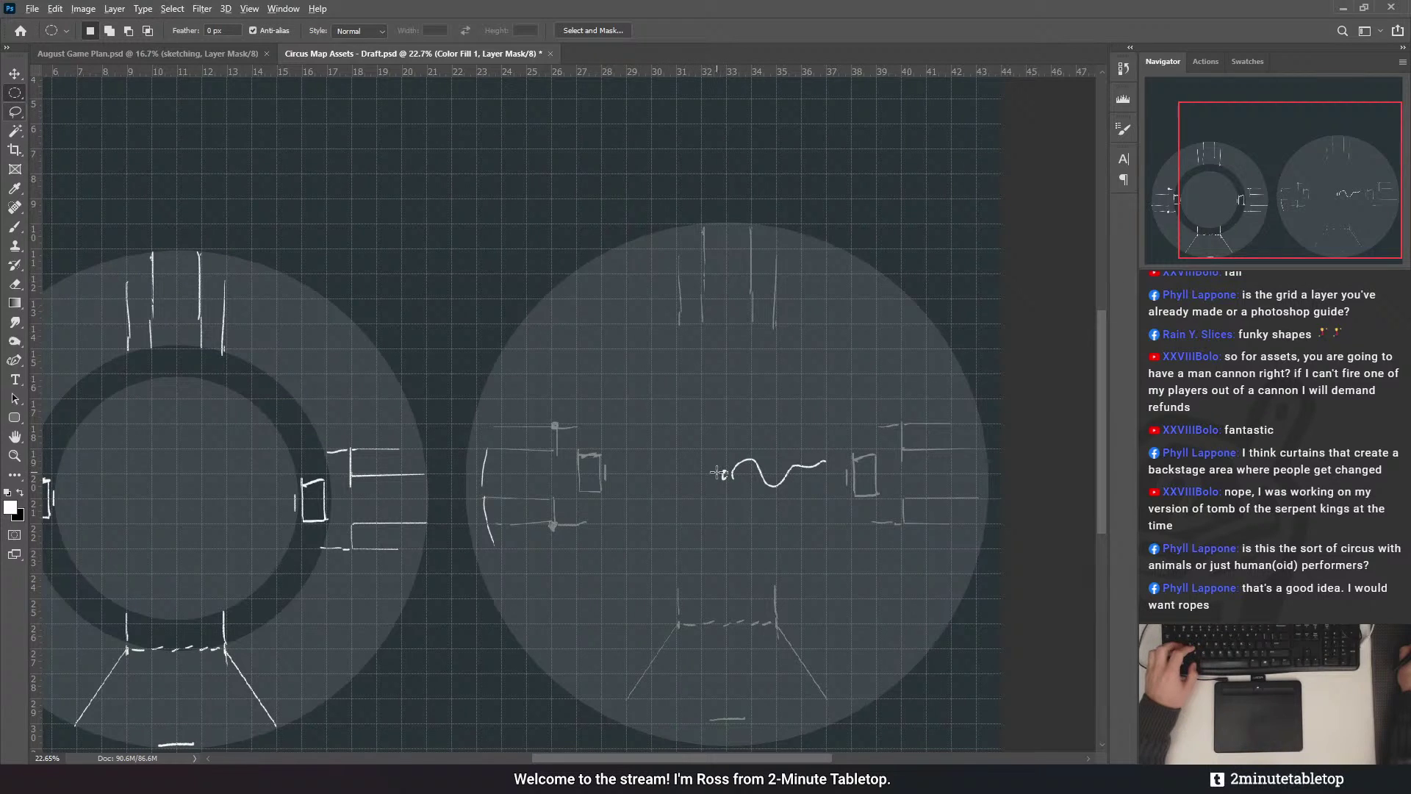
{"action": "left_click_drag", "start_coordinate": [728, 474], "coordinate": [974, 194]}
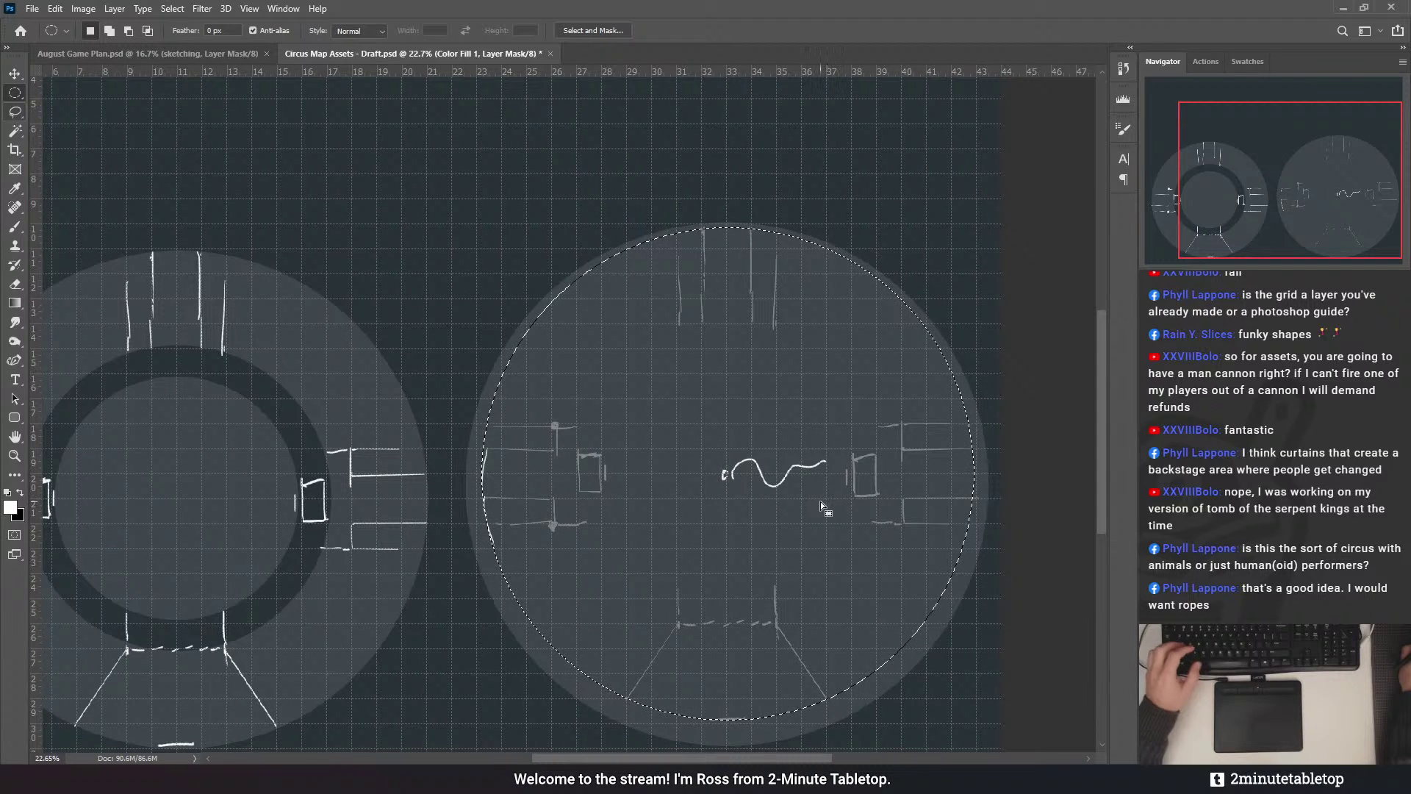
{"action": "key", "text": "shift+Down"}
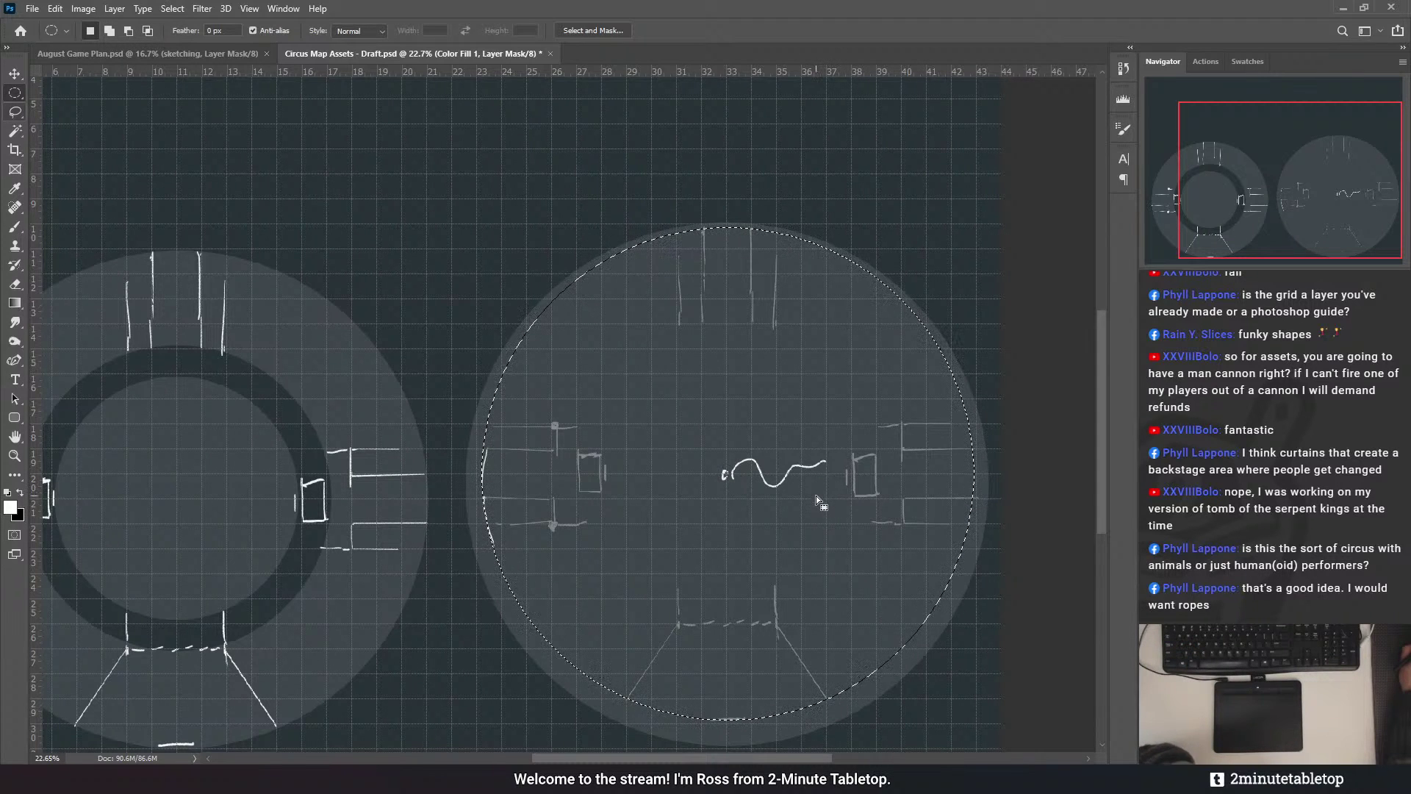
{"action": "key", "text": "shift+Down"}
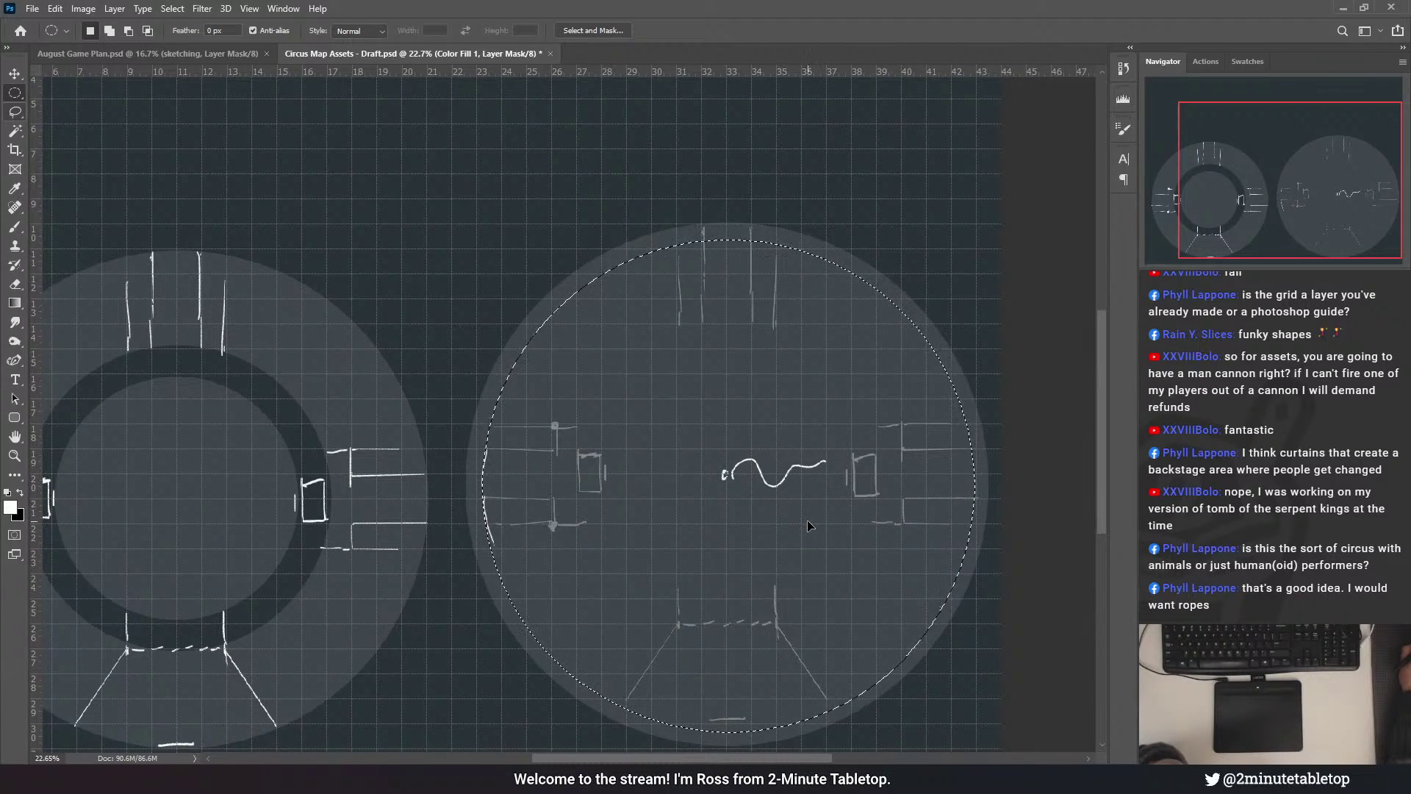
{"action": "left_click_drag", "start_coordinate": [807, 519], "coordinate": [805, 519]}
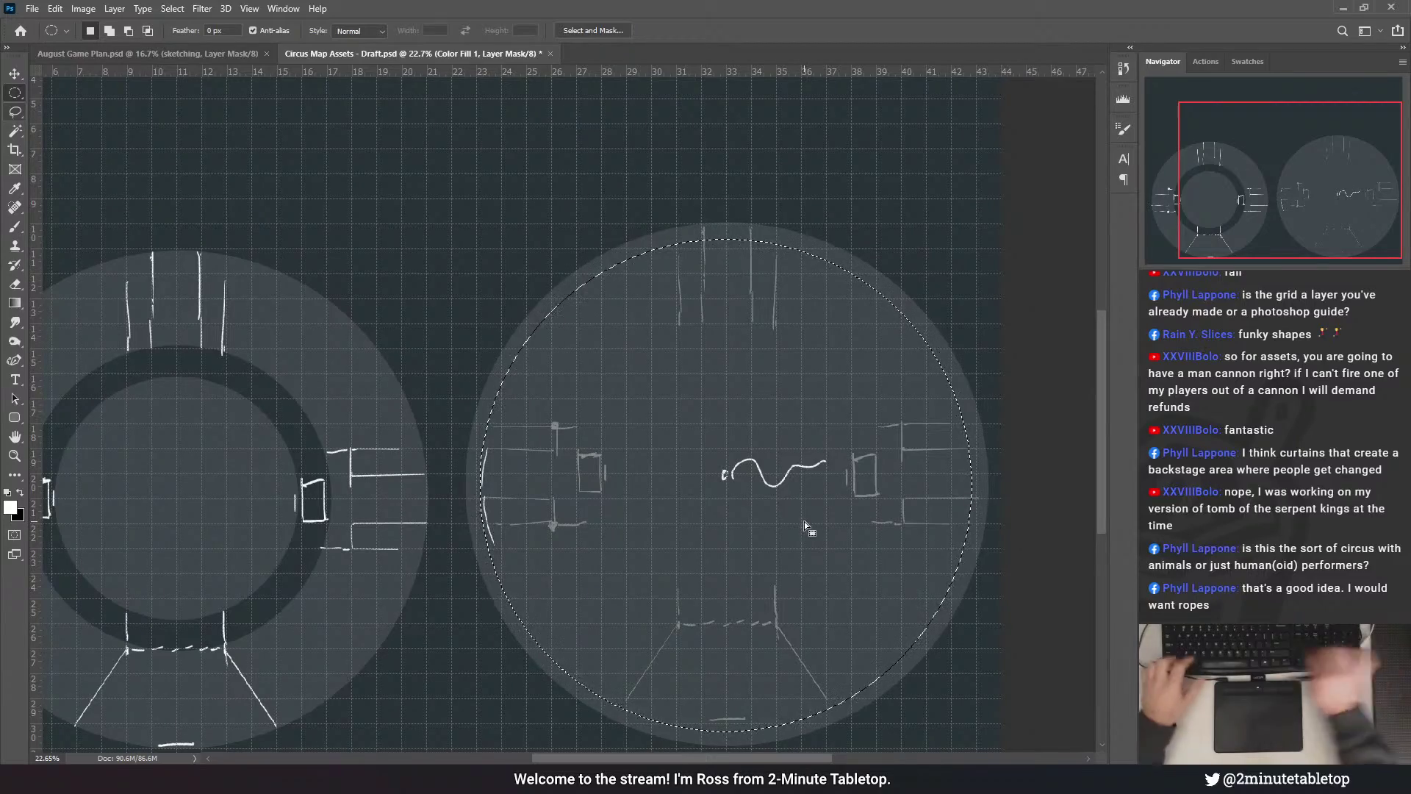
{"action": "key", "text": "Delete"}
{"action": "key", "text": "ctrl+d"}
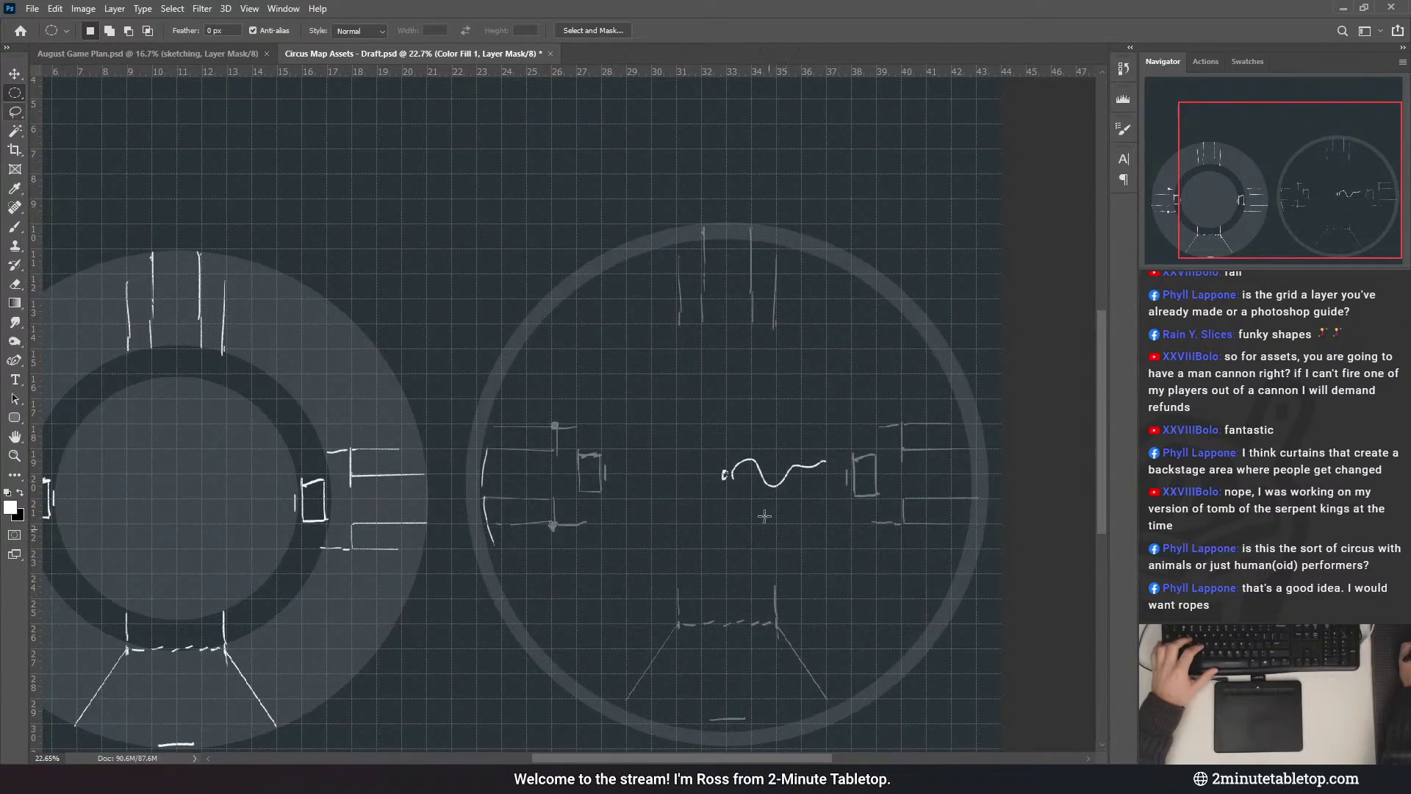
{"action": "scroll", "coordinate": [886, 515], "scroll_direction": "down", "scroll_amount": 3}
{"action": "scroll", "coordinate": [887, 515], "scroll_direction": "up", "scroll_amount": 2}
{"action": "key", "text": "ctrl+shift+d"}
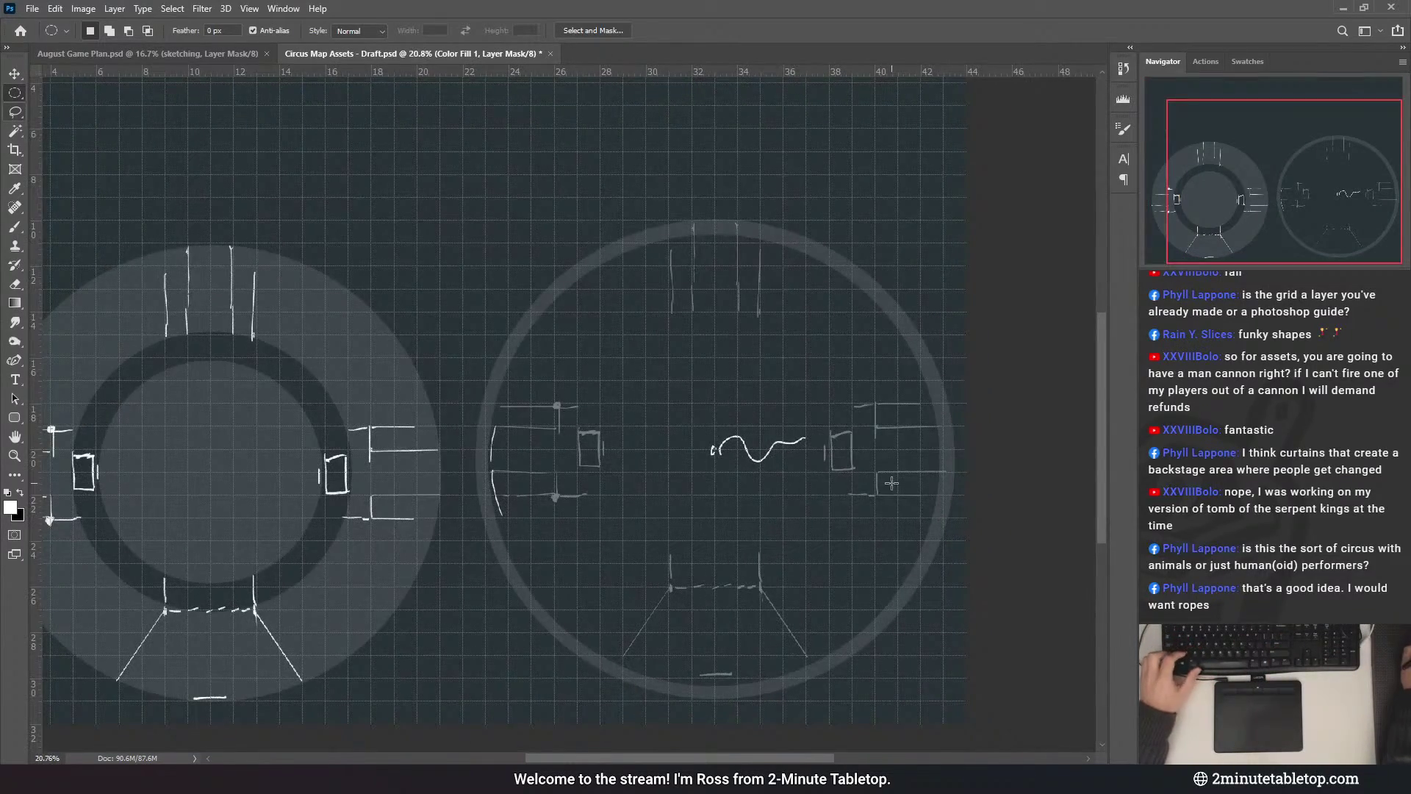
{"action": "key", "text": "alt+BackSpace"}
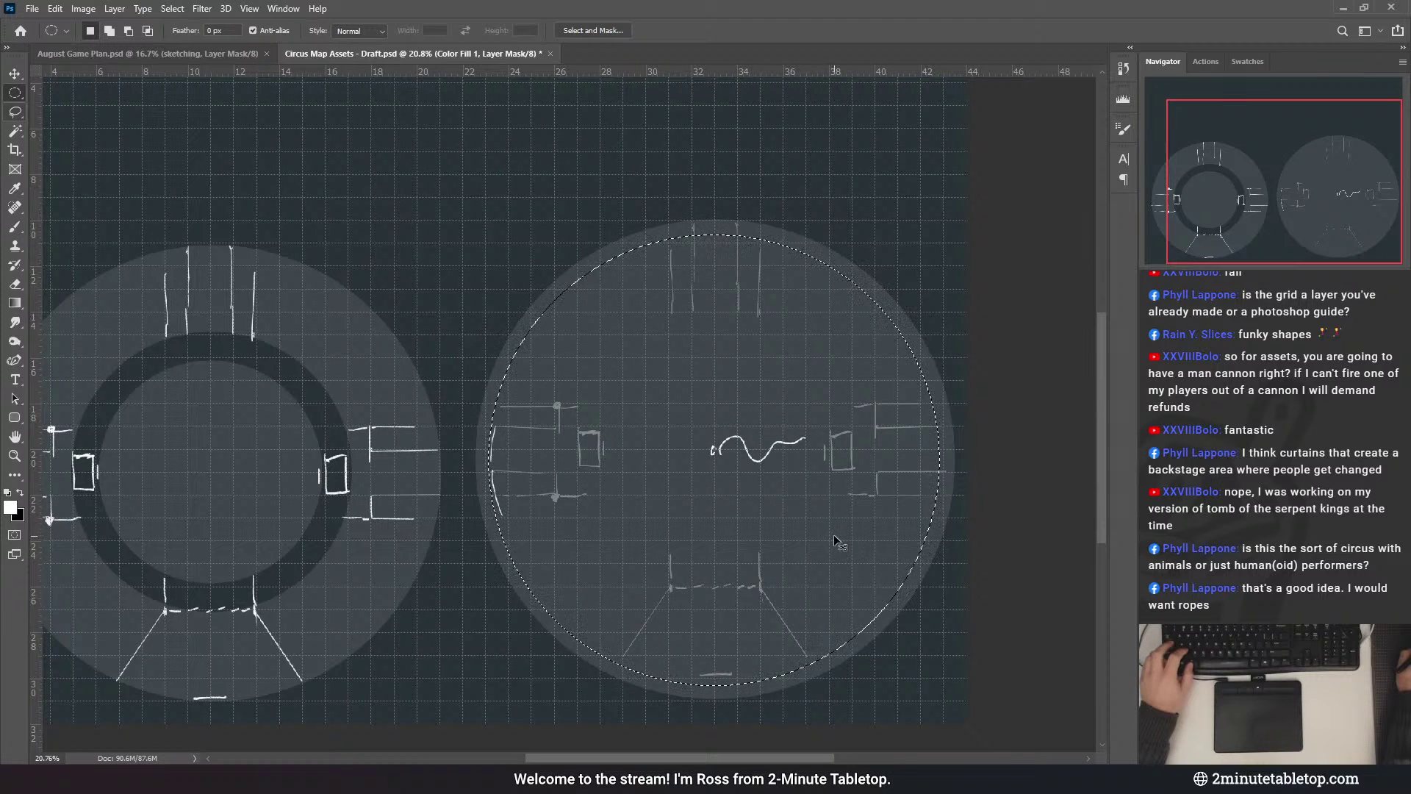
- Shift the circular selection down to the roof disc's lower edge, cut it out of the Color Fill 1 mask, and deselect
{"action": "mouse_move", "coordinate": [819, 567]}
{"action": "left_mouse_down"}
{"action": "mouse_move", "coordinate": [821, 548]}
{"action": "mouse_move", "coordinate": [820, 571]}
{"action": "left_mouse_up"}
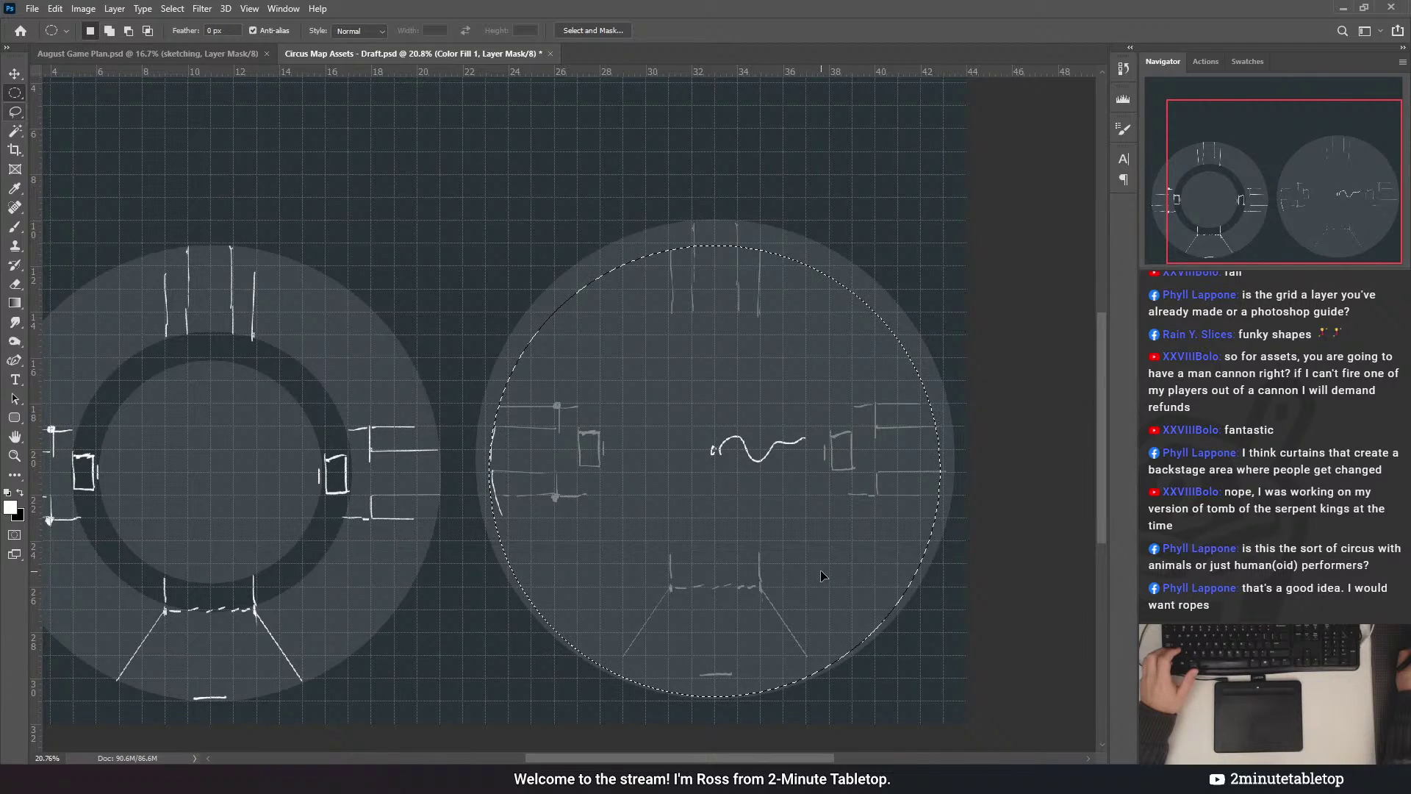
{"action": "key", "text": "ctrl+BackSpace"}
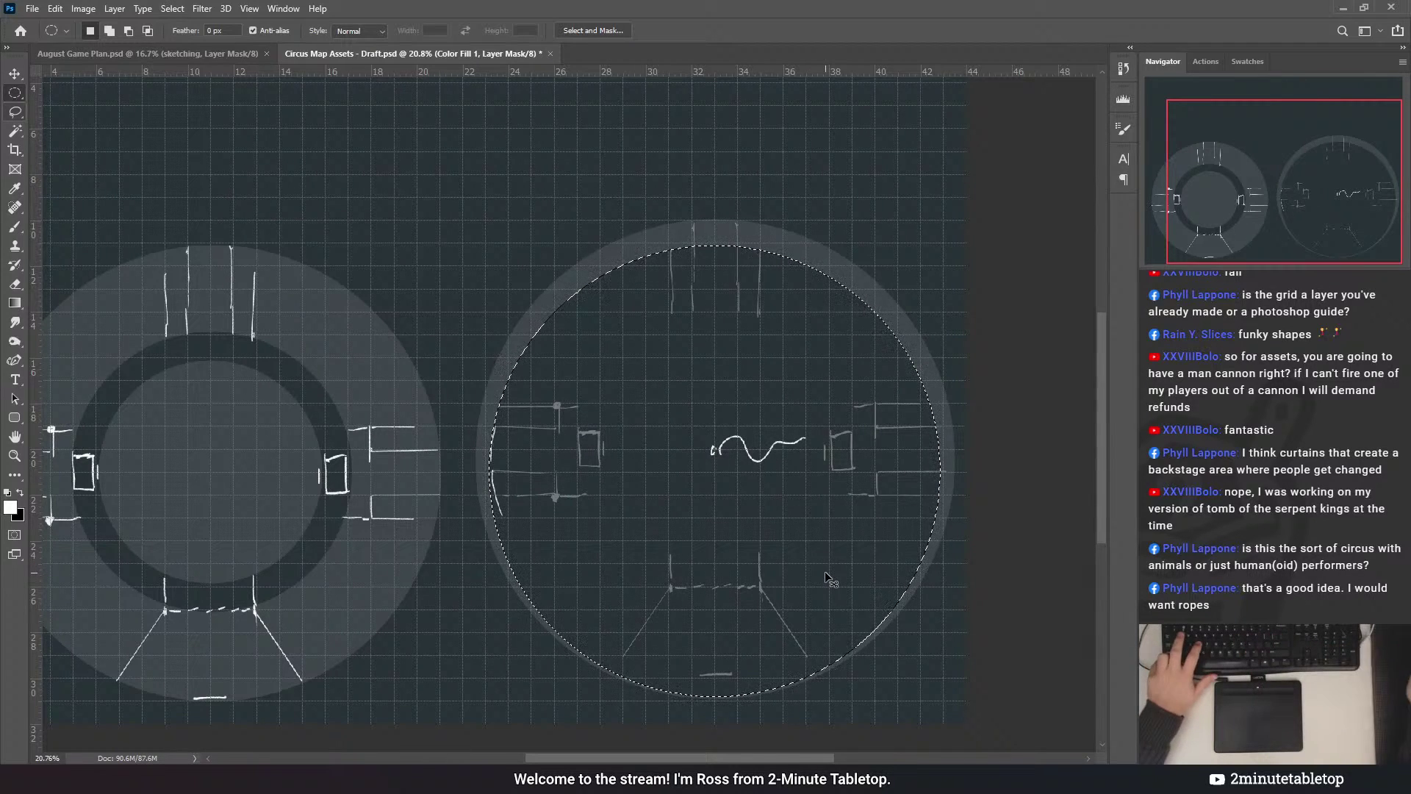
{"action": "key", "text": "ctrl+d"}
{"action": "scroll", "coordinate": [764, 178], "scroll_direction": "up", "scroll_amount": 3}
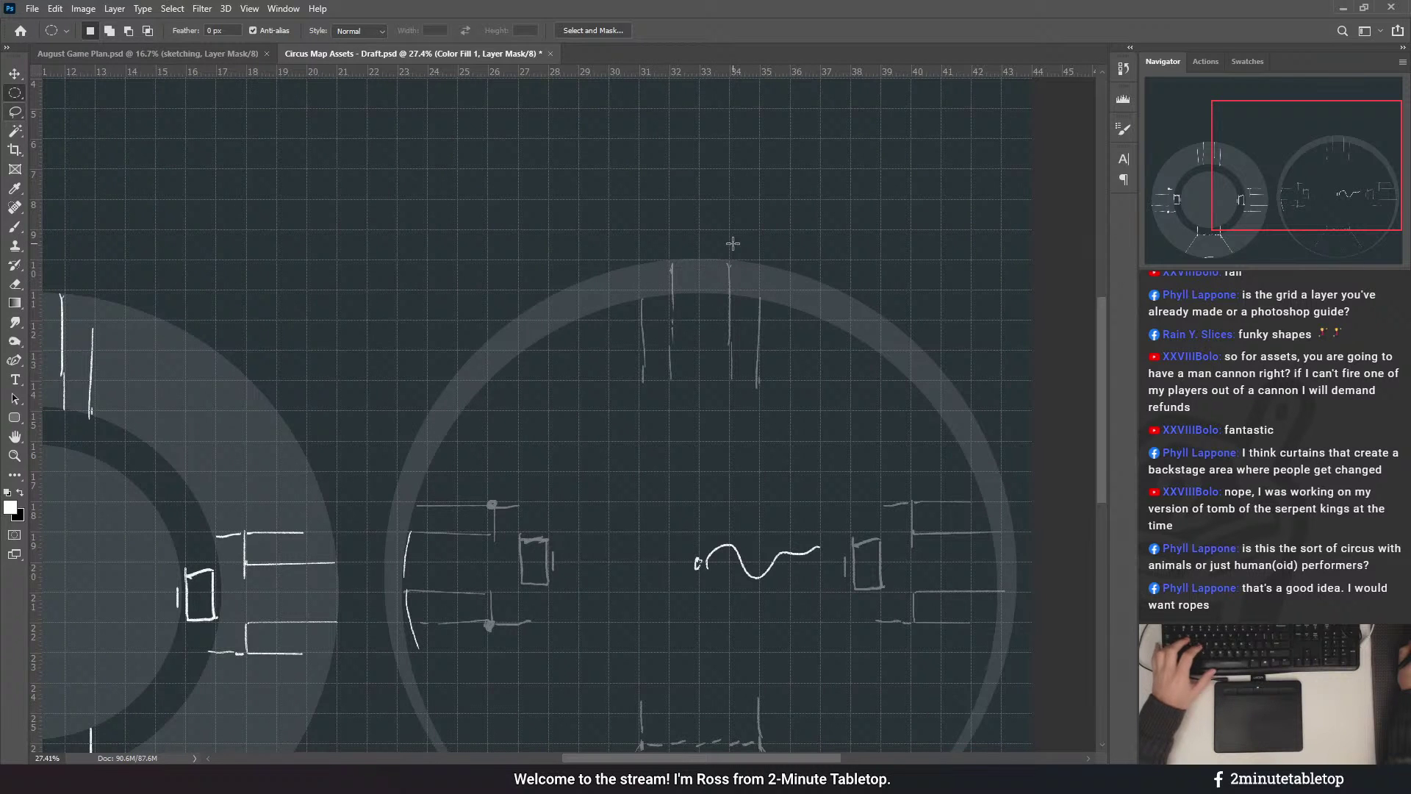
{"action": "scroll", "coordinate": [745, 200], "scroll_direction": "down", "scroll_amount": 3}
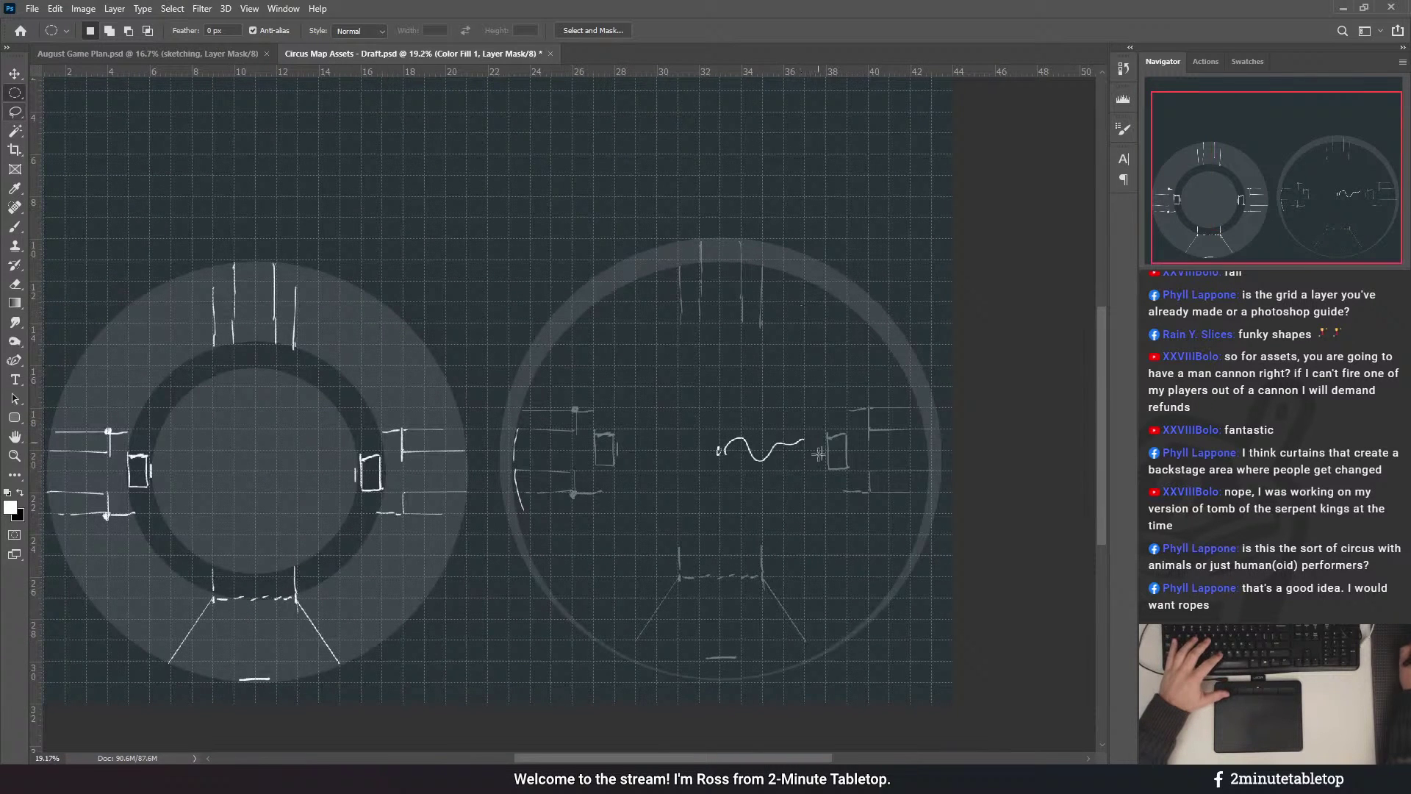
- Move the wavy line on the sketching layer down below the roof disc's centre, deselect, and rotate the whole canvas 180 degrees
{"action": "key", "text": "alt+bracketright"}
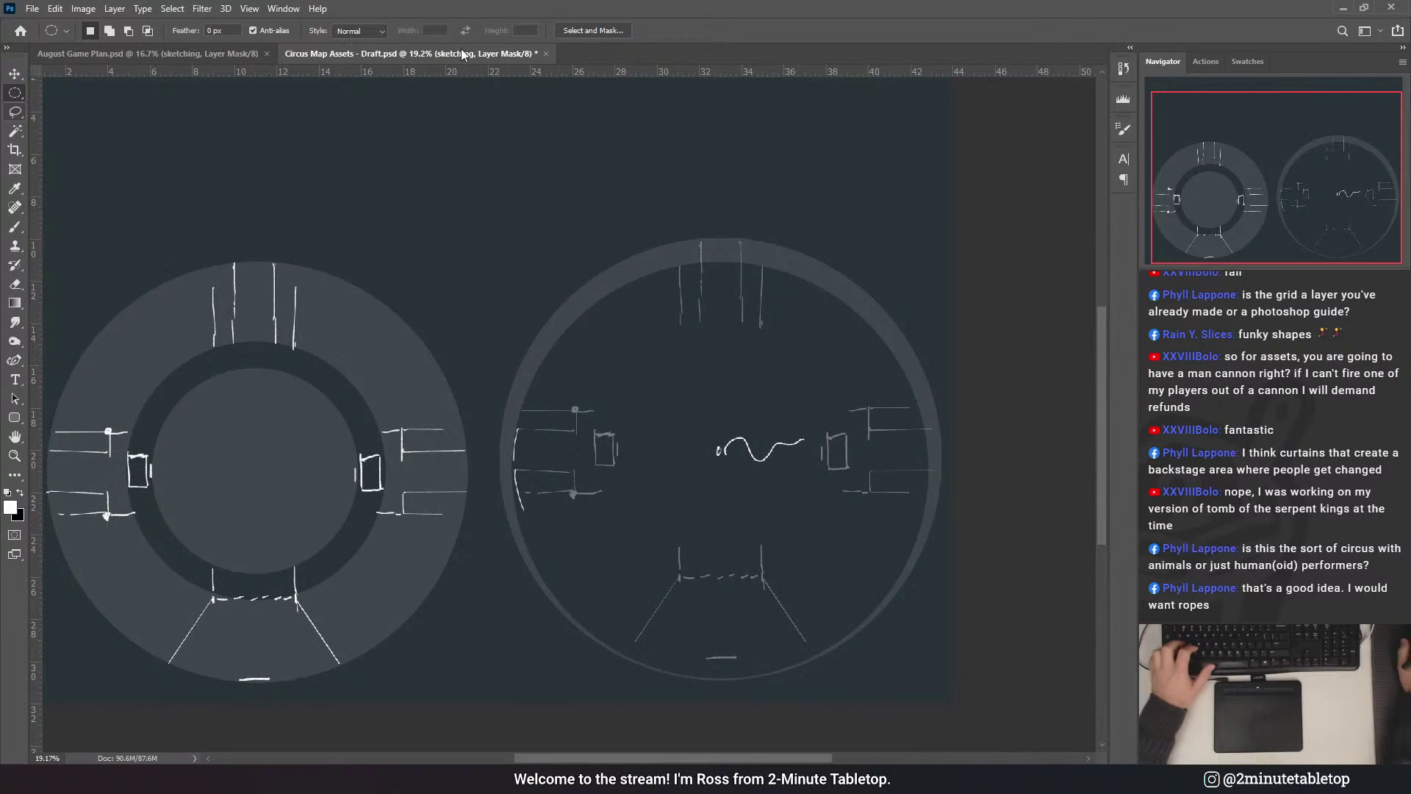
{"action": "scroll", "coordinate": [810, 490], "scroll_direction": "up", "scroll_amount": 1}
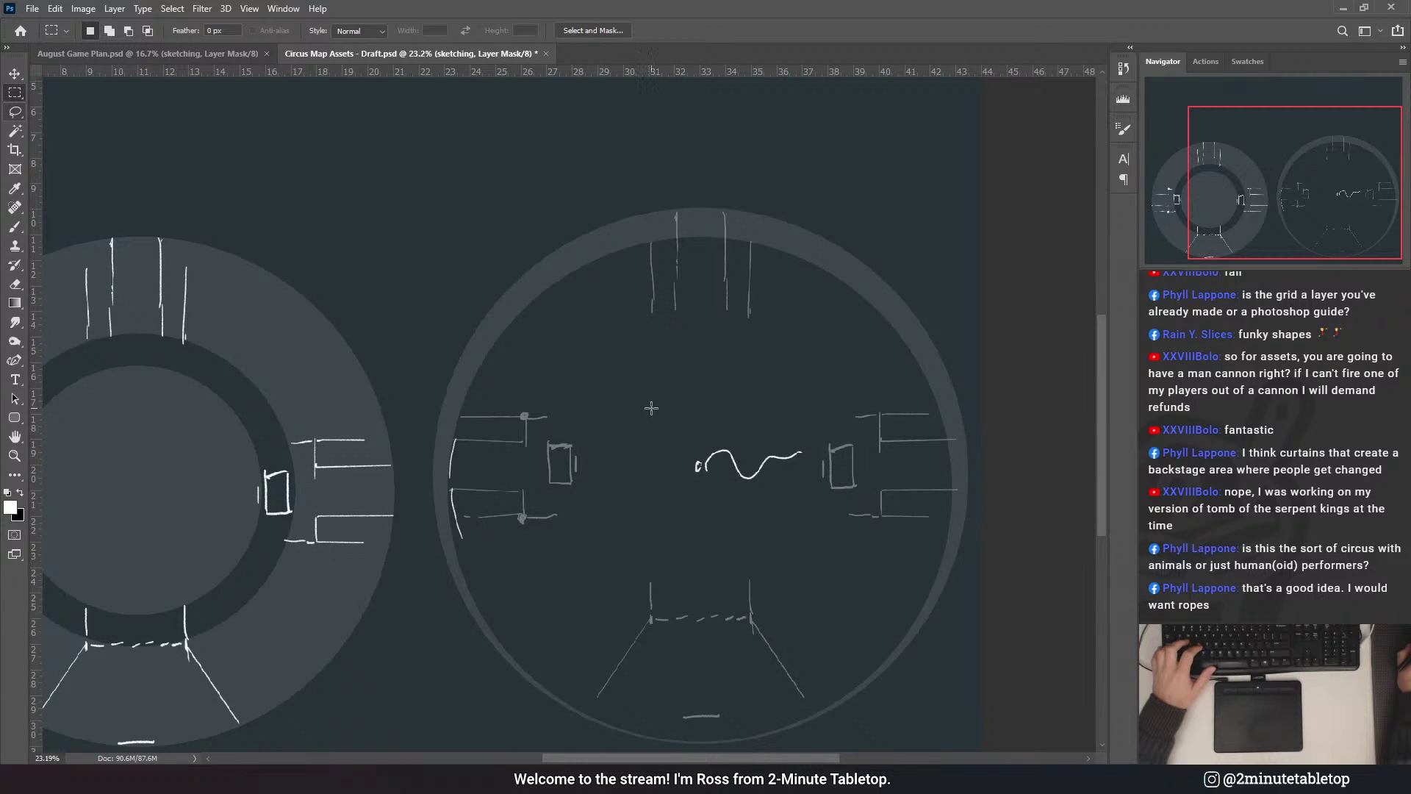
{"action": "mouse_move", "coordinate": [652, 408]}
{"action": "left_mouse_down"}
{"action": "mouse_move", "coordinate": [856, 514]}
{"action": "mouse_move", "coordinate": [853, 550]}
{"action": "left_mouse_up"}
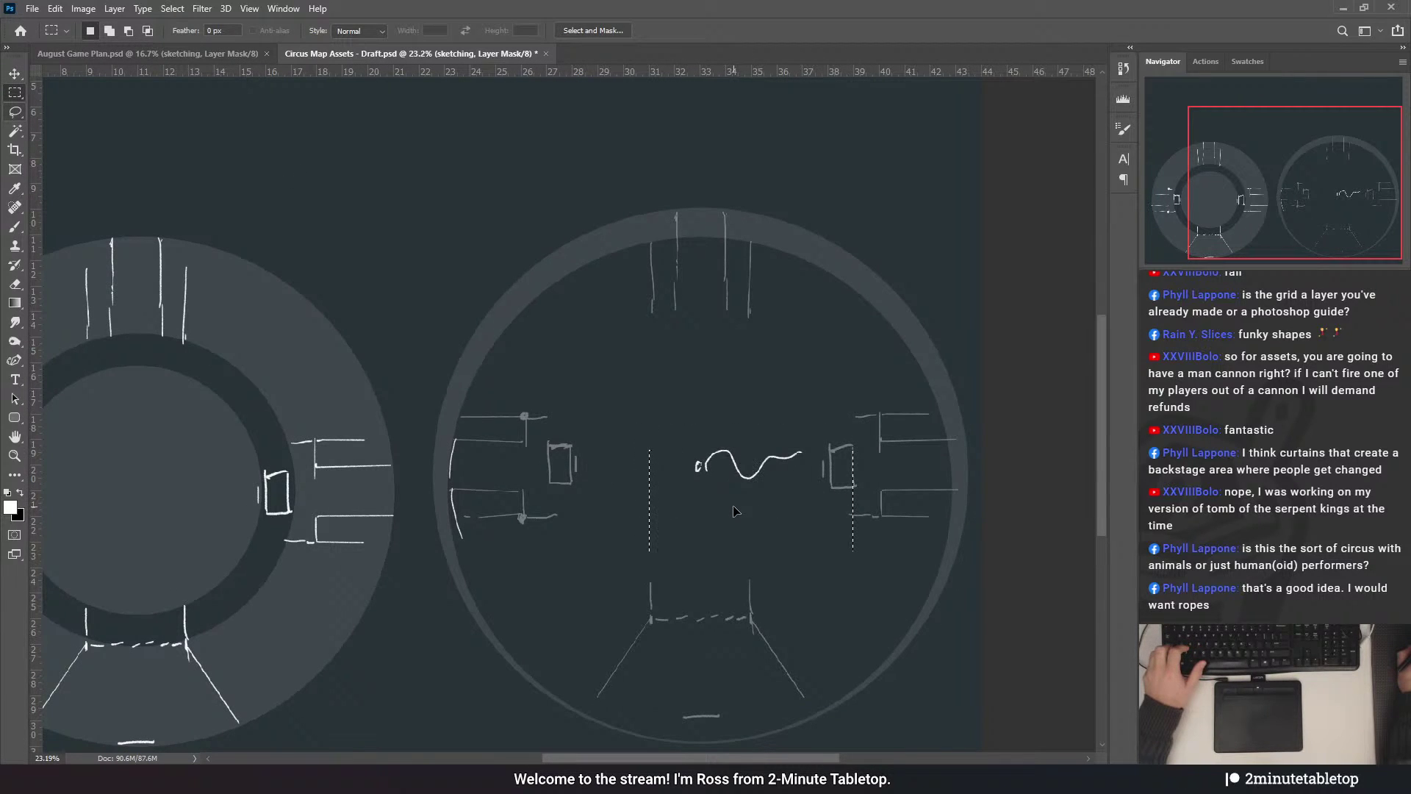
{"action": "left_click_drag", "start_coordinate": [736, 511], "coordinate": [755, 525]}
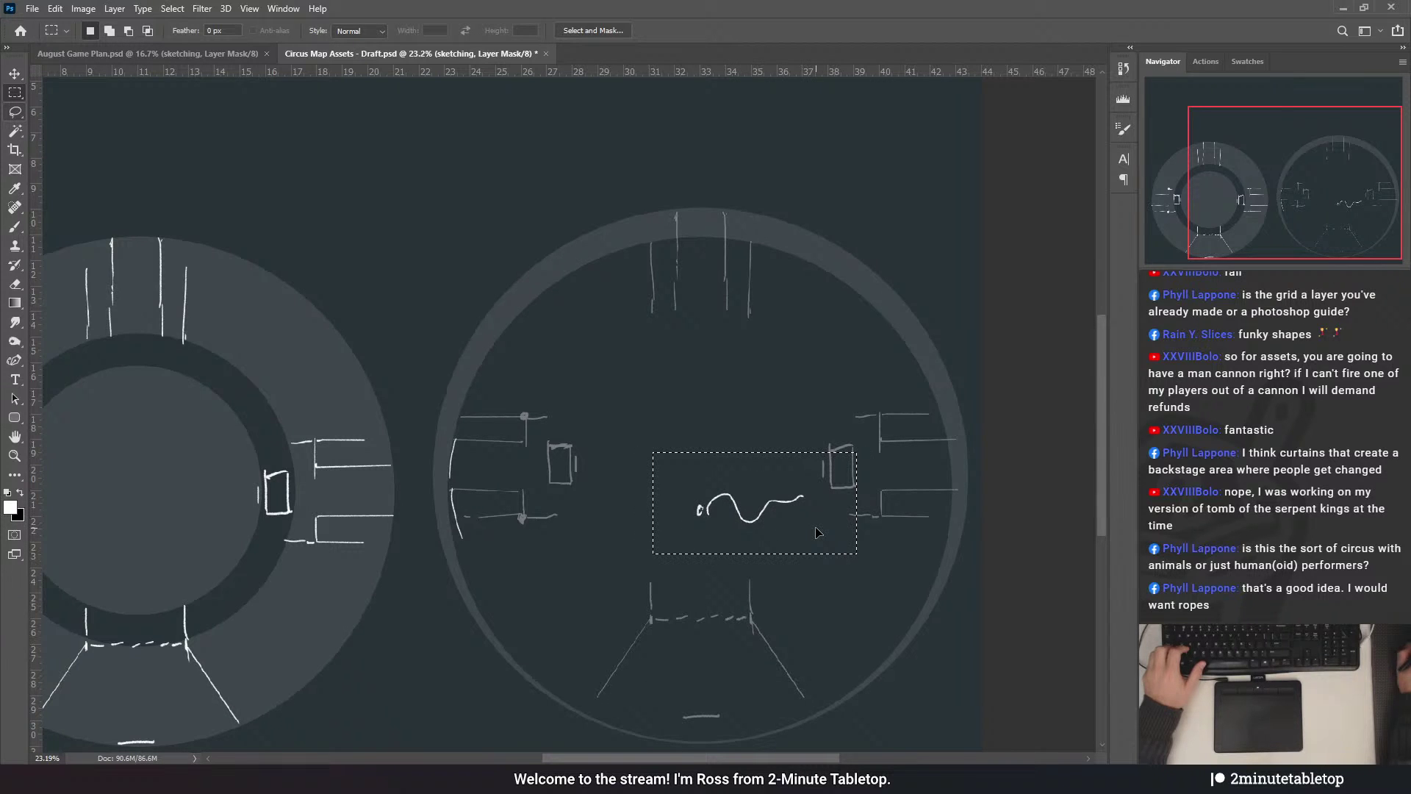
{"action": "key", "text": "ctrl+apostrophe"}
{"action": "key", "text": "ctrl+apostrophe"}
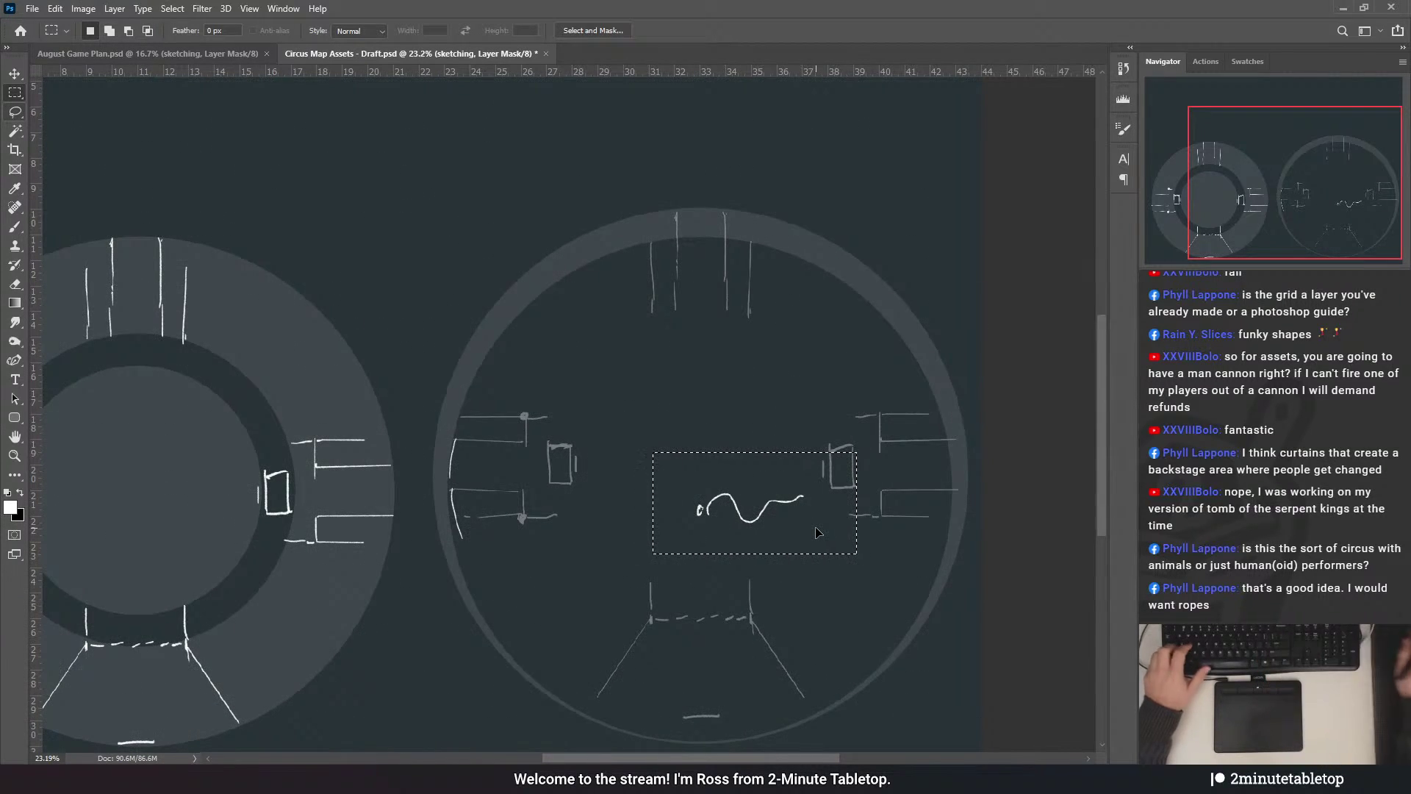
{"action": "key", "text": "ctrl+d"}
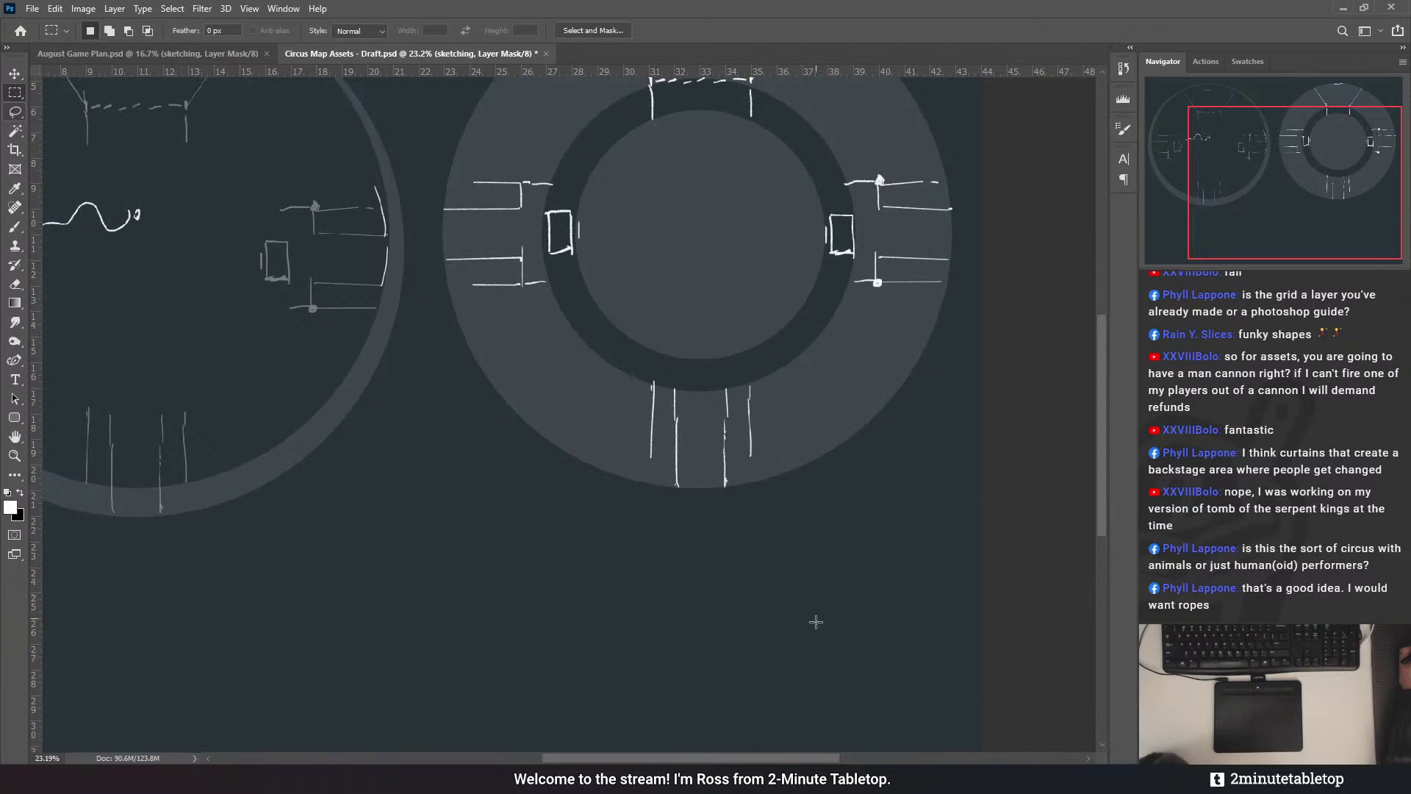
- Hide the faint sketch copy on the roof disc, then lasso the wavy line, move it further up, and deselect
{"action": "scroll", "coordinate": [223, 488], "scroll_direction": "up", "scroll_amount": 2}
{"action": "left_click_drag", "start_coordinate": [689, 574], "coordinate": [892, 637]}
{"action": "scroll", "coordinate": [576, 438], "scroll_direction": "up", "scroll_amount": 1}
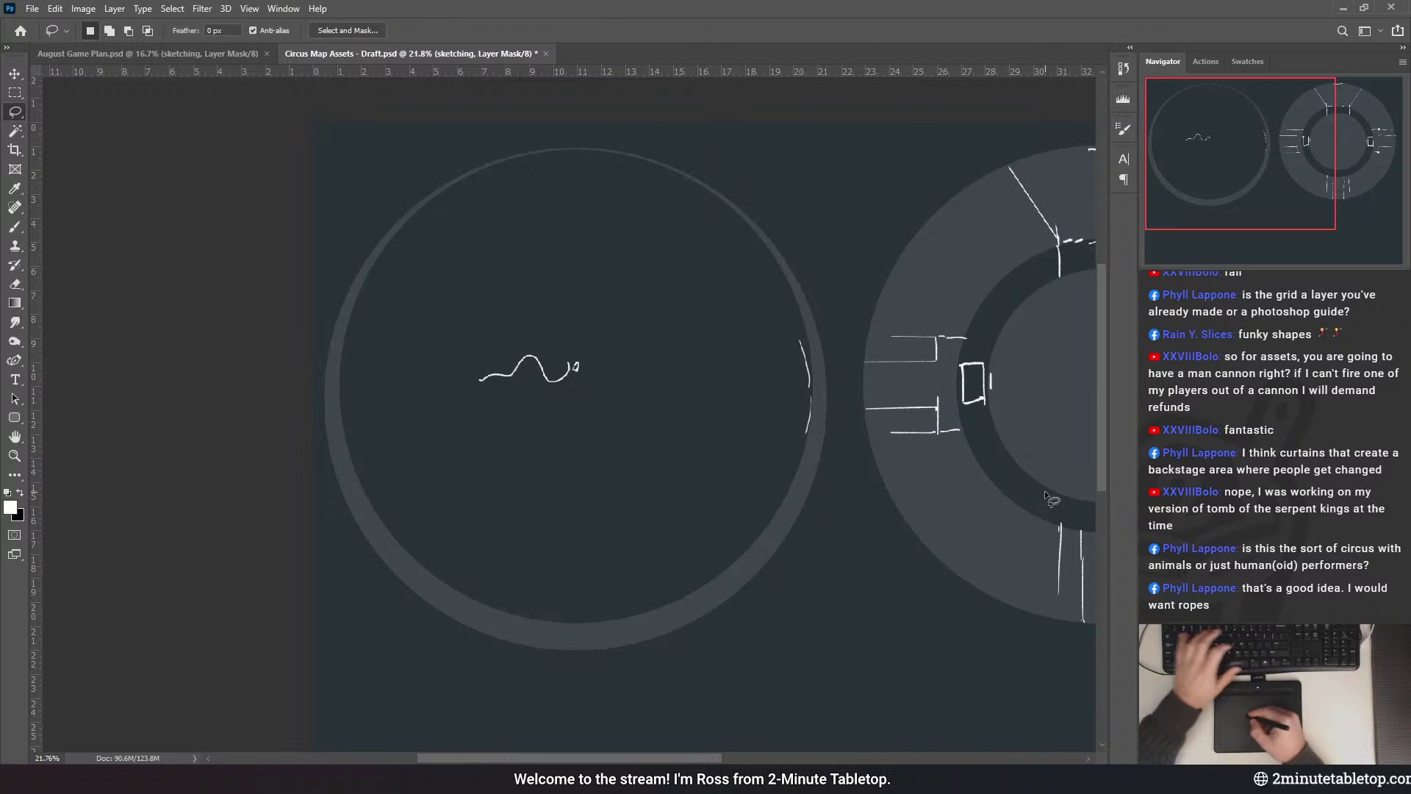
{"action": "key", "text": "l"}
{"action": "mouse_move", "coordinate": [476, 332]}
{"action": "left_mouse_down"}
{"action": "mouse_move", "coordinate": [605, 352]}
{"action": "mouse_move", "coordinate": [464, 336]}
{"action": "left_mouse_up"}
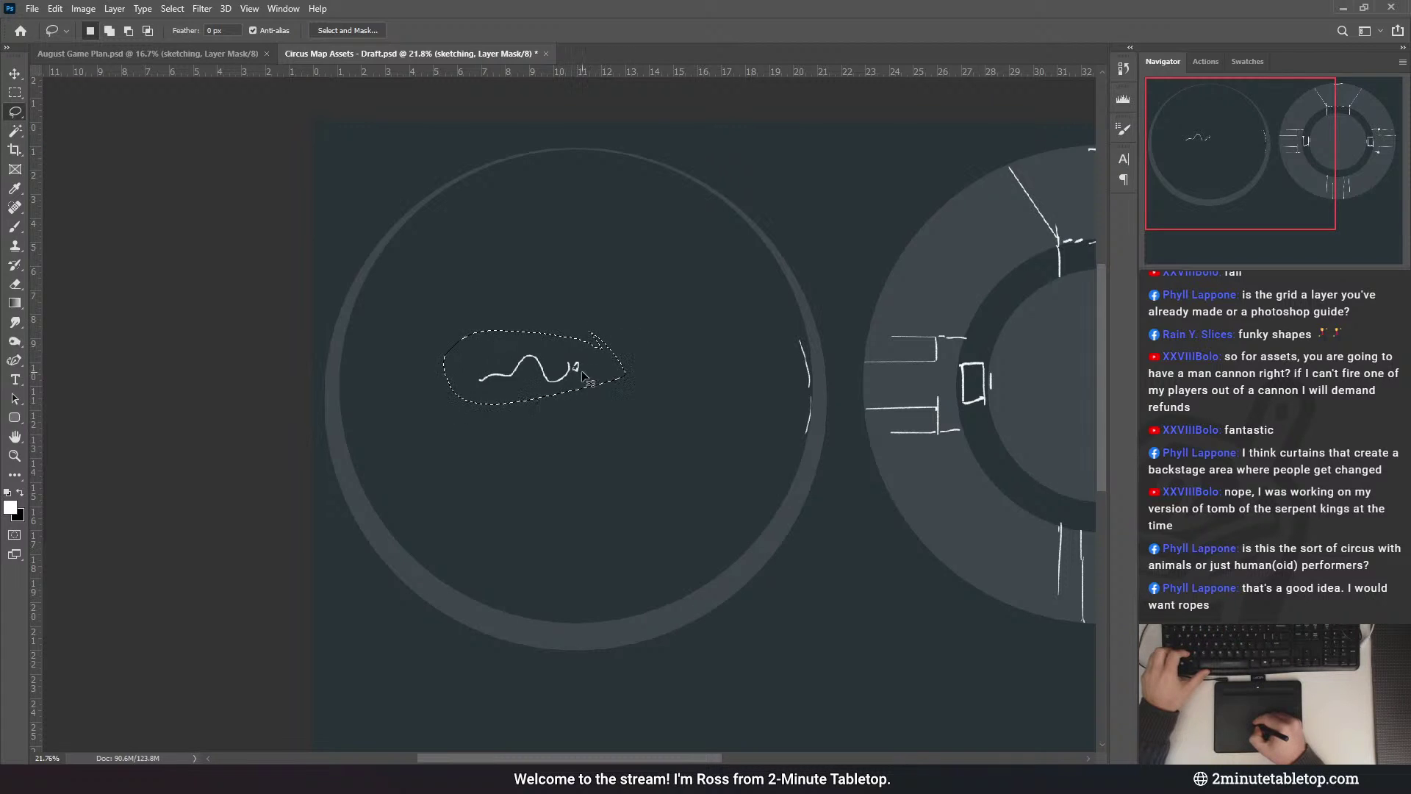
{"action": "left_click_drag", "start_coordinate": [577, 373], "coordinate": [578, 325]}
{"action": "key", "text": "ctrl+d"}
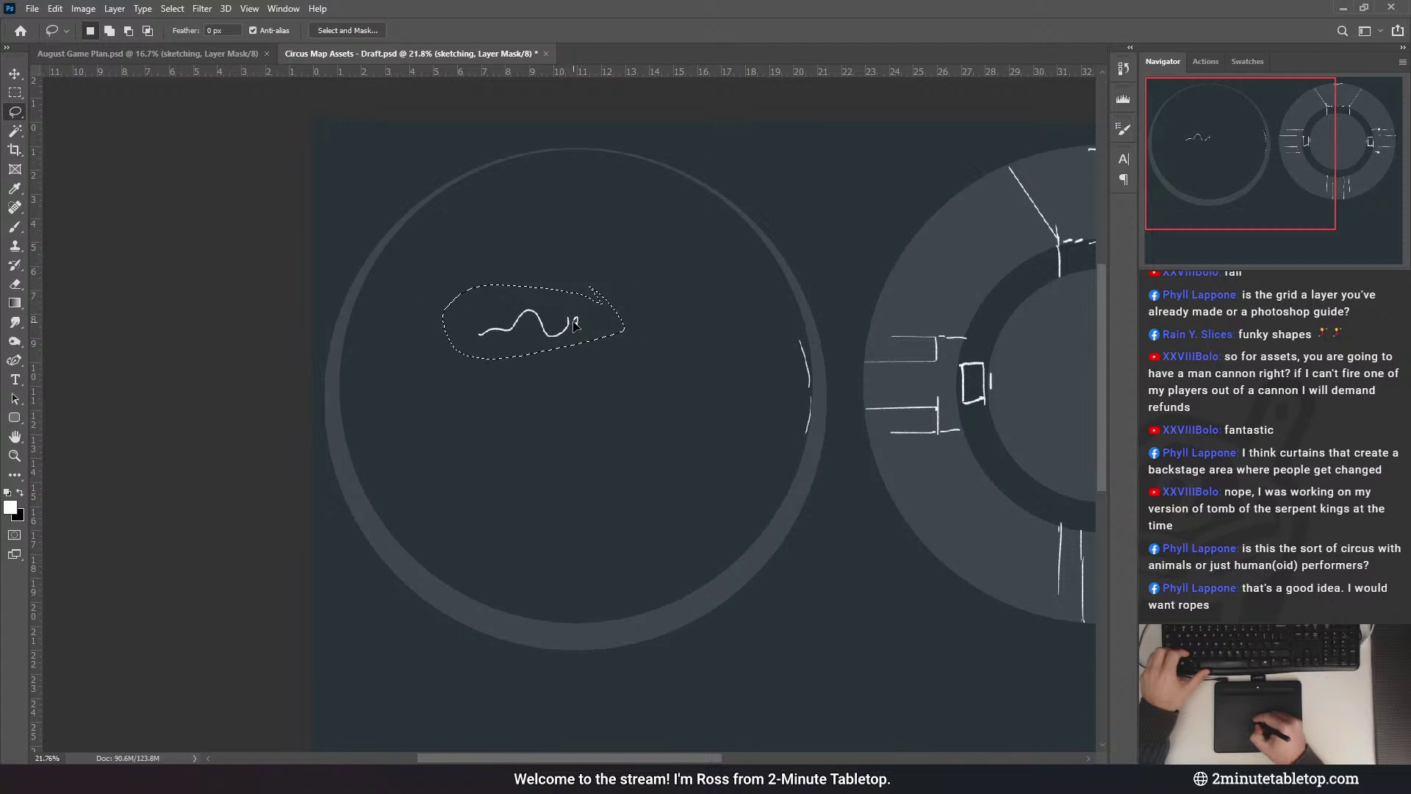
{"action": "key", "text": "b"}
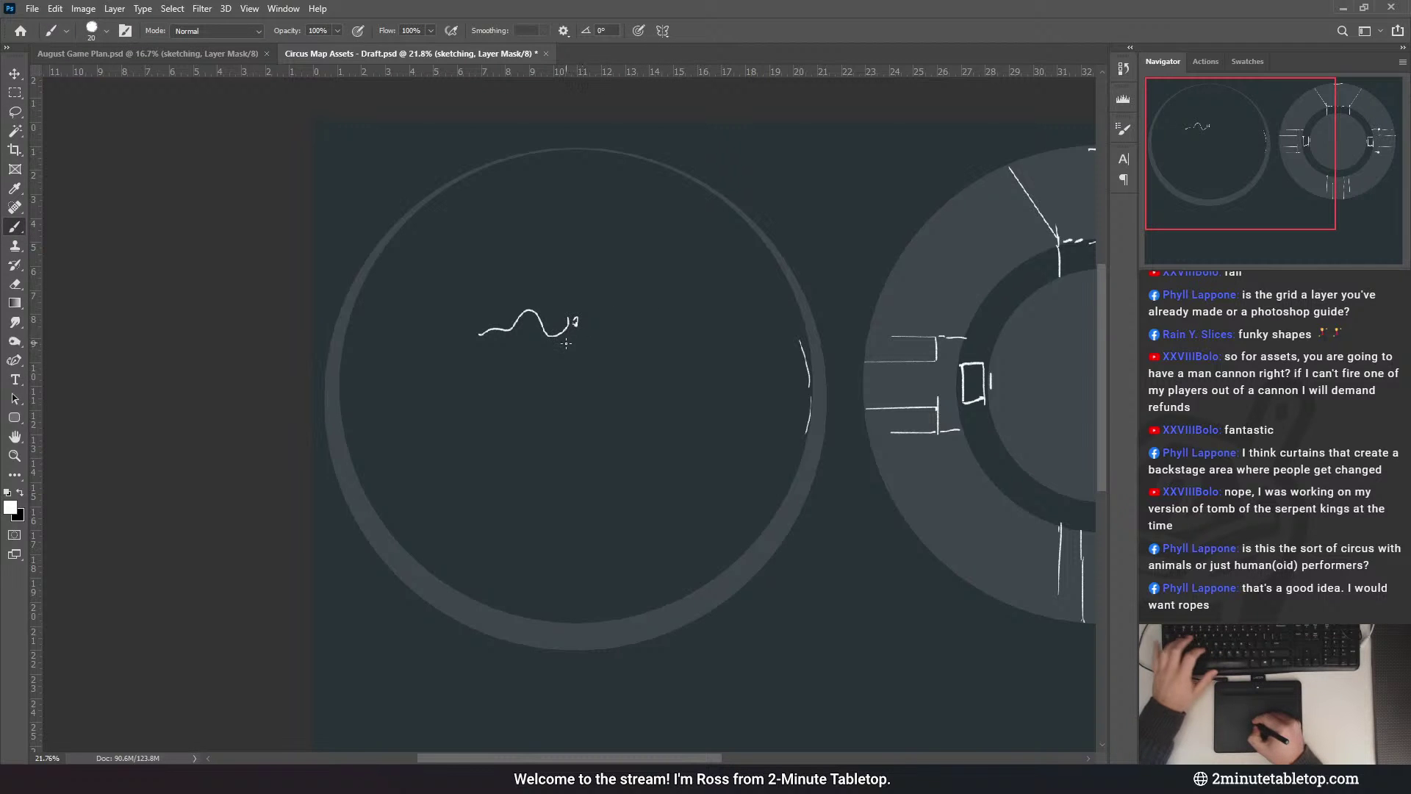
{"action": "mouse_move", "coordinate": [588, 321]}
{"action": "left_mouse_down"}
{"action": "mouse_move", "coordinate": [595, 333]}
{"action": "mouse_move", "coordinate": [534, 360]}
{"action": "left_mouse_up"}
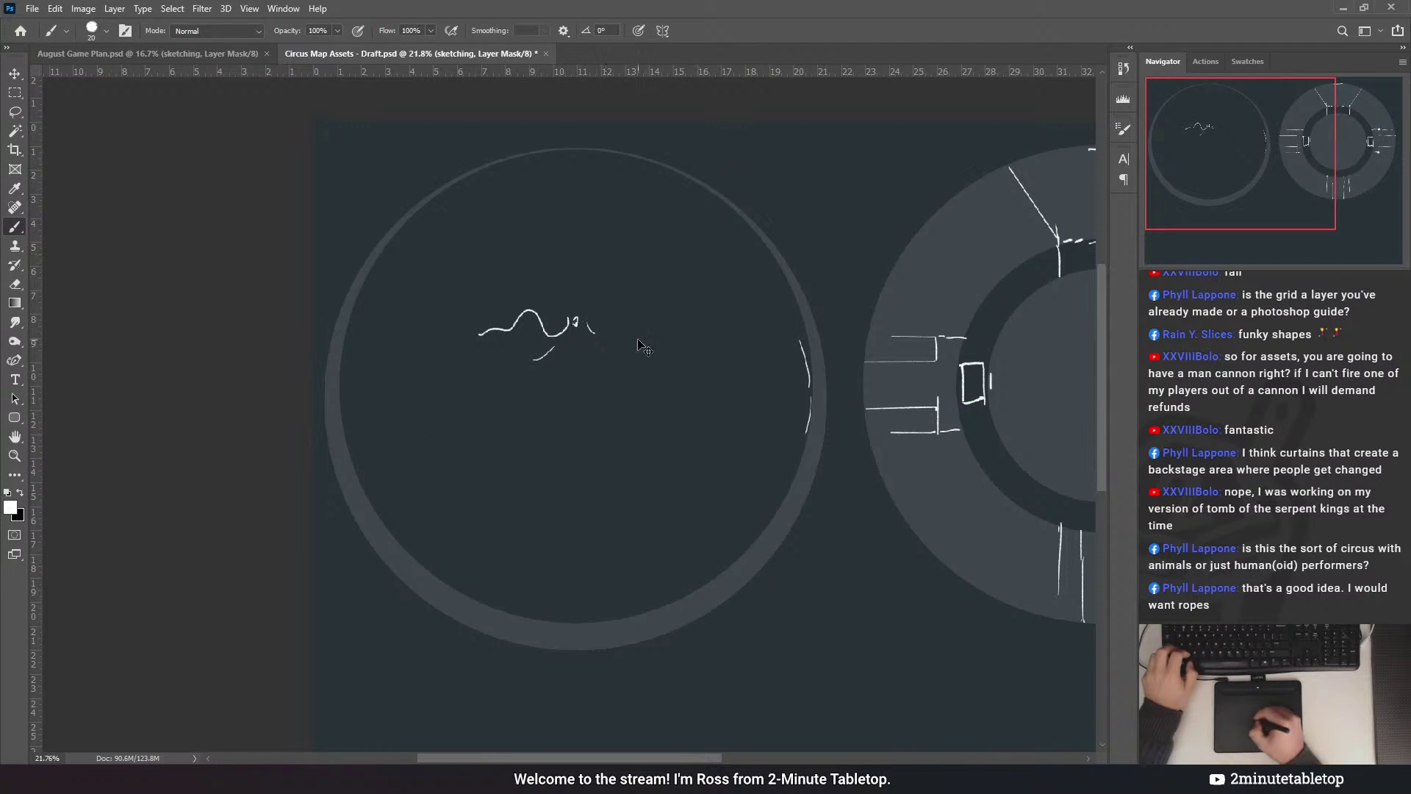
{"action": "key", "text": "ctrl+z"}
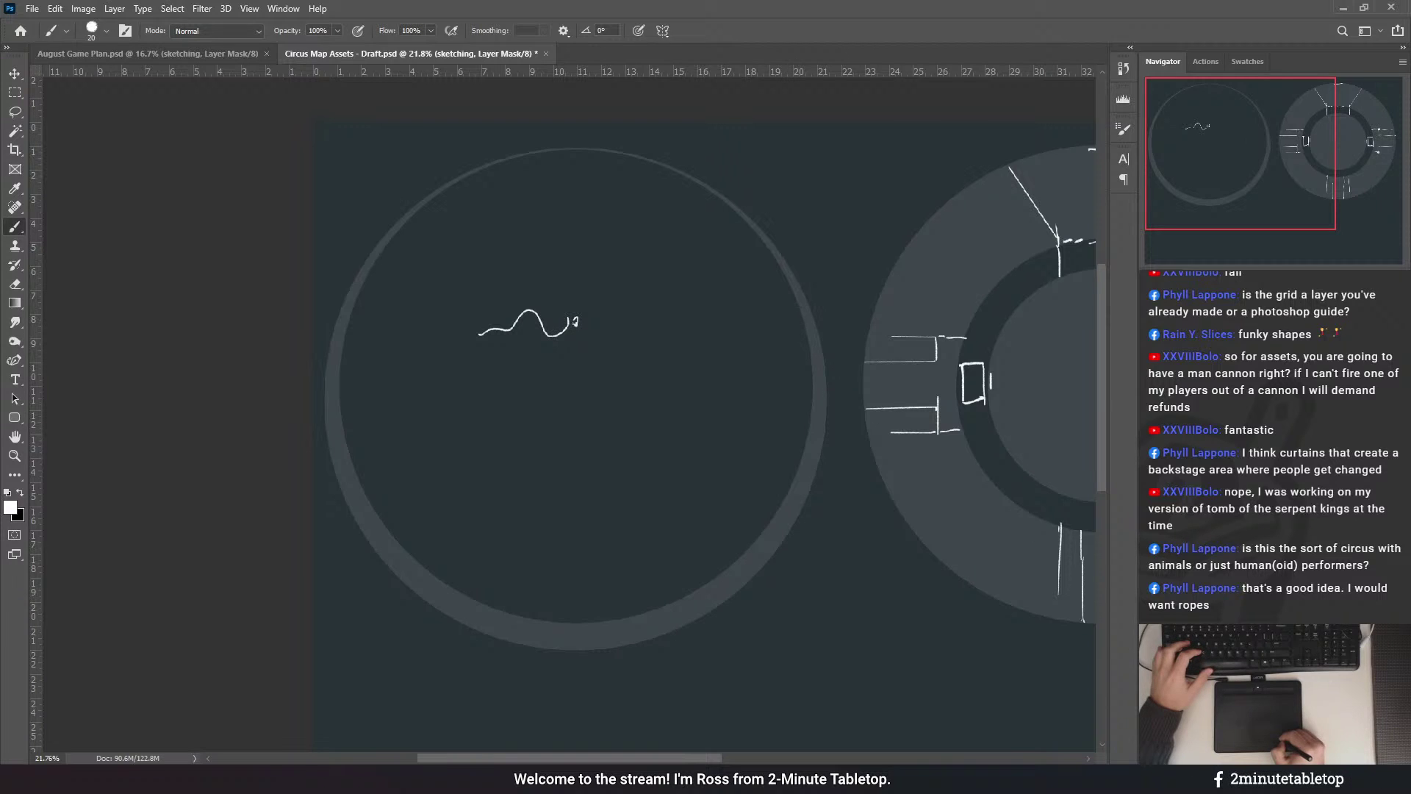
- Save the document and bring the faint floor plan sketch back onto the roof disc
{"action": "left_click_drag", "start_coordinate": [761, 340], "coordinate": [441, 347]}
{"action": "left_click_drag", "start_coordinate": [506, 282], "coordinate": [586, 322]}
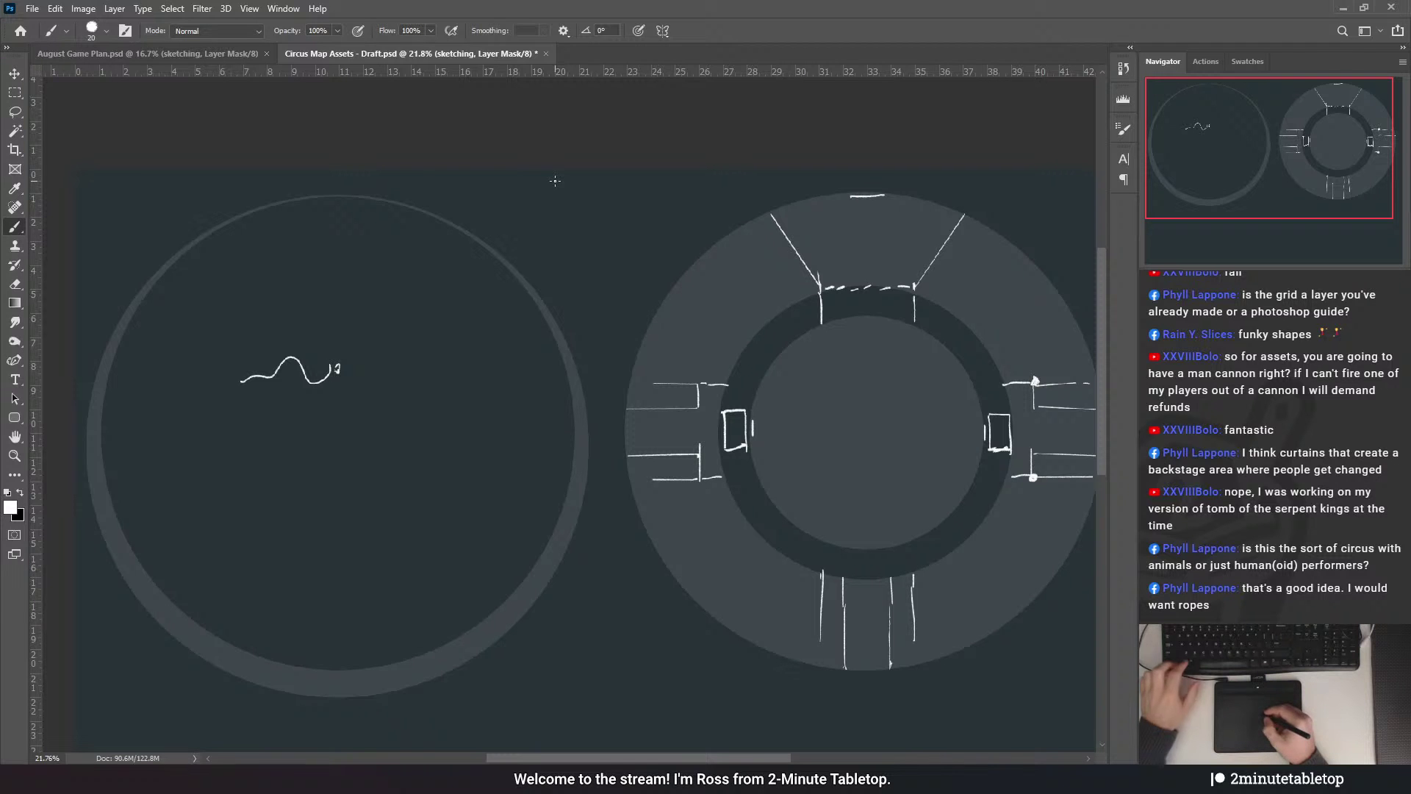
{"action": "left_click_drag", "start_coordinate": [752, 242], "coordinate": [730, 171]}
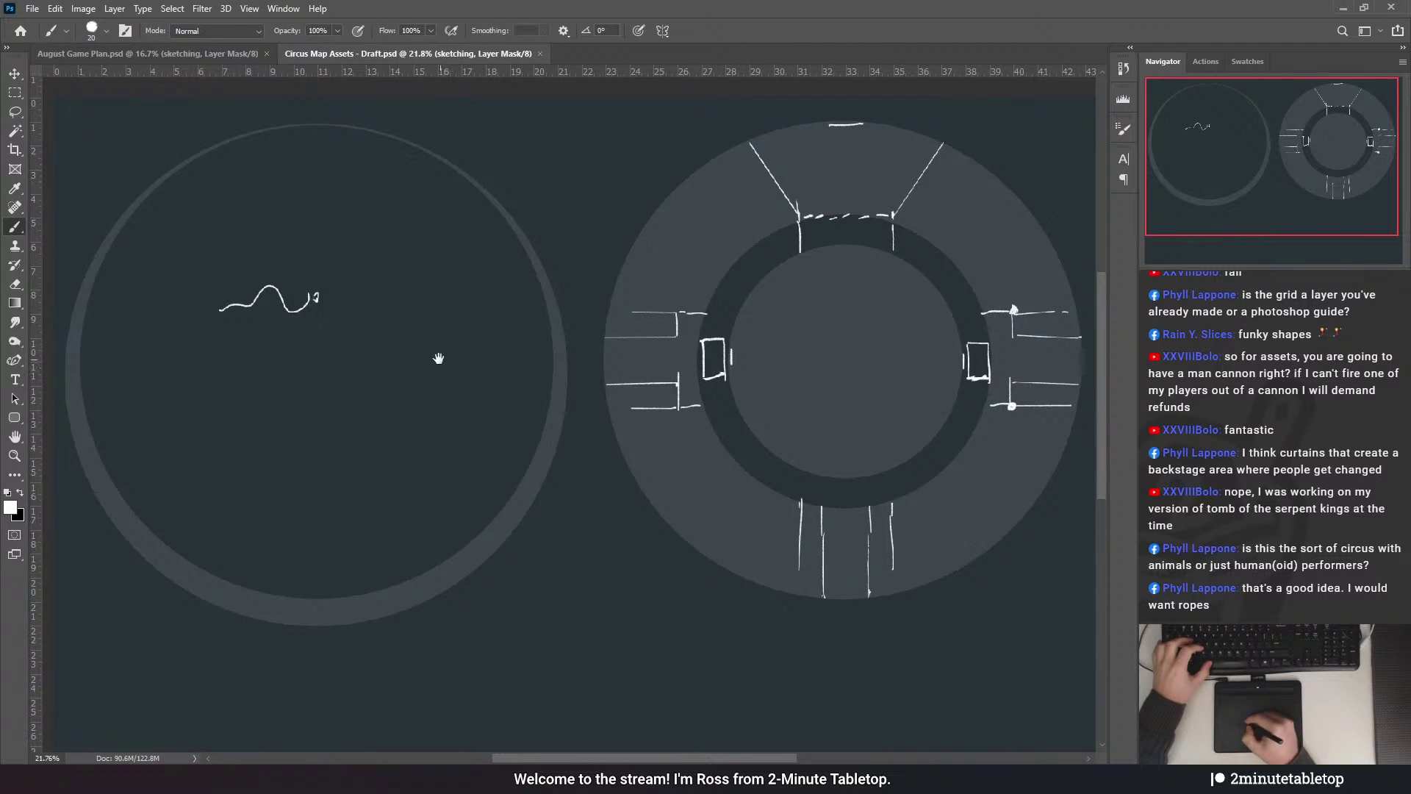
{"action": "left_click_drag", "start_coordinate": [438, 358], "coordinate": [506, 347]}
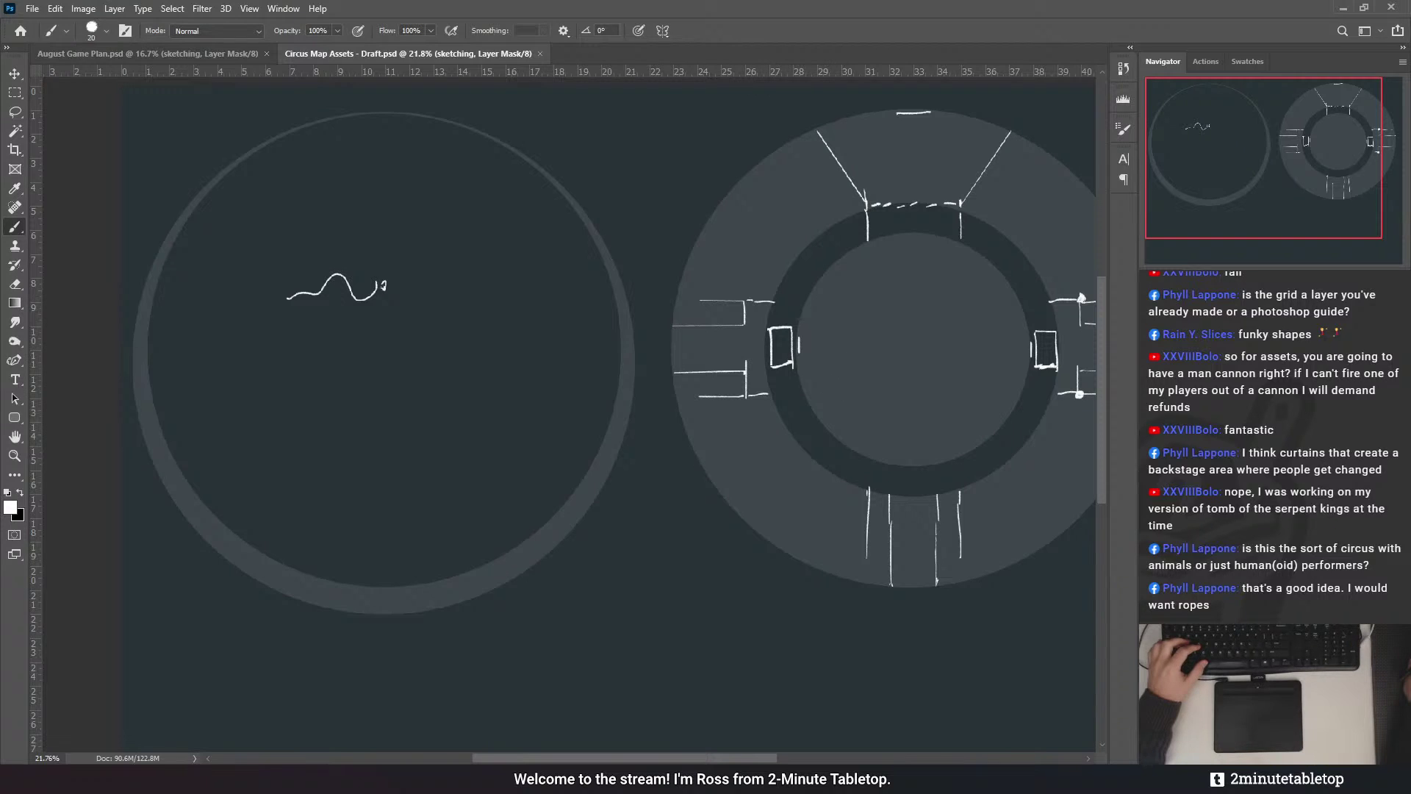
{"action": "key", "text": "ctrl+v"}
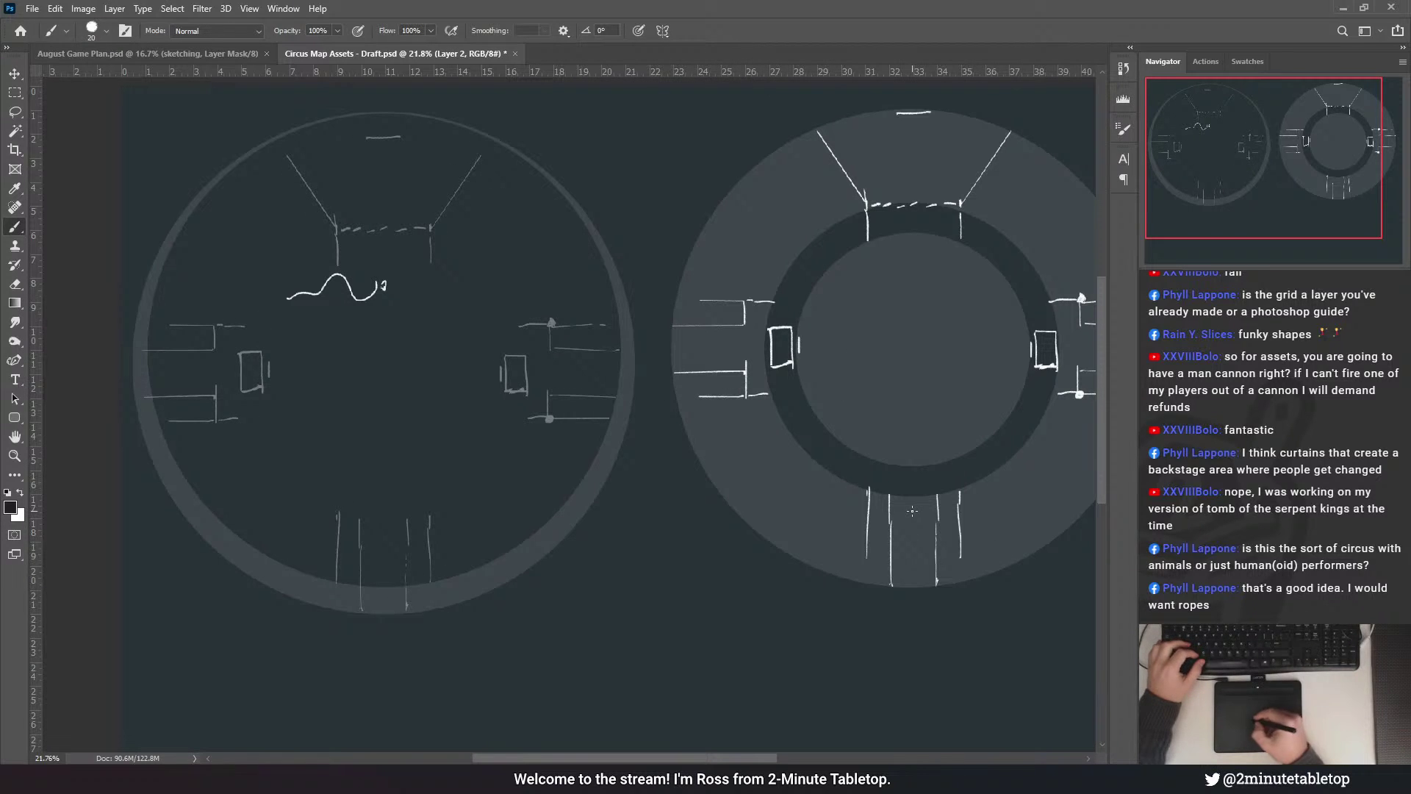
- Mark four corner points inside the left circle using the grid, and hide the faded layout copy beneath them
{"action": "key", "text": "ctrl+apostrophe"}
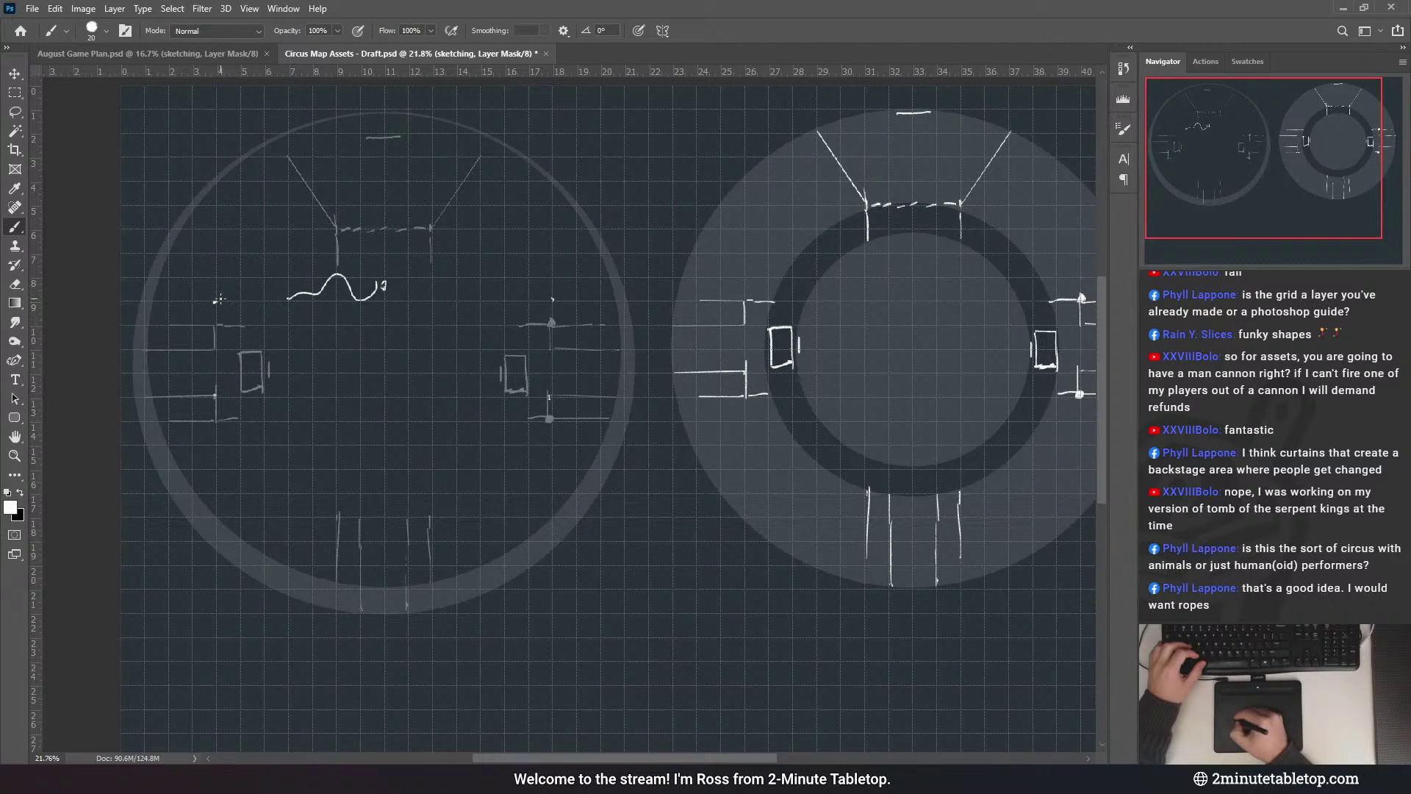
{"action": "key", "text": "ctrl+apostrophe"}
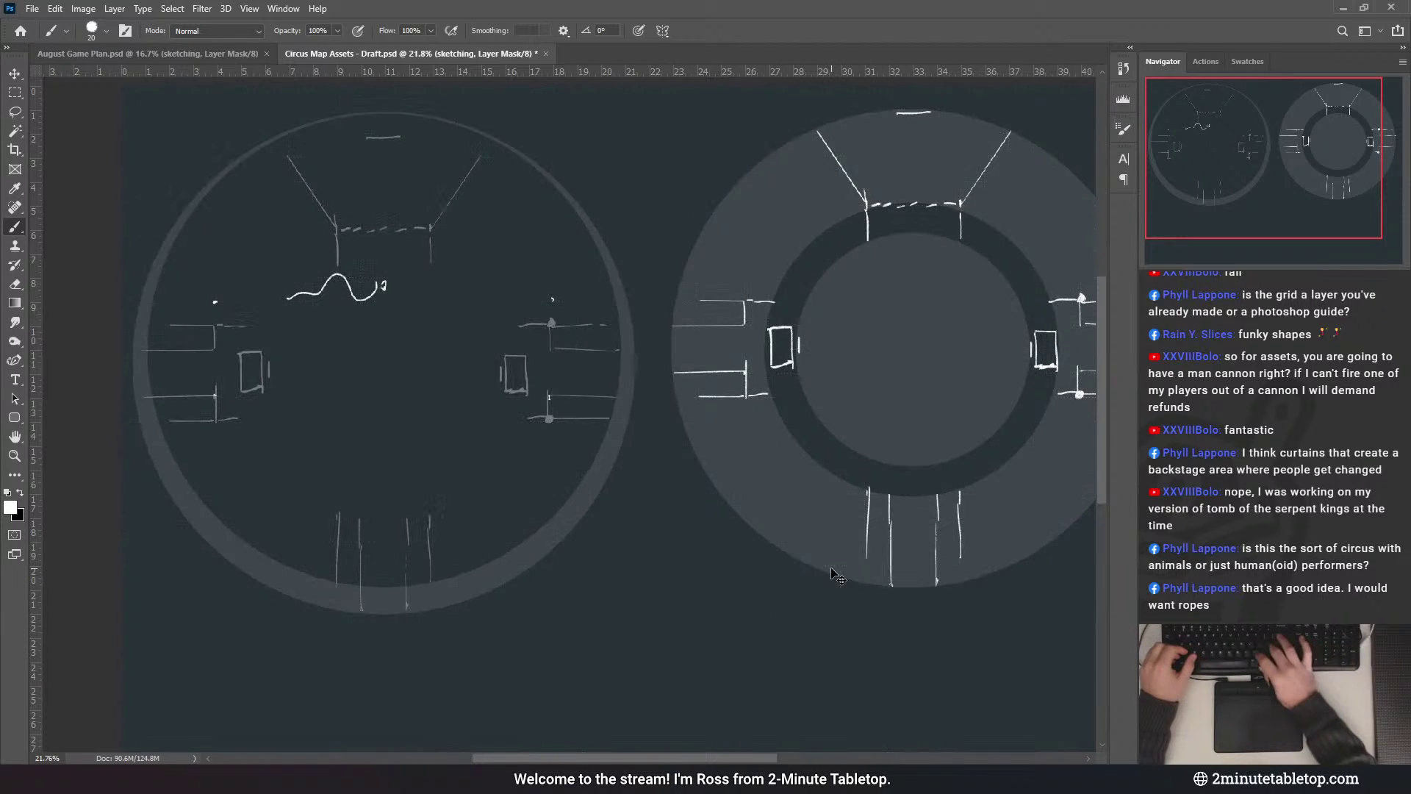
{"action": "left_click", "coordinate": [1150, 471]}
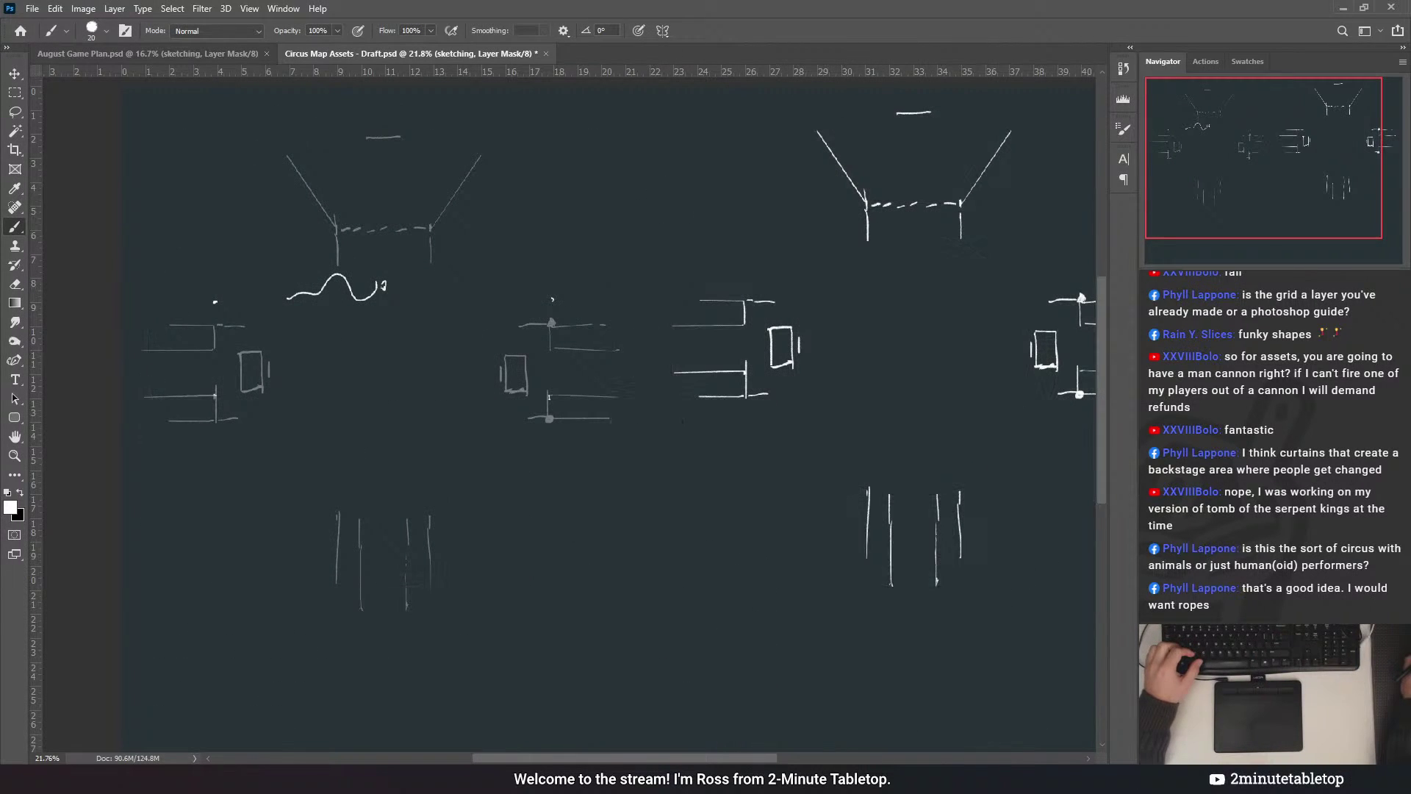
{"action": "key", "text": "ctrl+z"}
{"action": "key", "text": "ctrl+z"}
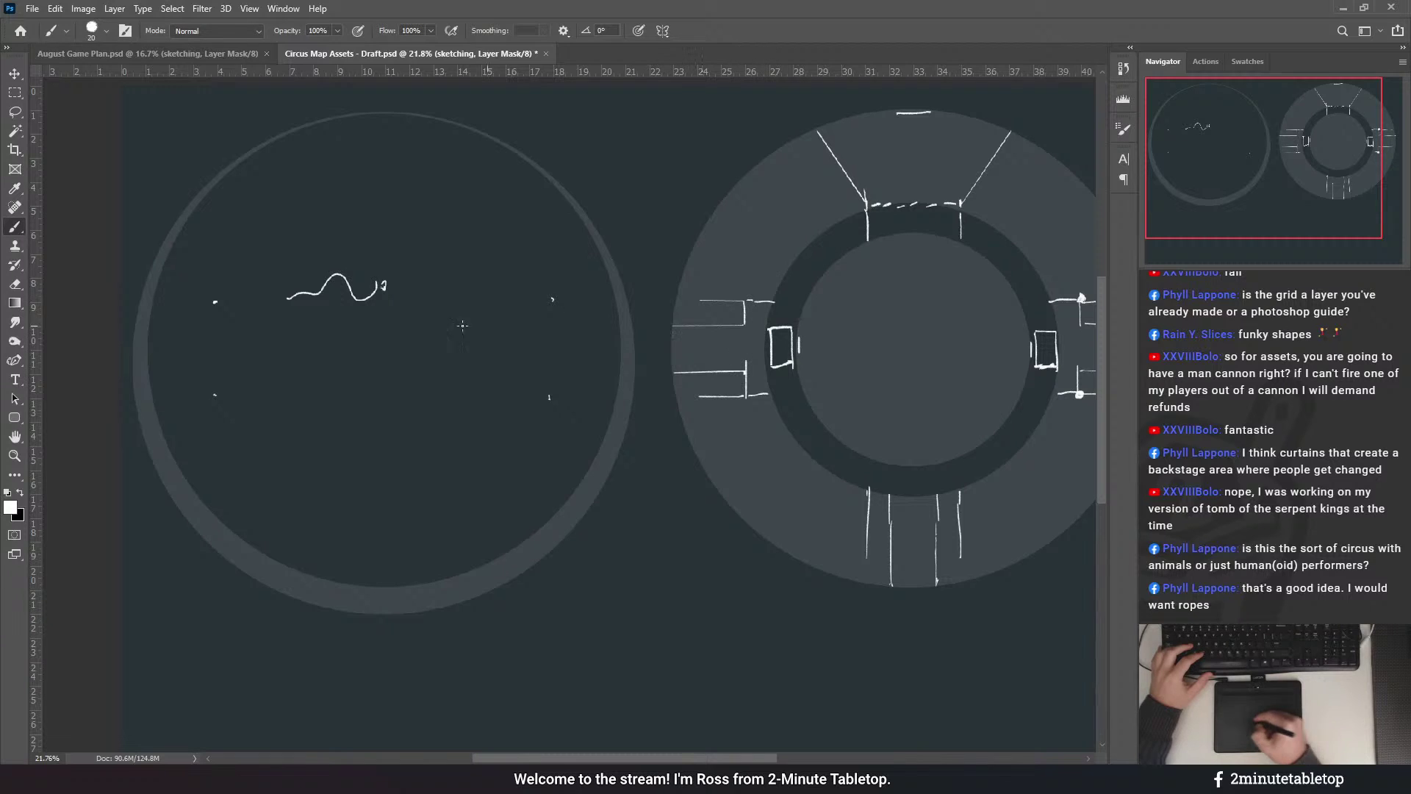
- Sketch a peaked tent shape in the left circle with vertical sides, sloping top lines and diagonals meeting at the centre mark
{"action": "left_click_drag", "start_coordinate": [215, 302], "coordinate": [219, 375]}
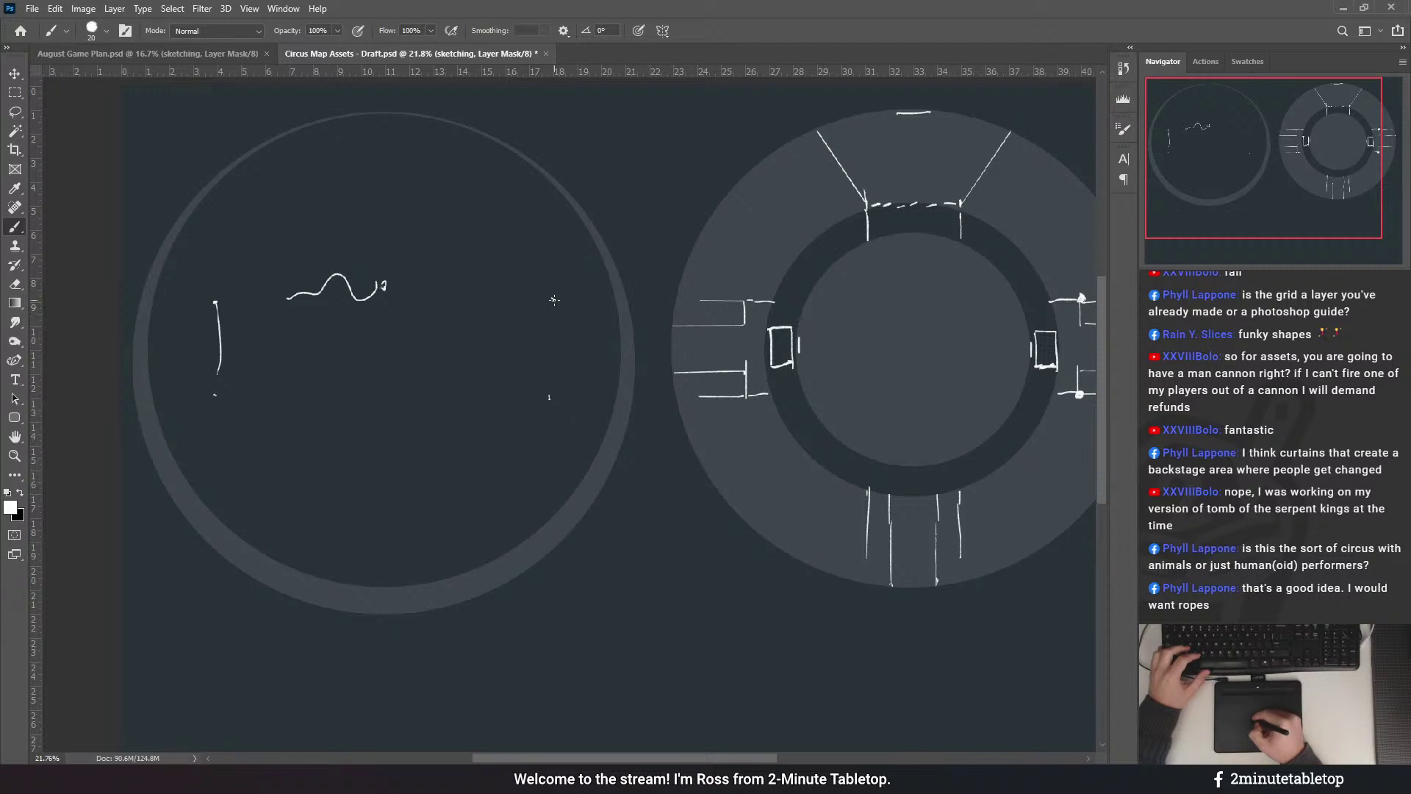
{"action": "left_click_drag", "start_coordinate": [223, 297], "coordinate": [335, 283]}
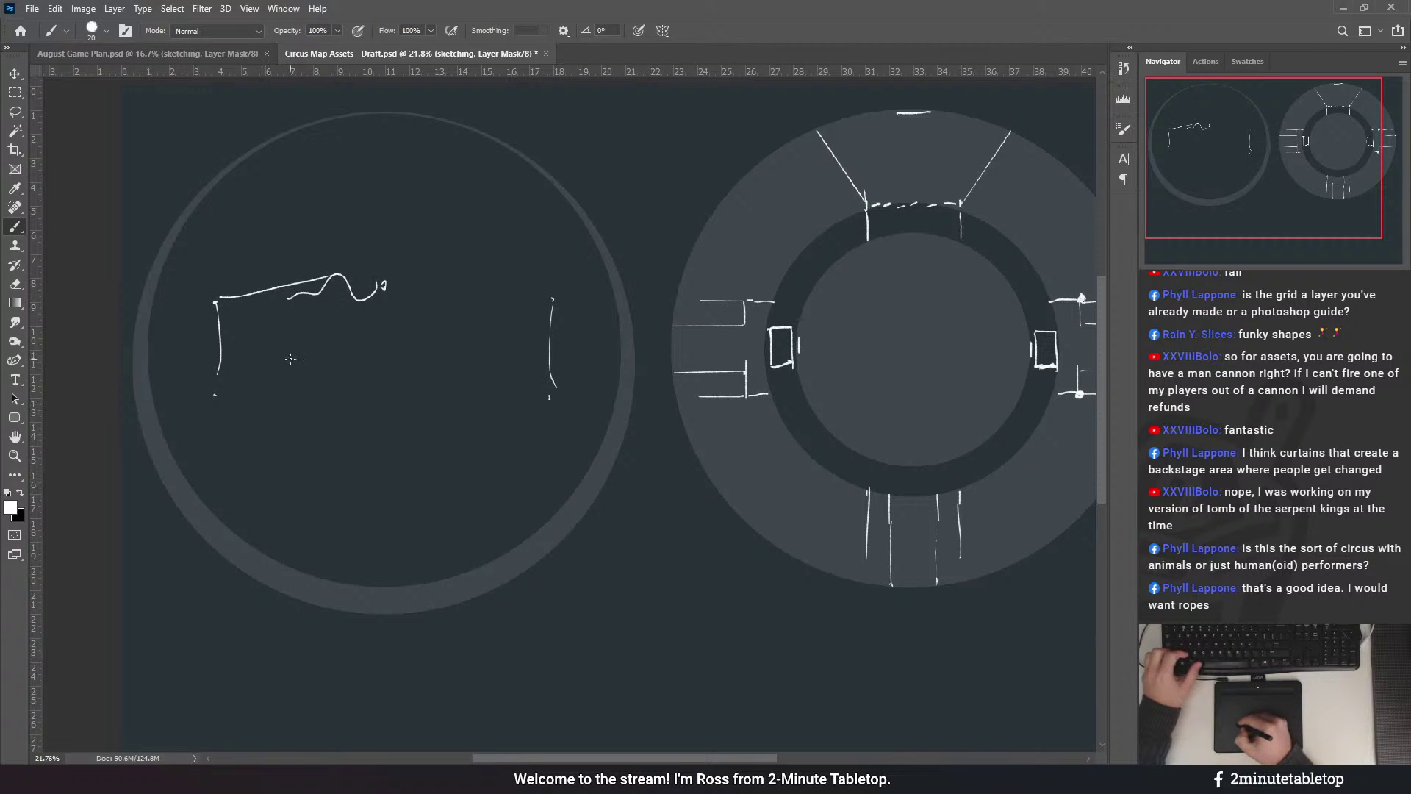
{"action": "key", "text": "ctrl+z"}
{"action": "mouse_move", "coordinate": [216, 302]}
{"action": "left_mouse_down"}
{"action": "mouse_move", "coordinate": [357, 283]}
{"action": "mouse_move", "coordinate": [290, 365]}
{"action": "mouse_move", "coordinate": [241, 397]}
{"action": "mouse_move", "coordinate": [511, 292]}
{"action": "left_mouse_up"}
{"action": "left_click_drag", "start_coordinate": [379, 288], "coordinate": [534, 380]}
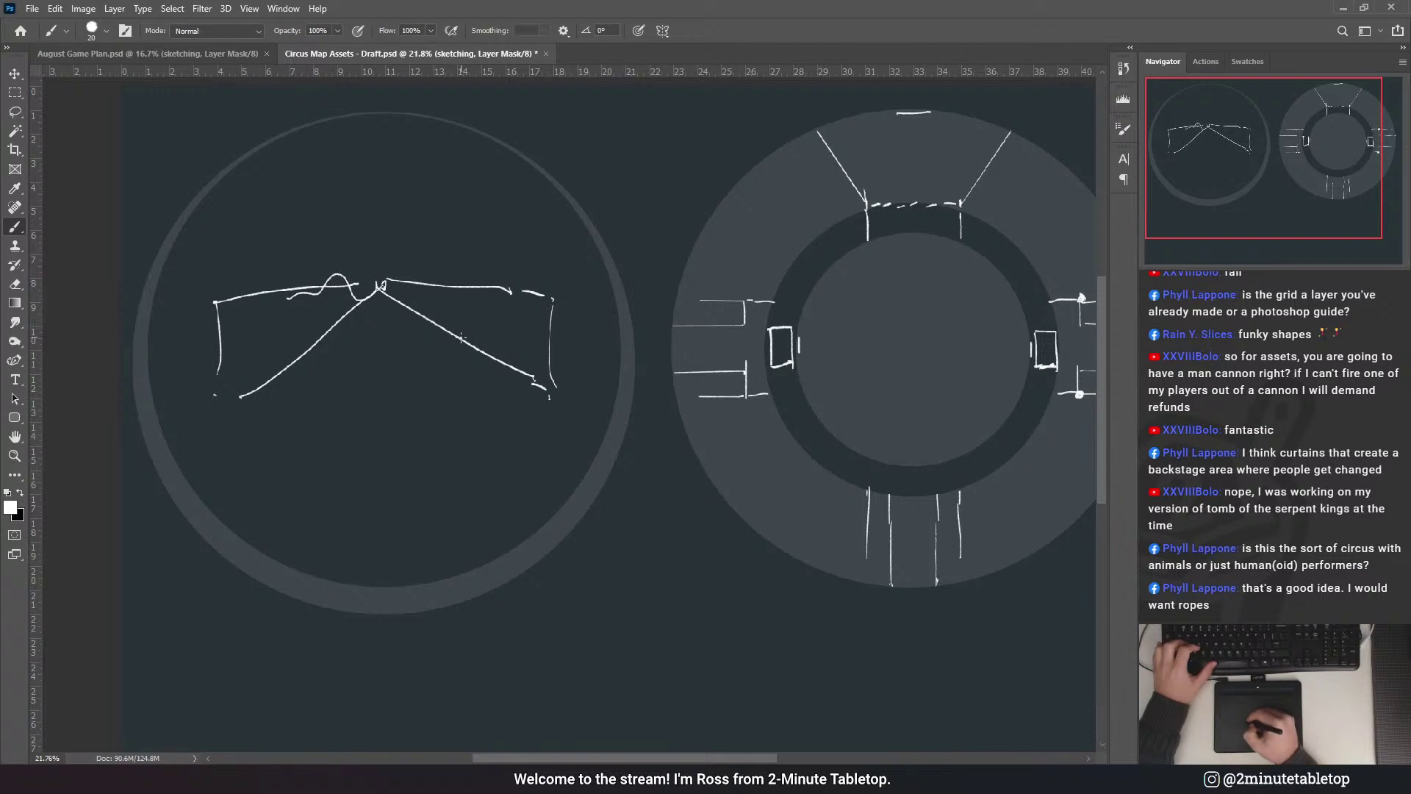
- Sketch broken arcs above and below the tent shape to suggest an inner circle
{"action": "left_click_drag", "start_coordinate": [433, 269], "coordinate": [451, 323]}
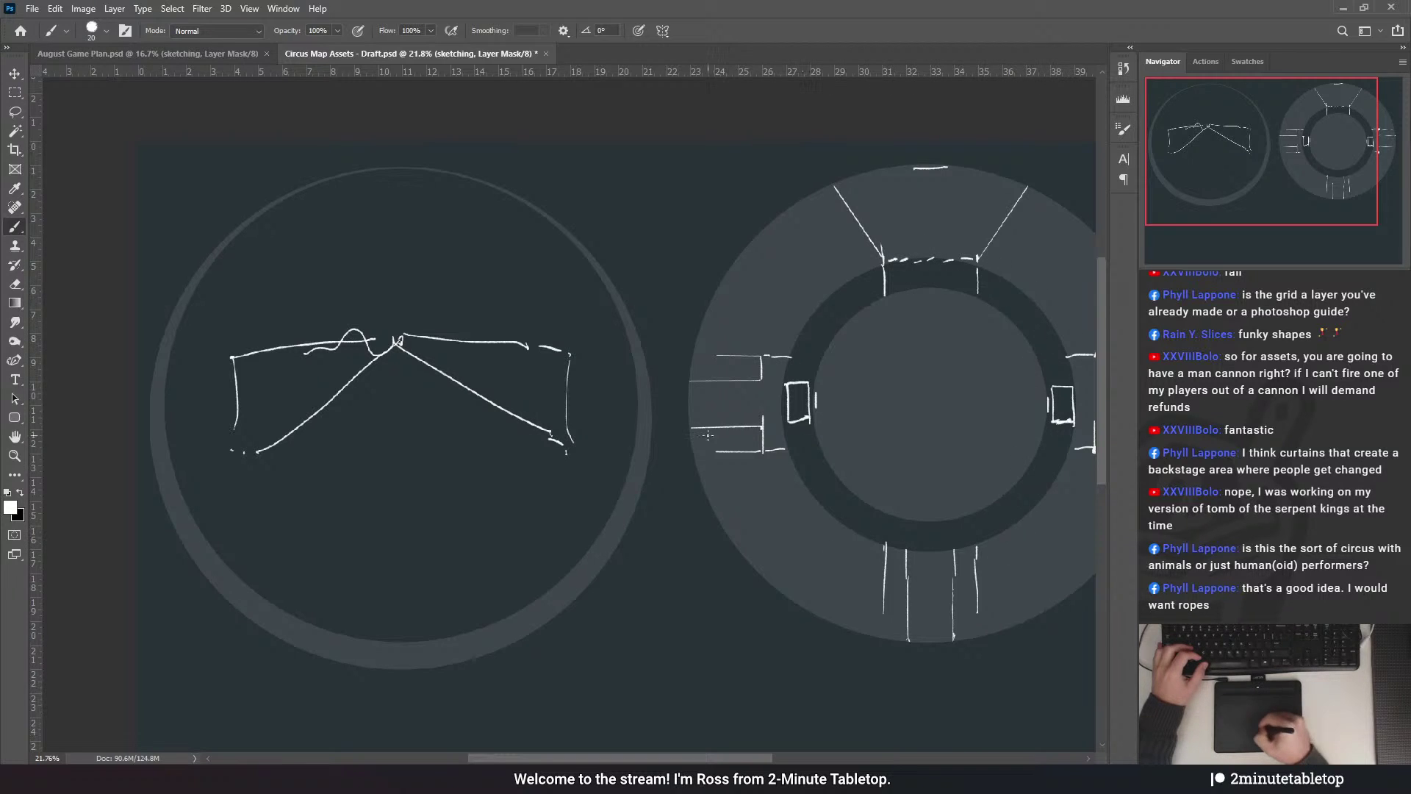
{"action": "mouse_move", "coordinate": [244, 334]}
{"action": "left_mouse_down"}
{"action": "mouse_move", "coordinate": [455, 245]}
{"action": "mouse_move", "coordinate": [561, 331]}
{"action": "left_mouse_up"}
{"action": "left_click_drag", "start_coordinate": [555, 476], "coordinate": [395, 574]}
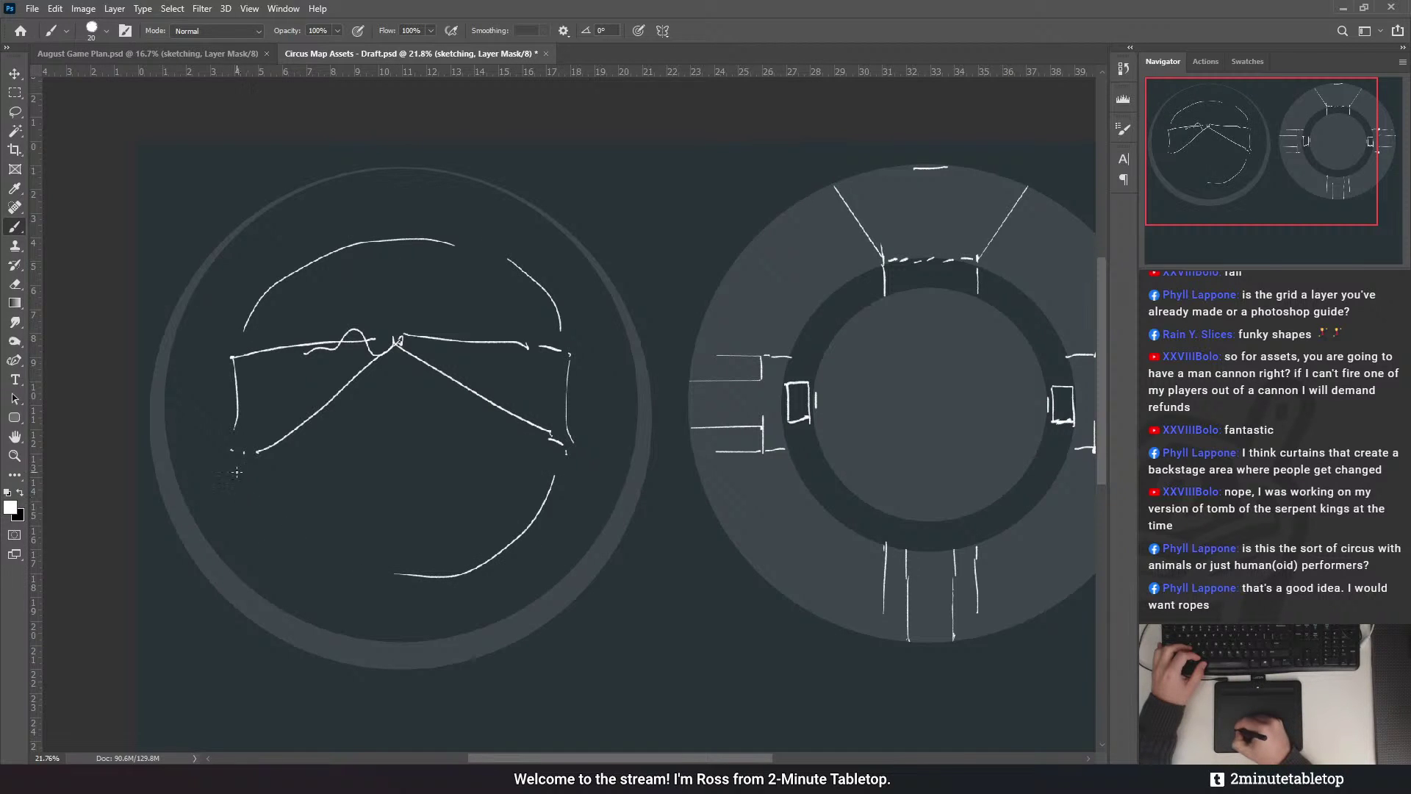
{"action": "left_click_drag", "start_coordinate": [235, 467], "coordinate": [343, 559]}
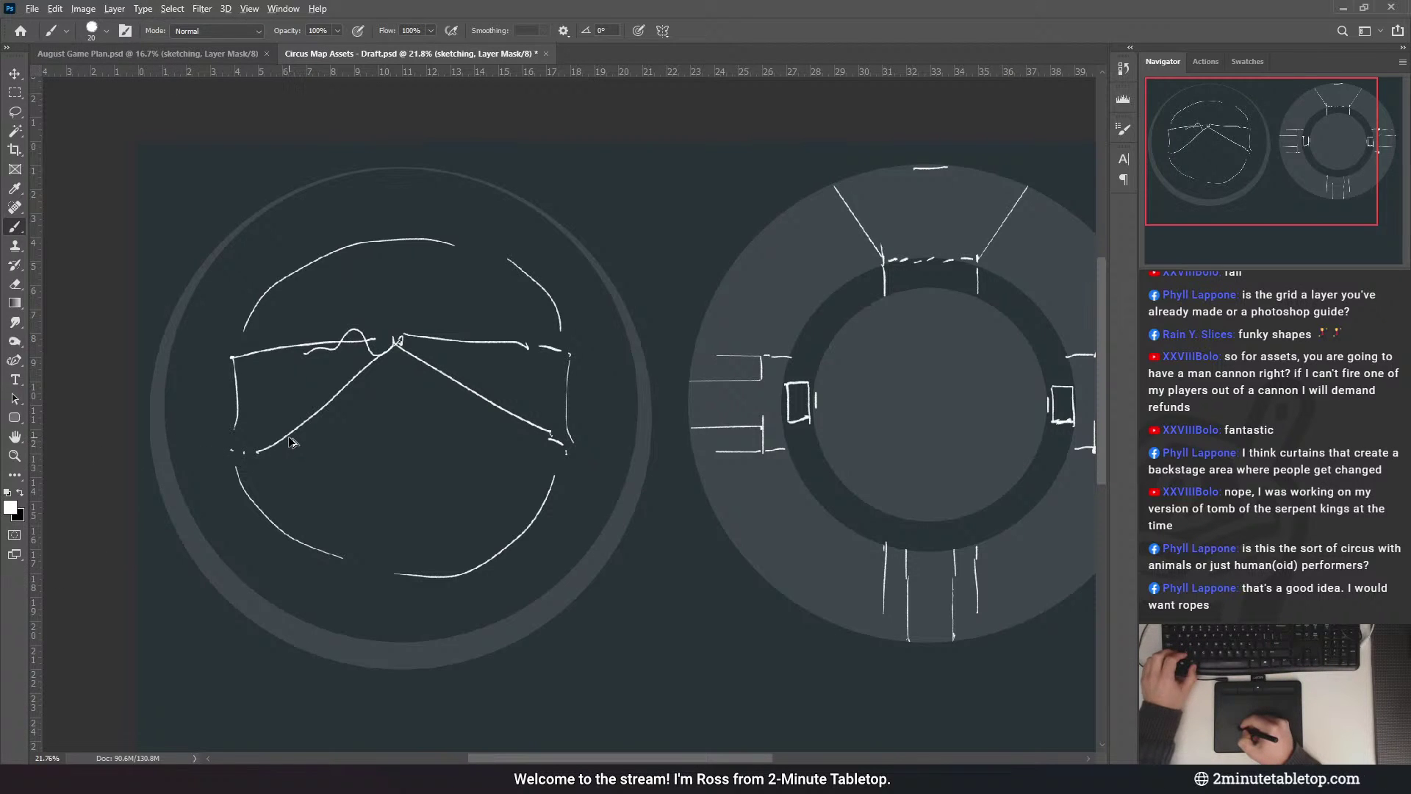
- Undo the arcs sketched around the tent shape
{"action": "key", "text": "ctrl+z"}
{"action": "key", "text": "ctrl+z"}
{"action": "key", "text": "ctrl+z"}
{"action": "key", "text": "ctrl+z"}
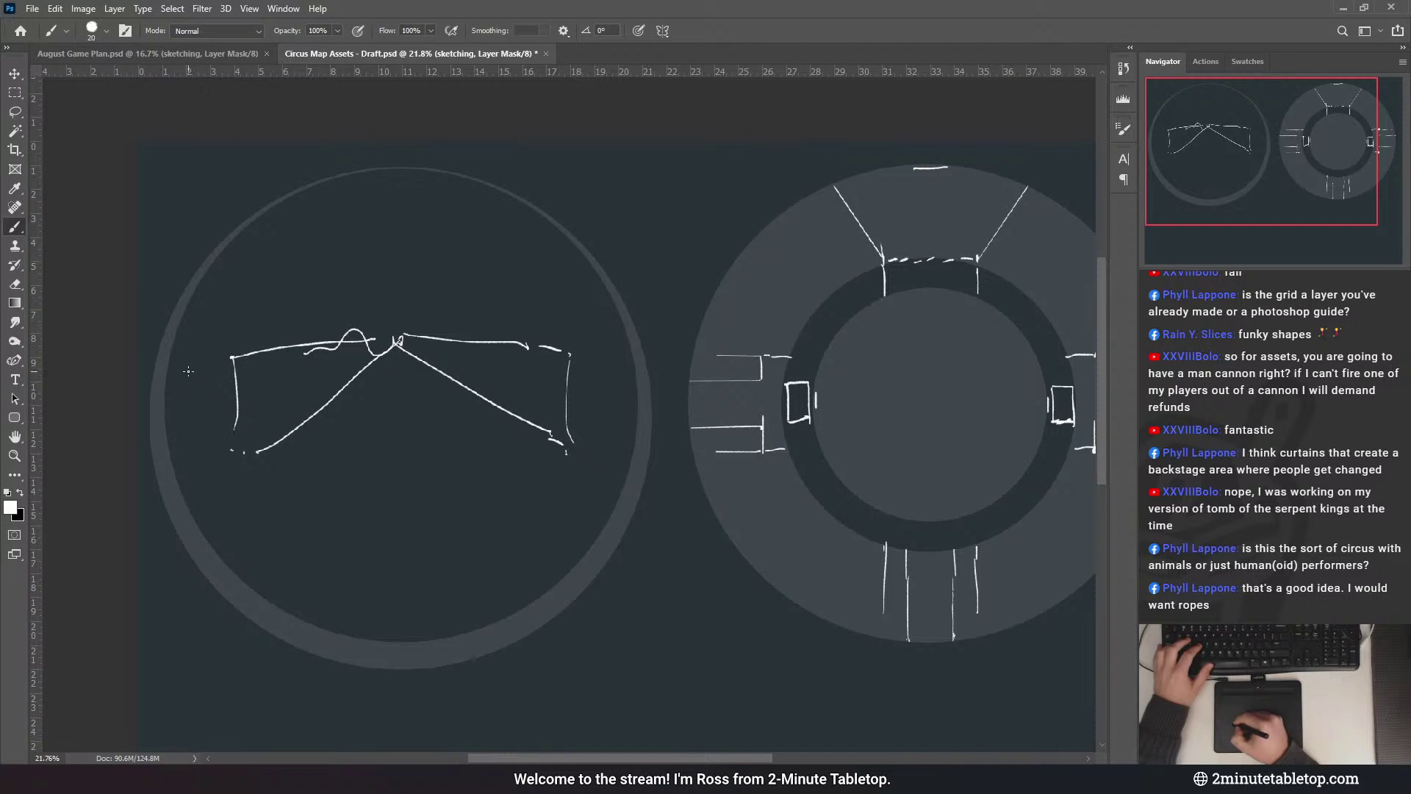
{"action": "key", "text": "ctrl+z"}
- Extend lines outward from the tent shape's four corners to the left circle's edge
{"action": "left_click_drag", "start_coordinate": [219, 446], "coordinate": [177, 479]}
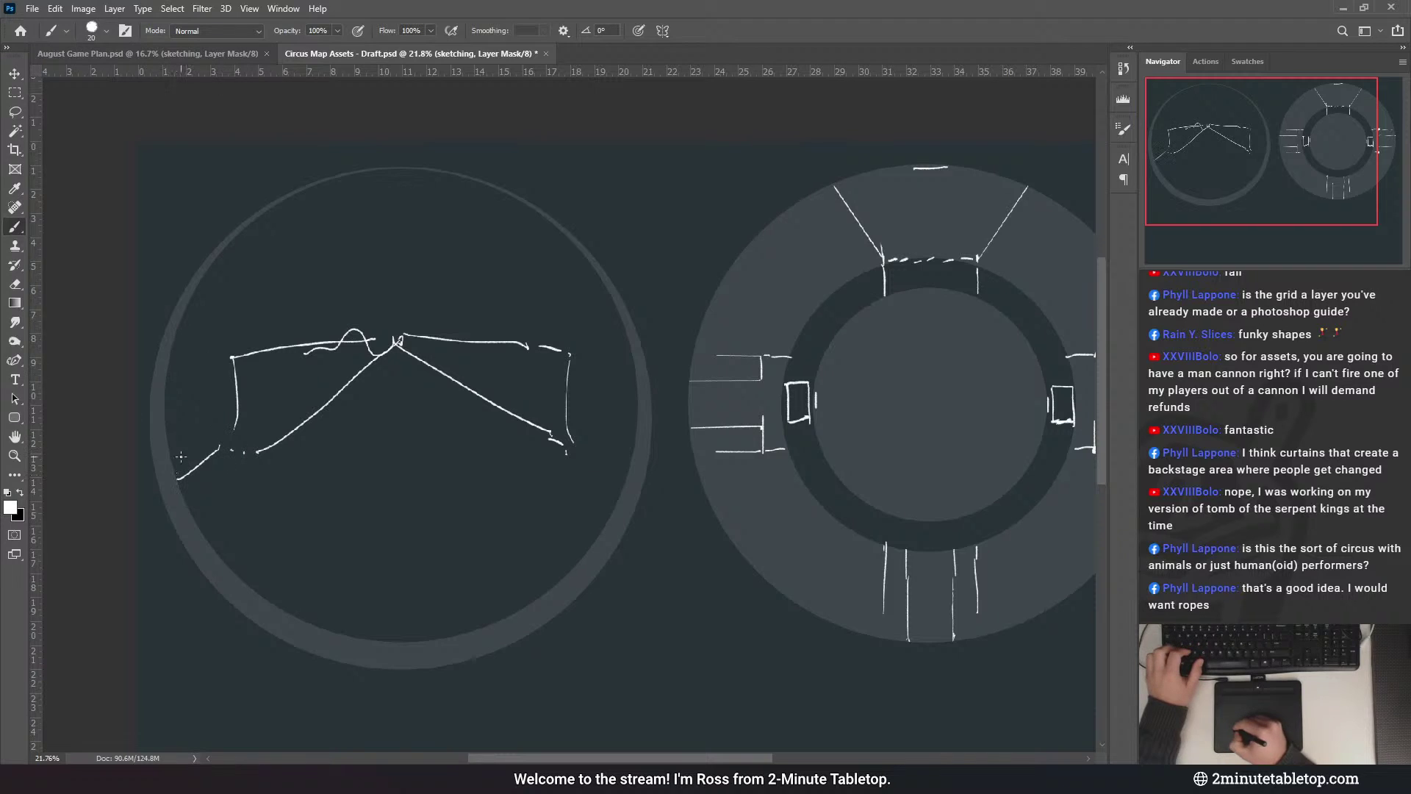
{"action": "left_click_drag", "start_coordinate": [233, 358], "coordinate": [174, 388]}
{"action": "left_click_drag", "start_coordinate": [574, 445], "coordinate": [629, 477]}
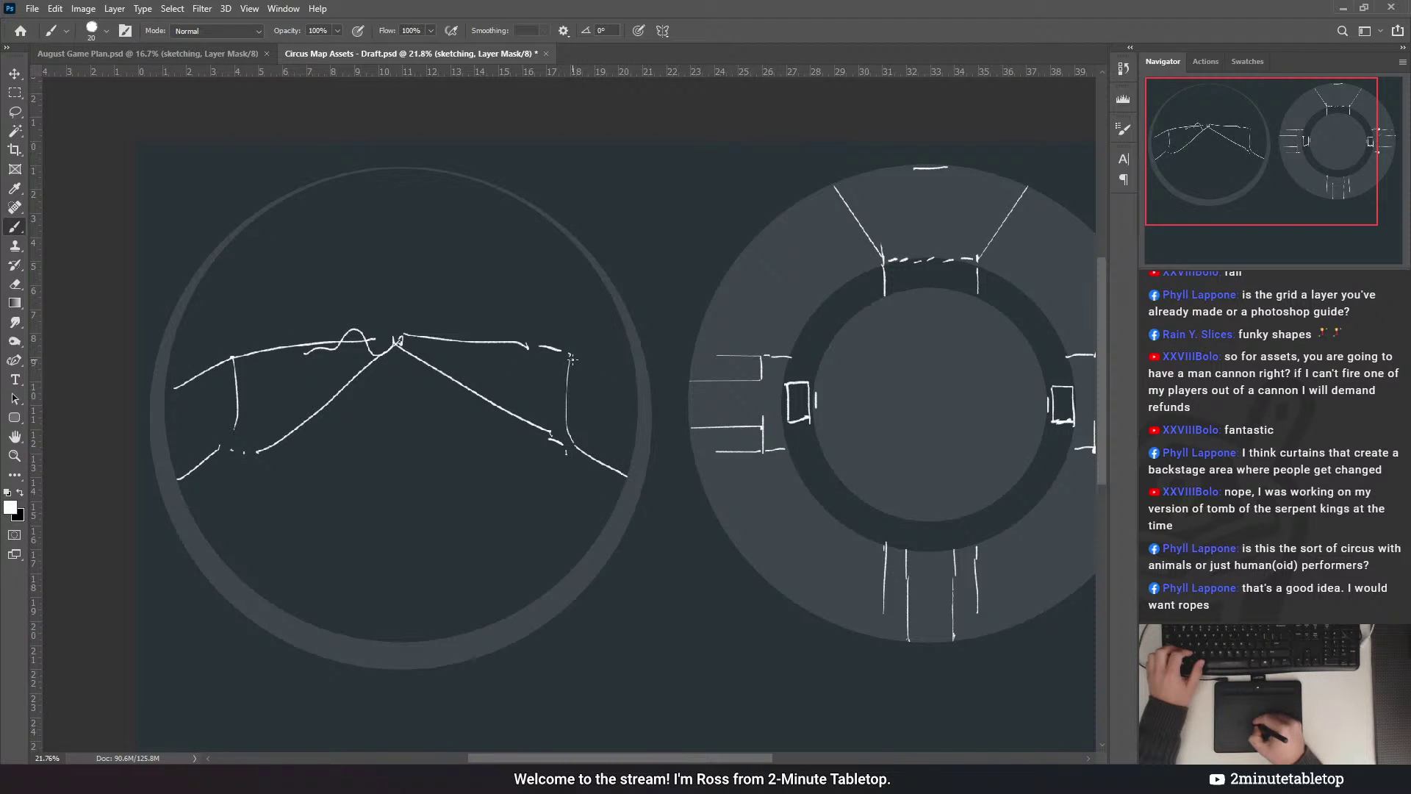
{"action": "left_click_drag", "start_coordinate": [570, 355], "coordinate": [635, 397]}
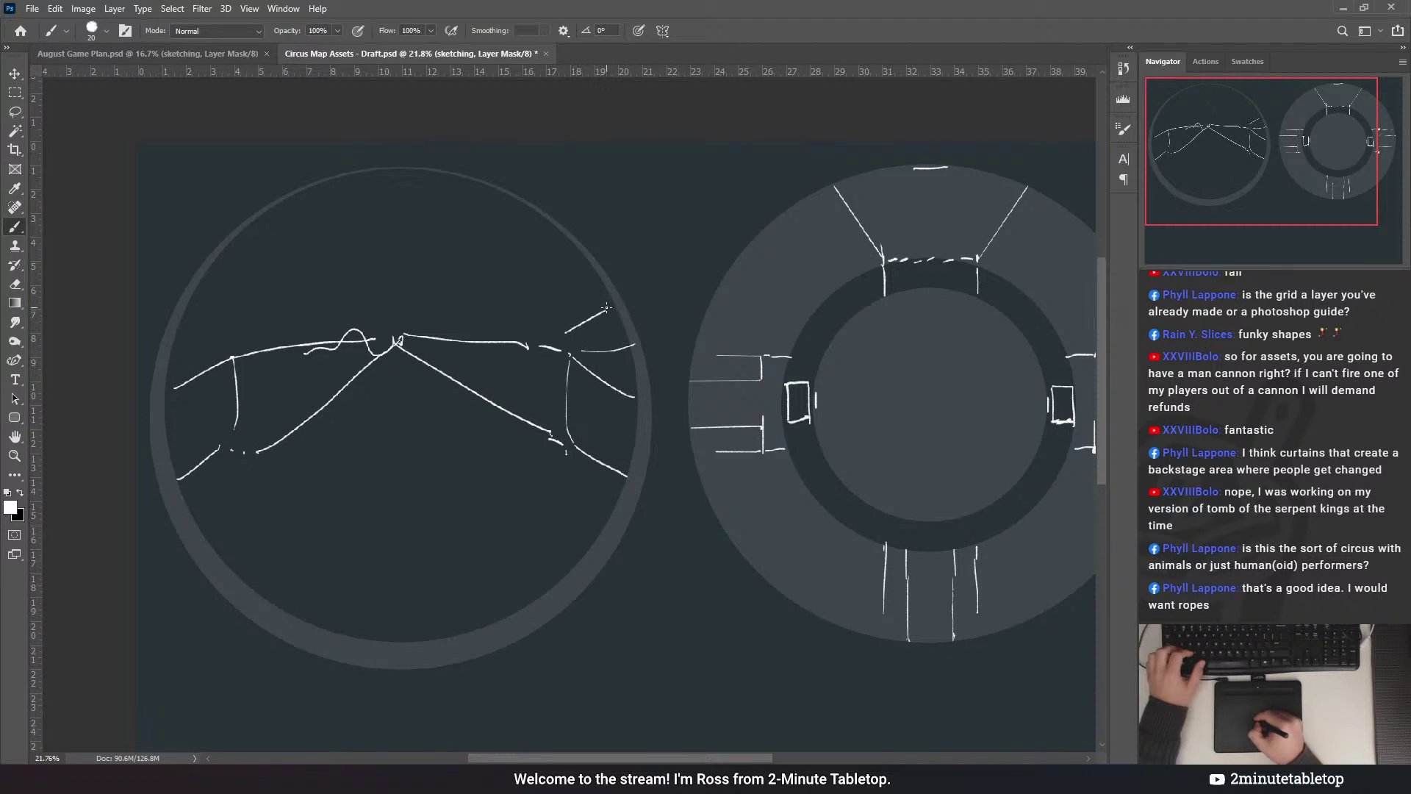
- Add short radiating rope lines around the tent shape's upper and lower corners on both sides
{"action": "left_click_drag", "start_coordinate": [571, 466], "coordinate": [595, 497]}
{"action": "left_click_drag", "start_coordinate": [572, 493], "coordinate": [586, 538]}
{"action": "left_click_drag", "start_coordinate": [224, 449], "coordinate": [201, 493]}
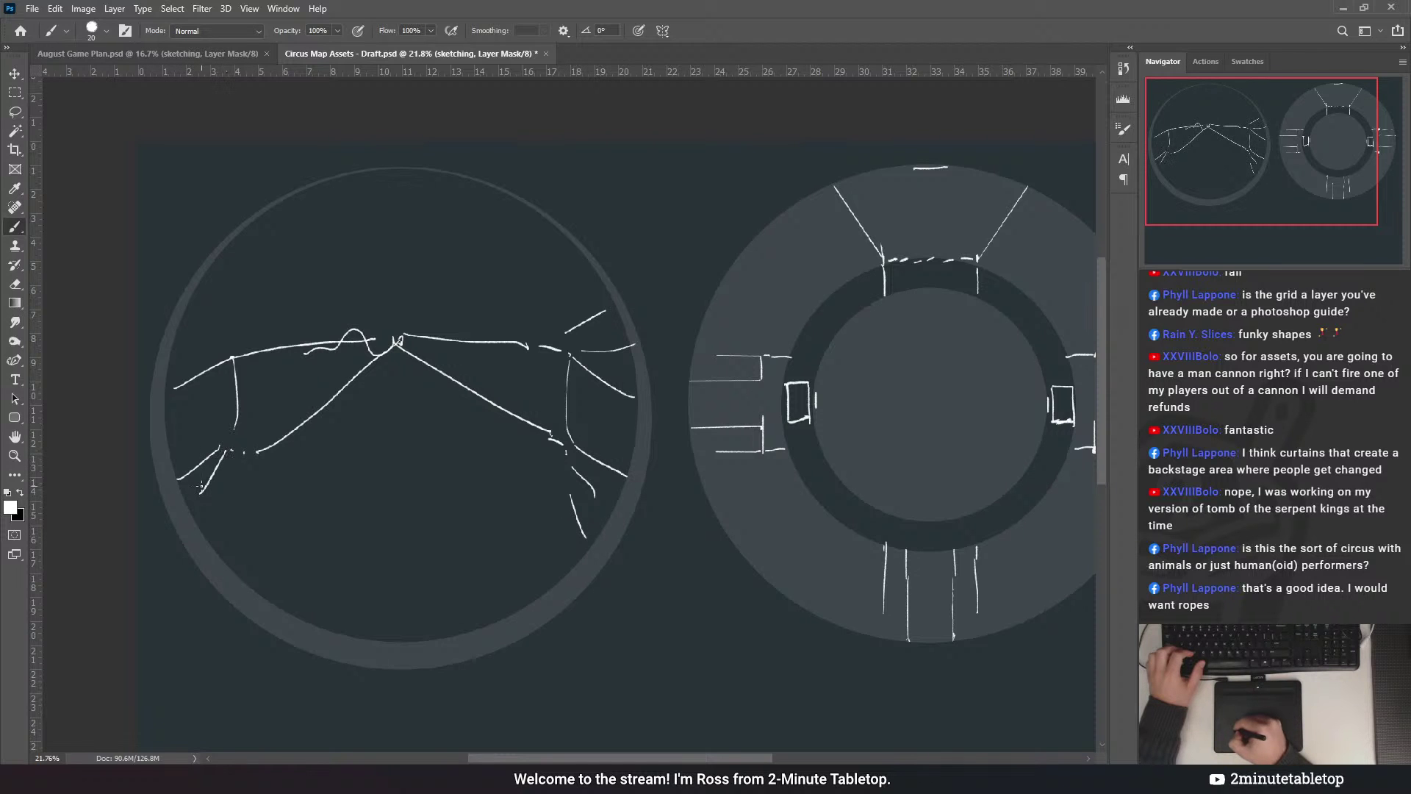
{"action": "left_click_drag", "start_coordinate": [234, 357], "coordinate": [190, 358]}
{"action": "left_click_drag", "start_coordinate": [194, 319], "coordinate": [236, 347]}
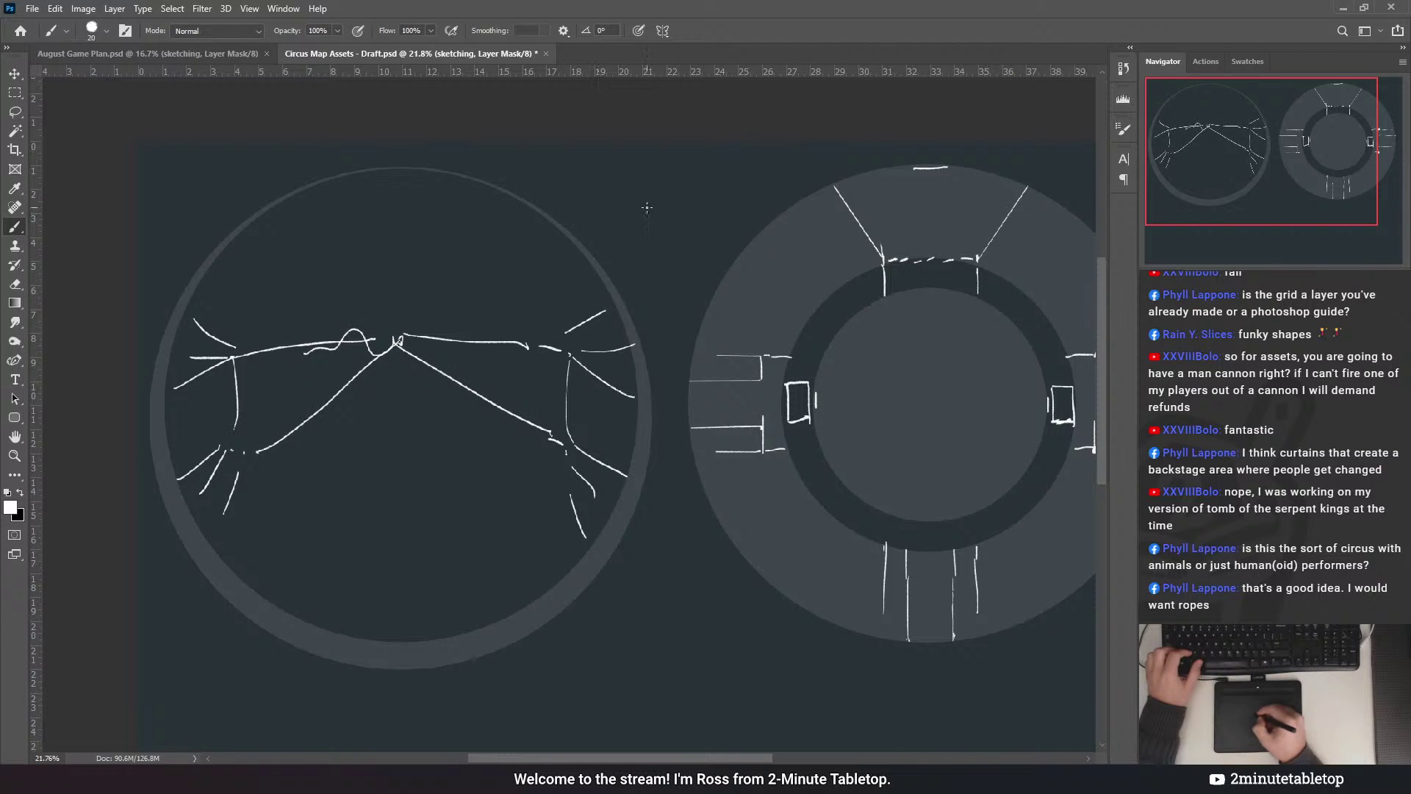
- Undo the rope lines, tent shape and corner marks in the left circle, back to the wavy line alone
{"action": "scroll", "coordinate": [656, 238], "scroll_direction": "down", "scroll_amount": 5}
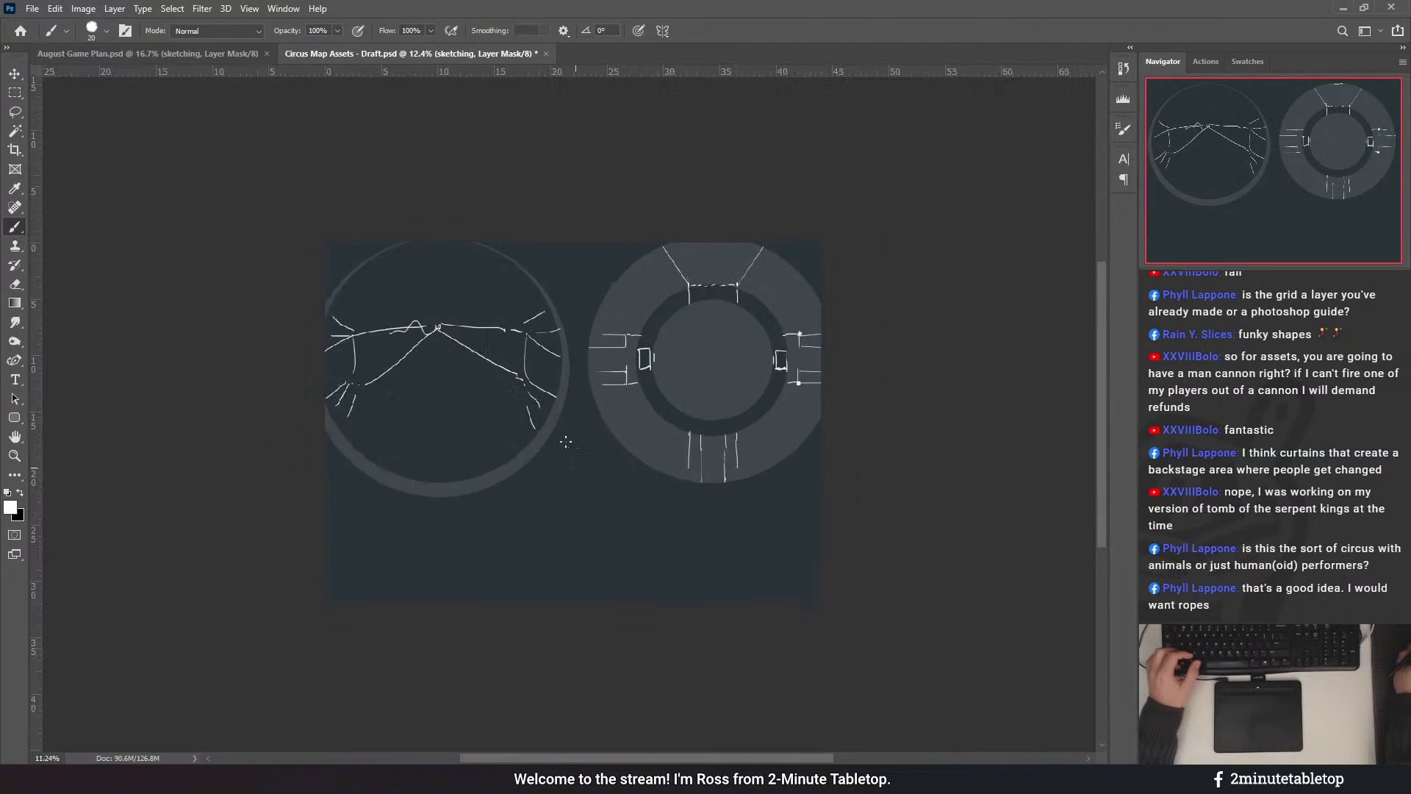
{"action": "scroll", "coordinate": [581, 404], "scroll_direction": "up", "scroll_amount": 4}
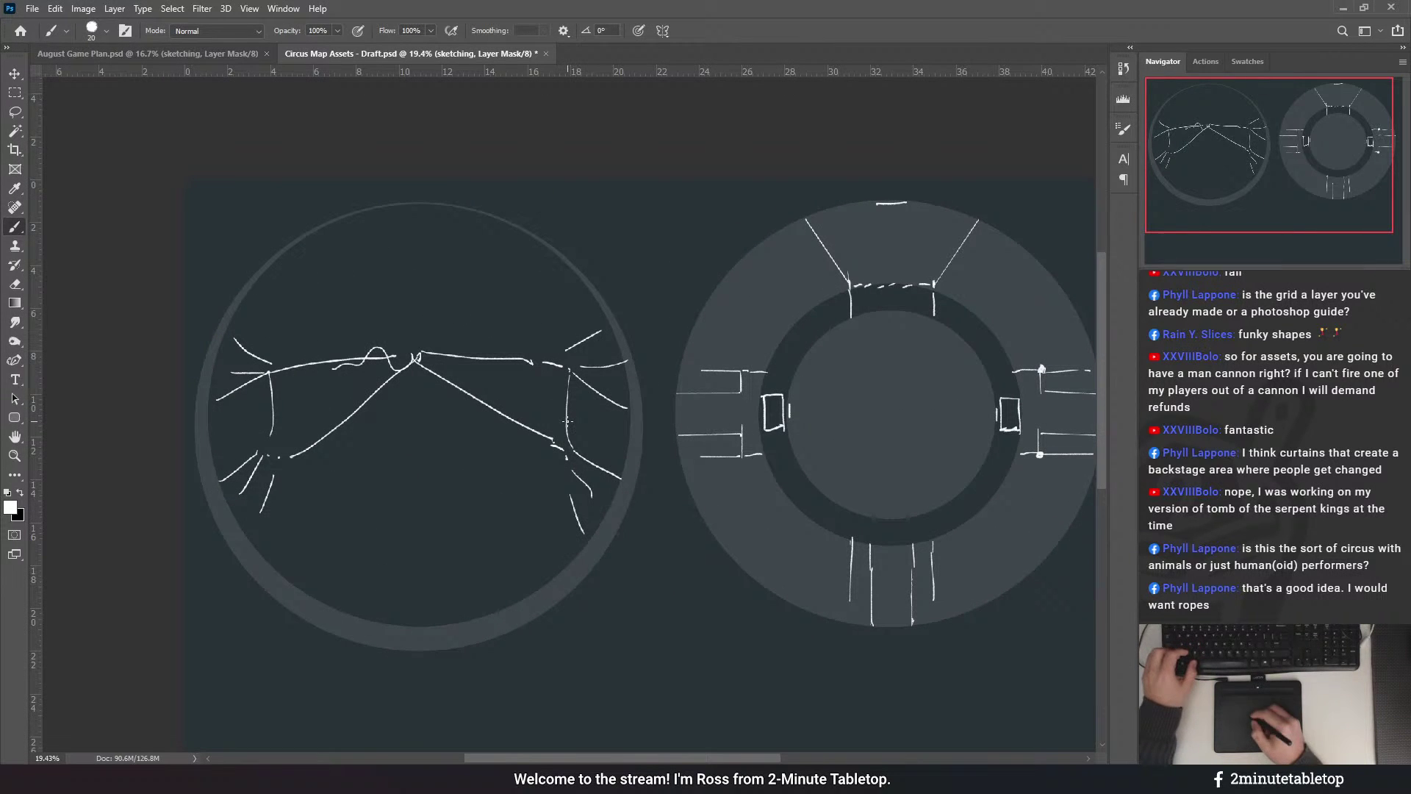
{"action": "key", "text": "ctrl+z"}
{"action": "key", "text": "ctrl+z"}
{"action": "key", "text": "ctrl+z"}
{"action": "key", "text": "ctrl+z"}
{"action": "key", "text": "ctrl+z"}
{"action": "key", "text": "ctrl+z"}
{"action": "key", "text": "ctrl+z"}
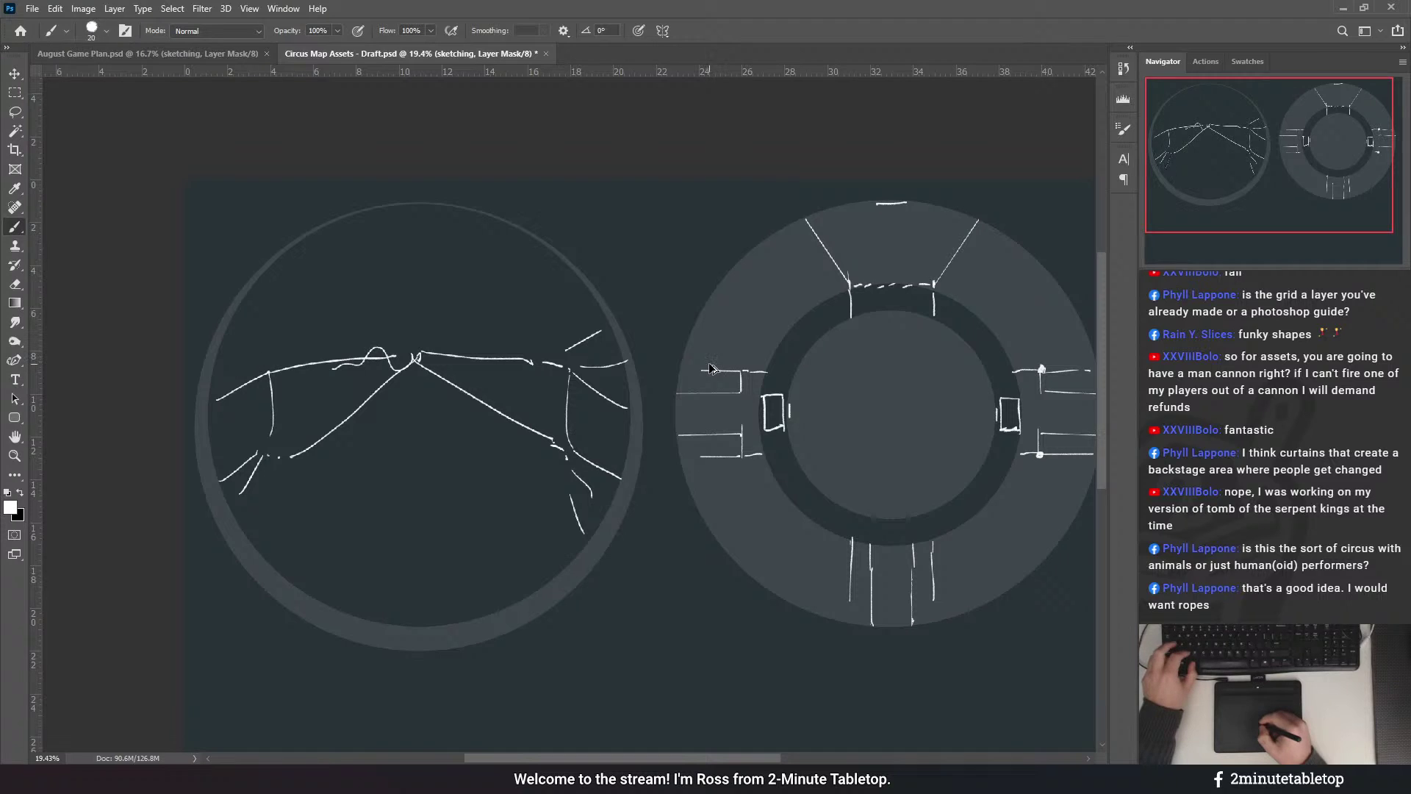
{"action": "key", "text": "ctrl+z"}
{"action": "key", "text": "ctrl+z"}
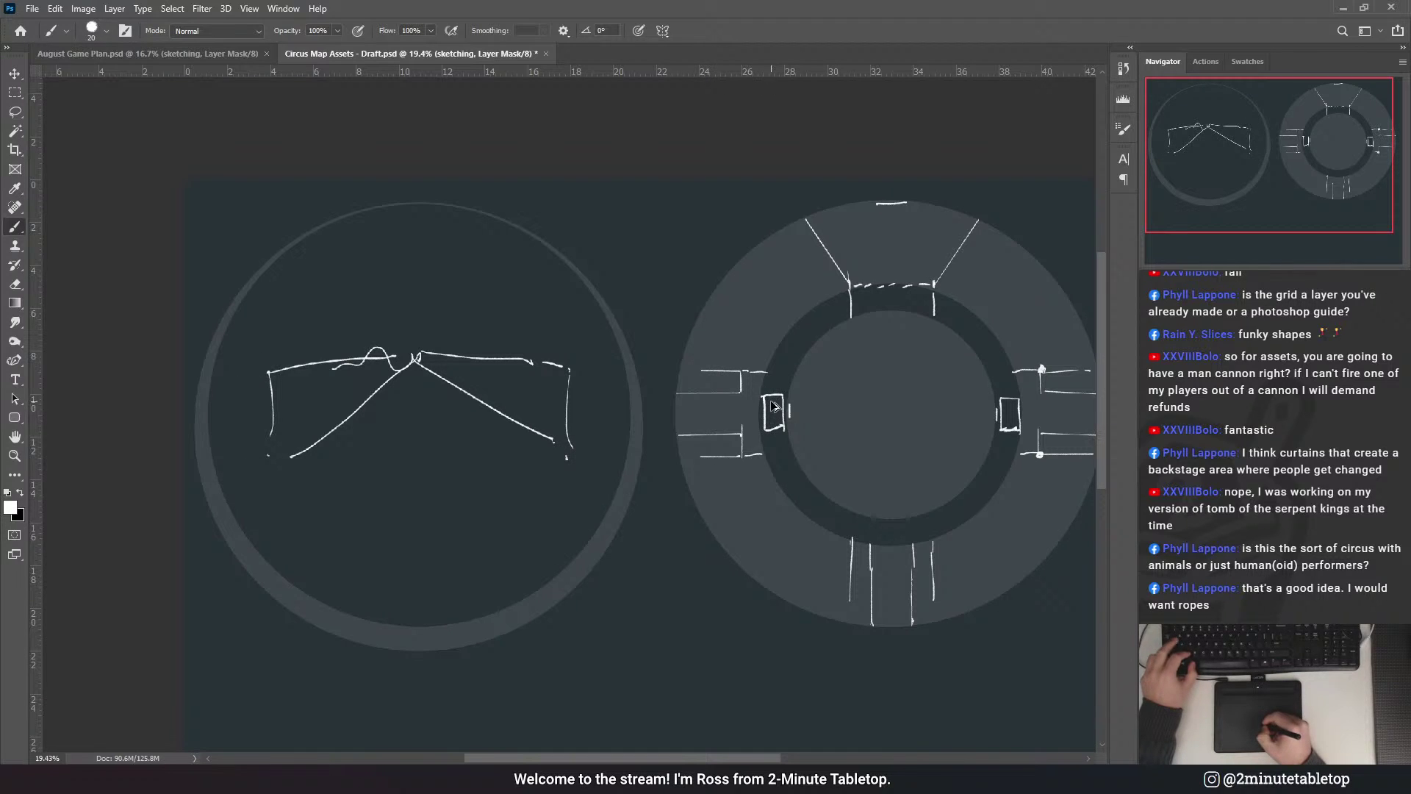
{"action": "key", "text": "ctrl+z"}
{"action": "key", "text": "ctrl+z"}
{"action": "key", "text": "ctrl+z"}
{"action": "key", "text": "ctrl+z"}
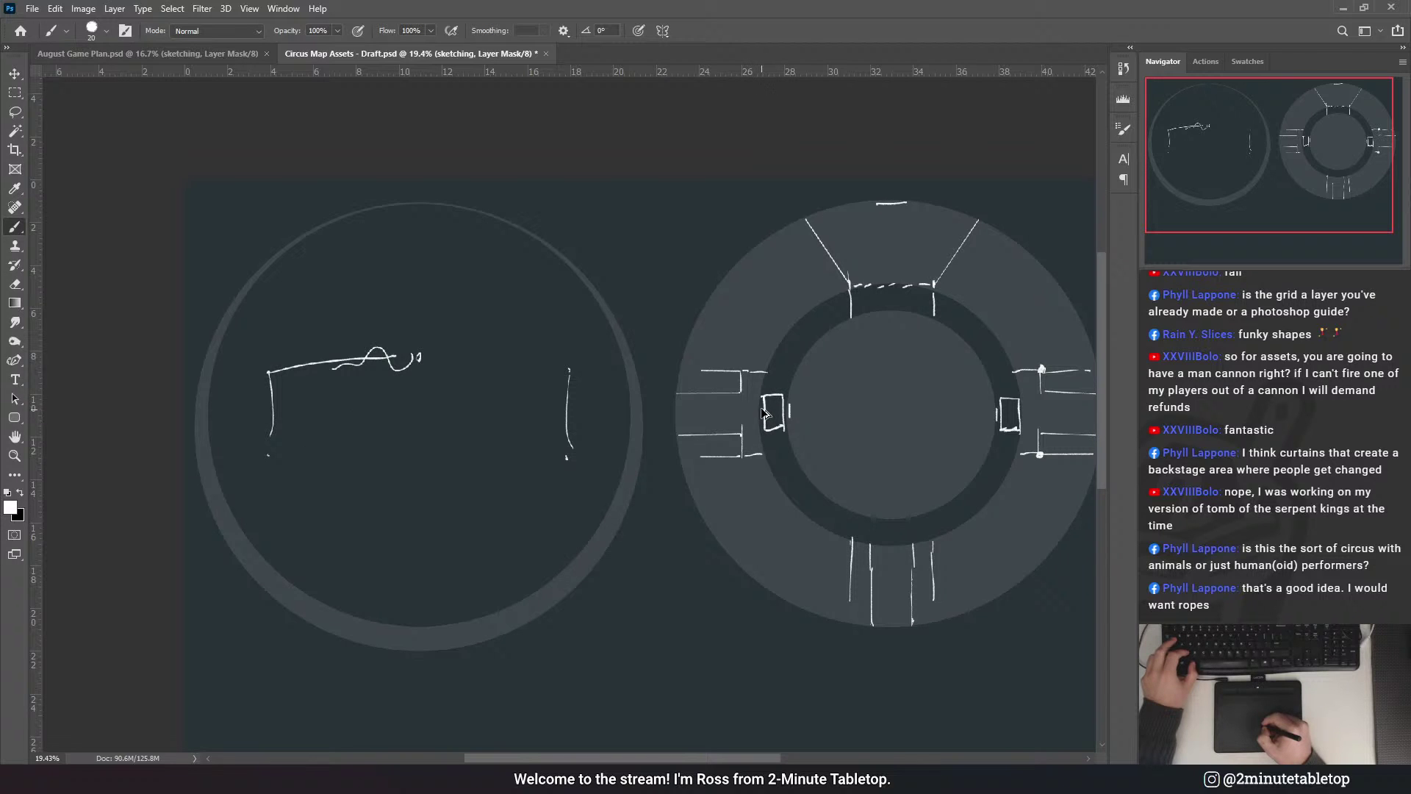
{"action": "key", "text": "ctrl+z"}
{"action": "key", "text": "ctrl+z"}
{"action": "key", "text": "ctrl+z"}
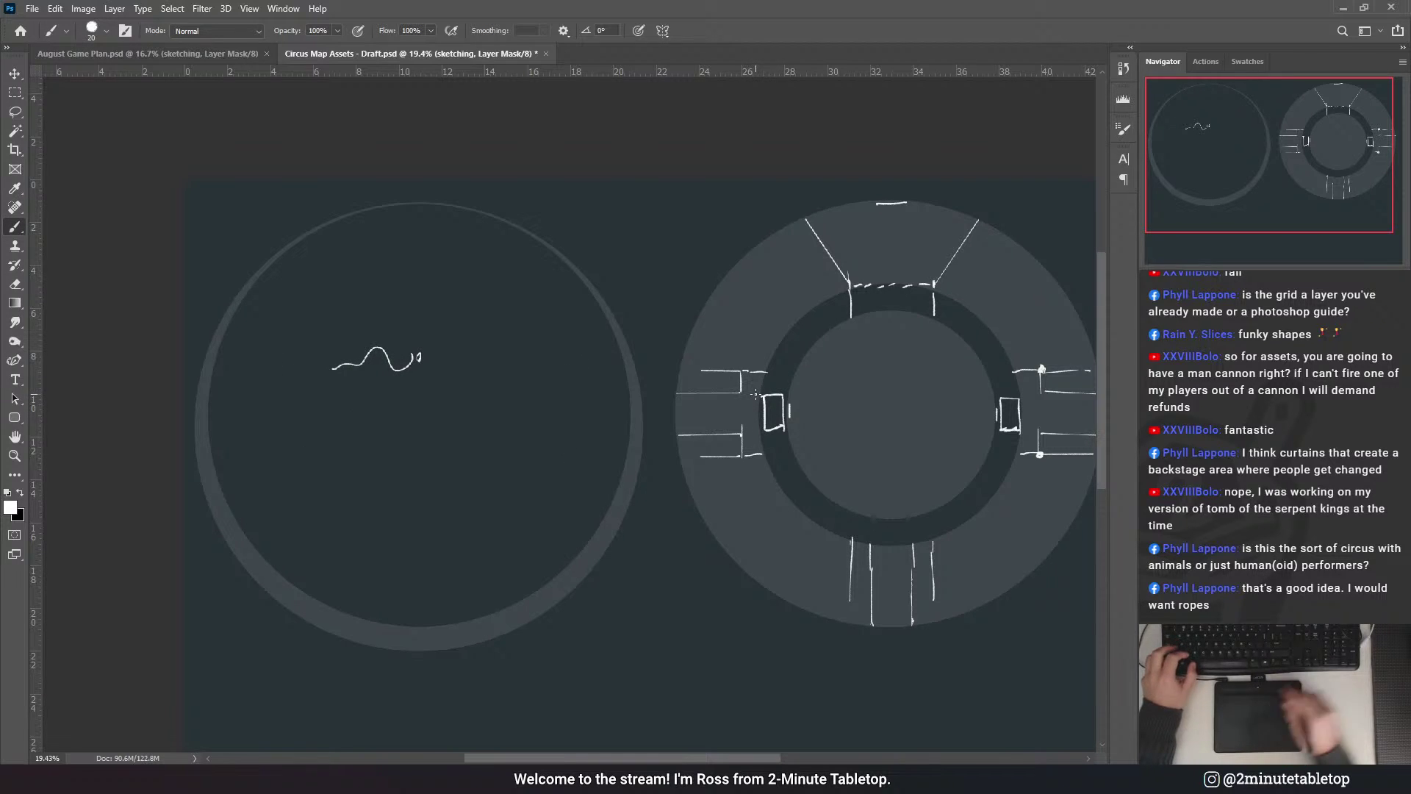
- Show the faded layout copy inside the left circle as a drawing reference
{"action": "key", "text": "ctrl+shift+z"}
{"action": "key", "text": "ctrl+shift+z"}
{"action": "key", "text": "ctrl+shift+z"}
{"action": "key", "text": "ctrl+shift+z"}
{"action": "key", "text": "ctrl+shift+z"}
{"action": "key", "text": "ctrl+shift+z"}
{"action": "key", "text": "ctrl+shift+z"}
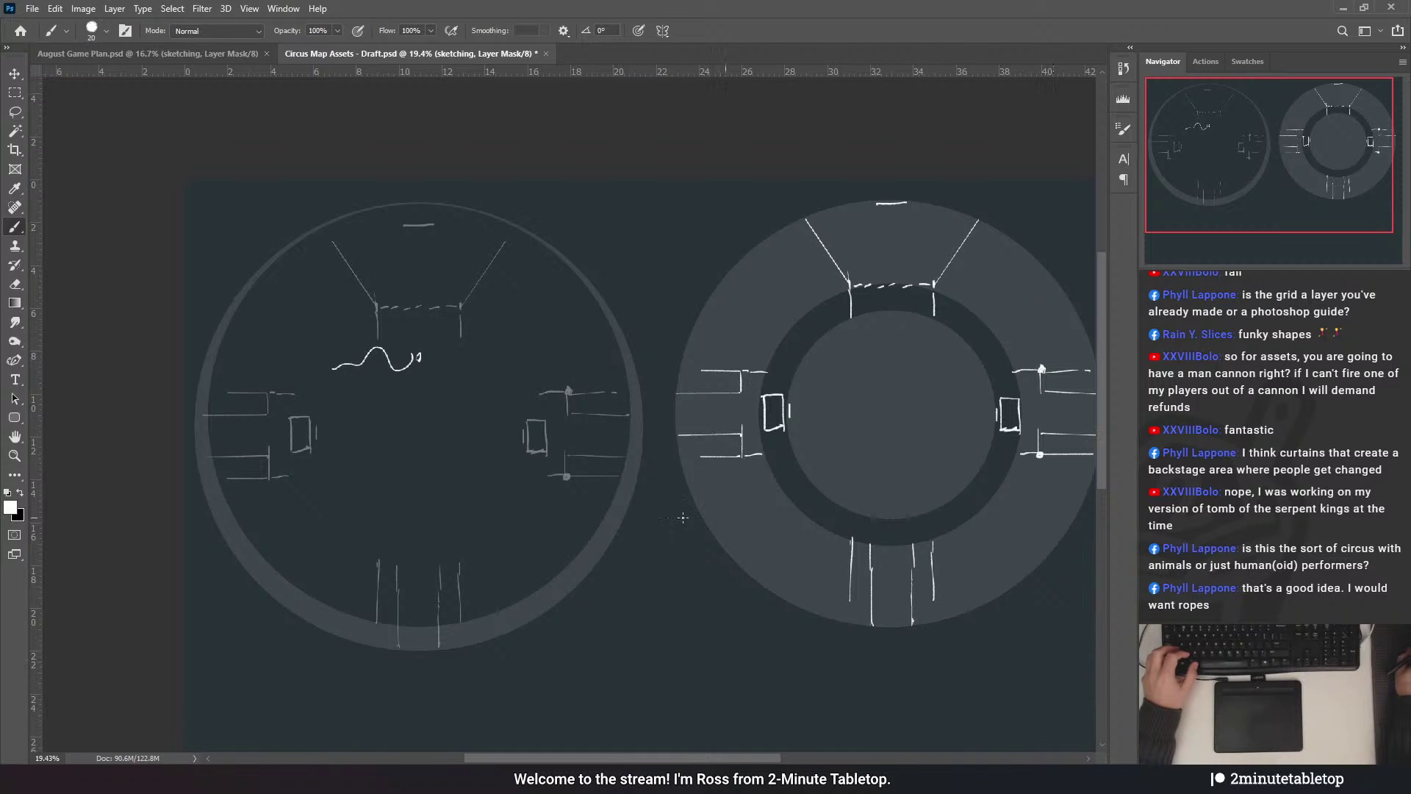
- Mark one point near each side stage in the left circle, and hide the faded layout copy
{"action": "left_click_drag", "start_coordinate": [291, 395], "coordinate": [291, 389]}
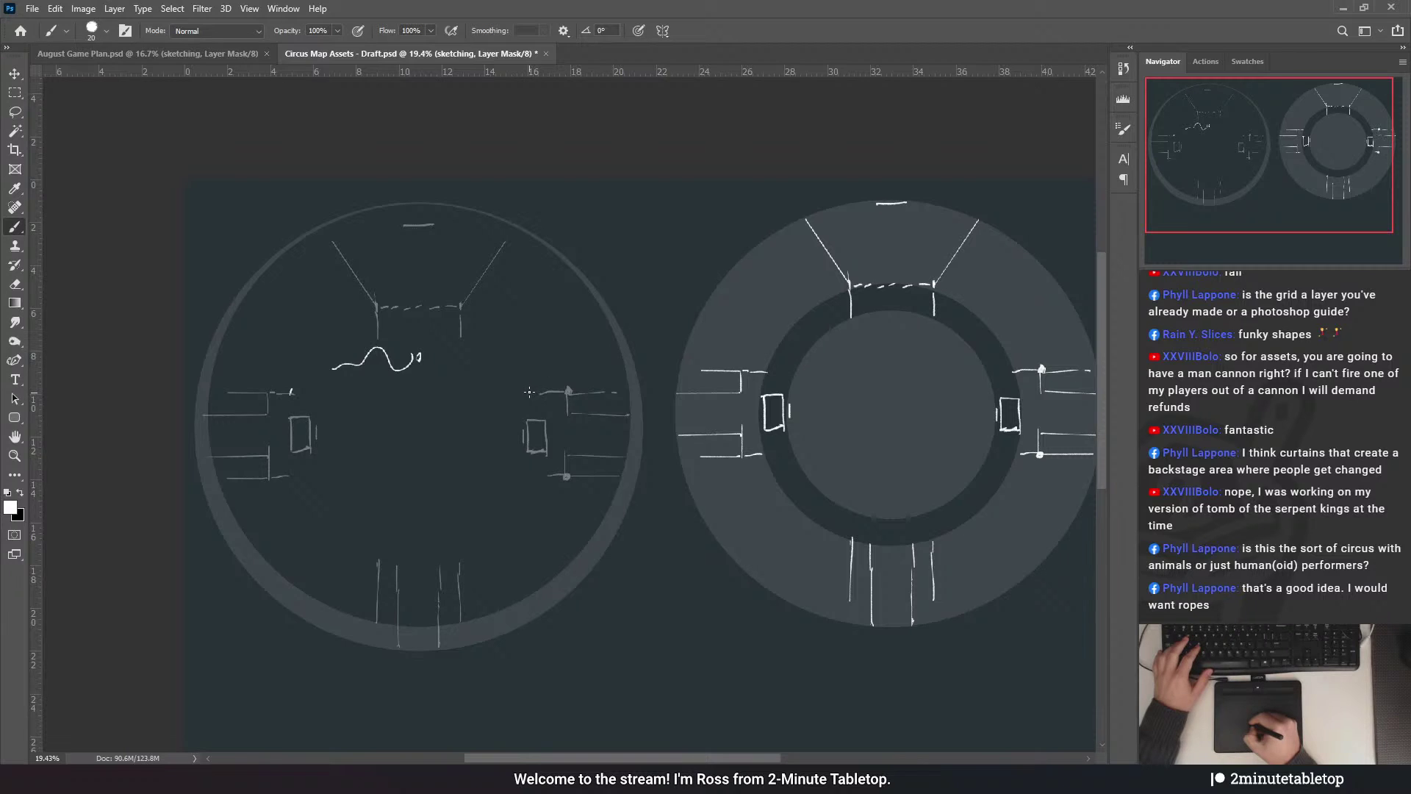
{"action": "left_click_drag", "start_coordinate": [546, 393], "coordinate": [542, 390]}
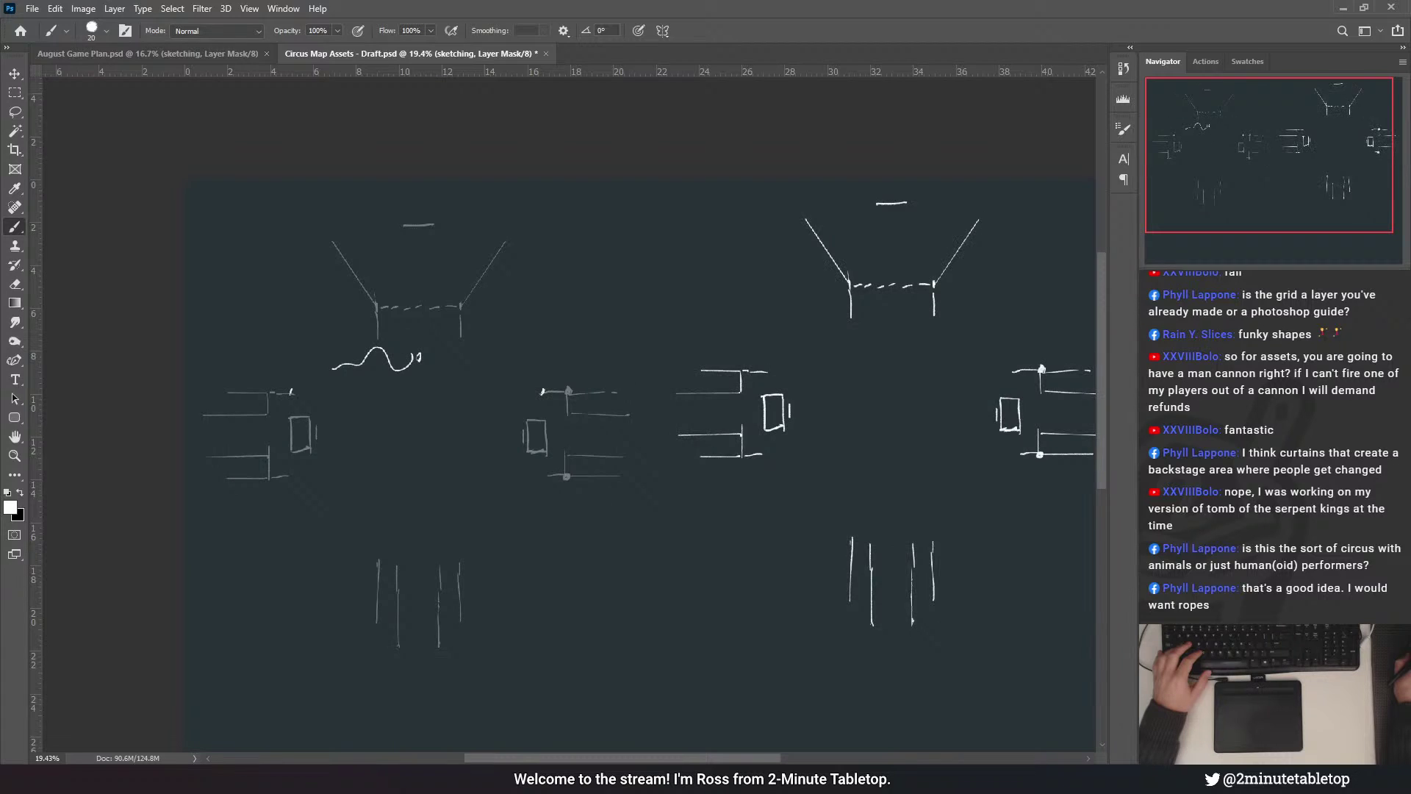
{"action": "key", "text": "ctrl+z"}
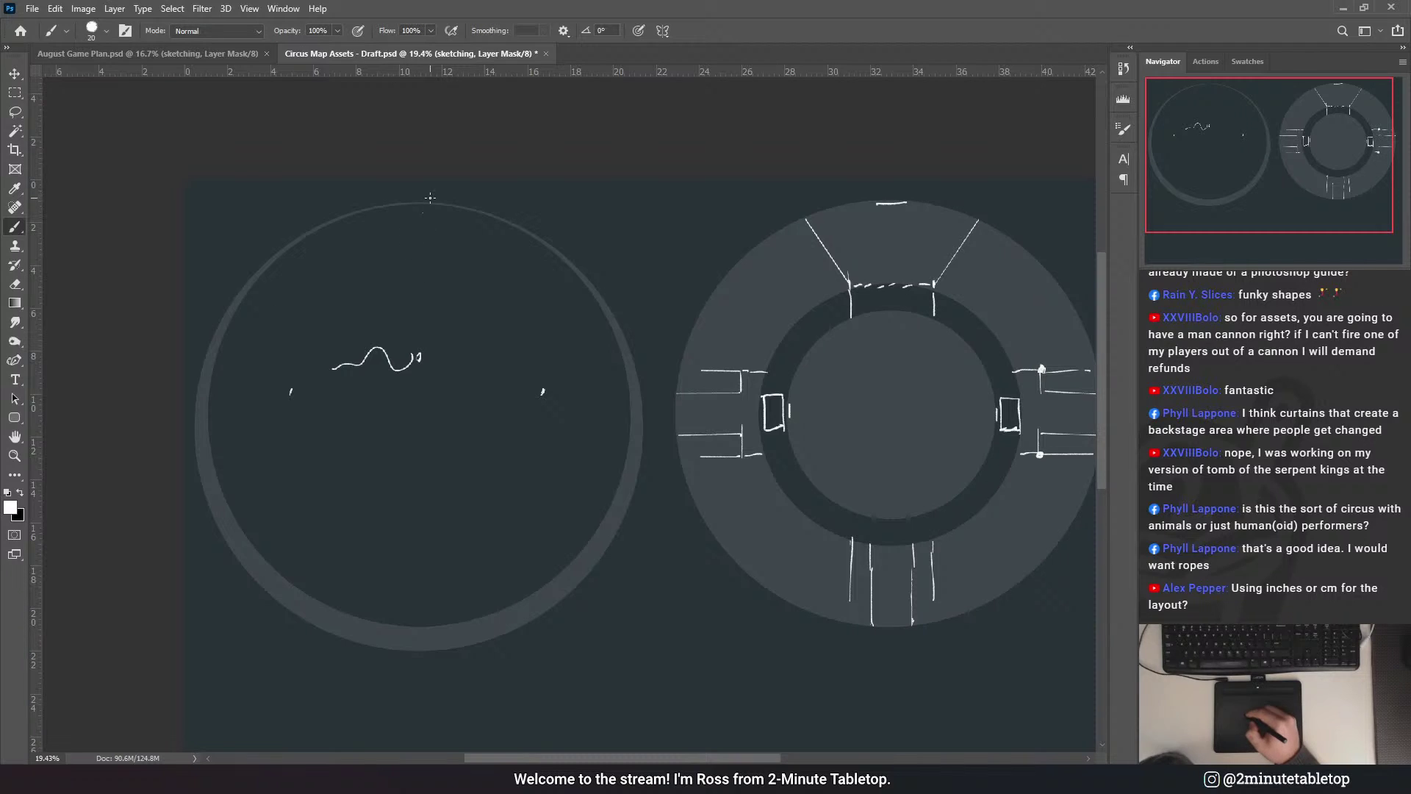
- Check the marks against the grid, and remove the wavy line while keeping the small centre mark
{"action": "left_click_drag", "start_coordinate": [526, 338], "coordinate": [550, 358]}
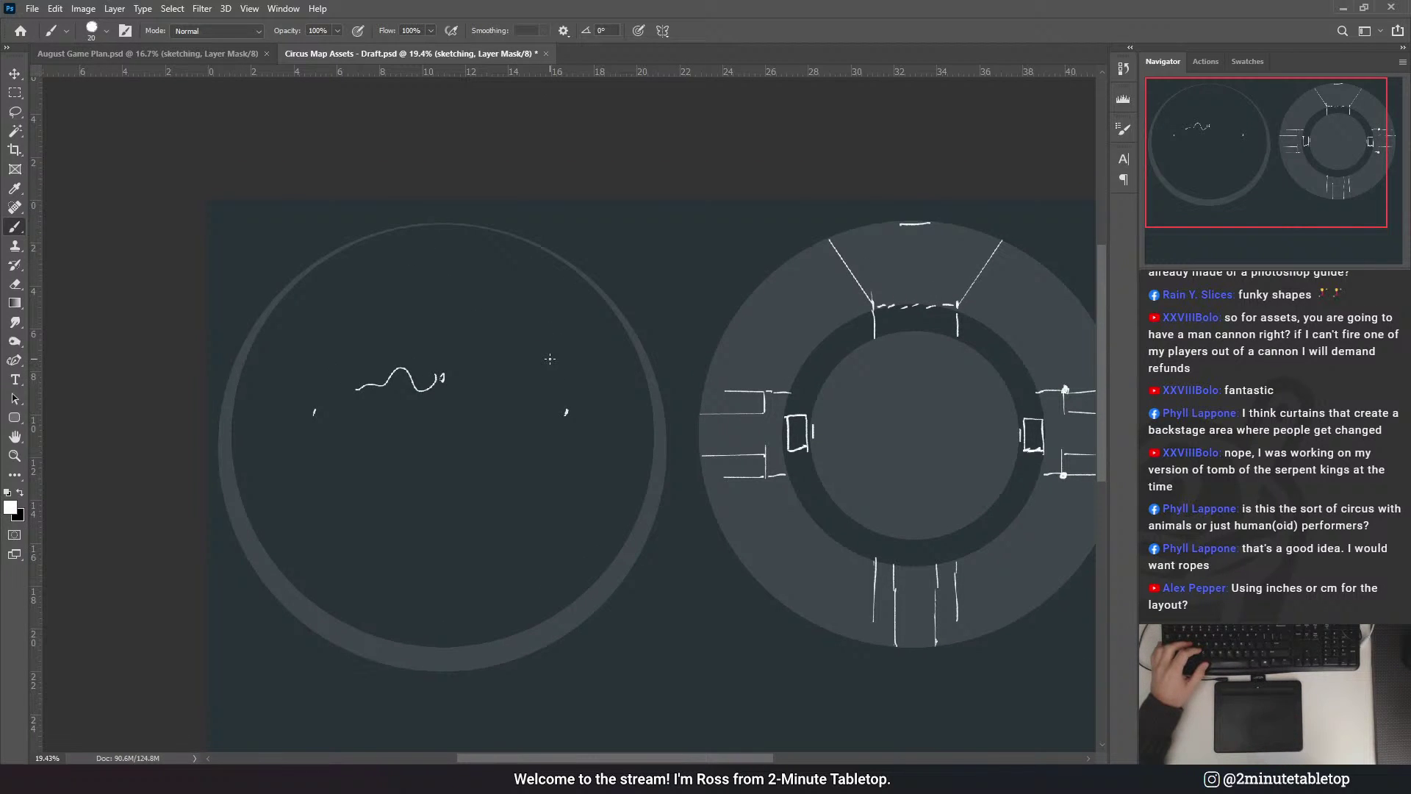
{"action": "key", "text": "ctrl+apostrophe"}
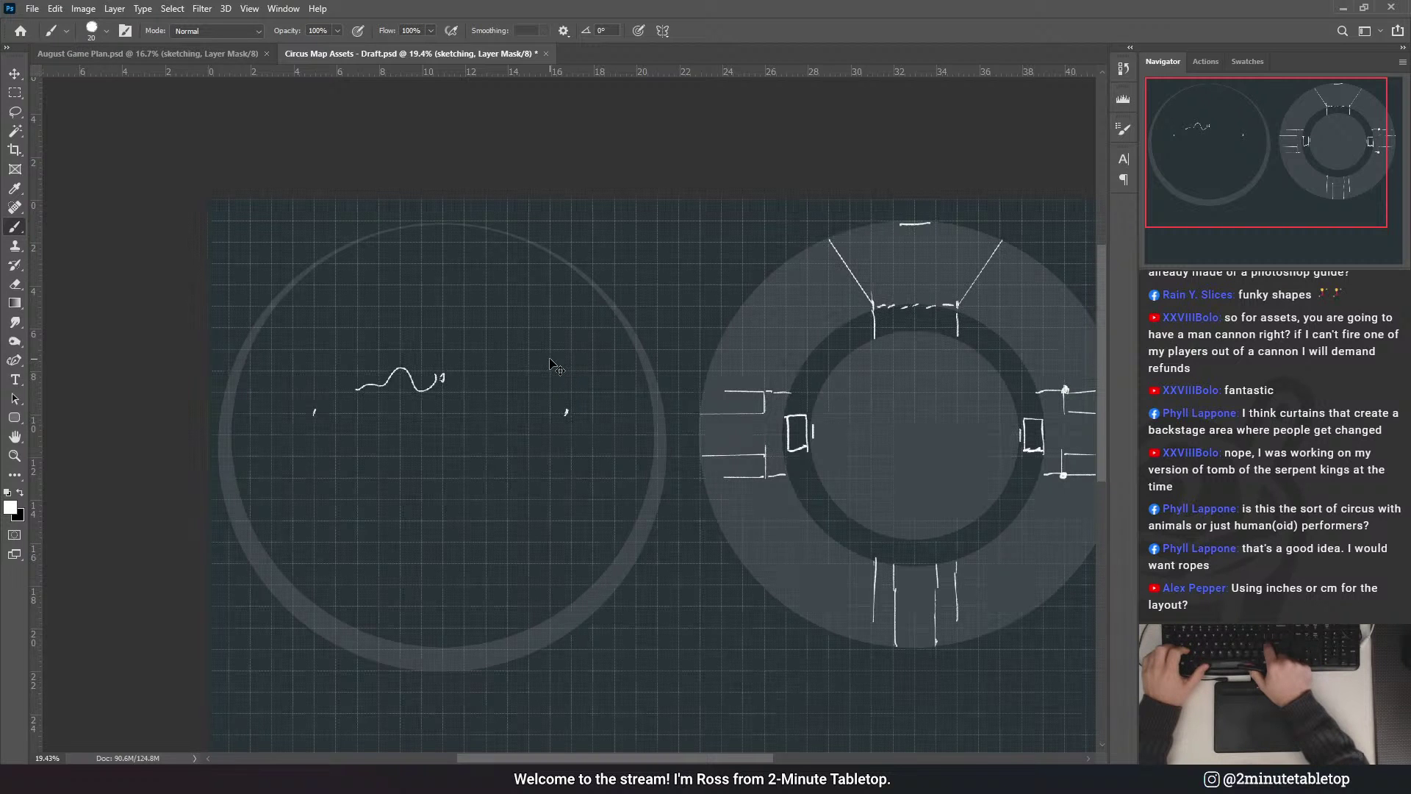
{"action": "key", "text": "ctrl+apostrophe"}
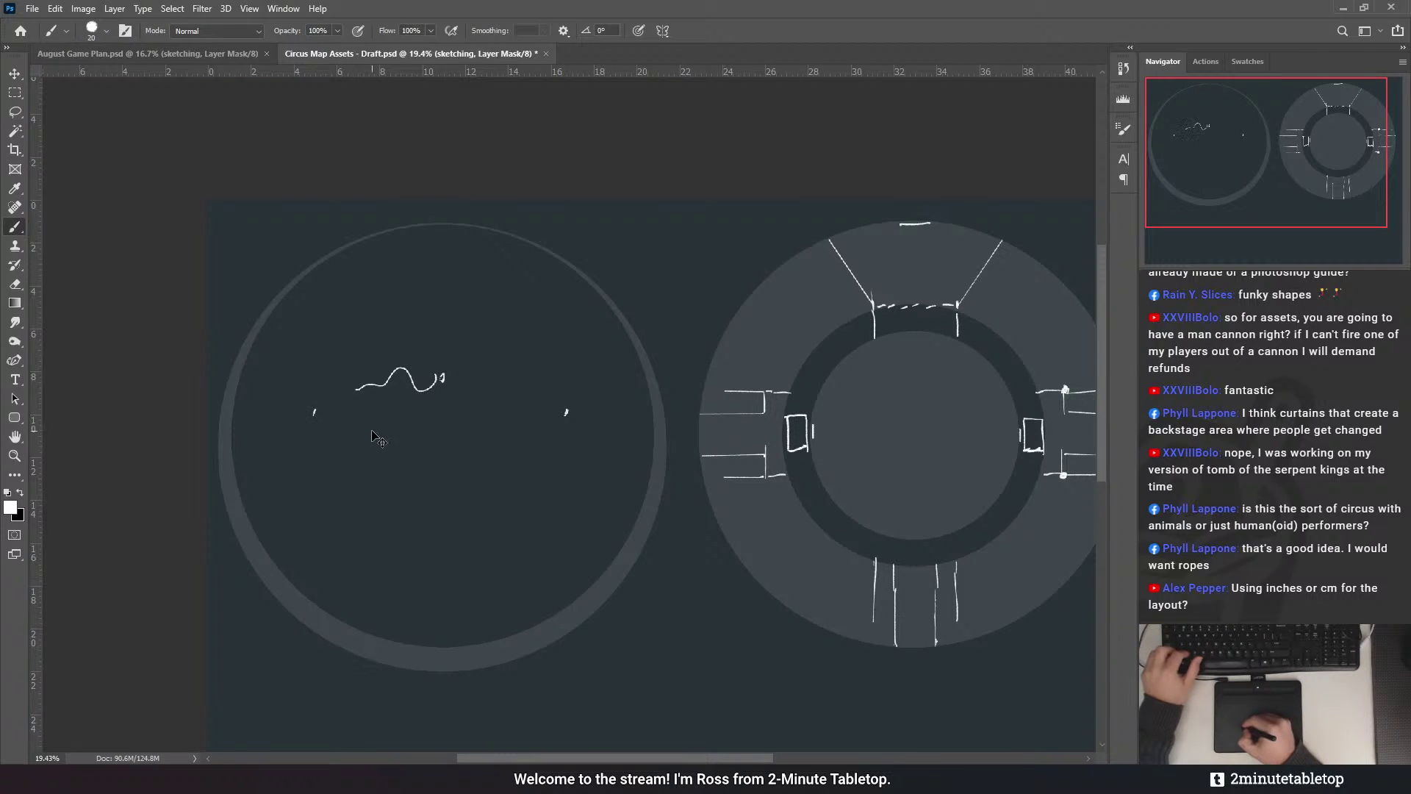
{"action": "left_click_drag", "start_coordinate": [380, 371], "coordinate": [351, 375]}
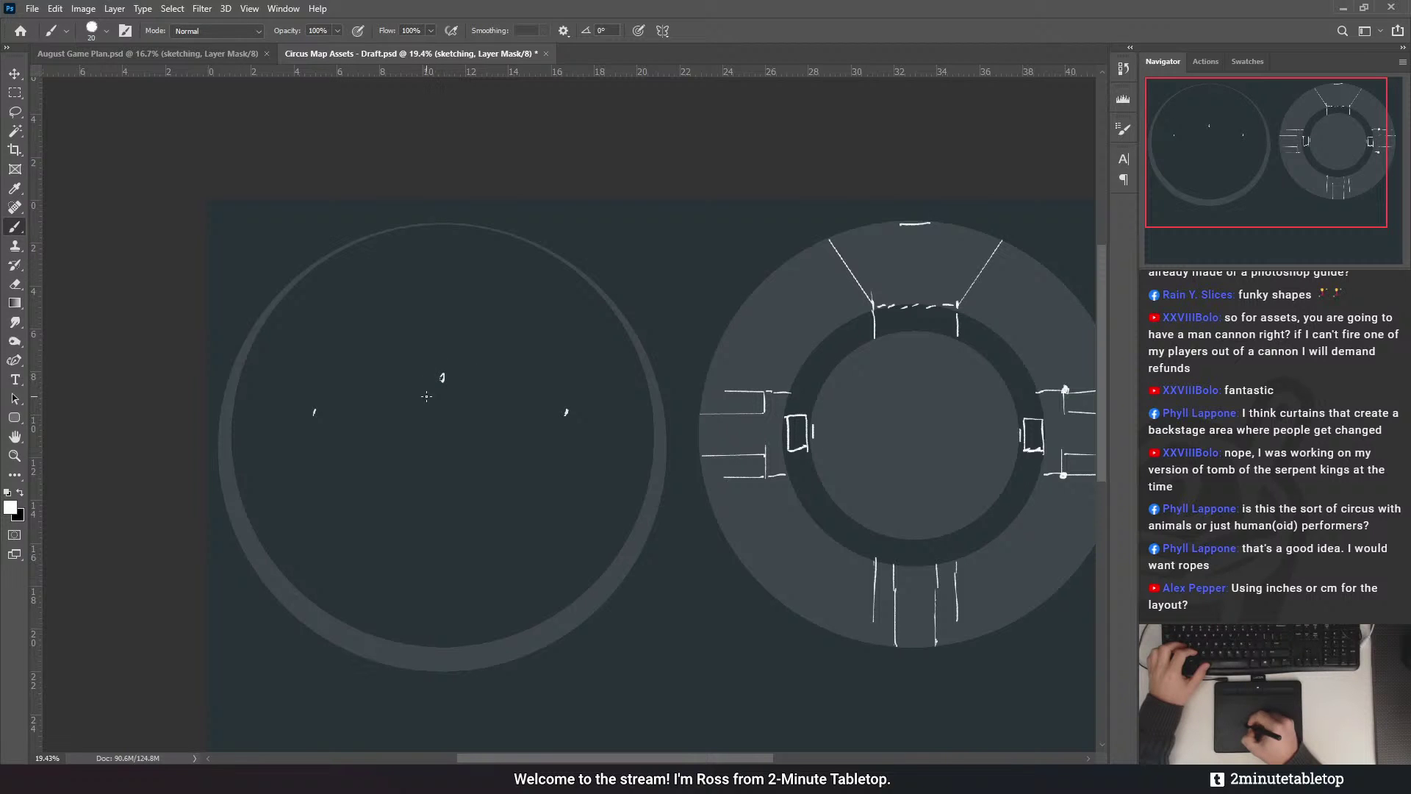
{"action": "left_click_drag", "start_coordinate": [236, 428], "coordinate": [314, 409]}
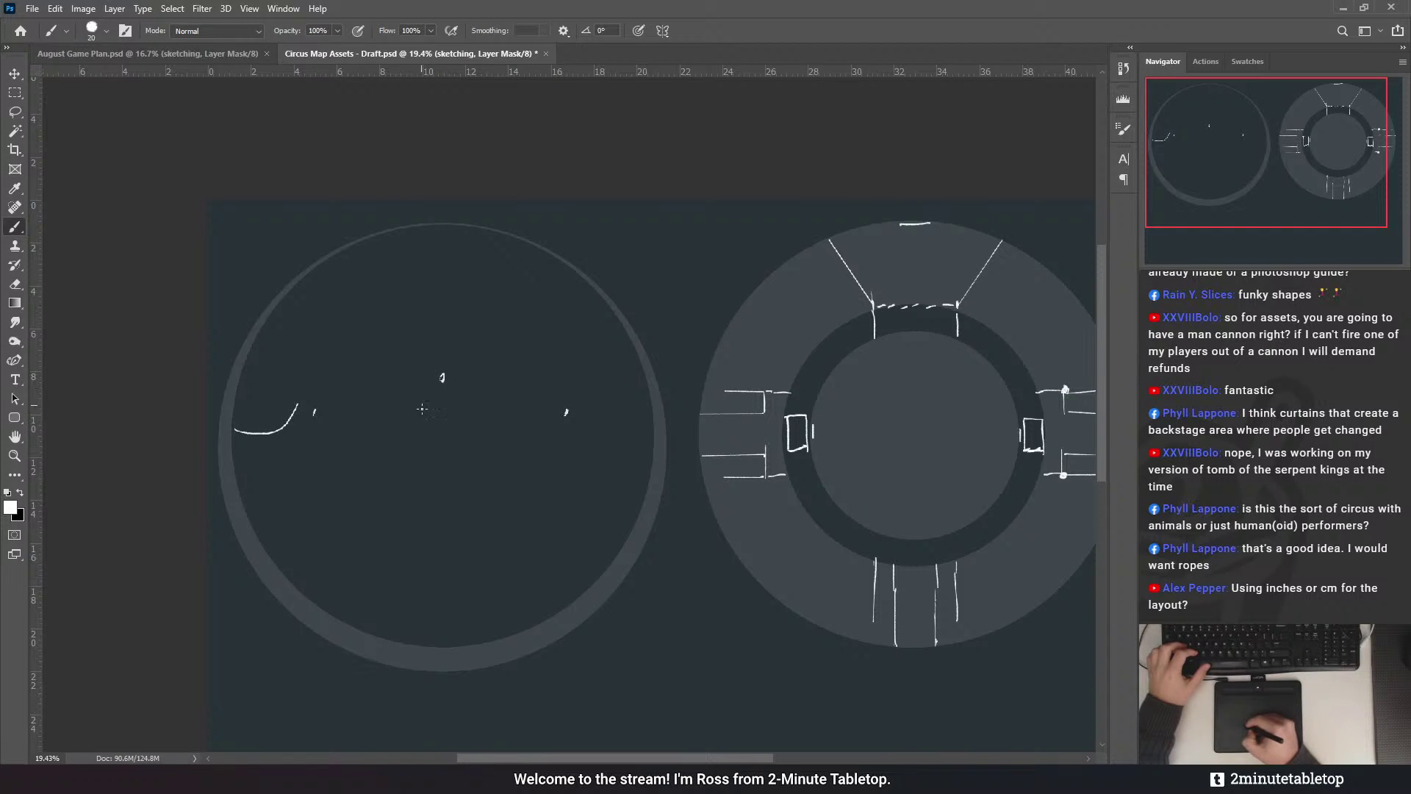
{"action": "key", "text": "ctrl+z"}
{"action": "left_click_drag", "start_coordinate": [232, 432], "coordinate": [315, 409]}
{"action": "key", "text": "ctrl+z"}
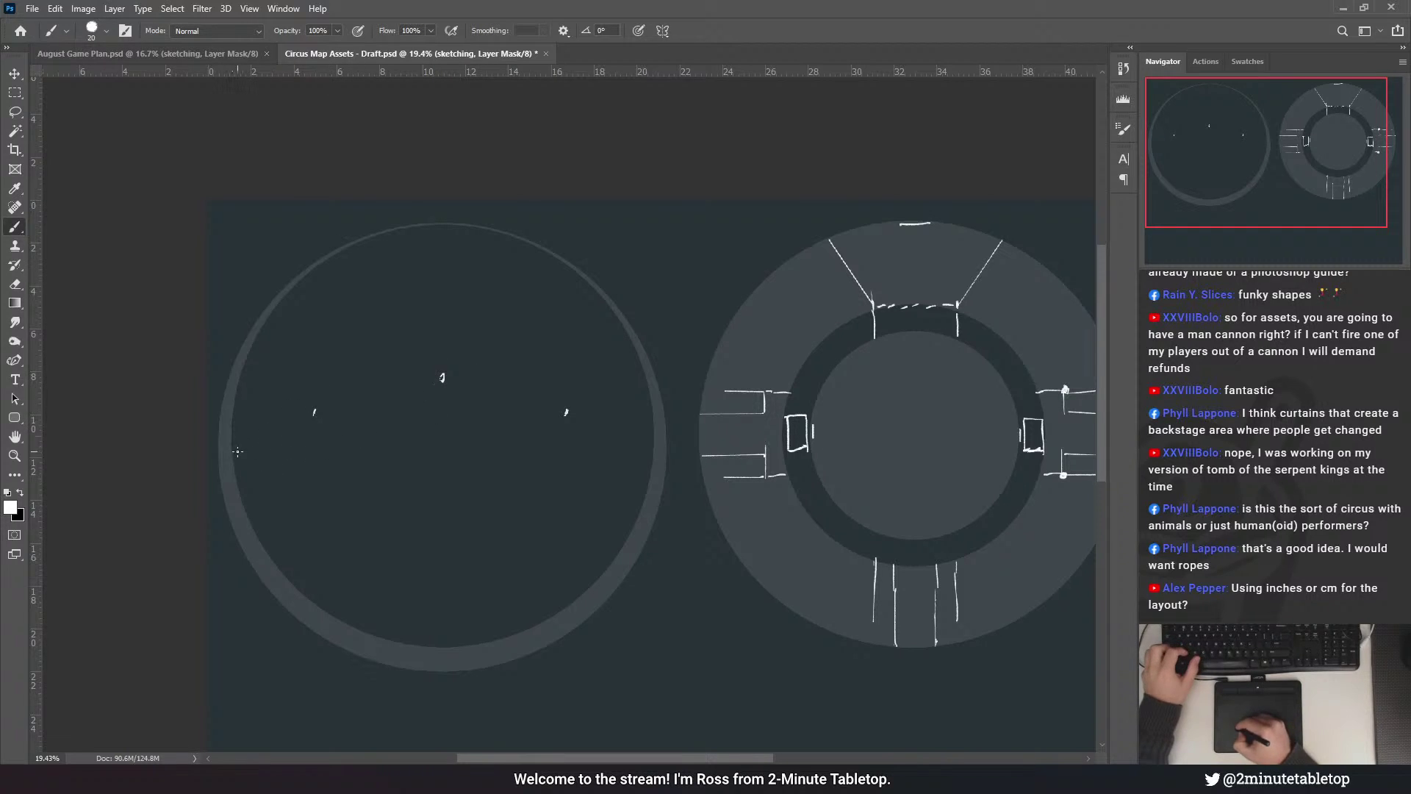
- Sketch four draped roofline curves across the left circle, running edge to edge and peaking at the three marks
{"action": "mouse_move", "coordinate": [237, 451]}
{"action": "left_mouse_down"}
{"action": "mouse_move", "coordinate": [315, 410]}
{"action": "mouse_move", "coordinate": [439, 374]}
{"action": "mouse_move", "coordinate": [547, 403]}
{"action": "mouse_move", "coordinate": [453, 379]}
{"action": "left_mouse_up"}
{"action": "key", "text": "ctrl+z"}
{"action": "left_click_drag", "start_coordinate": [556, 406], "coordinate": [500, 416]}
{"action": "mouse_move", "coordinate": [646, 439]}
{"action": "left_mouse_down"}
{"action": "mouse_move", "coordinate": [571, 414]}
{"action": "mouse_move", "coordinate": [660, 459]}
{"action": "left_mouse_up"}
{"action": "key", "text": "ctrl+z"}
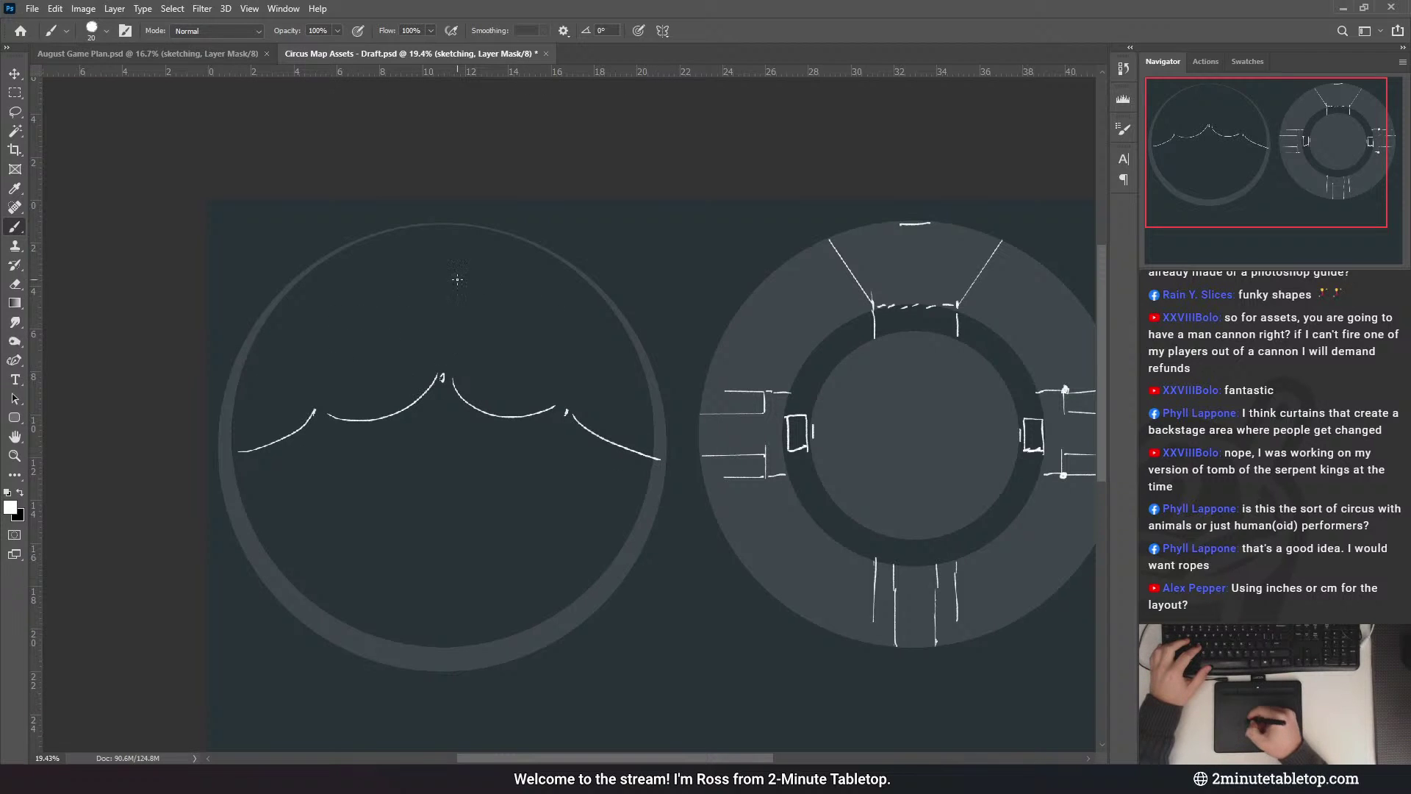
{"action": "left_click_drag", "start_coordinate": [685, 297], "coordinate": [584, 299]}
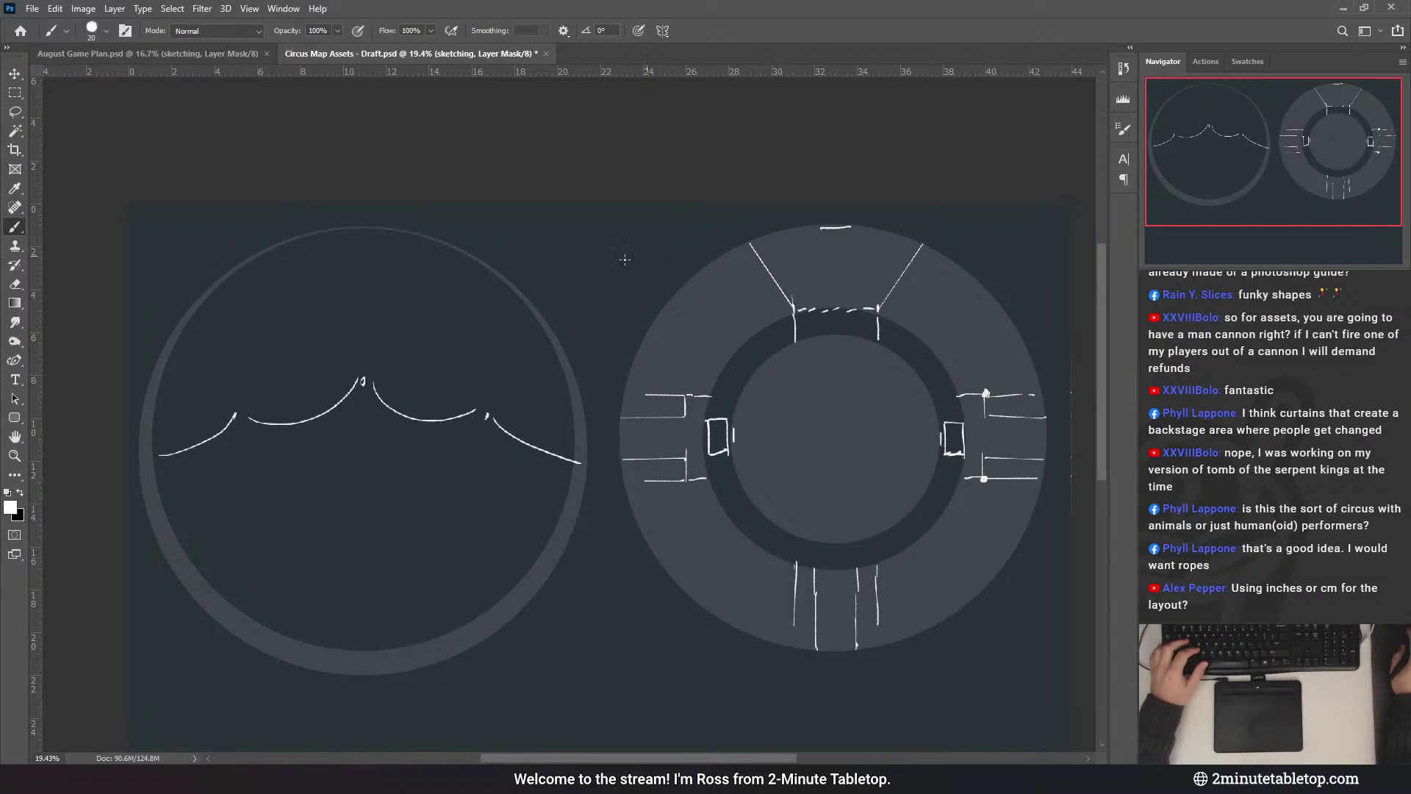
{"action": "scroll", "coordinate": [499, 346], "scroll_direction": "down", "scroll_amount": 3}
{"action": "scroll", "coordinate": [386, 370], "scroll_direction": "up", "scroll_amount": 3}
{"action": "key", "text": "m"}
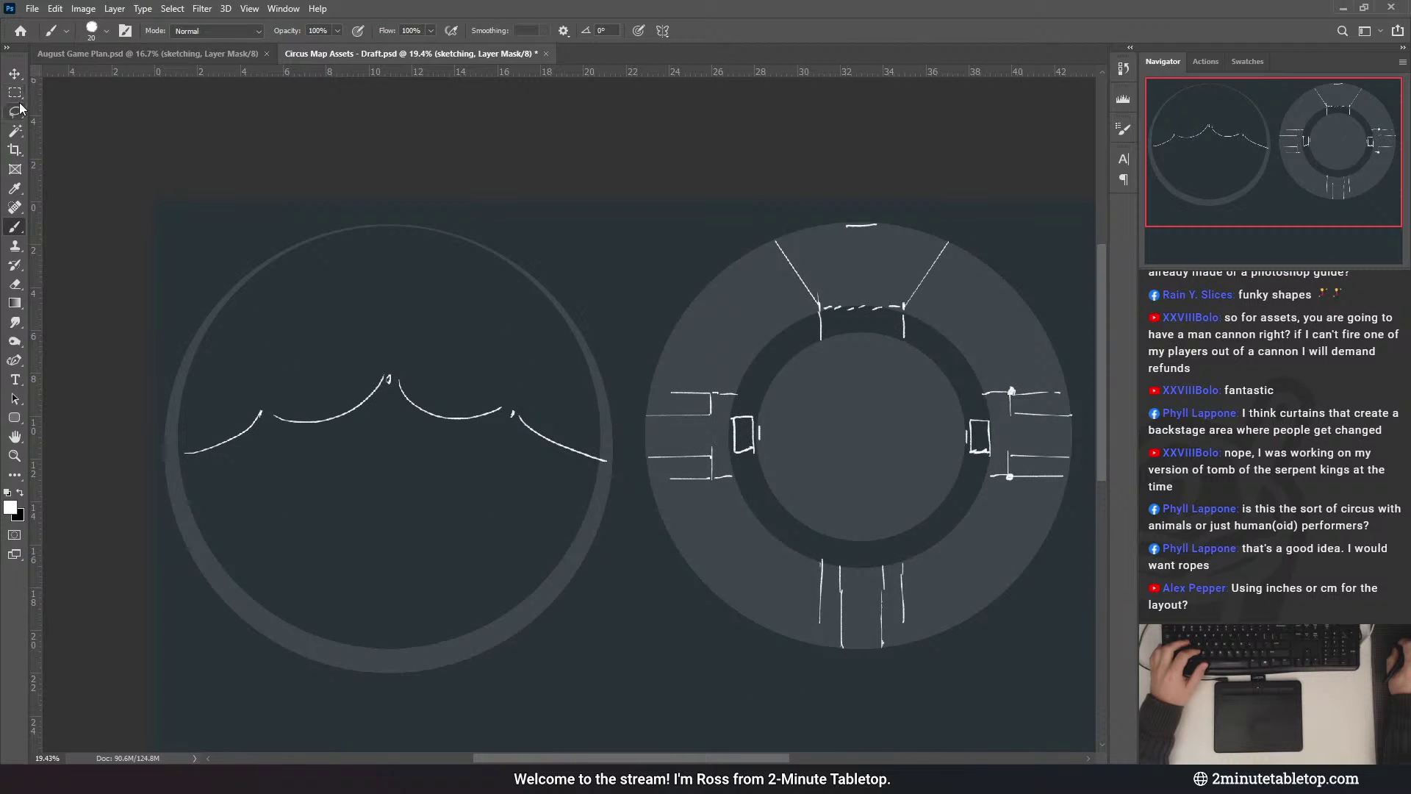
{"action": "mouse_move", "coordinate": [170, 363]}
{"action": "left_mouse_down"}
{"action": "mouse_move", "coordinate": [568, 488]}
{"action": "mouse_move", "coordinate": [620, 488]}
{"action": "mouse_move", "coordinate": [601, 488]}
{"action": "left_mouse_up"}
{"action": "key", "text": "ctrl+d"}
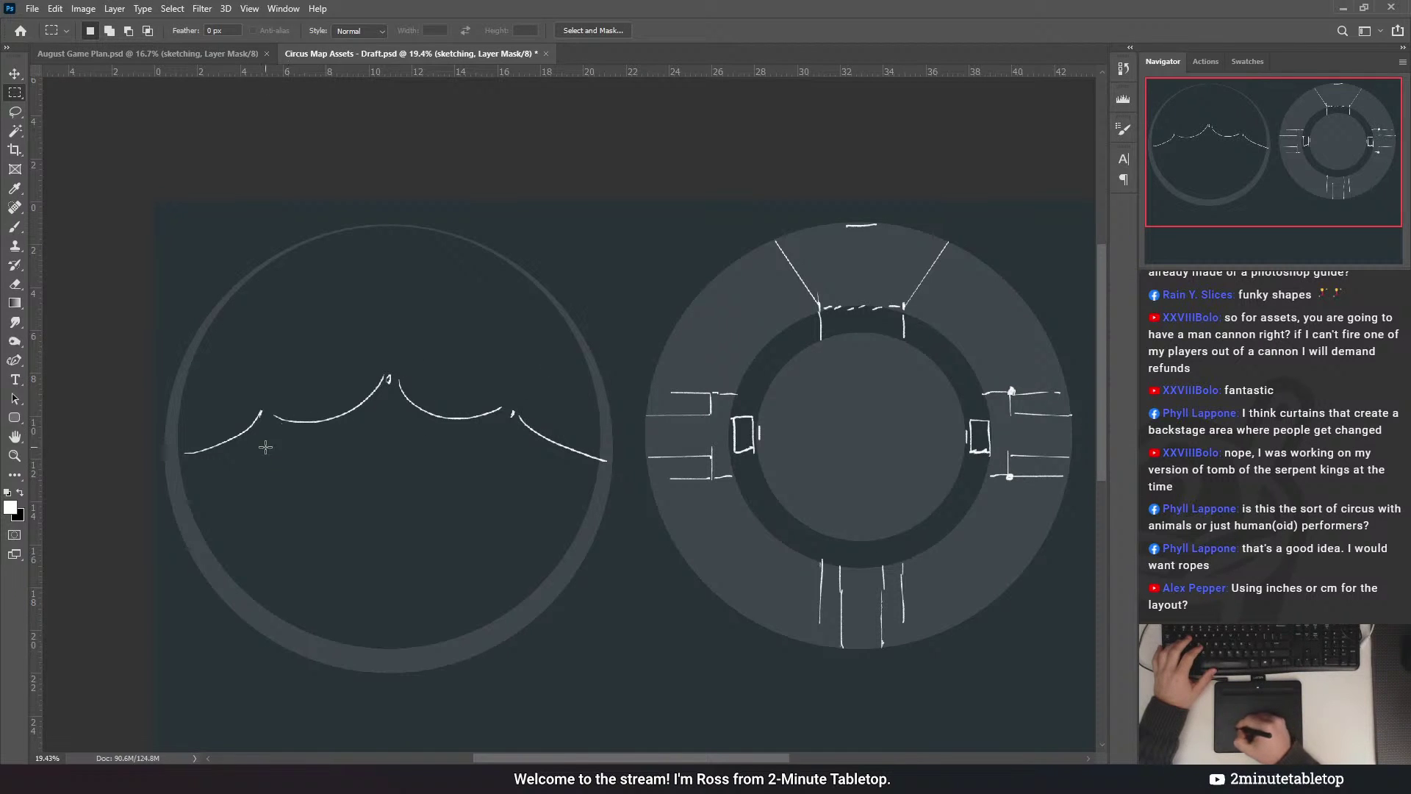
- Redraw the roofline with shallower inner curves and flatter outer ends, and circle the three peaks as pole marks
{"action": "key", "text": "b"}
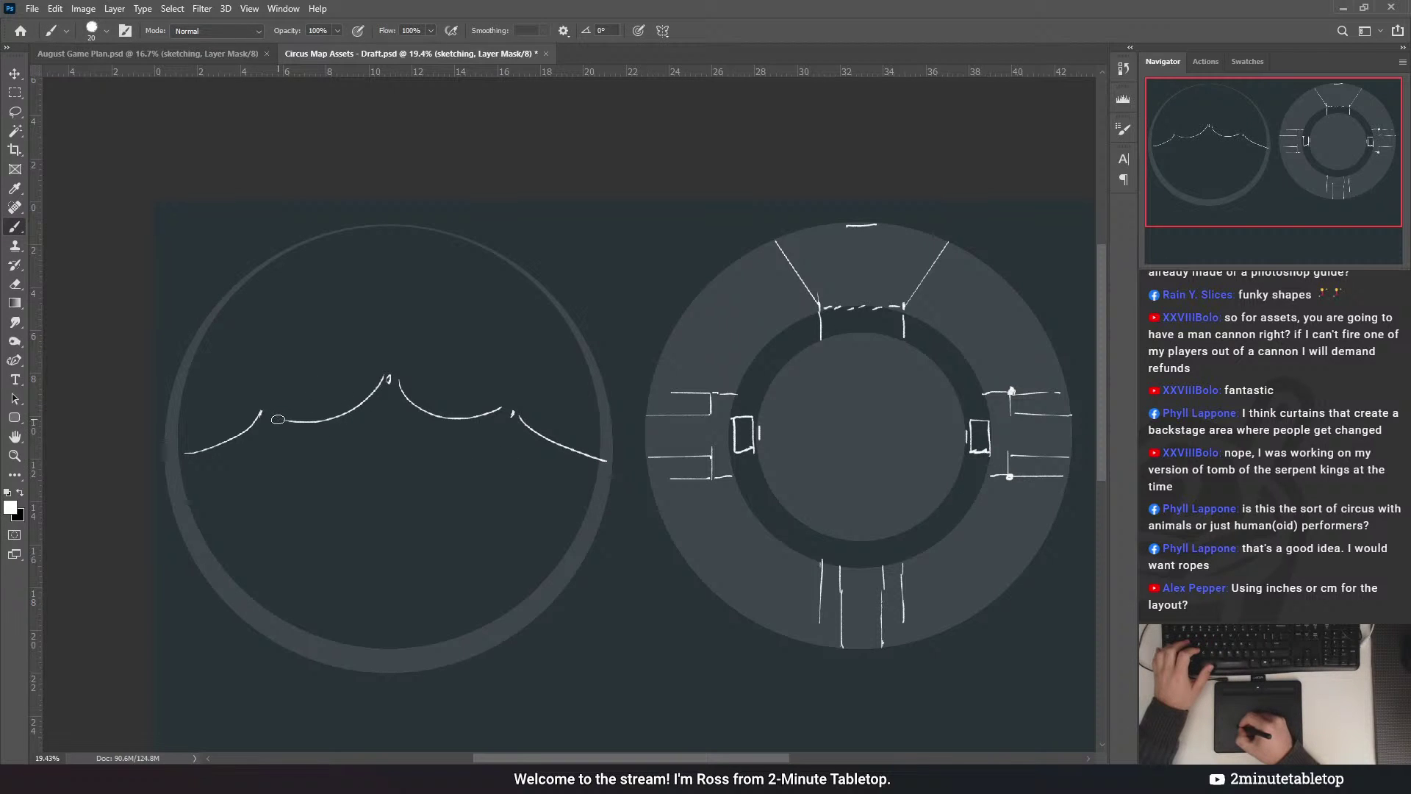
{"action": "key", "text": "ctrl+z"}
{"action": "left_click_drag", "start_coordinate": [289, 416], "coordinate": [344, 404]}
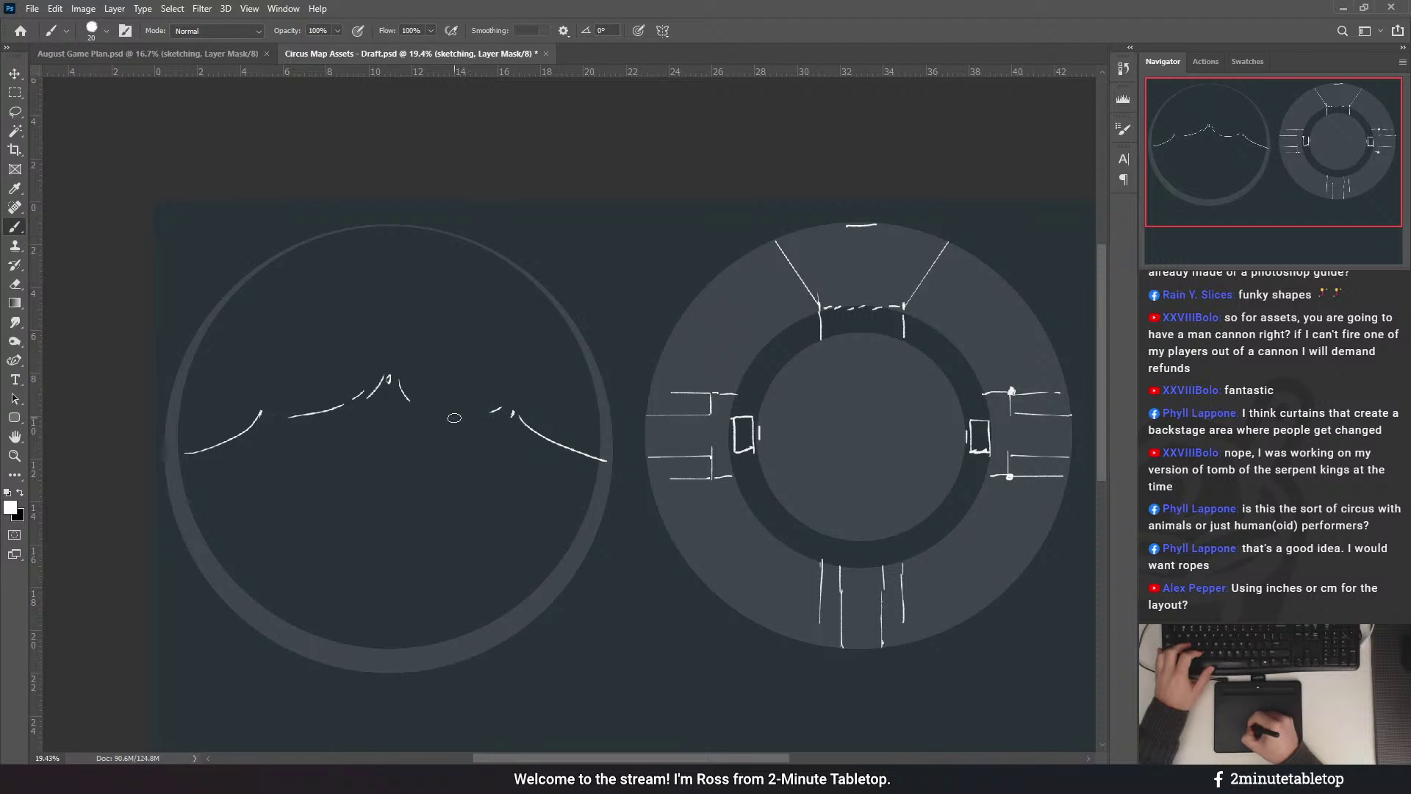
{"action": "left_click_drag", "start_coordinate": [424, 402], "coordinate": [474, 408]}
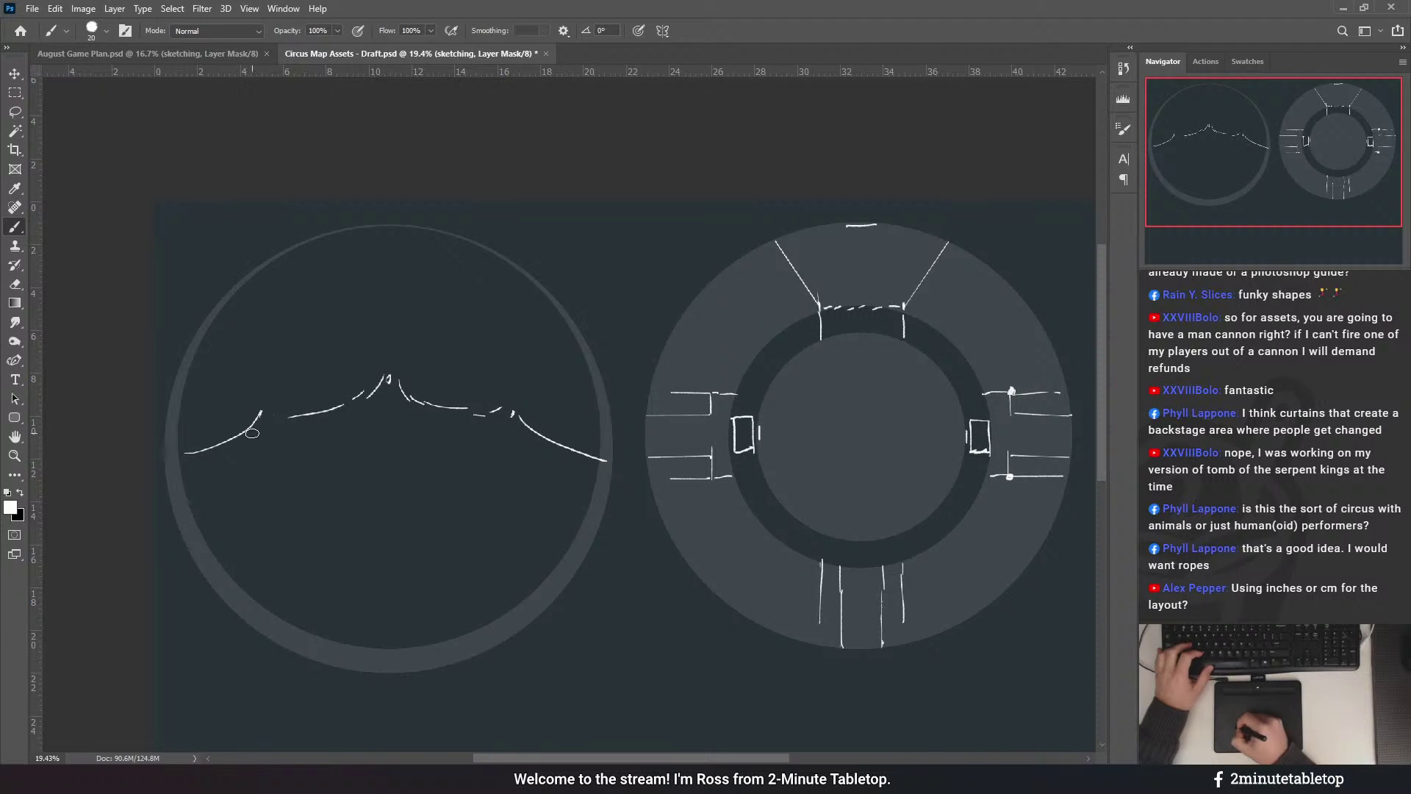
{"action": "left_click_drag", "start_coordinate": [182, 432], "coordinate": [230, 430]}
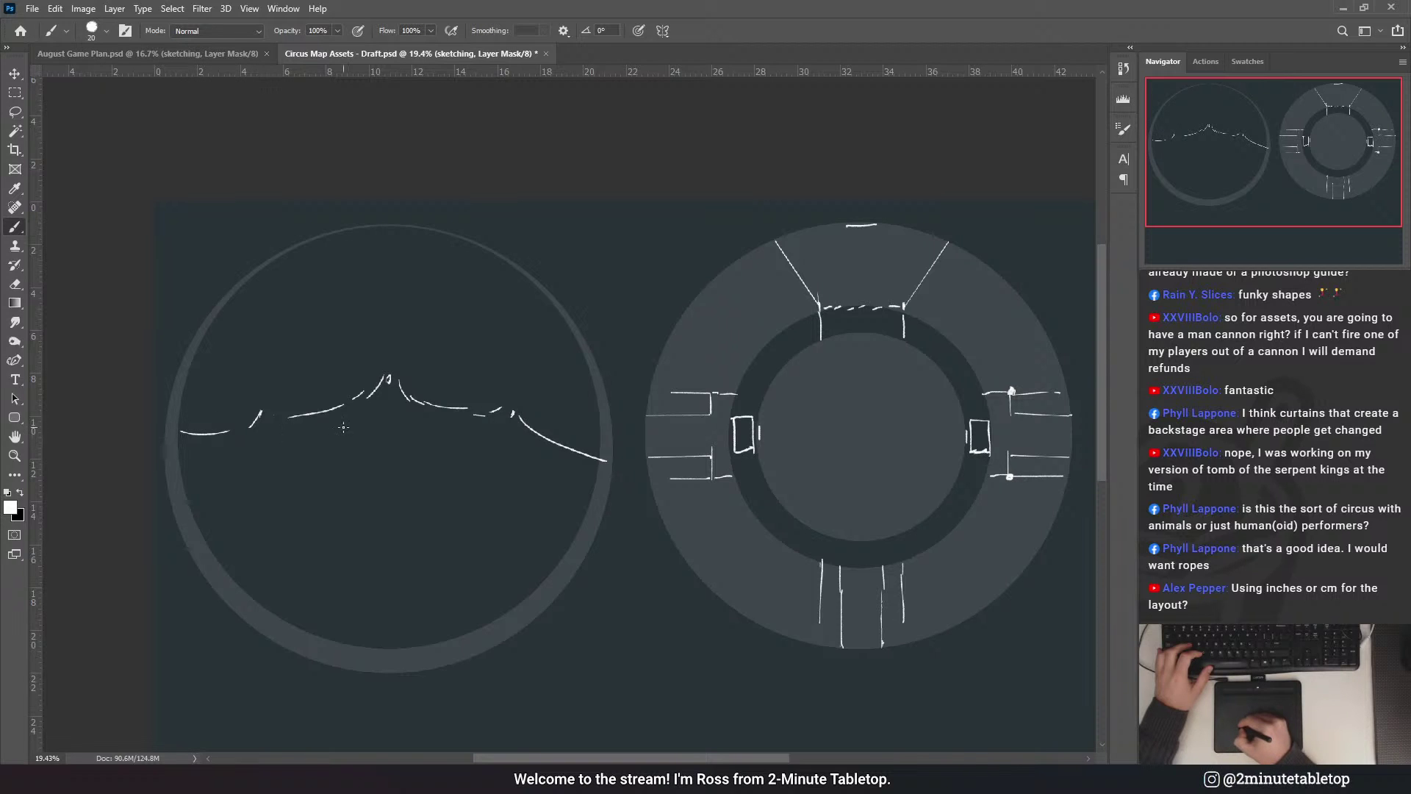
{"action": "mouse_move", "coordinate": [544, 436]}
{"action": "left_mouse_down"}
{"action": "mouse_move", "coordinate": [602, 458]}
{"action": "mouse_move", "coordinate": [597, 432]}
{"action": "left_mouse_up"}
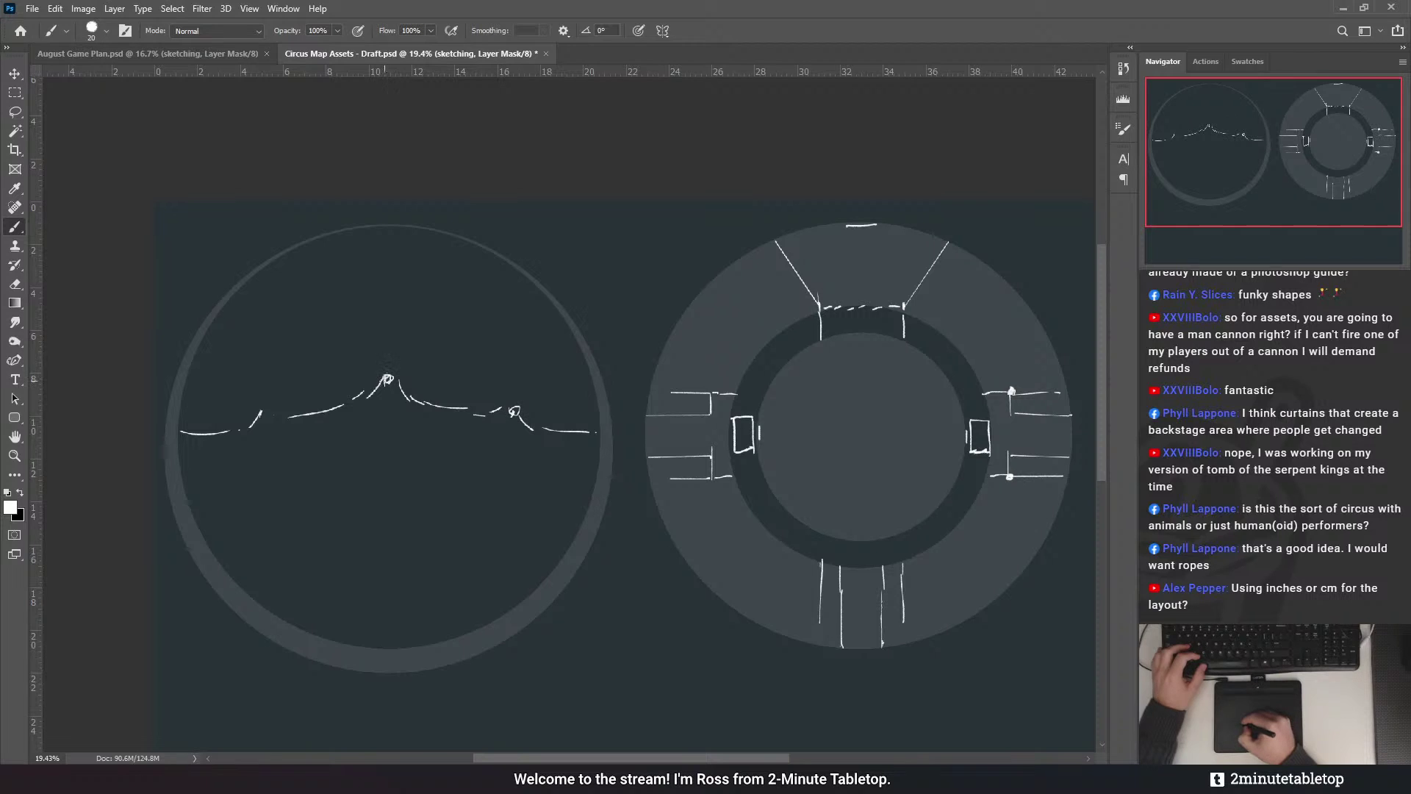
{"action": "left_click_drag", "start_coordinate": [544, 494], "coordinate": [556, 452]}
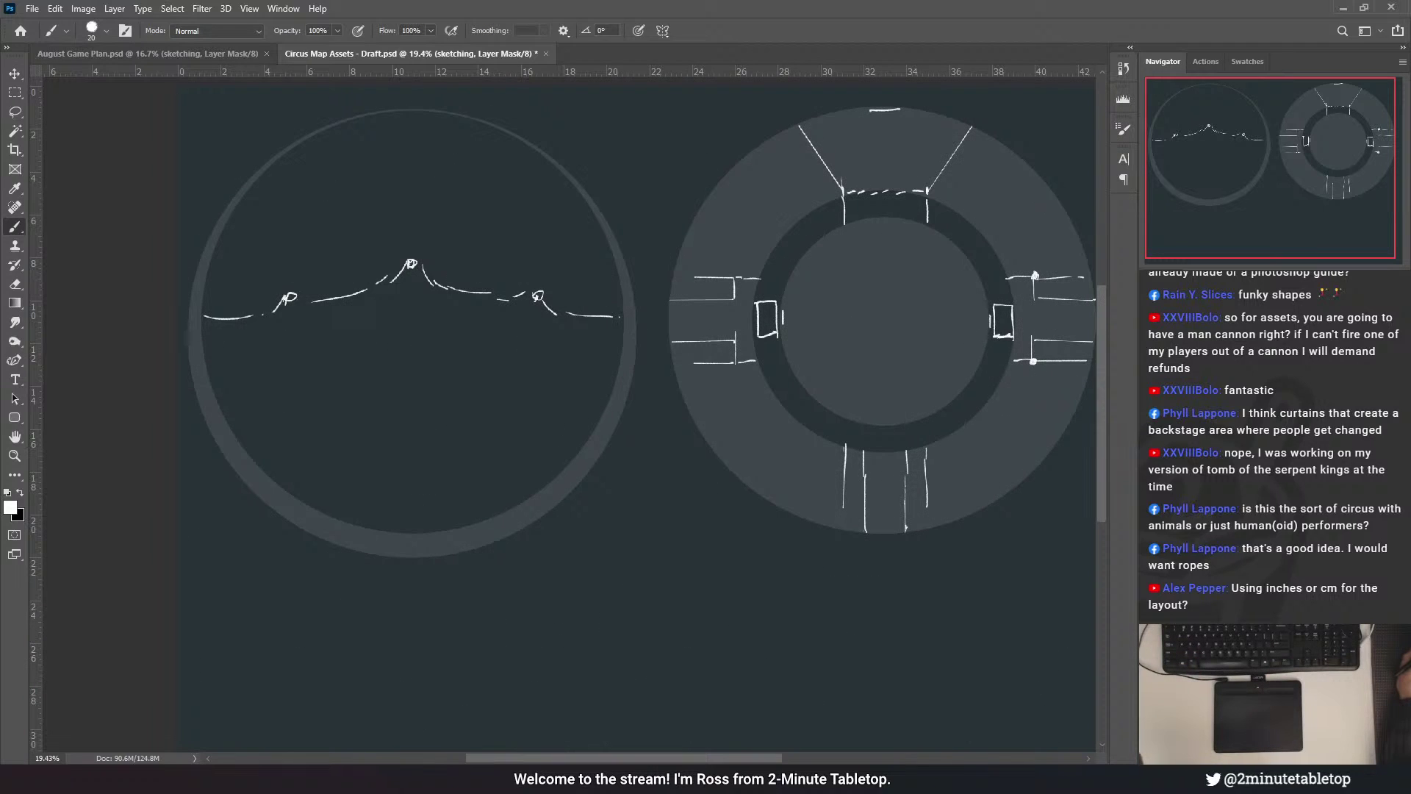
- Mark both sides of the entrance on the left circle's lower rim, using the faded layout copy as a reference
{"action": "key", "text": "ctrl+v"}
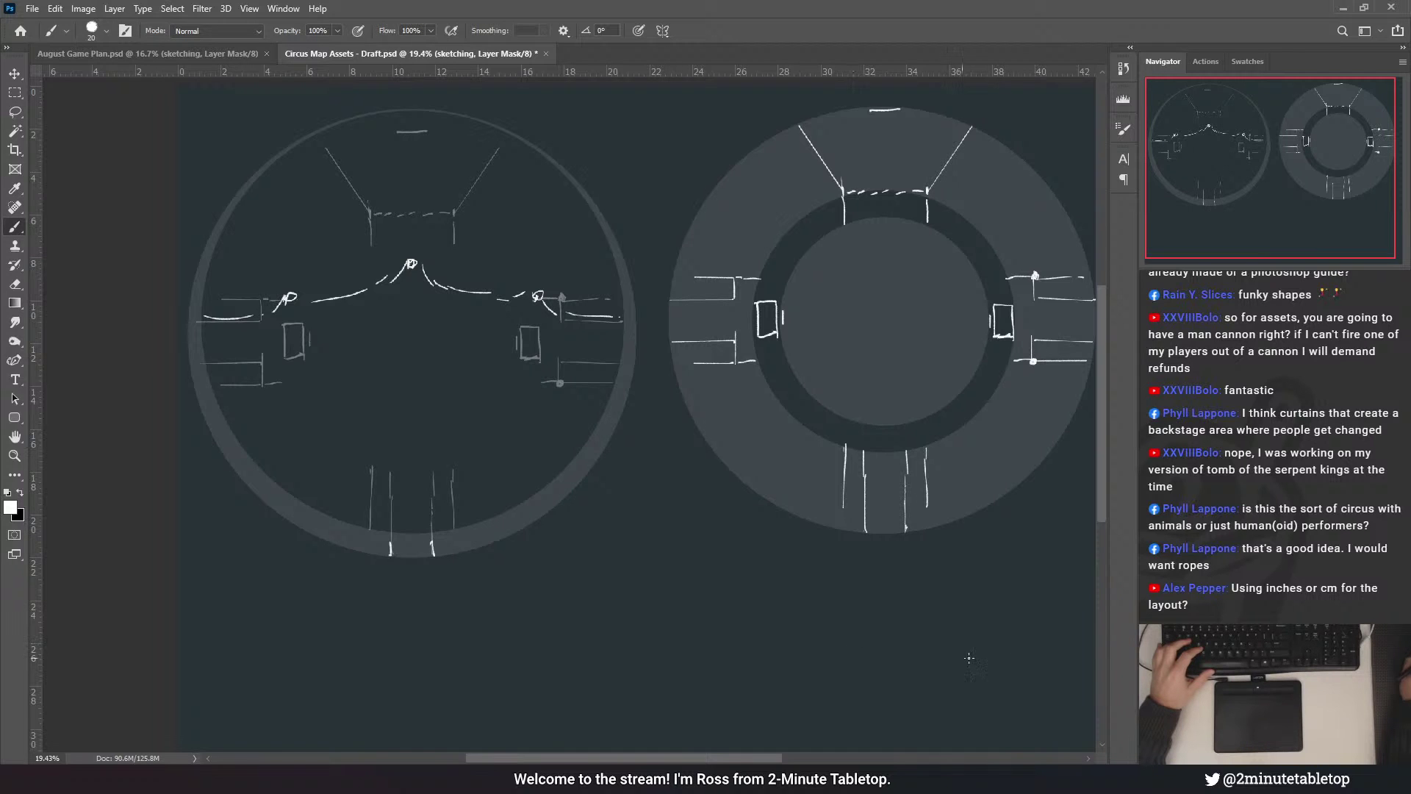
{"action": "key", "text": "ctrl+z"}
{"action": "scroll", "coordinate": [445, 537], "scroll_direction": "up", "scroll_amount": 5}
{"action": "left_click_drag", "start_coordinate": [446, 537], "coordinate": [605, 588]}
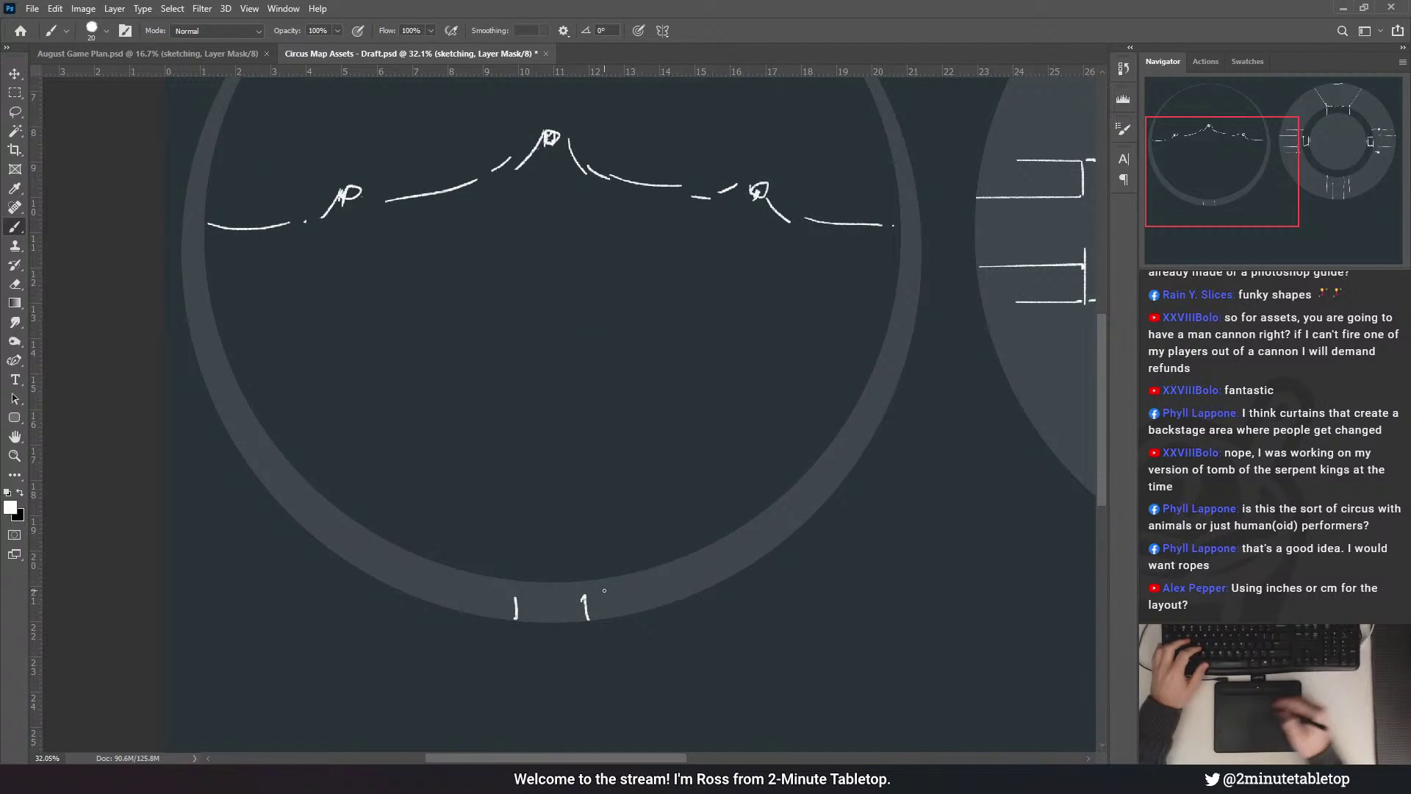
- Sketch a peaked canopy between the two entrance marks and add curved drapes with rounded bases on both outer sides
{"action": "left_click_drag", "start_coordinate": [671, 483], "coordinate": [669, 333]}
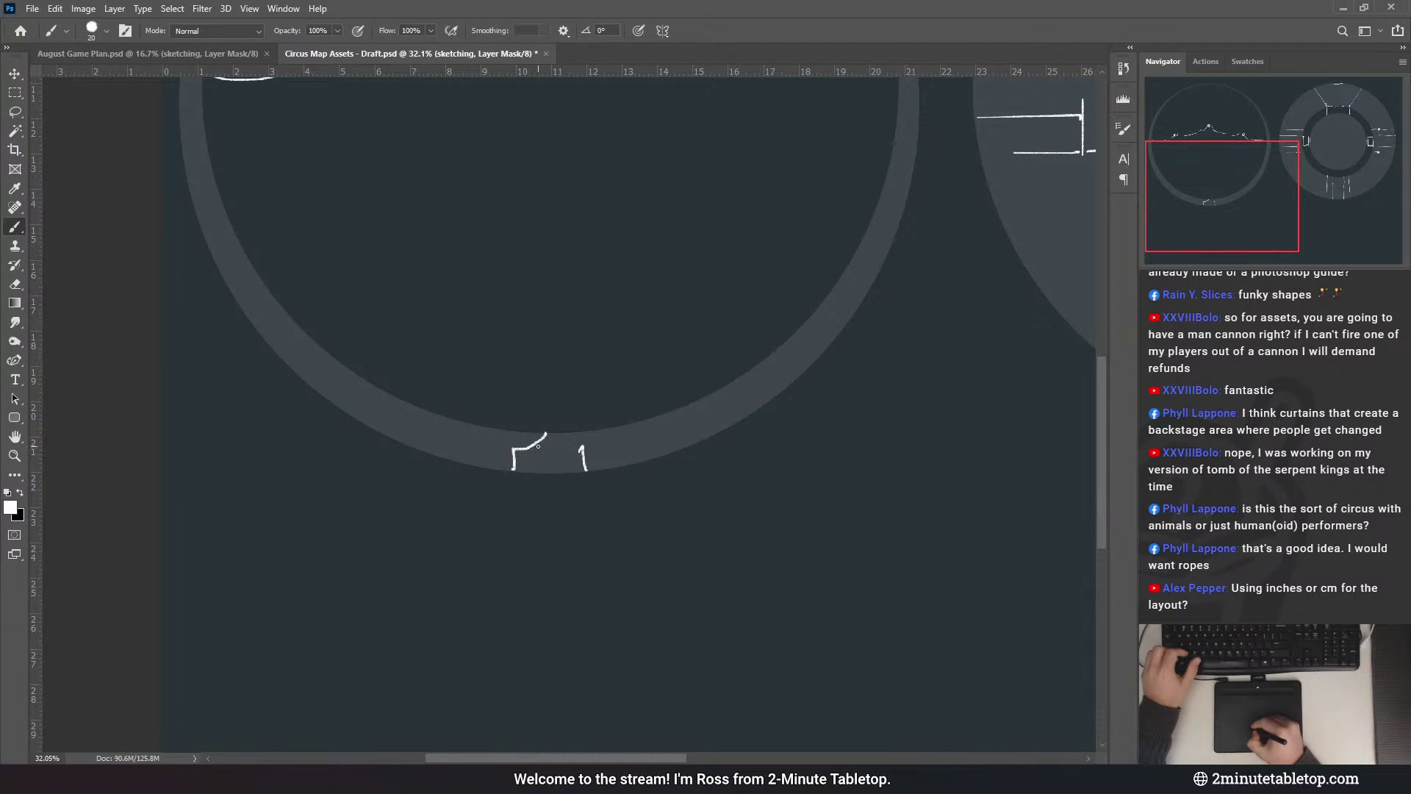
{"action": "key", "text": "ctrl+z"}
{"action": "left_click_drag", "start_coordinate": [580, 447], "coordinate": [552, 433]}
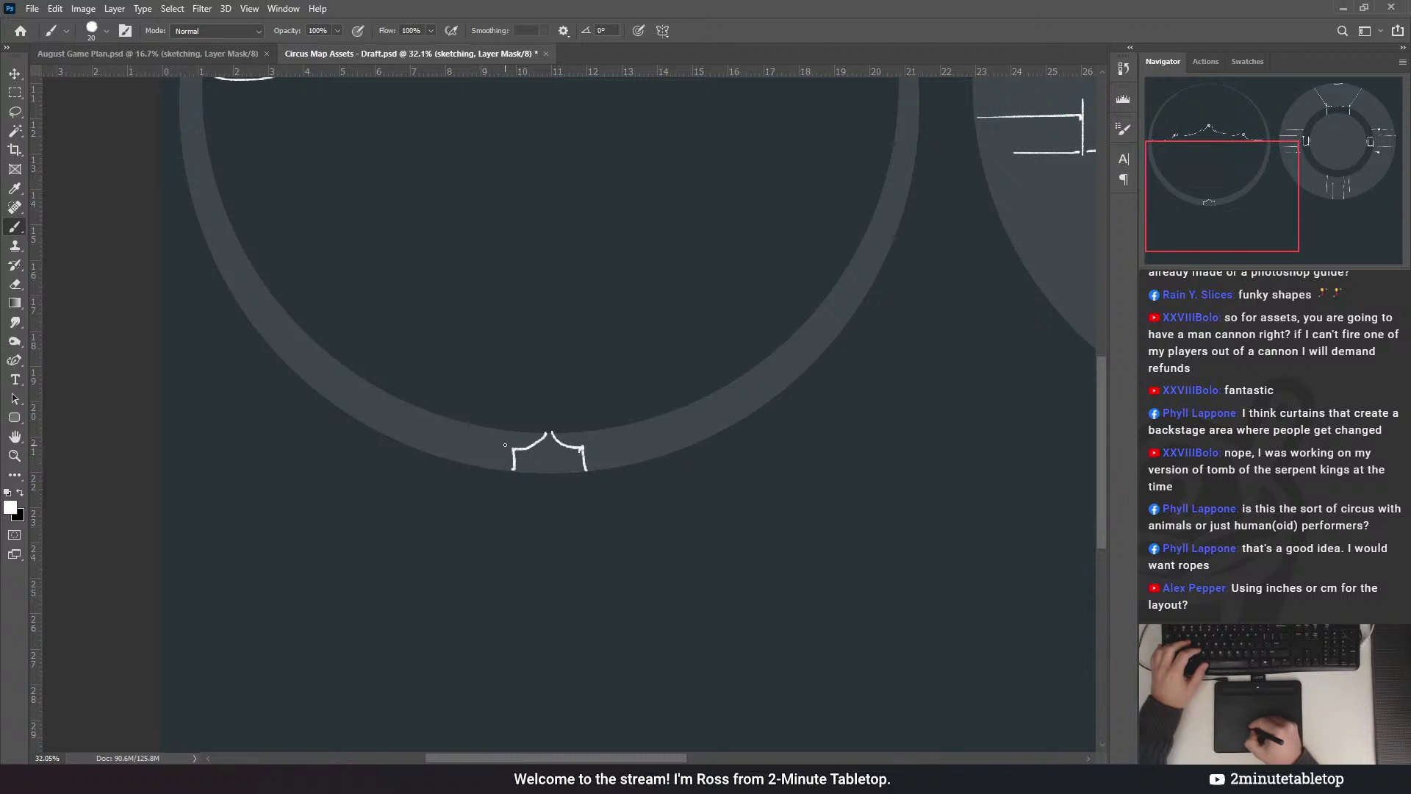
{"action": "left_click_drag", "start_coordinate": [505, 444], "coordinate": [516, 473]}
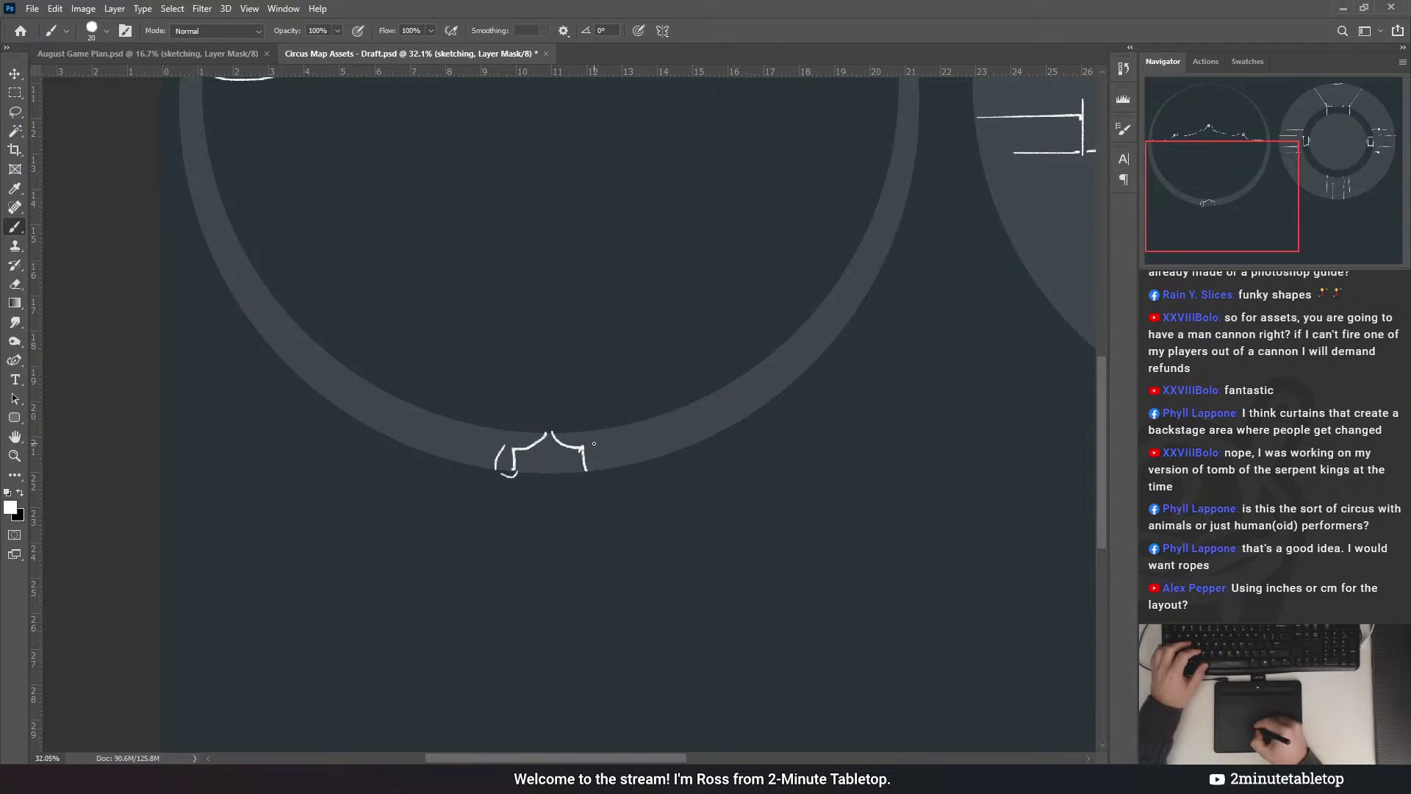
{"action": "mouse_move", "coordinate": [594, 443]}
{"action": "left_mouse_down"}
{"action": "mouse_move", "coordinate": [598, 471]}
{"action": "mouse_move", "coordinate": [611, 467]}
{"action": "left_mouse_up"}
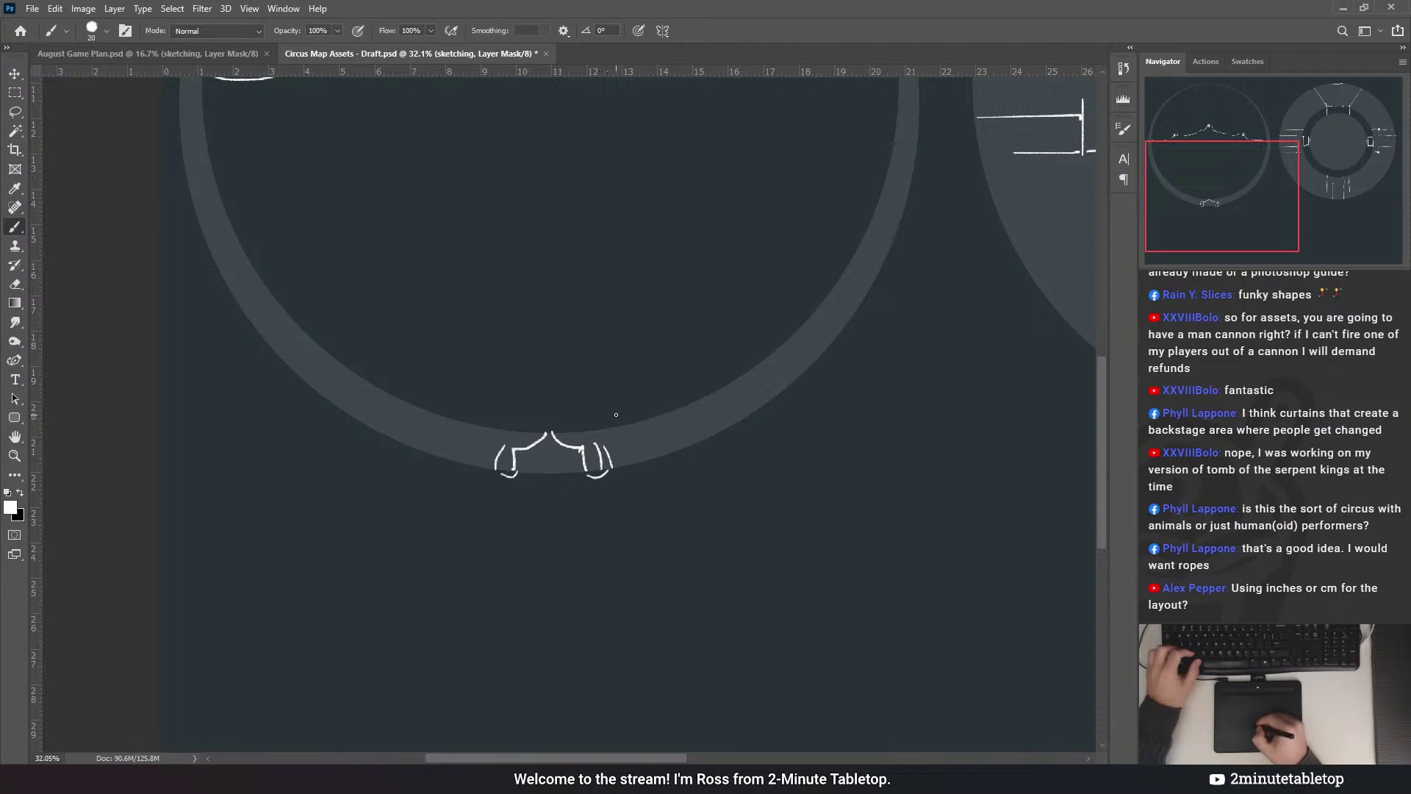
- Show the faded layout copy in the left circle and compare the entrance sketch with its lower aisle
{"action": "key", "text": "ctrl+apostrophe"}
{"action": "key", "text": "ctrl+apostrophe"}
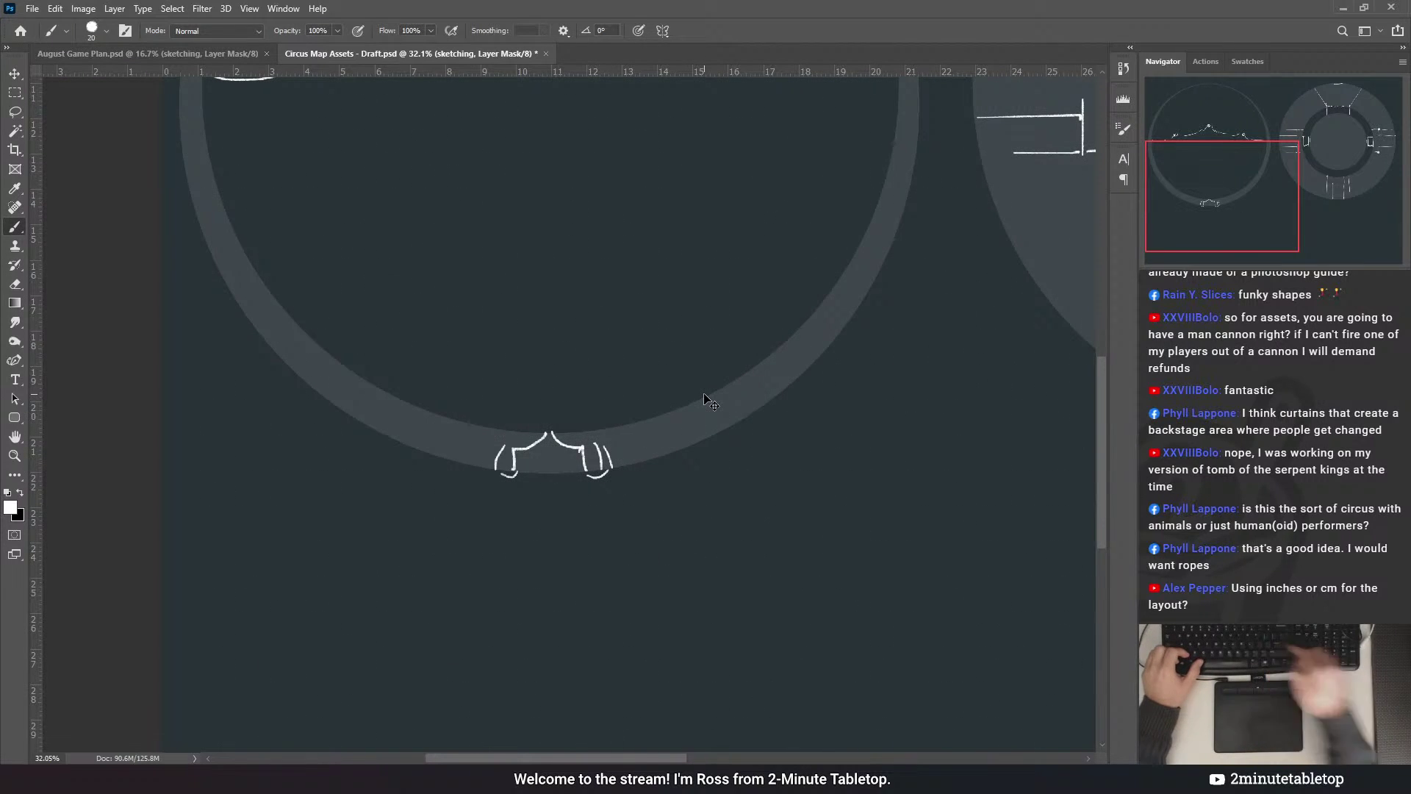
{"action": "scroll", "coordinate": [550, 616], "scroll_direction": "down", "scroll_amount": 5}
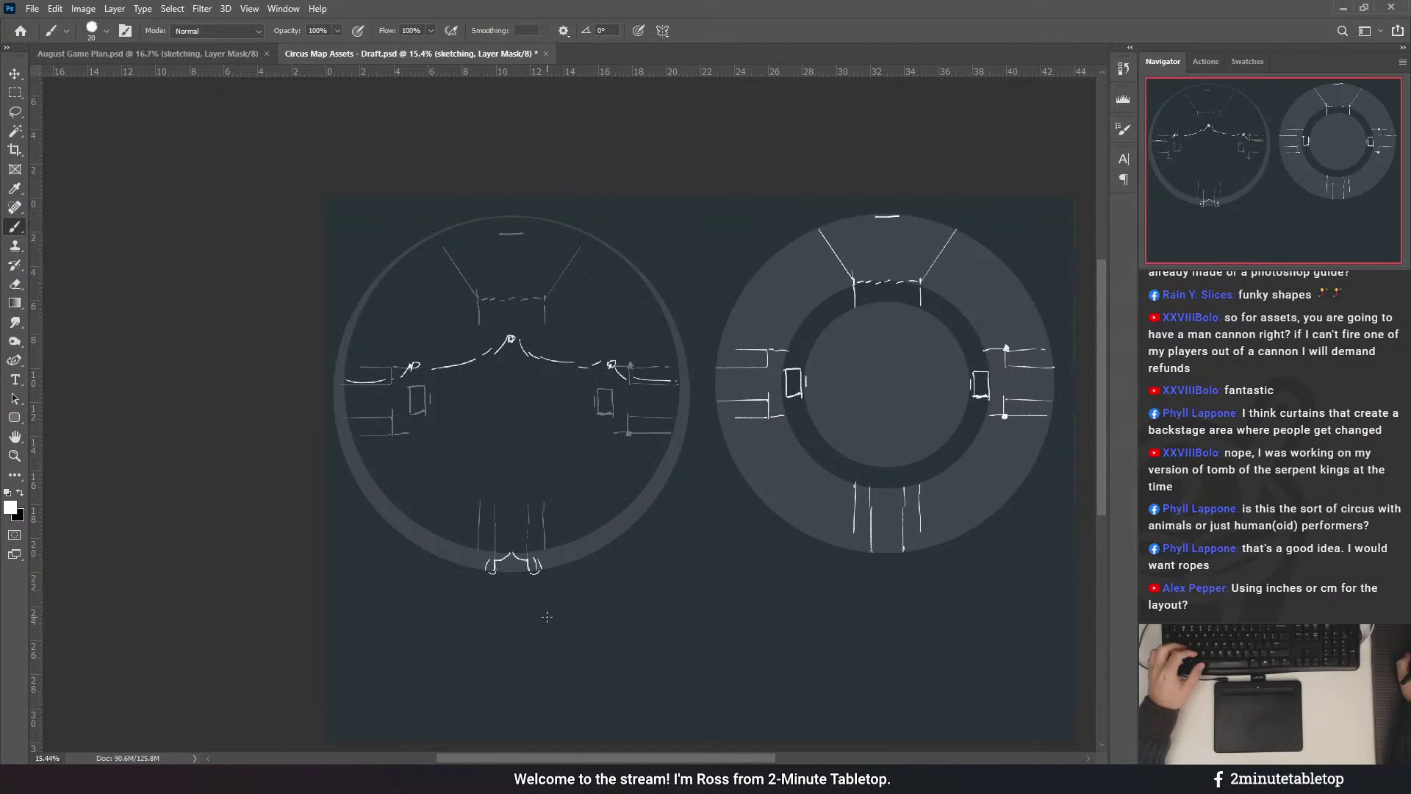
{"action": "scroll", "coordinate": [547, 616], "scroll_direction": "up", "scroll_amount": 4}
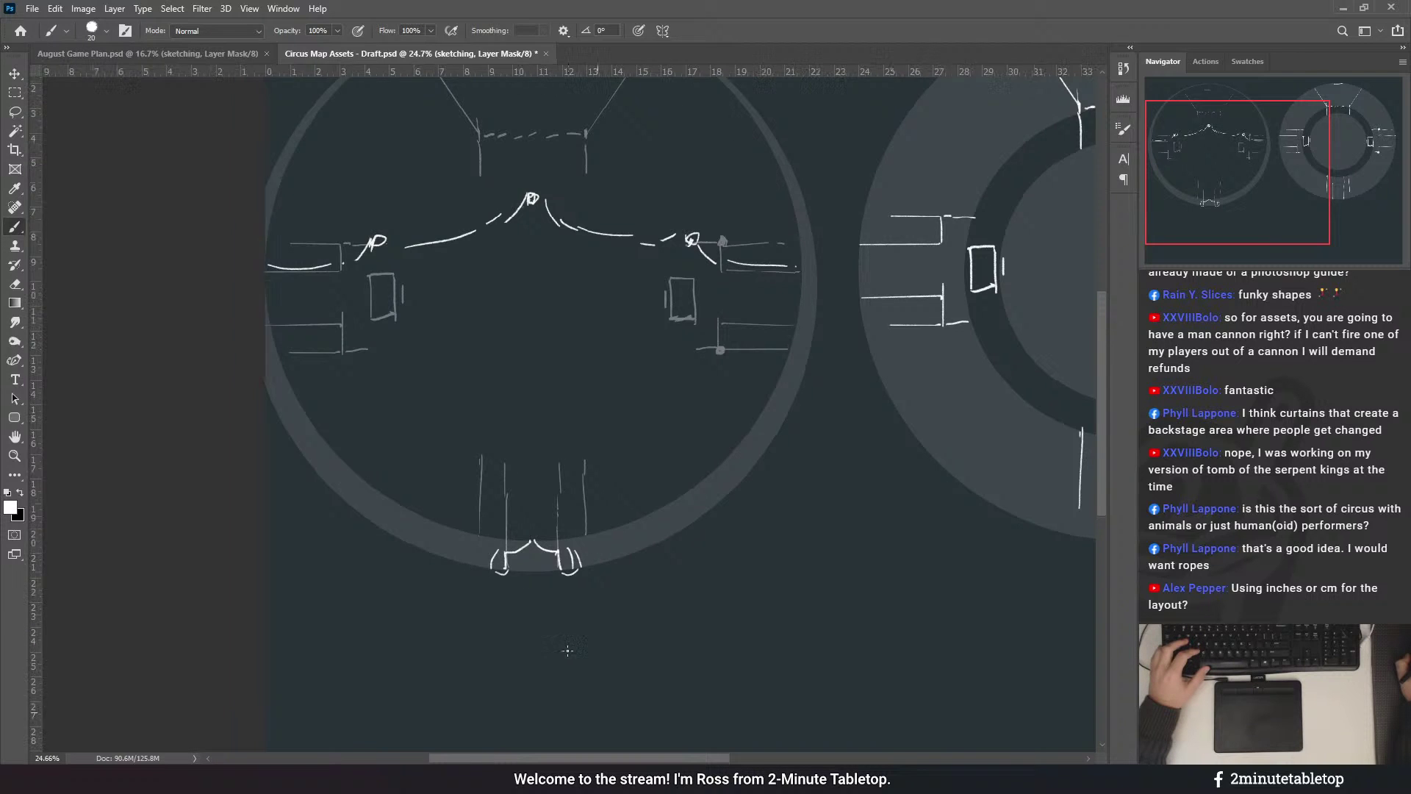
{"action": "scroll", "coordinate": [566, 647], "scroll_direction": "down", "scroll_amount": 2}
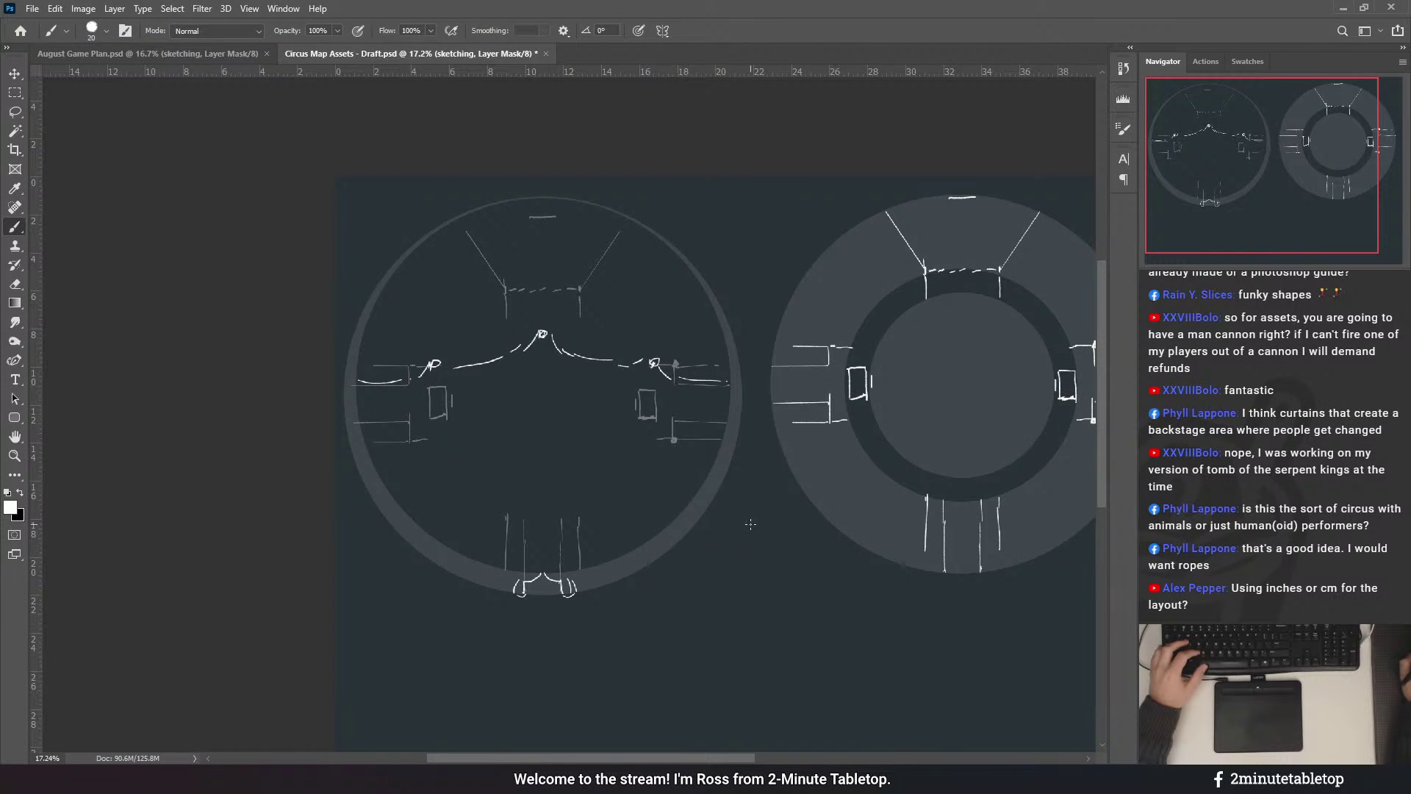
{"action": "scroll", "coordinate": [552, 618], "scroll_direction": "up", "scroll_amount": 2}
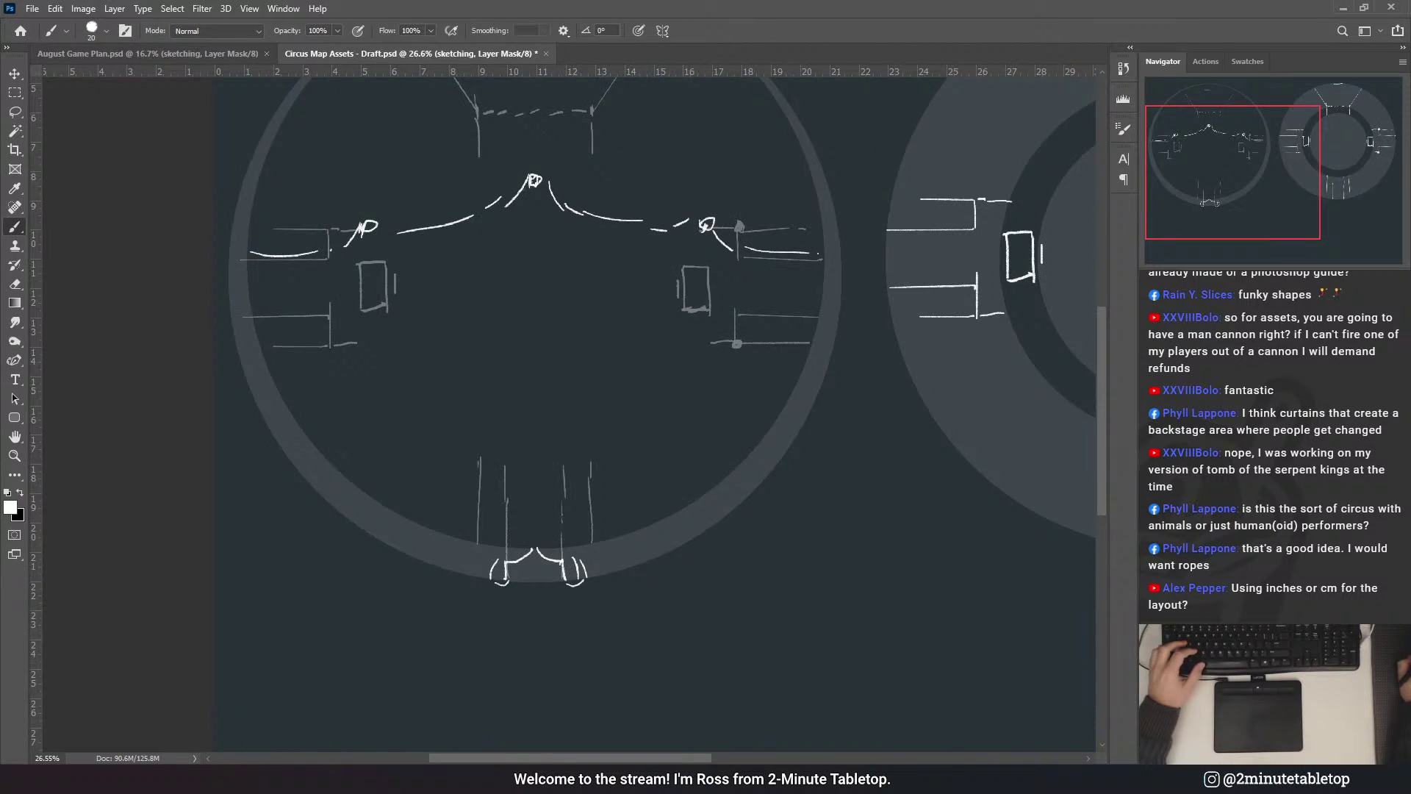
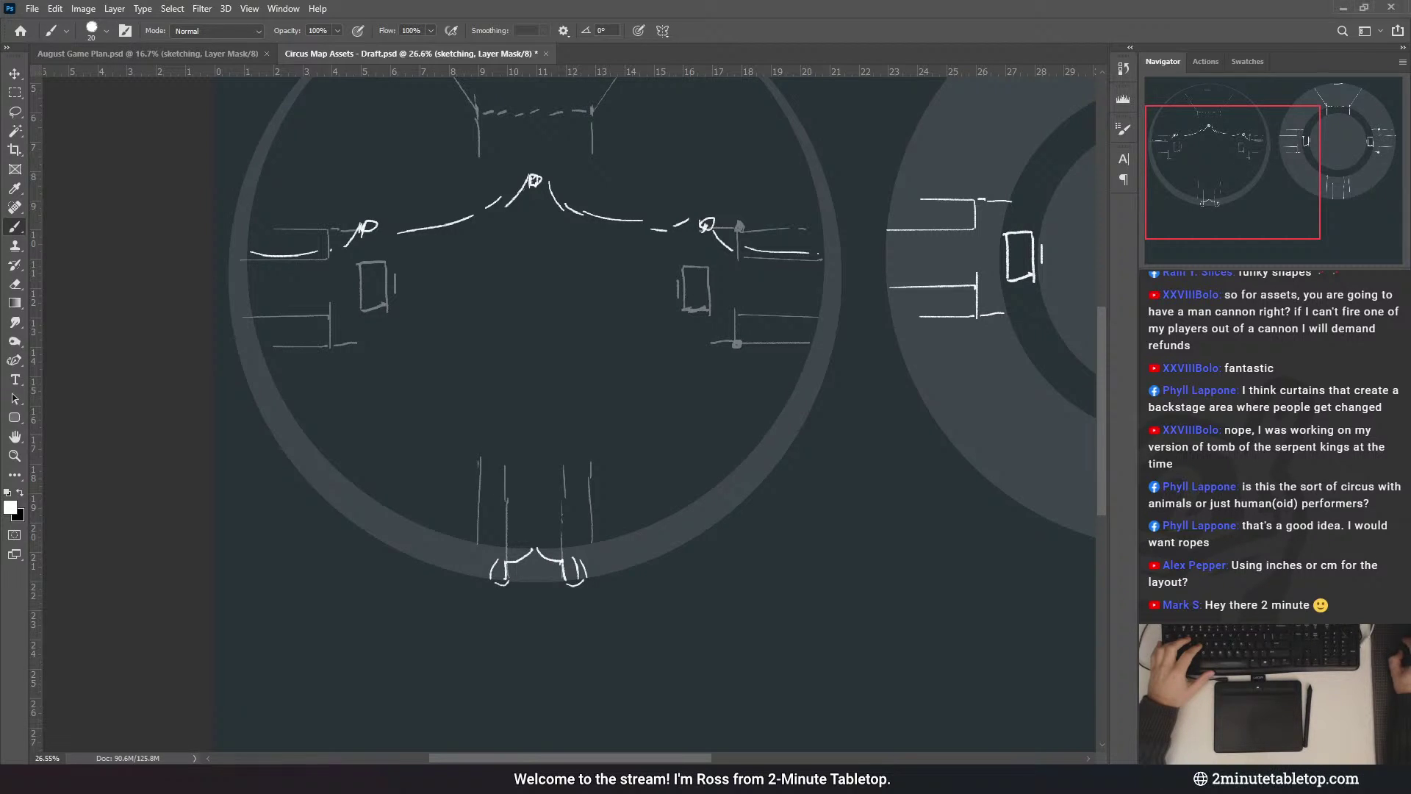
- Paste the character token, show the grid, and scale the token to about 36% to fit one grid square
{"action": "key", "text": "ctrl+v"}
{"action": "key", "text": "ctrl+apostrophe"}
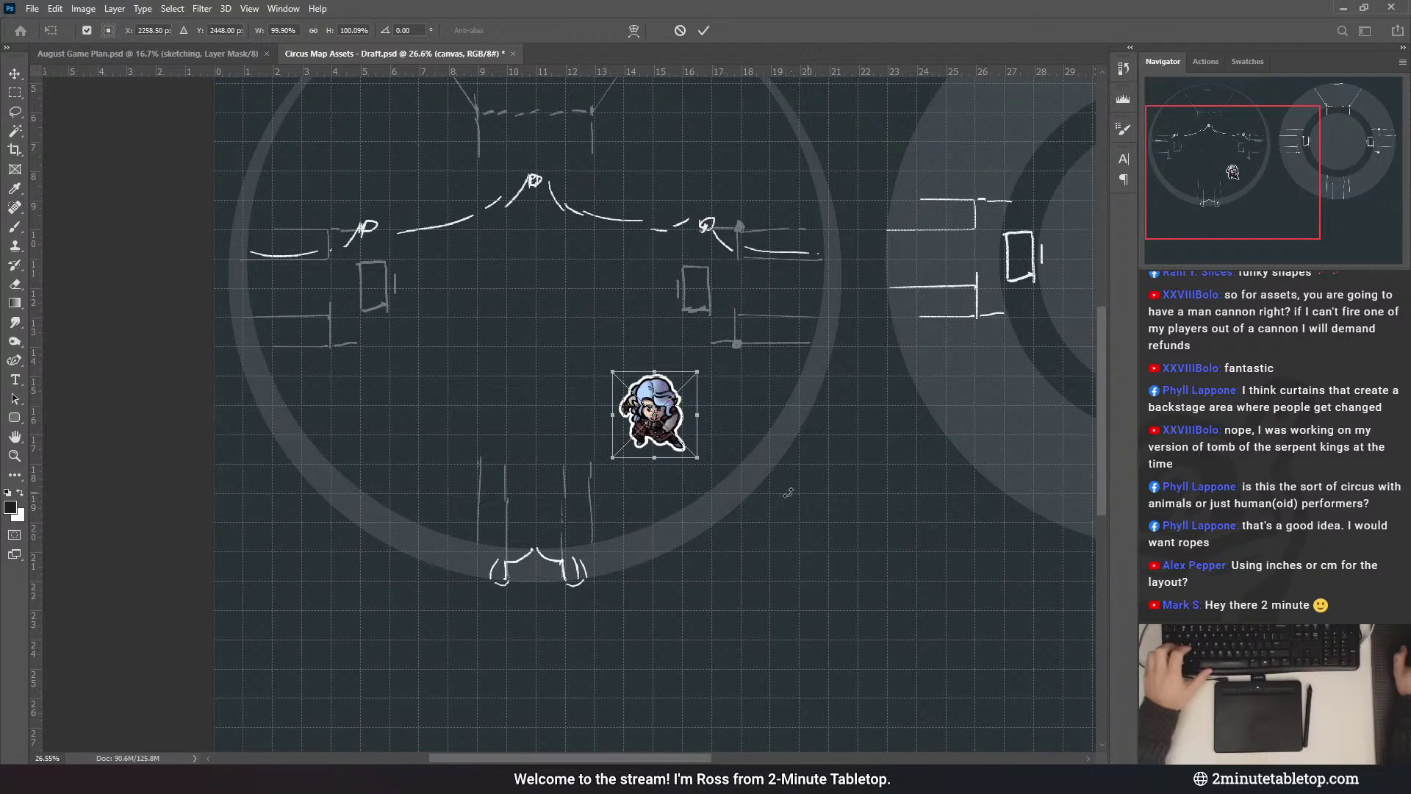
{"action": "mouse_move", "coordinate": [653, 438]}
{"action": "left_mouse_down"}
{"action": "mouse_move", "coordinate": [675, 466]}
{"action": "mouse_move", "coordinate": [664, 472]}
{"action": "mouse_move", "coordinate": [678, 461]}
{"action": "mouse_move", "coordinate": [656, 439]}
{"action": "left_mouse_up"}
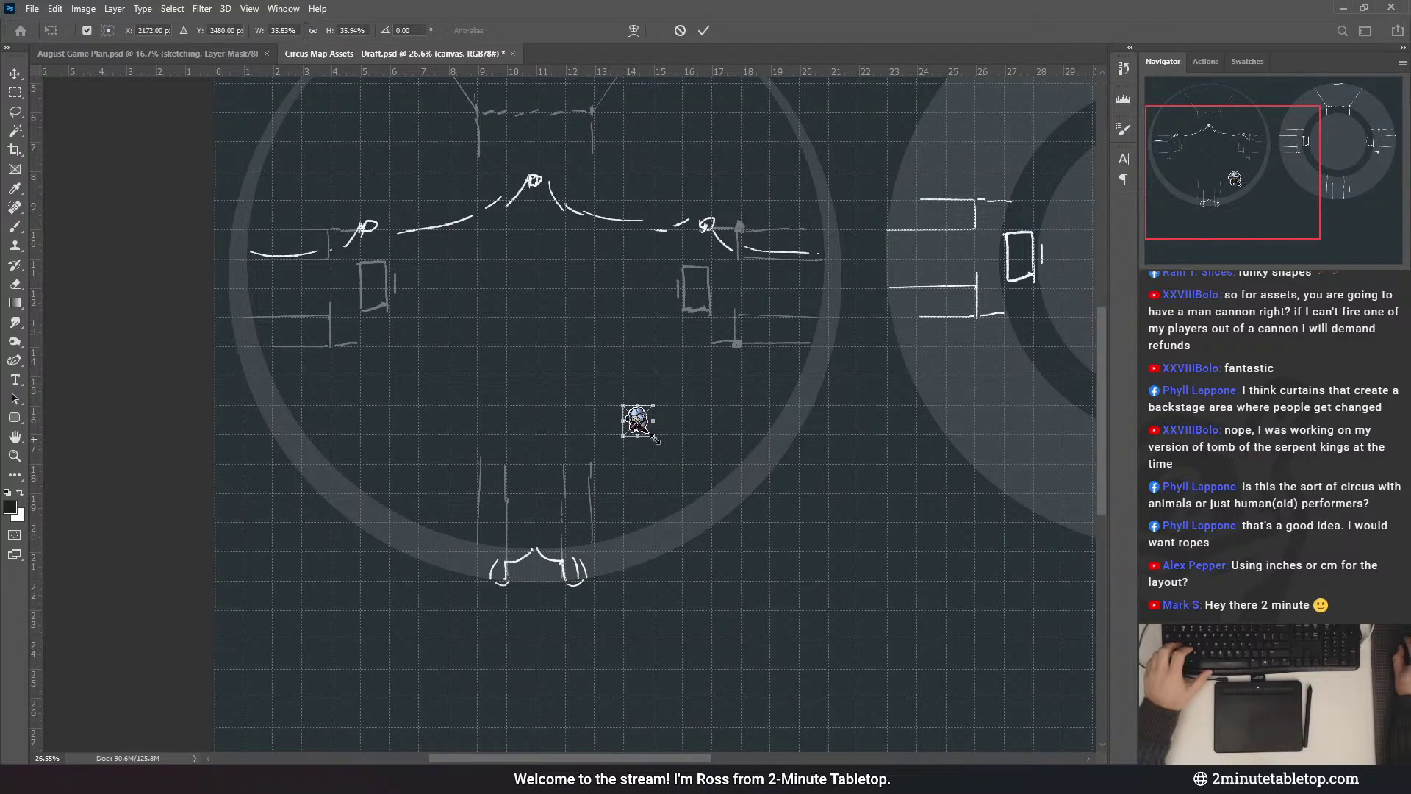
{"action": "left_click", "coordinate": [704, 31]}
- Move the character token into the entrance on the left circle's lower rim to check its scale
{"action": "key", "text": "b"}
{"action": "scroll", "coordinate": [740, 398], "scroll_direction": "up", "scroll_amount": 1}
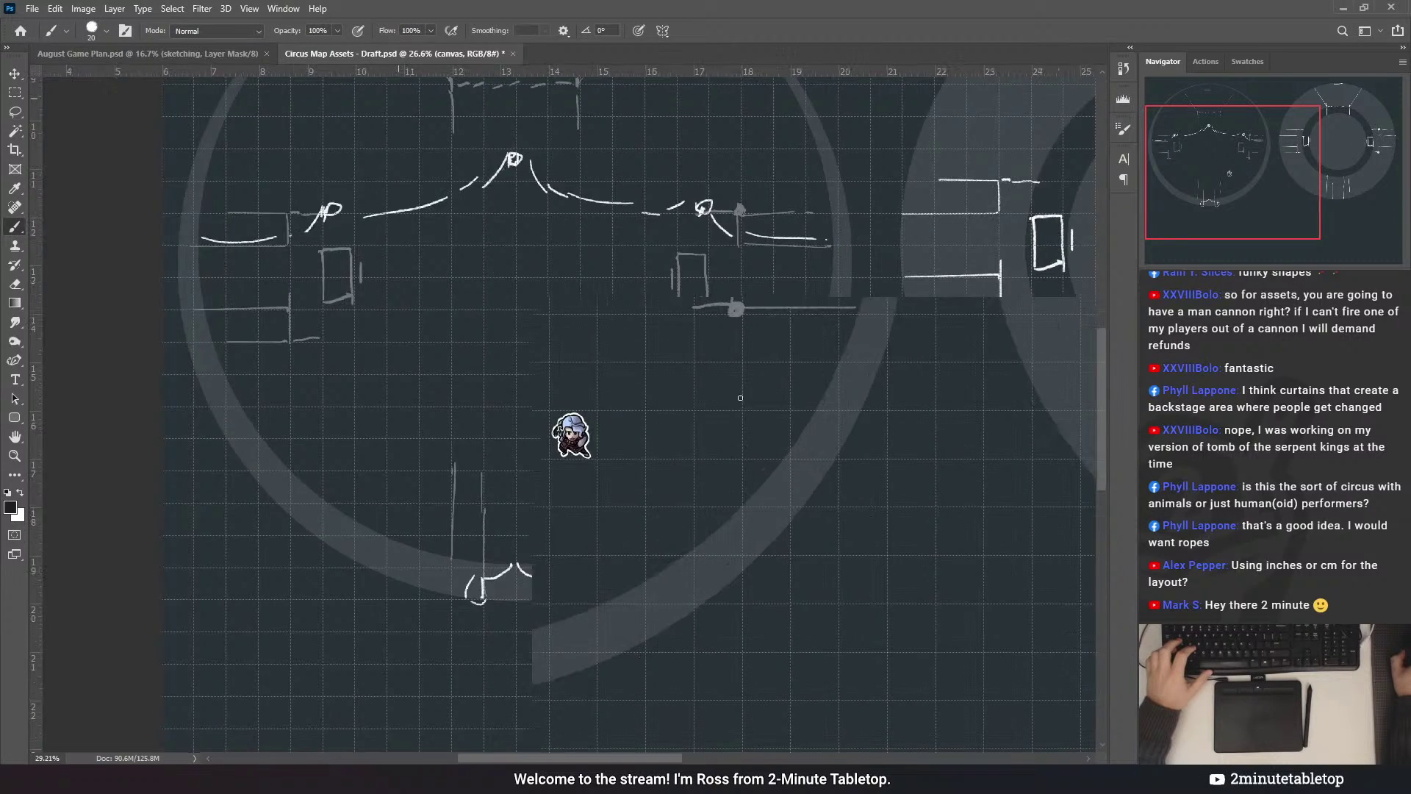
{"action": "scroll", "coordinate": [740, 397], "scroll_direction": "up", "scroll_amount": 2}
{"action": "key", "text": "v"}
{"action": "scroll", "coordinate": [401, 550], "scroll_direction": "down", "scroll_amount": 2}
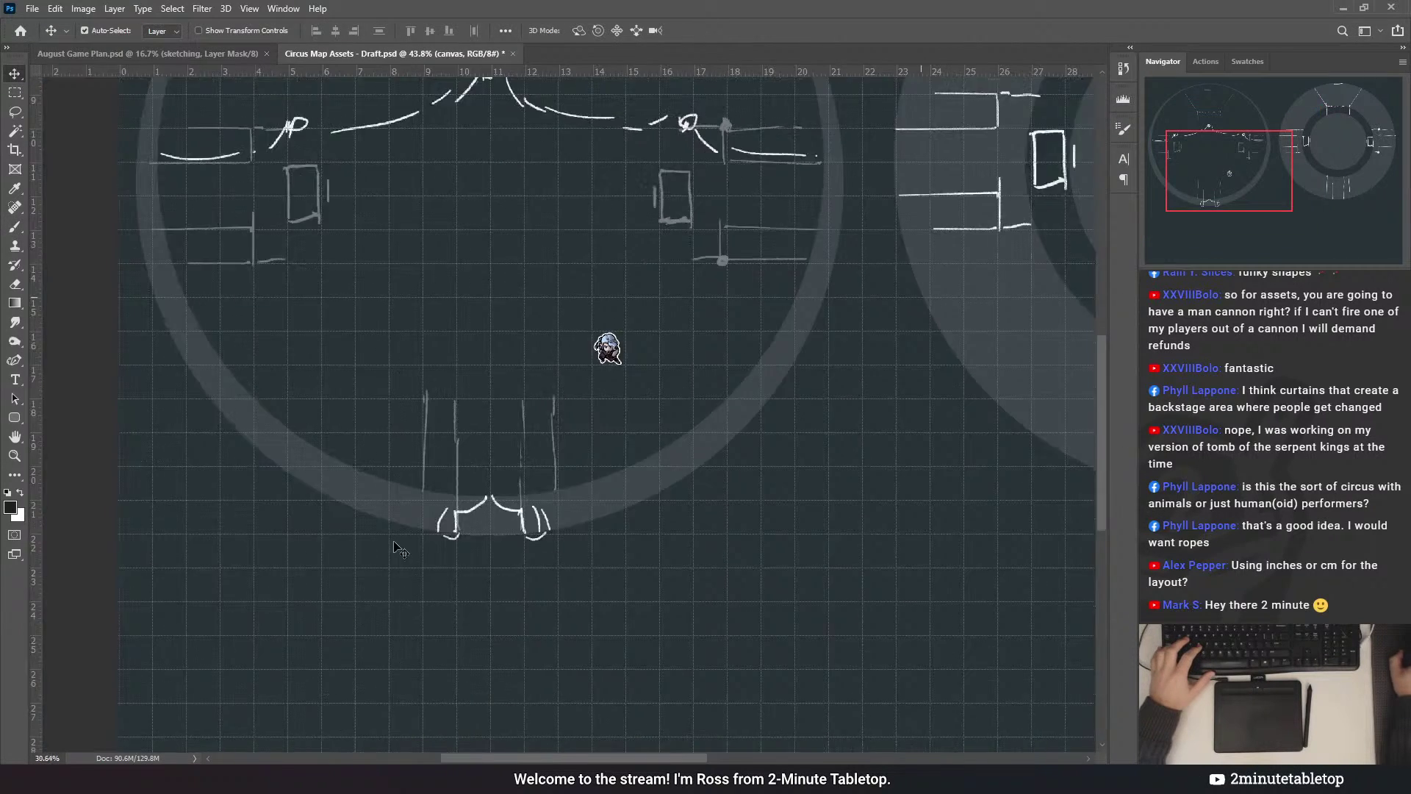
{"action": "scroll", "coordinate": [401, 550], "scroll_direction": "up", "scroll_amount": 7}
{"action": "left_click_drag", "start_coordinate": [846, 95], "coordinate": [665, 470]}
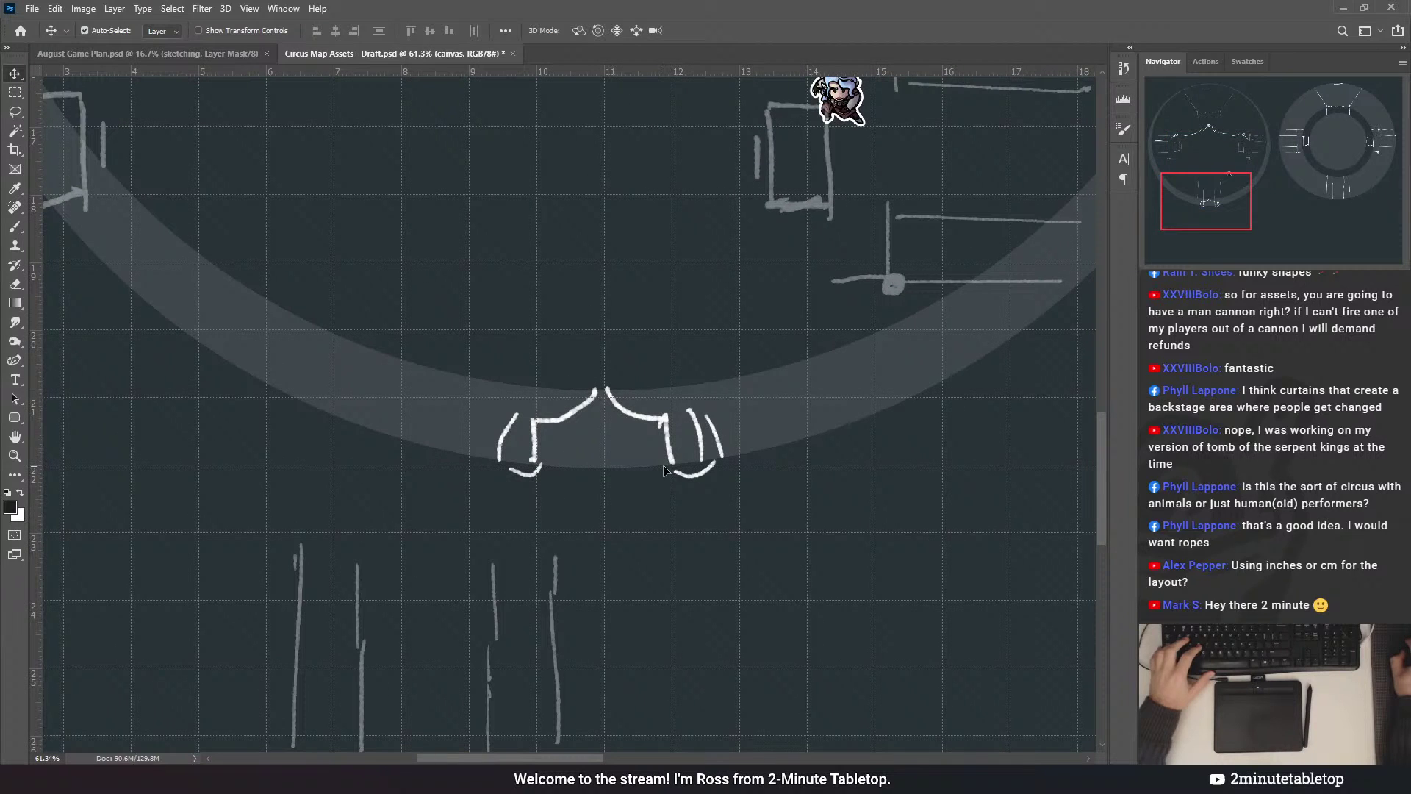
{"action": "key", "text": "ctrl+z"}
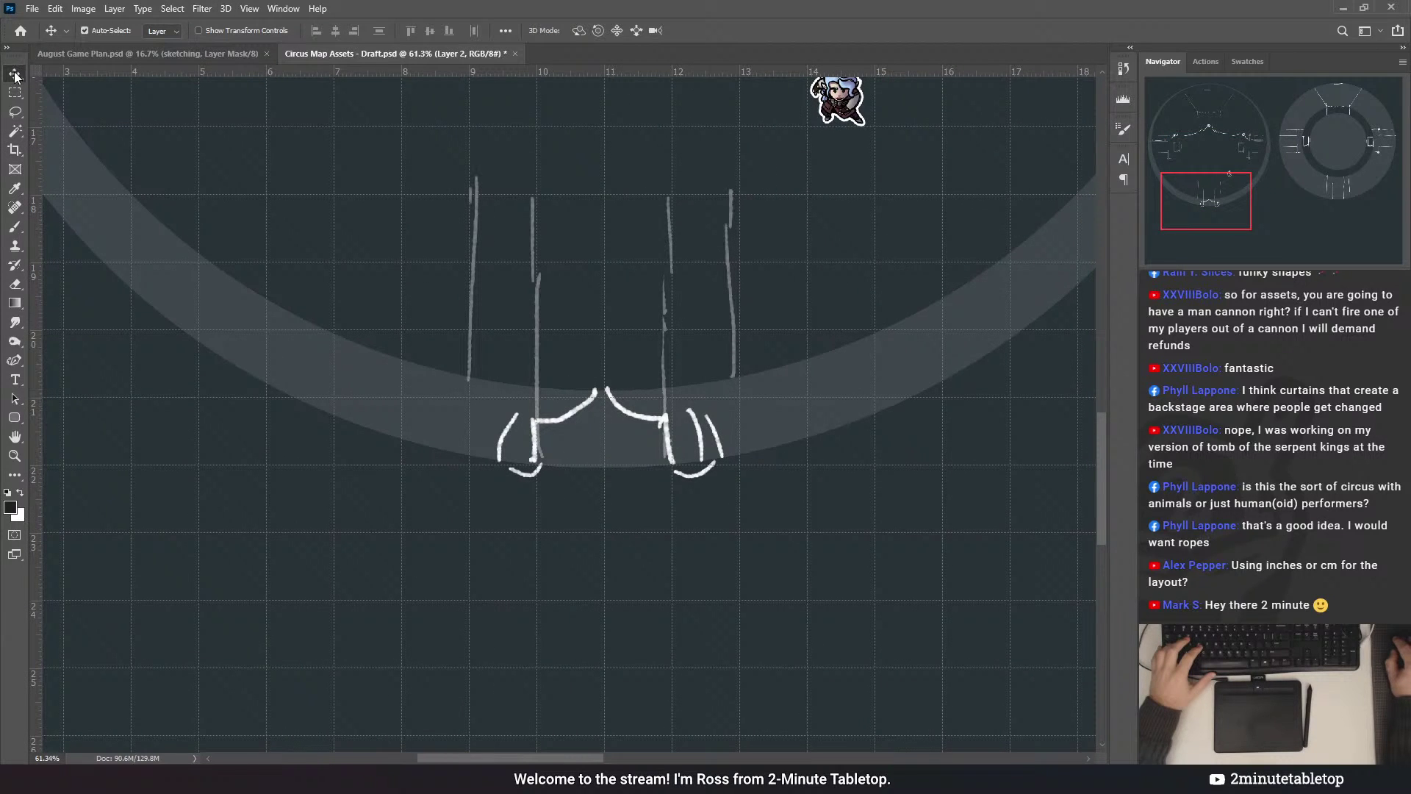
{"action": "left_click", "coordinate": [838, 99]}
{"action": "left_click_drag", "start_coordinate": [842, 103], "coordinate": [632, 494]}
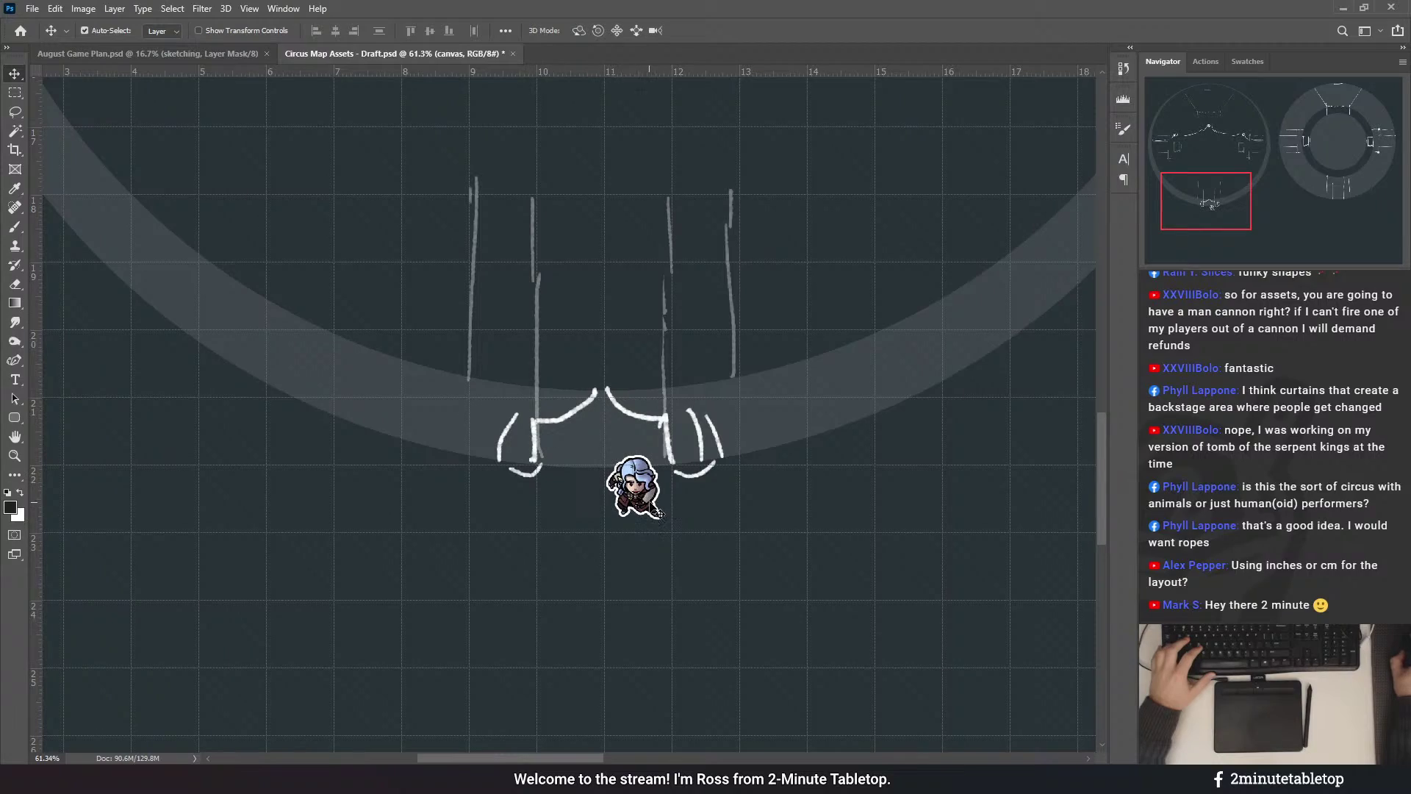
- Move the character token onto the small box on the left side of the ring layout
{"action": "scroll", "coordinate": [654, 508], "scroll_direction": "down", "scroll_amount": 8}
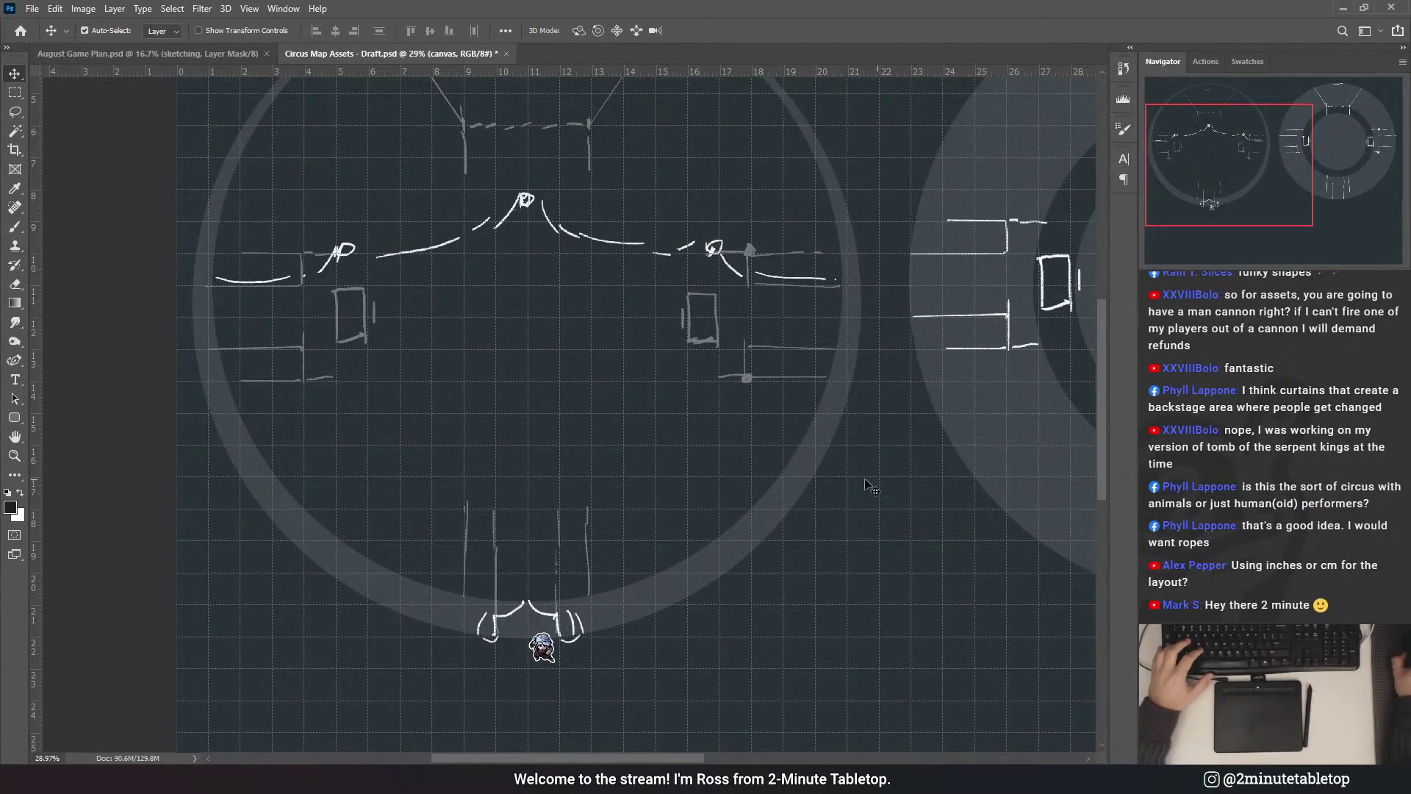
{"action": "scroll", "coordinate": [213, 588], "scroll_direction": "down", "scroll_amount": 1}
{"action": "left_click_drag", "start_coordinate": [478, 645], "coordinate": [846, 390]}
{"action": "scroll", "coordinate": [1044, 319], "scroll_direction": "up", "scroll_amount": 10}
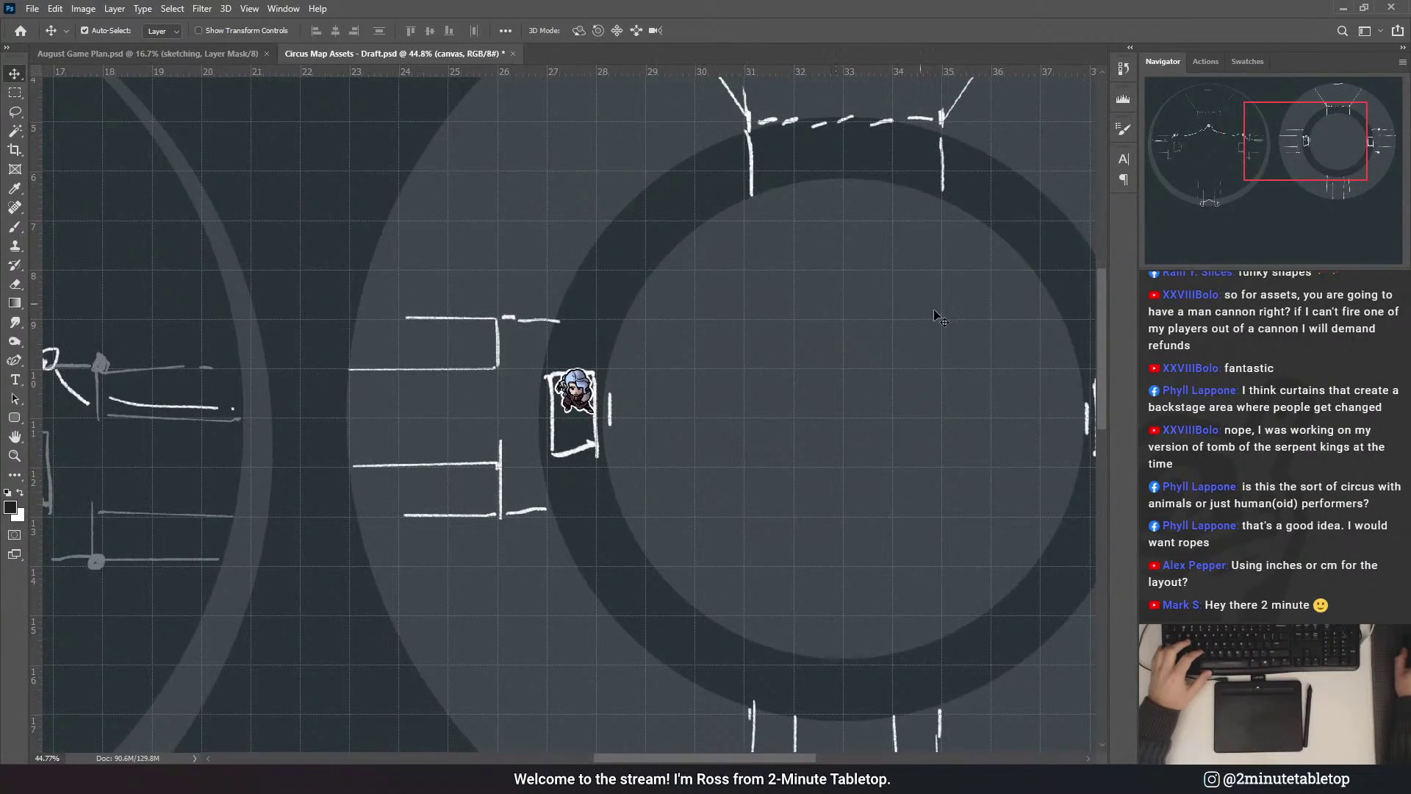
{"action": "scroll", "coordinate": [660, 666], "scroll_direction": "down", "scroll_amount": 2}
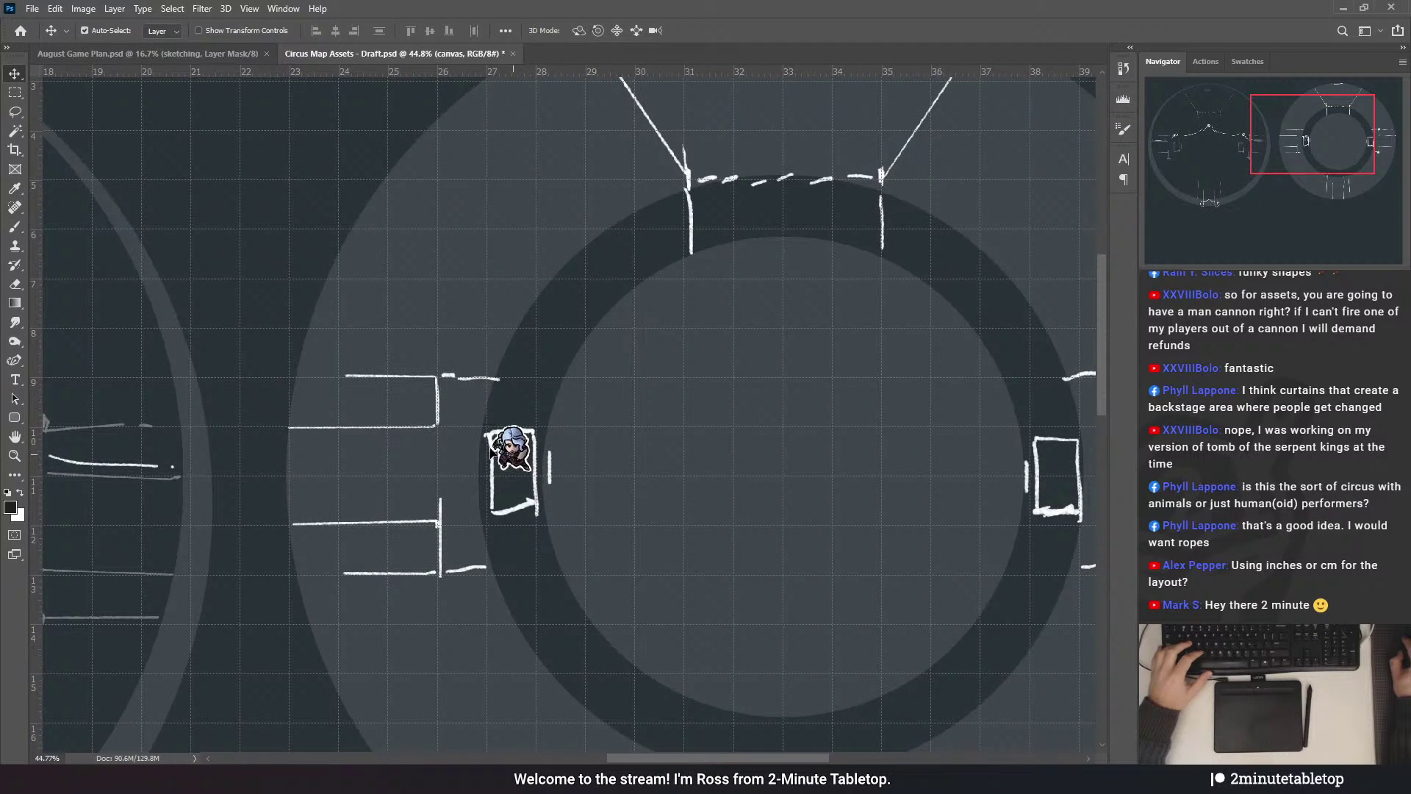
- Move the character token to the centre of the inner ring
{"action": "left_click_drag", "start_coordinate": [511, 462], "coordinate": [781, 446]}
{"action": "scroll", "coordinate": [765, 387], "scroll_direction": "down", "scroll_amount": 2}
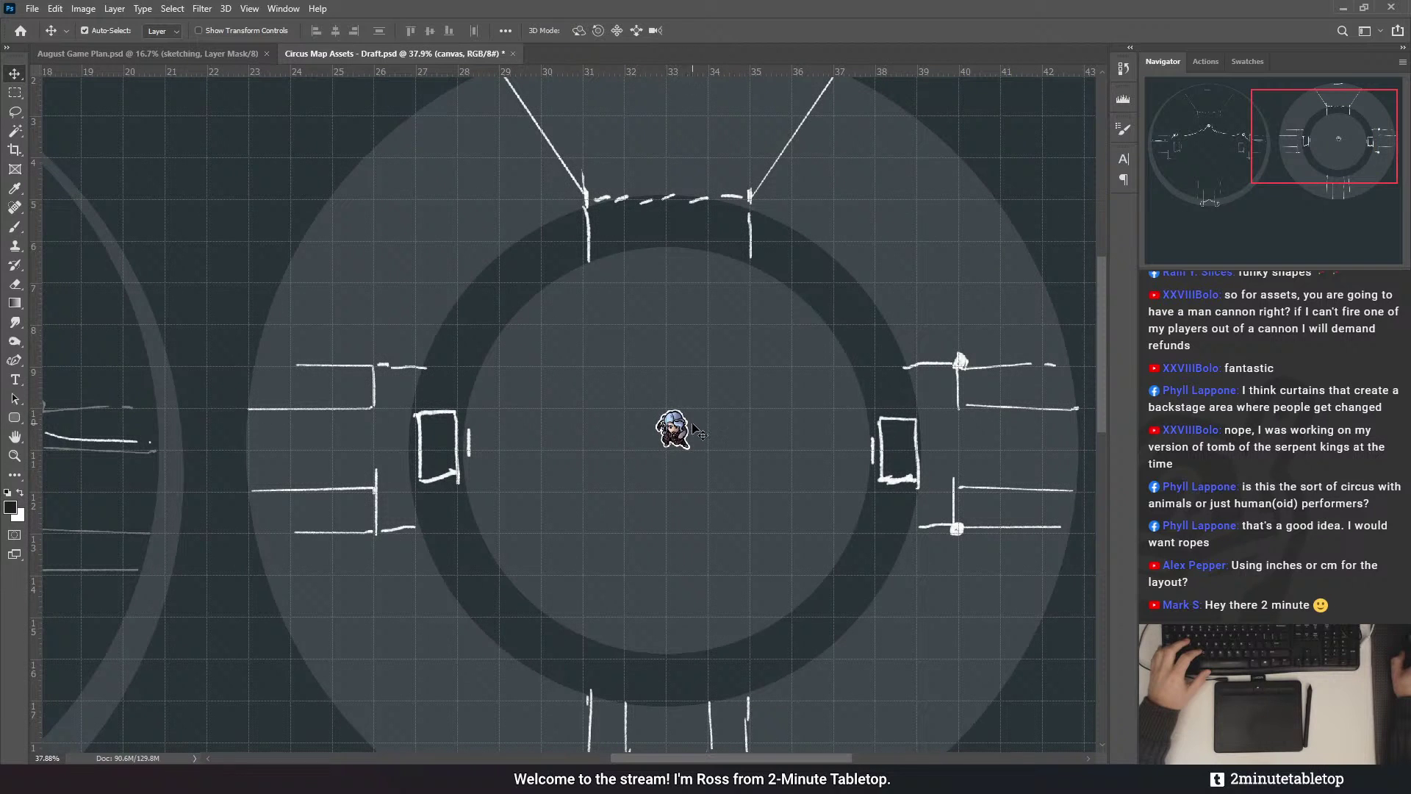
{"action": "left_click_drag", "start_coordinate": [680, 439], "coordinate": [668, 452]}
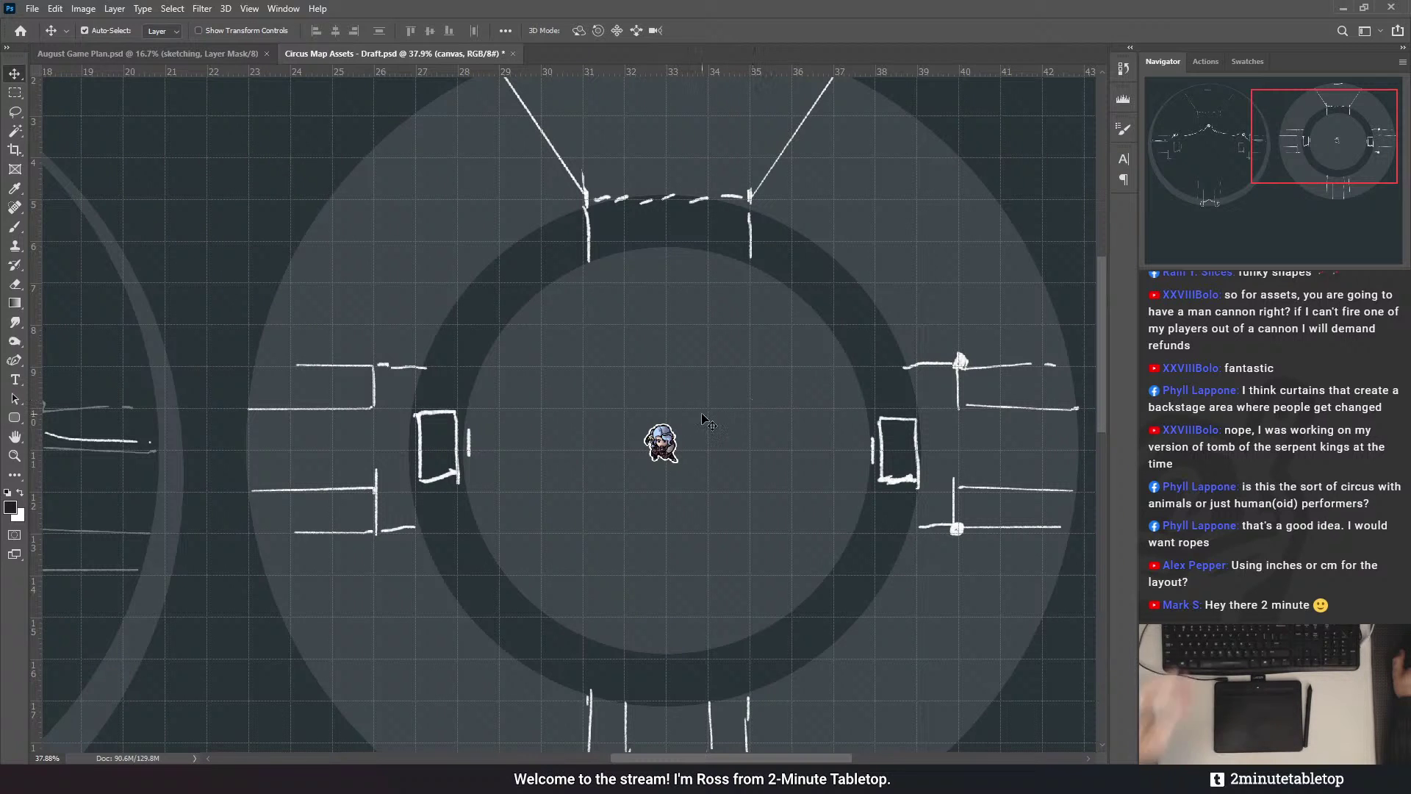
- Move the character token down through the ring and into the lower aisle of the ring layout
{"action": "left_click_drag", "start_coordinate": [661, 443], "coordinate": [670, 360]}
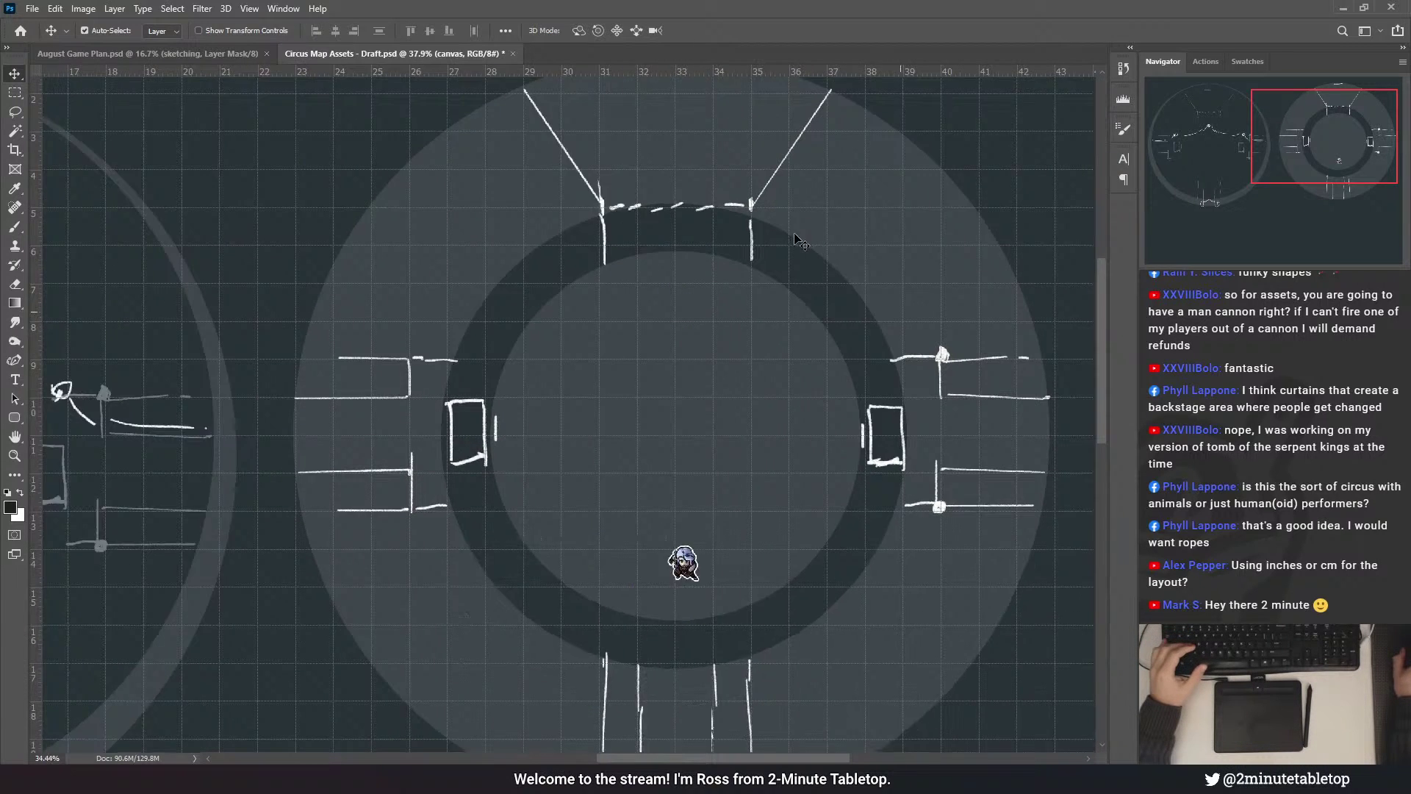
{"action": "scroll", "coordinate": [724, 324], "scroll_direction": "up", "scroll_amount": 1}
{"action": "scroll", "coordinate": [724, 323], "scroll_direction": "down", "scroll_amount": 3}
{"action": "scroll", "coordinate": [733, 529], "scroll_direction": "down", "scroll_amount": 5}
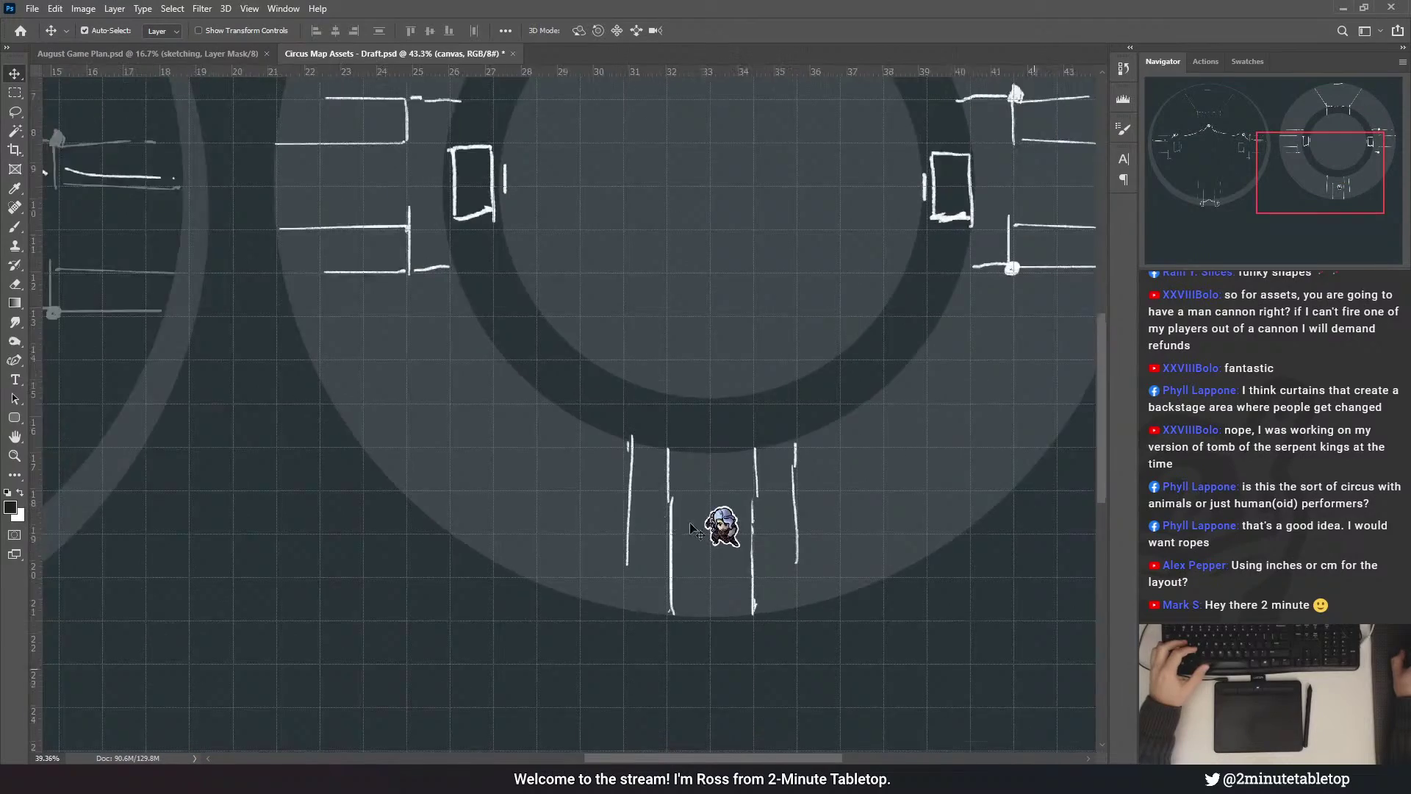
- Move the character token from the ring layout into the left circle, then place it just below the entrance on the lower rim
{"action": "left_click_drag", "start_coordinate": [647, 546], "coordinate": [361, 568]}
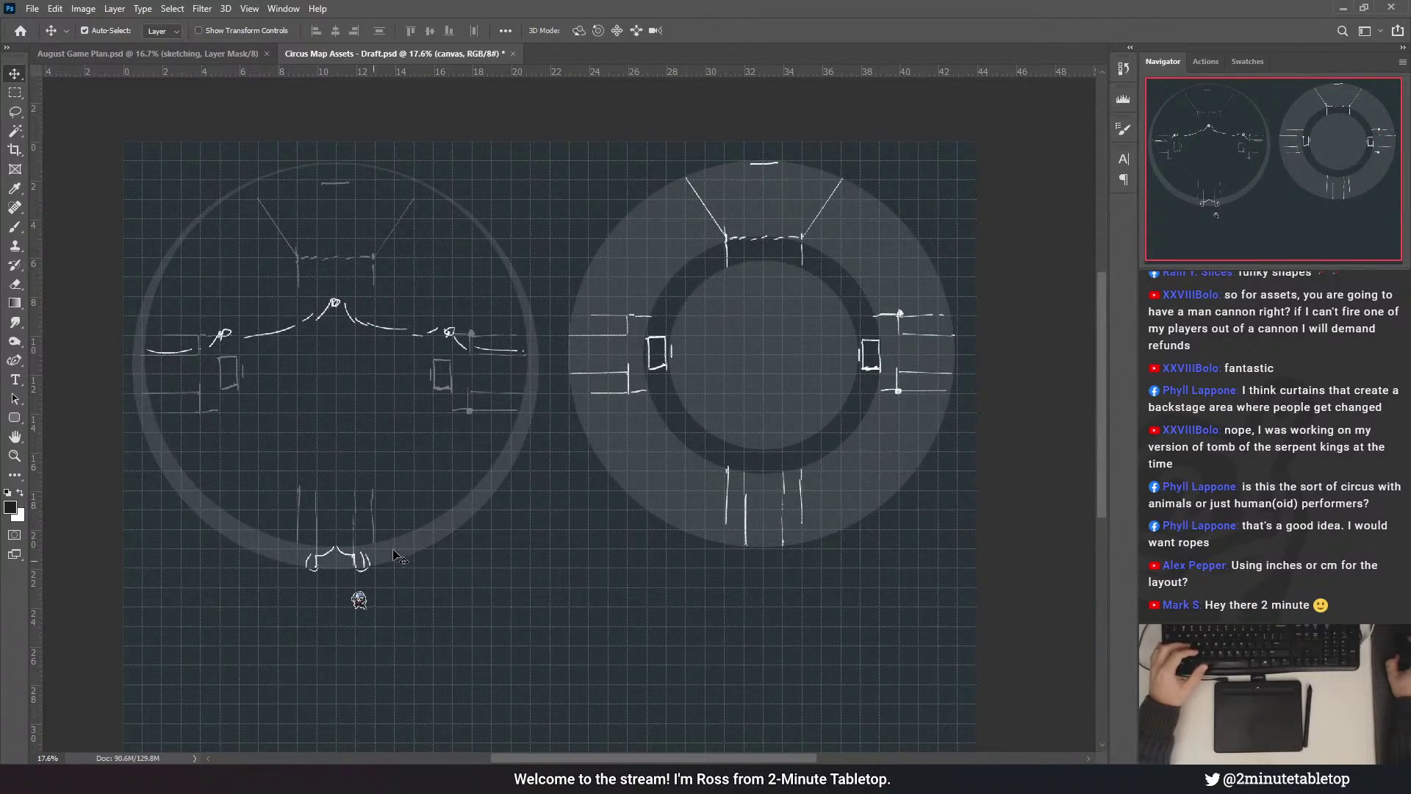
{"action": "scroll", "coordinate": [394, 556], "scroll_direction": "up", "scroll_amount": 3}
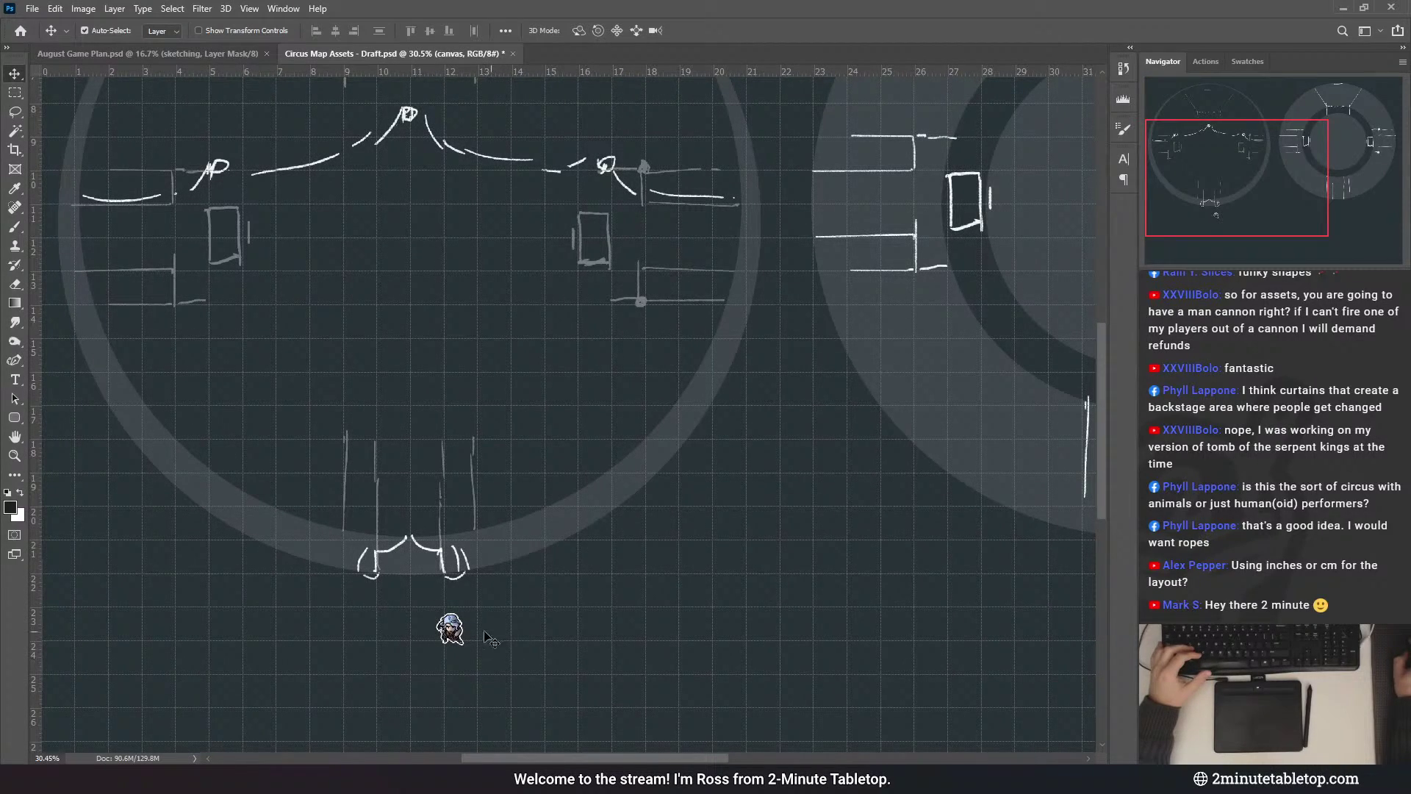
{"action": "left_click_drag", "start_coordinate": [450, 627], "coordinate": [409, 361]}
{"action": "scroll", "coordinate": [651, 599], "scroll_direction": "down", "scroll_amount": 1}
{"action": "scroll", "coordinate": [650, 599], "scroll_direction": "up", "scroll_amount": 3}
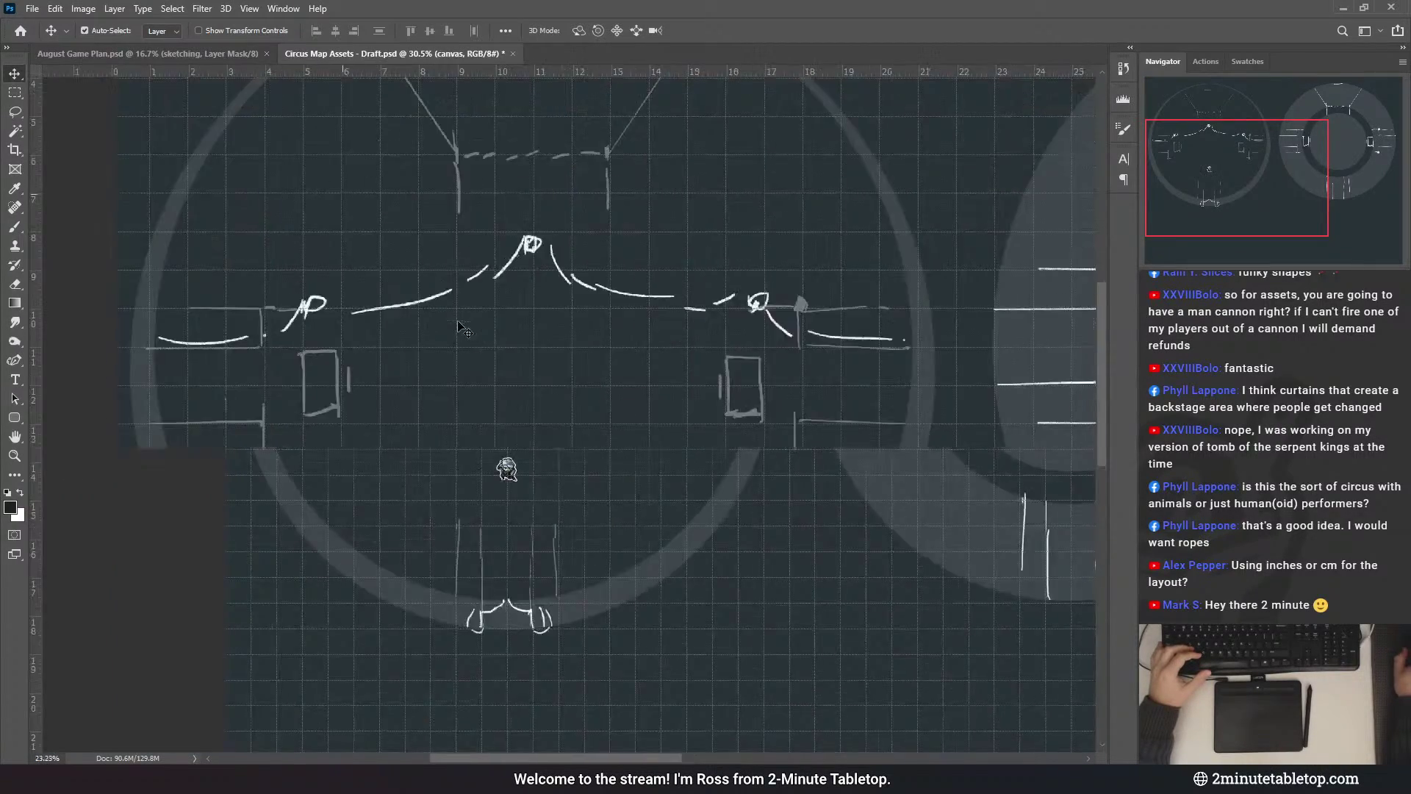
{"action": "left_click_drag", "start_coordinate": [540, 557], "coordinate": [606, 660]}
- Compare the character token's size with the entrance and the overall layout at several zoom levels
{"action": "scroll", "coordinate": [588, 375], "scroll_direction": "down", "scroll_amount": 3}
{"action": "scroll", "coordinate": [657, 689], "scroll_direction": "up", "scroll_amount": 10}
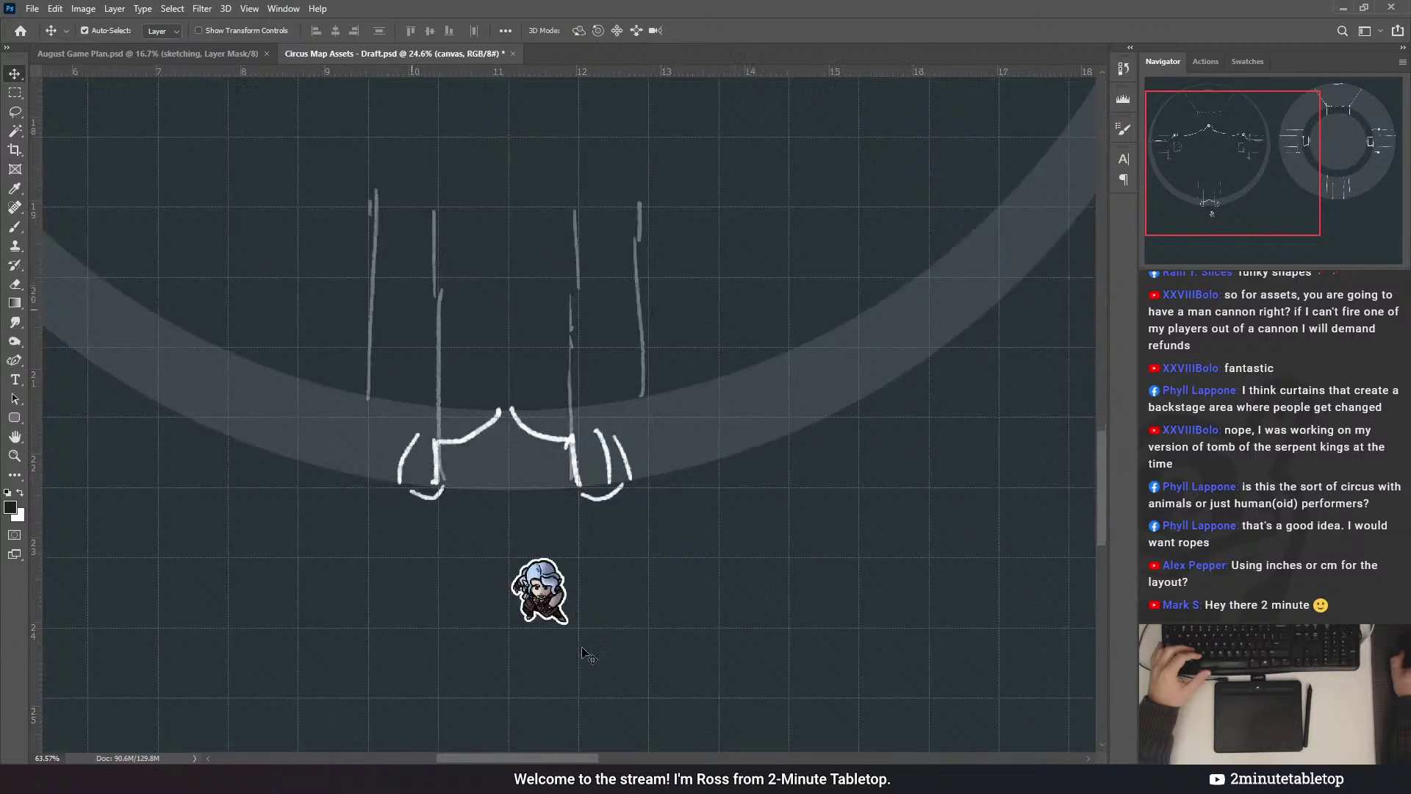
{"action": "scroll", "coordinate": [485, 566], "scroll_direction": "up", "scroll_amount": 2}
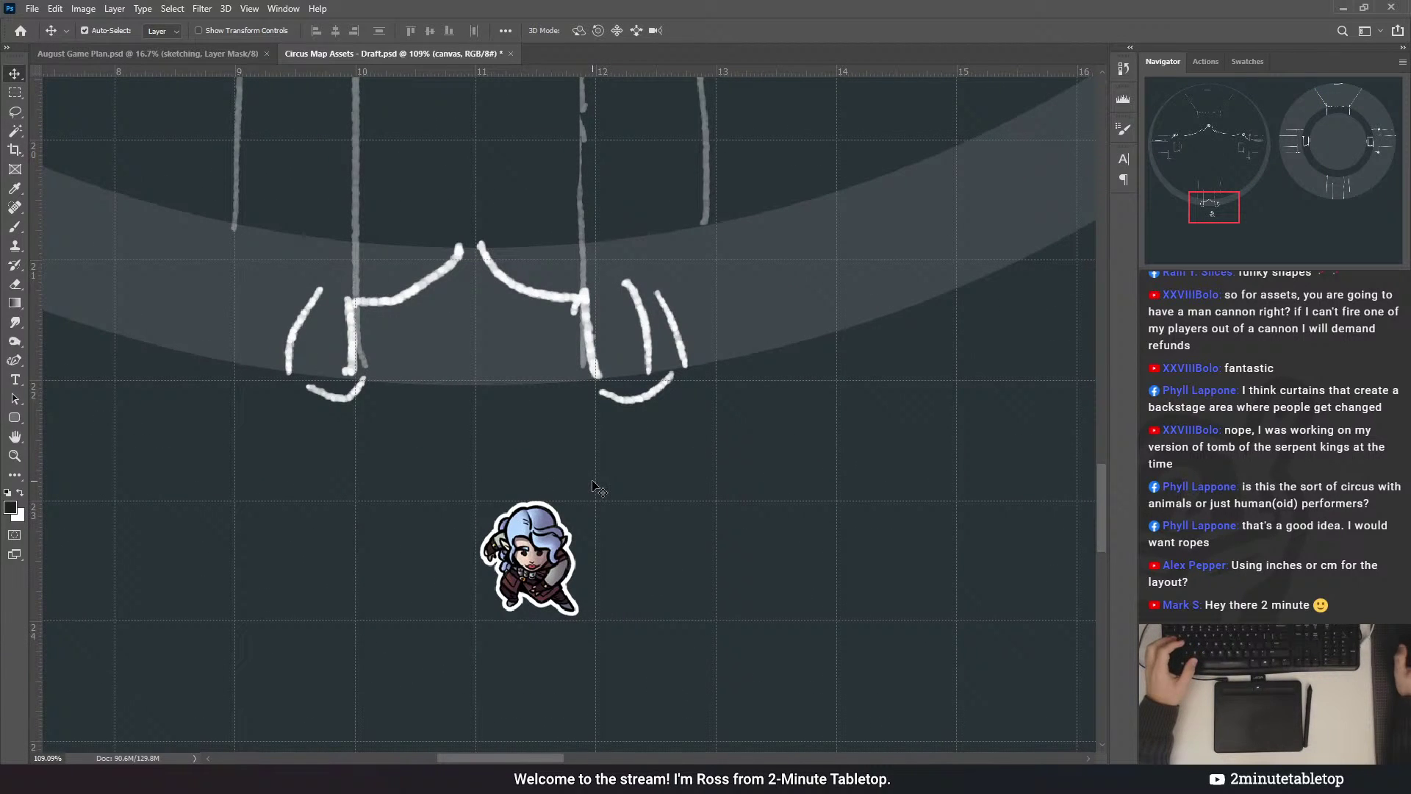
{"action": "scroll", "coordinate": [544, 687], "scroll_direction": "down", "scroll_amount": 3}
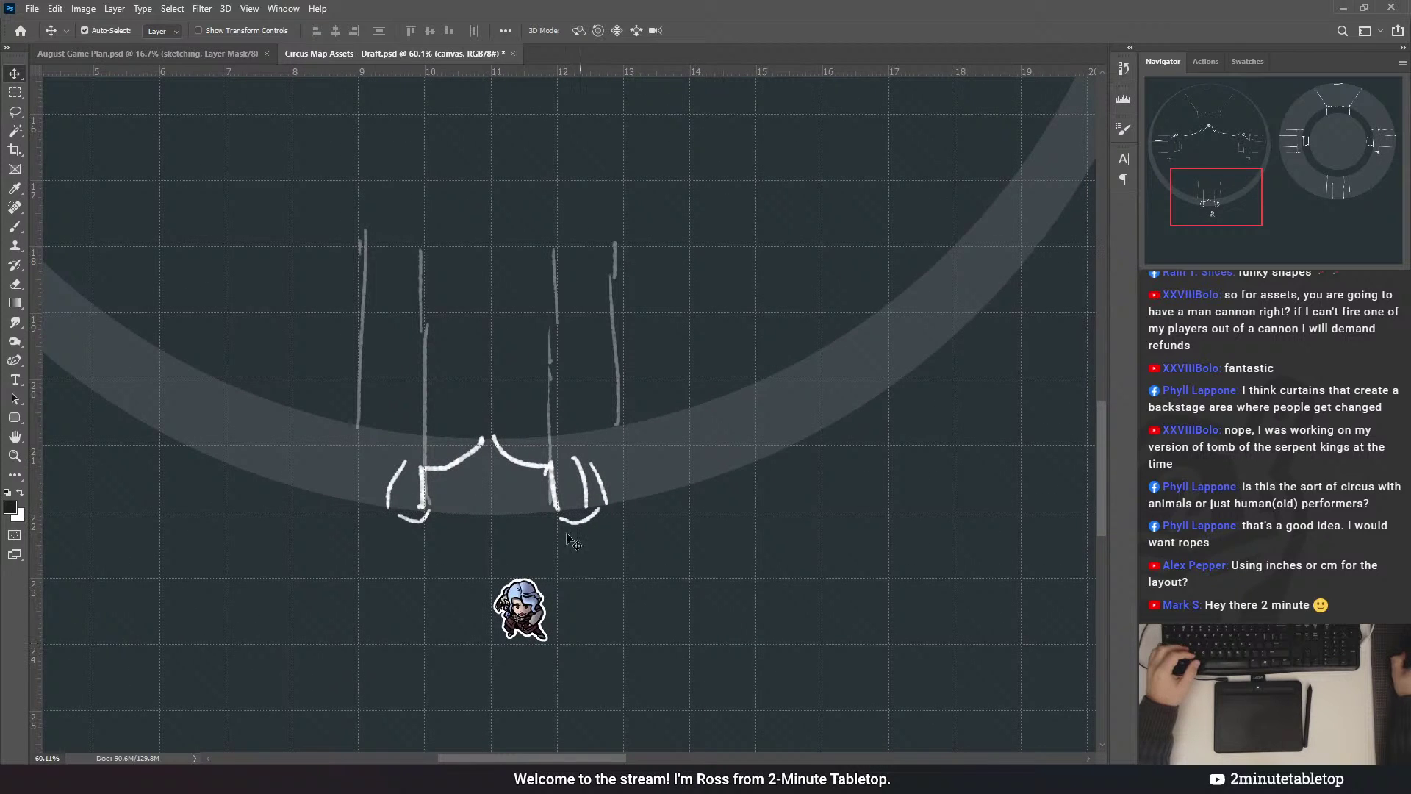
{"action": "scroll", "coordinate": [565, 470], "scroll_direction": "up", "scroll_amount": 3}
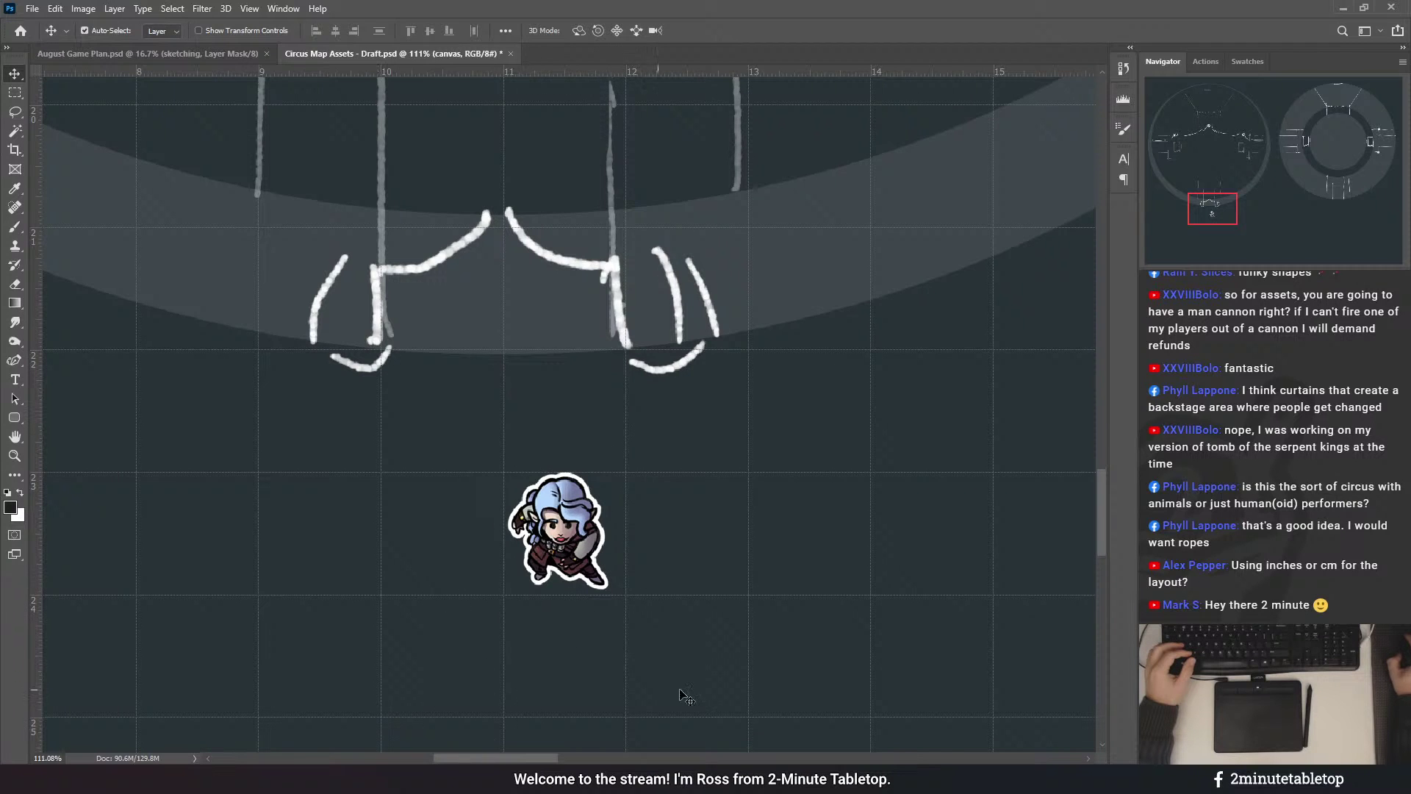
{"action": "scroll", "coordinate": [438, 647], "scroll_direction": "down", "scroll_amount": 5}
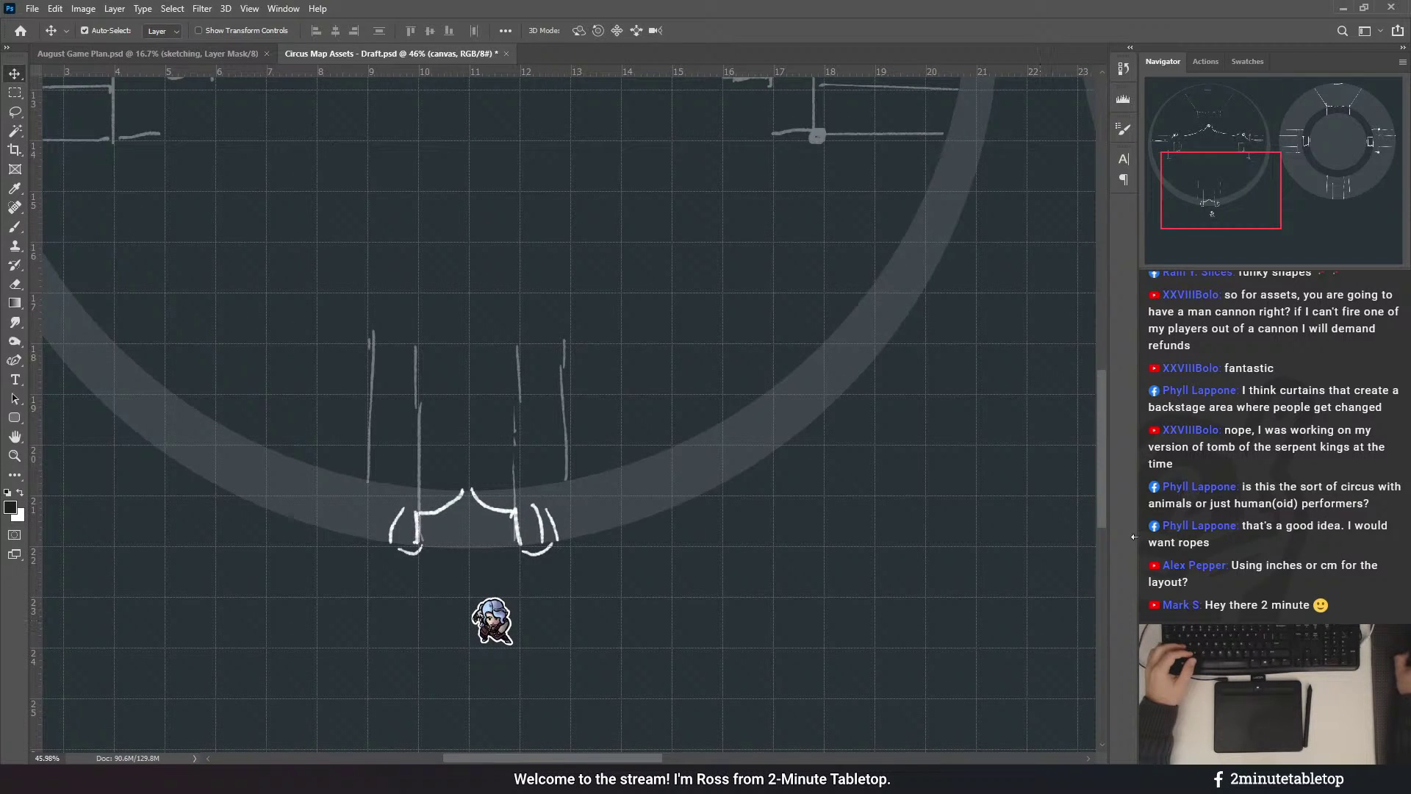
{"action": "left_click_drag", "start_coordinate": [1105, 510], "coordinate": [1104, 479]}
{"action": "scroll", "coordinate": [730, 569], "scroll_direction": "down", "scroll_amount": 5}
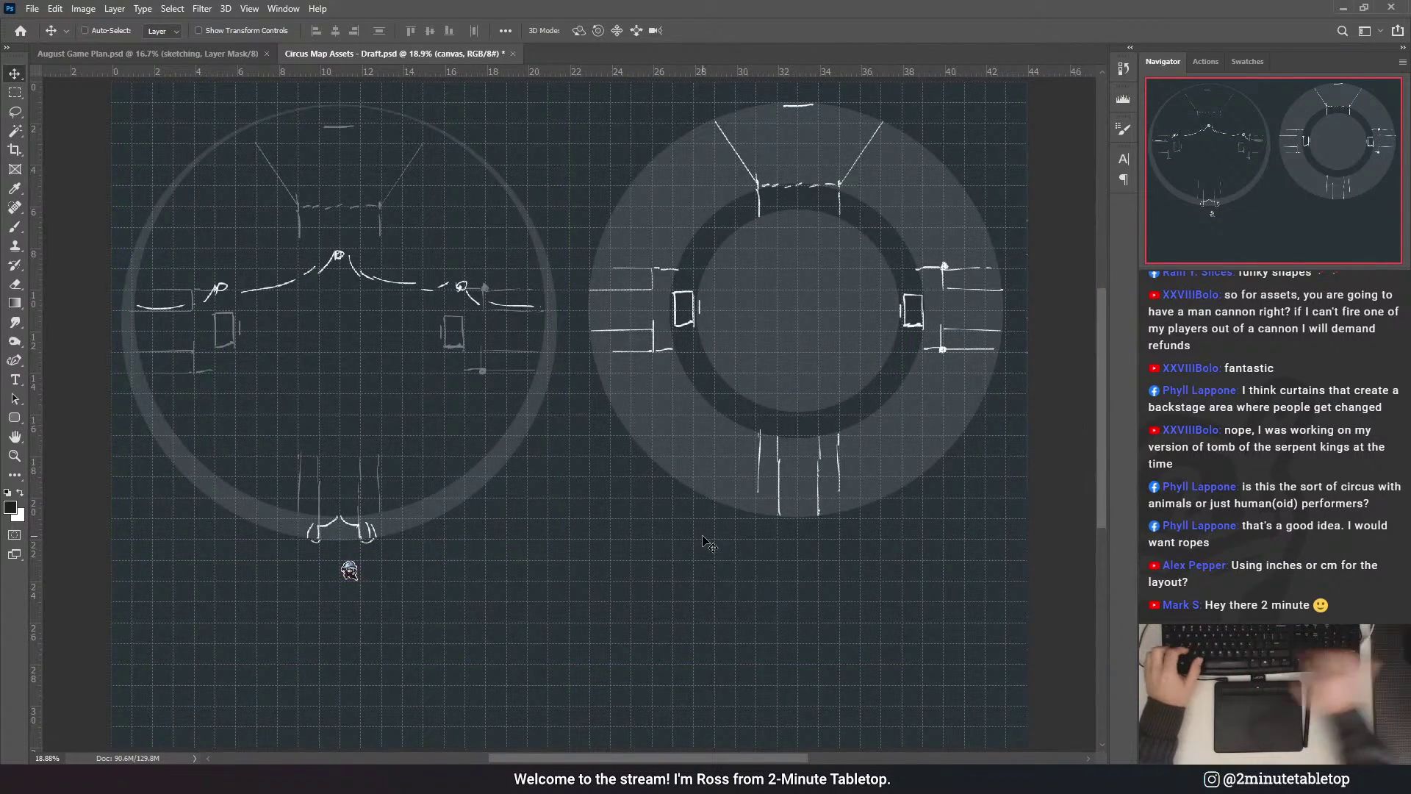
- Hide the canvas grid to view the left circle's entrance without it
{"action": "key", "text": "ctrl+apostrophe"}
{"action": "scroll", "coordinate": [236, 515], "scroll_direction": "up", "scroll_amount": 5}
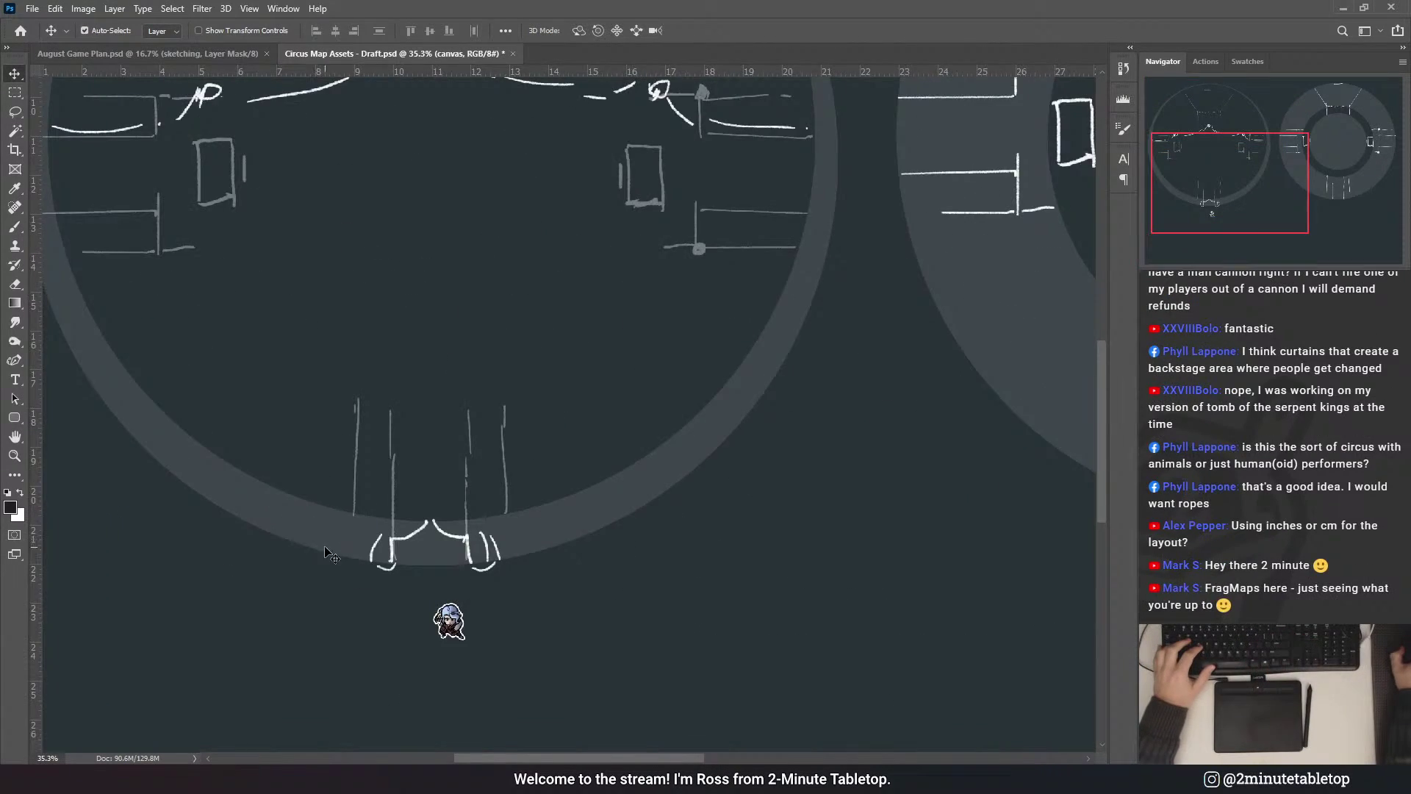
{"action": "scroll", "coordinate": [689, 560], "scroll_direction": "down", "scroll_amount": 2}
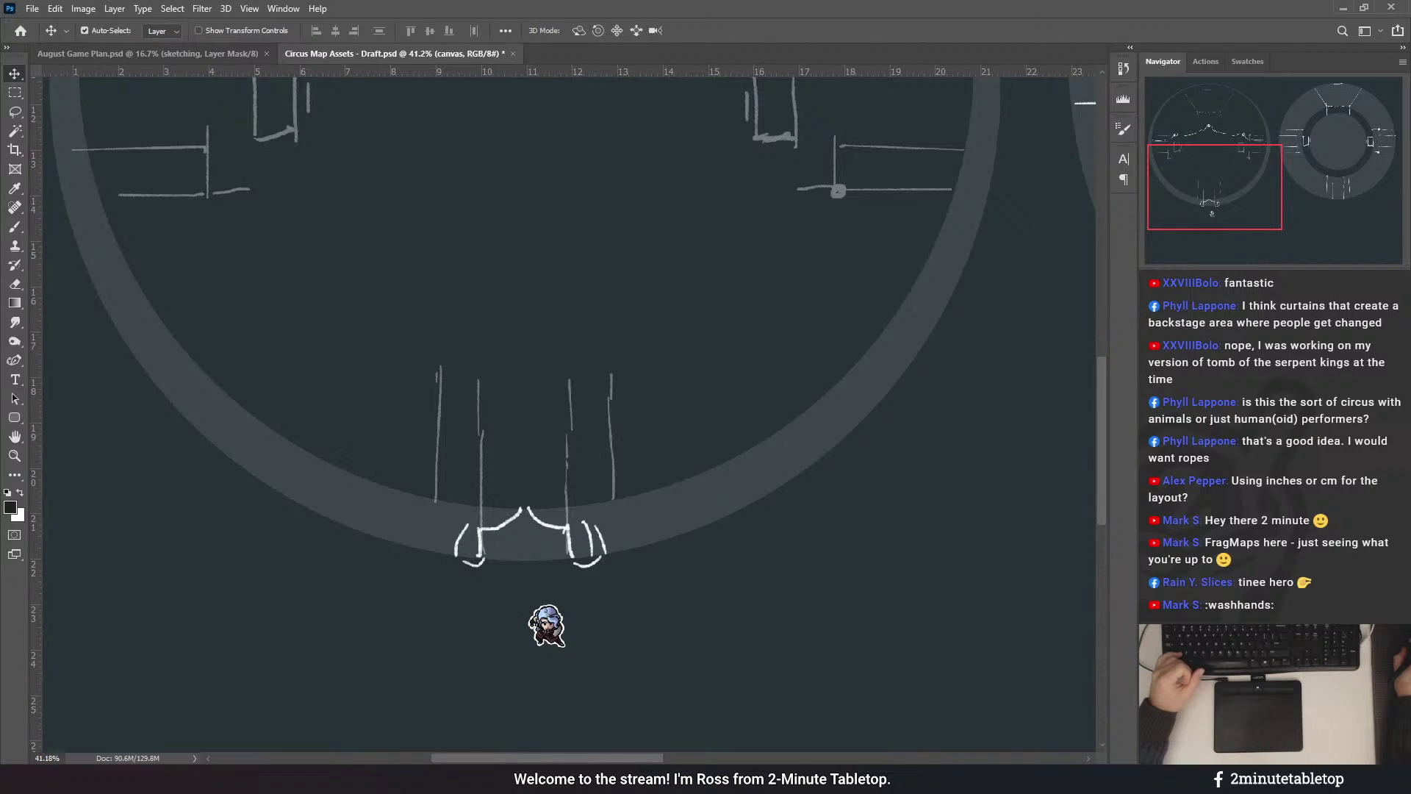
- Brush a second line above each curtain curve of the left circle's entrance on the sketching layer
{"action": "left_click", "coordinate": [1213, 514]}
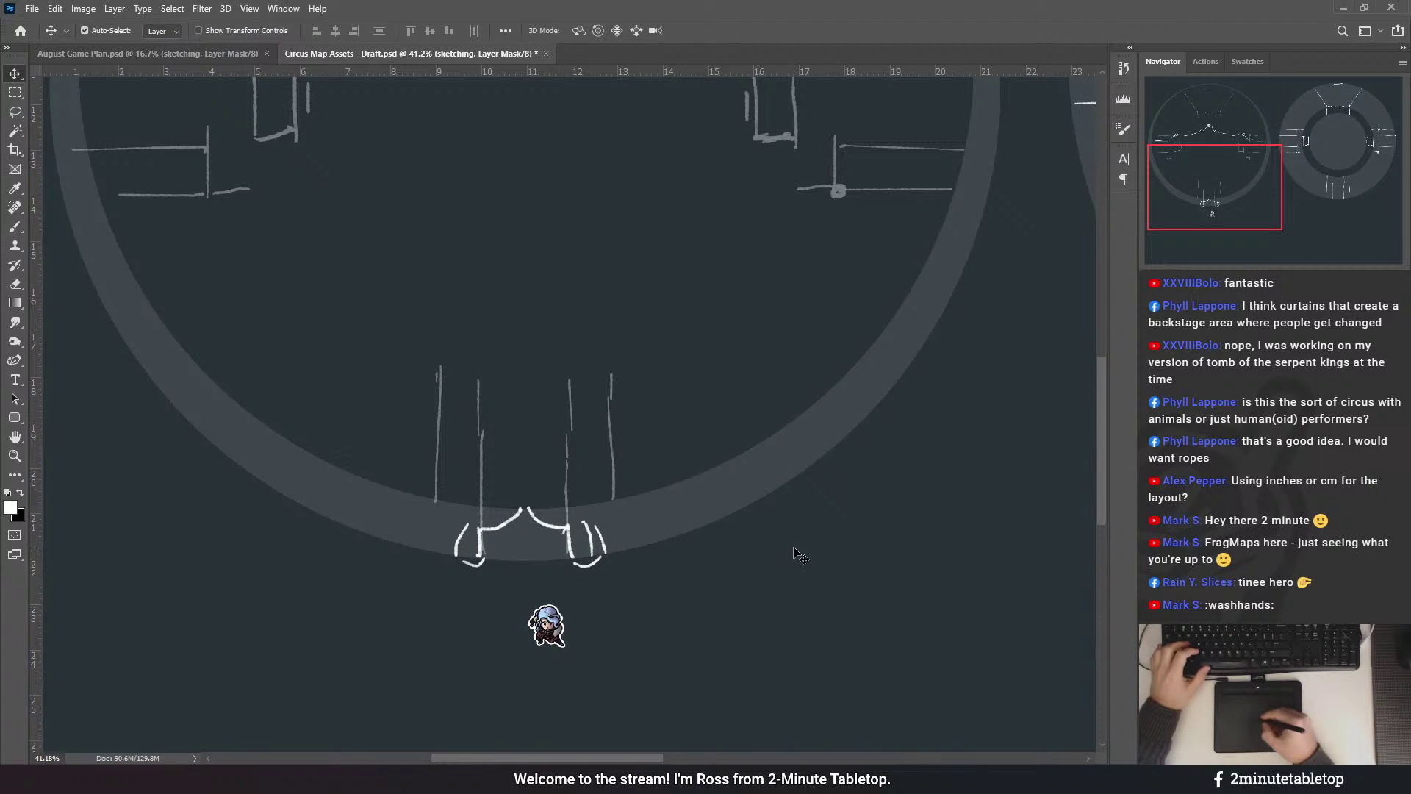
{"action": "key", "text": "b"}
{"action": "key", "text": "b"}
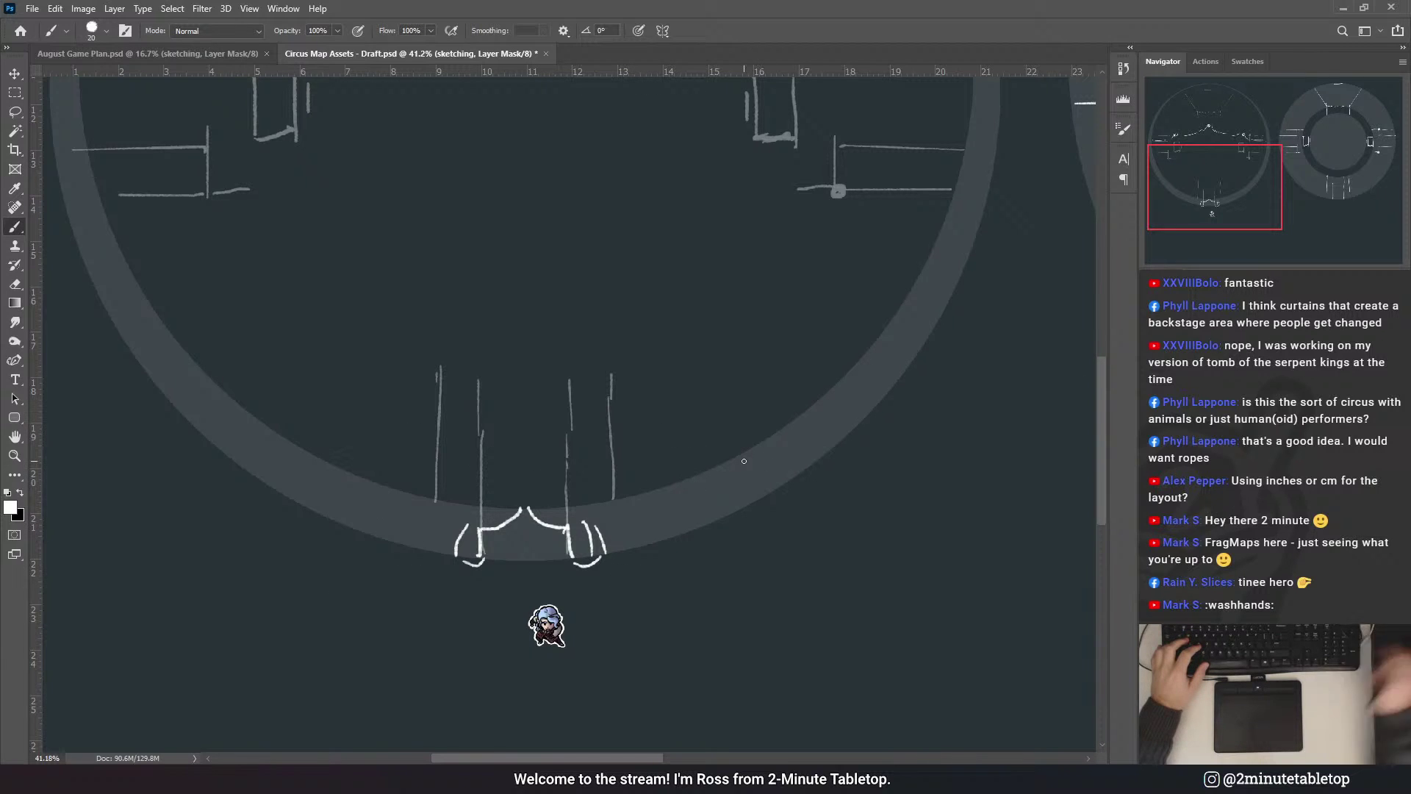
{"action": "left_click_drag", "start_coordinate": [659, 328], "coordinate": [691, 416]}
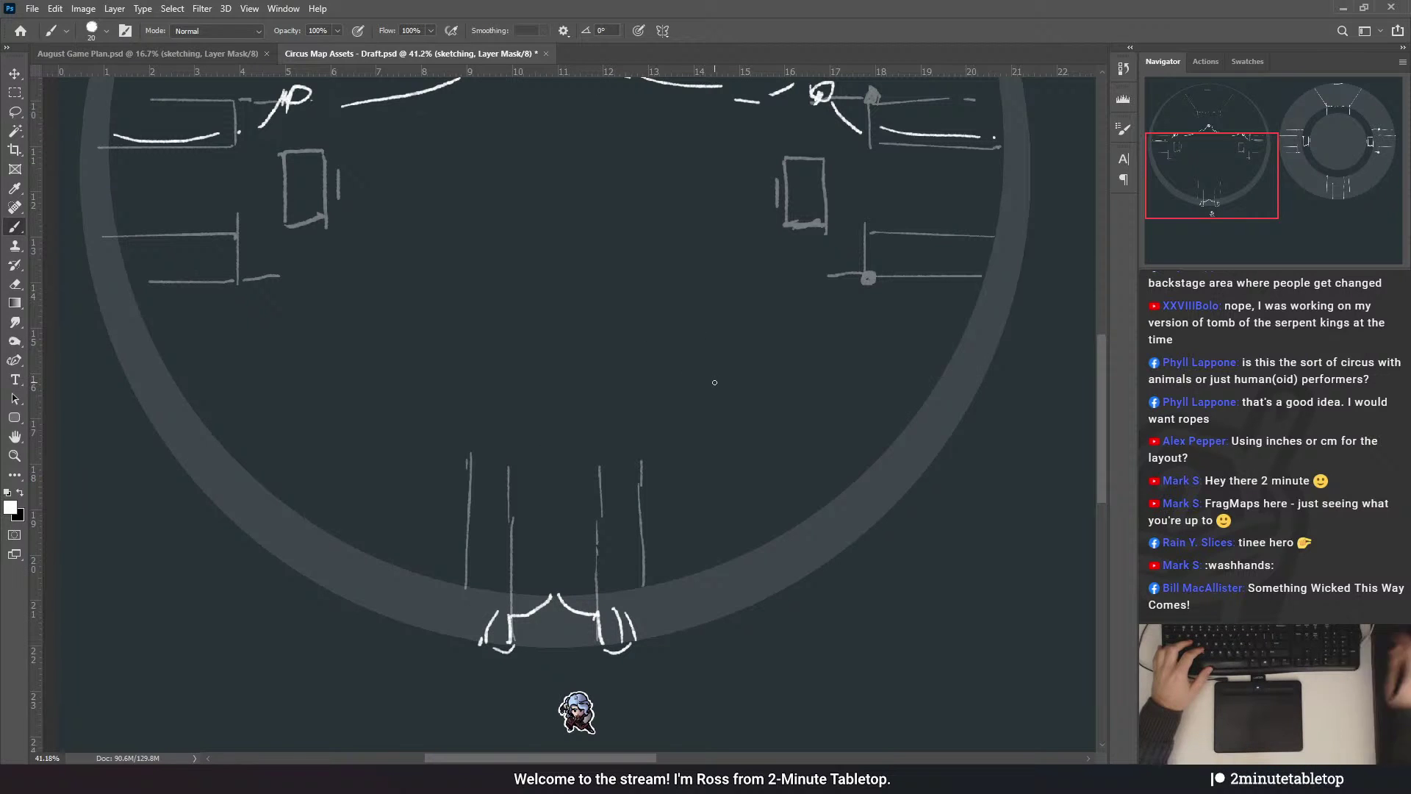
{"action": "scroll", "coordinate": [737, 391], "scroll_direction": "down", "scroll_amount": 1}
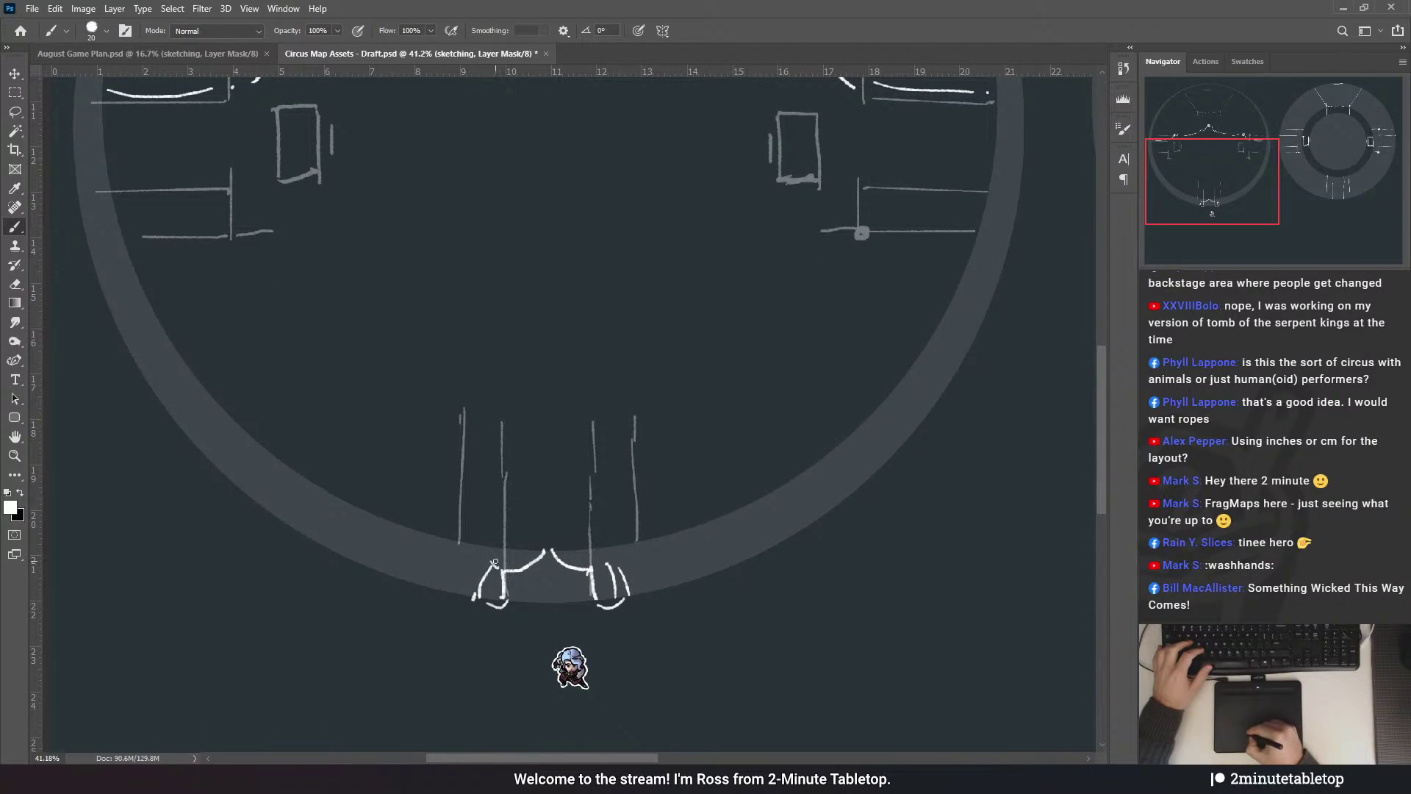
{"action": "left_click_drag", "start_coordinate": [492, 562], "coordinate": [542, 544]}
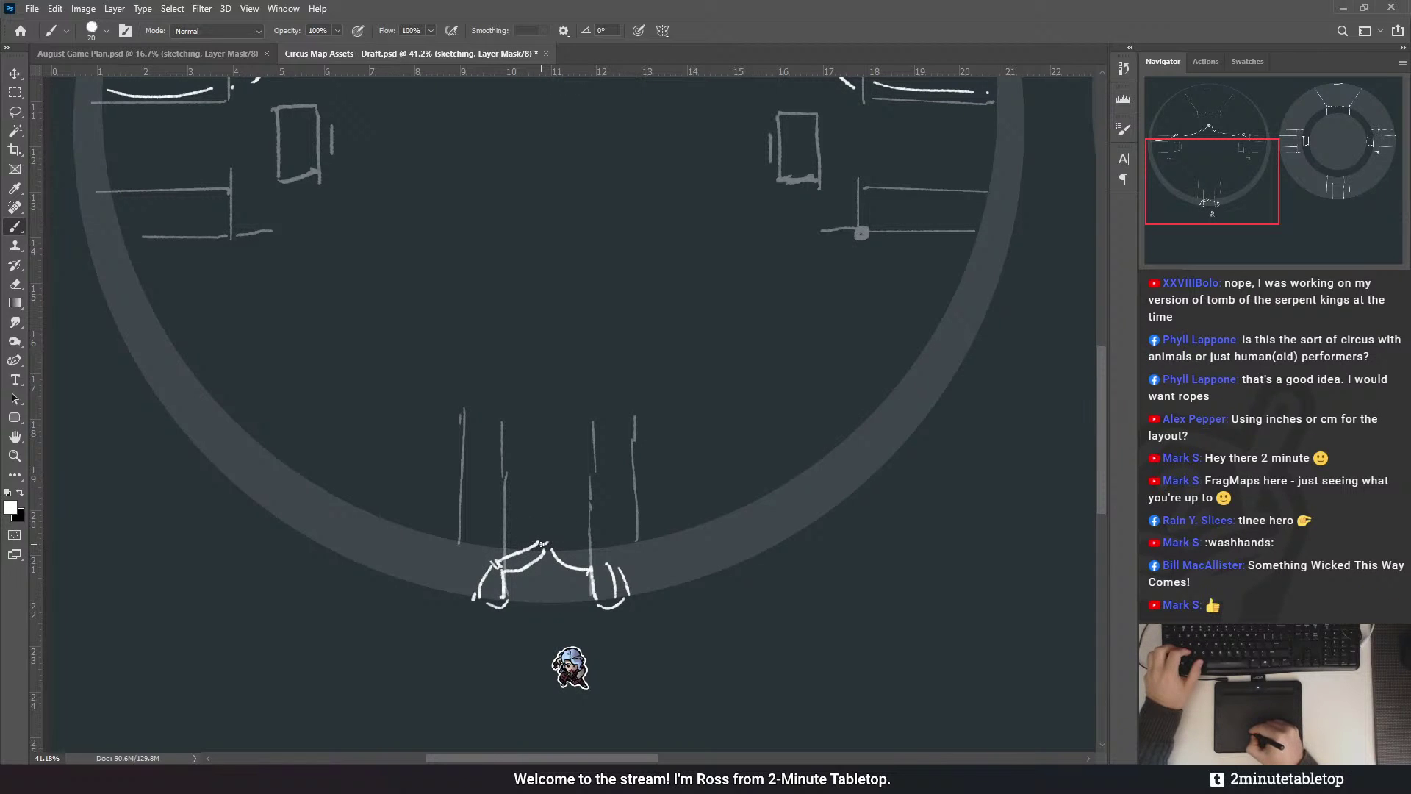
{"action": "left_click_drag", "start_coordinate": [557, 544], "coordinate": [602, 556]}
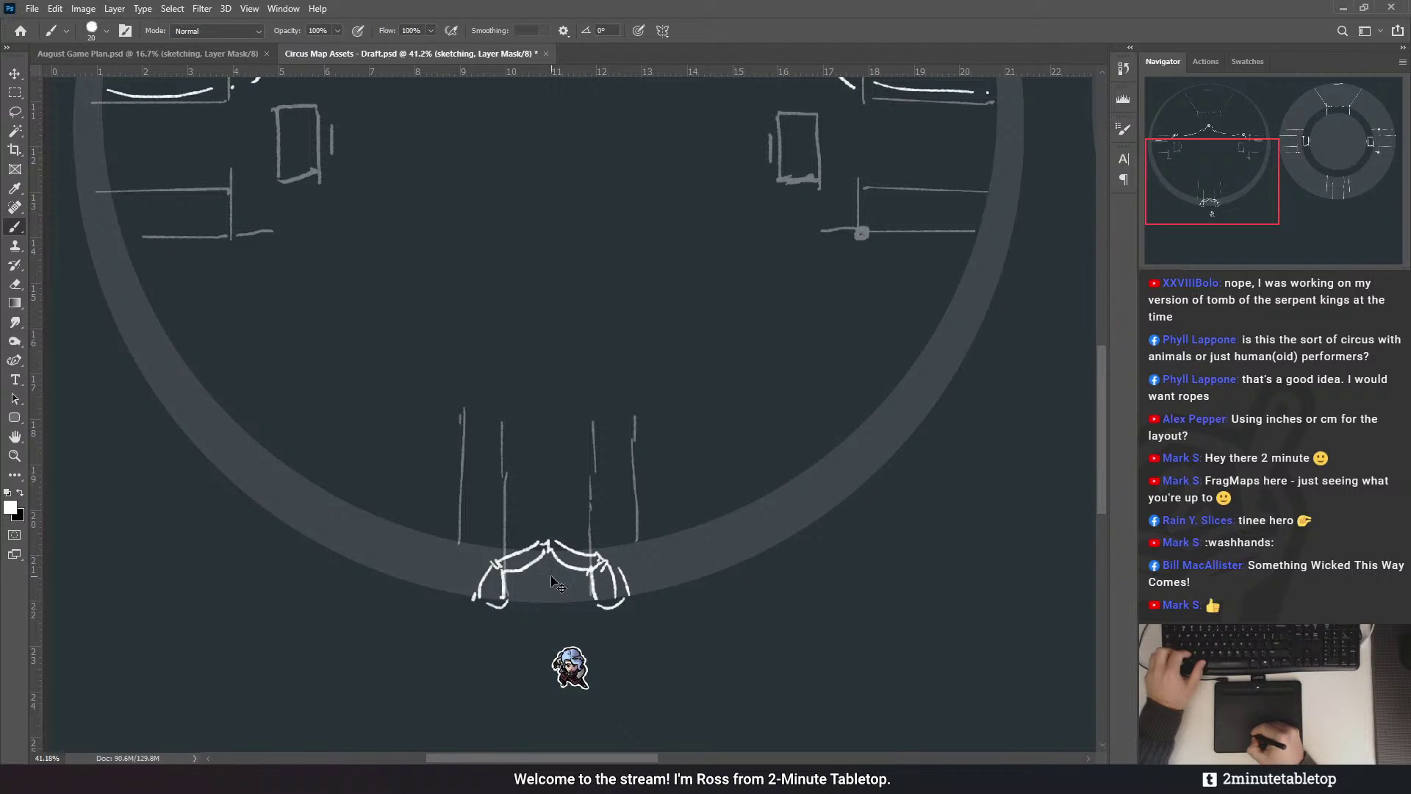
- Try closing the entrance with a vertical centre line and a lower edge across its left half
{"action": "left_click_drag", "start_coordinate": [548, 561], "coordinate": [547, 603]}
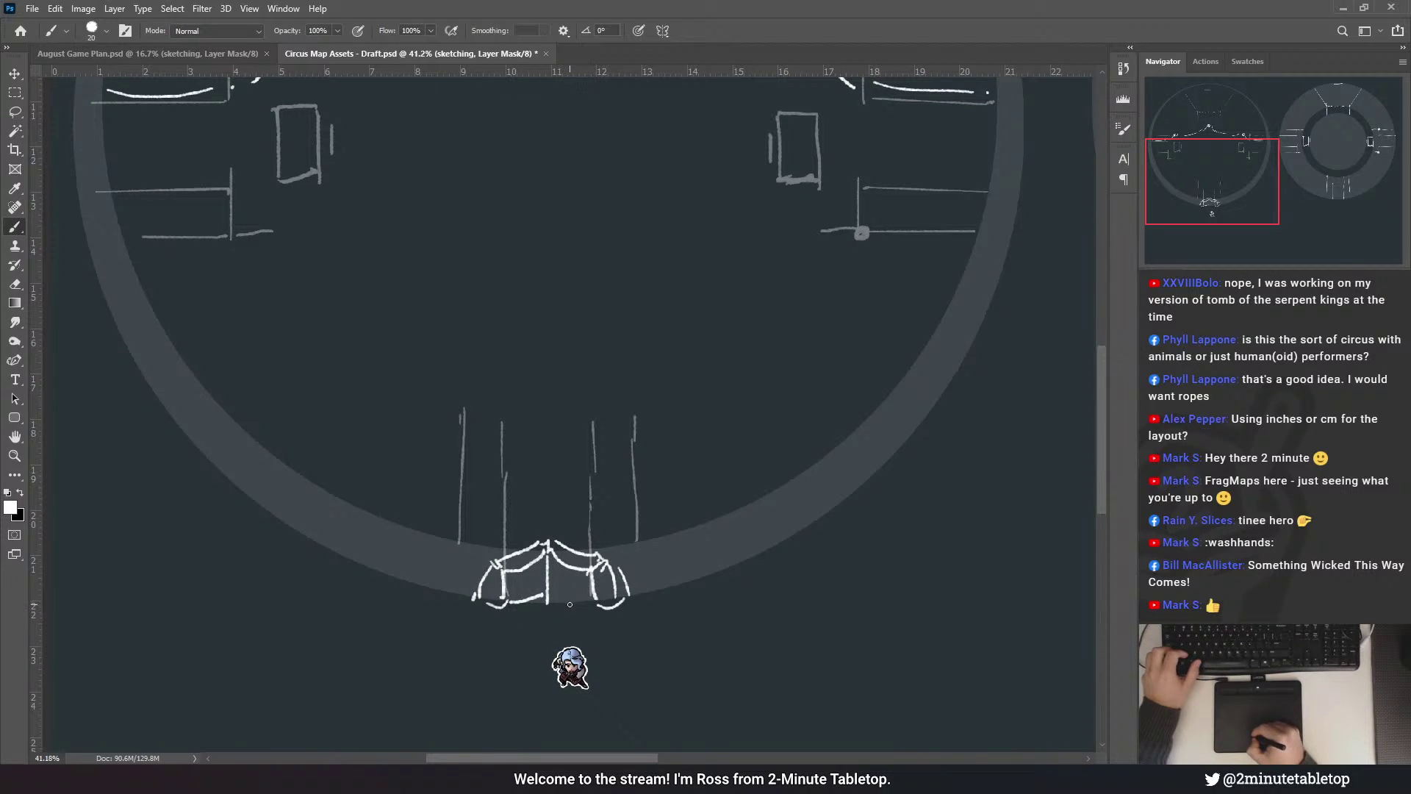
{"action": "key", "text": "ctrl+z"}
{"action": "key", "text": "ctrl+z"}
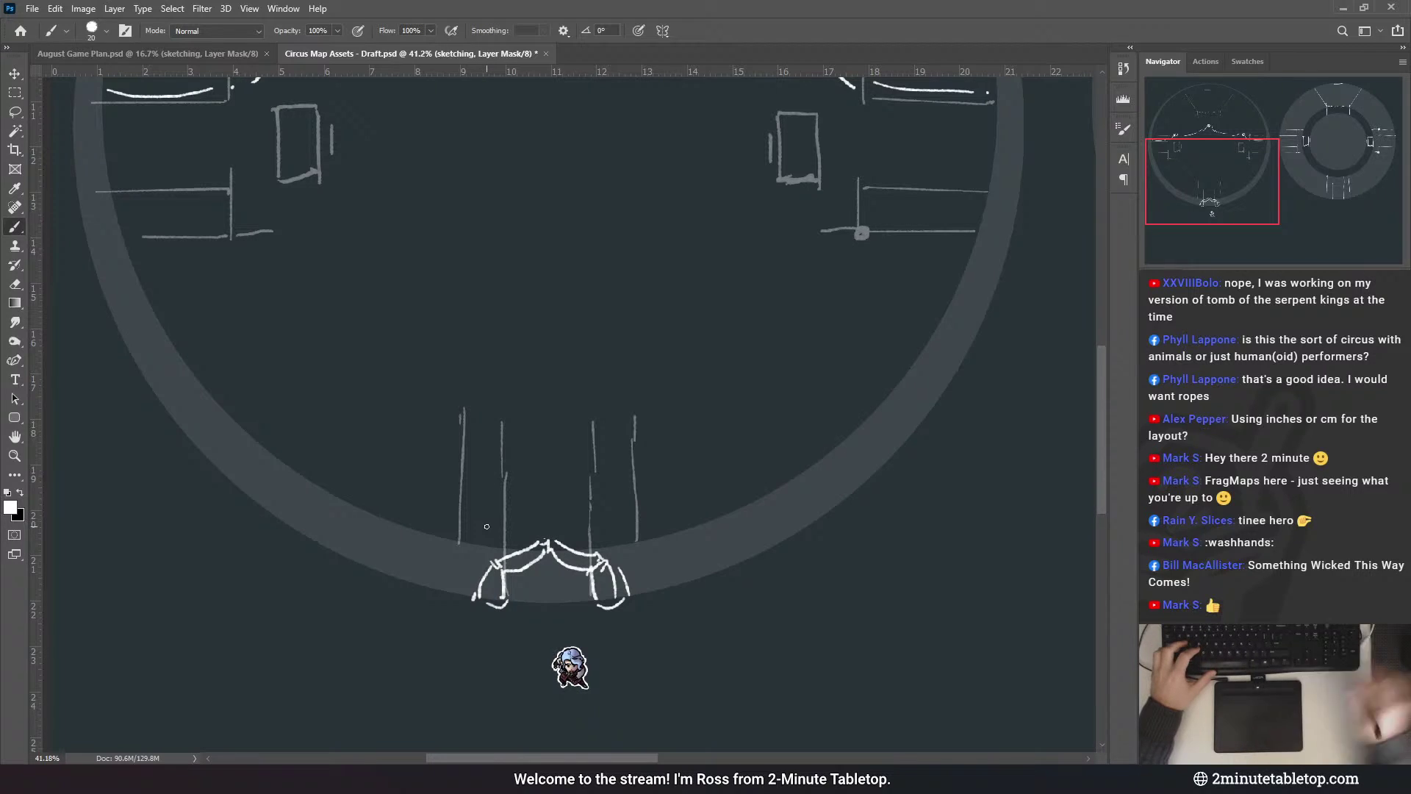
- Hide the faded seating layout in the left circle and sketch a shallow sagging upper canopy edge with short ends above the entrance
{"action": "key", "text": "ctrl+z"}
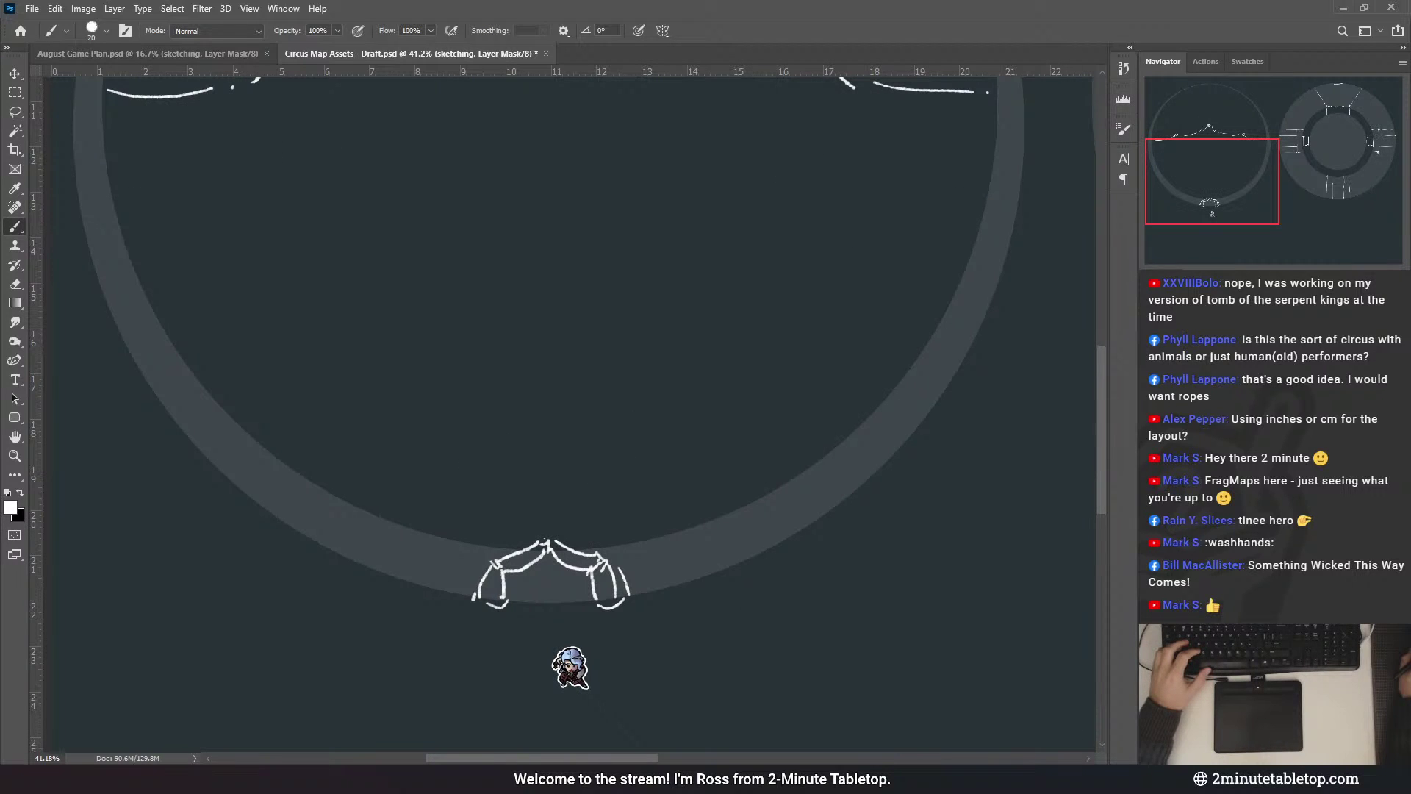
{"action": "mouse_move", "coordinate": [504, 541]}
{"action": "left_mouse_down"}
{"action": "mouse_move", "coordinate": [549, 432]}
{"action": "mouse_move", "coordinate": [674, 420]}
{"action": "left_mouse_up"}
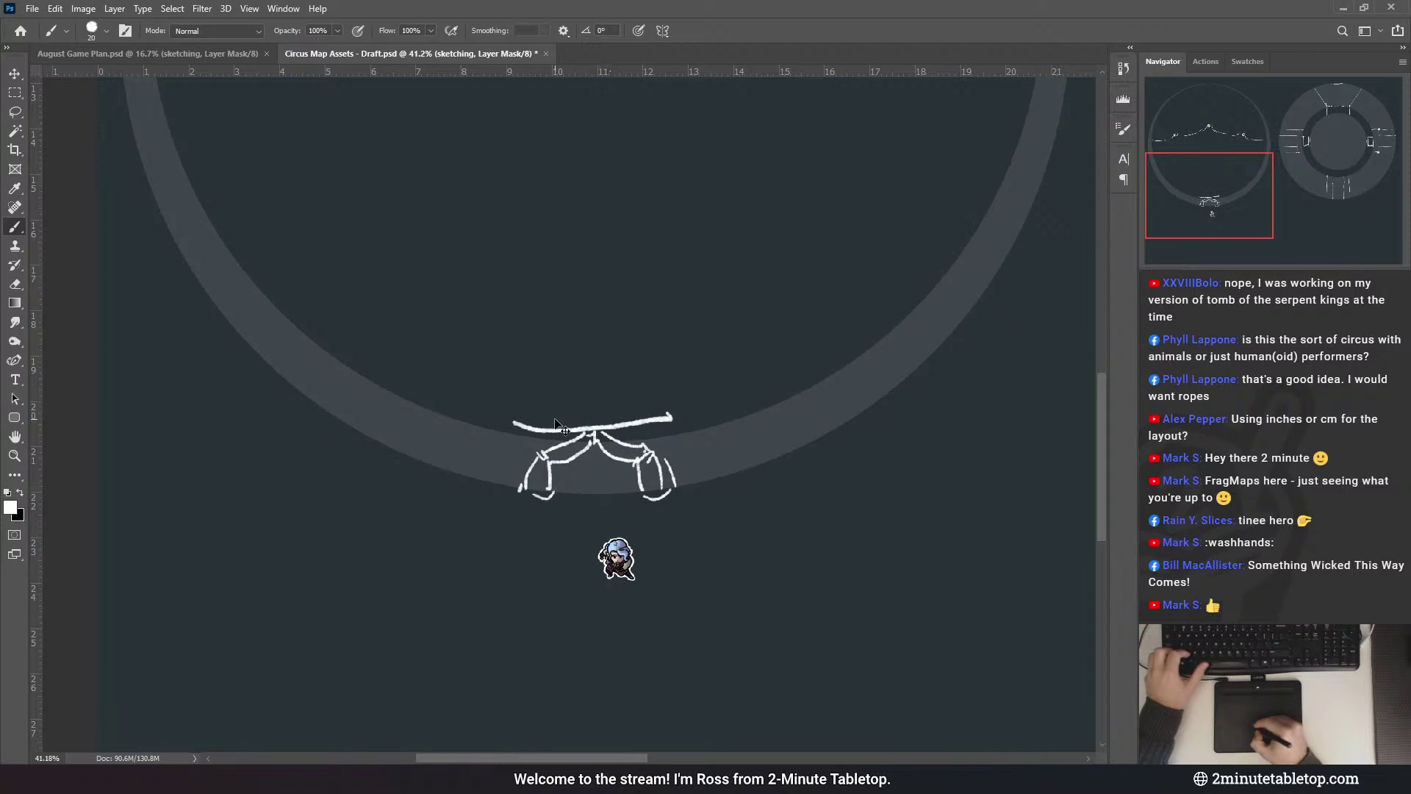
{"action": "key", "text": "ctrl+z"}
{"action": "left_click_drag", "start_coordinate": [523, 416], "coordinate": [685, 409]}
{"action": "key", "text": "ctrl+z"}
{"action": "left_click_drag", "start_coordinate": [524, 409], "coordinate": [677, 419]}
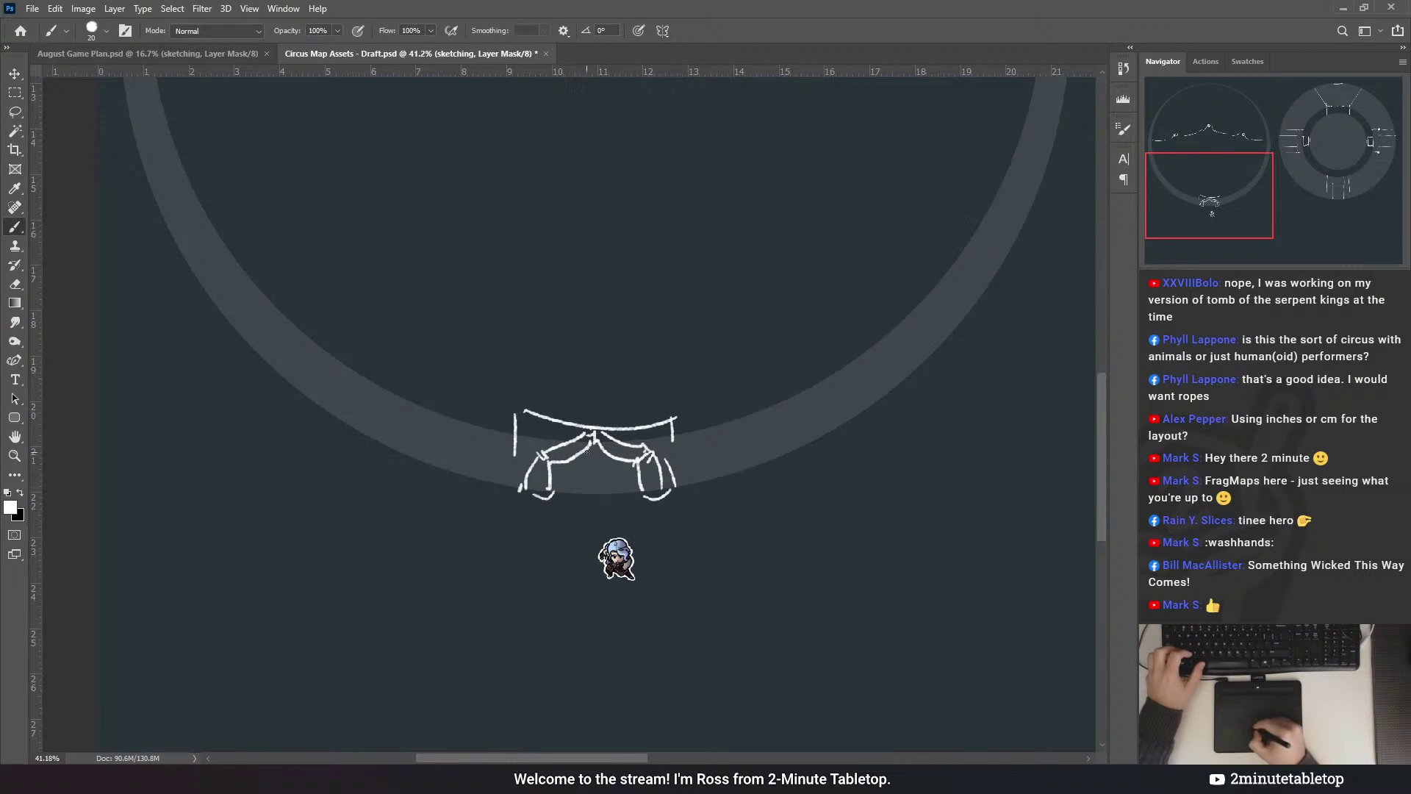
- Sketch the canopy's curved lower edge across the top of the entrance, joining its two short side ends
{"action": "left_click_drag", "start_coordinate": [522, 438], "coordinate": [680, 445]}
{"action": "key", "text": "ctrl+z"}
{"action": "left_click_drag", "start_coordinate": [526, 440], "coordinate": [661, 453]}
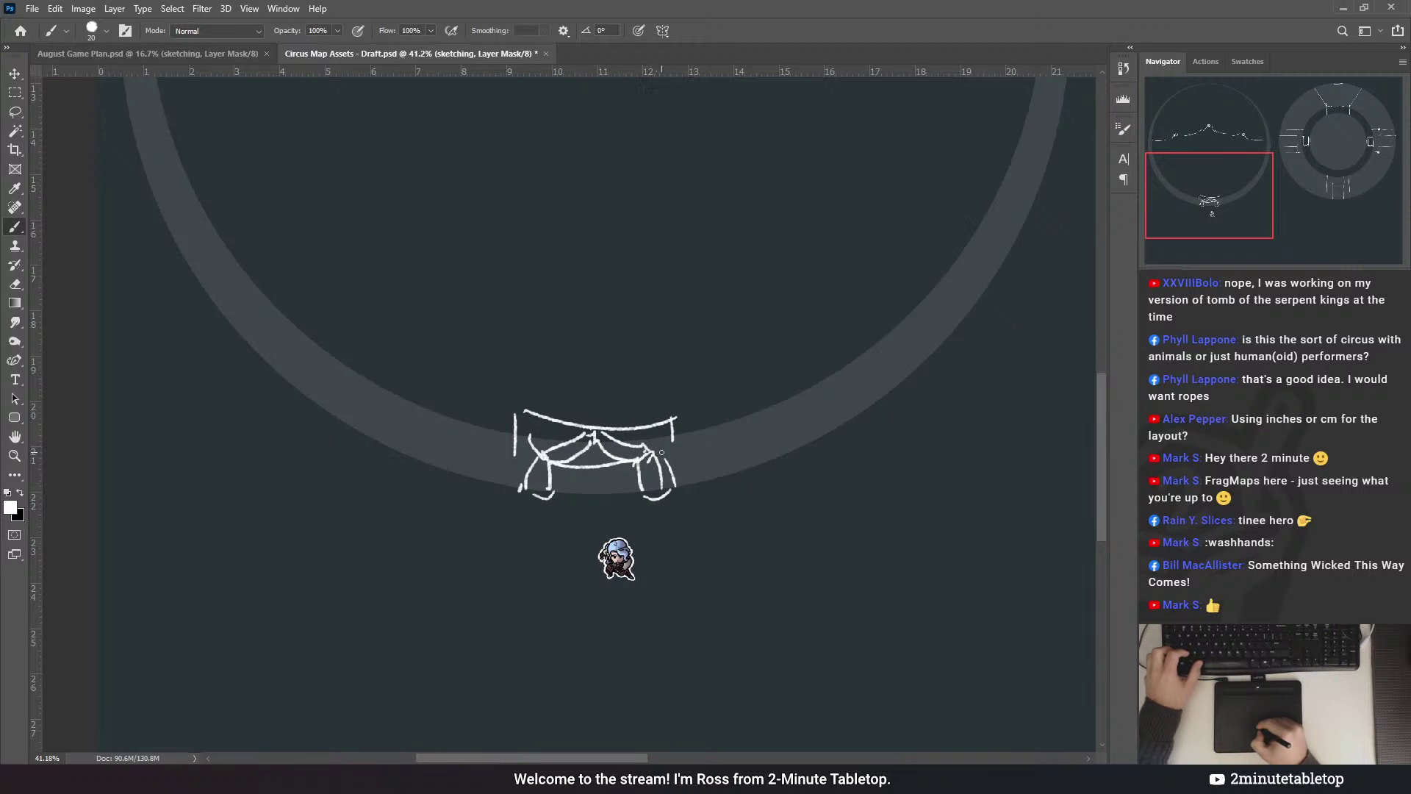
{"action": "key", "text": "ctrl+z"}
{"action": "left_click_drag", "start_coordinate": [516, 433], "coordinate": [670, 449]}
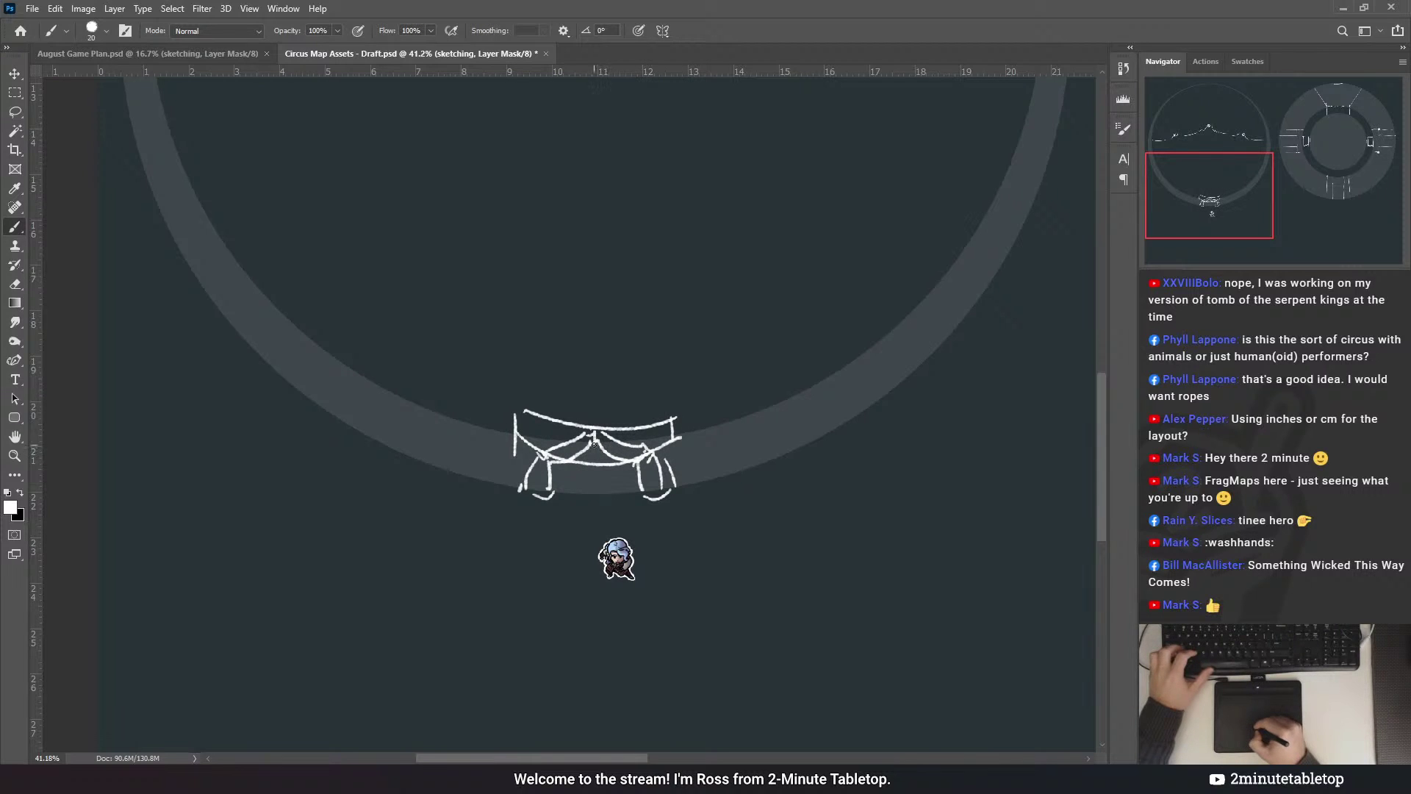
- Erase the old curtain lines inside the canopy and clean up the strokes around the entrance's side curtains
{"action": "key", "text": "ctrl+z"}
{"action": "key", "text": "ctrl+z"}
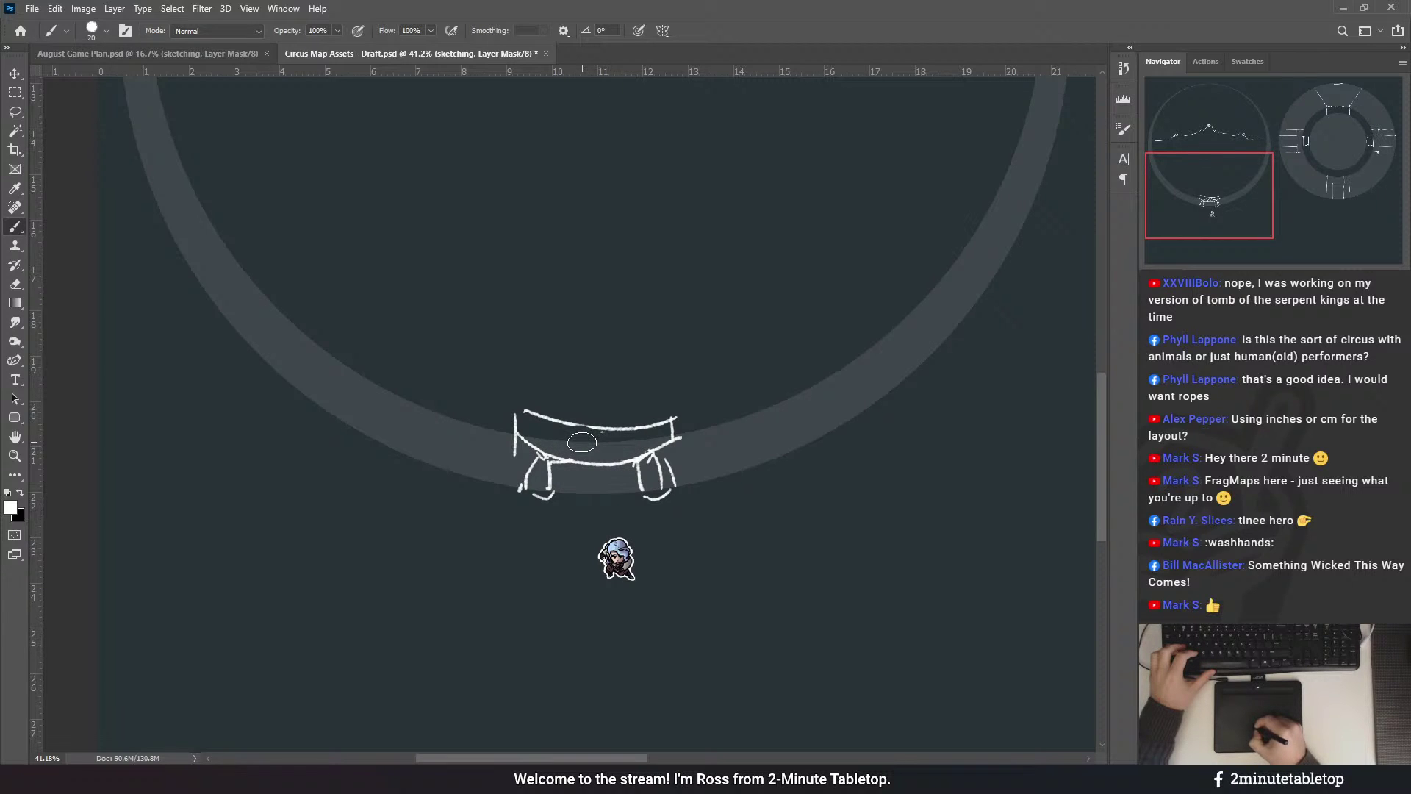
{"action": "mouse_move", "coordinate": [579, 462]}
{"action": "left_mouse_down"}
{"action": "mouse_move", "coordinate": [562, 513]}
{"action": "mouse_move", "coordinate": [553, 504]}
{"action": "left_mouse_up"}
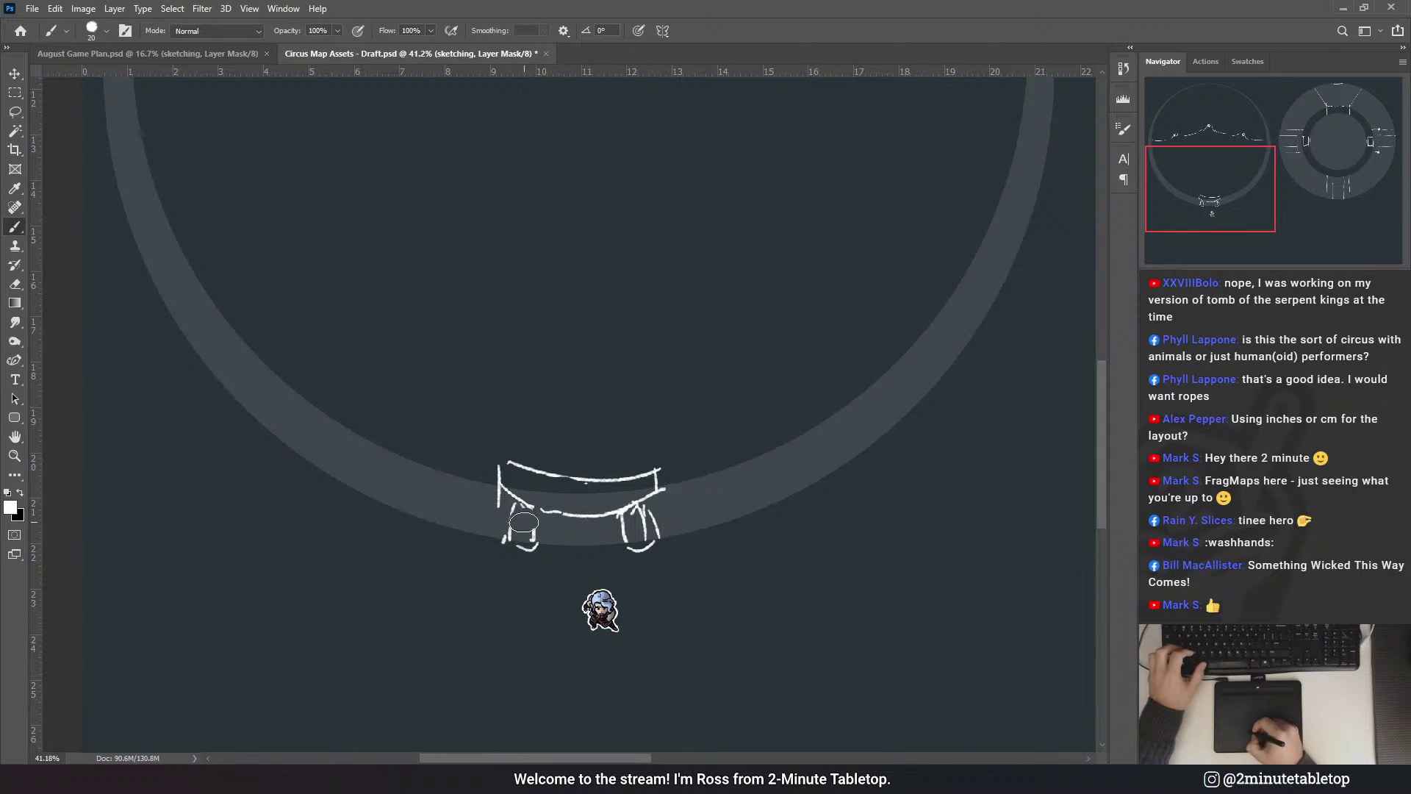
{"action": "mouse_move", "coordinate": [524, 522]}
{"action": "left_mouse_down"}
{"action": "mouse_move", "coordinate": [534, 508]}
{"action": "mouse_move", "coordinate": [494, 551]}
{"action": "left_mouse_up"}
{"action": "key", "text": "ctrl+z"}
- Draw a slanted outer post line on each side of the entrance and add short cross marks inside both side curtains
{"action": "left_click_drag", "start_coordinate": [489, 467], "coordinate": [499, 549]}
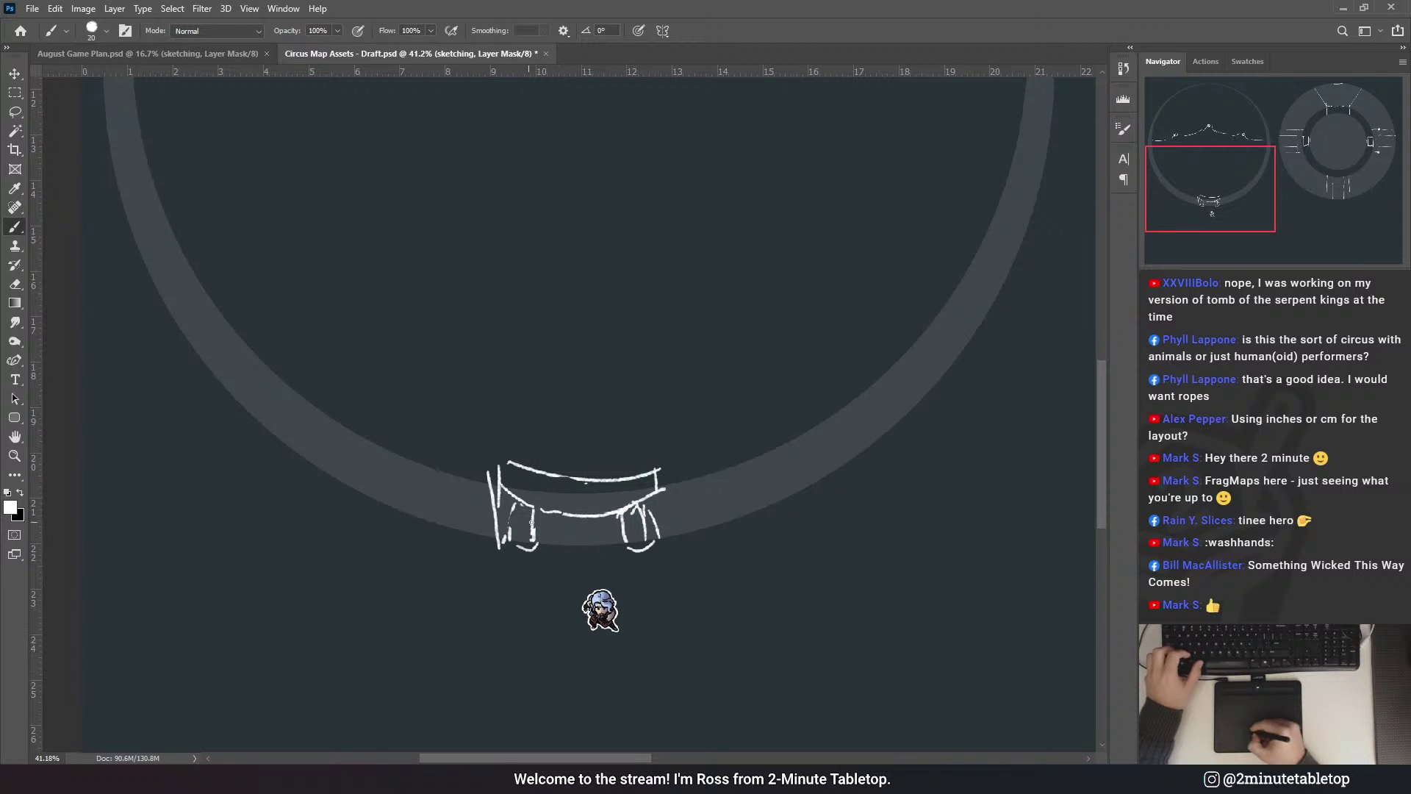
{"action": "mouse_move", "coordinate": [667, 470]}
{"action": "left_mouse_down"}
{"action": "mouse_move", "coordinate": [665, 542]}
{"action": "mouse_move", "coordinate": [628, 527]}
{"action": "left_mouse_up"}
{"action": "key", "text": "ctrl+z"}
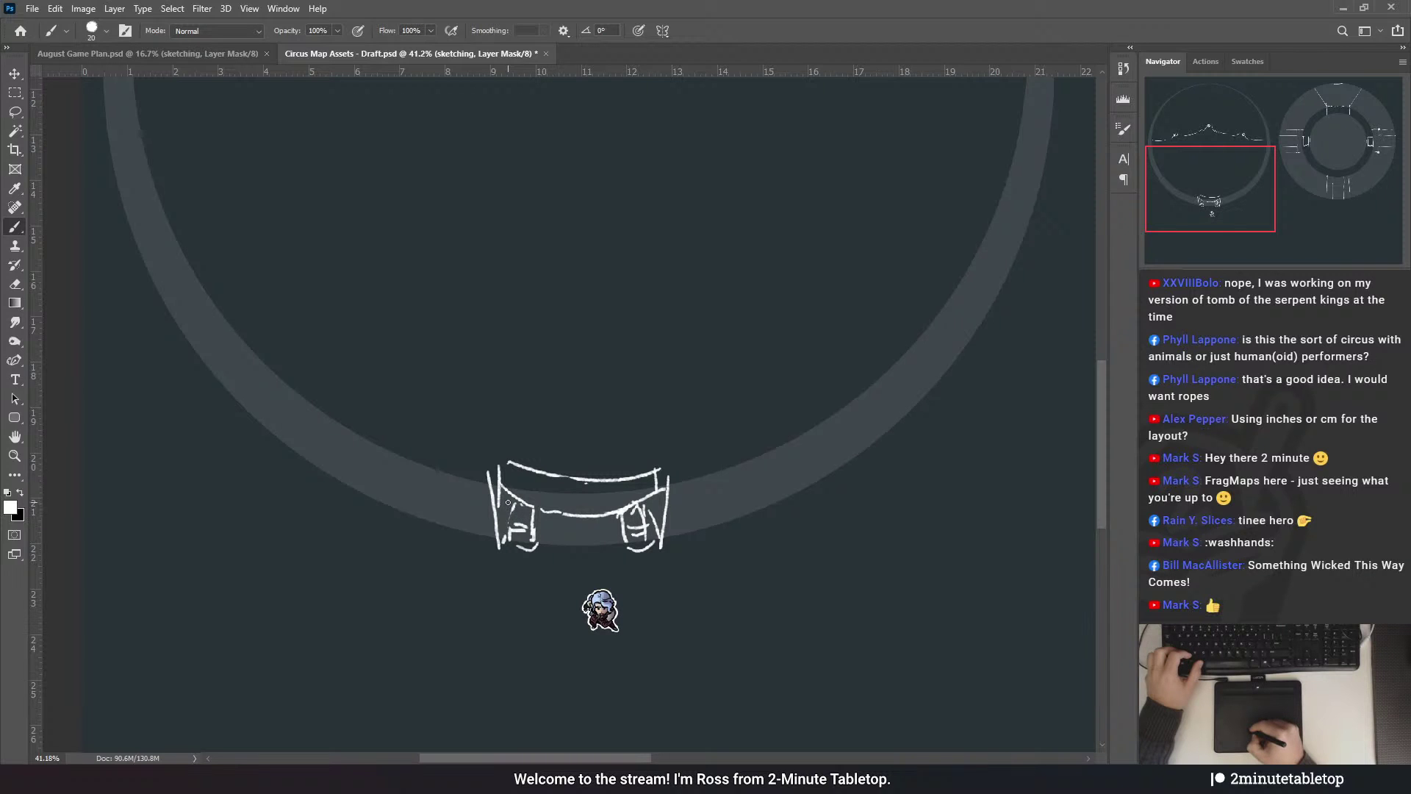
{"action": "left_click_drag", "start_coordinate": [586, 422], "coordinate": [666, 381]}
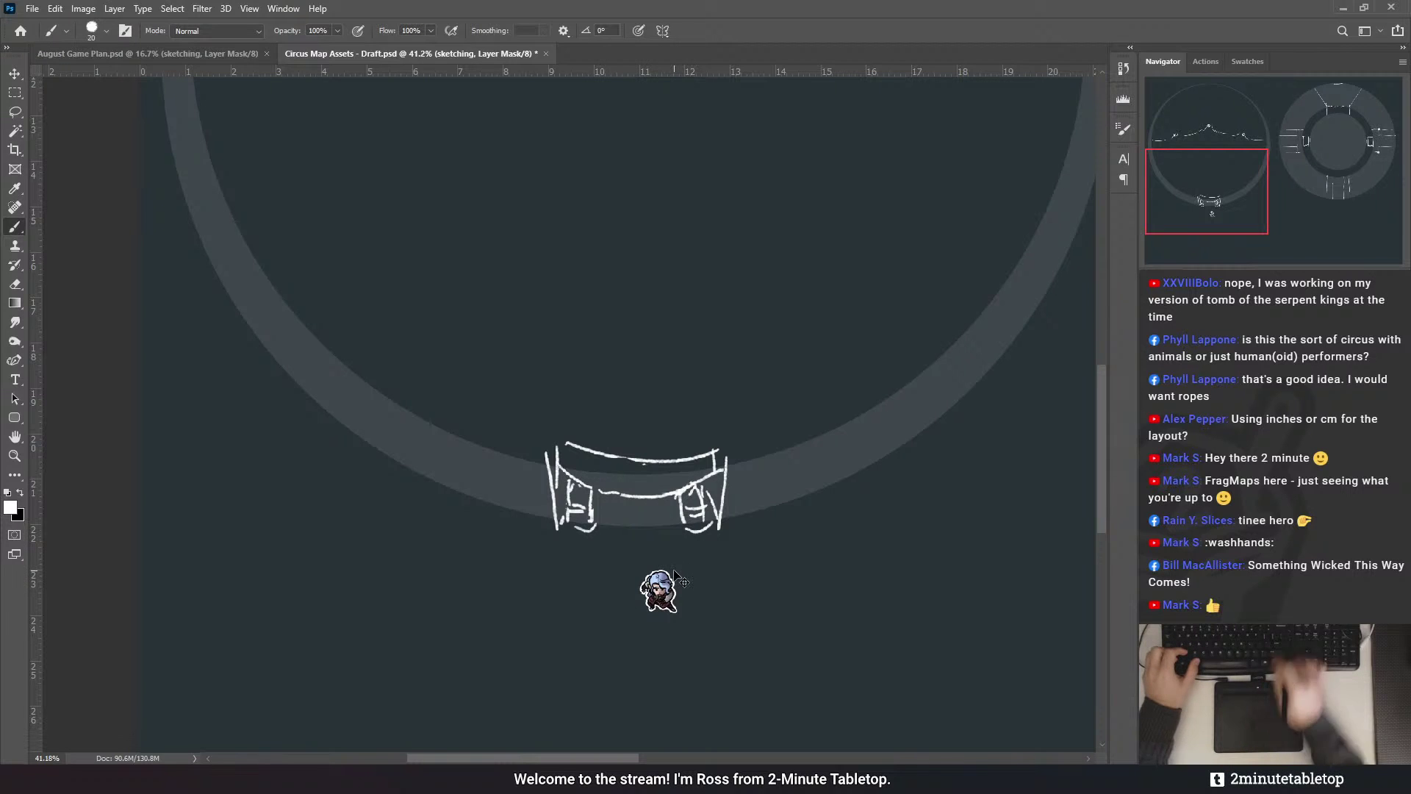
- Show the grid, scale the character token down to about 28.5%, and center it within its grid square
{"action": "key", "text": "ctrl+apostrophe"}
{"action": "scroll", "coordinate": [674, 570], "scroll_direction": "up", "scroll_amount": 5}
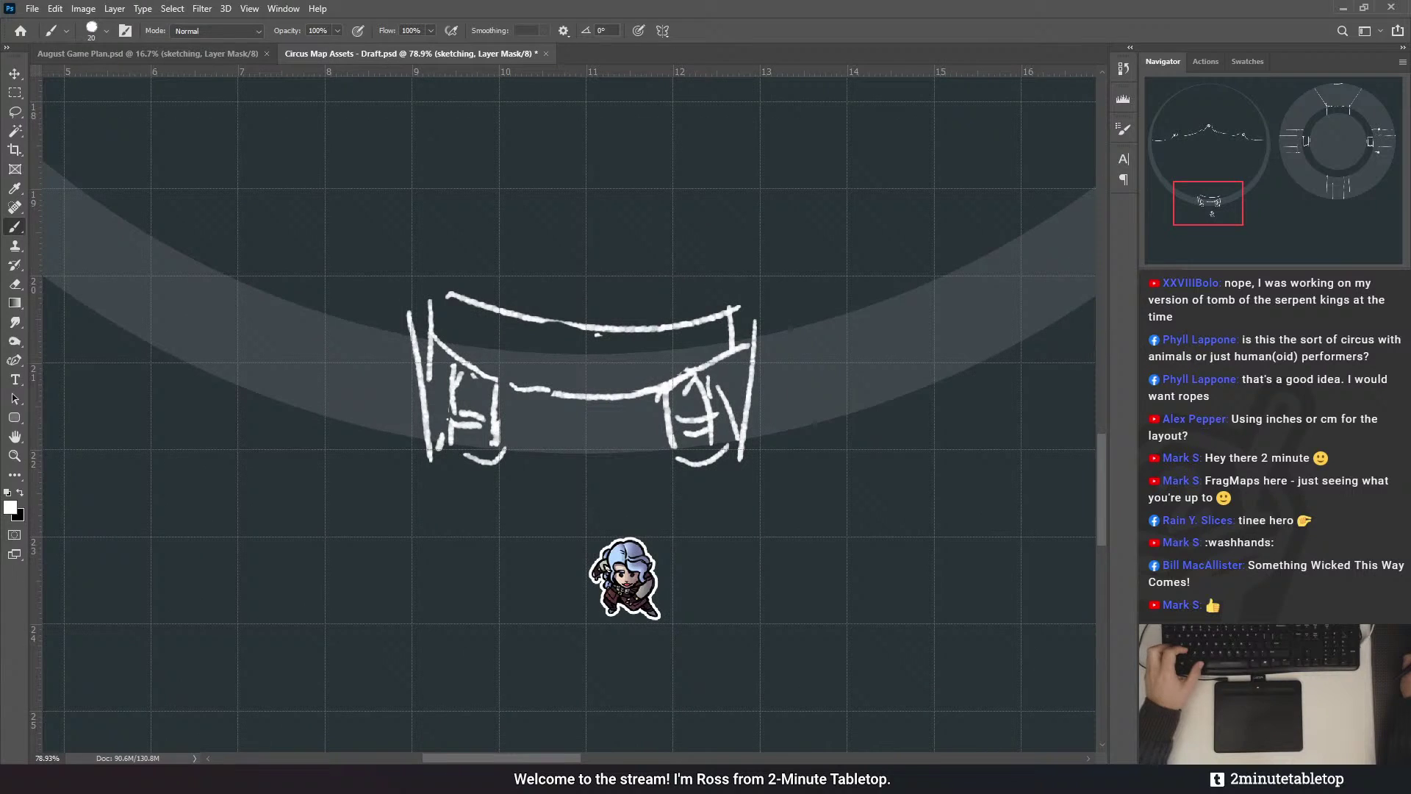
{"action": "left_click", "coordinate": [658, 607], "text": "ctrl"}
{"action": "key", "text": "ctrl+t"}
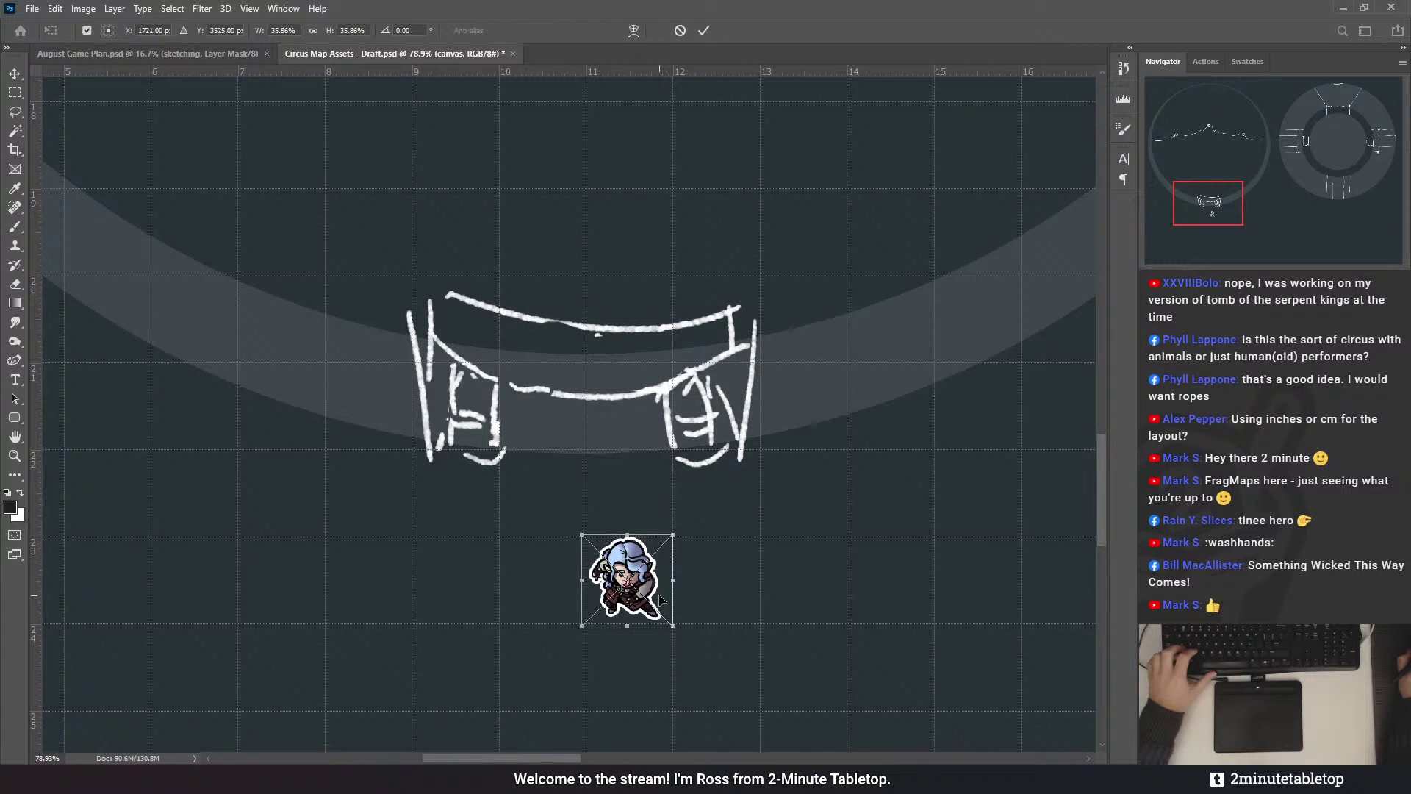
{"action": "left_click_drag", "start_coordinate": [658, 607], "coordinate": [660, 606]}
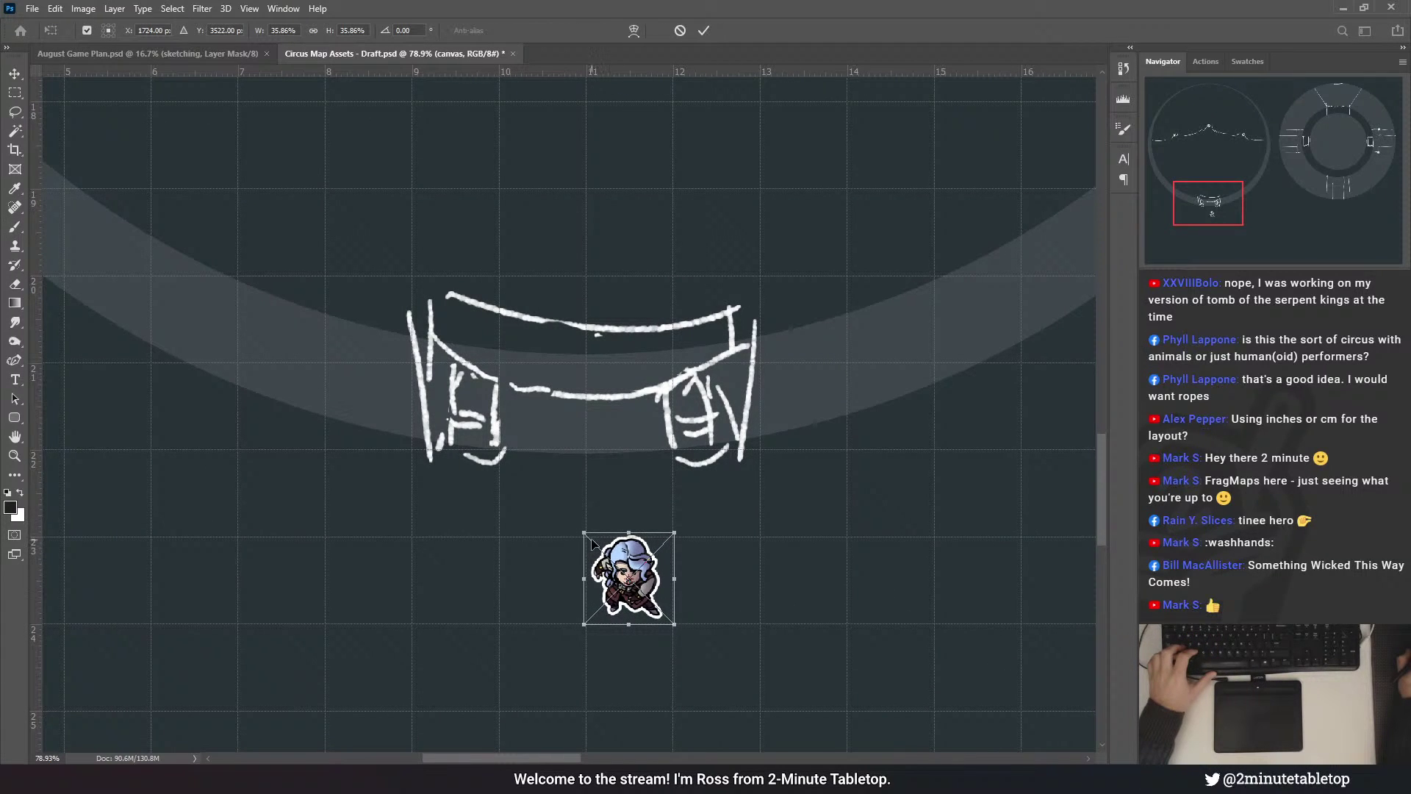
{"action": "left_click_drag", "start_coordinate": [586, 533], "coordinate": [608, 549]}
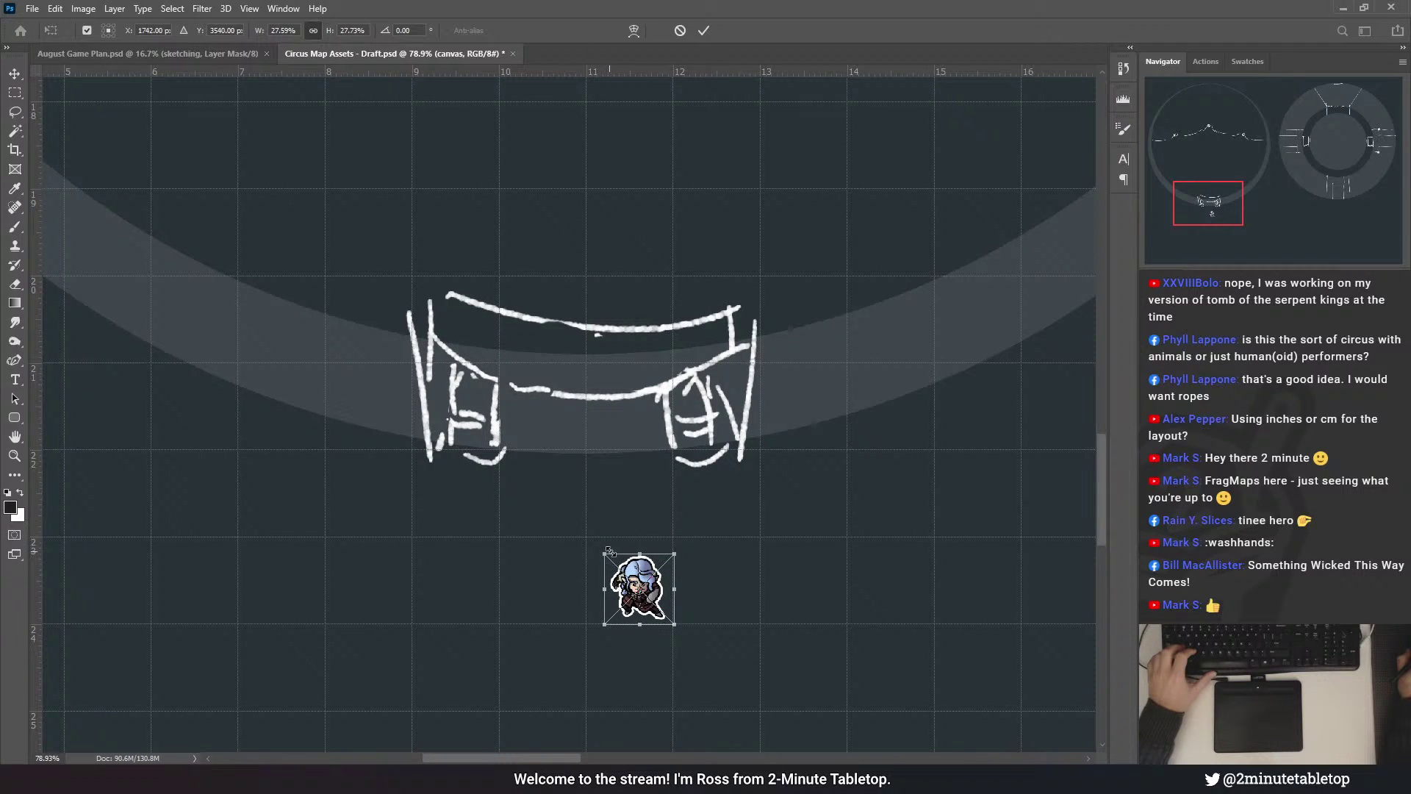
{"action": "left_click_drag", "start_coordinate": [660, 599], "coordinate": [649, 589]}
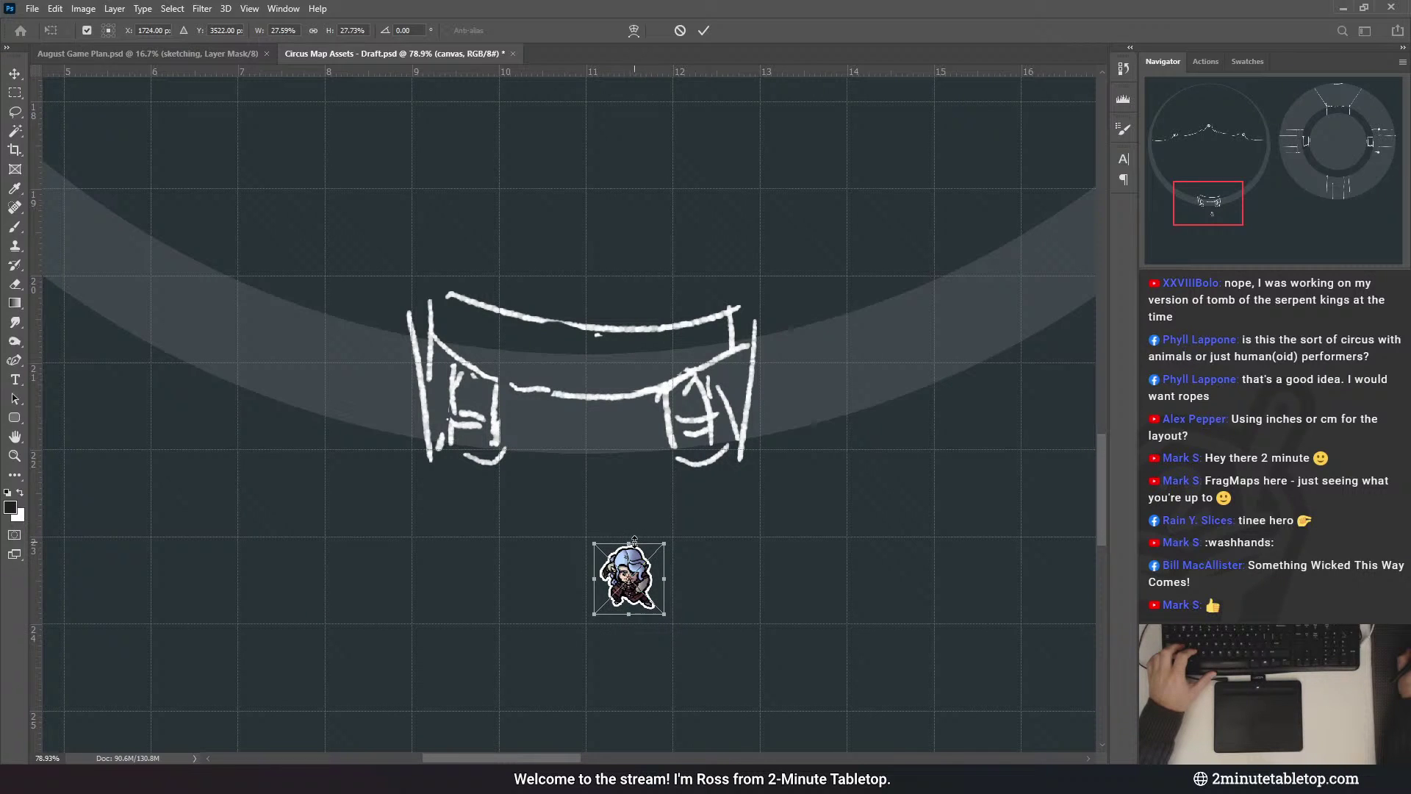
{"action": "left_click_drag", "start_coordinate": [634, 540], "coordinate": [634, 538]}
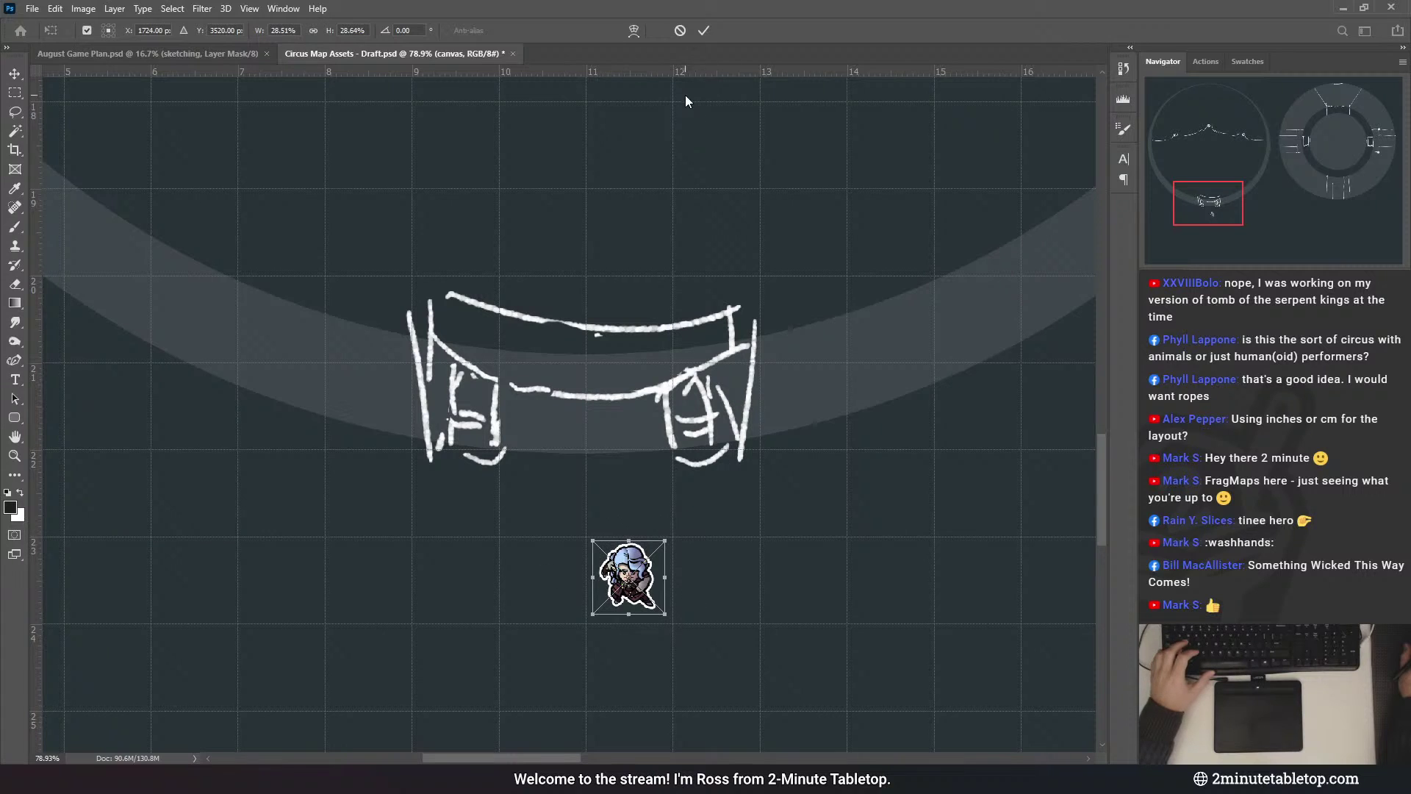
{"action": "left_click", "coordinate": [704, 30]}
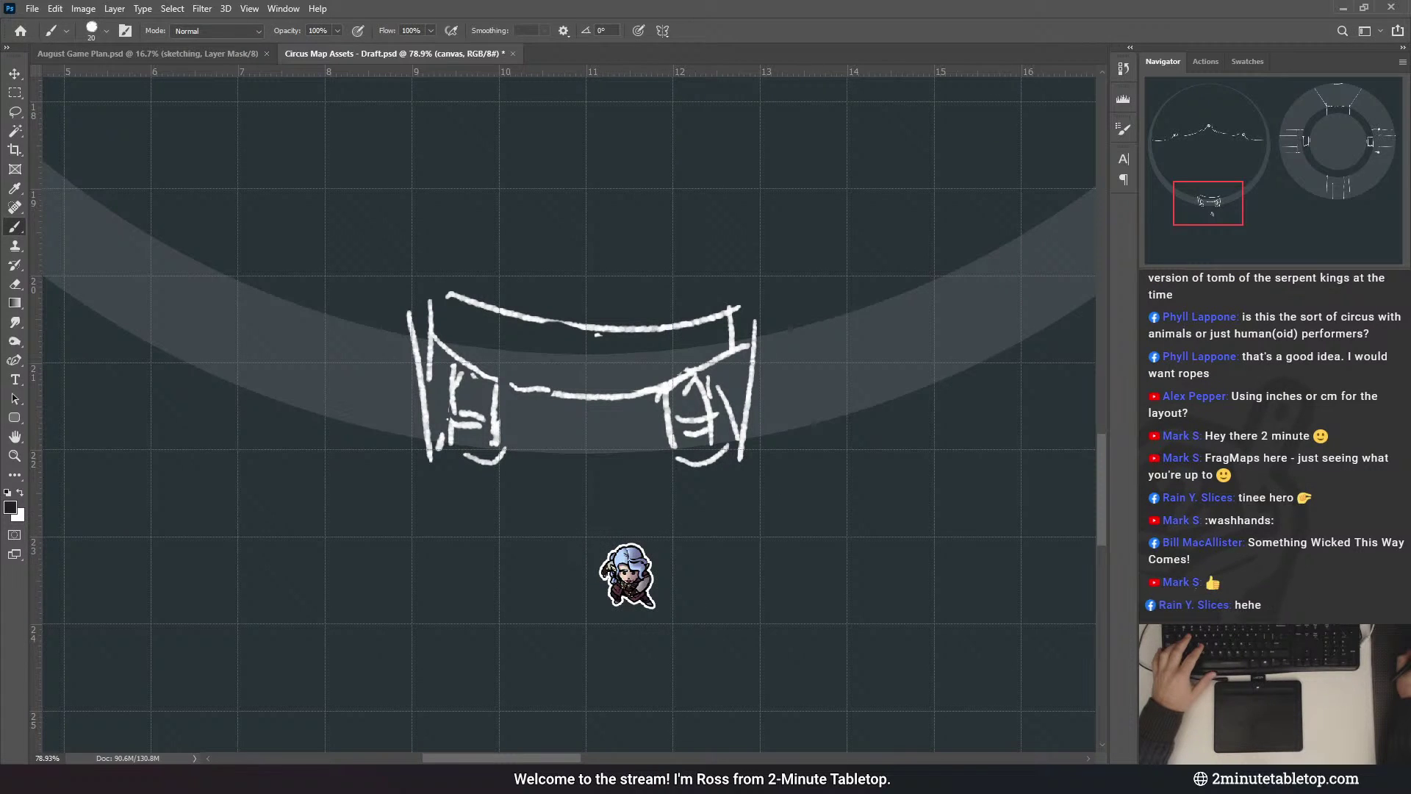
- Reactivate the sketching layer and hide the grid around the entrance
{"action": "key", "text": "ctrl+comma"}
{"action": "key", "text": "ctrl+comma"}
{"action": "key", "text": "alt+bracketright"}
{"action": "left_click_drag", "start_coordinate": [683, 255], "coordinate": [716, 369]}
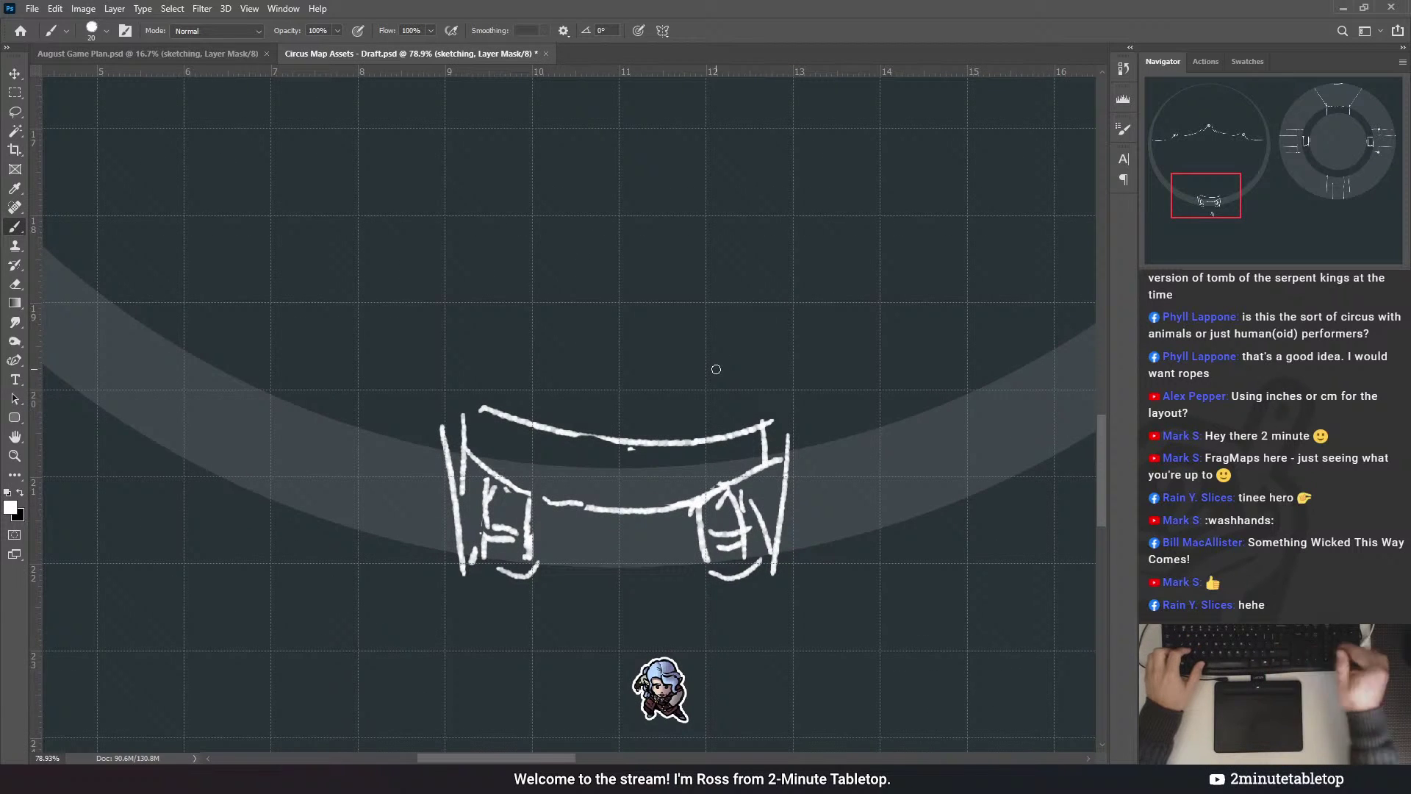
{"action": "scroll", "coordinate": [808, 412], "scroll_direction": "down", "scroll_amount": 3}
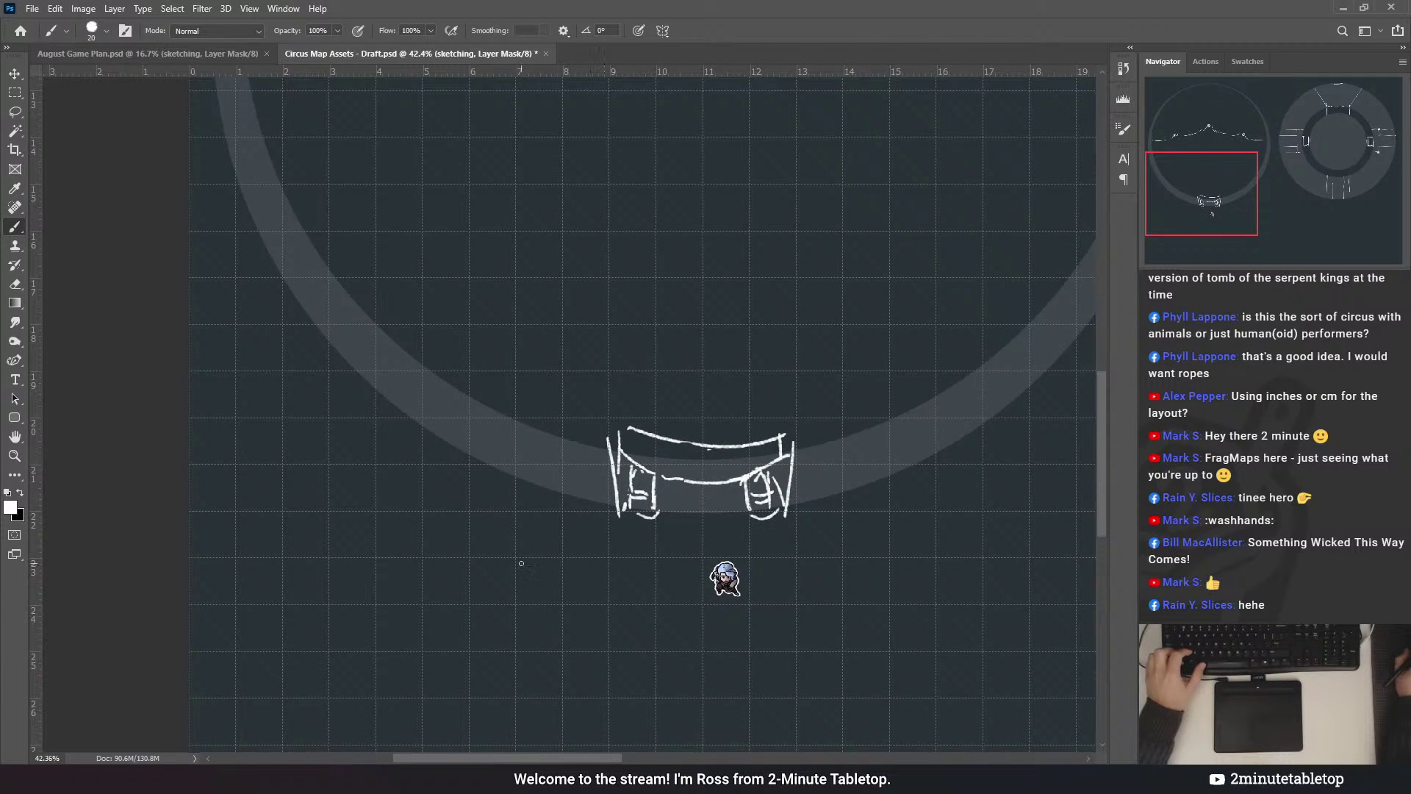
{"action": "scroll", "coordinate": [846, 436], "scroll_direction": "up", "scroll_amount": 1}
{"action": "key", "text": "ctrl+apostrophe"}
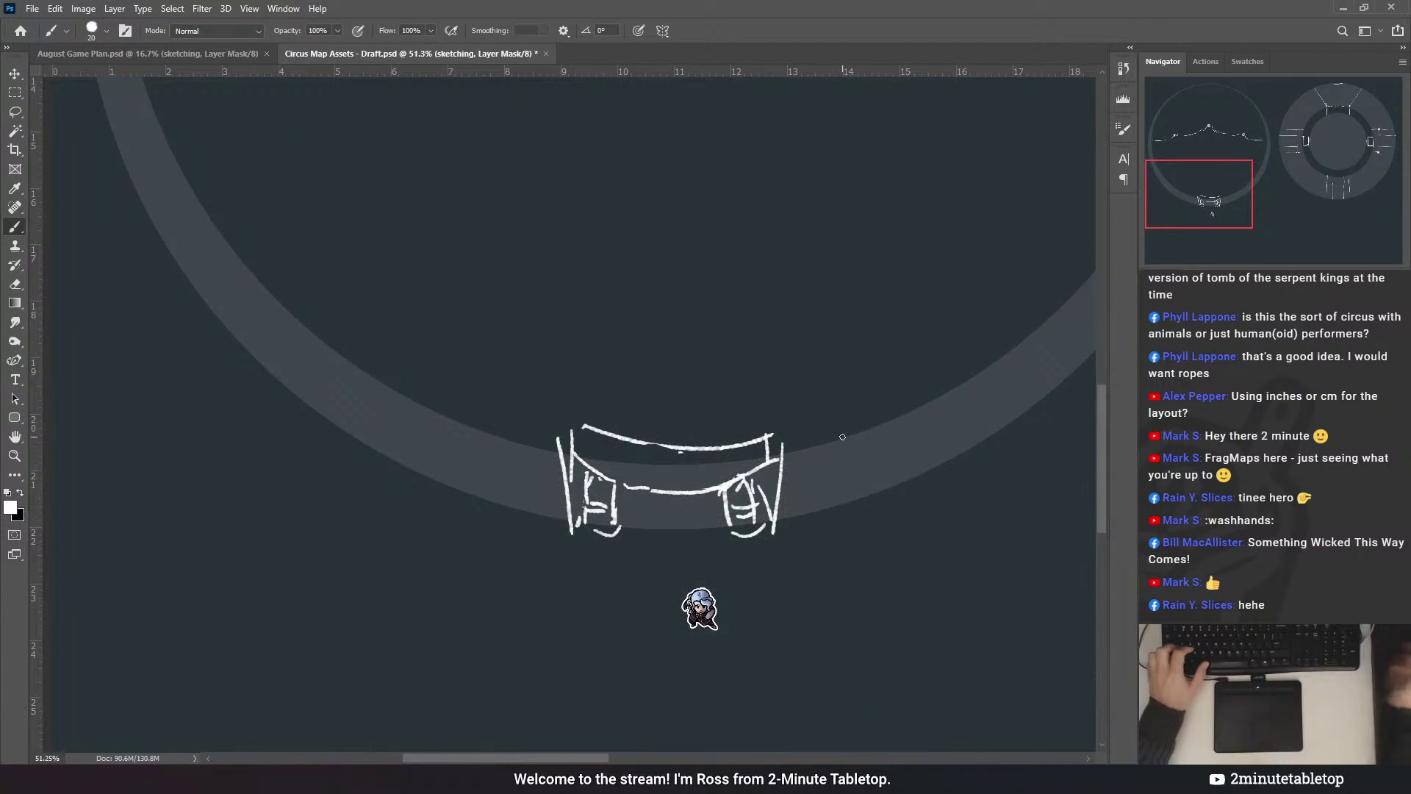
{"action": "left_click_drag", "start_coordinate": [804, 372], "coordinate": [719, 386]}
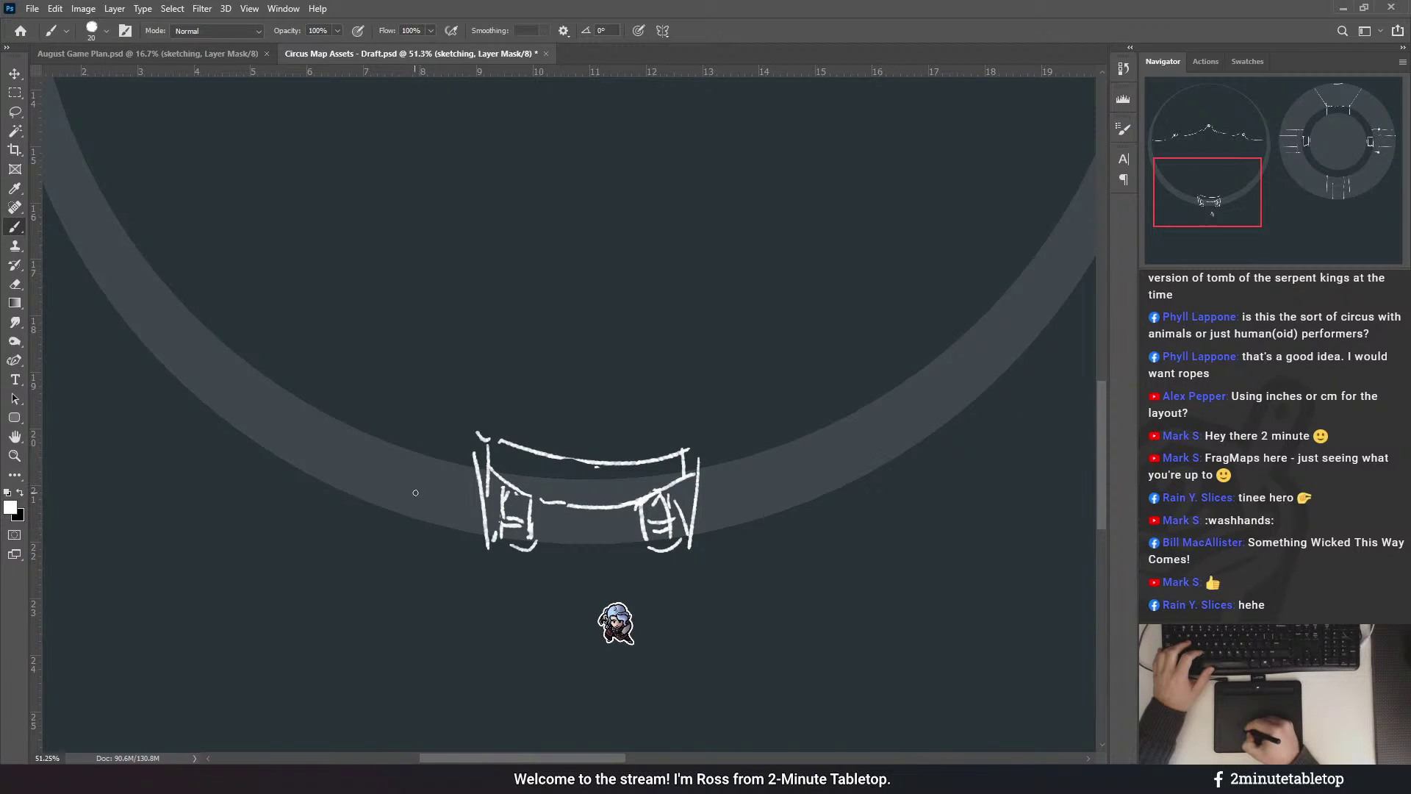
{"action": "left_click_drag", "start_coordinate": [419, 499], "coordinate": [465, 459]}
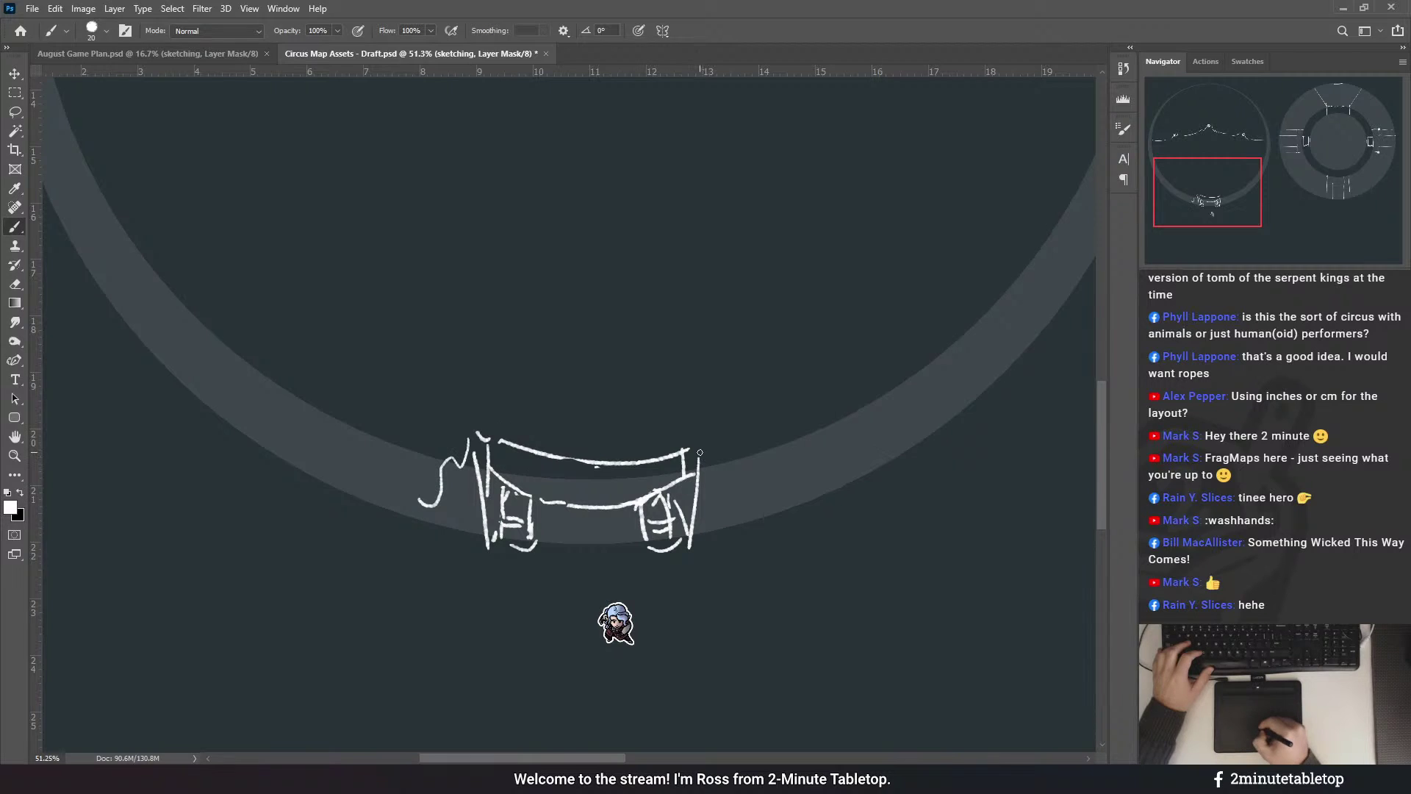
{"action": "left_click_drag", "start_coordinate": [700, 453], "coordinate": [601, 554]}
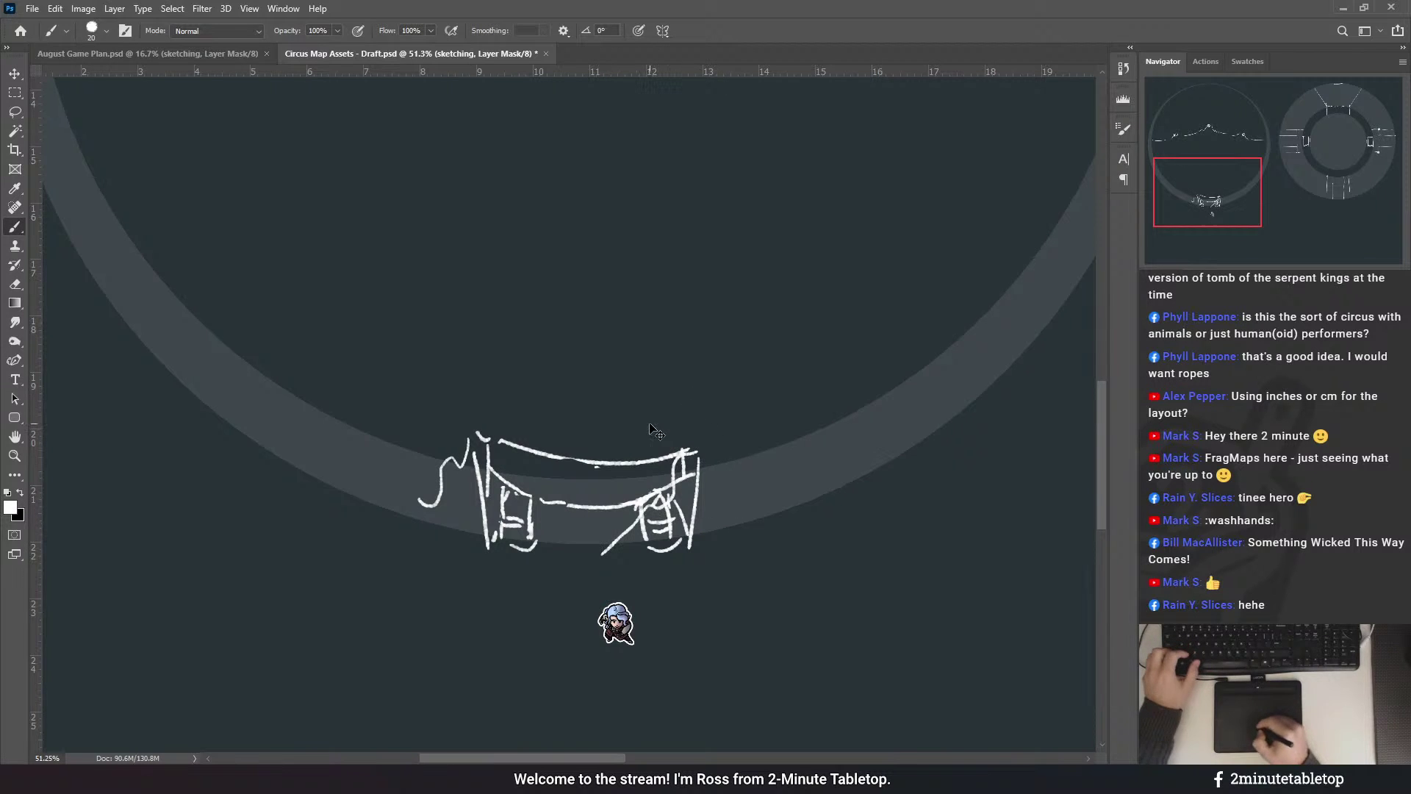
{"action": "key", "text": "ctrl+z"}
{"action": "key", "text": "ctrl+z"}
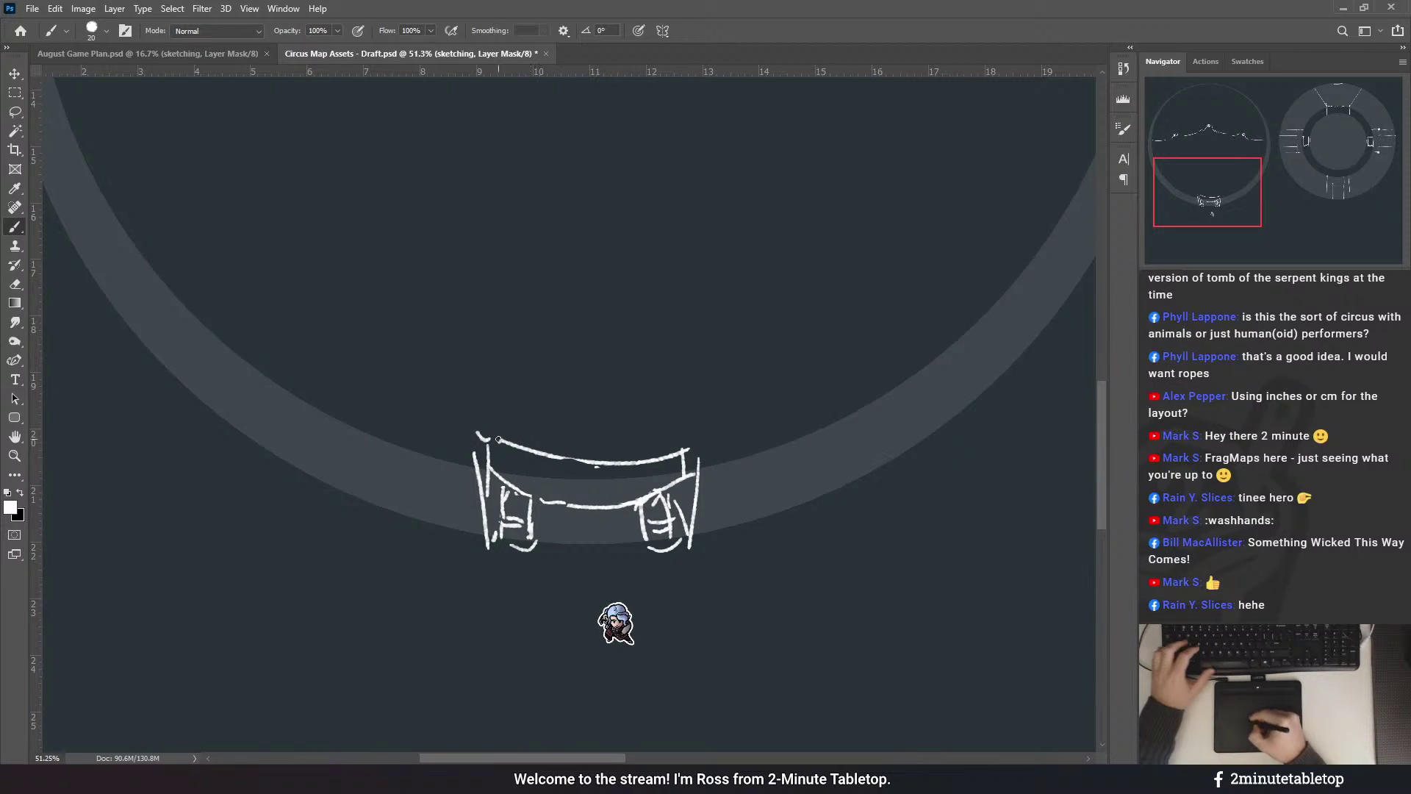
- Replace the entrance's left outer post with an angled side panel that has a slanted outer edge, pointed bottom and short top edge
{"action": "mouse_move", "coordinate": [441, 436]}
{"action": "left_mouse_down"}
{"action": "mouse_move", "coordinate": [456, 516]}
{"action": "mouse_move", "coordinate": [503, 497]}
{"action": "mouse_move", "coordinate": [469, 501]}
{"action": "left_mouse_up"}
{"action": "key", "text": "e"}
{"action": "key", "text": "b"}
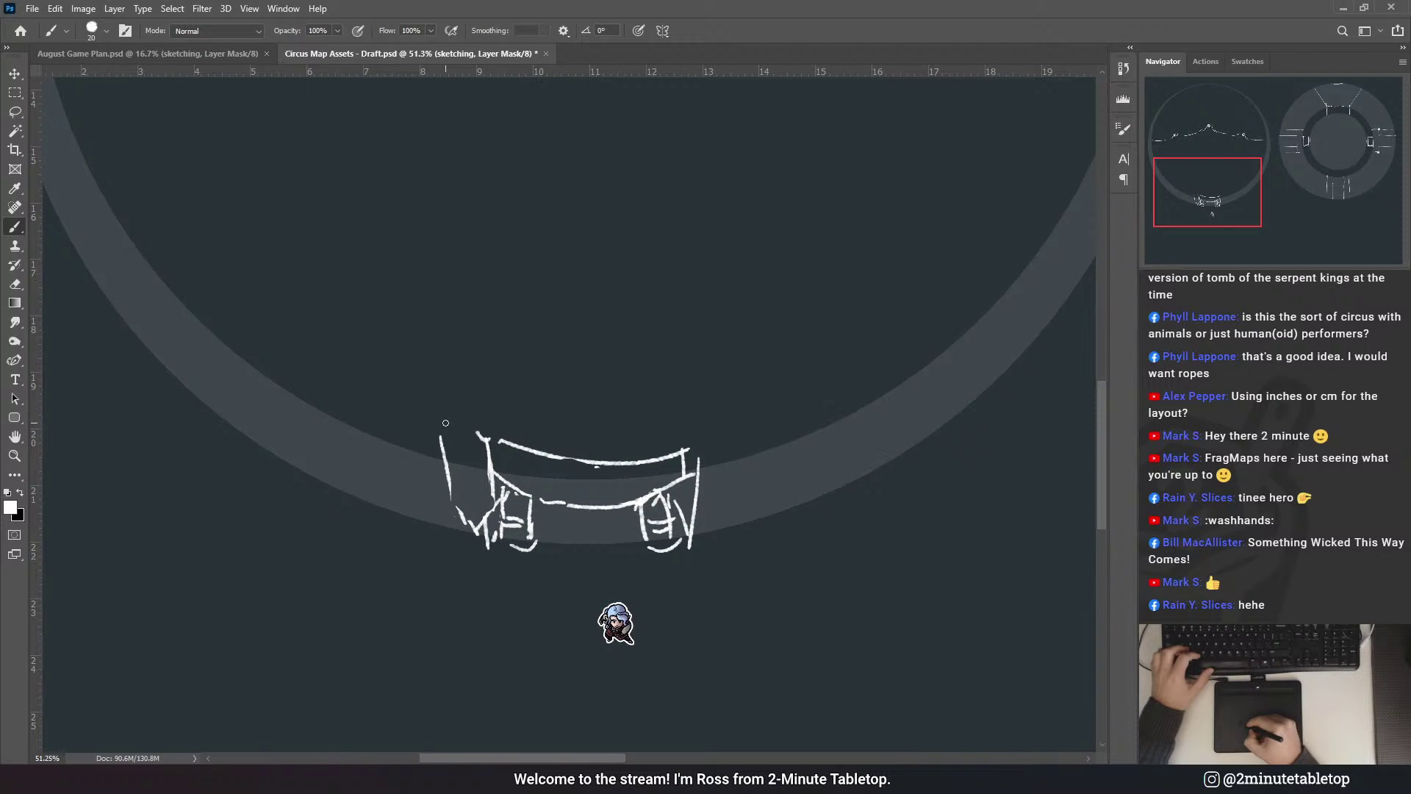
{"action": "left_click_drag", "start_coordinate": [445, 429], "coordinate": [486, 439]}
{"action": "key", "text": "ctrl+z"}
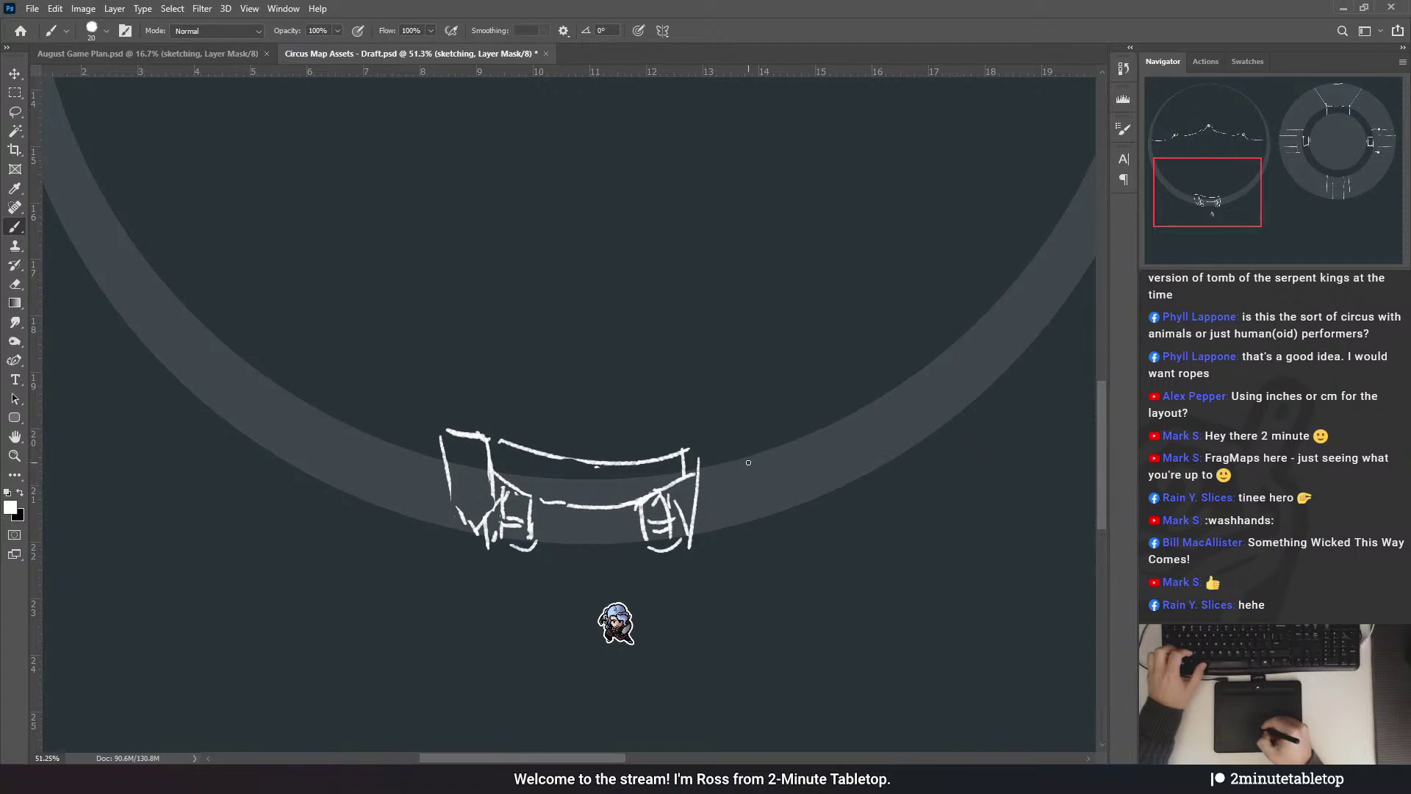
- Draw a matching side panel on the entrance's right, removing the old slanted post and closing the panel's bottom corner
{"action": "mouse_move", "coordinate": [689, 447]}
{"action": "left_mouse_down"}
{"action": "mouse_move", "coordinate": [725, 434]}
{"action": "mouse_move", "coordinate": [680, 526]}
{"action": "left_mouse_up"}
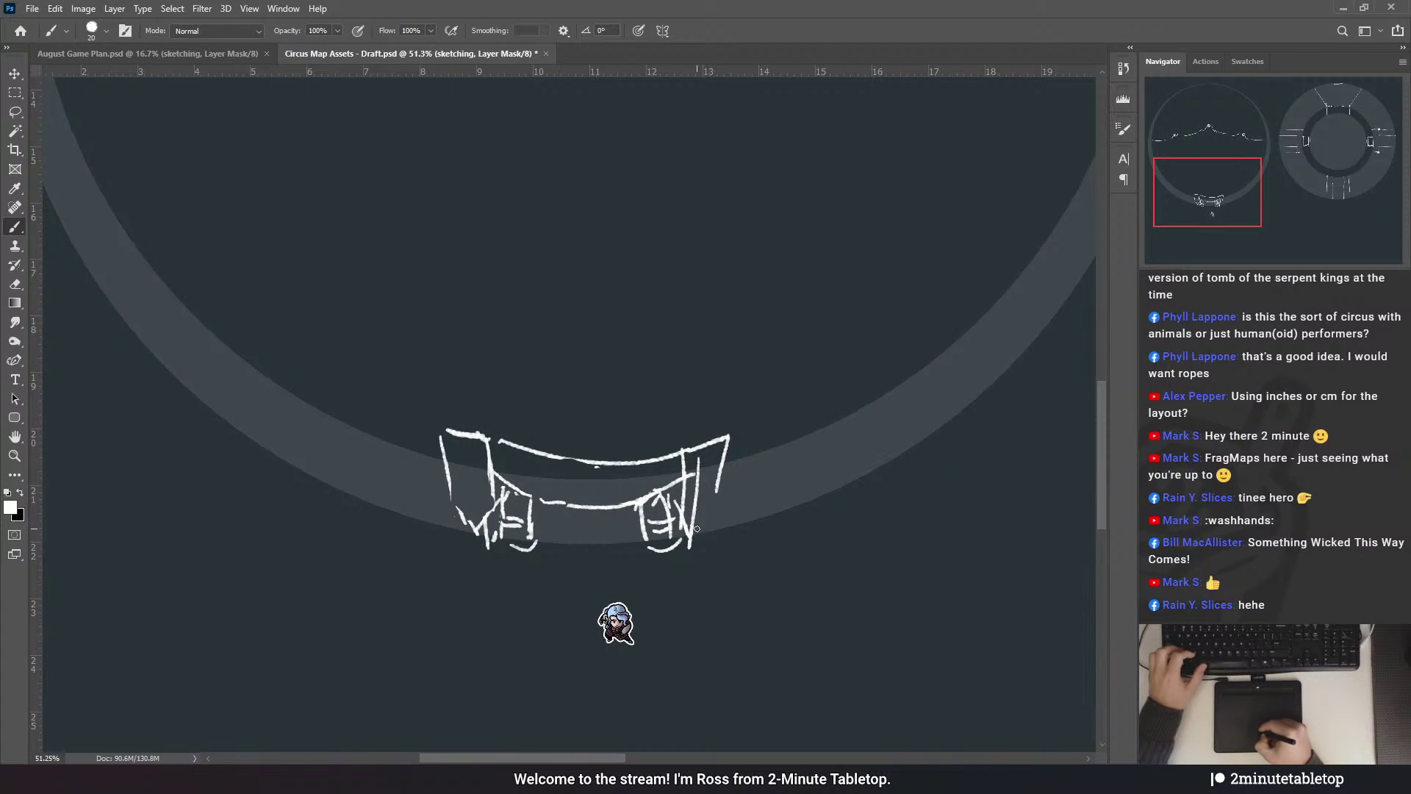
{"action": "key", "text": "ctrl+z"}
{"action": "left_click_drag", "start_coordinate": [687, 474], "coordinate": [695, 527]}
{"action": "mouse_move", "coordinate": [695, 531]}
{"action": "left_mouse_down"}
{"action": "mouse_move", "coordinate": [721, 465]}
{"action": "mouse_move", "coordinate": [726, 484]}
{"action": "mouse_move", "coordinate": [733, 425]}
{"action": "left_mouse_up"}
- Add overhanging pole lines with short cross ticks along the top edges of both side panels
{"action": "left_click_drag", "start_coordinate": [449, 421], "coordinate": [491, 436]}
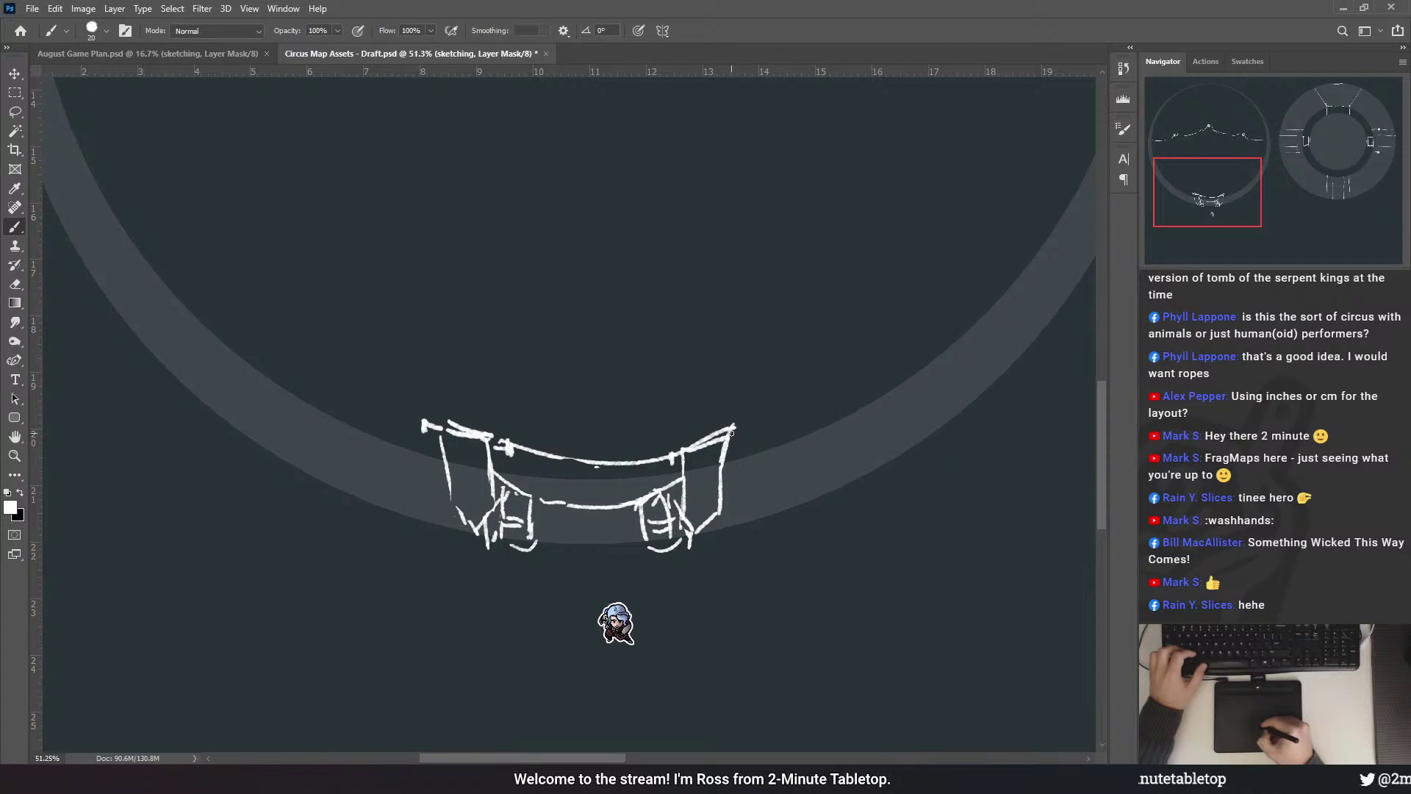
{"action": "left_click_drag", "start_coordinate": [729, 429], "coordinate": [743, 425]}
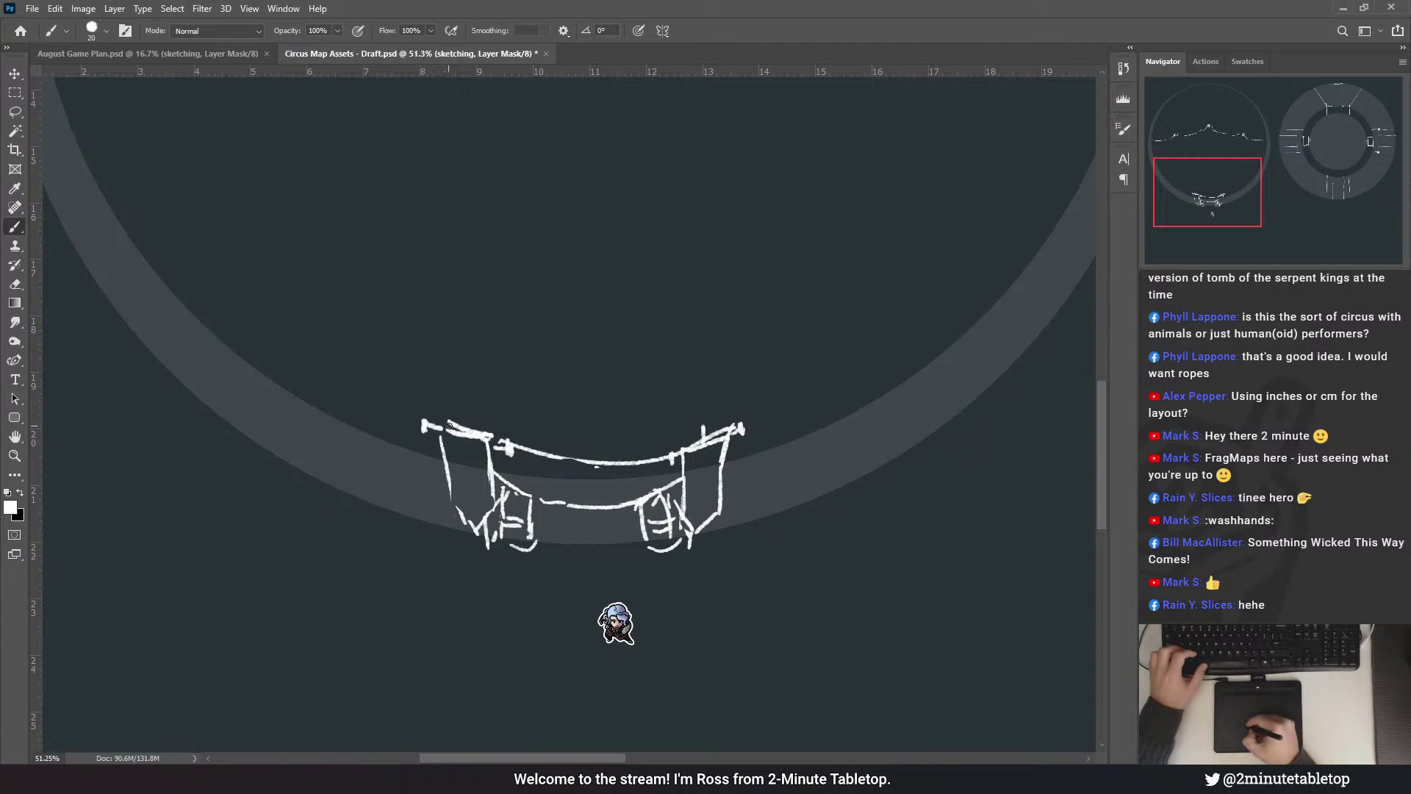
{"action": "left_click_drag", "start_coordinate": [692, 378], "coordinate": [703, 403]}
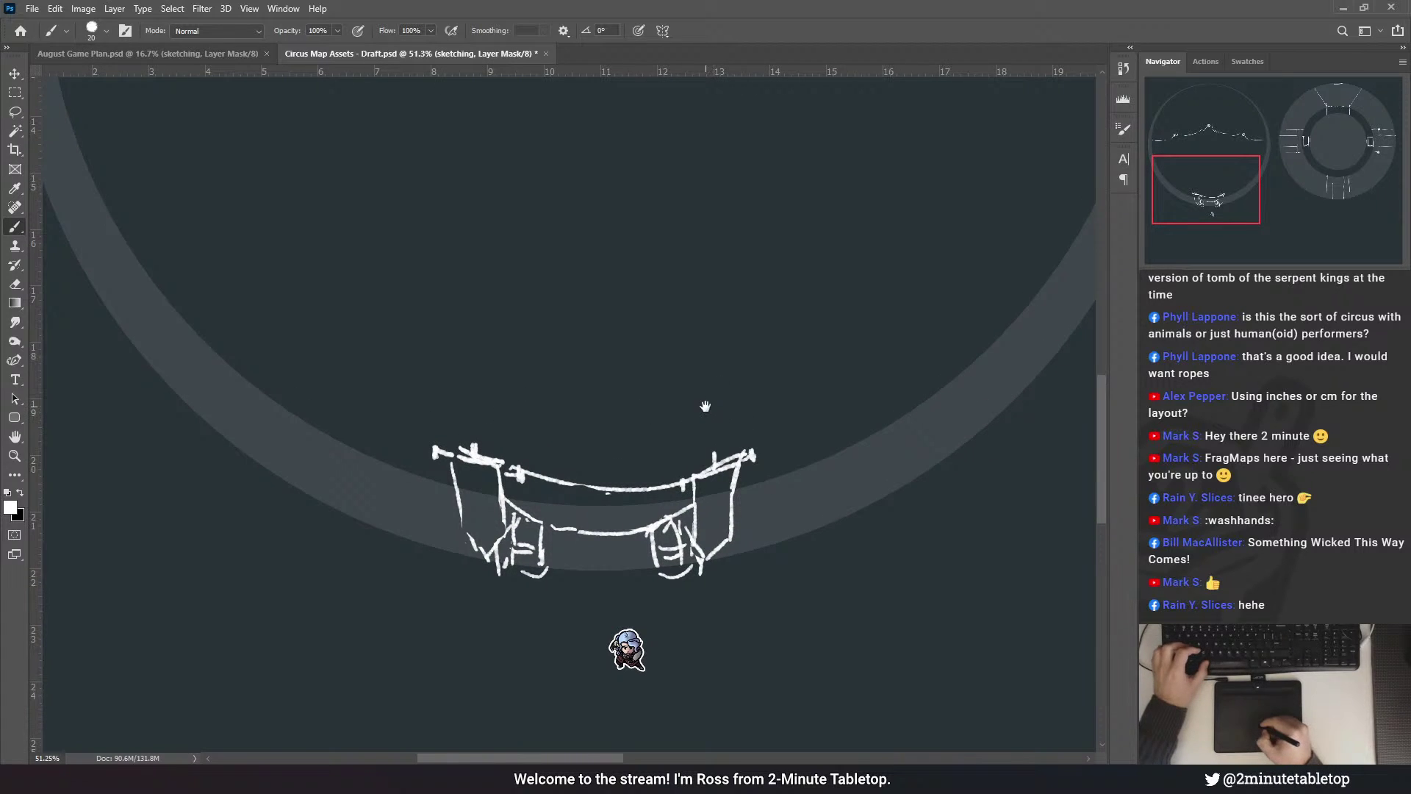
- Select the whole entrance sketch and distort it, raising its upper-left corner slightly and pulling both lower corners inward
{"action": "scroll", "coordinate": [706, 407], "scroll_direction": "down", "scroll_amount": 4}
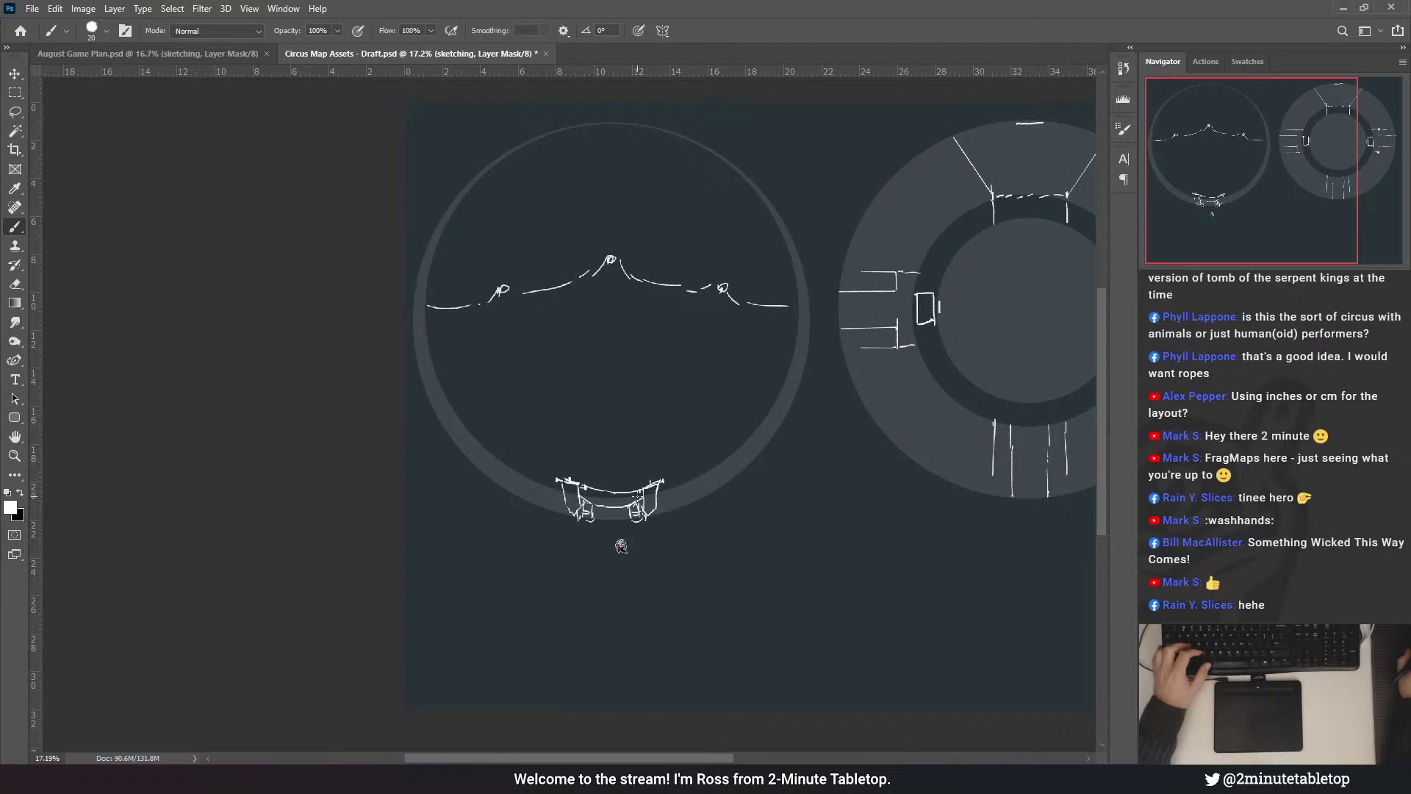
{"action": "scroll", "coordinate": [636, 497], "scroll_direction": "up", "scroll_amount": 2}
{"action": "scroll", "coordinate": [636, 497], "scroll_direction": "down", "scroll_amount": 1}
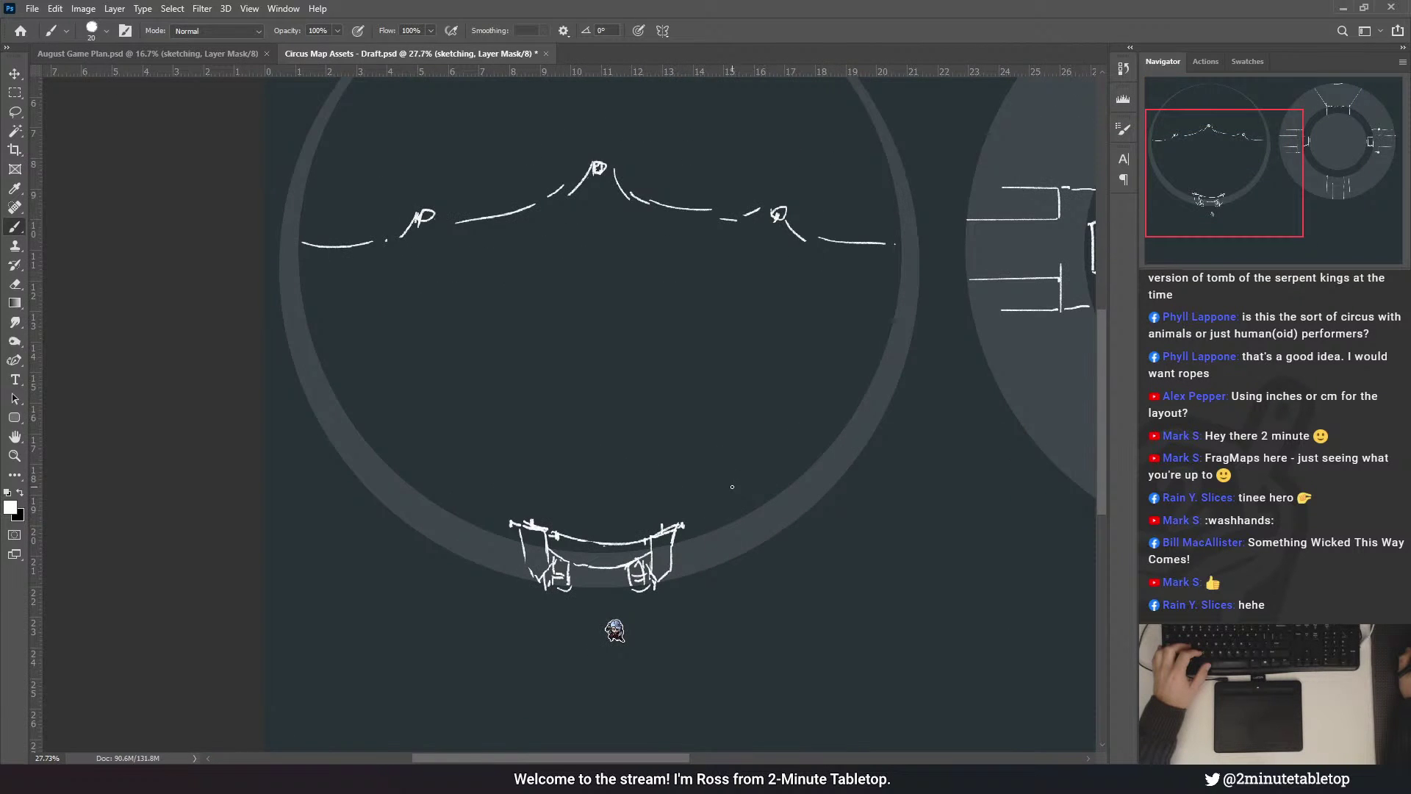
{"action": "scroll", "coordinate": [613, 636], "scroll_direction": "down", "scroll_amount": 1}
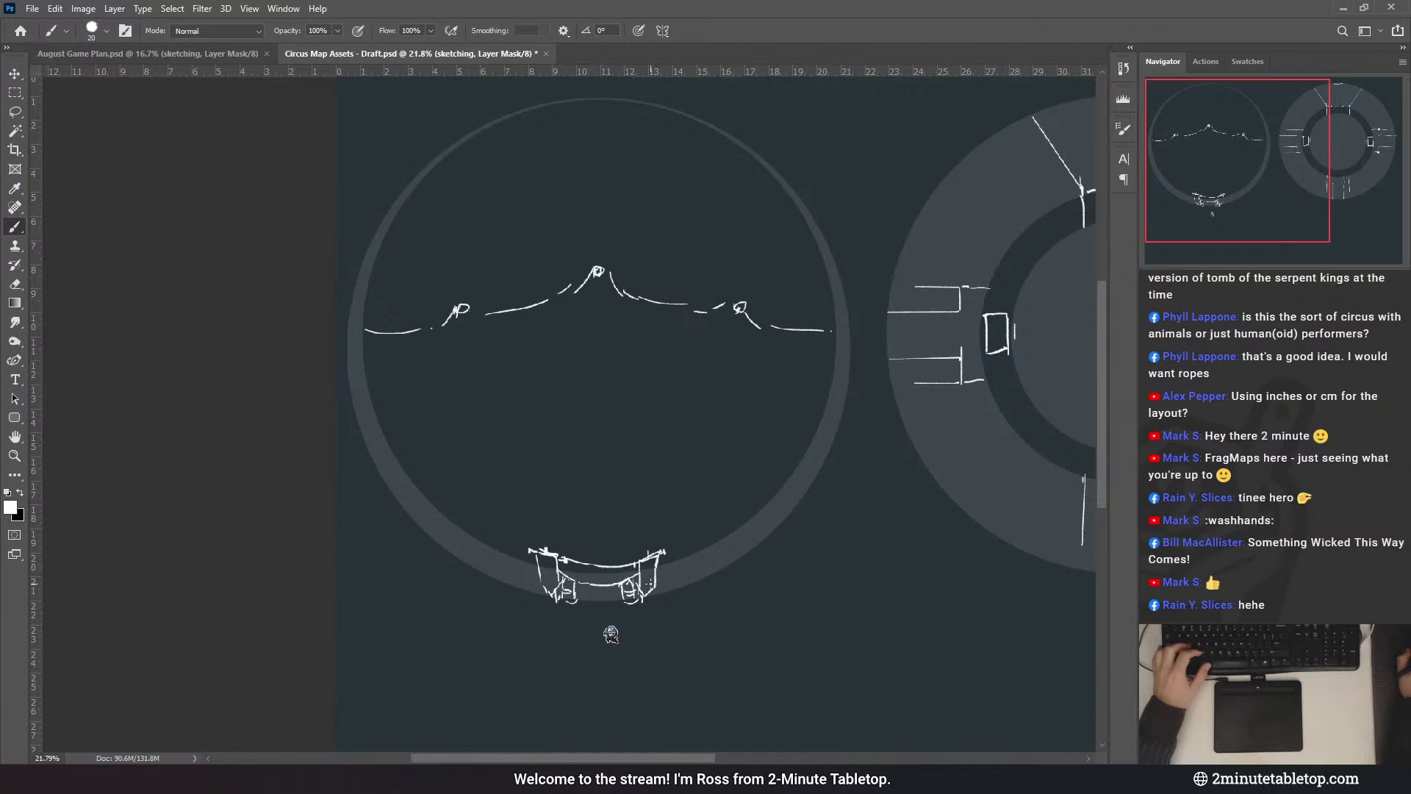
{"action": "scroll", "coordinate": [613, 636], "scroll_direction": "up", "scroll_amount": 3}
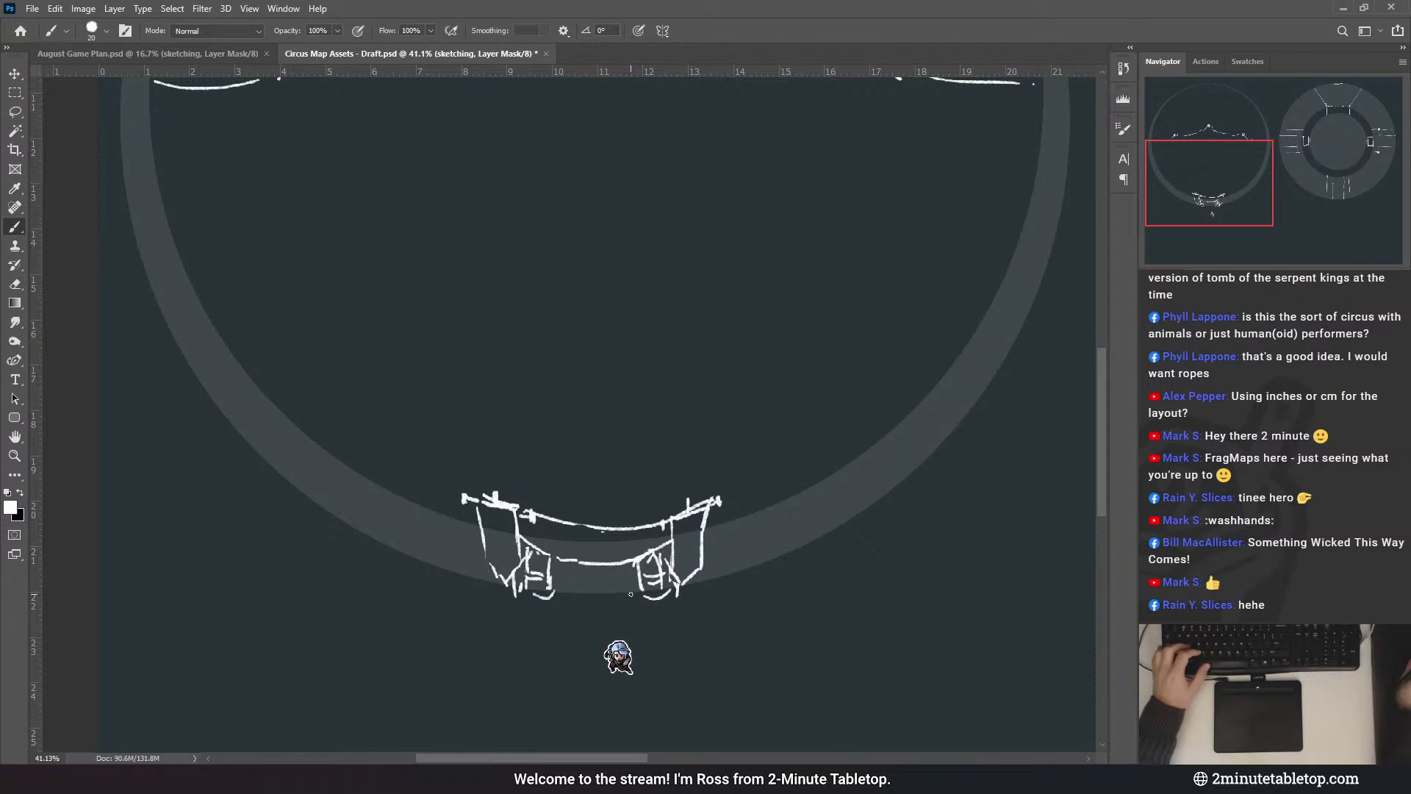
{"action": "key", "text": "m"}
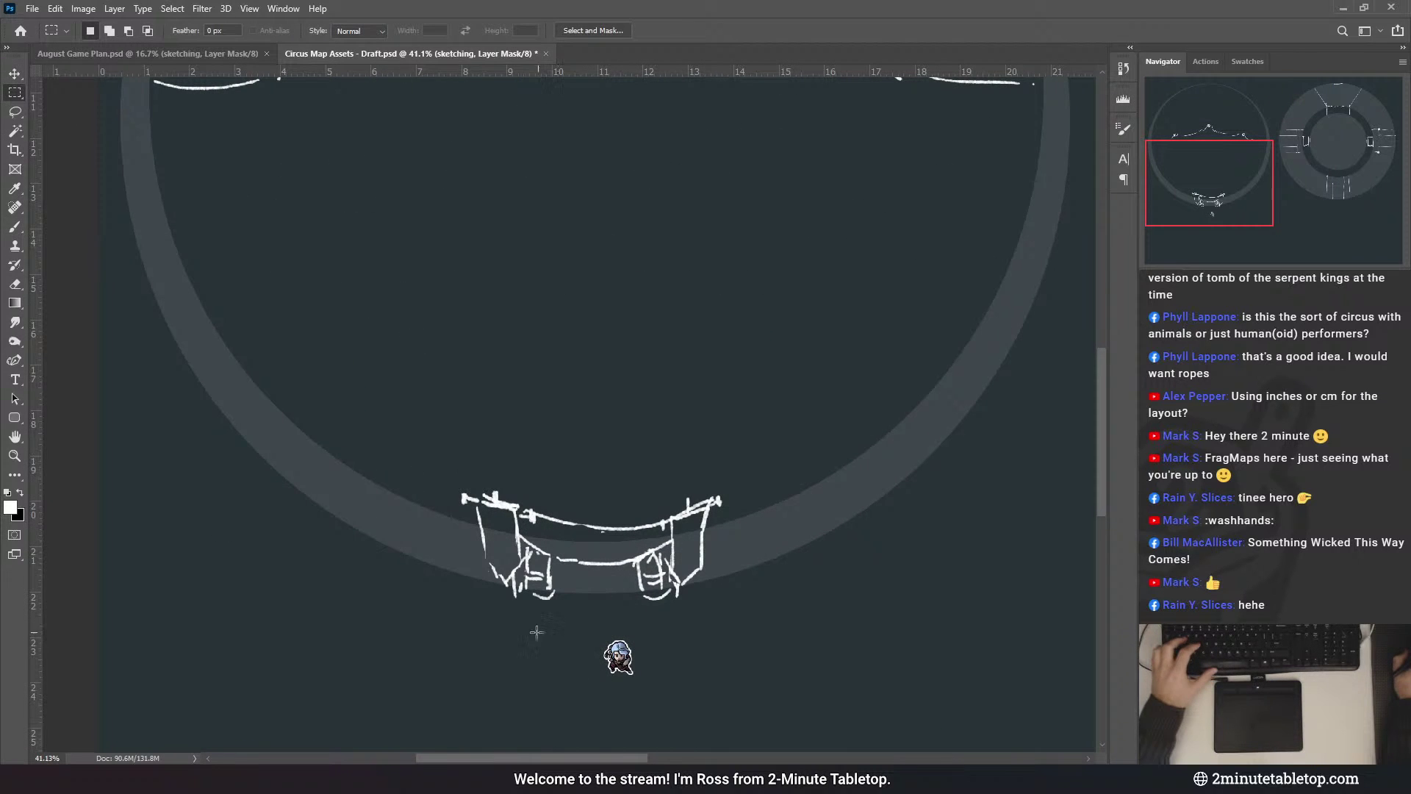
{"action": "scroll", "coordinate": [537, 632], "scroll_direction": "up", "scroll_amount": 1}
{"action": "left_click_drag", "start_coordinate": [406, 403], "coordinate": [804, 610]}
{"action": "key", "text": "ctrl+t"}
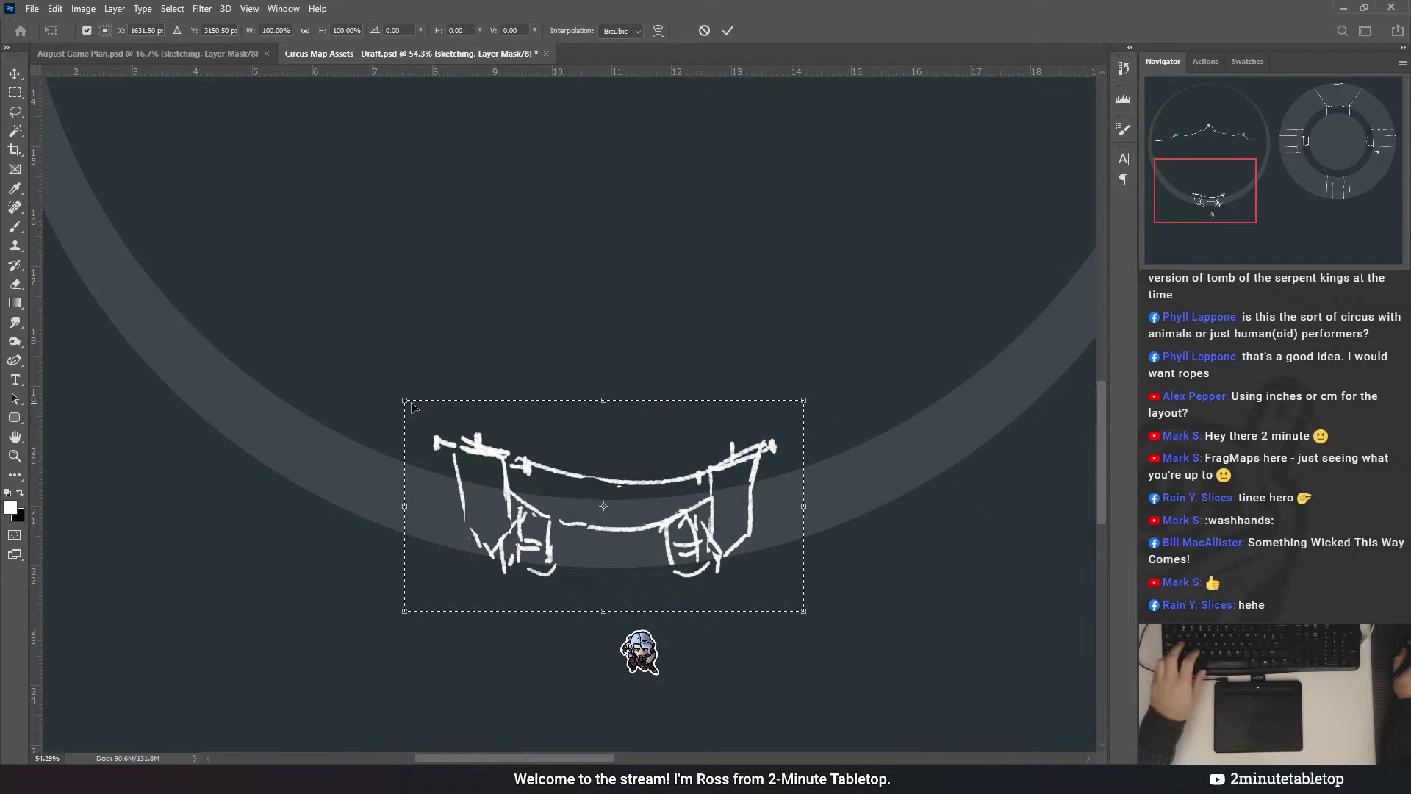
{"action": "left_click_drag", "start_coordinate": [405, 401], "coordinate": [409, 423]}
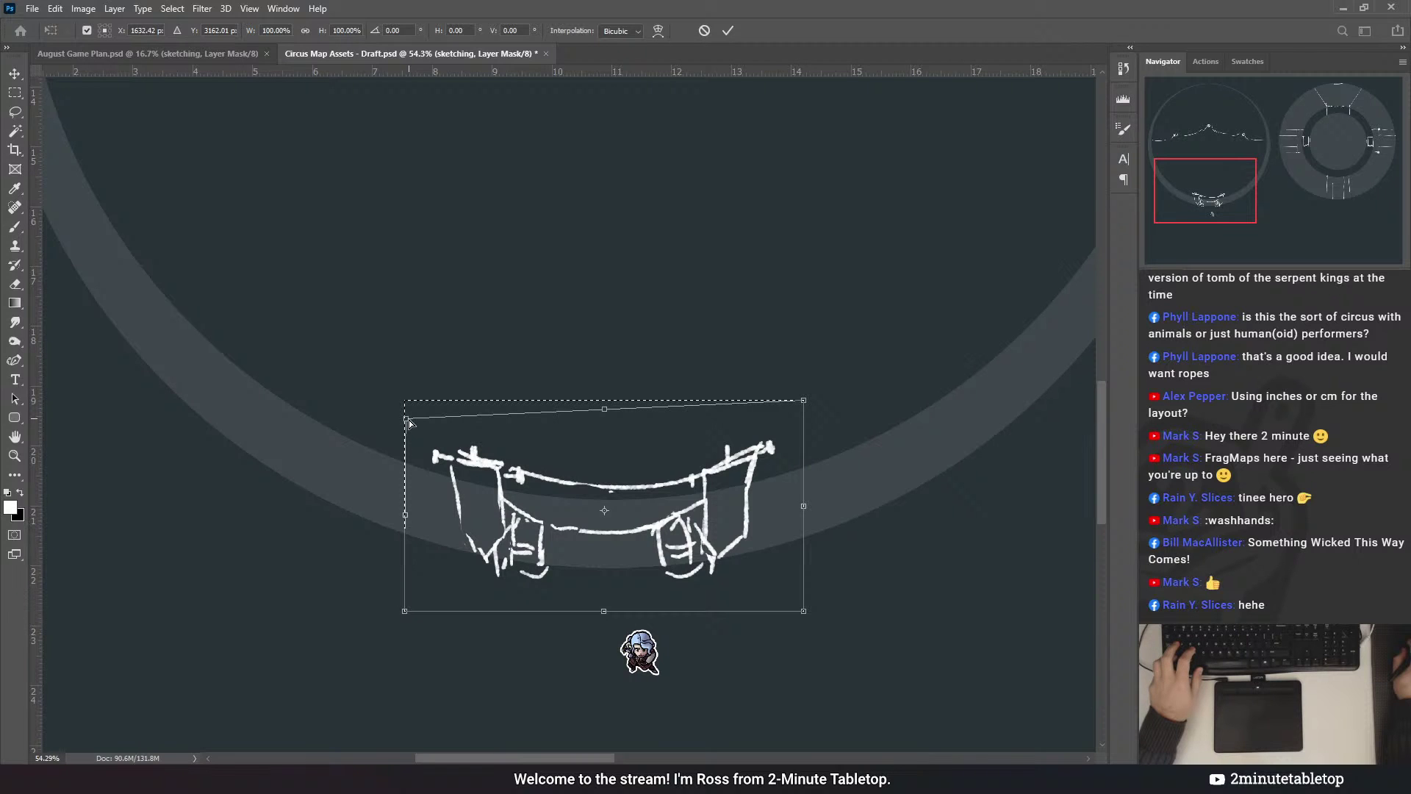
{"action": "mouse_move", "coordinate": [408, 423]}
{"action": "left_mouse_down"}
{"action": "mouse_move", "coordinate": [412, 401]}
{"action": "mouse_move", "coordinate": [389, 378]}
{"action": "mouse_move", "coordinate": [407, 389]}
{"action": "left_mouse_up"}
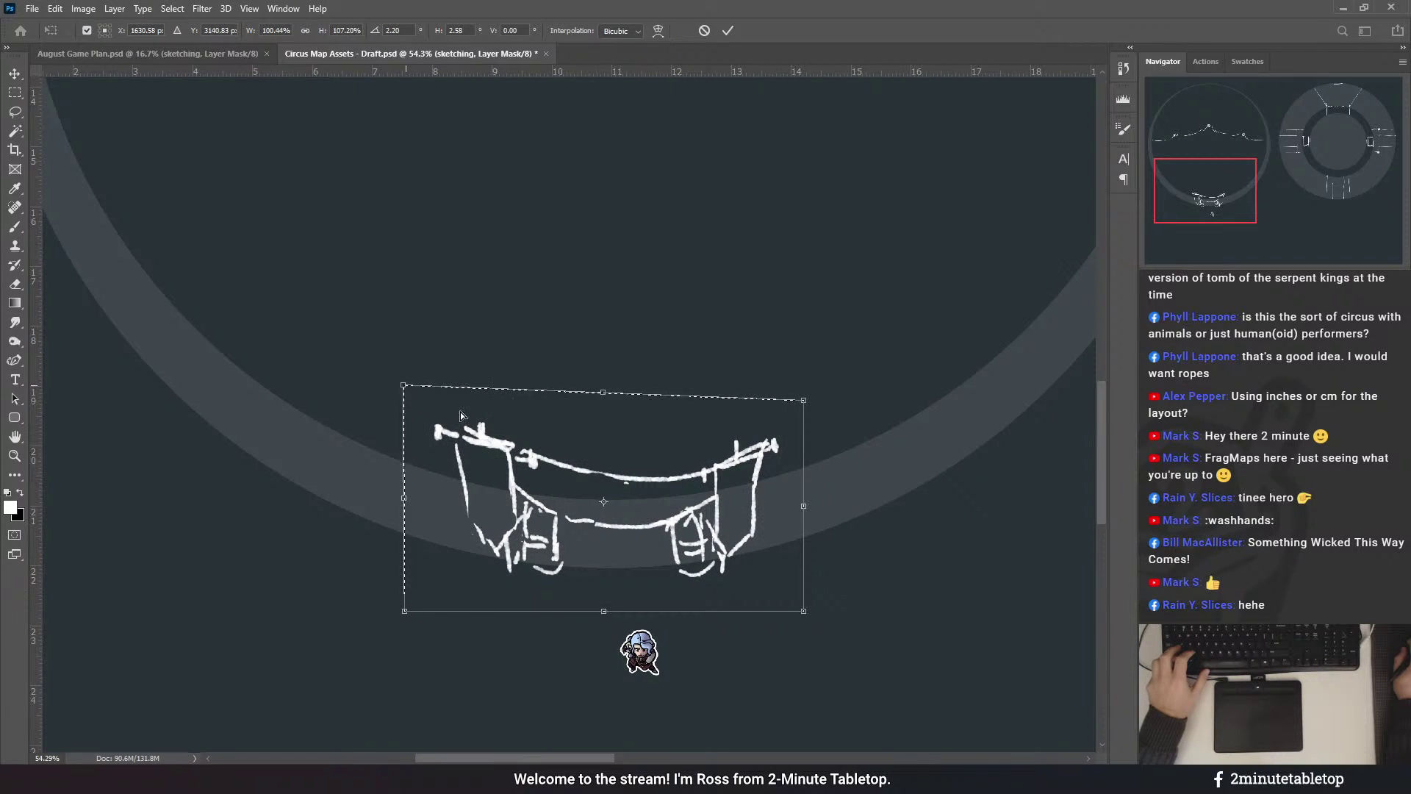
{"action": "left_click_drag", "start_coordinate": [799, 614], "coordinate": [777, 613]}
{"action": "left_click_drag", "start_coordinate": [405, 610], "coordinate": [426, 612]}
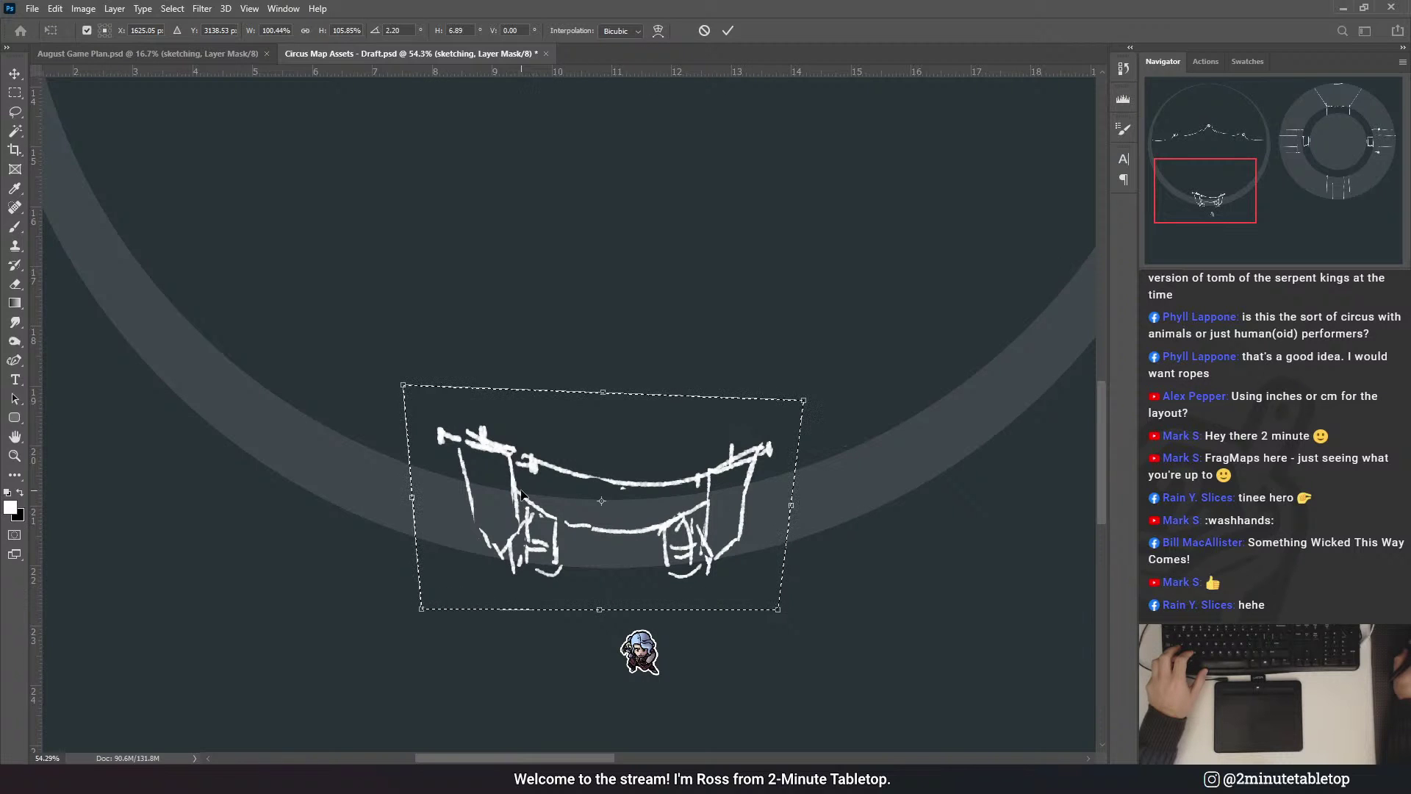
{"action": "key", "text": "Return"}
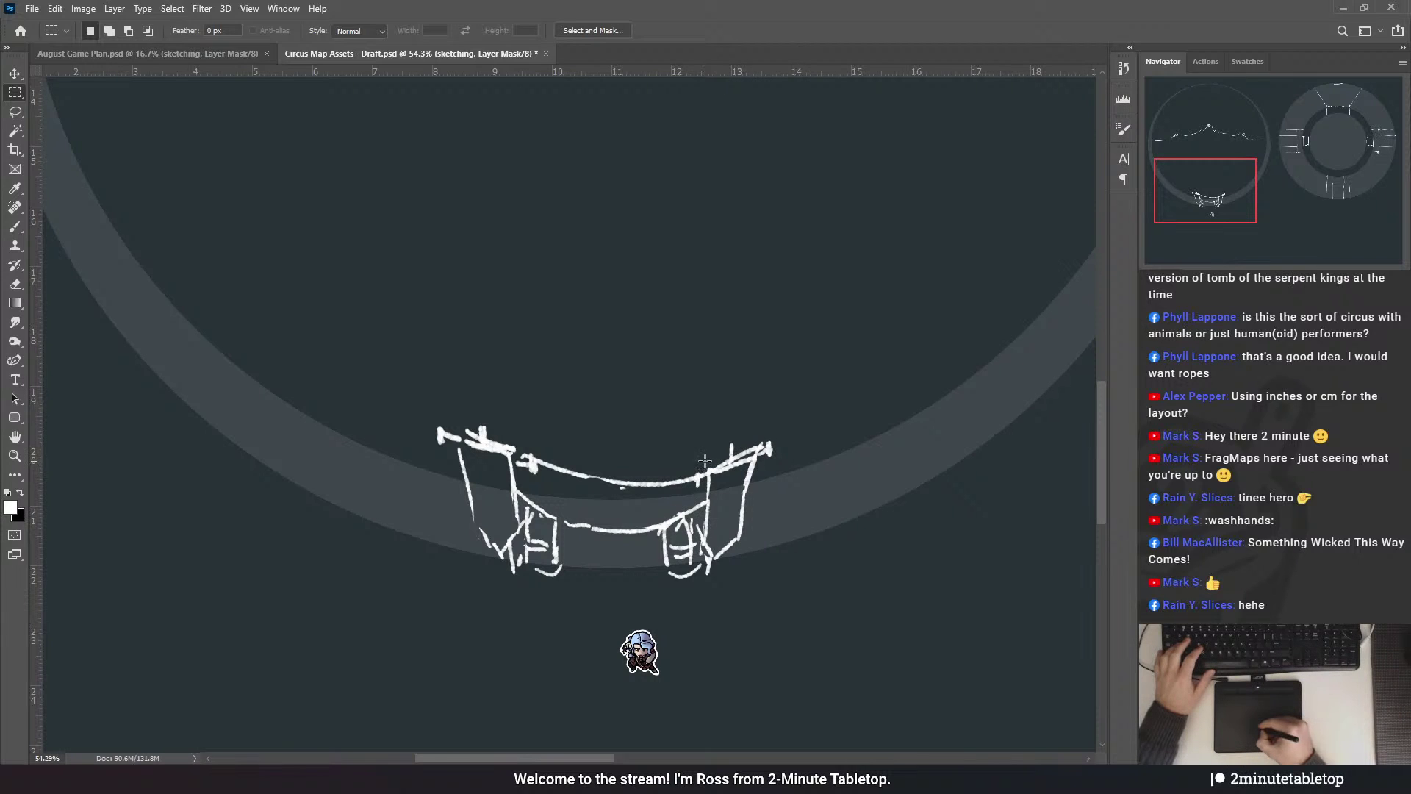
- Extend the right panel's inner post upward, clear the doubled top strokes, and redraw its slanted top edge and outer side
{"action": "key", "text": "b"}
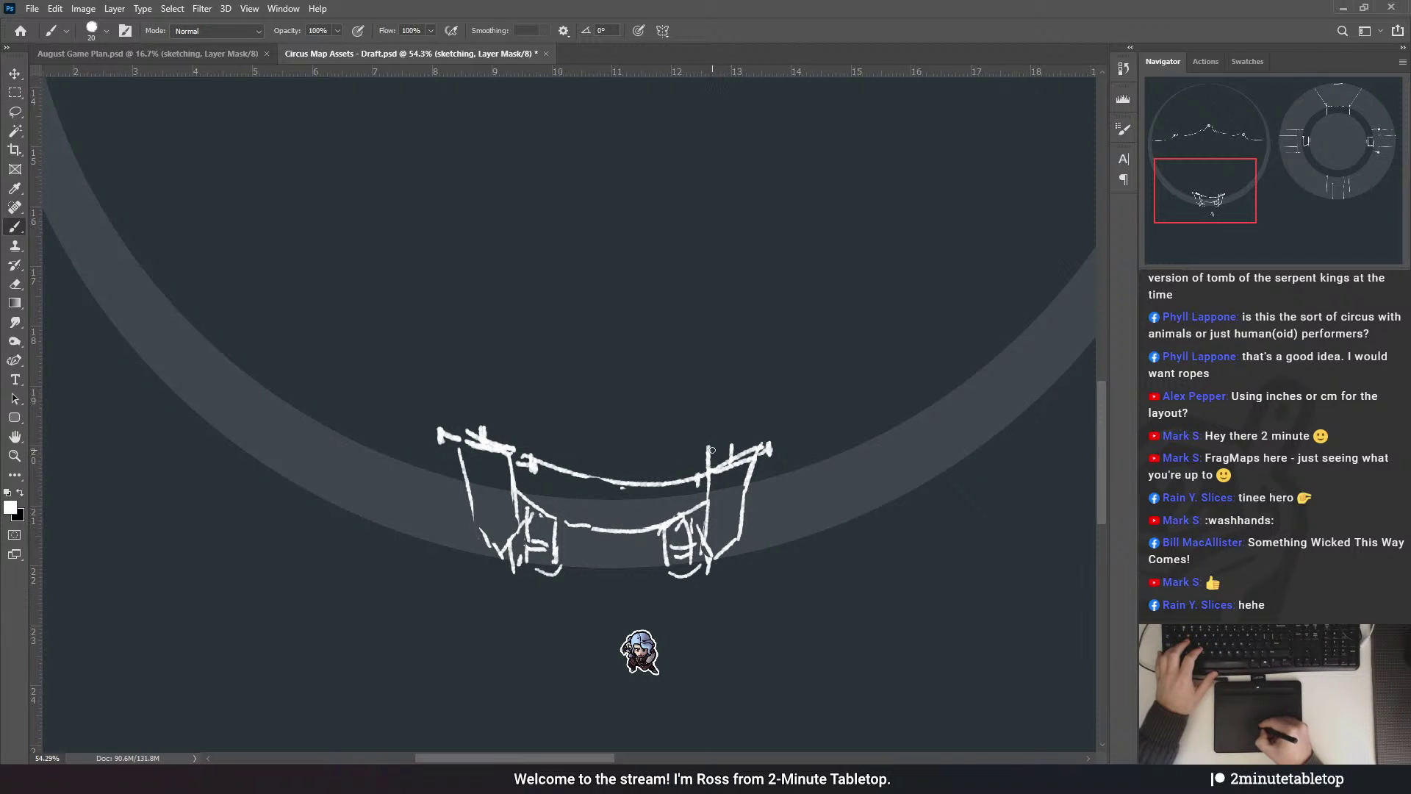
{"action": "left_click_drag", "start_coordinate": [711, 450], "coordinate": [758, 444]}
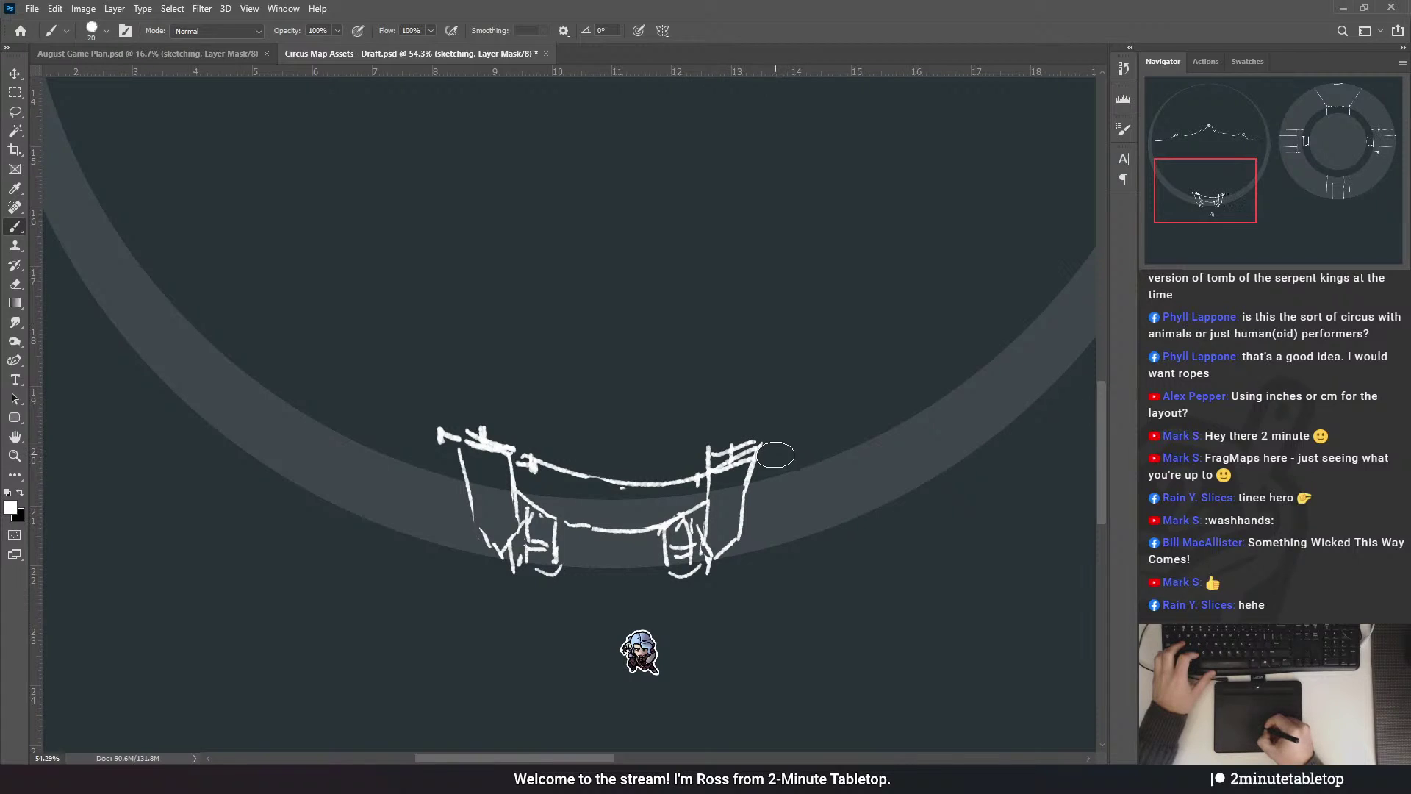
{"action": "key", "text": "ctrl+z"}
{"action": "key", "text": "ctrl+z"}
{"action": "key", "text": "ctrl+z"}
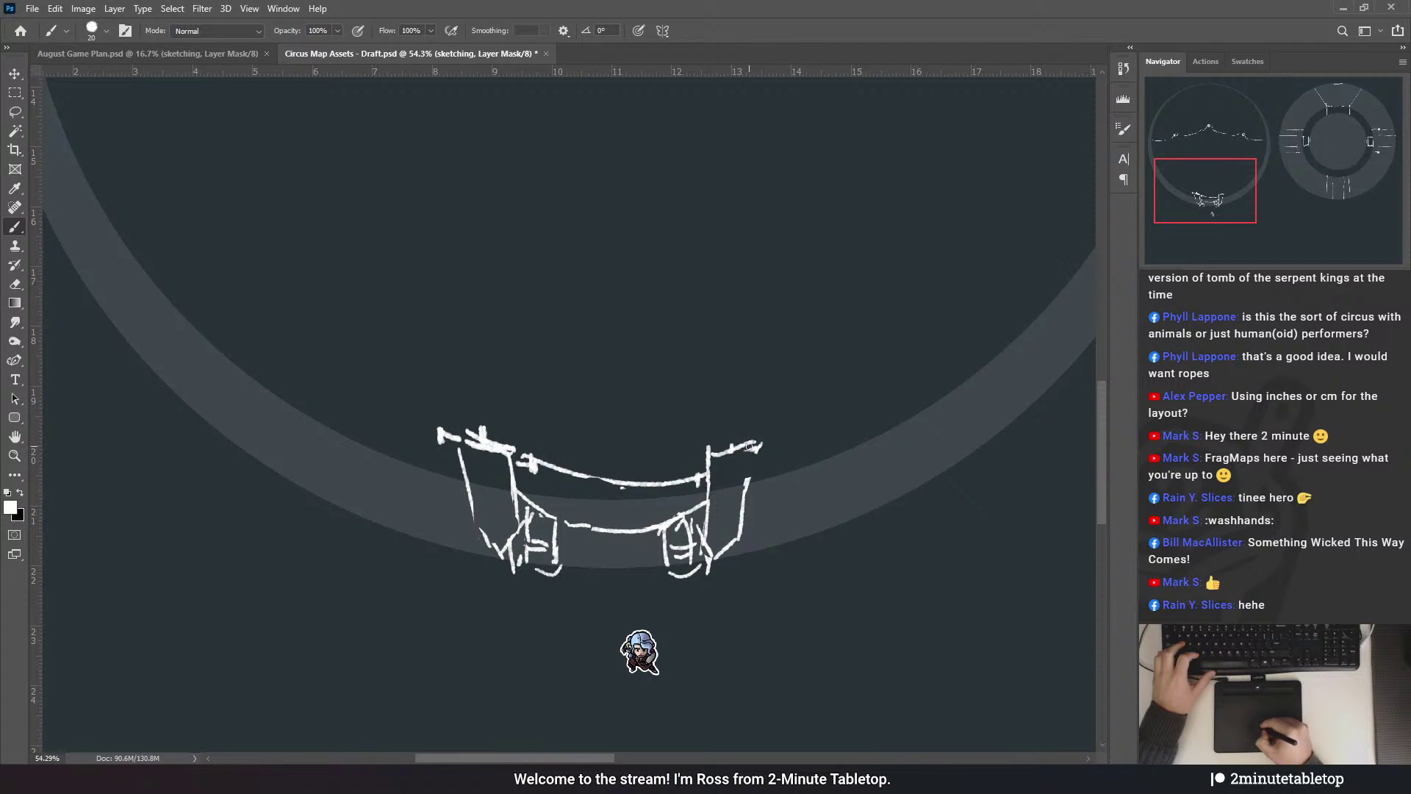
{"action": "mouse_move", "coordinate": [750, 446]}
{"action": "left_mouse_down"}
{"action": "mouse_move", "coordinate": [744, 489]}
{"action": "mouse_move", "coordinate": [770, 441]}
{"action": "left_mouse_up"}
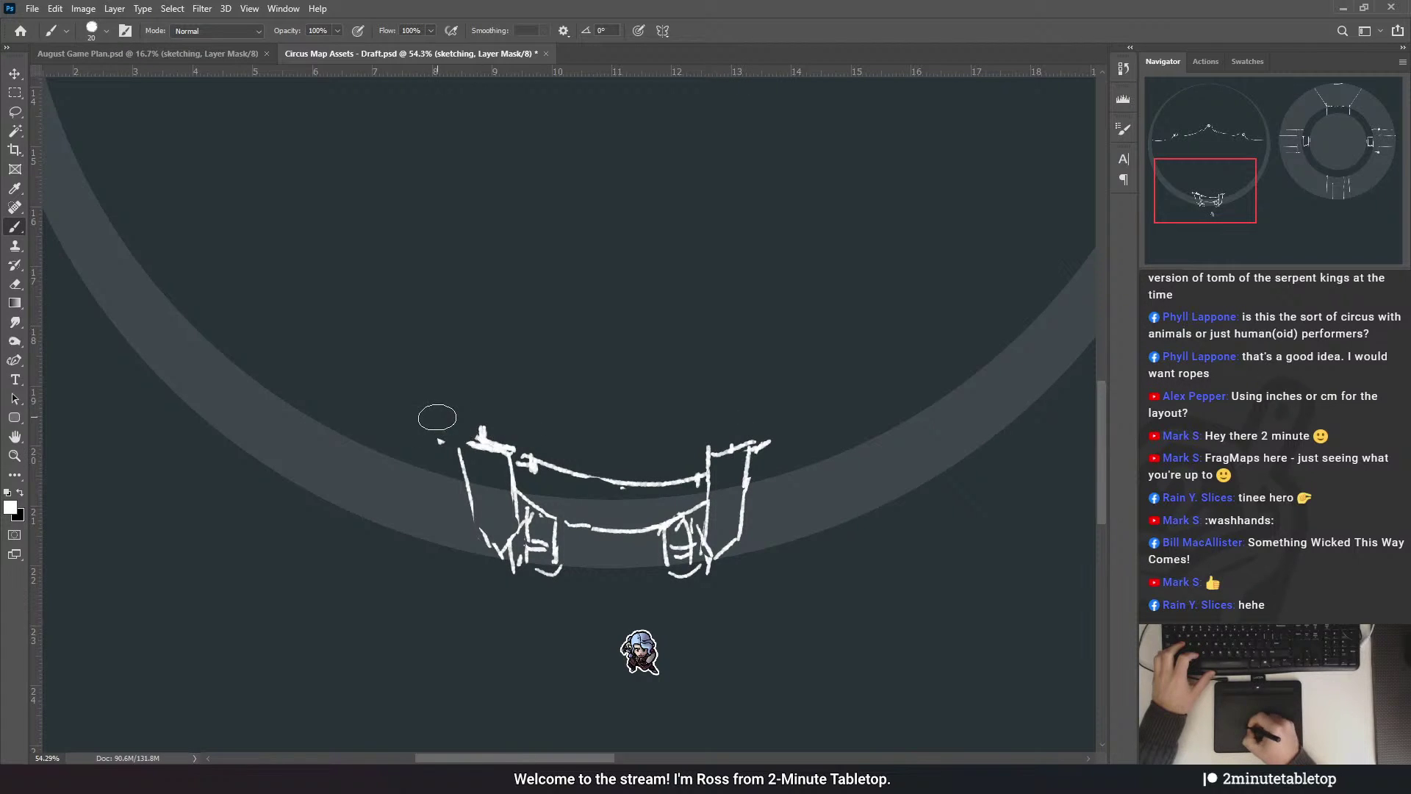
- Erase the cluttered pole lines and ticks at the top of the left side panel, including its upper post ends
{"action": "key", "text": "ctrl+z"}
{"action": "key", "text": "ctrl+z"}
{"action": "key", "text": "ctrl+z"}
{"action": "key", "text": "ctrl+z"}
{"action": "key", "text": "ctrl+z"}
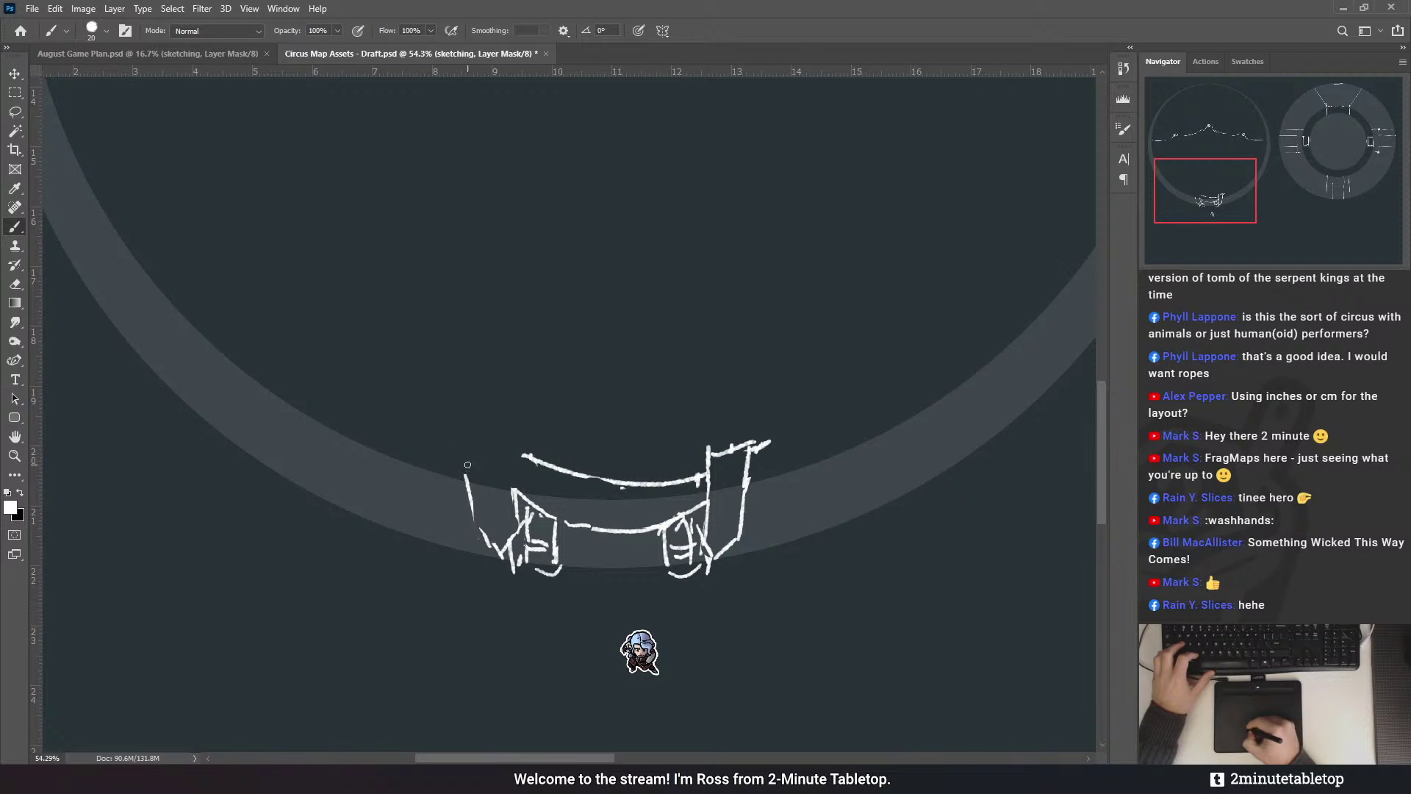
- Redraw the left side panel's slanted top edge and posts, and sketch a second pointed hanging panel on its outer side
{"action": "mouse_move", "coordinate": [463, 455]}
{"action": "left_mouse_down"}
{"action": "mouse_move", "coordinate": [499, 464]}
{"action": "mouse_move", "coordinate": [512, 493]}
{"action": "left_mouse_up"}
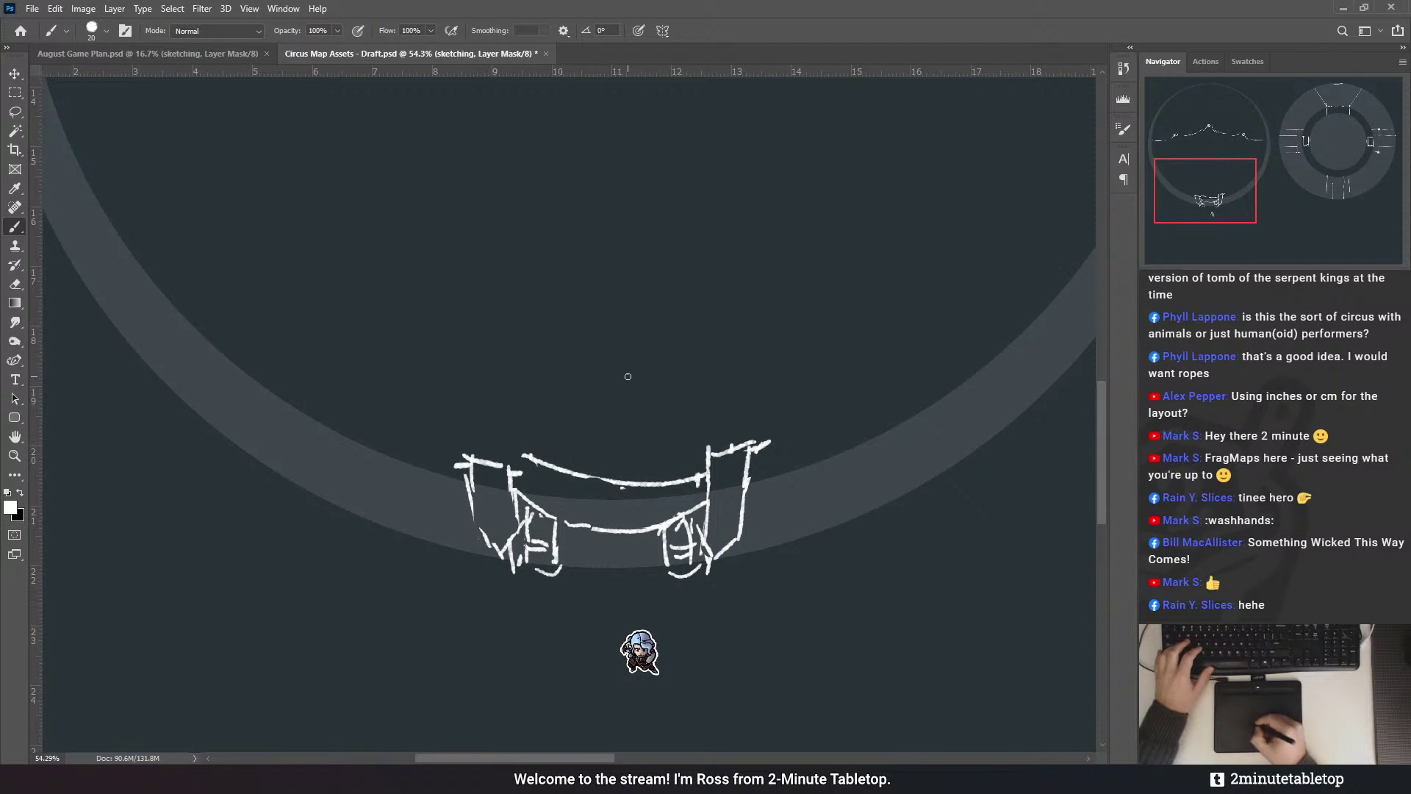
{"action": "mouse_move", "coordinate": [628, 376]}
{"action": "left_mouse_down"}
{"action": "mouse_move", "coordinate": [630, 312]}
{"action": "mouse_move", "coordinate": [649, 294]}
{"action": "left_mouse_up"}
{"action": "left_click_drag", "start_coordinate": [447, 341], "coordinate": [455, 430]}
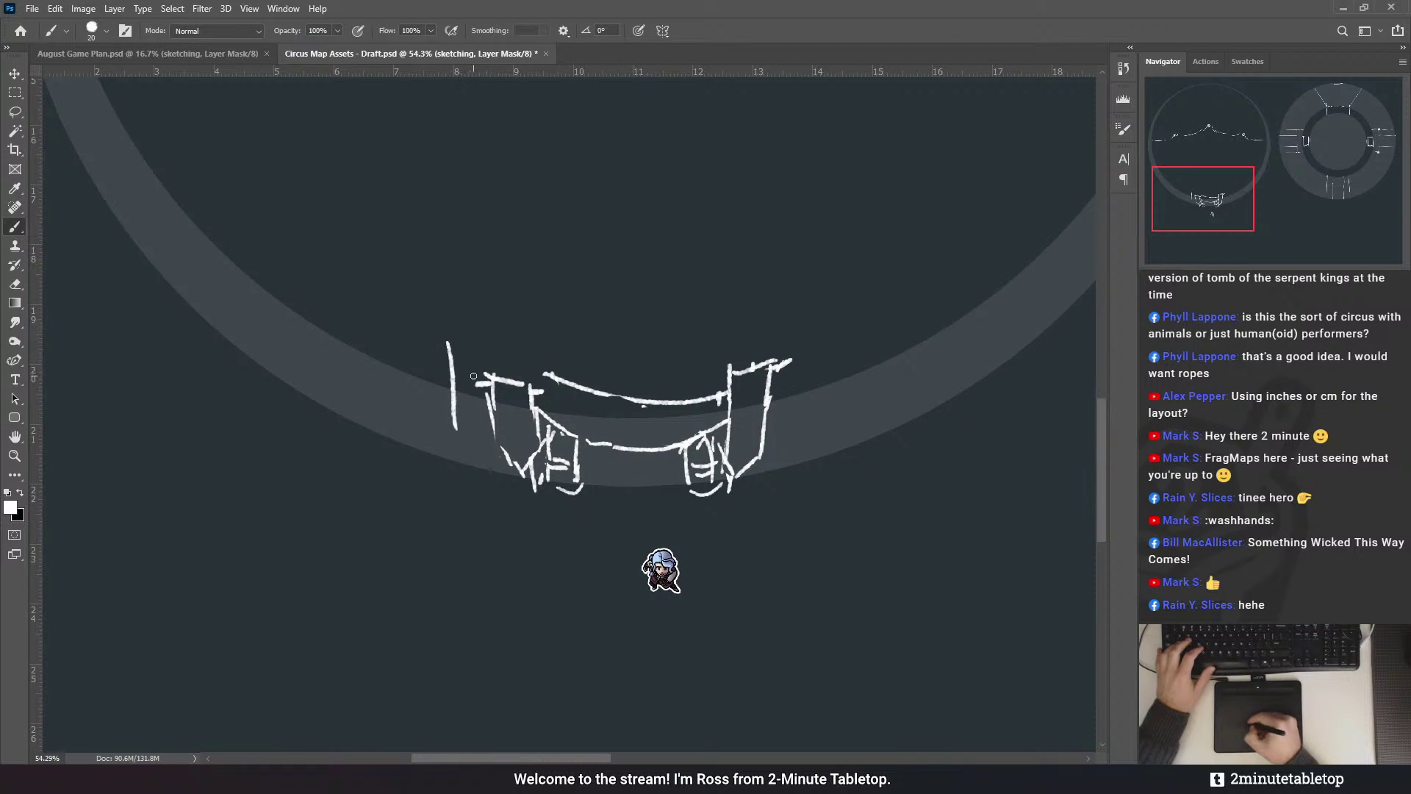
{"action": "key", "text": "ctrl+z"}
{"action": "left_click_drag", "start_coordinate": [450, 355], "coordinate": [463, 432]}
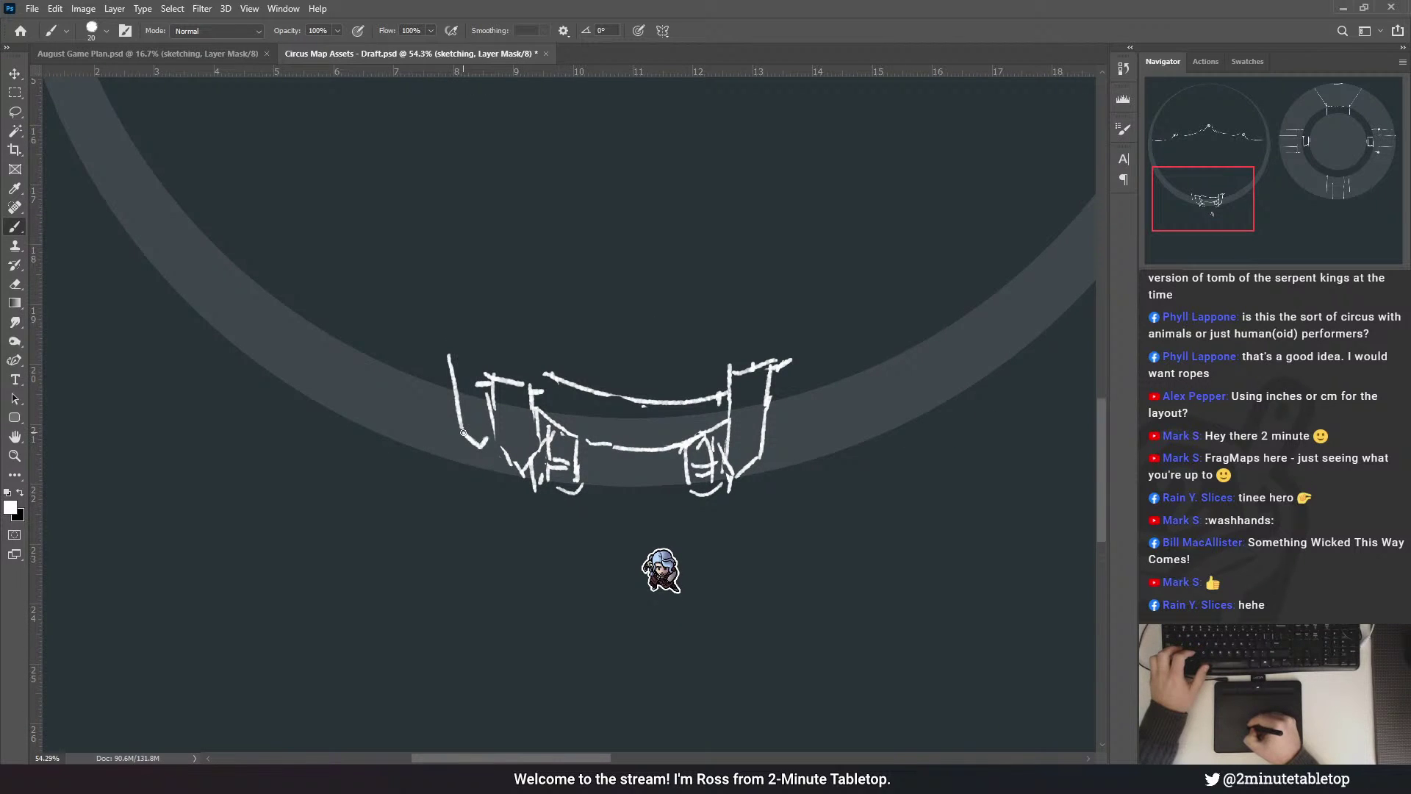
{"action": "mouse_move", "coordinate": [450, 359]}
{"action": "left_mouse_down"}
{"action": "mouse_move", "coordinate": [488, 380]}
{"action": "mouse_move", "coordinate": [492, 366]}
{"action": "mouse_move", "coordinate": [448, 361]}
{"action": "left_mouse_up"}
{"action": "key", "text": "ctrl+z"}
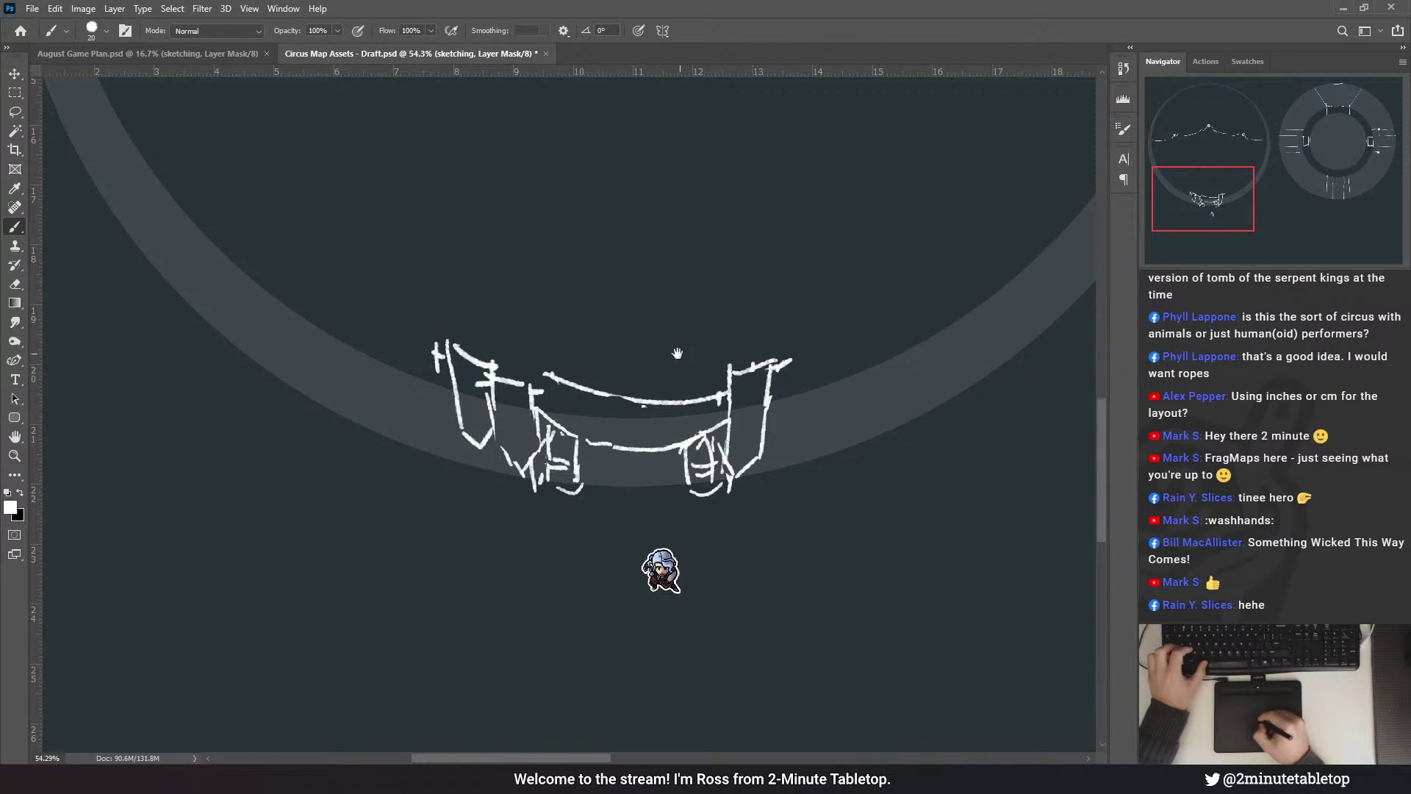
{"action": "scroll", "coordinate": [671, 356], "scroll_direction": "up", "scroll_amount": 2}
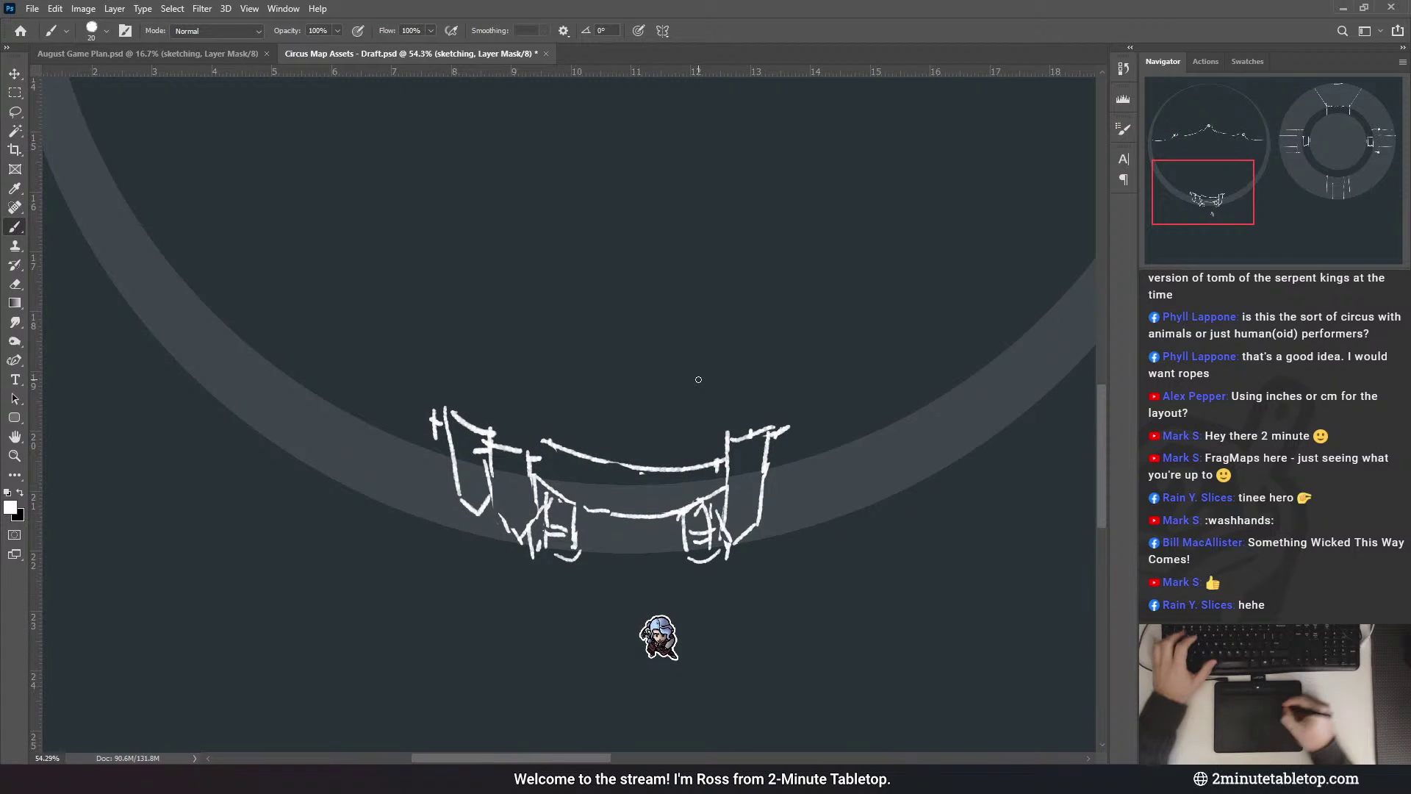
- Redraw the canopy's left end with an upright side edge running from its top corner to a curved lower edge
{"action": "left_click_drag", "start_coordinate": [698, 379], "coordinate": [647, 407]}
{"action": "left_click_drag", "start_coordinate": [484, 450], "coordinate": [486, 516]}
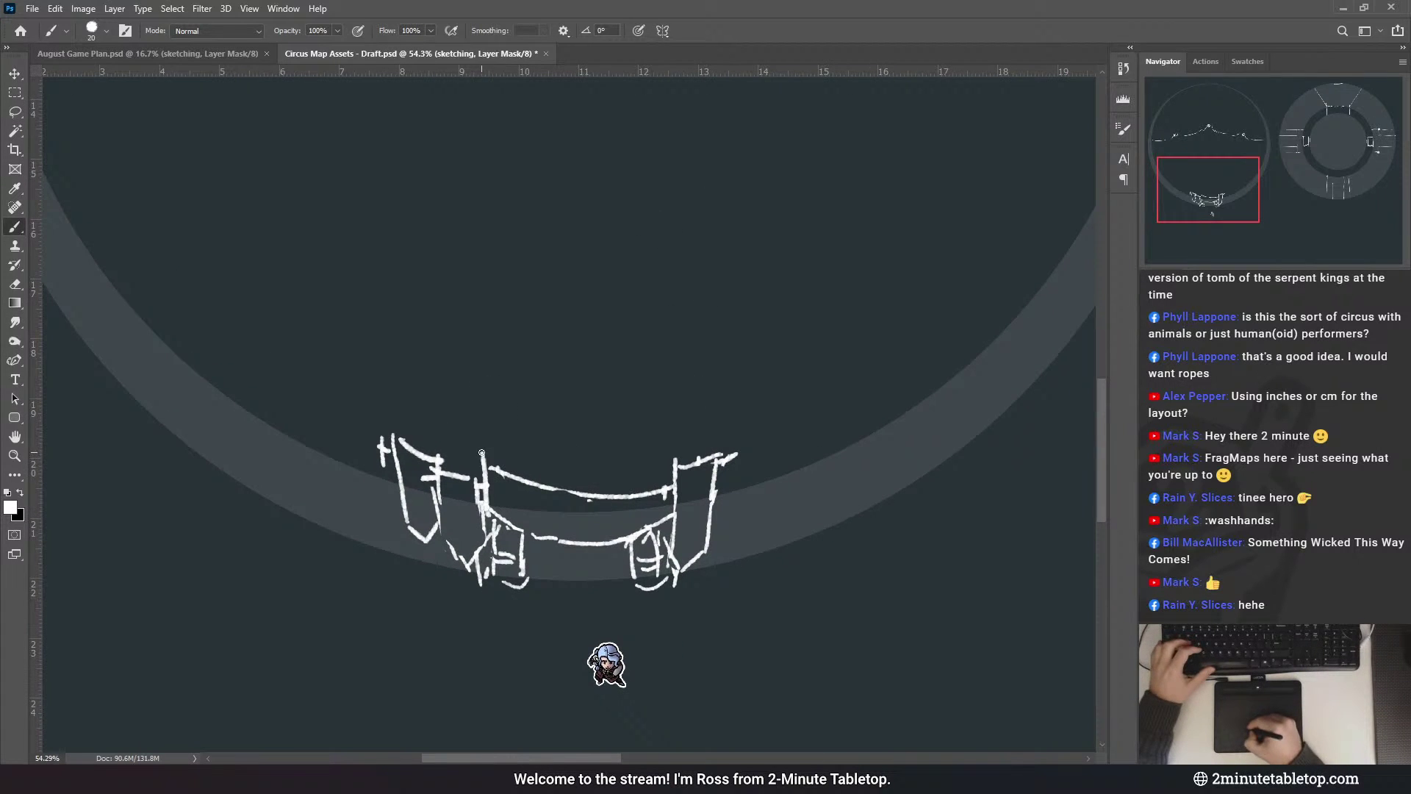
{"action": "key", "text": "ctrl+z"}
{"action": "mouse_move", "coordinate": [488, 466]}
{"action": "left_mouse_down"}
{"action": "mouse_move", "coordinate": [493, 525]}
{"action": "mouse_move", "coordinate": [584, 530]}
{"action": "mouse_move", "coordinate": [607, 514]}
{"action": "mouse_move", "coordinate": [536, 516]}
{"action": "mouse_move", "coordinate": [489, 497]}
{"action": "mouse_move", "coordinate": [594, 510]}
{"action": "mouse_move", "coordinate": [520, 514]}
{"action": "mouse_move", "coordinate": [590, 525]}
{"action": "mouse_move", "coordinate": [565, 560]}
{"action": "mouse_move", "coordinate": [491, 527]}
{"action": "mouse_move", "coordinate": [517, 580]}
{"action": "left_mouse_up"}
{"action": "key", "text": "ctrl+z"}
{"action": "key", "text": "ctrl+z"}
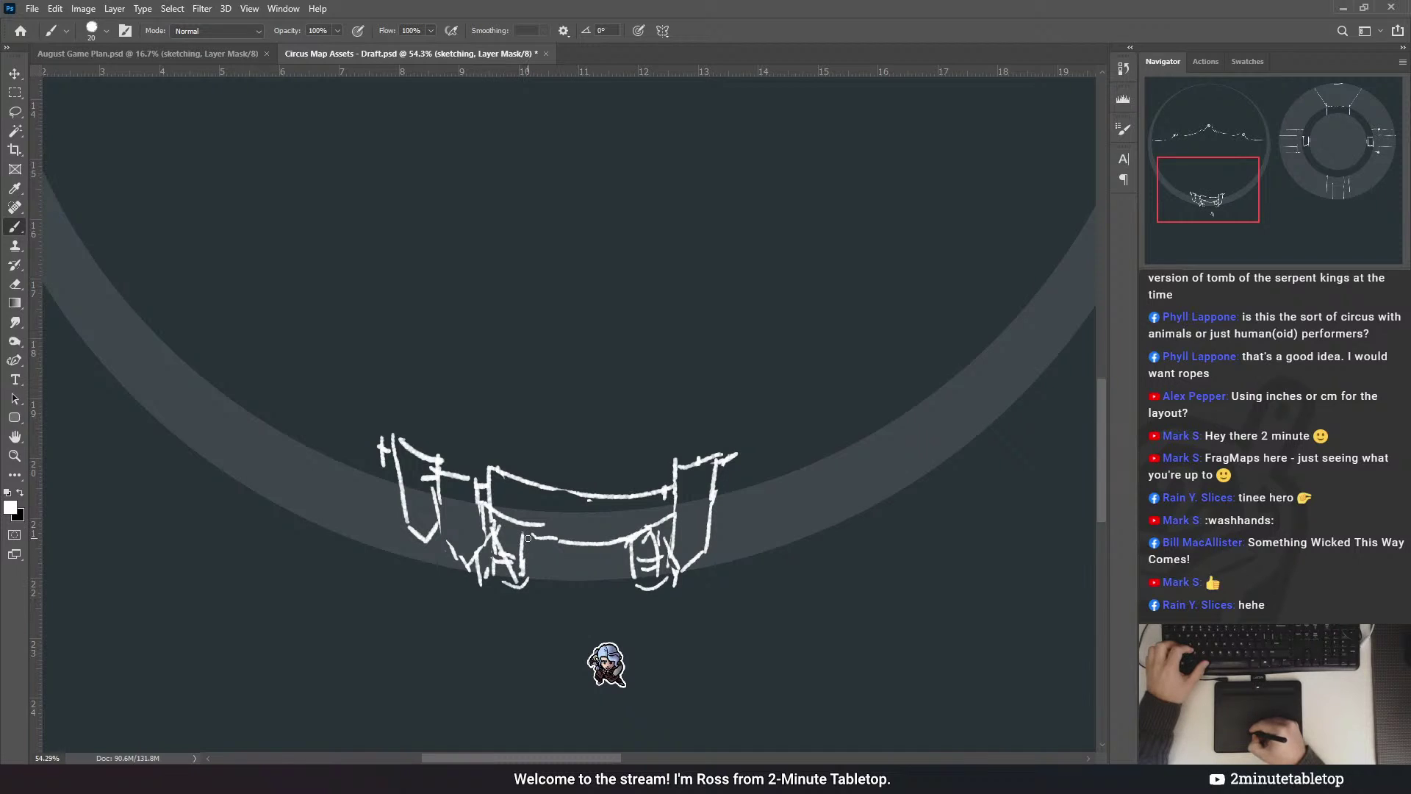
- Replace both boxy entrance supports with tapering, slanted ones with short bands across, and close the gap in the canopy's lower edge
{"action": "key", "text": "ctrl+z"}
{"action": "key", "text": "ctrl+z"}
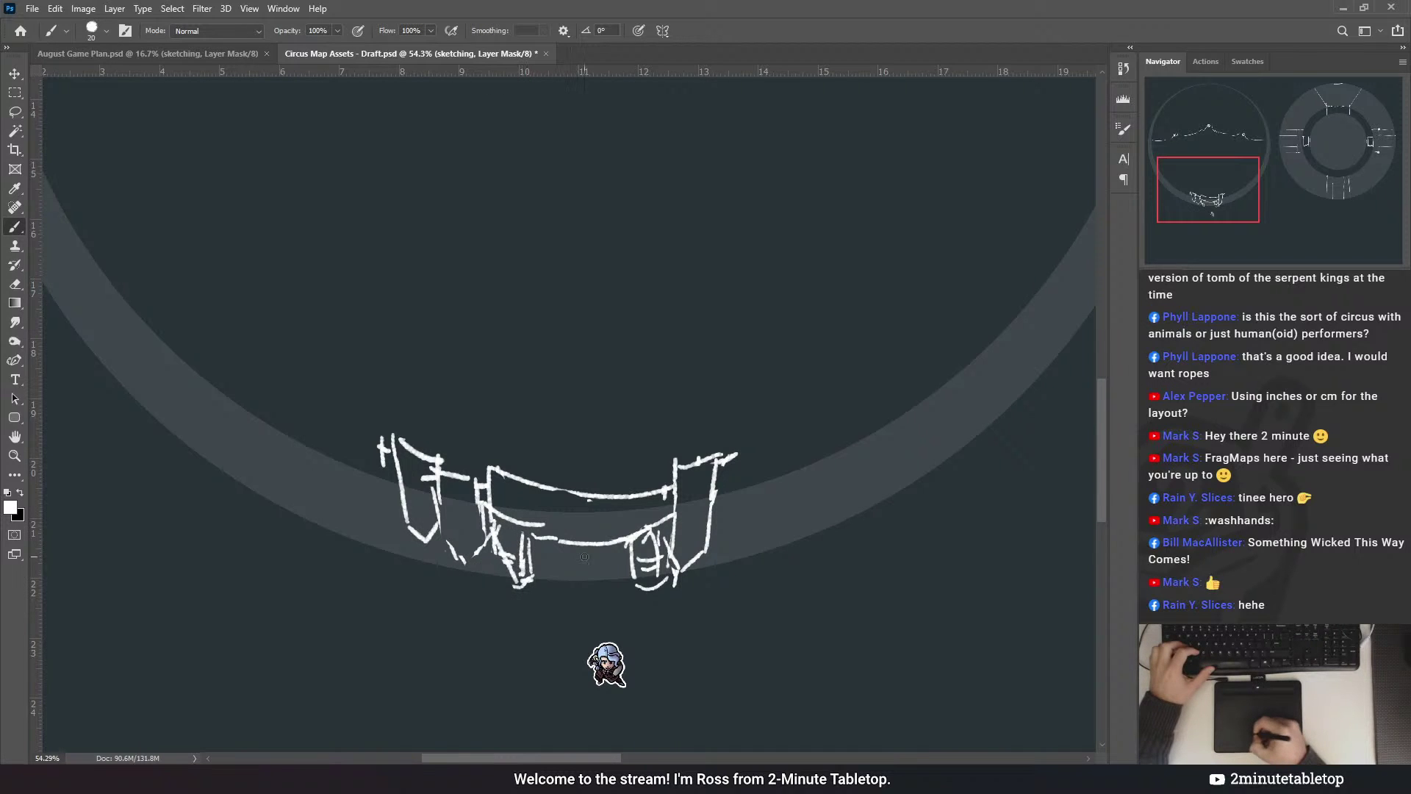
{"action": "key", "text": "ctrl+z"}
{"action": "key", "text": "ctrl+z"}
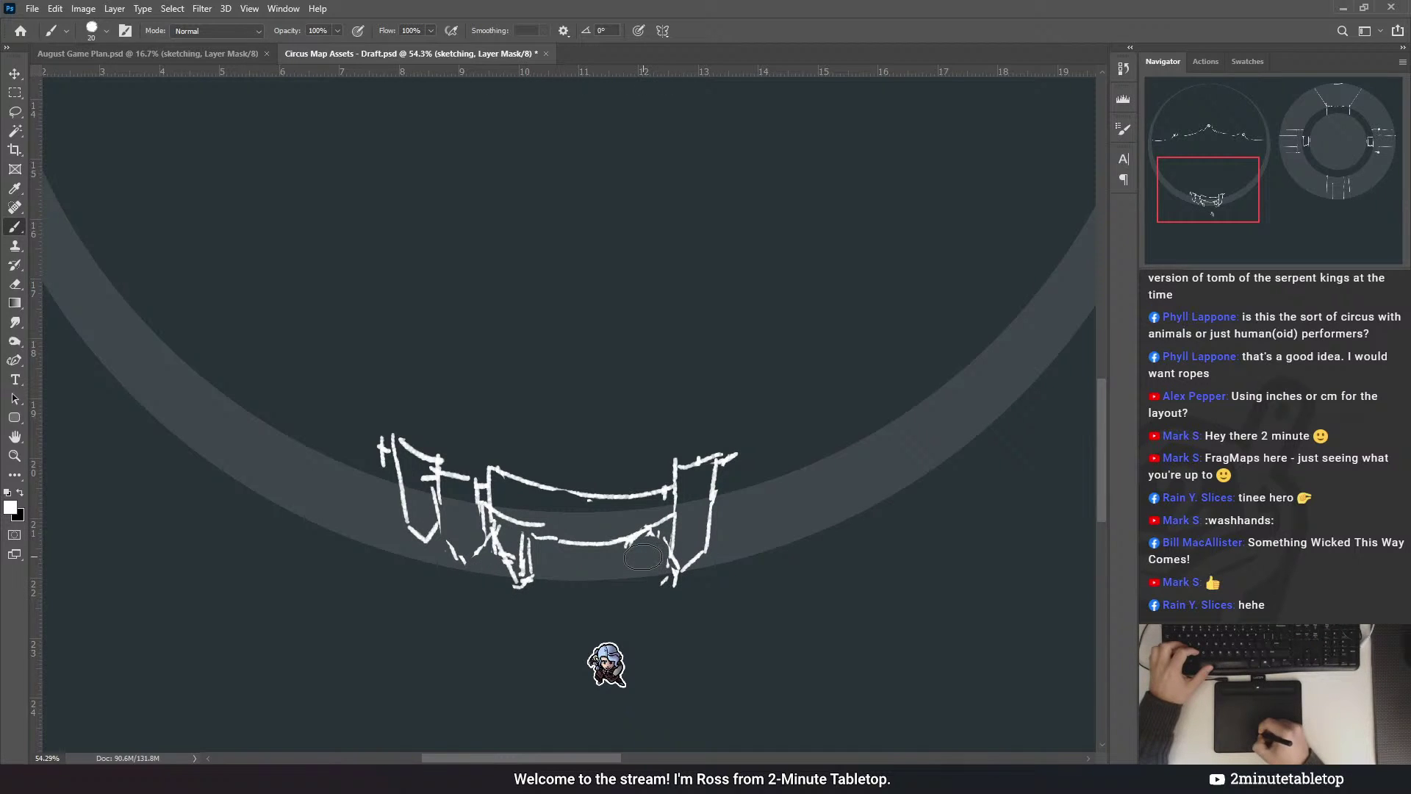
{"action": "mouse_move", "coordinate": [638, 534]}
{"action": "left_mouse_down"}
{"action": "mouse_move", "coordinate": [639, 585]}
{"action": "mouse_move", "coordinate": [649, 542]}
{"action": "left_mouse_up"}
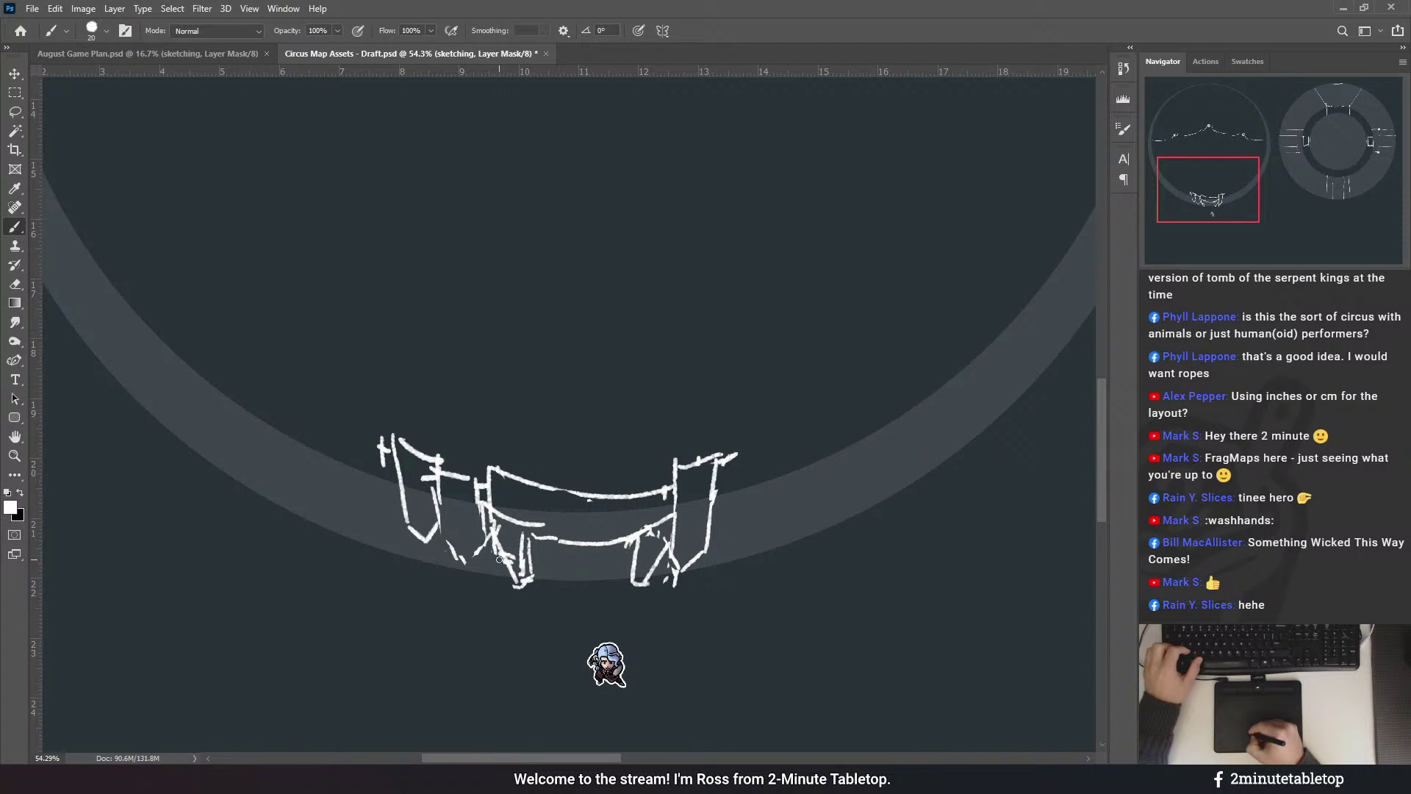
{"action": "left_click_drag", "start_coordinate": [545, 571], "coordinate": [536, 572]}
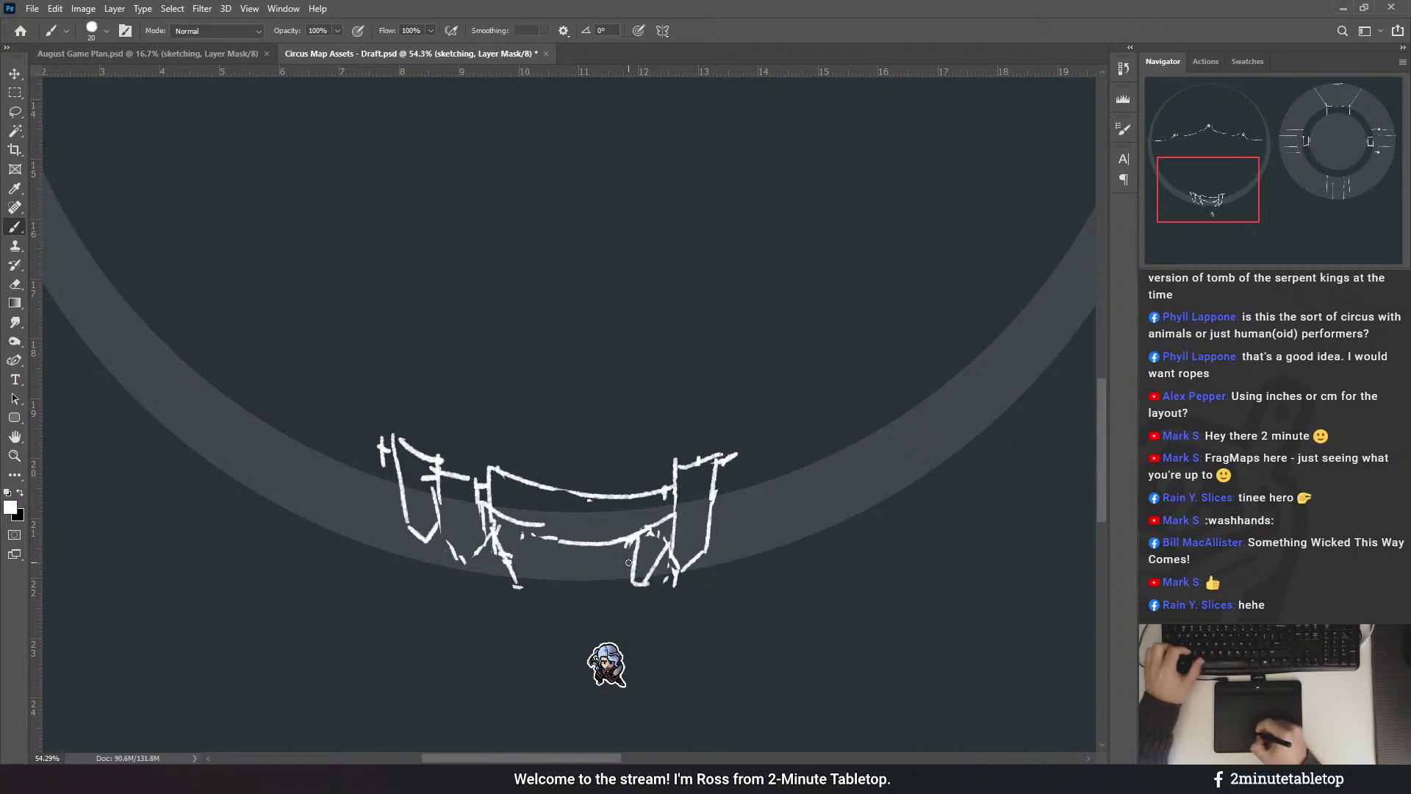
{"action": "mouse_move", "coordinate": [531, 505]}
{"action": "left_mouse_down"}
{"action": "mouse_move", "coordinate": [529, 523]}
{"action": "mouse_move", "coordinate": [558, 518]}
{"action": "left_mouse_up"}
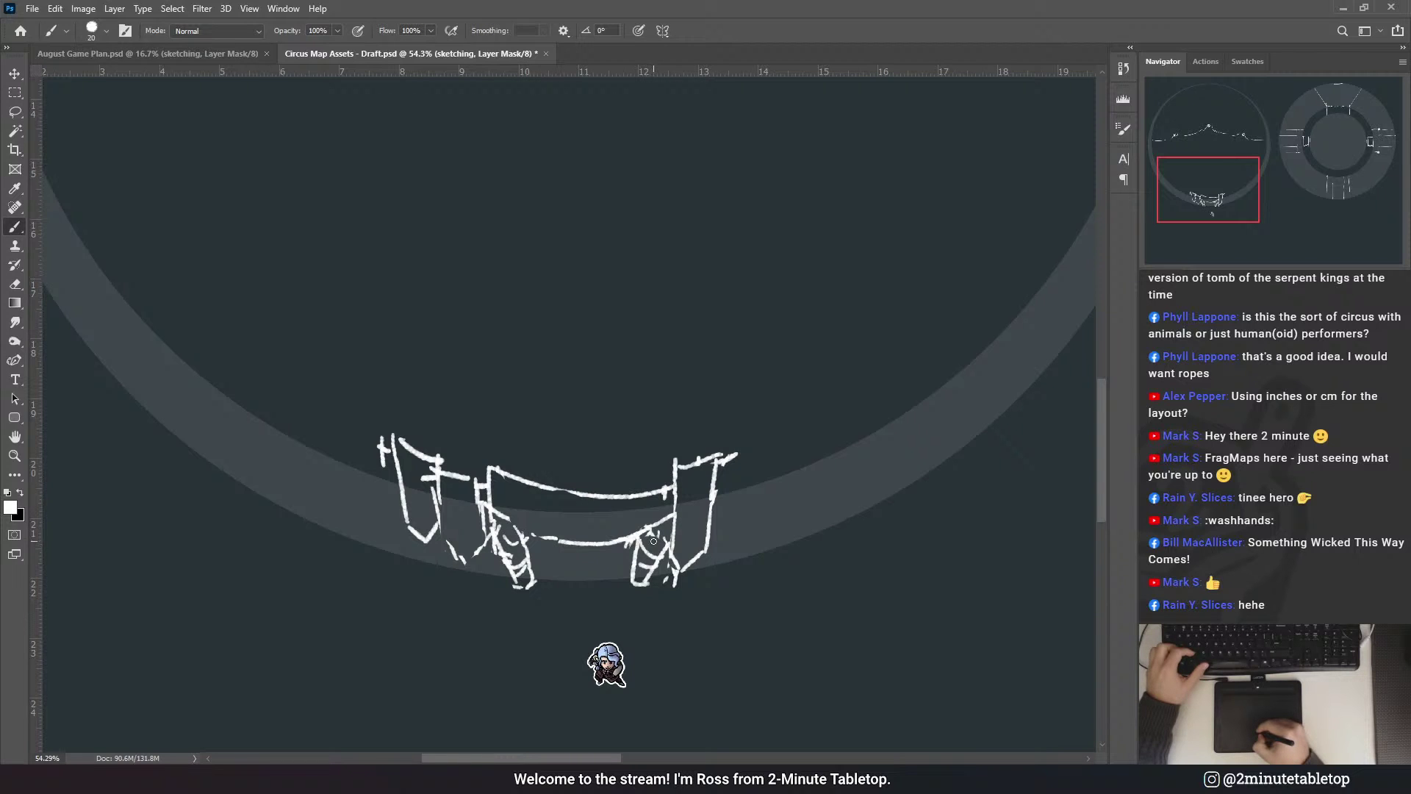
{"action": "left_click_drag", "start_coordinate": [520, 522], "coordinate": [566, 540]}
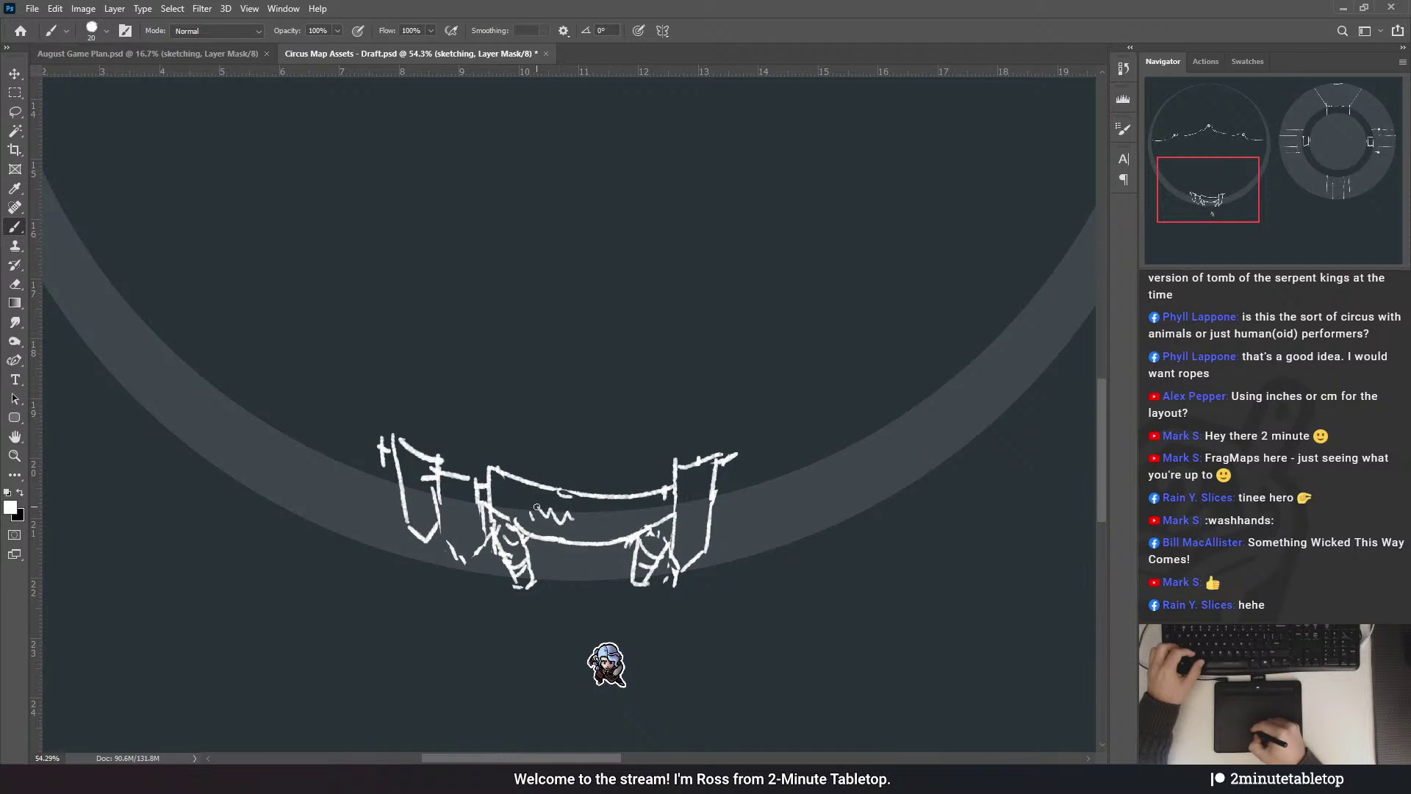
- Complete the inner left panel's pointed outline and sketch a separate small pointed panel beyond the right side panel
{"action": "left_click_drag", "start_coordinate": [684, 416], "coordinate": [698, 362]}
{"action": "mouse_move", "coordinate": [451, 440]}
{"action": "left_mouse_down"}
{"action": "mouse_move", "coordinate": [482, 512]}
{"action": "mouse_move", "coordinate": [462, 488]}
{"action": "left_mouse_up"}
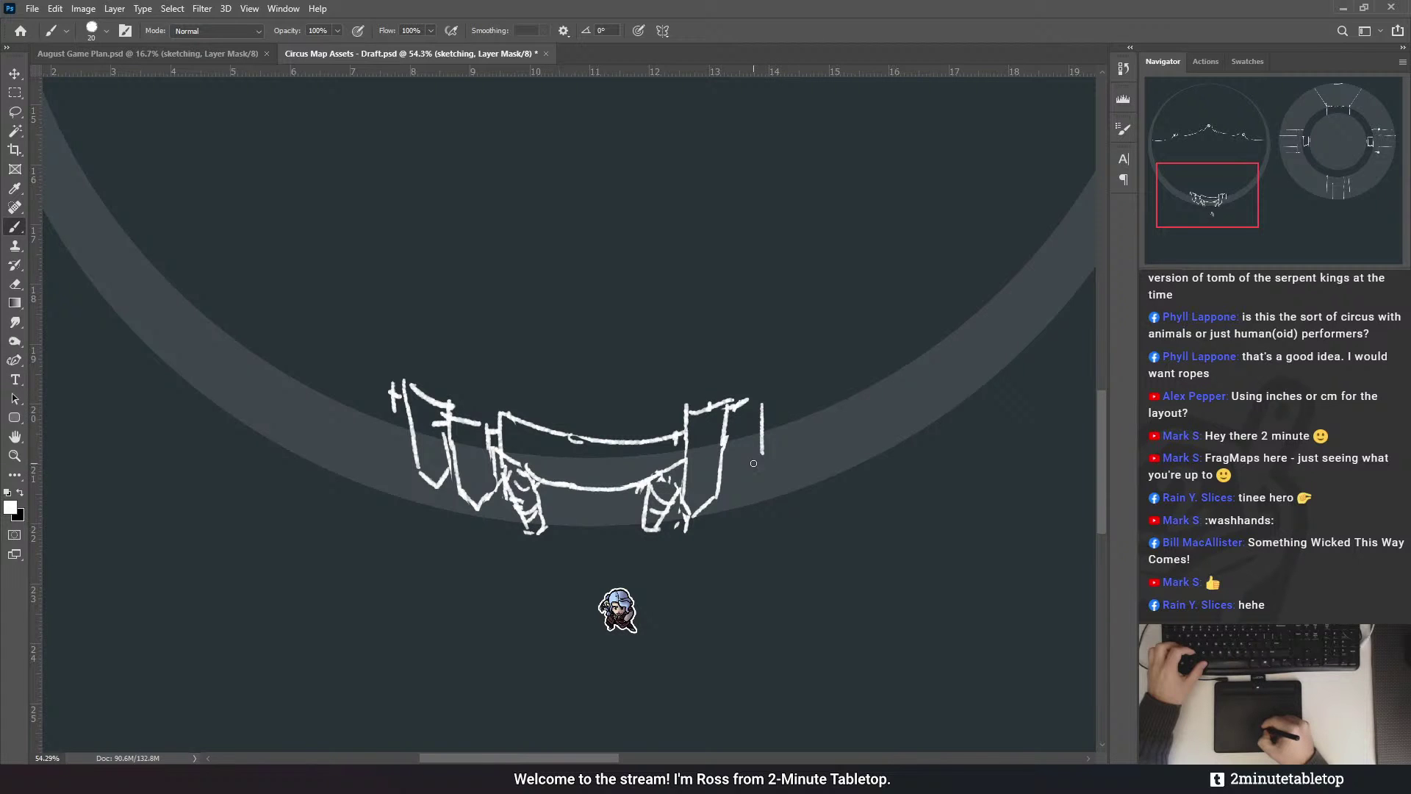
{"action": "key", "text": "ctrl+z"}
{"action": "left_click_drag", "start_coordinate": [755, 410], "coordinate": [747, 465]}
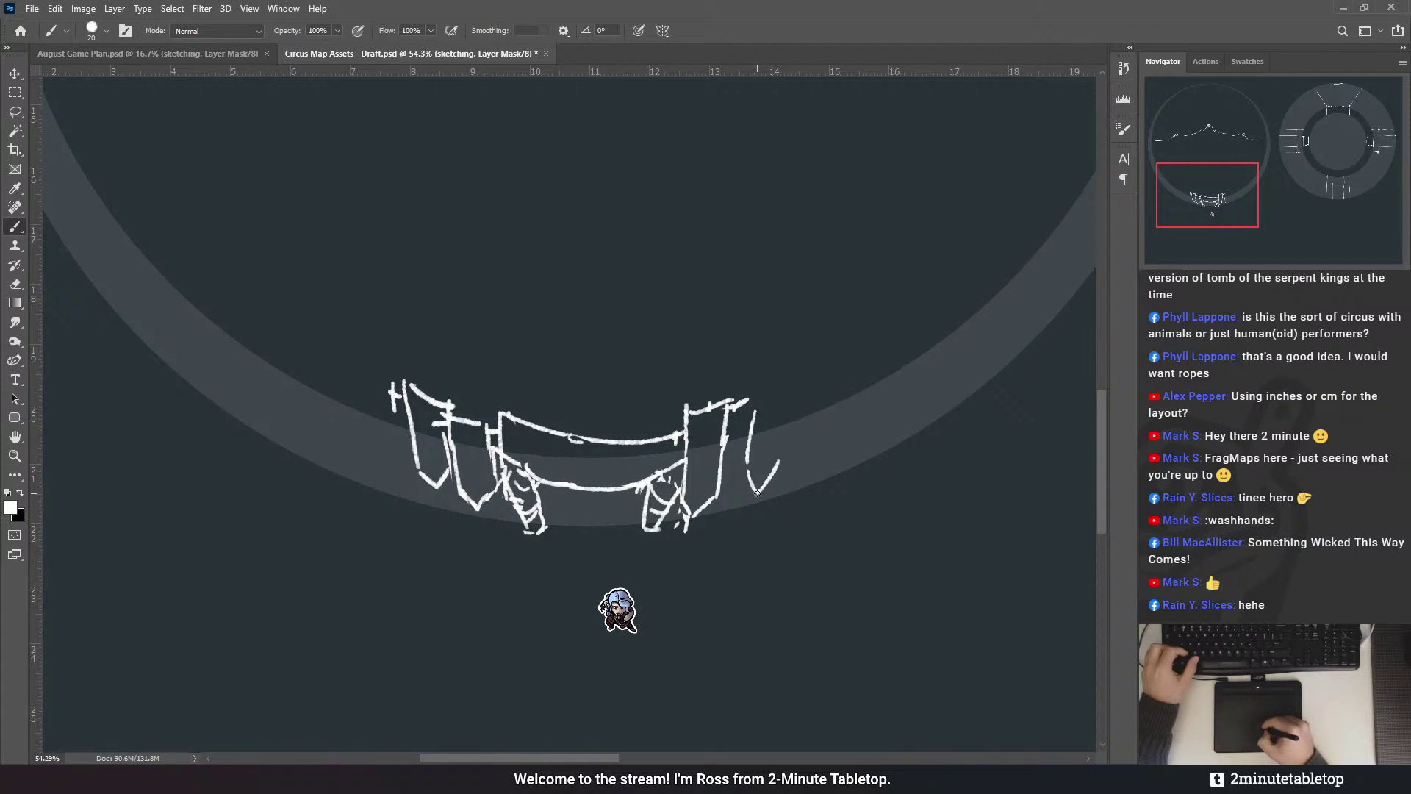
{"action": "mouse_move", "coordinate": [783, 418]}
{"action": "left_mouse_down"}
{"action": "mouse_move", "coordinate": [777, 465]}
{"action": "mouse_move", "coordinate": [790, 415]}
{"action": "left_mouse_up"}
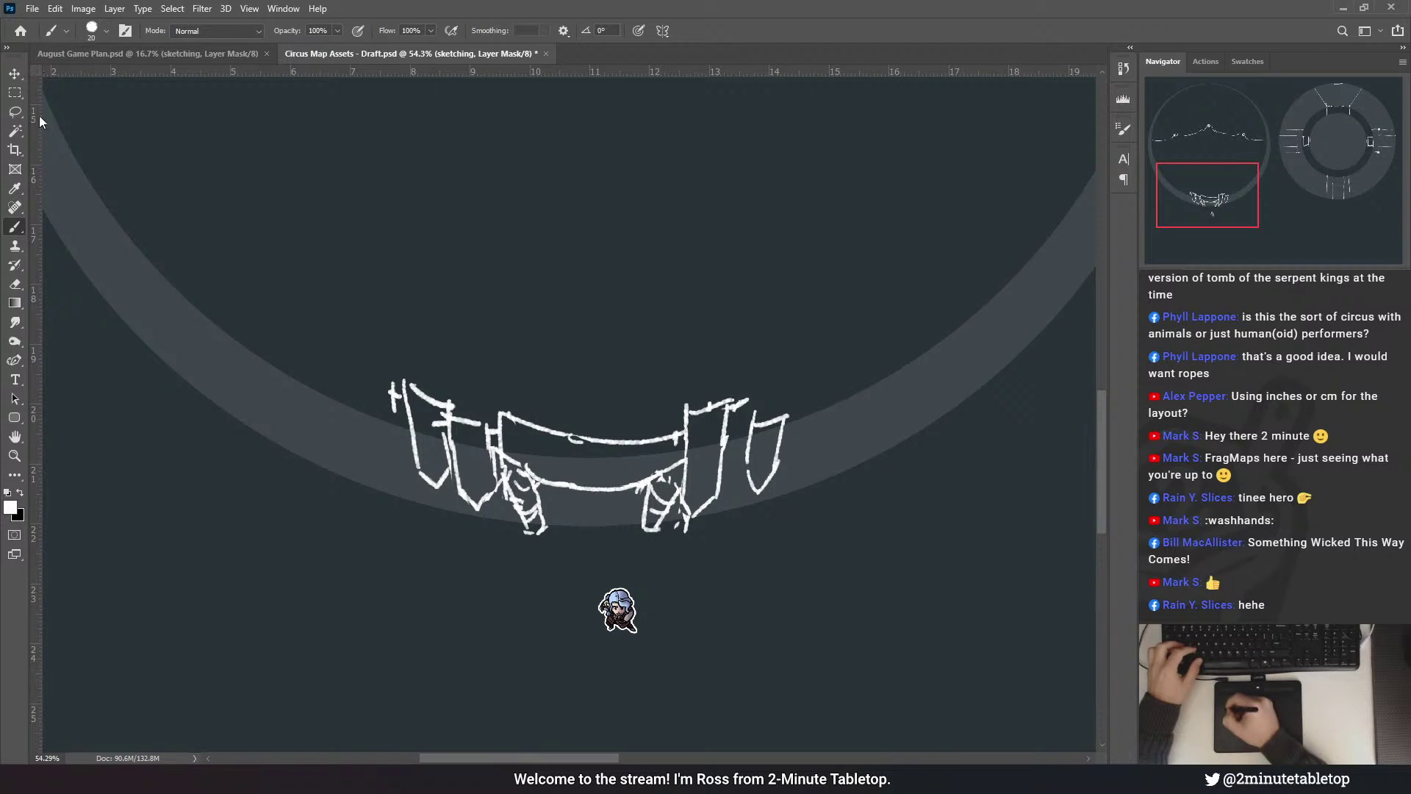
{"action": "scroll", "coordinate": [746, 340], "scroll_direction": "up", "scroll_amount": 2}
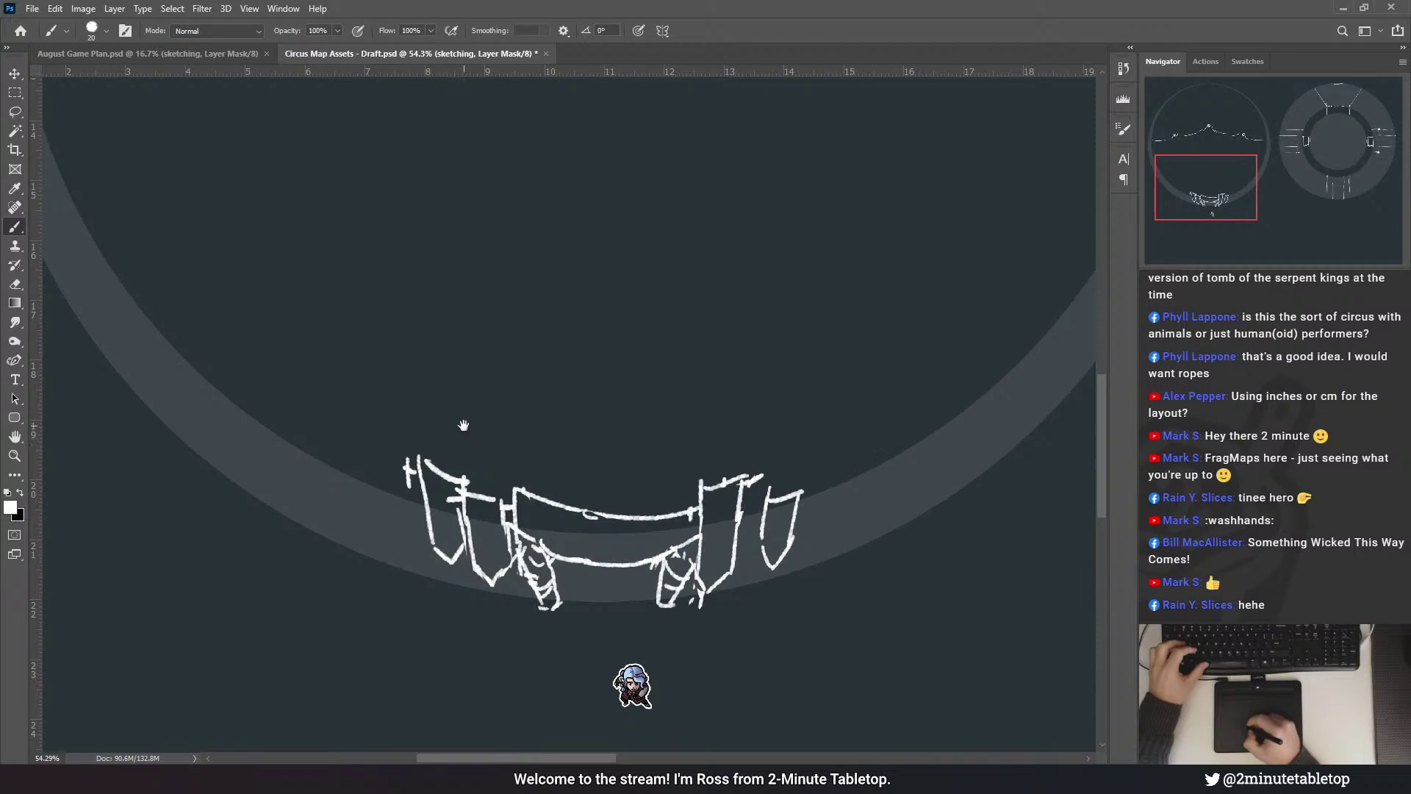
{"action": "left_click_drag", "start_coordinate": [498, 390], "coordinate": [561, 384]}
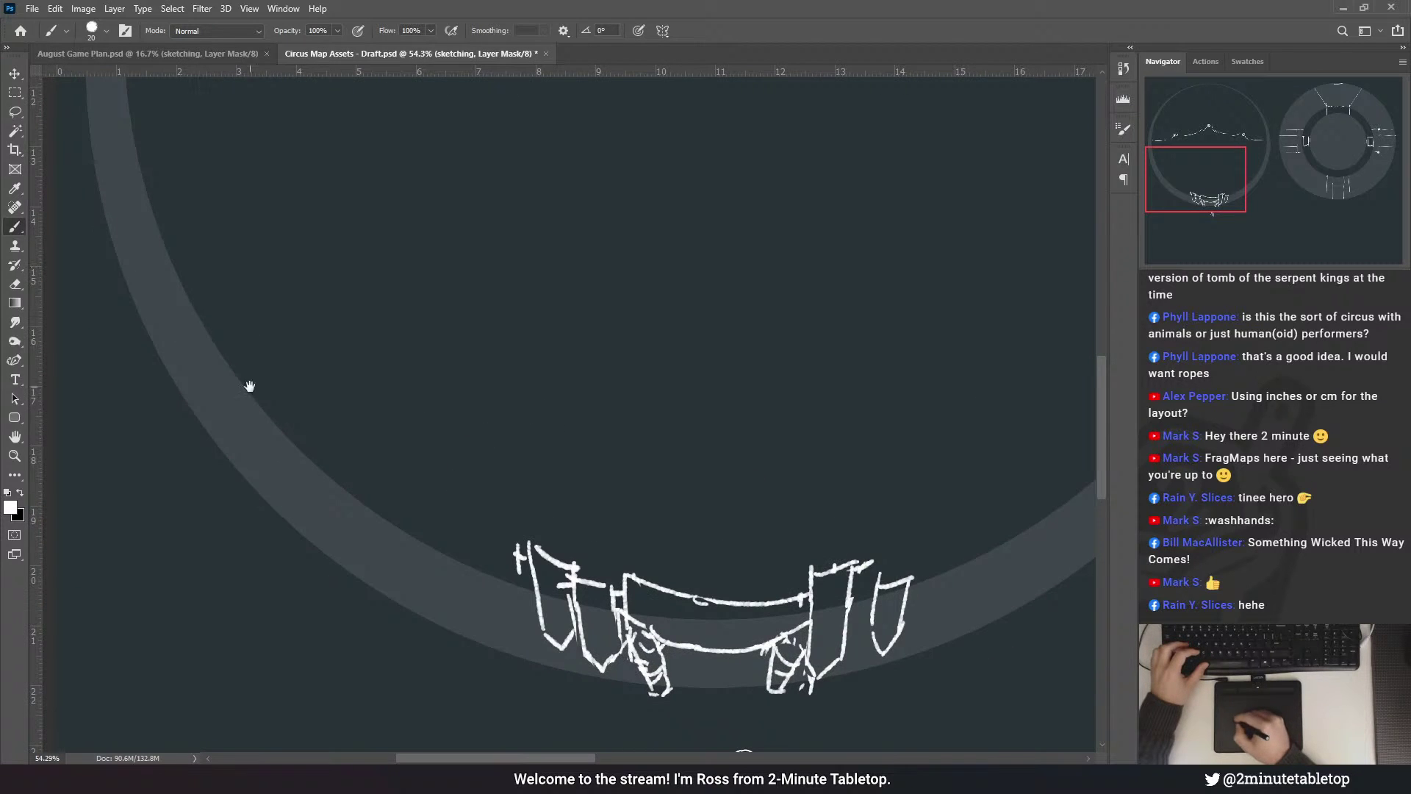
{"action": "left_click_drag", "start_coordinate": [561, 553], "coordinate": [479, 445]}
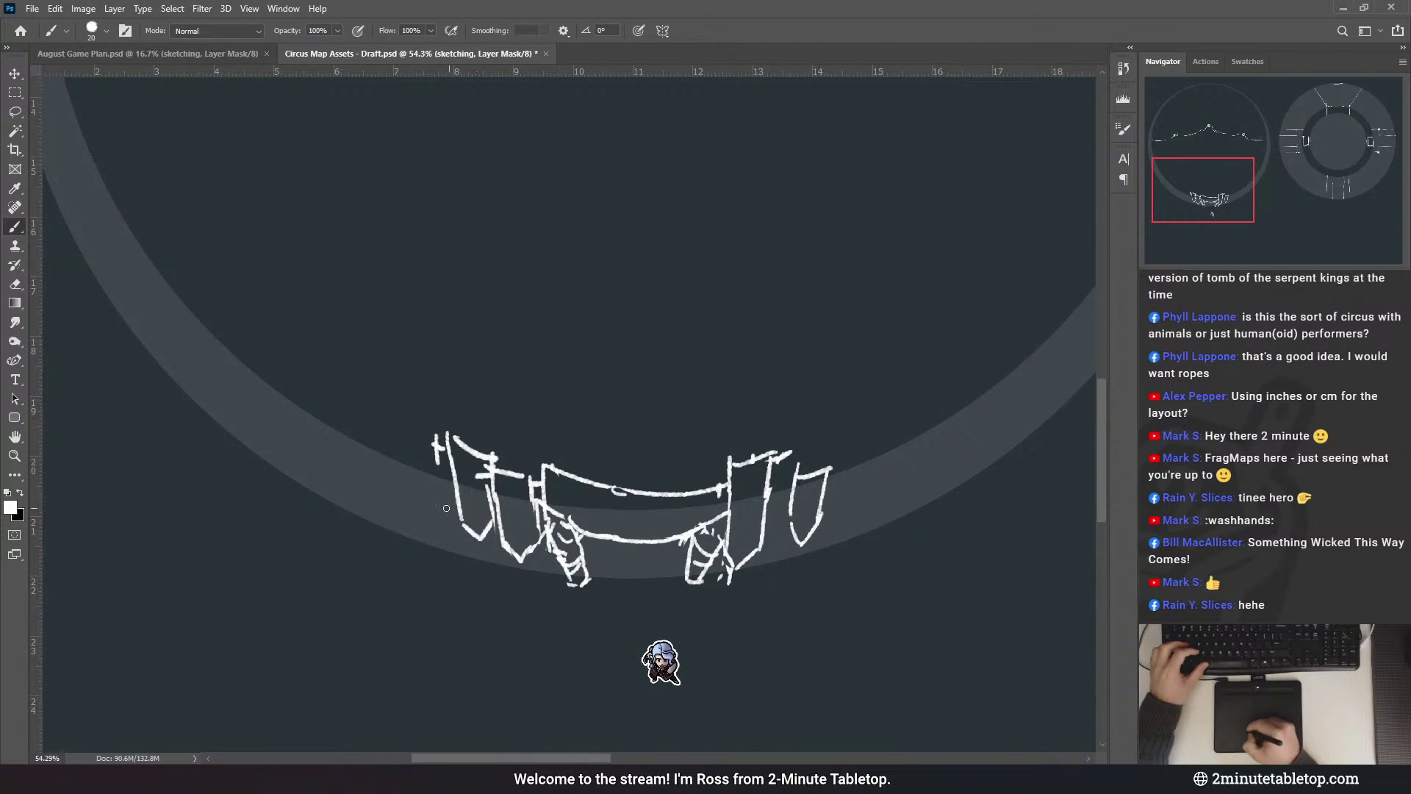
- Redraw the two left hanging panels as shorter pointed shapes with slanted sides, and erase the stray strokes around them
{"action": "mouse_move", "coordinate": [439, 513]}
{"action": "left_mouse_down"}
{"action": "mouse_move", "coordinate": [454, 460]}
{"action": "mouse_move", "coordinate": [472, 486]}
{"action": "mouse_move", "coordinate": [447, 438]}
{"action": "mouse_move", "coordinate": [489, 453]}
{"action": "mouse_move", "coordinate": [467, 526]}
{"action": "mouse_move", "coordinate": [438, 459]}
{"action": "mouse_move", "coordinate": [476, 518]}
{"action": "left_mouse_up"}
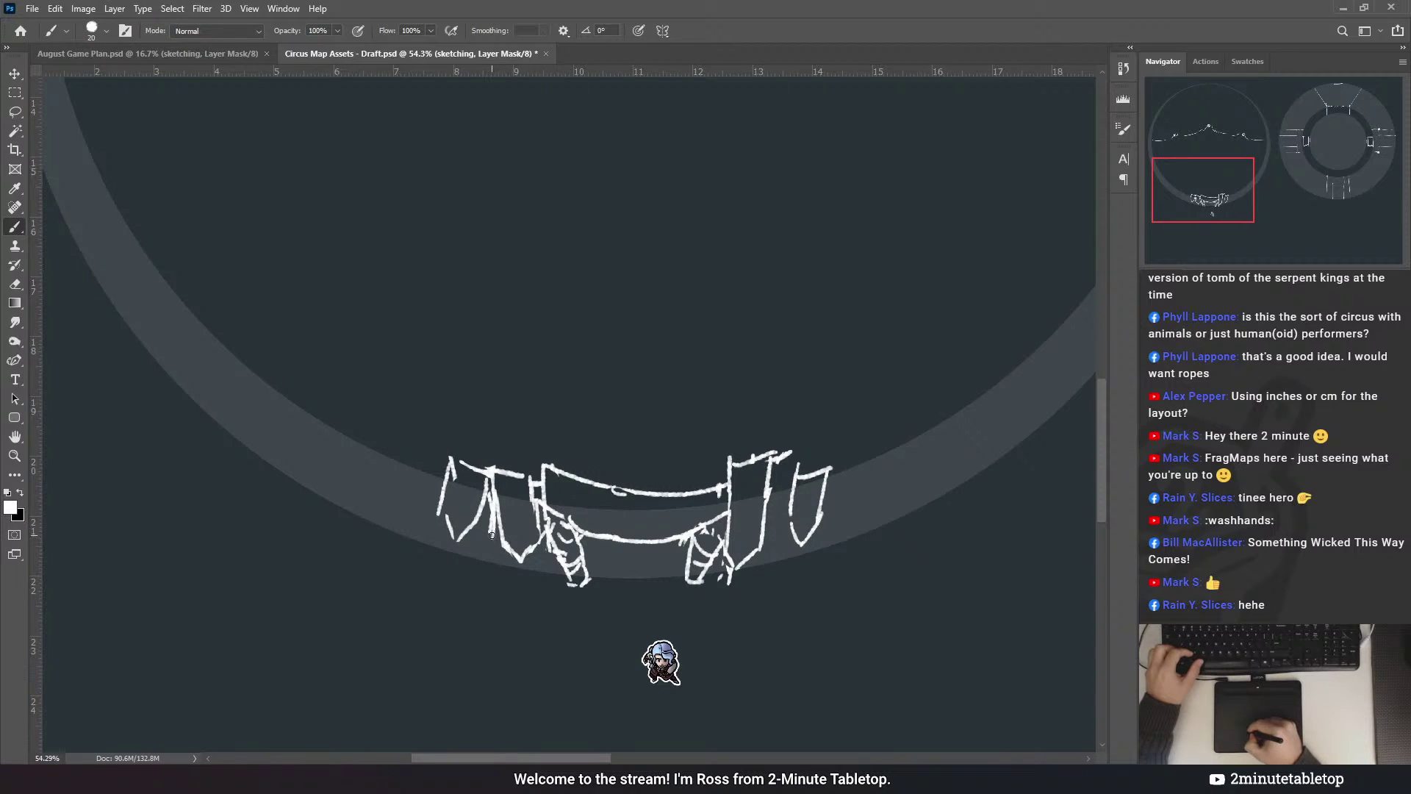
{"action": "key", "text": "ctrl+z"}
{"action": "mouse_move", "coordinate": [491, 541]}
{"action": "left_mouse_down"}
{"action": "mouse_move", "coordinate": [536, 531]}
{"action": "mouse_move", "coordinate": [527, 540]}
{"action": "mouse_move", "coordinate": [536, 485]}
{"action": "left_mouse_up"}
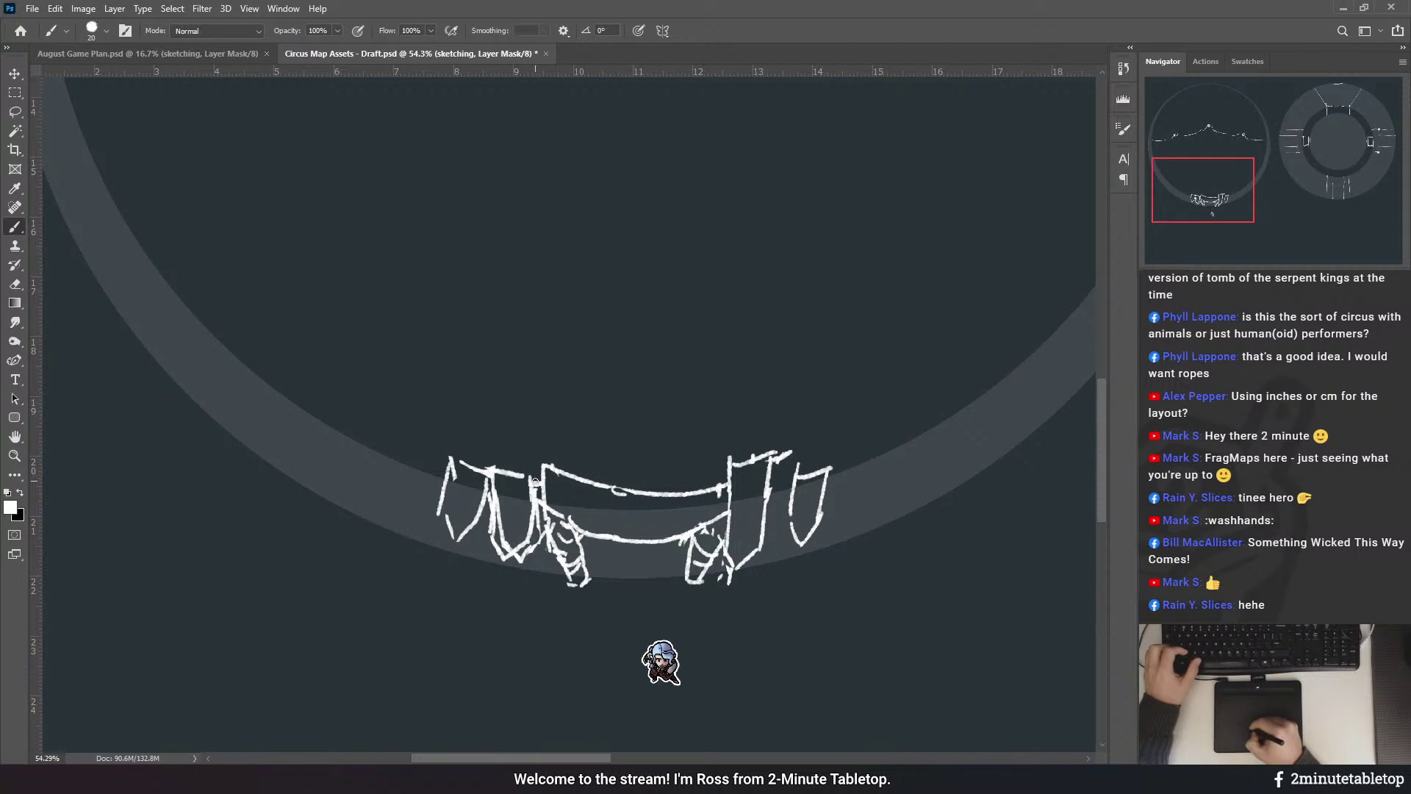
{"action": "key", "text": "e"}
{"action": "left_click_drag", "start_coordinate": [528, 573], "coordinate": [529, 563]}
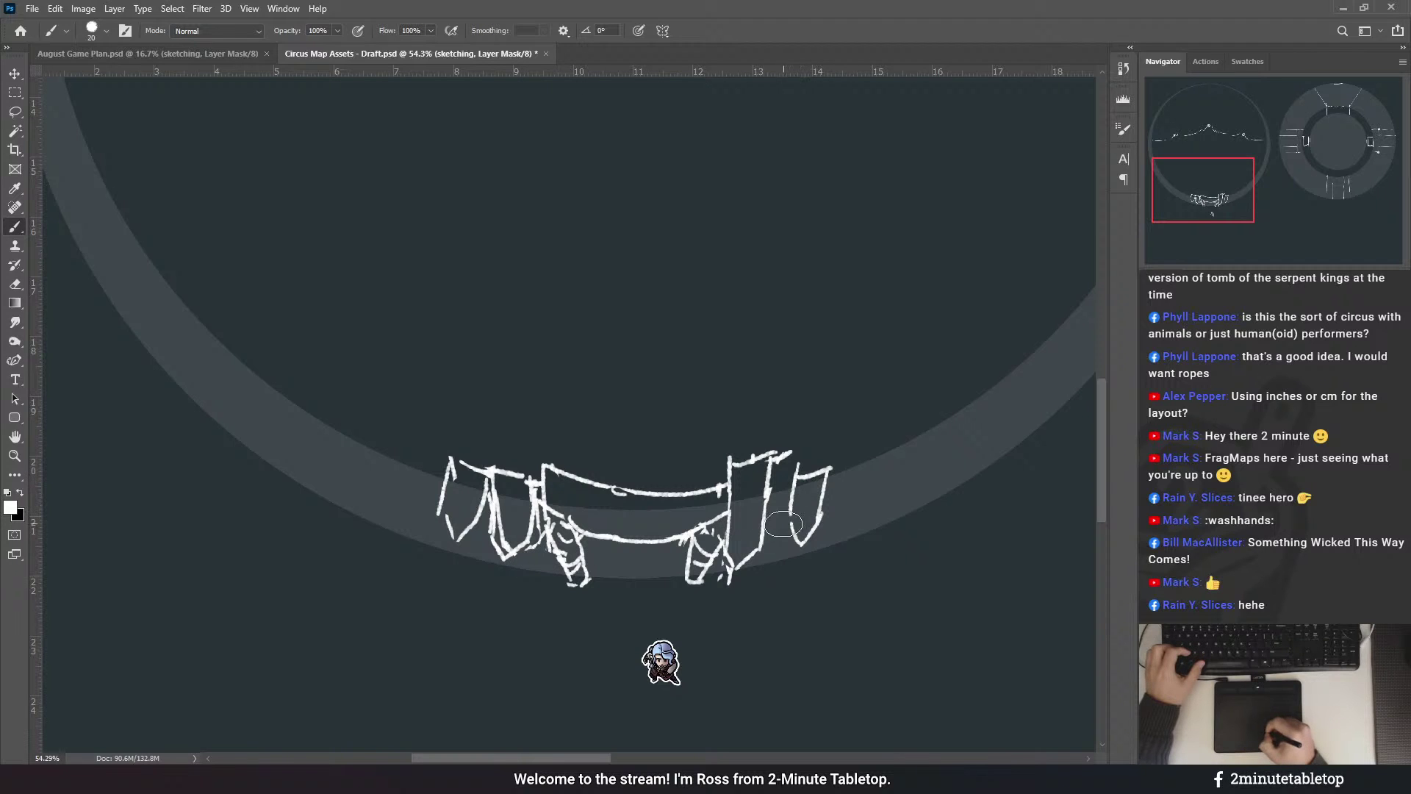
- Erase the outermost right panel and redraw the remaining right panel as a shorter pointed shape with a slanted top edge
{"action": "mouse_move", "coordinate": [778, 523]}
{"action": "left_mouse_down"}
{"action": "mouse_move", "coordinate": [752, 551]}
{"action": "mouse_move", "coordinate": [740, 460]}
{"action": "mouse_move", "coordinate": [779, 459]}
{"action": "mouse_move", "coordinate": [824, 514]}
{"action": "left_mouse_up"}
{"action": "mouse_move", "coordinate": [735, 455]}
{"action": "left_mouse_down"}
{"action": "mouse_move", "coordinate": [748, 503]}
{"action": "mouse_move", "coordinate": [735, 532]}
{"action": "mouse_move", "coordinate": [728, 477]}
{"action": "mouse_move", "coordinate": [765, 472]}
{"action": "mouse_move", "coordinate": [759, 537]}
{"action": "mouse_move", "coordinate": [768, 523]}
{"action": "left_mouse_up"}
{"action": "key", "text": "ctrl+z"}
{"action": "key", "text": "ctrl+z"}
{"action": "left_click_drag", "start_coordinate": [768, 472], "coordinate": [784, 525]}
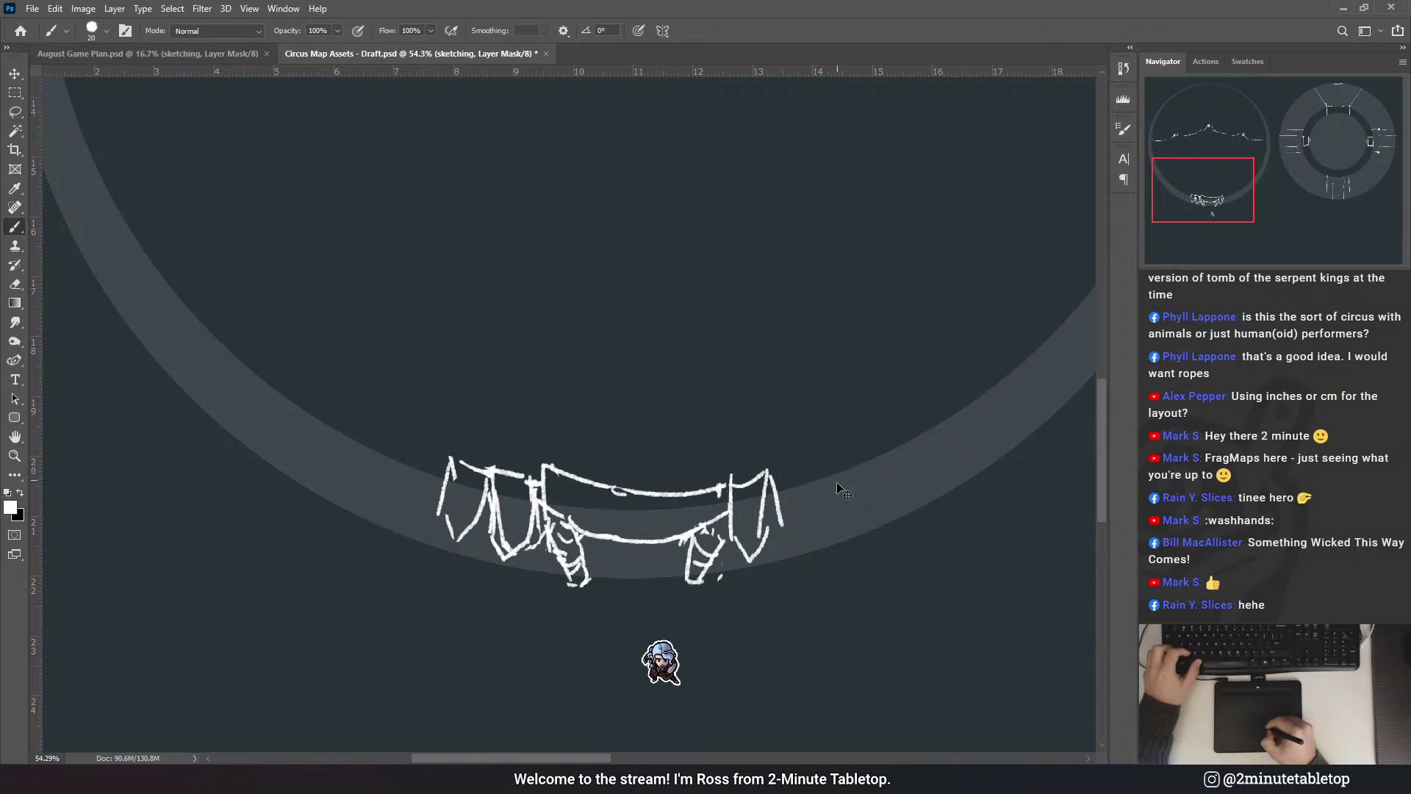
{"action": "key", "text": "ctrl+z"}
{"action": "key", "text": "e"}
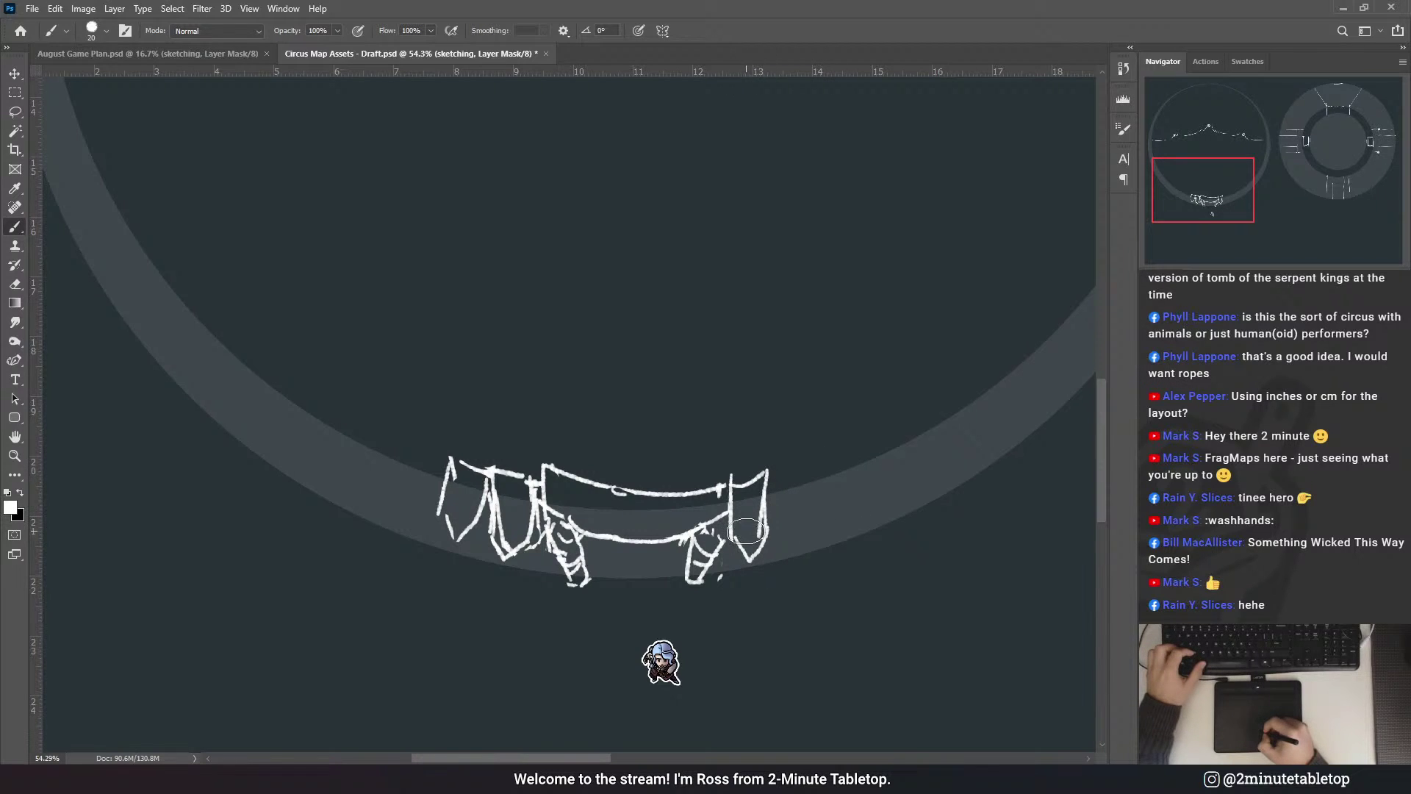
{"action": "key", "text": "b"}
{"action": "mouse_move", "coordinate": [742, 530]}
{"action": "left_mouse_down"}
{"action": "mouse_move", "coordinate": [746, 505]}
{"action": "mouse_move", "coordinate": [740, 550]}
{"action": "left_mouse_up"}
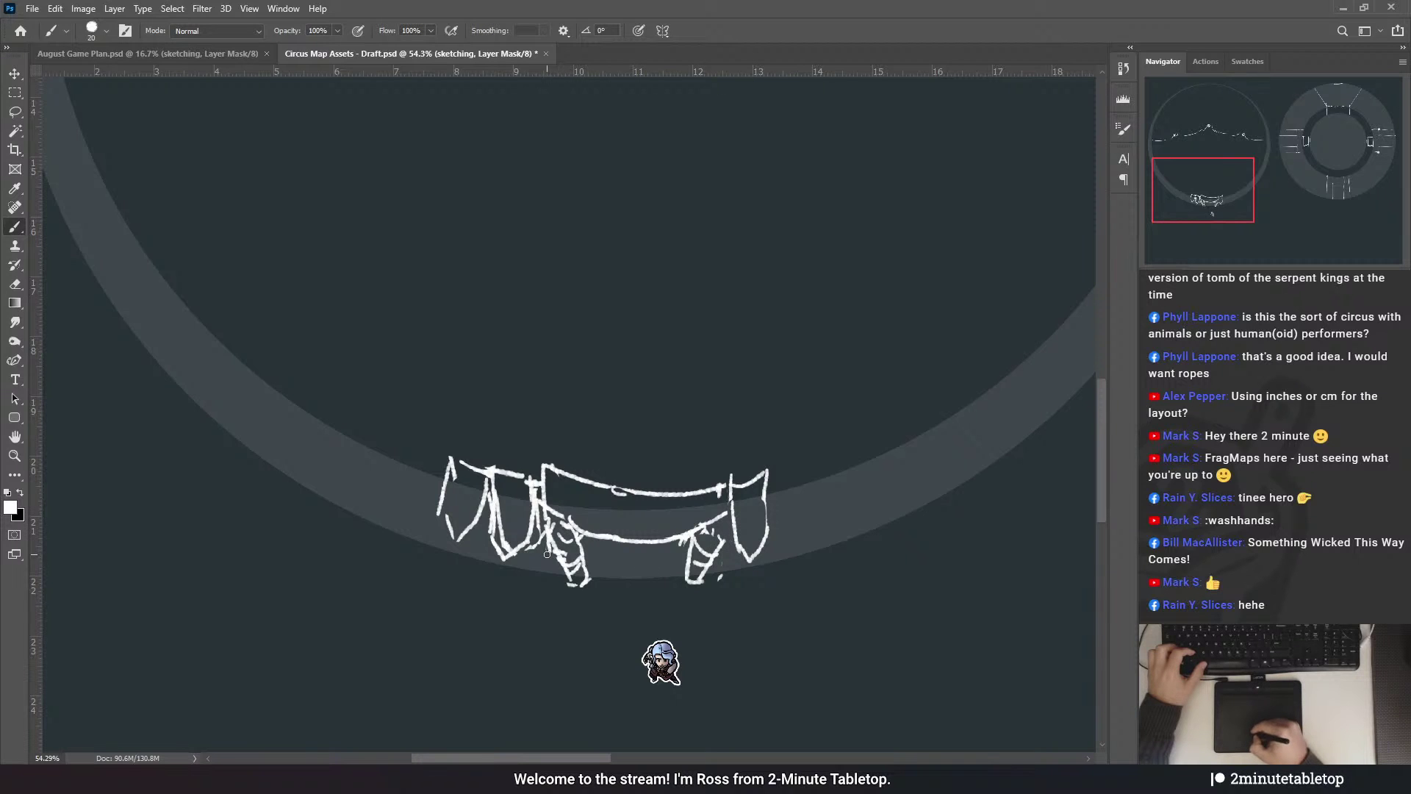
- Redraw both entrance supports with straighter inner sides and flat bases, and extend the canopy's left corner post upward
{"action": "left_click_drag", "start_coordinate": [602, 571], "coordinate": [581, 564]}
{"action": "mouse_move", "coordinate": [672, 566]}
{"action": "left_mouse_down"}
{"action": "mouse_move", "coordinate": [733, 550]}
{"action": "mouse_move", "coordinate": [723, 532]}
{"action": "mouse_move", "coordinate": [718, 575]}
{"action": "left_mouse_up"}
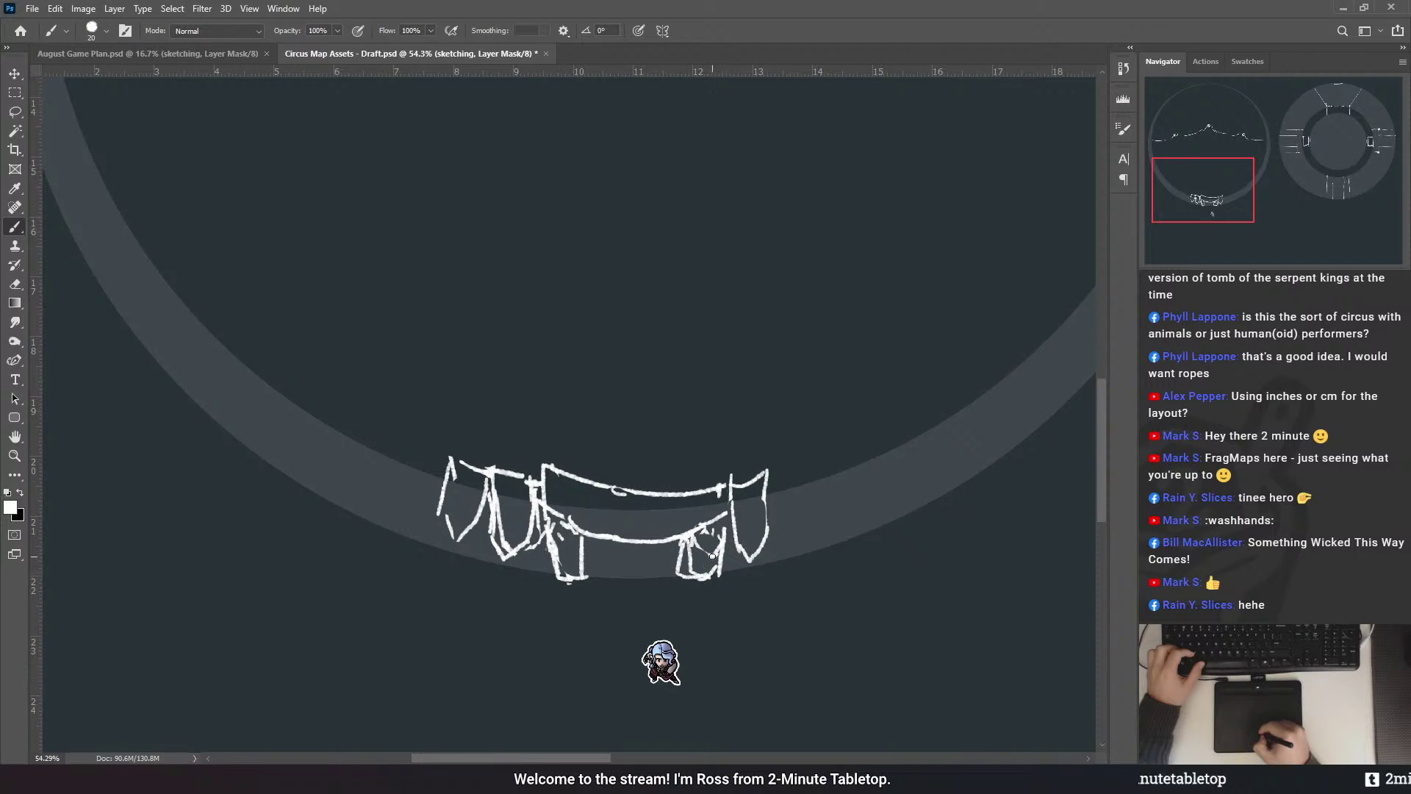
{"action": "left_click_drag", "start_coordinate": [547, 451], "coordinate": [544, 507]}
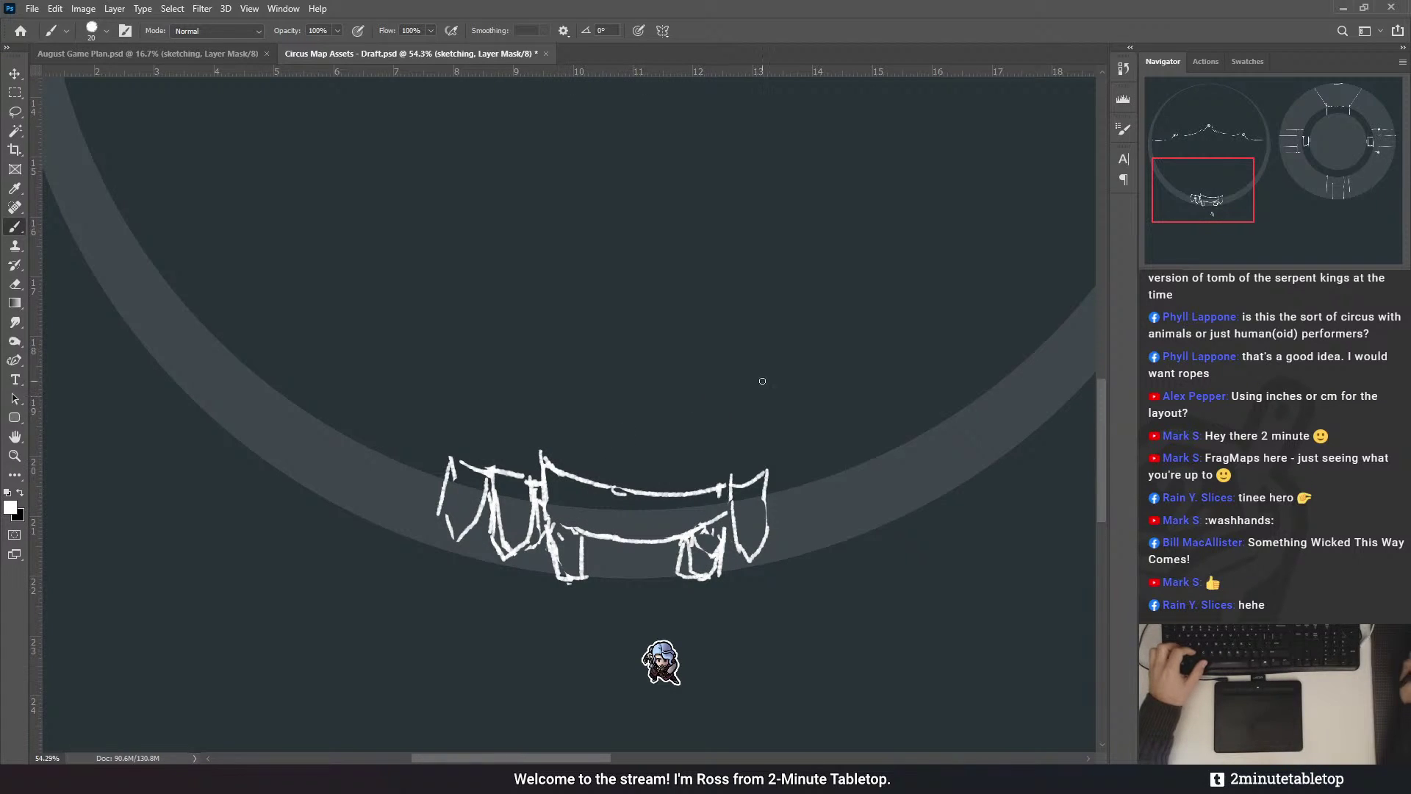
{"action": "scroll", "coordinate": [746, 507], "scroll_direction": "down", "scroll_amount": 1}
{"action": "scroll", "coordinate": [743, 581], "scroll_direction": "down", "scroll_amount": 4}
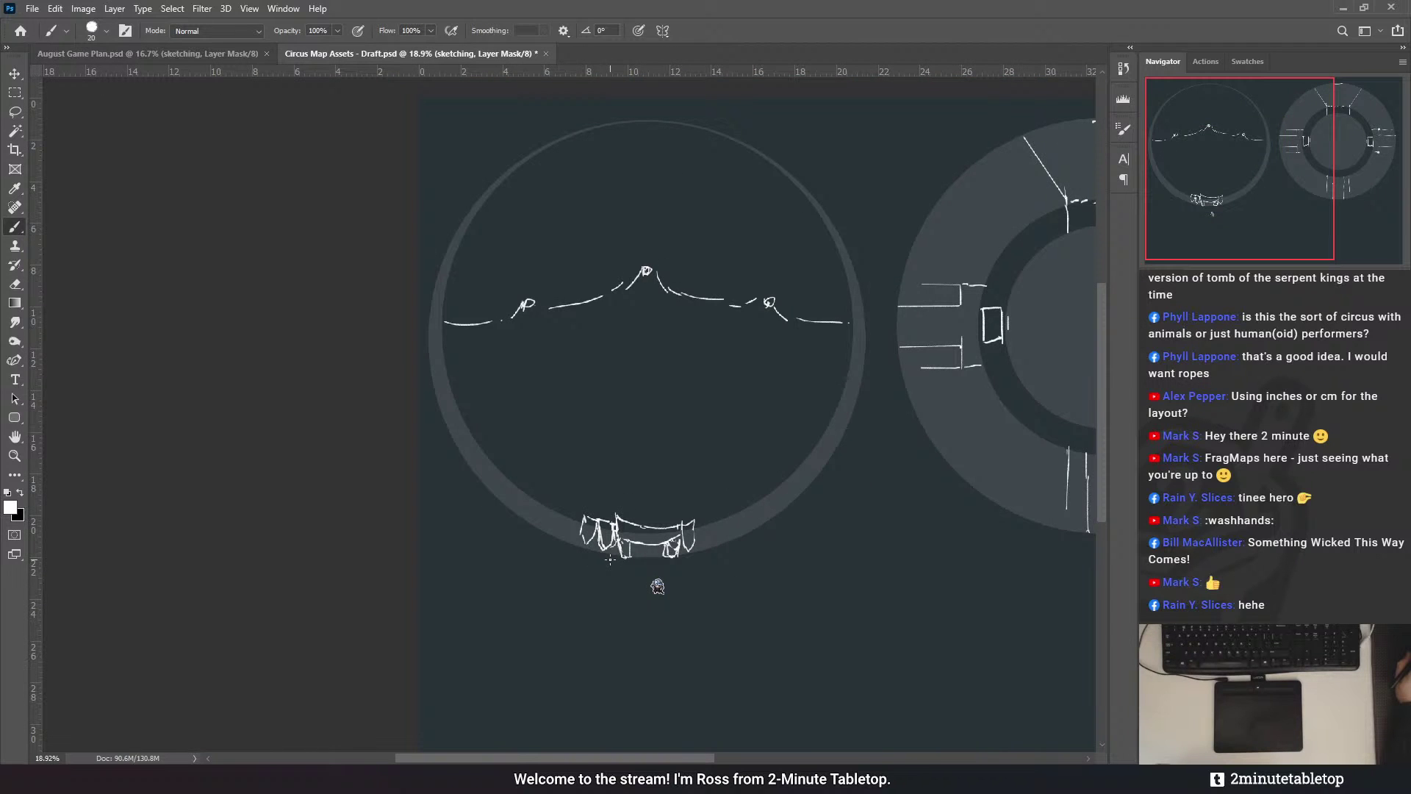
{"action": "scroll", "coordinate": [790, 540], "scroll_direction": "up", "scroll_amount": 1}
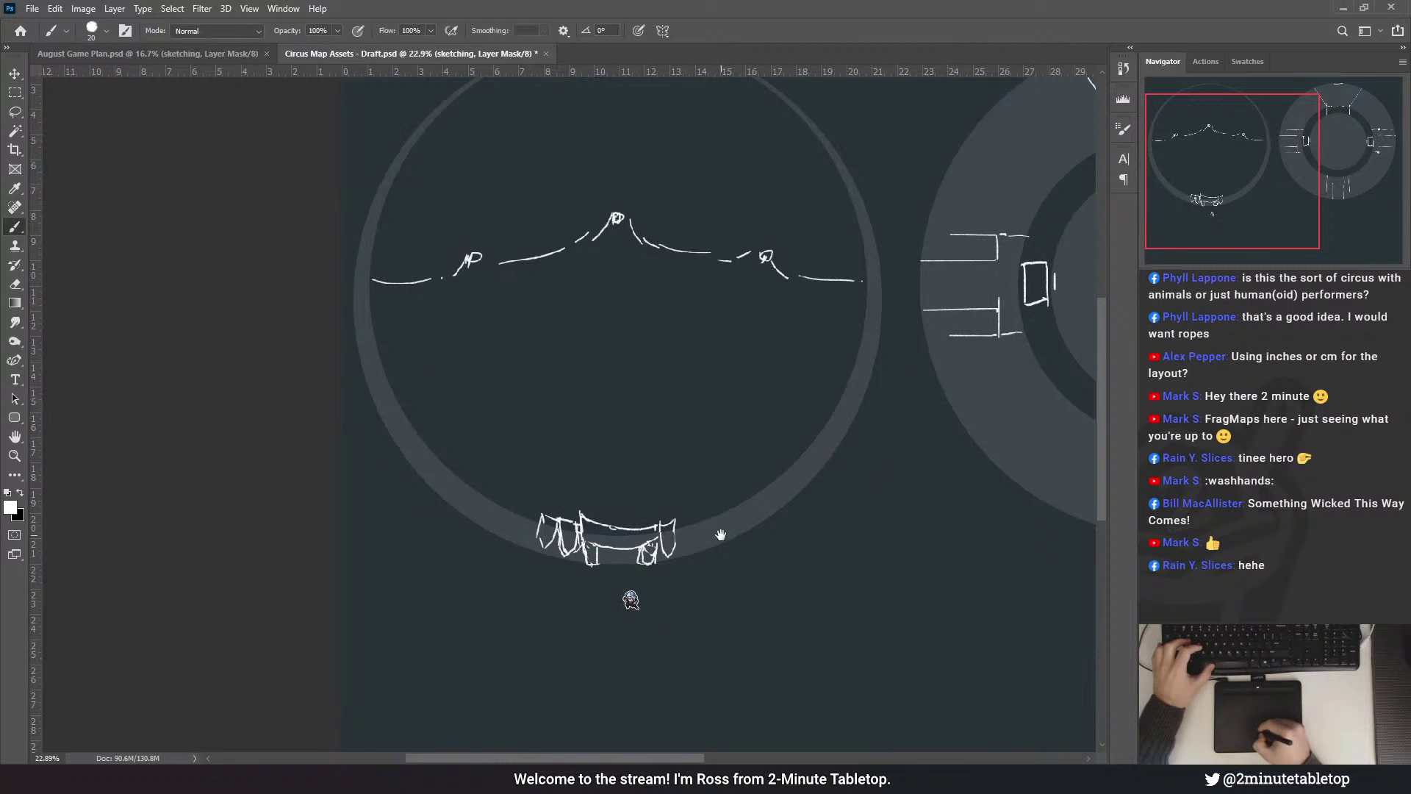
{"action": "left_click_drag", "start_coordinate": [662, 509], "coordinate": [678, 474]}
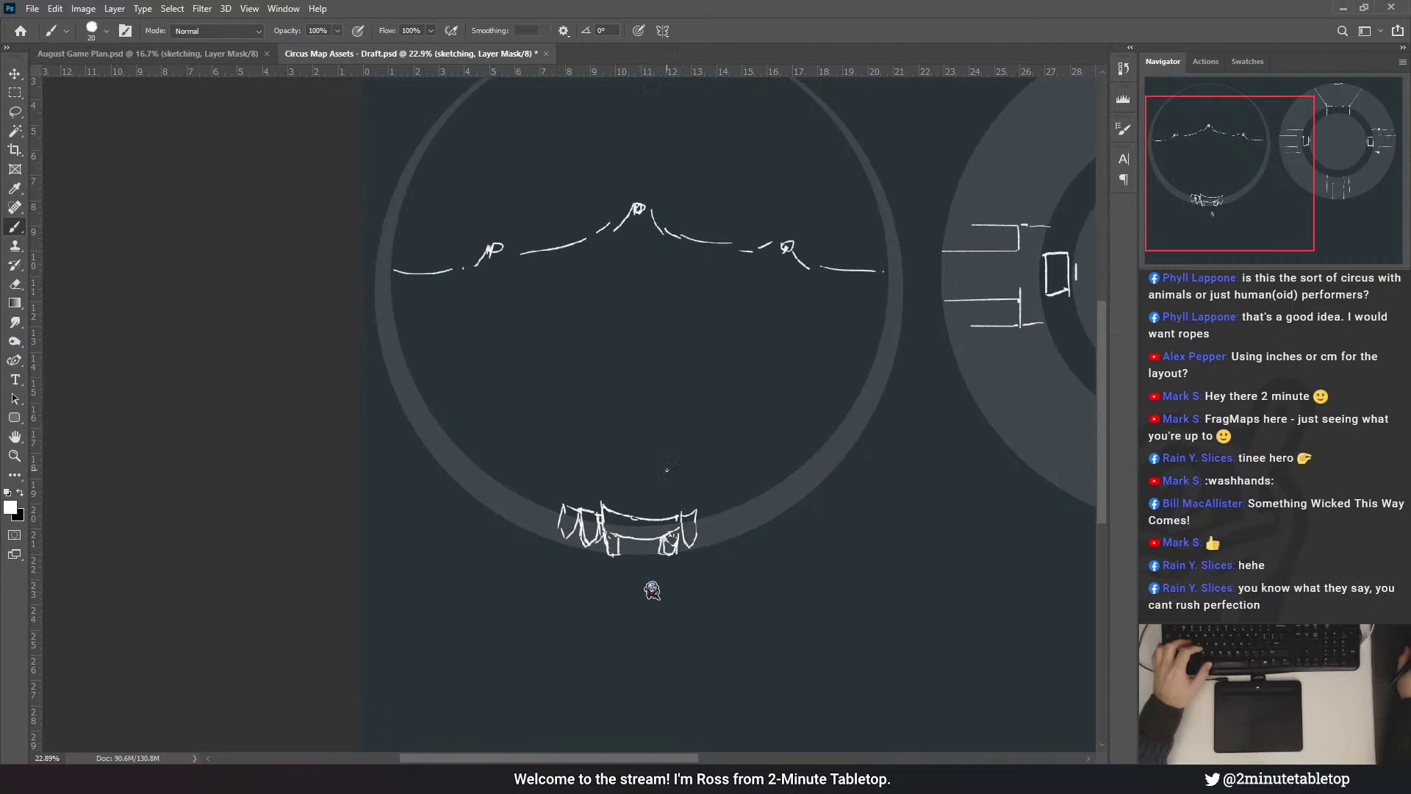
{"action": "scroll", "coordinate": [678, 474], "scroll_direction": "up", "scroll_amount": 5}
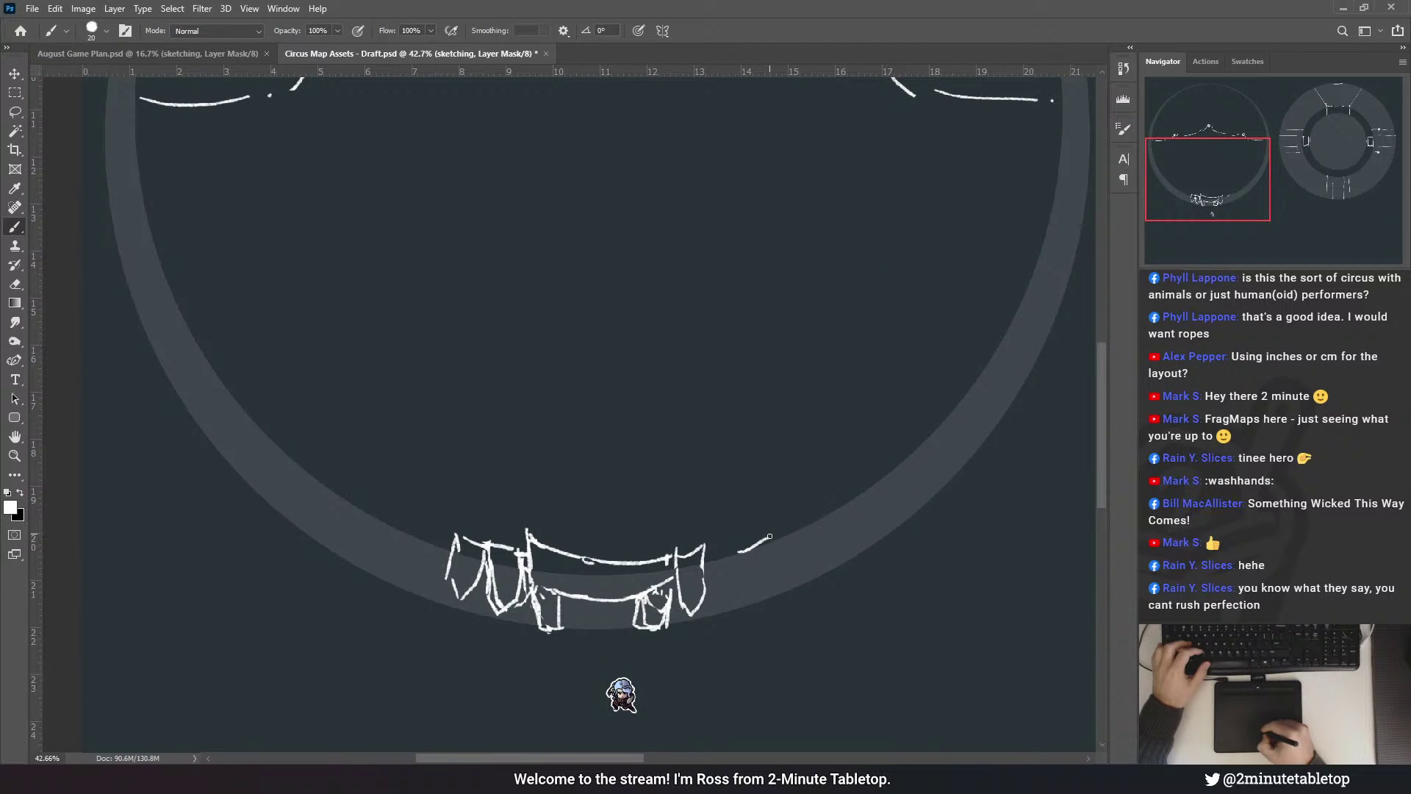
{"action": "key", "text": "ctrl+z"}
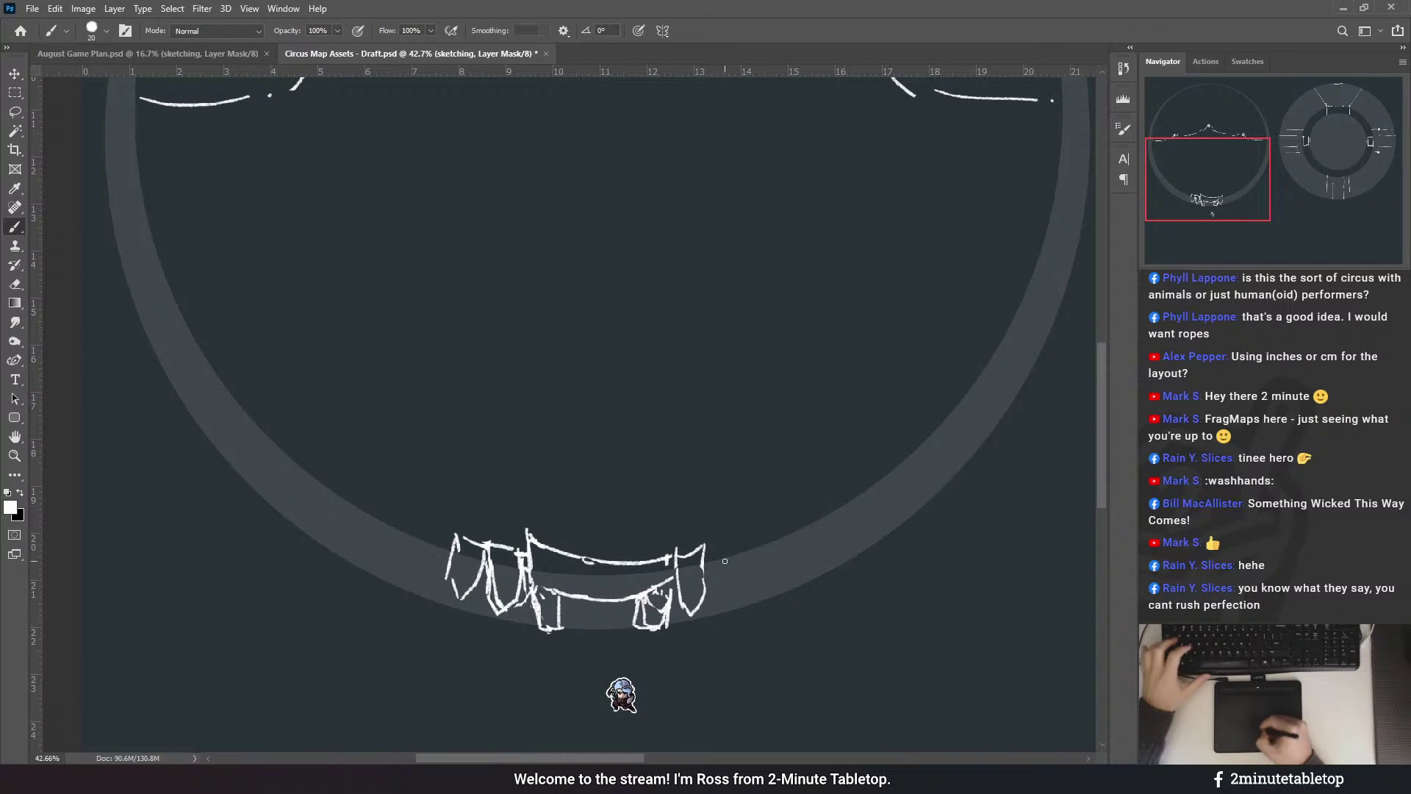
- Erase the canopy's raised left corner, redraw the top edge's left end, and add diagonal guy lines down from both front corners
{"action": "scroll", "coordinate": [631, 603], "scroll_direction": "up", "scroll_amount": 2}
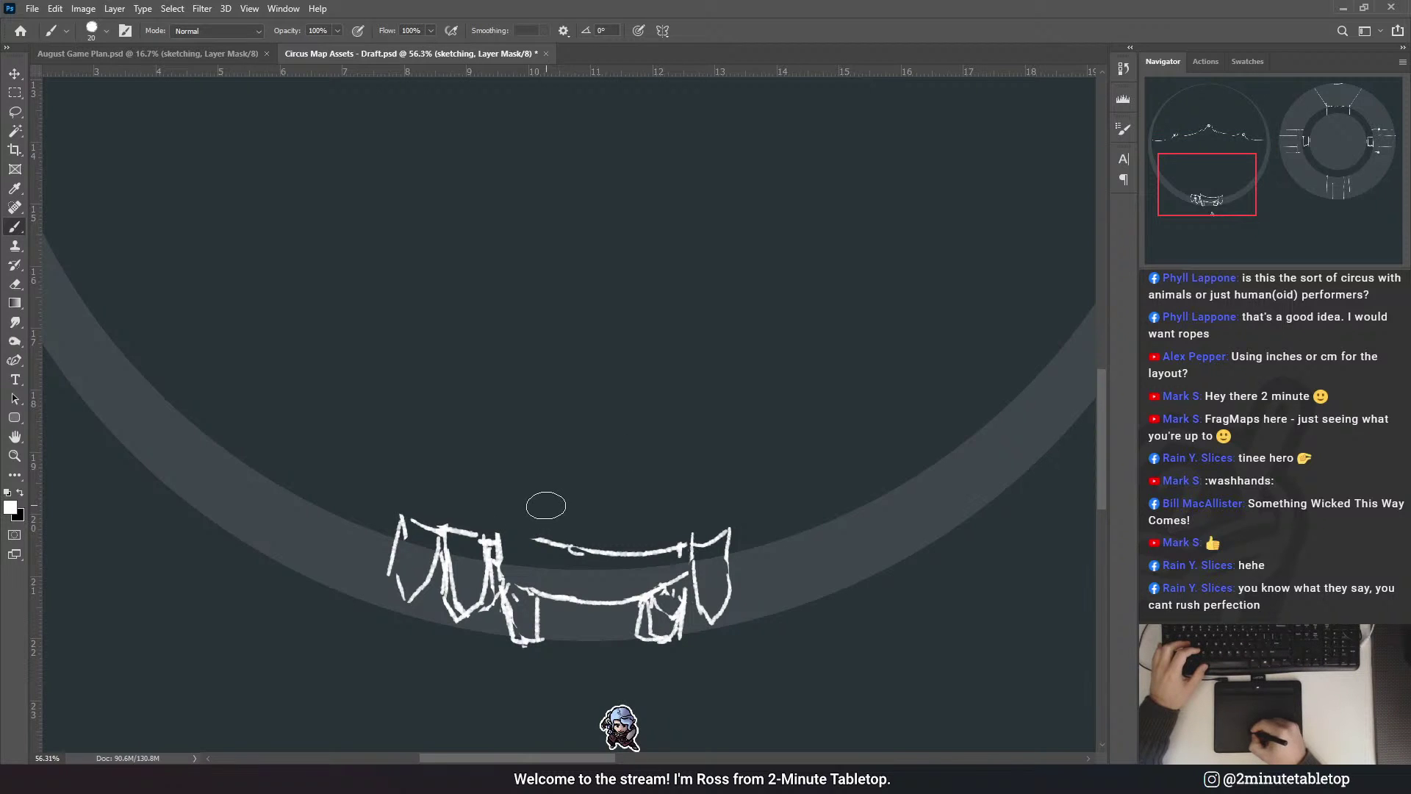
{"action": "left_click_drag", "start_coordinate": [530, 541], "coordinate": [503, 537]}
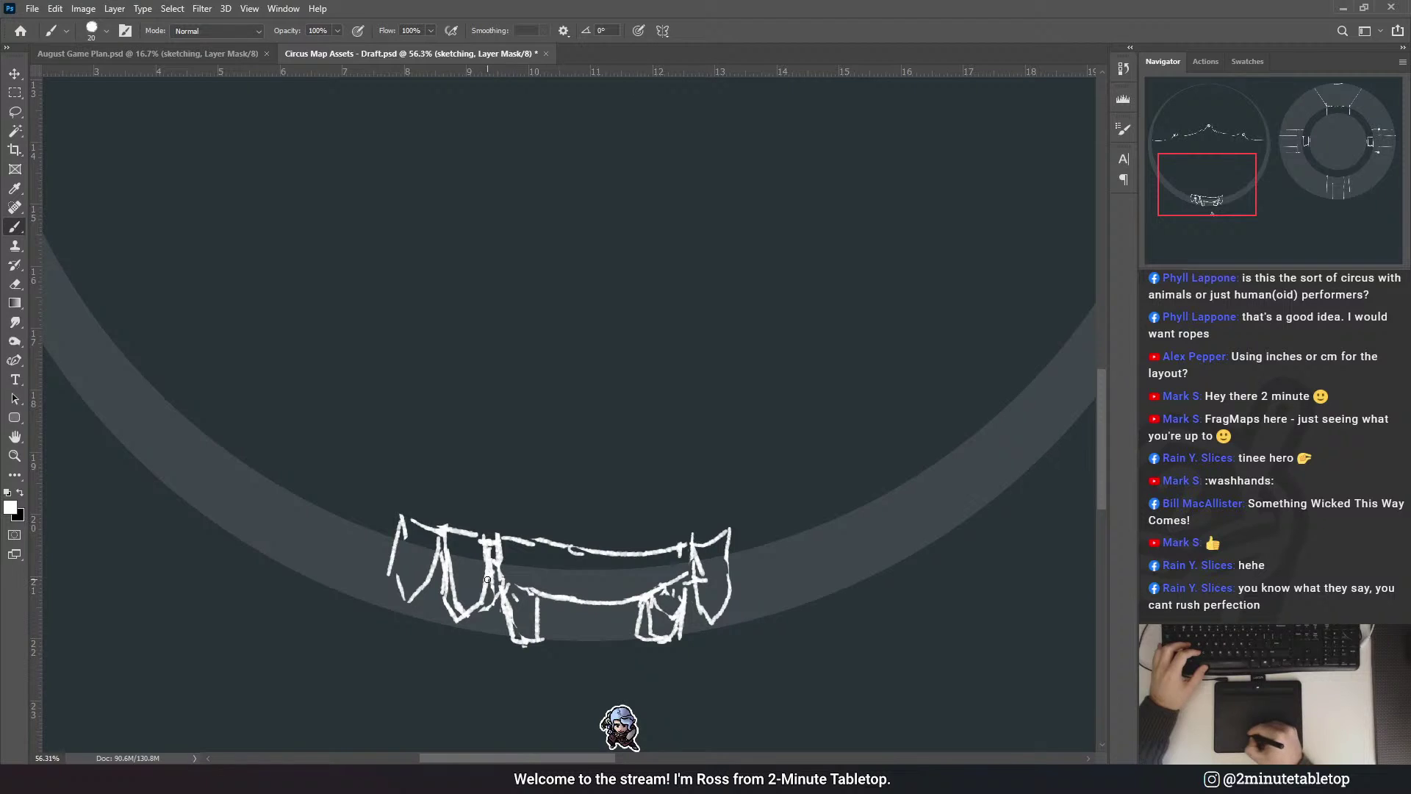
{"action": "left_click_drag", "start_coordinate": [446, 671], "coordinate": [507, 583]}
{"action": "mouse_move", "coordinate": [733, 667]}
{"action": "left_mouse_down"}
{"action": "mouse_move", "coordinate": [707, 583]}
{"action": "mouse_move", "coordinate": [738, 683]}
{"action": "left_mouse_up"}
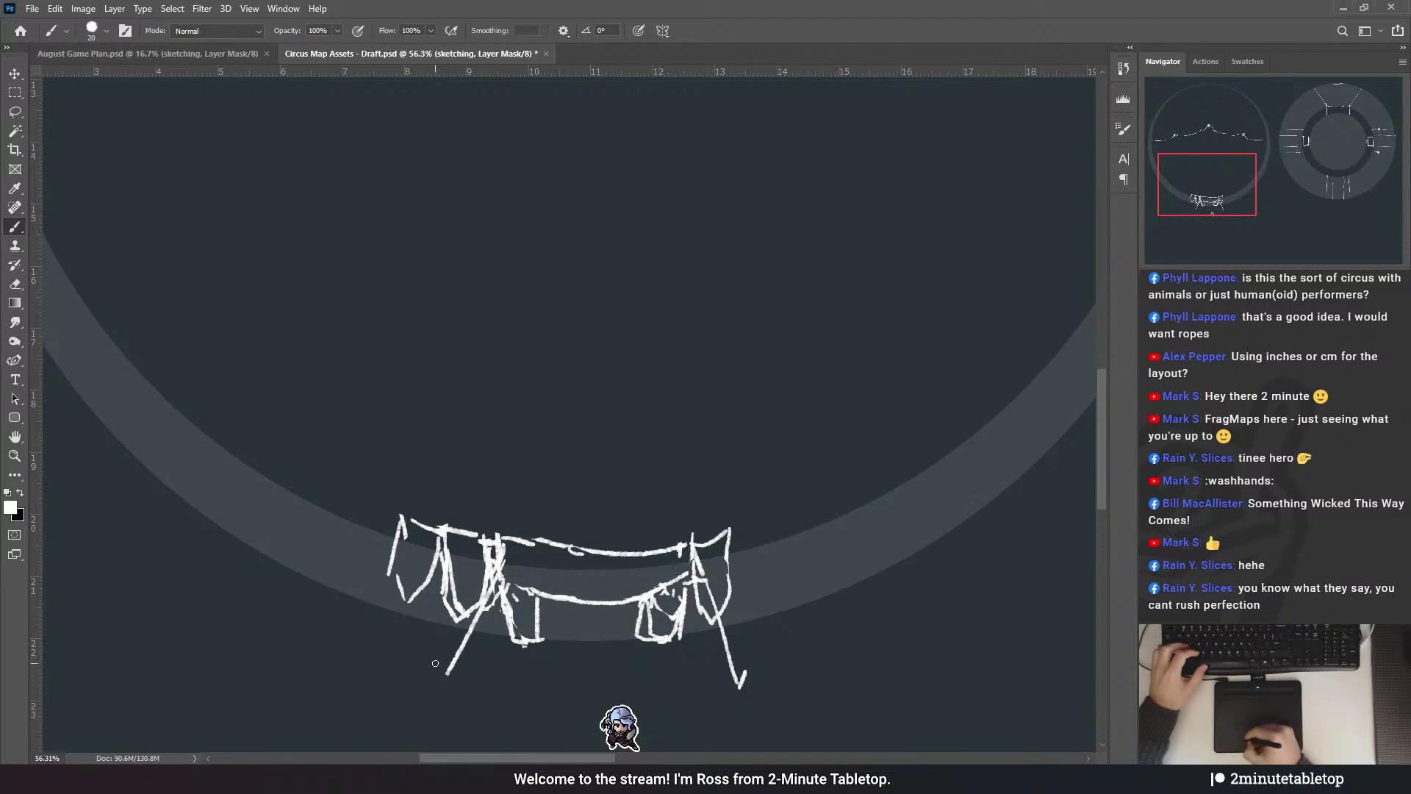
- Add a peg stroke to the left front guy line and sketch a second pegged guy line on each side of the entrance
{"action": "left_click_drag", "start_coordinate": [435, 663], "coordinate": [445, 684]}
{"action": "left_click_drag", "start_coordinate": [668, 599], "coordinate": [794, 318]}
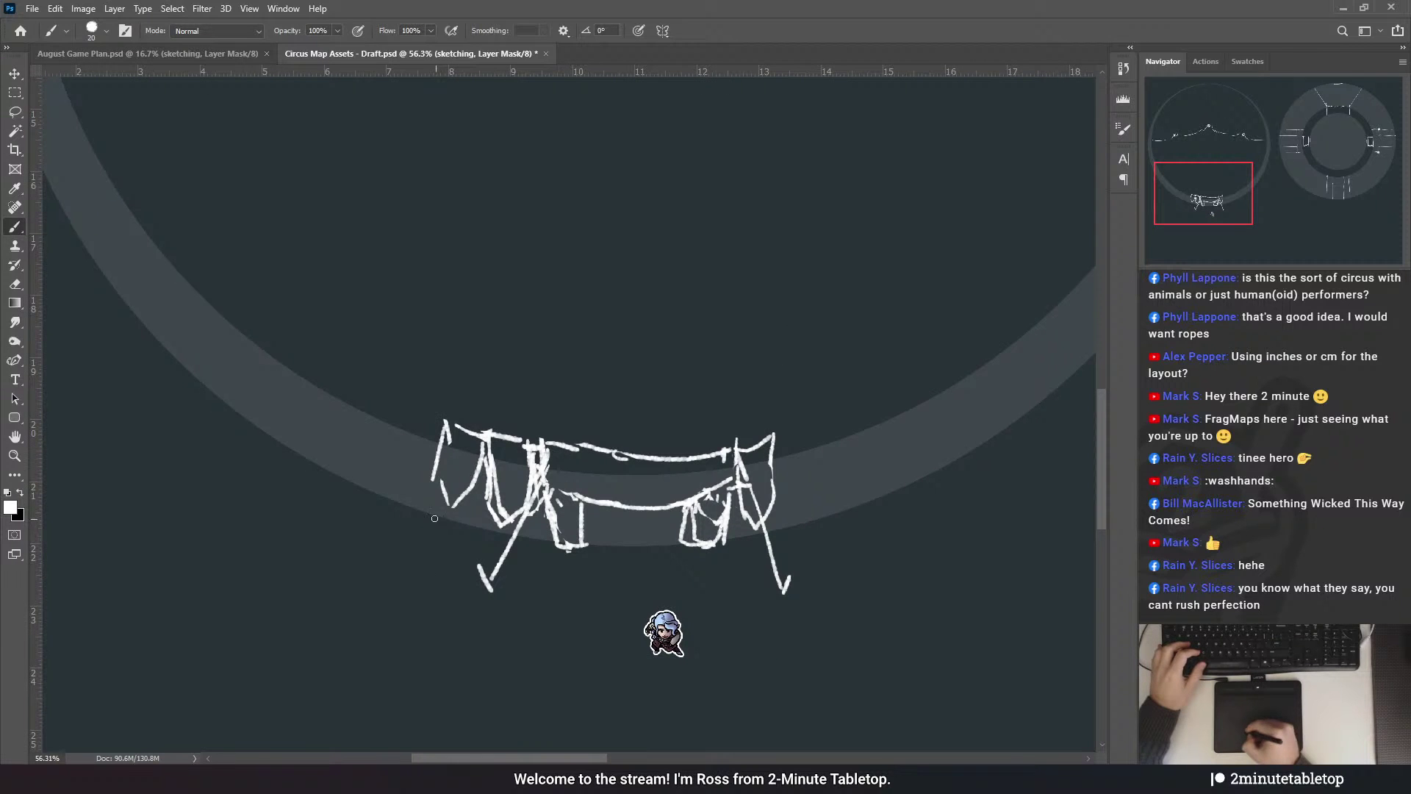
{"action": "left_click_drag", "start_coordinate": [423, 469], "coordinate": [381, 558]}
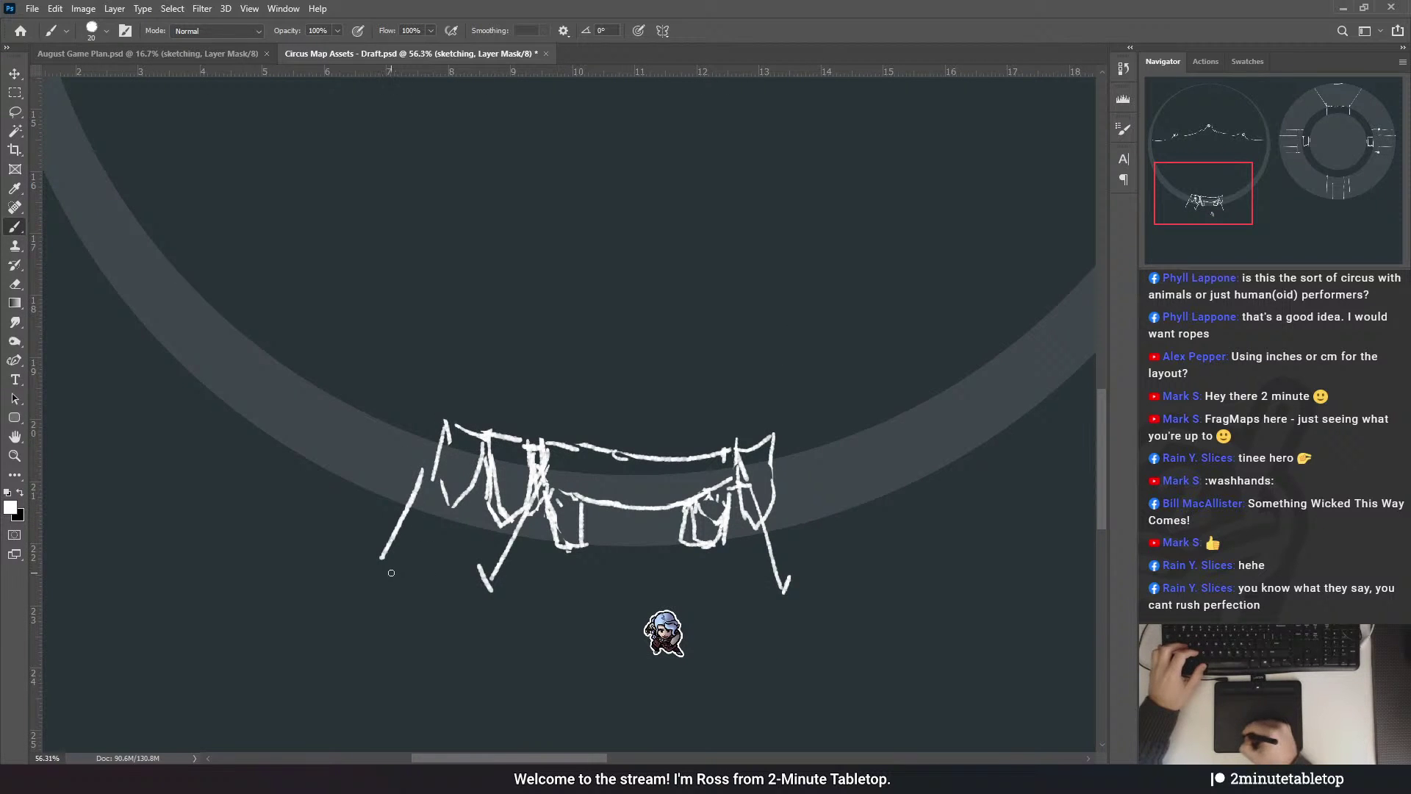
{"action": "left_click_drag", "start_coordinate": [829, 448], "coordinate": [872, 562]}
- Redraw the second right guy line so it meets its peg, and add a third, more slanted pegged guy line on each side
{"action": "scroll", "coordinate": [863, 447], "scroll_direction": "down", "scroll_amount": 5}
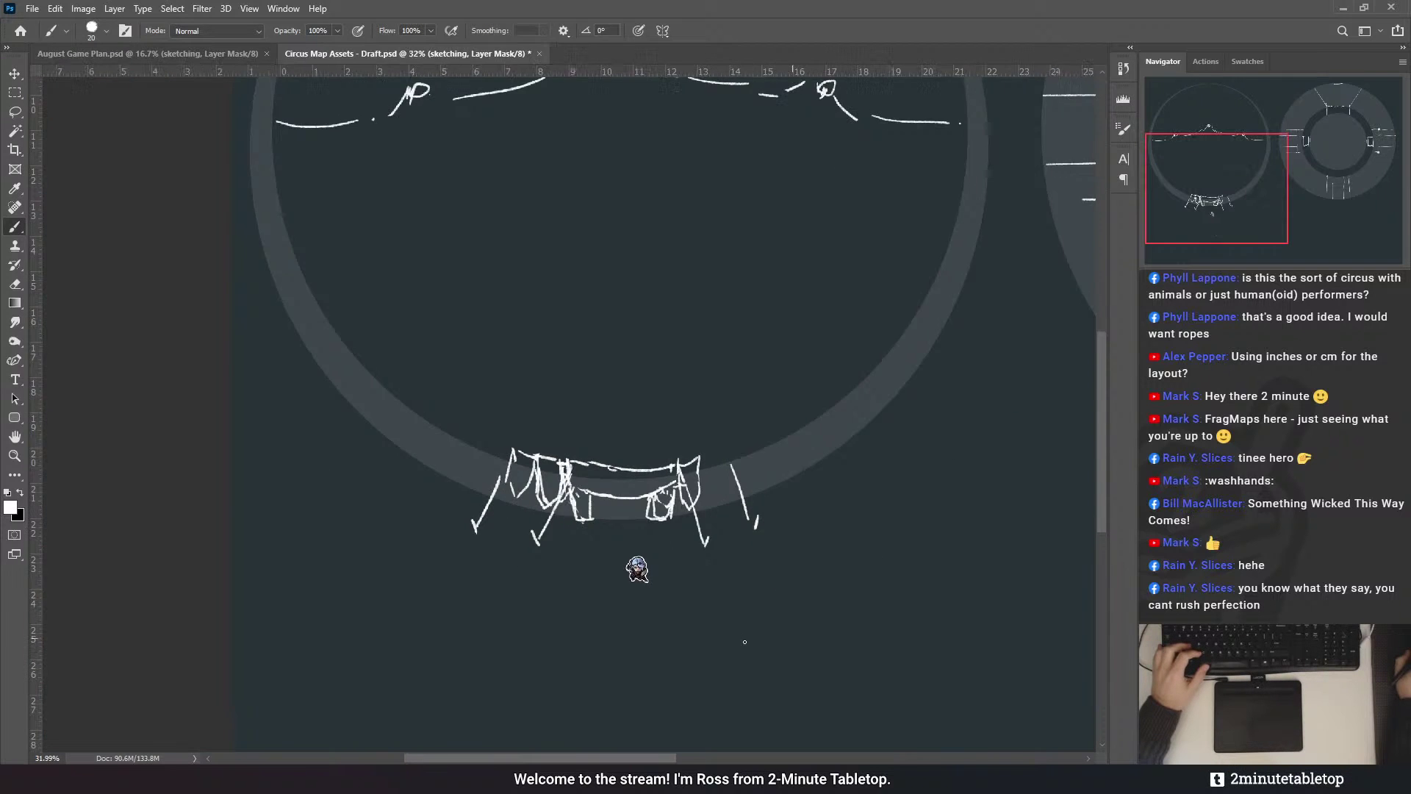
{"action": "scroll", "coordinate": [789, 580], "scroll_direction": "up", "scroll_amount": 3}
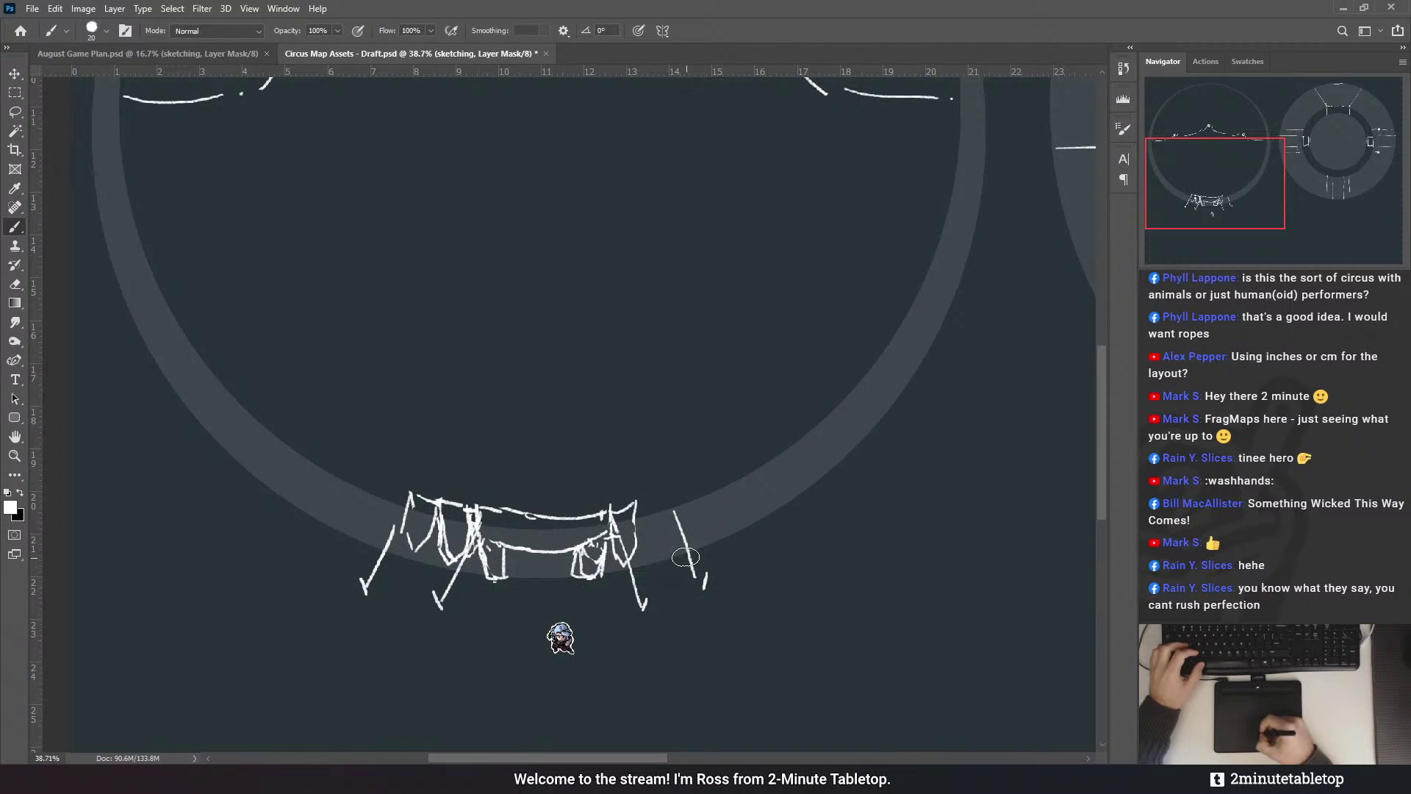
{"action": "key", "text": "ctrl+z"}
{"action": "key", "text": "ctrl+z"}
{"action": "left_click_drag", "start_coordinate": [676, 512], "coordinate": [706, 588]}
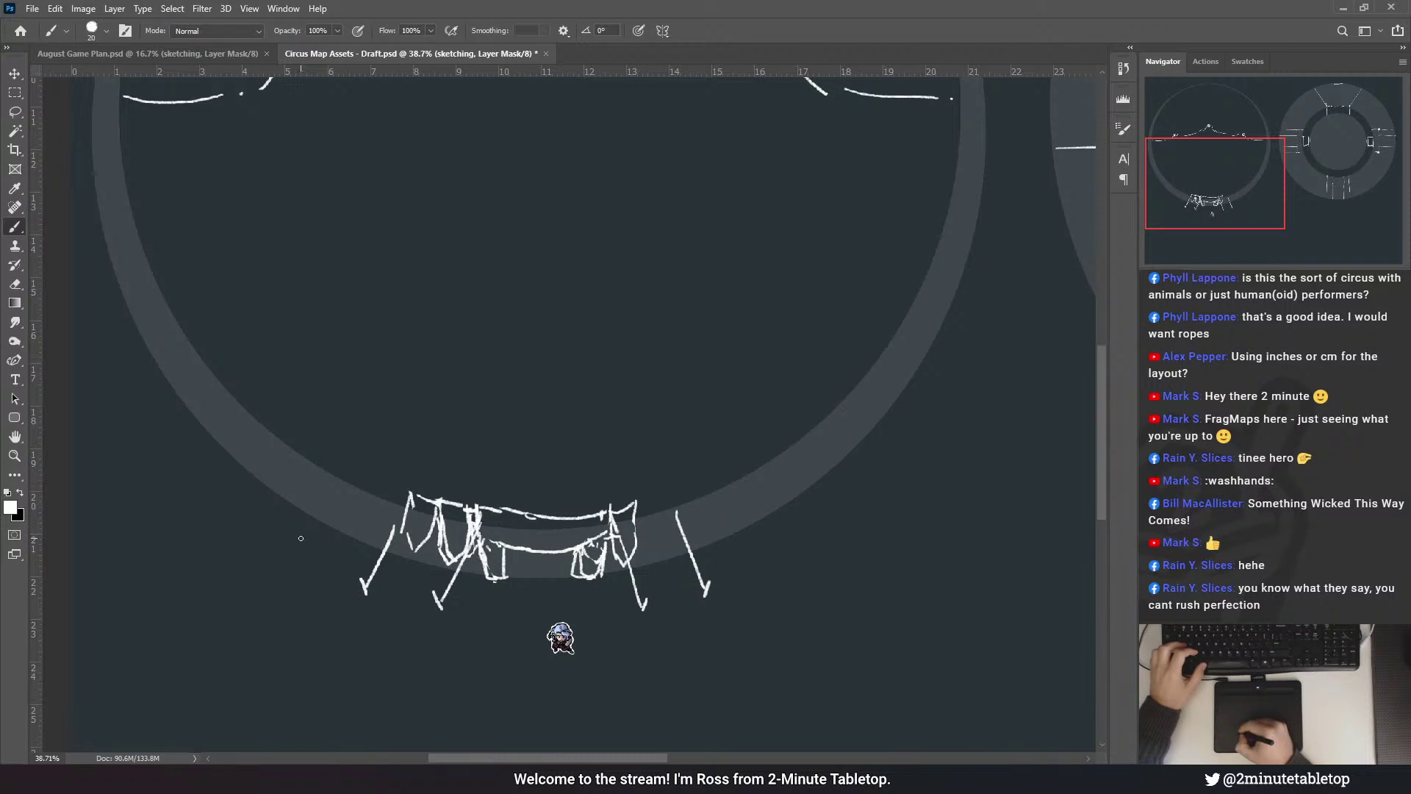
{"action": "left_click_drag", "start_coordinate": [357, 497], "coordinate": [310, 557]}
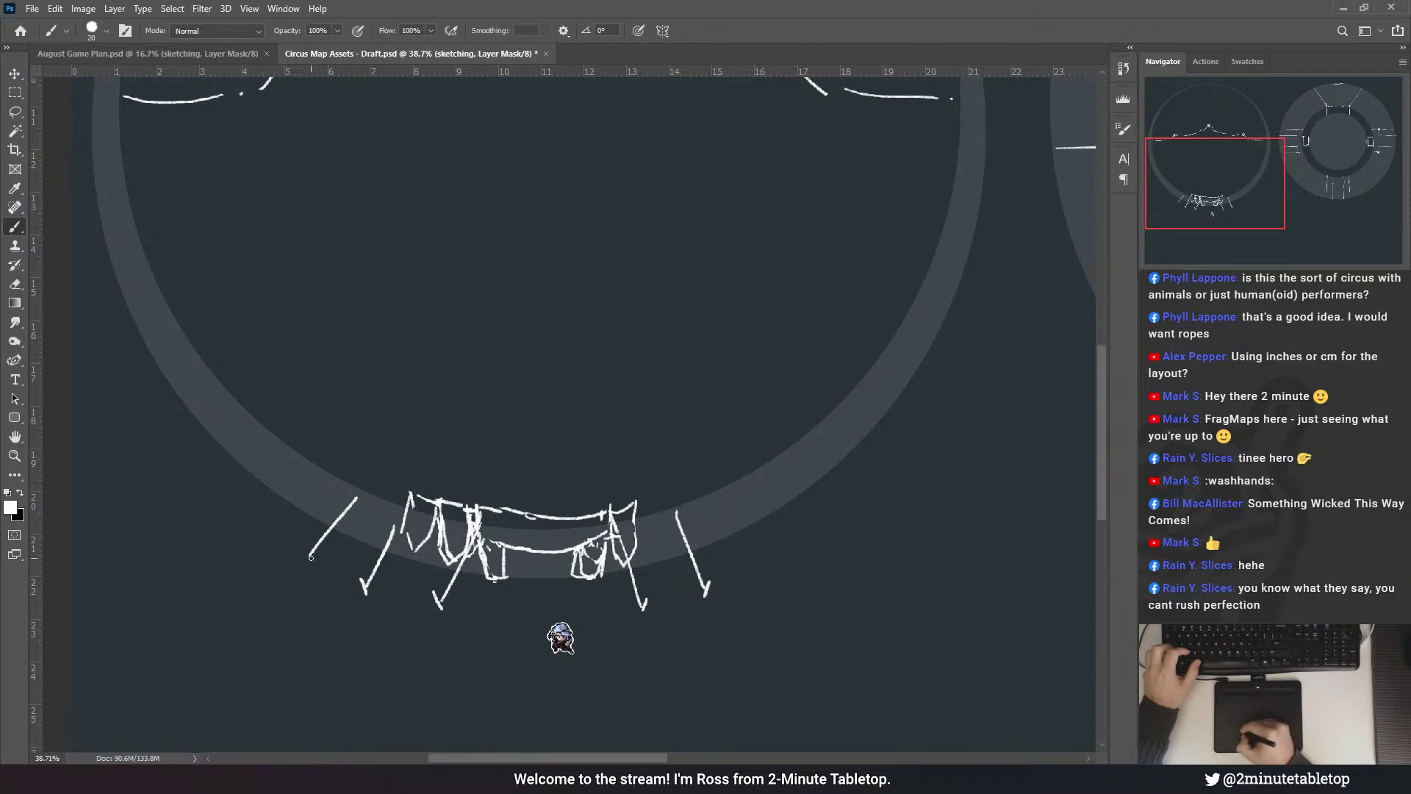
{"action": "left_click_drag", "start_coordinate": [731, 493], "coordinate": [767, 552]}
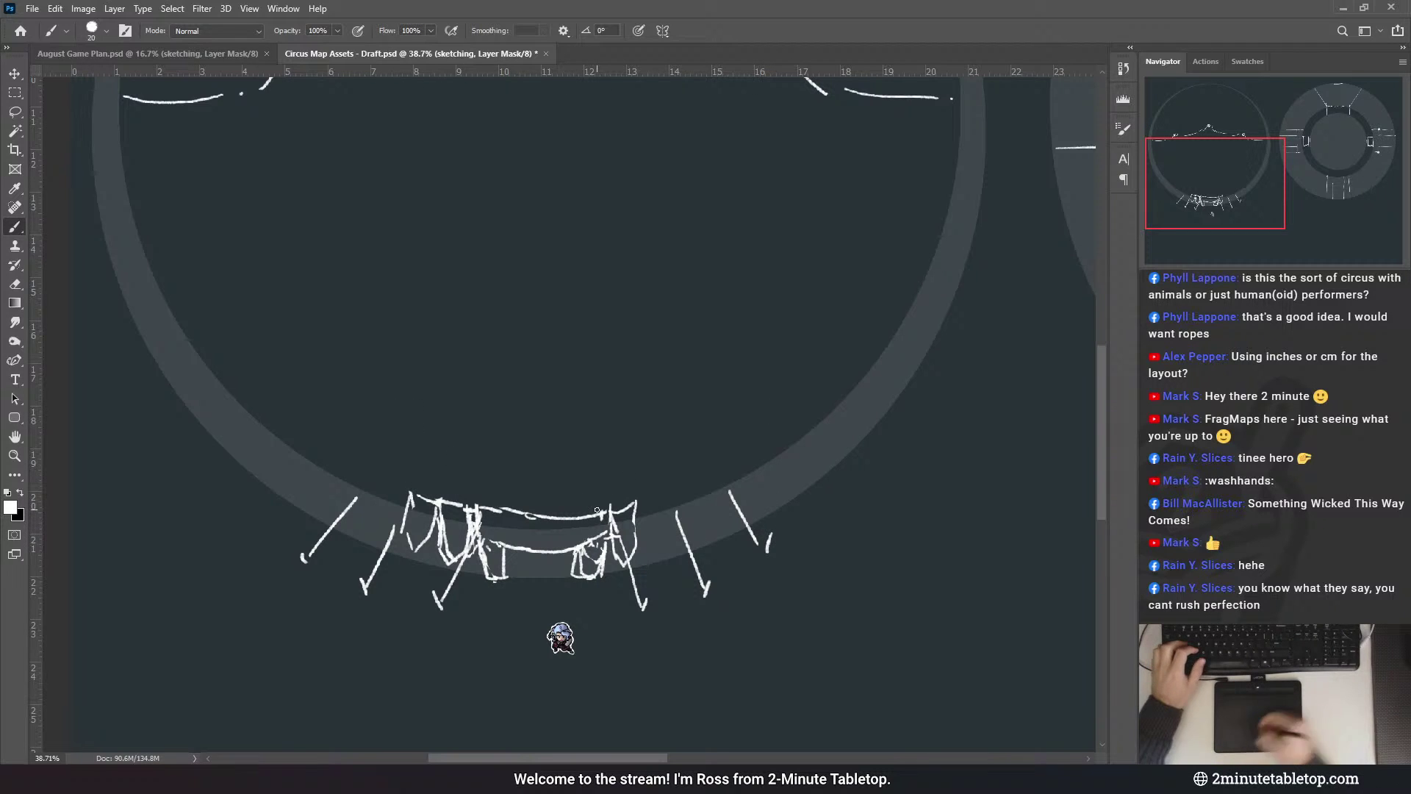
- Erase stray strokes around the right entrance support, straighten its inner side and redraw the right end of the canopy's front edge
{"action": "scroll", "coordinate": [515, 539], "scroll_direction": "down", "scroll_amount": 3}
{"action": "scroll", "coordinate": [432, 534], "scroll_direction": "down", "scroll_amount": 1}
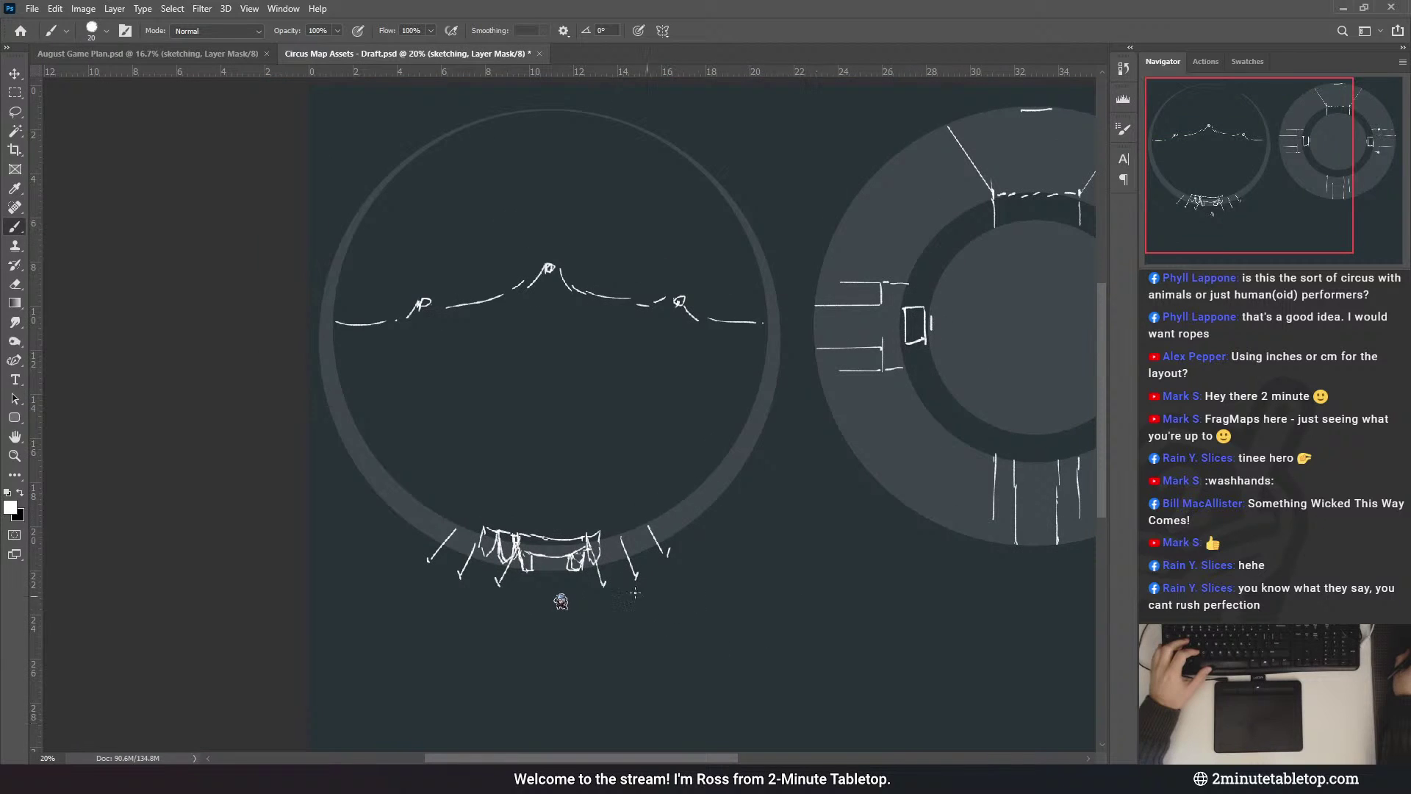
{"action": "scroll", "coordinate": [456, 488], "scroll_direction": "up", "scroll_amount": 2}
{"action": "scroll", "coordinate": [760, 615], "scroll_direction": "up", "scroll_amount": 1}
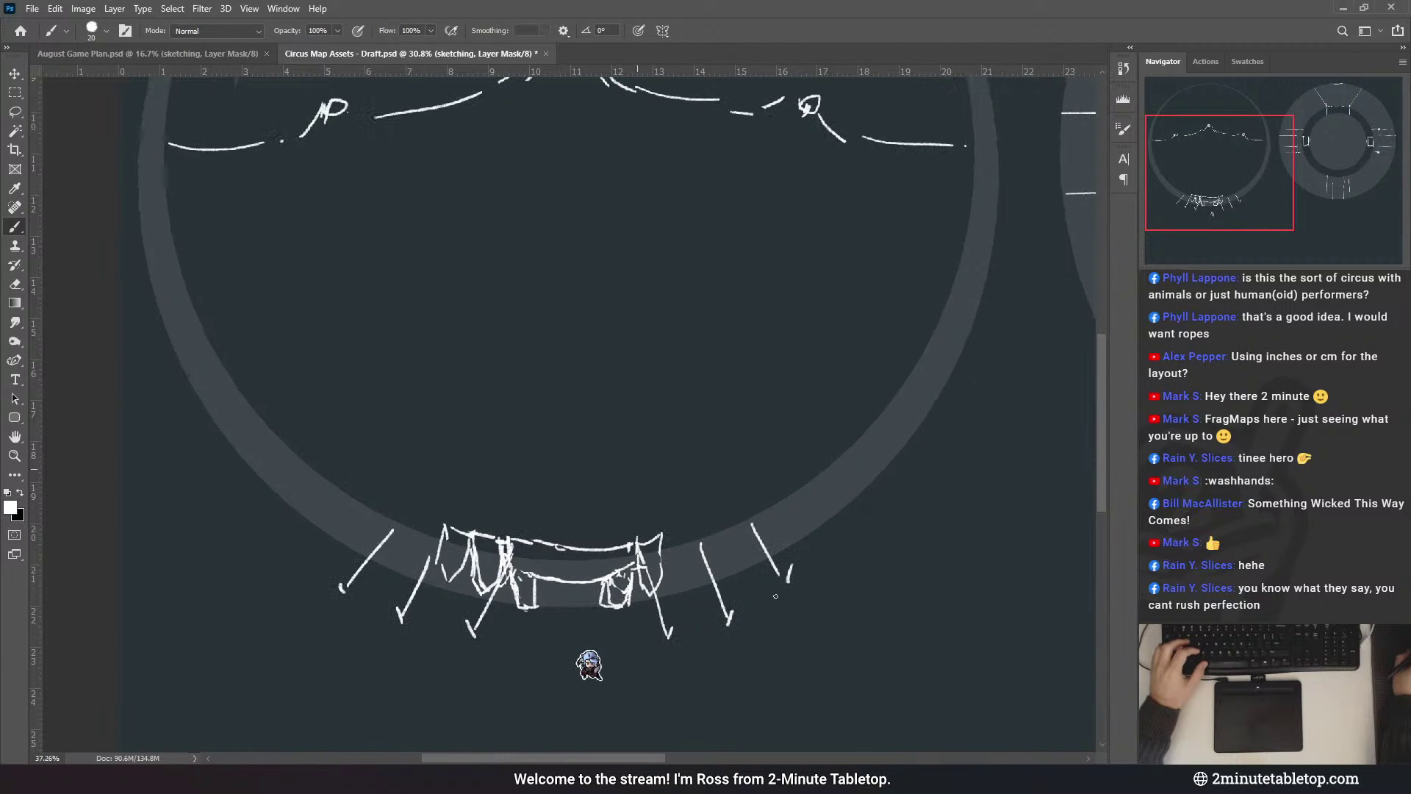
{"action": "scroll", "coordinate": [515, 626], "scroll_direction": "up", "scroll_amount": 2}
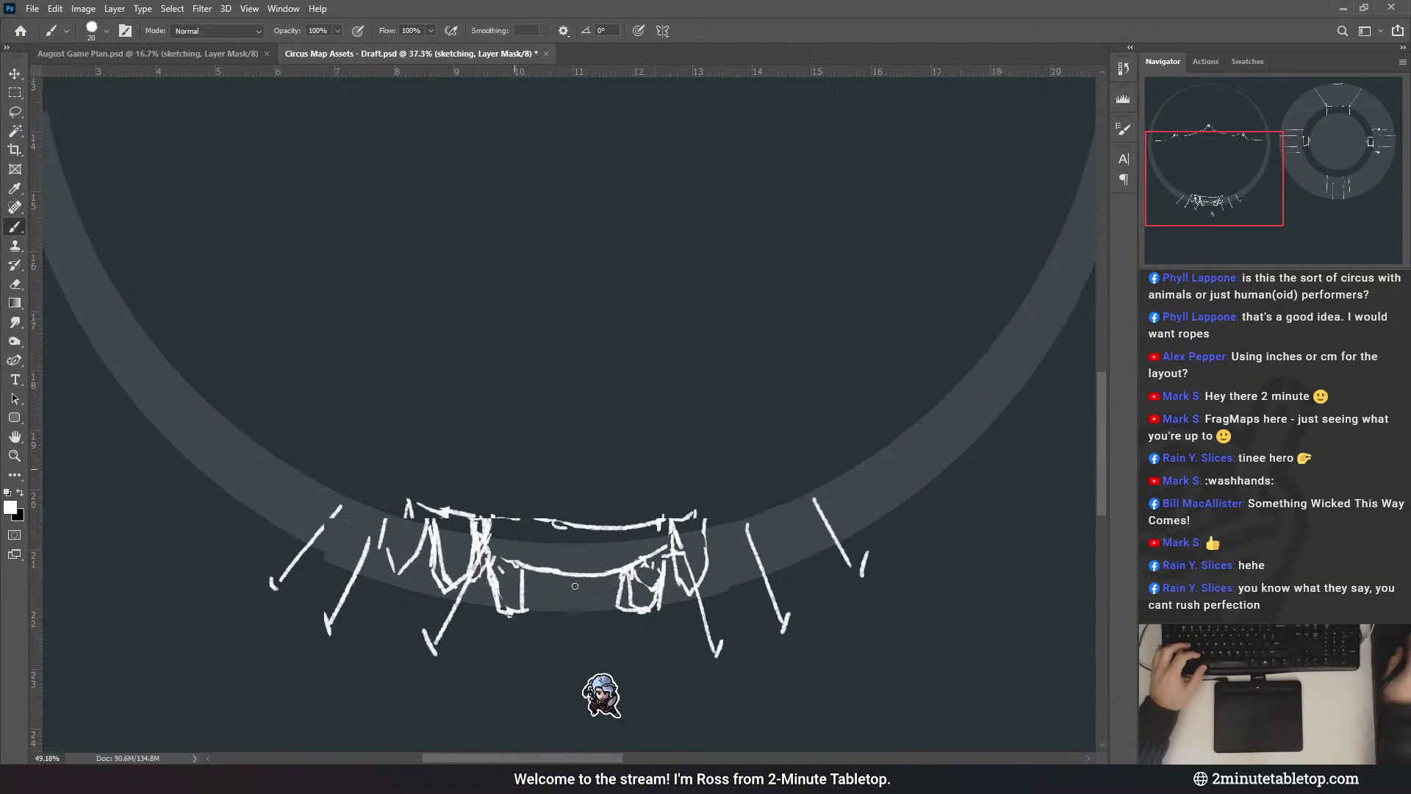
{"action": "left_click_drag", "start_coordinate": [620, 448], "coordinate": [621, 443]}
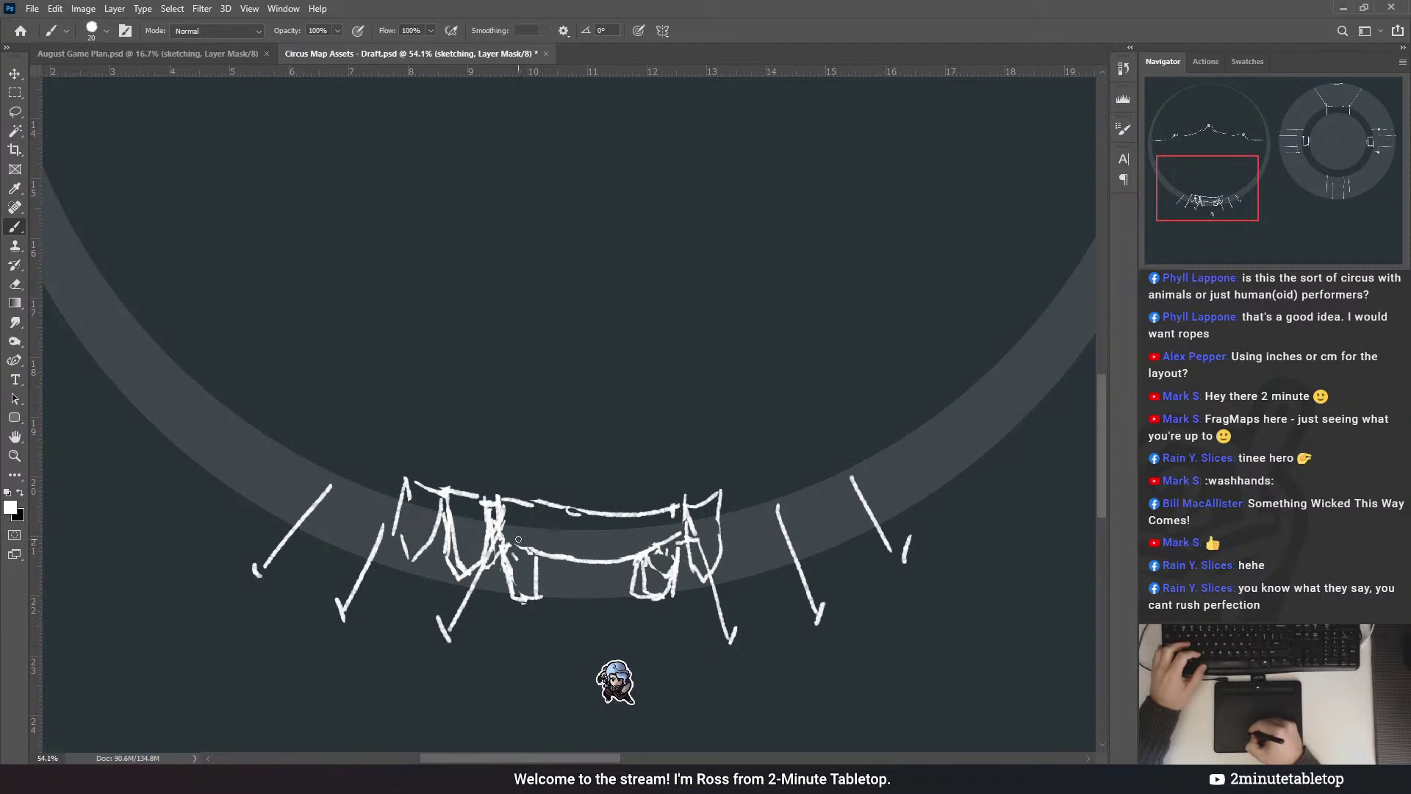
{"action": "key", "text": "x"}
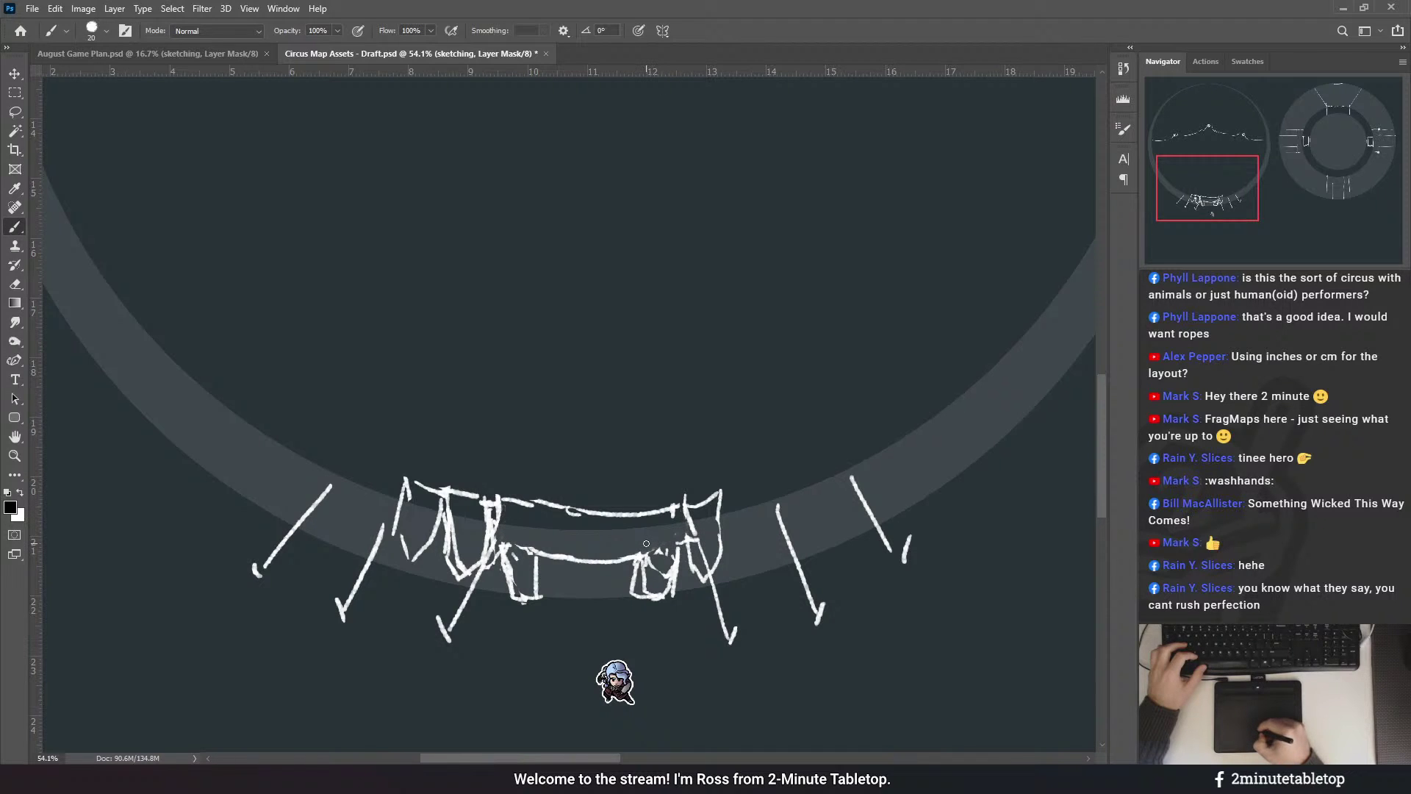
{"action": "key", "text": "x"}
{"action": "mouse_move", "coordinate": [693, 538]}
{"action": "left_mouse_down"}
{"action": "mouse_move", "coordinate": [650, 556]}
{"action": "mouse_move", "coordinate": [688, 549]}
{"action": "left_mouse_up"}
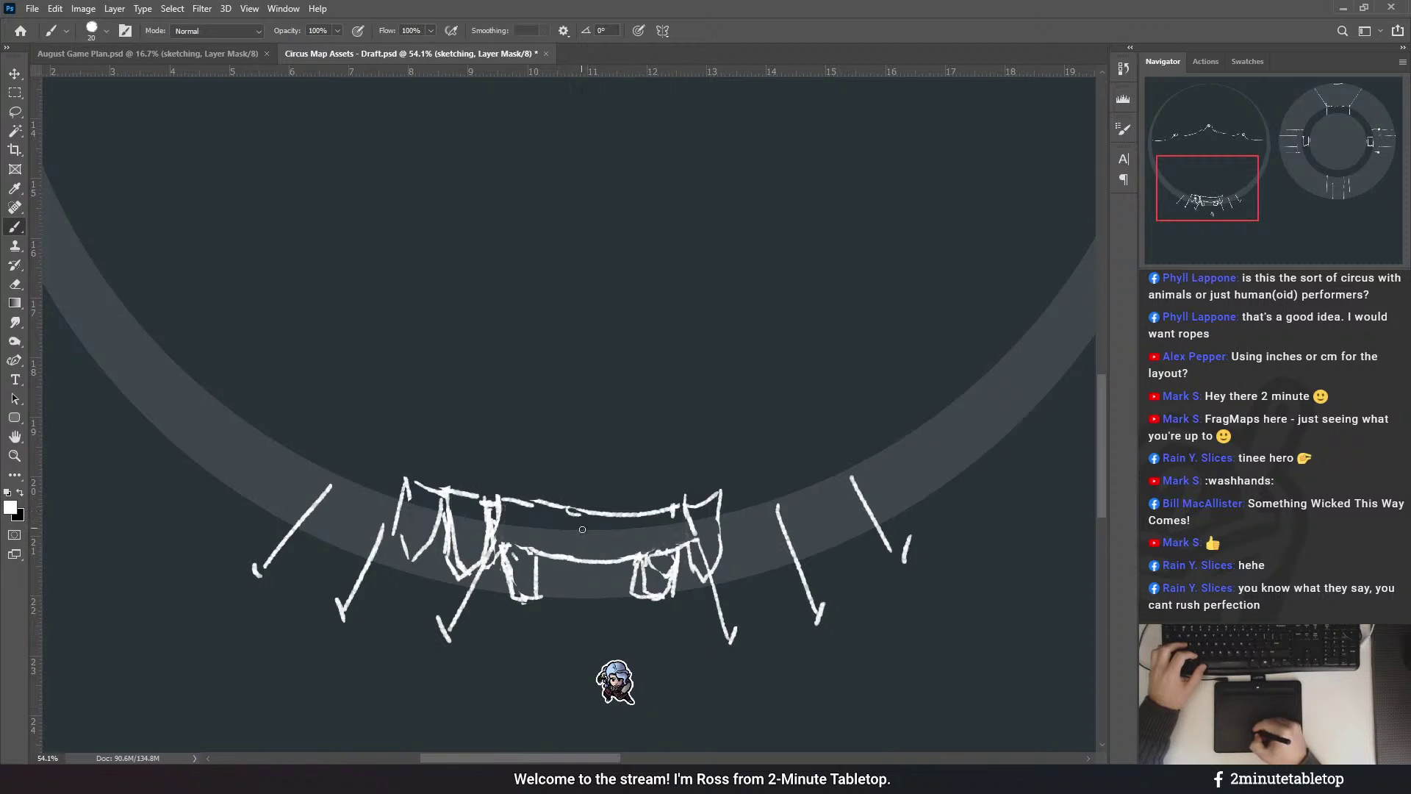
{"action": "key", "text": "x"}
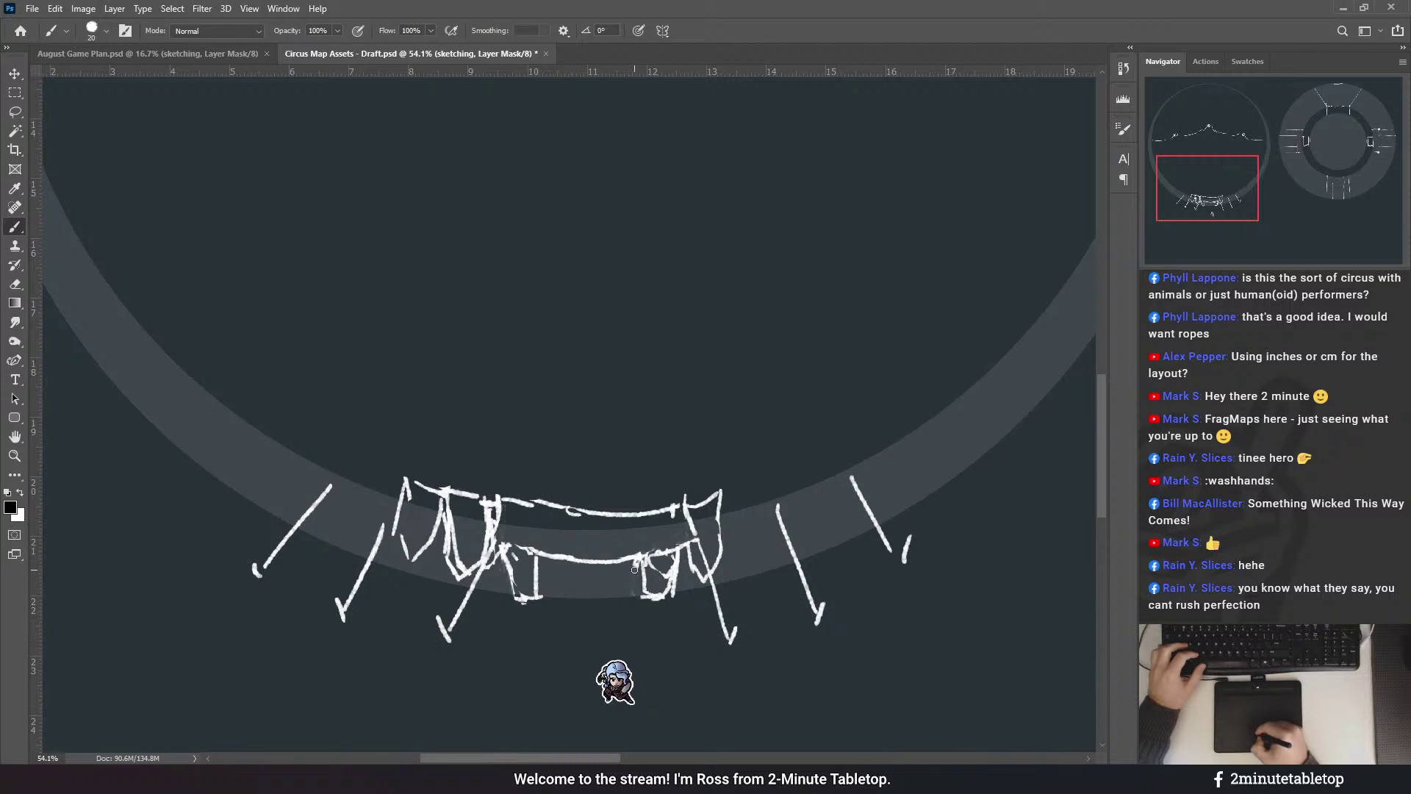
{"action": "key", "text": "x"}
- Redraw the right hanging panel wider, with a top edge rising outward and an outer side slanting inward to the base
{"action": "left_click_drag", "start_coordinate": [627, 401], "coordinate": [655, 426]}
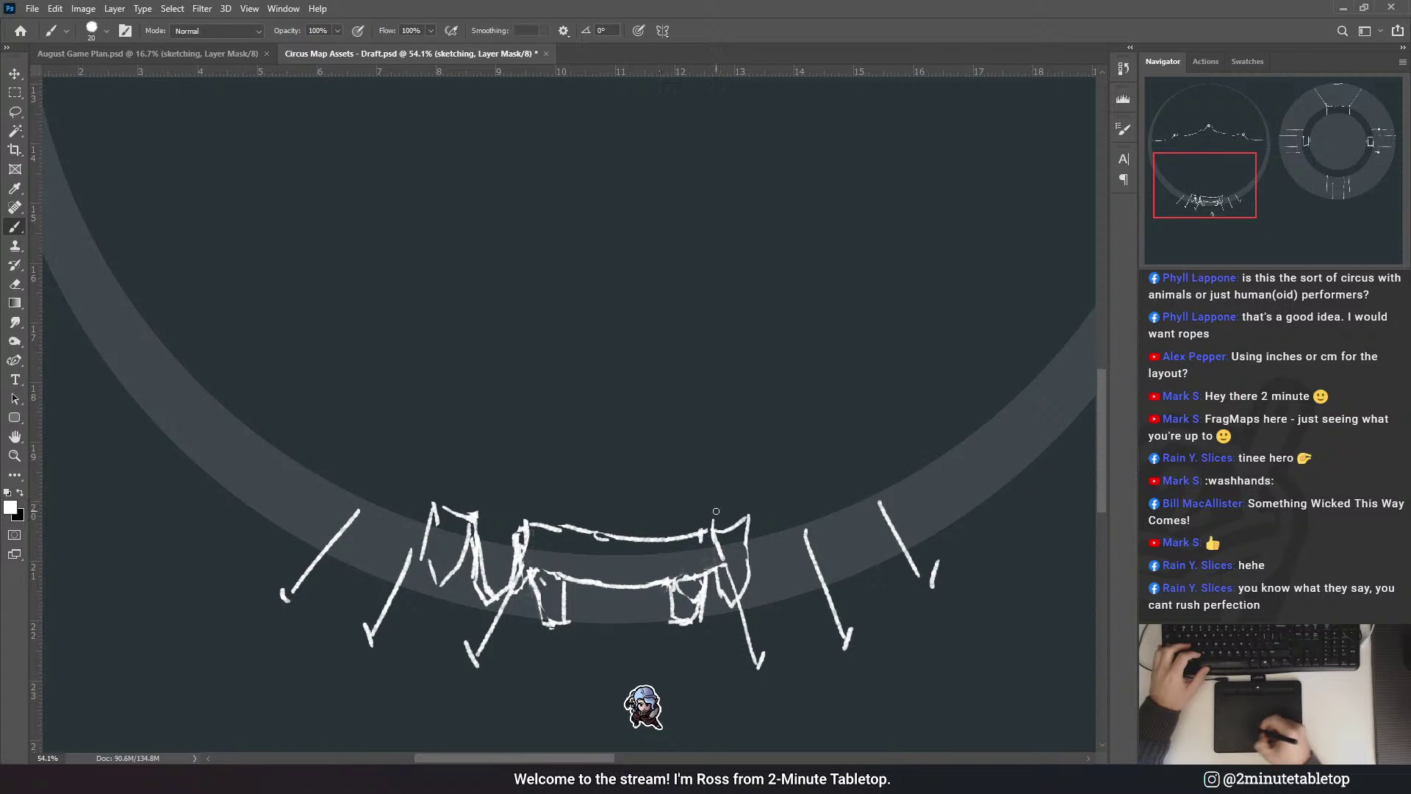
{"action": "key", "text": "ctrl+z"}
{"action": "mouse_move", "coordinate": [749, 481]}
{"action": "left_mouse_down"}
{"action": "mouse_move", "coordinate": [744, 551]}
{"action": "mouse_move", "coordinate": [751, 491]}
{"action": "left_mouse_up"}
{"action": "key", "text": "ctrl+z"}
{"action": "key", "text": "ctrl+z"}
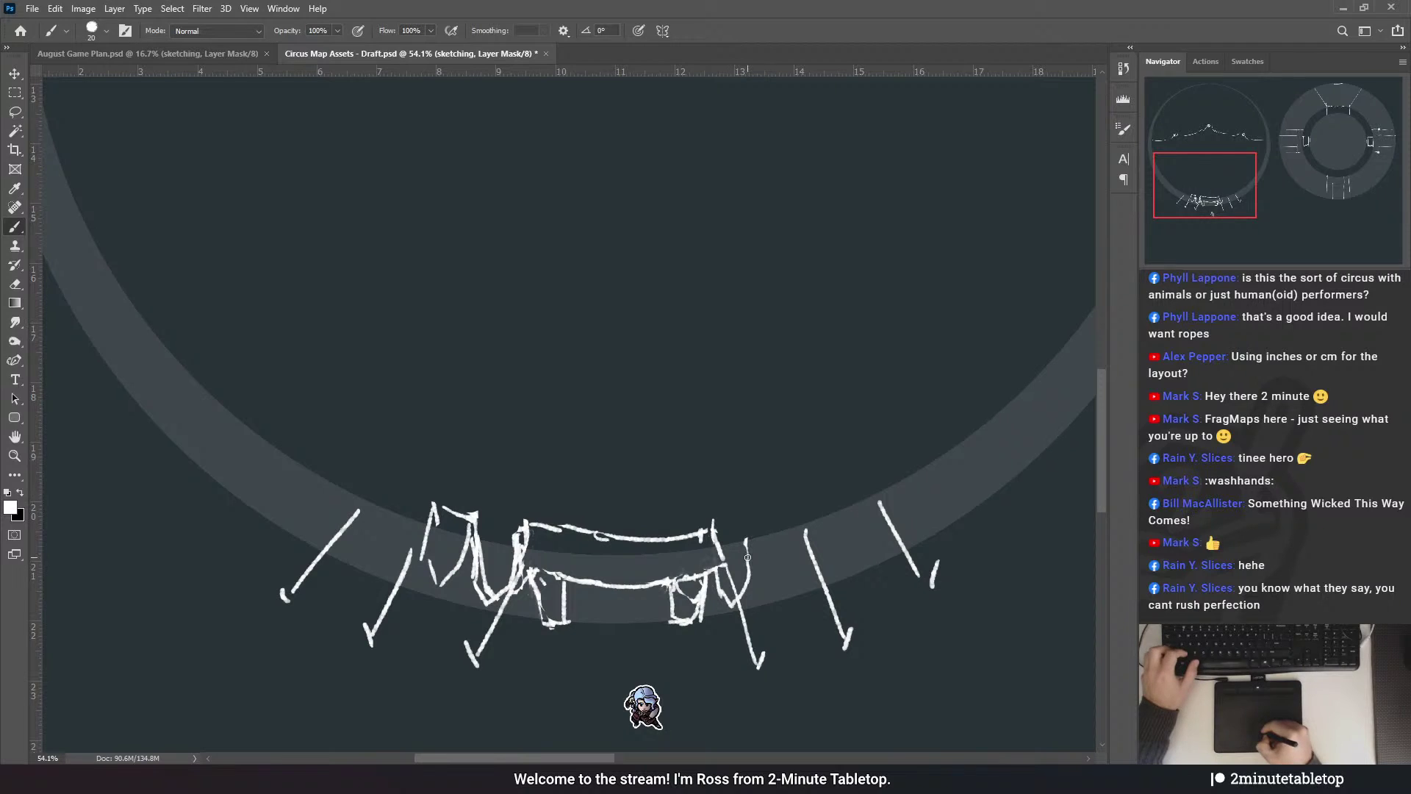
{"action": "left_click_drag", "start_coordinate": [744, 556], "coordinate": [762, 500]}
{"action": "mouse_move", "coordinate": [707, 512]}
{"action": "left_mouse_down"}
{"action": "mouse_move", "coordinate": [786, 497]}
{"action": "mouse_move", "coordinate": [747, 568]}
{"action": "left_mouse_up"}
{"action": "key", "text": "ctrl+z"}
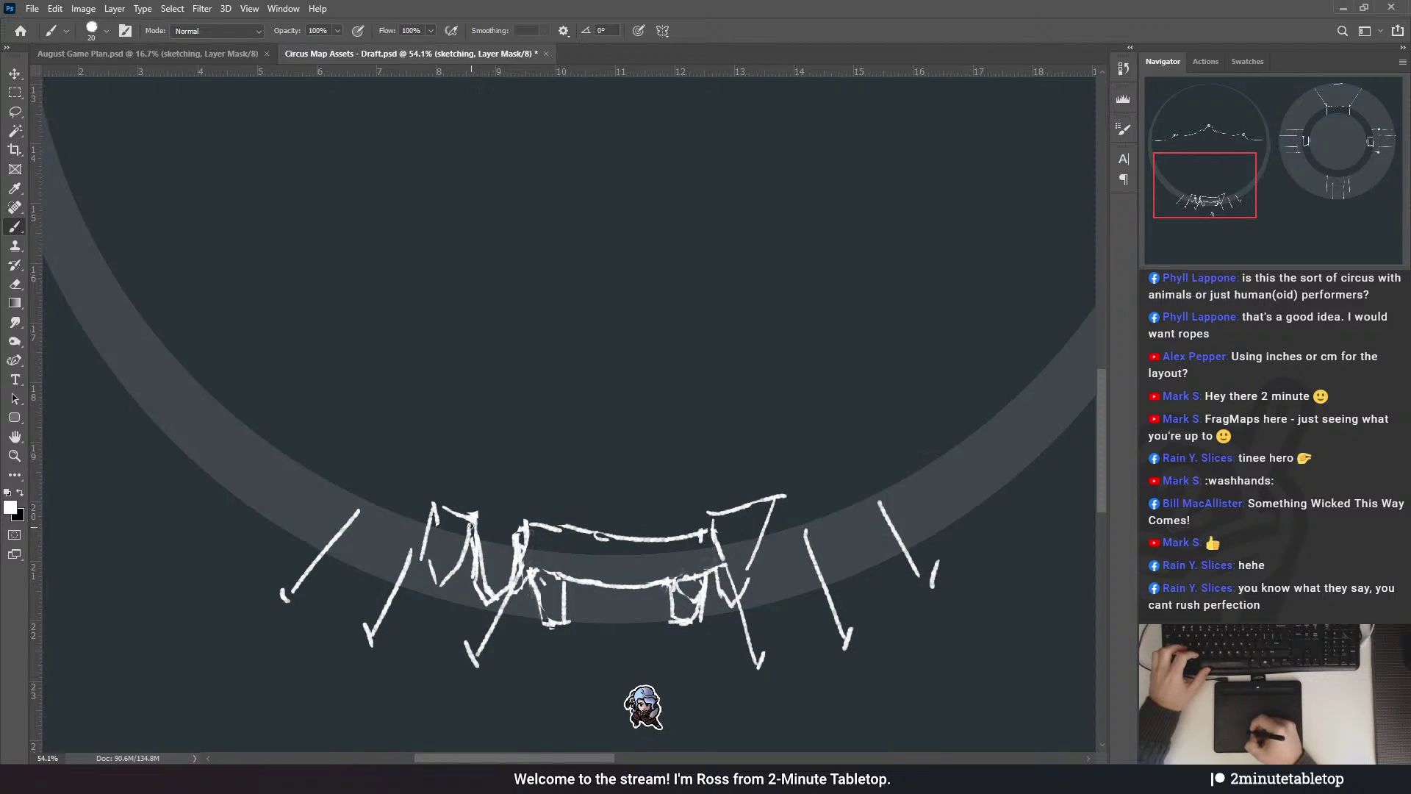
- Sketch a raised slanted top edge above the inner left panel and clean up the panel's overlapping strokes
{"action": "mouse_move", "coordinate": [460, 482]}
{"action": "left_mouse_down"}
{"action": "mouse_move", "coordinate": [478, 468]}
{"action": "mouse_move", "coordinate": [520, 491]}
{"action": "left_mouse_up"}
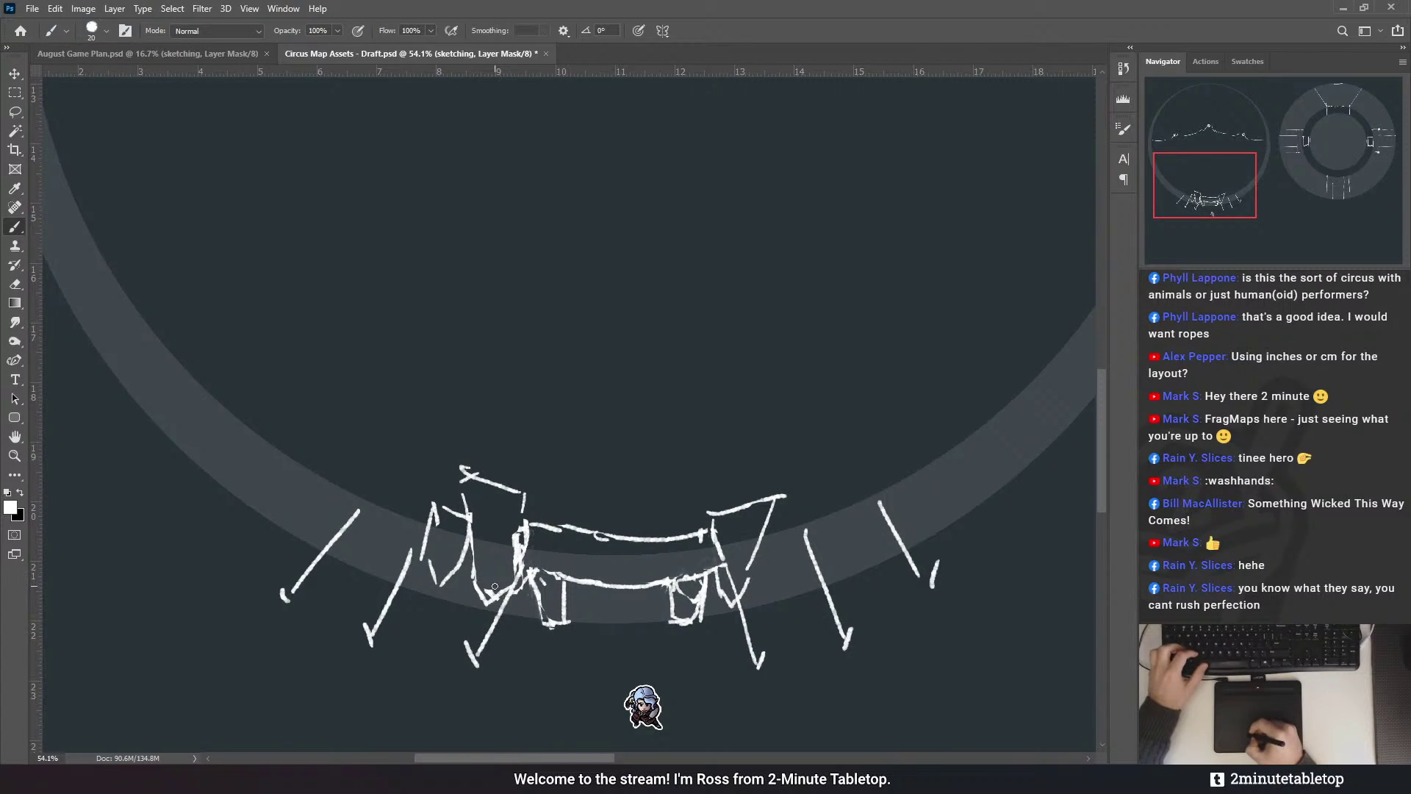
{"action": "key", "text": "x"}
{"action": "key", "text": "x"}
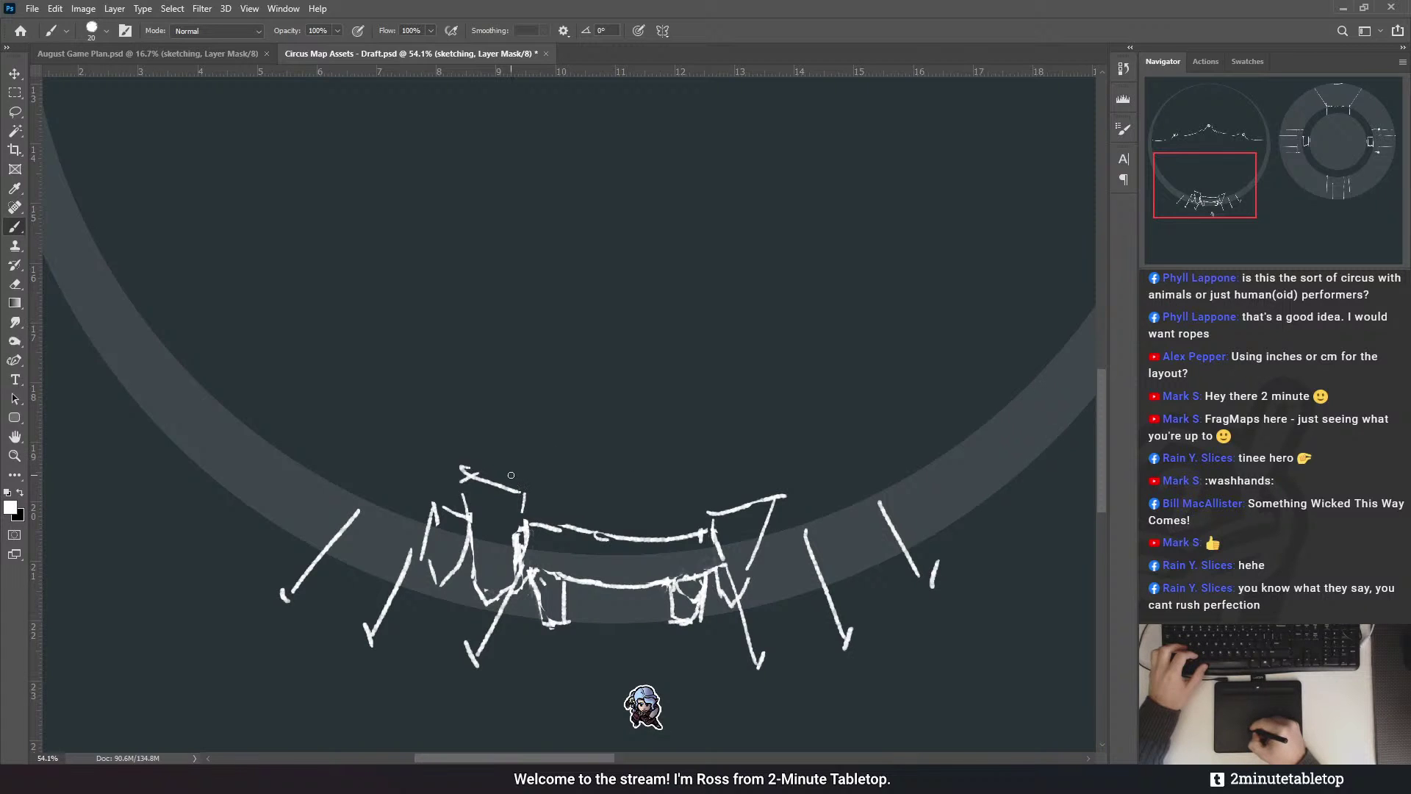
- Draw a higher back edge across the canopy, joined to the existing roof edge by a short post at each end
{"action": "left_click_drag", "start_coordinate": [512, 467], "coordinate": [522, 514]}
{"action": "key", "text": "ctrl+z"}
{"action": "mouse_move", "coordinate": [513, 466]}
{"action": "left_mouse_down"}
{"action": "mouse_move", "coordinate": [524, 515]}
{"action": "mouse_move", "coordinate": [697, 470]}
{"action": "left_mouse_up"}
{"action": "key", "text": "ctrl+z"}
{"action": "mouse_move", "coordinate": [517, 471]}
{"action": "left_mouse_down"}
{"action": "mouse_move", "coordinate": [670, 494]}
{"action": "mouse_move", "coordinate": [689, 485]}
{"action": "mouse_move", "coordinate": [634, 485]}
{"action": "mouse_move", "coordinate": [713, 482]}
{"action": "mouse_move", "coordinate": [723, 468]}
{"action": "mouse_move", "coordinate": [721, 505]}
{"action": "left_mouse_up"}
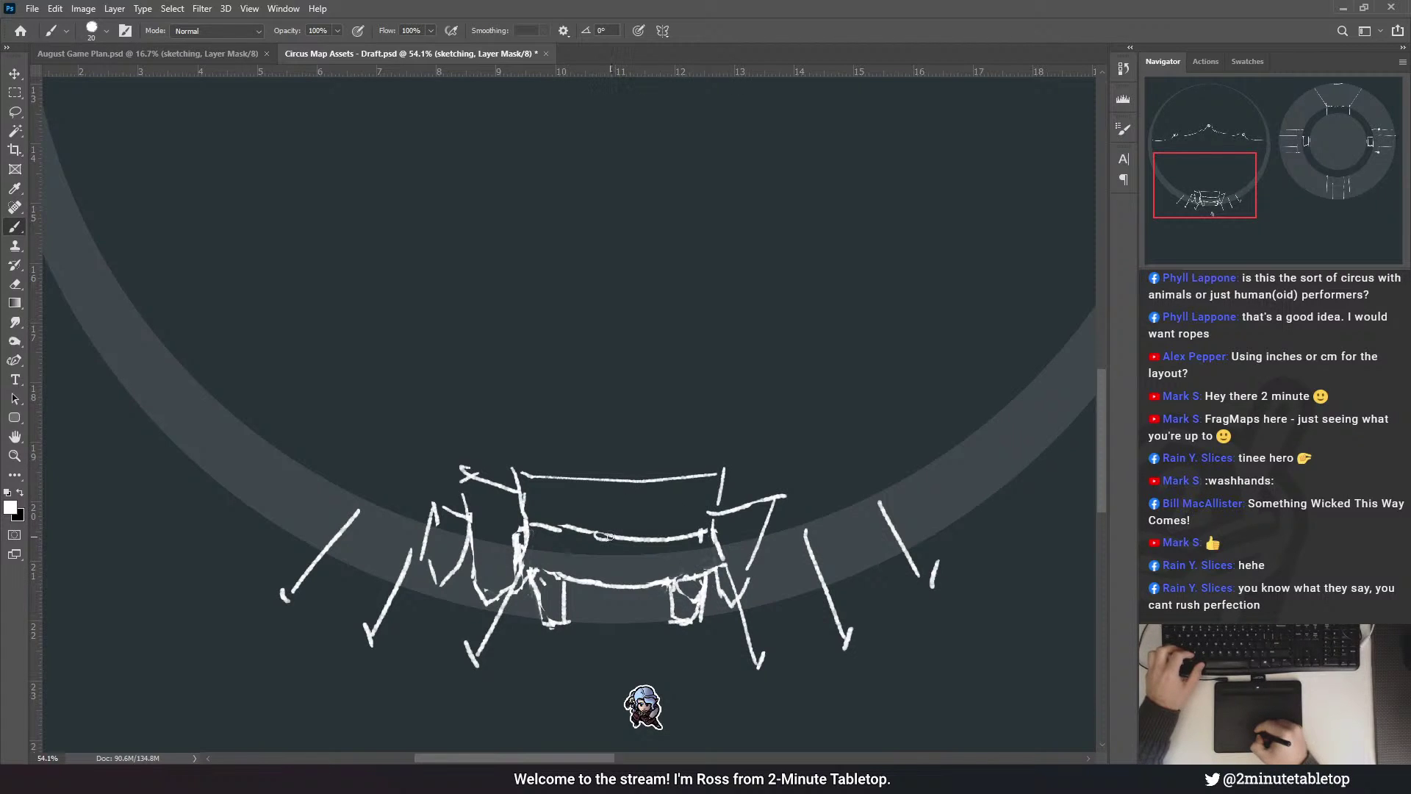
- Thicken the right half of the canopy's middle edge and cap both rear posts with small circles
{"action": "left_click_drag", "start_coordinate": [609, 537], "coordinate": [706, 528]}
{"action": "key", "text": "ctrl+z"}
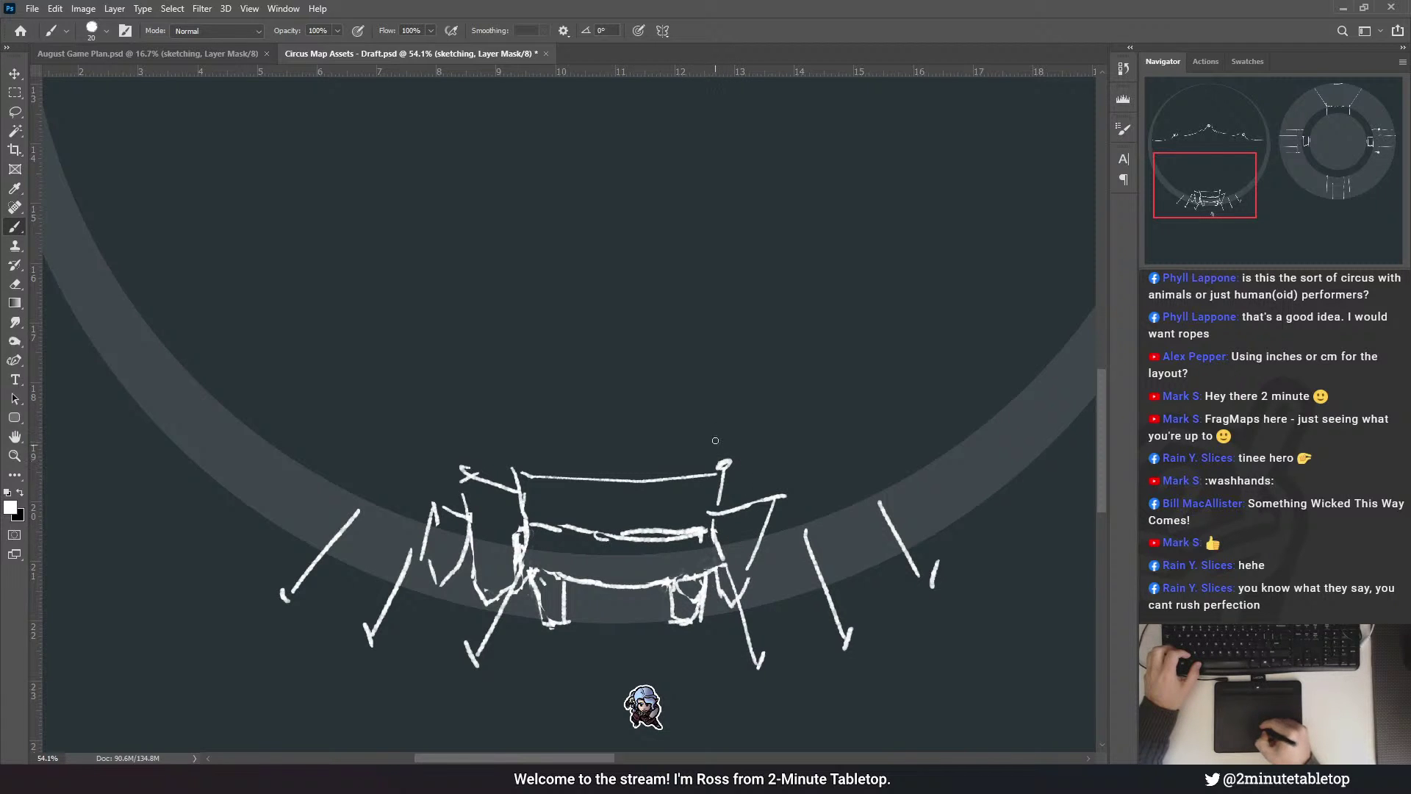
{"action": "left_click_drag", "start_coordinate": [512, 458], "coordinate": [510, 460]}
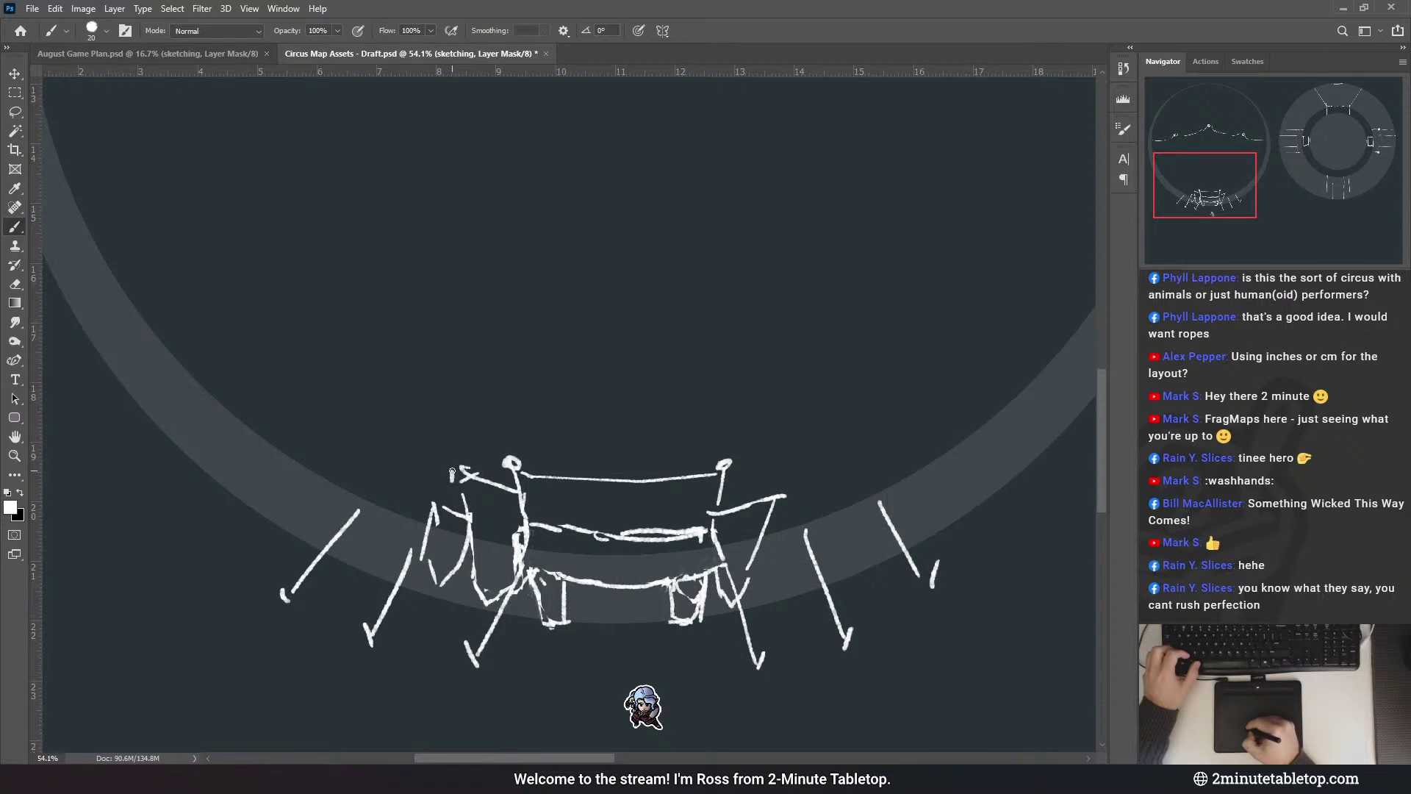
- Add pole strokes beside the right rear post, along the outer sides of both entrance supports and below the two left panels
{"action": "left_click_drag", "start_coordinate": [729, 471], "coordinate": [724, 512]}
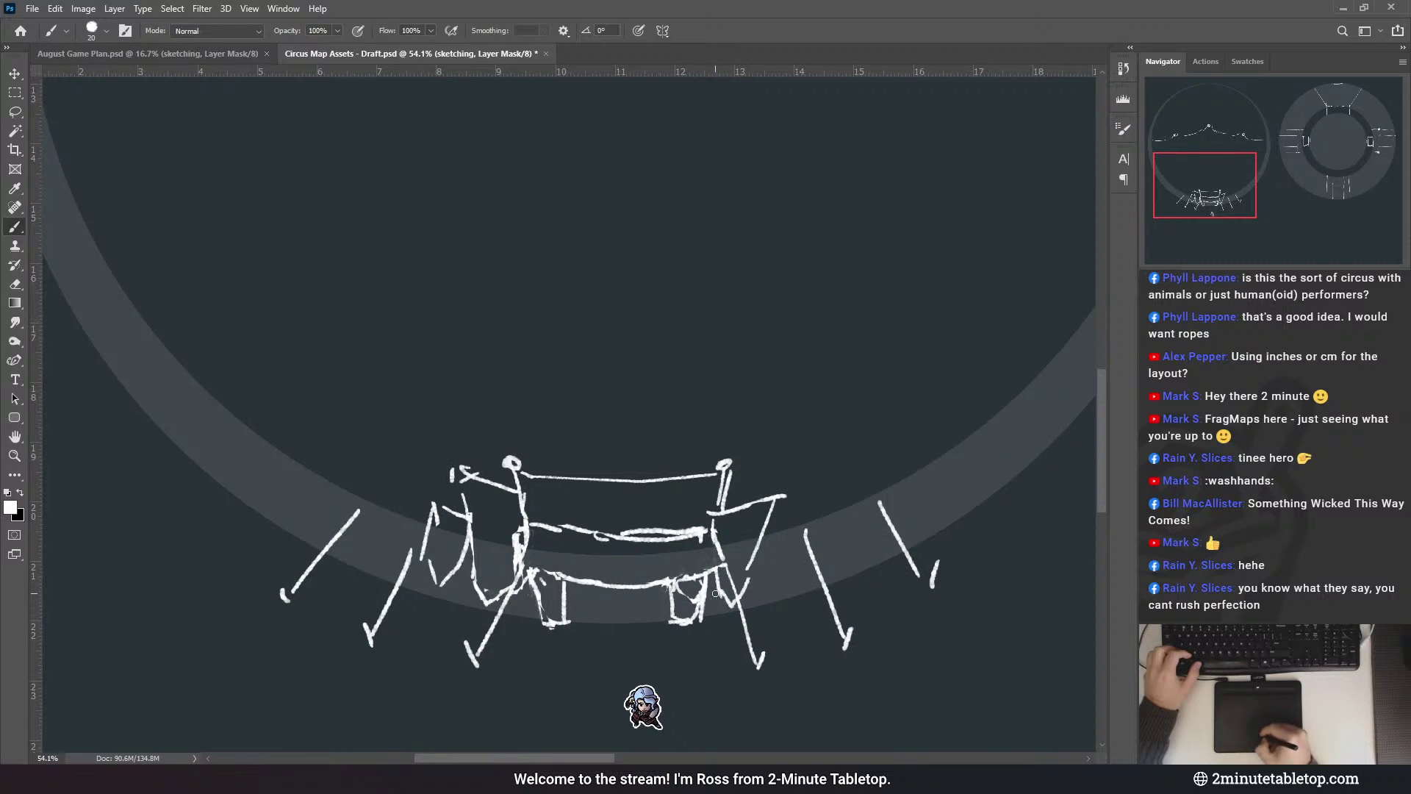
{"action": "left_click_drag", "start_coordinate": [711, 574], "coordinate": [703, 623]}
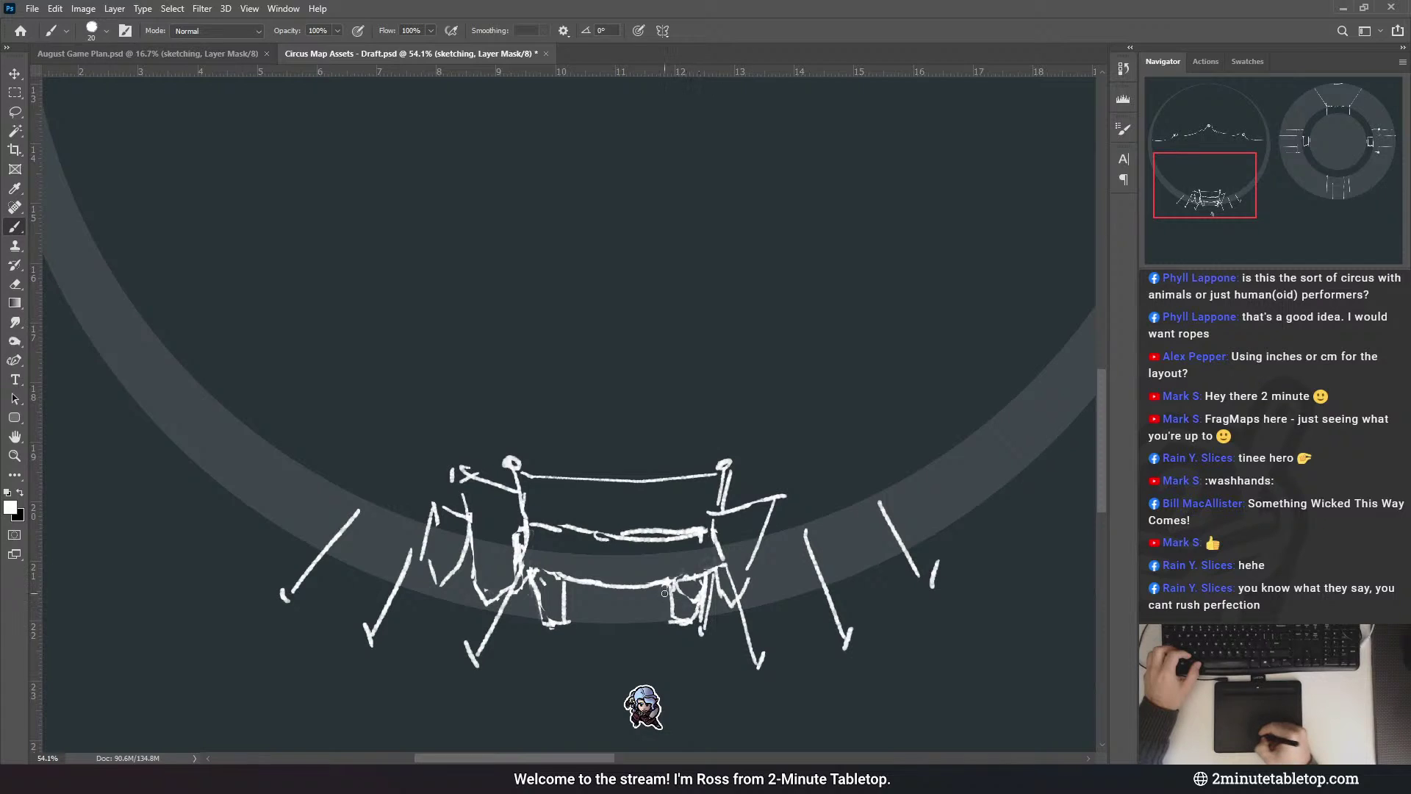
{"action": "mouse_move", "coordinate": [536, 576]}
{"action": "left_mouse_down"}
{"action": "mouse_move", "coordinate": [544, 636]}
{"action": "mouse_move", "coordinate": [532, 627]}
{"action": "left_mouse_up"}
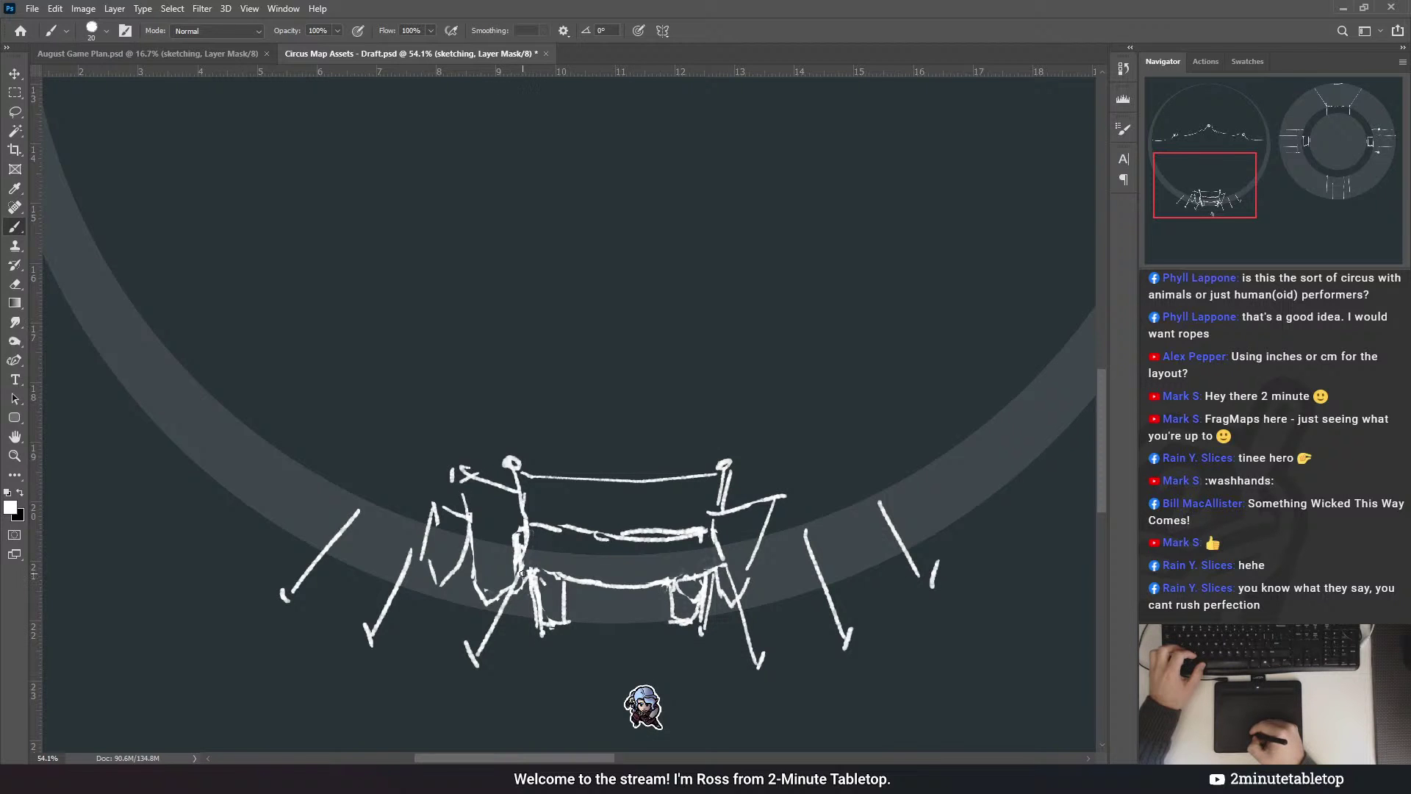
{"action": "left_click_drag", "start_coordinate": [510, 593], "coordinate": [510, 630]}
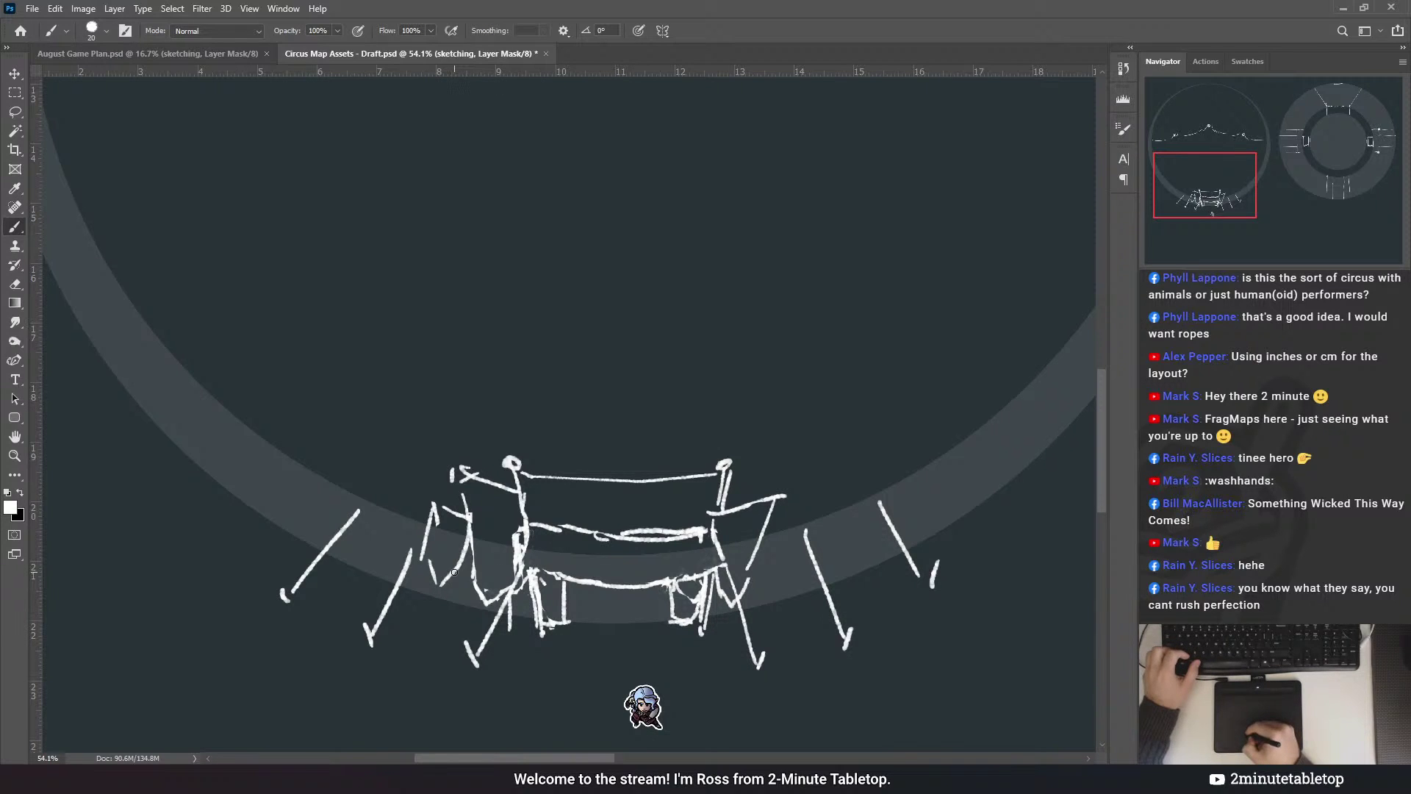
{"action": "left_click_drag", "start_coordinate": [454, 570], "coordinate": [456, 613]}
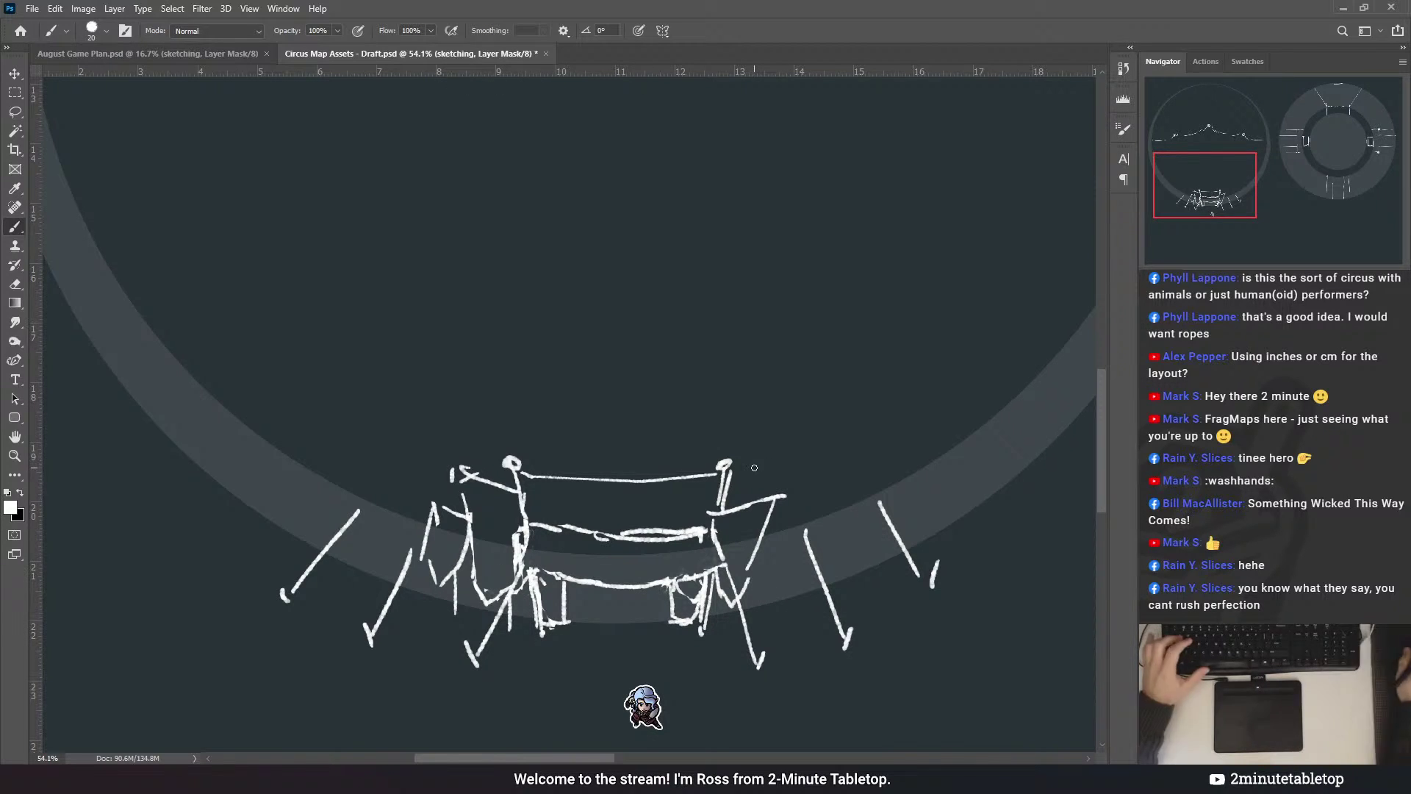
- Erase the straight rear posts and redraw the canopy's sides flaring outward to small hooked corners at the back edge
{"action": "scroll", "coordinate": [754, 467], "scroll_direction": "down", "scroll_amount": 5}
{"action": "scroll", "coordinate": [684, 612], "scroll_direction": "down", "scroll_amount": 3}
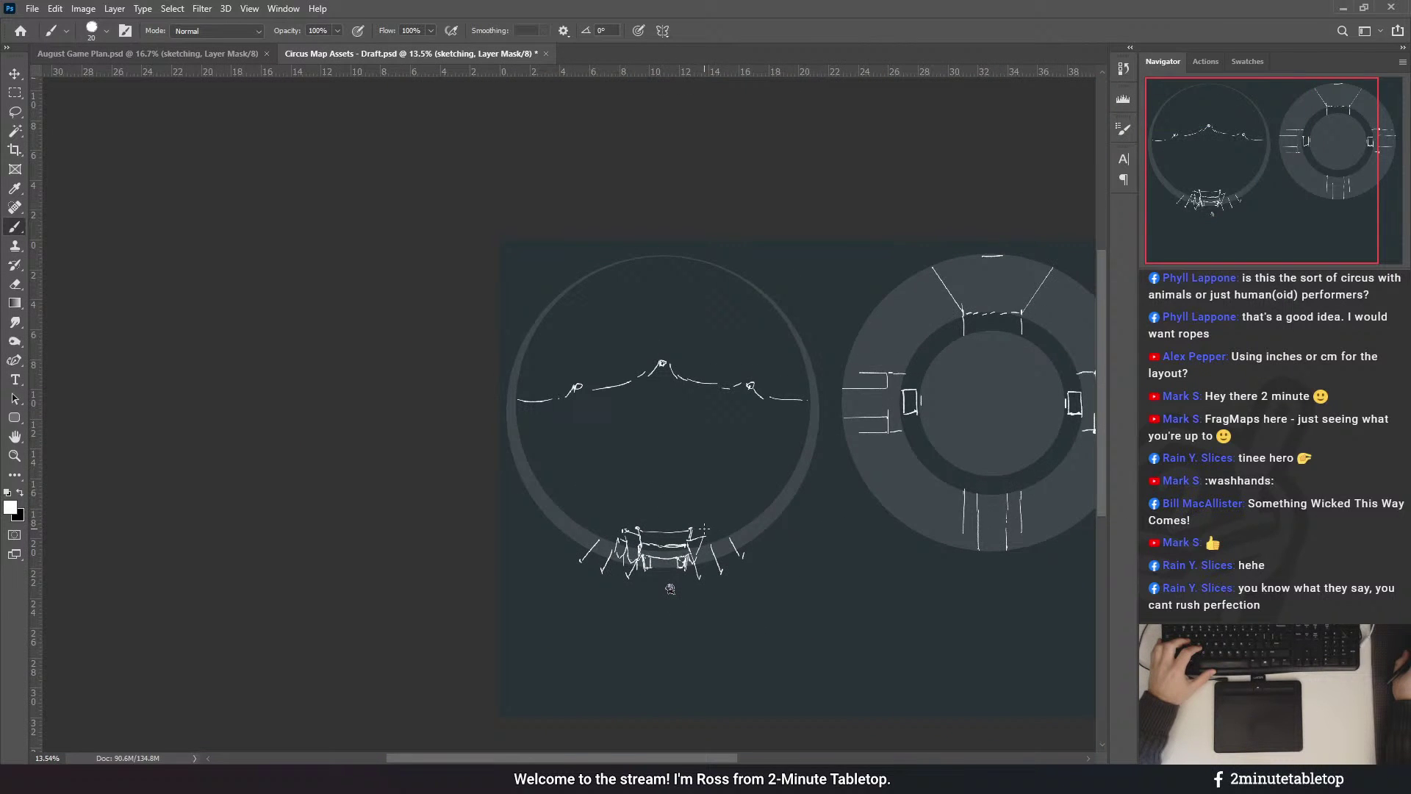
{"action": "scroll", "coordinate": [665, 537], "scroll_direction": "up", "scroll_amount": 7}
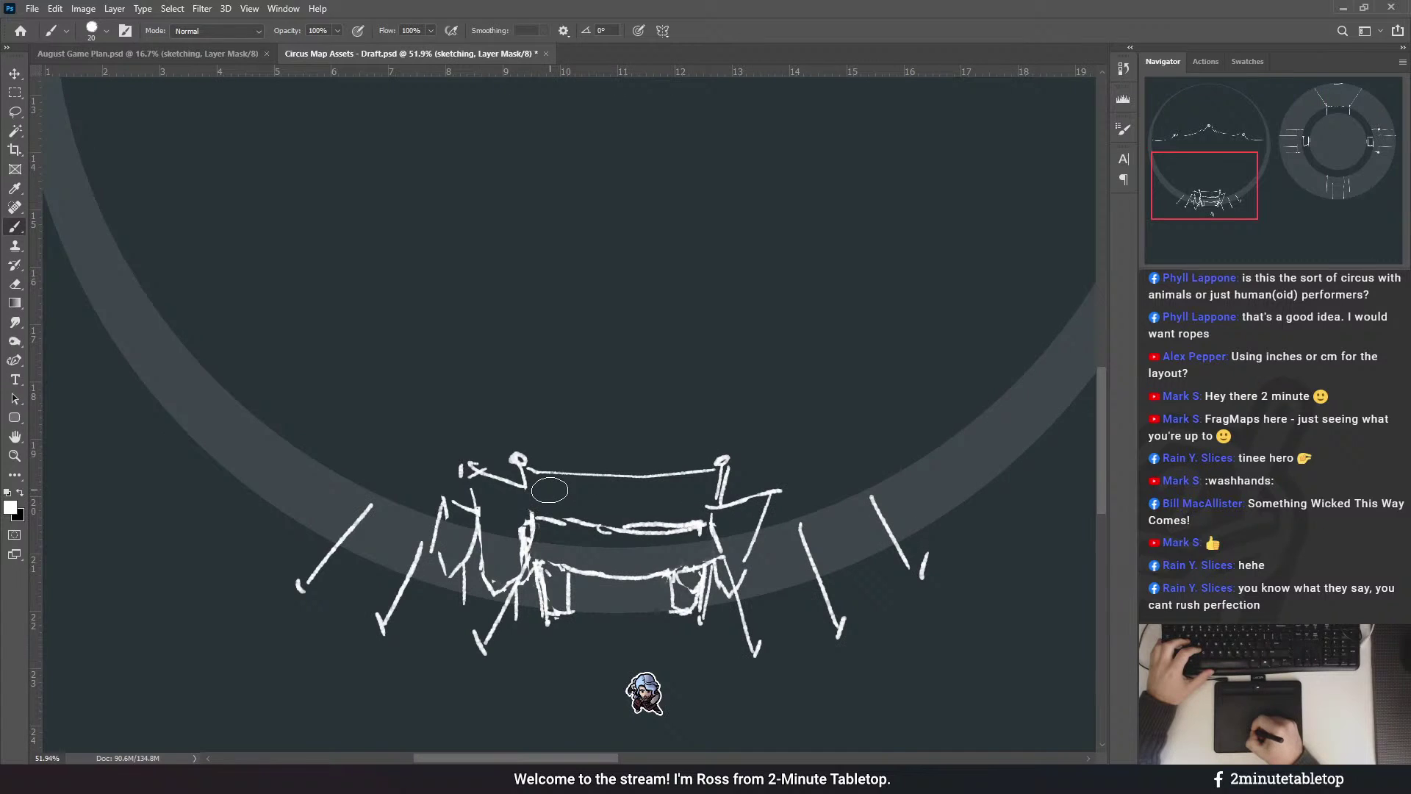
{"action": "mouse_move", "coordinate": [719, 507]}
{"action": "left_mouse_down"}
{"action": "mouse_move", "coordinate": [724, 485]}
{"action": "mouse_move", "coordinate": [751, 474]}
{"action": "mouse_move", "coordinate": [734, 517]}
{"action": "mouse_move", "coordinate": [709, 518]}
{"action": "left_mouse_up"}
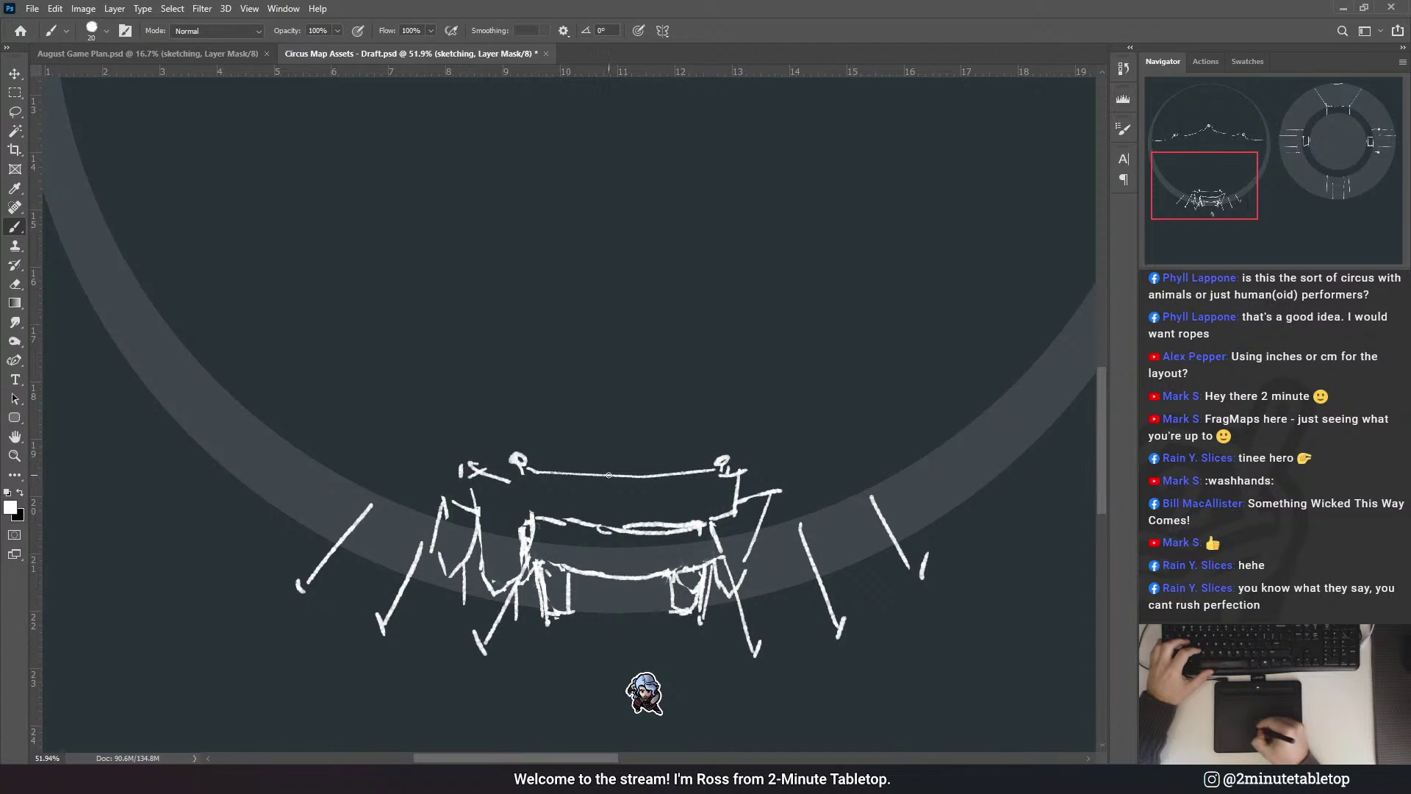
{"action": "left_click_drag", "start_coordinate": [508, 465], "coordinate": [508, 506]}
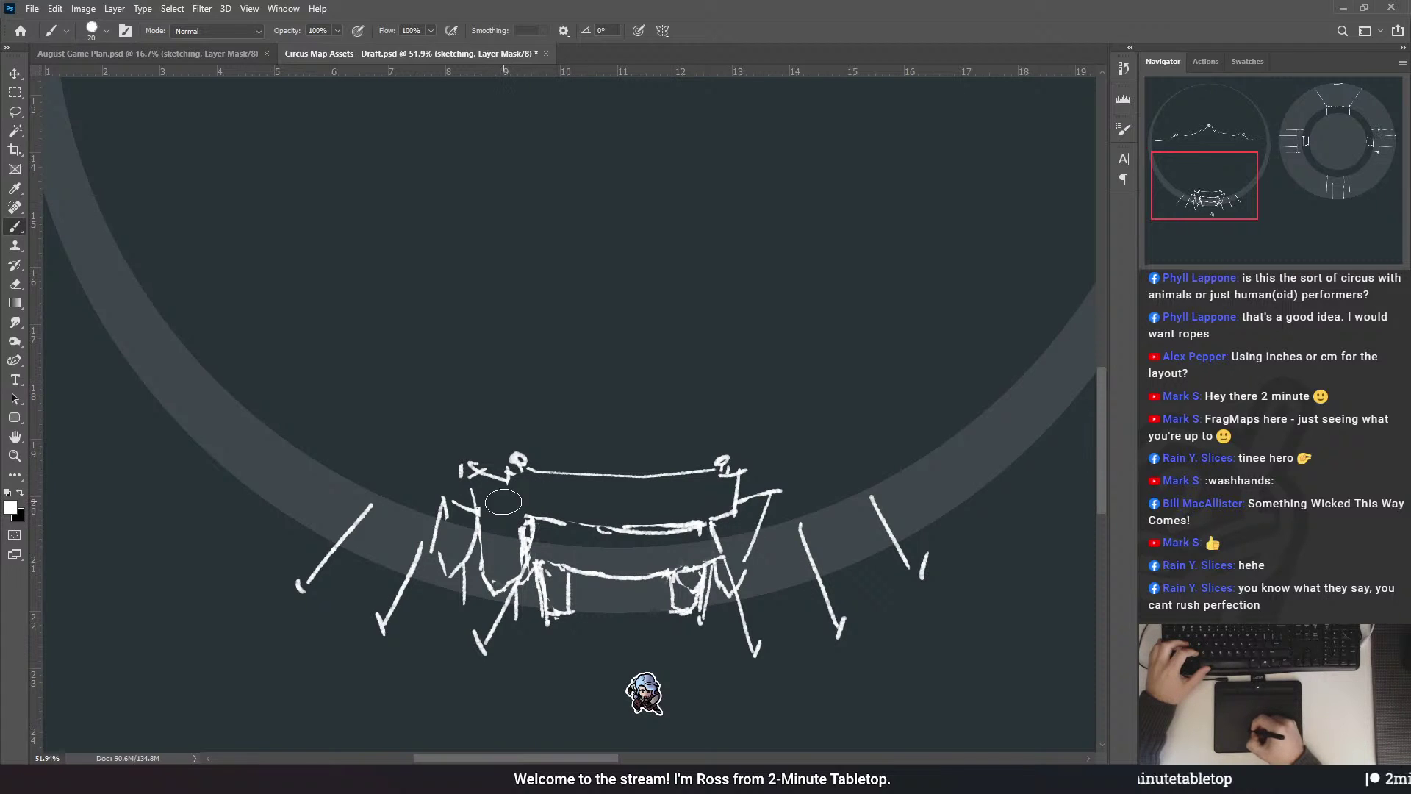
{"action": "left_click_drag", "start_coordinate": [747, 471], "coordinate": [738, 497]}
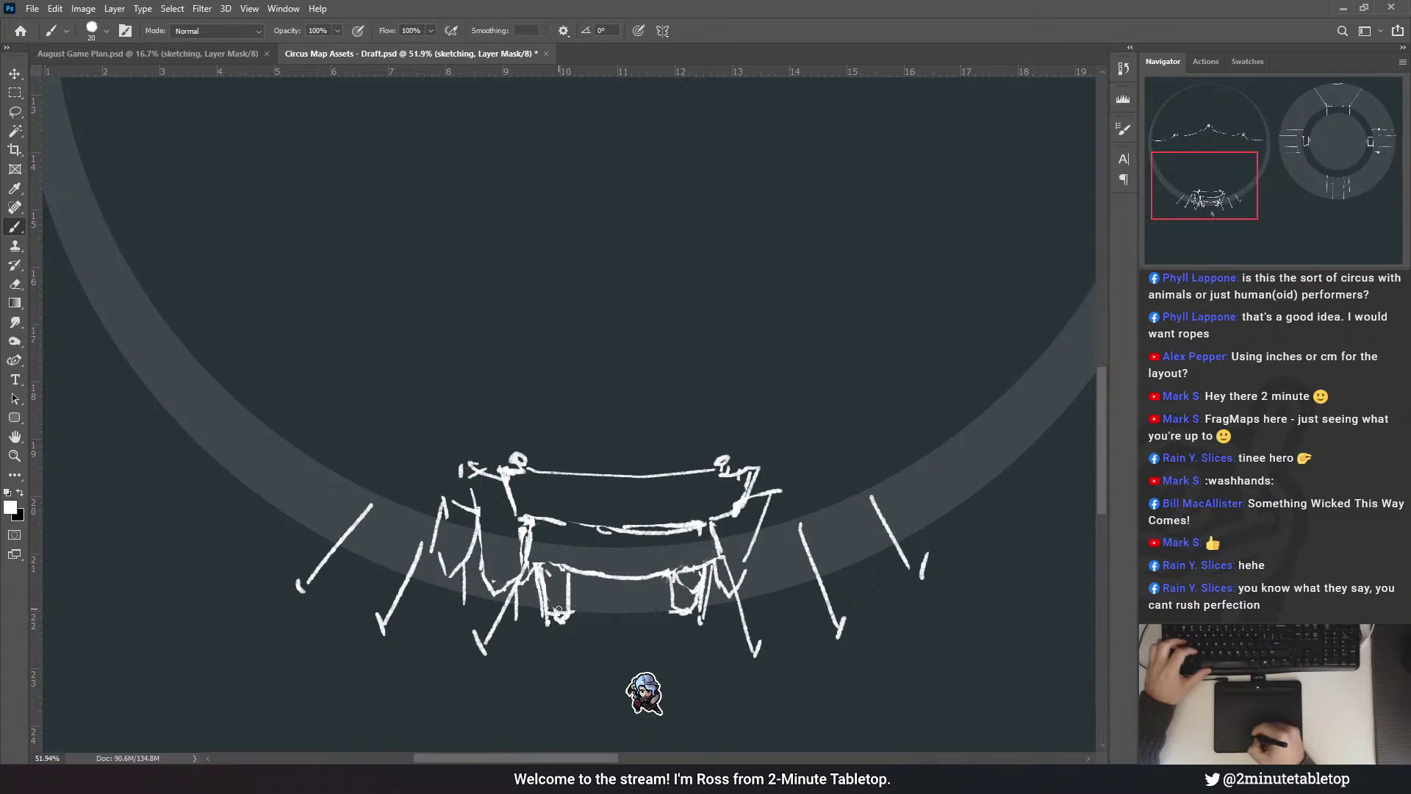
- Erase the flat bases of both entrance supports and redraw them rounded, with curved drape lines inside
{"action": "key", "text": "x"}
{"action": "key", "text": "x"}
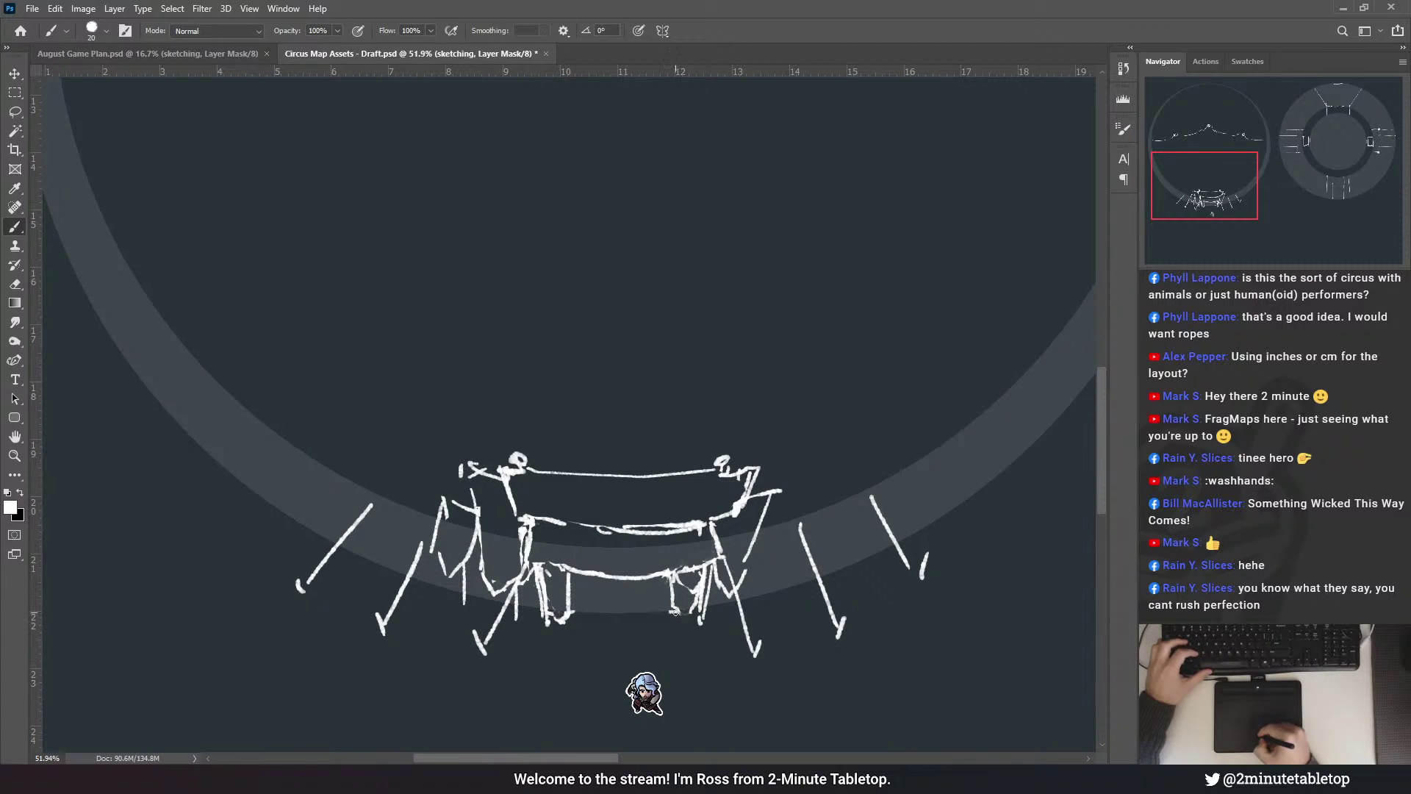
{"action": "left_click_drag", "start_coordinate": [678, 610], "coordinate": [696, 609]}
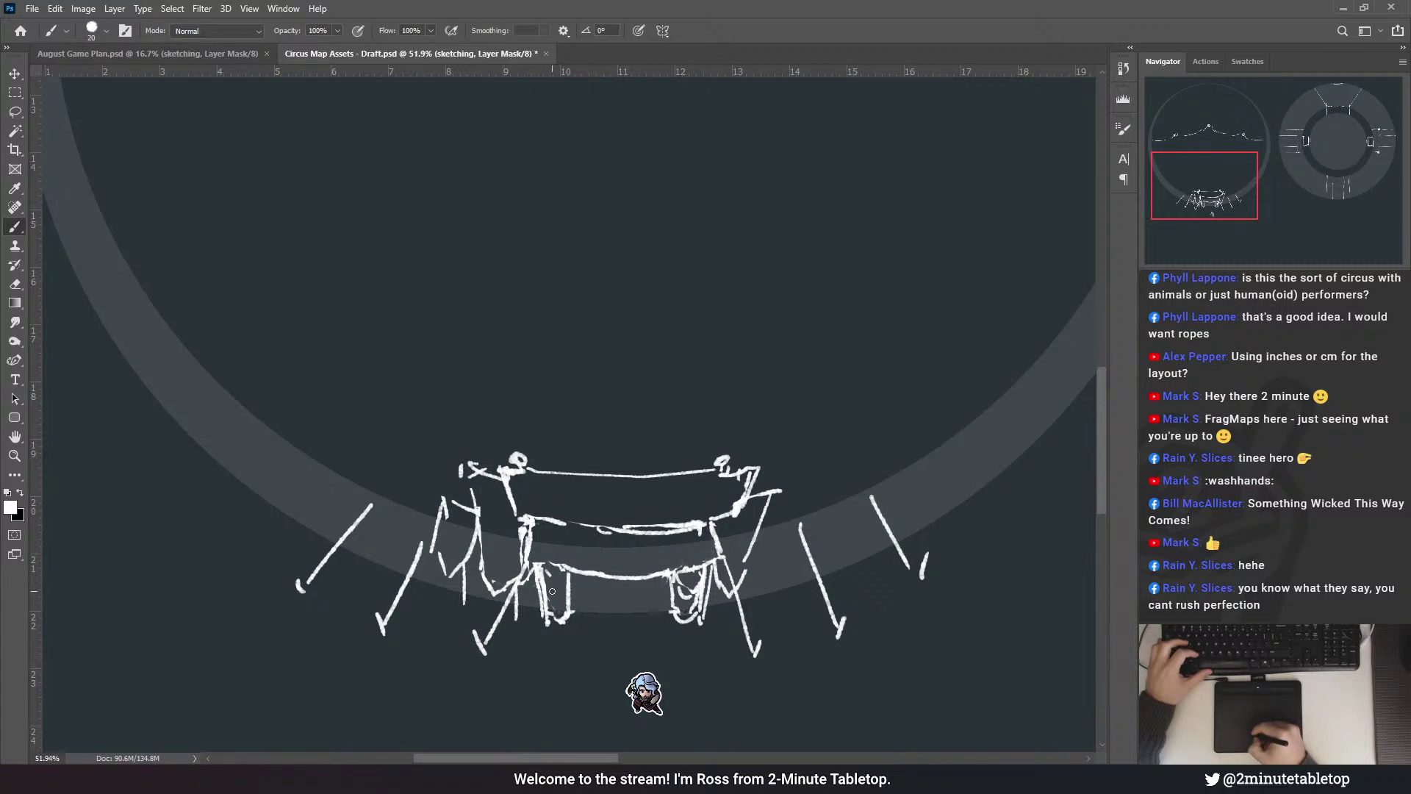
{"action": "left_click_drag", "start_coordinate": [592, 601], "coordinate": [578, 502]}
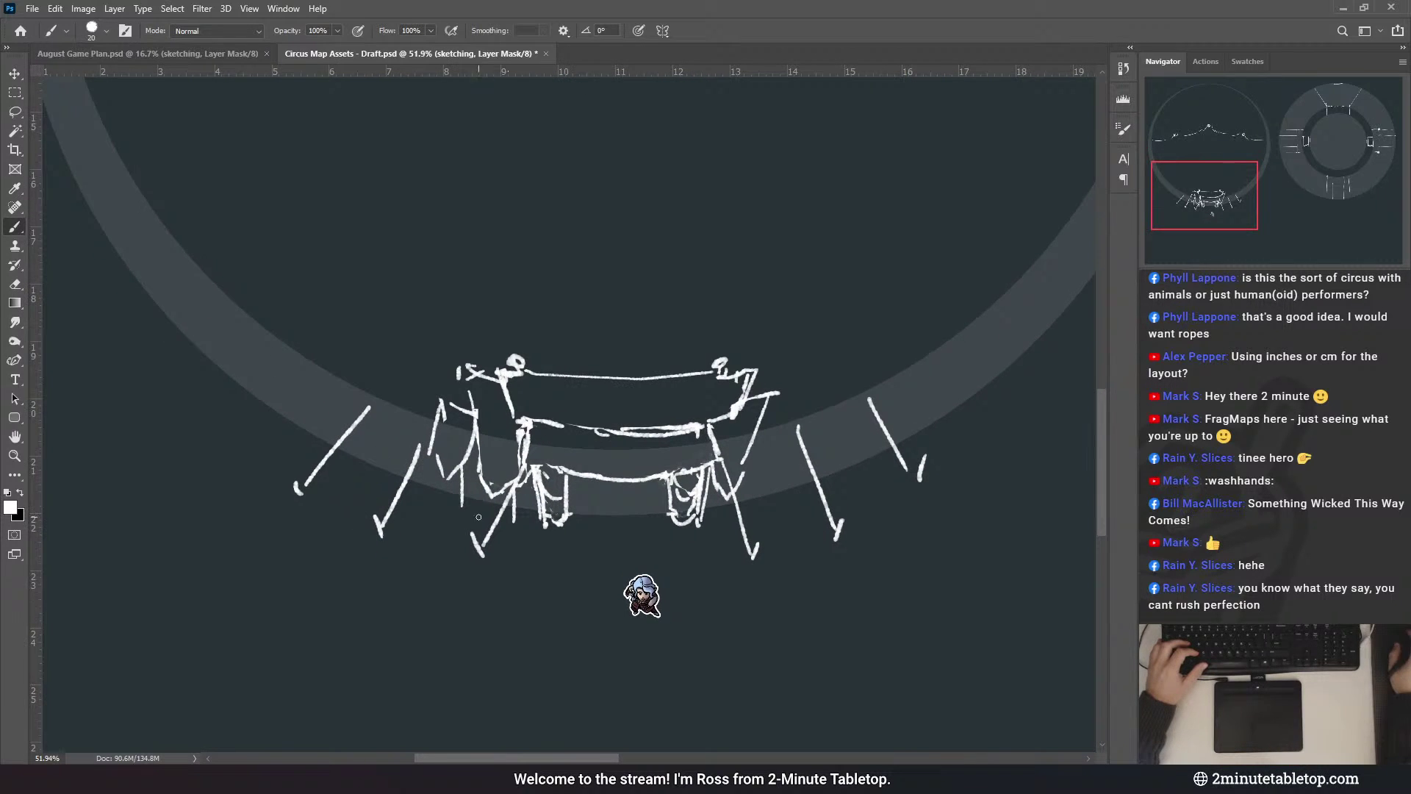
- Erase the draped fabric of both entrance supports beneath the canopy's front edge
{"action": "left_click_drag", "start_coordinate": [629, 463], "coordinate": [698, 474]}
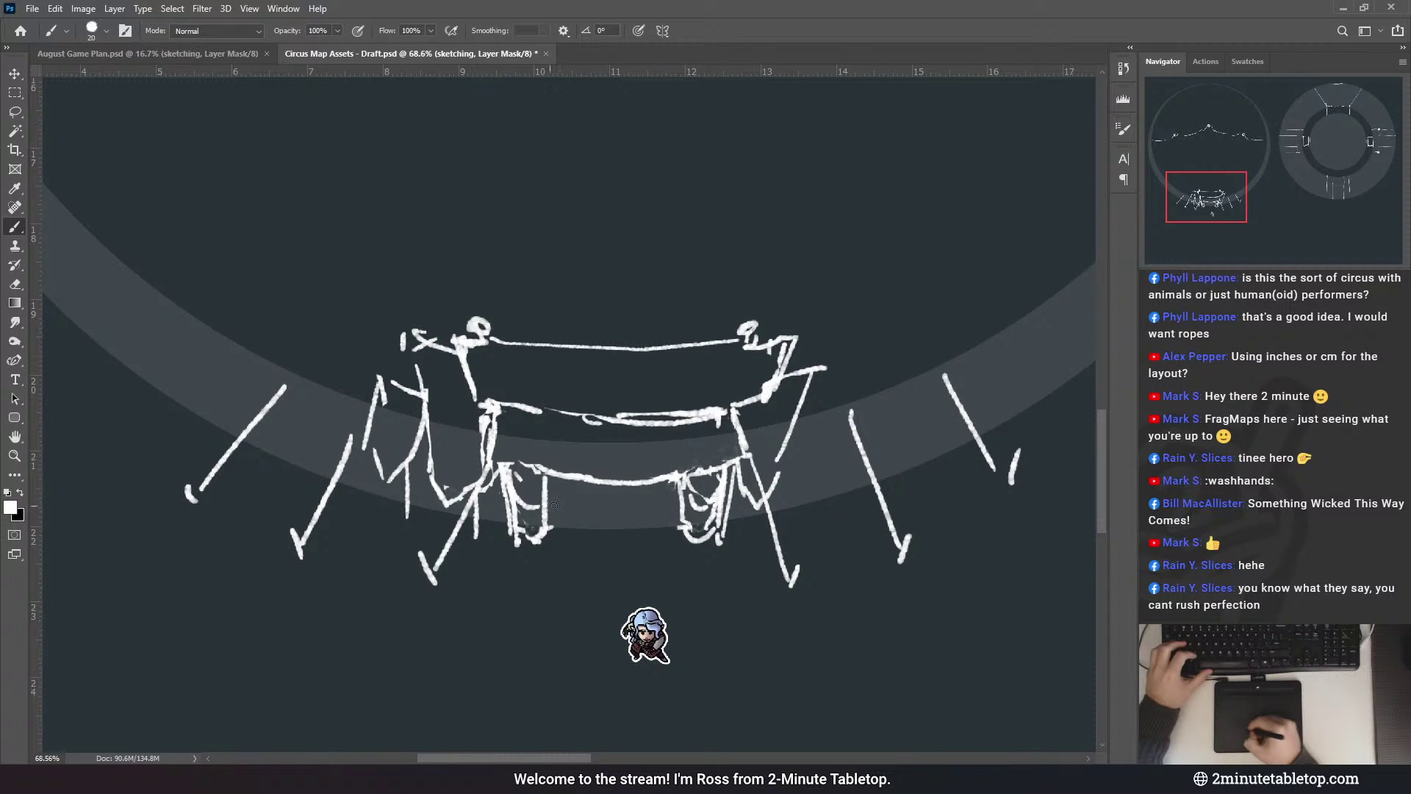
{"action": "key", "text": "e"}
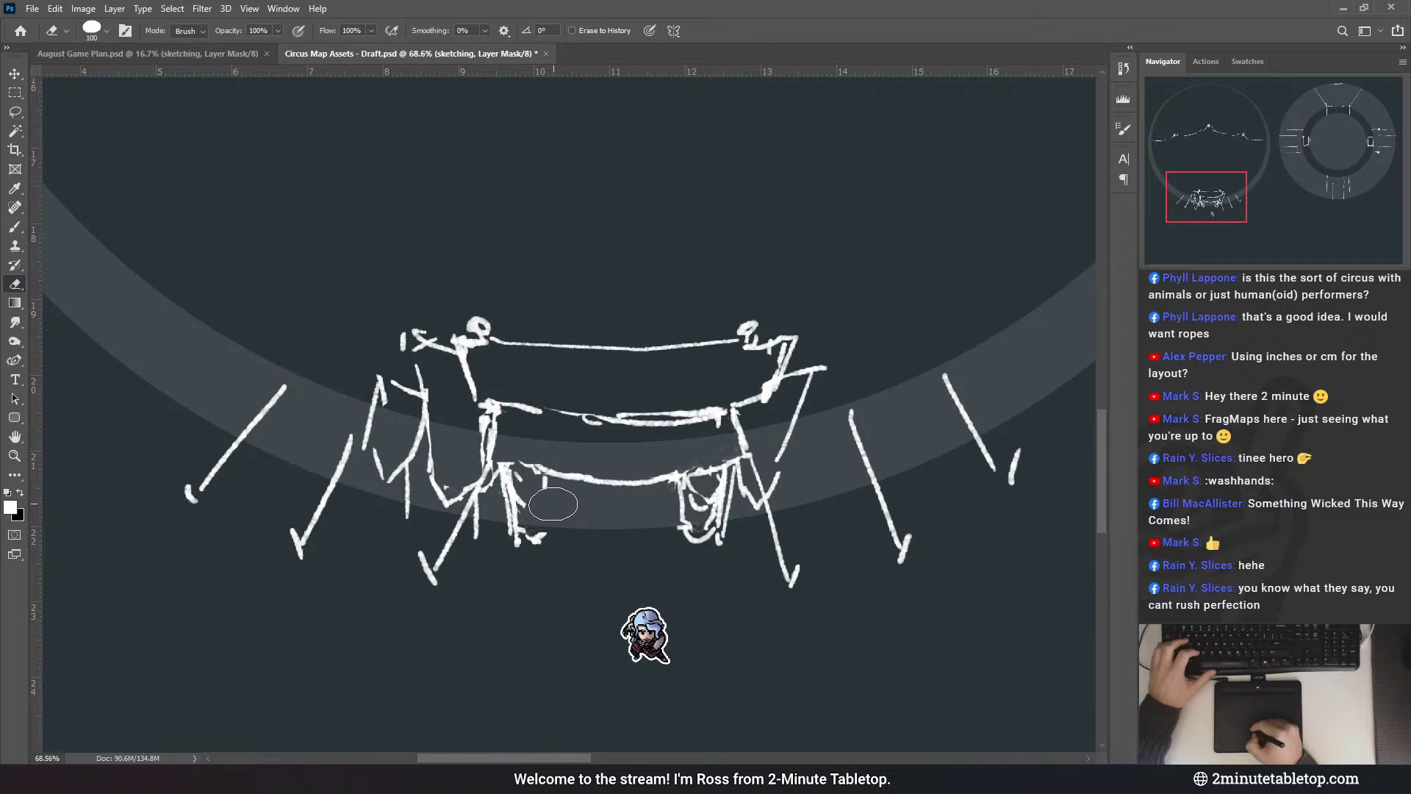
{"action": "left_click_drag", "start_coordinate": [534, 537], "coordinate": [553, 504]}
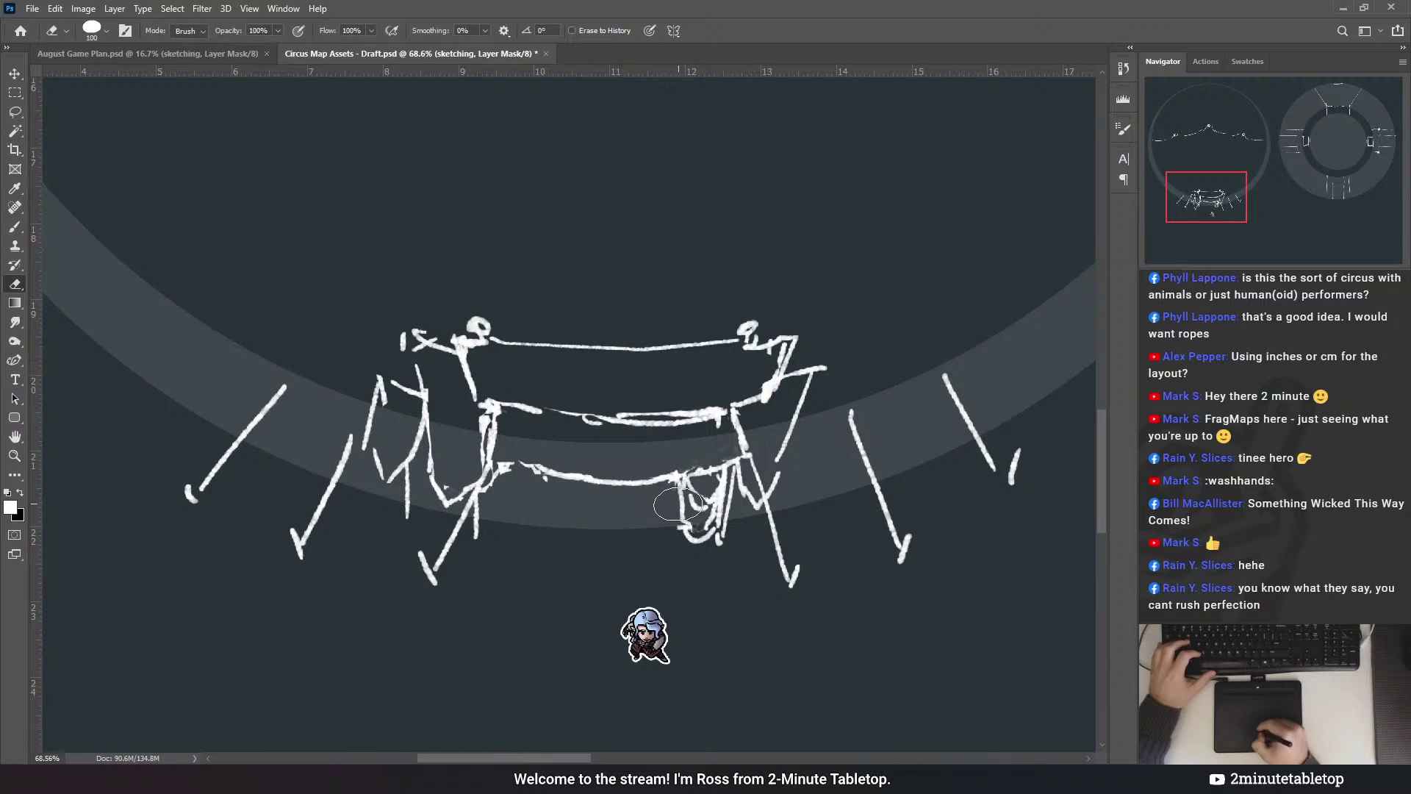
{"action": "left_click_drag", "start_coordinate": [671, 500], "coordinate": [680, 488]}
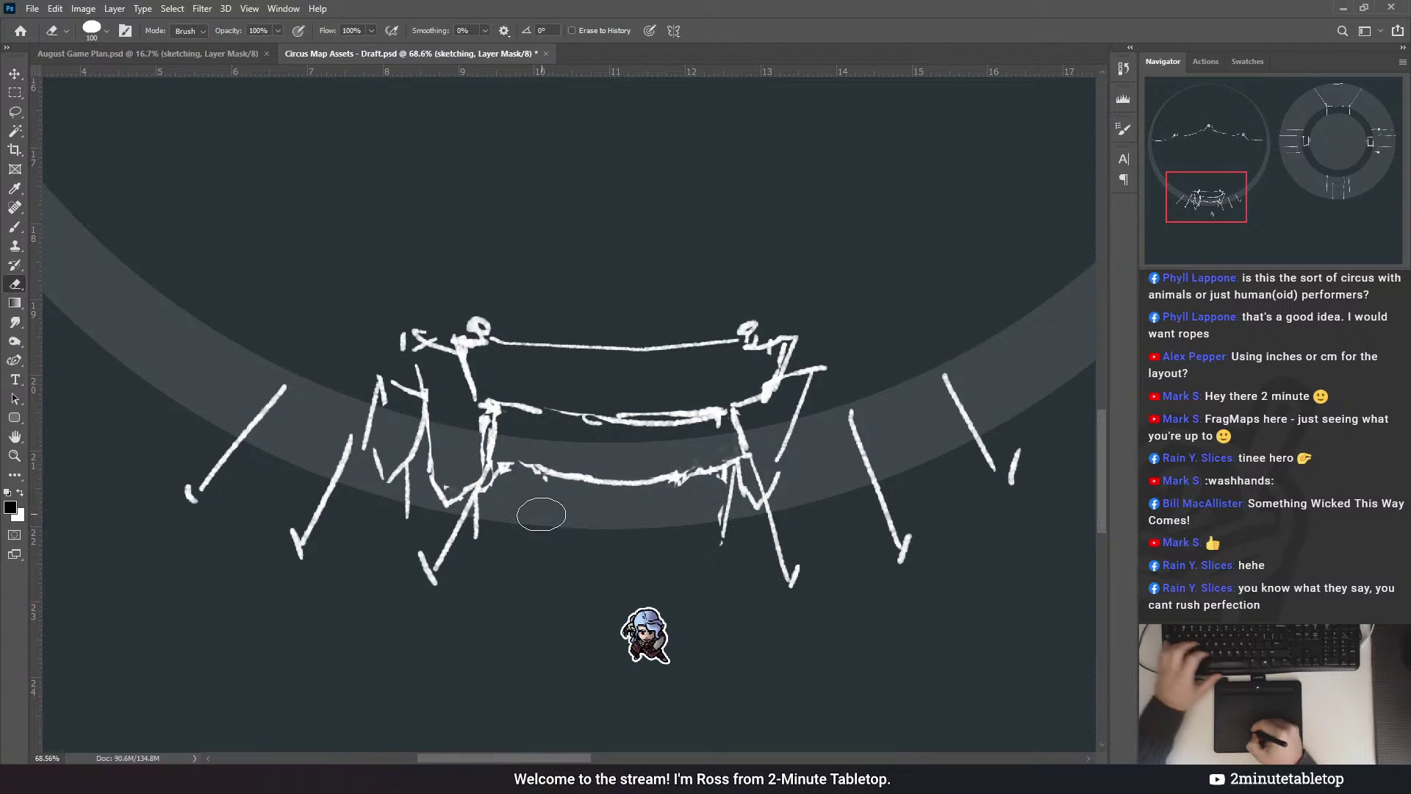
- Redraw both entrance drapes slanting outward beneath the front edge, with curved fold lines and rounded ends, using the grid as a guide
{"action": "key", "text": "b"}
{"action": "key", "text": "x"}
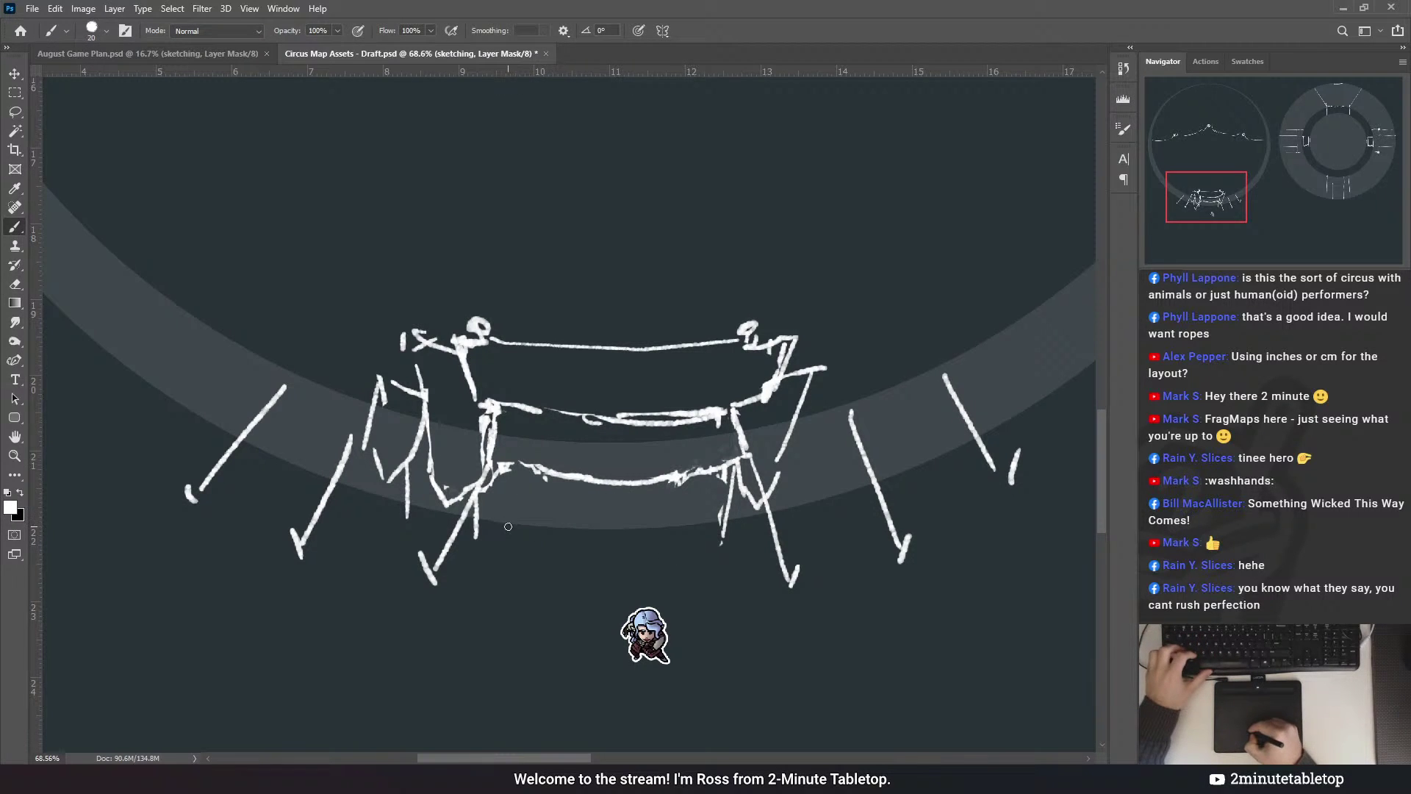
{"action": "left_click_drag", "start_coordinate": [509, 525], "coordinate": [545, 479]}
{"action": "left_click_drag", "start_coordinate": [674, 479], "coordinate": [700, 518]}
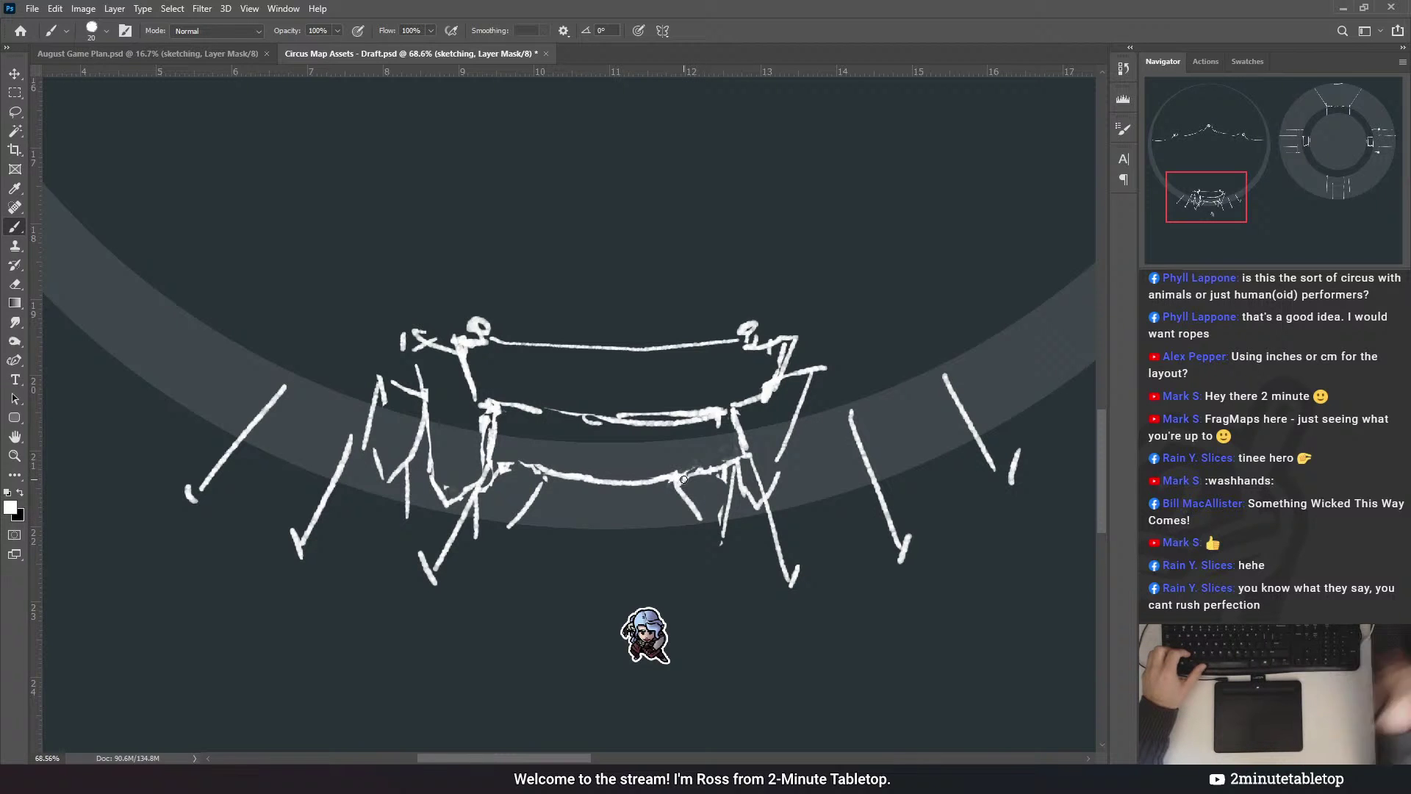
{"action": "key", "text": "ctrl+apostrophe"}
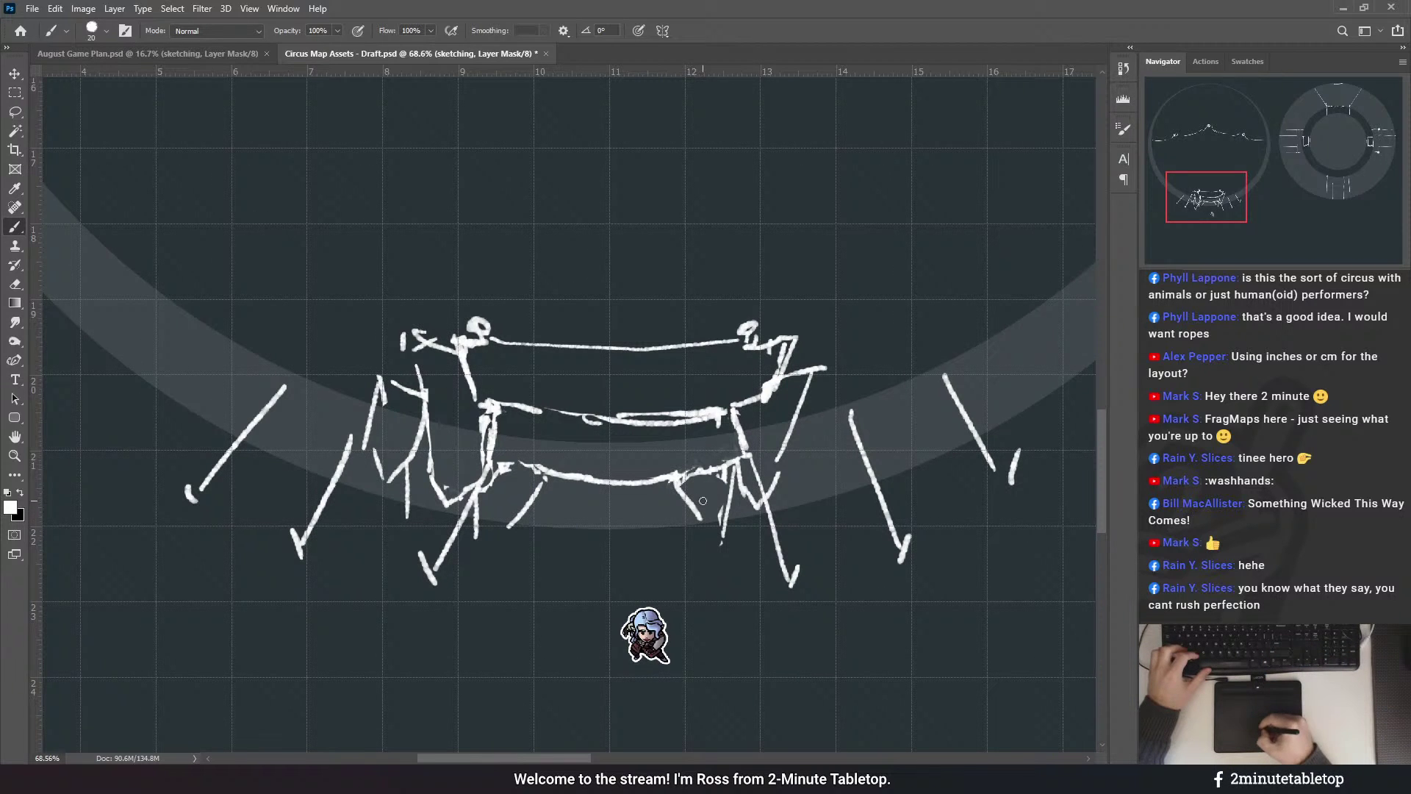
{"action": "key", "text": "x"}
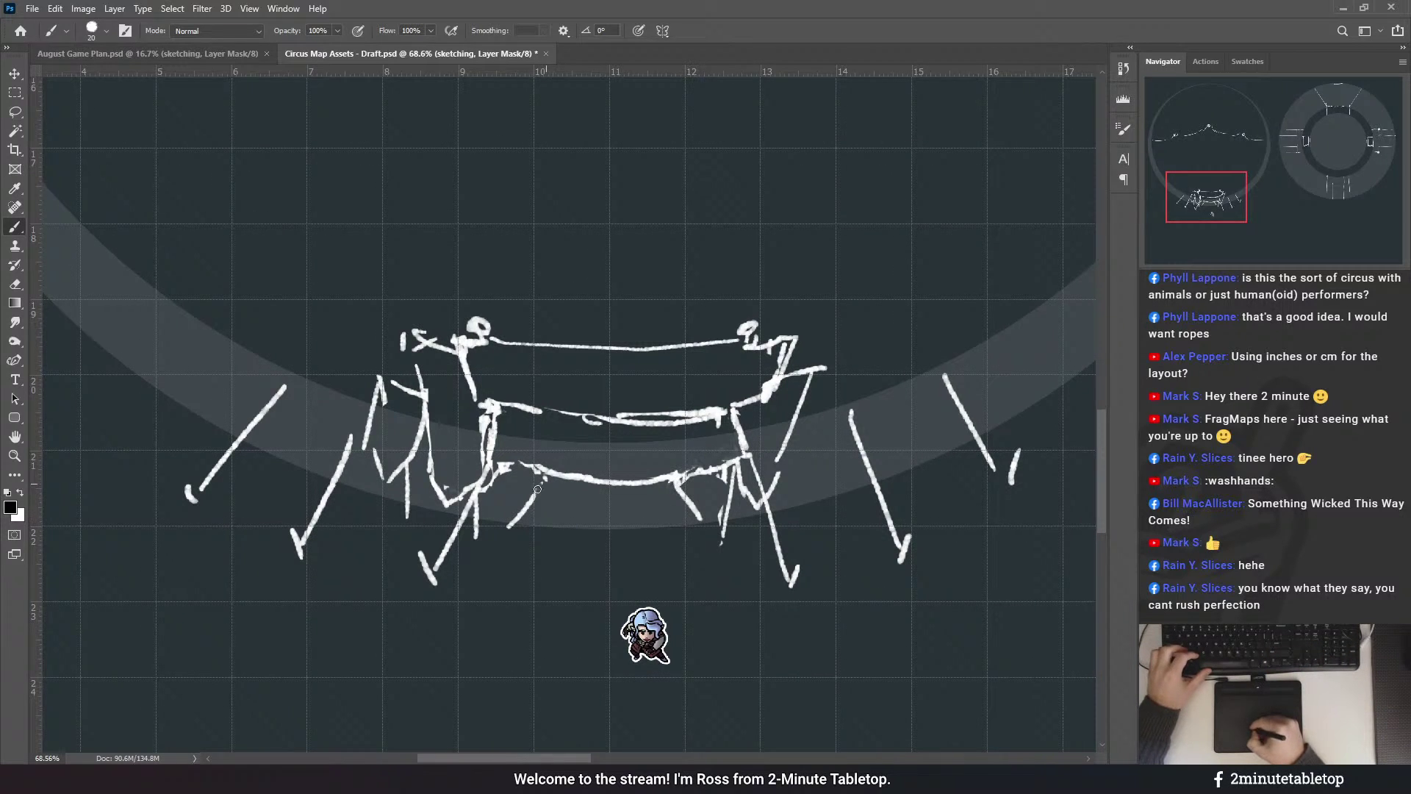
{"action": "key", "text": "x"}
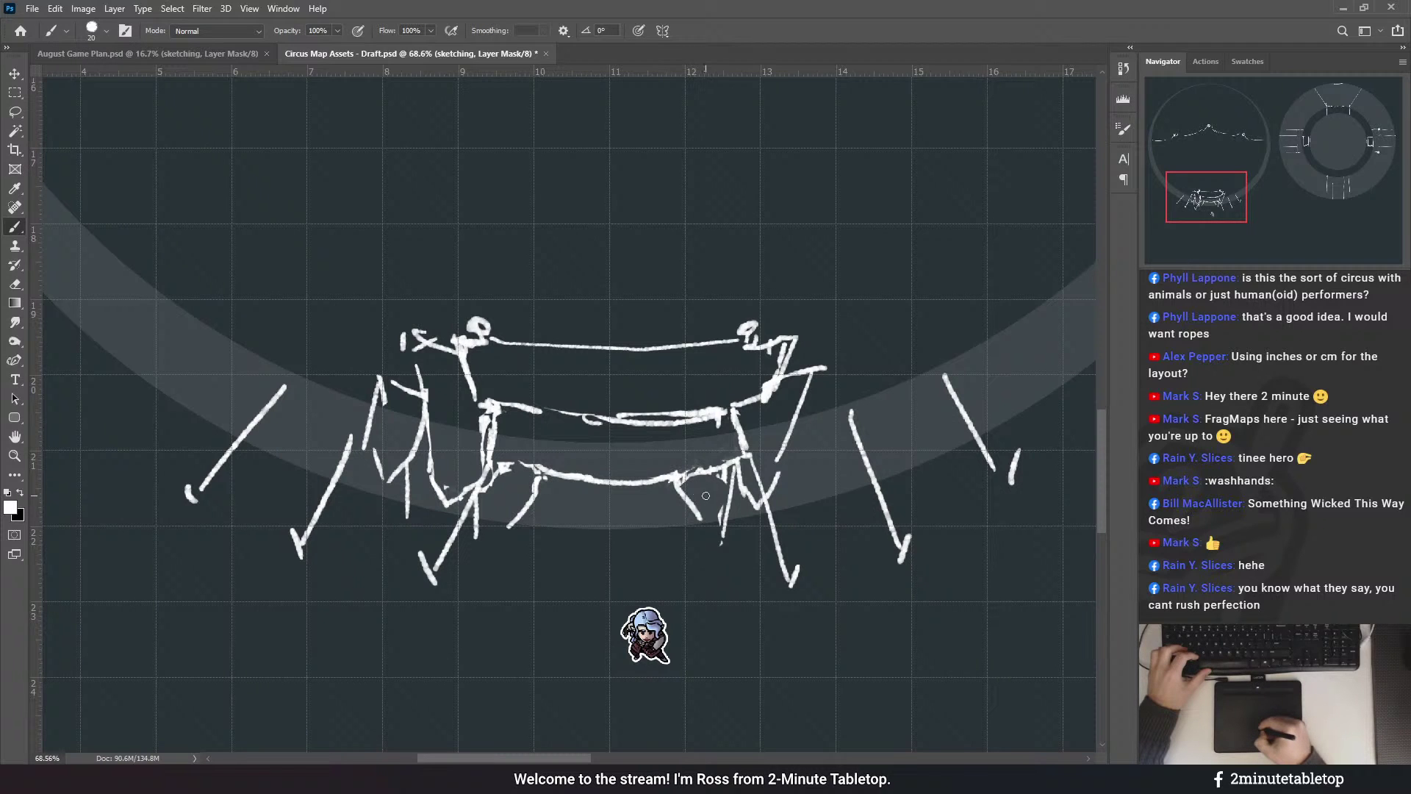
{"action": "key", "text": "x"}
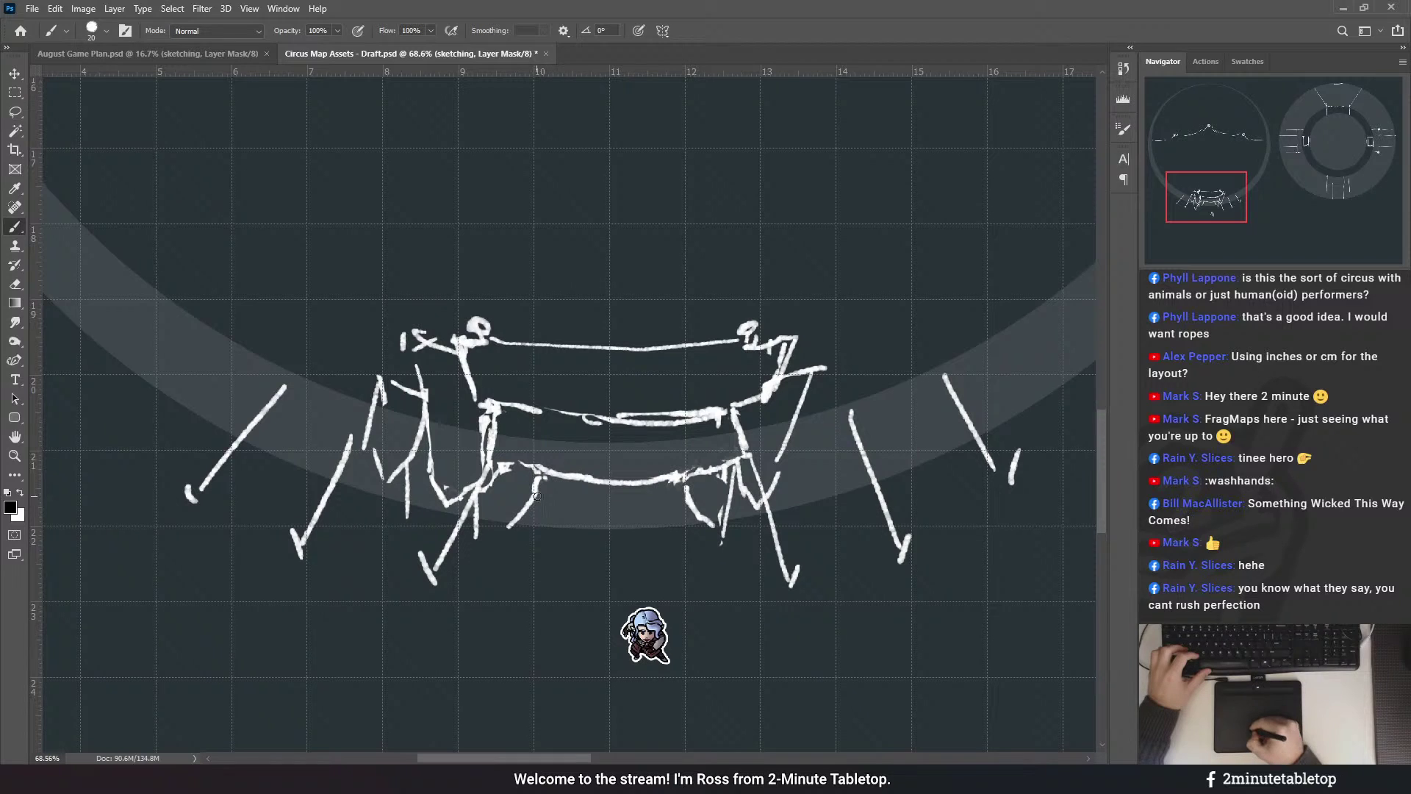
{"action": "key", "text": "x"}
{"action": "mouse_move", "coordinate": [489, 523]}
{"action": "left_mouse_down"}
{"action": "mouse_move", "coordinate": [512, 518]}
{"action": "mouse_move", "coordinate": [523, 472]}
{"action": "left_mouse_up"}
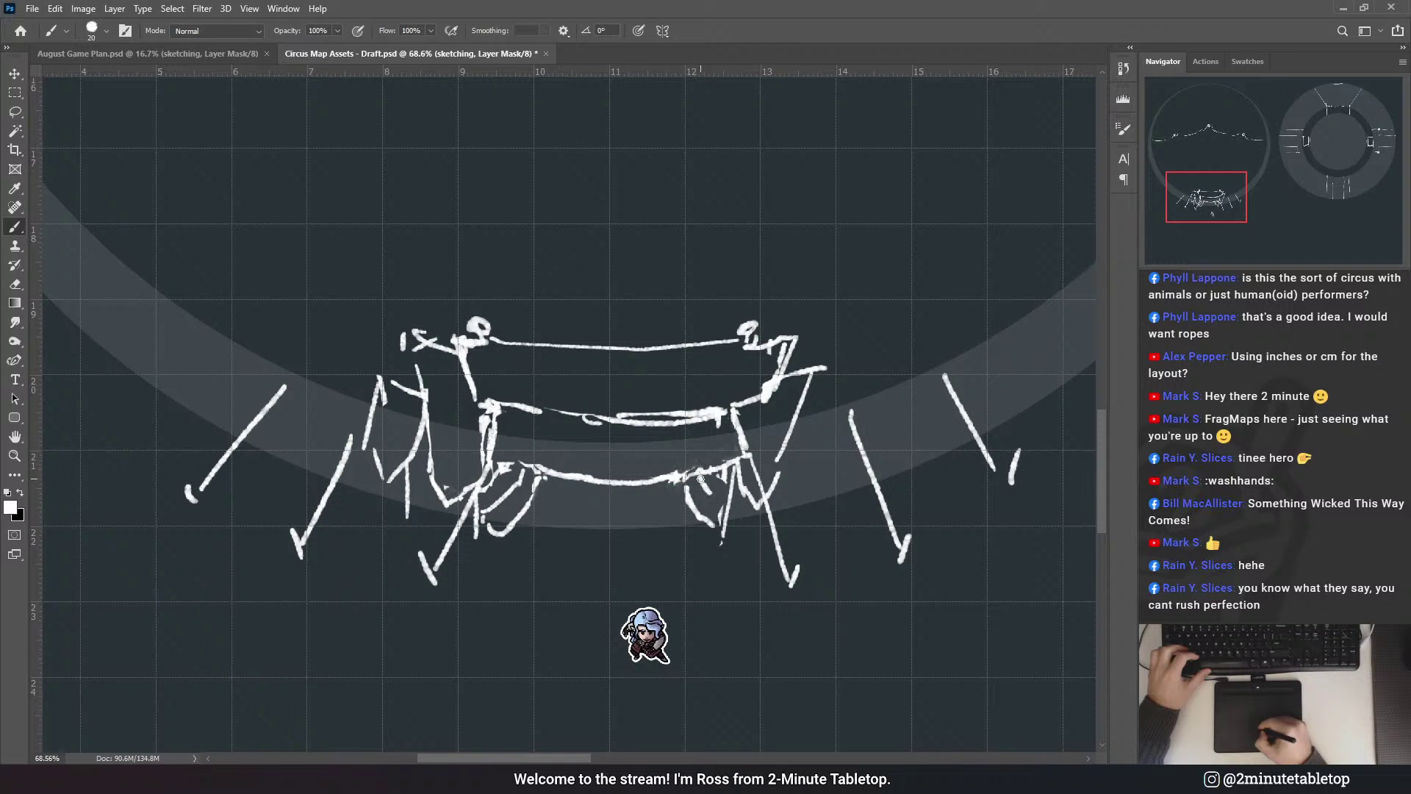
{"action": "mouse_move", "coordinate": [735, 492]}
{"action": "left_mouse_down"}
{"action": "mouse_move", "coordinate": [701, 509]}
{"action": "mouse_move", "coordinate": [740, 524]}
{"action": "mouse_move", "coordinate": [737, 513]}
{"action": "mouse_move", "coordinate": [702, 532]}
{"action": "left_mouse_up"}
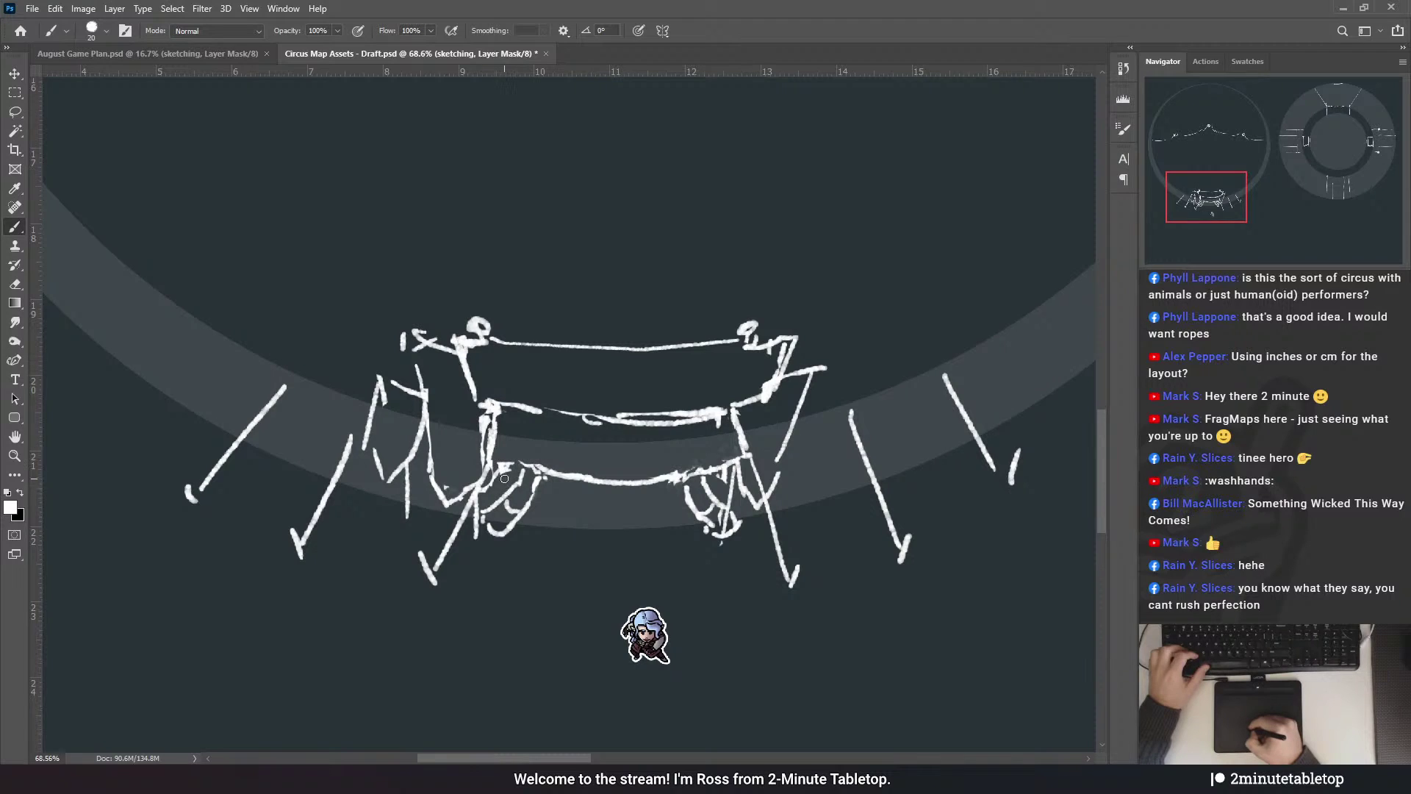
- Paint out the stray lines around the tops and outer sides of both slanted drapes
{"action": "key", "text": "x"}
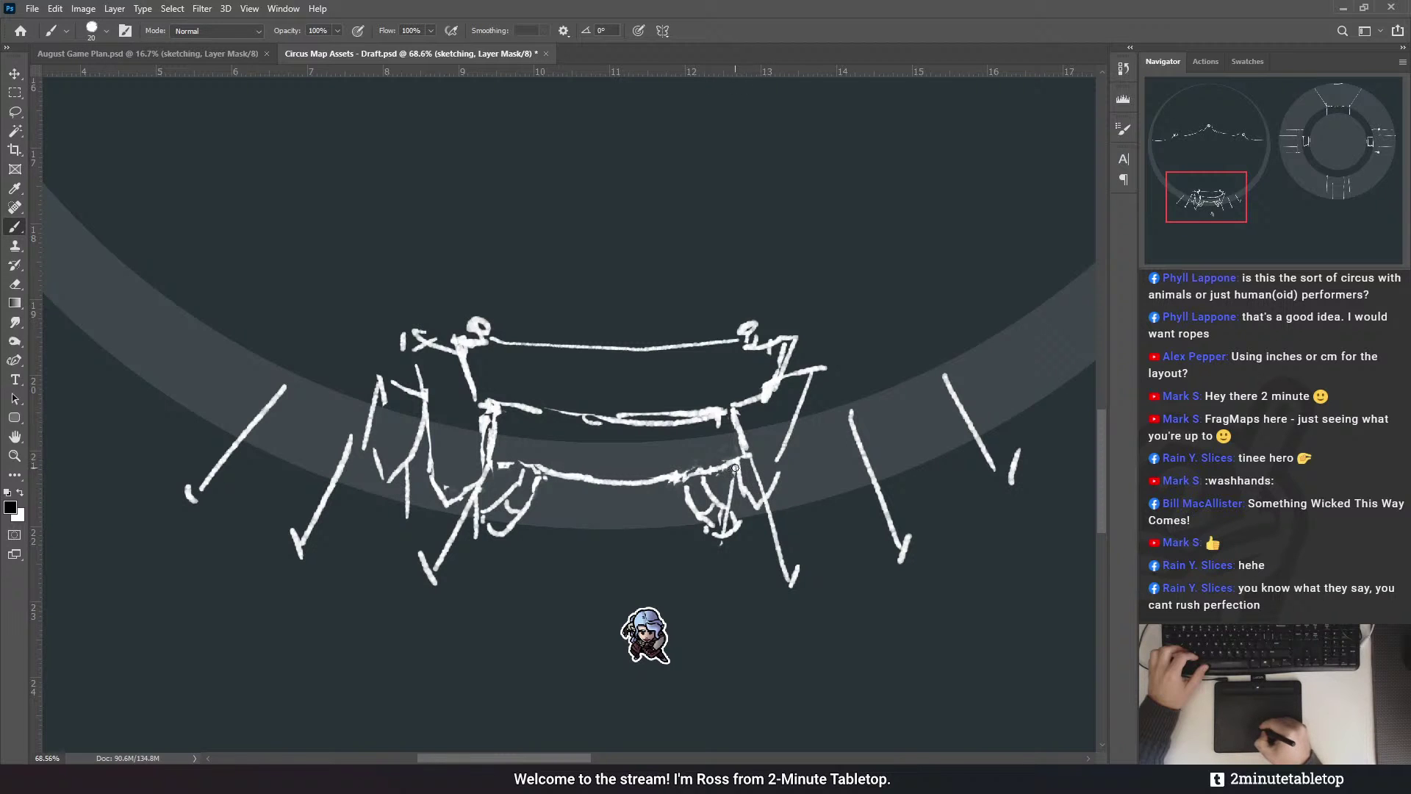
{"action": "key", "text": "x"}
{"action": "key", "text": "x"}
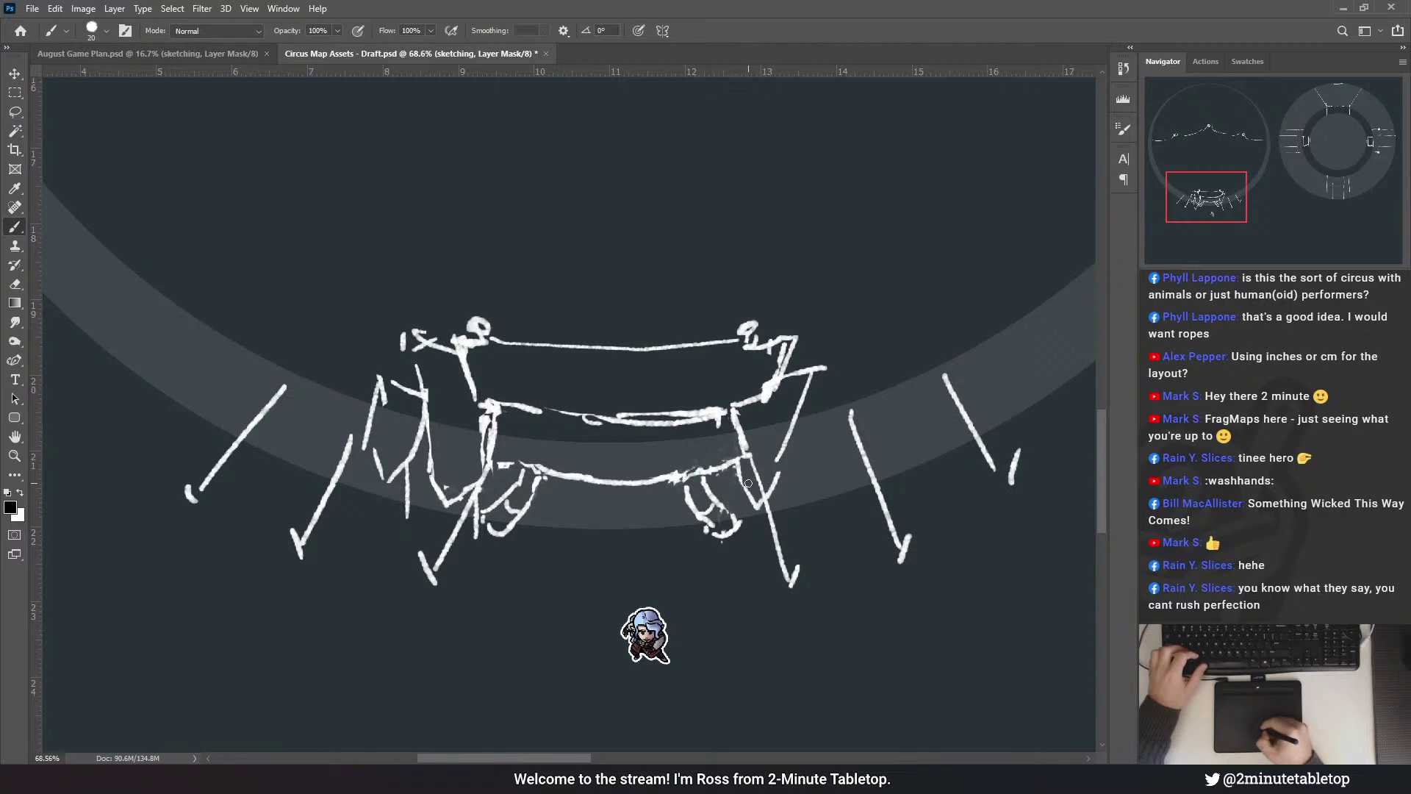
- Thin the doubled stroke on the canopy's right side and draw a short line down from the far-left hooked corner to the side panel
{"action": "scroll", "coordinate": [748, 483], "scroll_direction": "up", "scroll_amount": 3}
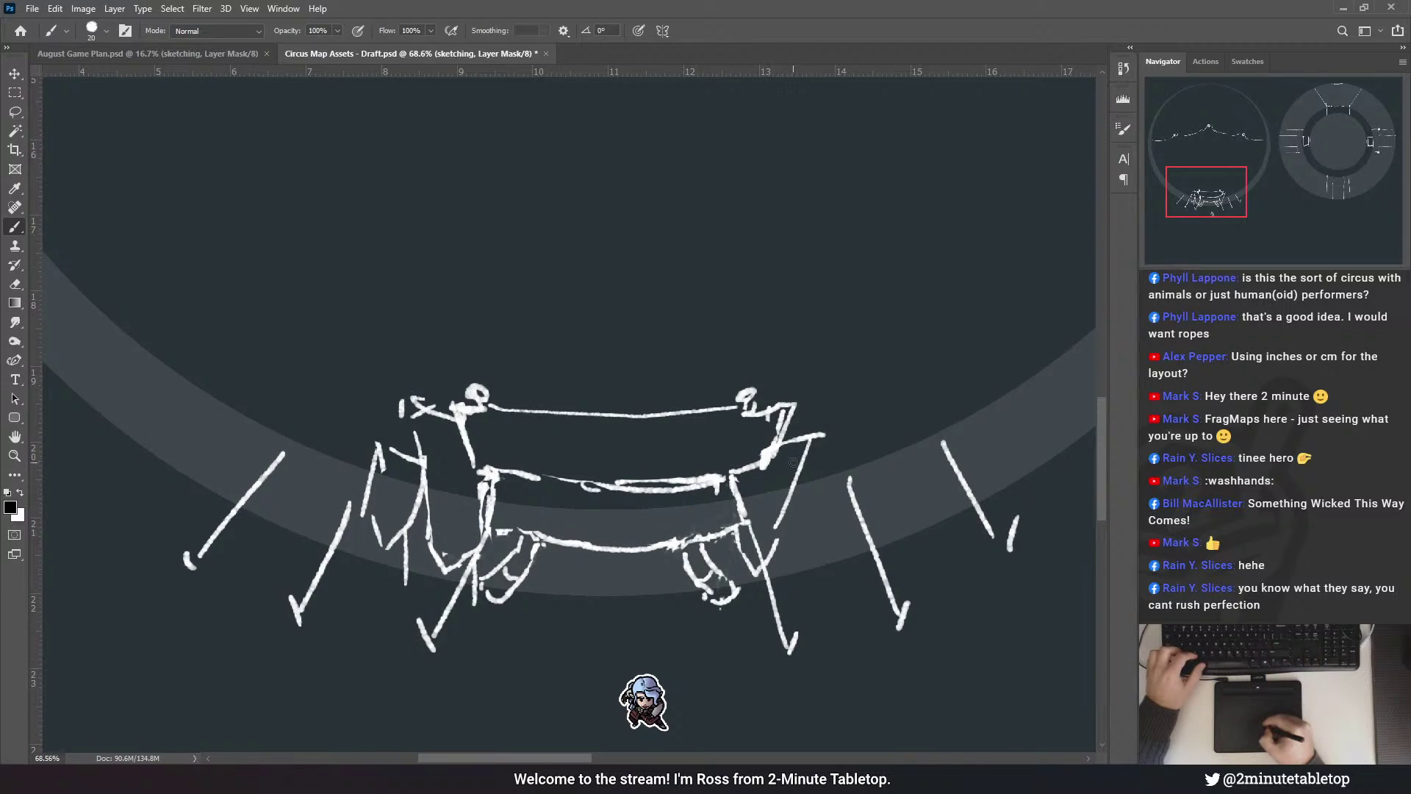
{"action": "key", "text": "x"}
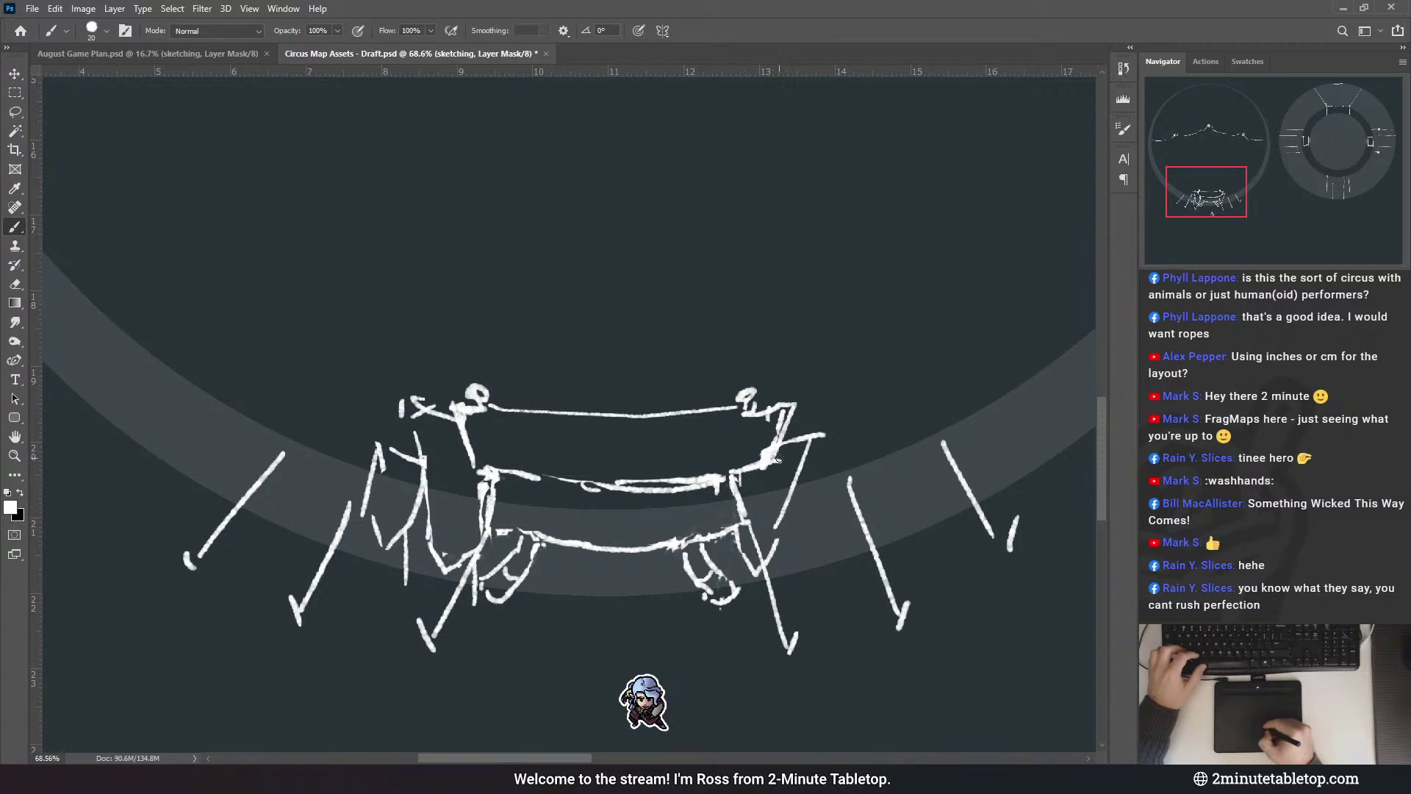
{"action": "key", "text": "x"}
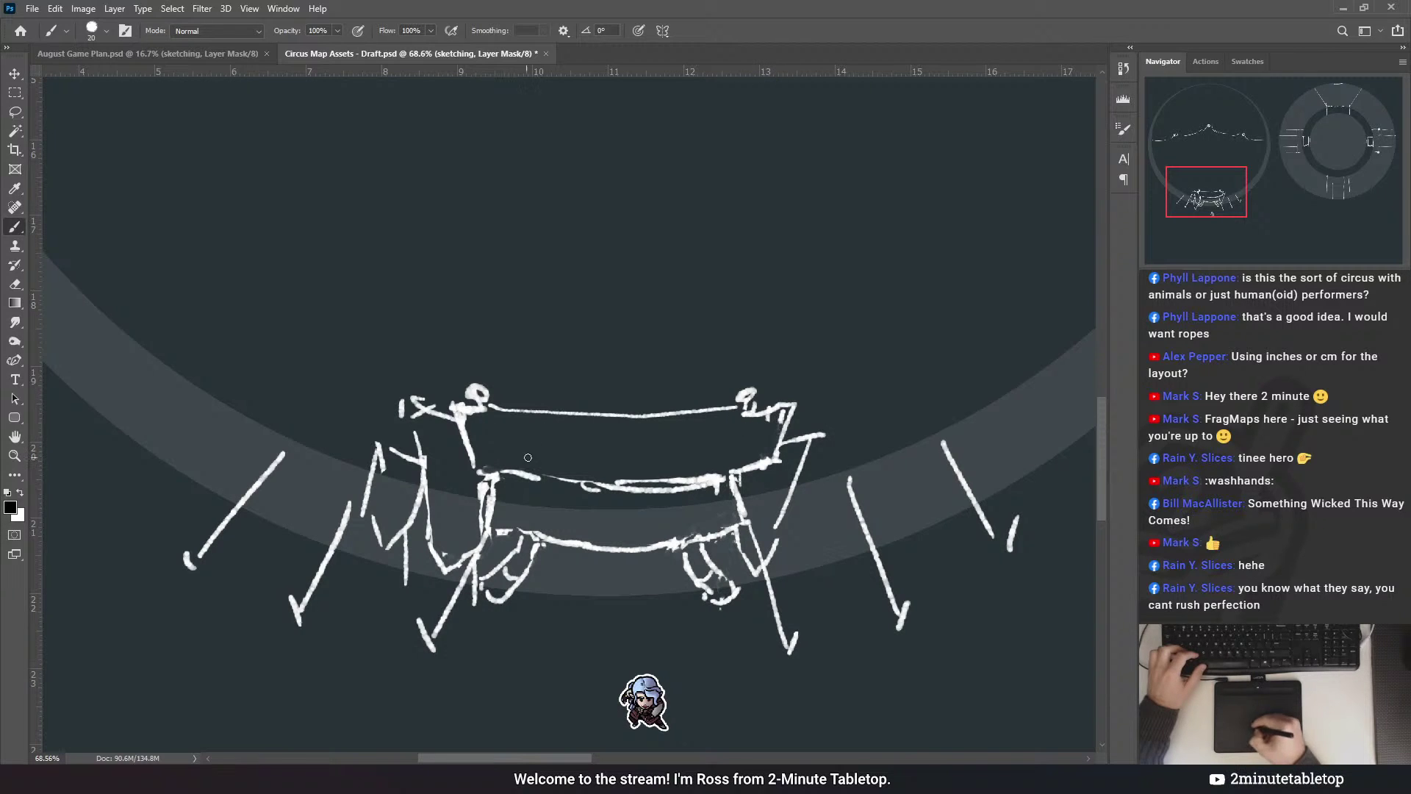
{"action": "key", "text": "x"}
{"action": "left_click_drag", "start_coordinate": [413, 403], "coordinate": [409, 435]}
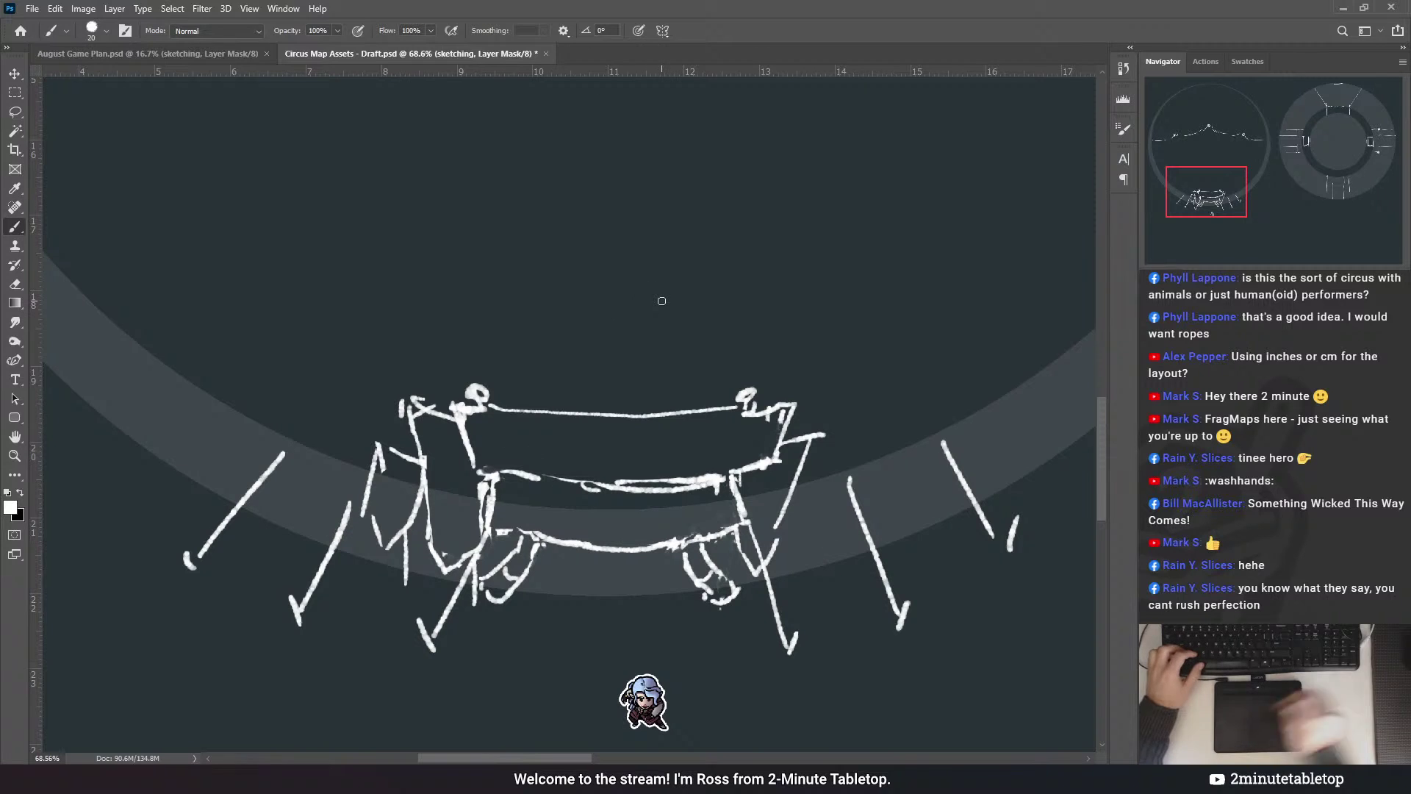
- Replace the canopy's sagging front edge with double lines rising to a central peak, and thicken the left end of the middle edge
{"action": "scroll", "coordinate": [645, 601], "scroll_direction": "down", "scroll_amount": 8}
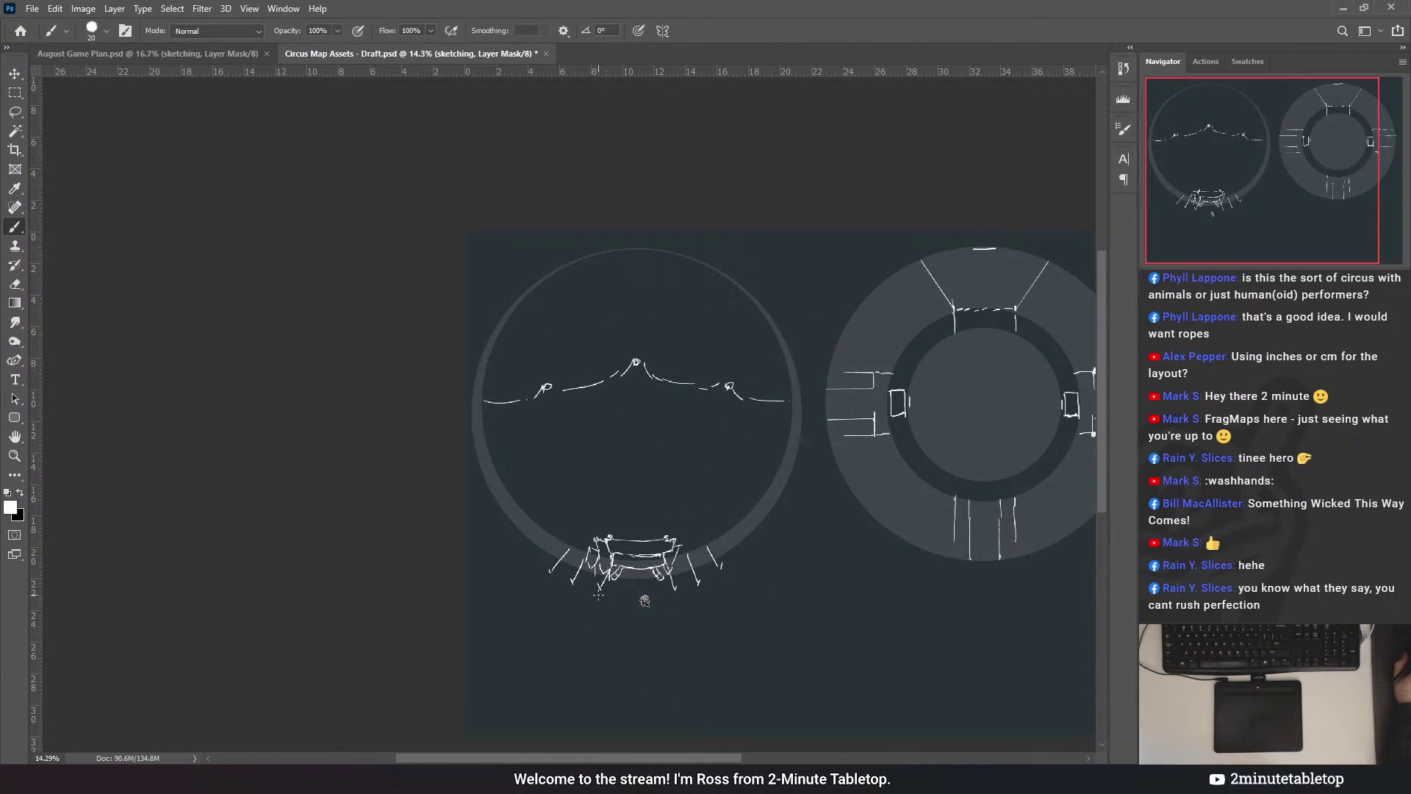
{"action": "scroll", "coordinate": [623, 567], "scroll_direction": "up", "scroll_amount": 6}
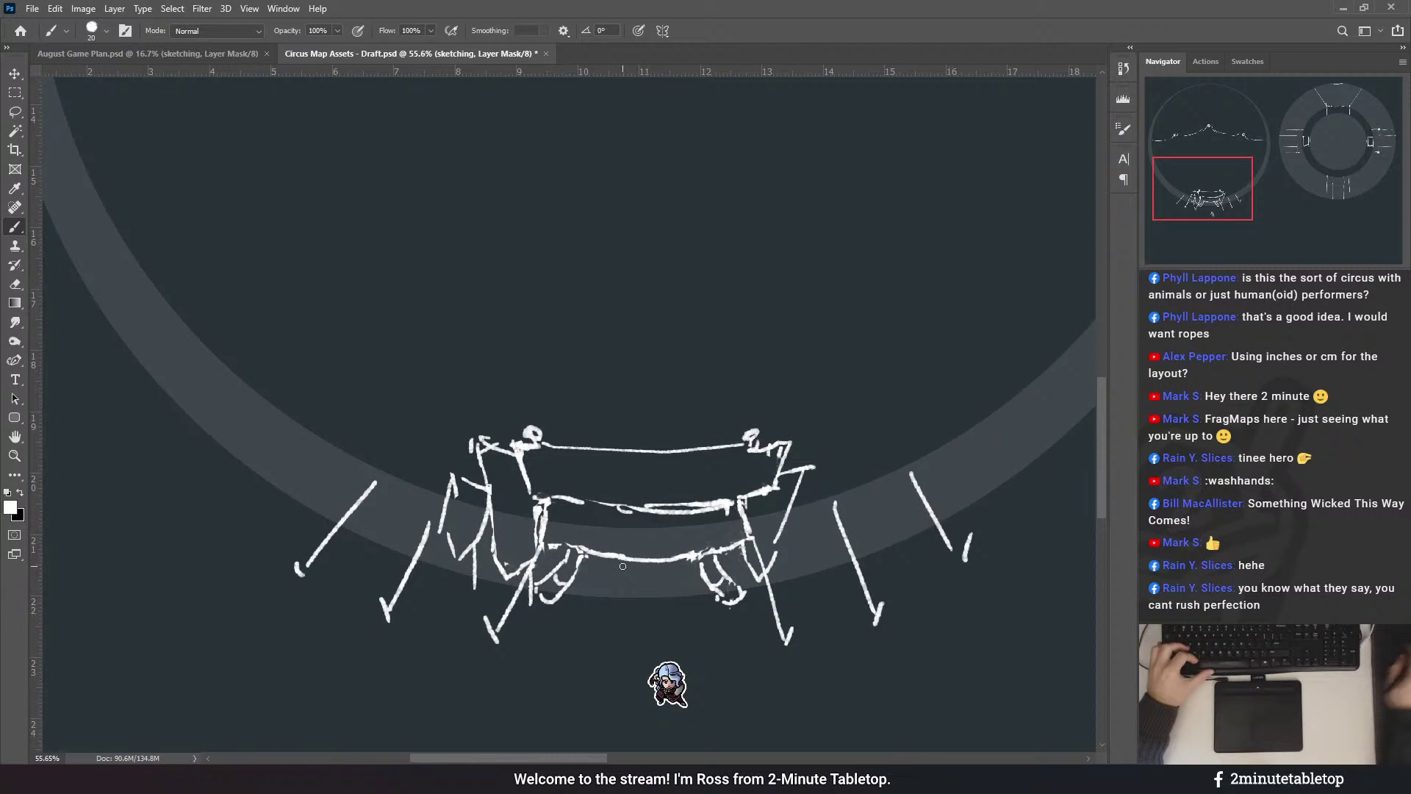
{"action": "mouse_move", "coordinate": [623, 566]}
{"action": "left_mouse_down"}
{"action": "mouse_move", "coordinate": [638, 526]}
{"action": "mouse_move", "coordinate": [582, 505]}
{"action": "left_mouse_up"}
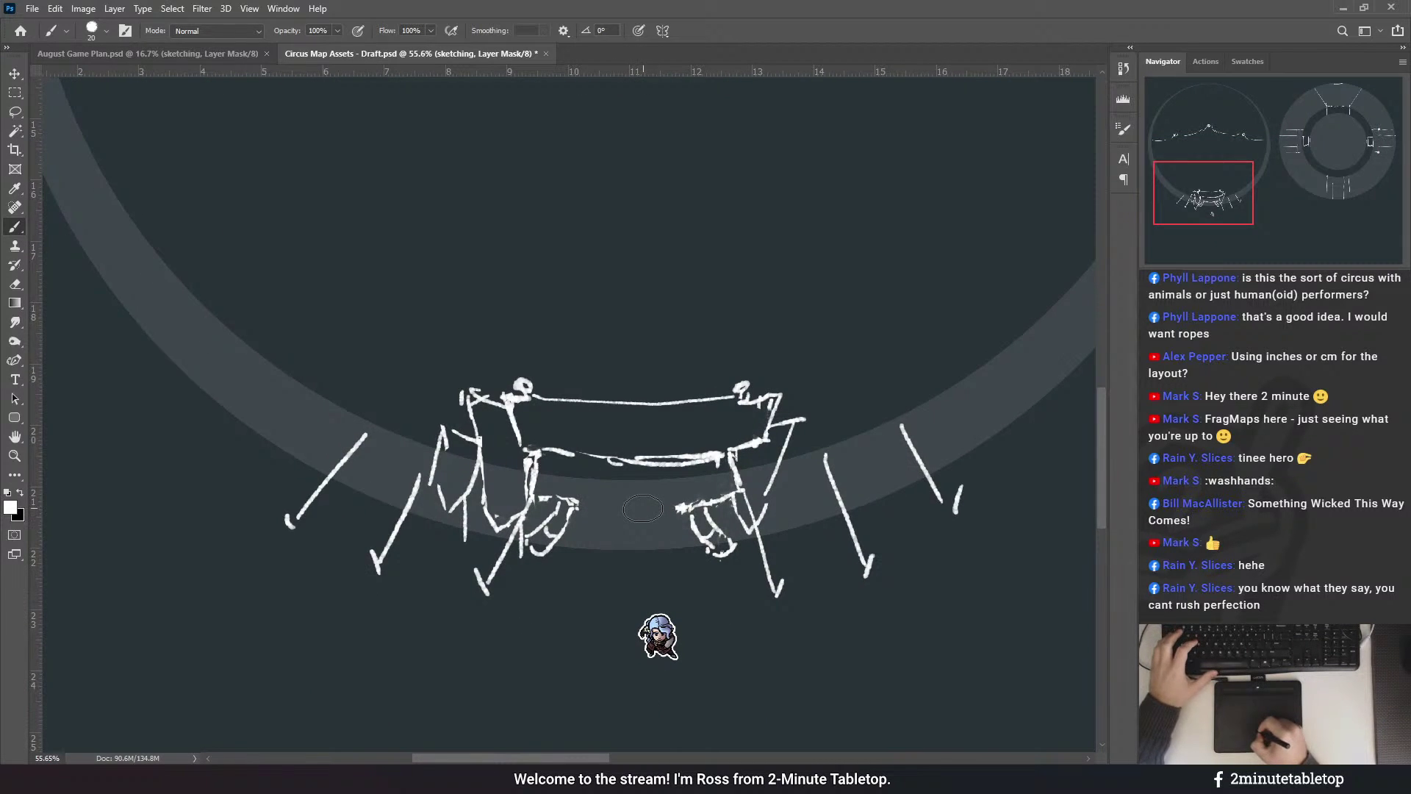
{"action": "left_click_drag", "start_coordinate": [696, 506], "coordinate": [676, 508]}
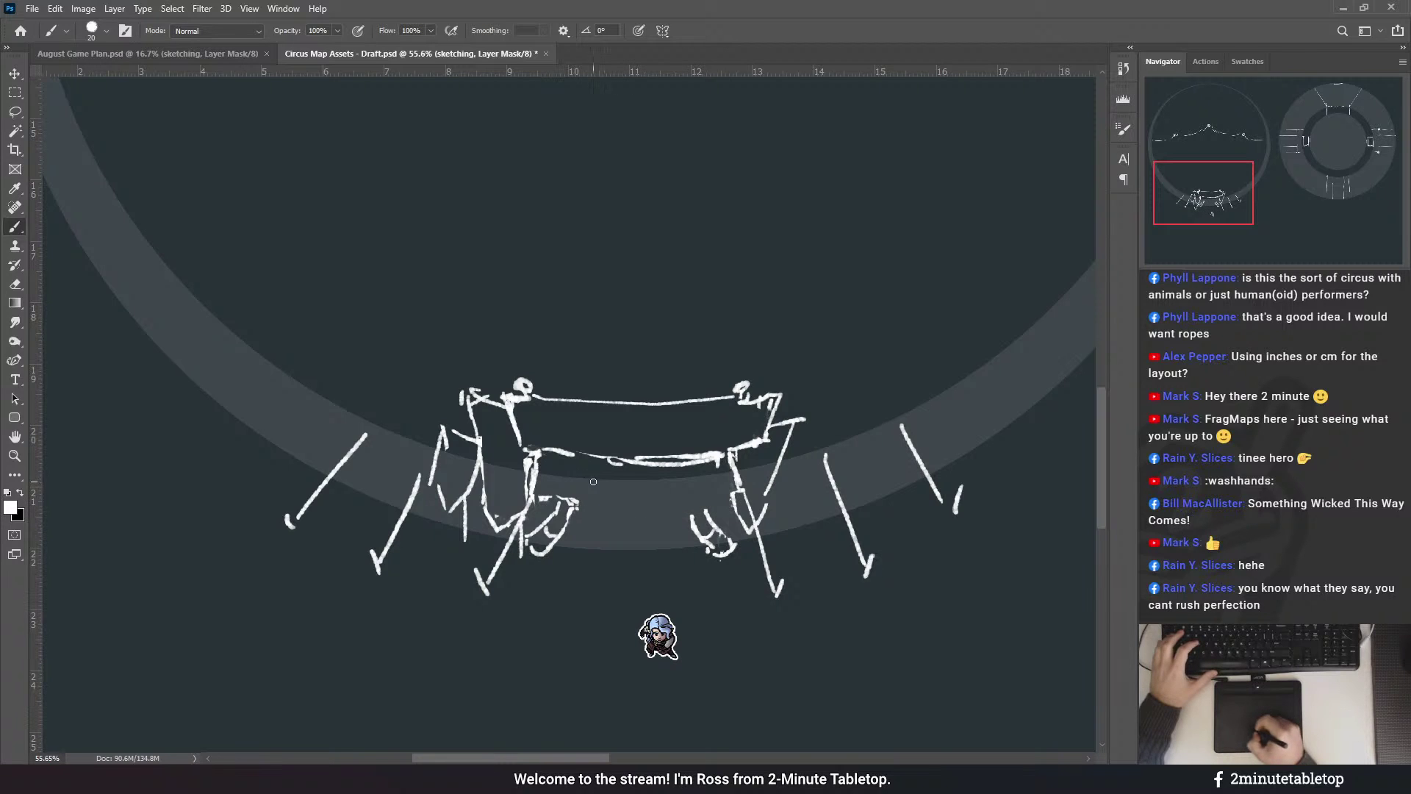
{"action": "mouse_move", "coordinate": [545, 501]}
{"action": "left_mouse_down"}
{"action": "mouse_move", "coordinate": [578, 508]}
{"action": "mouse_move", "coordinate": [563, 504]}
{"action": "left_mouse_up"}
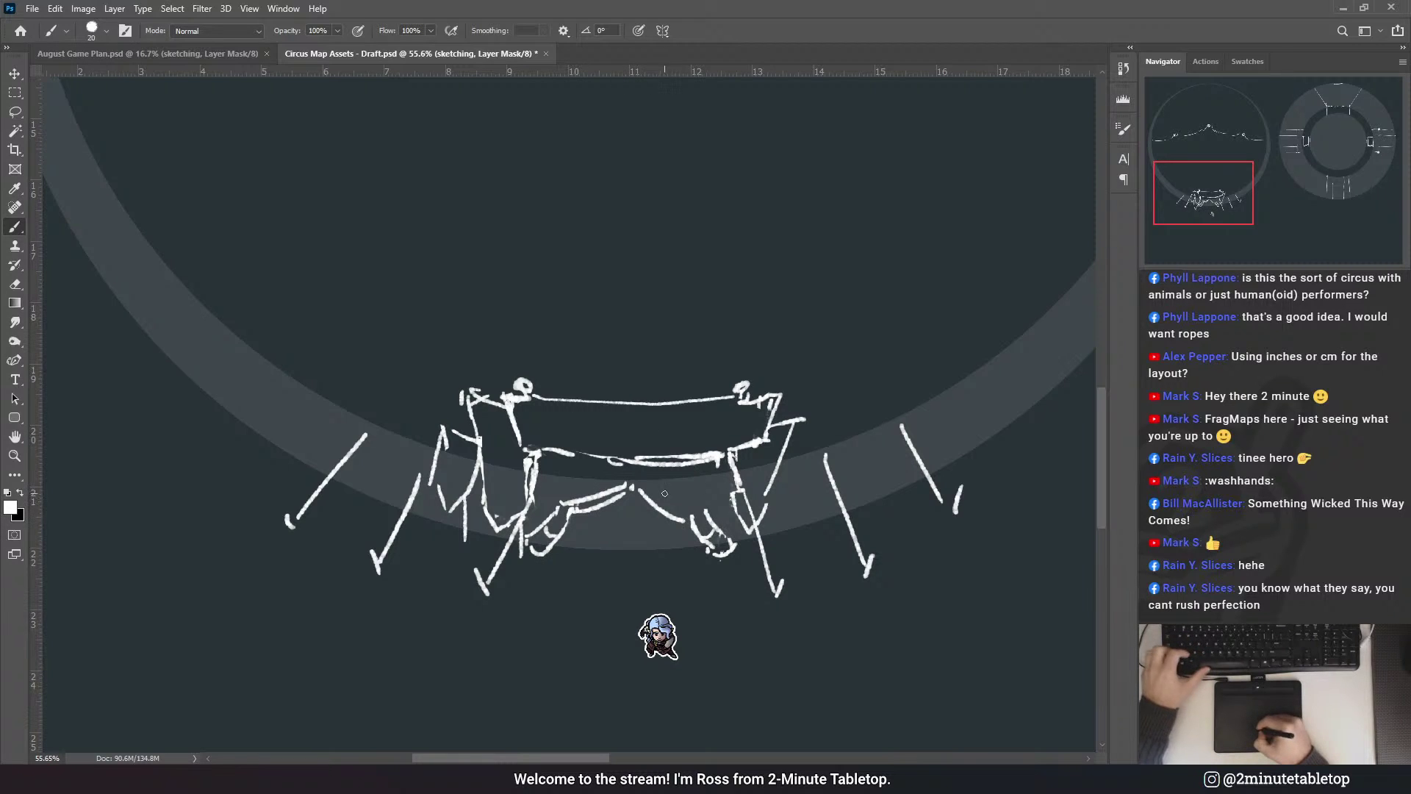
{"action": "left_click_drag", "start_coordinate": [693, 508], "coordinate": [640, 483]}
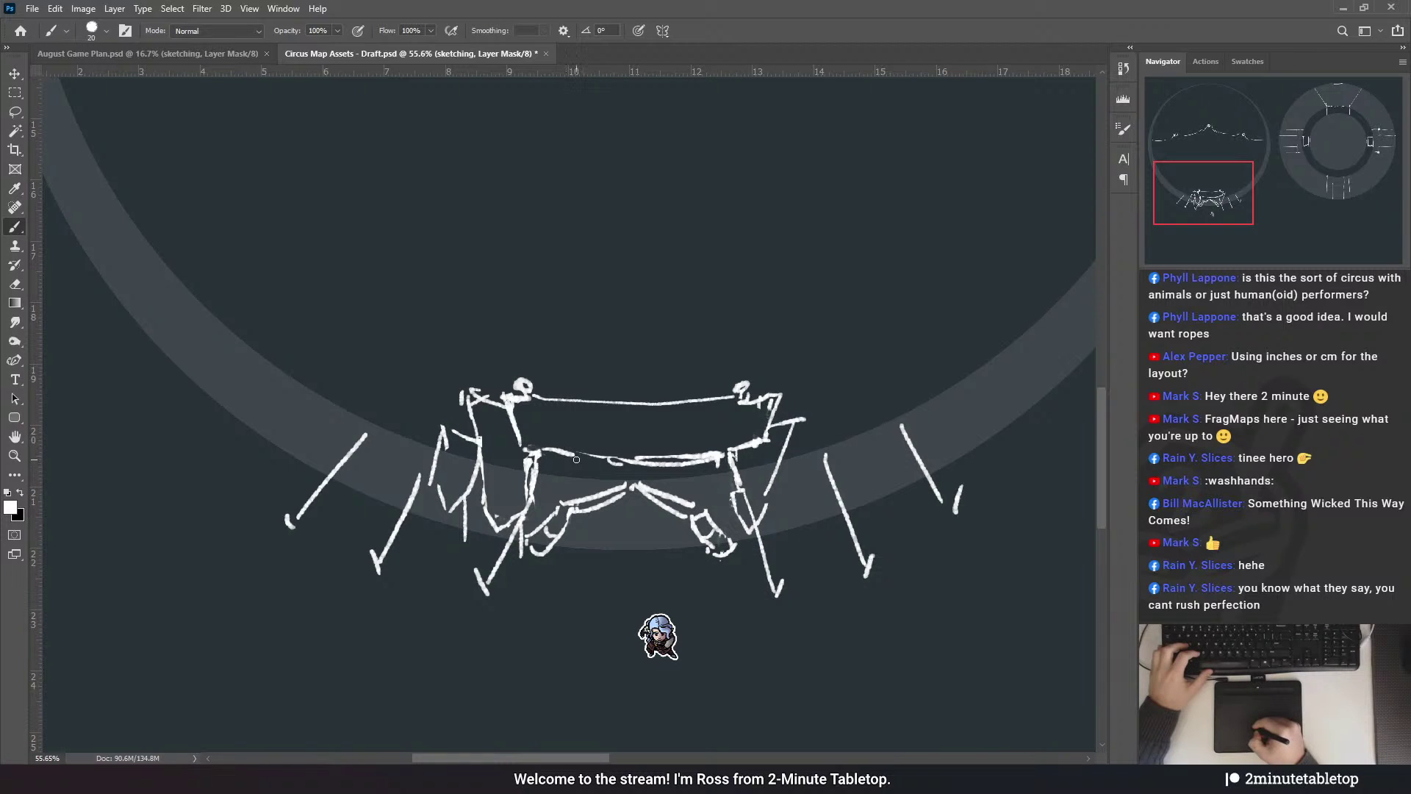
{"action": "left_click_drag", "start_coordinate": [573, 456], "coordinate": [547, 448]}
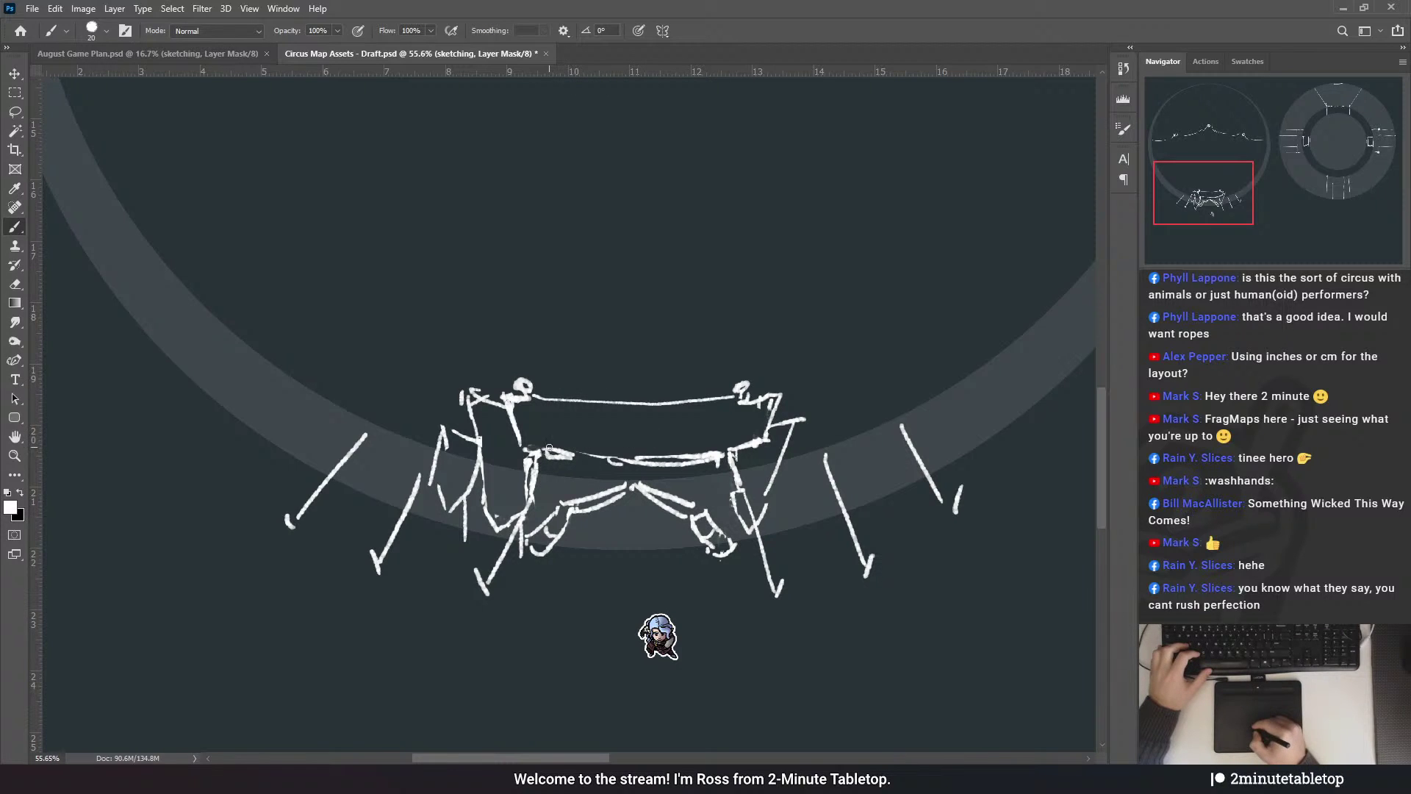
- Lasso the upper canopy between its back and middle edges and move it down to meet the front edge's central peak
{"action": "left_click", "coordinate": [16, 110]}
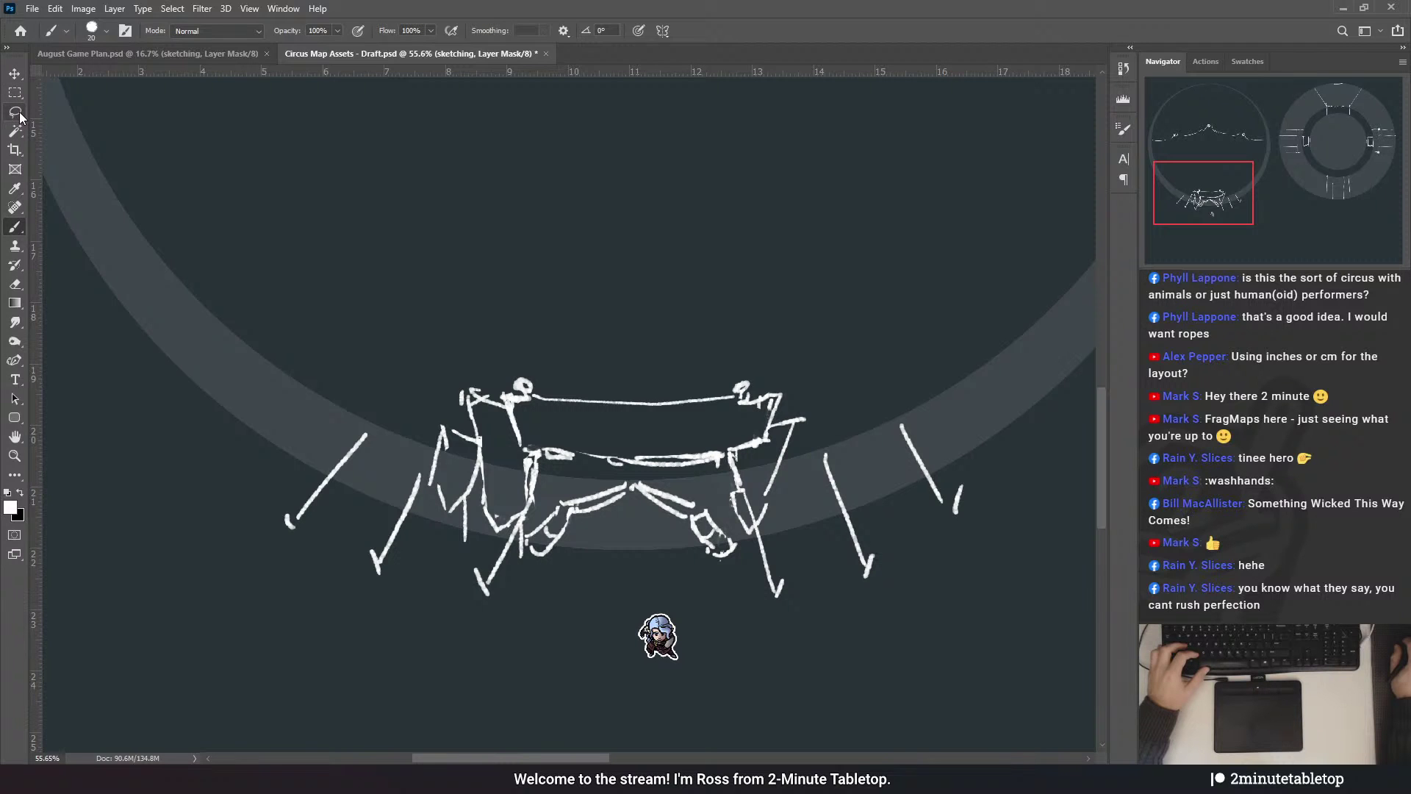
{"action": "scroll", "coordinate": [677, 366], "scroll_direction": "up", "scroll_amount": 2}
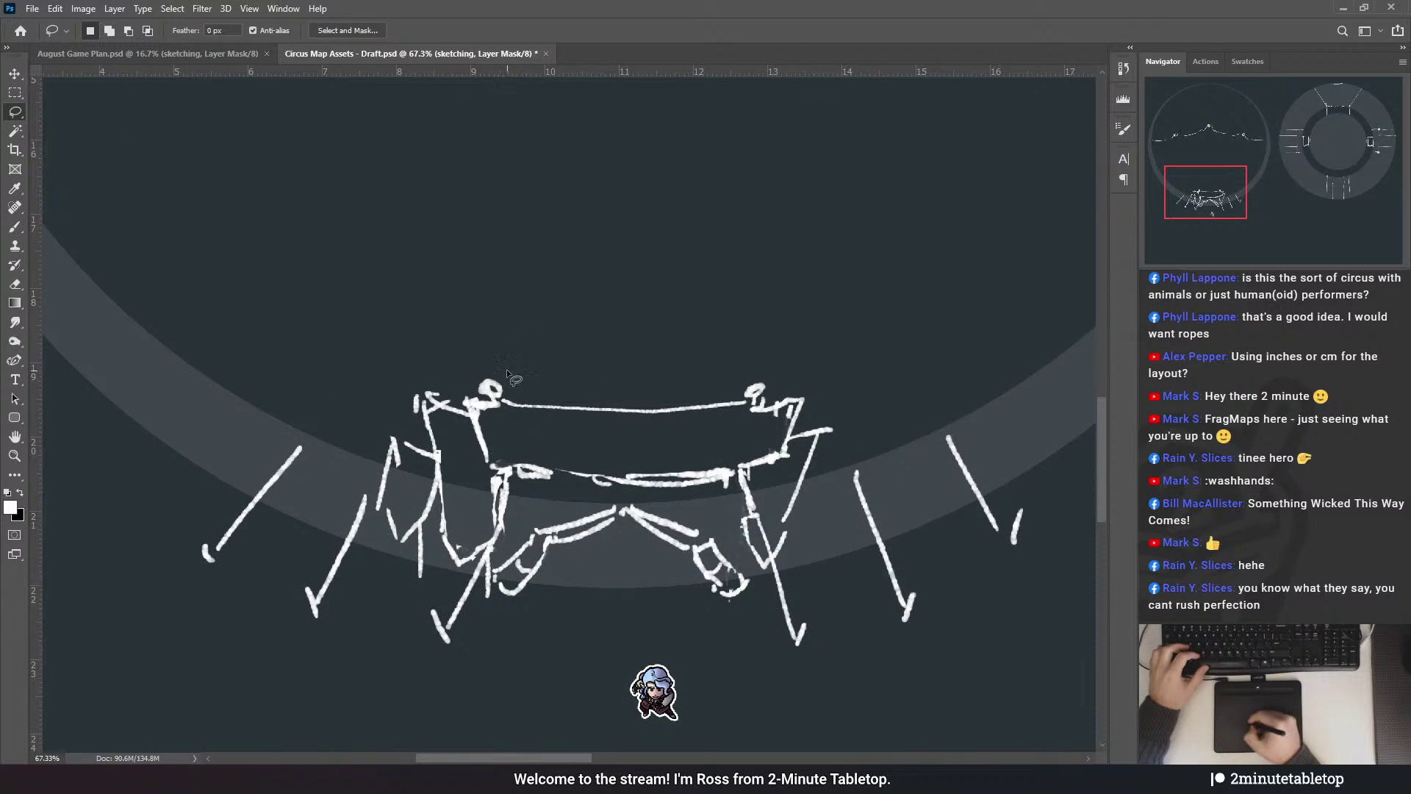
{"action": "left_click_drag", "start_coordinate": [461, 396], "coordinate": [537, 373]}
{"action": "left_click_drag", "start_coordinate": [482, 466], "coordinate": [726, 492]}
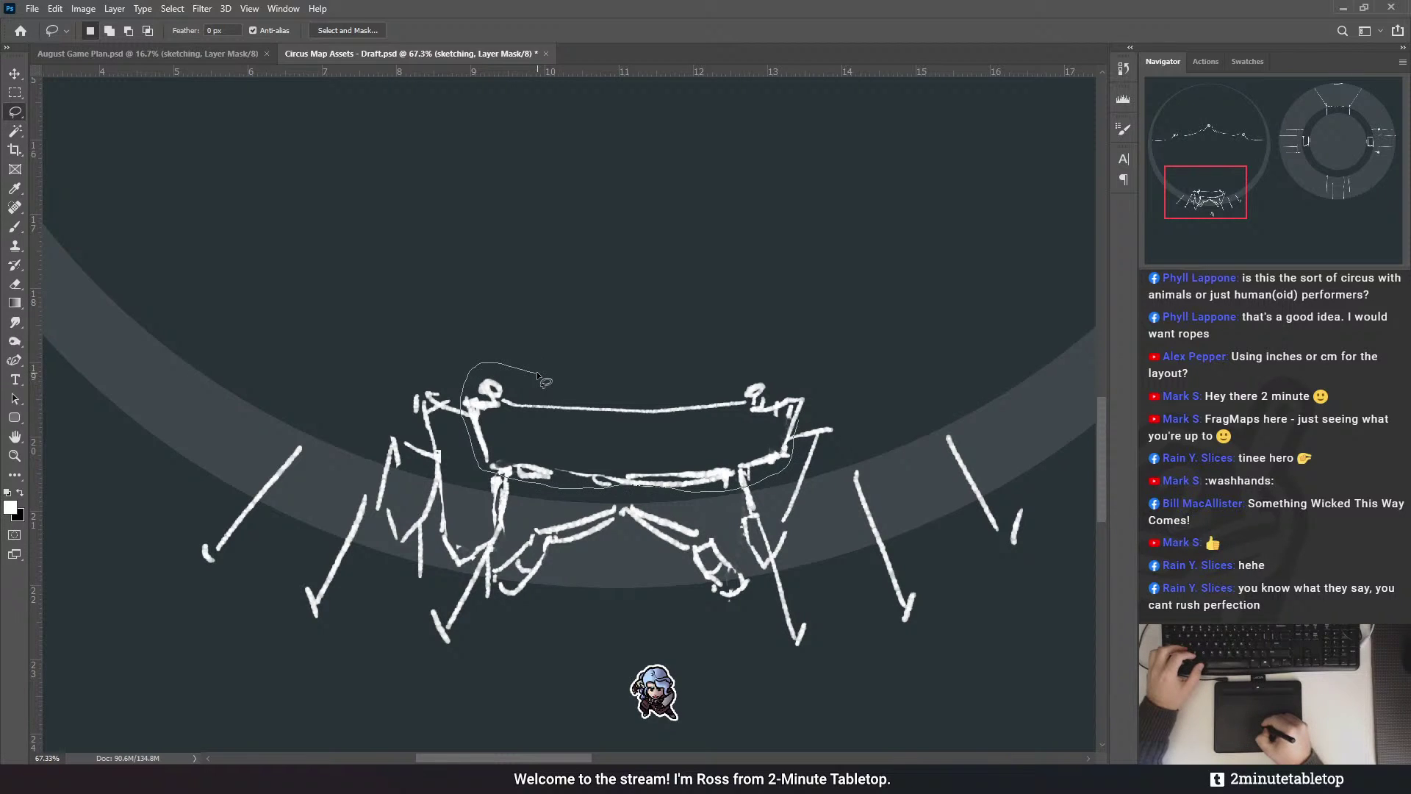
{"action": "left_click_drag", "start_coordinate": [798, 381], "coordinate": [562, 374]}
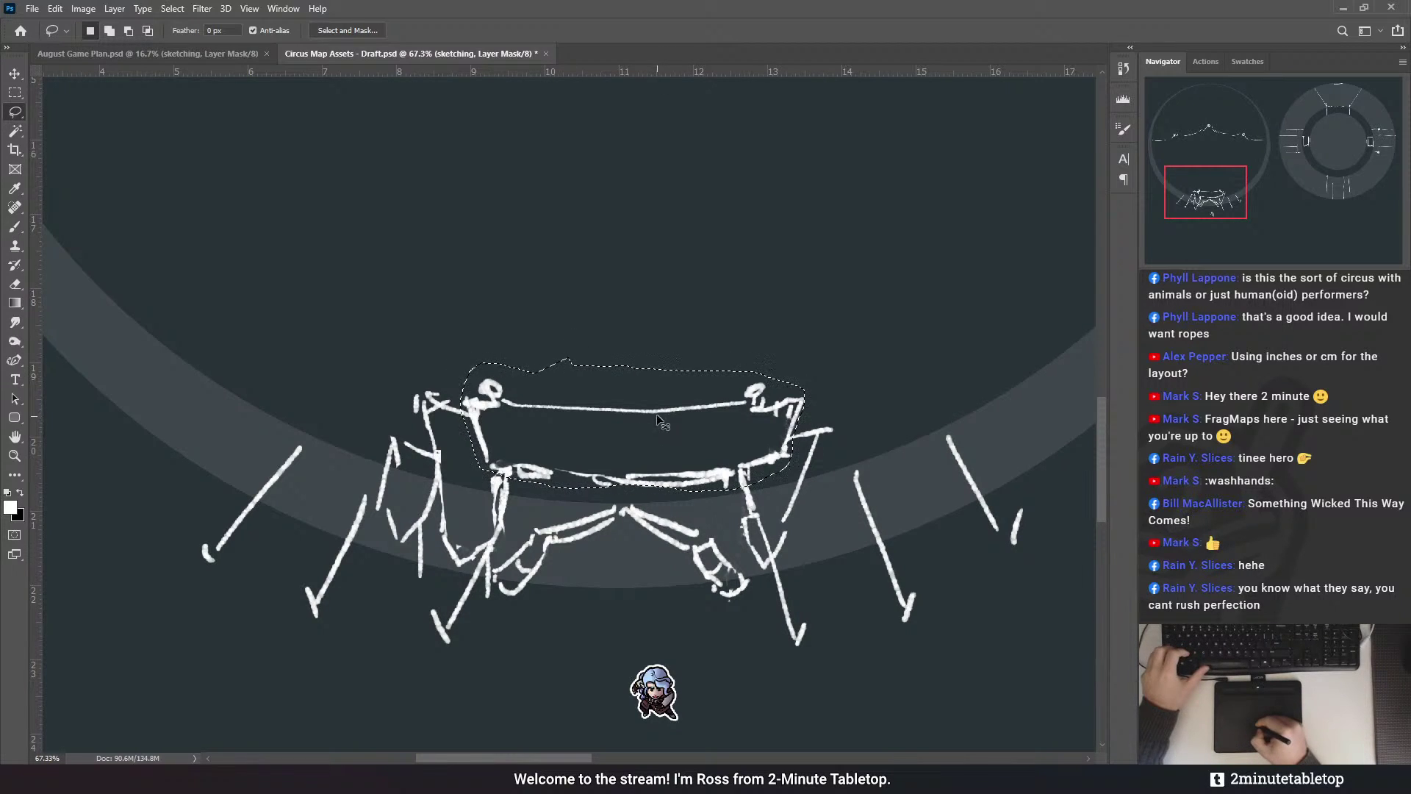
{"action": "left_click_drag", "start_coordinate": [657, 430], "coordinate": [655, 438]}
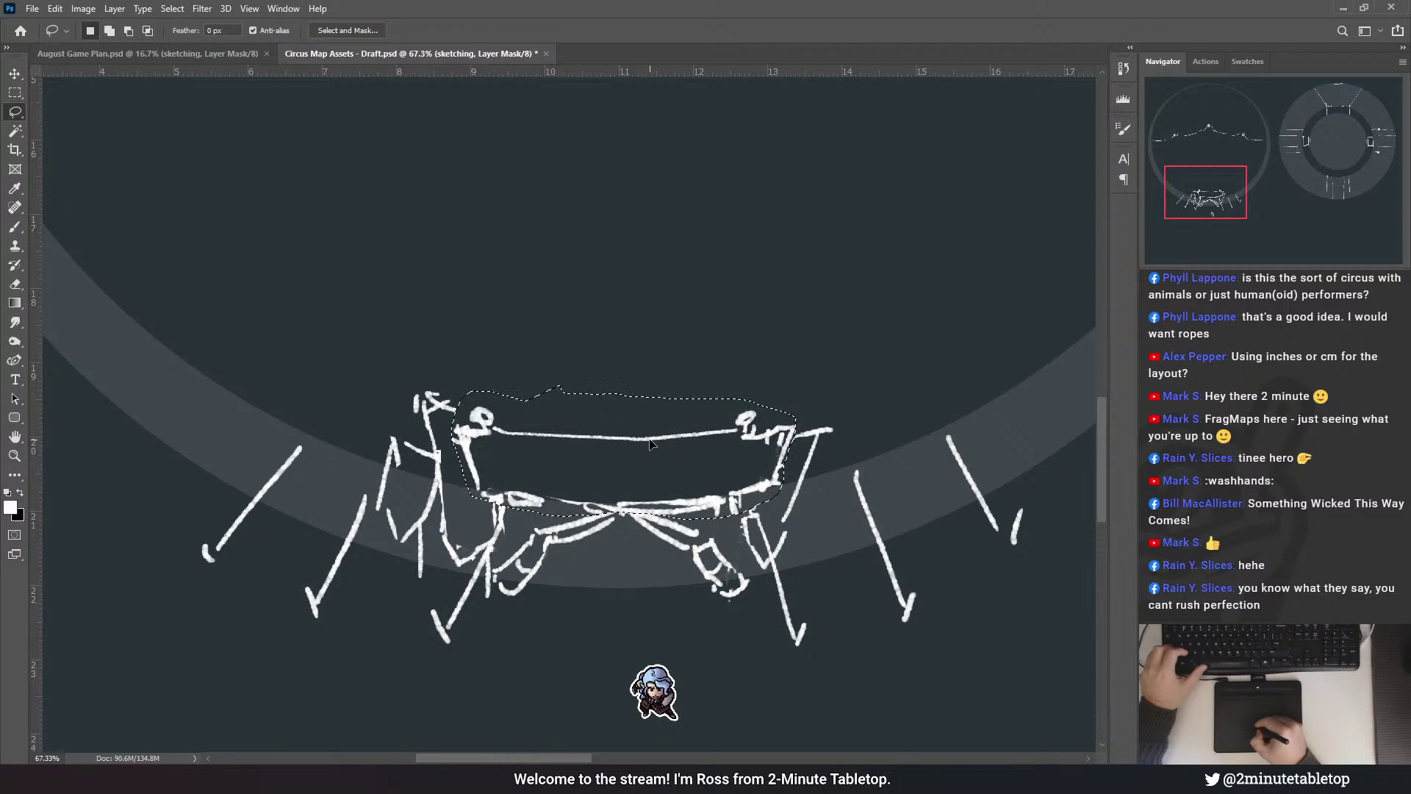
- Distort the selected canopy section by pulling its left corners and lower right corner inward, apply the transform and deselect
{"action": "key", "text": "ctrl+t"}
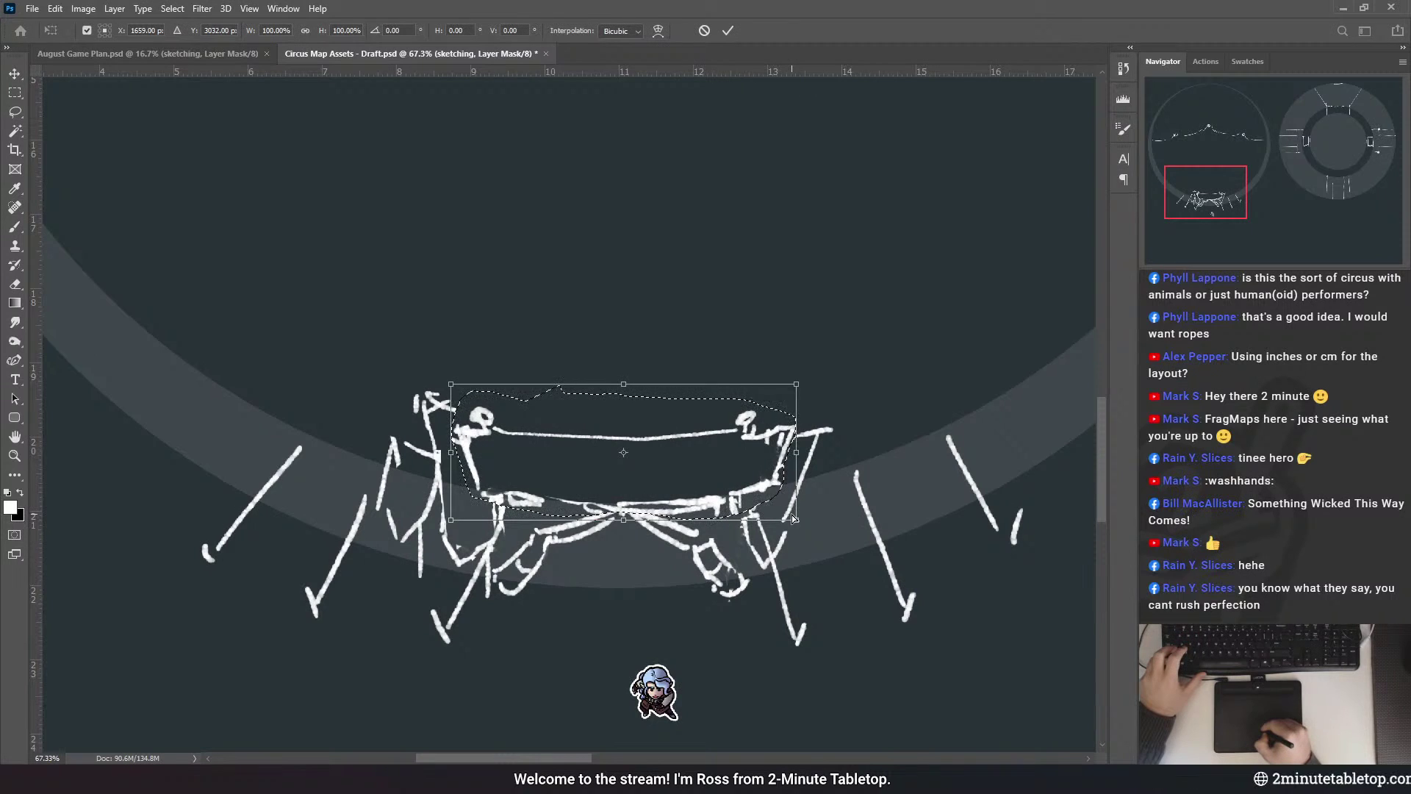
{"action": "left_click_drag", "start_coordinate": [796, 522], "coordinate": [753, 507]}
{"action": "left_click_drag", "start_coordinate": [451, 522], "coordinate": [462, 524]}
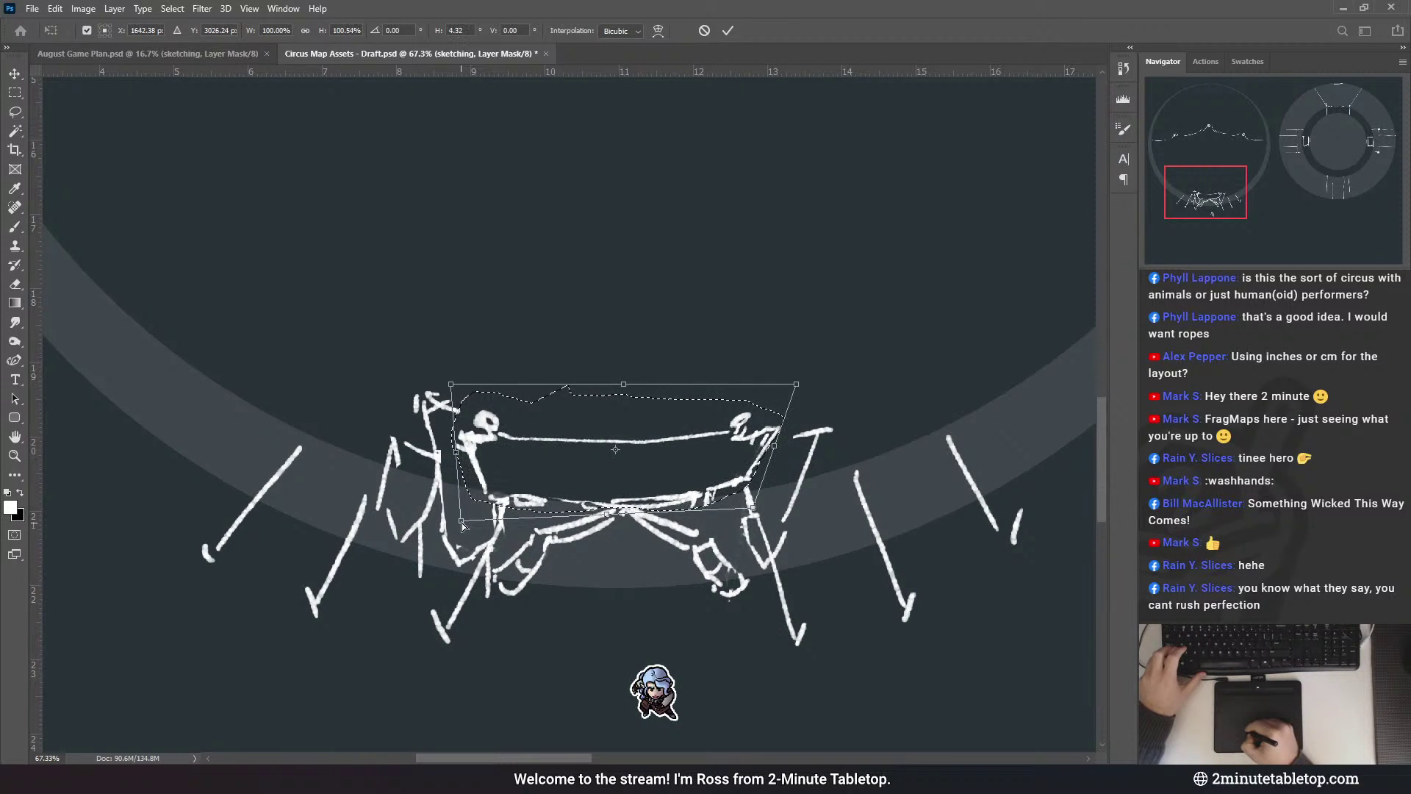
{"action": "left_click_drag", "start_coordinate": [450, 385], "coordinate": [454, 387]}
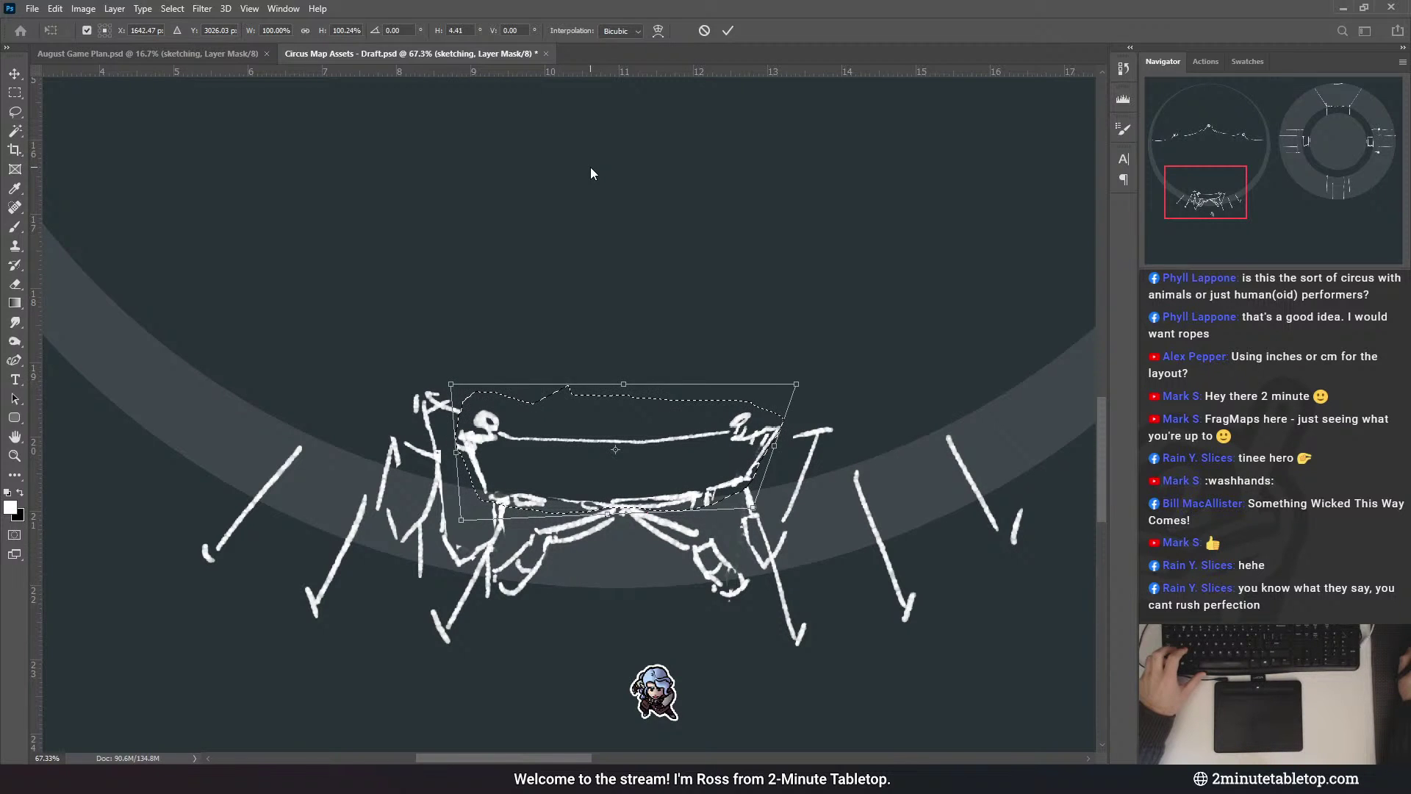
{"action": "left_click_drag", "start_coordinate": [447, 387], "coordinate": [463, 391]}
{"action": "left_click_drag", "start_coordinate": [753, 507], "coordinate": [766, 520]}
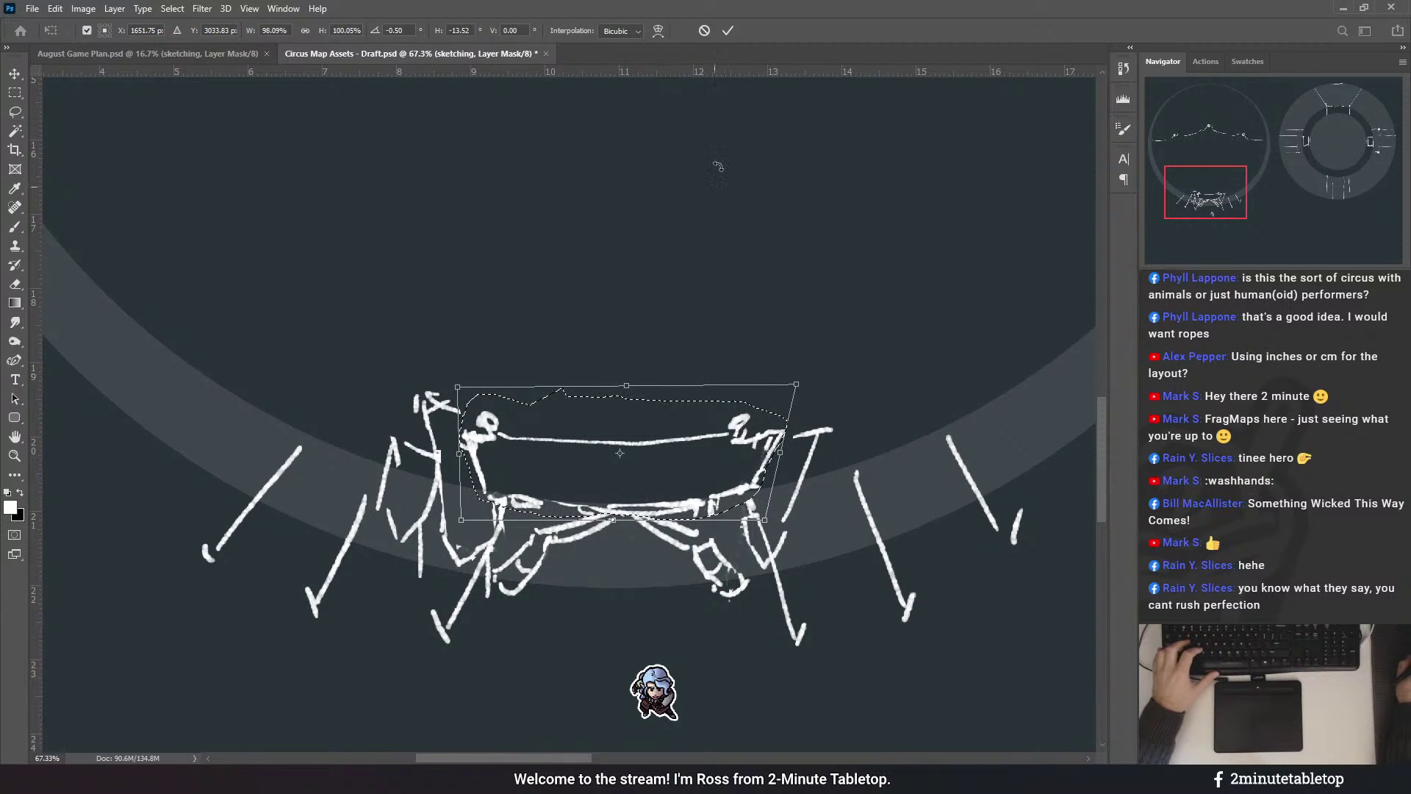
{"action": "left_click", "coordinate": [728, 30]}
{"action": "key", "text": "ctrl+d"}
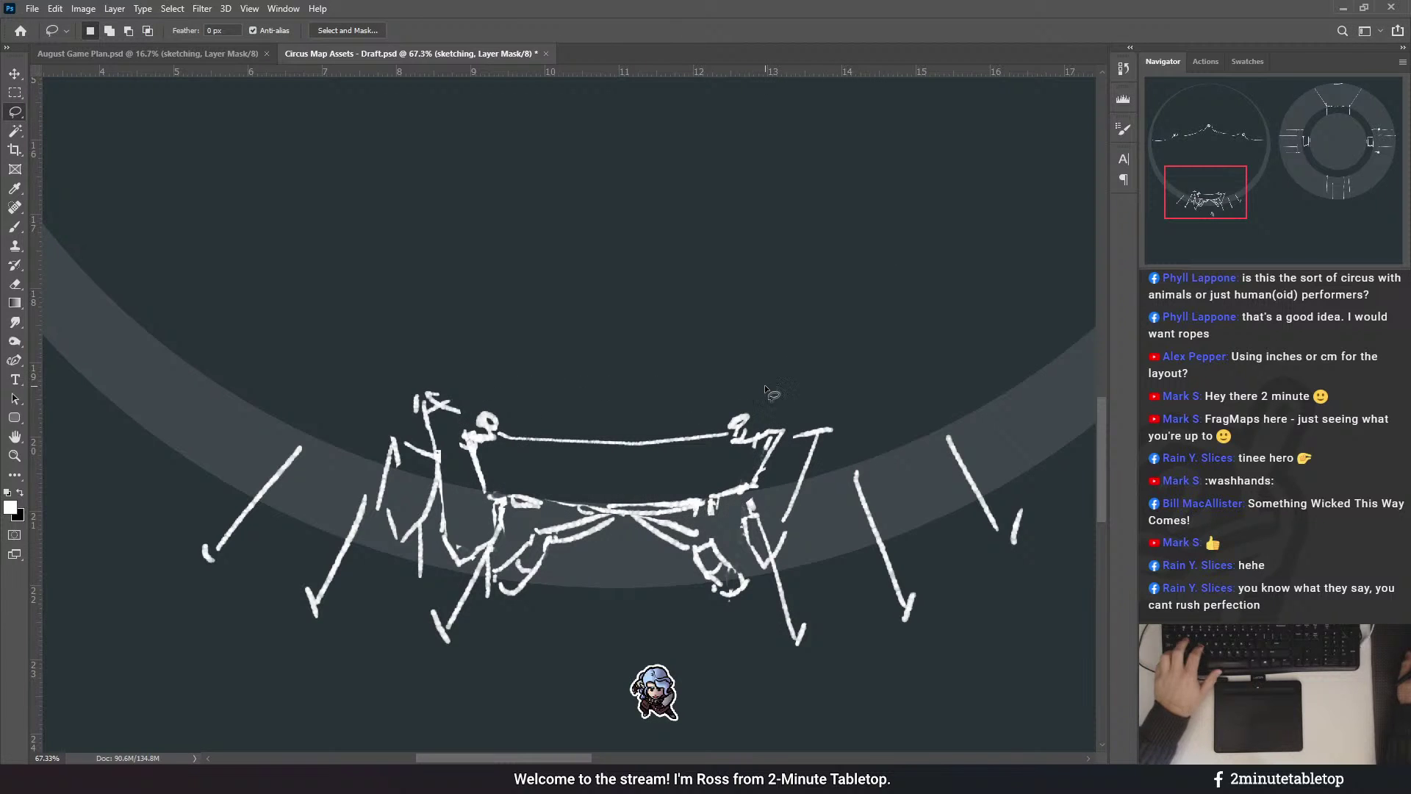
- Replace the crossed mark above the canopy's left corner with a short top edge and upright, and sketch a matching slanted box at the right corner
{"action": "key", "text": "b"}
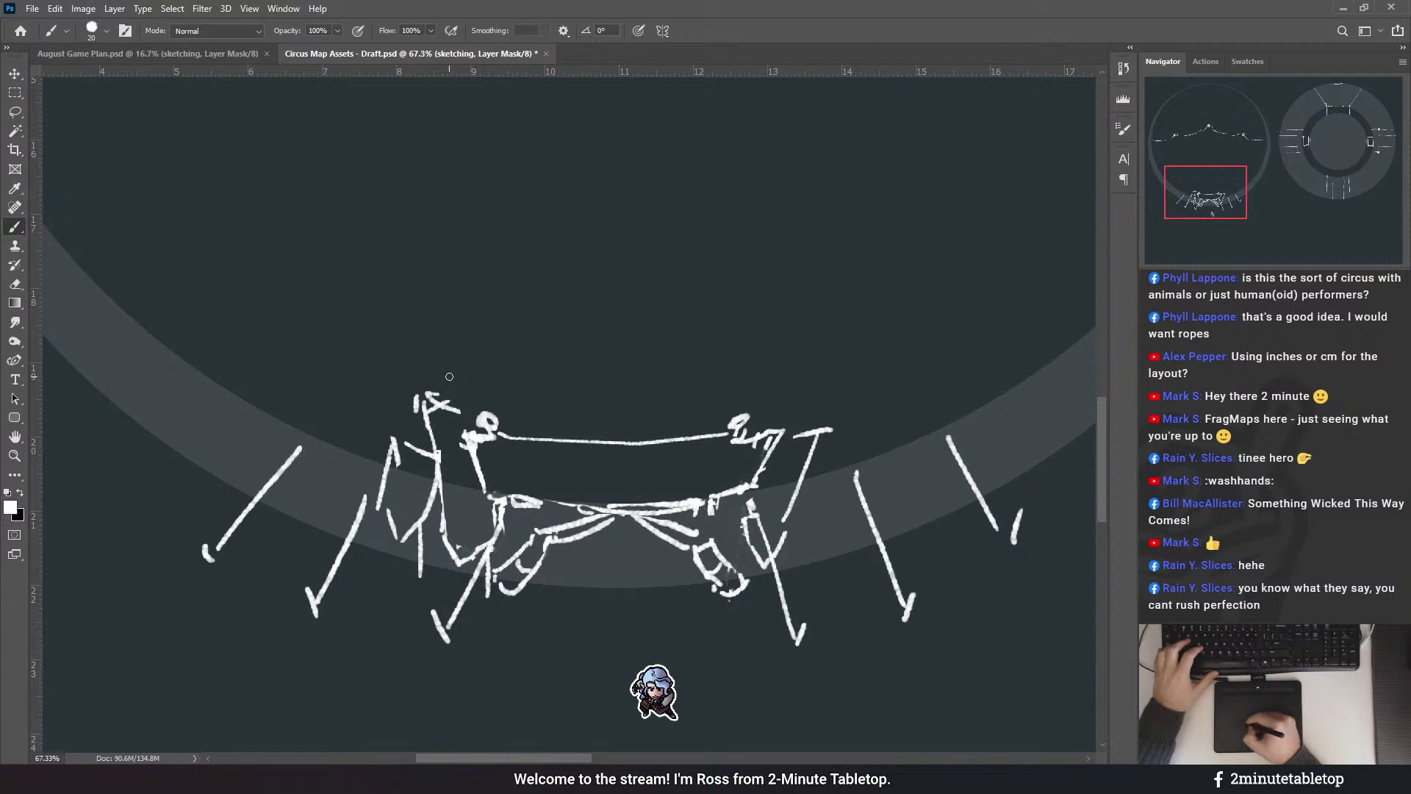
{"action": "left_click_drag", "start_coordinate": [425, 384], "coordinate": [487, 412]}
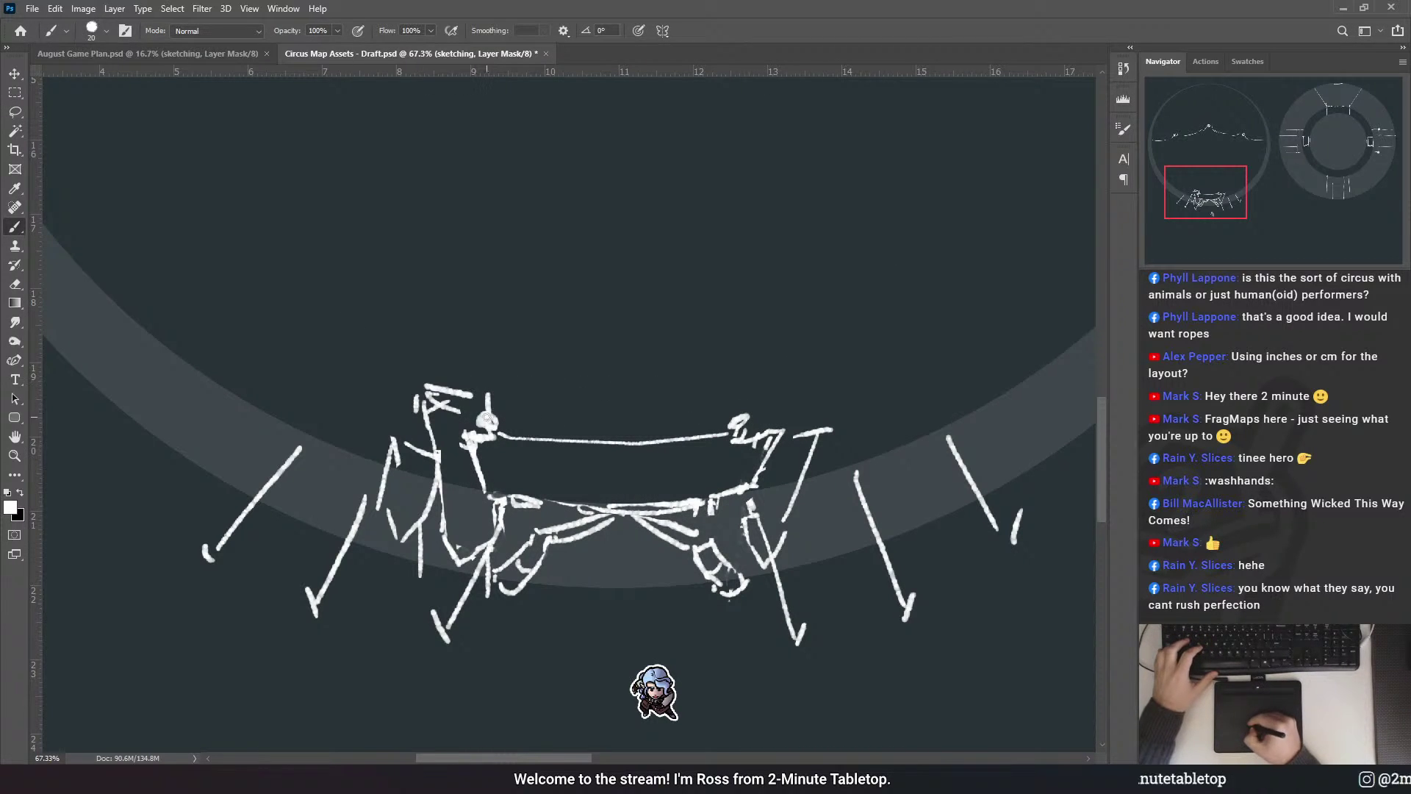
{"action": "key", "text": "x"}
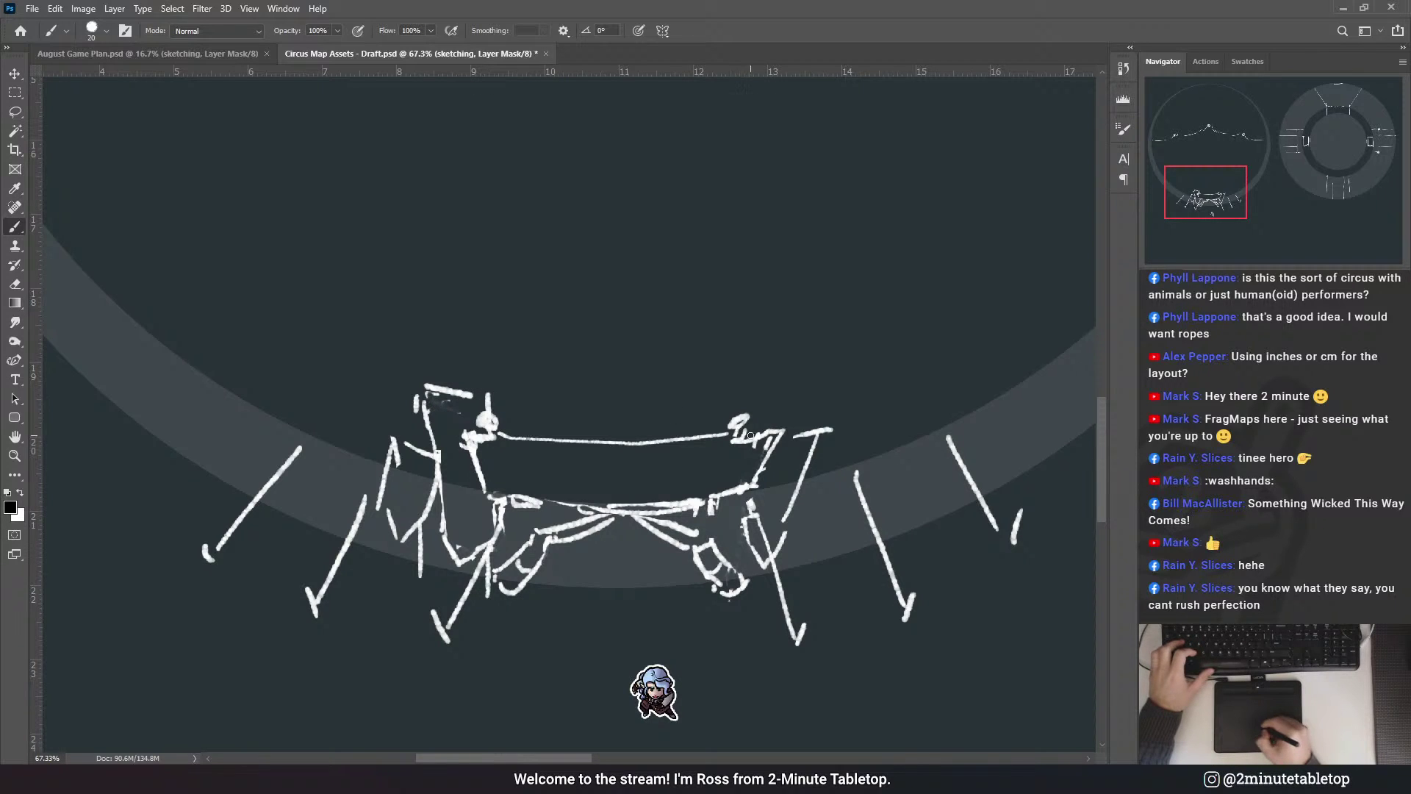
{"action": "key", "text": "x"}
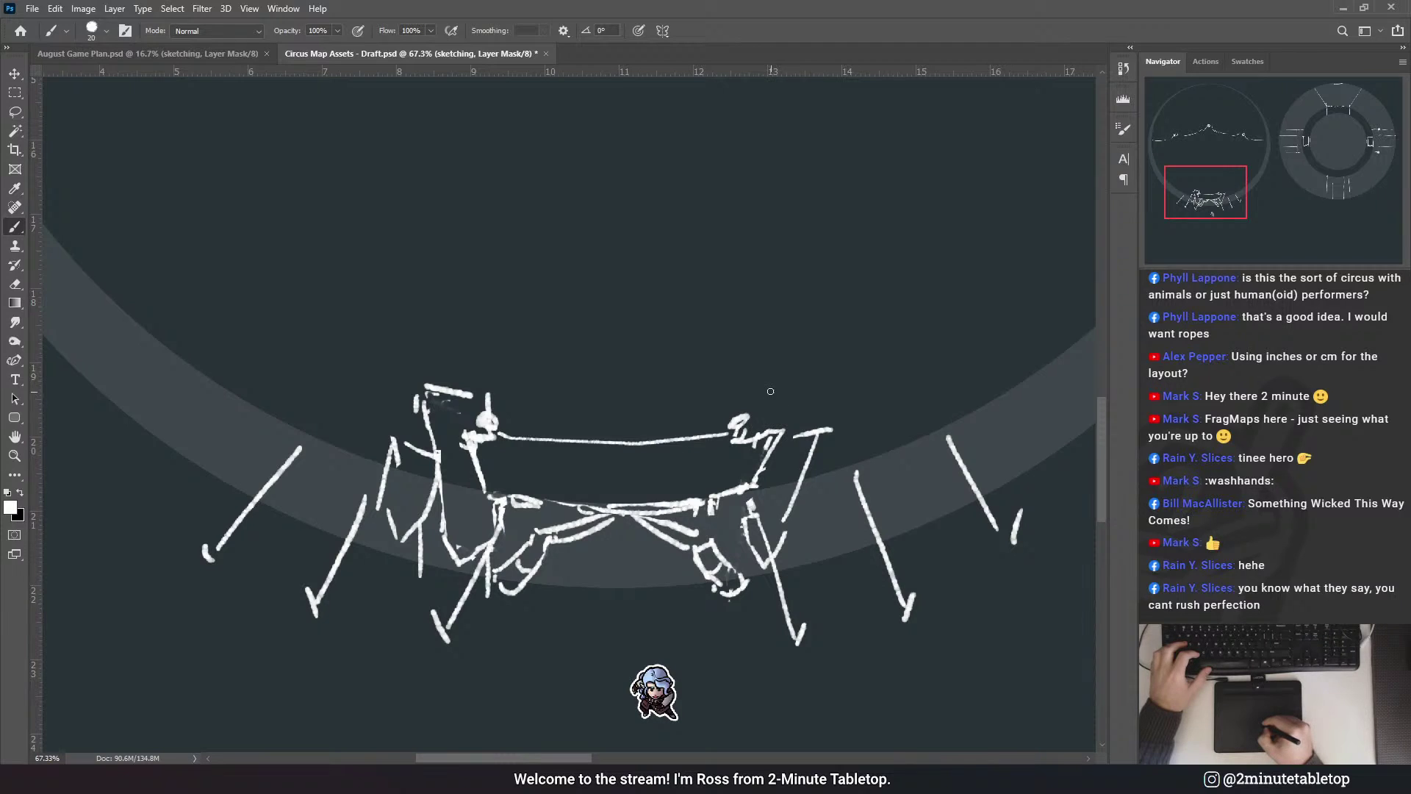
{"action": "mouse_move", "coordinate": [760, 433]}
{"action": "left_mouse_down"}
{"action": "mouse_move", "coordinate": [764, 392]}
{"action": "mouse_move", "coordinate": [829, 391]}
{"action": "mouse_move", "coordinate": [809, 439]}
{"action": "left_mouse_up"}
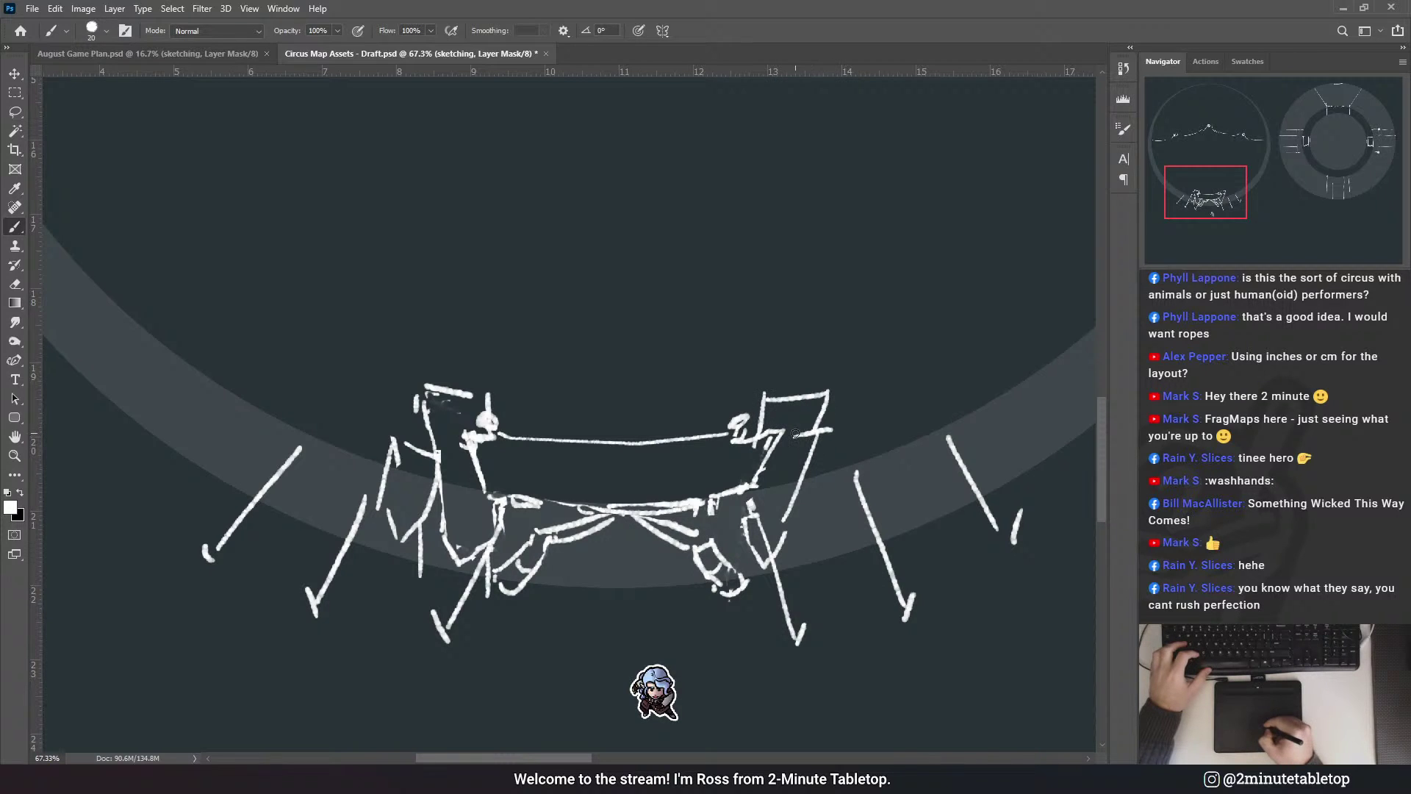
{"action": "left_click_drag", "start_coordinate": [575, 365], "coordinate": [593, 326]}
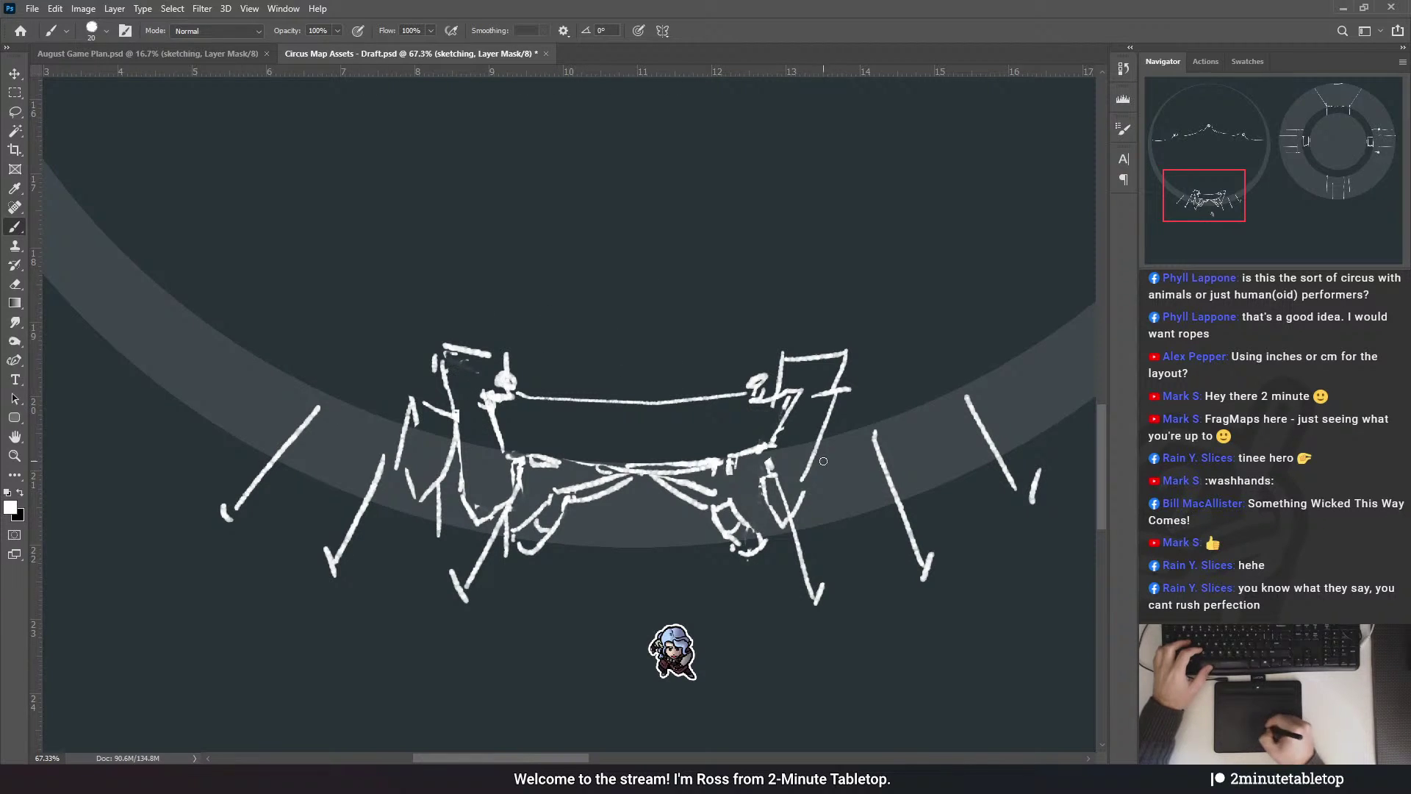
- Erase the shafts of the two innermost guy lines and redraw them as long lines from the canopy's upper corners to the ground pegs
{"action": "left_click_drag", "start_coordinate": [686, 333], "coordinate": [668, 391]}
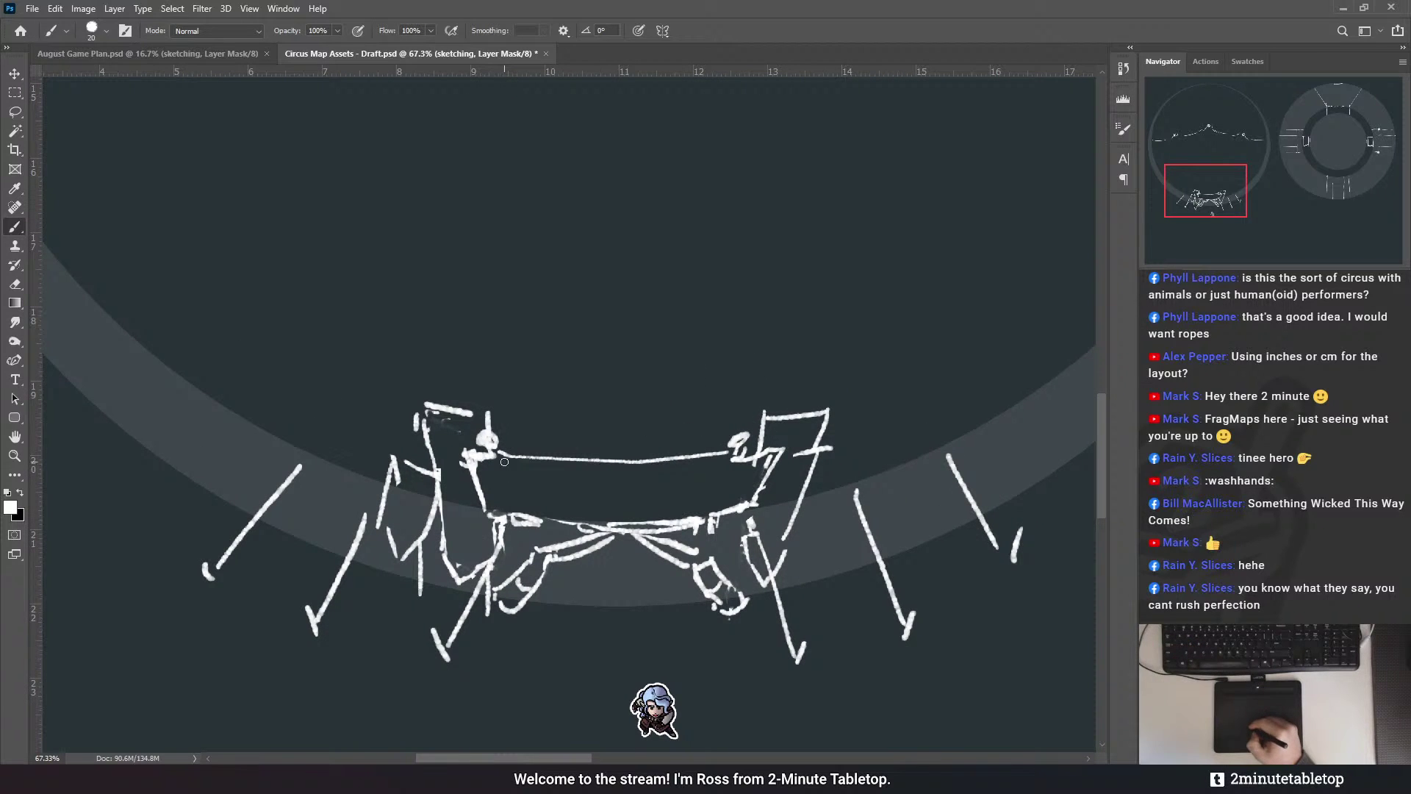
{"action": "left_click_drag", "start_coordinate": [474, 520], "coordinate": [459, 614]}
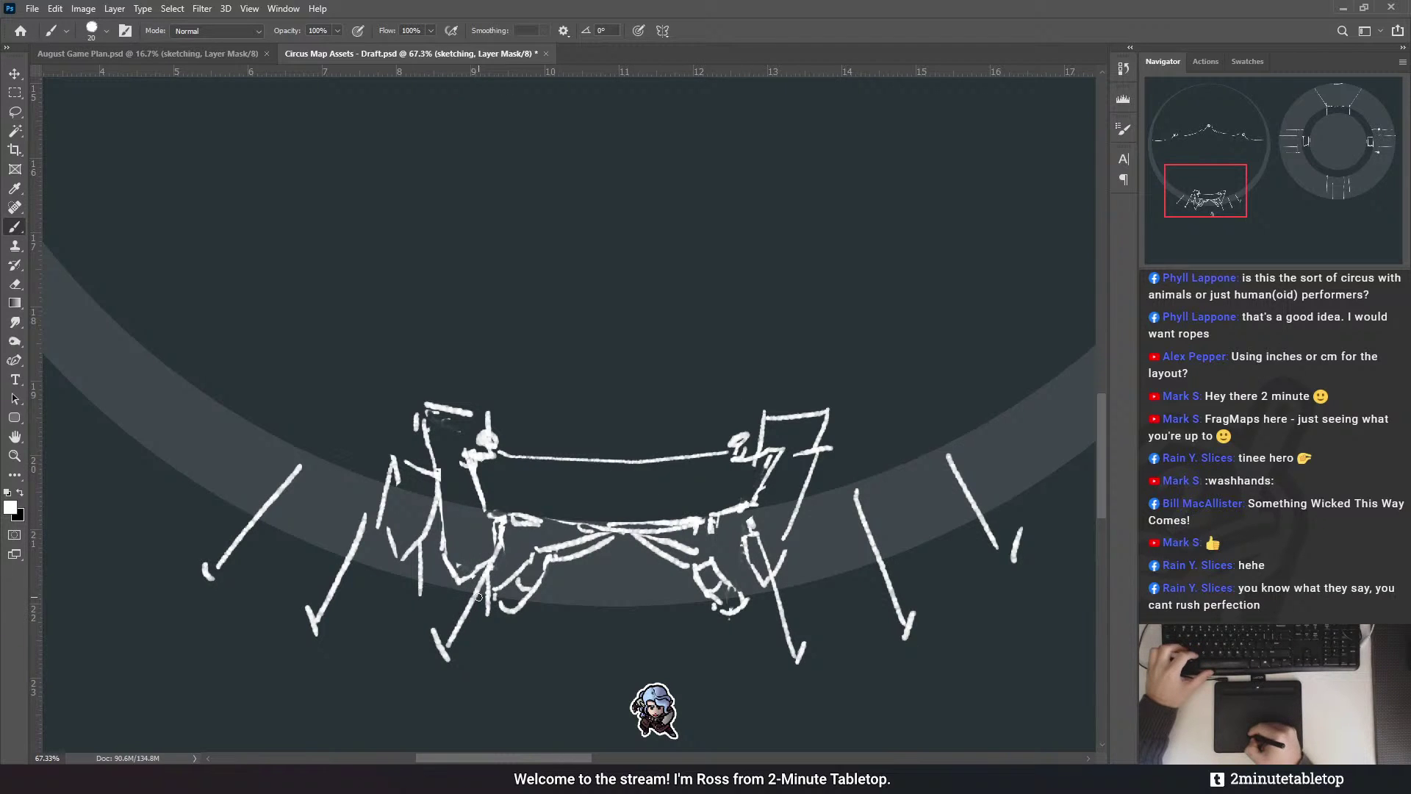
{"action": "mouse_move", "coordinate": [476, 610]}
{"action": "left_mouse_down"}
{"action": "mouse_move", "coordinate": [445, 638]}
{"action": "mouse_move", "coordinate": [471, 591]}
{"action": "left_mouse_up"}
{"action": "mouse_move", "coordinate": [778, 575]}
{"action": "left_mouse_down"}
{"action": "mouse_move", "coordinate": [785, 592]}
{"action": "mouse_move", "coordinate": [794, 508]}
{"action": "left_mouse_up"}
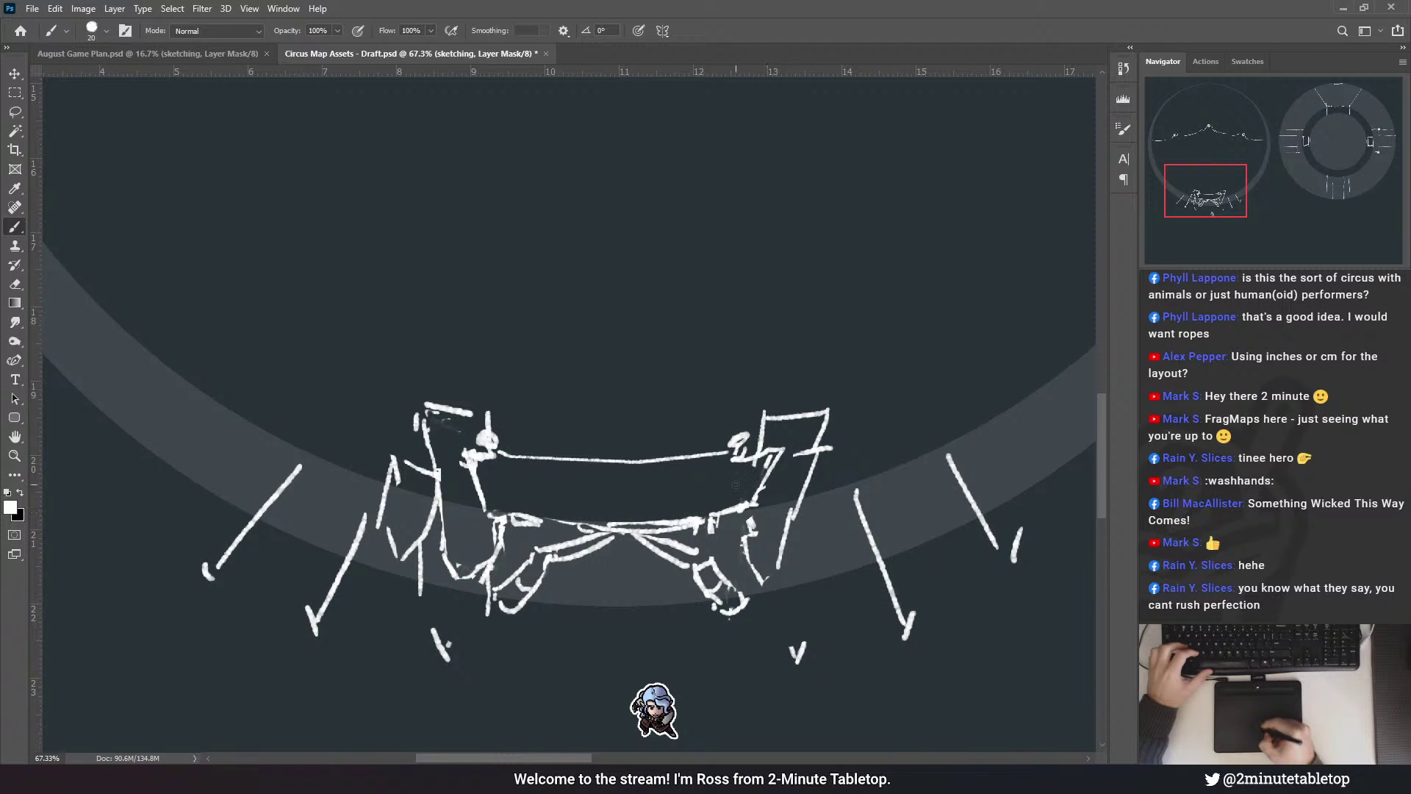
{"action": "left_click_drag", "start_coordinate": [748, 460], "coordinate": [771, 631]}
{"action": "left_click_drag", "start_coordinate": [491, 460], "coordinate": [440, 647]}
{"action": "scroll", "coordinate": [756, 341], "scroll_direction": "down", "scroll_amount": 5}
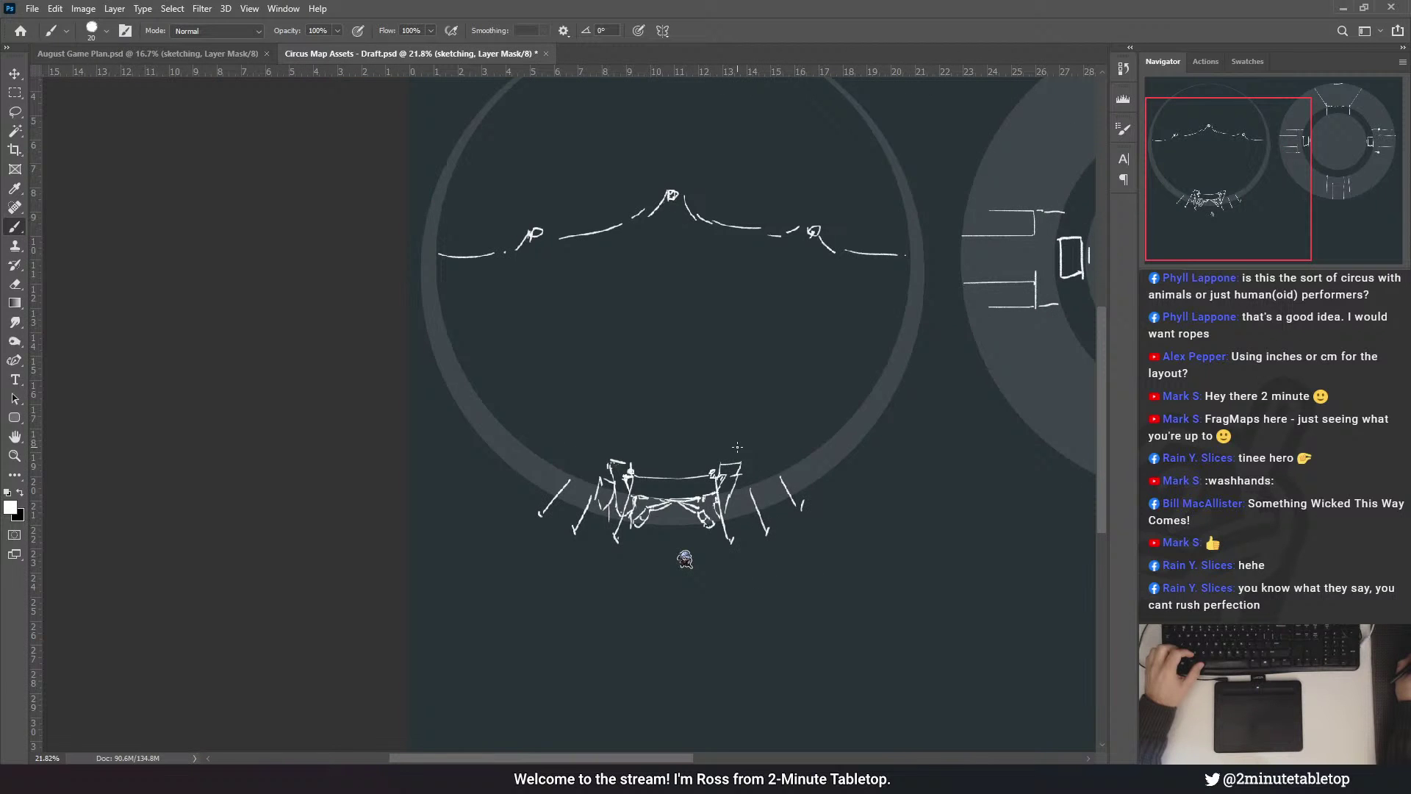
- Mark four more tent pole positions inside the large ring, two above and two below the central roofline
{"action": "scroll", "coordinate": [737, 446], "scroll_direction": "up", "scroll_amount": 5}
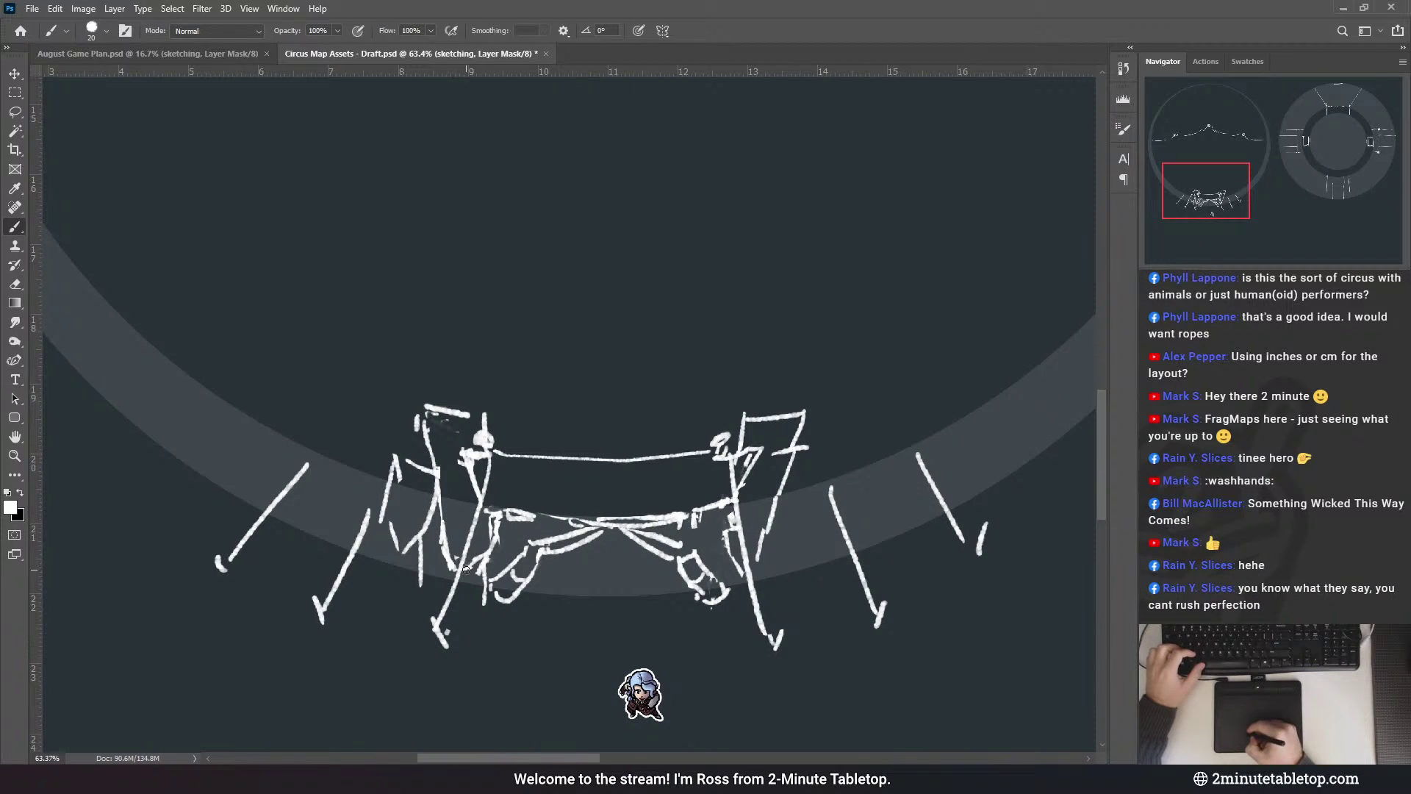
{"action": "key", "text": "x"}
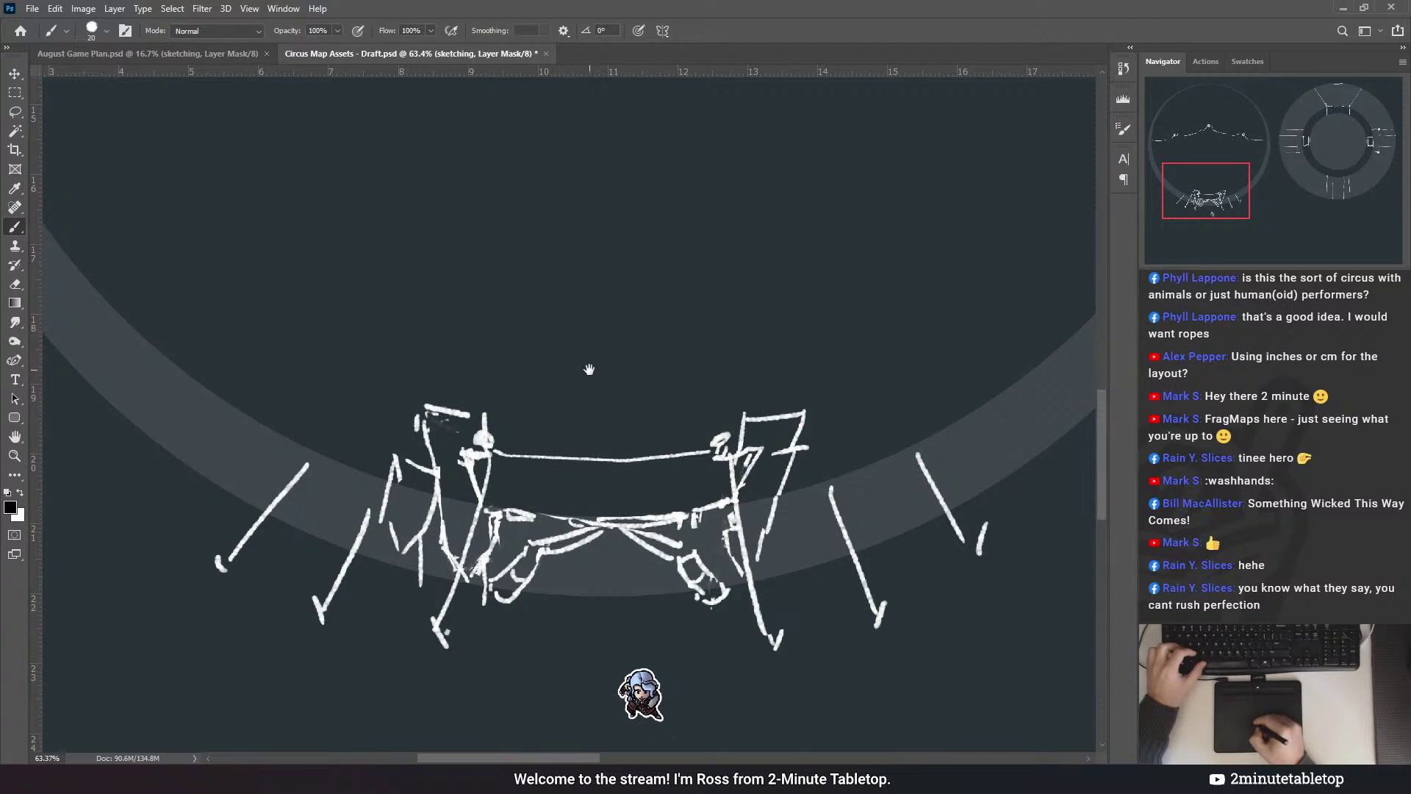
{"action": "left_click_drag", "start_coordinate": [589, 369], "coordinate": [559, 489]}
{"action": "scroll", "coordinate": [522, 562], "scroll_direction": "down", "scroll_amount": 10}
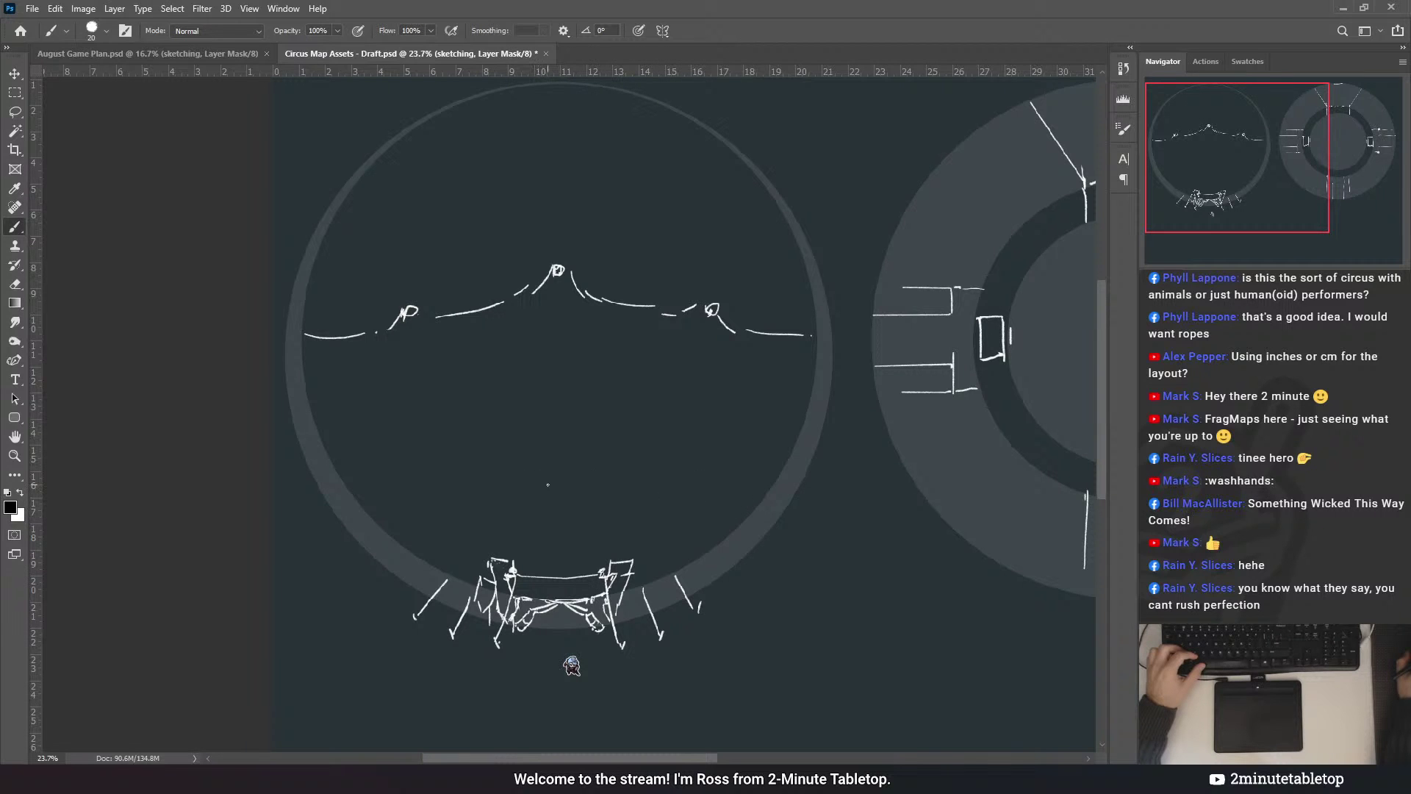
{"action": "left_click_drag", "start_coordinate": [487, 460], "coordinate": [557, 412]}
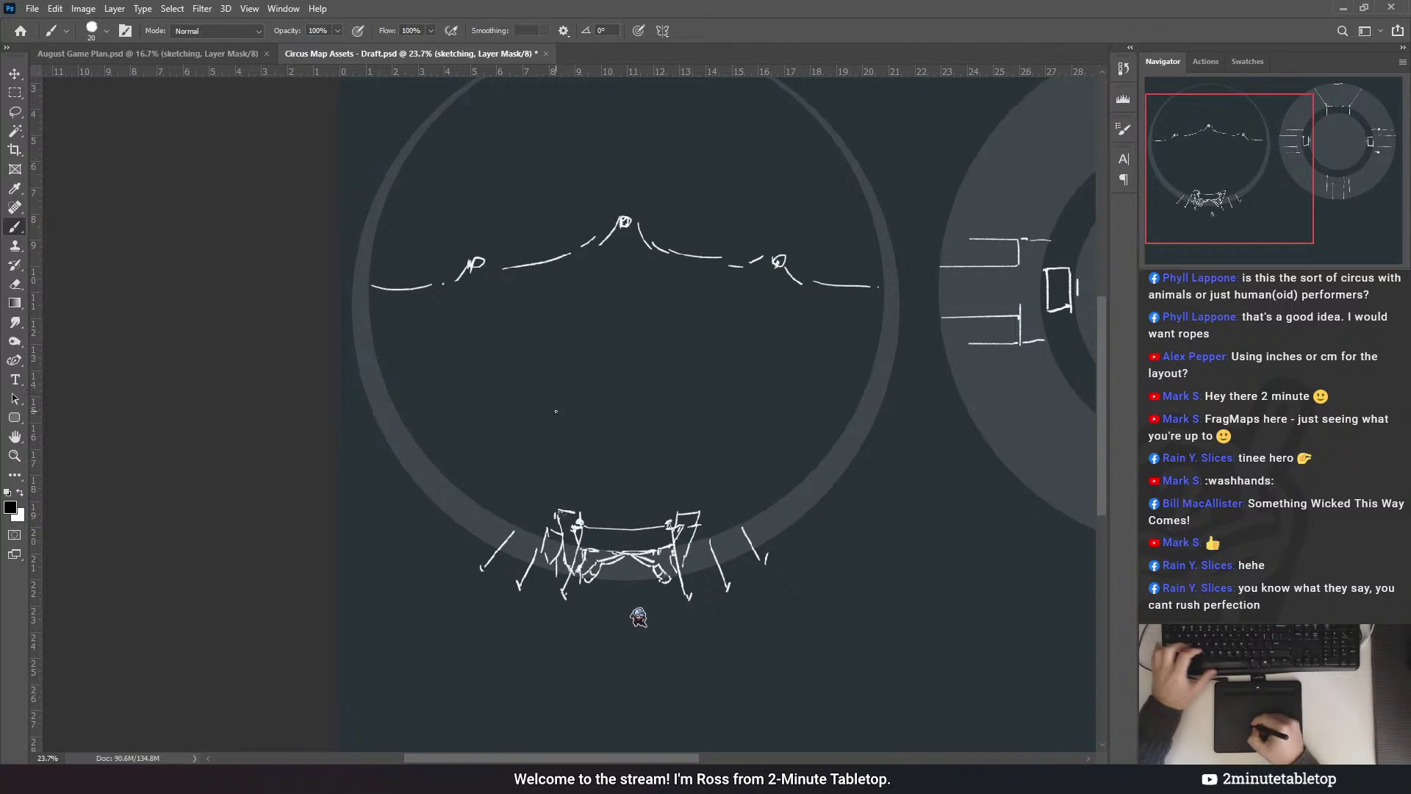
{"action": "left_click_drag", "start_coordinate": [482, 269], "coordinate": [463, 290]}
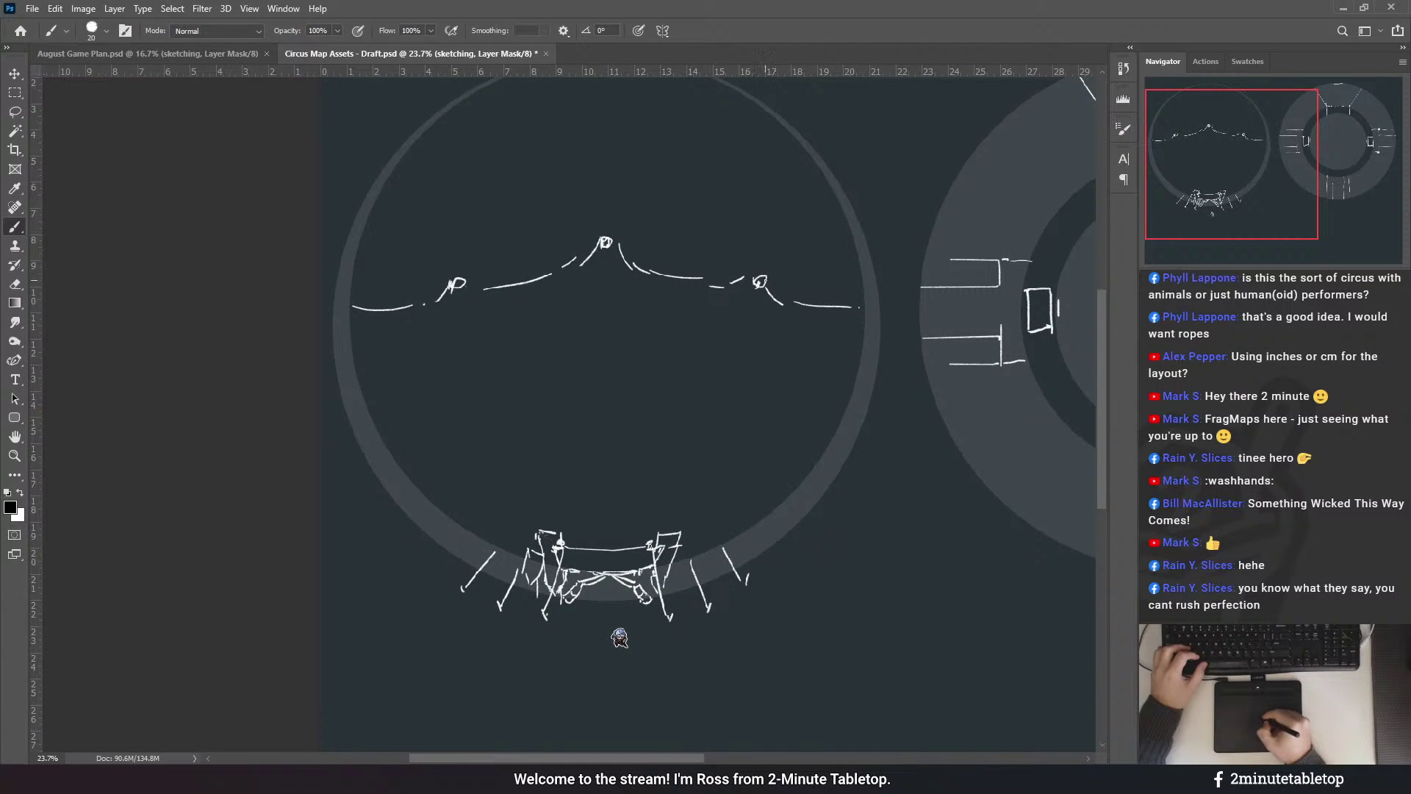
{"action": "key", "text": "x"}
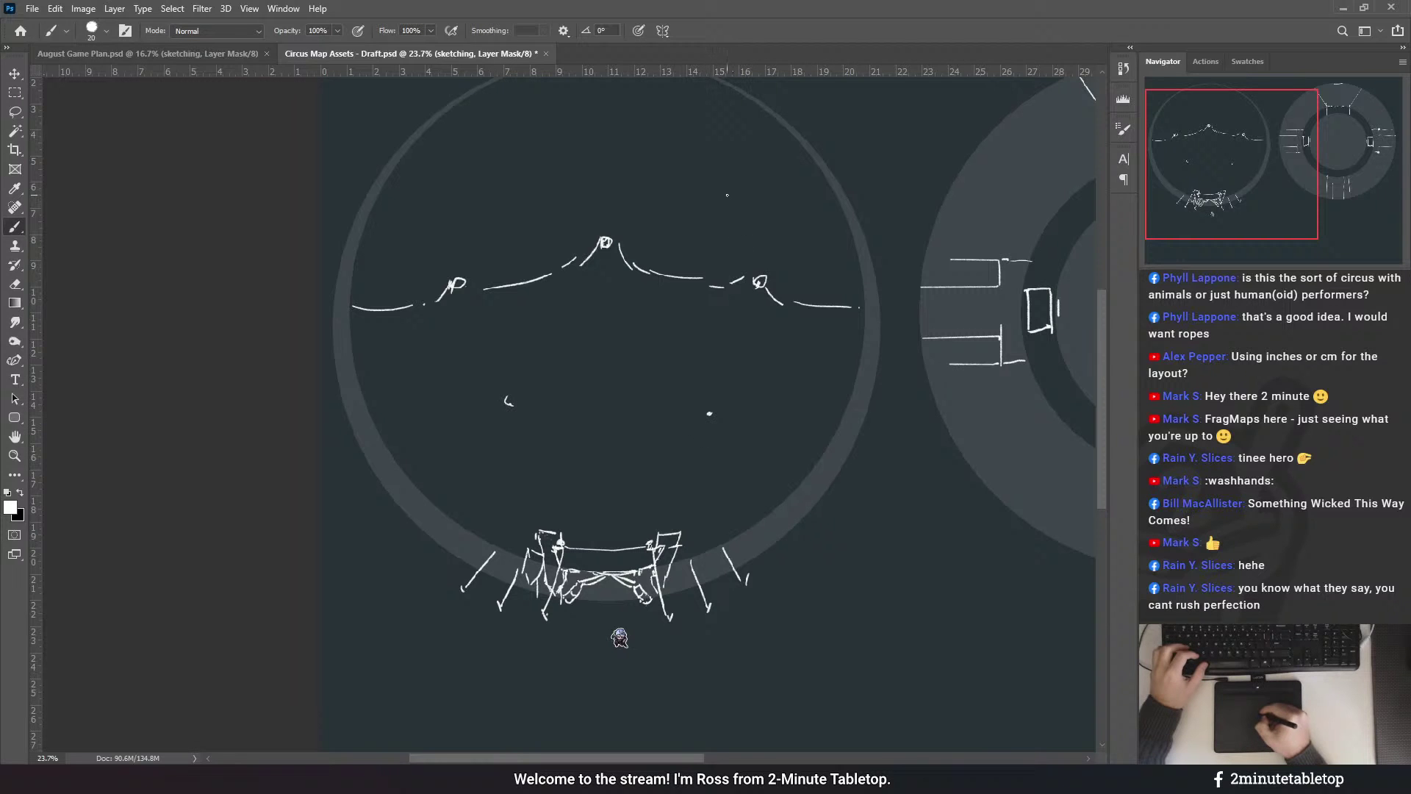
{"action": "left_click_drag", "start_coordinate": [716, 174], "coordinate": [715, 177]}
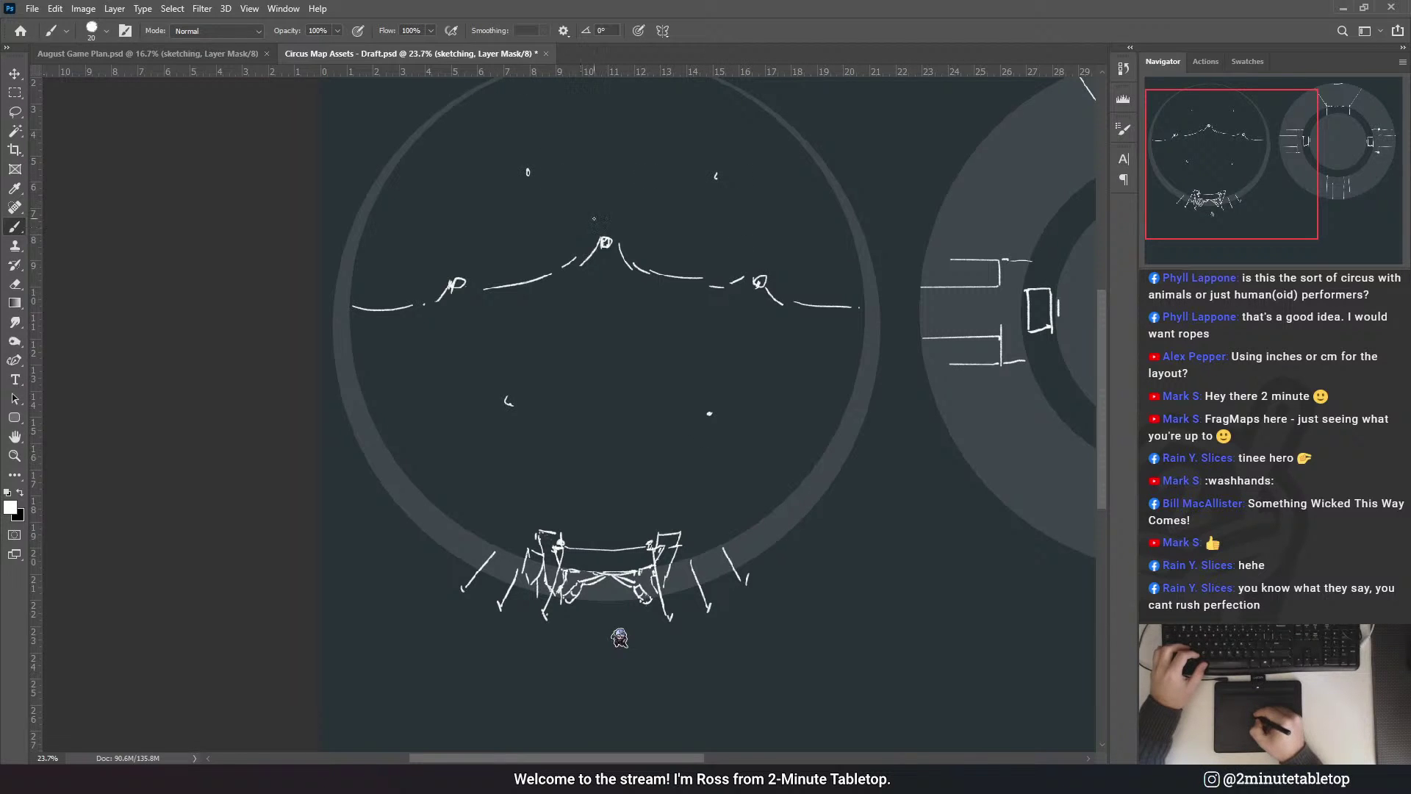
{"action": "left_click_drag", "start_coordinate": [593, 218], "coordinate": [554, 277]}
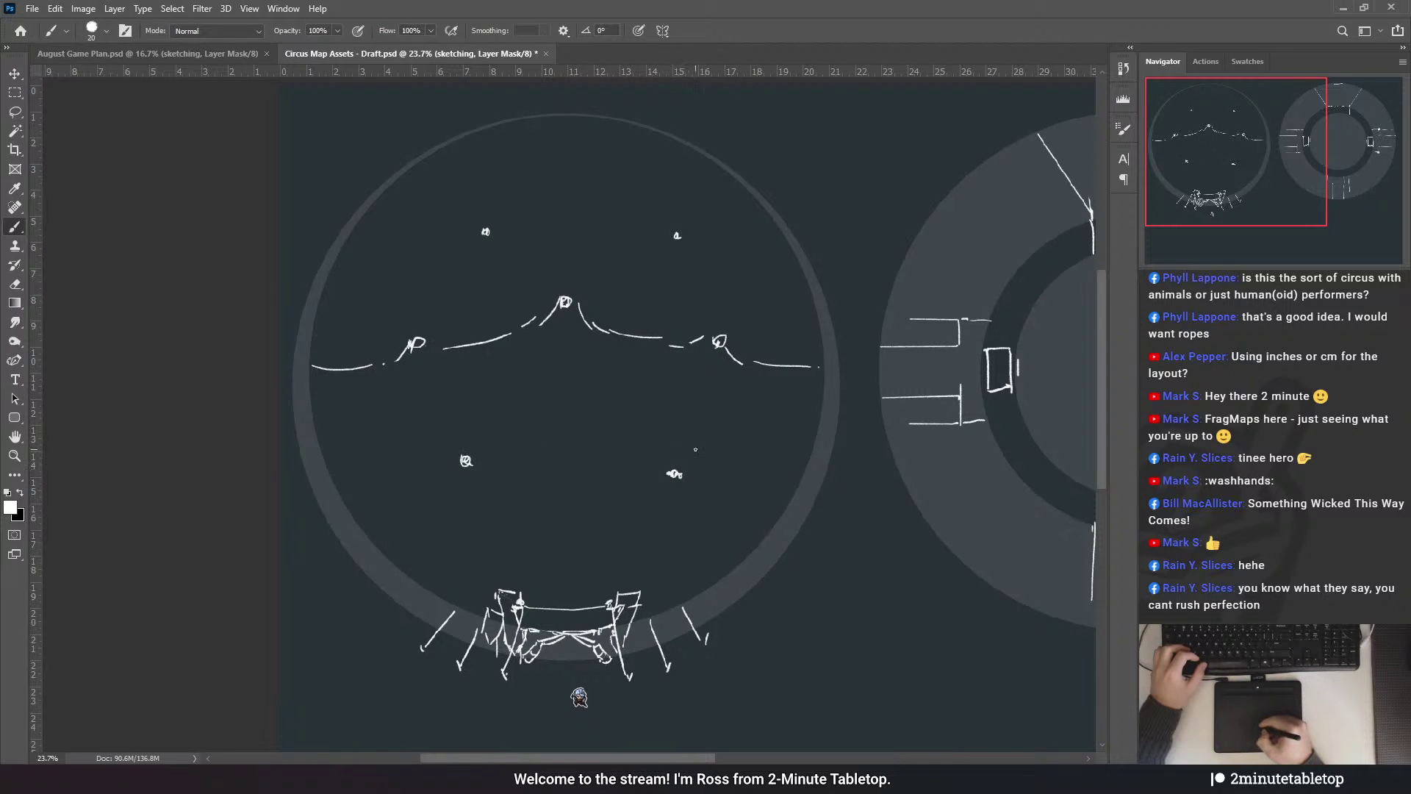
- Draw curved ridge lines from the central peak to the four new pole marks and extend each outward toward the tent's edge
{"action": "left_click_drag", "start_coordinate": [798, 242], "coordinate": [482, 295]}
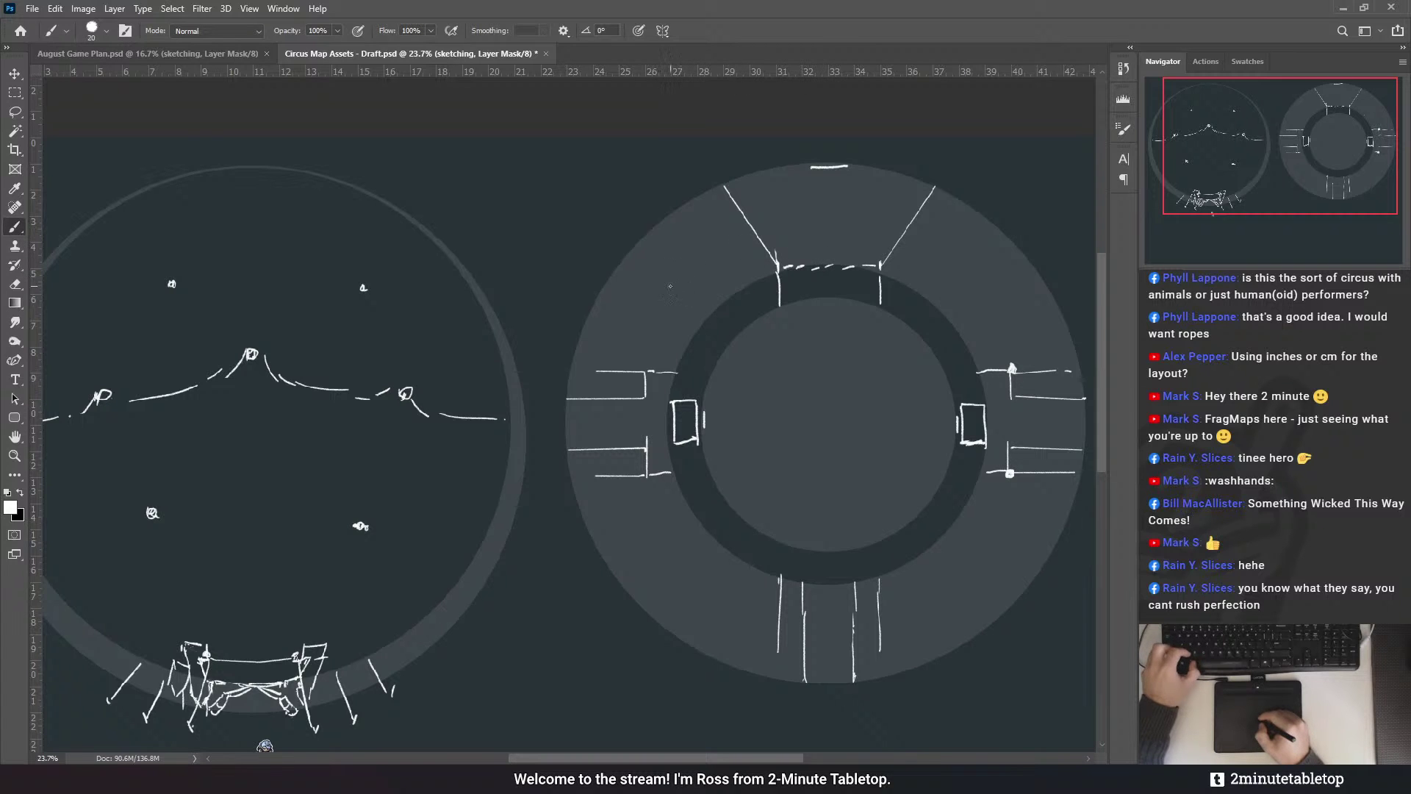
{"action": "left_click_drag", "start_coordinate": [156, 496], "coordinate": [449, 446]}
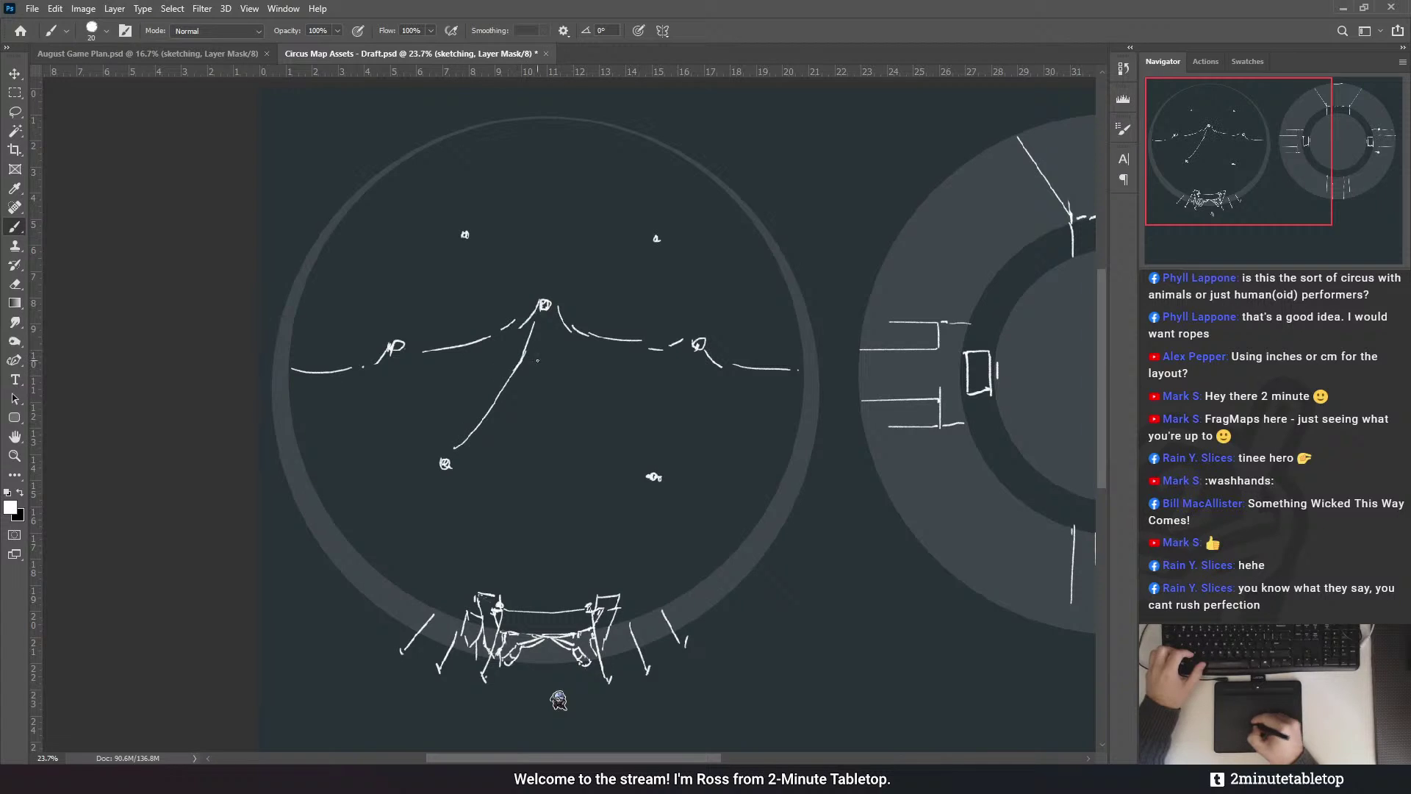
{"action": "left_click_drag", "start_coordinate": [559, 315], "coordinate": [640, 454]}
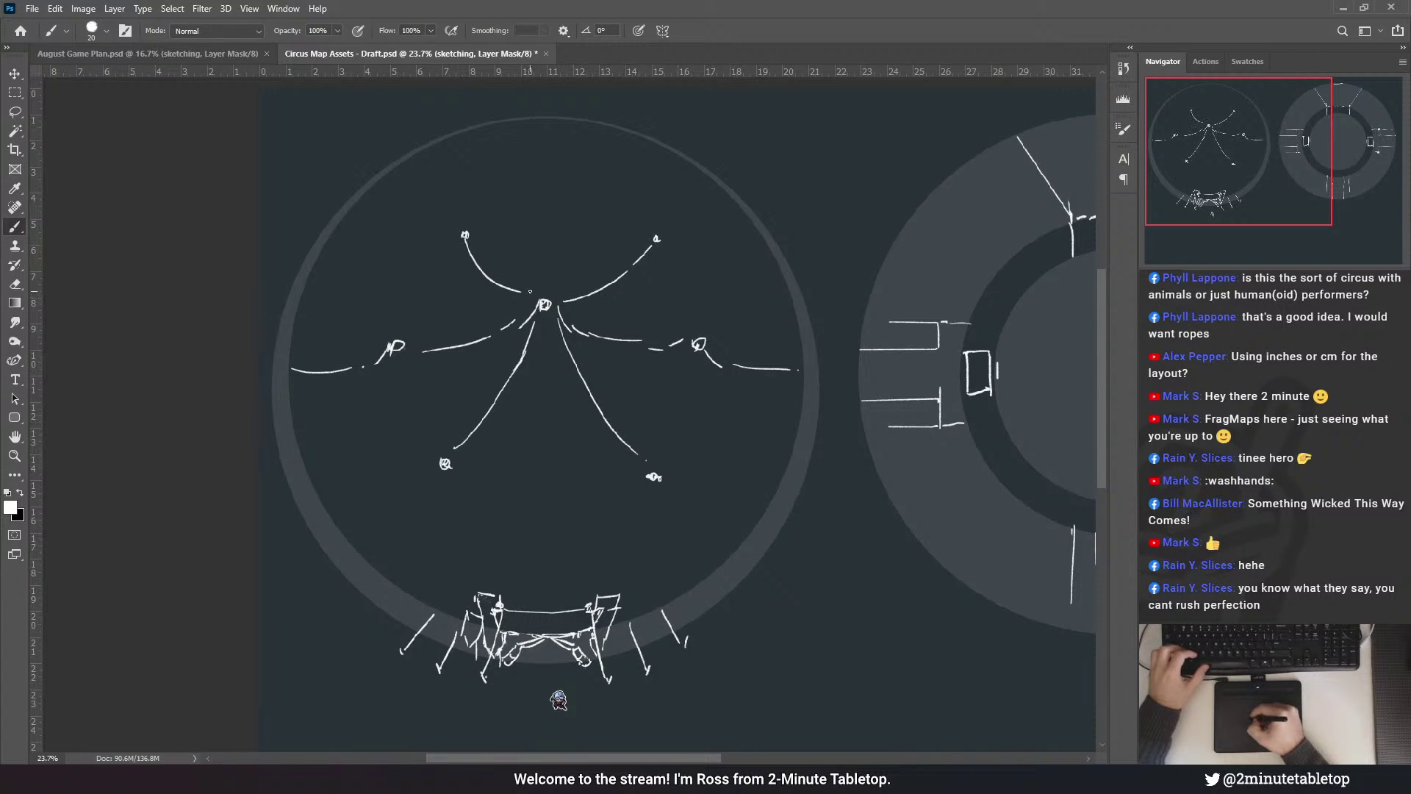
{"action": "left_click_drag", "start_coordinate": [437, 218], "coordinate": [463, 234]}
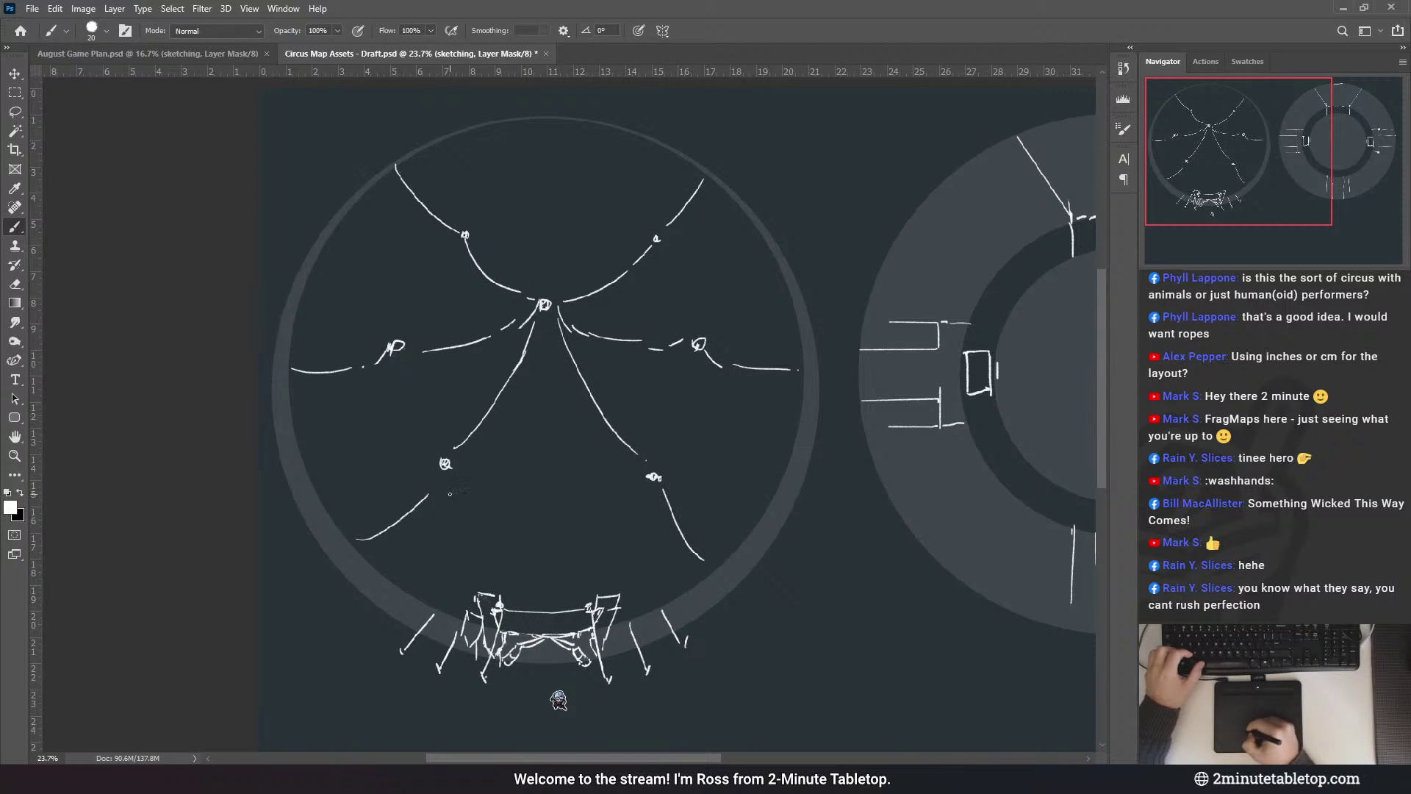
{"action": "left_click_drag", "start_coordinate": [630, 249], "coordinate": [679, 286]}
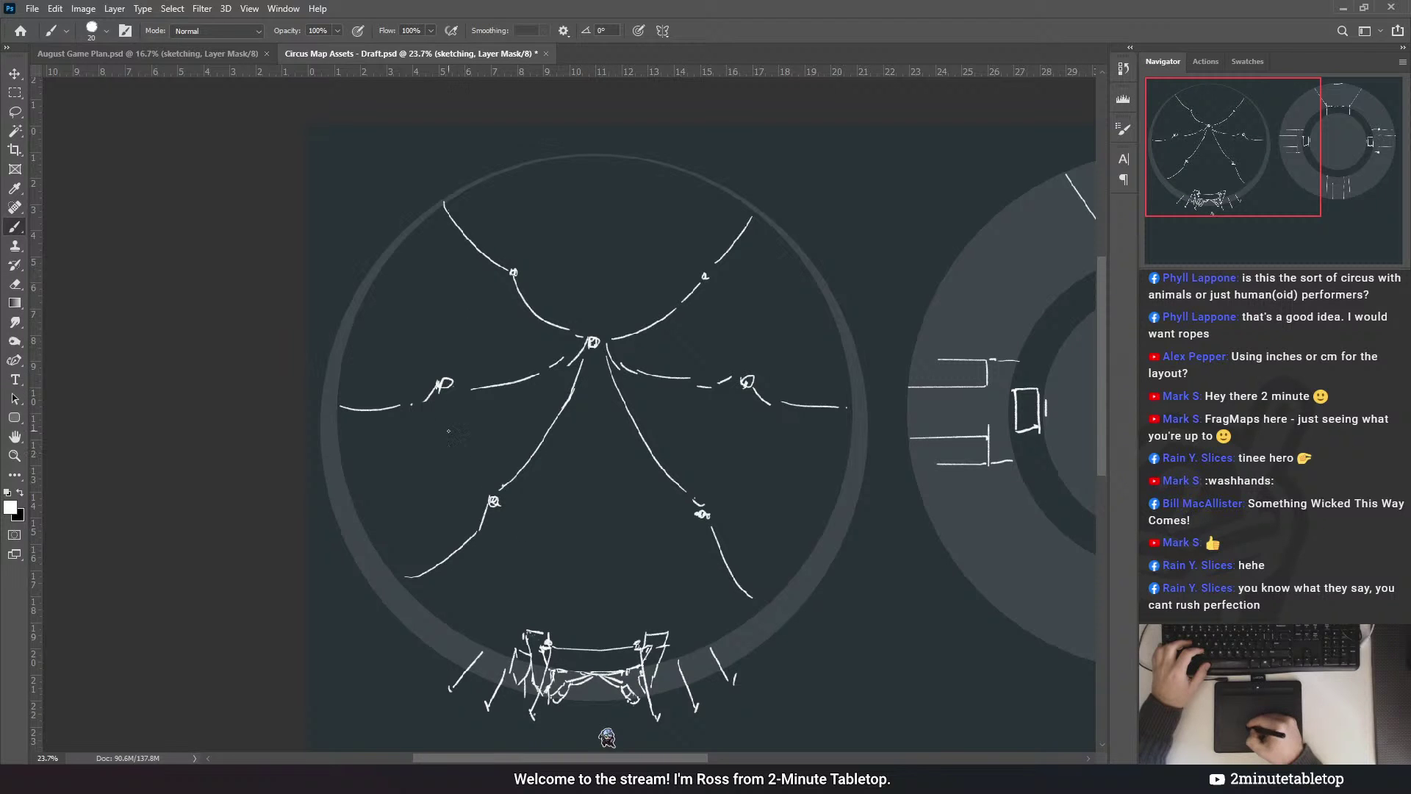
- Try to sketch a freehand ring around the central peak that connects the surrounding pole marks
{"action": "left_click_drag", "start_coordinate": [445, 406], "coordinate": [445, 420]}
{"action": "mouse_move", "coordinate": [444, 434]}
{"action": "left_mouse_down"}
{"action": "mouse_move", "coordinate": [577, 262]}
{"action": "mouse_move", "coordinate": [424, 356]}
{"action": "left_mouse_up"}
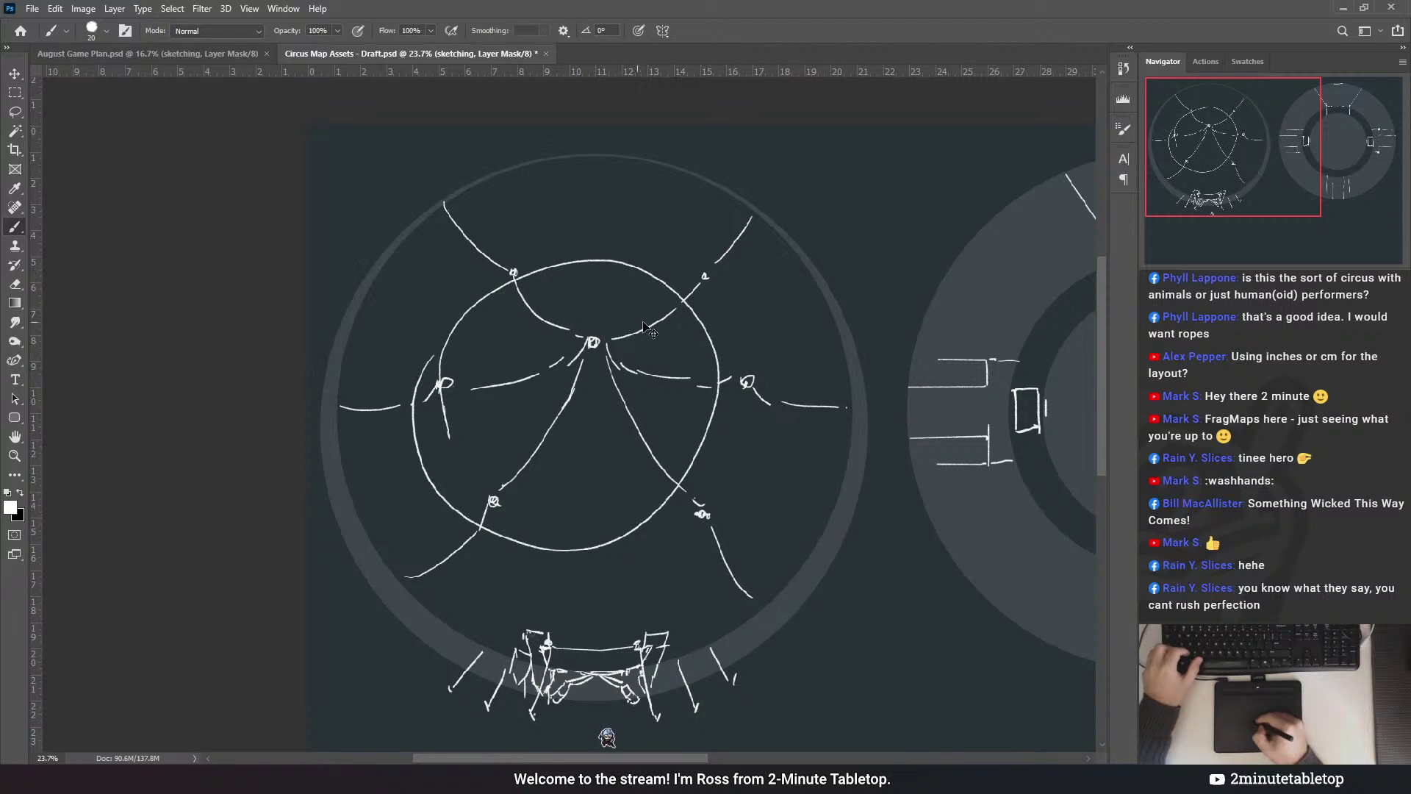
{"action": "key", "text": "ctrl+z"}
{"action": "mouse_move", "coordinate": [661, 254]}
{"action": "left_mouse_down"}
{"action": "mouse_move", "coordinate": [423, 378]}
{"action": "mouse_move", "coordinate": [735, 308]}
{"action": "mouse_move", "coordinate": [470, 511]}
{"action": "mouse_move", "coordinate": [602, 290]}
{"action": "left_mouse_up"}
{"action": "key", "text": "ctrl+z"}
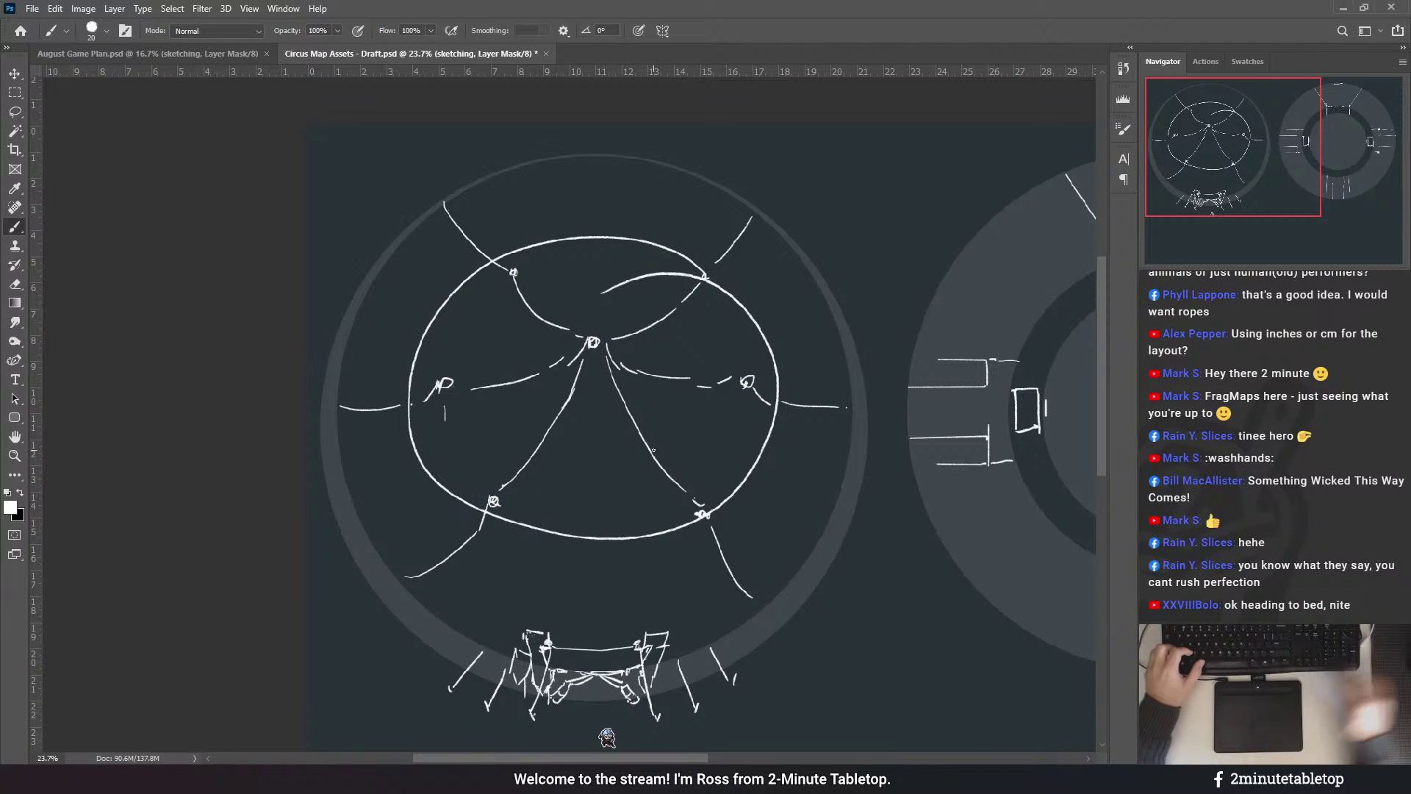
{"action": "scroll", "coordinate": [522, 510], "scroll_direction": "down", "scroll_amount": 1}
{"action": "scroll", "coordinate": [522, 509], "scroll_direction": "down", "scroll_amount": 4}
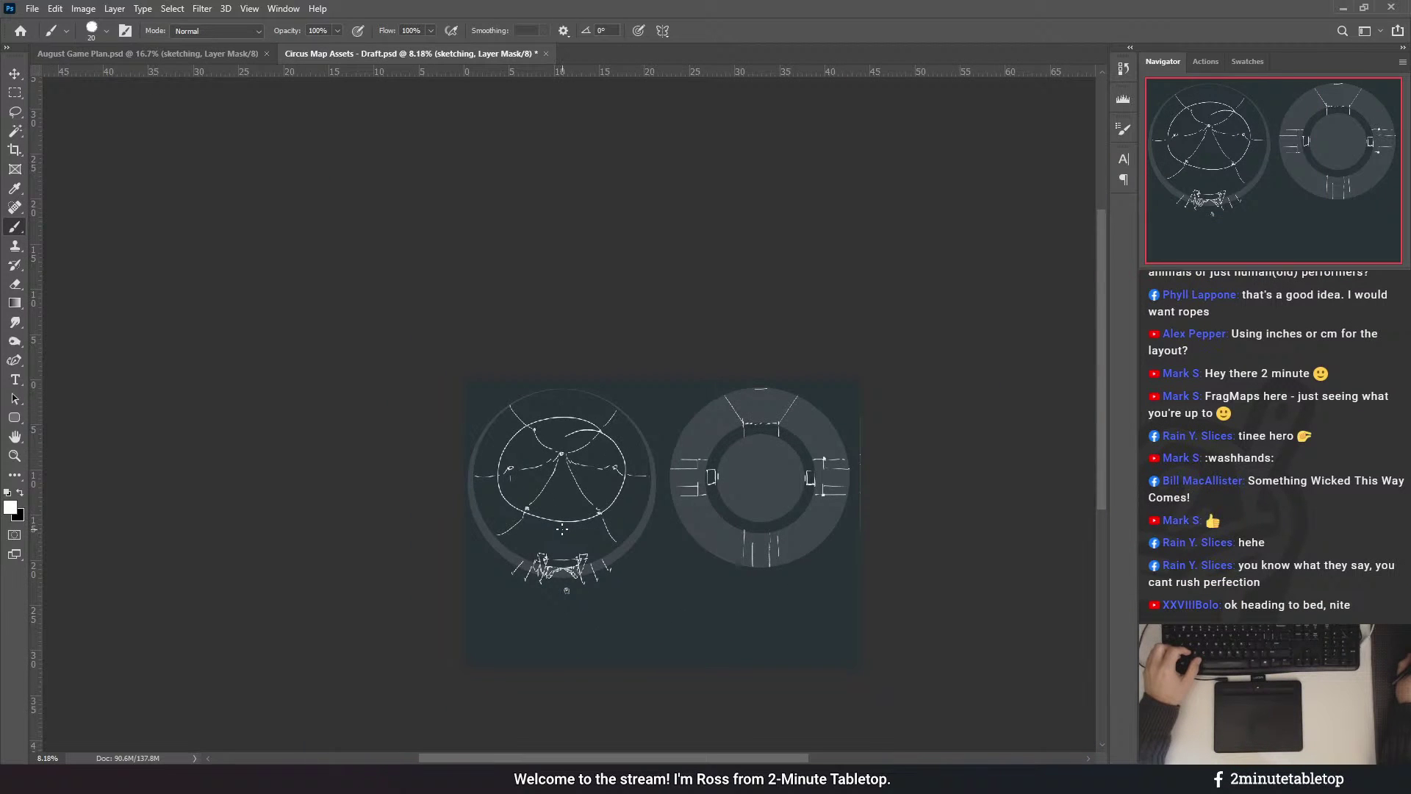
{"action": "scroll", "coordinate": [549, 497], "scroll_direction": "up", "scroll_amount": 5}
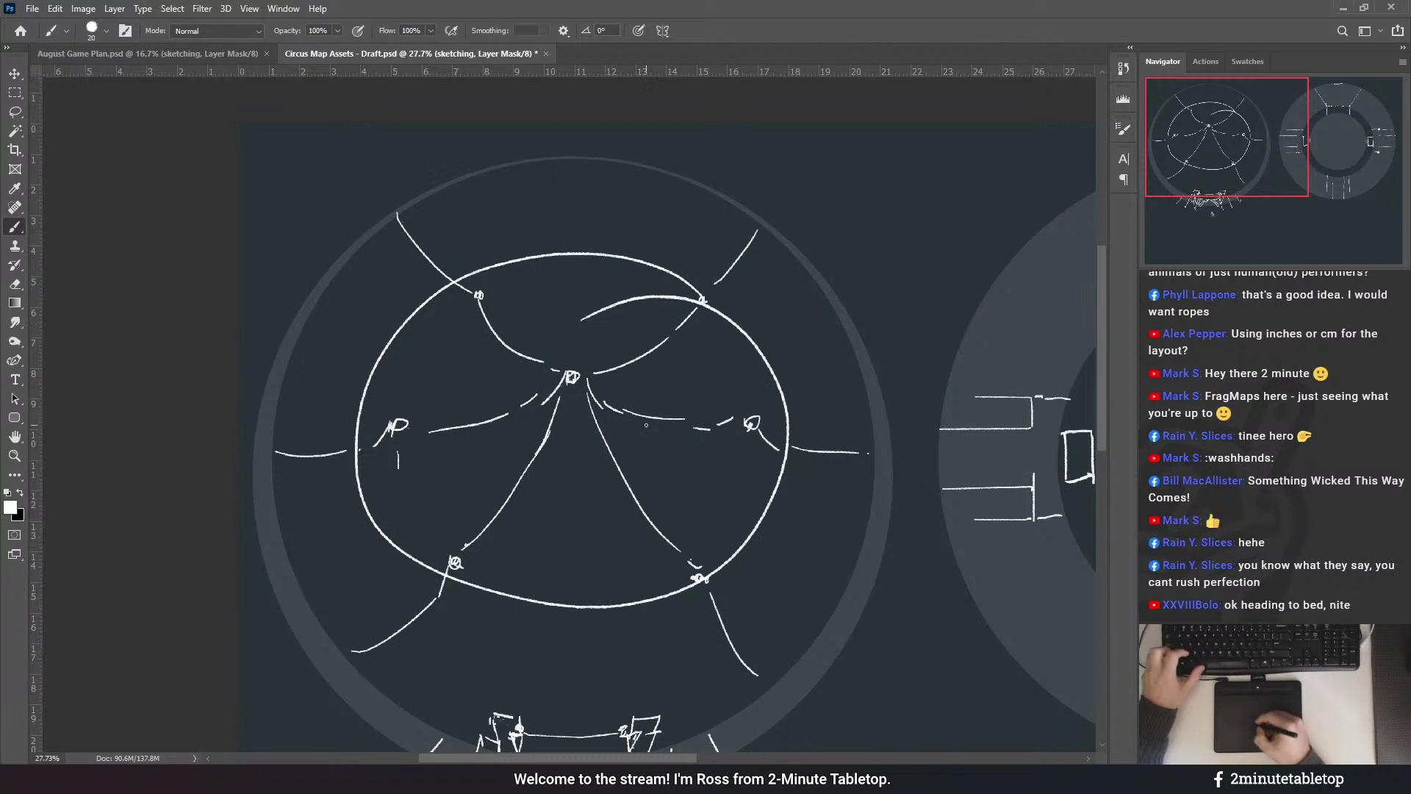
{"action": "key", "text": "ctrl+z"}
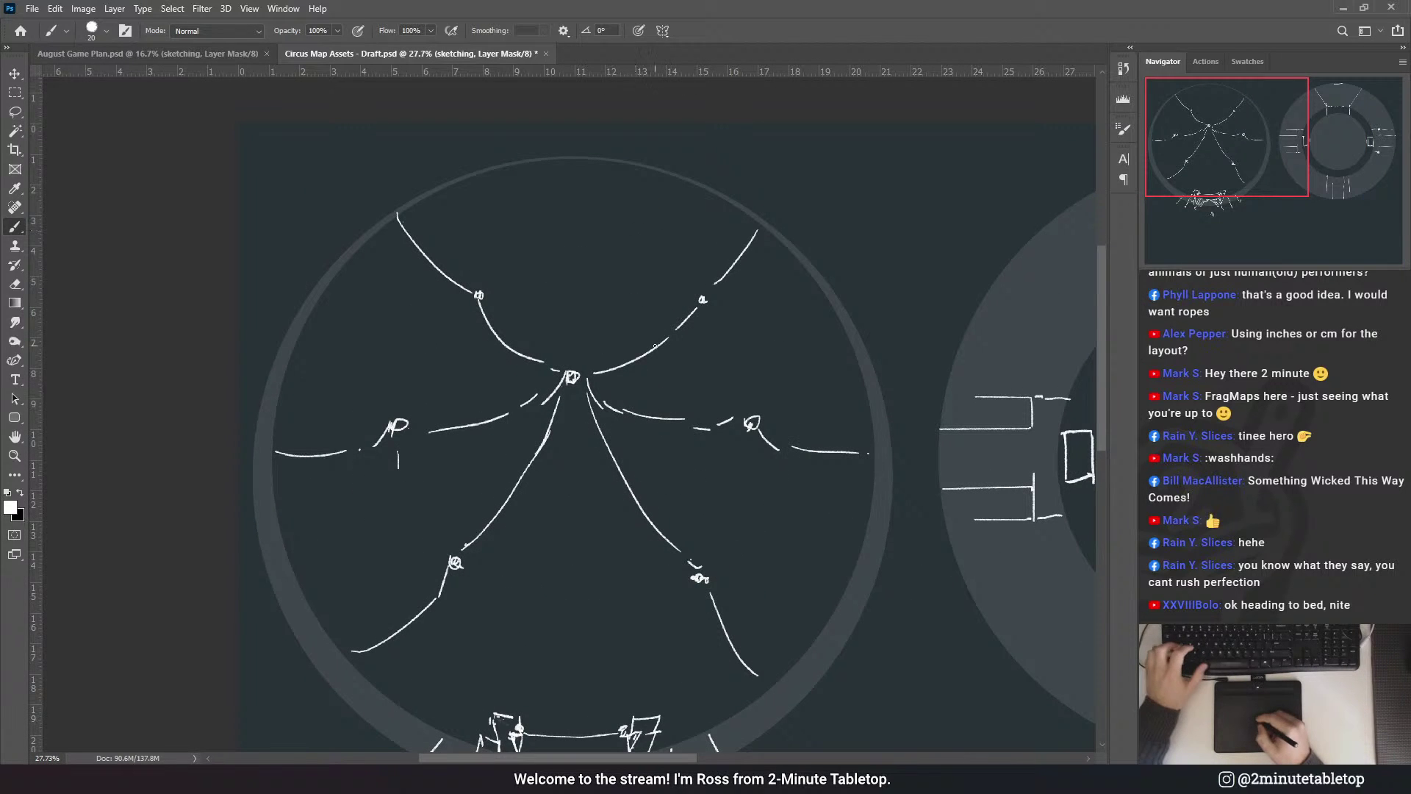
- Touch up the outer ends of the roof ridge lines and break the outer segments with small gaps
{"action": "left_click_drag", "start_coordinate": [515, 469], "coordinate": [498, 447]}
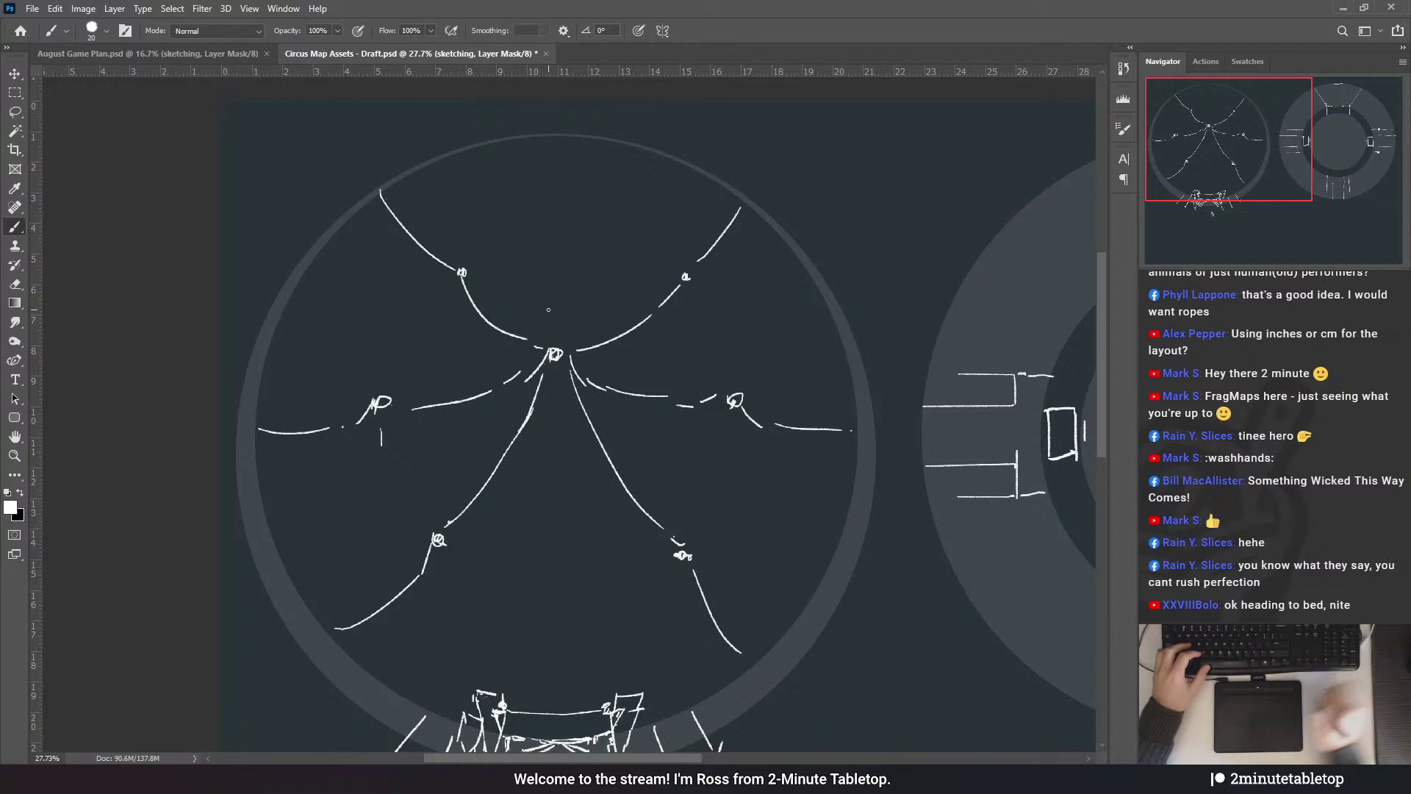
{"action": "left_click_drag", "start_coordinate": [731, 551], "coordinate": [753, 460]}
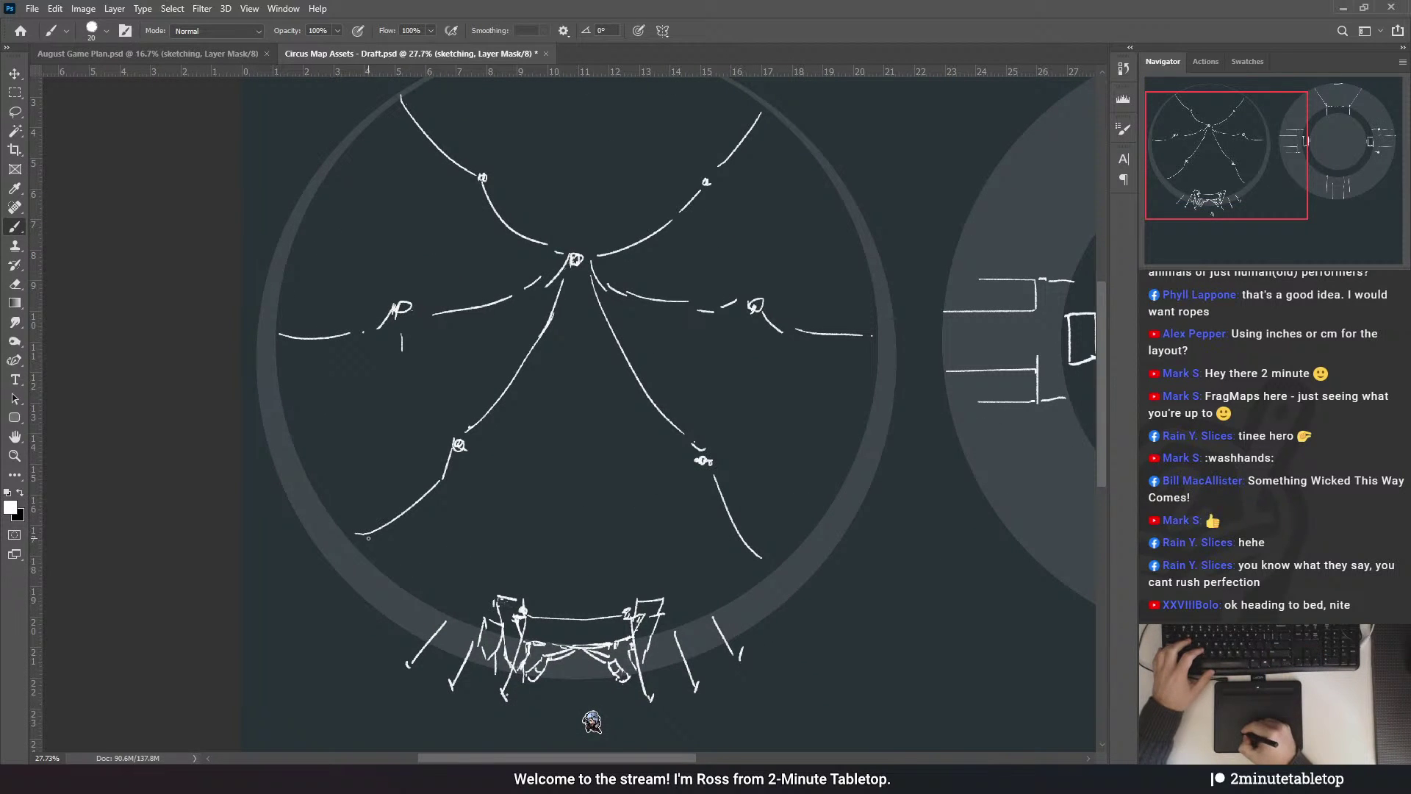
{"action": "key", "text": "ctrl+z"}
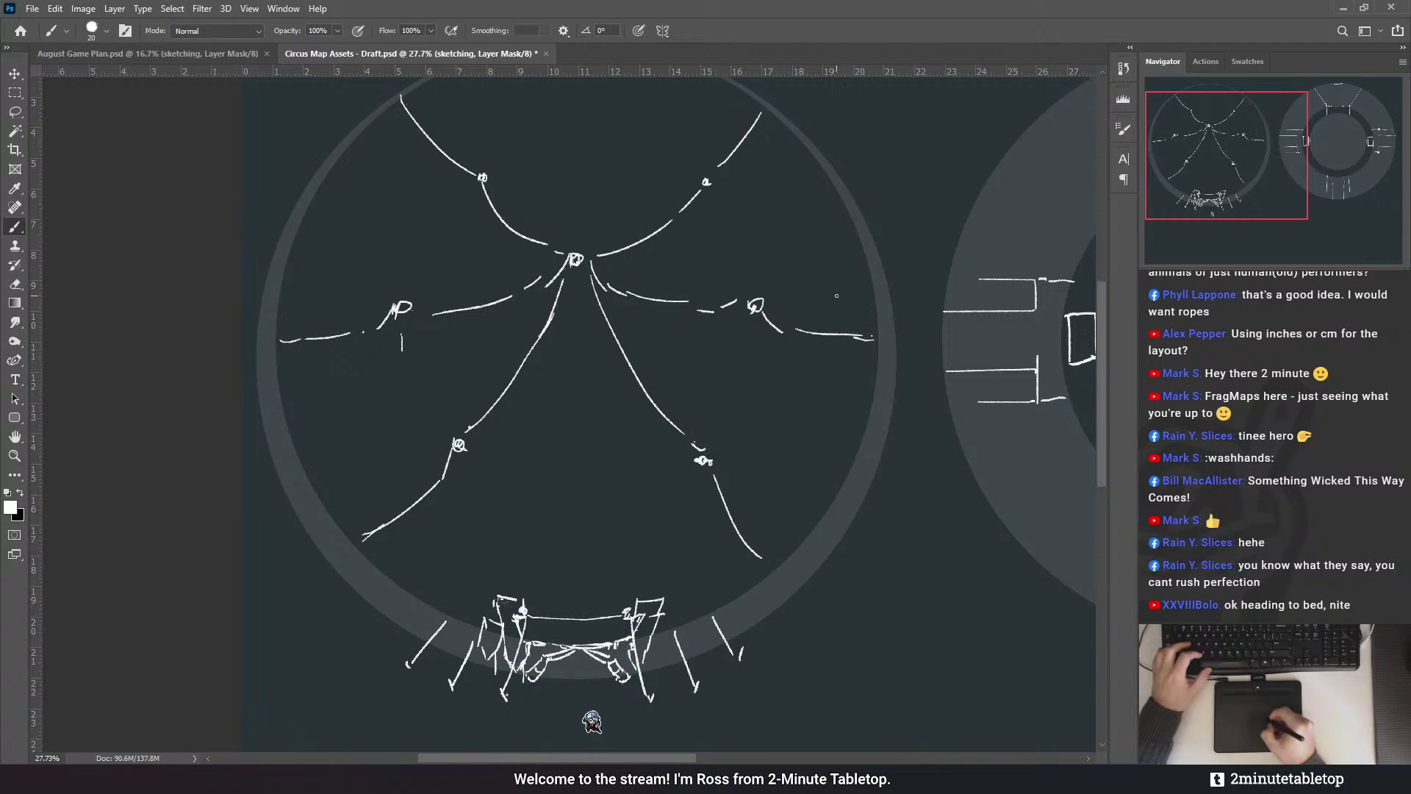
{"action": "scroll", "coordinate": [385, 164], "scroll_direction": "up", "scroll_amount": 2}
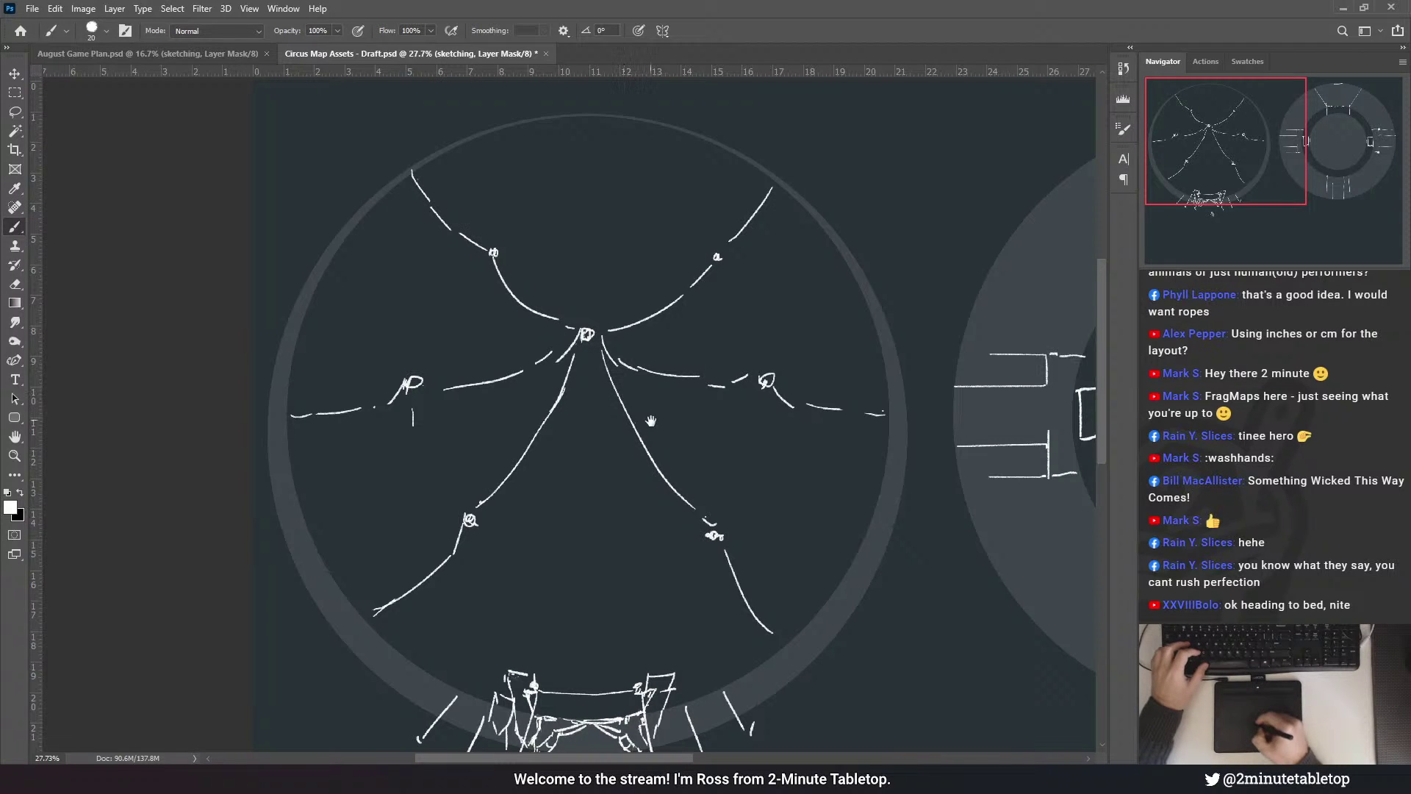
{"action": "scroll", "coordinate": [647, 419], "scroll_direction": "down", "scroll_amount": 1}
{"action": "scroll", "coordinate": [648, 467], "scroll_direction": "down", "scroll_amount": 11}
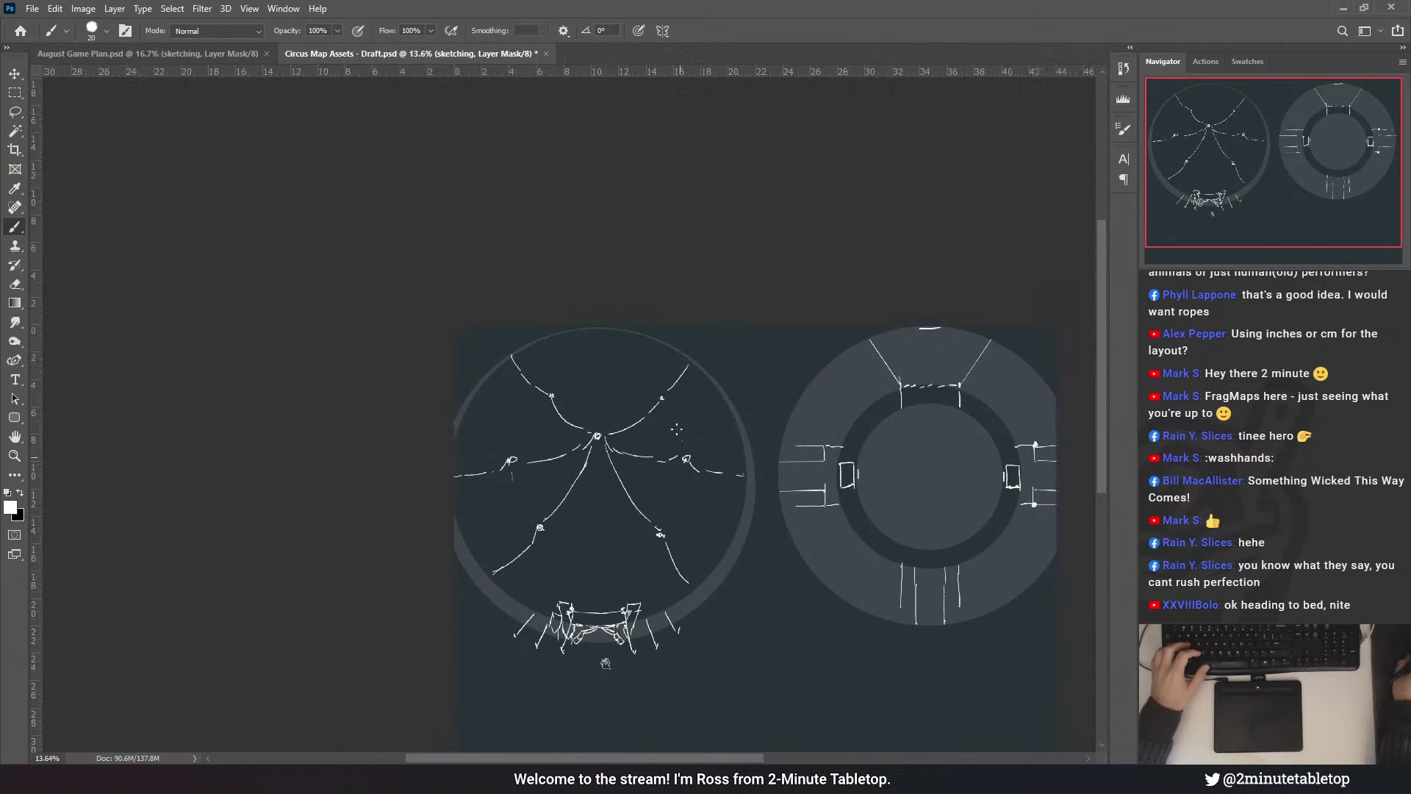
{"action": "scroll", "coordinate": [647, 441], "scroll_direction": "up", "scroll_amount": 9}
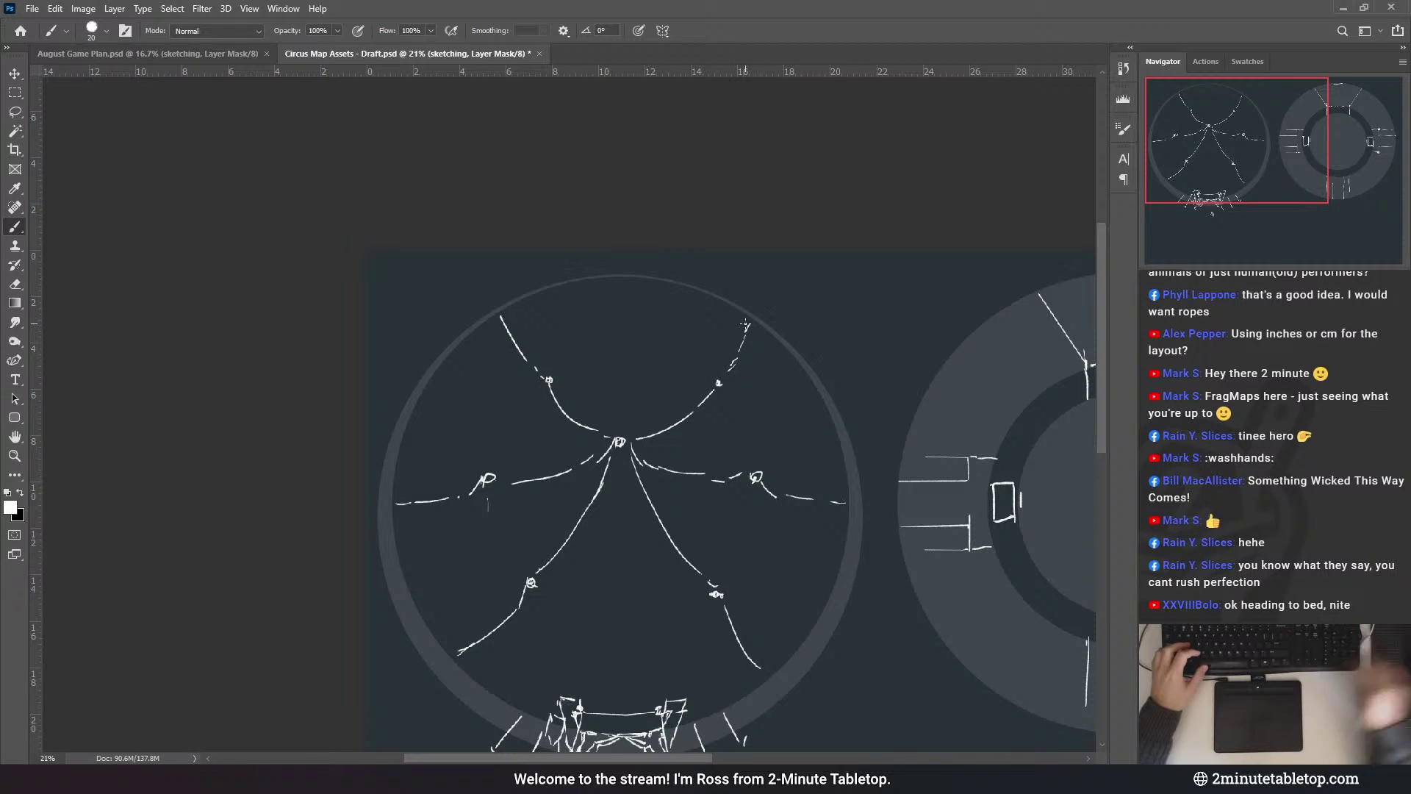
{"action": "scroll", "coordinate": [544, 343], "scroll_direction": "down", "scroll_amount": 9}
{"action": "scroll", "coordinate": [544, 344], "scroll_direction": "up", "scroll_amount": 10}
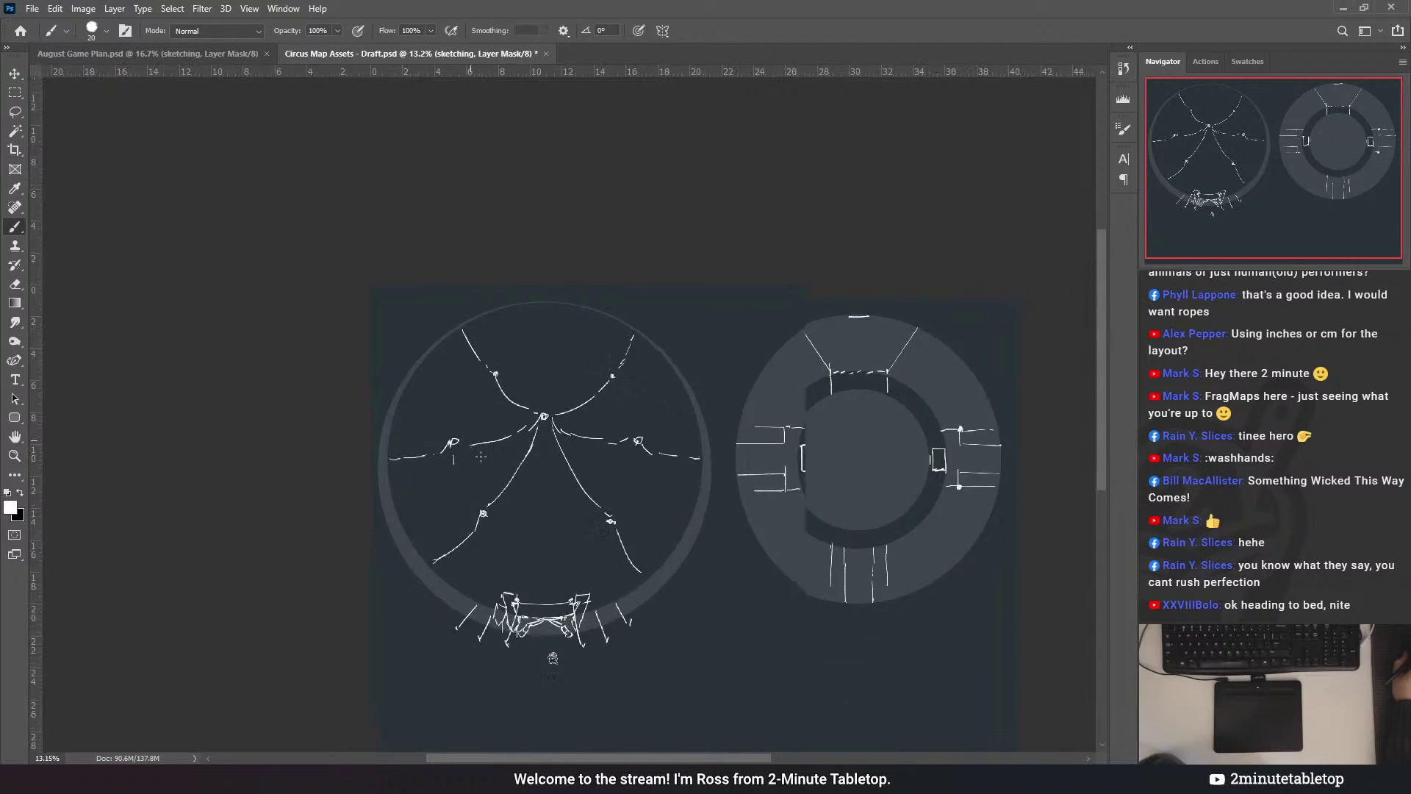
- Redraw the outer ends of the tent roof's left and right ridge lines, extending them to the large ring
{"action": "left_click_drag", "start_coordinate": [349, 466], "coordinate": [354, 457]}
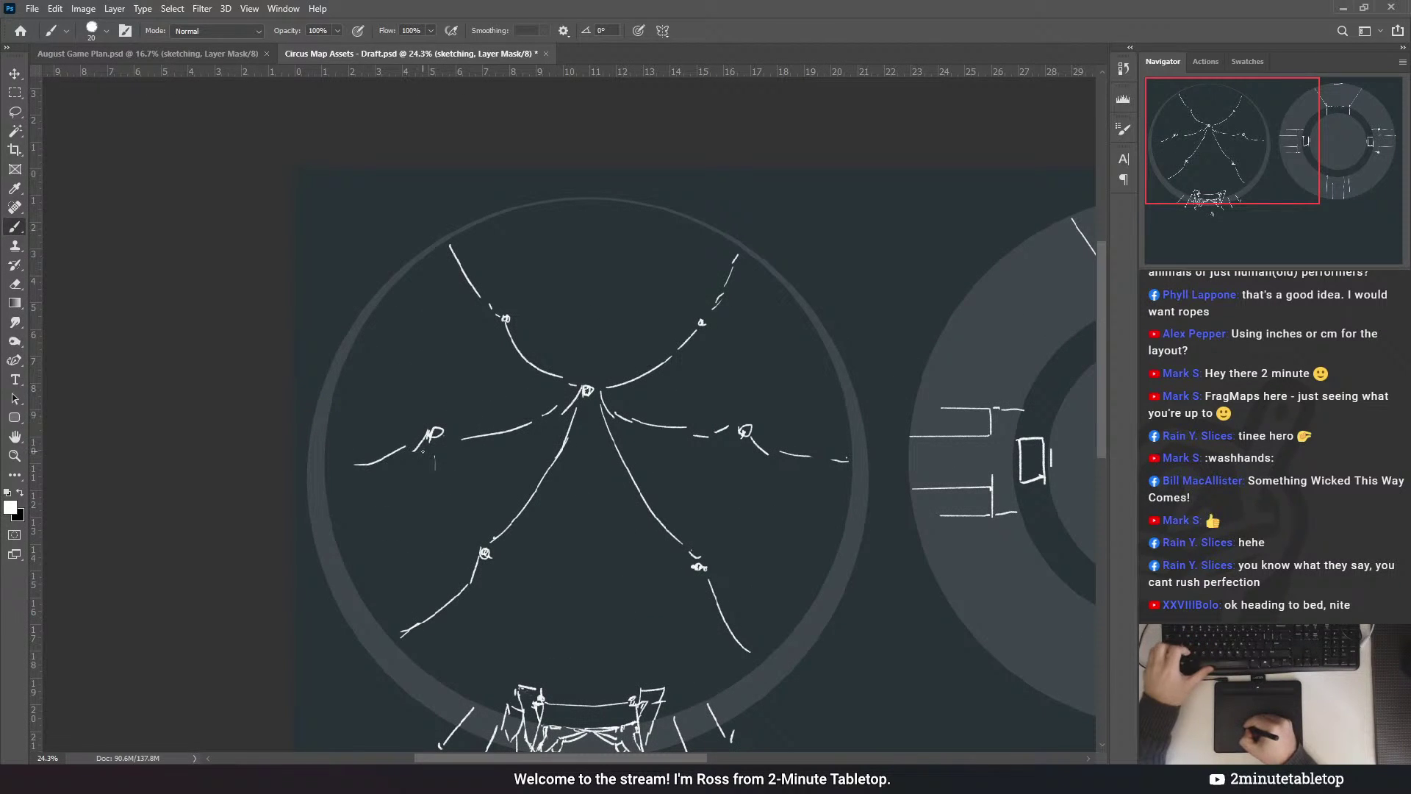
{"action": "left_click_drag", "start_coordinate": [331, 454], "coordinate": [423, 439]}
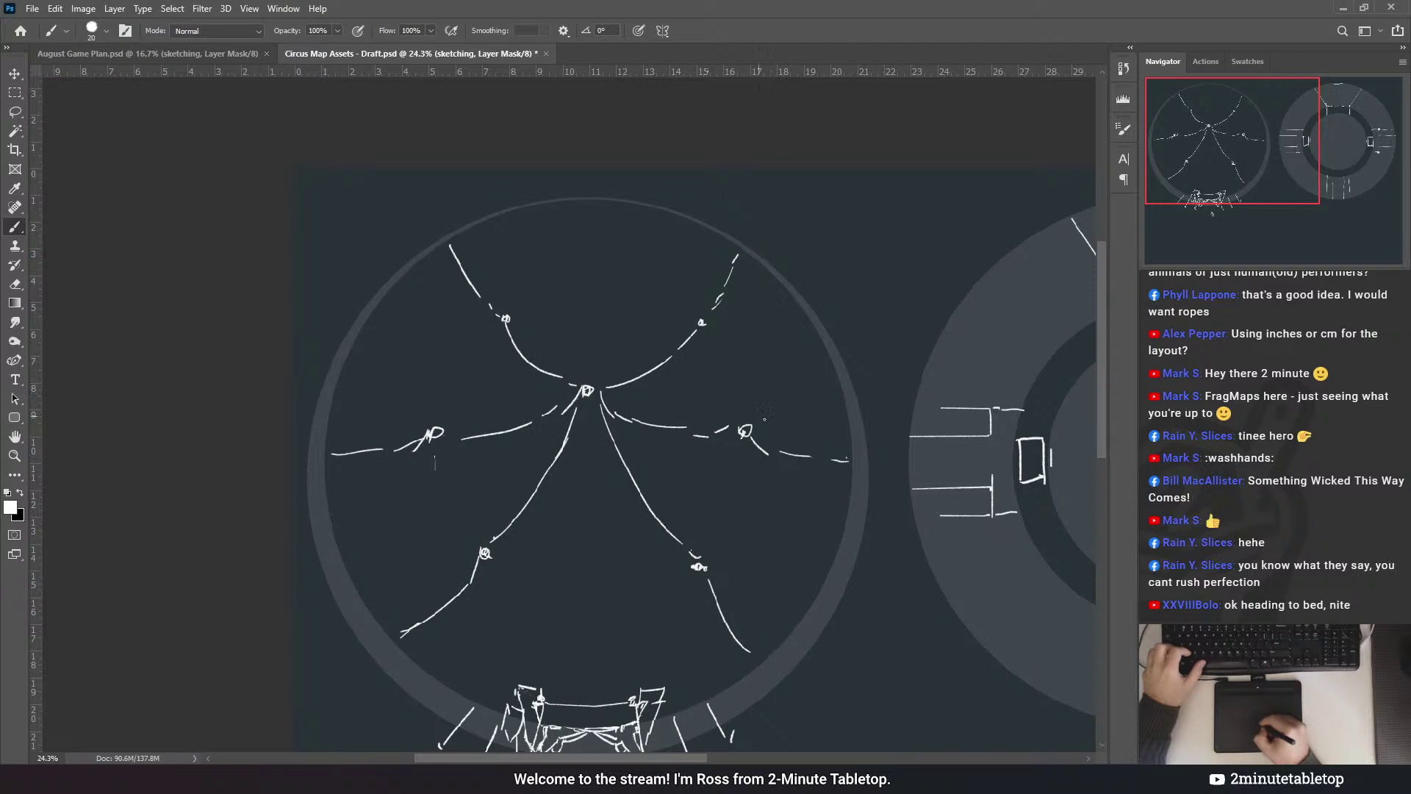
{"action": "left_click_drag", "start_coordinate": [762, 437], "coordinate": [851, 452]}
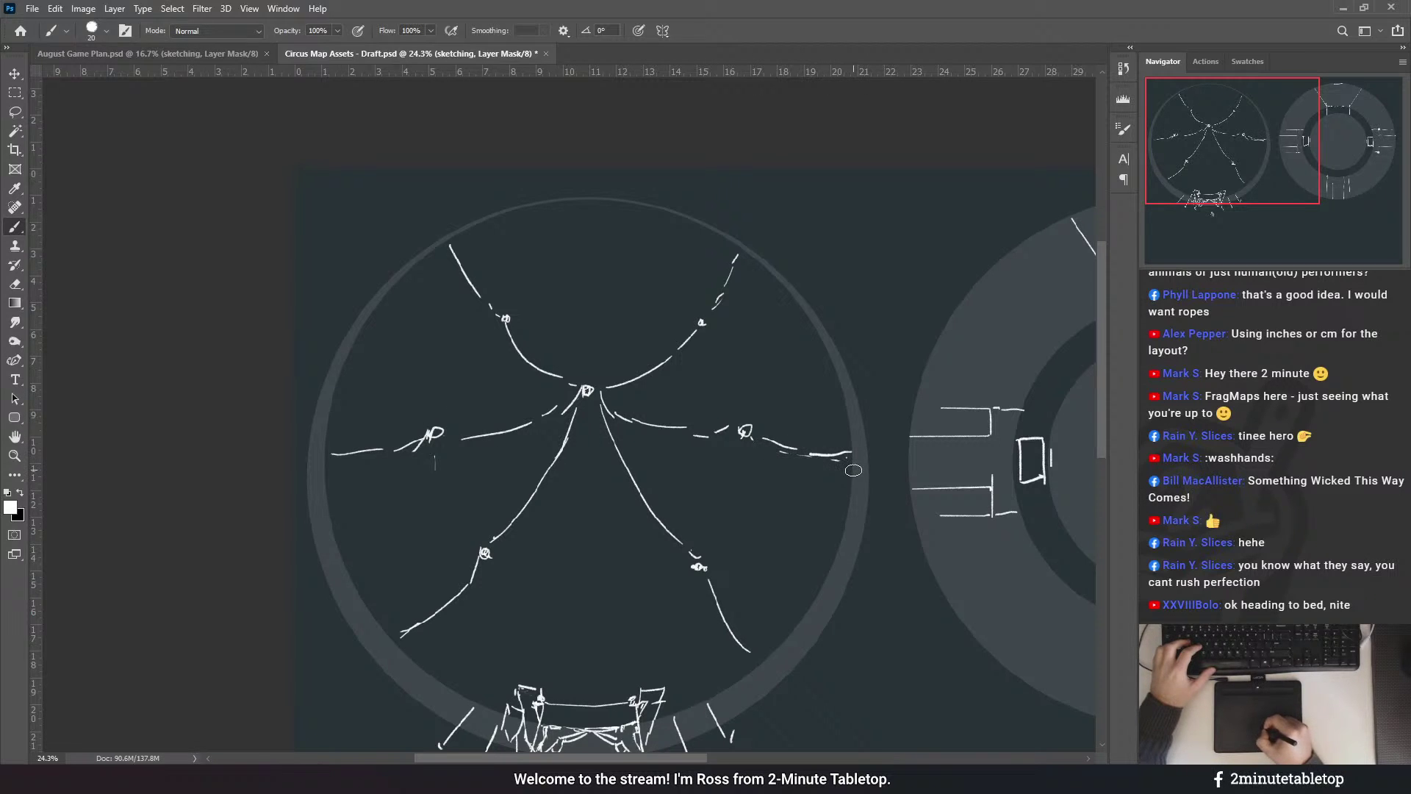
{"action": "scroll", "coordinate": [743, 469], "scroll_direction": "down", "scroll_amount": 1}
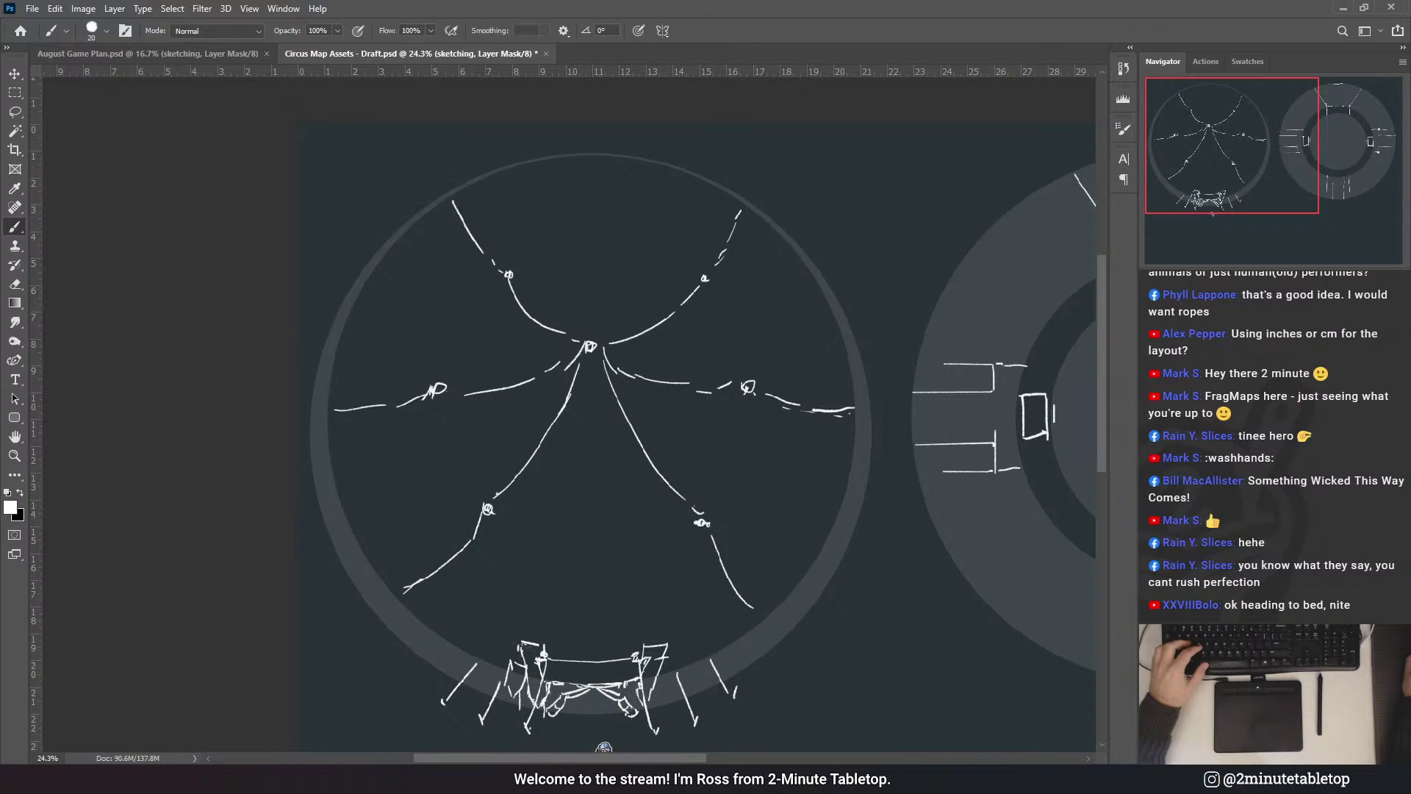
- Add a red solid colour fill layer at 20% opacity and invert its mask to hide the fill
{"action": "left_click", "coordinate": [1128, 397]}
{"action": "left_click", "coordinate": [1051, 305]}
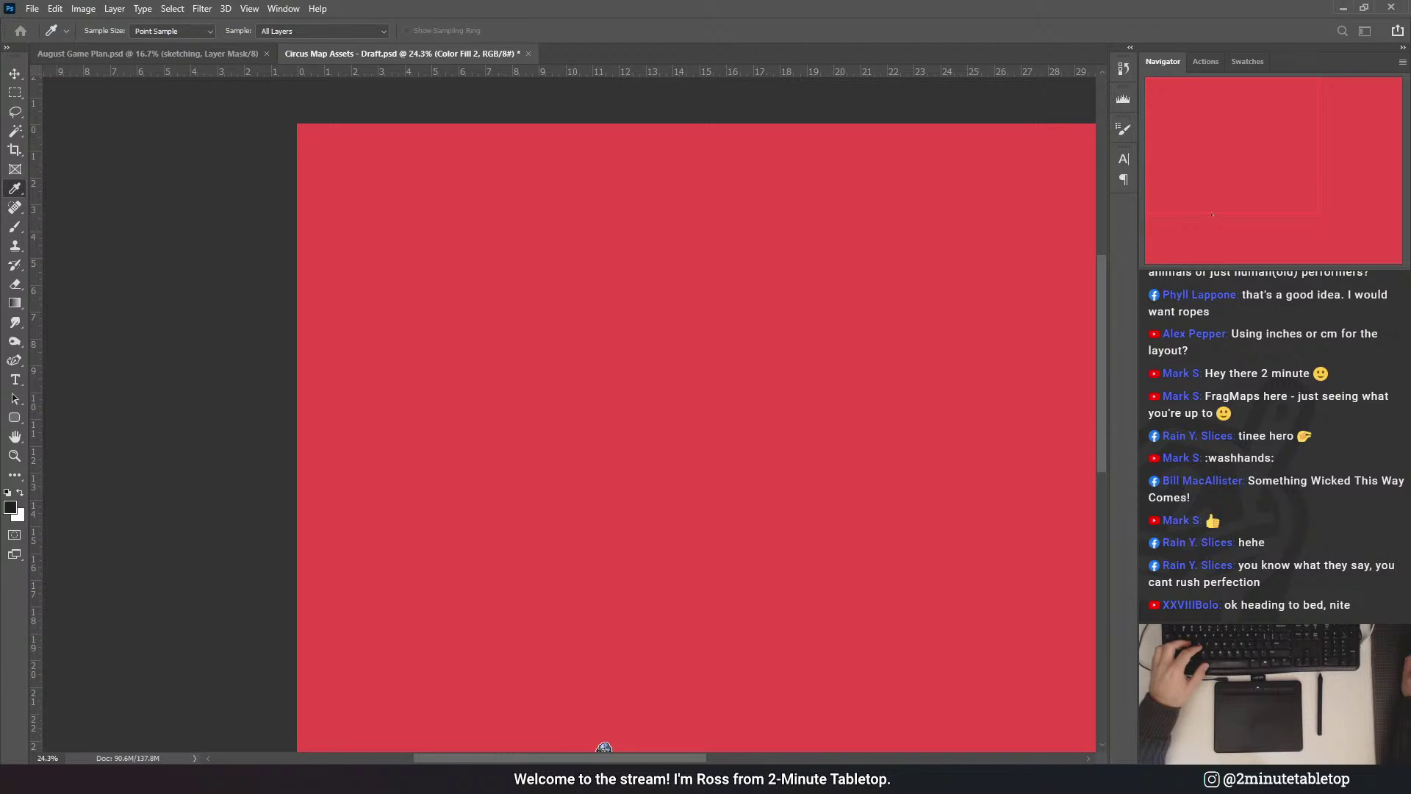
{"action": "left_click", "coordinate": [1263, 283]}
{"action": "type", "text": "20"}
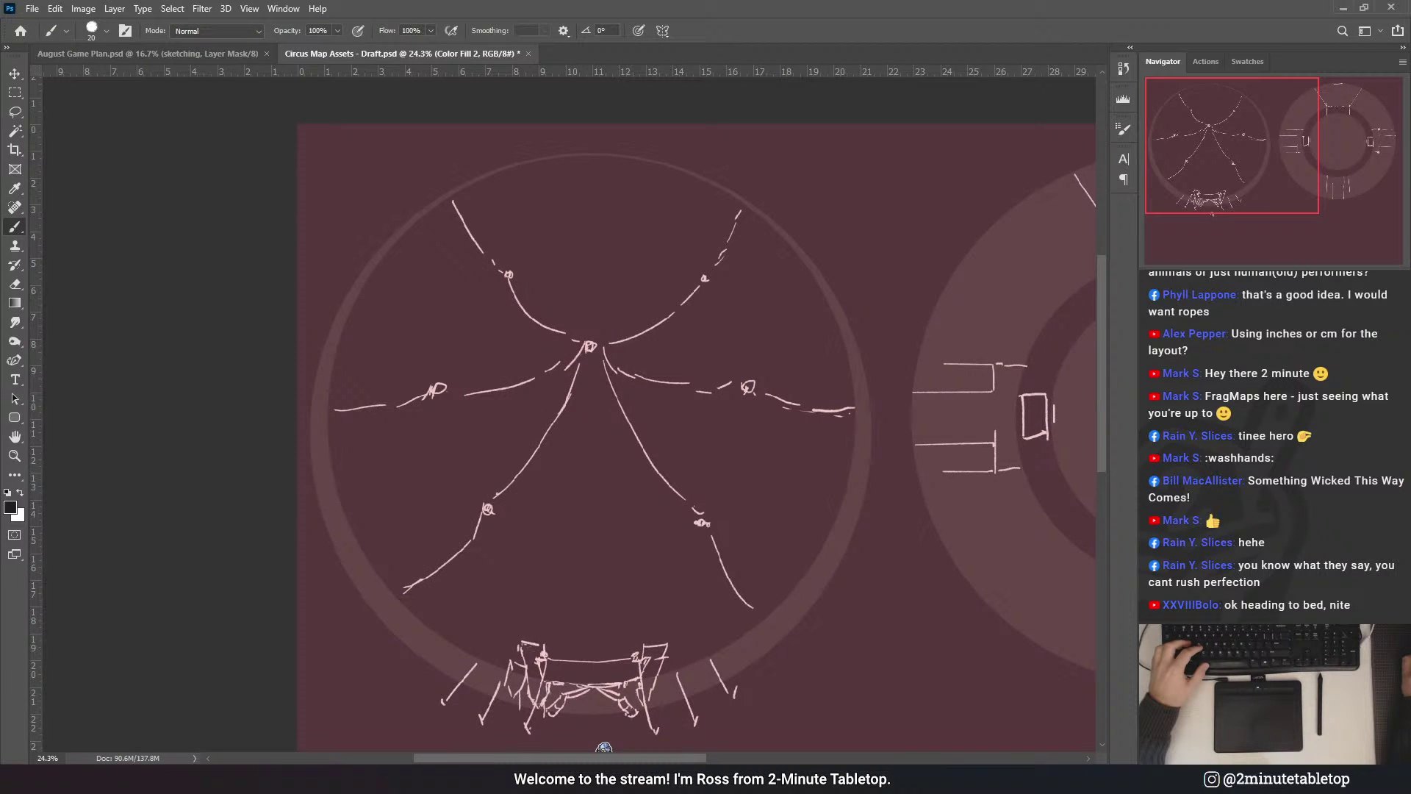
{"action": "left_click", "coordinate": [1217, 360]}
{"action": "key", "text": "ctrl+i"}
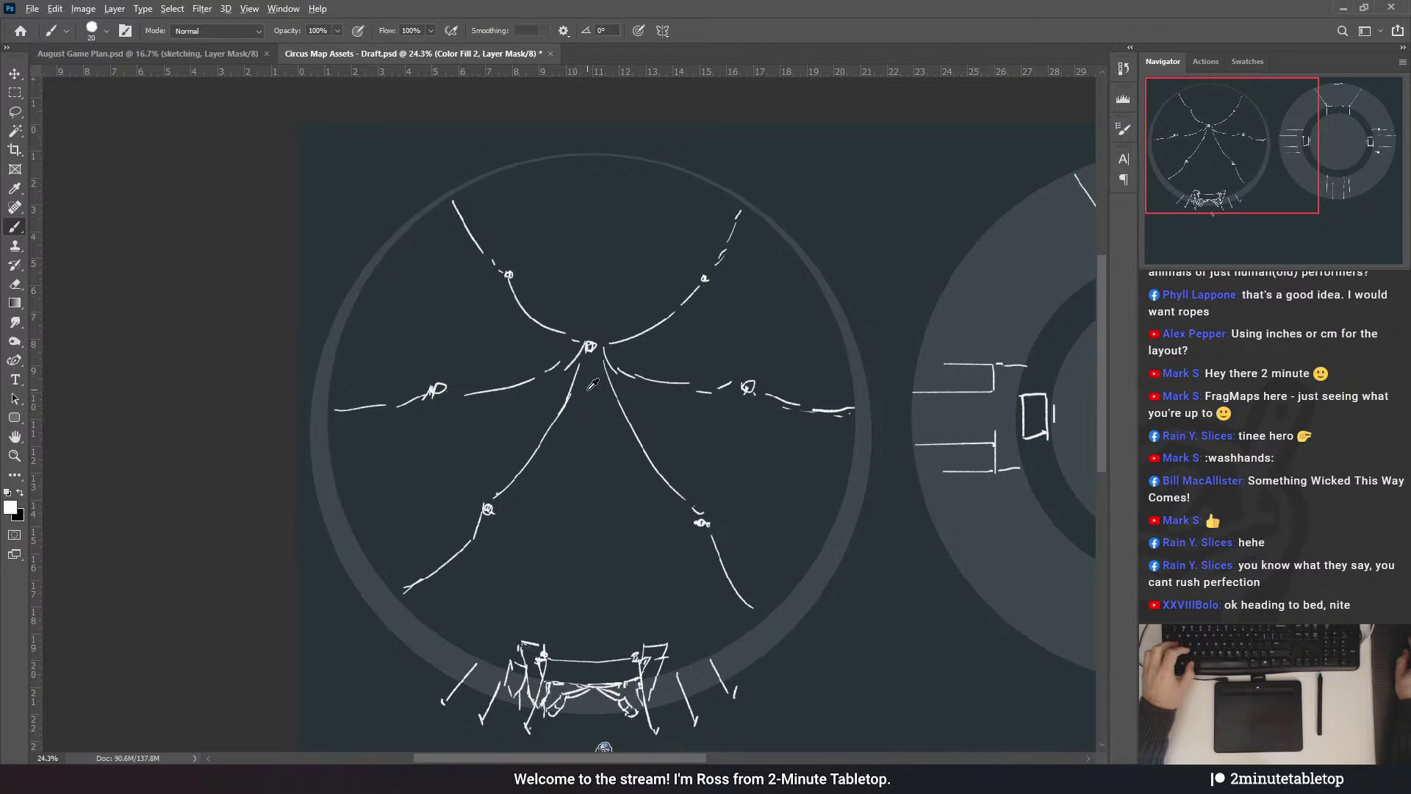
- Try a circular selection passing through the six pole marks around the tent's central peak
{"action": "left_click", "coordinate": [15, 93], "text": "alt"}
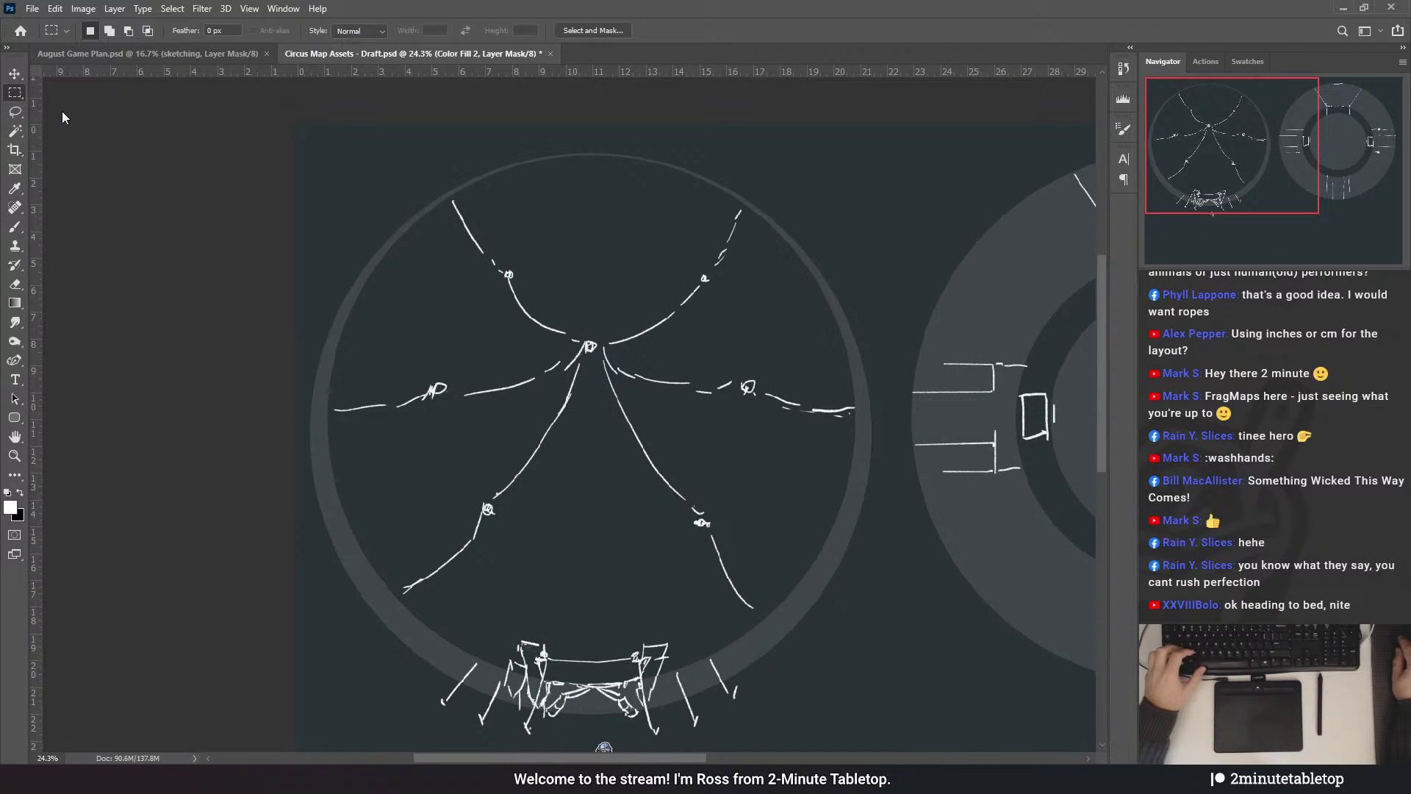
{"action": "left_click_drag", "start_coordinate": [591, 383], "coordinate": [766, 221]}
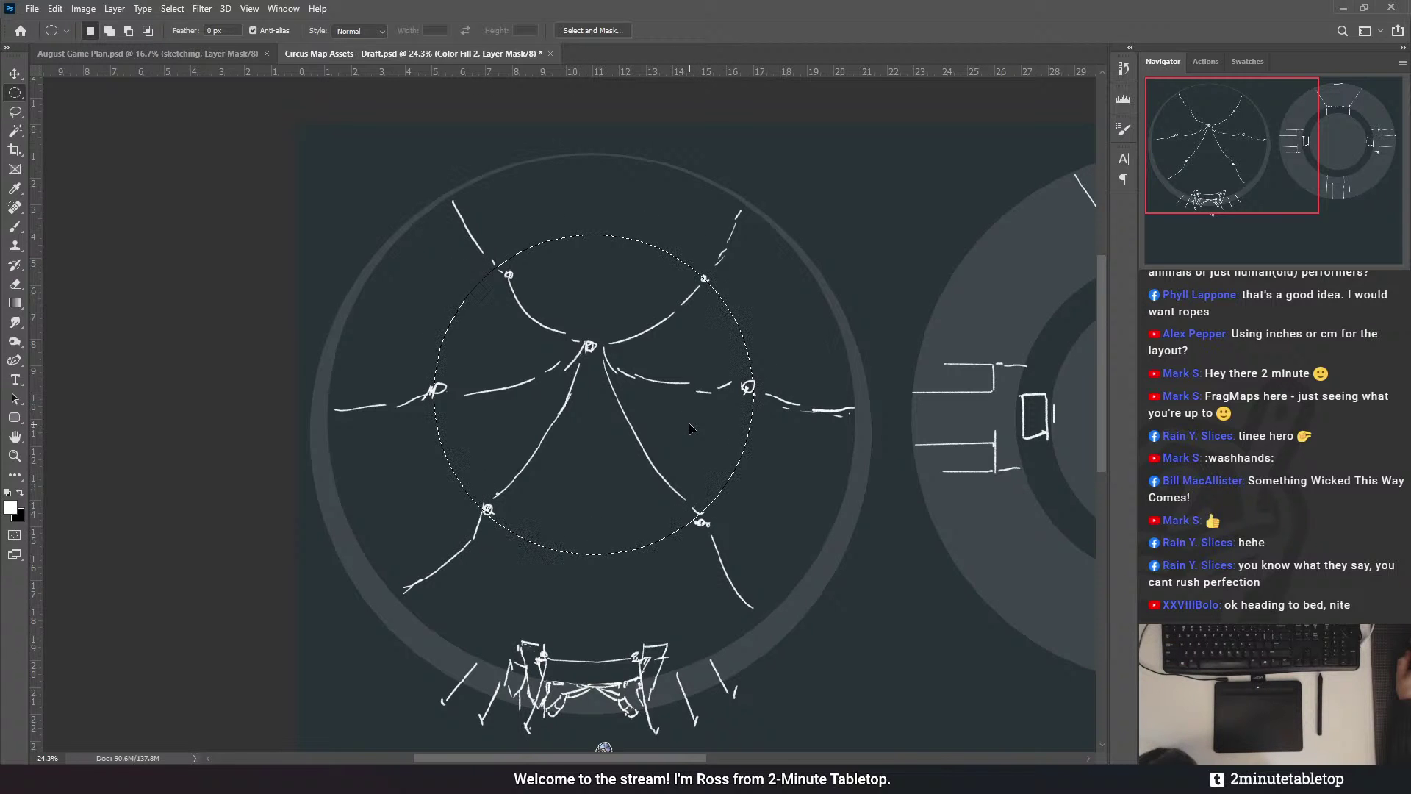
{"action": "scroll", "coordinate": [847, 437], "scroll_direction": "down", "scroll_amount": 3}
{"action": "key", "text": "ctrl+d"}
- Try a circular selection the size of the right plan's central disc, placed over the tent roof
{"action": "scroll", "coordinate": [847, 437], "scroll_direction": "up", "scroll_amount": 2}
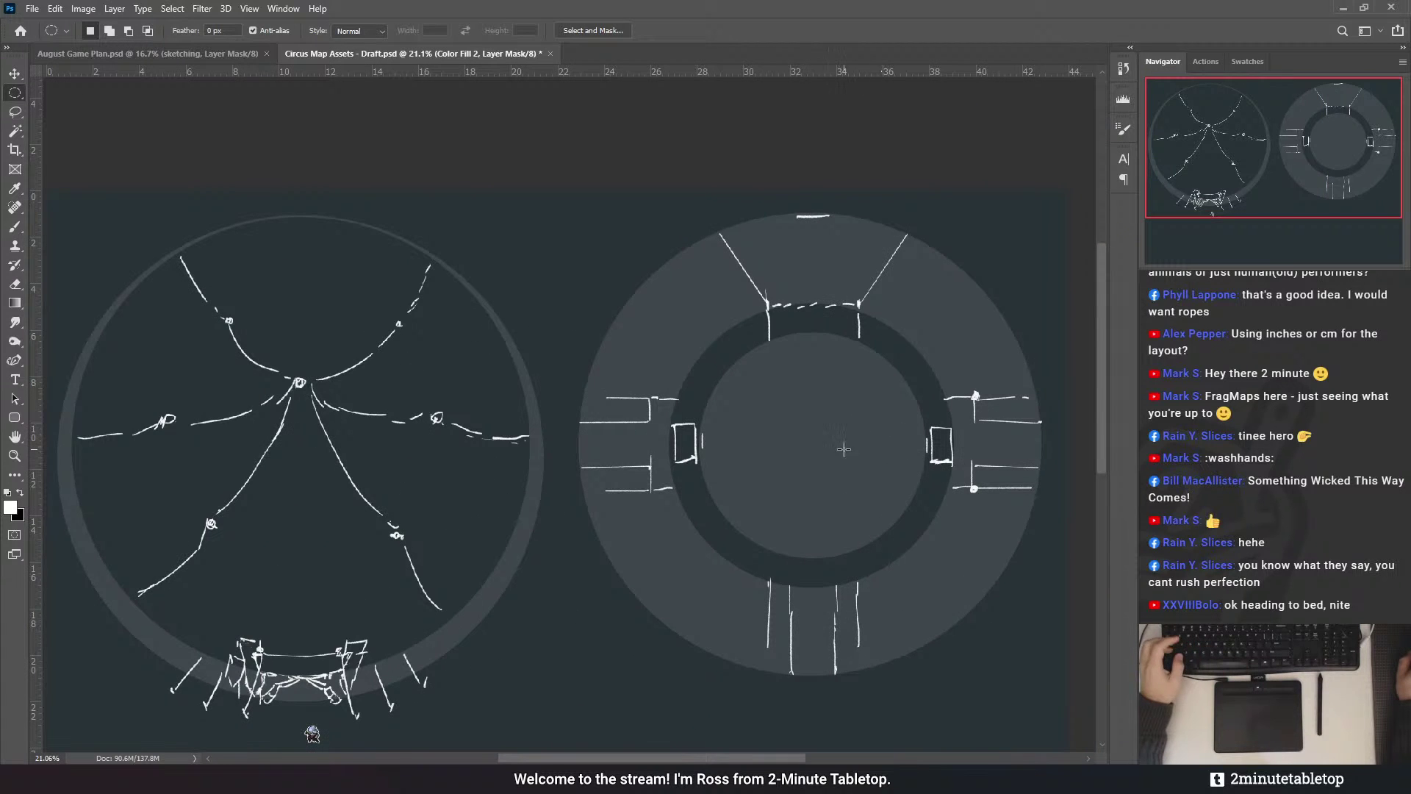
{"action": "mouse_move", "coordinate": [812, 440]}
{"action": "left_mouse_down"}
{"action": "mouse_move", "coordinate": [893, 421]}
{"action": "mouse_move", "coordinate": [952, 326]}
{"action": "left_mouse_up"}
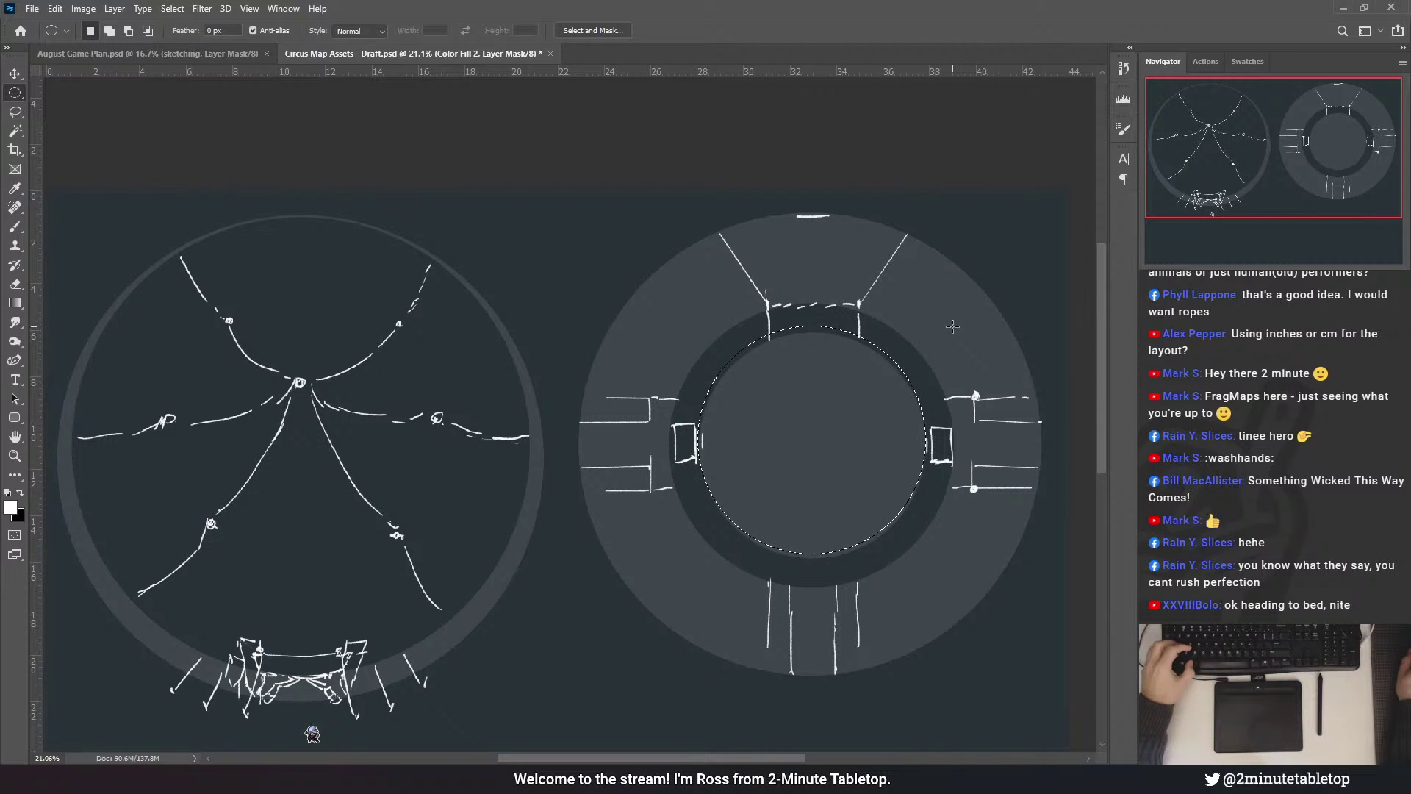
{"action": "left_click_drag", "start_coordinate": [301, 440], "coordinate": [415, 554]}
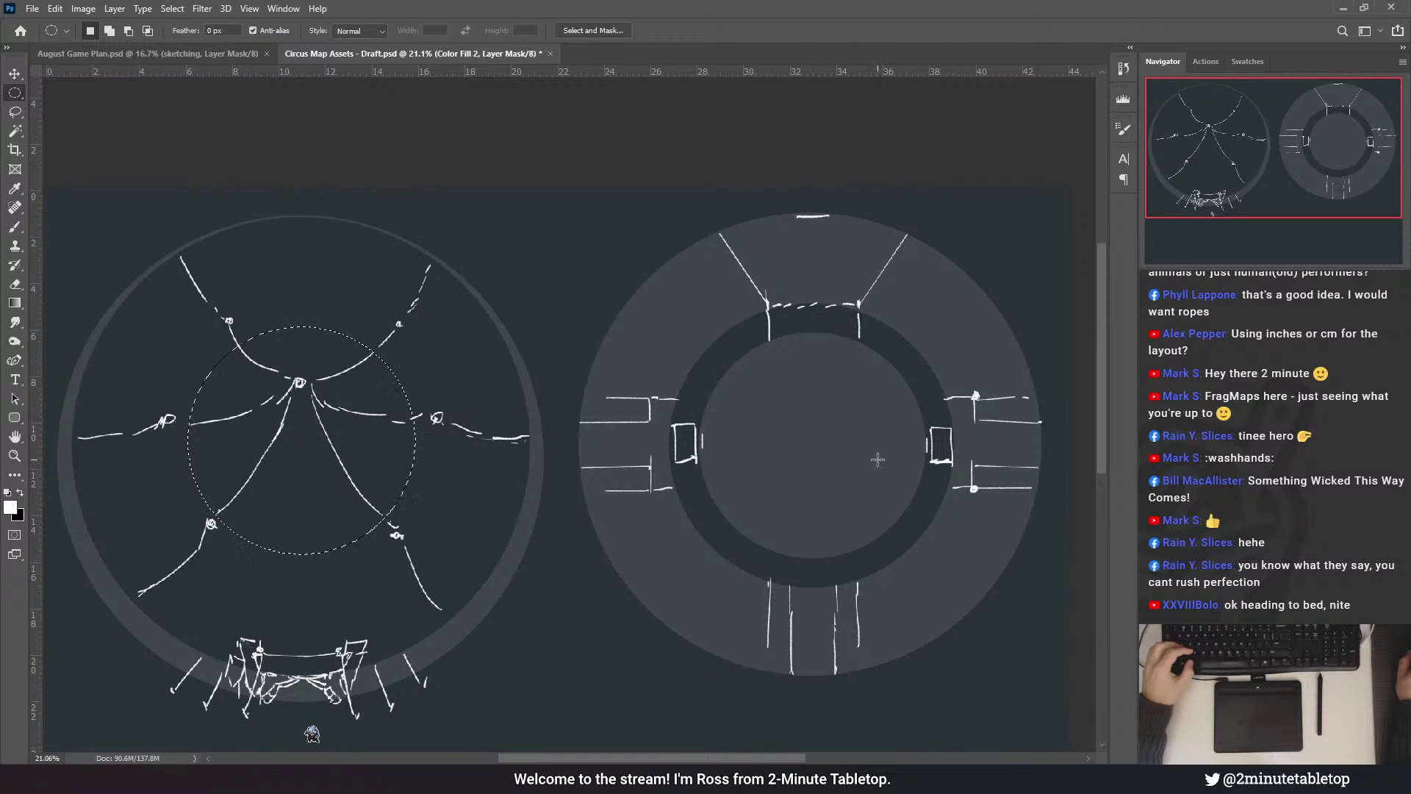
{"action": "key", "text": "ctrl+d"}
- Select a circle matching the dark ring's outer edge in the right plan, reposition it over the tent's pole marks, and reveal the red fill inside
{"action": "left_click_drag", "start_coordinate": [813, 442], "coordinate": [965, 301]}
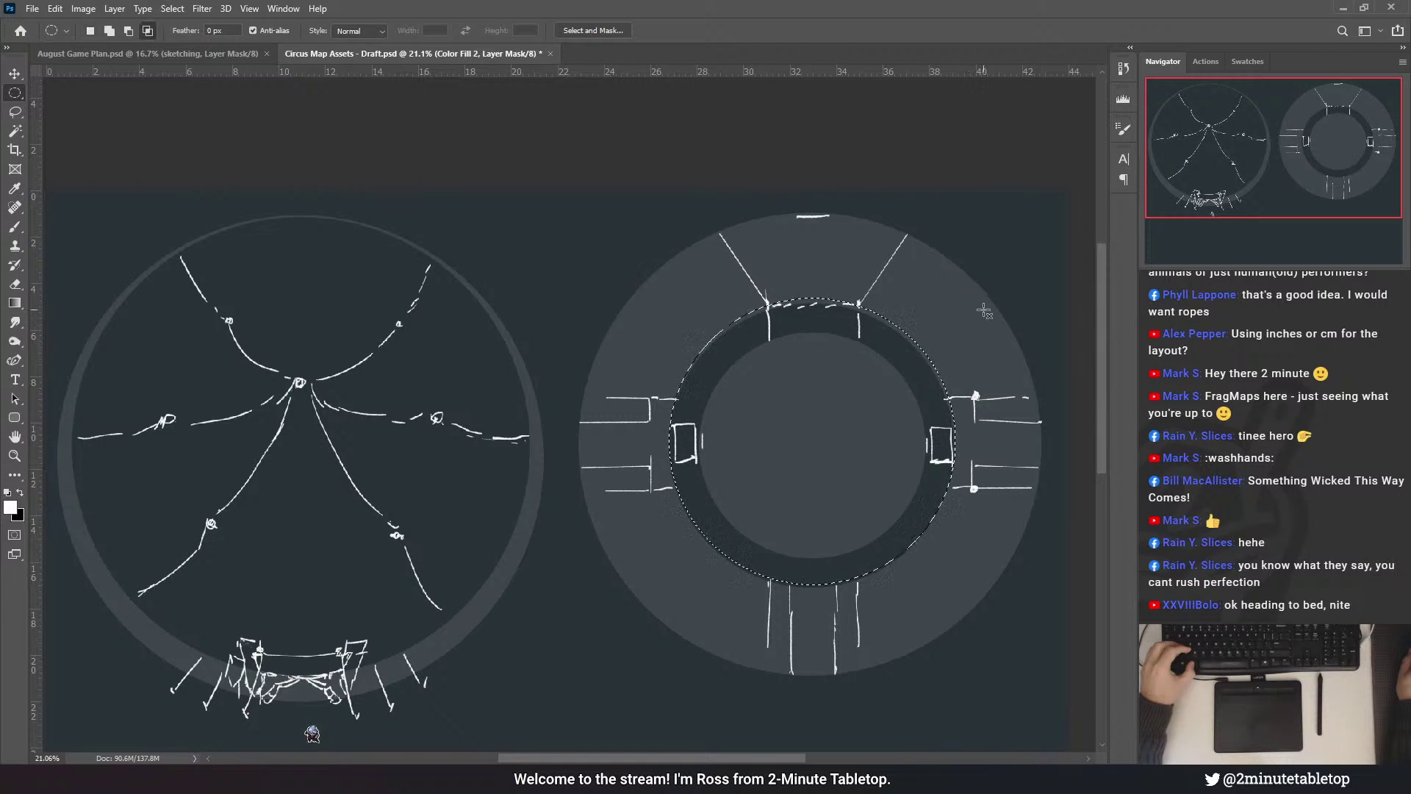
{"action": "mouse_move", "coordinate": [874, 436]}
{"action": "left_mouse_down"}
{"action": "mouse_move", "coordinate": [362, 420]}
{"action": "mouse_move", "coordinate": [361, 437]}
{"action": "left_mouse_up"}
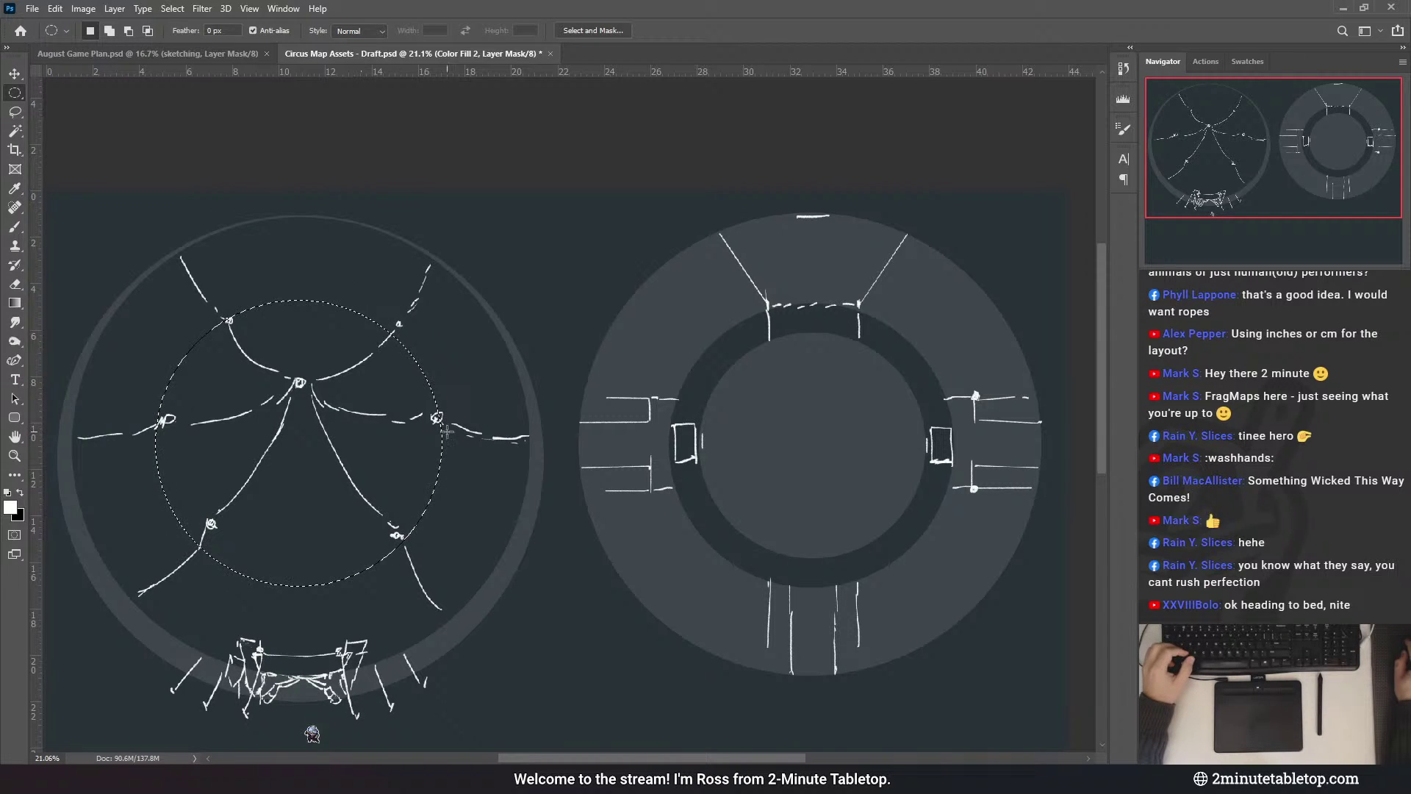
{"action": "scroll", "coordinate": [801, 375], "scroll_direction": "down", "scroll_amount": 3}
{"action": "scroll", "coordinate": [220, 403], "scroll_direction": "up", "scroll_amount": 4}
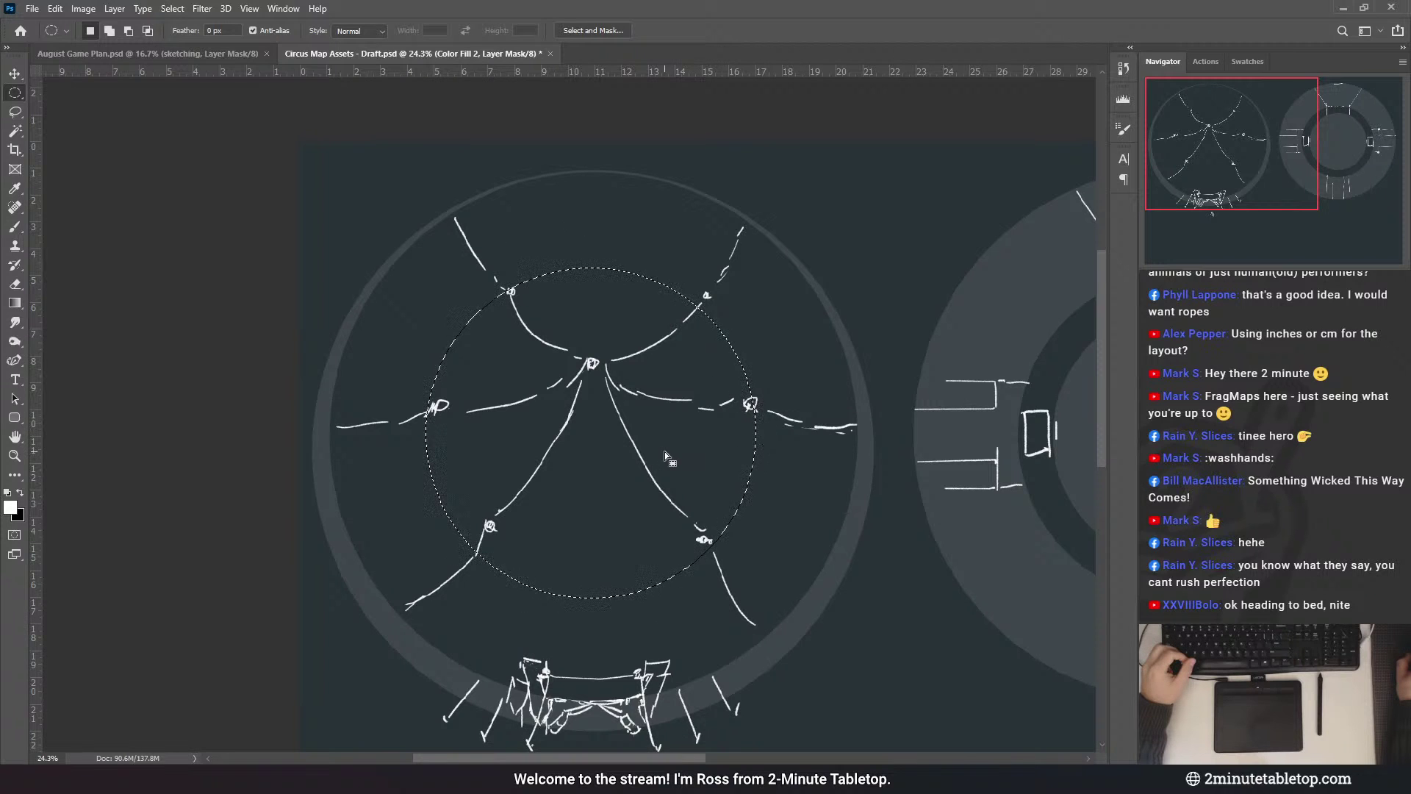
{"action": "left_click_drag", "start_coordinate": [666, 451], "coordinate": [669, 428]}
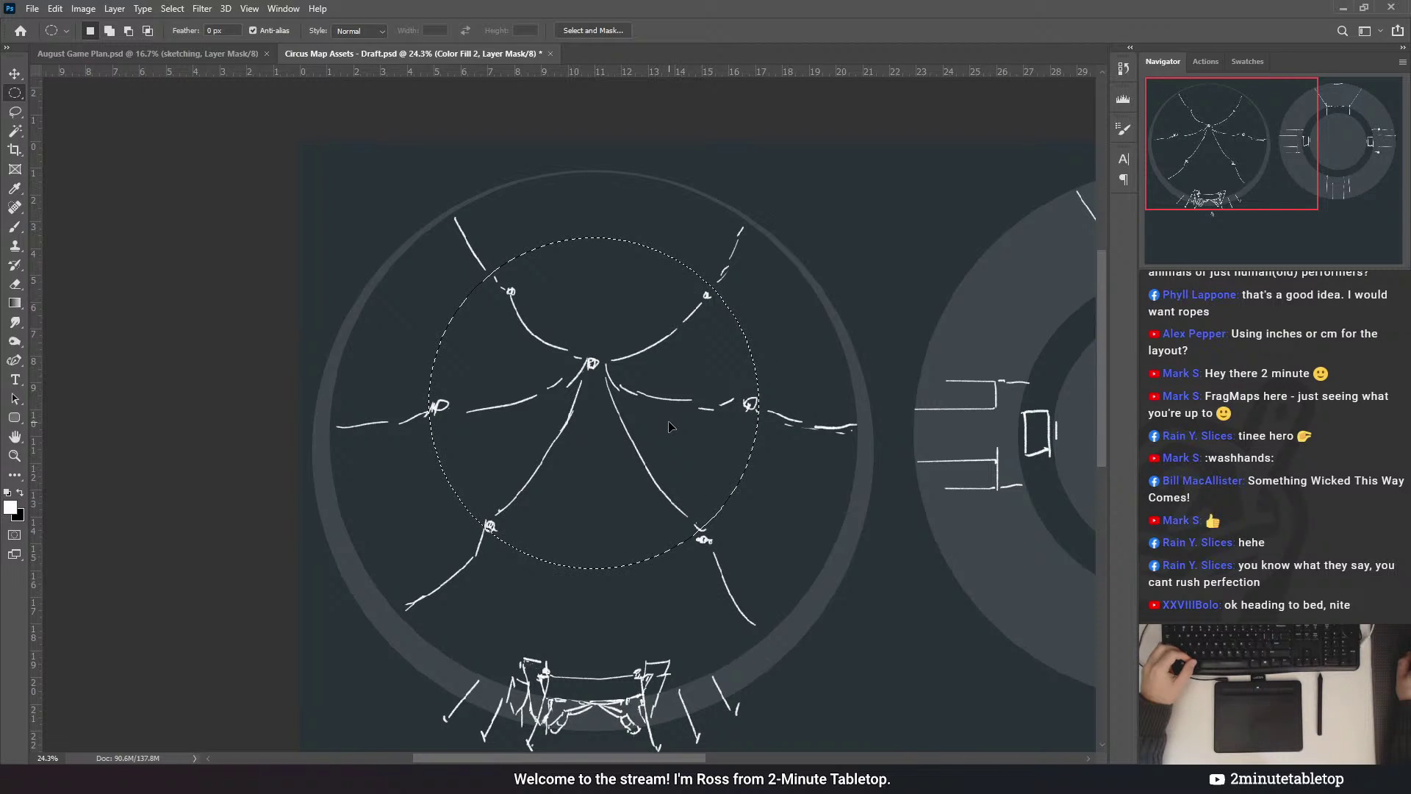
{"action": "key", "text": "alt+BackSpace"}
{"action": "key", "text": "ctrl+d"}
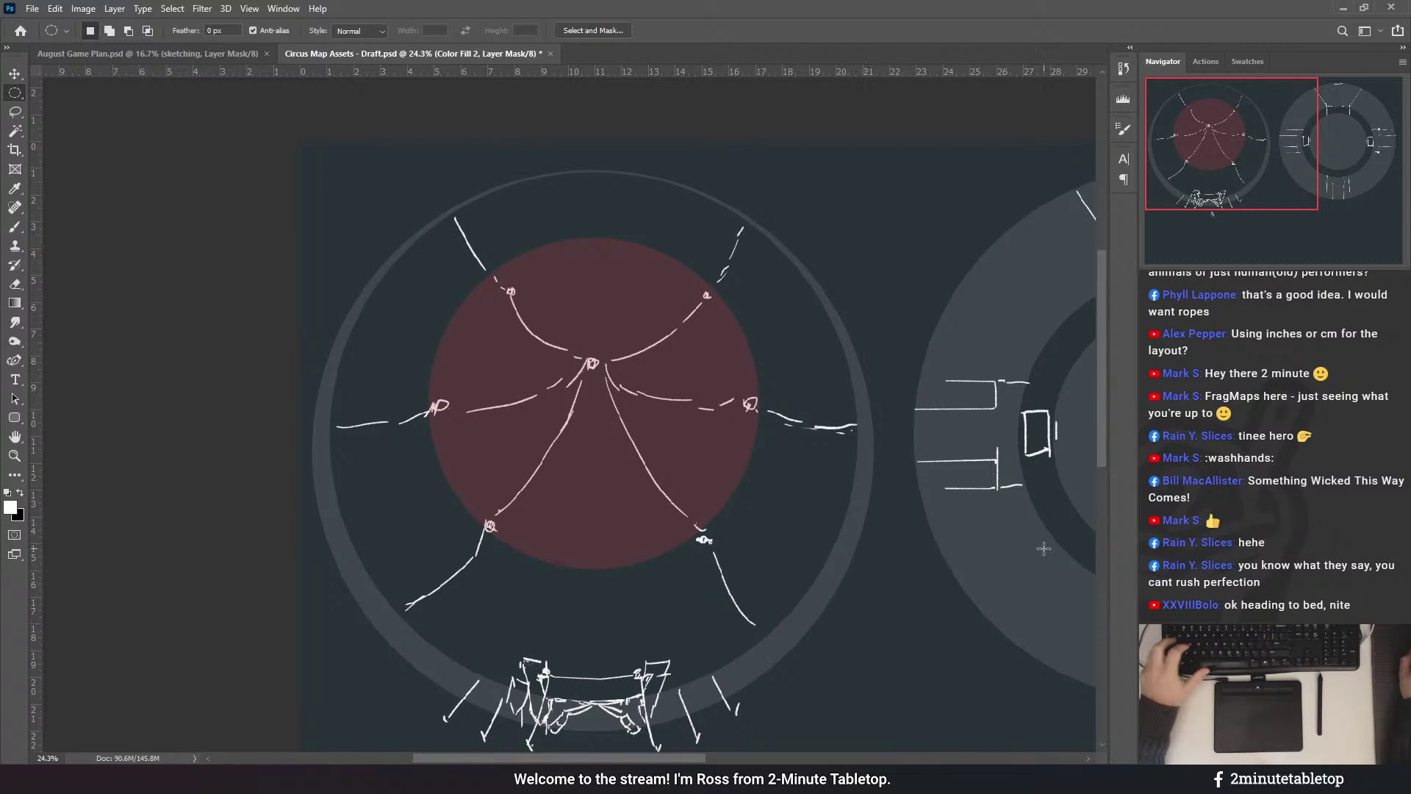
- On the sketching layer, move the two upper pole marks up toward the red circle's edge and shift the left one outward onto it
{"action": "key", "text": "alt+bracketright"}
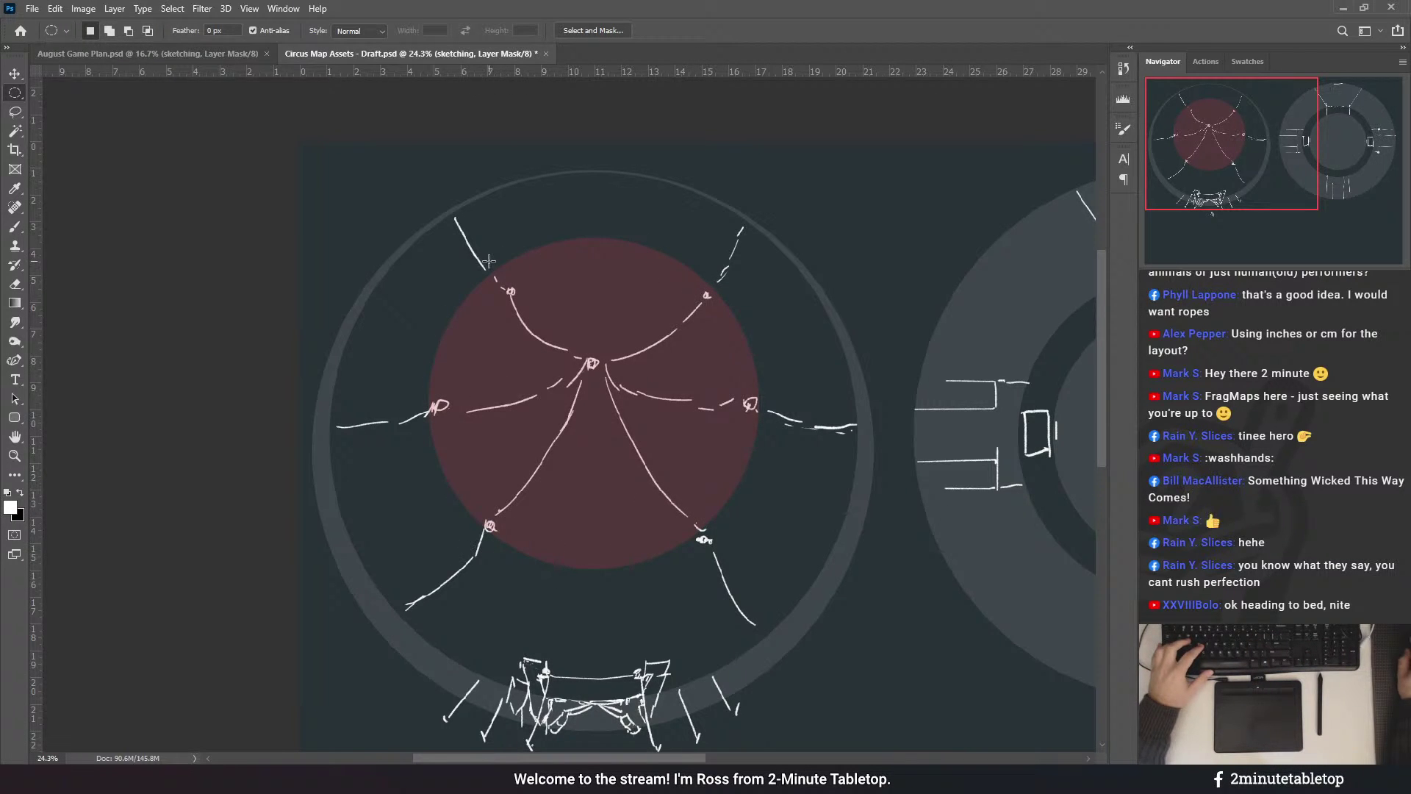
{"action": "mouse_move", "coordinate": [491, 266]}
{"action": "left_mouse_down"}
{"action": "mouse_move", "coordinate": [735, 319]}
{"action": "mouse_move", "coordinate": [663, 283]}
{"action": "left_mouse_up"}
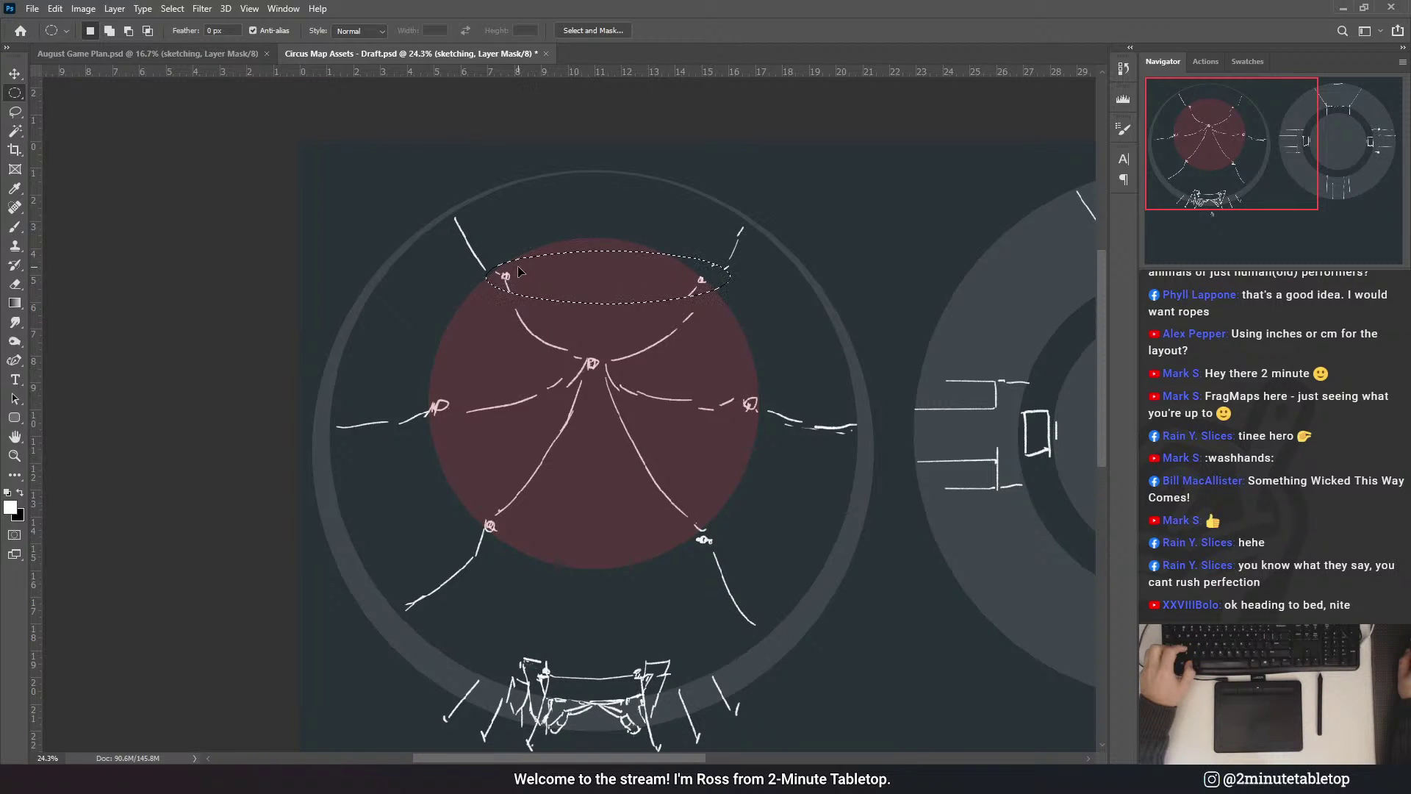
{"action": "key", "text": "ctrl+d"}
{"action": "left_click_drag", "start_coordinate": [507, 288], "coordinate": [496, 287]}
{"action": "key", "text": "ctrl+d"}
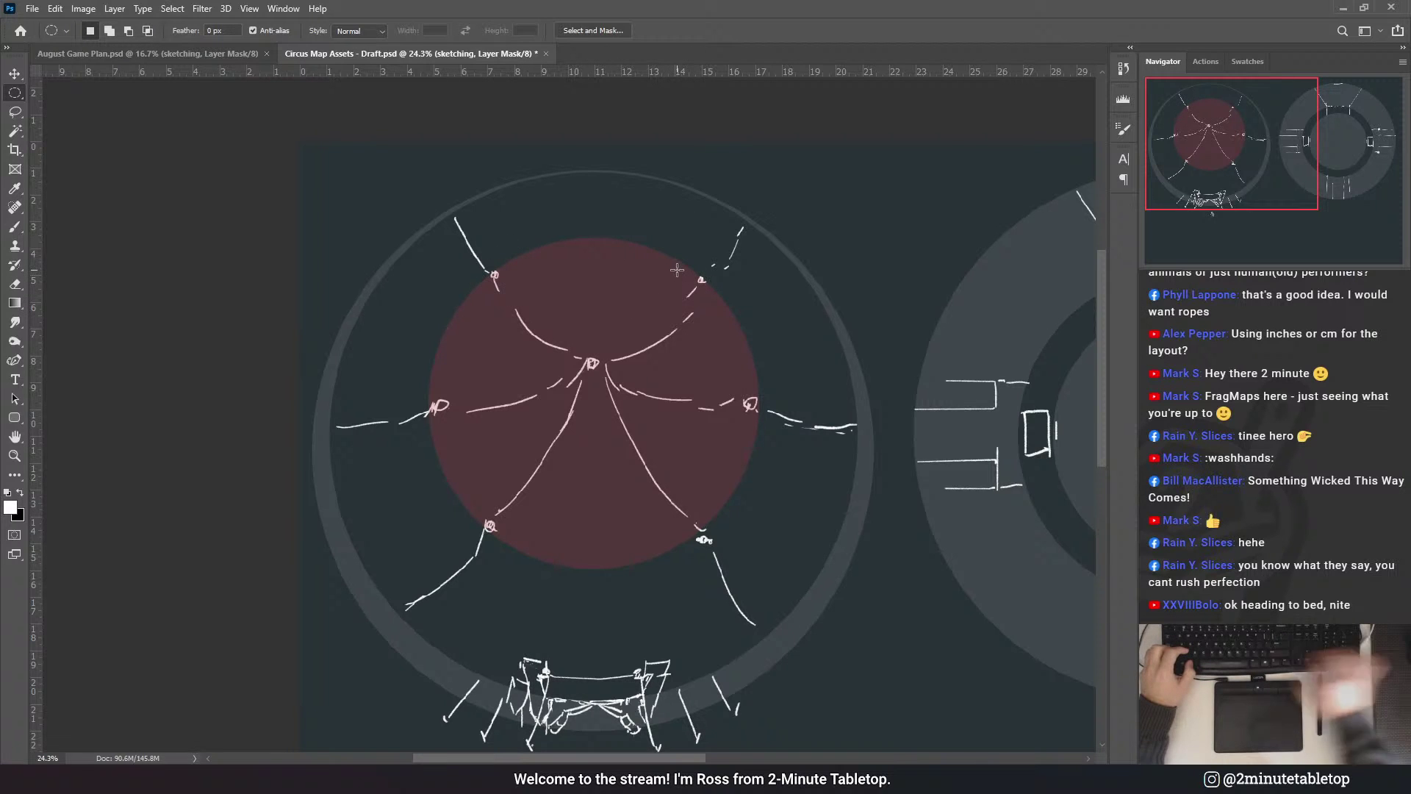
- Show the grid, then shift the upper-right pole mark slightly left and the right-hand pole mark outward to the red circle's edge
{"action": "key", "text": "ctrl+apostrophe"}
{"action": "scroll", "coordinate": [677, 270], "scroll_direction": "up", "scroll_amount": 1}
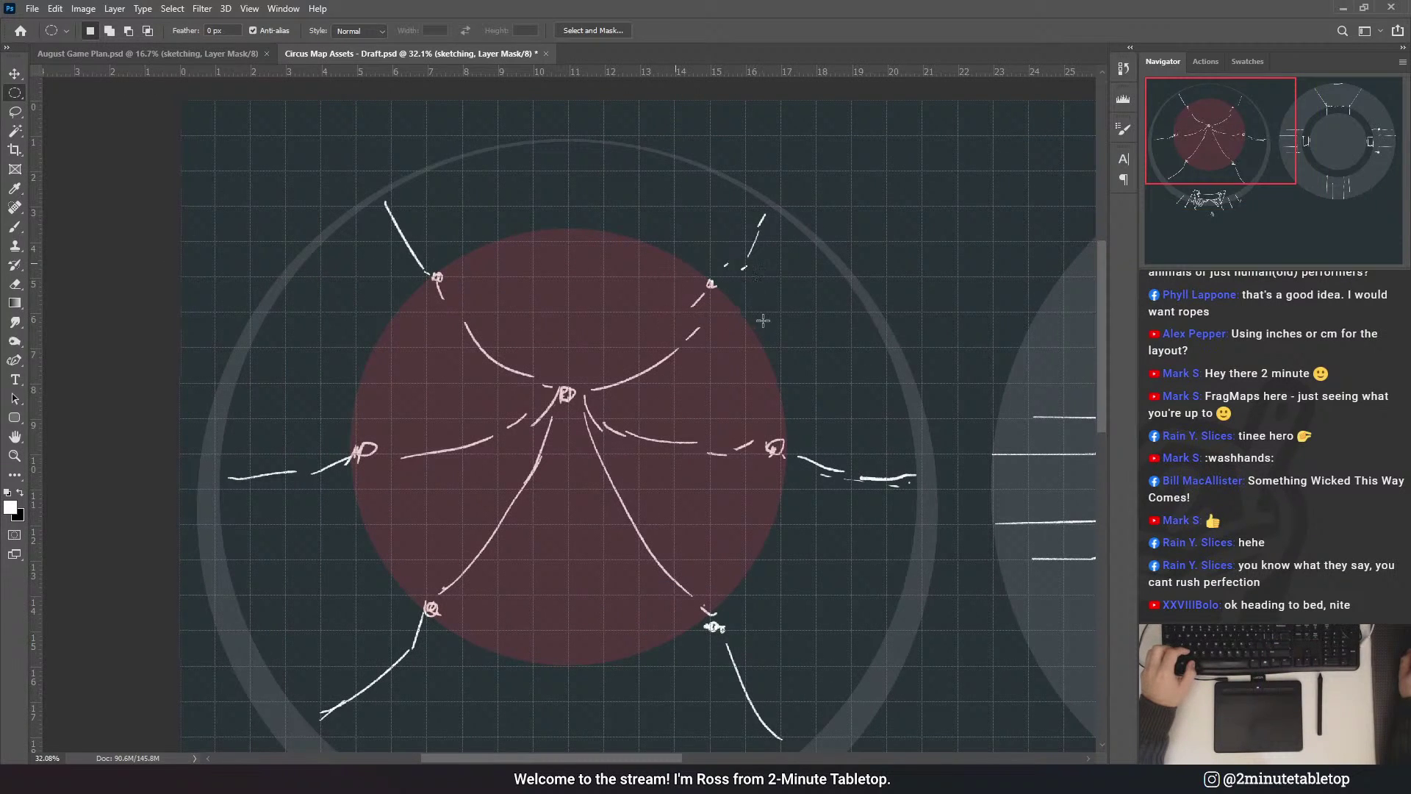
{"action": "left_click_drag", "start_coordinate": [763, 320], "coordinate": [675, 263]}
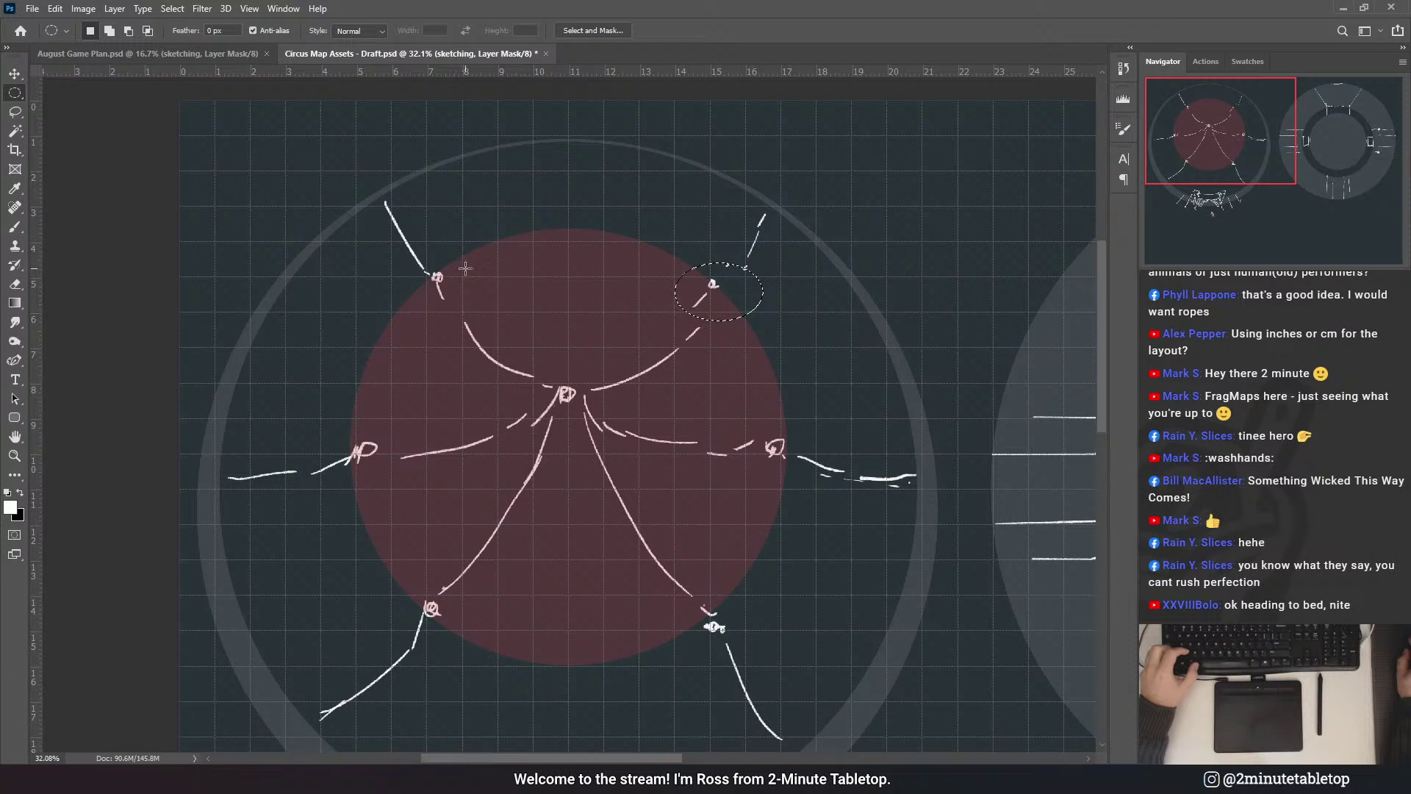
{"action": "left_click_drag", "start_coordinate": [738, 297], "coordinate": [728, 298]}
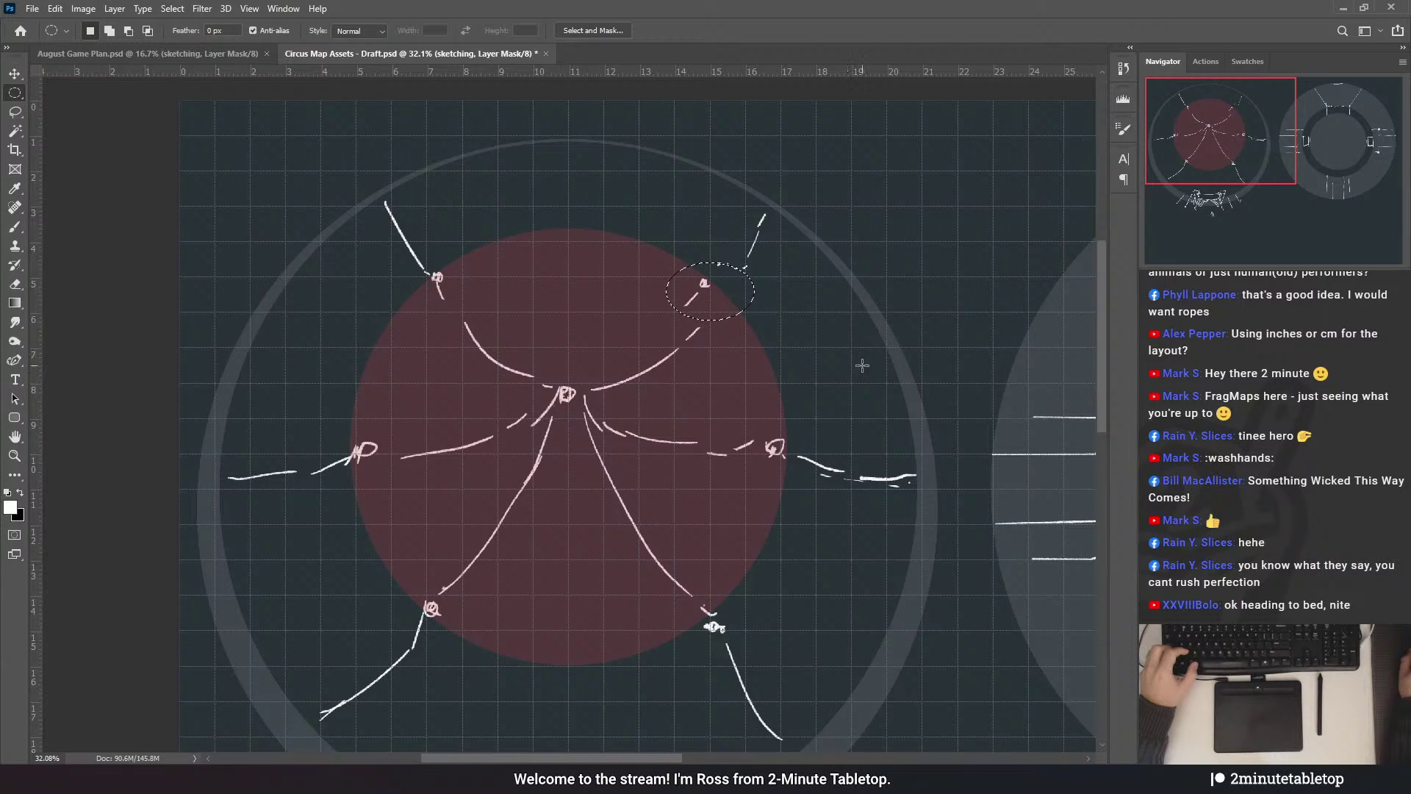
{"action": "left_click_drag", "start_coordinate": [744, 432], "coordinate": [785, 447]}
{"action": "key", "text": "ctrl+d"}
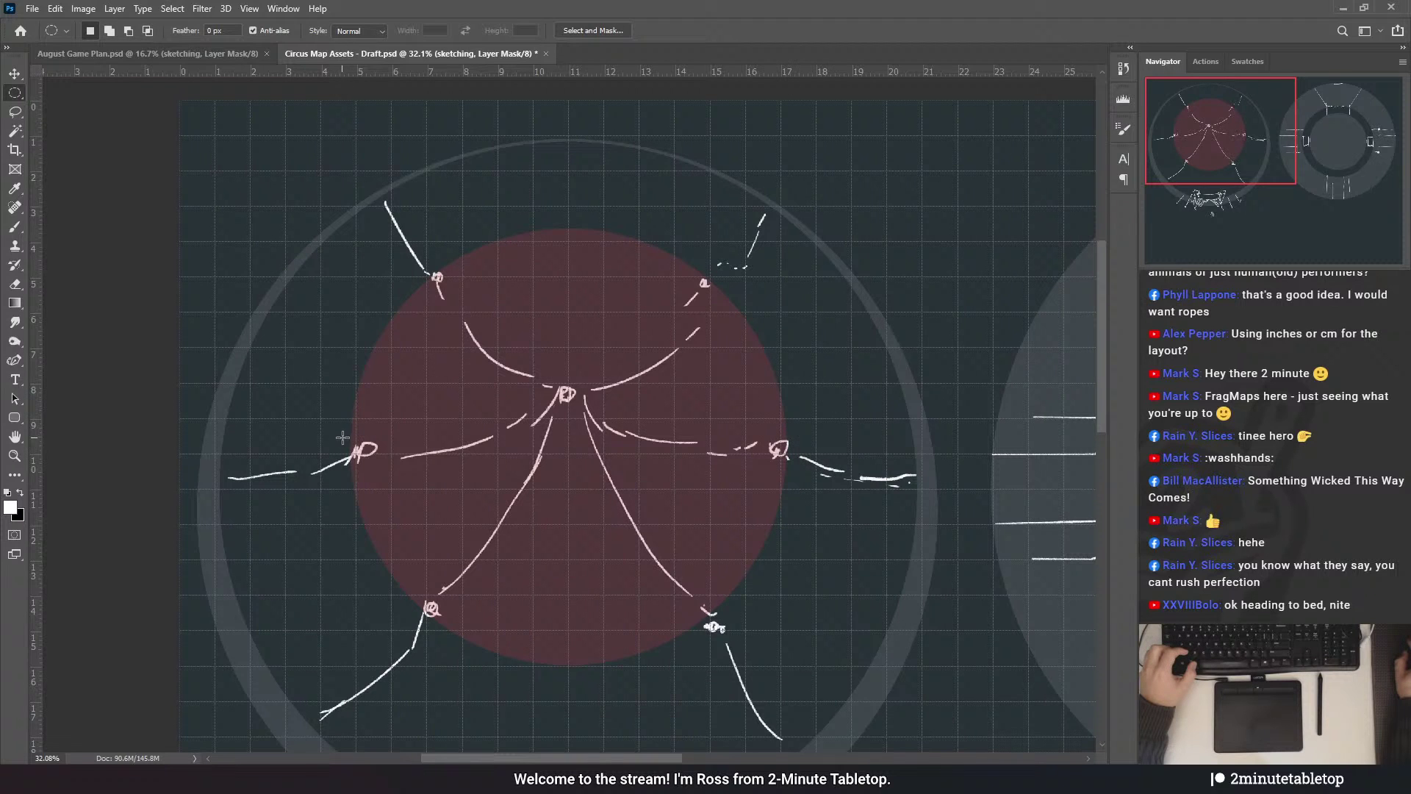
- Move the left and lower-left pole marks slightly outward so they sit on the red circle's edge
{"action": "mouse_move", "coordinate": [343, 438]}
{"action": "left_mouse_down"}
{"action": "mouse_move", "coordinate": [393, 476]}
{"action": "mouse_move", "coordinate": [357, 457]}
{"action": "left_mouse_up"}
{"action": "key", "text": "ctrl+d"}
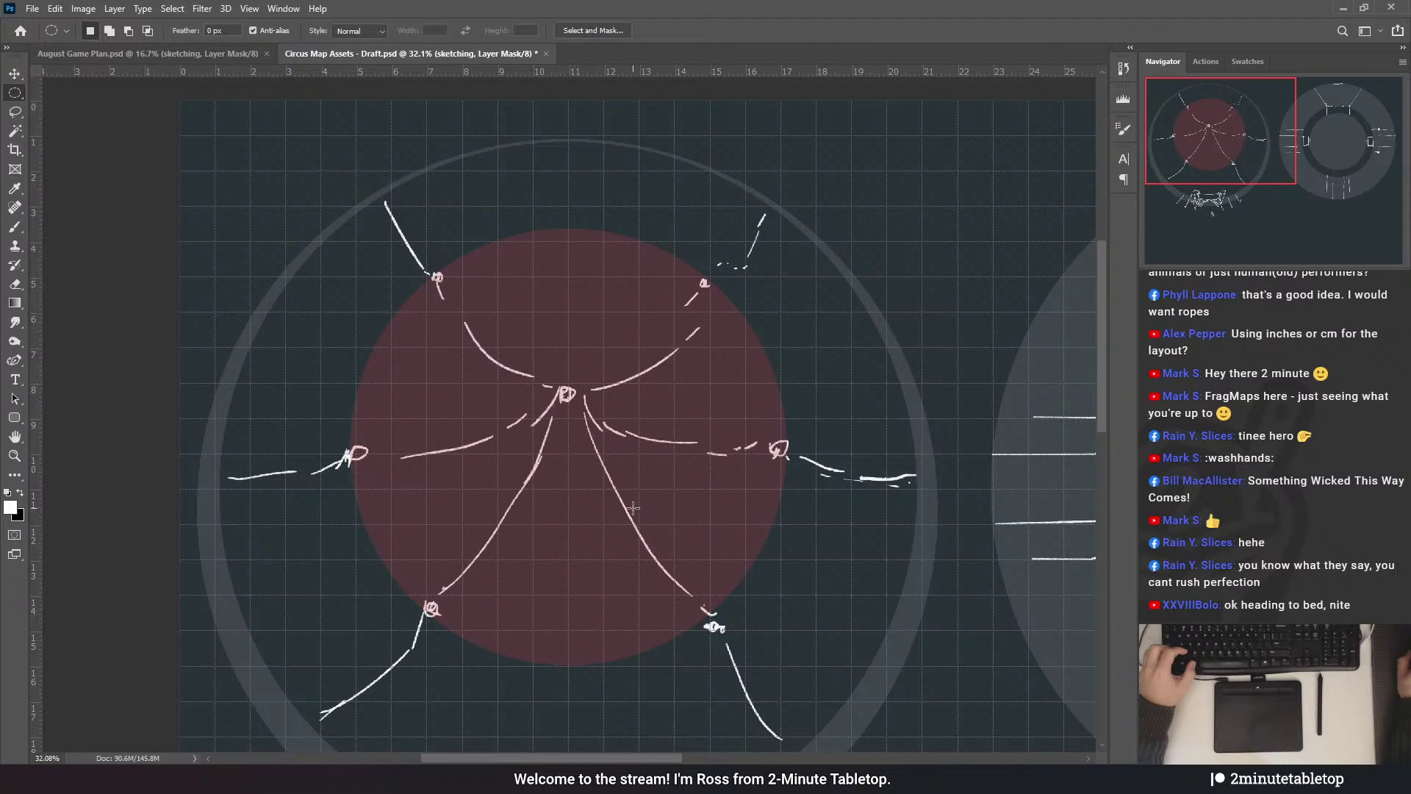
{"action": "left_click_drag", "start_coordinate": [450, 632], "coordinate": [409, 593]}
{"action": "left_click_drag", "start_coordinate": [430, 610], "coordinate": [427, 614]}
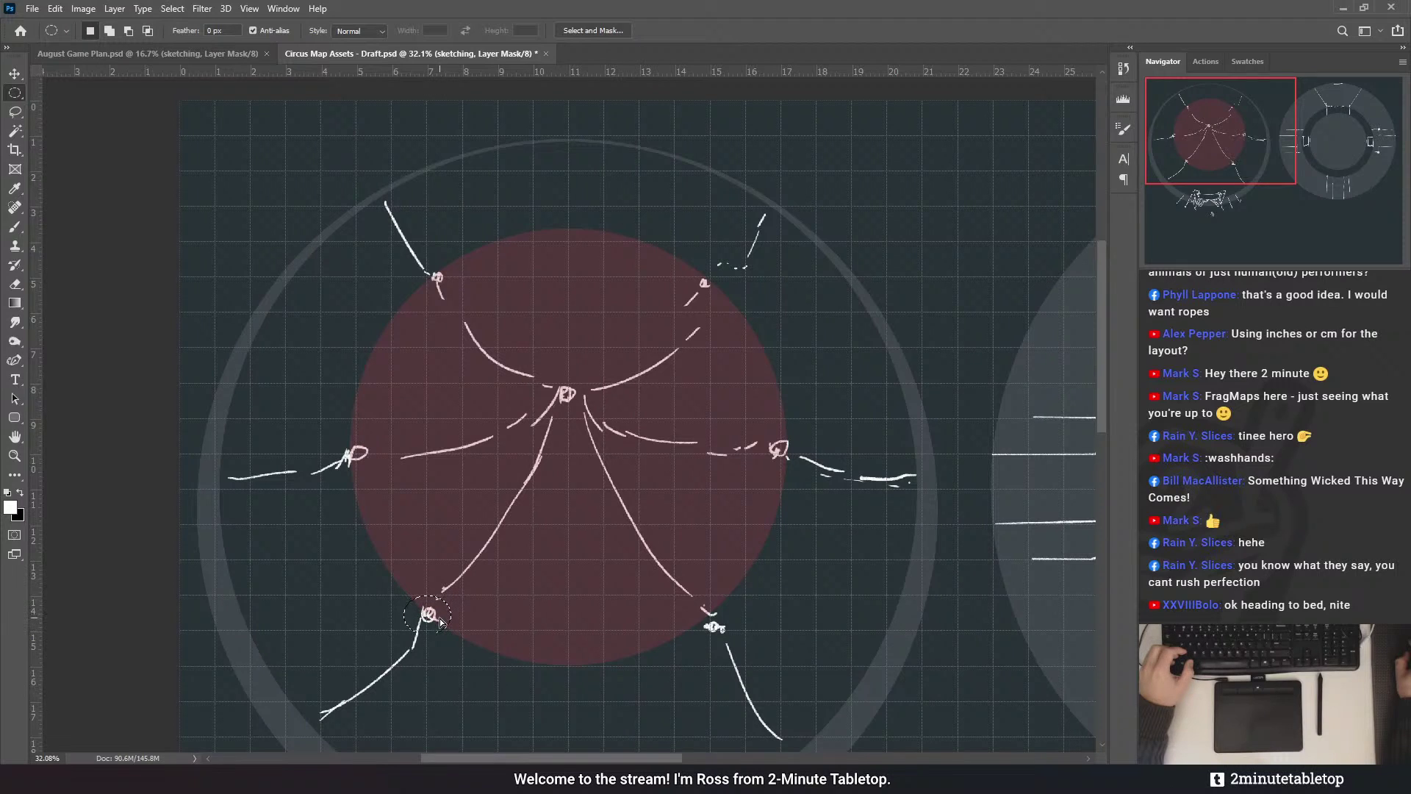
{"action": "key", "text": "ctrl+d"}
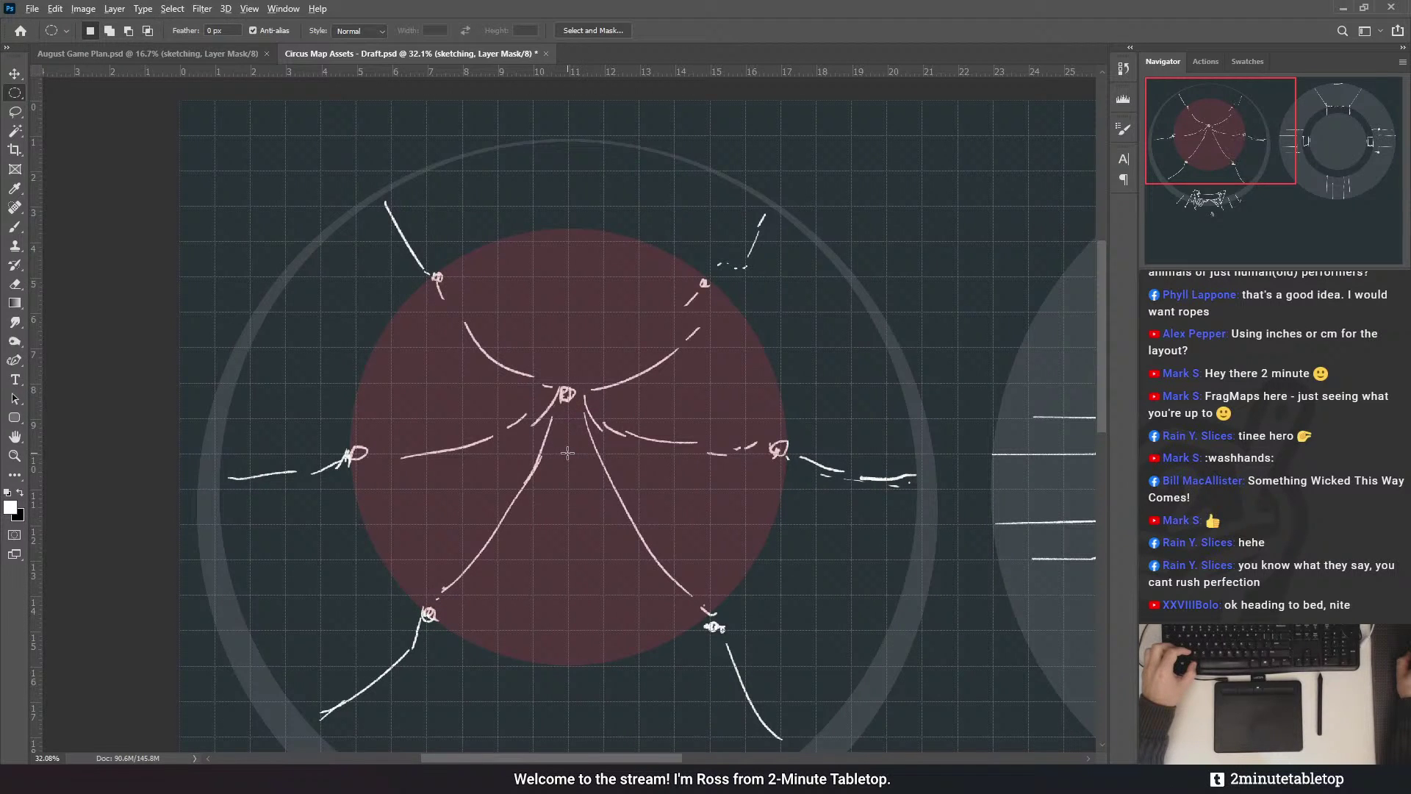
- Select the central peak and its inner ridge lines with a circular selection, move them up slightly over one grid square, and deselect
{"action": "mouse_move", "coordinate": [568, 443]}
{"action": "left_mouse_down"}
{"action": "mouse_move", "coordinate": [789, 243]}
{"action": "mouse_move", "coordinate": [776, 269]}
{"action": "left_mouse_up"}
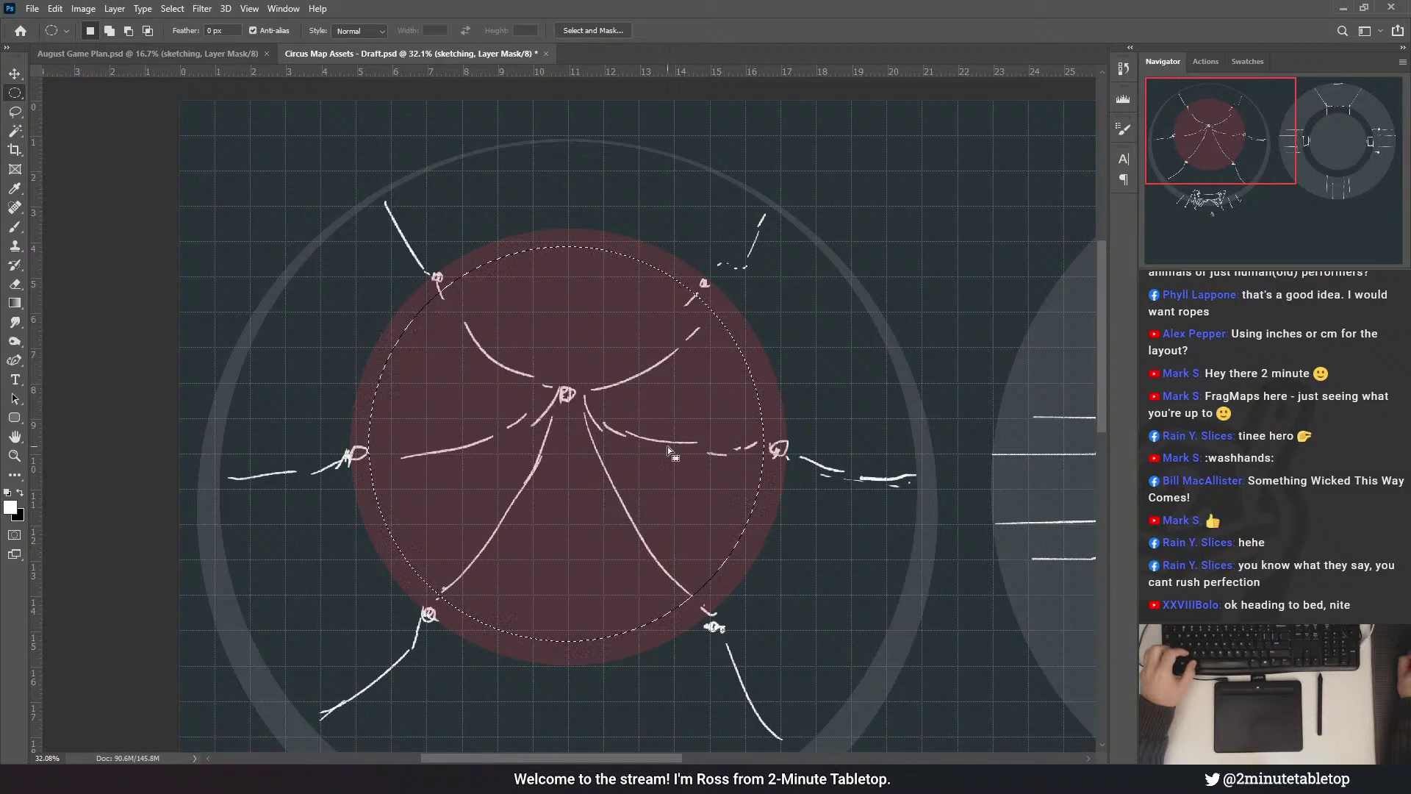
{"action": "left_click_drag", "start_coordinate": [621, 441], "coordinate": [624, 396]}
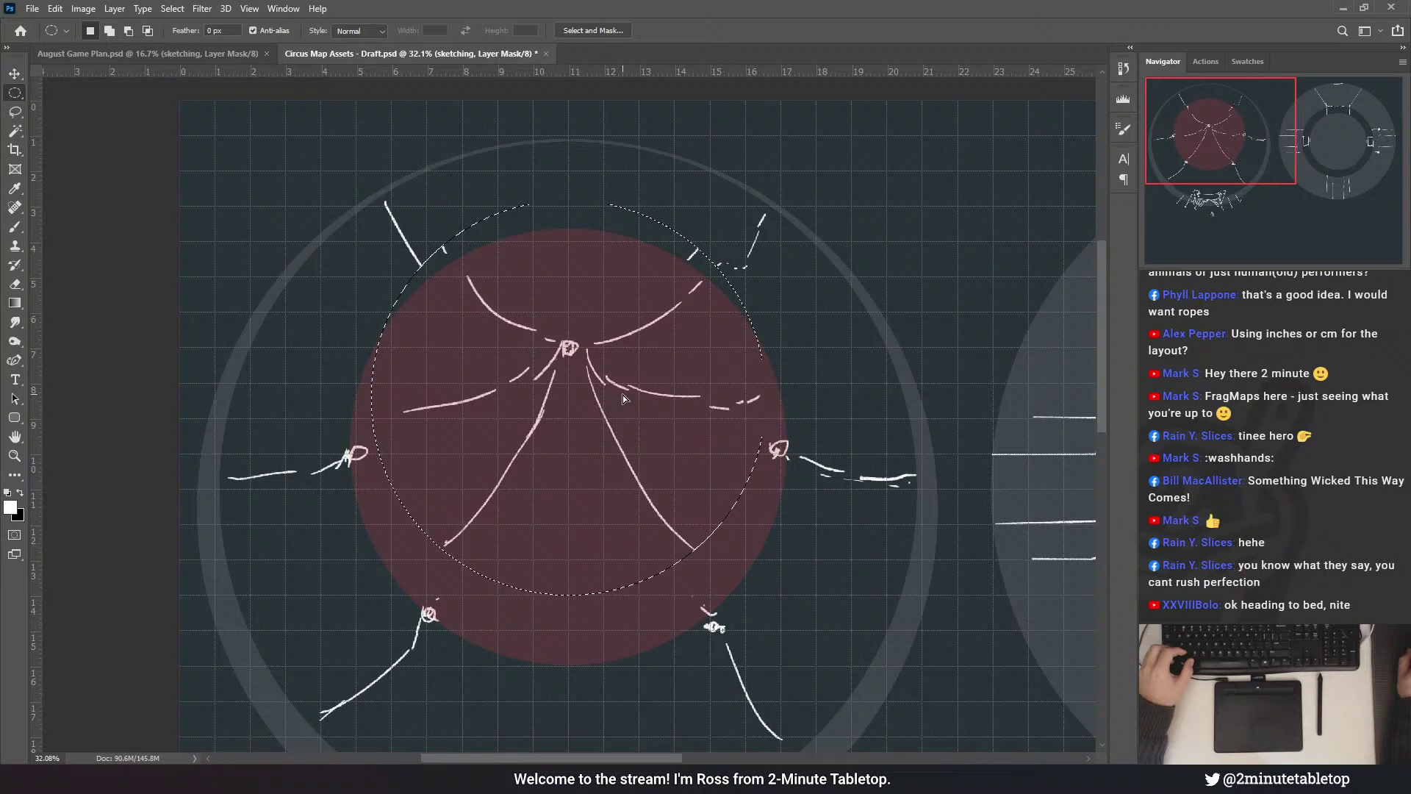
{"action": "scroll", "coordinate": [671, 350], "scroll_direction": "down", "scroll_amount": 3}
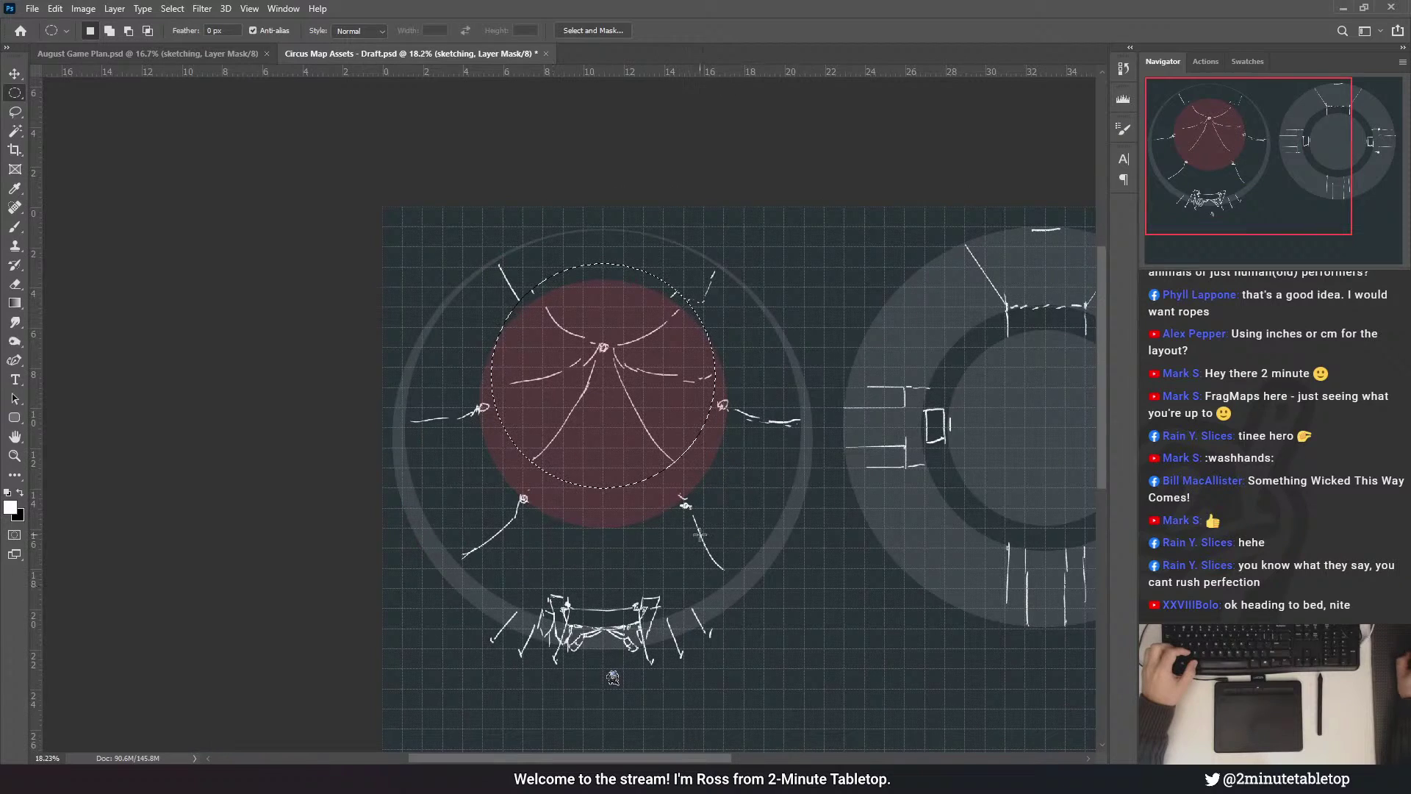
{"action": "key", "text": "ctrl+d"}
{"action": "scroll", "coordinate": [631, 312], "scroll_direction": "up", "scroll_amount": 2}
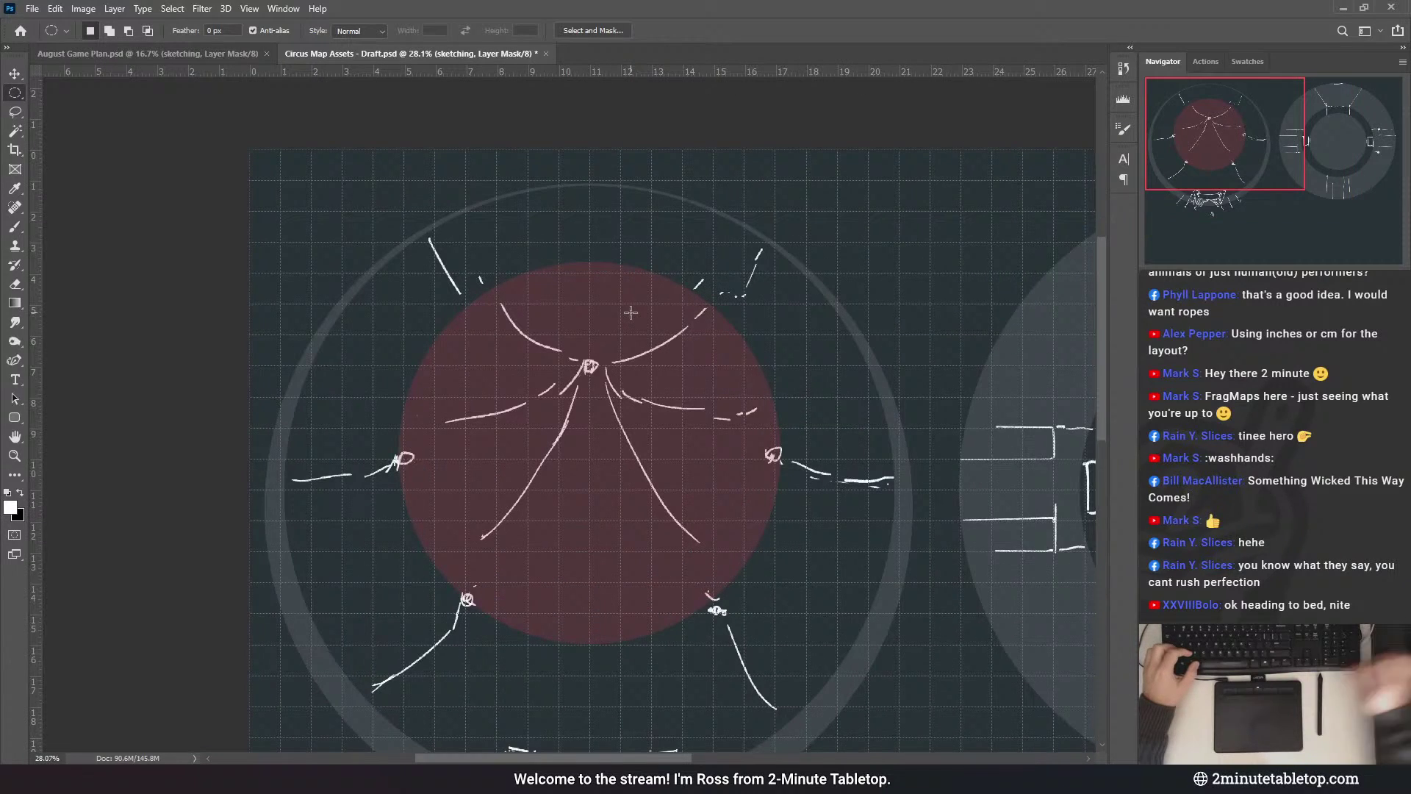
{"action": "scroll", "coordinate": [624, 318], "scroll_direction": "down", "scroll_amount": 2}
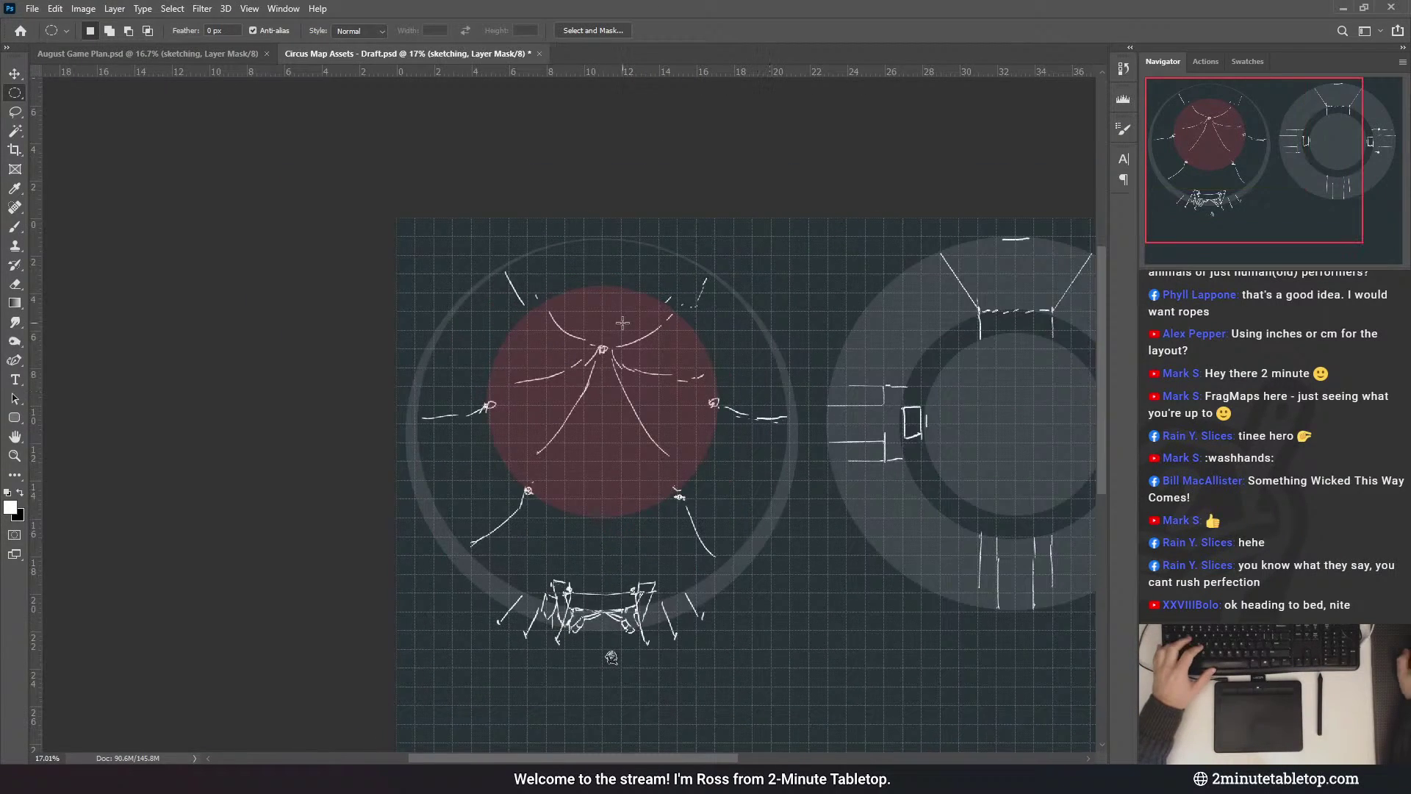
{"action": "scroll", "coordinate": [619, 351], "scroll_direction": "up", "scroll_amount": 1}
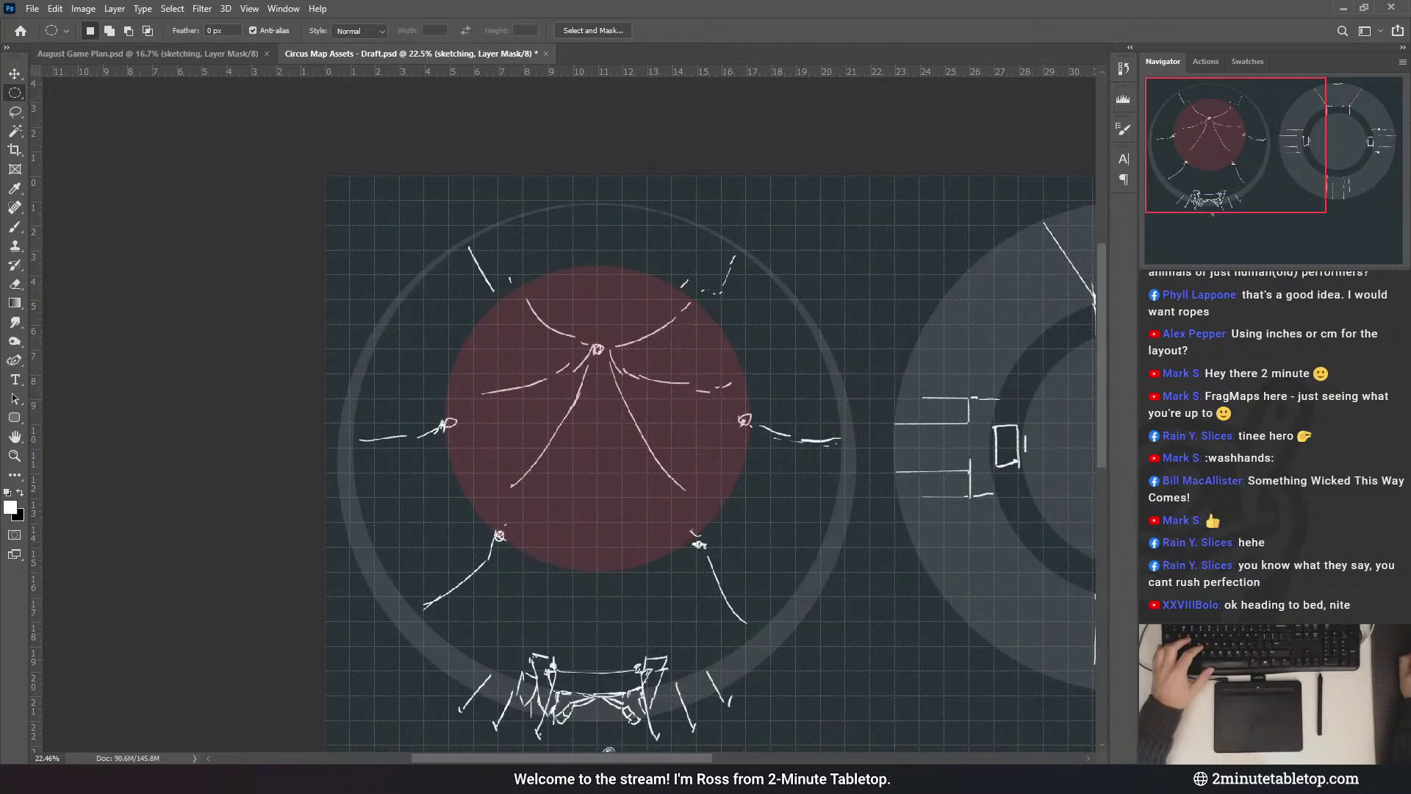
- Hide the red circle and erase the sketched curved lines radiating from the central pole on its left side
{"action": "key", "text": "backslash"}
{"action": "scroll", "coordinate": [654, 409], "scroll_direction": "down", "scroll_amount": 2}
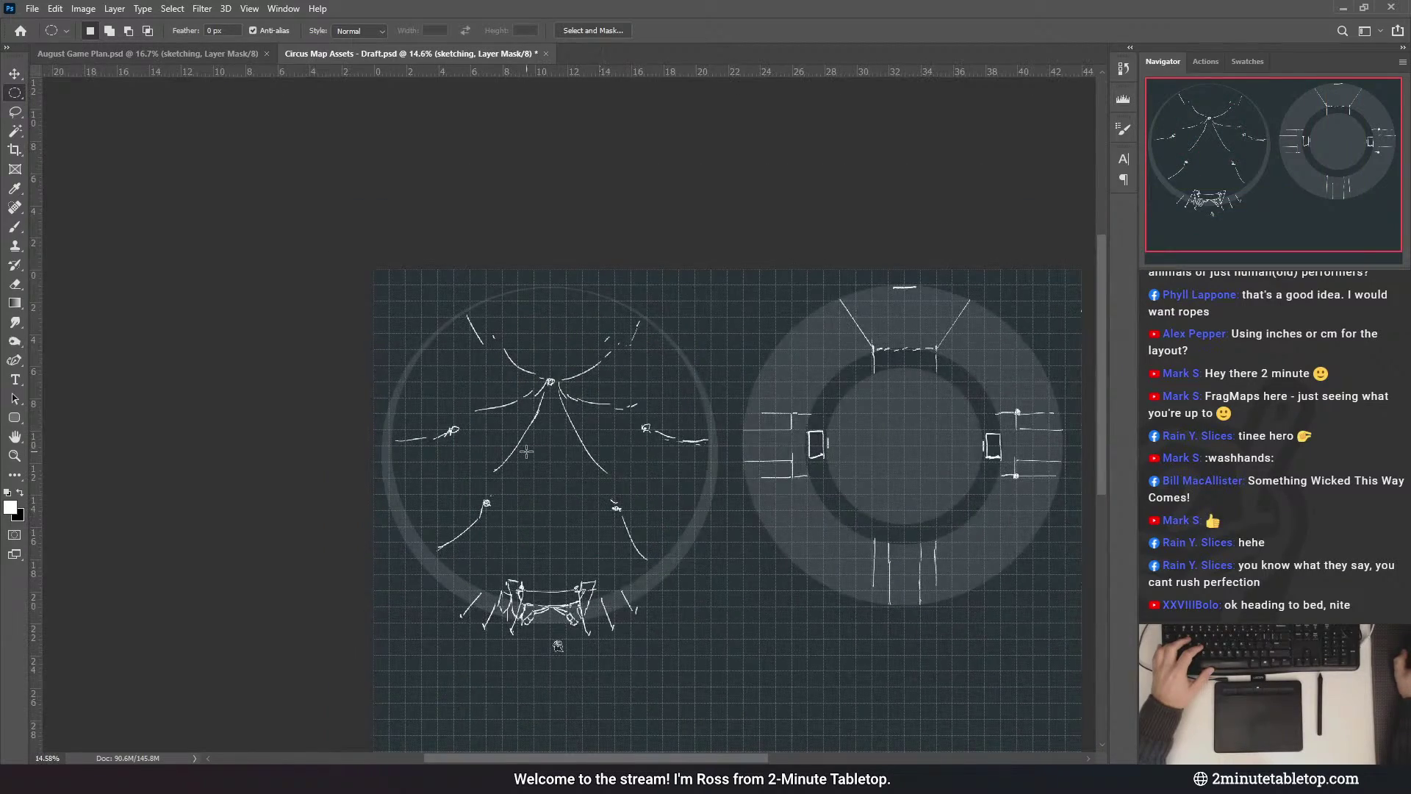
{"action": "scroll", "coordinate": [527, 451], "scroll_direction": "up", "scroll_amount": 3}
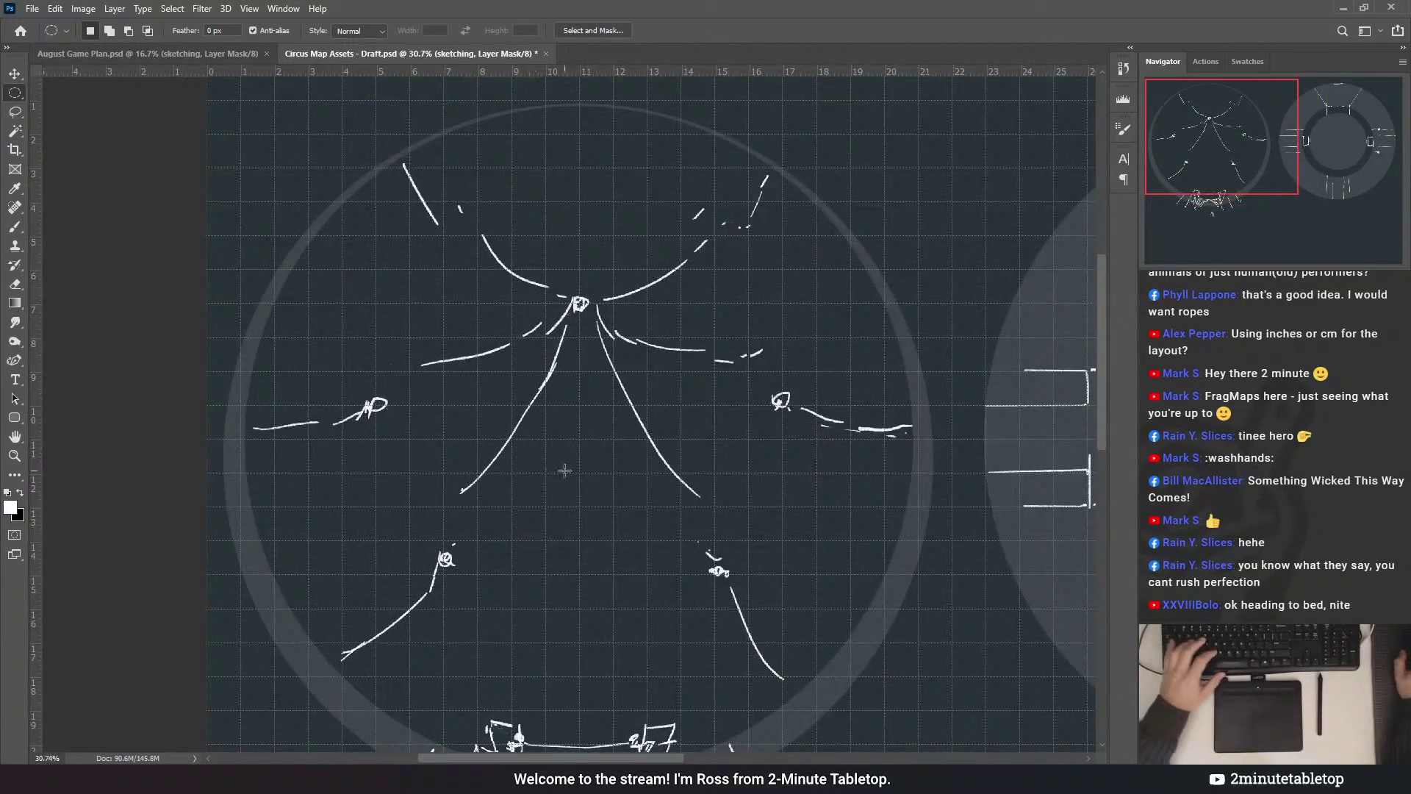
{"action": "key", "text": "b"}
{"action": "scroll", "coordinate": [792, 509], "scroll_direction": "down", "scroll_amount": 1}
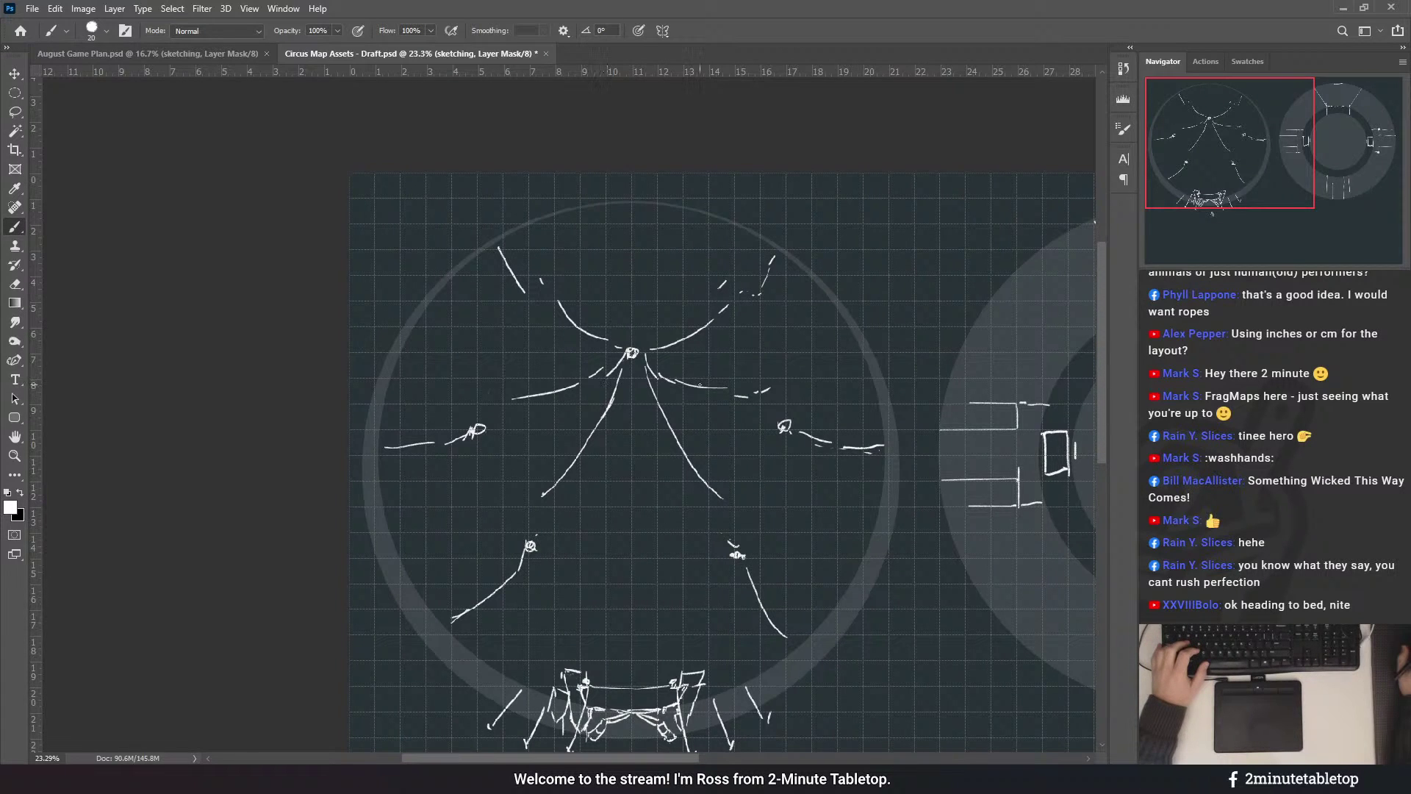
{"action": "scroll", "coordinate": [700, 385], "scroll_direction": "up", "scroll_amount": 4}
{"action": "left_click_drag", "start_coordinate": [772, 456], "coordinate": [720, 362]}
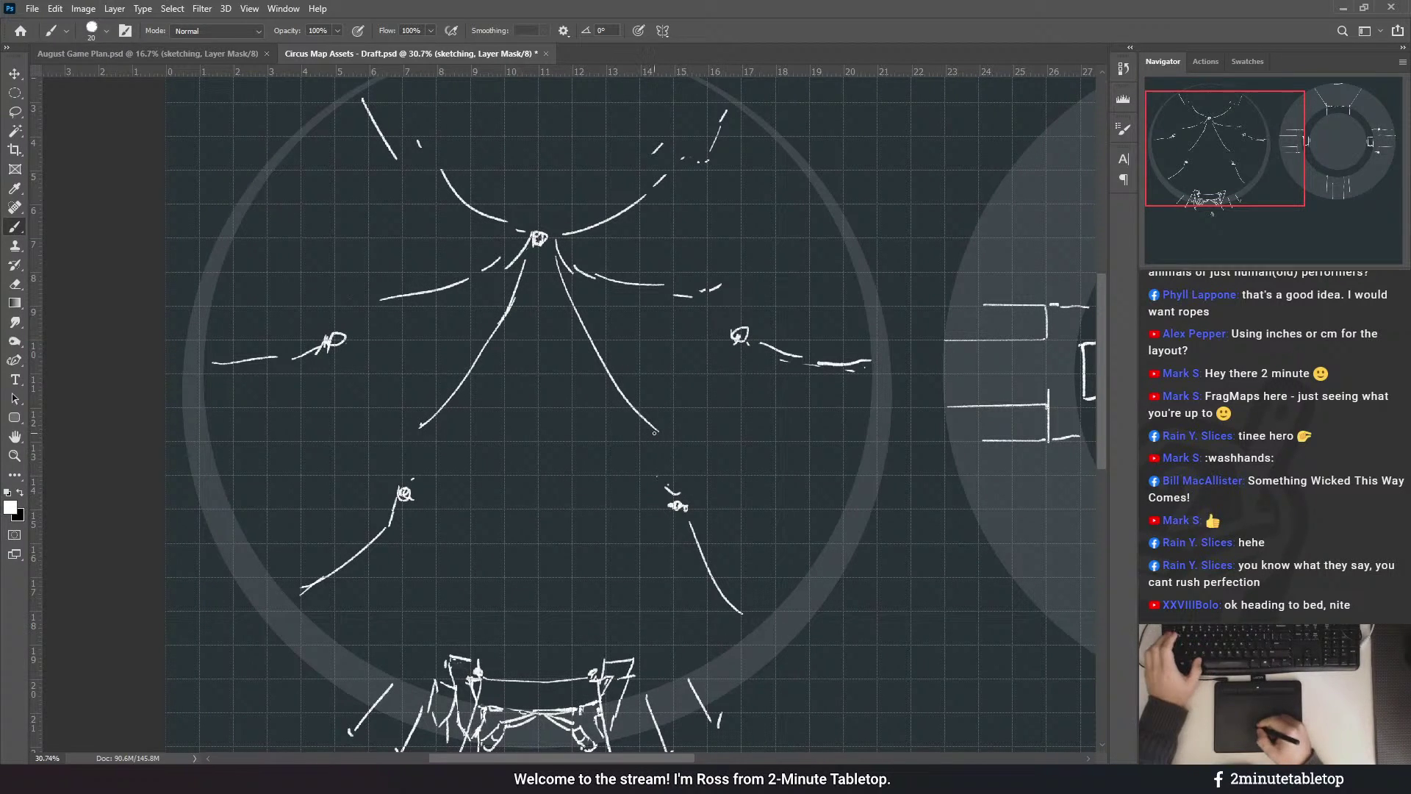
{"action": "mouse_move", "coordinate": [637, 388]}
{"action": "left_mouse_down"}
{"action": "mouse_move", "coordinate": [655, 387]}
{"action": "mouse_move", "coordinate": [693, 446]}
{"action": "left_mouse_up"}
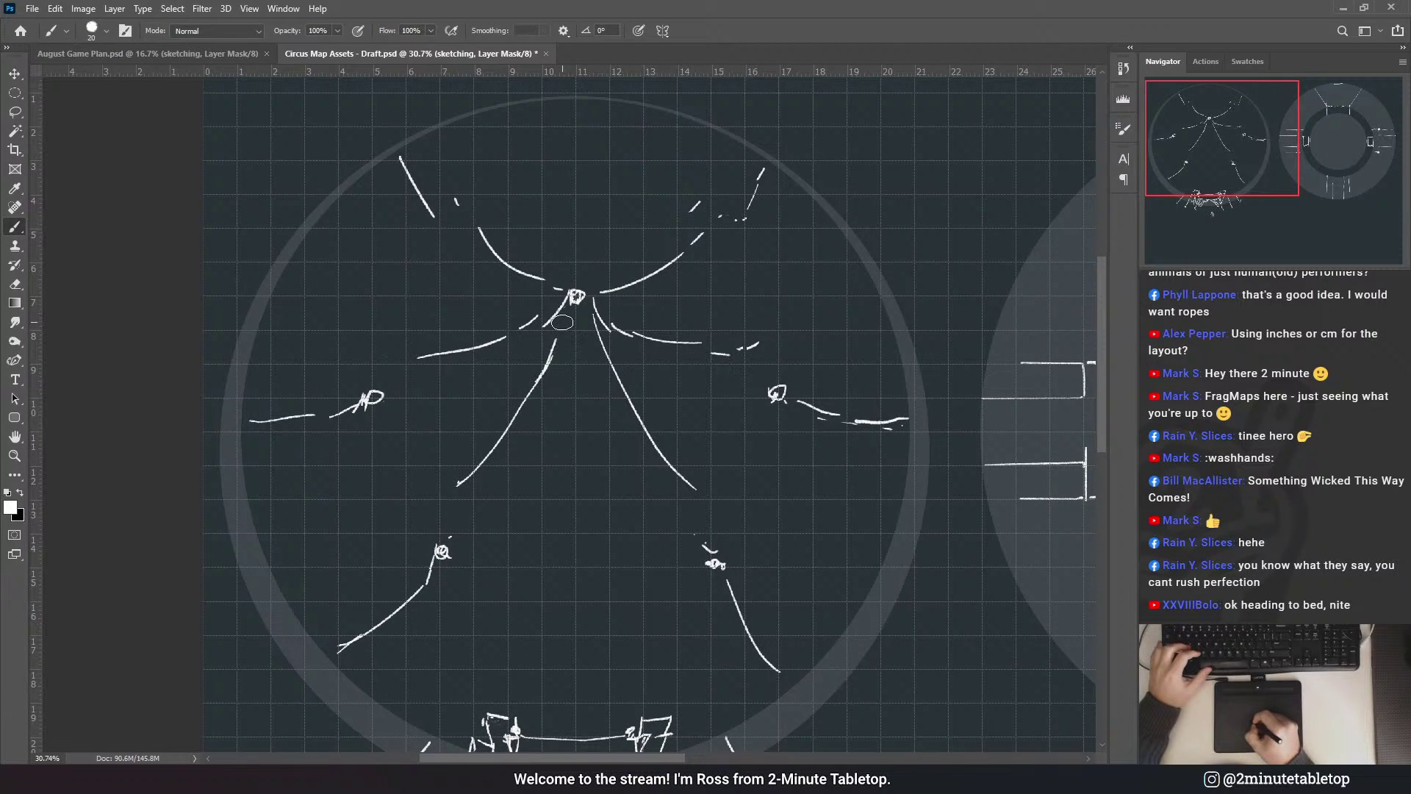
{"action": "left_click_drag", "start_coordinate": [556, 334], "coordinate": [459, 483]}
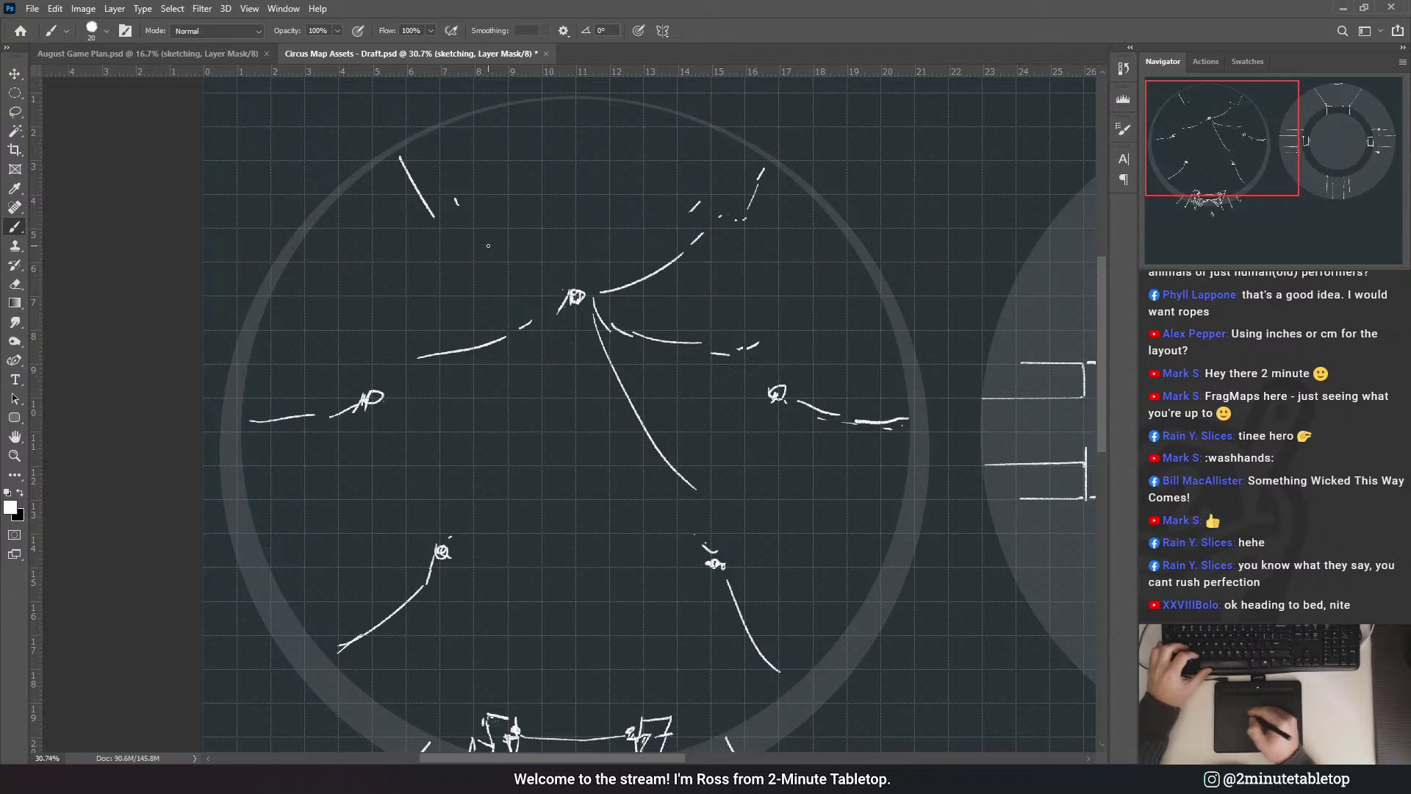
- Show the red circle again, dot its two upper pole positions and erase the remaining sketched rope lines around the poles
{"action": "key", "text": "backslash"}
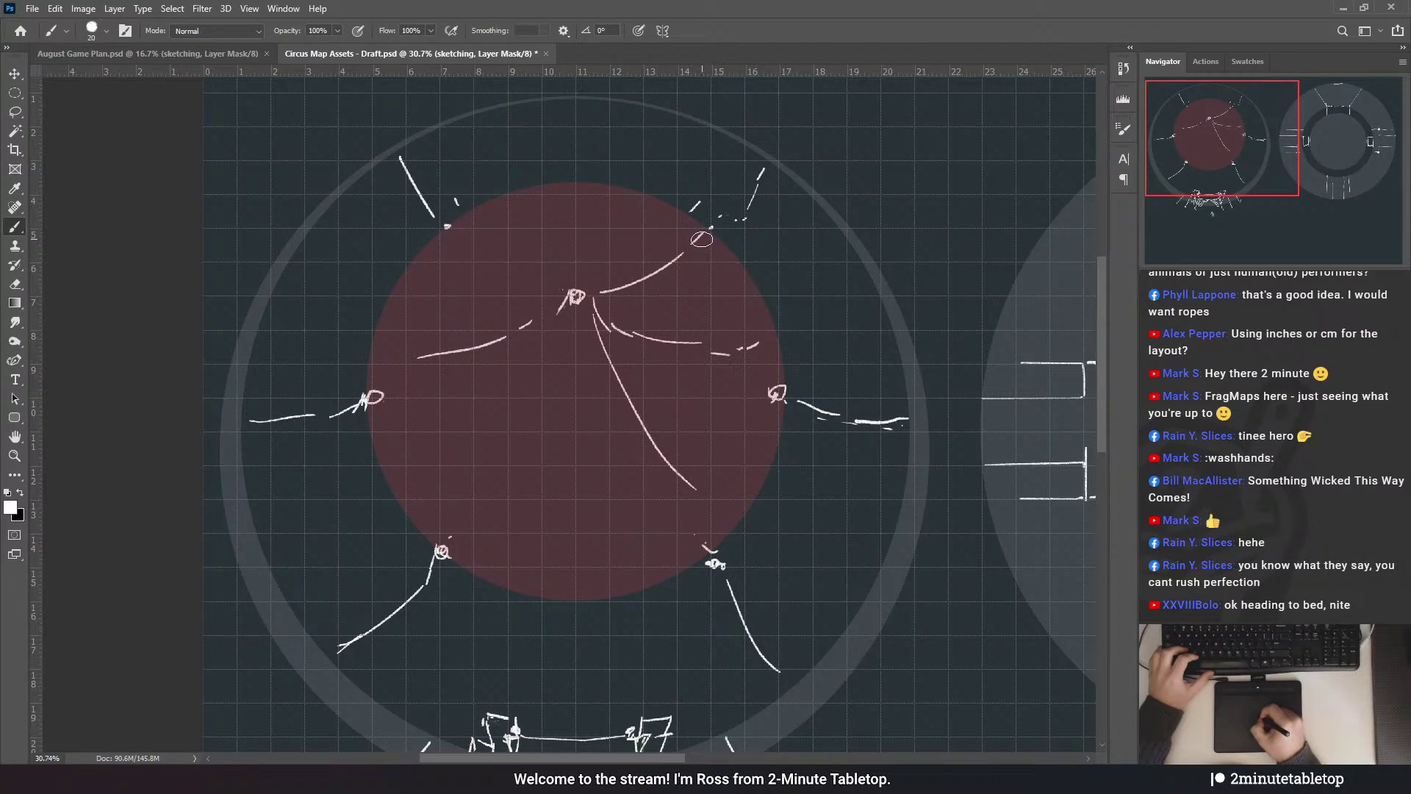
{"action": "mouse_move", "coordinate": [616, 329]}
{"action": "left_mouse_down"}
{"action": "mouse_move", "coordinate": [667, 460]}
{"action": "mouse_move", "coordinate": [696, 488]}
{"action": "mouse_move", "coordinate": [757, 344]}
{"action": "left_mouse_up"}
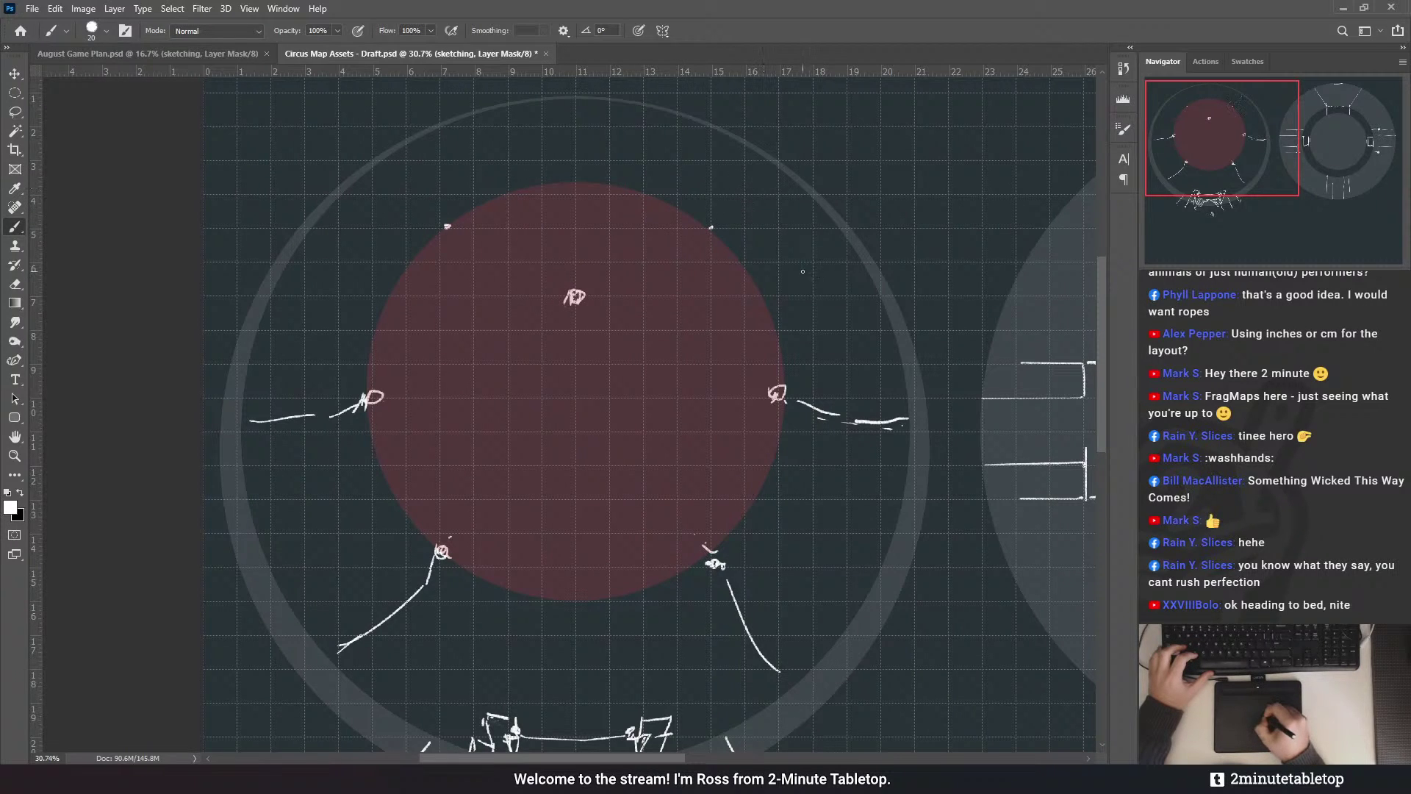
{"action": "mouse_move", "coordinate": [801, 404]}
{"action": "left_mouse_down"}
{"action": "mouse_move", "coordinate": [907, 421]}
{"action": "mouse_move", "coordinate": [808, 405]}
{"action": "left_mouse_up"}
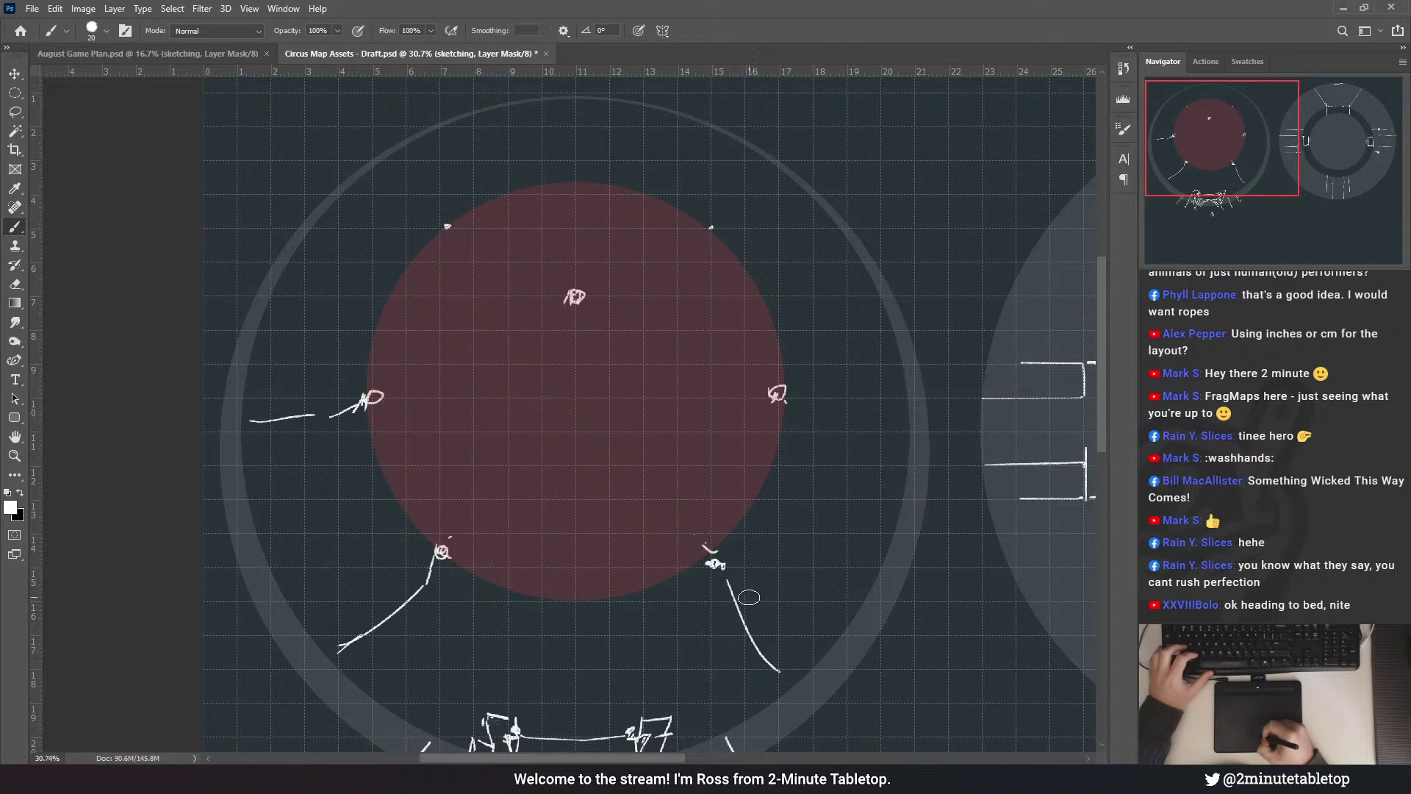
{"action": "left_click_drag", "start_coordinate": [749, 597], "coordinate": [729, 583]}
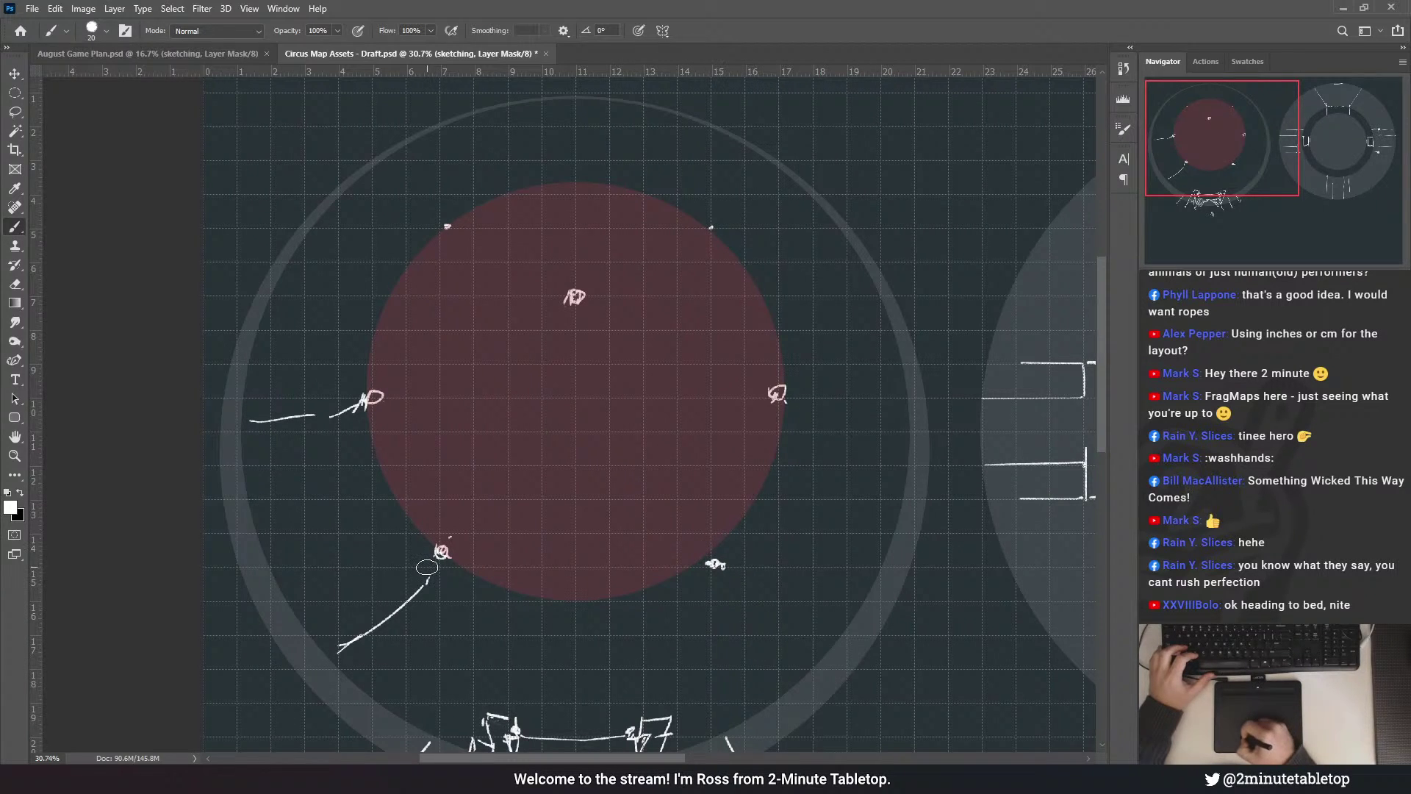
{"action": "left_click_drag", "start_coordinate": [340, 649], "coordinate": [427, 570]}
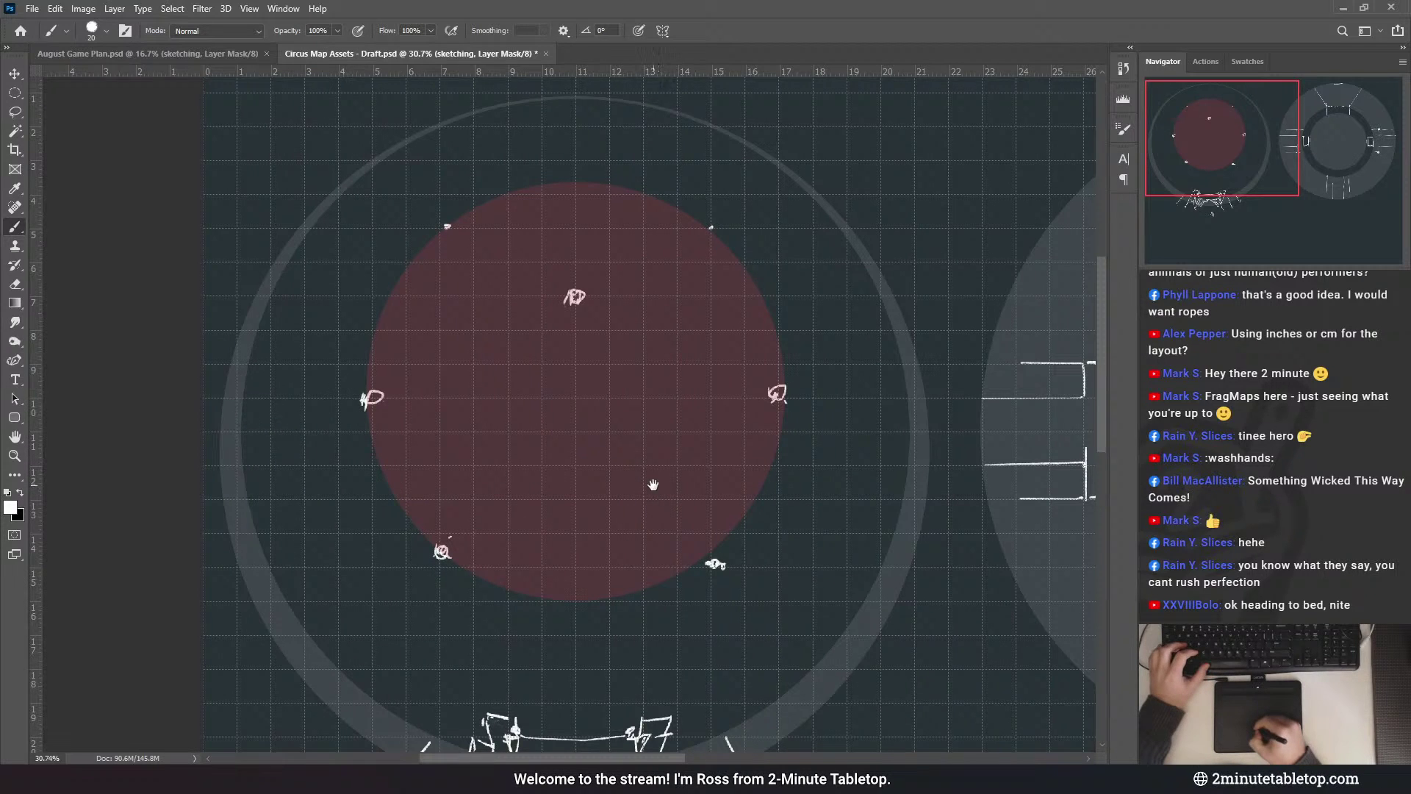
- On the Color Fill 2 mask, paint straight black seam lines from the central pole to the six poles on the red circle's edge
{"action": "left_click_drag", "start_coordinate": [671, 329], "coordinate": [690, 263]}
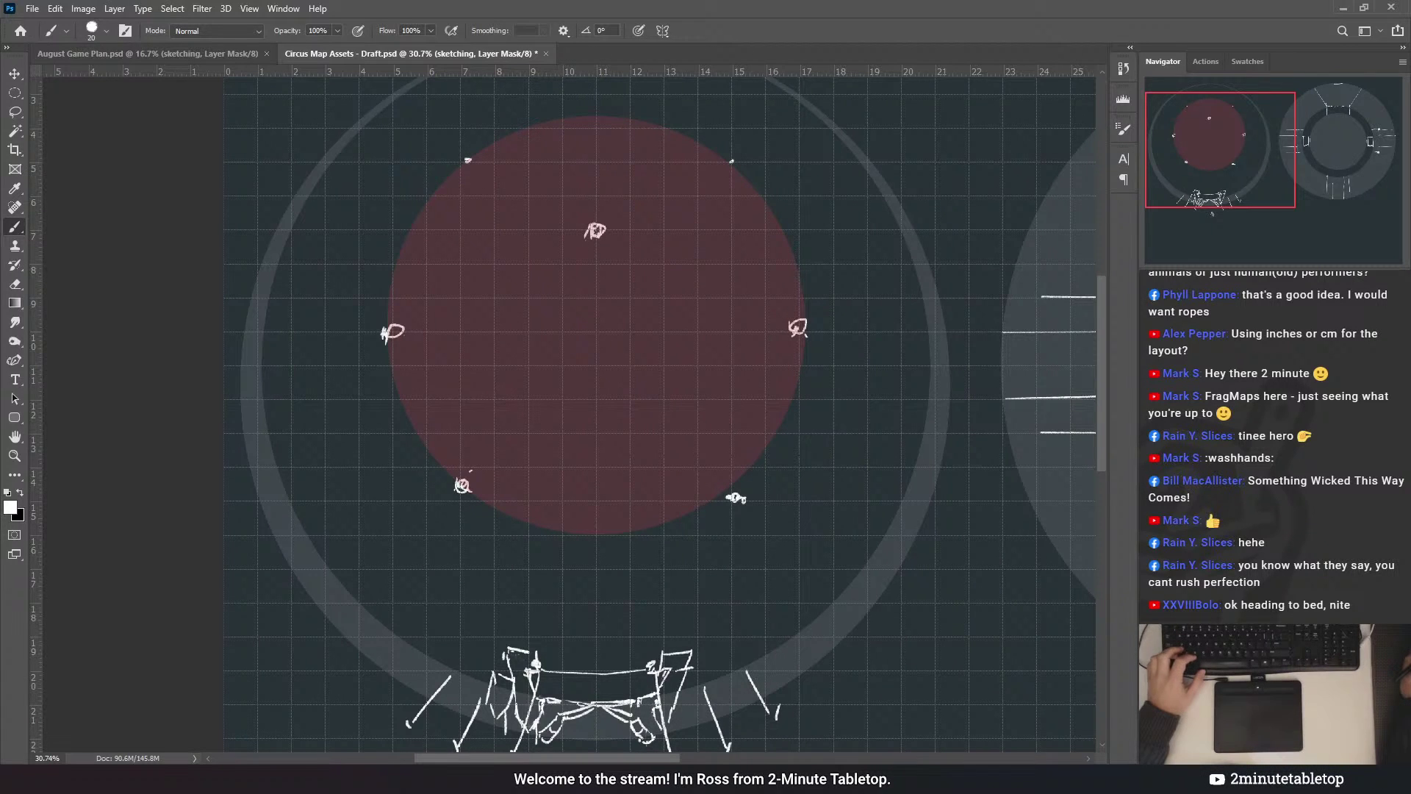
{"action": "key", "text": "alt+bracketleft"}
{"action": "key", "text": "x"}
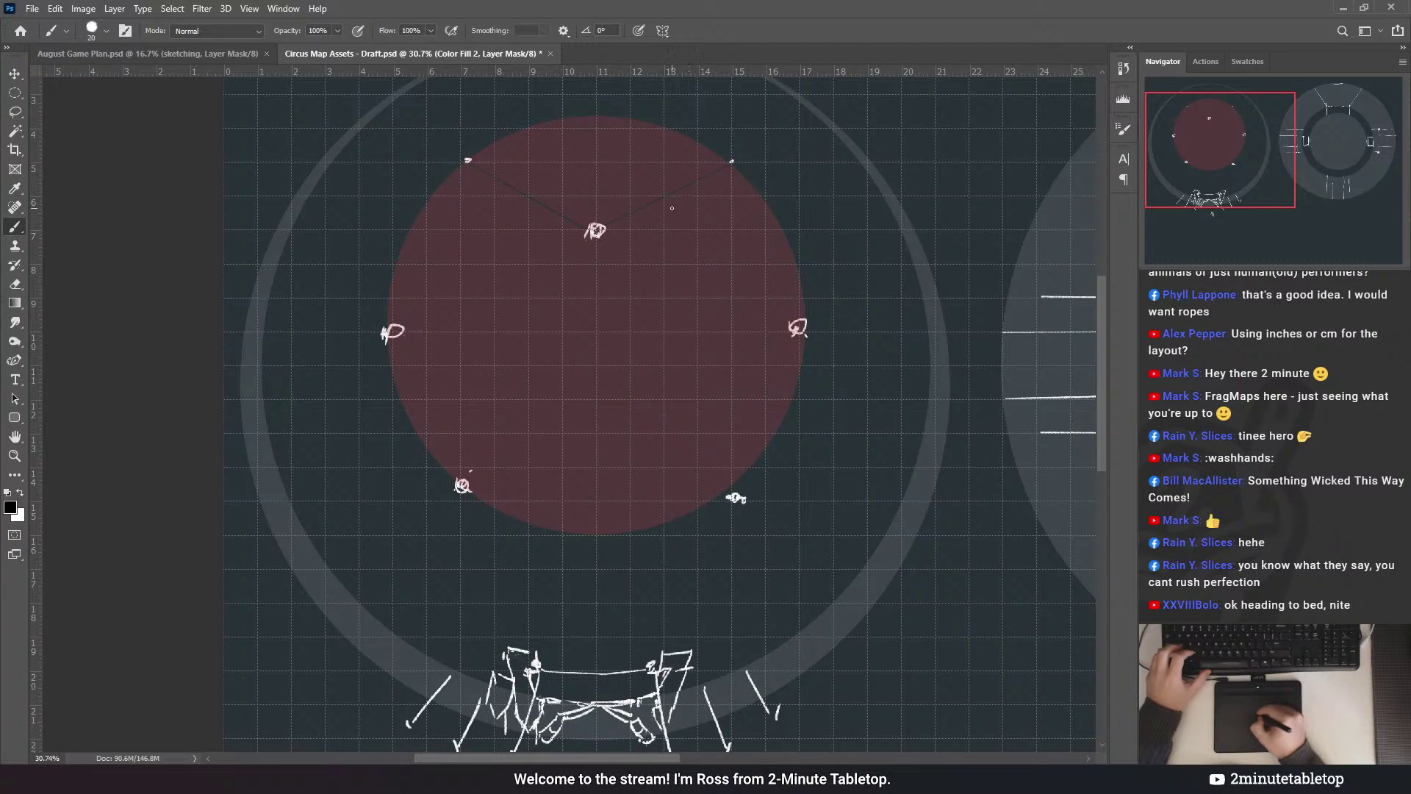
{"action": "left_click", "coordinate": [797, 327], "text": "shift"}
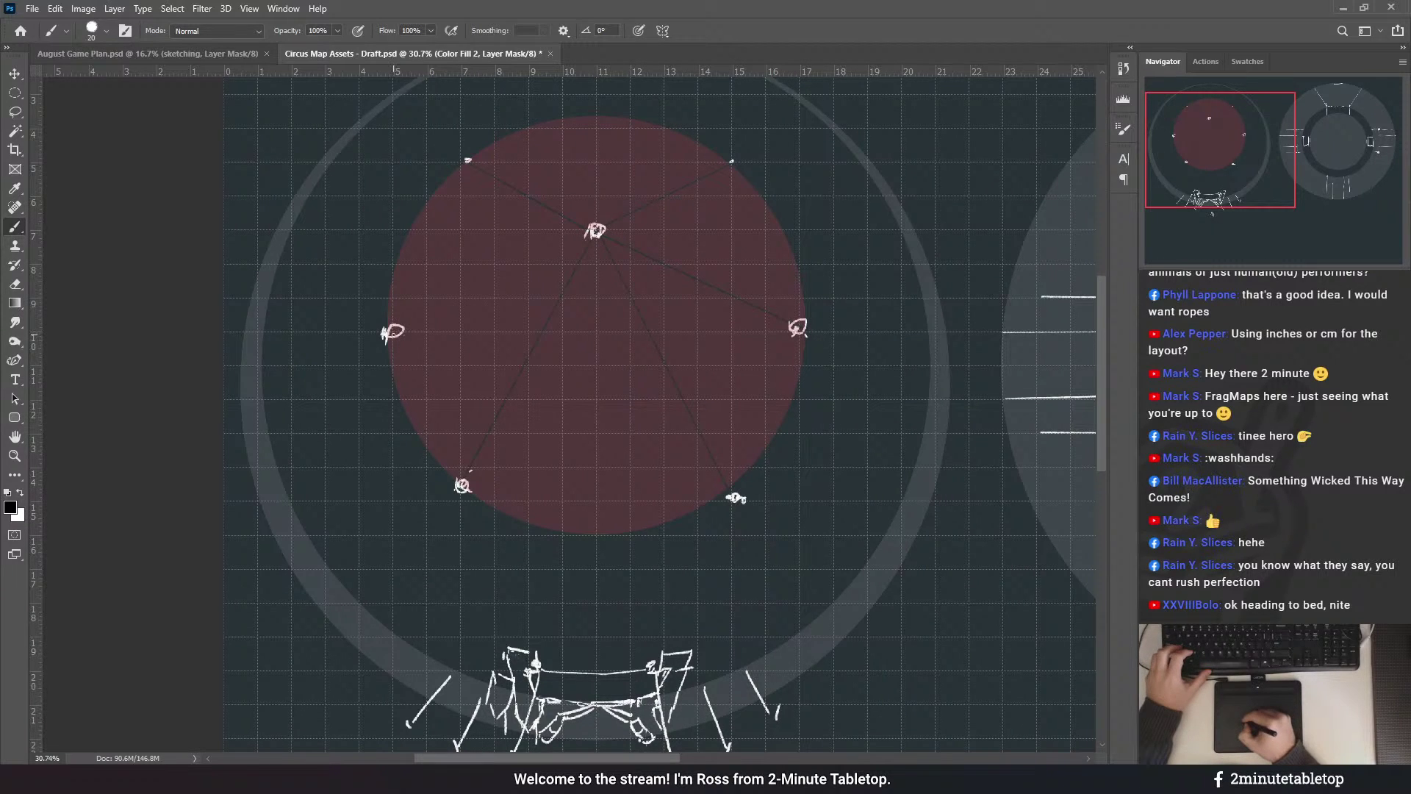
{"action": "key", "text": "x"}
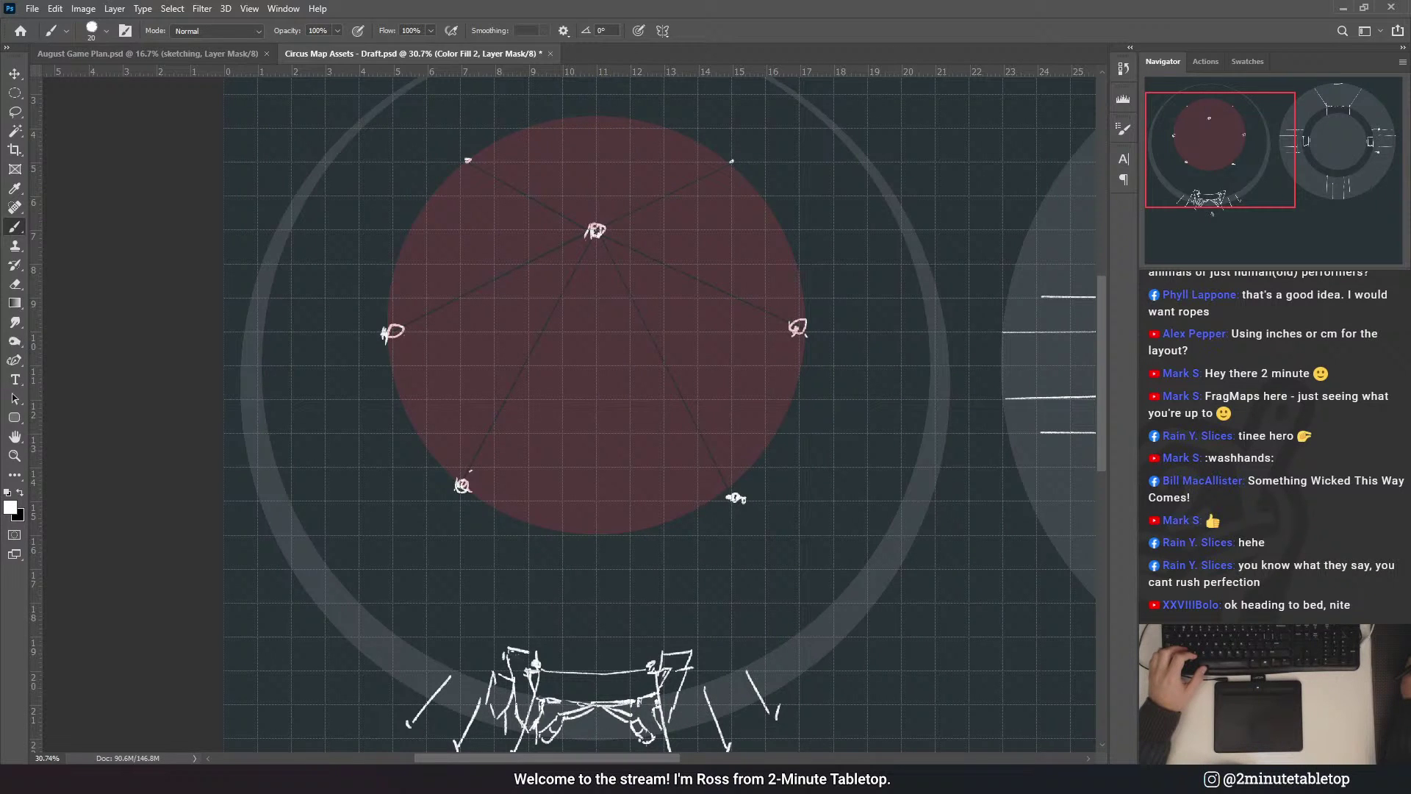
- Toggle the red circle's visibility and compare the tent layout with and without it
{"action": "key", "text": "ctrl+comma"}
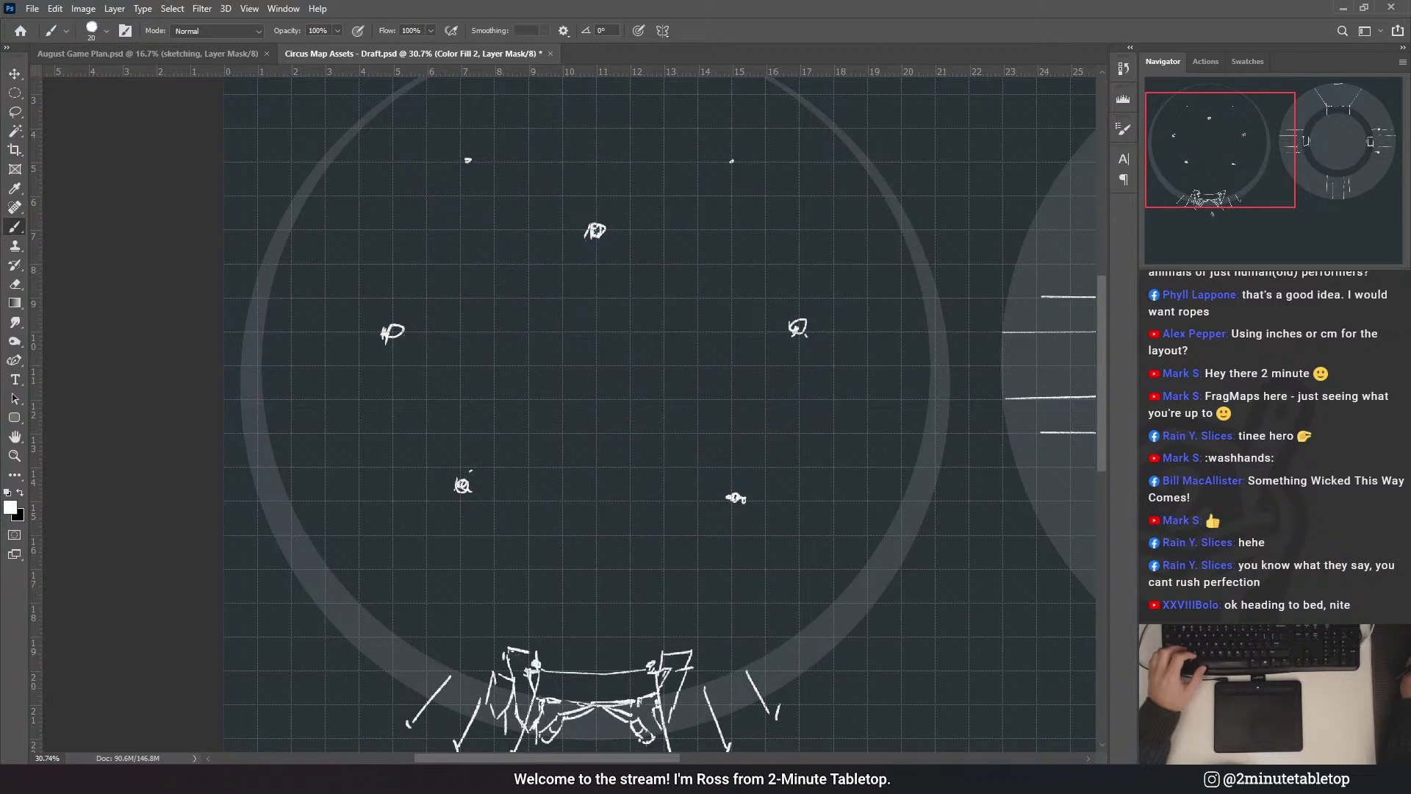
{"action": "key", "text": "ctrl+comma"}
{"action": "scroll", "coordinate": [826, 572], "scroll_direction": "down", "scroll_amount": 2}
{"action": "scroll", "coordinate": [717, 317], "scroll_direction": "up", "scroll_amount": 2}
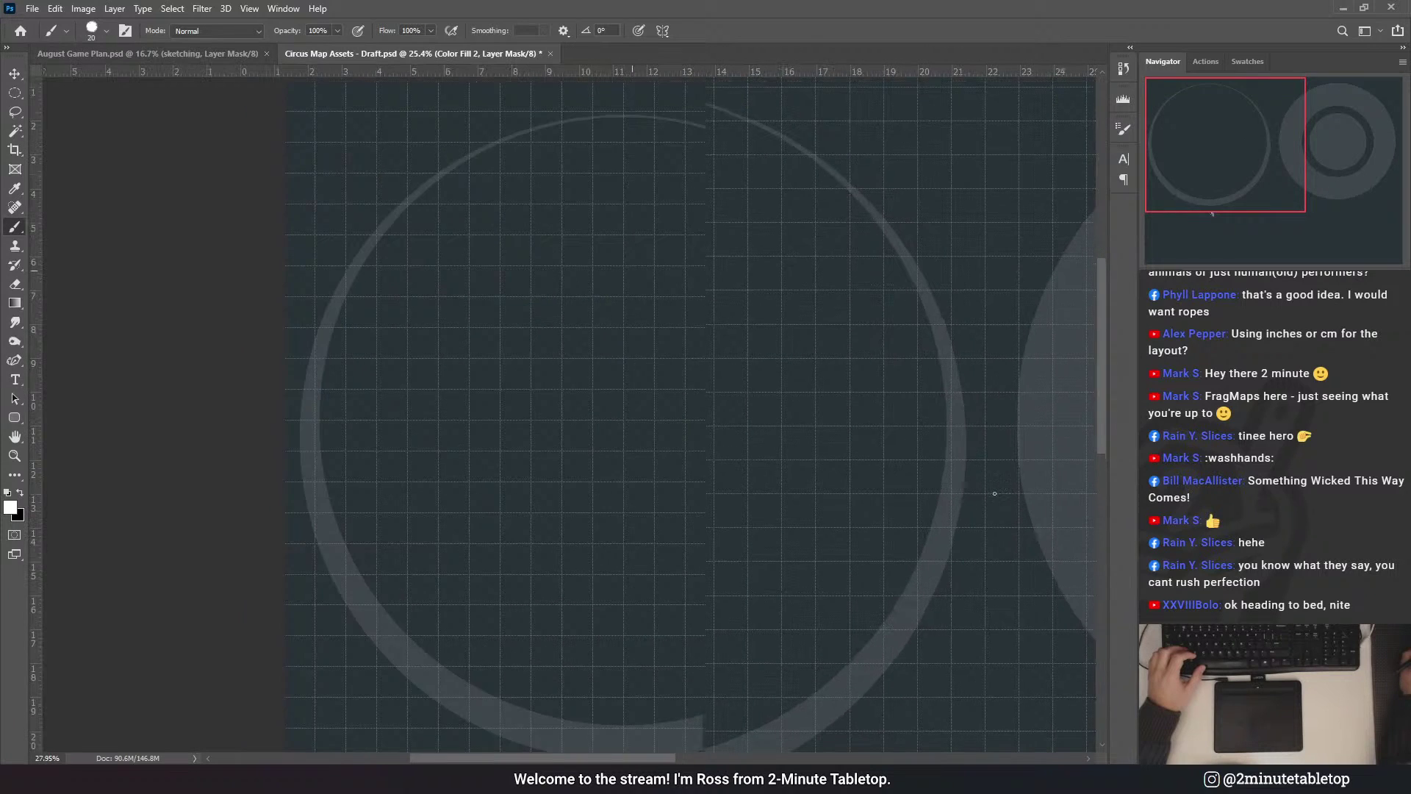
{"action": "key", "text": "ctrl+comma"}
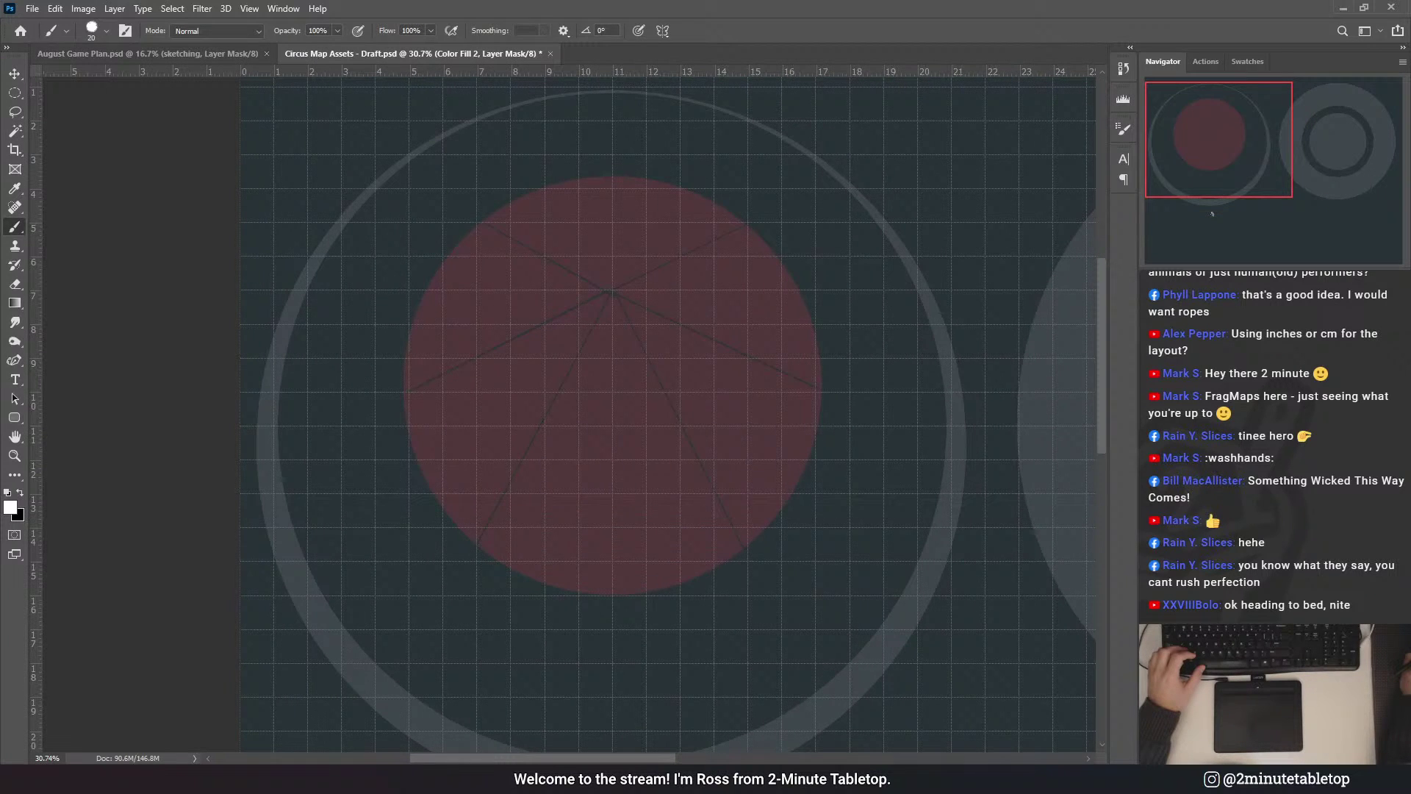
{"action": "key", "text": "ctrl+comma"}
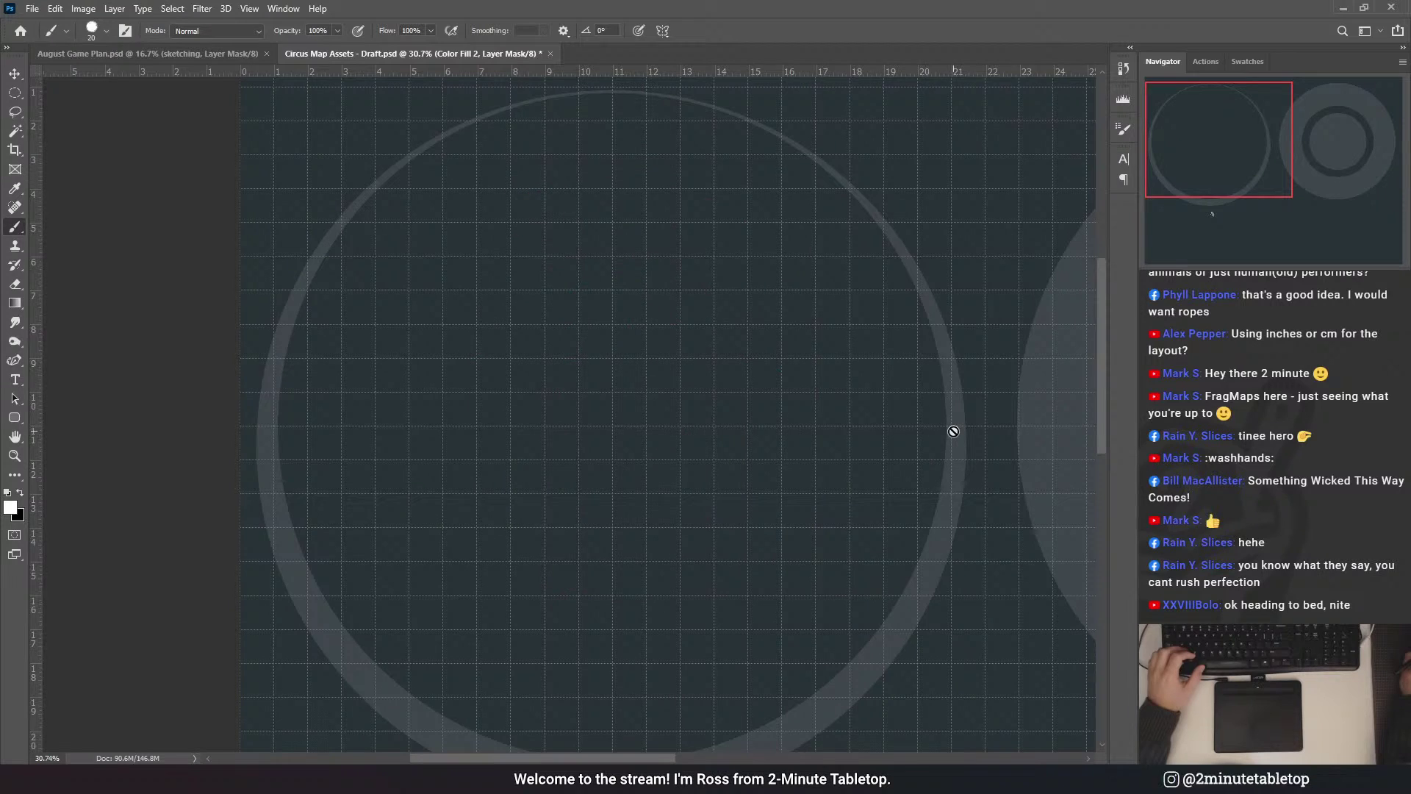
{"action": "scroll", "coordinate": [699, 428], "scroll_direction": "down", "scroll_amount": 1}
{"action": "scroll", "coordinate": [645, 444], "scroll_direction": "up", "scroll_amount": 1}
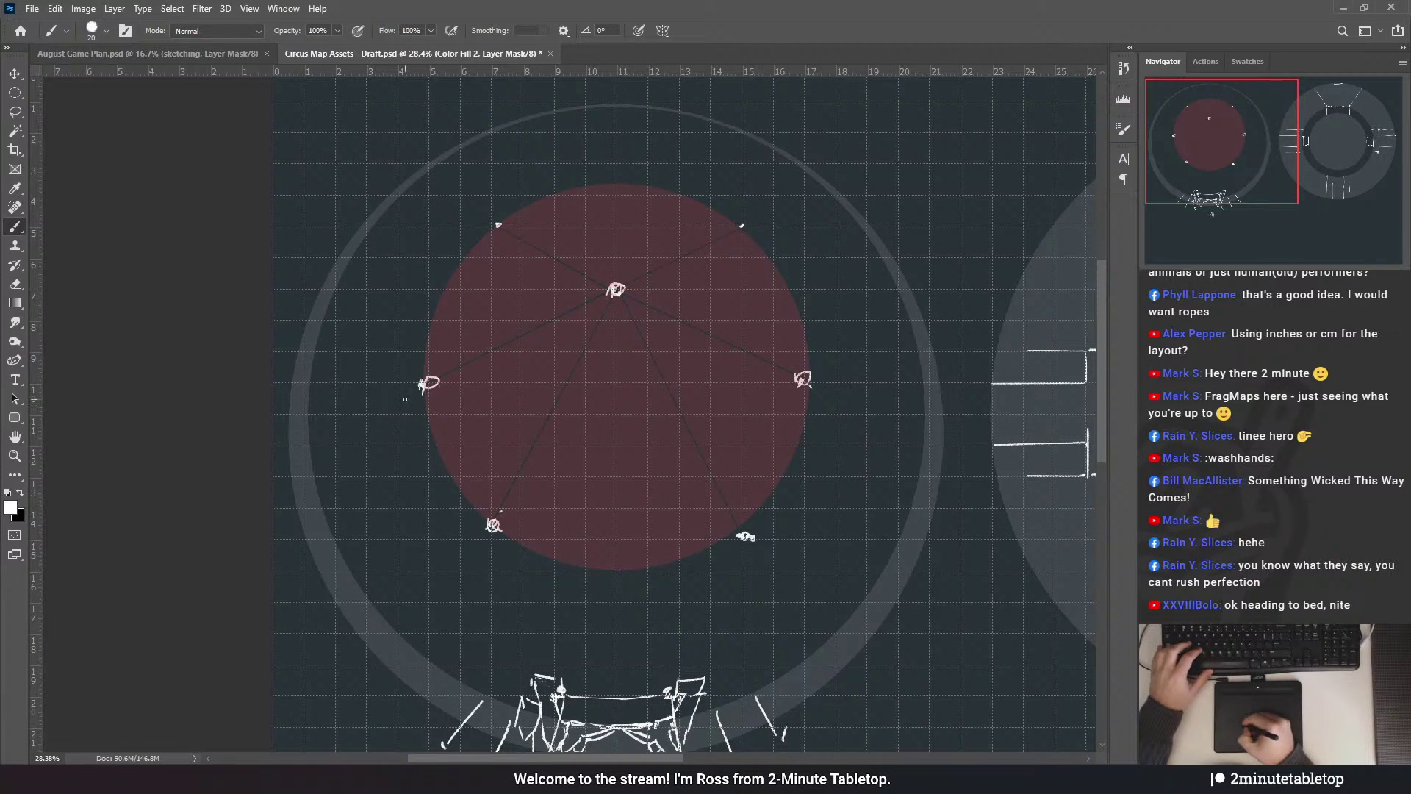
- Draw thin straight red lines in white on the mask from the six edge poles out to the surrounding ring
{"action": "left_click_drag", "start_coordinate": [627, 529], "coordinate": [616, 441]}
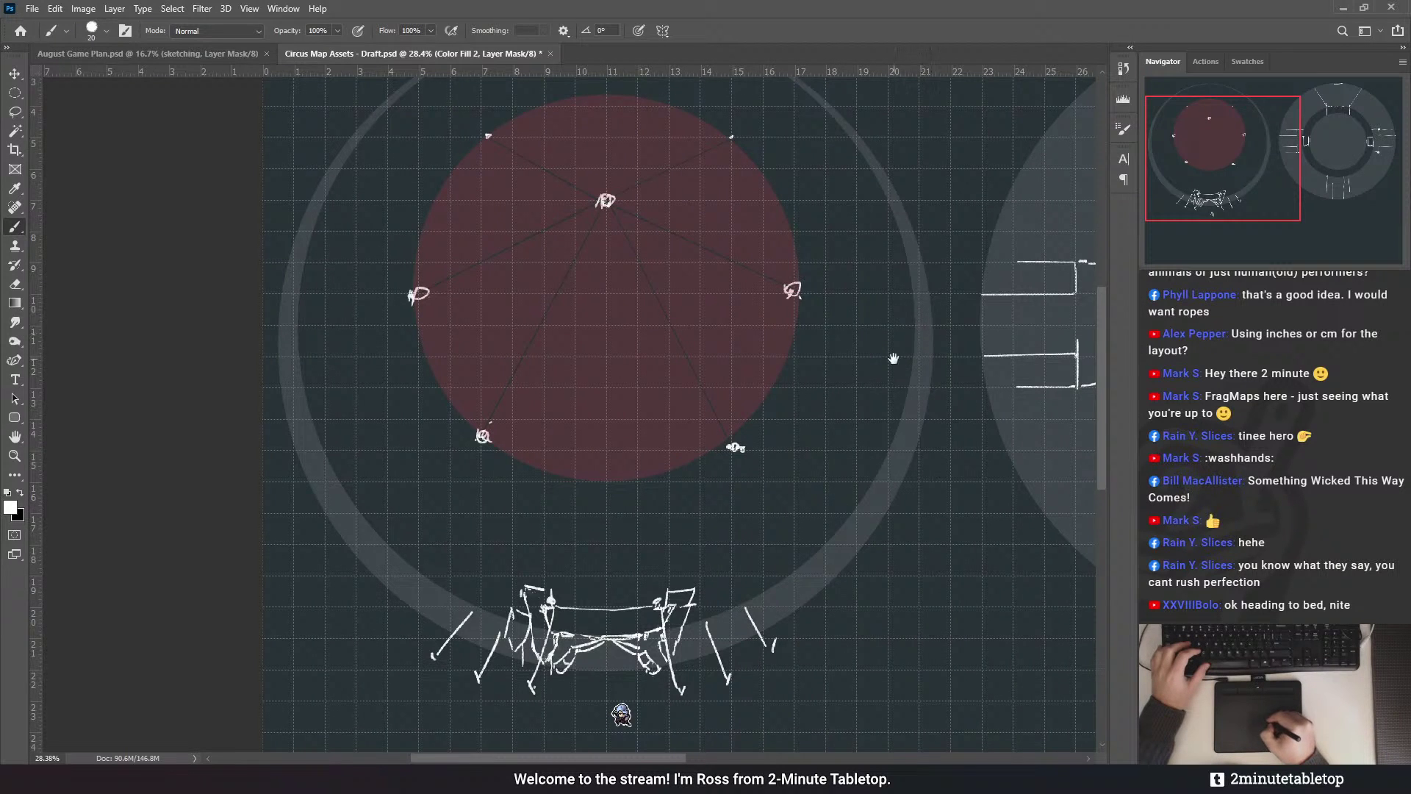
{"action": "left_click_drag", "start_coordinate": [729, 111], "coordinate": [725, 249]}
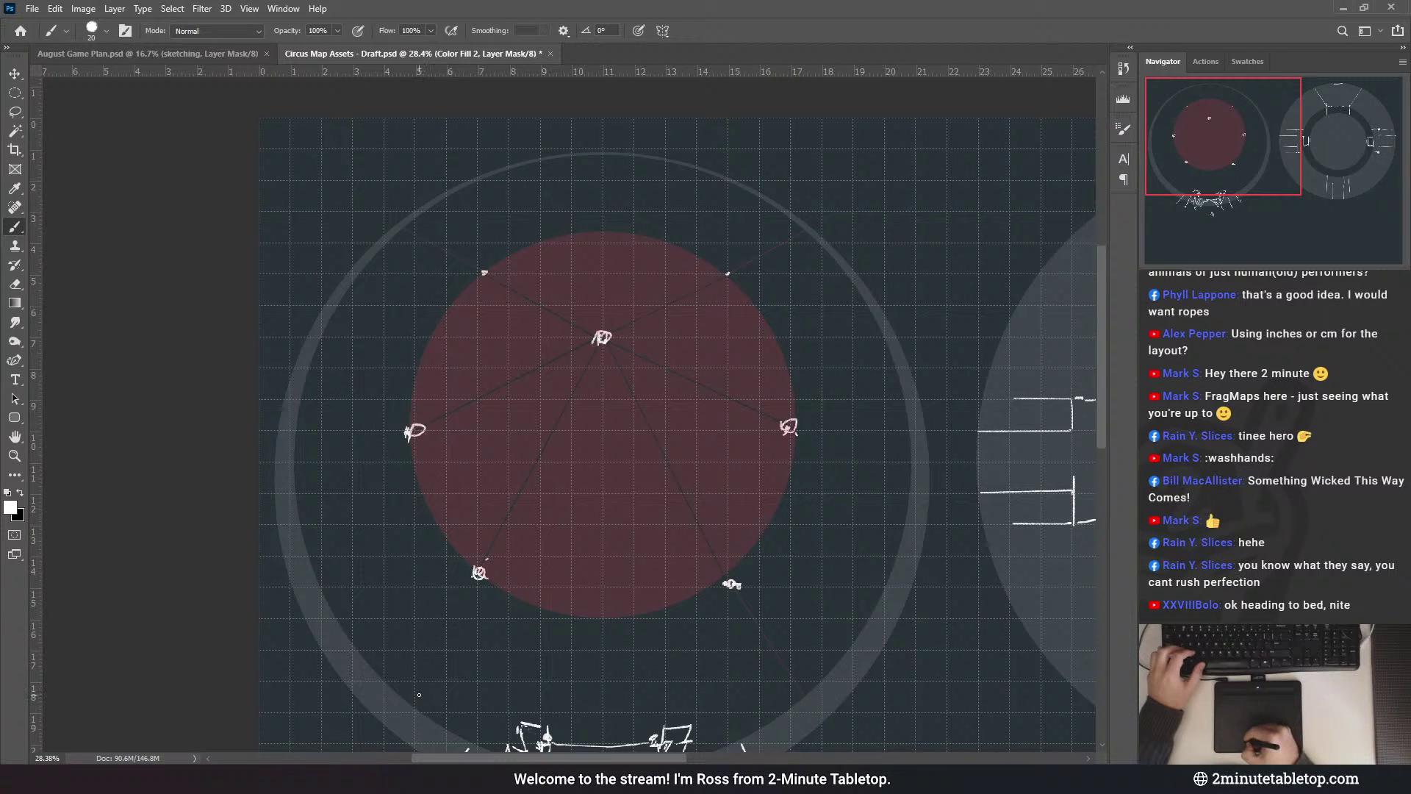
{"action": "left_click_drag", "start_coordinate": [802, 428], "coordinate": [831, 318]}
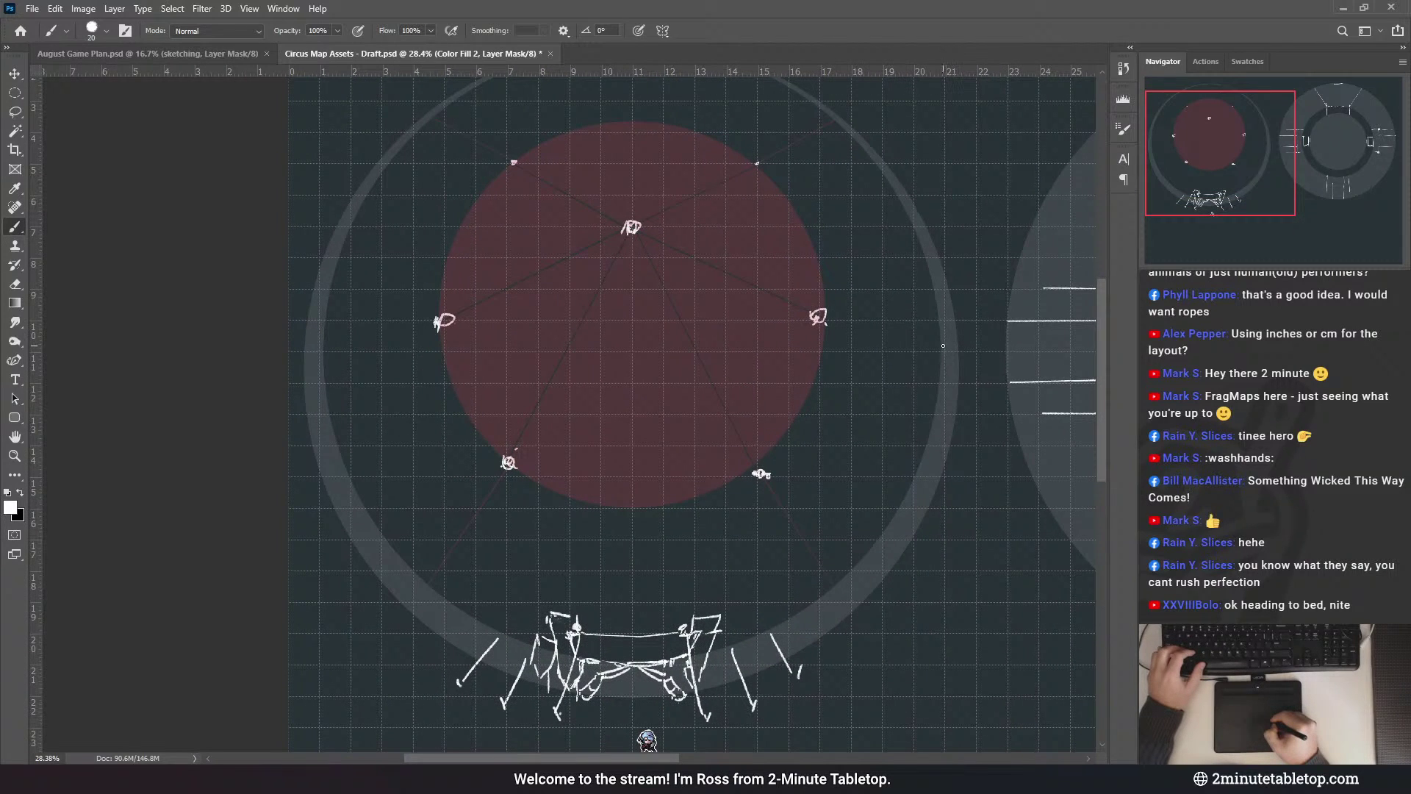
{"action": "left_click_drag", "start_coordinate": [943, 335], "coordinate": [827, 323]}
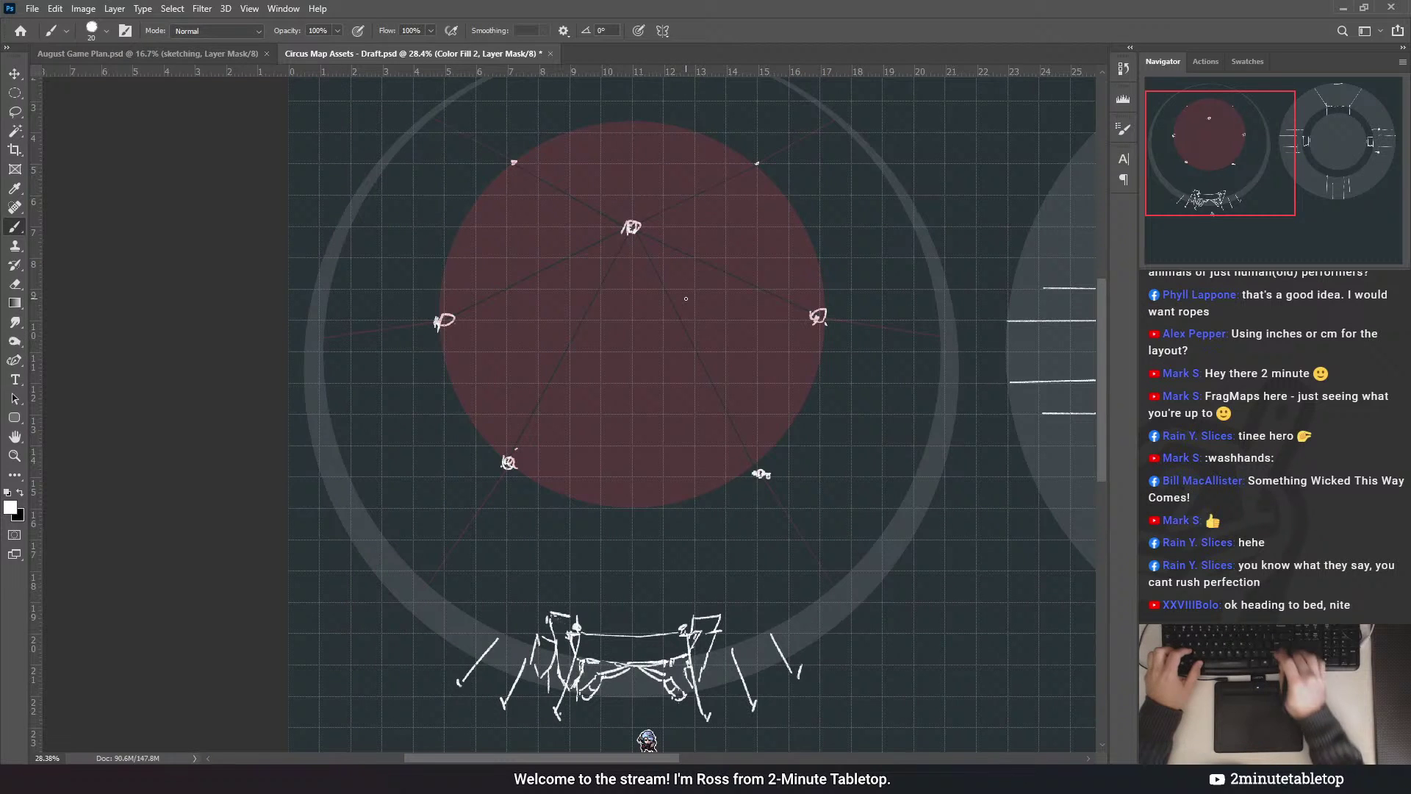
- Hide the grid and examine the tent's seam lines at several zoom levels
{"action": "key", "text": "ctrl+apostrophe"}
{"action": "scroll", "coordinate": [602, 595], "scroll_direction": "down", "scroll_amount": 2}
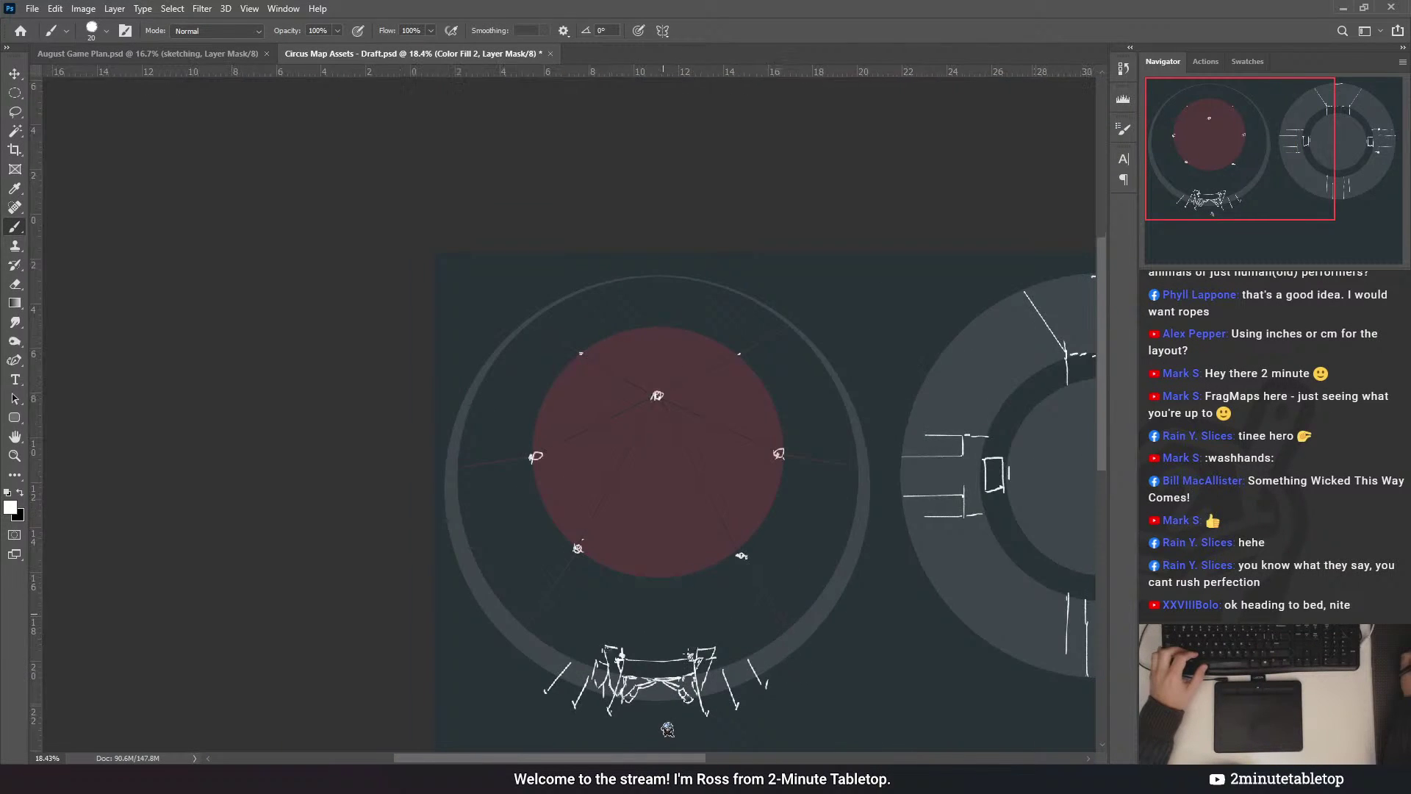
{"action": "scroll", "coordinate": [564, 335], "scroll_direction": "up", "scroll_amount": 1}
{"action": "scroll", "coordinate": [509, 332], "scroll_direction": "up", "scroll_amount": 1}
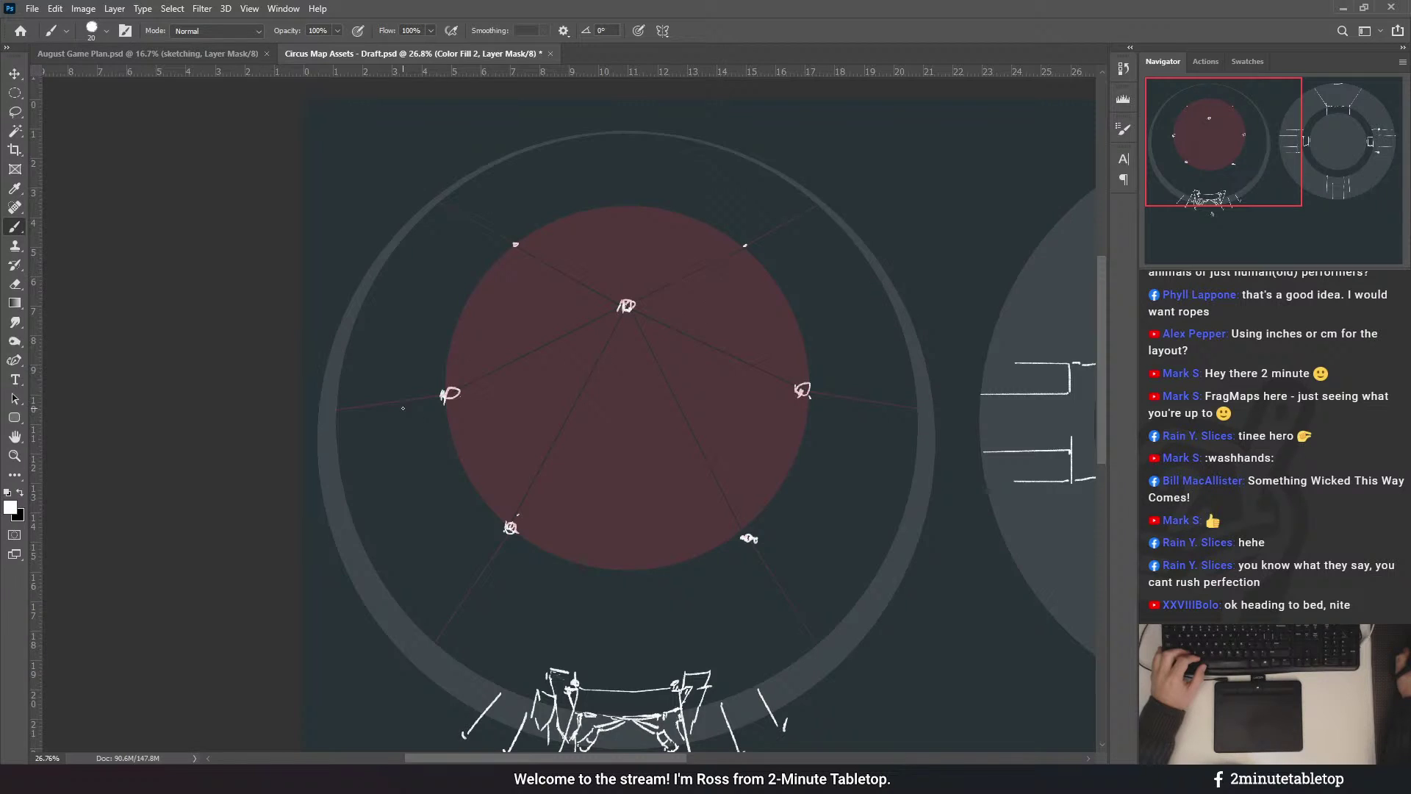
{"action": "scroll", "coordinate": [588, 360], "scroll_direction": "down", "scroll_amount": 8}
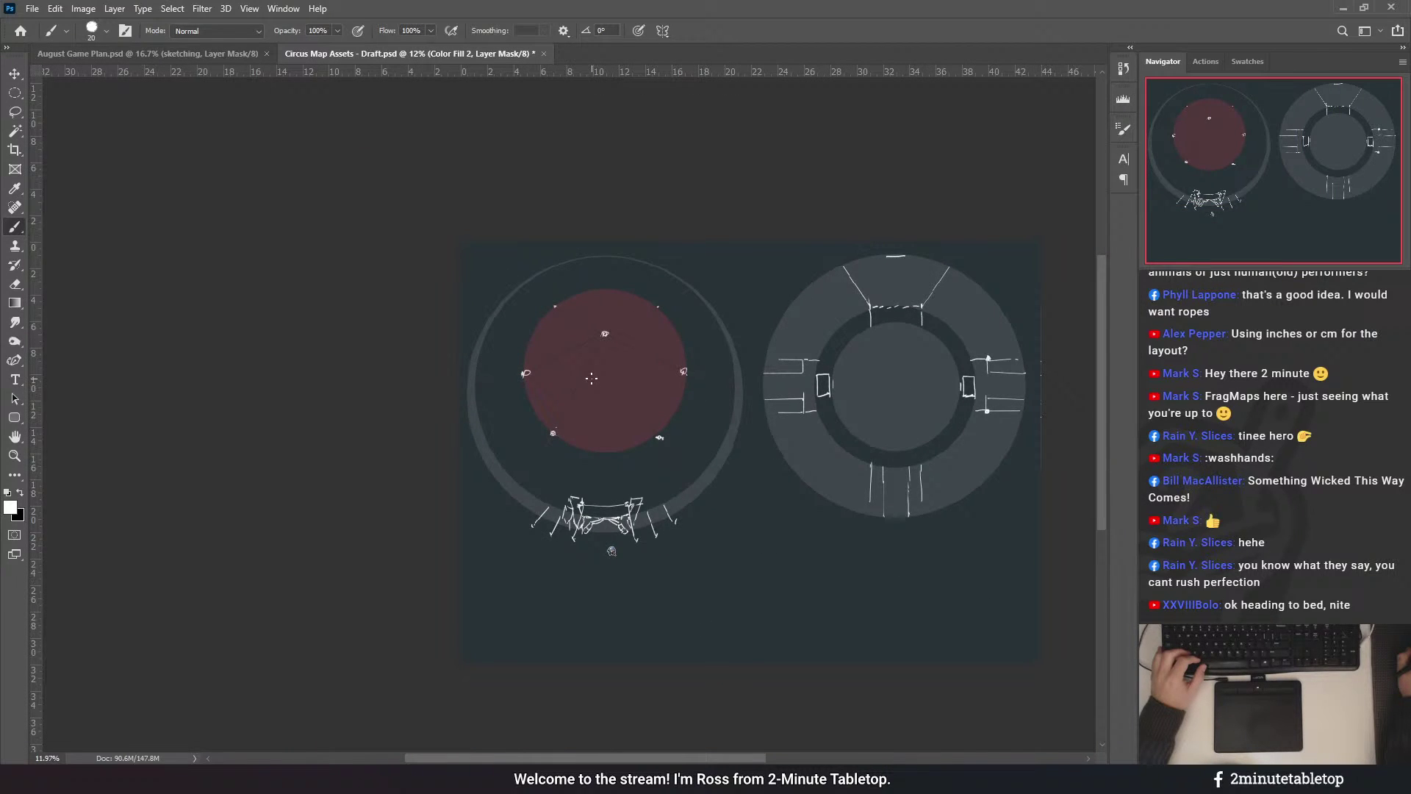
{"action": "scroll", "coordinate": [591, 377], "scroll_direction": "up", "scroll_amount": 8}
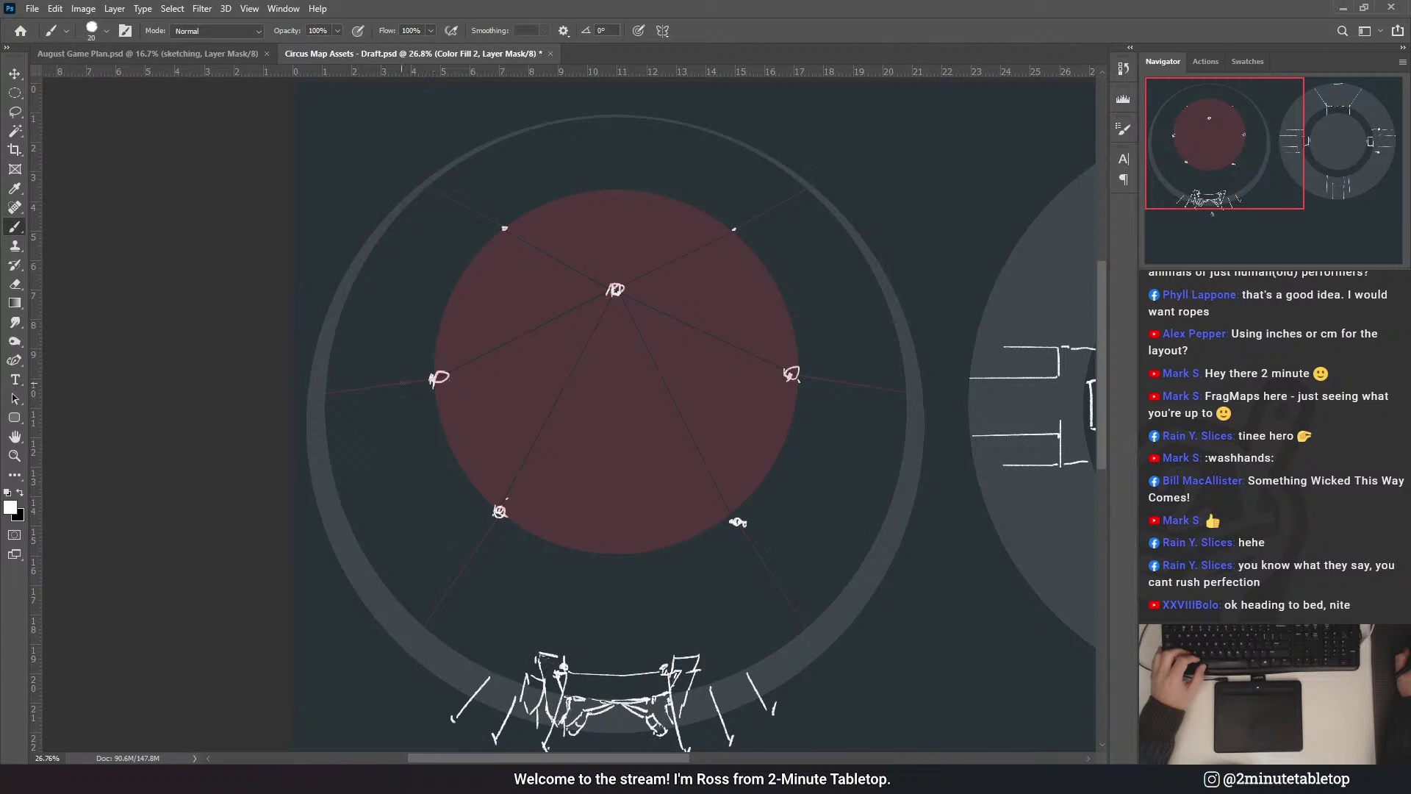
- Redraw the two side lines from the side poles to slightly lower points on the ring, showing the grid for alignment
{"action": "scroll", "coordinate": [367, 393], "scroll_direction": "up", "scroll_amount": 2}
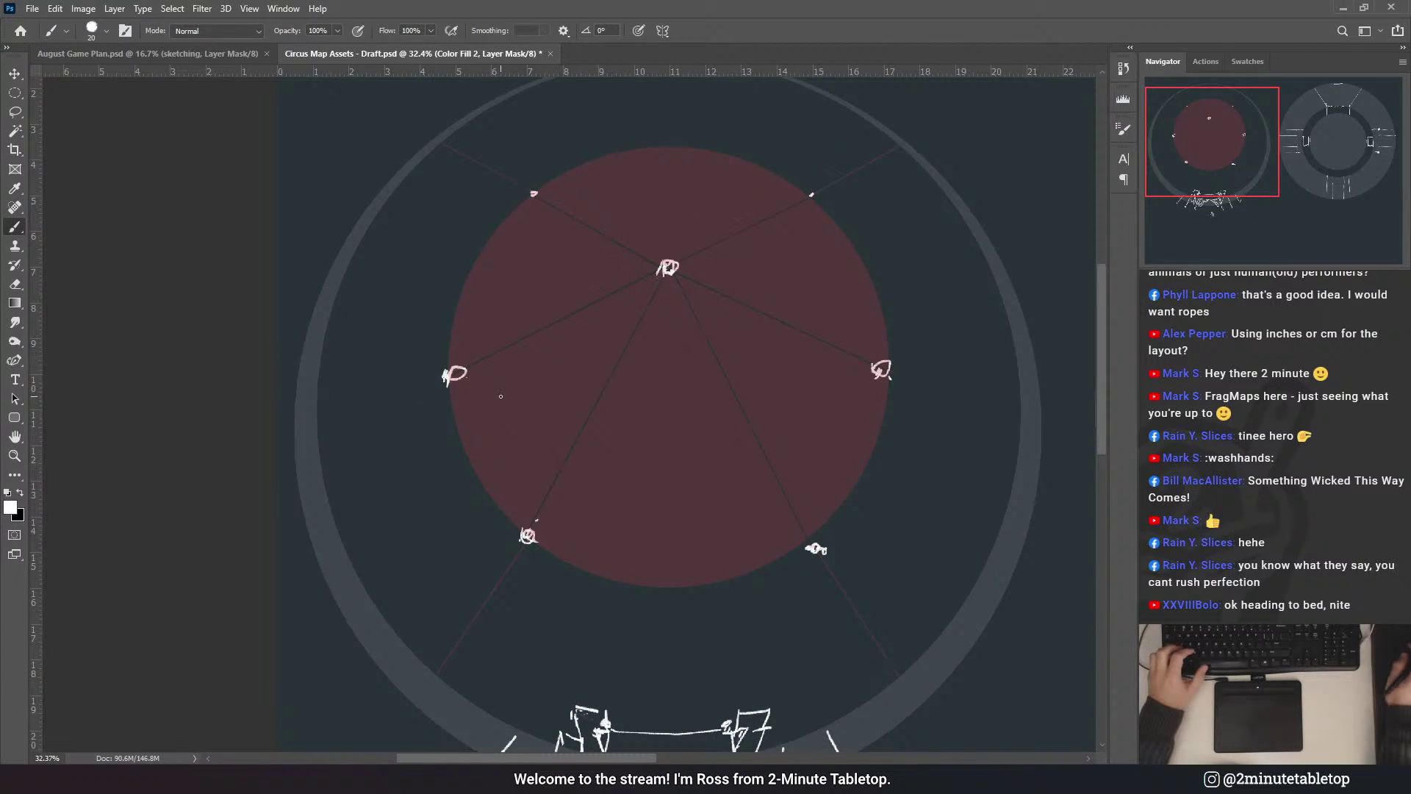
{"action": "key", "text": "ctrl+apostrophe"}
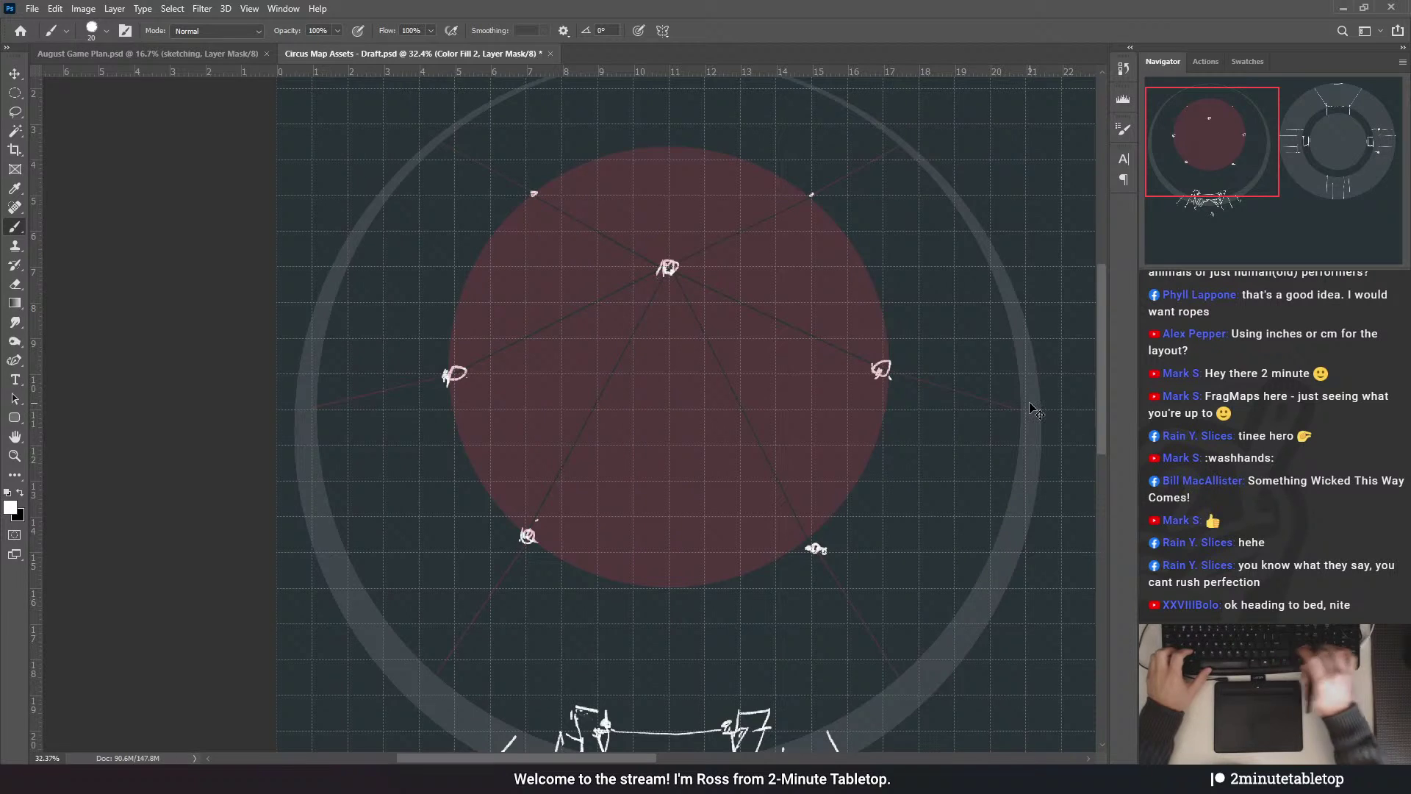
{"action": "key", "text": "ctrl+apostrophe"}
- Extend the red lines from the edge poles with short segments angled down across the outer ring
{"action": "scroll", "coordinate": [1000, 408], "scroll_direction": "down", "scroll_amount": 3}
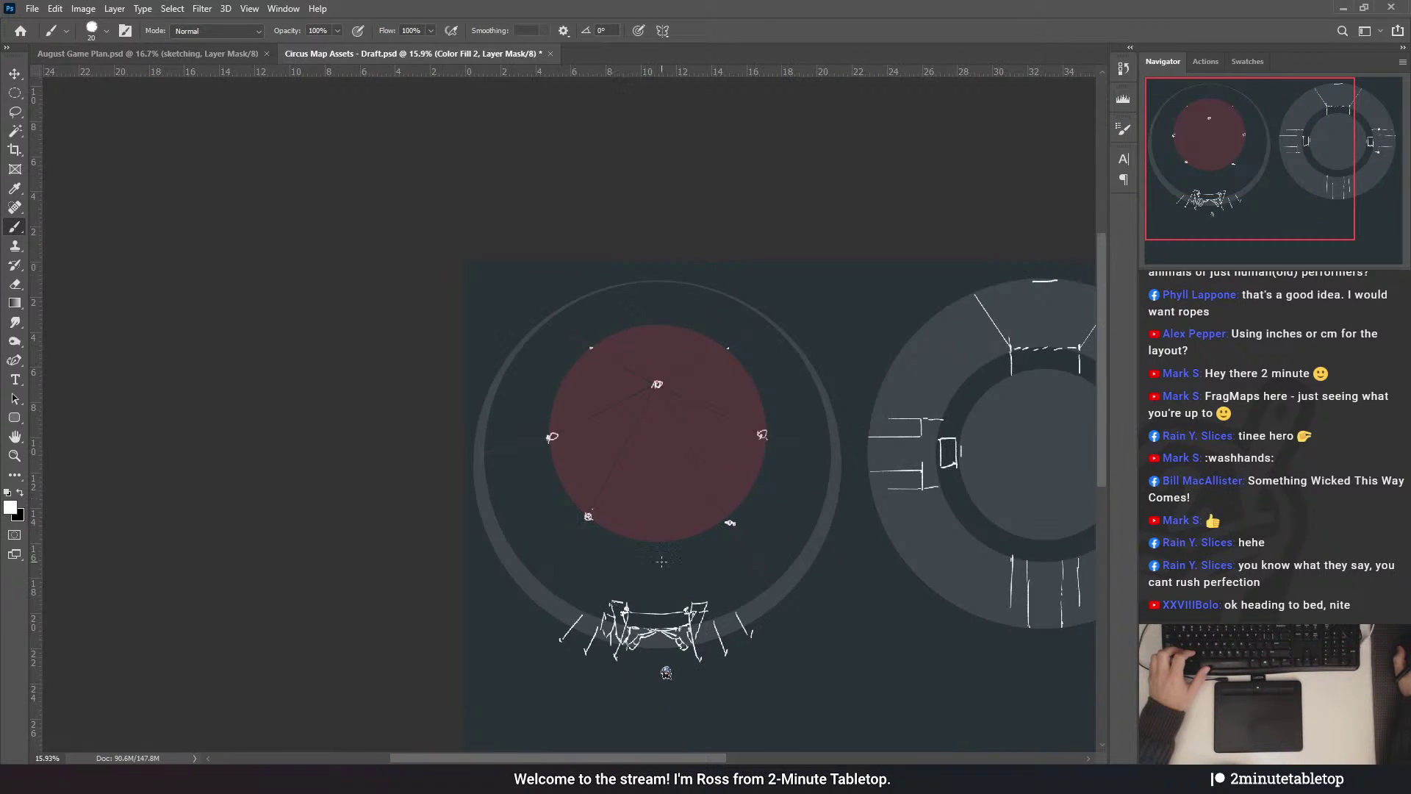
{"action": "scroll", "coordinate": [851, 595], "scroll_direction": "up", "scroll_amount": 4}
{"action": "scroll", "coordinate": [756, 425], "scroll_direction": "down", "scroll_amount": 3}
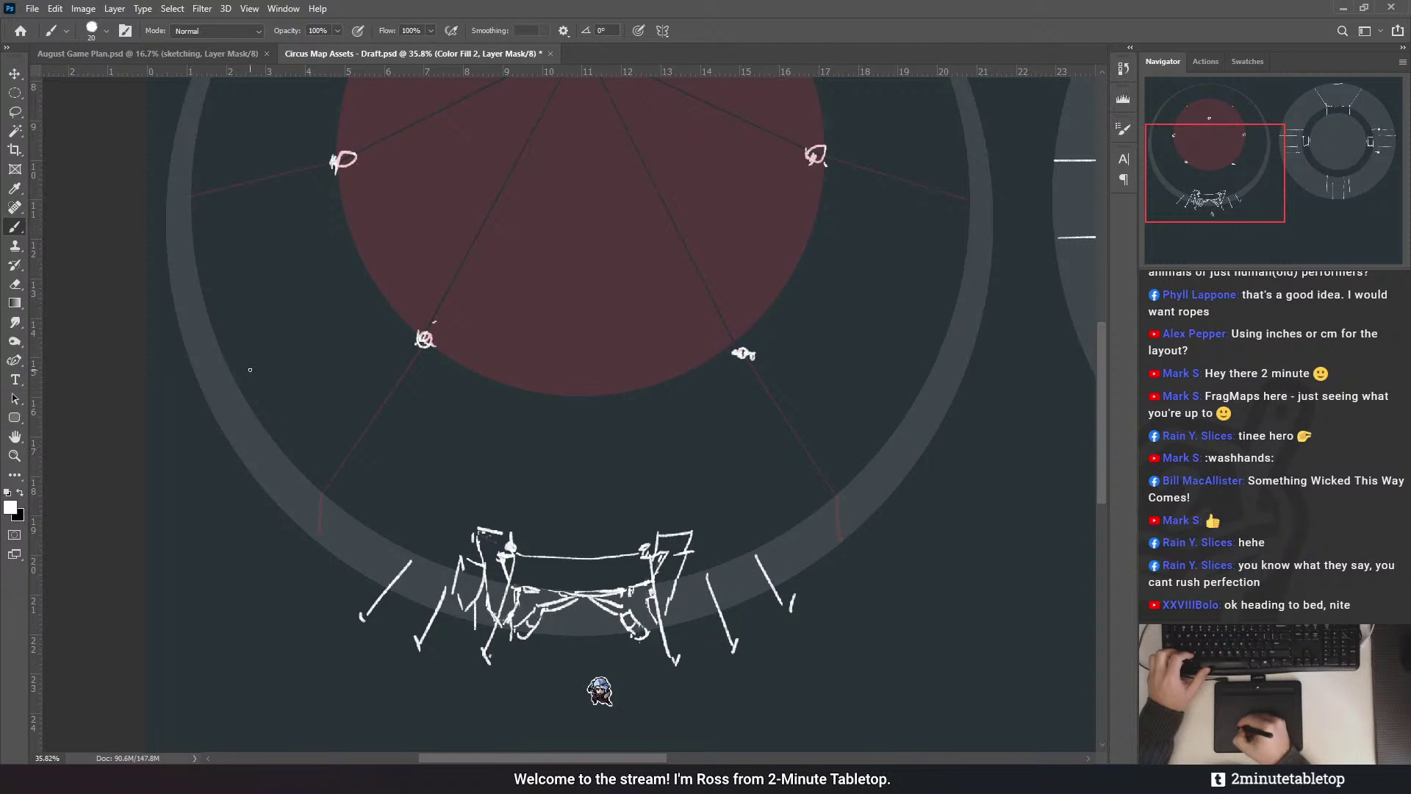
{"action": "scroll", "coordinate": [491, 221], "scroll_direction": "up", "scroll_amount": 4}
{"action": "scroll", "coordinate": [982, 319], "scroll_direction": "right", "scroll_amount": 2}
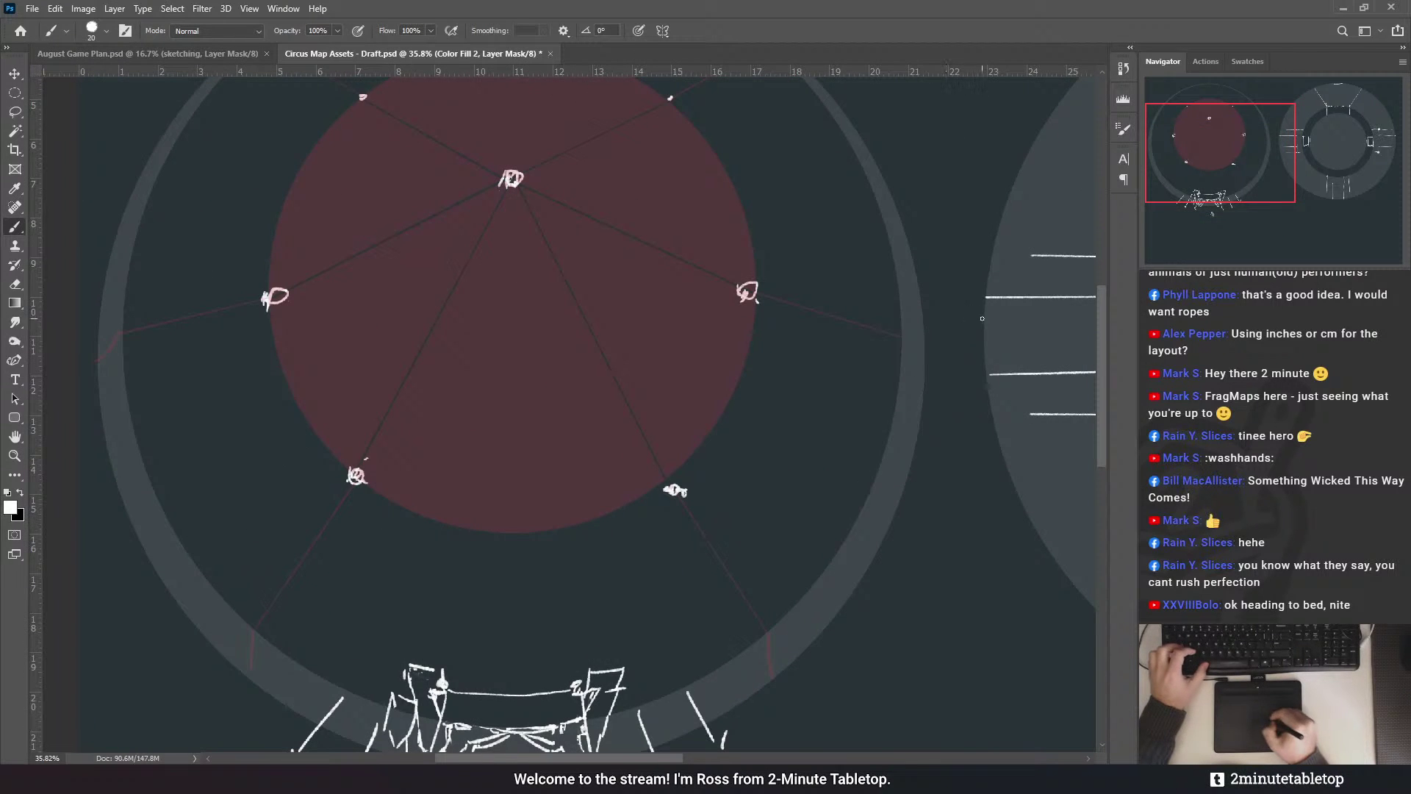
{"action": "scroll", "coordinate": [913, 339], "scroll_direction": "up", "scroll_amount": 3}
{"action": "scroll", "coordinate": [790, 158], "scroll_direction": "left", "scroll_amount": 1}
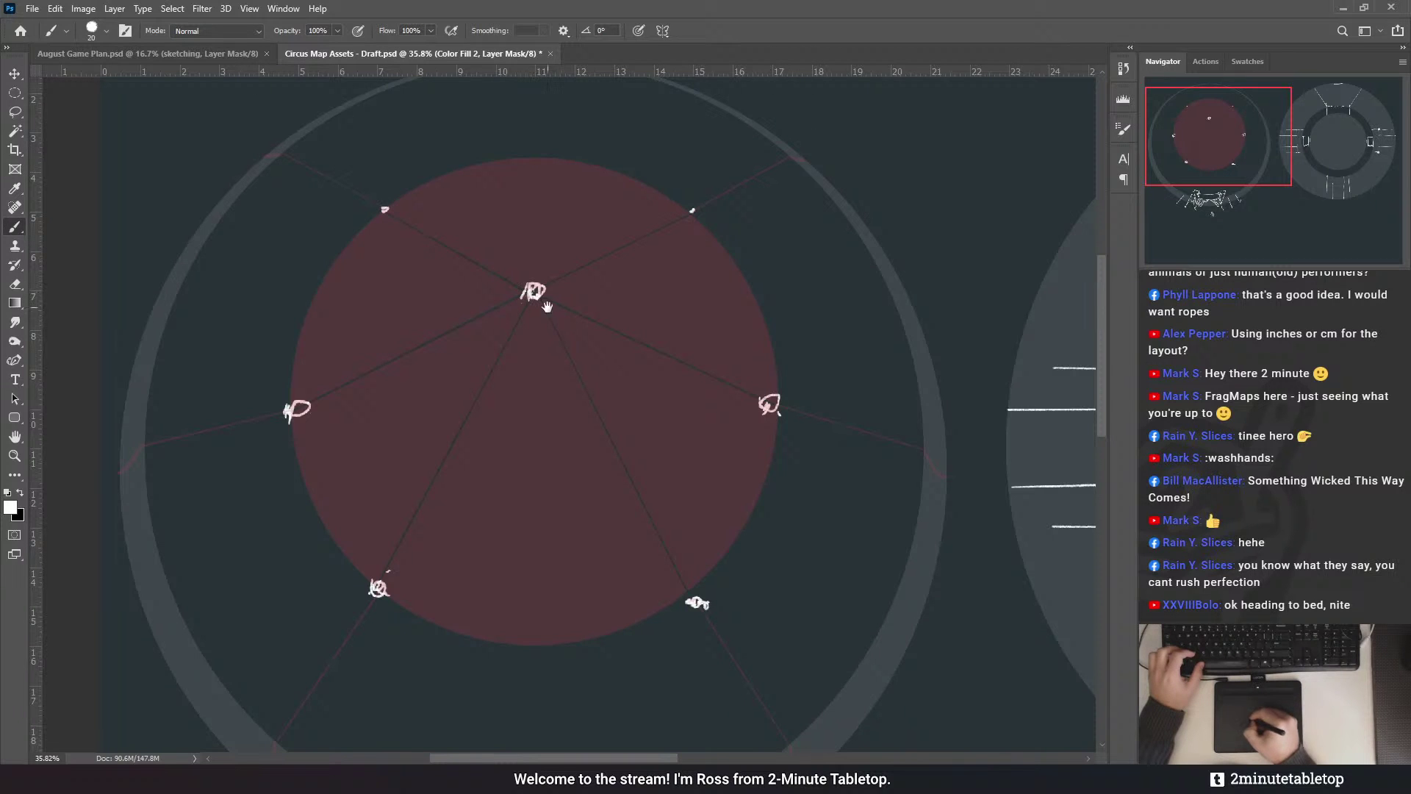
{"action": "scroll", "coordinate": [640, 271], "scroll_direction": "down", "scroll_amount": 4}
{"action": "scroll", "coordinate": [466, 586], "scroll_direction": "left", "scroll_amount": 1}
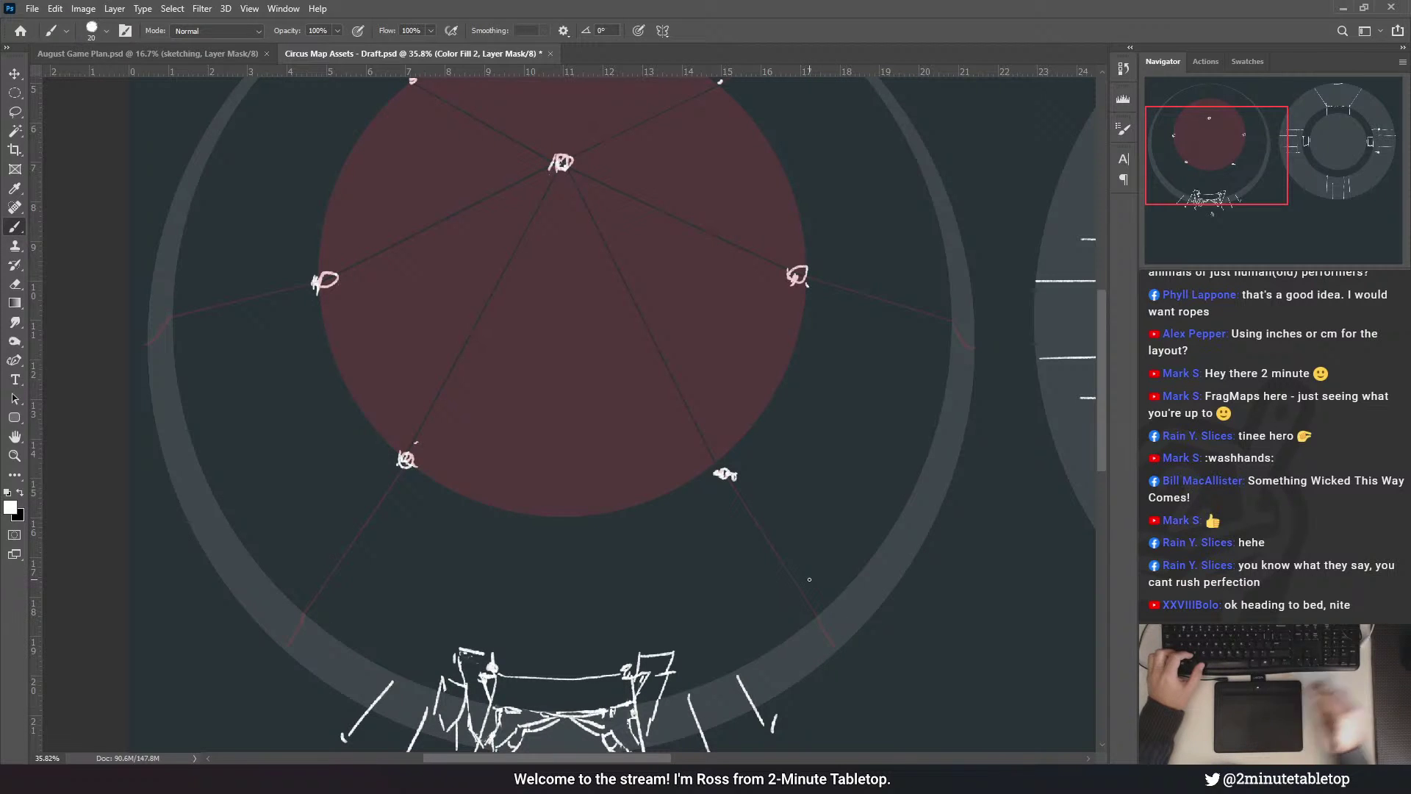
- Examine the tent's red seam lines and overall layout at several zoom levels, including with the canvas turned 180 degrees
{"action": "scroll", "coordinate": [683, 612], "scroll_direction": "down", "scroll_amount": 1, "text": "alt"}
{"action": "scroll", "coordinate": [683, 612], "scroll_direction": "down", "scroll_amount": 6}
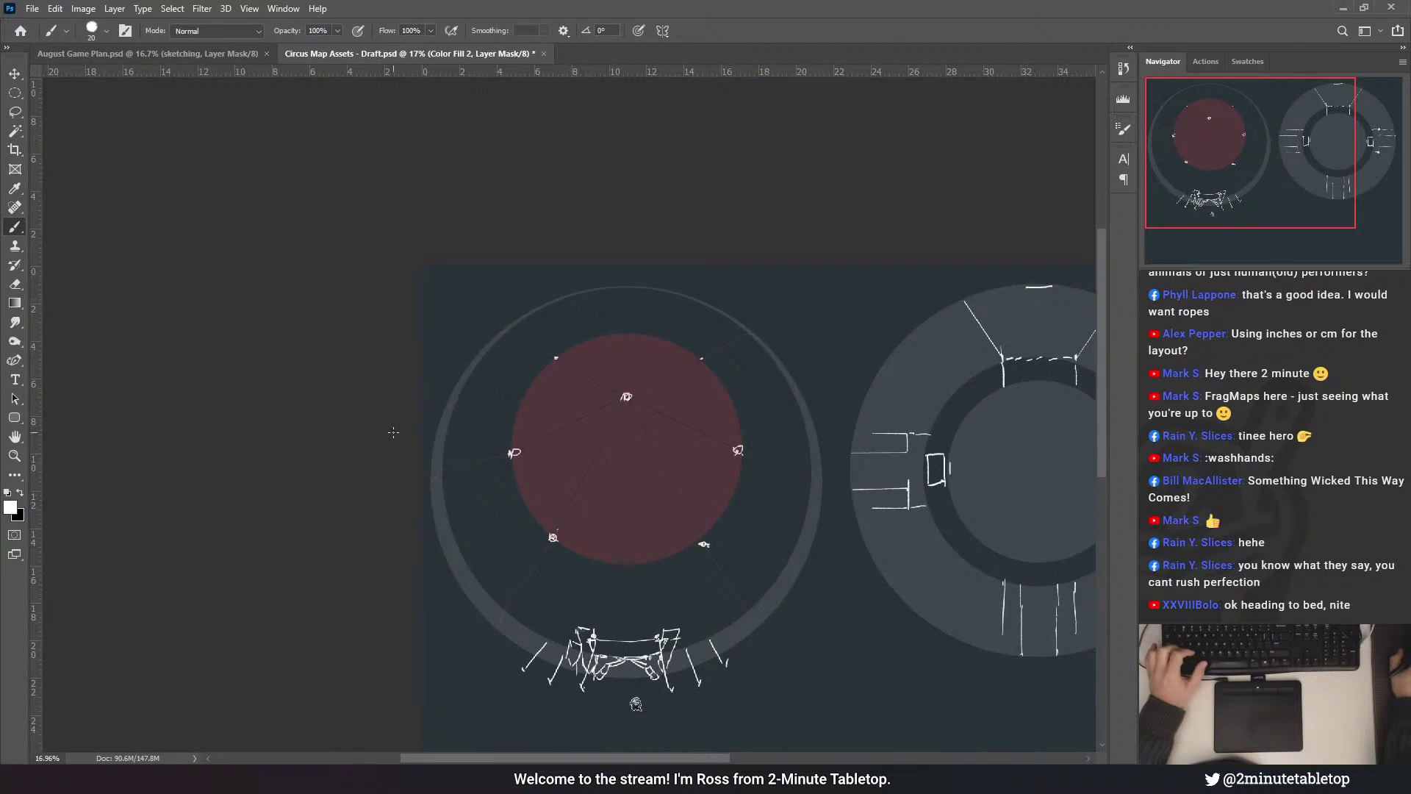
{"action": "scroll", "coordinate": [770, 535], "scroll_direction": "up", "scroll_amount": 3}
{"action": "scroll", "coordinate": [655, 294], "scroll_direction": "down", "scroll_amount": 4}
{"action": "scroll", "coordinate": [588, 268], "scroll_direction": "up", "scroll_amount": 4}
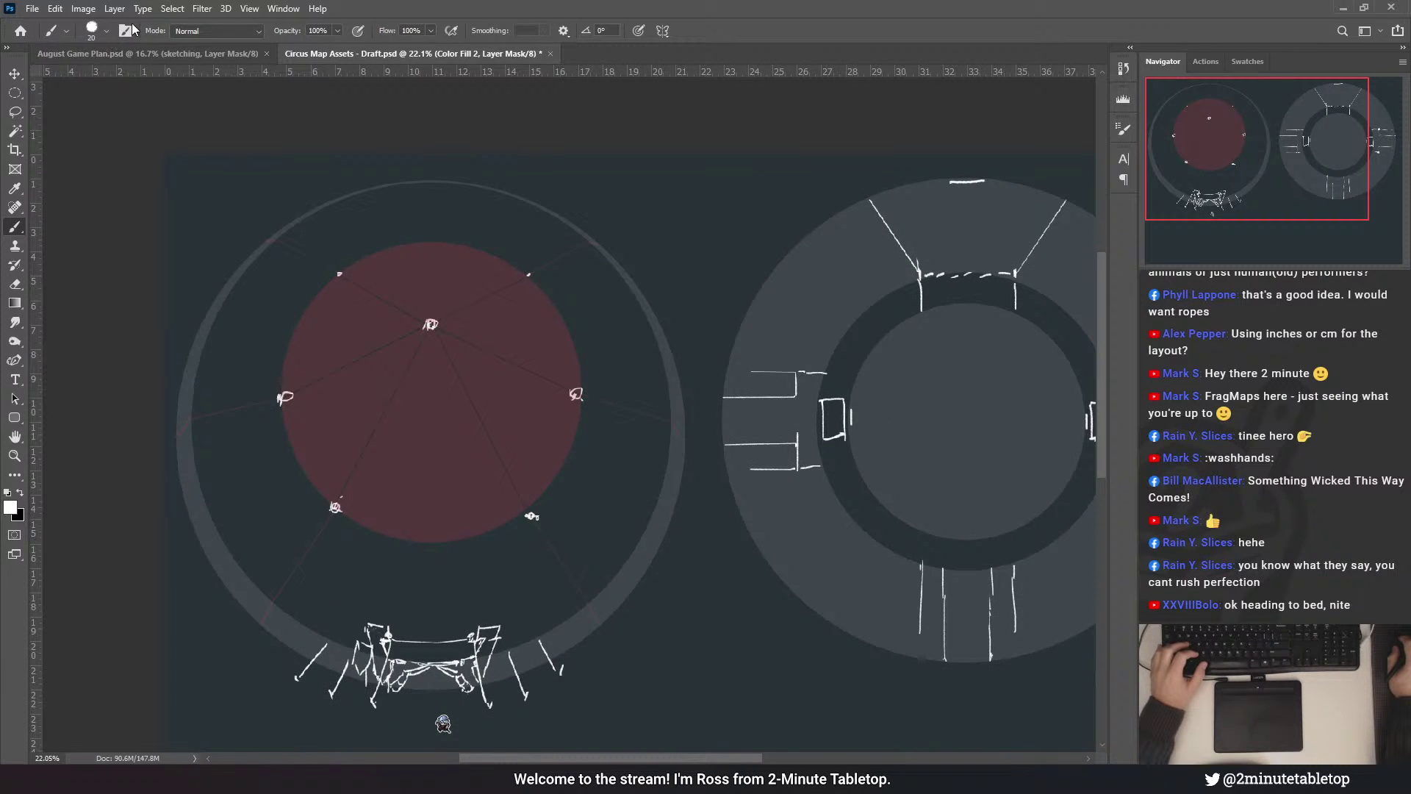
{"action": "left_click", "coordinate": [272, 147]}
{"action": "scroll", "coordinate": [511, 236], "scroll_direction": "down", "scroll_amount": 4}
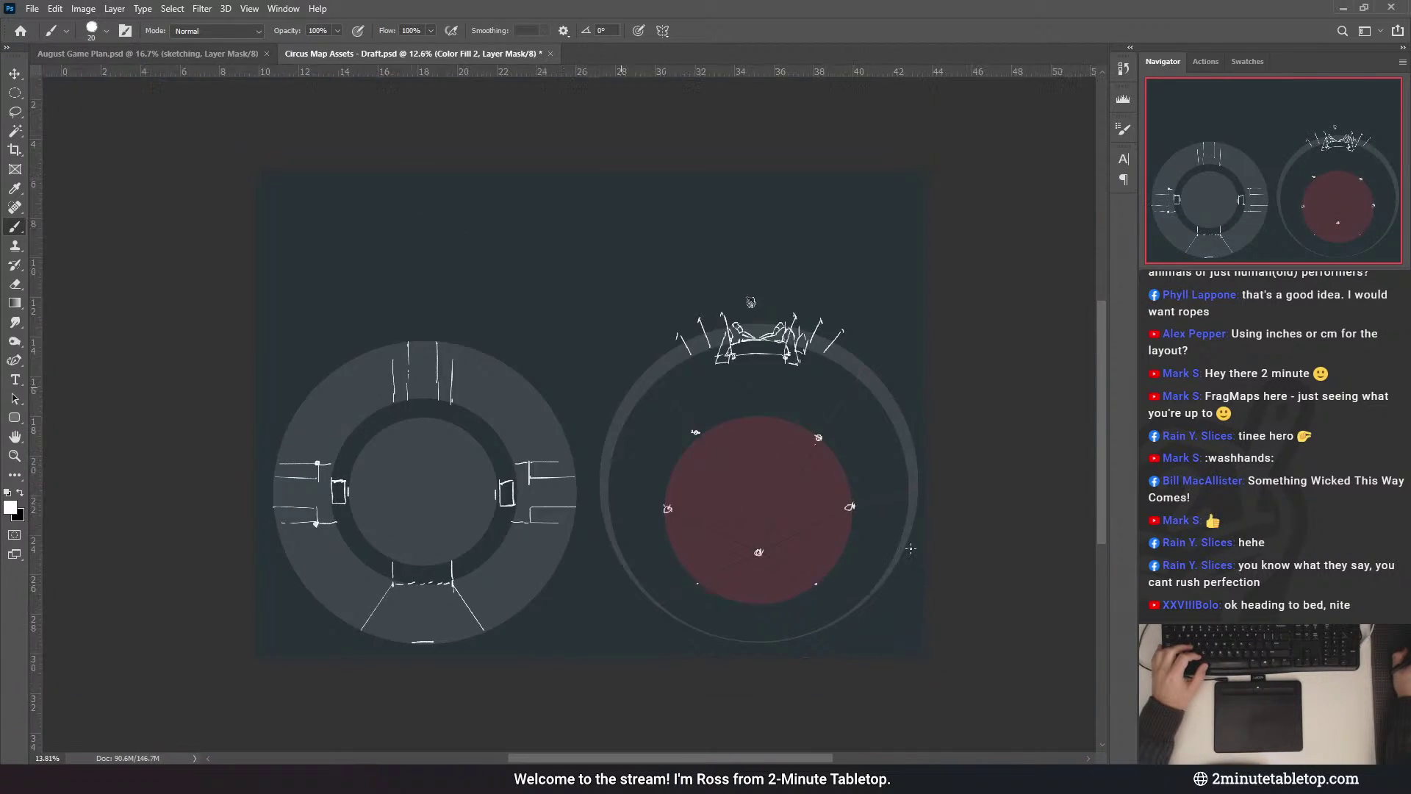
{"action": "scroll", "coordinate": [743, 236], "scroll_direction": "up", "scroll_amount": 2}
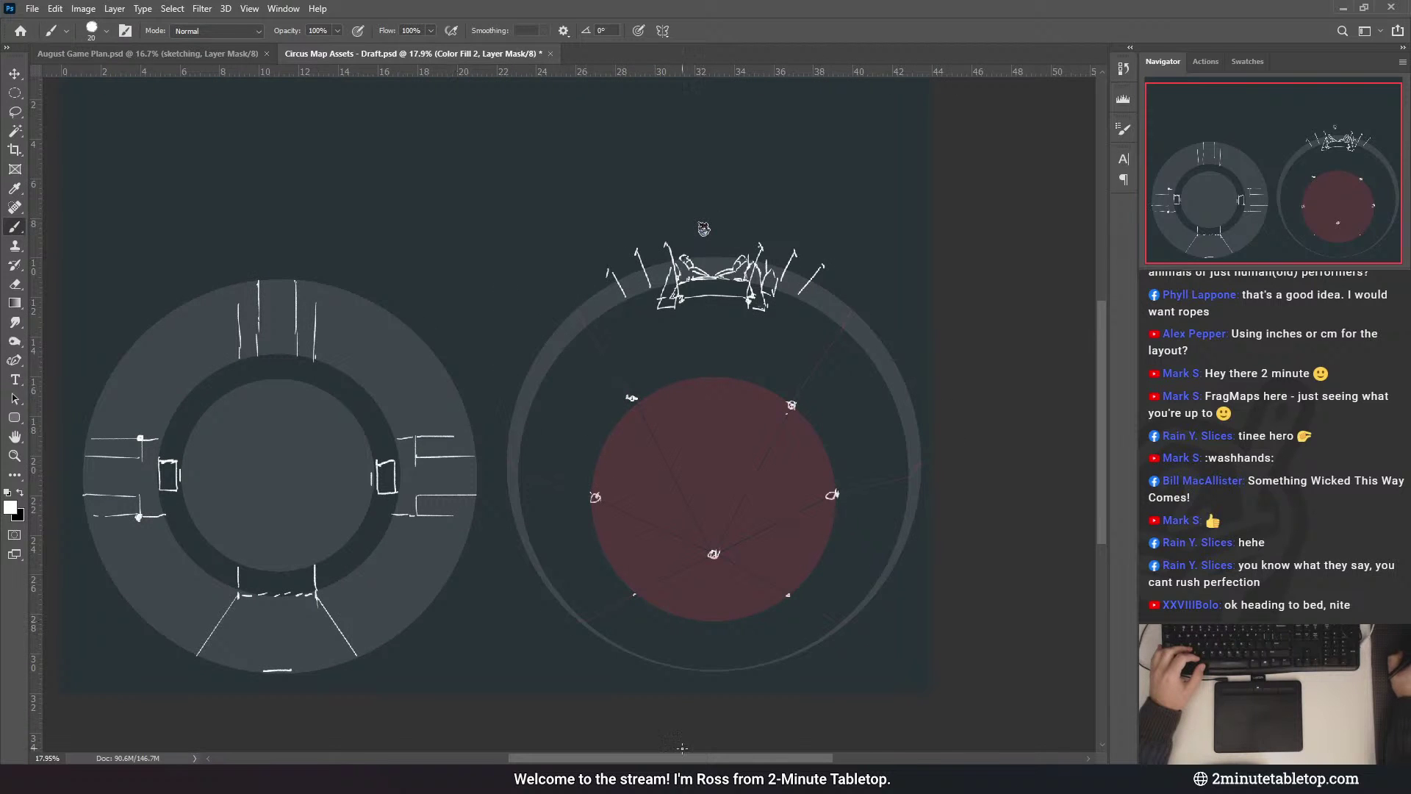
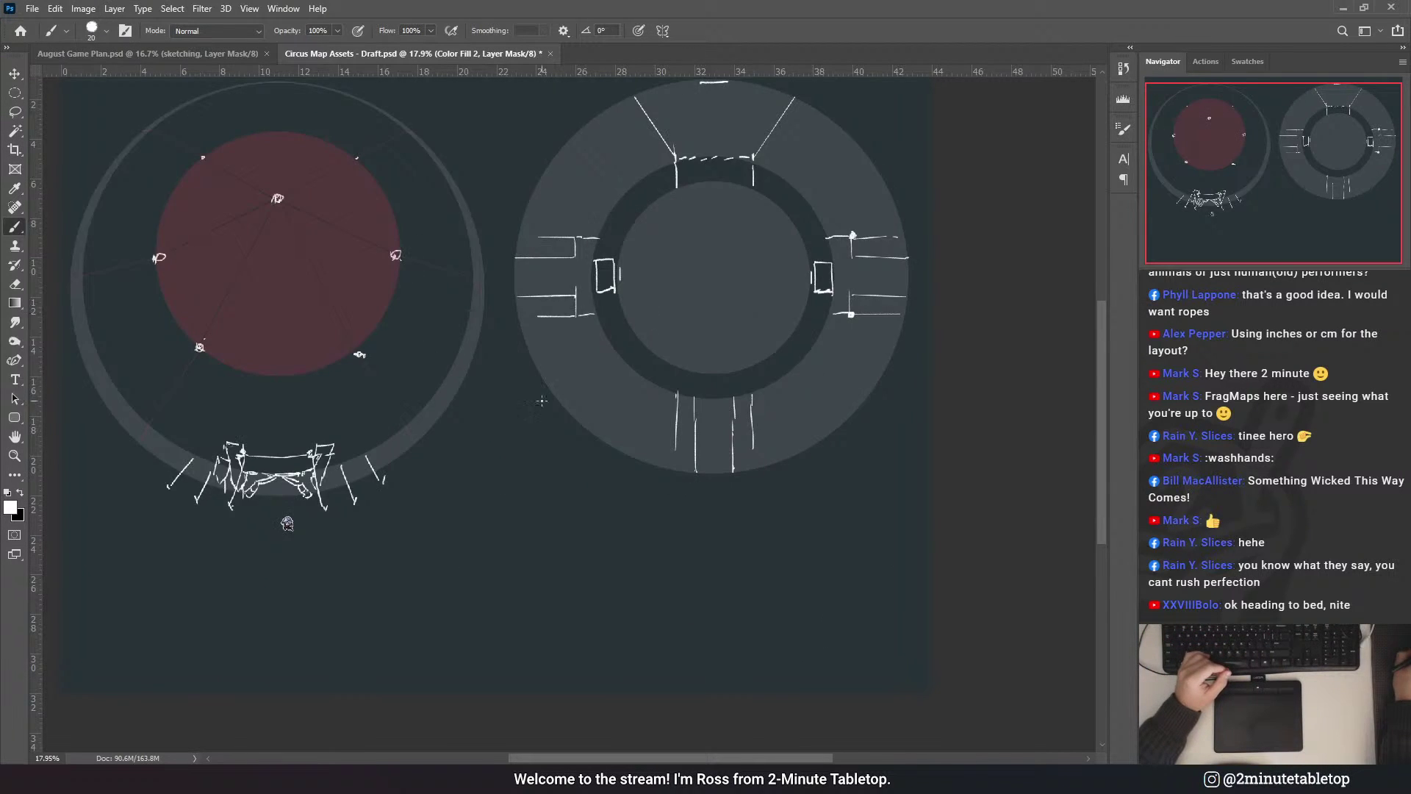
{"action": "scroll", "coordinate": [542, 401], "scroll_direction": "down", "scroll_amount": 2}
{"action": "scroll", "coordinate": [217, 168], "scroll_direction": "up", "scroll_amount": 2}
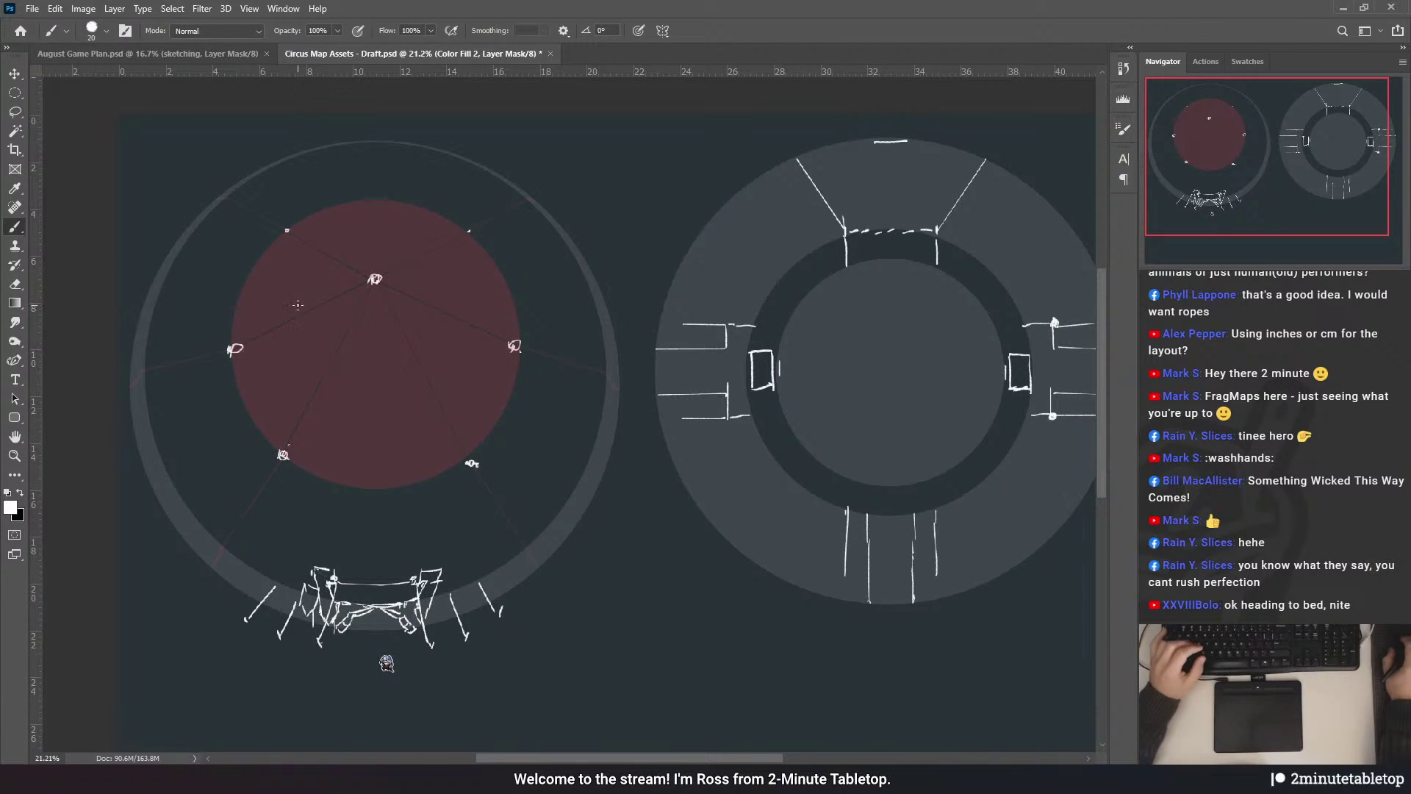
{"action": "scroll", "coordinate": [276, 293], "scroll_direction": "up", "scroll_amount": 2}
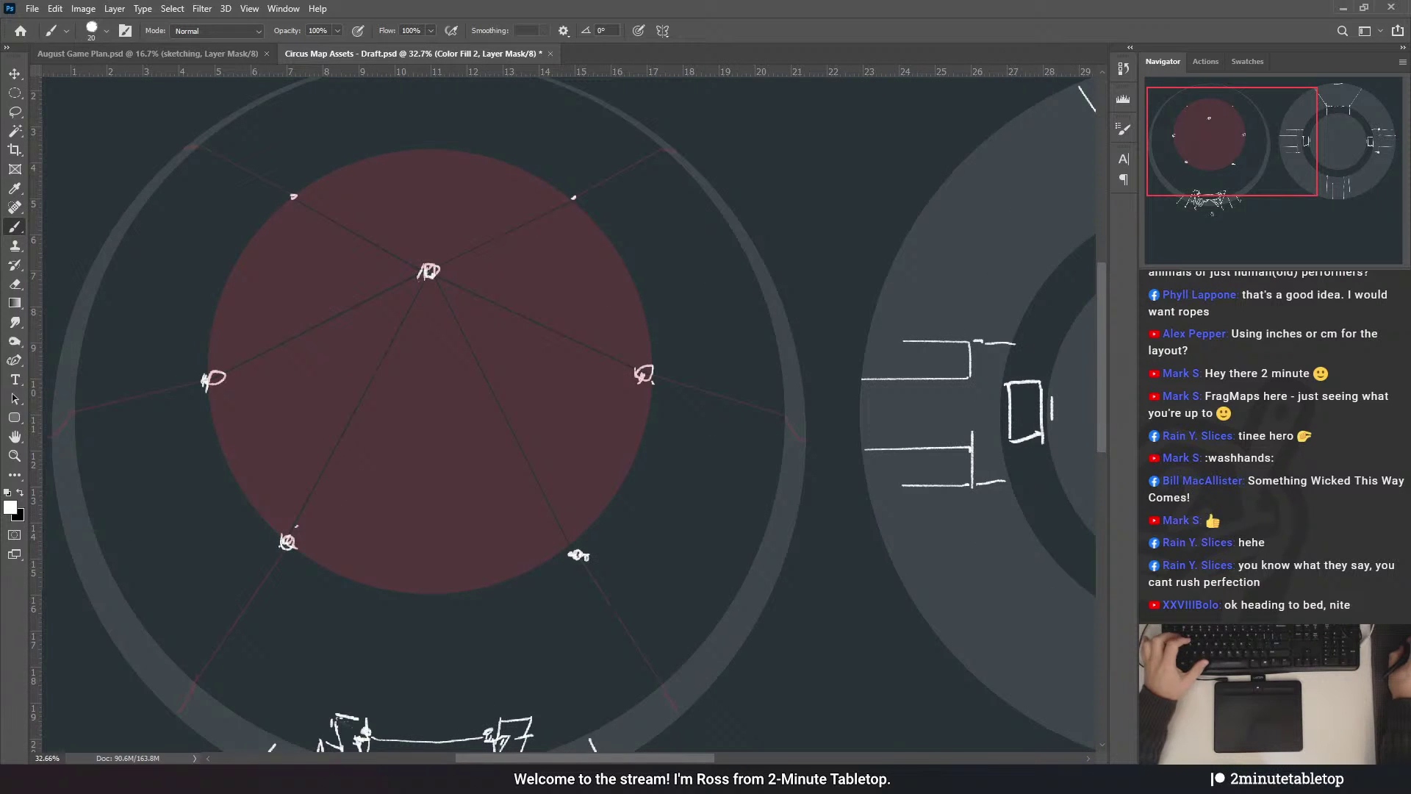
- Make the sketching layer active and try a short white stroke beside the tent's lower-left edge pole
{"action": "key", "text": "alt+bracketright"}
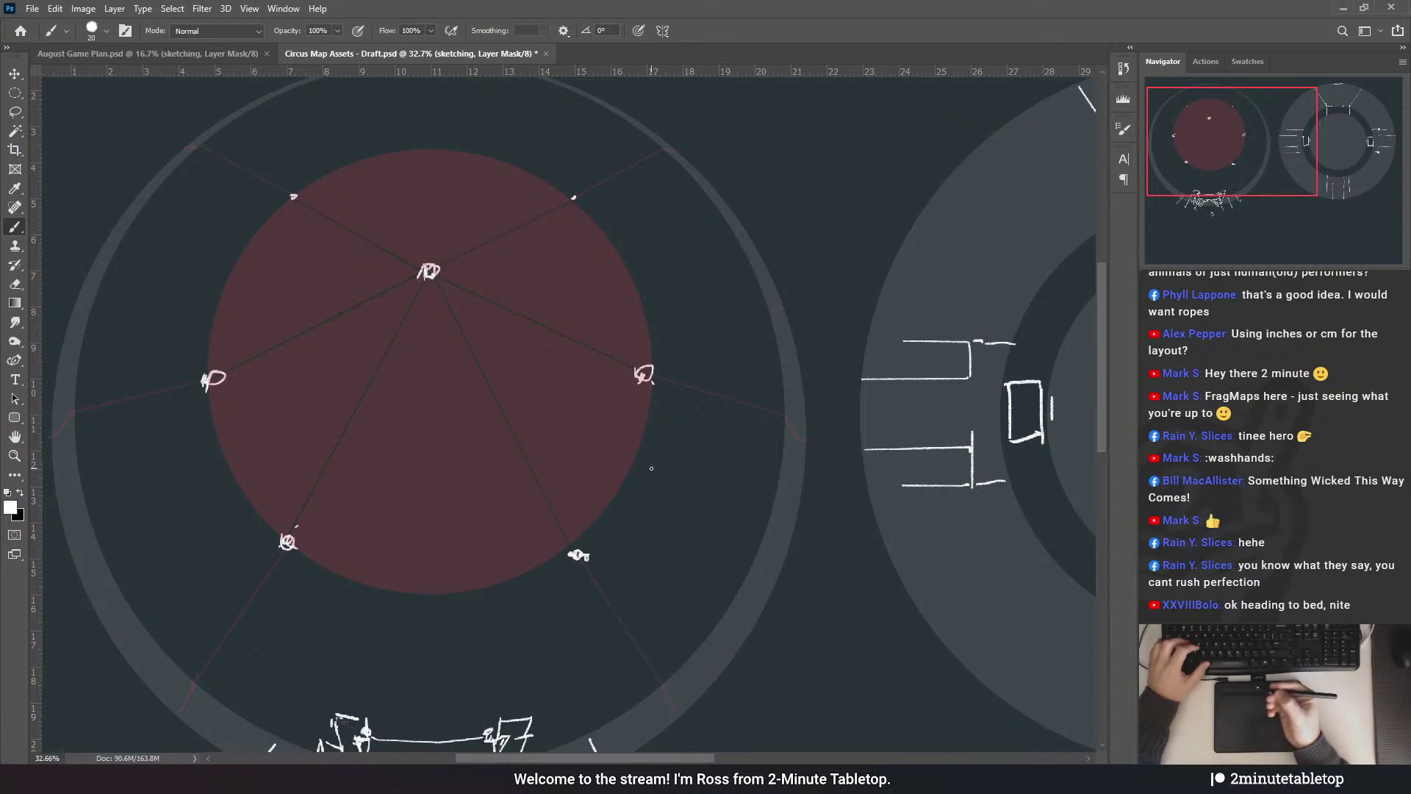
{"action": "left_click_drag", "start_coordinate": [483, 277], "coordinate": [551, 192]}
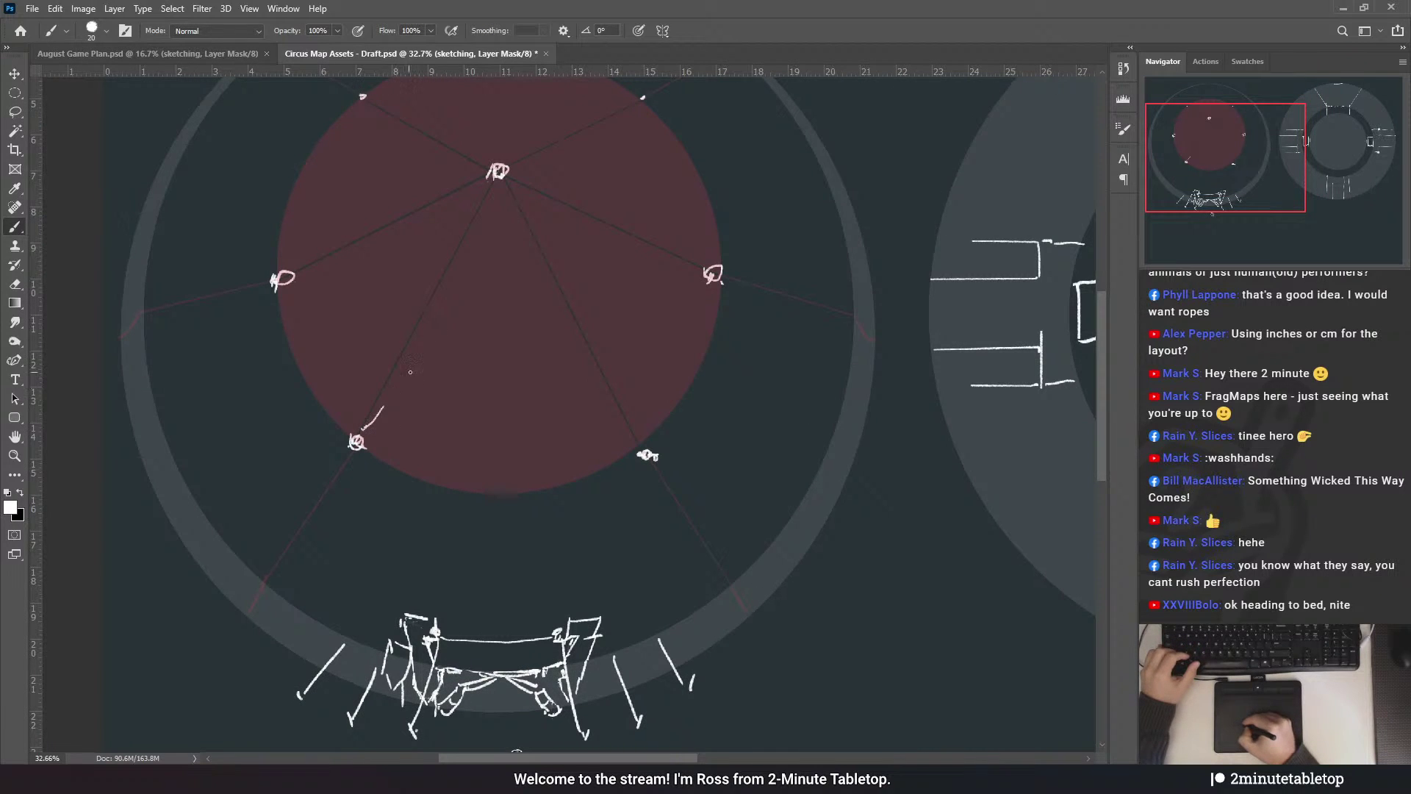
{"action": "key", "text": "ctrl+z"}
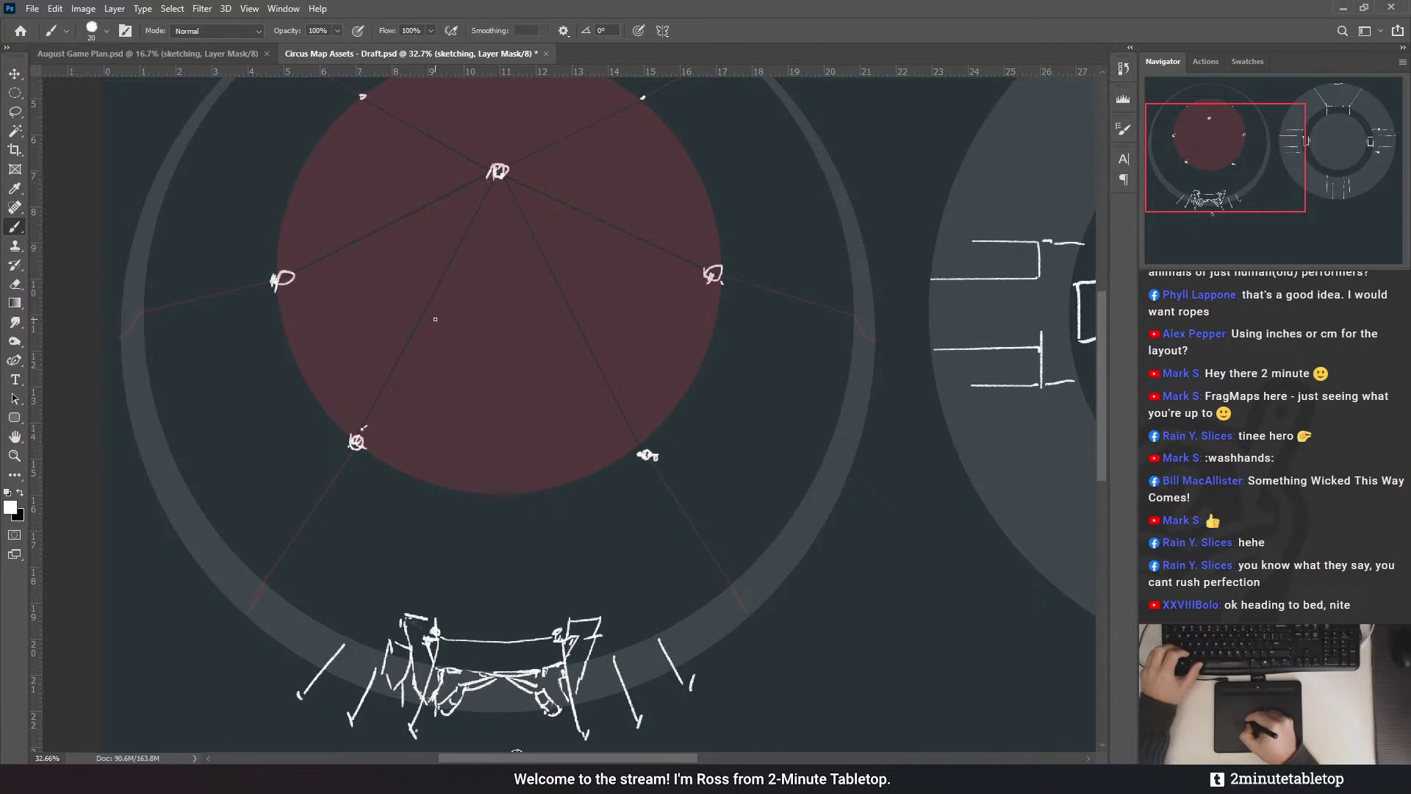
- Try sagging white roof lines from the central peak to both lower edge poles and on to the ring, with one bend in each span
{"action": "mouse_move", "coordinate": [435, 319]}
{"action": "left_mouse_down"}
{"action": "mouse_move", "coordinate": [360, 430]}
{"action": "mouse_move", "coordinate": [496, 173]}
{"action": "left_mouse_up"}
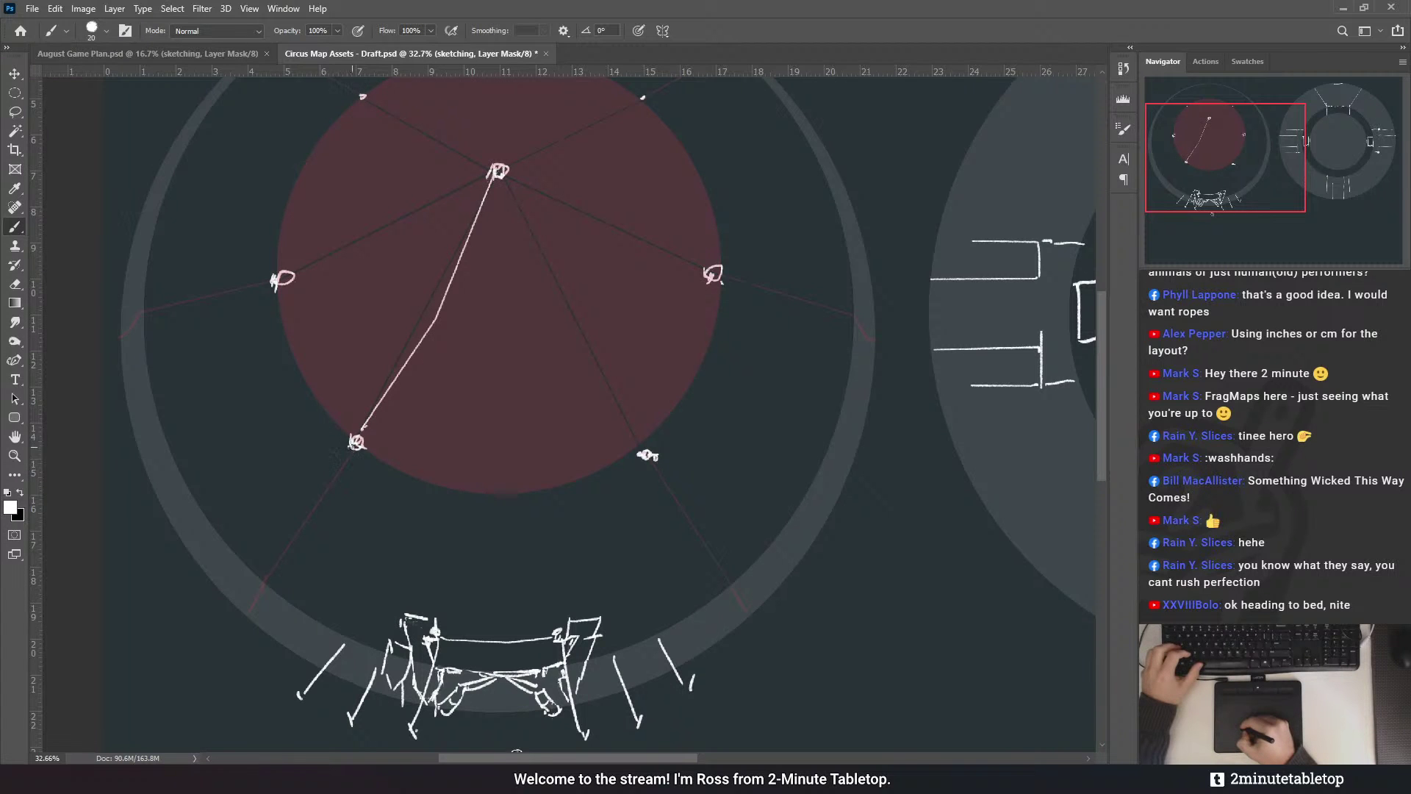
{"action": "left_click_drag", "start_coordinate": [357, 444], "coordinate": [319, 516]}
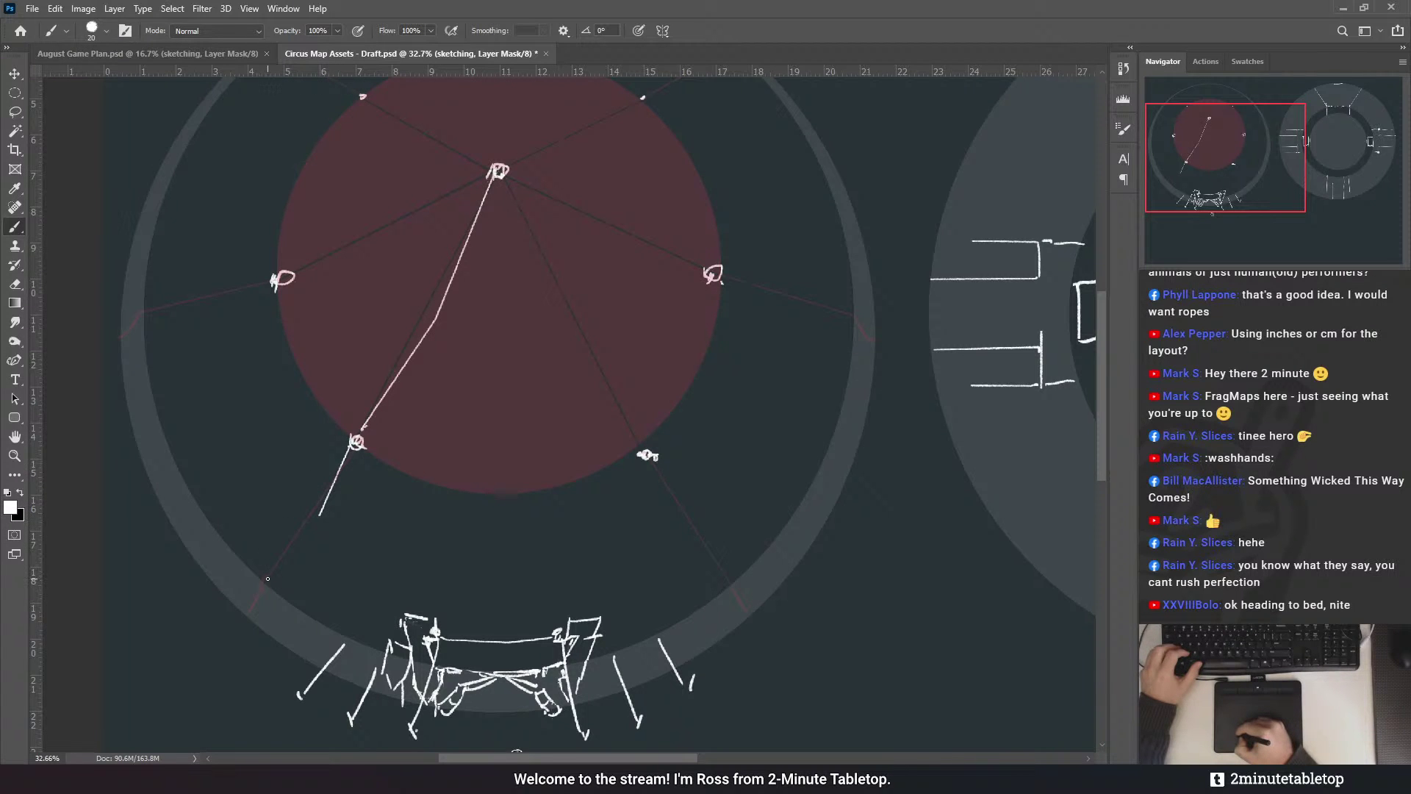
{"action": "left_click", "coordinate": [268, 578], "text": "shift"}
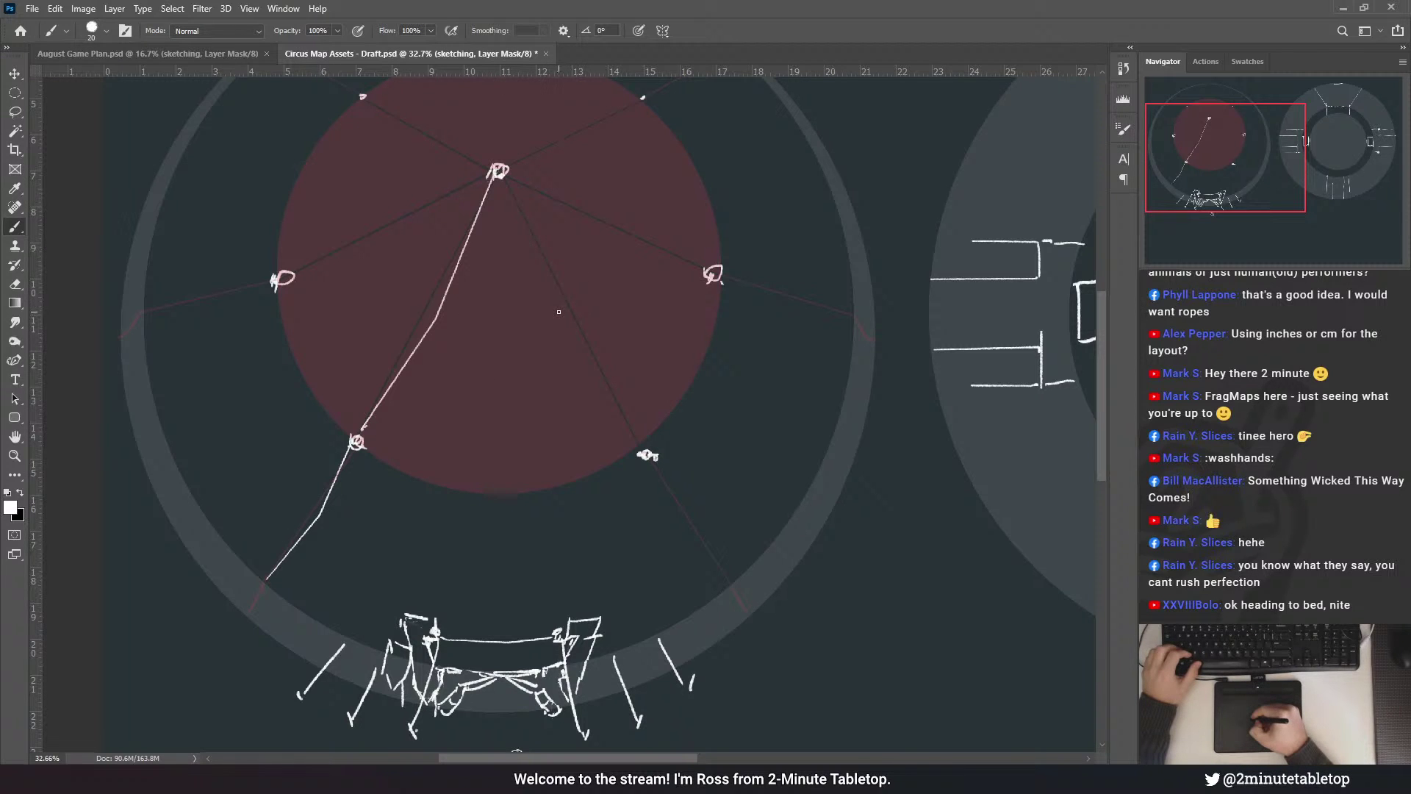
{"action": "left_click_drag", "start_coordinate": [558, 317], "coordinate": [498, 178]}
{"action": "left_click", "coordinate": [646, 453], "text": "shift"}
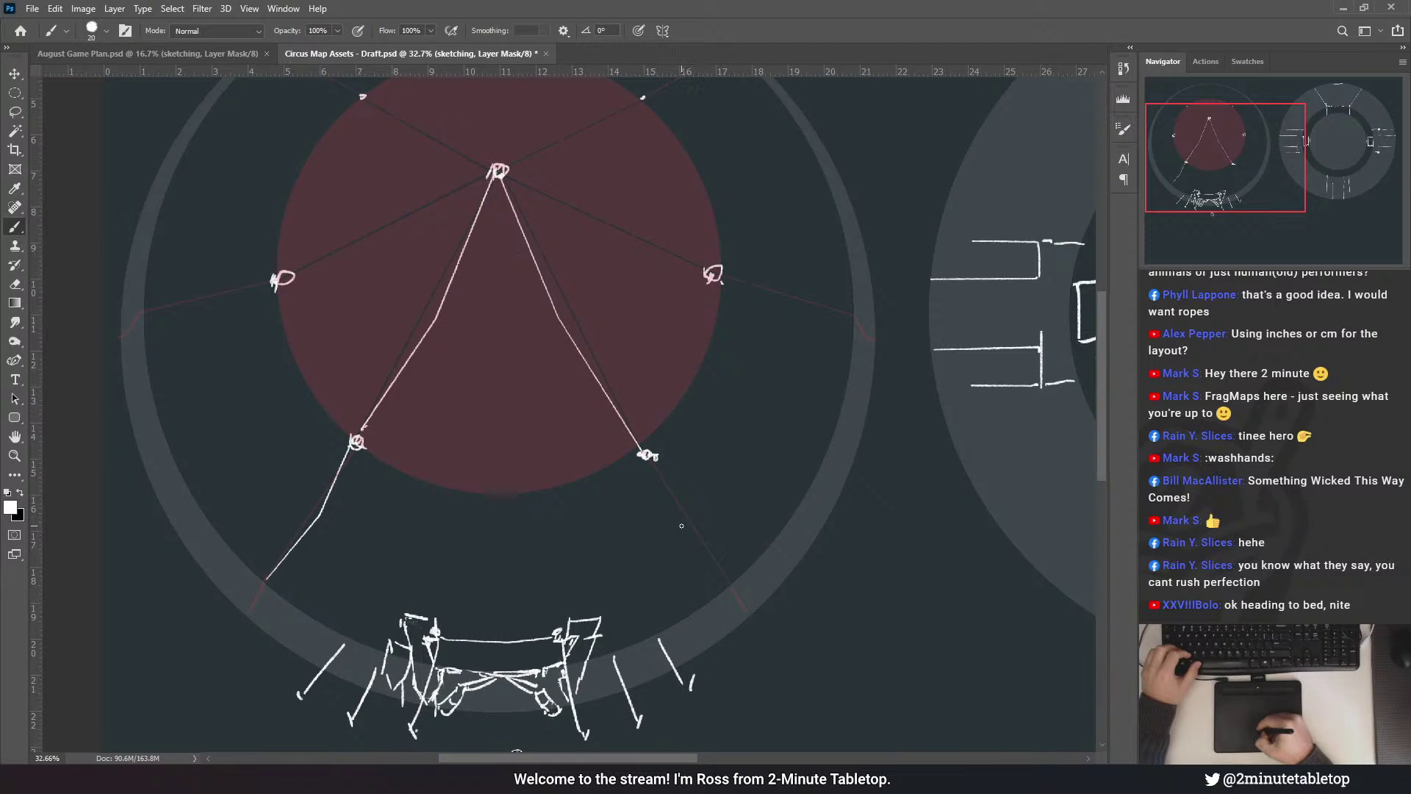
{"action": "left_click", "coordinate": [681, 525], "text": "shift"}
{"action": "left_click", "coordinate": [727, 584], "text": "shift"}
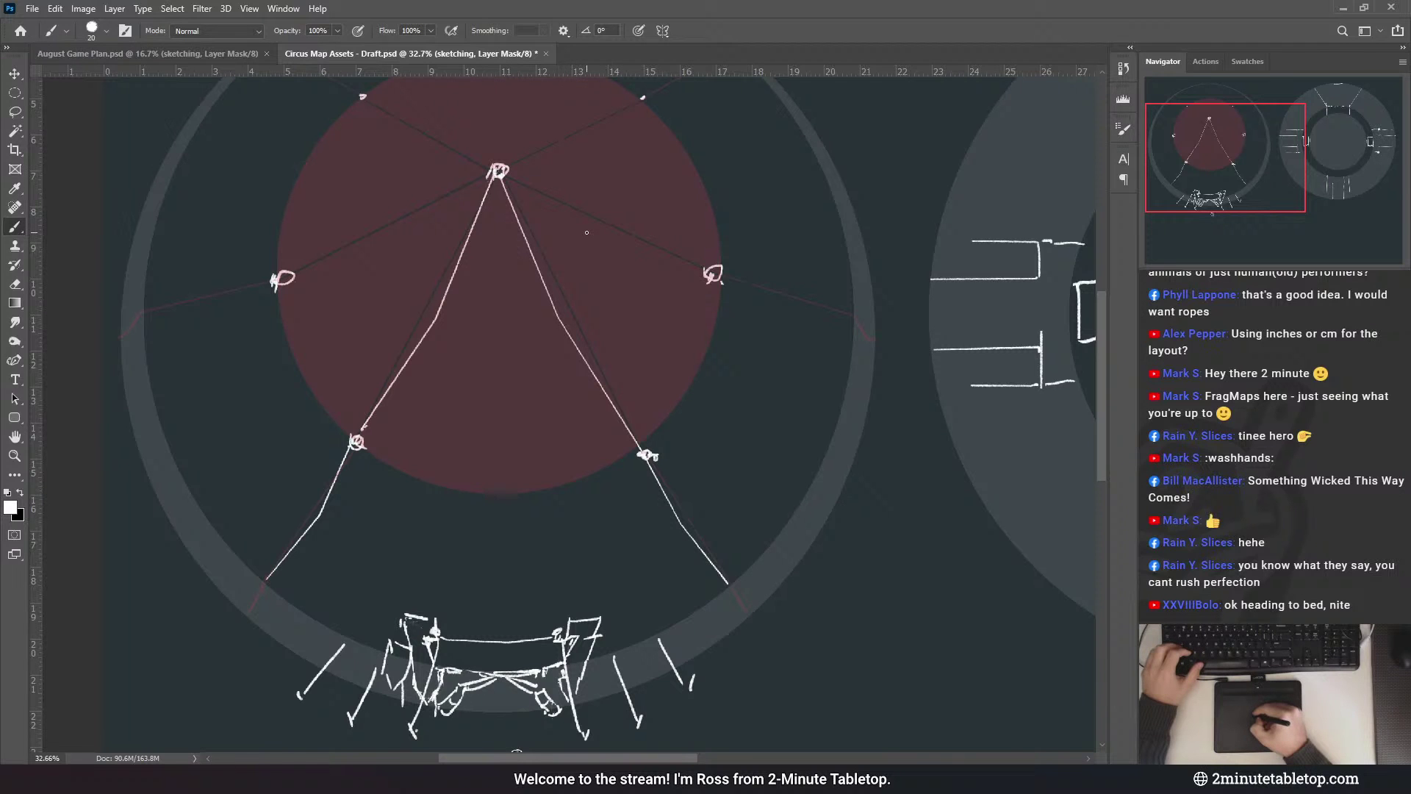
- Try bent white lines from the central peak to the right edge pole and the two upper edge poles
{"action": "left_click_drag", "start_coordinate": [499, 173], "coordinate": [590, 233]}
{"action": "left_click", "coordinate": [713, 274], "text": "shift"}
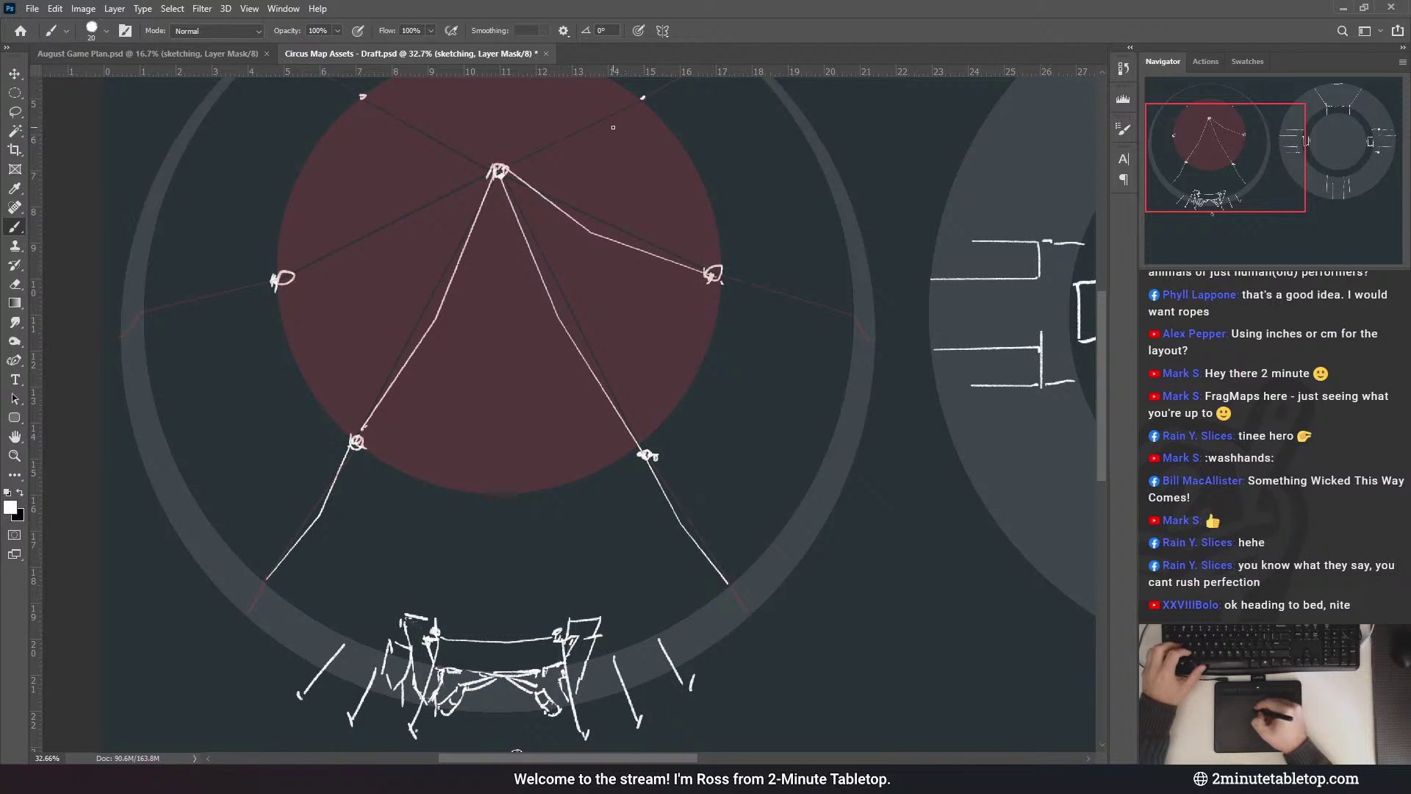
{"action": "mouse_move", "coordinate": [546, 175]}
{"action": "left_mouse_down"}
{"action": "mouse_move", "coordinate": [560, 262]}
{"action": "mouse_move", "coordinate": [594, 233]}
{"action": "left_mouse_up"}
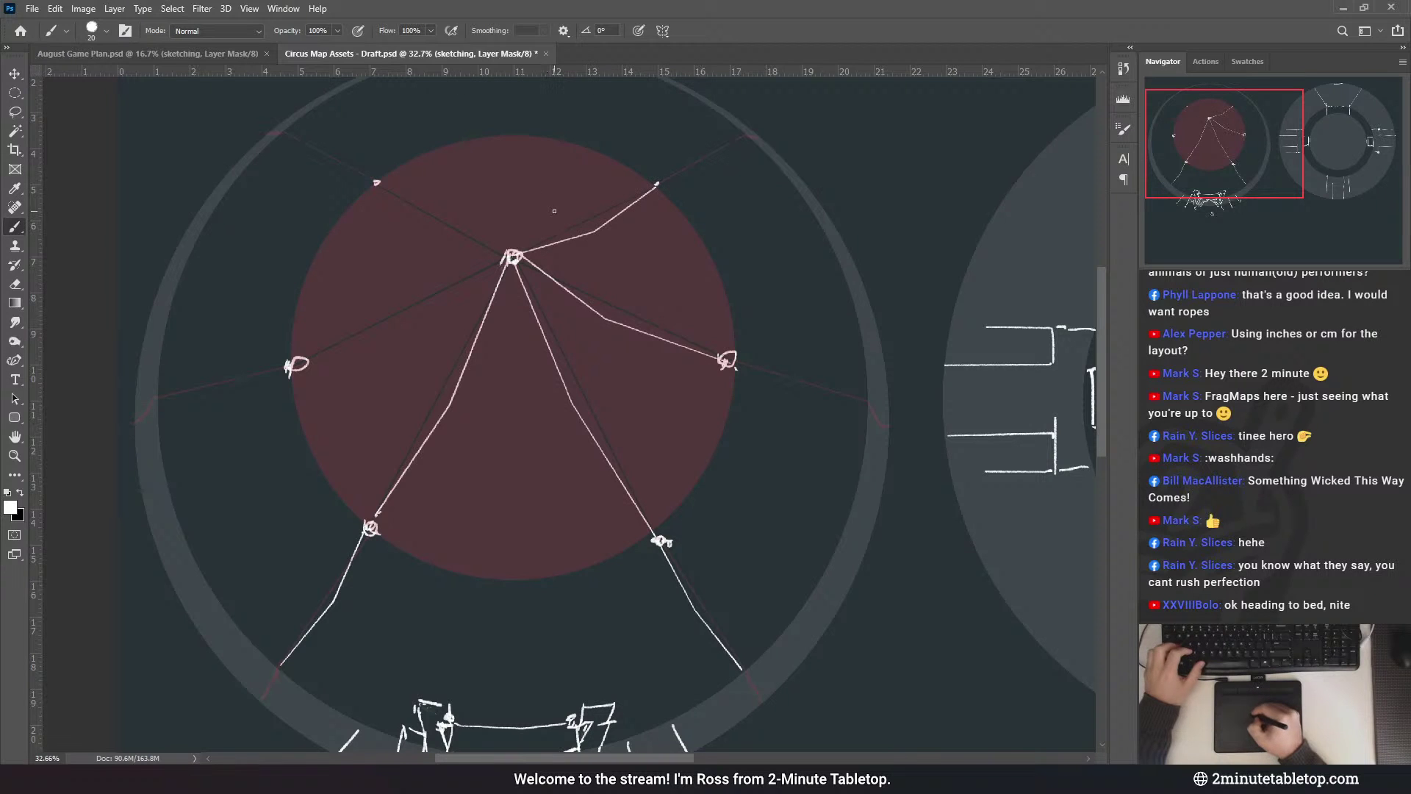
{"action": "key", "text": "ctrl+z"}
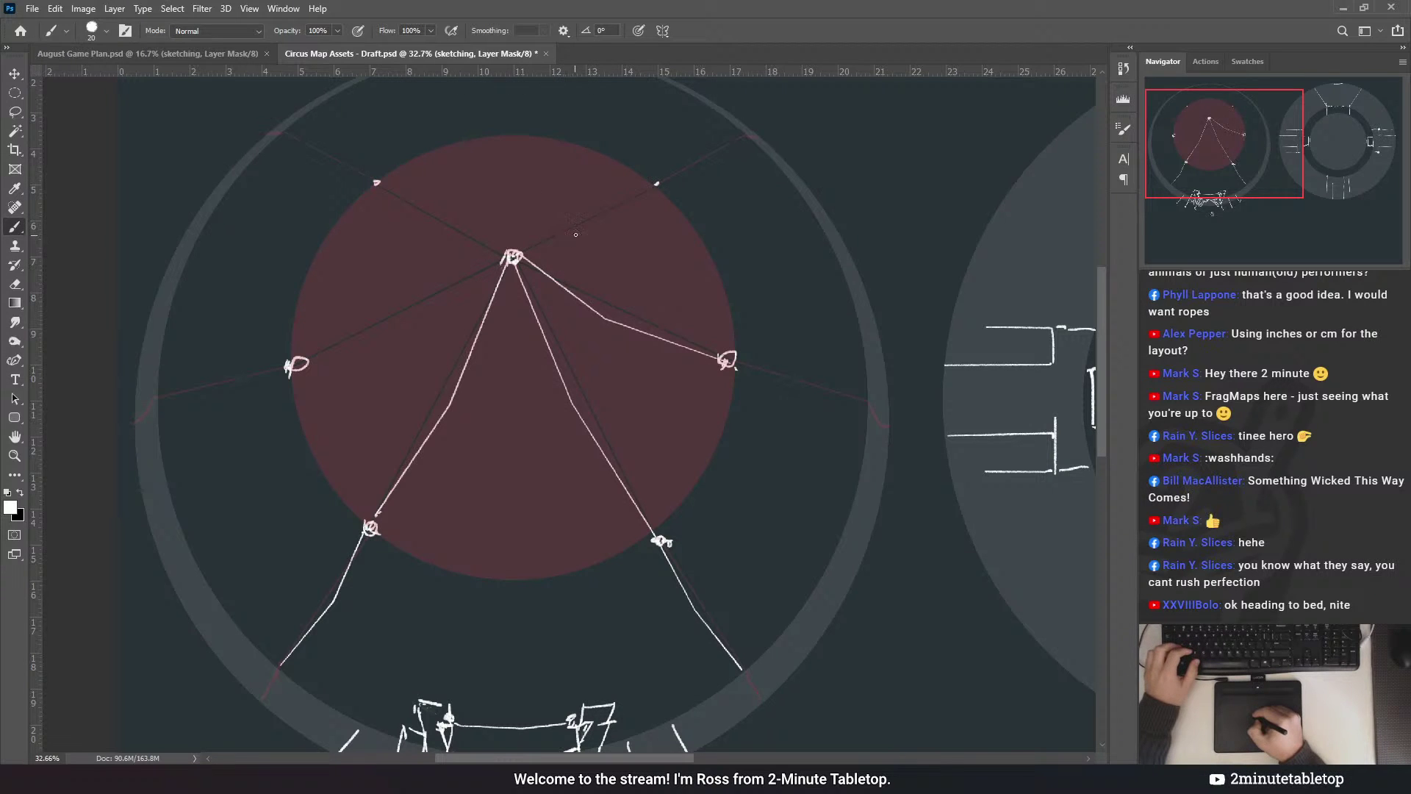
{"action": "left_click", "coordinate": [570, 236], "text": "shift"}
{"action": "left_click", "coordinate": [656, 183], "text": "shift"}
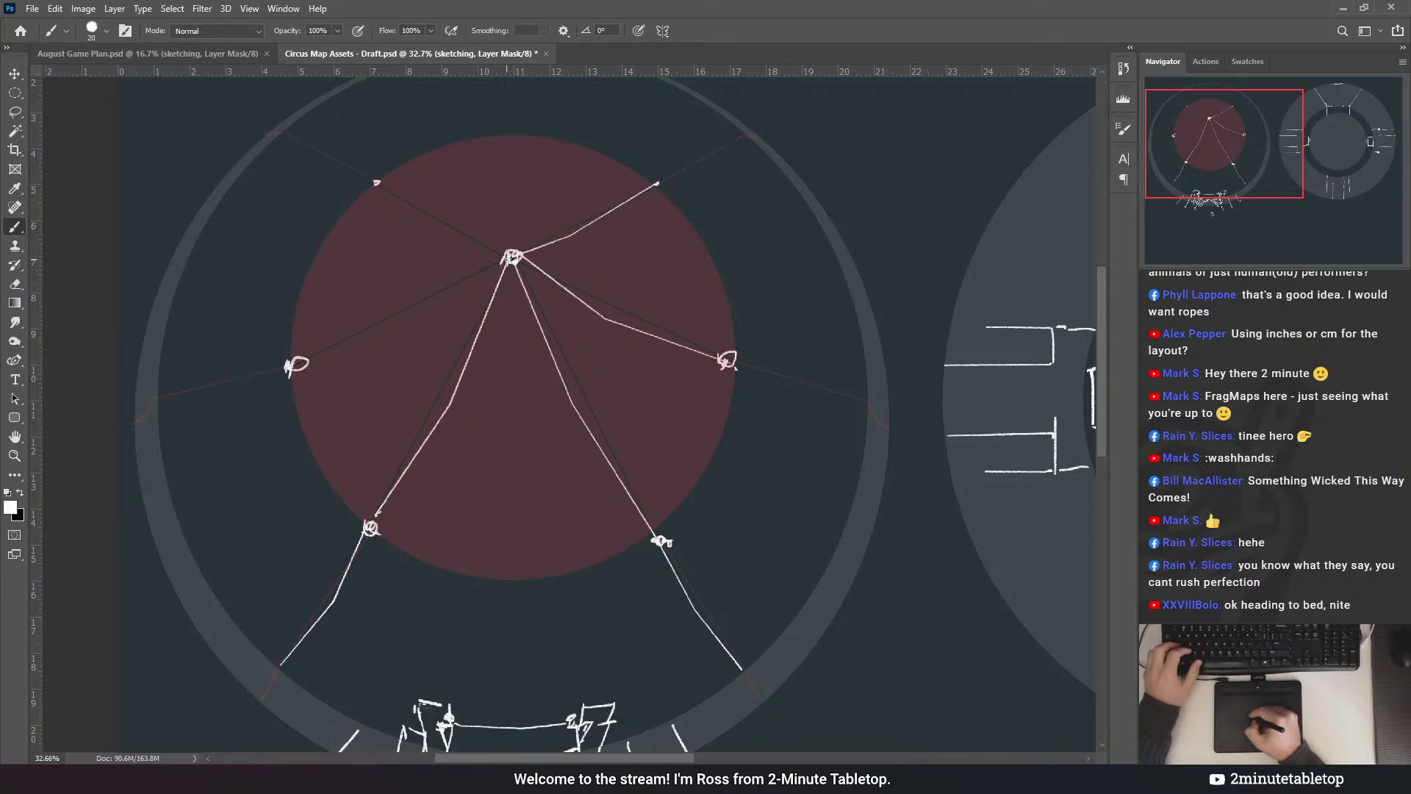
{"action": "left_click", "coordinate": [440, 230], "text": "shift"}
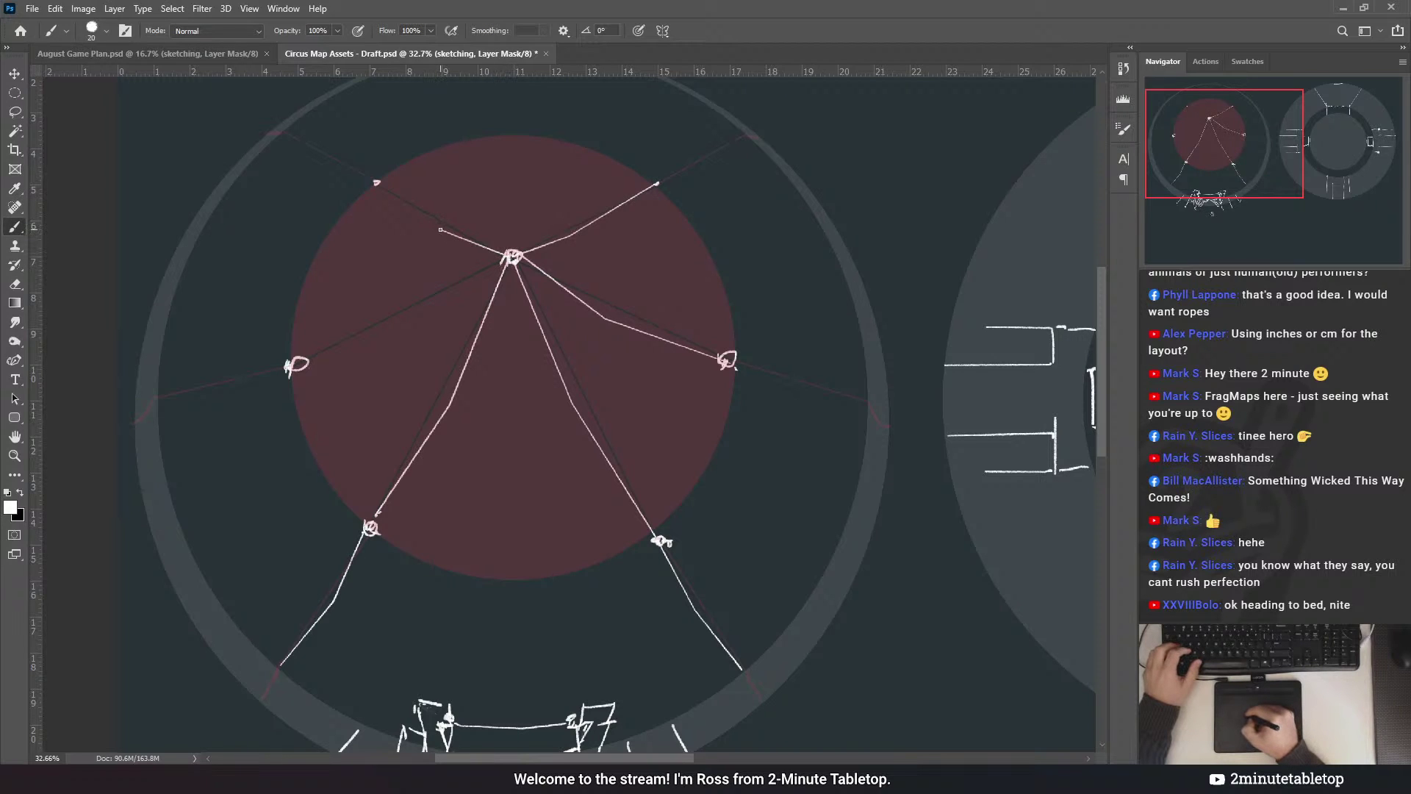
{"action": "left_click", "coordinate": [377, 183], "text": "shift"}
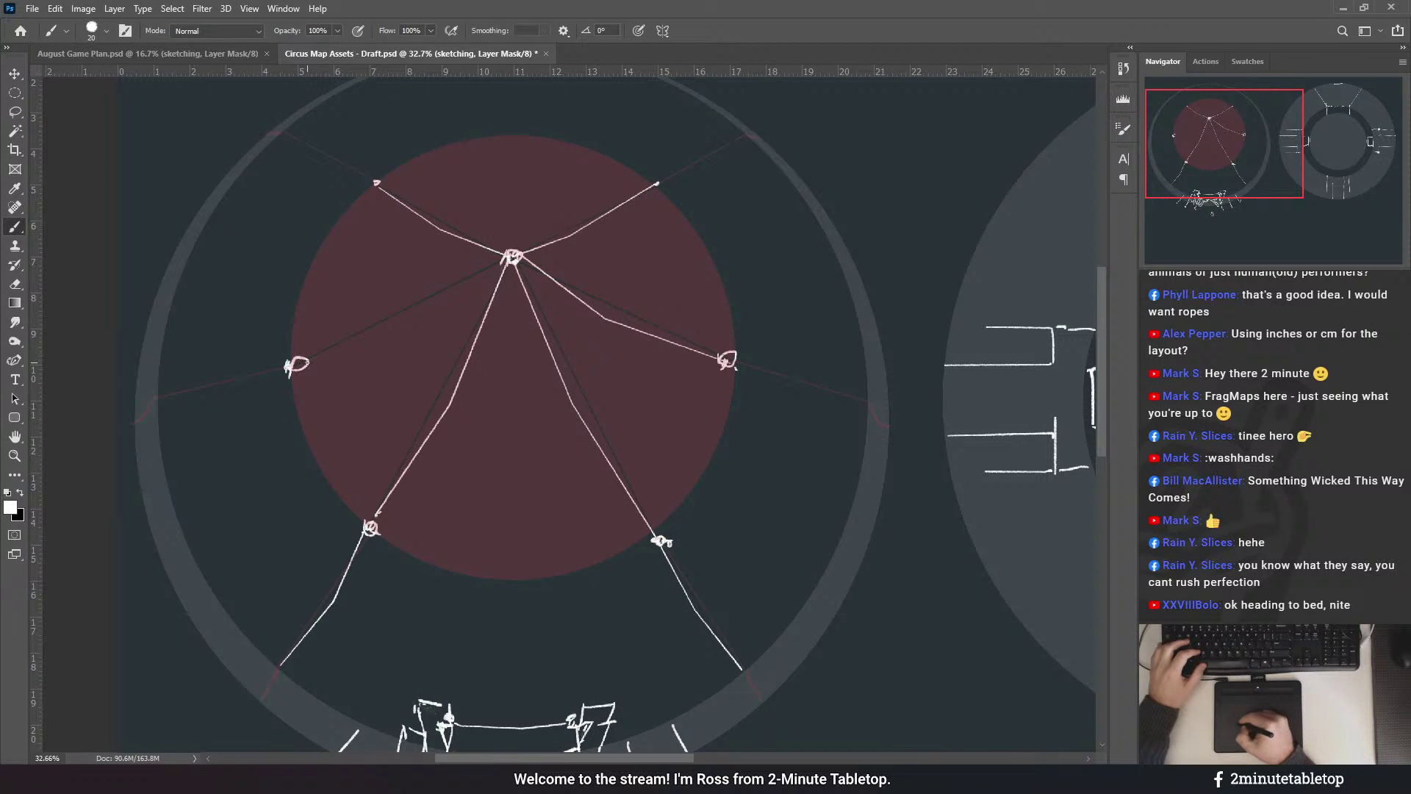
- Try freehand sagging curves from the left edge pole toward the central peak and from the ring to that pole
{"action": "left_click_drag", "start_coordinate": [305, 365], "coordinate": [472, 256]}
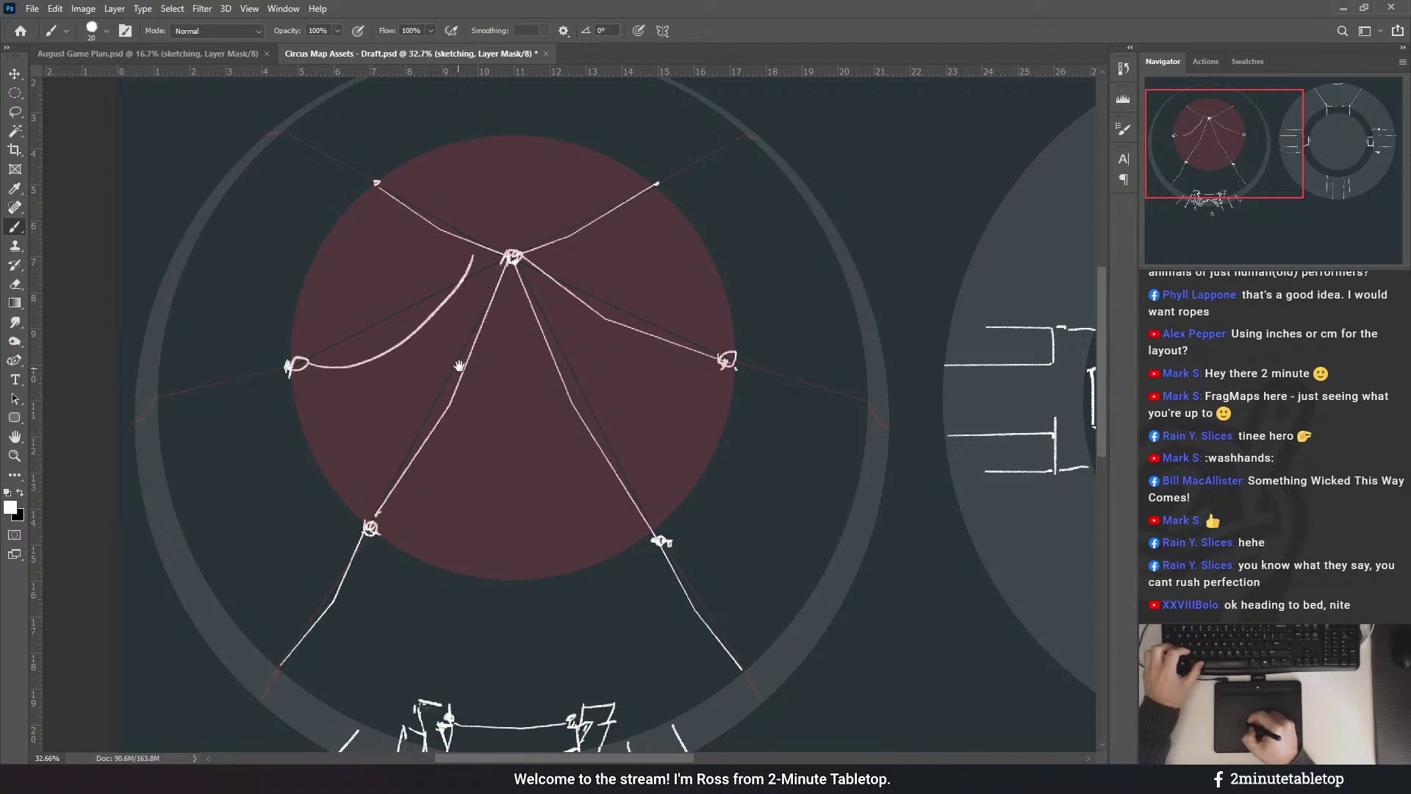
{"action": "left_click_drag", "start_coordinate": [455, 409], "coordinate": [514, 322]}
{"action": "left_click_drag", "start_coordinate": [213, 309], "coordinate": [352, 265]}
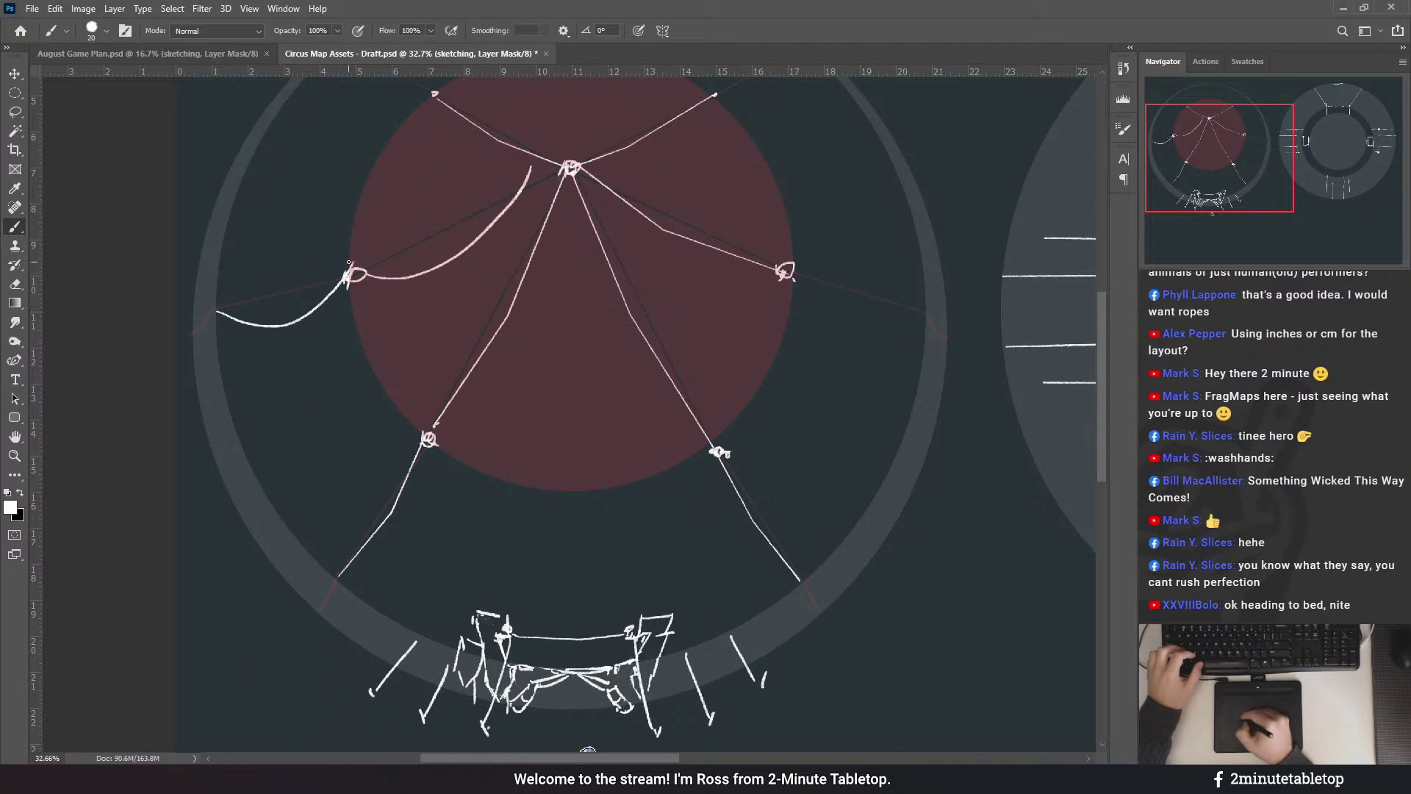
{"action": "key", "text": "ctrl+z"}
{"action": "left_click_drag", "start_coordinate": [219, 309], "coordinate": [346, 264]}
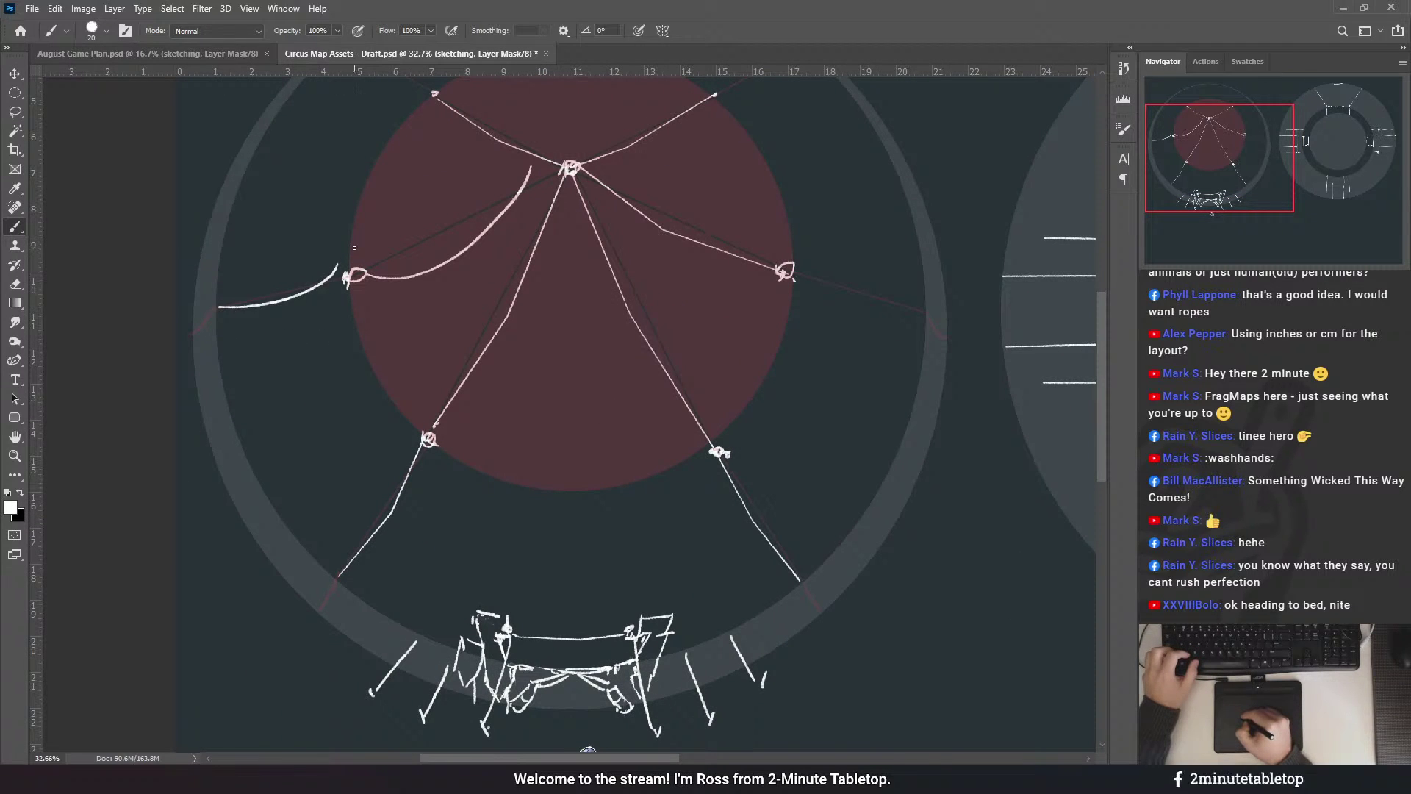
{"action": "key", "text": "ctrl+z"}
{"action": "left_click_drag", "start_coordinate": [224, 306], "coordinate": [360, 261]}
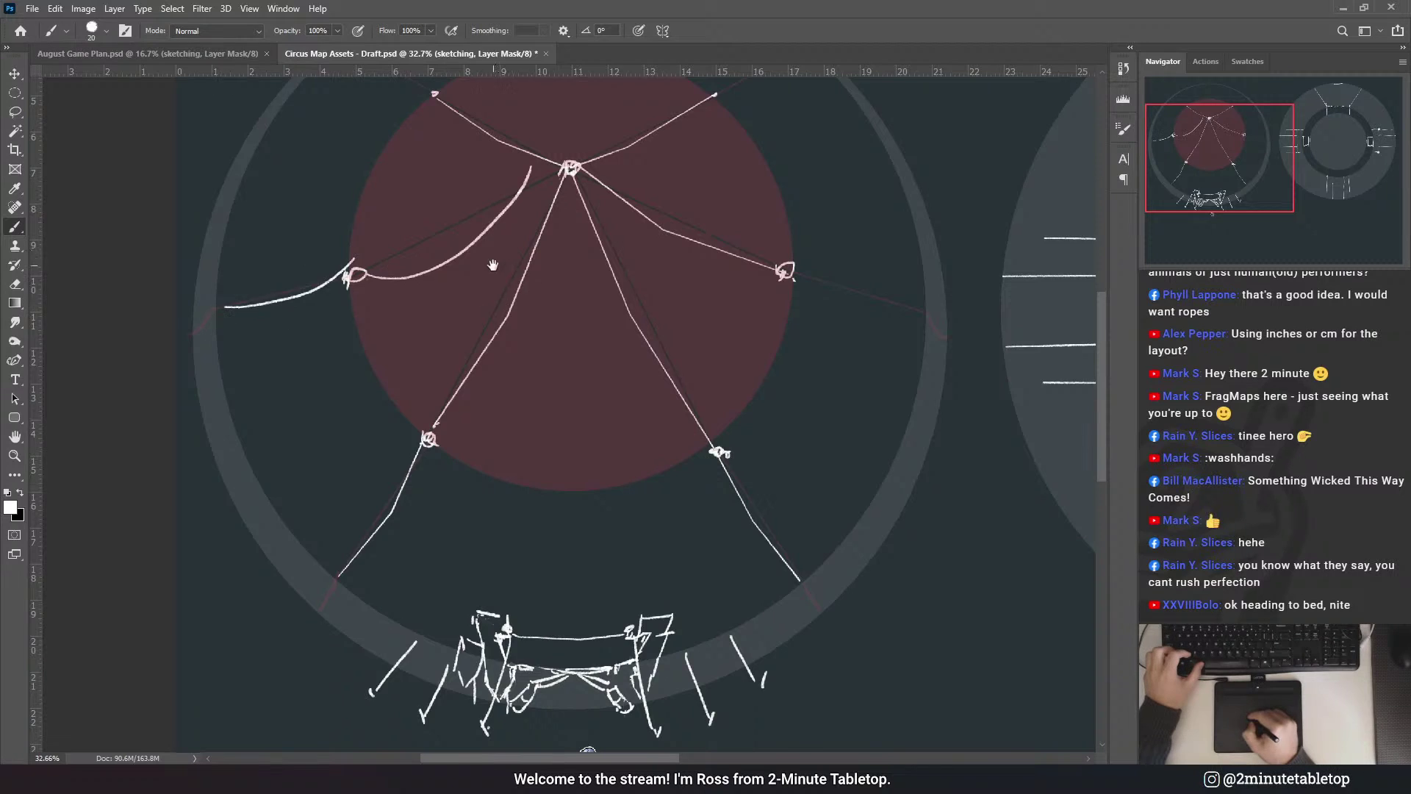
- Undo all the sagging white lines between the central peak, the edge poles and the ring
{"action": "left_click_drag", "start_coordinate": [486, 218], "coordinate": [468, 341]}
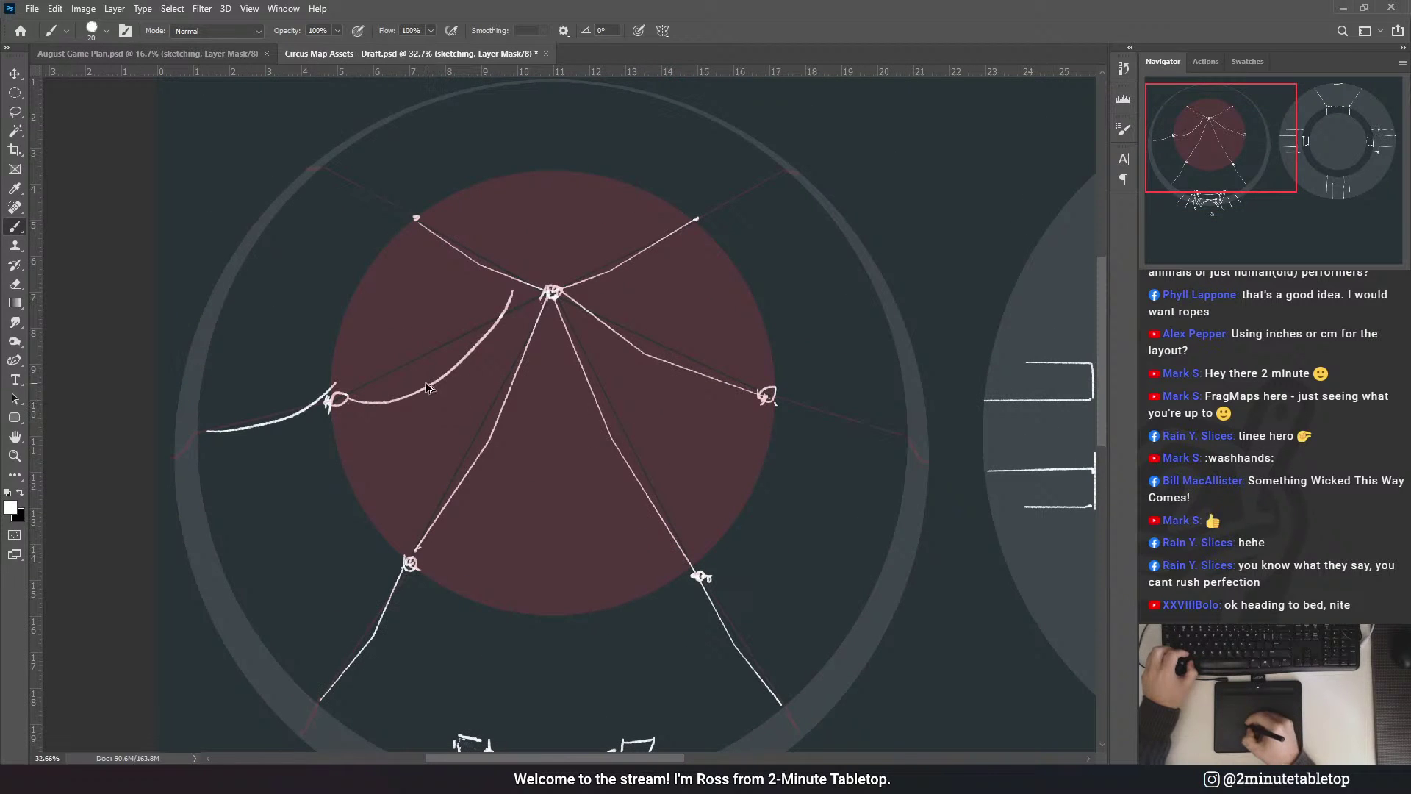
{"action": "key", "text": "ctrl+z"}
{"action": "key", "text": "ctrl+z"}
{"action": "key", "text": "ctrl+z"}
{"action": "key", "text": "ctrl+z"}
{"action": "key", "text": "ctrl+z"}
{"action": "key", "text": "ctrl+z"}
{"action": "key", "text": "ctrl+z"}
{"action": "key", "text": "ctrl+z"}
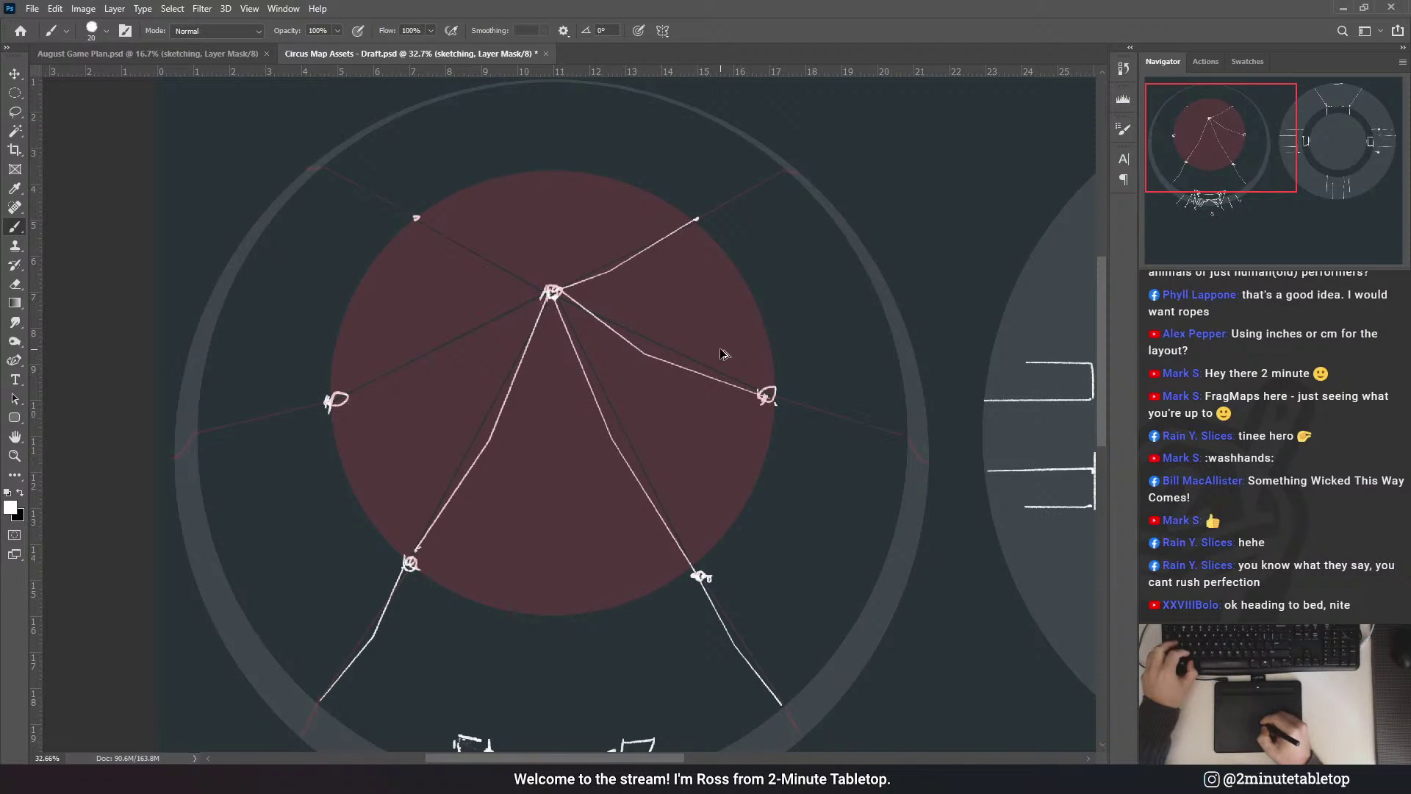
{"action": "key", "text": "ctrl+z"}
{"action": "key", "text": "ctrl+z"}
{"action": "key", "text": "ctrl+z"}
{"action": "key", "text": "ctrl+z"}
{"action": "key", "text": "ctrl+z"}
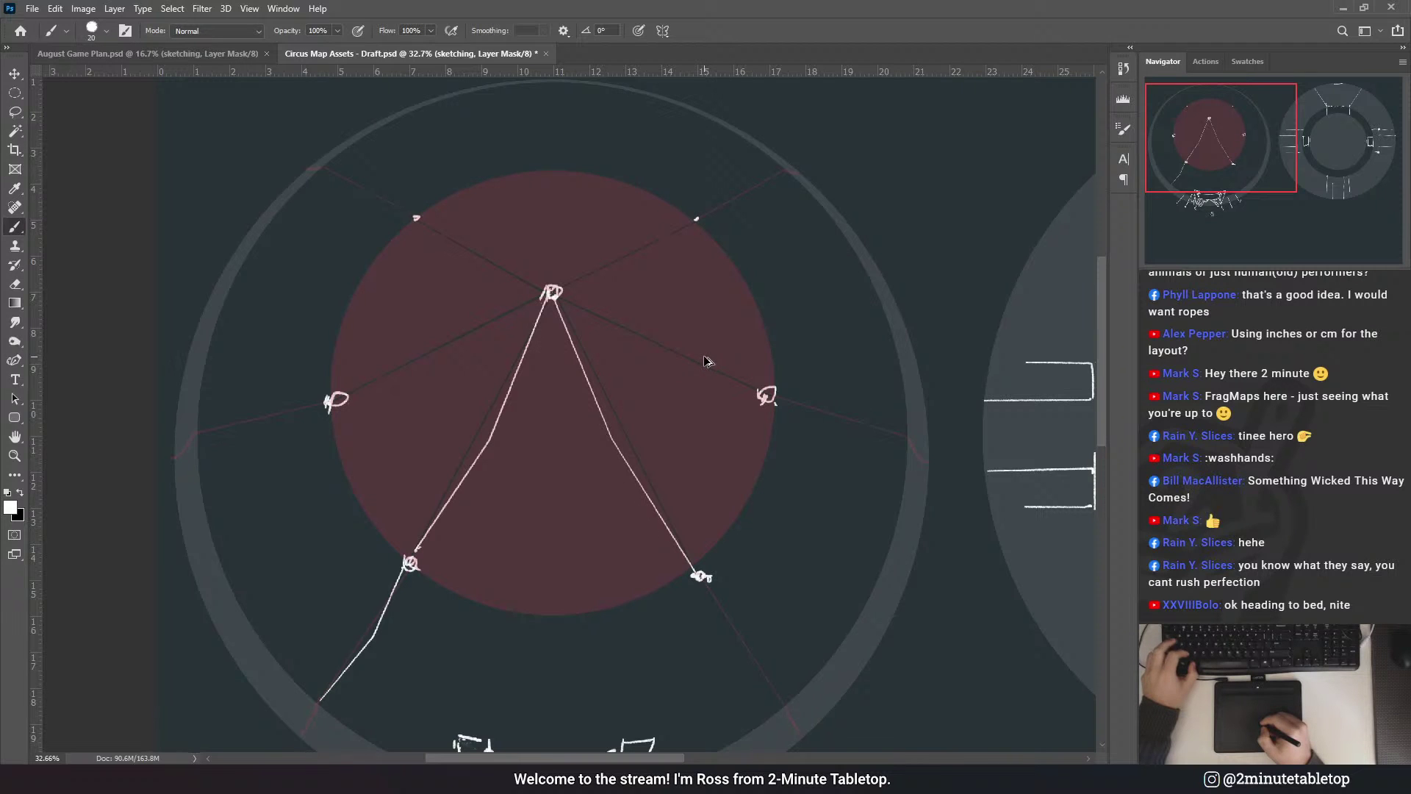
{"action": "key", "text": "ctrl+z"}
{"action": "key", "text": "ctrl+z"}
{"action": "key", "text": "ctrl+z"}
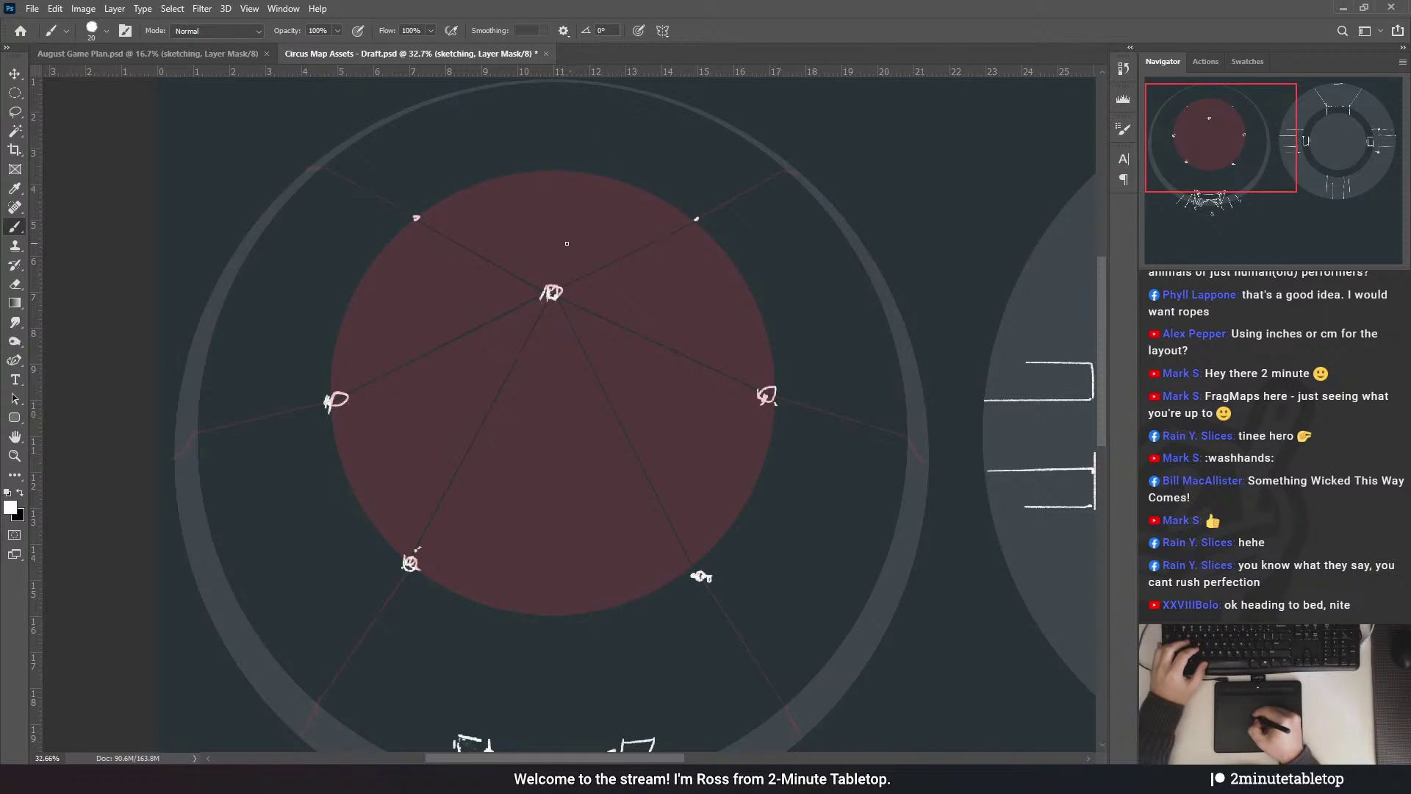
- Try short vertical white lines rising from the central peak and the left-side edge poles, then undo them
{"action": "left_click_drag", "start_coordinate": [550, 285], "coordinate": [548, 236]}
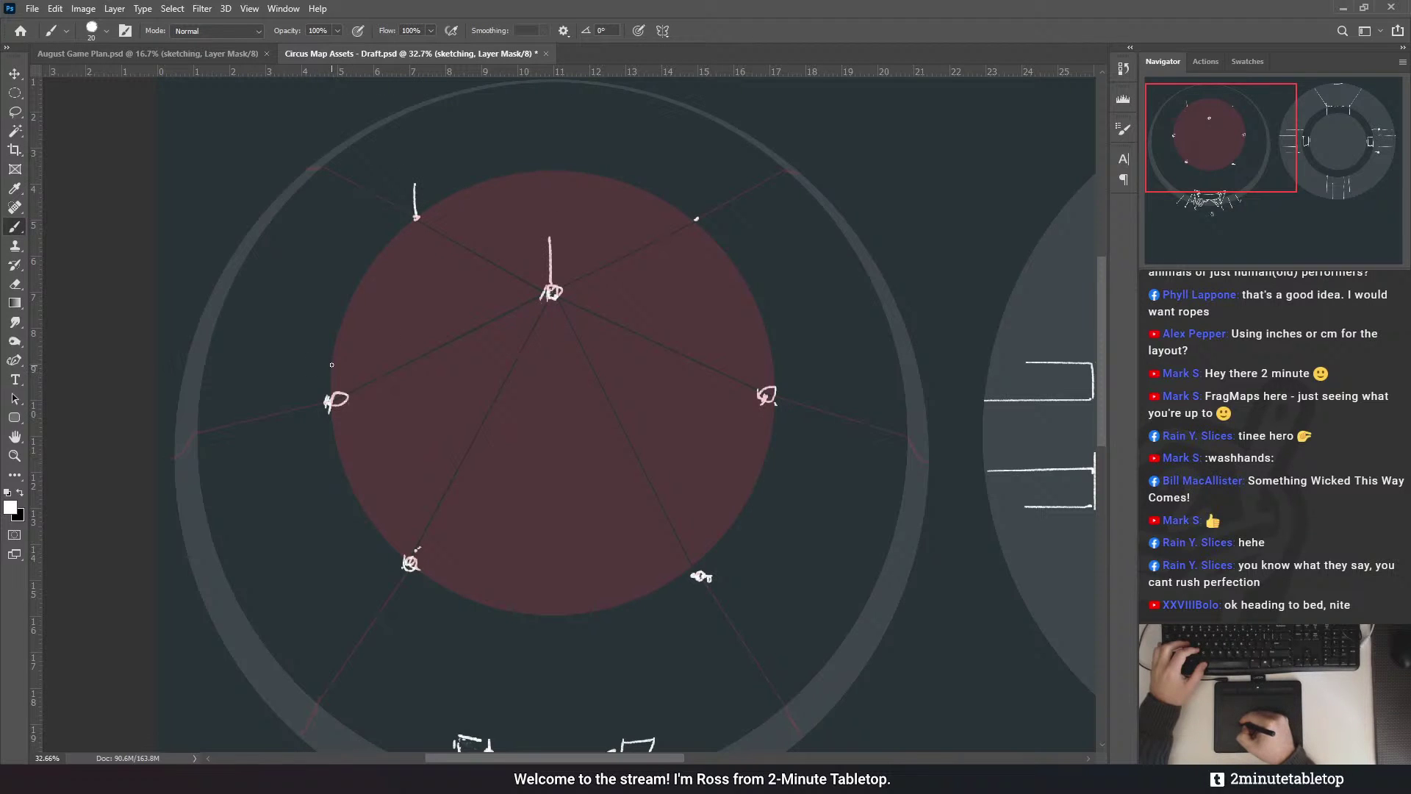
{"action": "left_click_drag", "start_coordinate": [334, 397], "coordinate": [335, 350]}
{"action": "left_click_drag", "start_coordinate": [411, 523], "coordinate": [410, 562]}
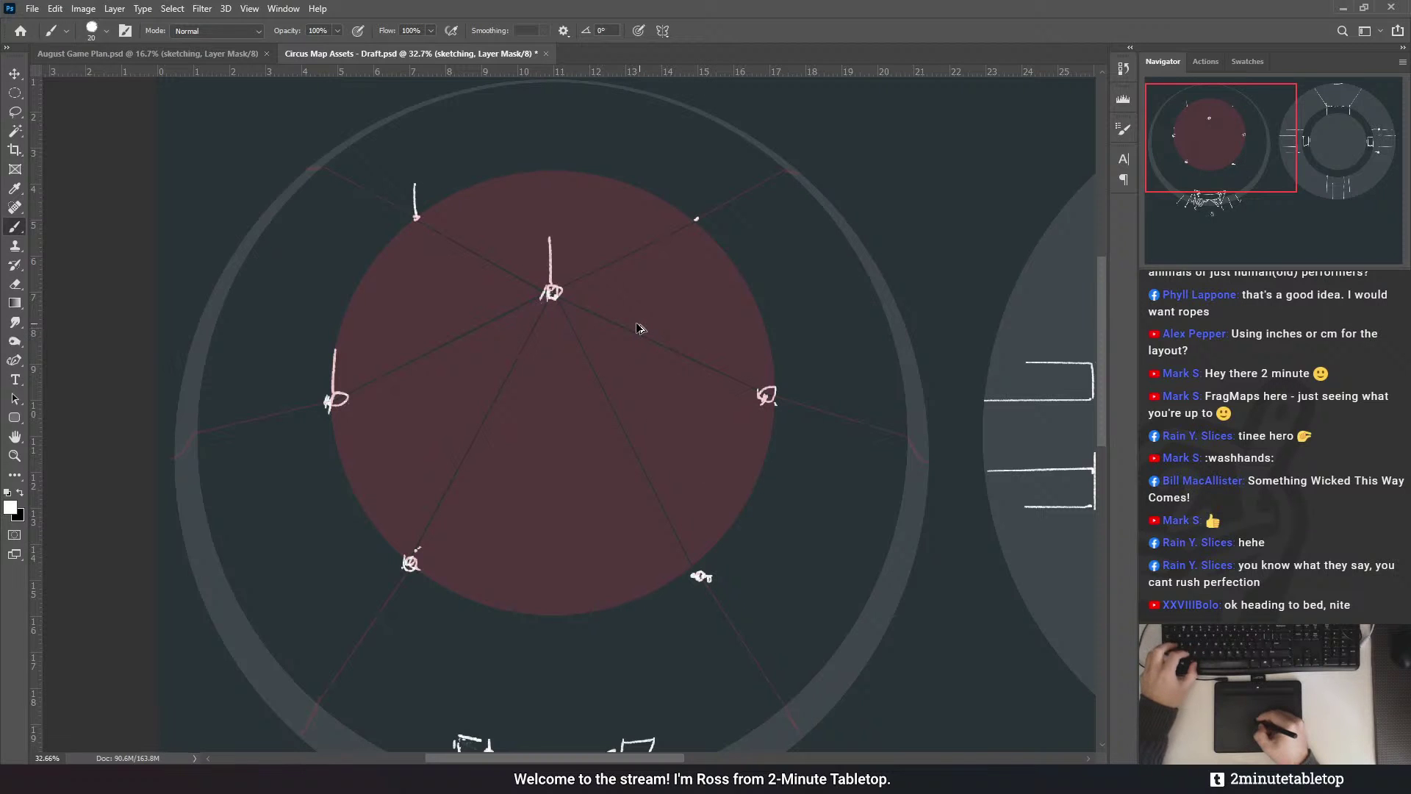
{"action": "key", "text": "ctrl+z"}
{"action": "key", "text": "ctrl+z"}
{"action": "key", "text": "ctrl+z"}
{"action": "key", "text": "ctrl+z"}
- Draw a vertical white pole above the central peak marker and short outward-leaning poles above the edge pole markers
{"action": "left_click_drag", "start_coordinate": [549, 239], "coordinate": [551, 288]}
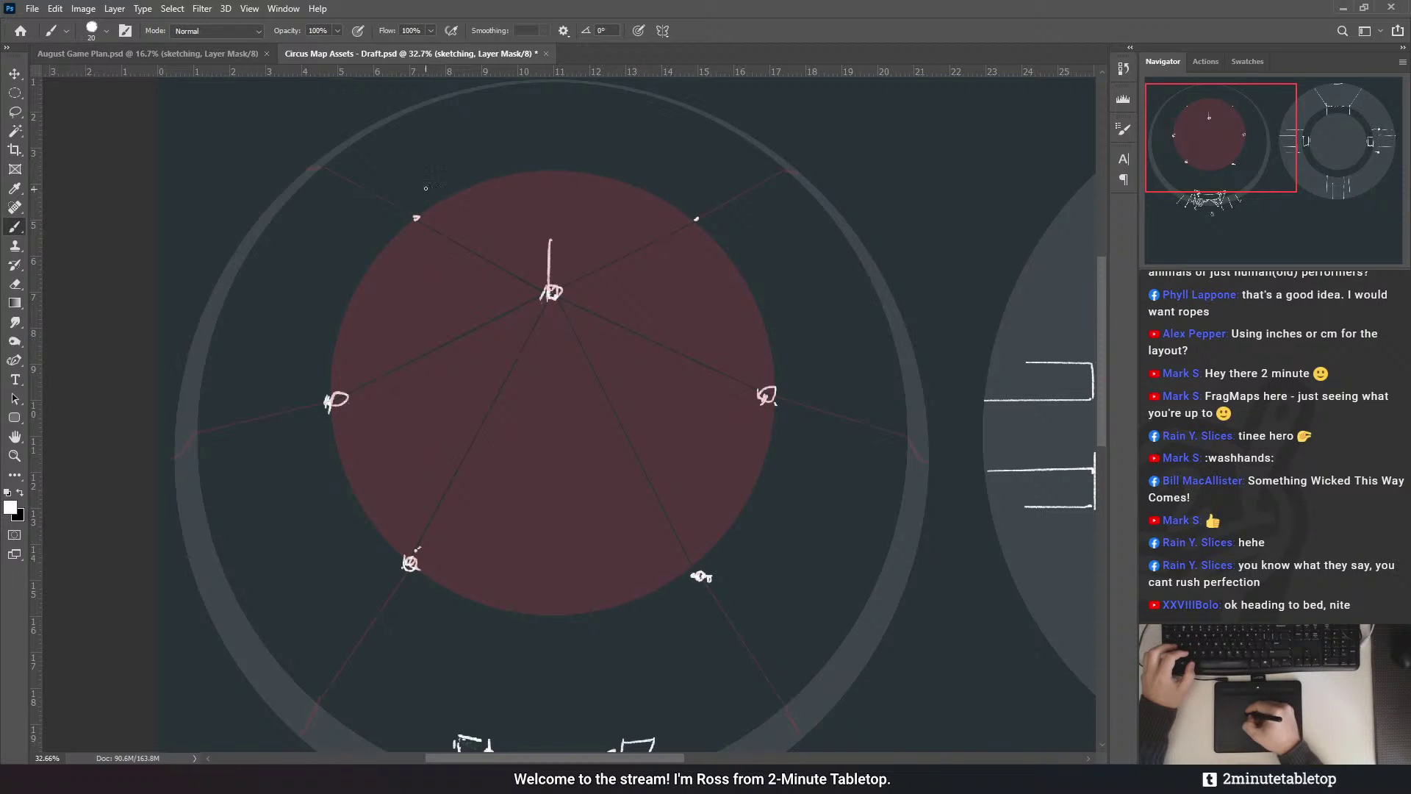
{"action": "left_click_drag", "start_coordinate": [409, 191], "coordinate": [416, 218]}
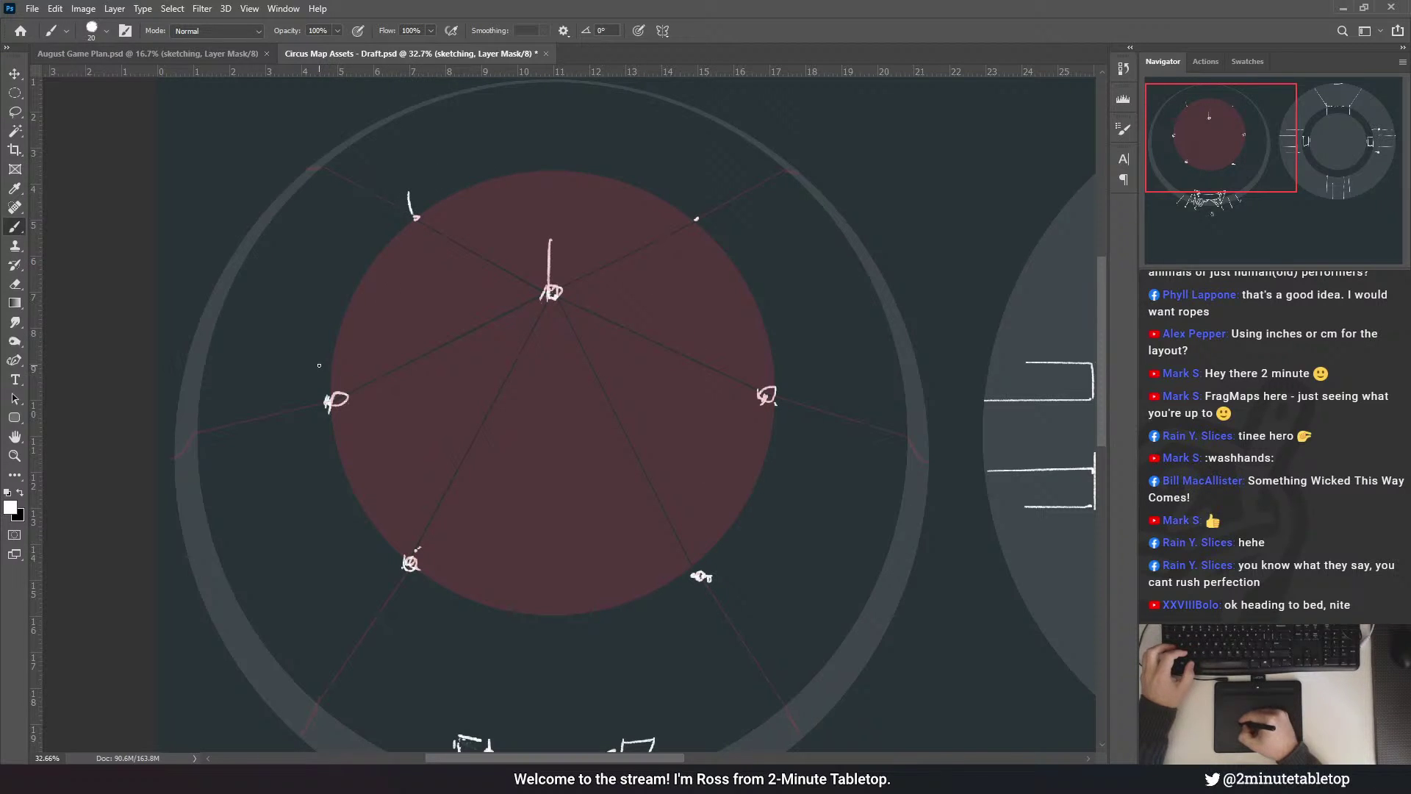
{"action": "left_click_drag", "start_coordinate": [390, 516], "coordinate": [409, 562]}
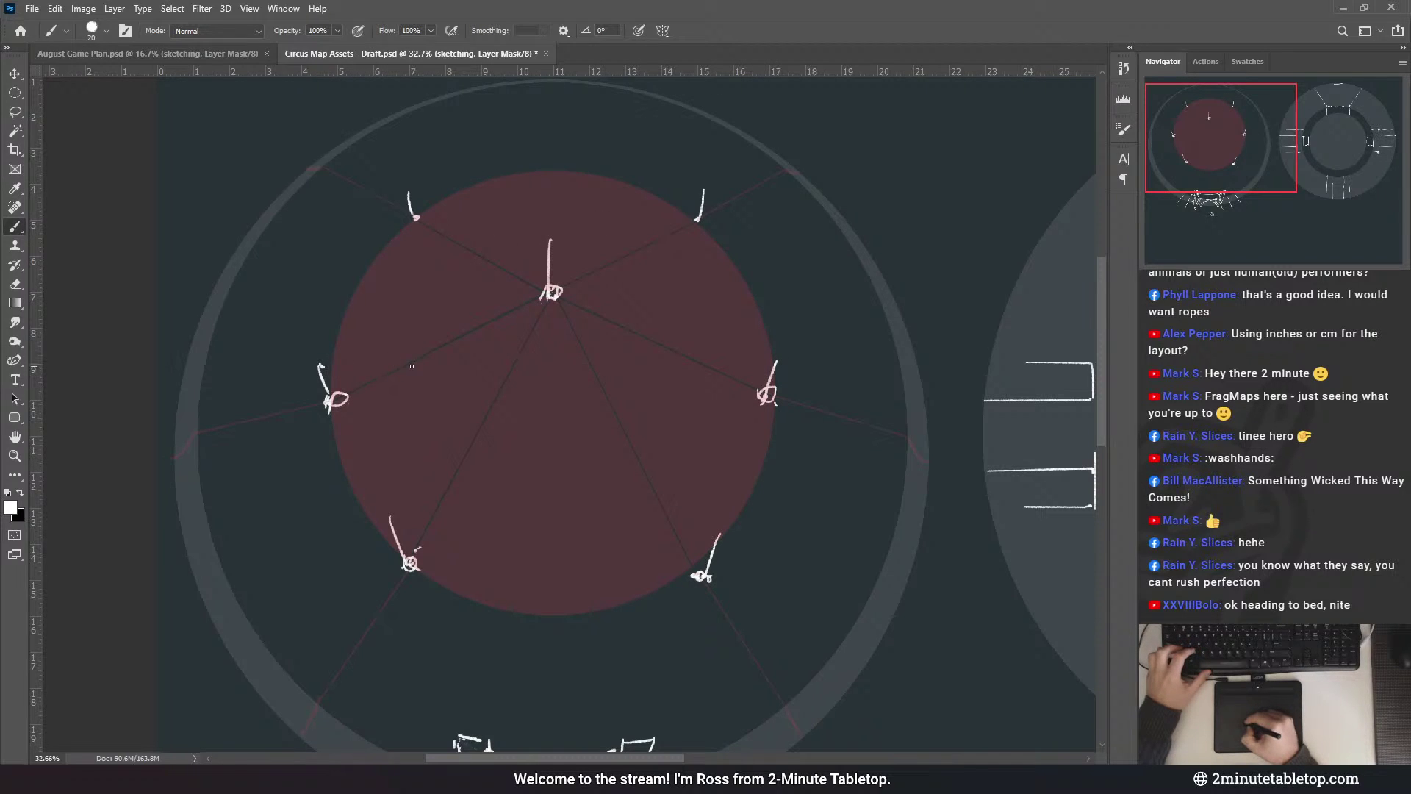
- Sketch a sagging white canvas curve from the central pole's tip to the left edge pole, continuing it out to the ring
{"action": "left_click_drag", "start_coordinate": [385, 365], "coordinate": [333, 366]}
{"action": "left_click_drag", "start_coordinate": [427, 350], "coordinate": [529, 251]}
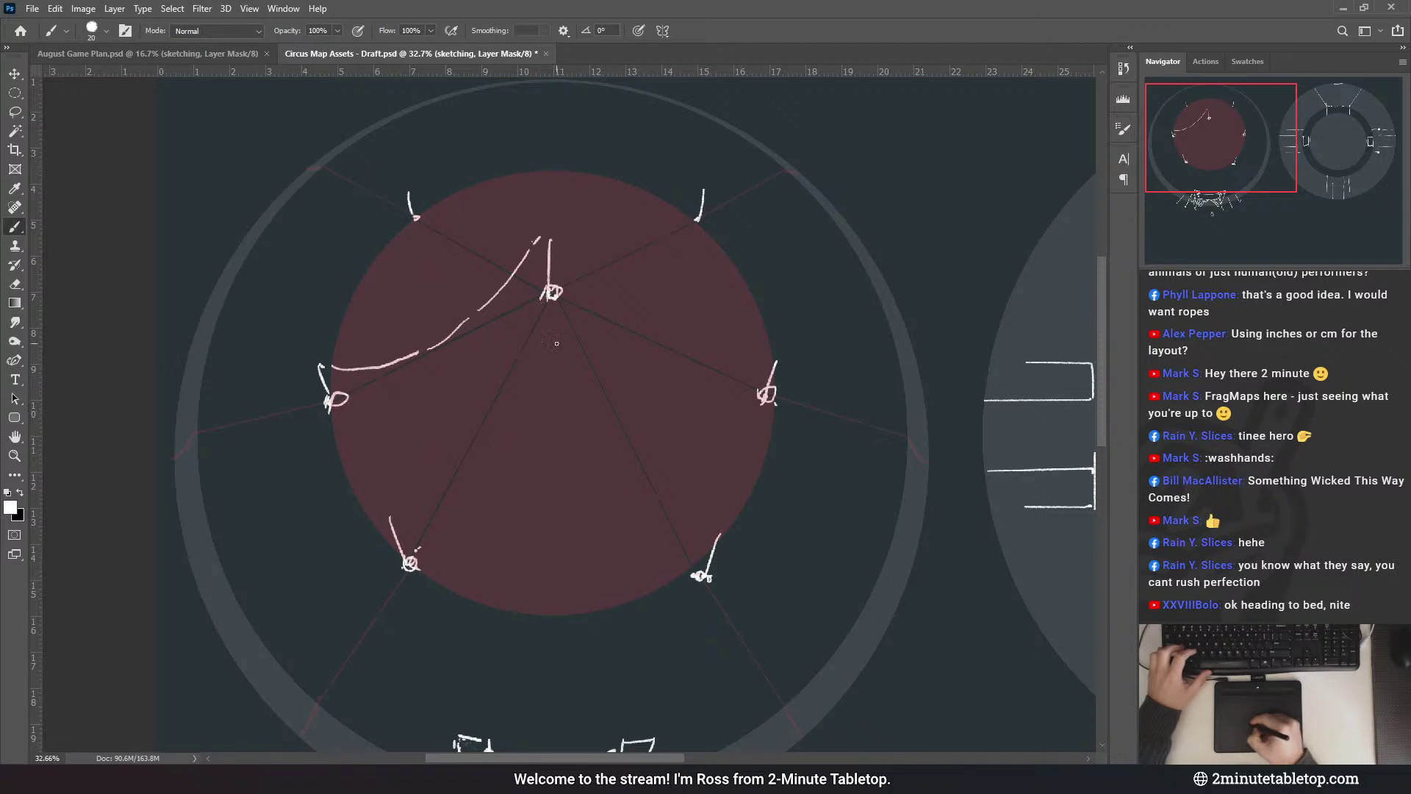
{"action": "mouse_move", "coordinate": [261, 414]}
{"action": "left_mouse_down"}
{"action": "mouse_move", "coordinate": [200, 432]}
{"action": "mouse_move", "coordinate": [337, 366]}
{"action": "left_mouse_up"}
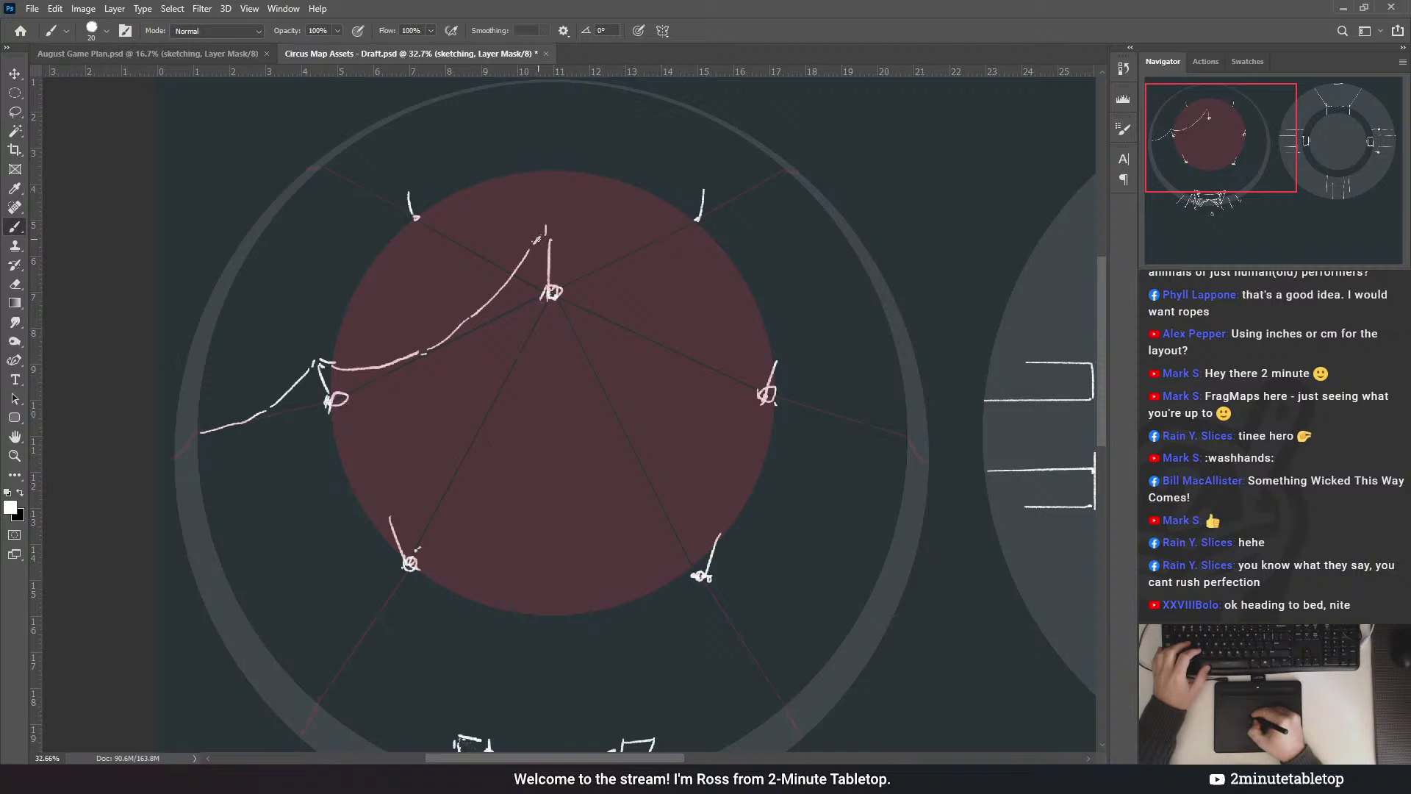
- Try a taller pointed tip above the central pole, undo it, and redraw the left curve's upper part to meet the pole's tip
{"action": "left_click_drag", "start_coordinate": [549, 203], "coordinate": [560, 243]}
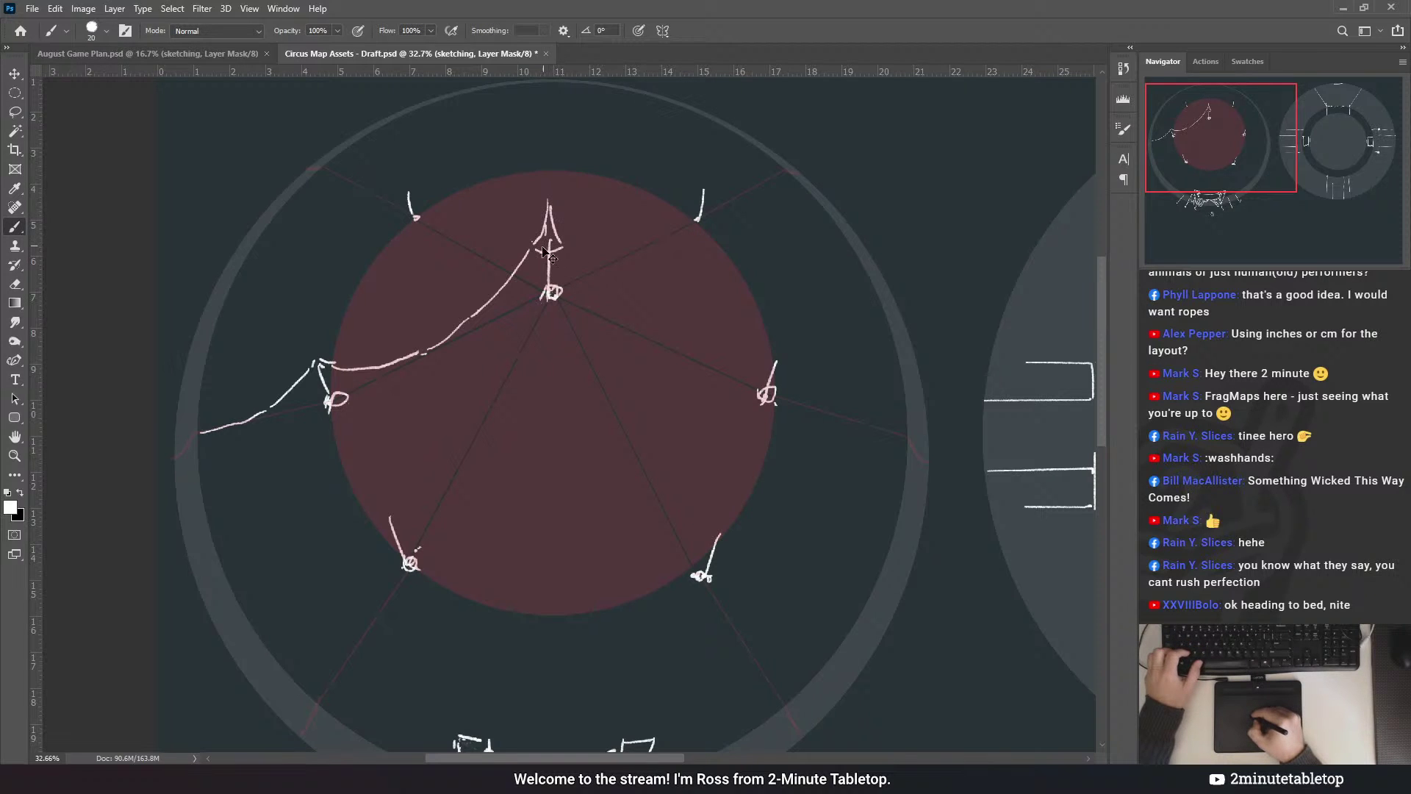
{"action": "key", "text": "ctrl+z"}
{"action": "key", "text": "ctrl+z"}
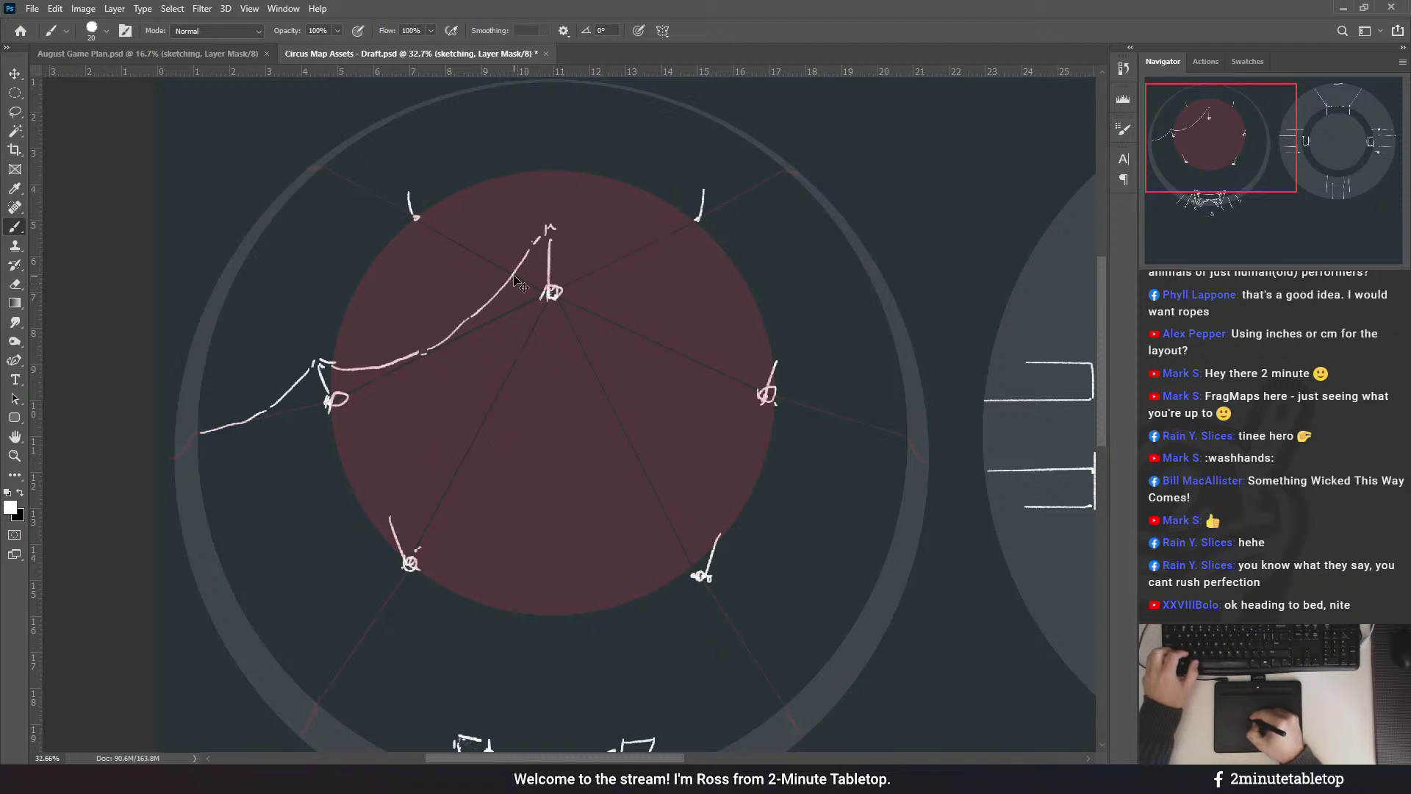
{"action": "key", "text": "ctrl+z"}
{"action": "key", "text": "ctrl+z"}
{"action": "left_click_drag", "start_coordinate": [464, 333], "coordinate": [550, 224]}
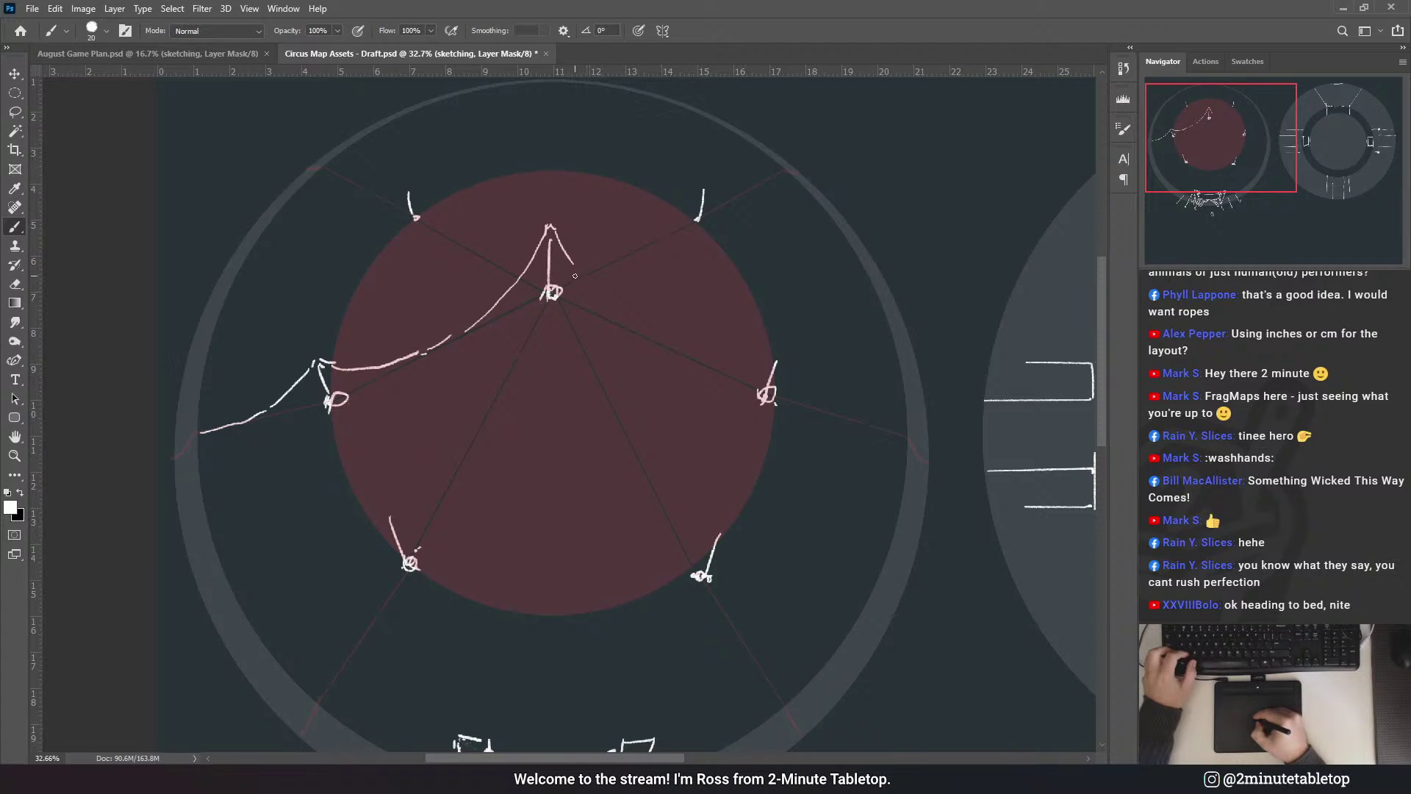
- Sketch sagging curves from the central peak to the right edge pole and both upper poles, extending the upper ones out to the ring
{"action": "mouse_move", "coordinate": [573, 274]}
{"action": "left_mouse_down"}
{"action": "mouse_move", "coordinate": [610, 316]}
{"action": "mouse_move", "coordinate": [715, 369]}
{"action": "mouse_move", "coordinate": [773, 355]}
{"action": "left_mouse_up"}
{"action": "left_click_drag", "start_coordinate": [650, 341], "coordinate": [690, 357]}
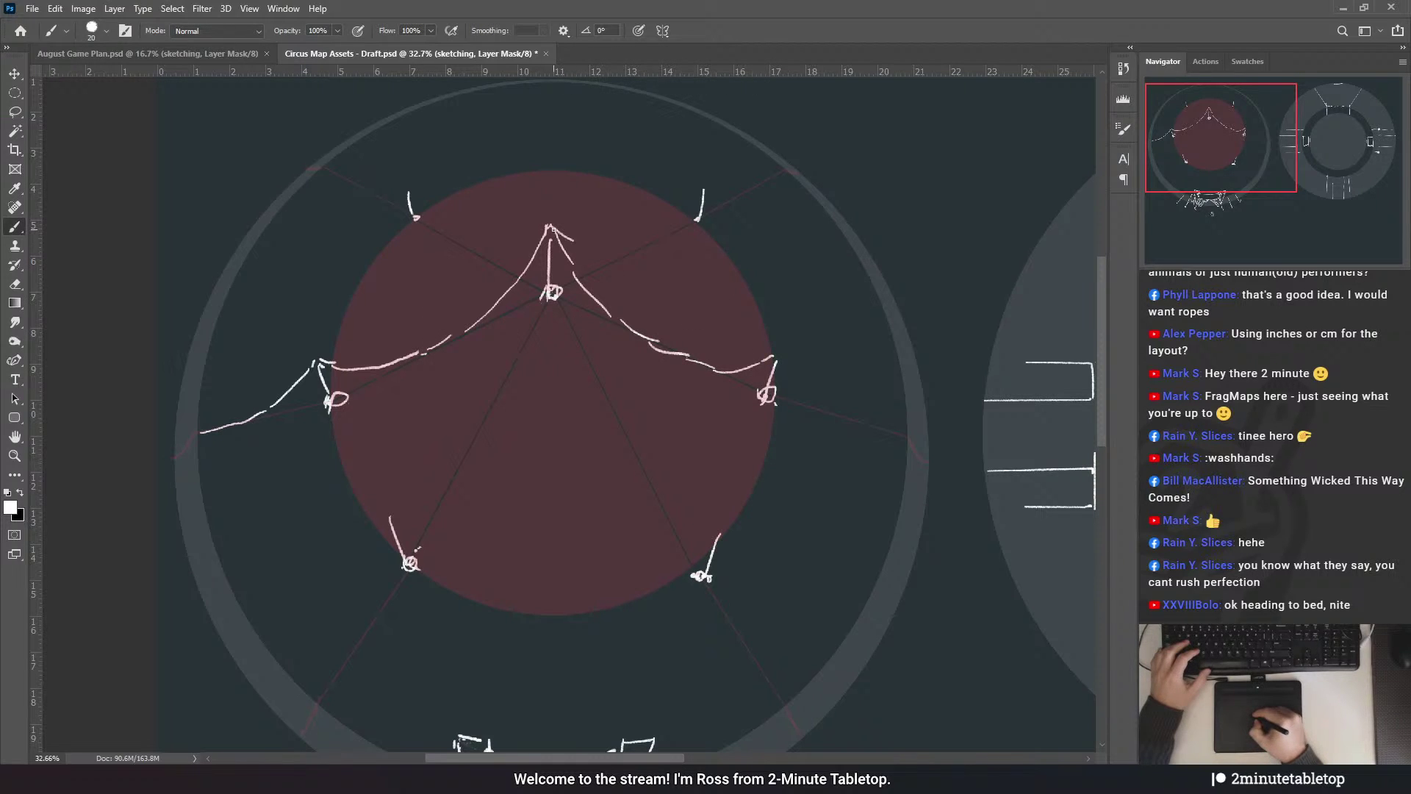
{"action": "mouse_move", "coordinate": [560, 234]}
{"action": "left_mouse_down"}
{"action": "mouse_move", "coordinate": [650, 252]}
{"action": "mouse_move", "coordinate": [687, 221]}
{"action": "left_mouse_up"}
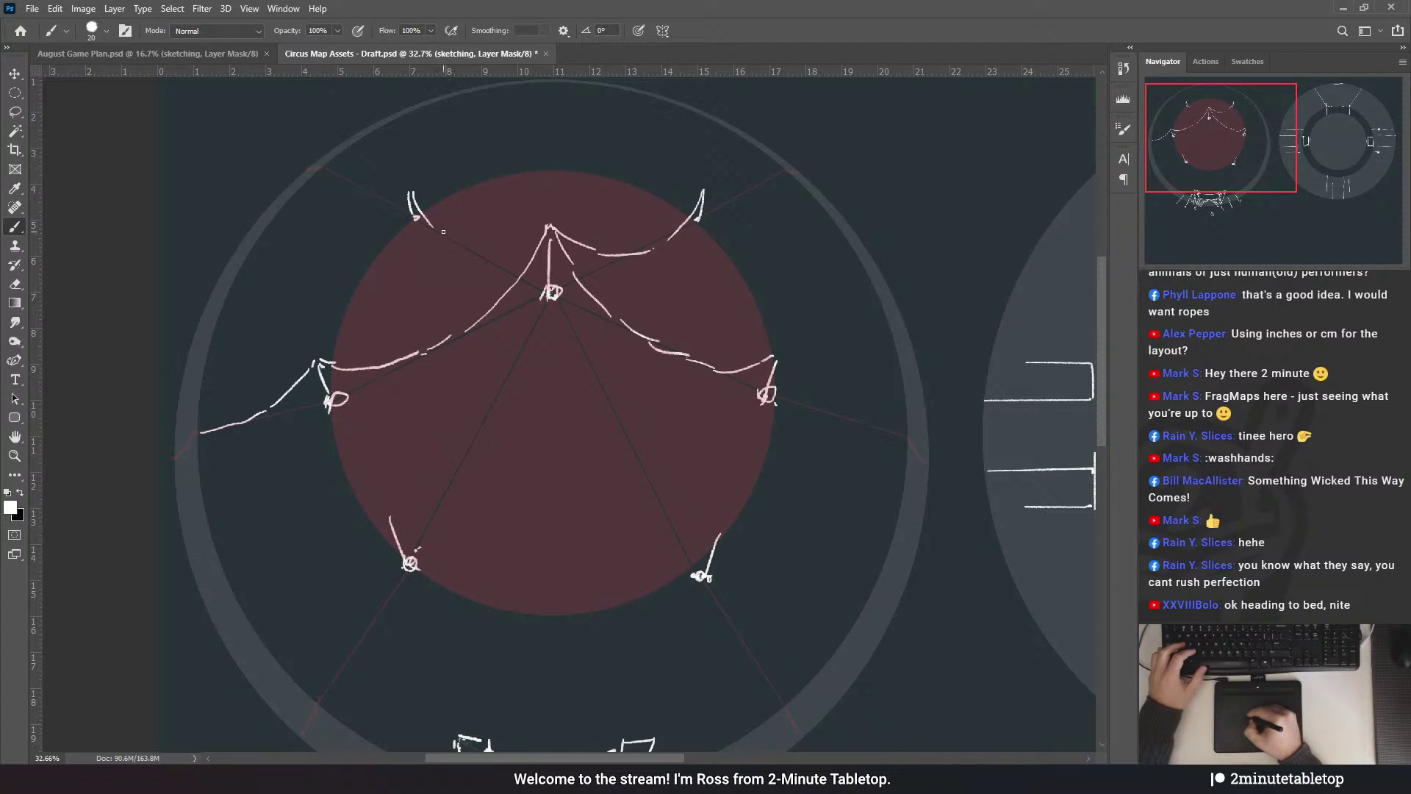
{"action": "mouse_move", "coordinate": [439, 230]}
{"action": "left_mouse_down"}
{"action": "mouse_move", "coordinate": [517, 256]}
{"action": "mouse_move", "coordinate": [479, 256]}
{"action": "mouse_move", "coordinate": [548, 228]}
{"action": "left_mouse_up"}
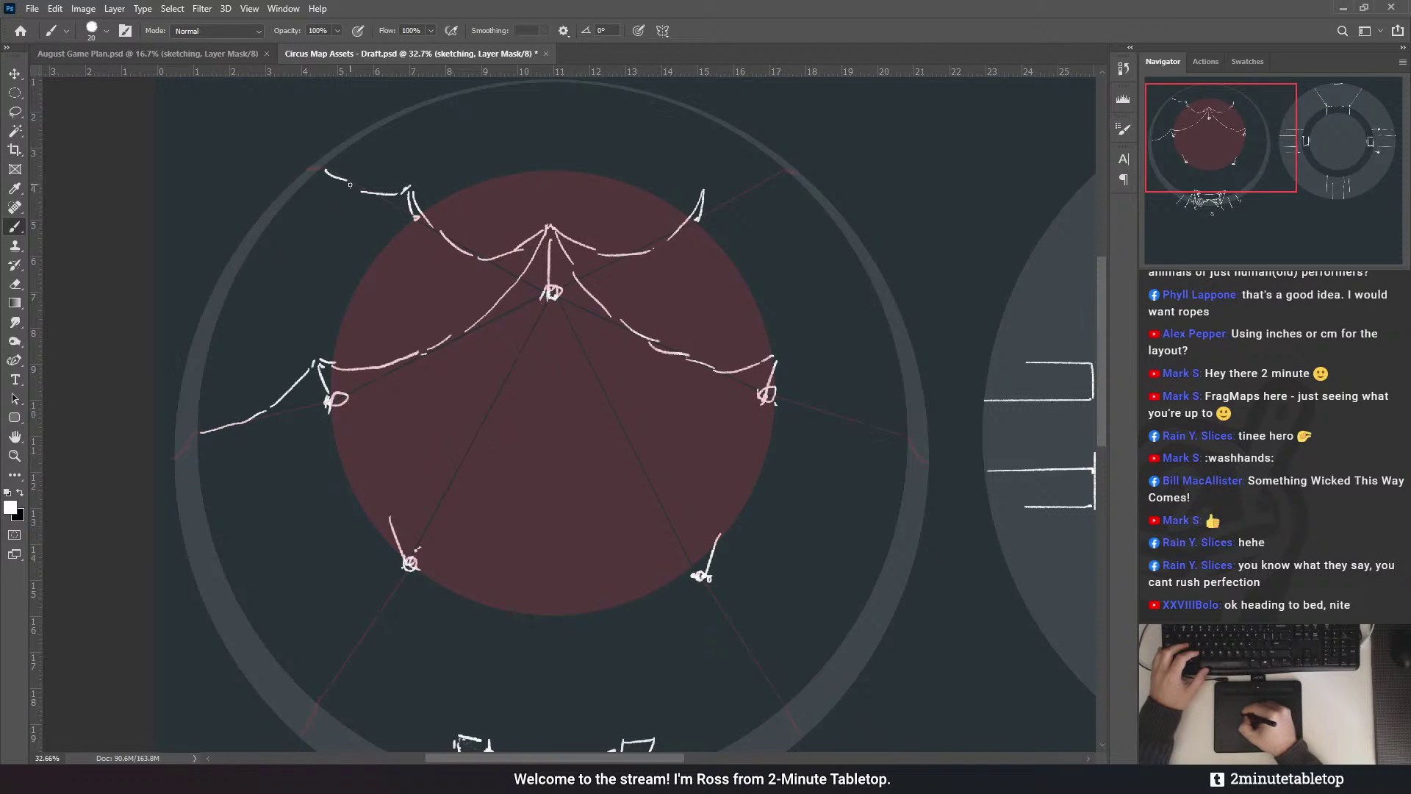
{"action": "left_click_drag", "start_coordinate": [702, 191], "coordinate": [784, 175]}
- Sketch a long sagging curve from the central peak to the lower-left pole's tip, continuing it down to the ring
{"action": "left_click_drag", "start_coordinate": [511, 350], "coordinate": [555, 258]}
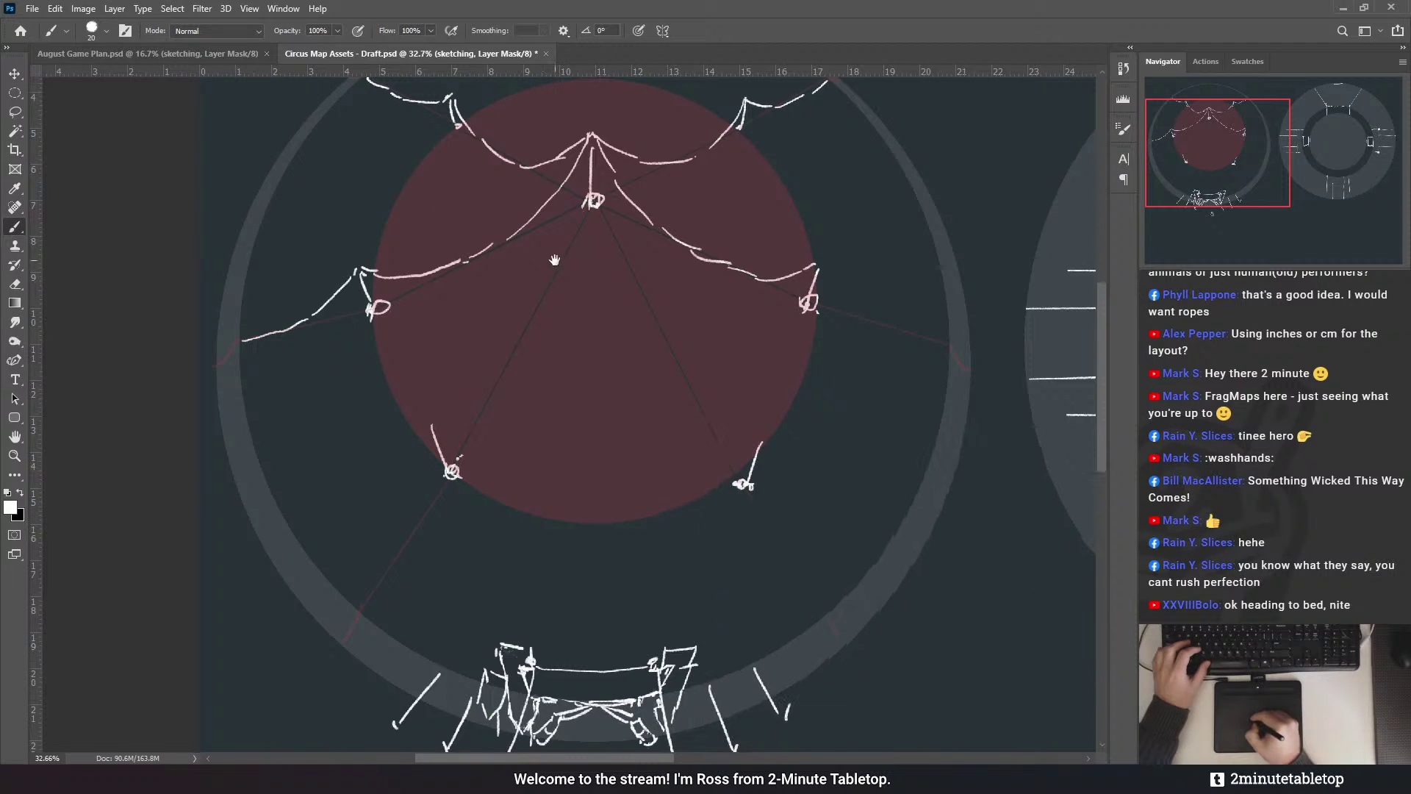
{"action": "left_click_drag", "start_coordinate": [587, 154], "coordinate": [564, 264]}
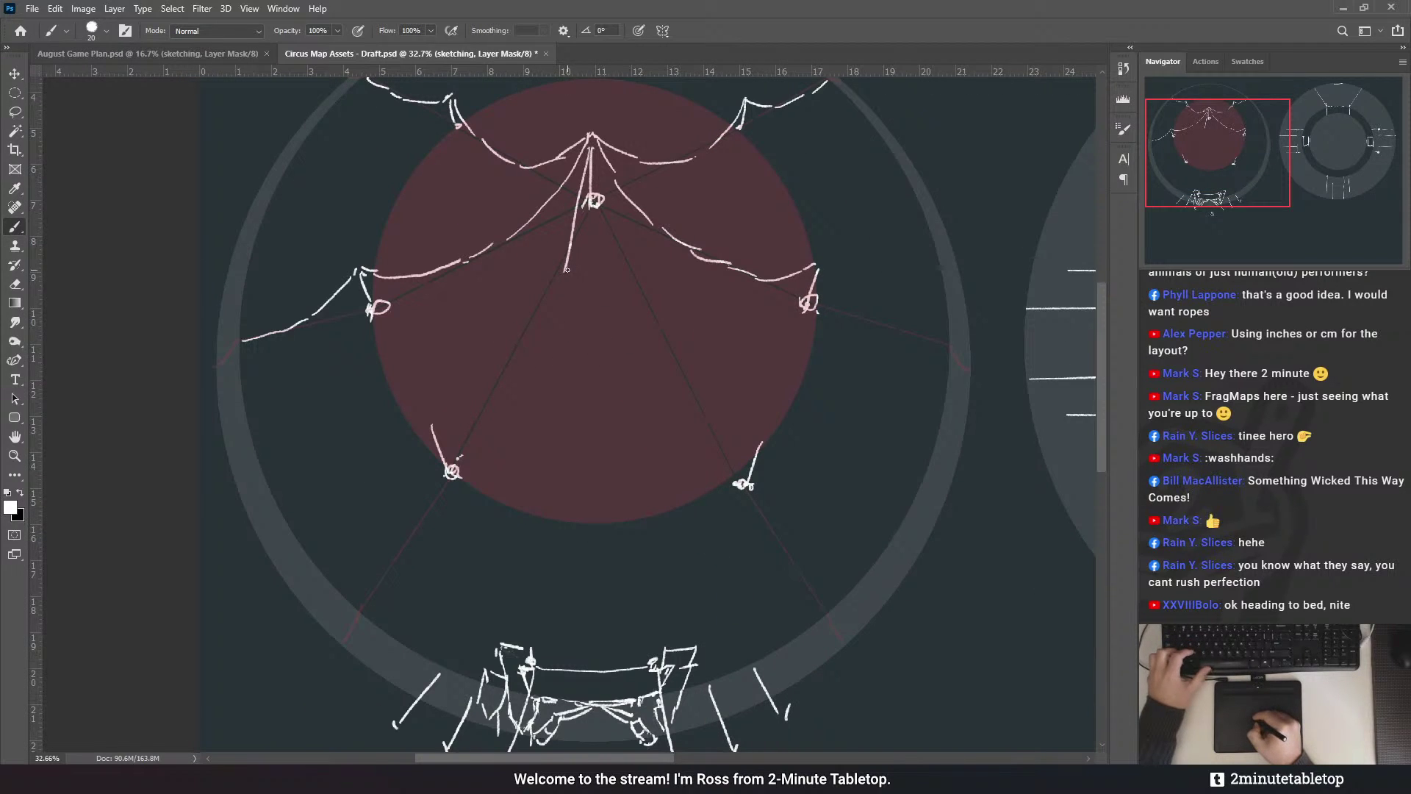
{"action": "left_click_drag", "start_coordinate": [527, 358], "coordinate": [559, 275]}
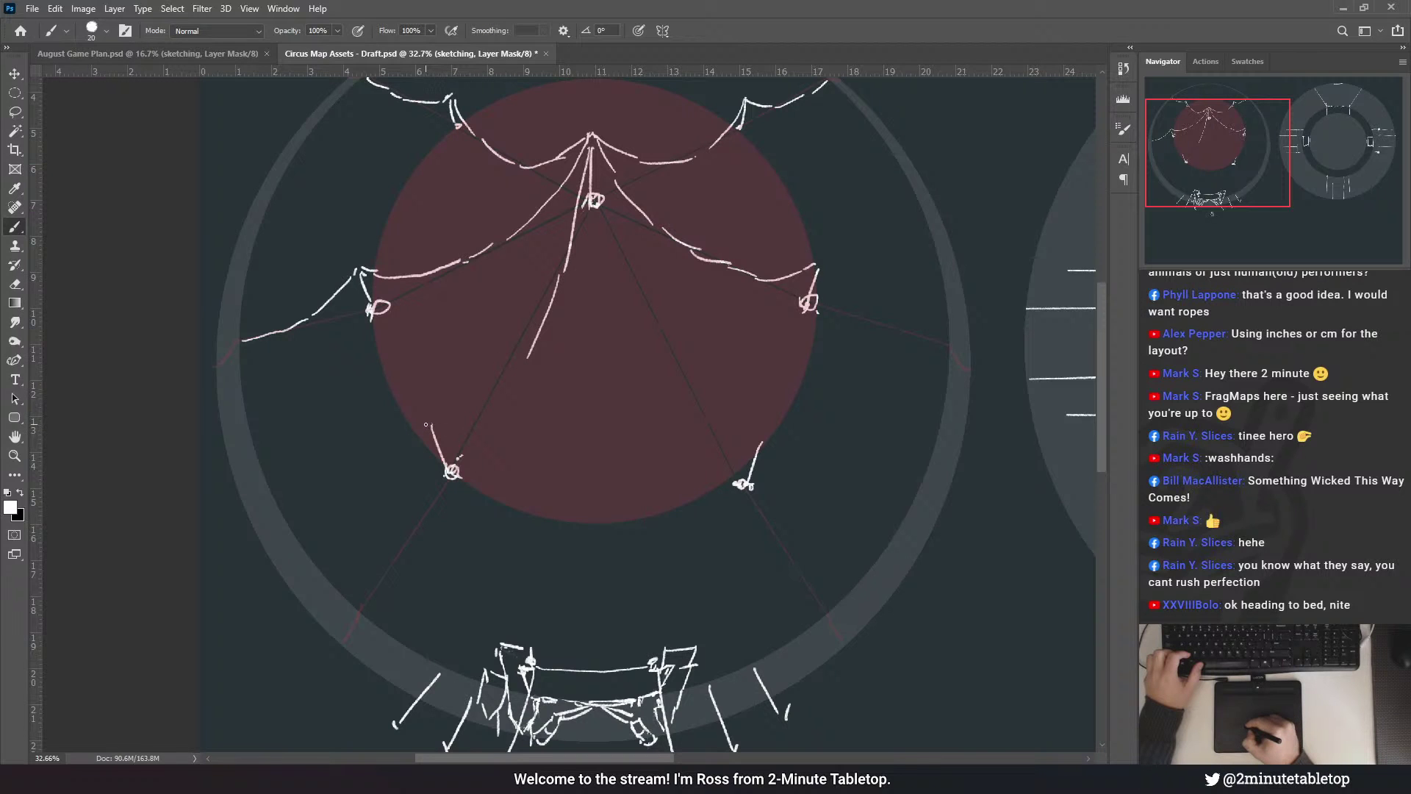
{"action": "mouse_move", "coordinate": [482, 422]}
{"action": "left_mouse_down"}
{"action": "mouse_move", "coordinate": [432, 421]}
{"action": "mouse_move", "coordinate": [520, 376]}
{"action": "left_mouse_up"}
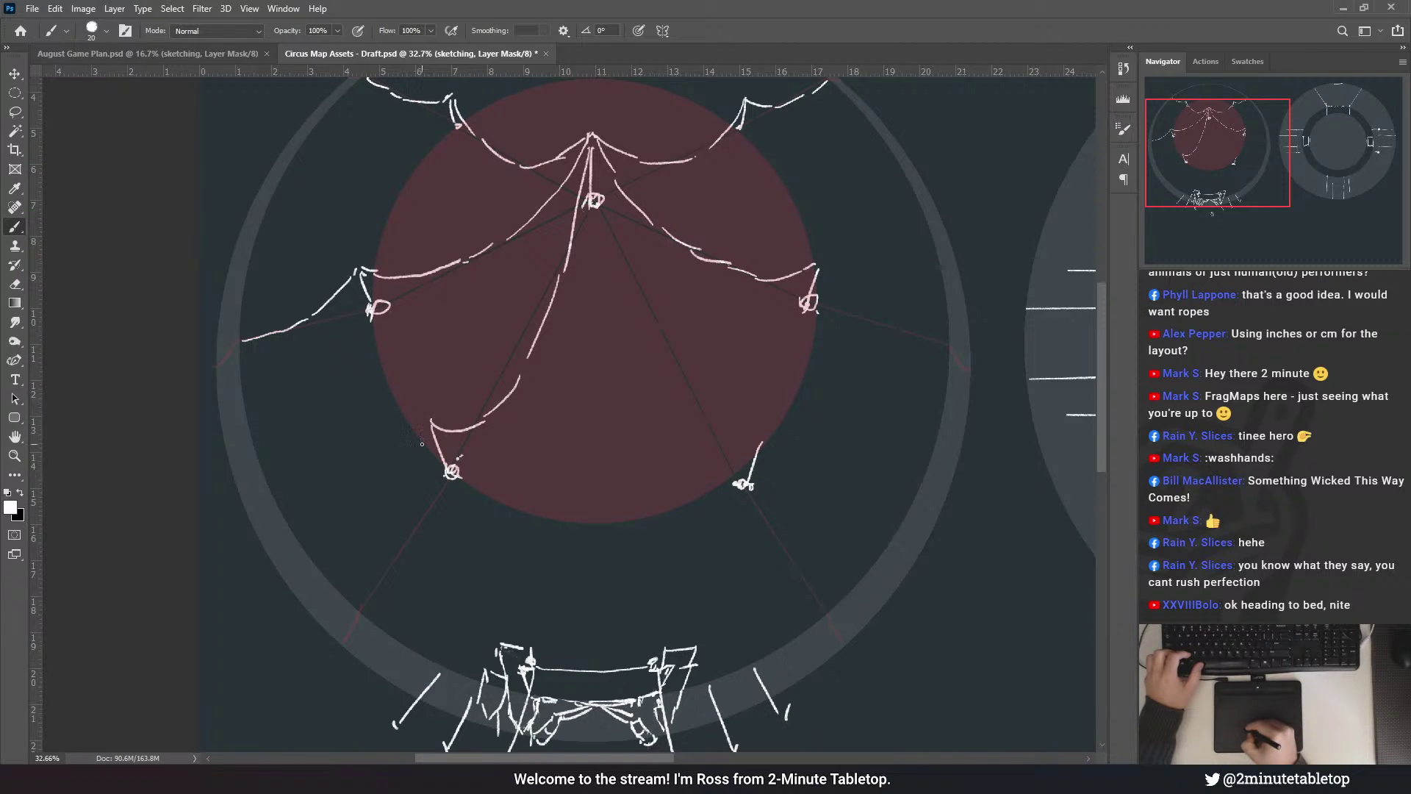
{"action": "left_click_drag", "start_coordinate": [425, 493], "coordinate": [430, 425]}
{"action": "mouse_move", "coordinate": [357, 605]}
{"action": "left_mouse_down"}
{"action": "mouse_move", "coordinate": [399, 552]}
{"action": "mouse_move", "coordinate": [335, 489]}
{"action": "left_mouse_up"}
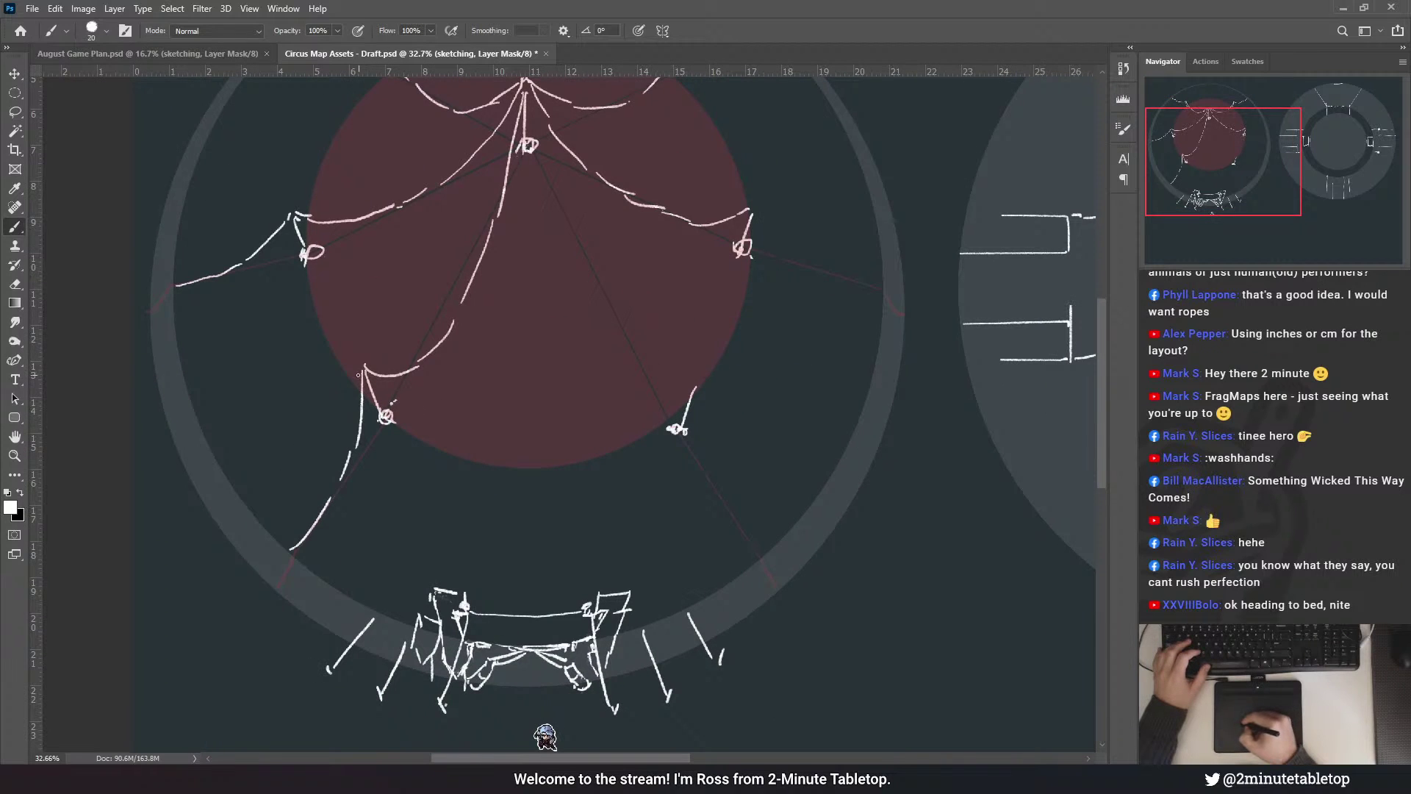
- Try concentric curved contour strokes around the lower-left pole, then undo them
{"action": "mouse_move", "coordinate": [351, 388]}
{"action": "left_mouse_down"}
{"action": "mouse_move", "coordinate": [382, 375]}
{"action": "mouse_move", "coordinate": [380, 416]}
{"action": "mouse_move", "coordinate": [397, 399]}
{"action": "mouse_move", "coordinate": [397, 435]}
{"action": "left_mouse_up"}
{"action": "key", "text": "ctrl+z"}
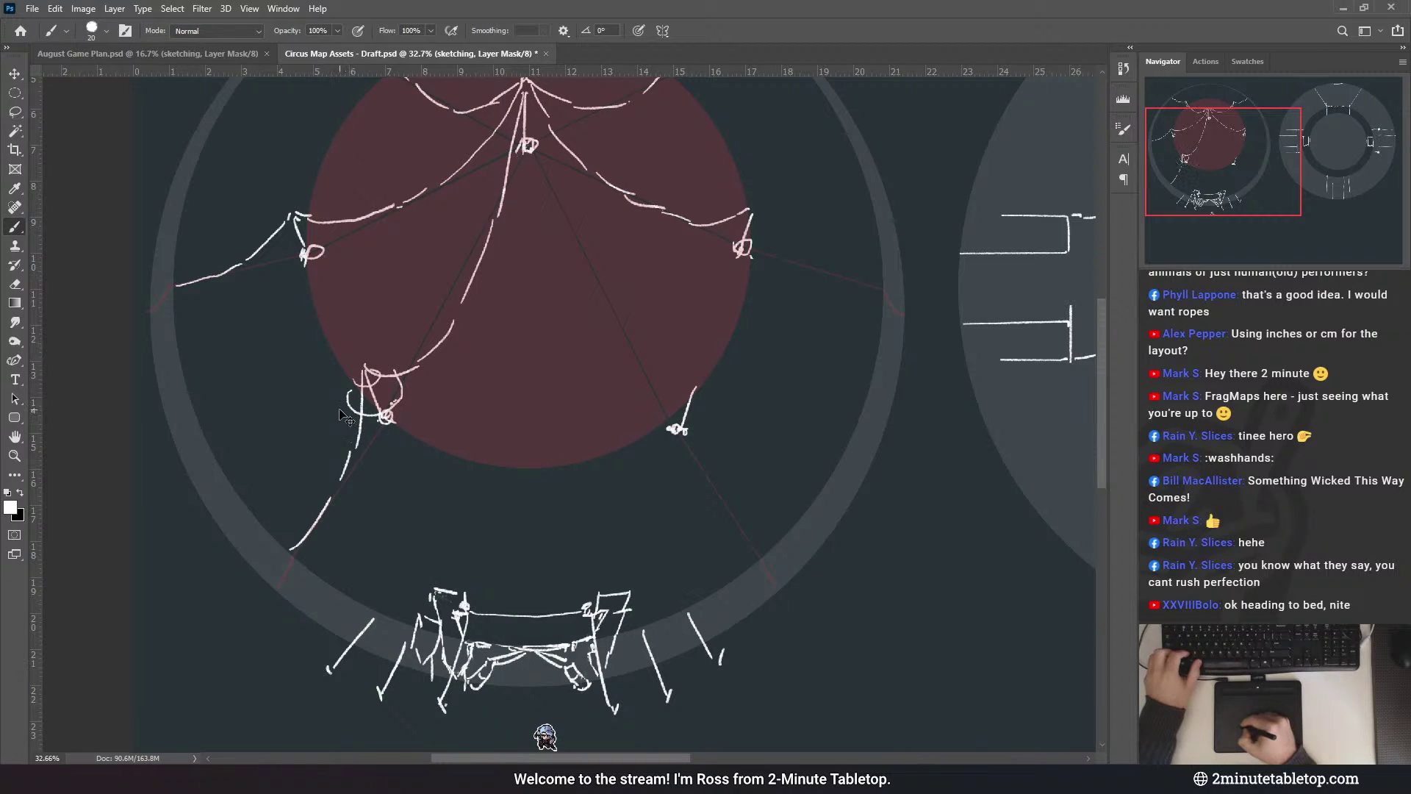
{"action": "left_click_drag", "start_coordinate": [330, 401], "coordinate": [397, 437]}
{"action": "key", "text": "ctrl+z"}
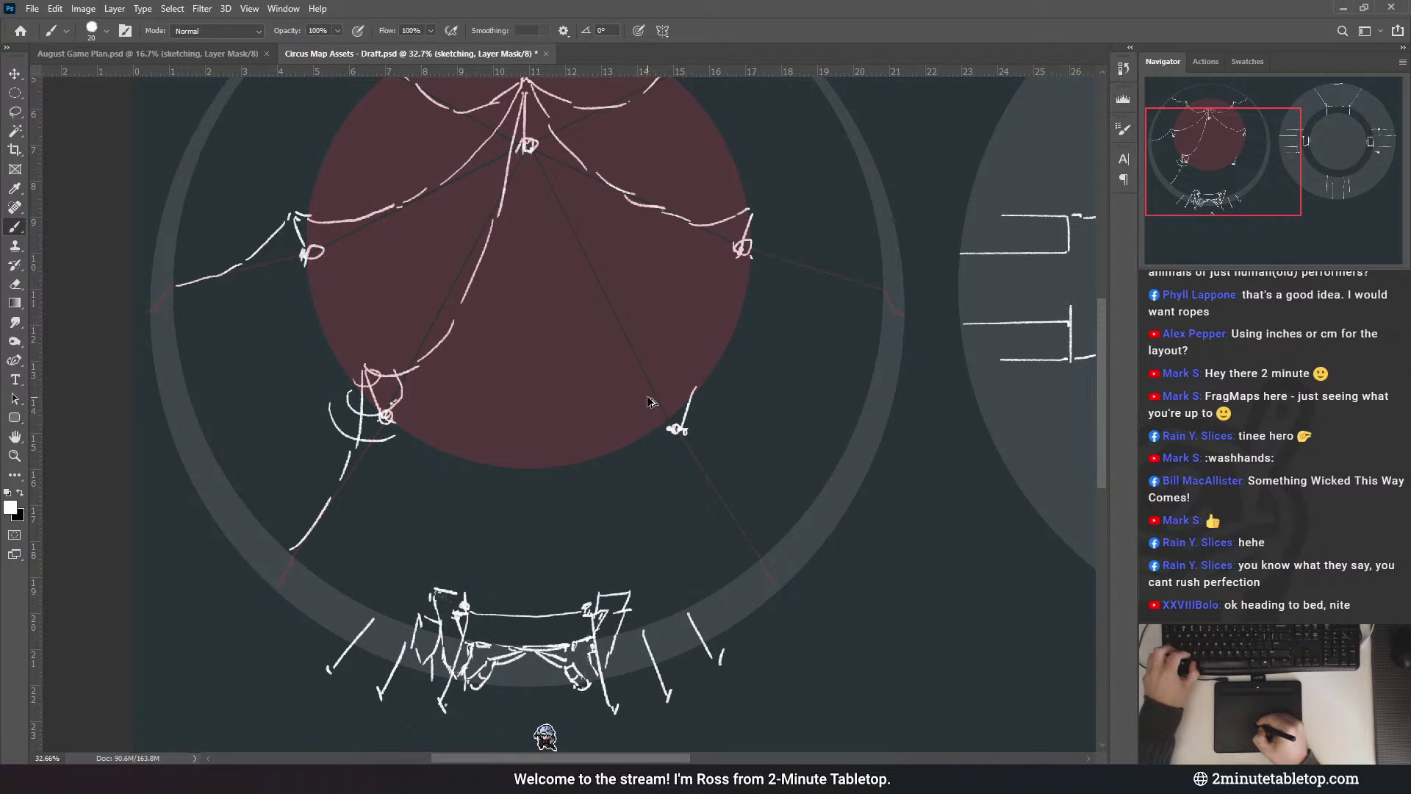
{"action": "key", "text": "ctrl+z"}
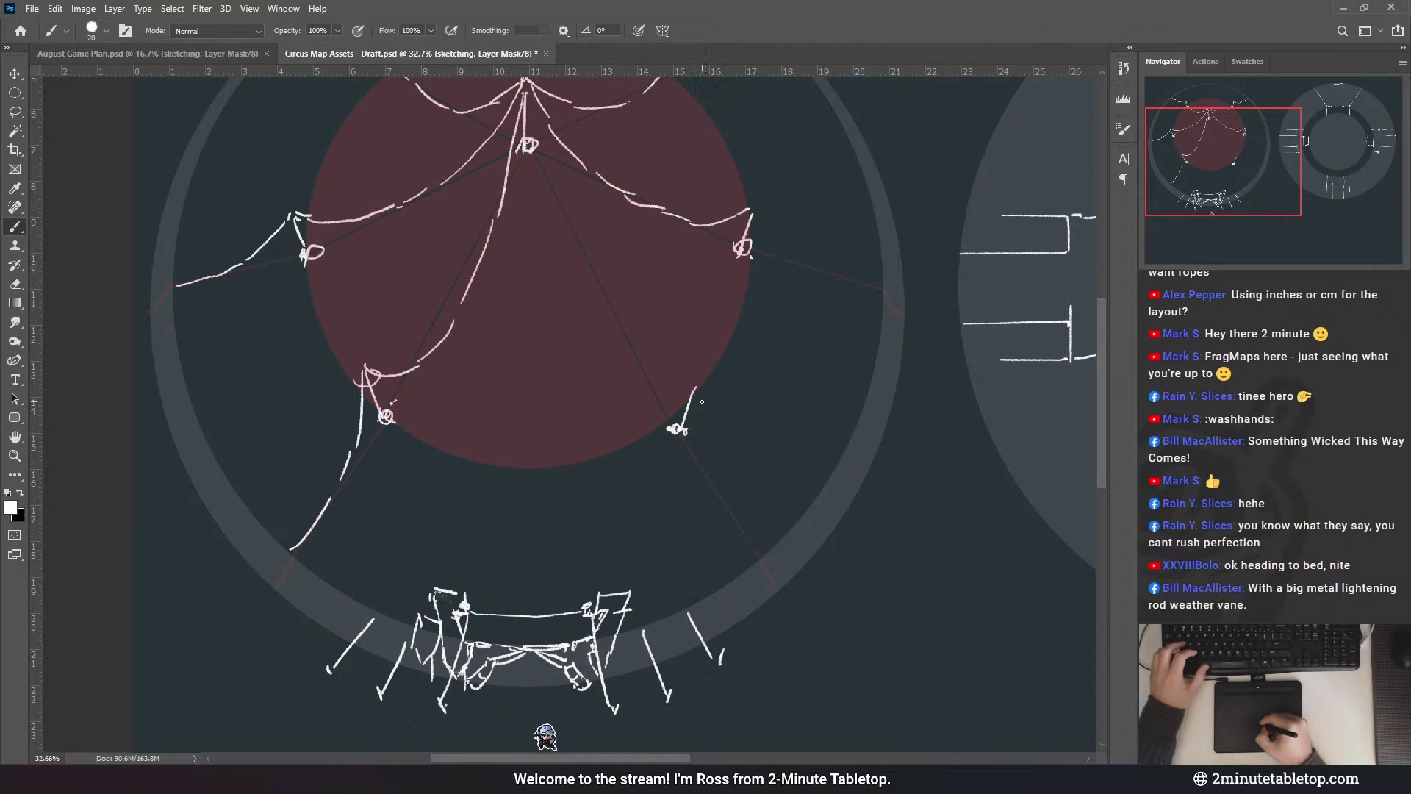
- Sketch the lower-right canvas curve from the pole's tip down to the ring and from the central peak to that pole
{"action": "left_click_drag", "start_coordinate": [735, 410], "coordinate": [645, 426]}
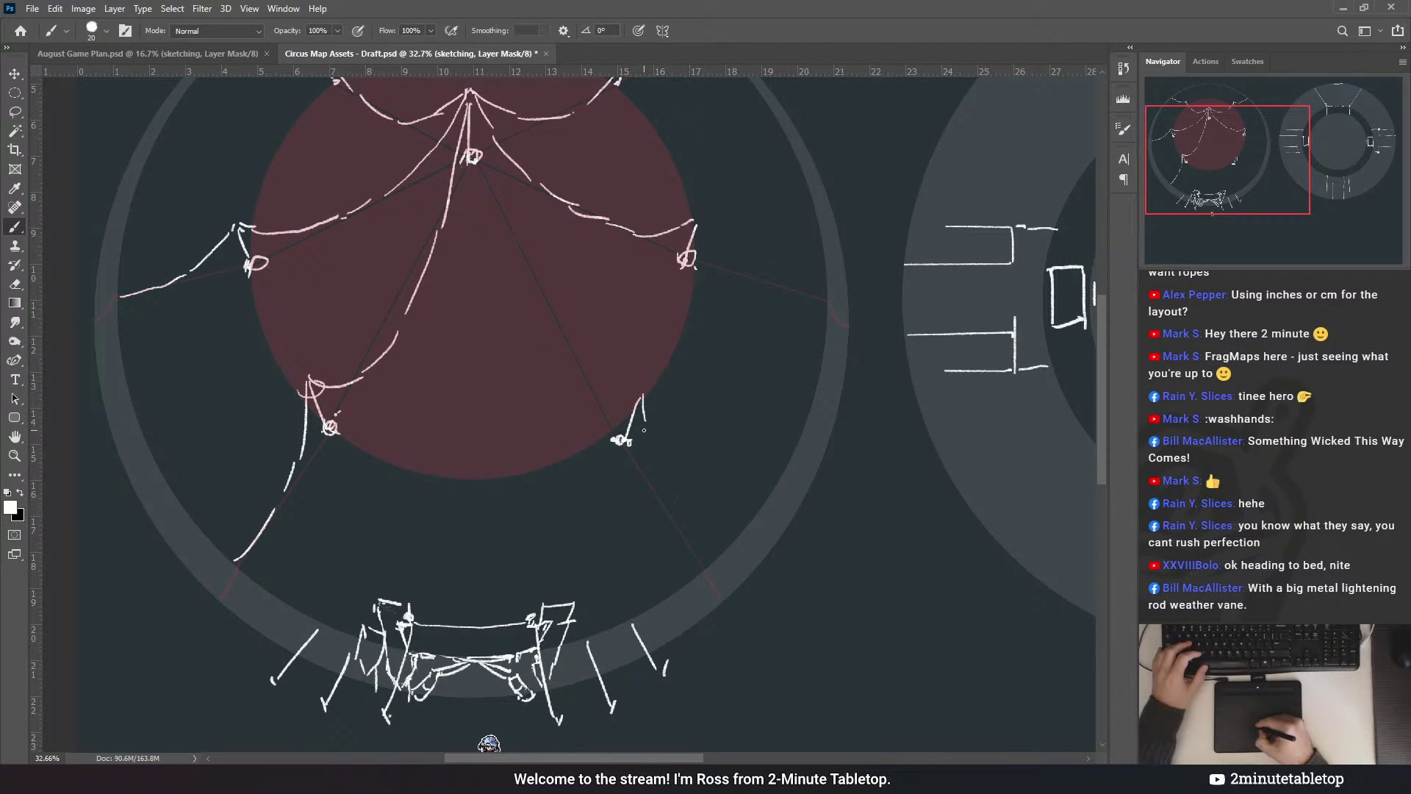
{"action": "left_click_drag", "start_coordinate": [650, 461], "coordinate": [701, 550]}
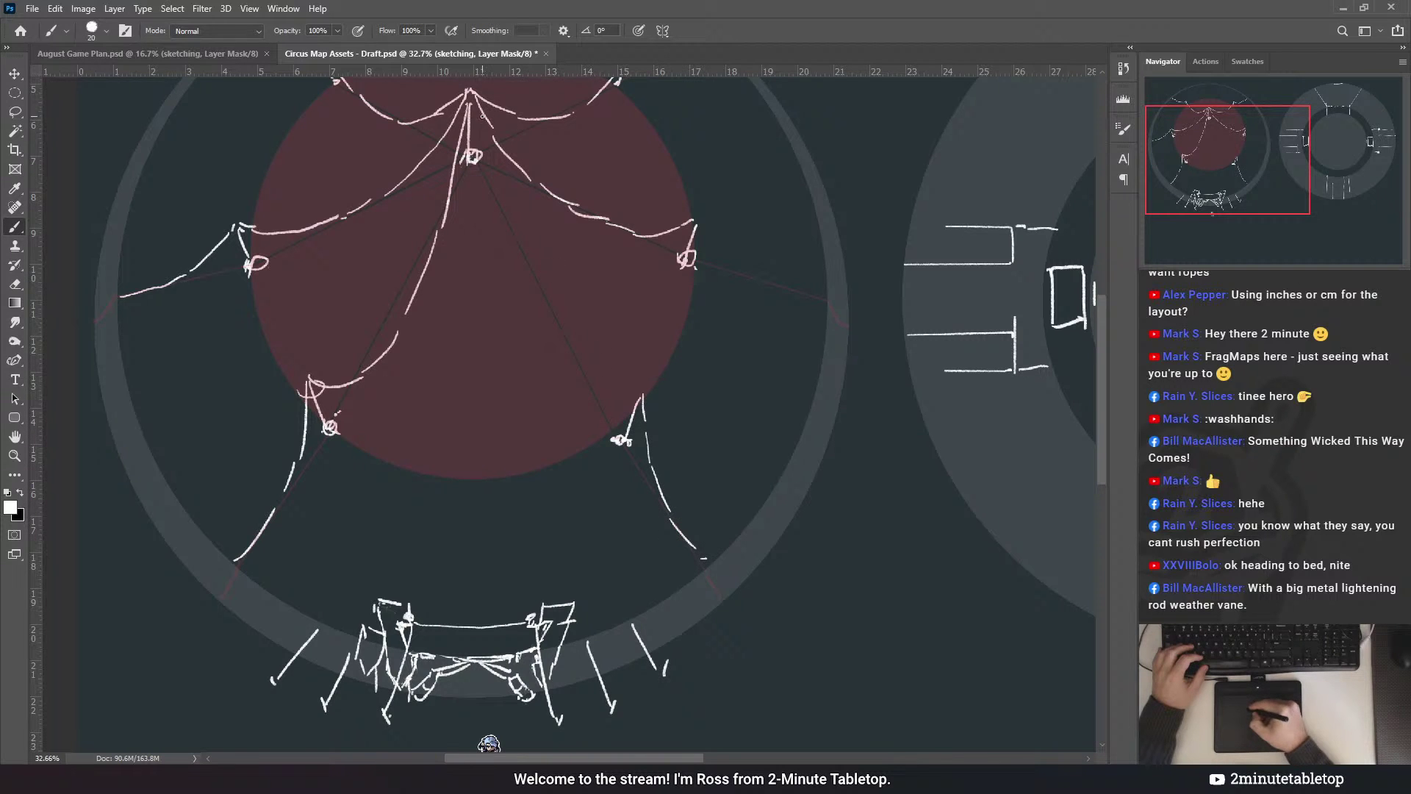
{"action": "mouse_move", "coordinate": [477, 96]}
{"action": "left_mouse_down"}
{"action": "mouse_move", "coordinate": [482, 174]}
{"action": "mouse_move", "coordinate": [517, 269]}
{"action": "mouse_move", "coordinate": [557, 355]}
{"action": "mouse_move", "coordinate": [596, 388]}
{"action": "left_mouse_up"}
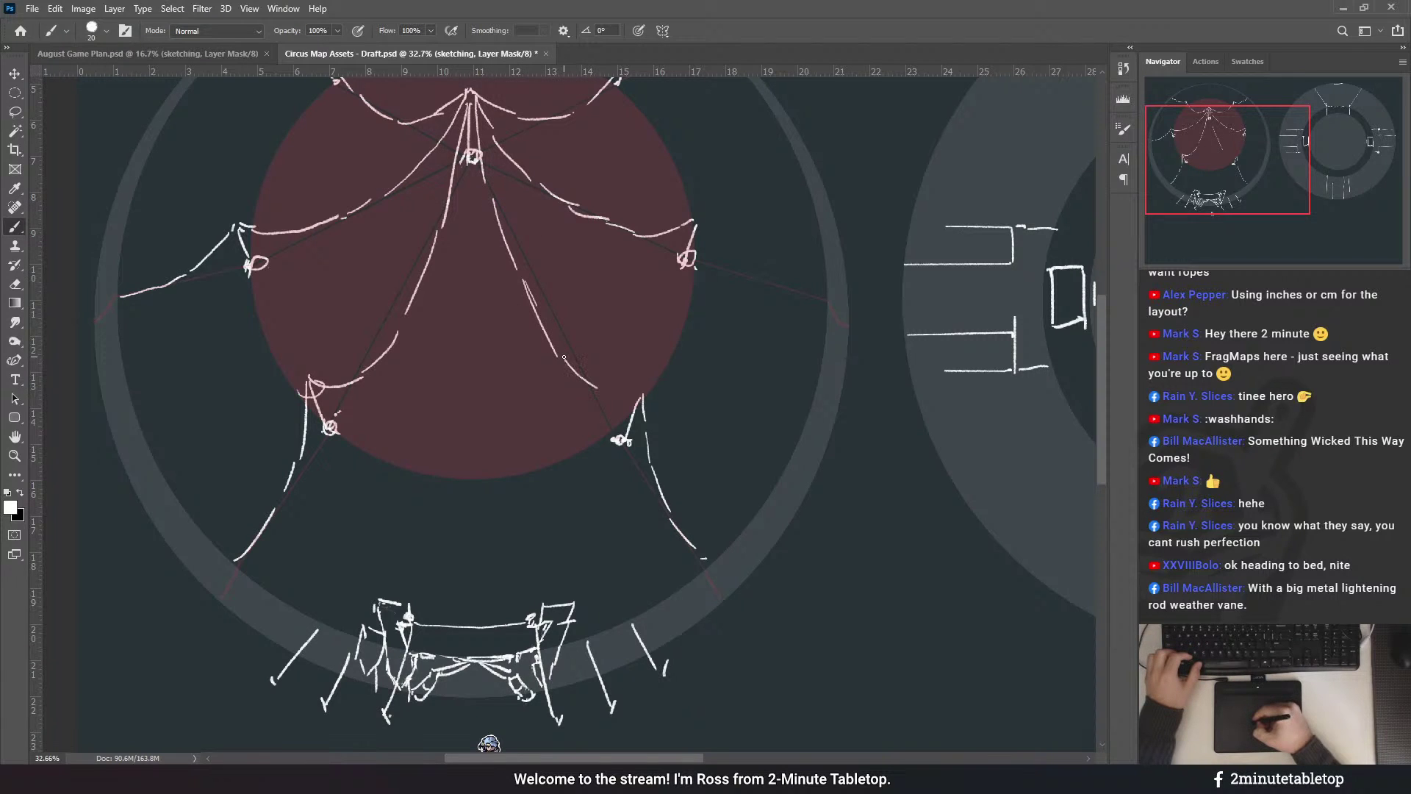
{"action": "scroll", "coordinate": [615, 390], "scroll_direction": "down", "scroll_amount": 3}
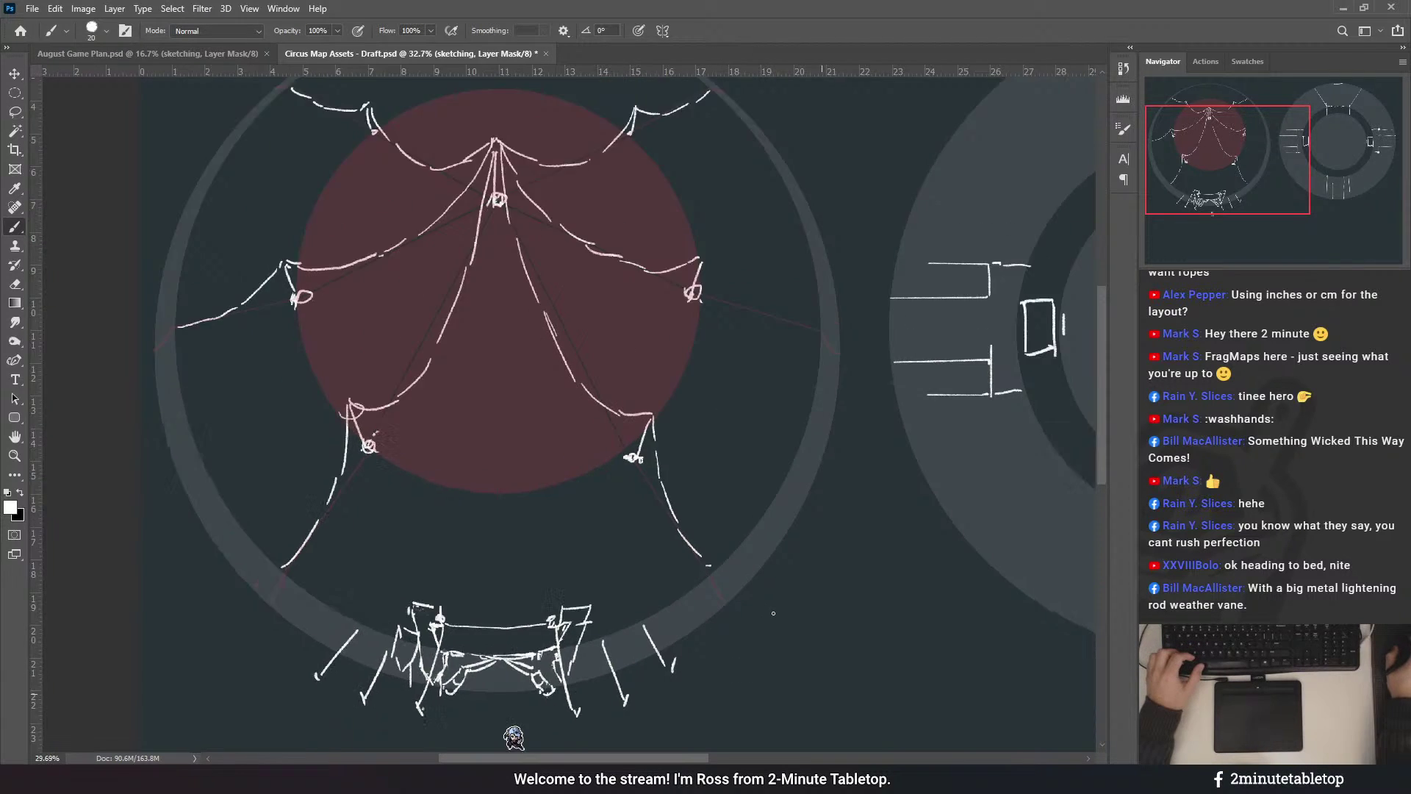
- Hide the red roof and erase the pole strokes and base markers beneath the left, lower-left and lower-right curve corners
{"action": "scroll", "coordinate": [620, 390], "scroll_direction": "up", "scroll_amount": 2}
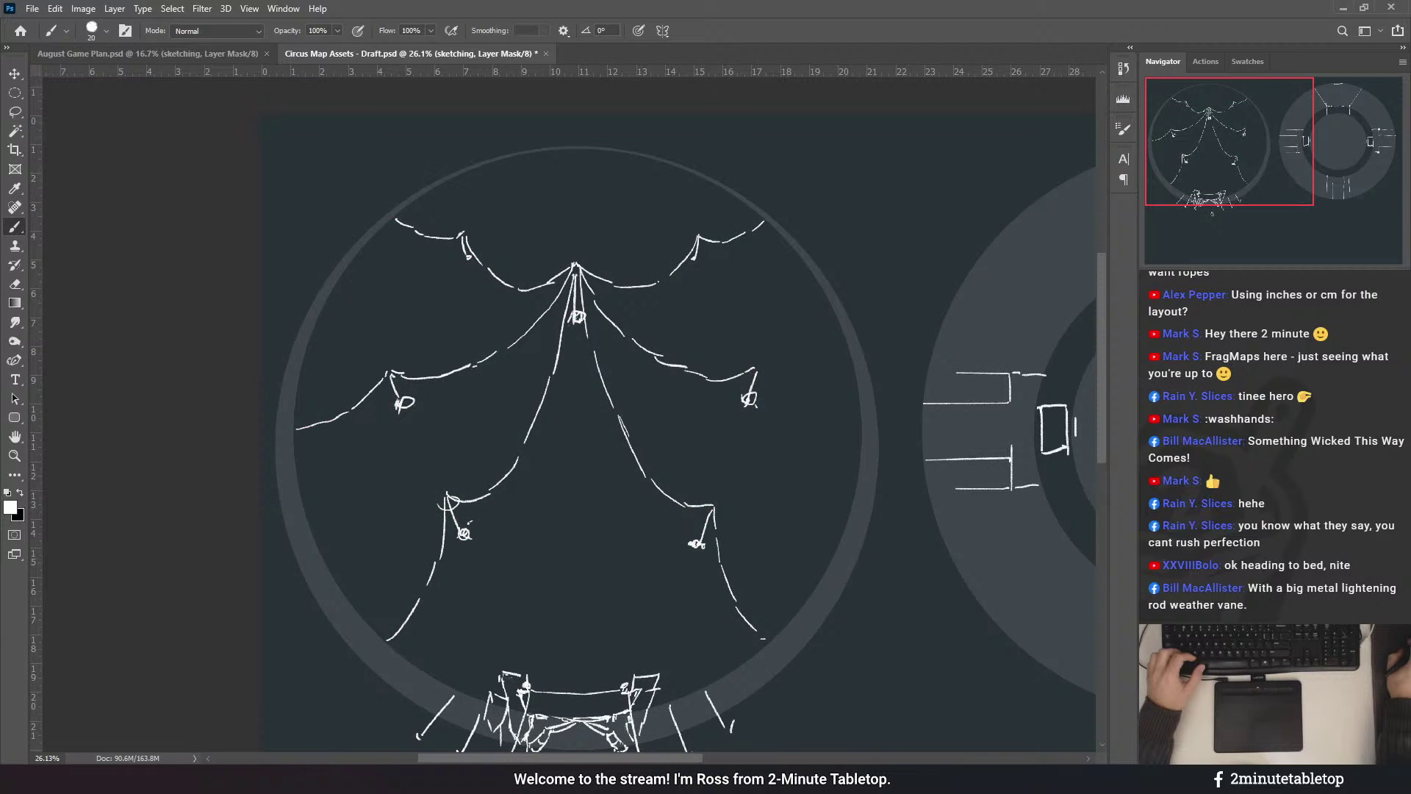
{"action": "scroll", "coordinate": [817, 493], "scroll_direction": "down", "scroll_amount": 2}
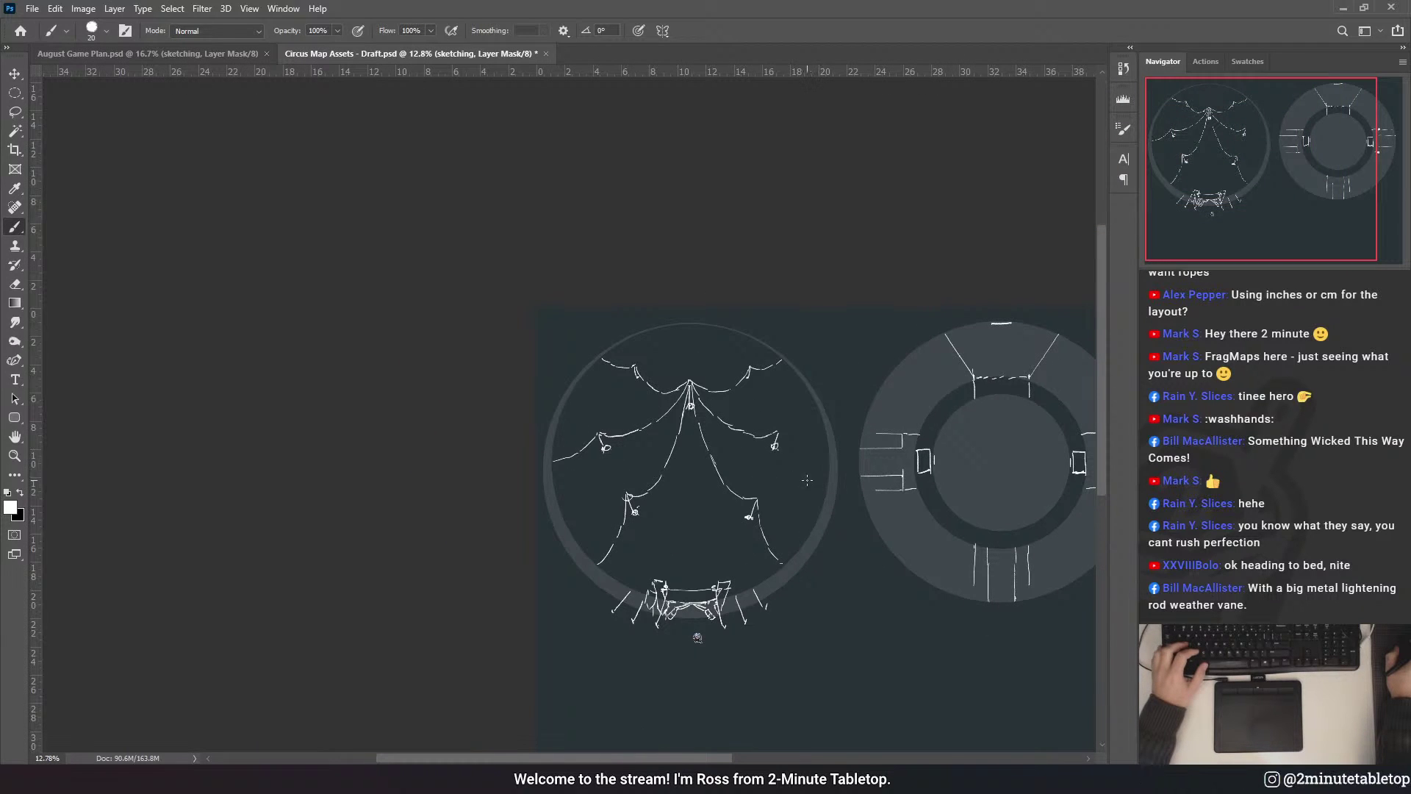
{"action": "scroll", "coordinate": [693, 475], "scroll_direction": "up", "scroll_amount": 5}
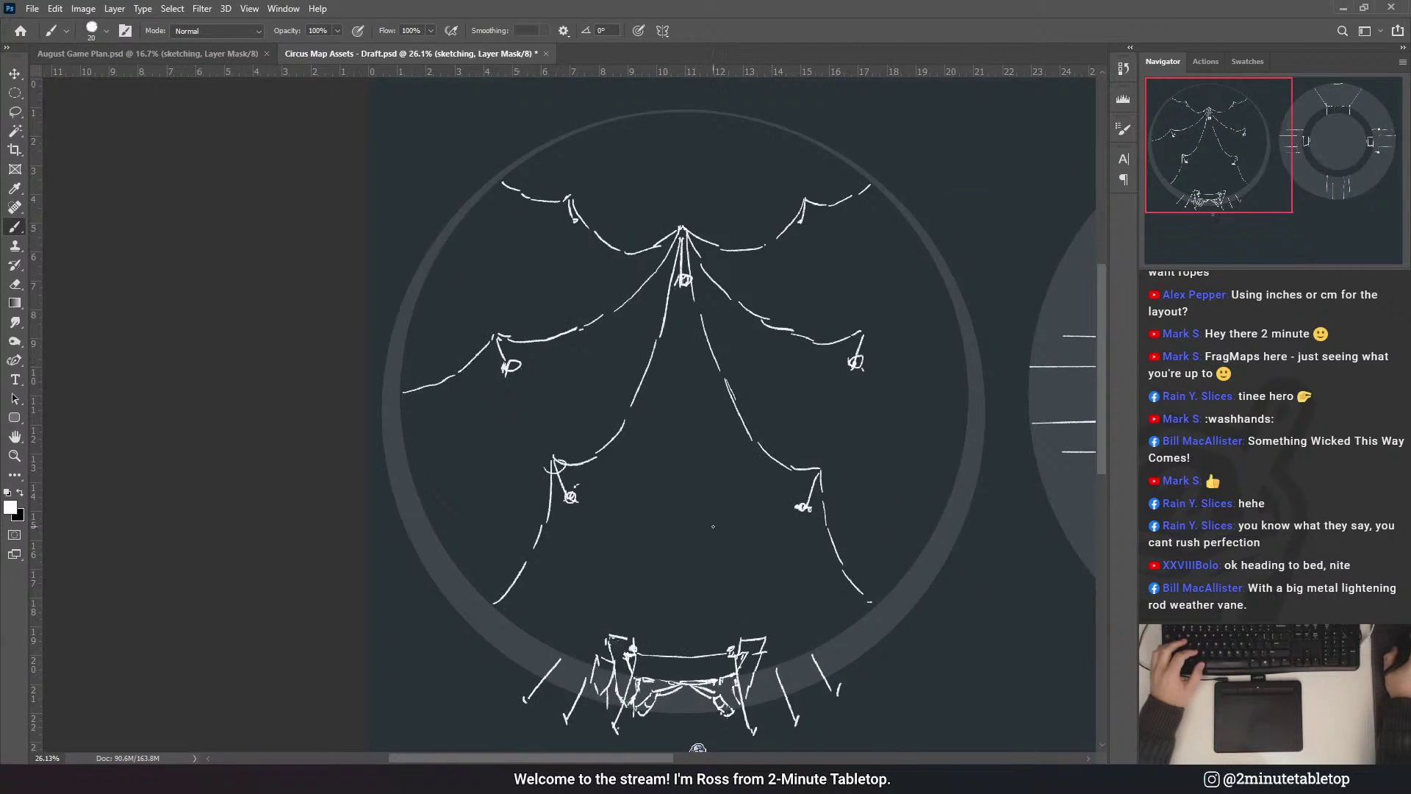
{"action": "scroll", "coordinate": [892, 577], "scroll_direction": "up", "scroll_amount": 2}
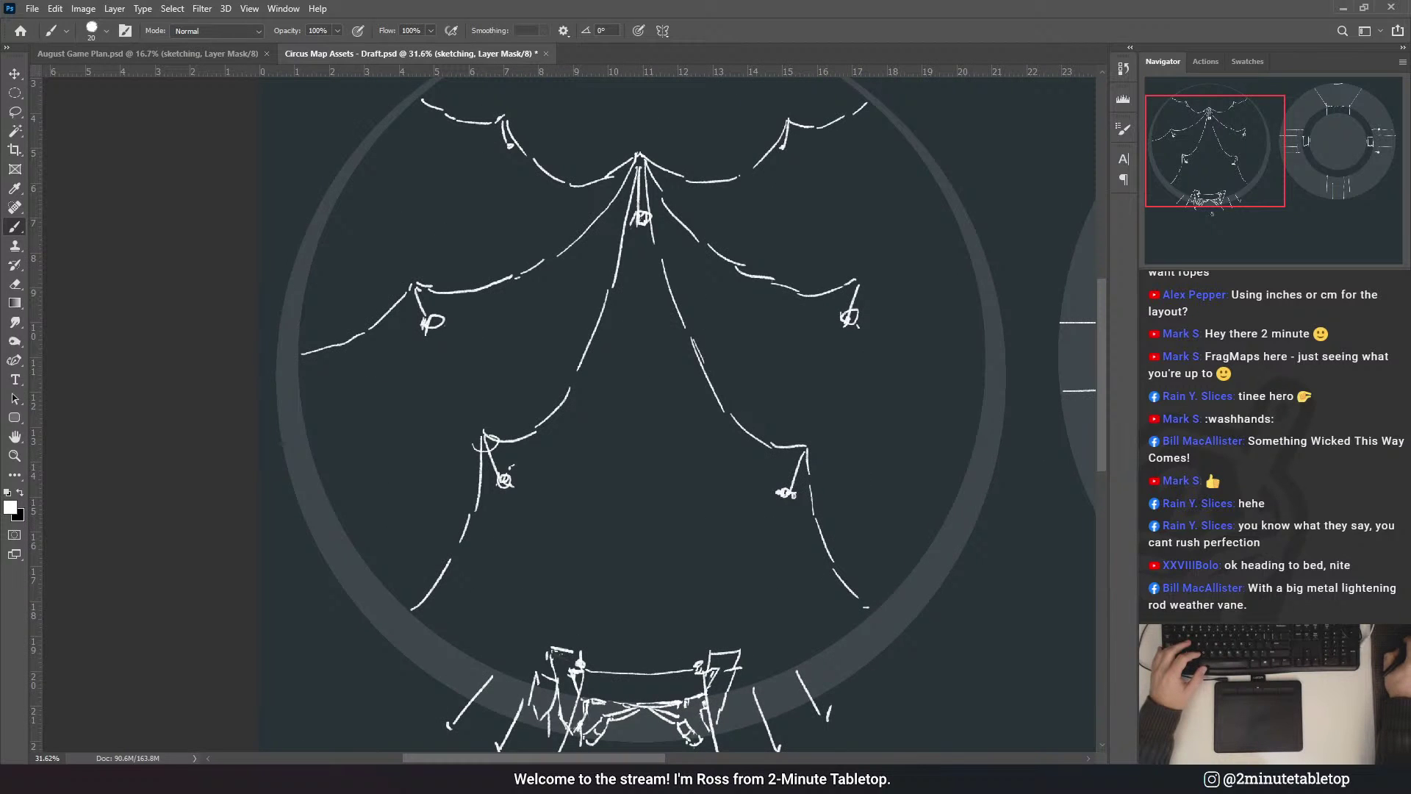
{"action": "key", "text": "e"}
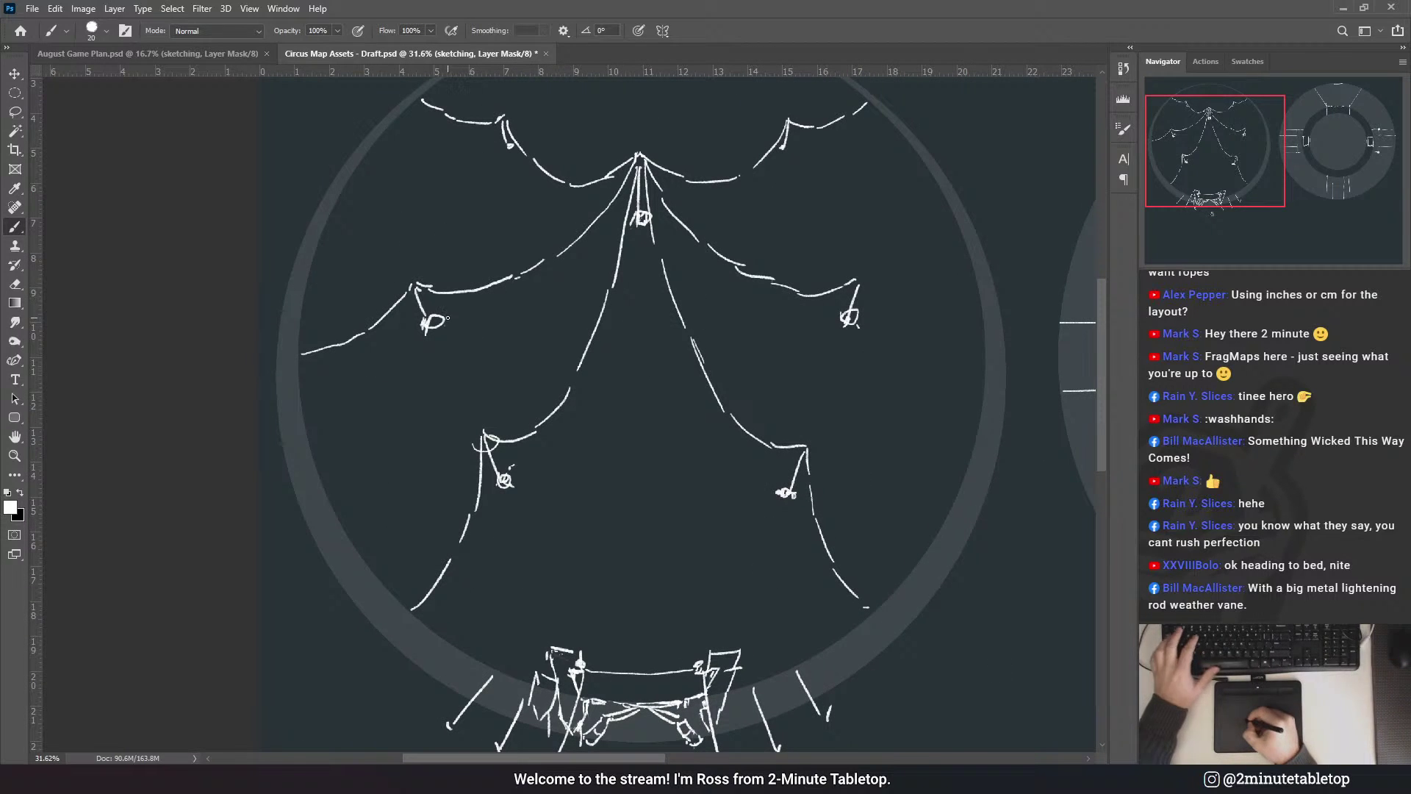
{"action": "left_click_drag", "start_coordinate": [438, 325], "coordinate": [441, 323]}
{"action": "key", "text": "b"}
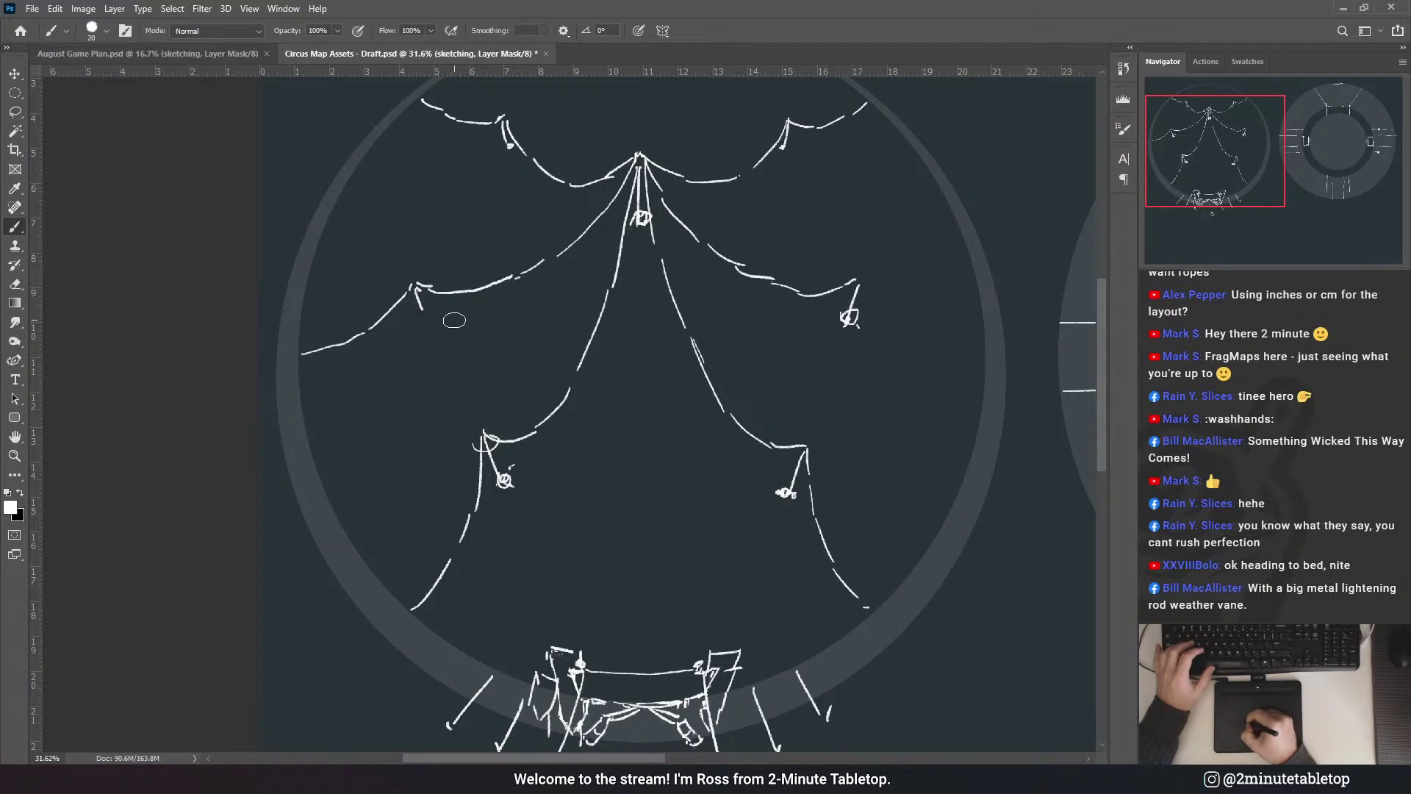
{"action": "left_click_drag", "start_coordinate": [486, 440], "coordinate": [505, 475]}
{"action": "key", "text": "ctrl+z"}
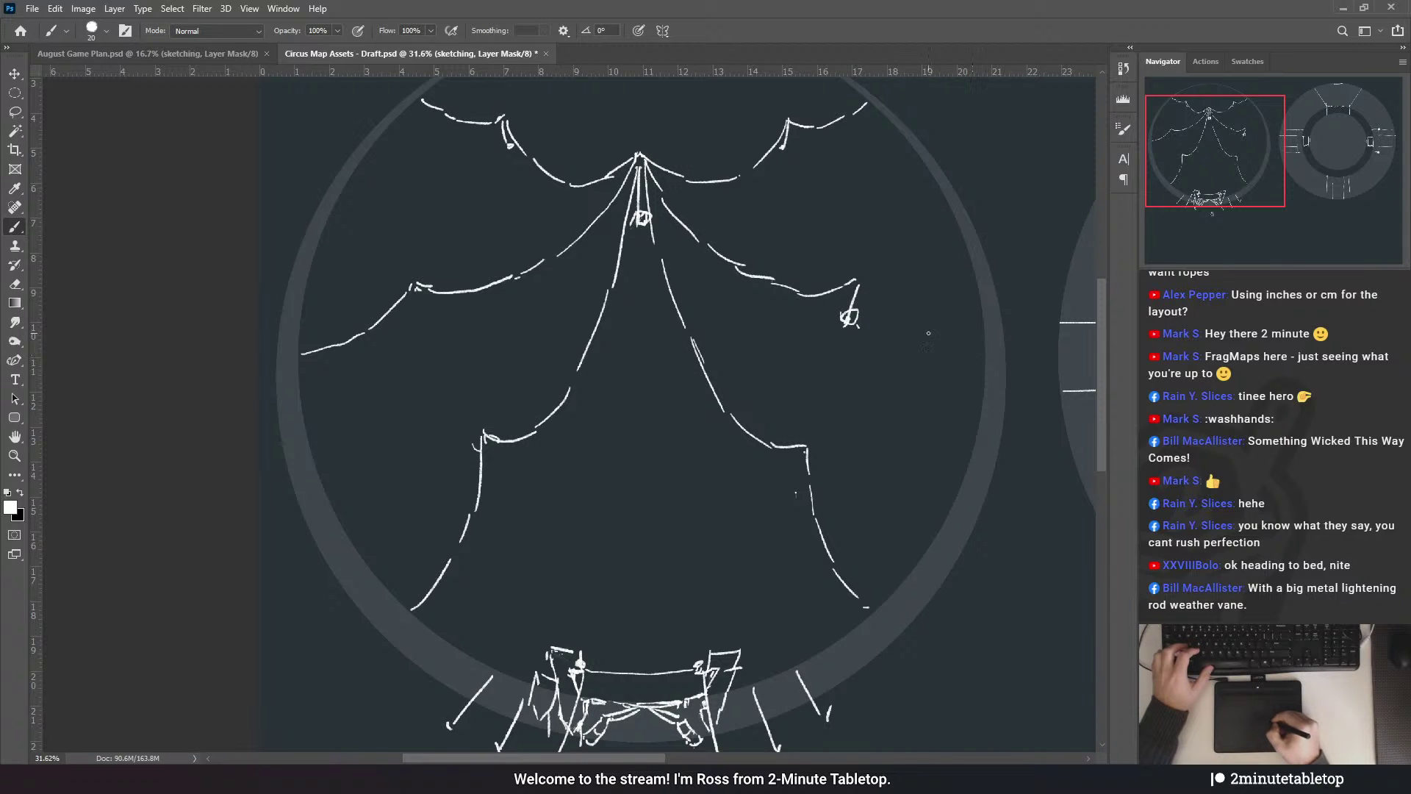
- With the red roof shown again, extend the right pole's sagging curve to the ring and reinforce the curve just left of the central peak
{"action": "key", "text": "backslash"}
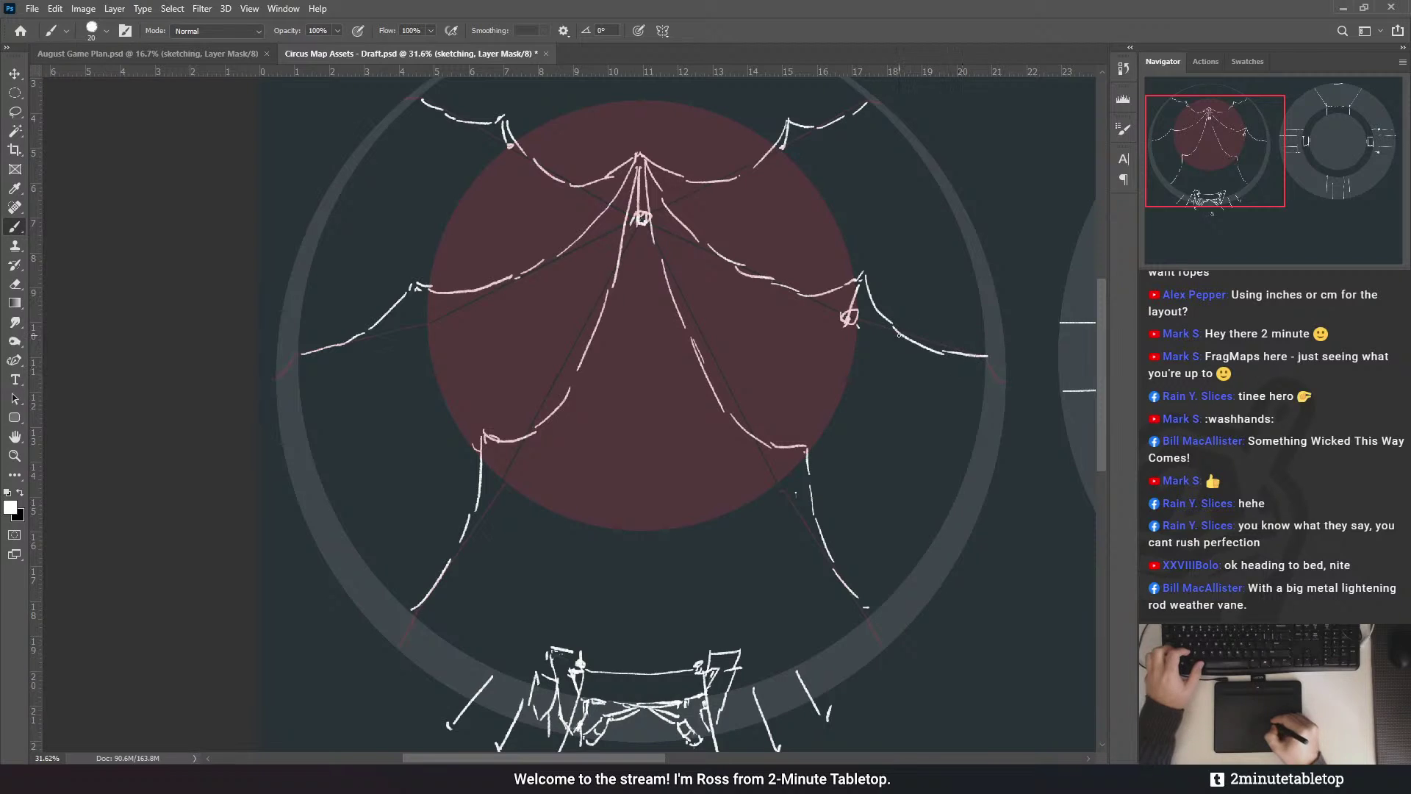
{"action": "scroll", "coordinate": [800, 328], "scroll_direction": "up", "scroll_amount": 3}
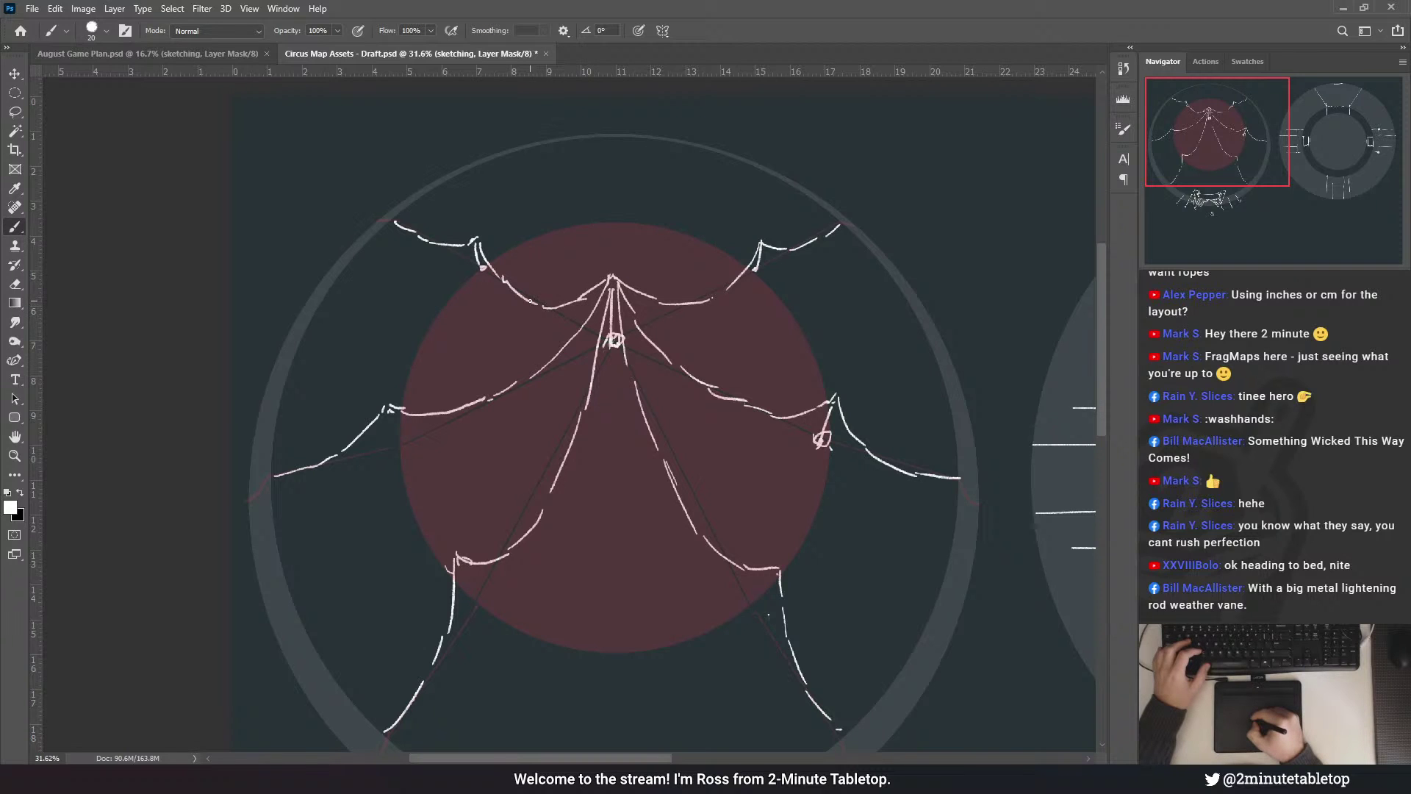
{"action": "left_click_drag", "start_coordinate": [601, 287], "coordinate": [566, 301]}
{"action": "key", "text": "space"}
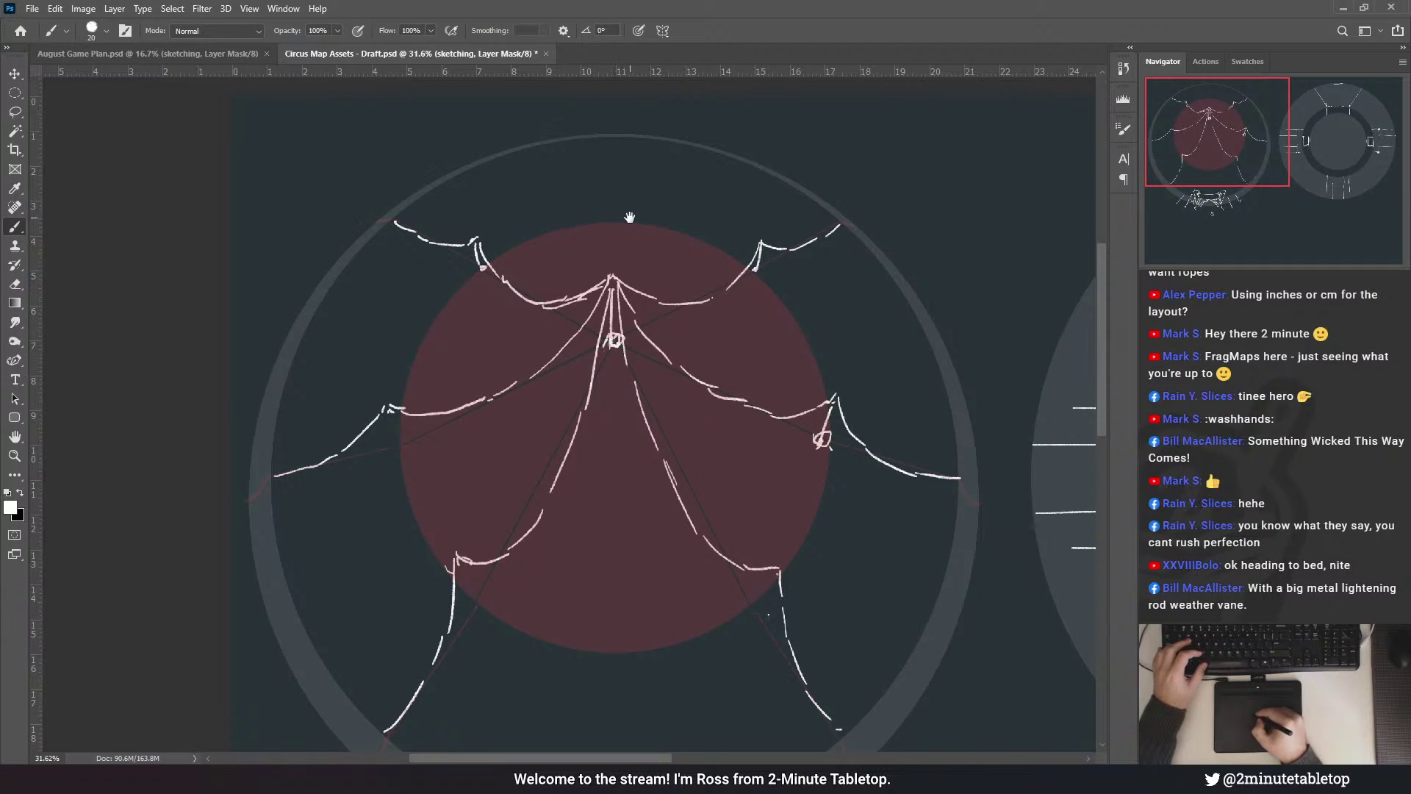
{"action": "left_click_drag", "start_coordinate": [665, 371], "coordinate": [715, 258]}
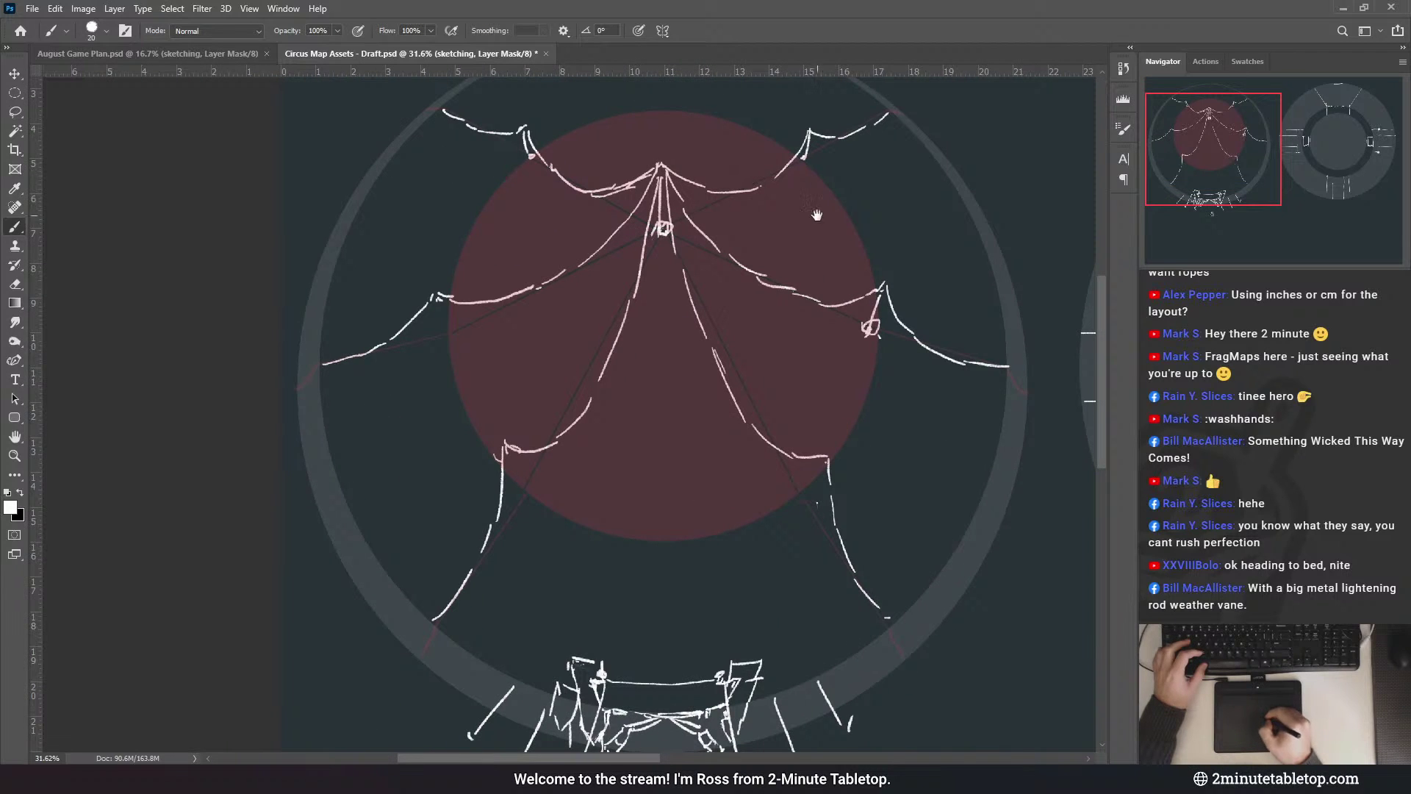
{"action": "left_click_drag", "start_coordinate": [623, 249], "coordinate": [593, 334]}
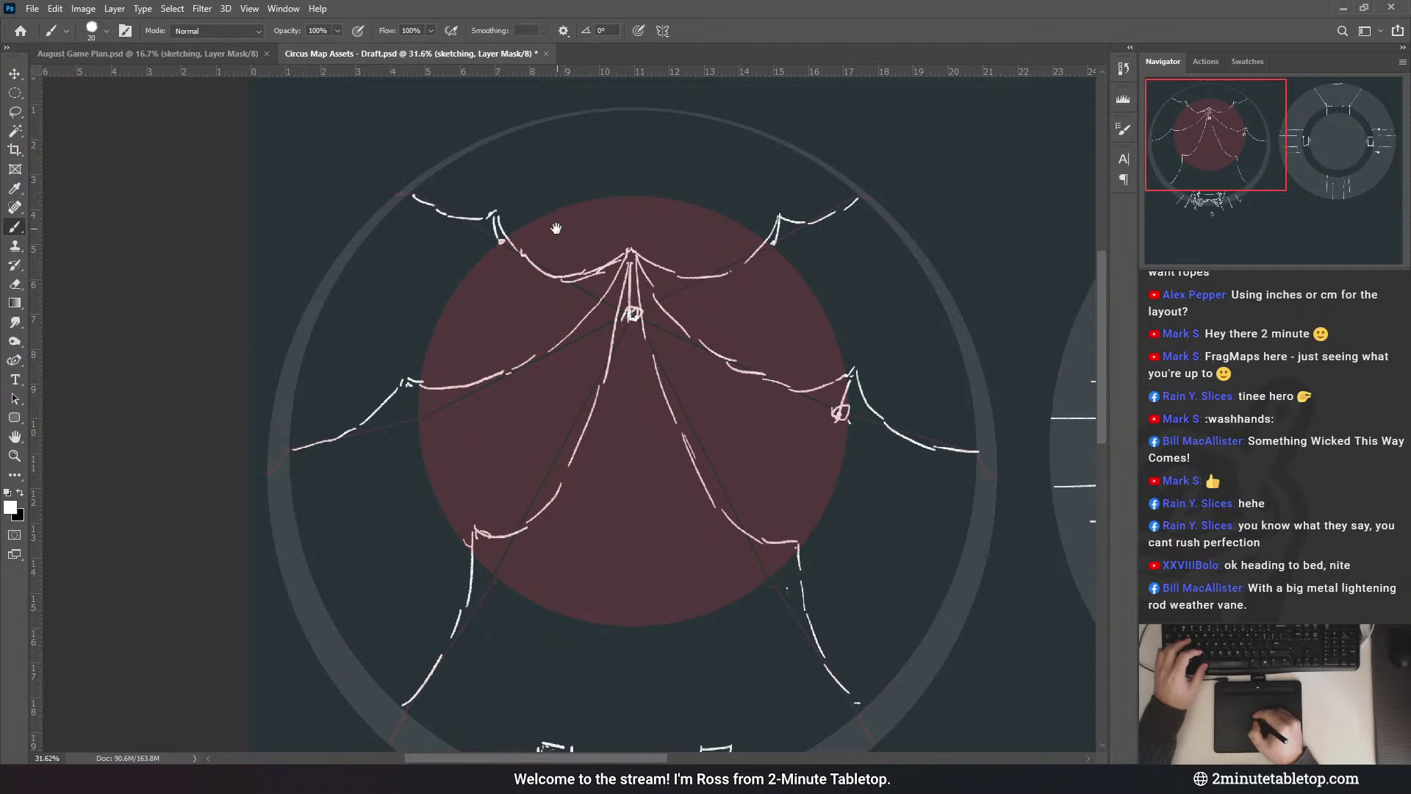
{"action": "left_click_drag", "start_coordinate": [553, 254], "coordinate": [596, 189]}
{"action": "left_click_drag", "start_coordinate": [629, 294], "coordinate": [620, 240]}
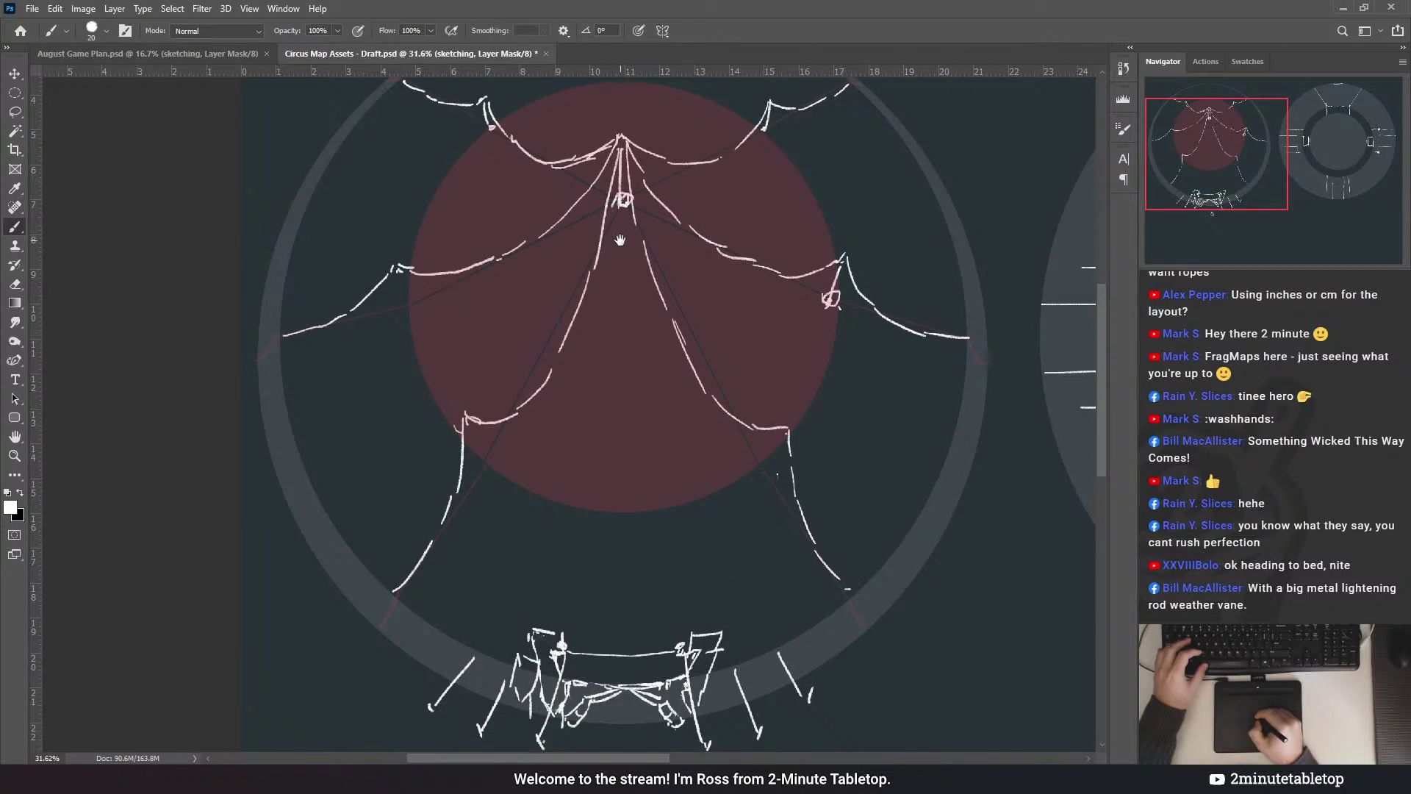
{"action": "scroll", "coordinate": [615, 477], "scroll_direction": "down", "scroll_amount": 3}
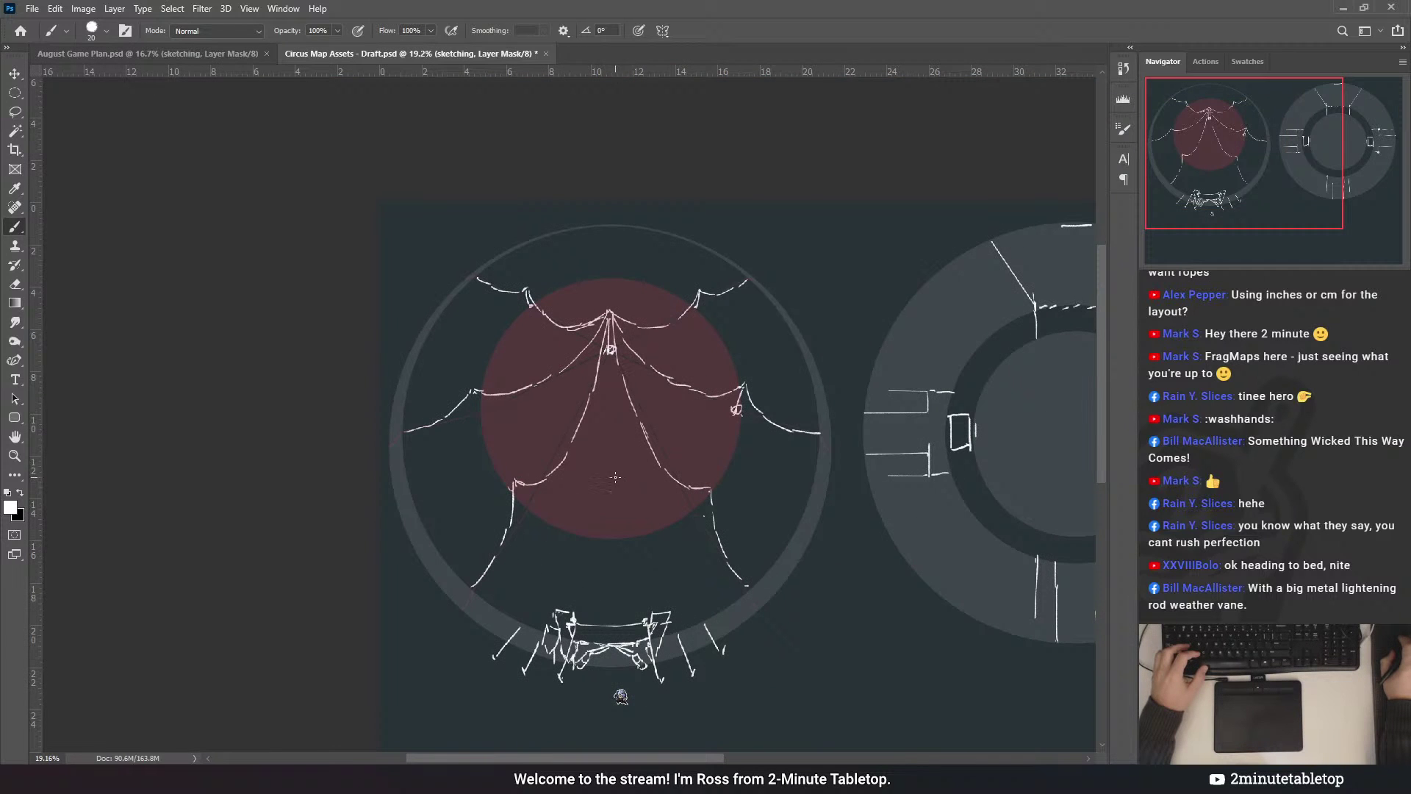
{"action": "scroll", "coordinate": [591, 624], "scroll_direction": "up", "scroll_amount": 3}
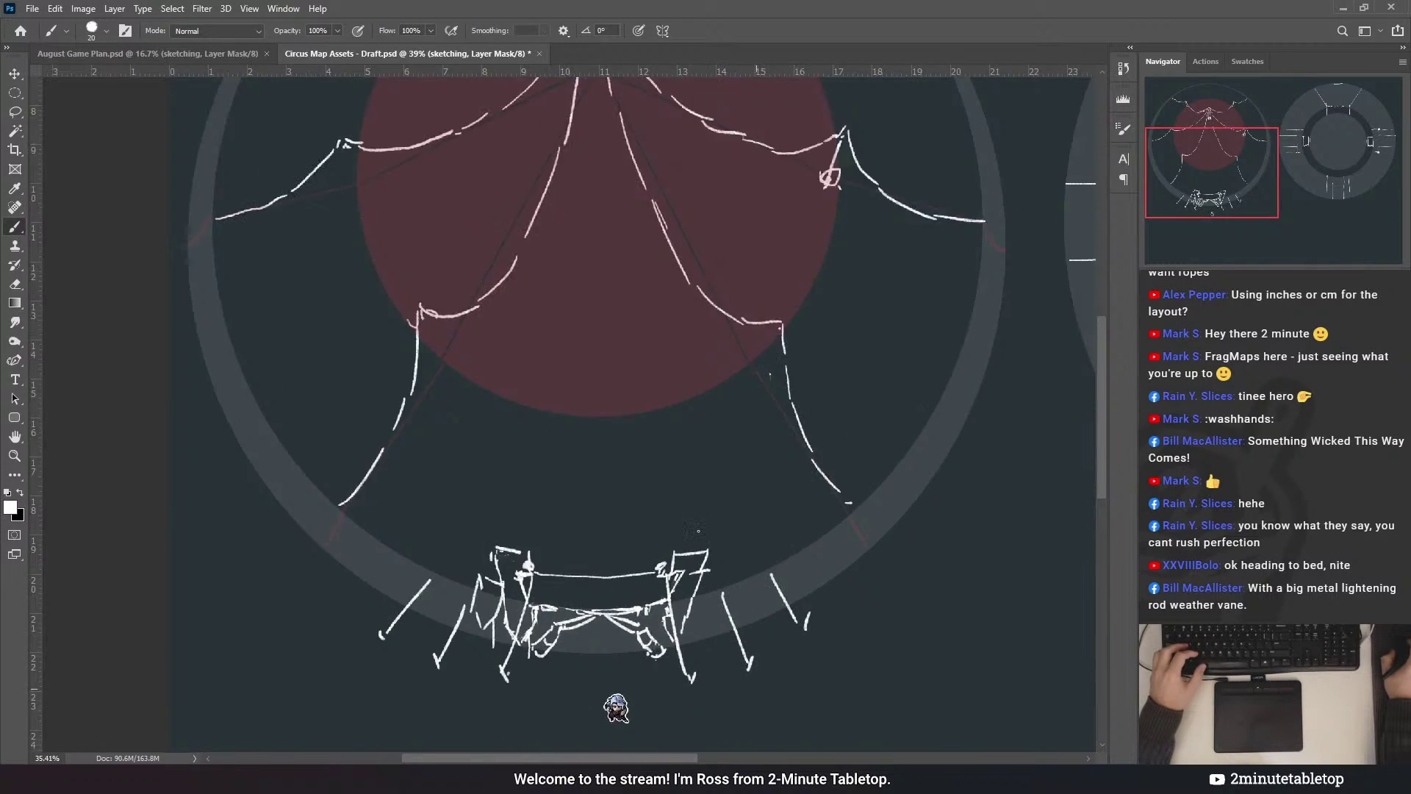
- Save the draft, select the entrance sketch at the tent ring's lower edge with a rectangular marquee, and distort its two upper corners outward
{"action": "left_click", "coordinate": [14, 92]}
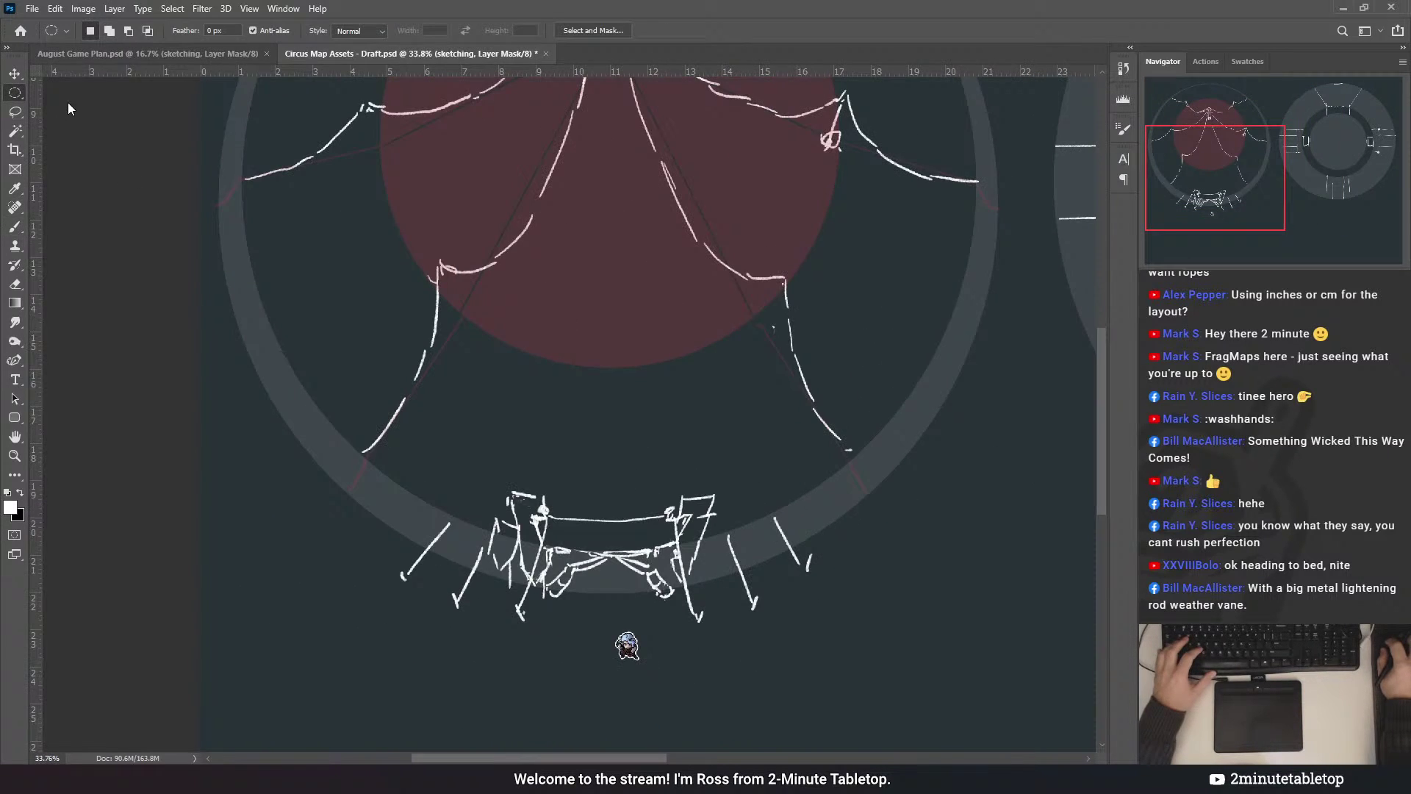
{"action": "key", "text": "shift+m"}
{"action": "key", "text": "ctrl+s"}
{"action": "left_click_drag", "start_coordinate": [383, 476], "coordinate": [838, 643]}
{"action": "key", "text": "ctrl+t"}
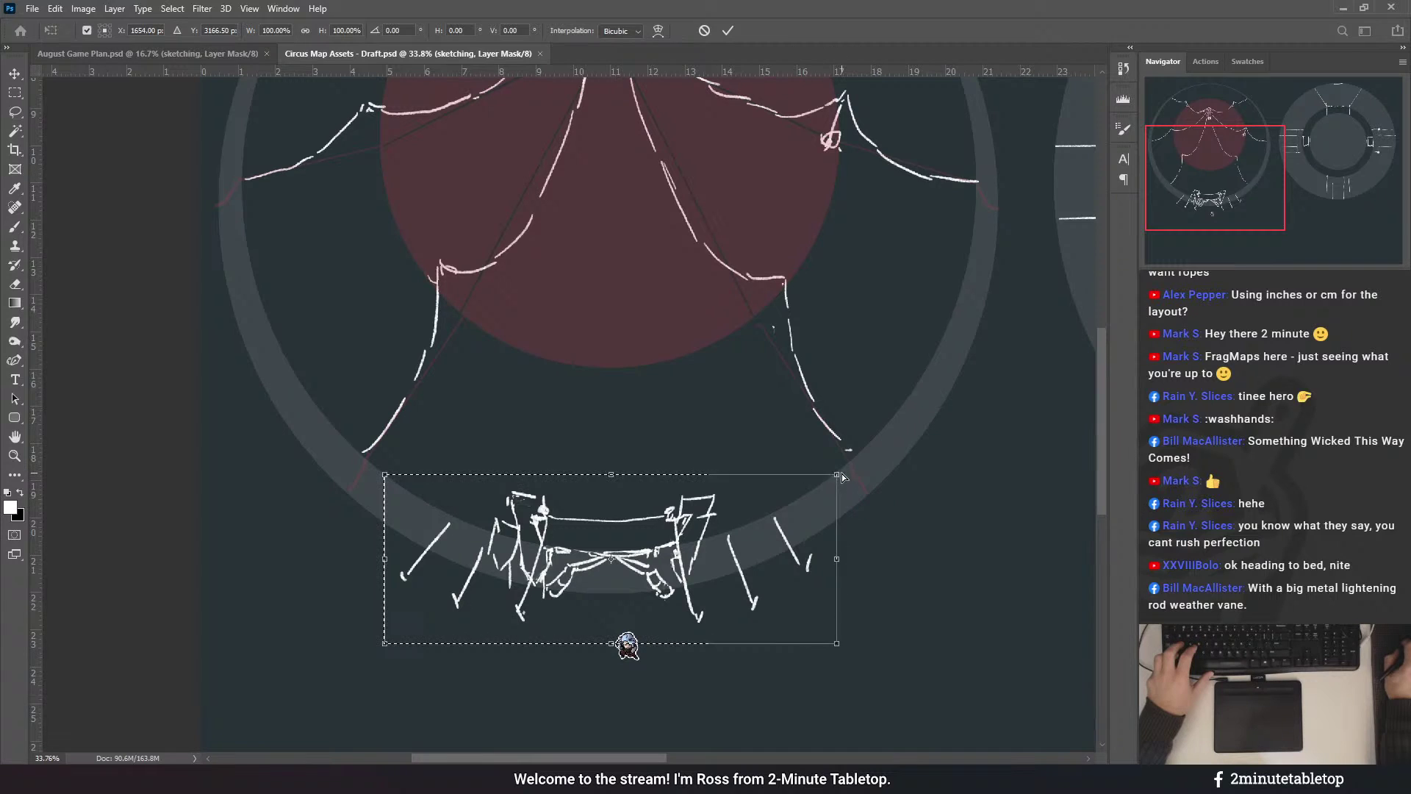
{"action": "left_click_drag", "start_coordinate": [842, 476], "coordinate": [864, 468]}
{"action": "left_click_drag", "start_coordinate": [368, 470], "coordinate": [345, 471]}
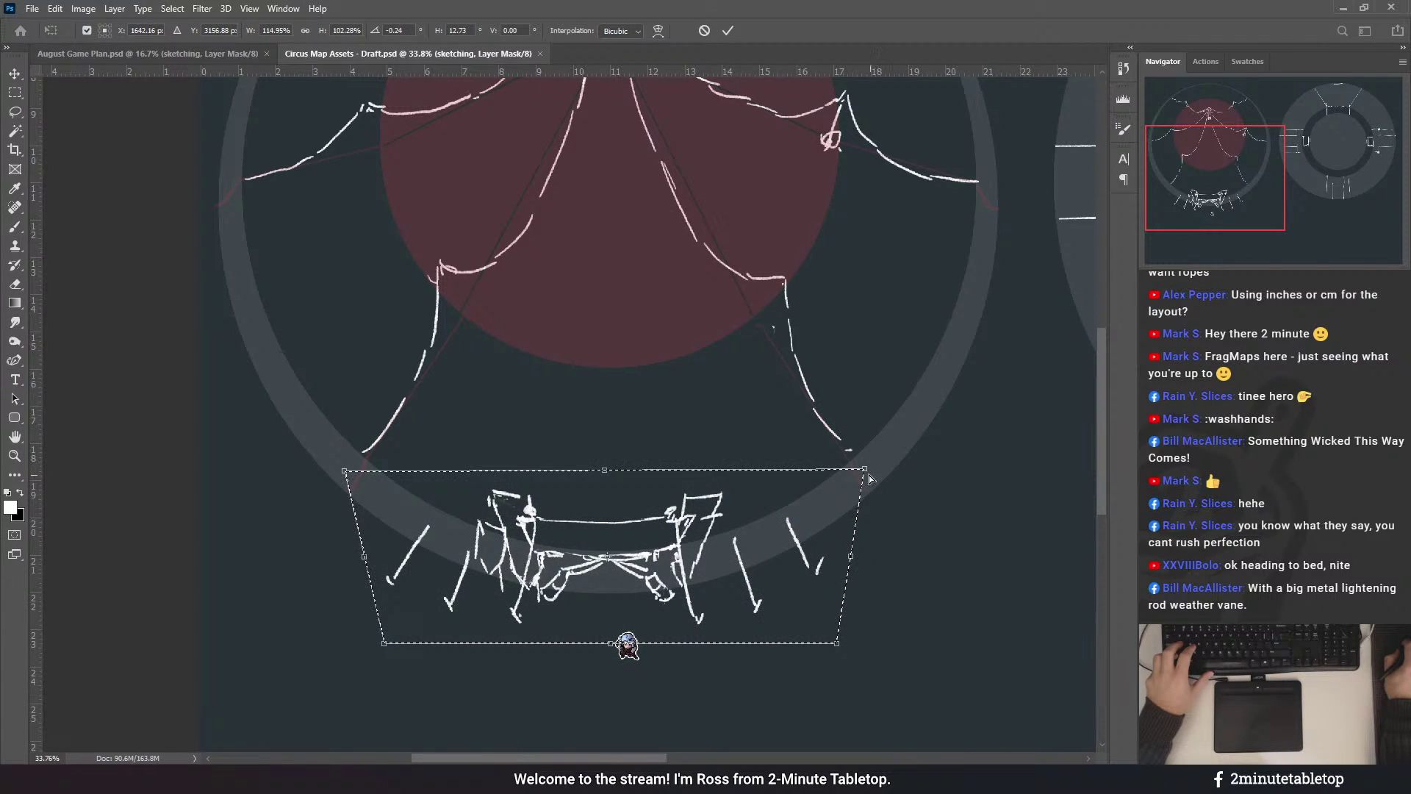
{"action": "left_click_drag", "start_coordinate": [870, 478], "coordinate": [878, 468]}
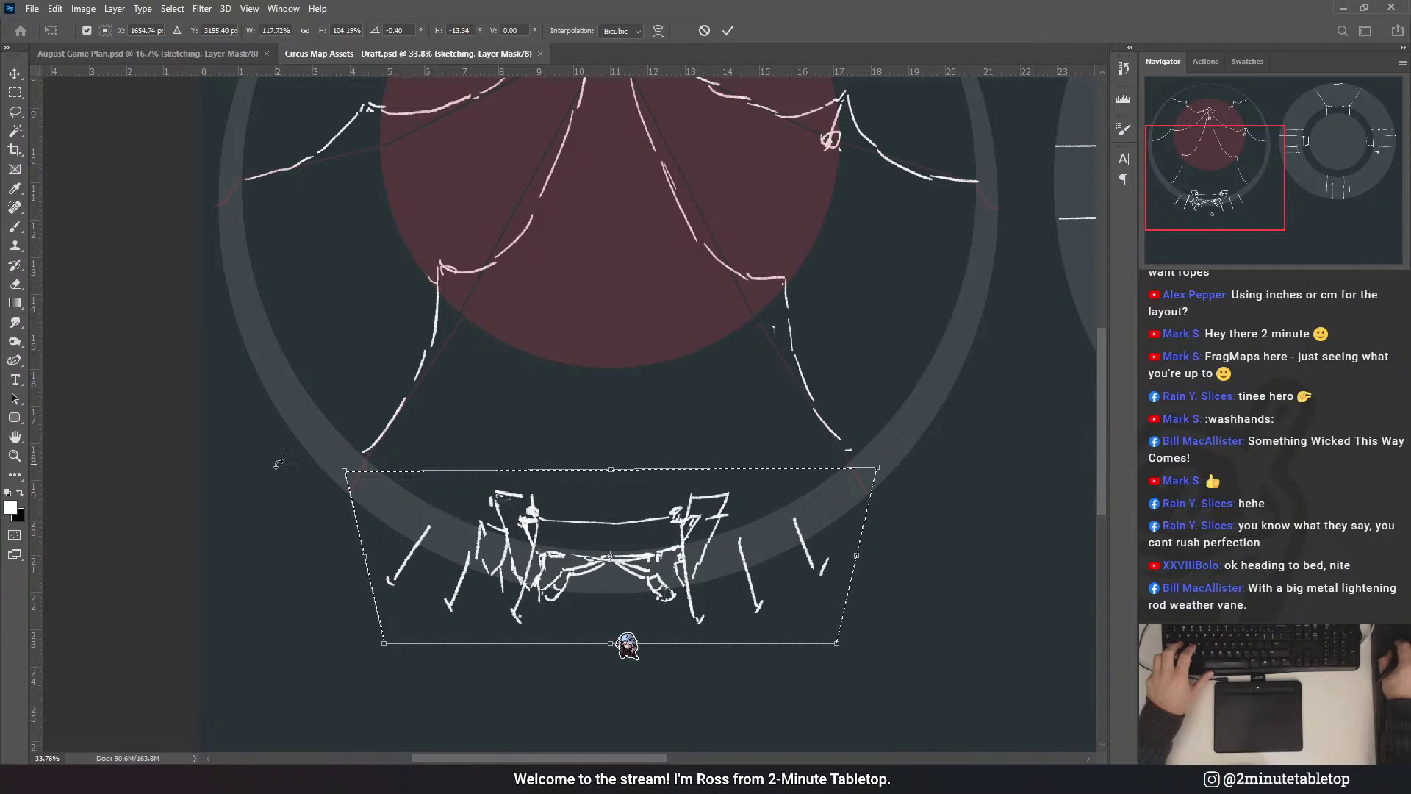
{"action": "left_click_drag", "start_coordinate": [345, 471], "coordinate": [329, 475]}
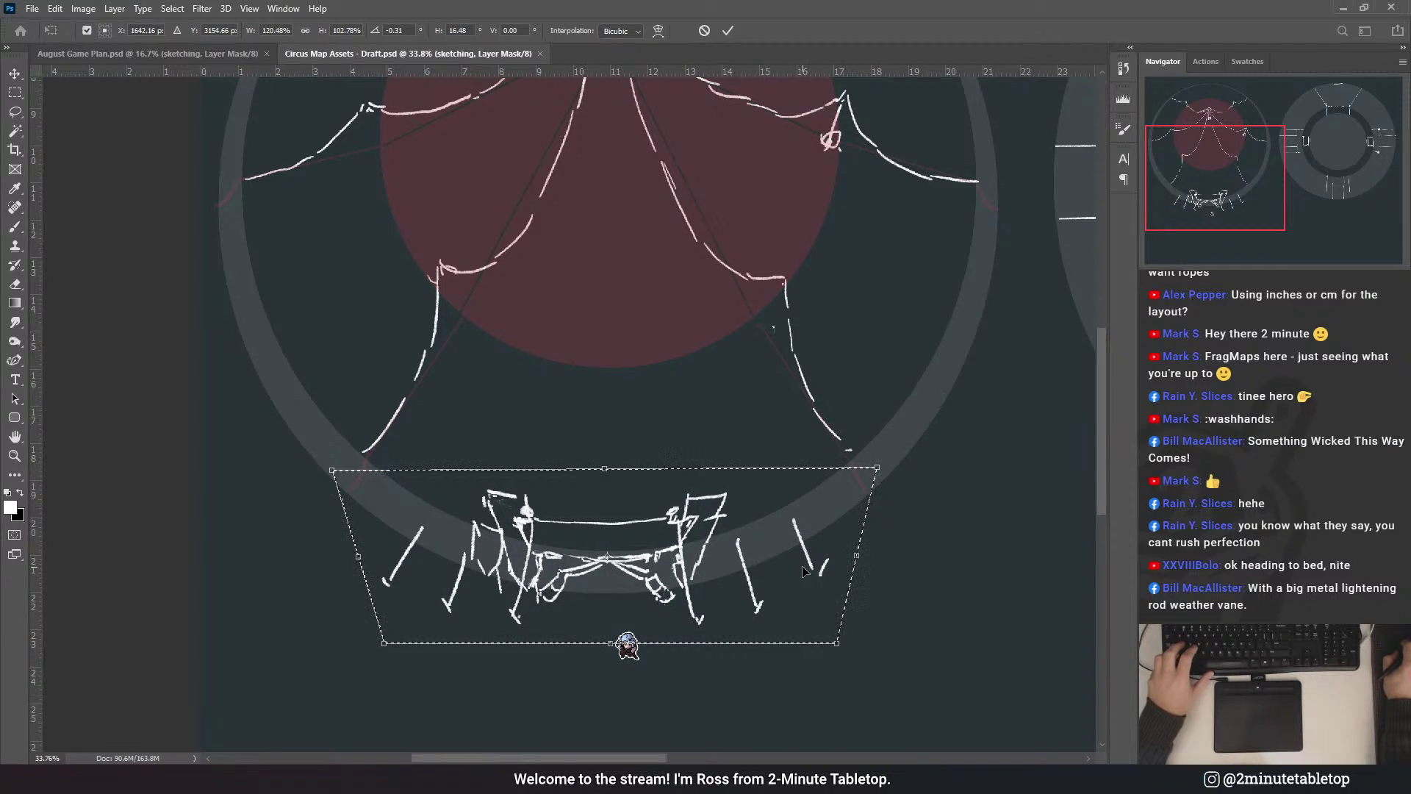
- Shift the distorted entrance sketch slightly down, nudge it right using the temporary grid for centring, apply the transform and deselect
{"action": "left_click_drag", "start_coordinate": [804, 570], "coordinate": [808, 592]}
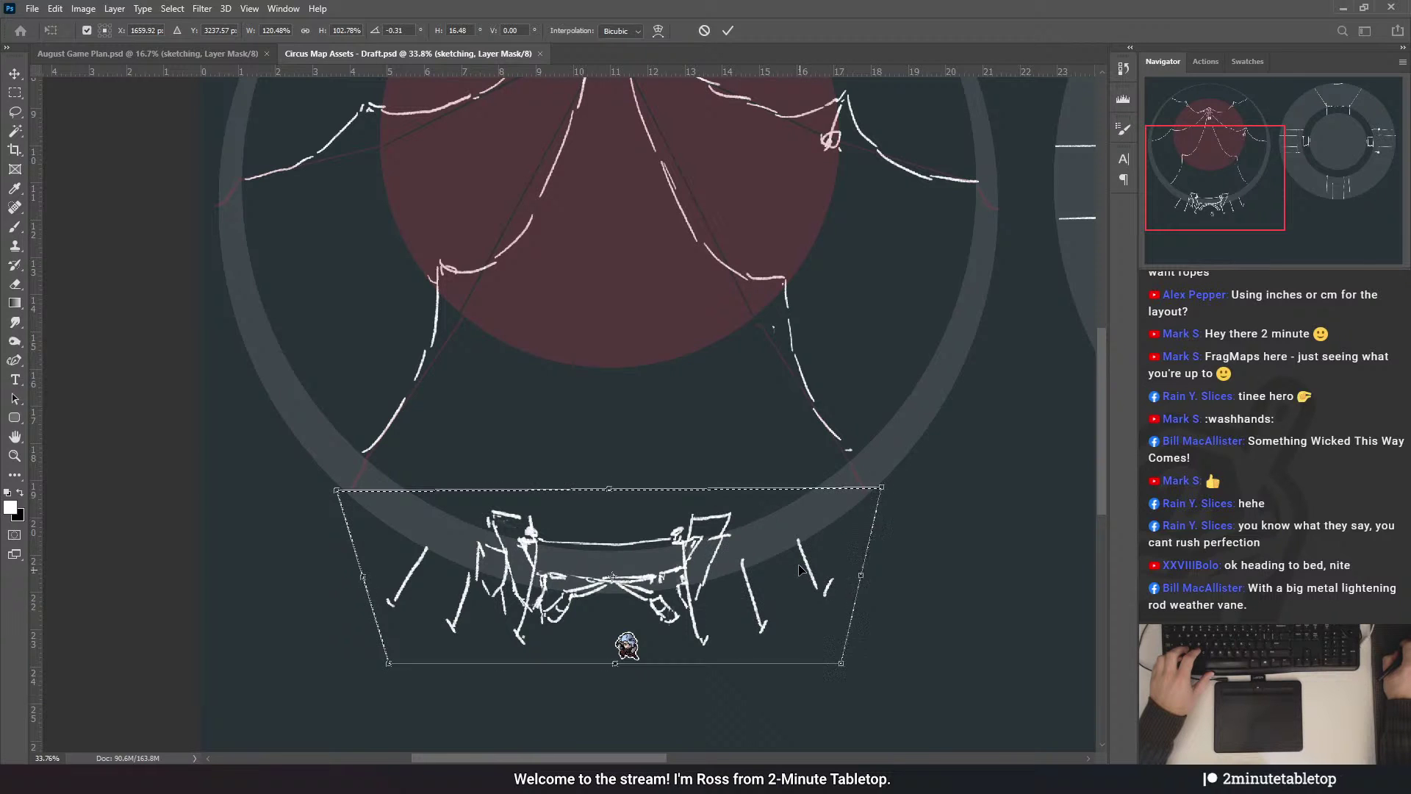
{"action": "mouse_move", "coordinate": [714, 550]}
{"action": "left_mouse_down"}
{"action": "mouse_move", "coordinate": [712, 527]}
{"action": "mouse_move", "coordinate": [686, 571]}
{"action": "left_mouse_up"}
{"action": "scroll", "coordinate": [712, 528], "scroll_direction": "down", "scroll_amount": 4}
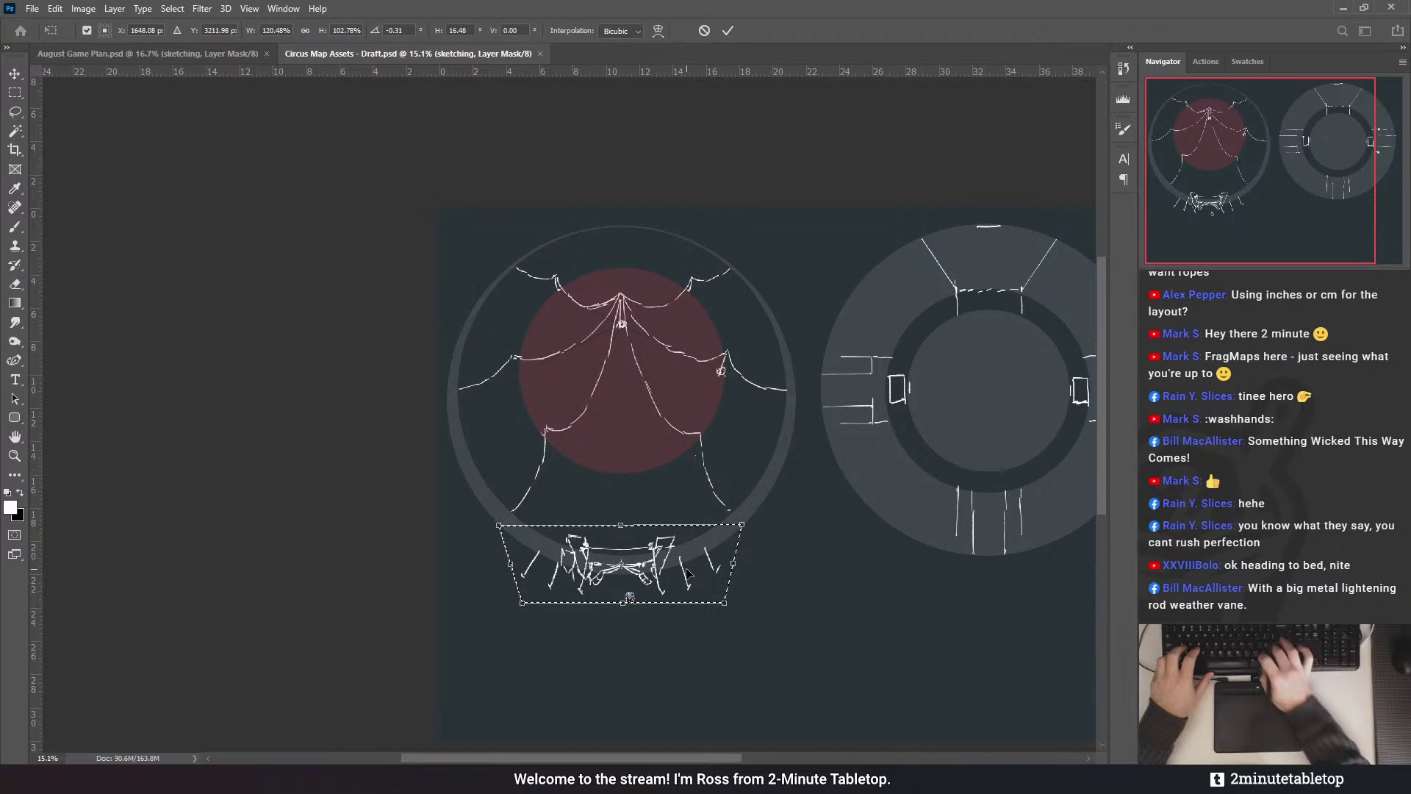
{"action": "key", "text": "ctrl+apostrophe"}
{"action": "scroll", "coordinate": [608, 657], "scroll_direction": "up", "scroll_amount": 1}
{"action": "scroll", "coordinate": [648, 626], "scroll_direction": "up", "scroll_amount": 4}
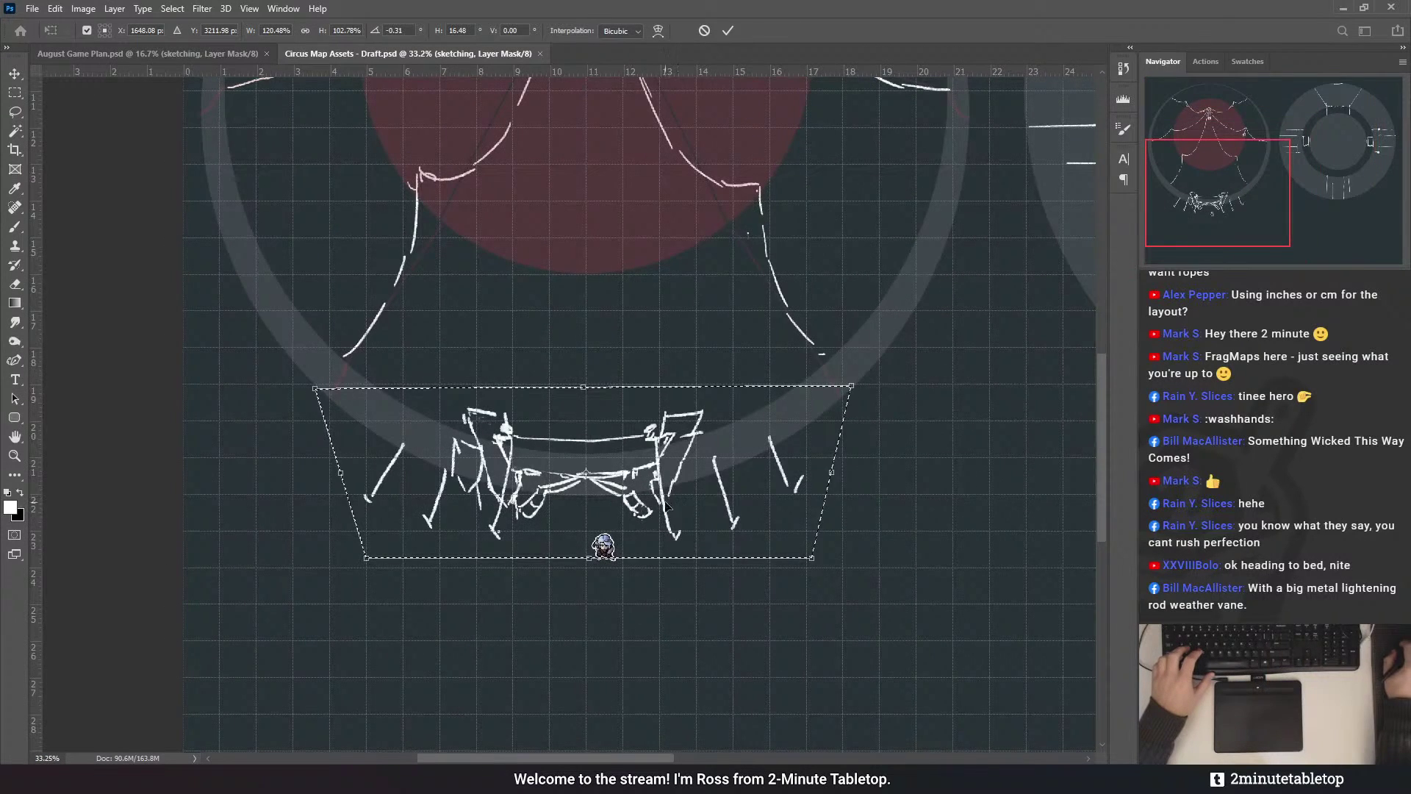
{"action": "key", "text": "Right"}
{"action": "key", "text": "Right"}
{"action": "key", "text": "Right"}
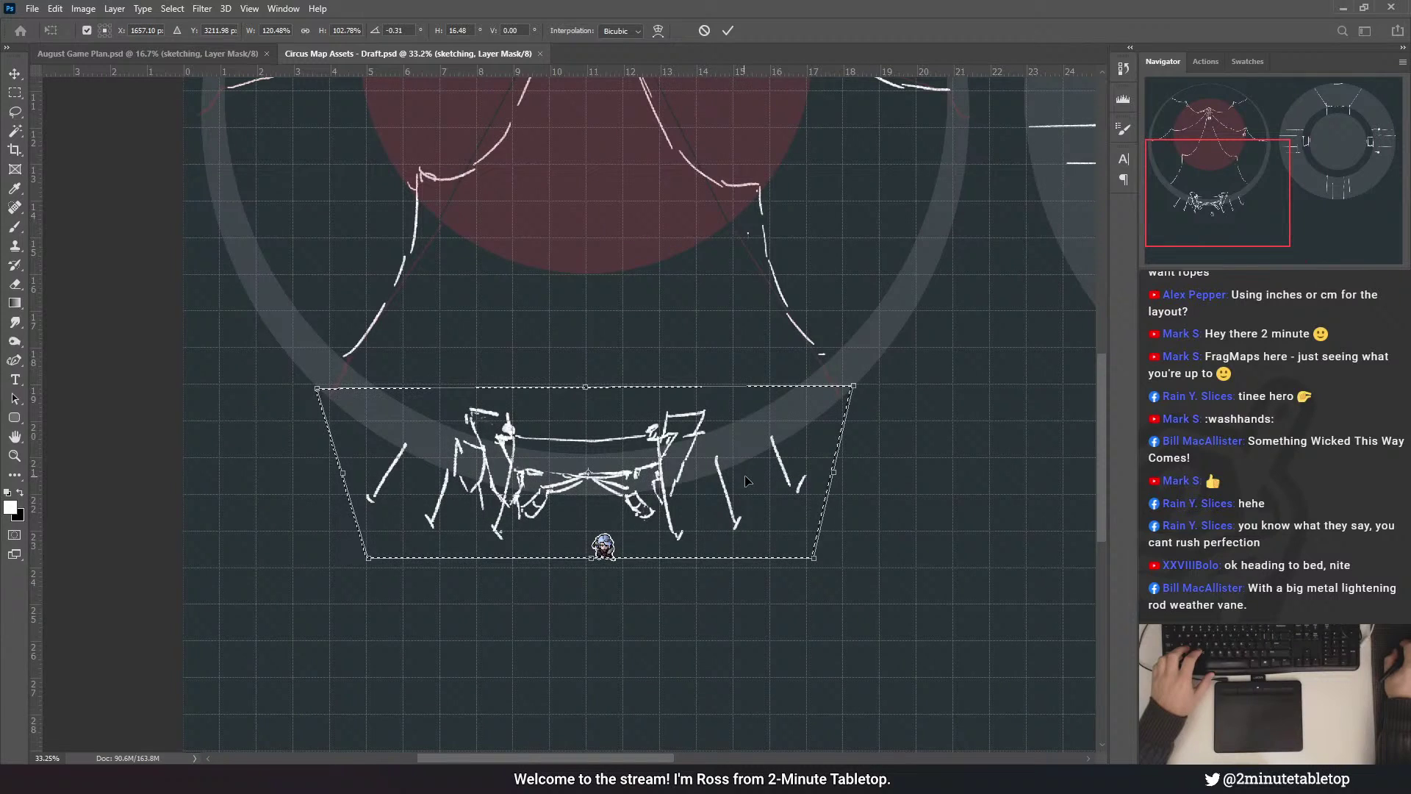
{"action": "key", "text": "Return"}
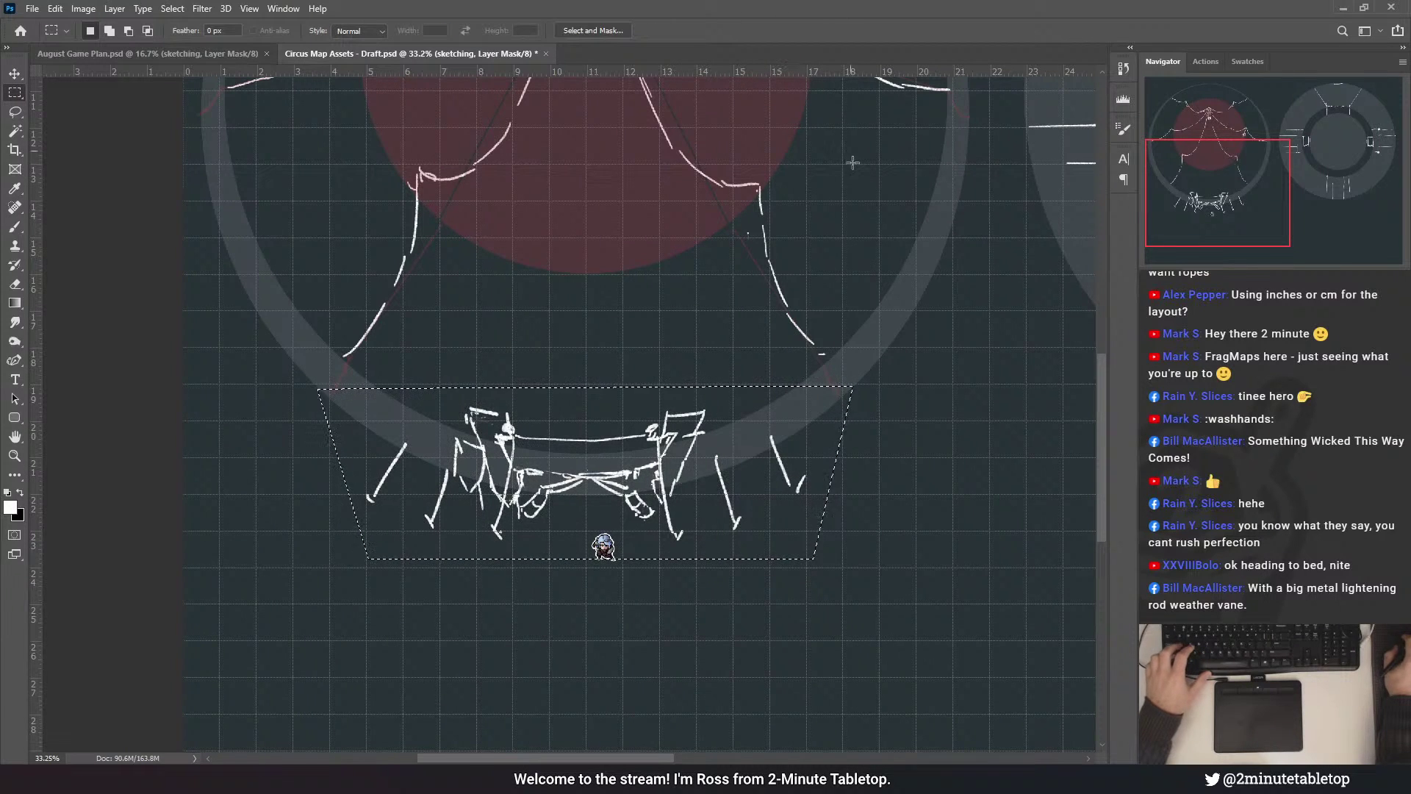
{"action": "key", "text": "m"}
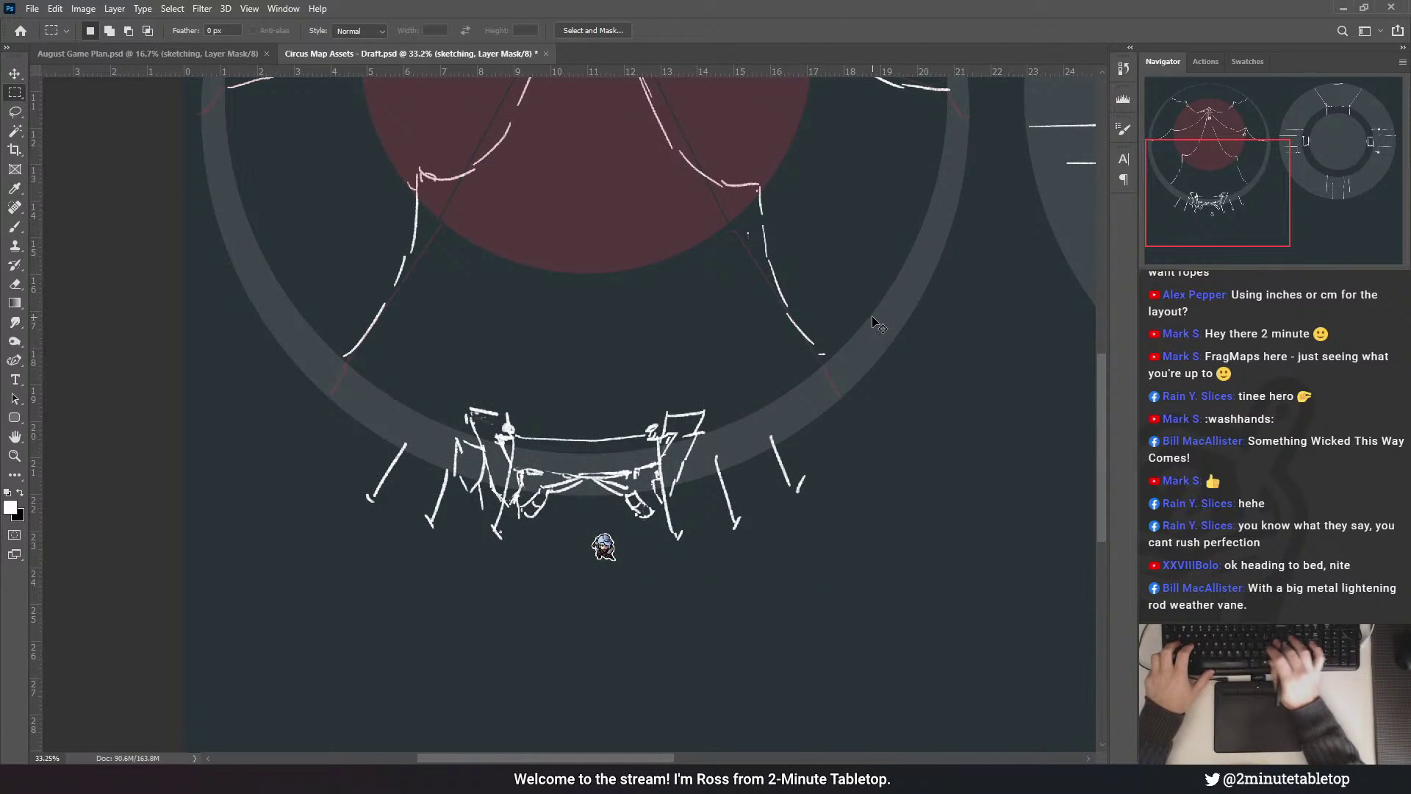
{"action": "key", "text": "ctrl+0"}
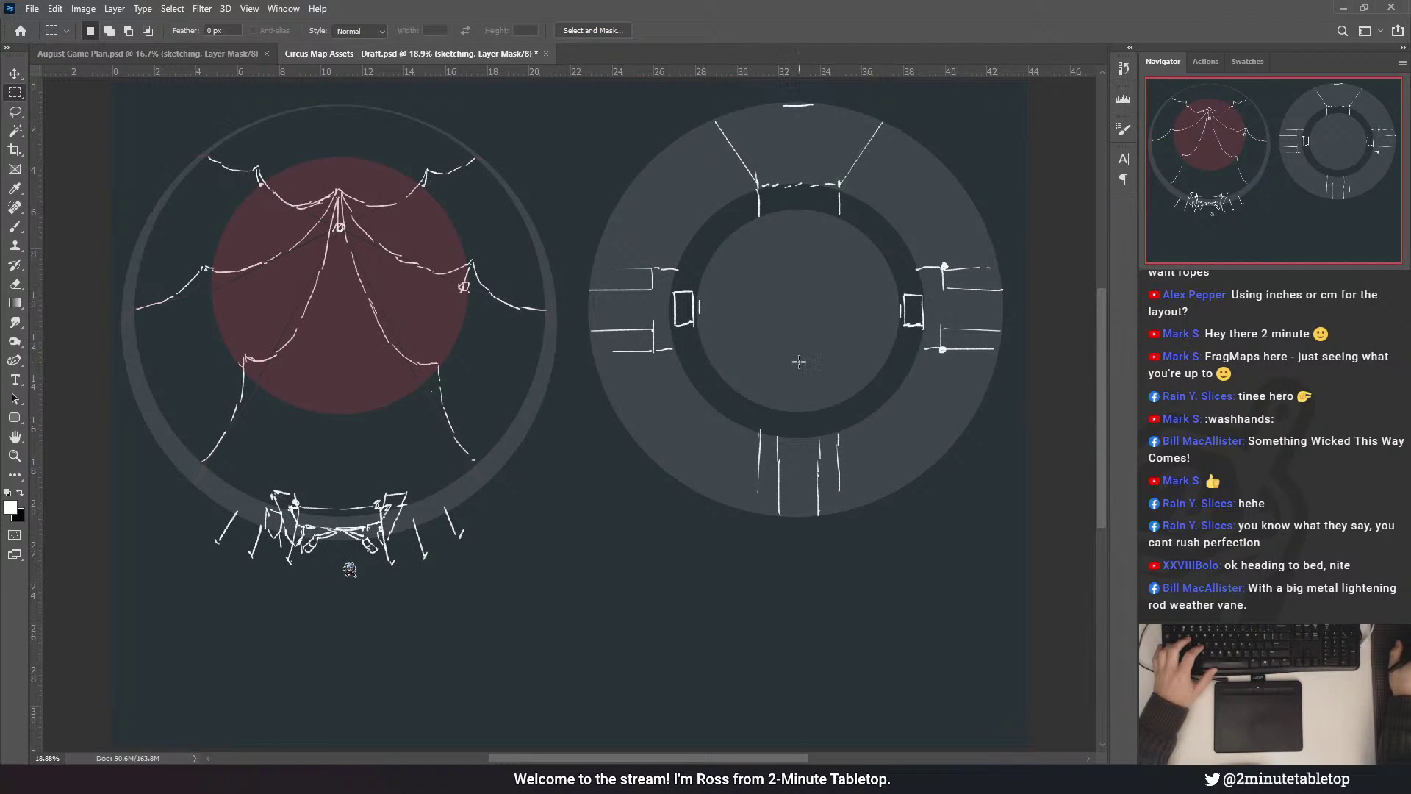
- Brush short upright pole tips at the left canvas corner, the central peak and the lower-right canvas corner
{"action": "key", "text": "b"}
{"action": "scroll", "coordinate": [718, 557], "scroll_direction": "up", "scroll_amount": 4}
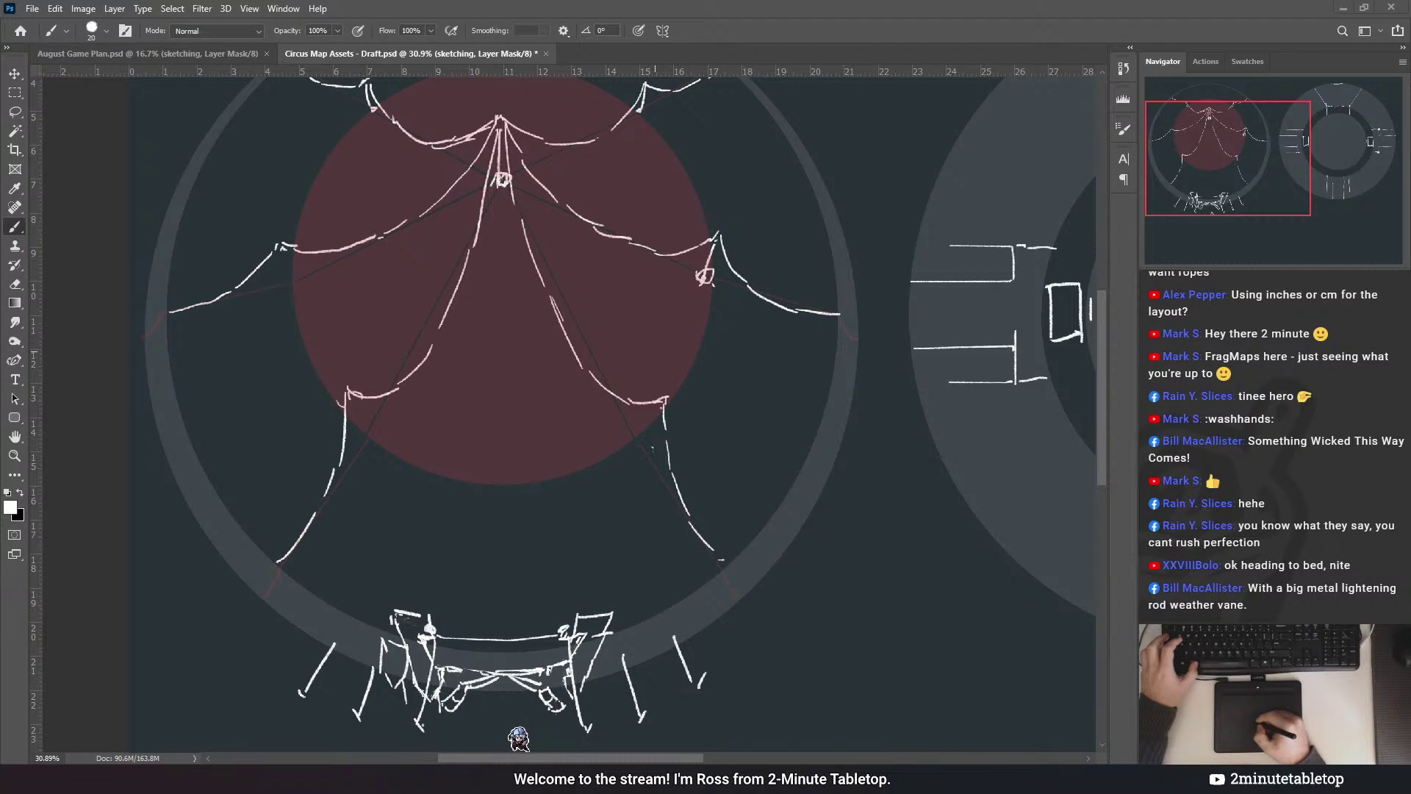
{"action": "mouse_move", "coordinate": [298, 237]}
{"action": "left_mouse_down"}
{"action": "mouse_move", "coordinate": [367, 337]}
{"action": "mouse_move", "coordinate": [351, 345]}
{"action": "left_mouse_up"}
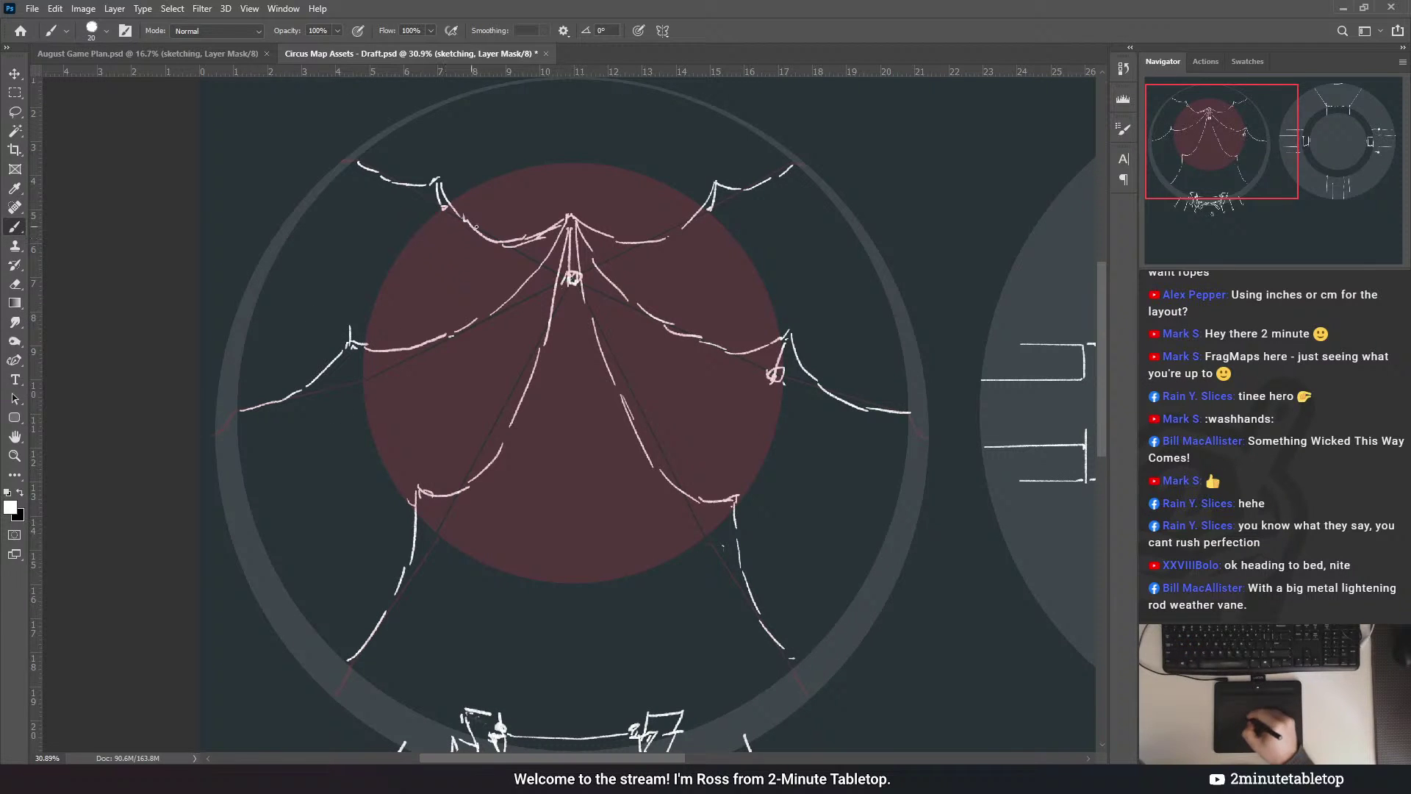
{"action": "mouse_move", "coordinate": [571, 213]}
{"action": "left_mouse_down"}
{"action": "mouse_move", "coordinate": [573, 197]}
{"action": "mouse_move", "coordinate": [555, 225]}
{"action": "left_mouse_up"}
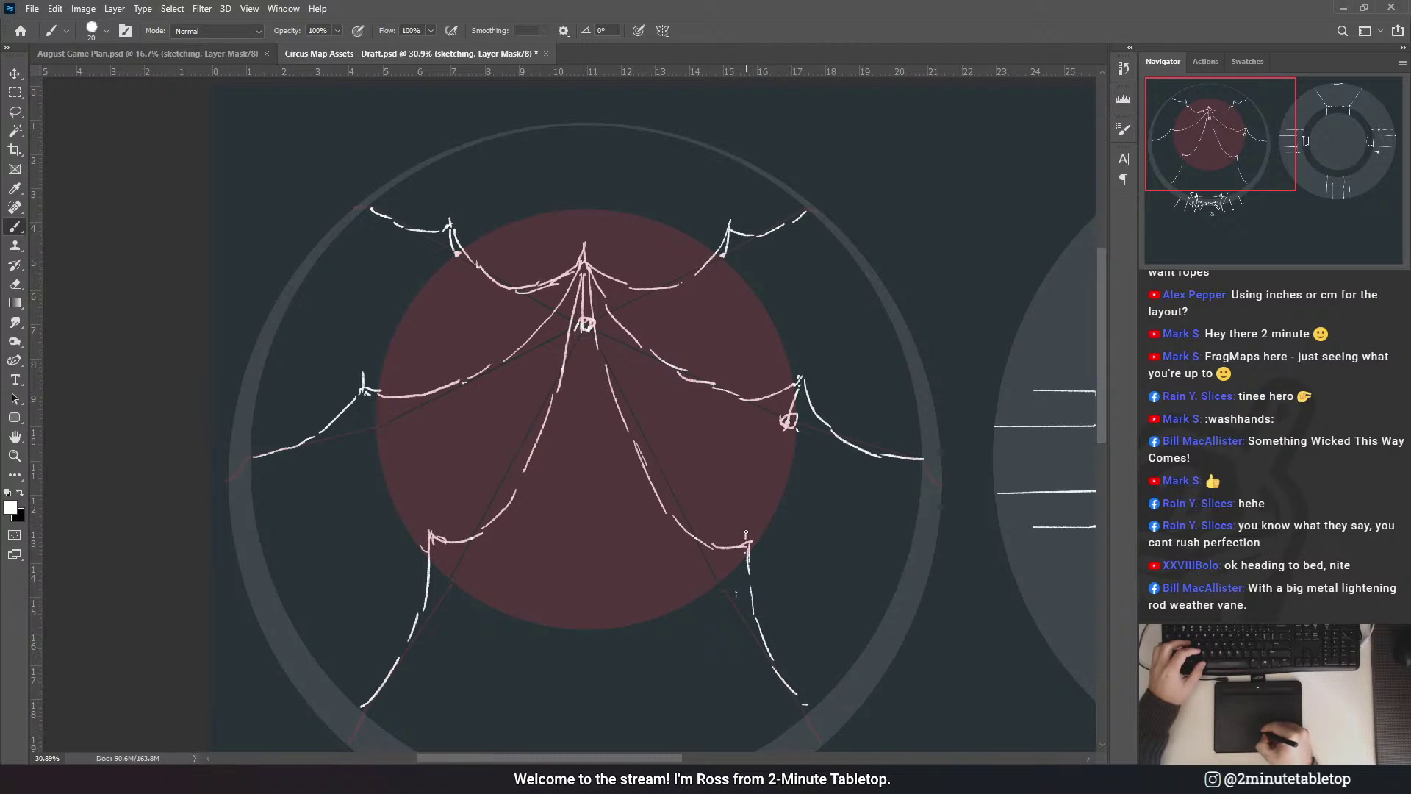
- Try concentric contour rings around the lower-left pole, lower-right pole and central peak, then undo them
{"action": "left_click_drag", "start_coordinate": [676, 427], "coordinate": [642, 375]}
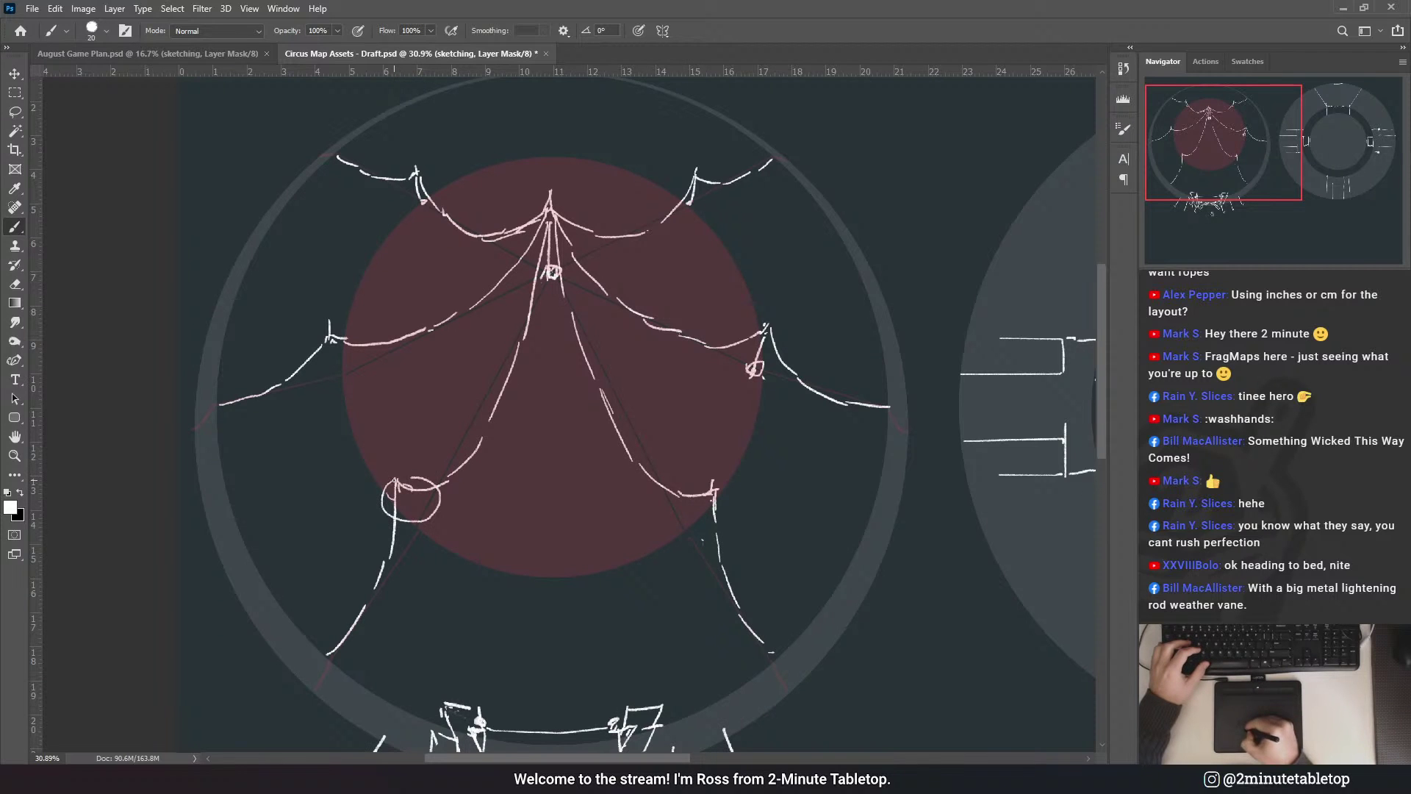
{"action": "mouse_move", "coordinate": [411, 491]}
{"action": "left_mouse_down"}
{"action": "mouse_move", "coordinate": [430, 551]}
{"action": "mouse_move", "coordinate": [366, 495]}
{"action": "mouse_move", "coordinate": [475, 552]}
{"action": "mouse_move", "coordinate": [339, 528]}
{"action": "left_mouse_up"}
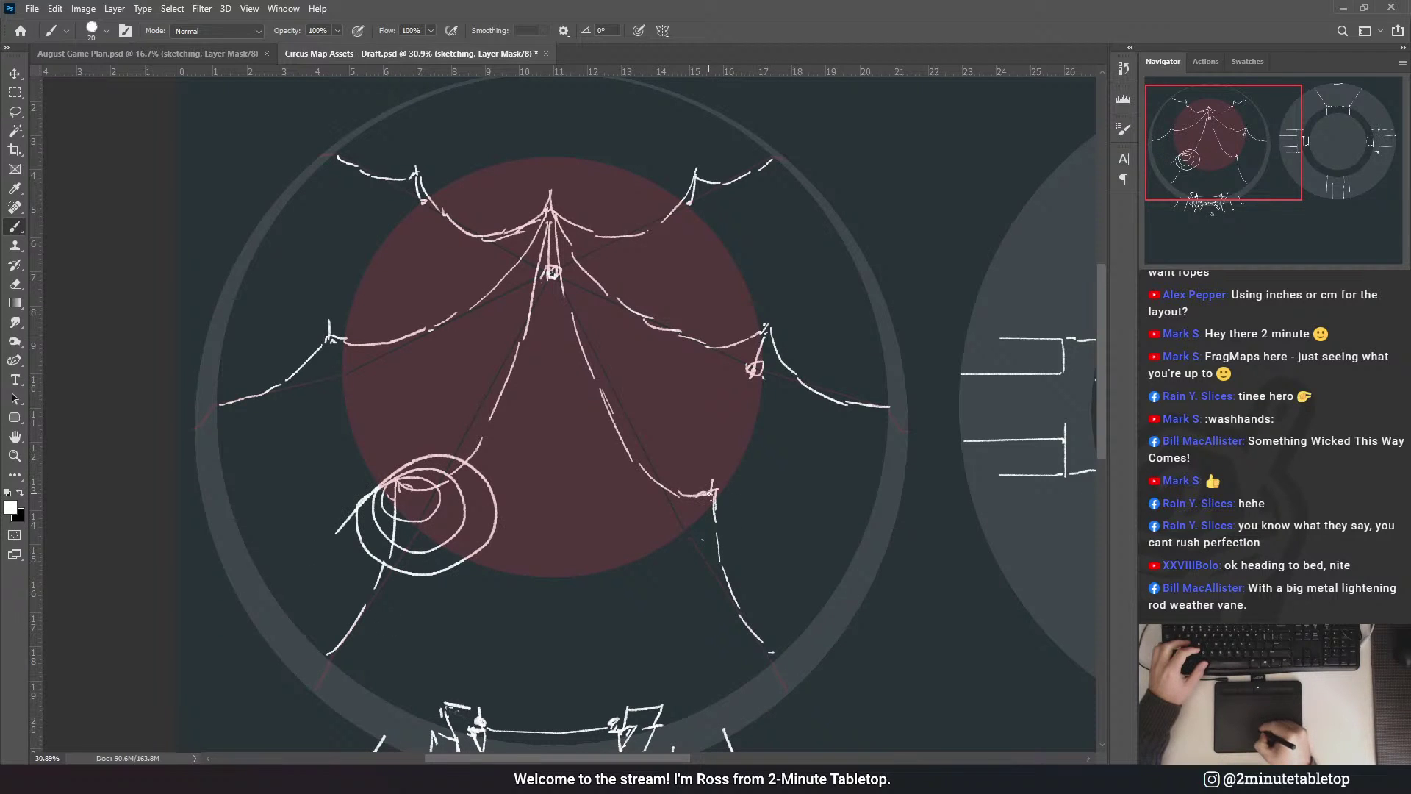
{"action": "mouse_move", "coordinate": [709, 492]}
{"action": "left_mouse_down"}
{"action": "mouse_move", "coordinate": [638, 563]}
{"action": "mouse_move", "coordinate": [697, 600]}
{"action": "left_mouse_up"}
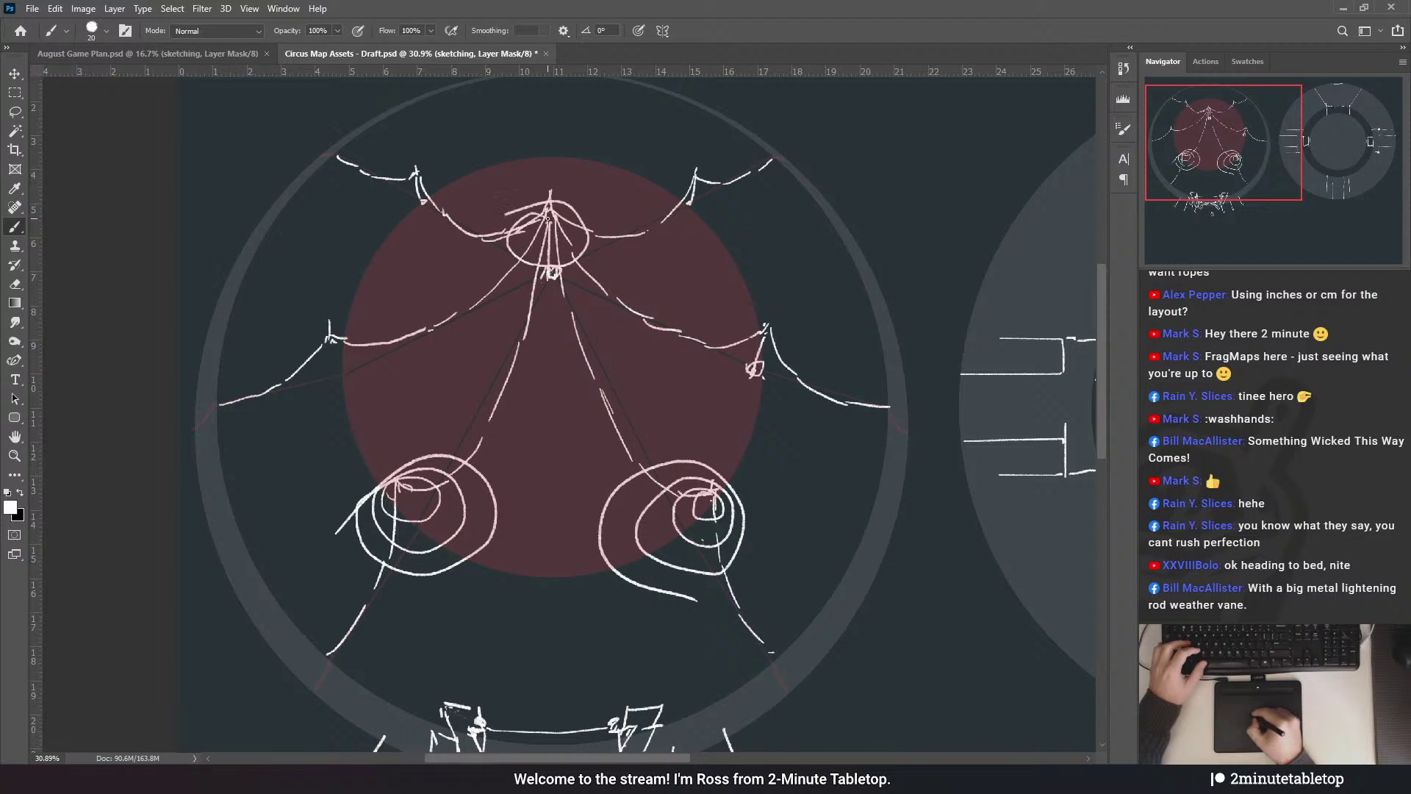
{"action": "mouse_move", "coordinate": [548, 219]}
{"action": "left_mouse_down"}
{"action": "mouse_move", "coordinate": [624, 323]}
{"action": "mouse_move", "coordinate": [662, 242]}
{"action": "mouse_move", "coordinate": [456, 427]}
{"action": "mouse_move", "coordinate": [412, 243]}
{"action": "left_mouse_up"}
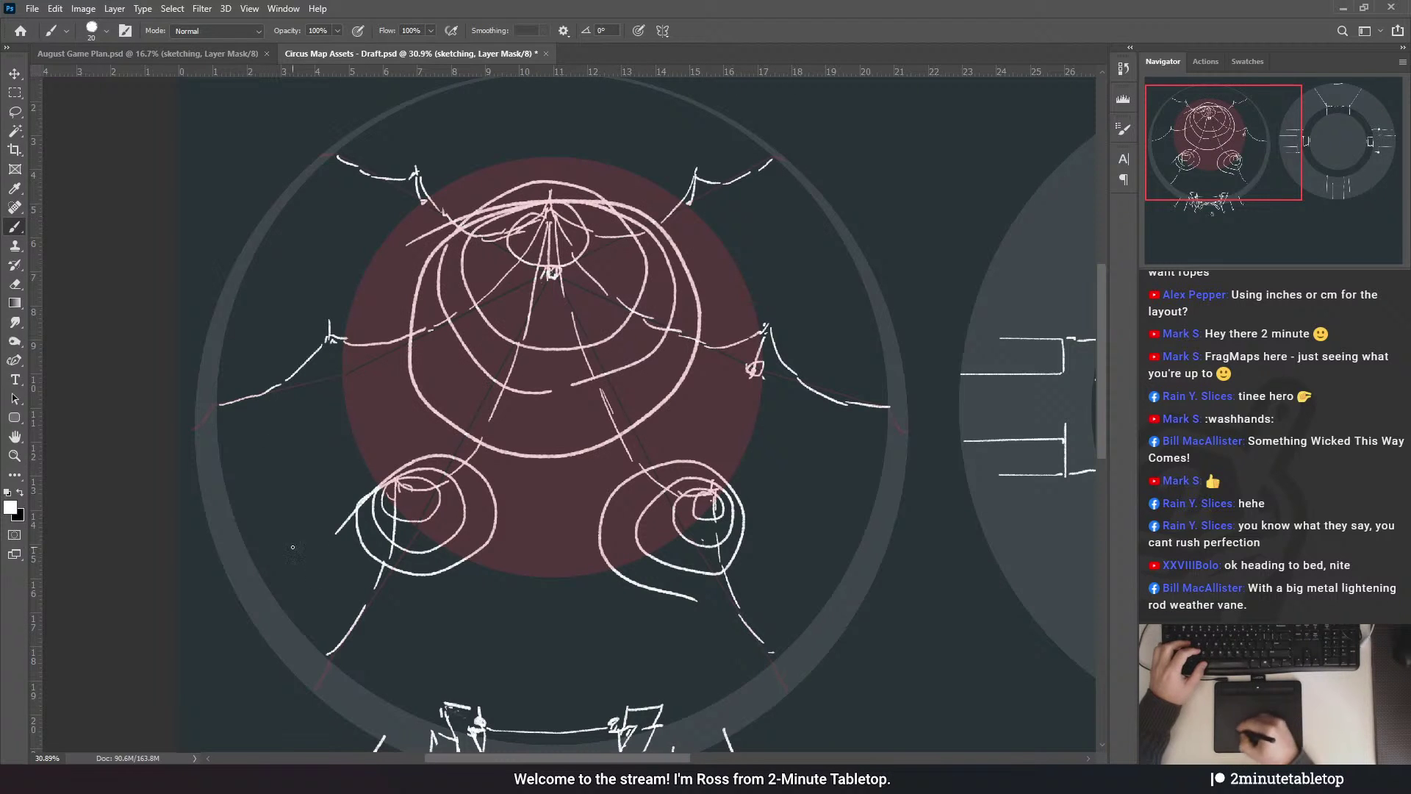
{"action": "scroll", "coordinate": [755, 502], "scroll_direction": "down", "scroll_amount": 2}
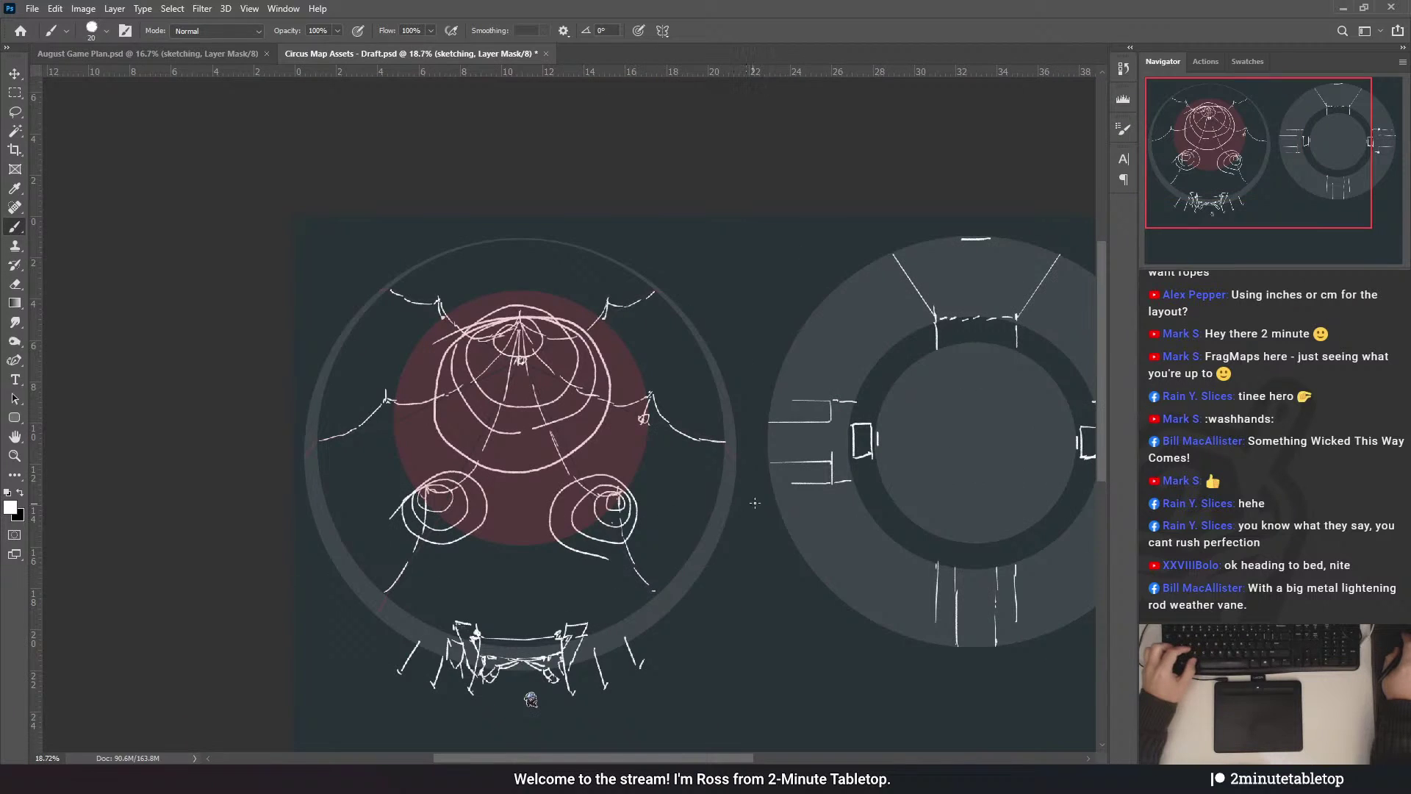
{"action": "scroll", "coordinate": [735, 549], "scroll_direction": "down", "scroll_amount": 2}
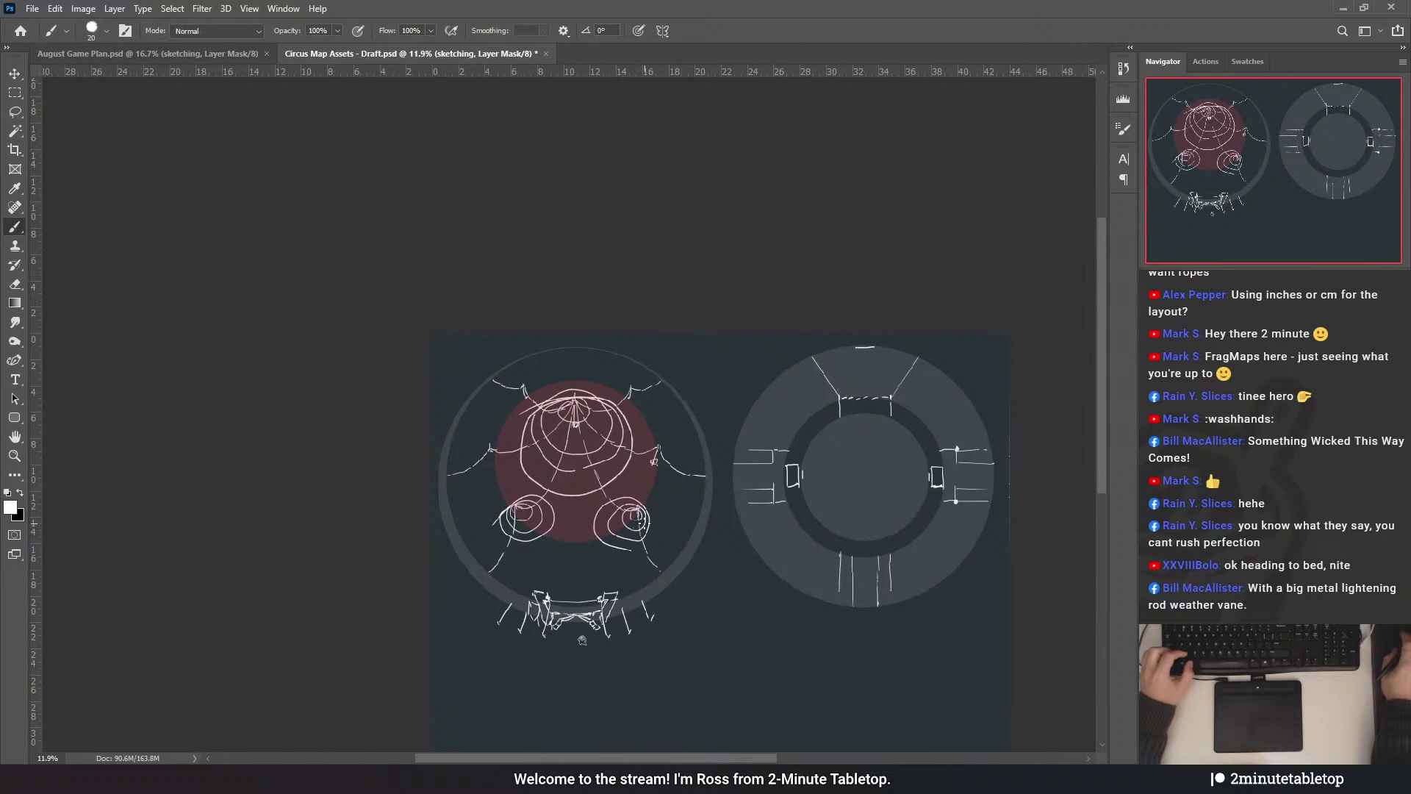
{"action": "scroll", "coordinate": [521, 531], "scroll_direction": "up", "scroll_amount": 2}
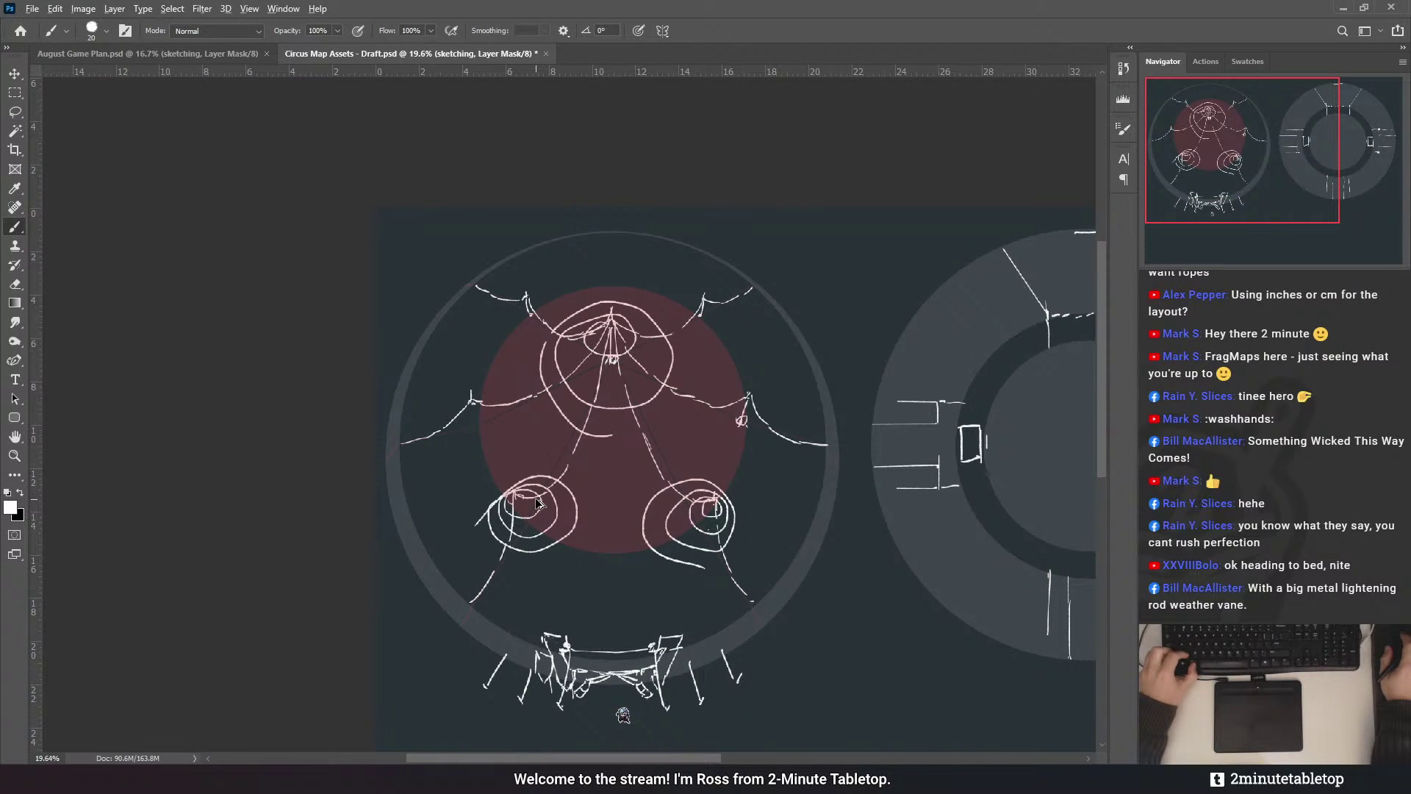
{"action": "key", "text": "ctrl+z"}
{"action": "key", "text": "ctrl+z"}
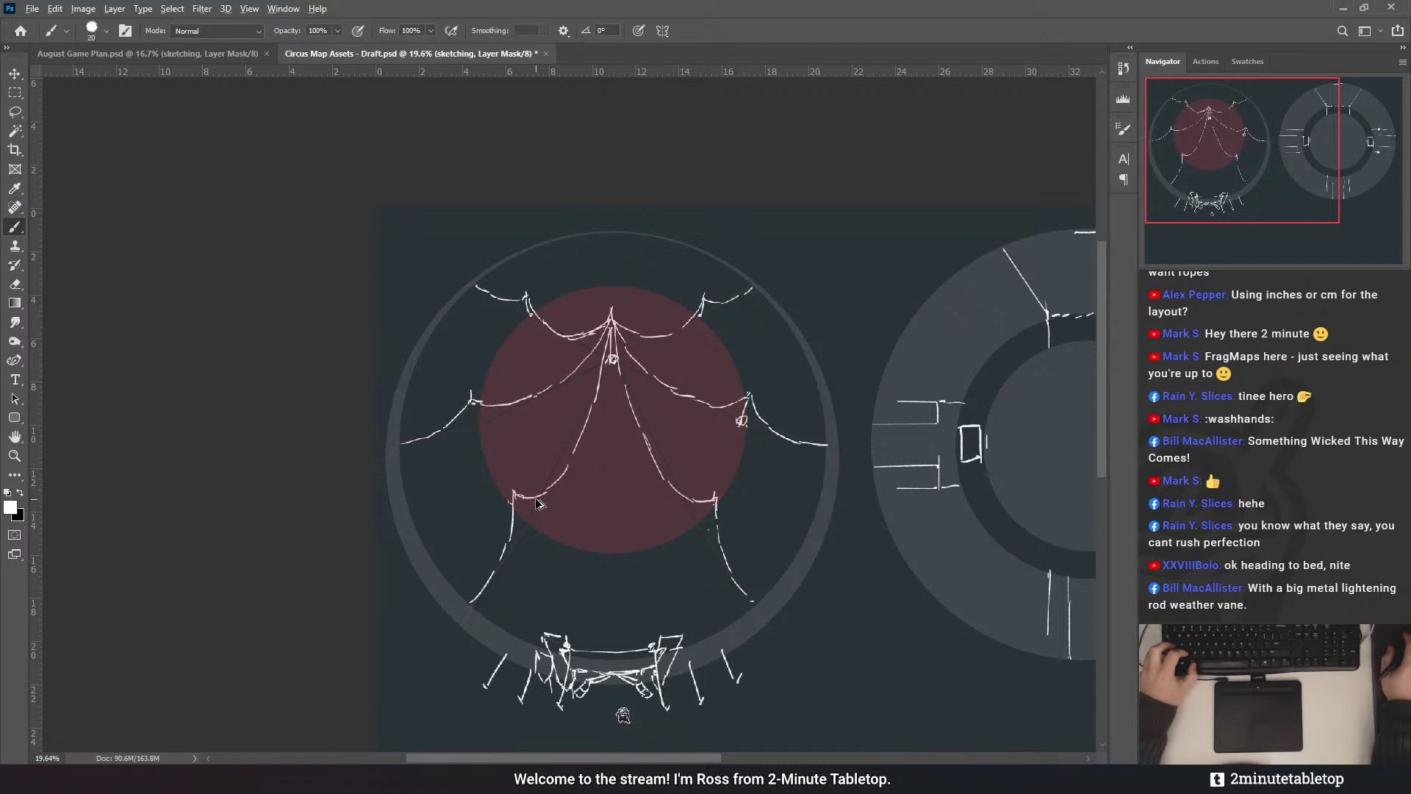
- Hide the red roof and examine the tent's canvas curves on their own beside the floor layout
{"action": "scroll", "coordinate": [653, 477], "scroll_direction": "up", "scroll_amount": 2}
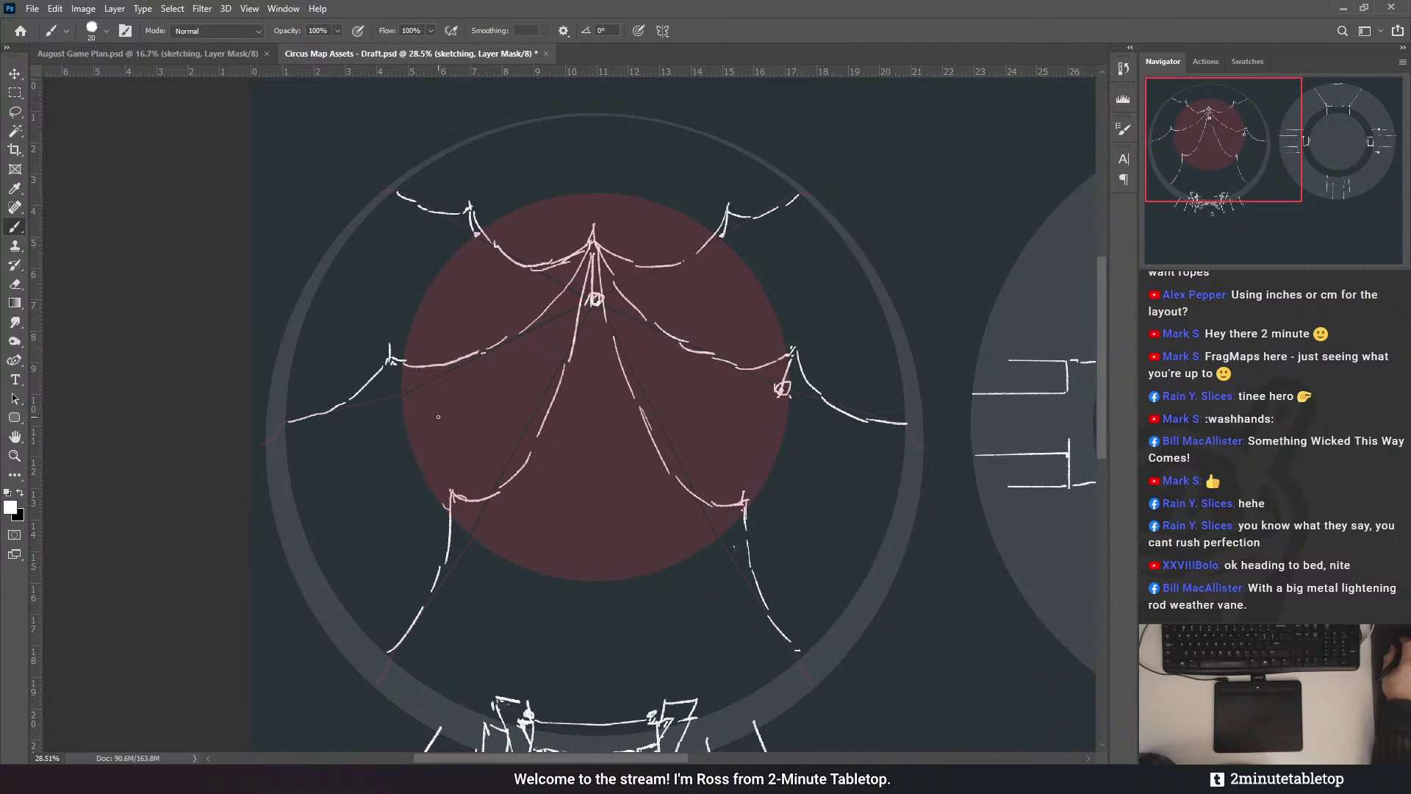
{"action": "scroll", "coordinate": [335, 395], "scroll_direction": "down", "scroll_amount": 2}
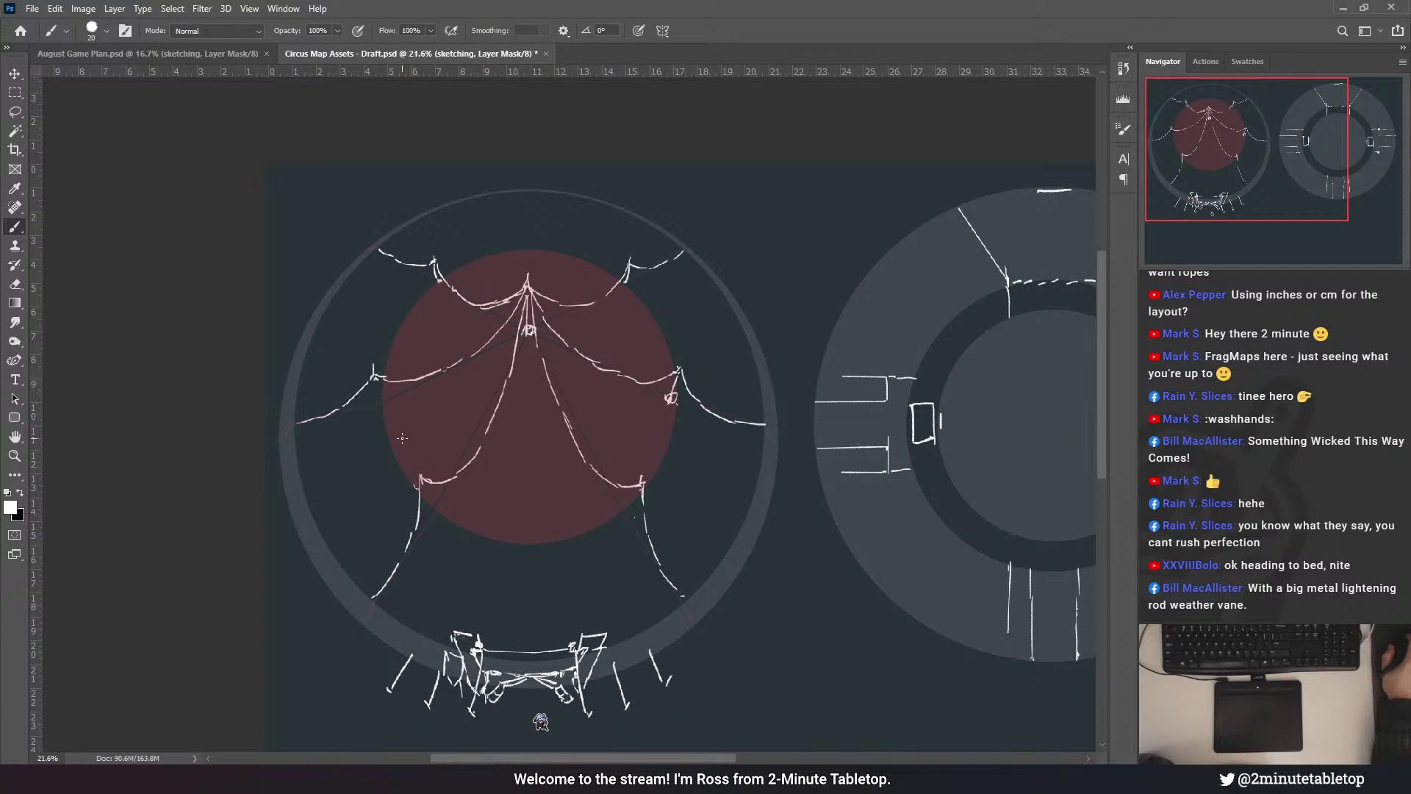
{"action": "scroll", "coordinate": [436, 436], "scroll_direction": "down", "scroll_amount": 3}
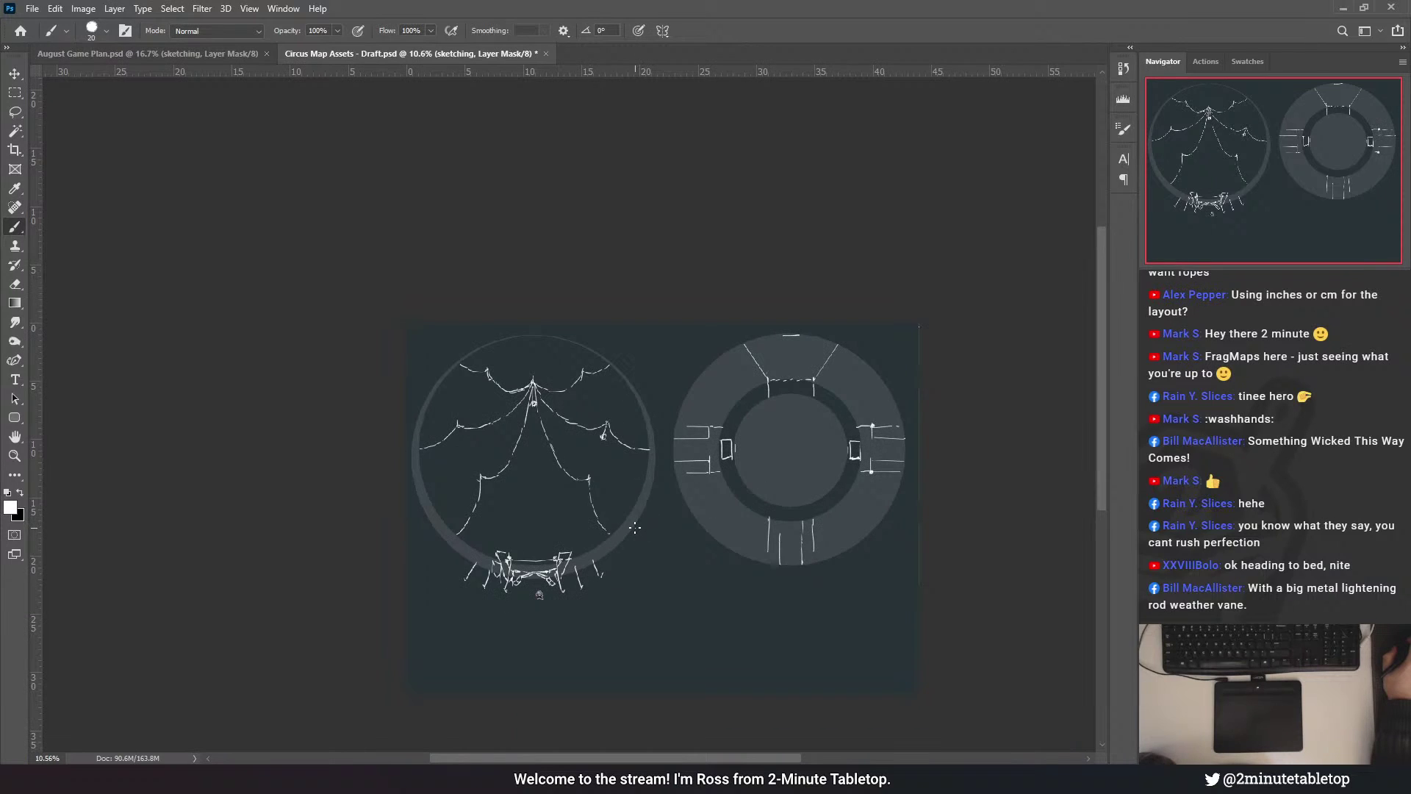
{"action": "scroll", "coordinate": [618, 527], "scroll_direction": "up", "scroll_amount": 2}
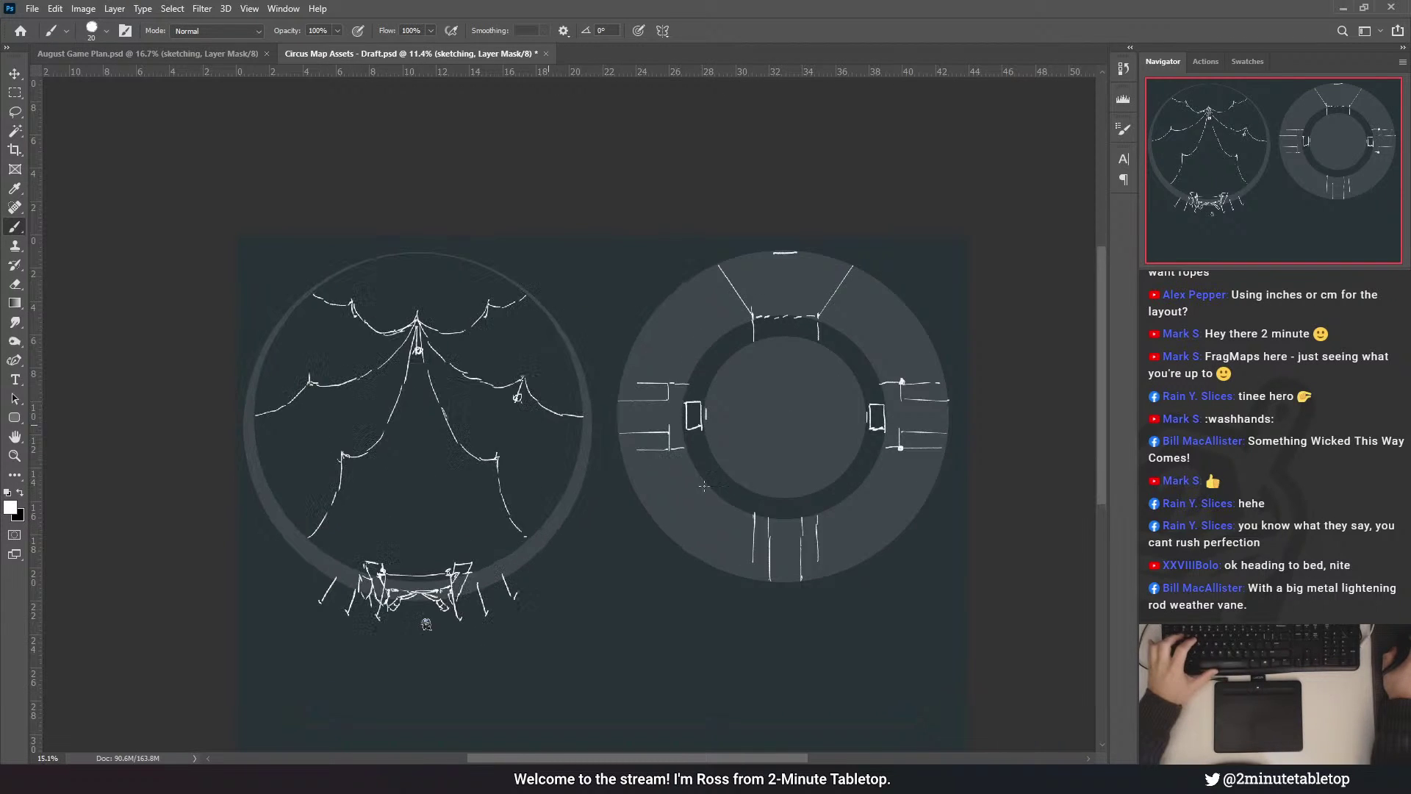
{"action": "scroll", "coordinate": [392, 384], "scroll_direction": "up", "scroll_amount": 3}
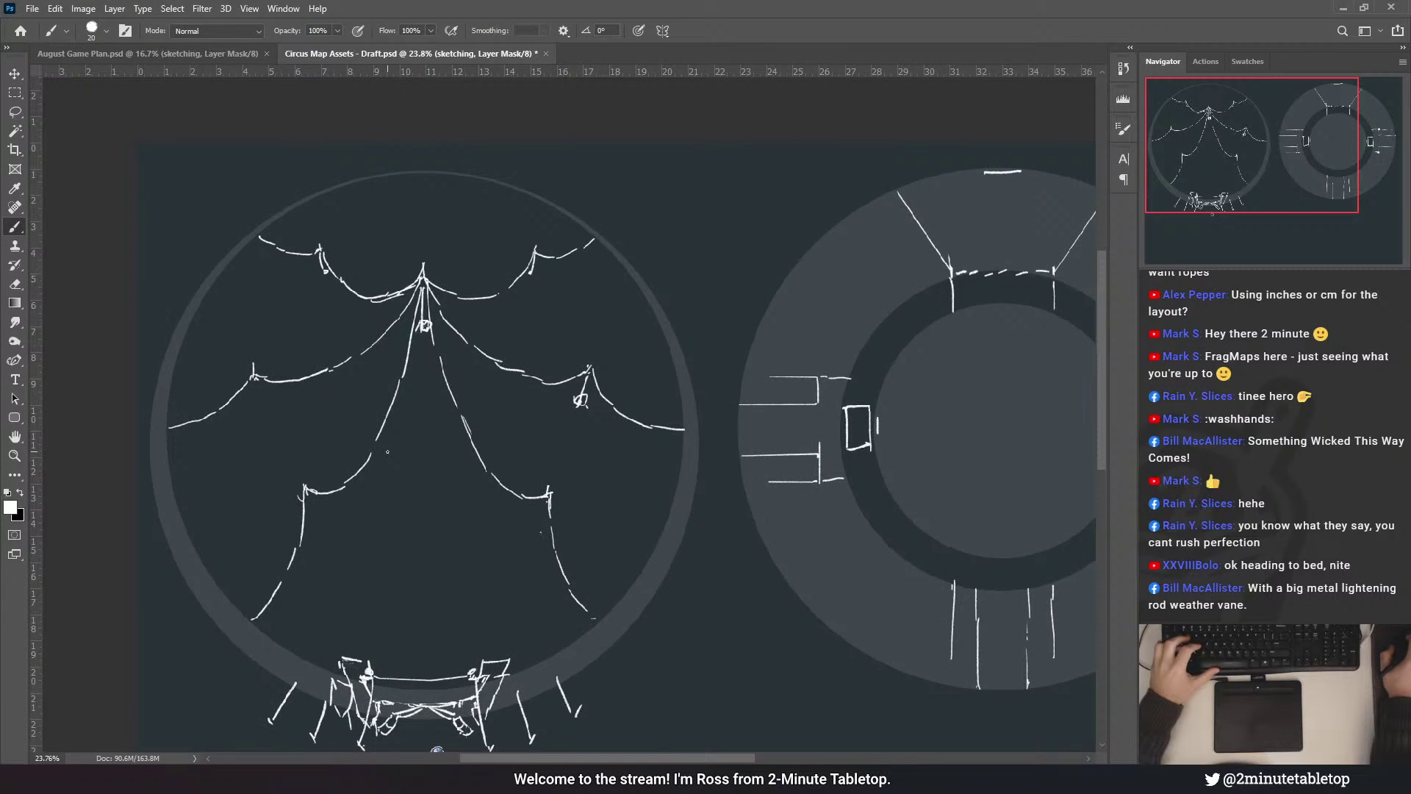
{"action": "scroll", "coordinate": [391, 406], "scroll_direction": "down", "scroll_amount": 1}
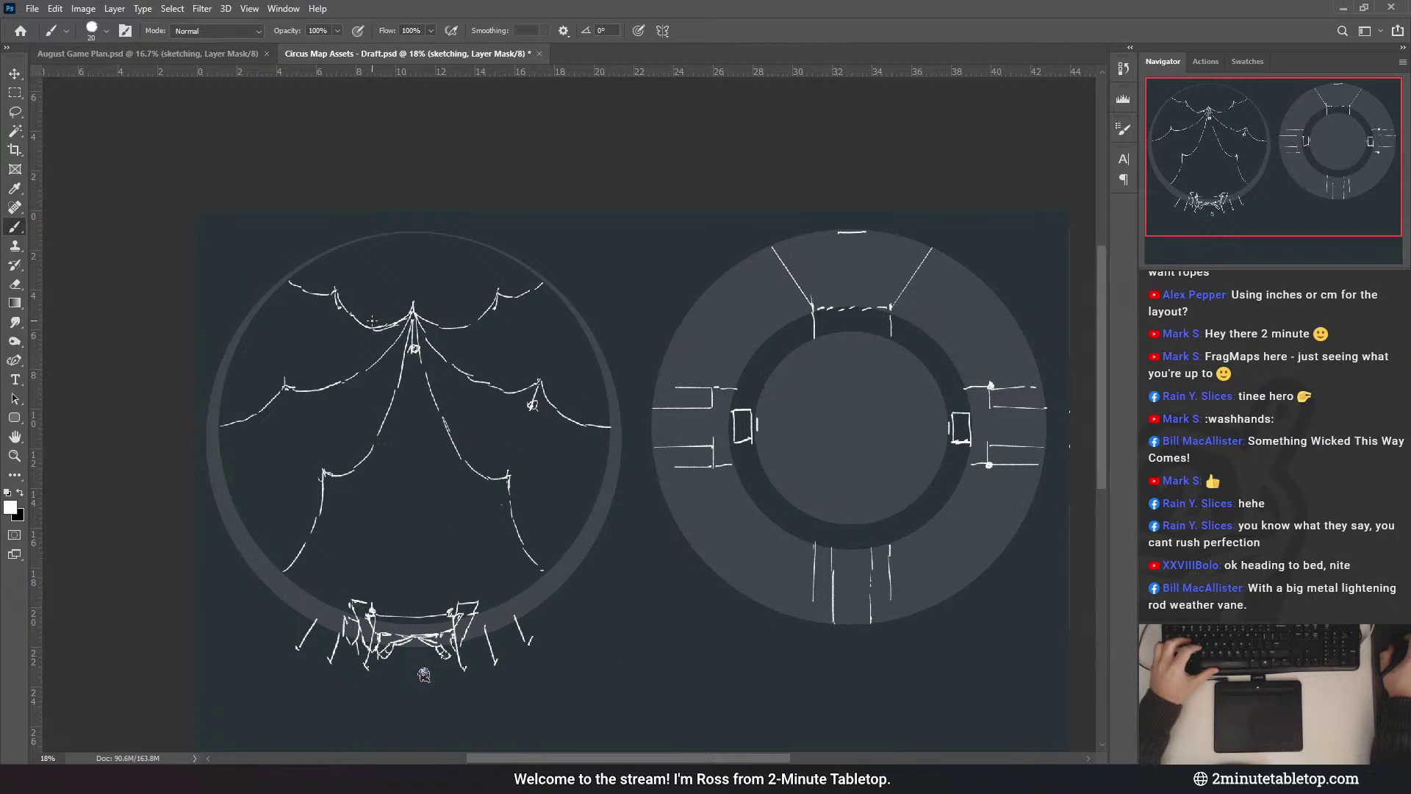
{"action": "scroll", "coordinate": [395, 303], "scroll_direction": "up", "scroll_amount": 2}
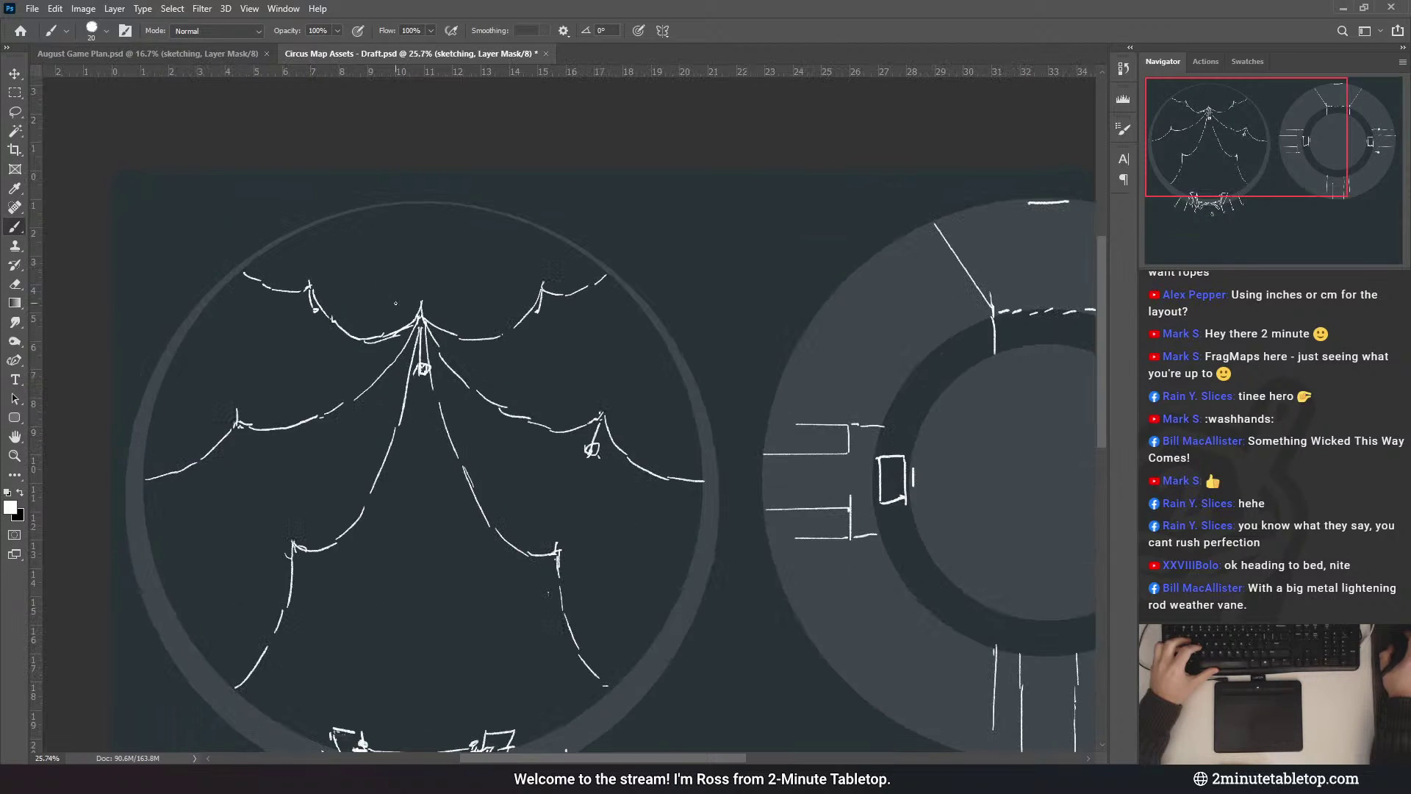
- Try stretching the central peak upward with a transform on a rectangular selection around it, then cancel it
{"action": "left_click", "coordinate": [15, 94]}
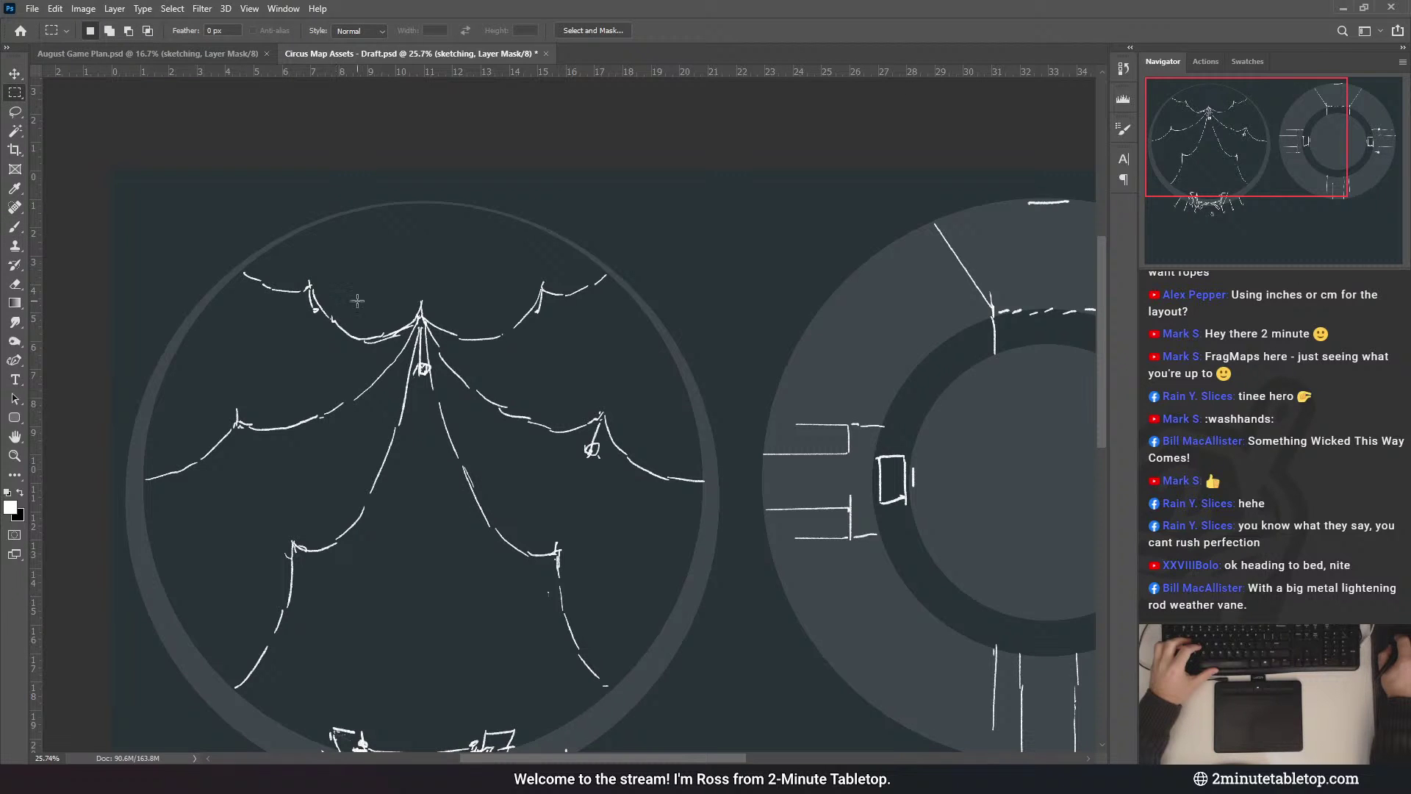
{"action": "left_click_drag", "start_coordinate": [338, 293], "coordinate": [506, 474]}
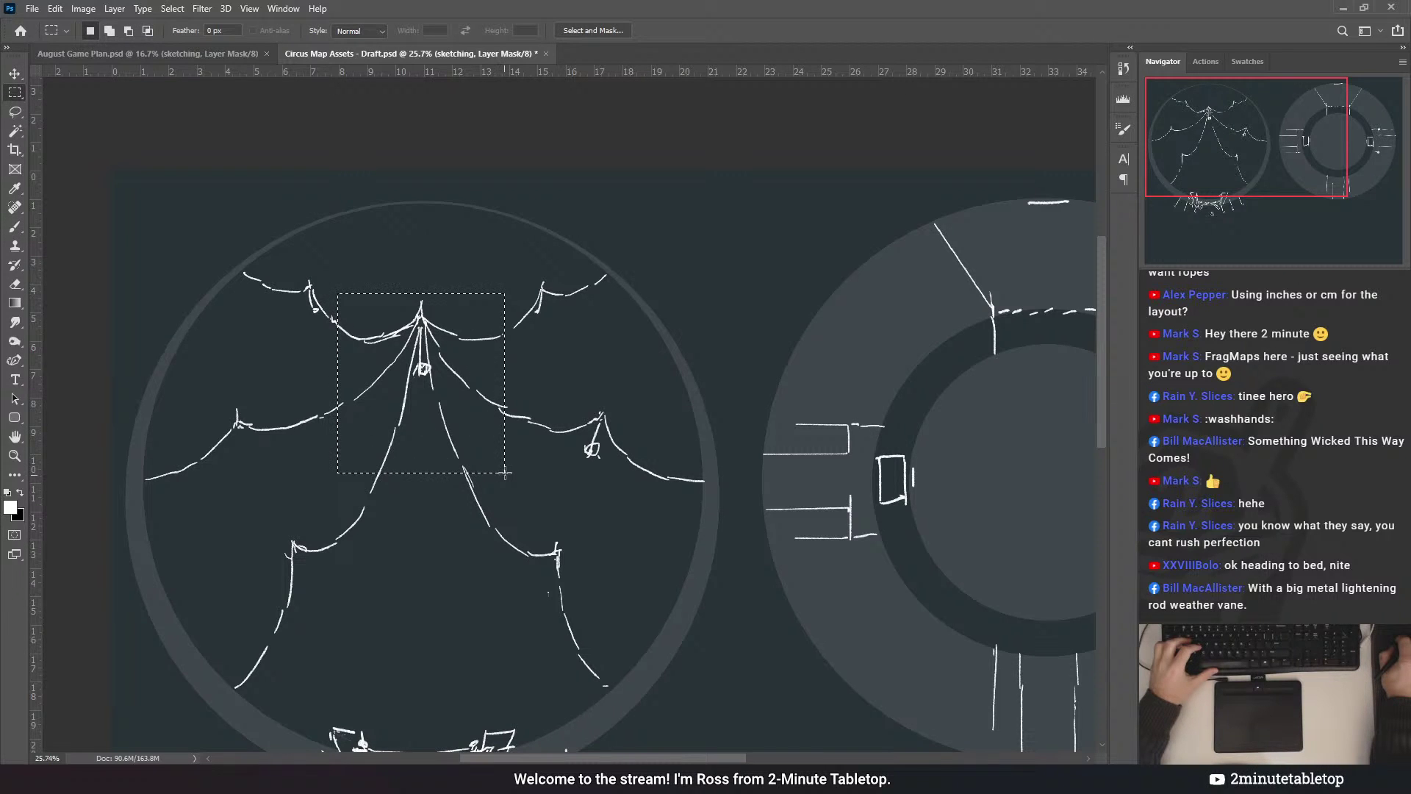
{"action": "key", "text": "ctrl+t"}
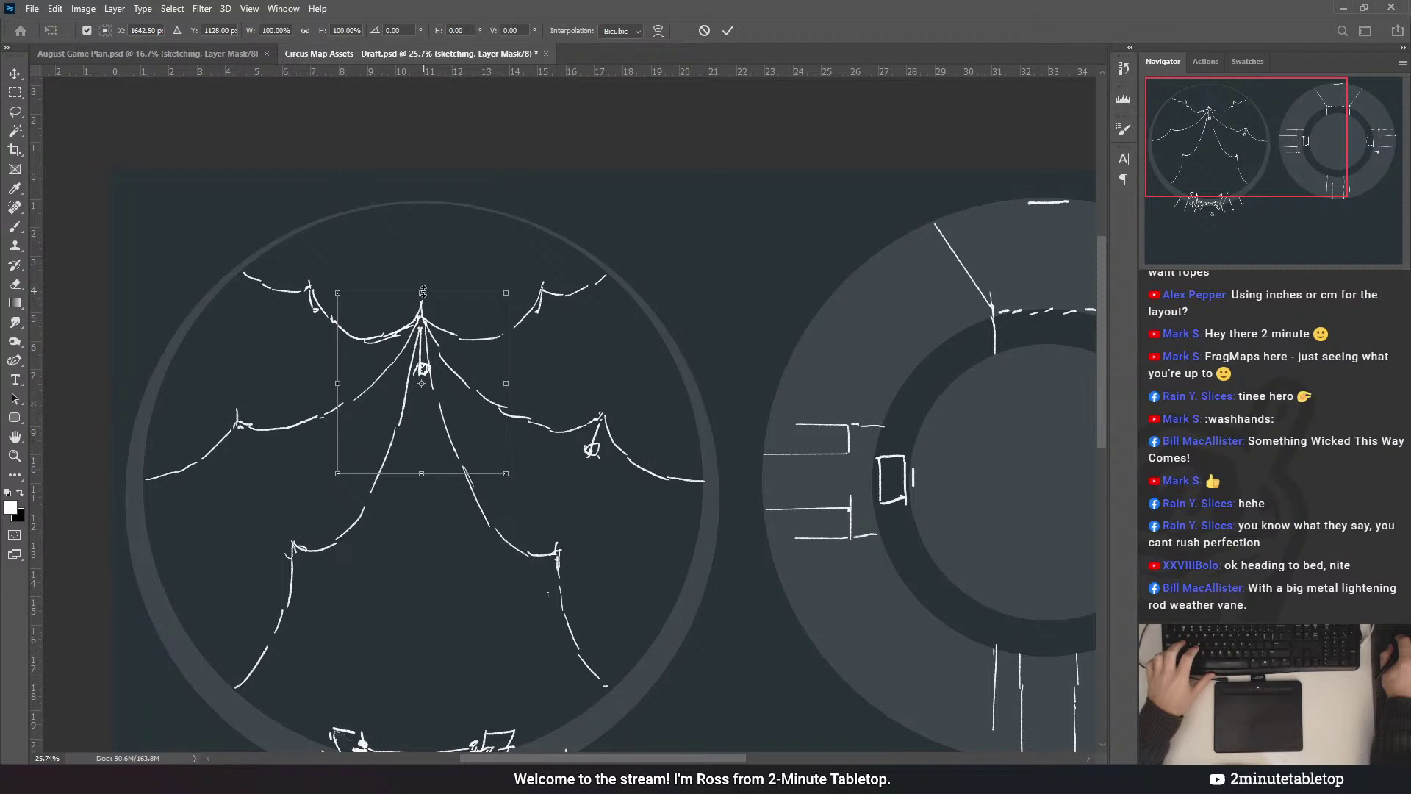
{"action": "left_click_drag", "start_coordinate": [425, 294], "coordinate": [427, 255]}
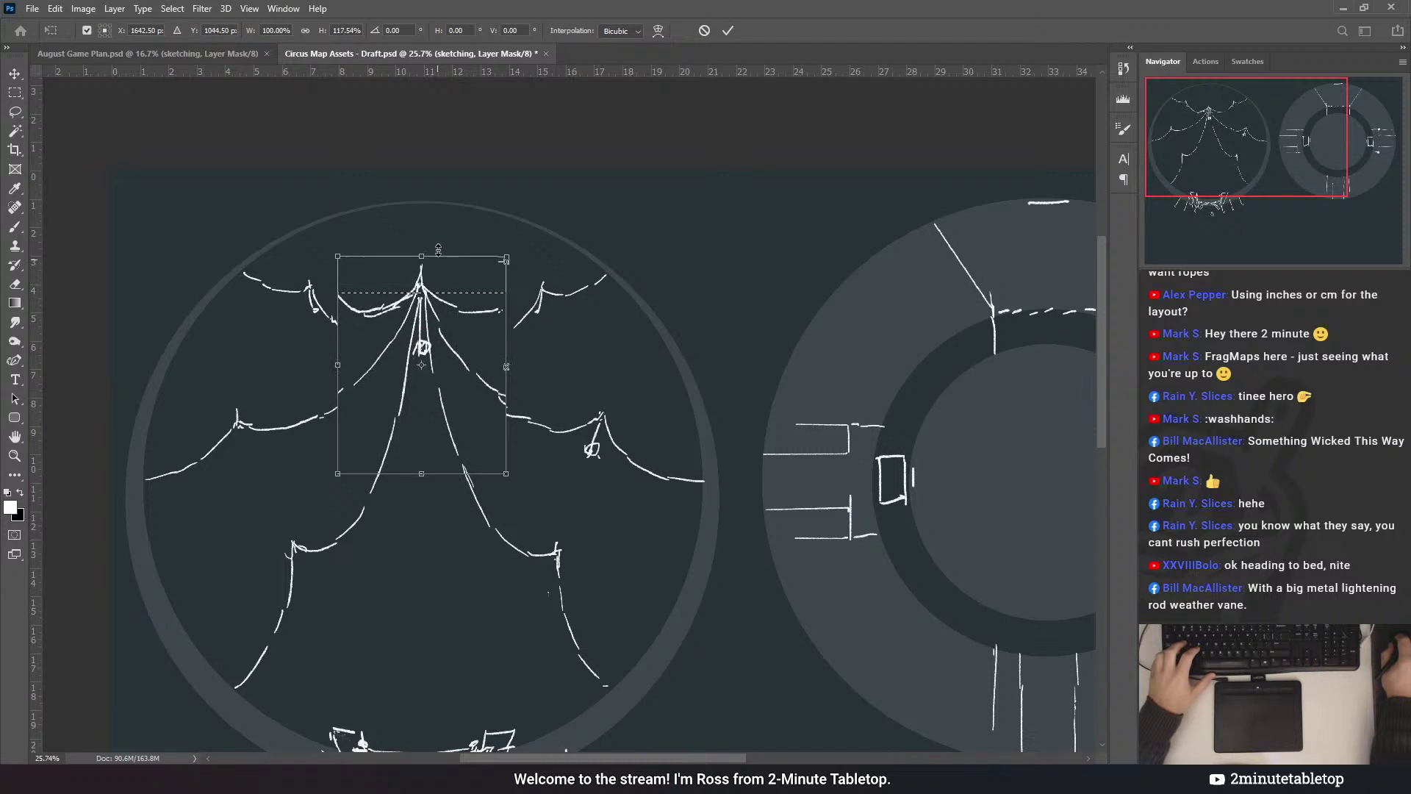
{"action": "scroll", "coordinate": [524, 294], "scroll_direction": "down", "scroll_amount": 1}
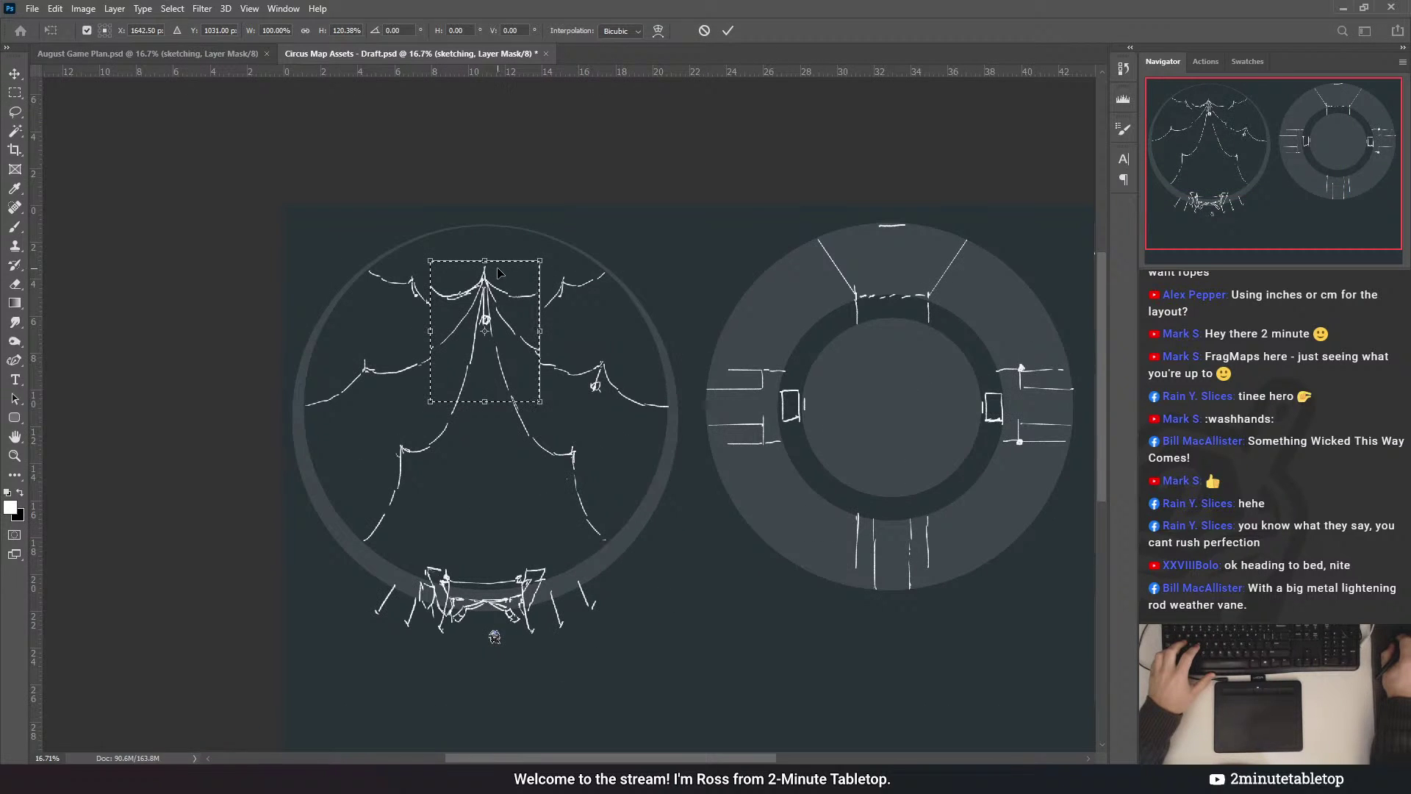
{"action": "left_click_drag", "start_coordinate": [485, 262], "coordinate": [486, 287]}
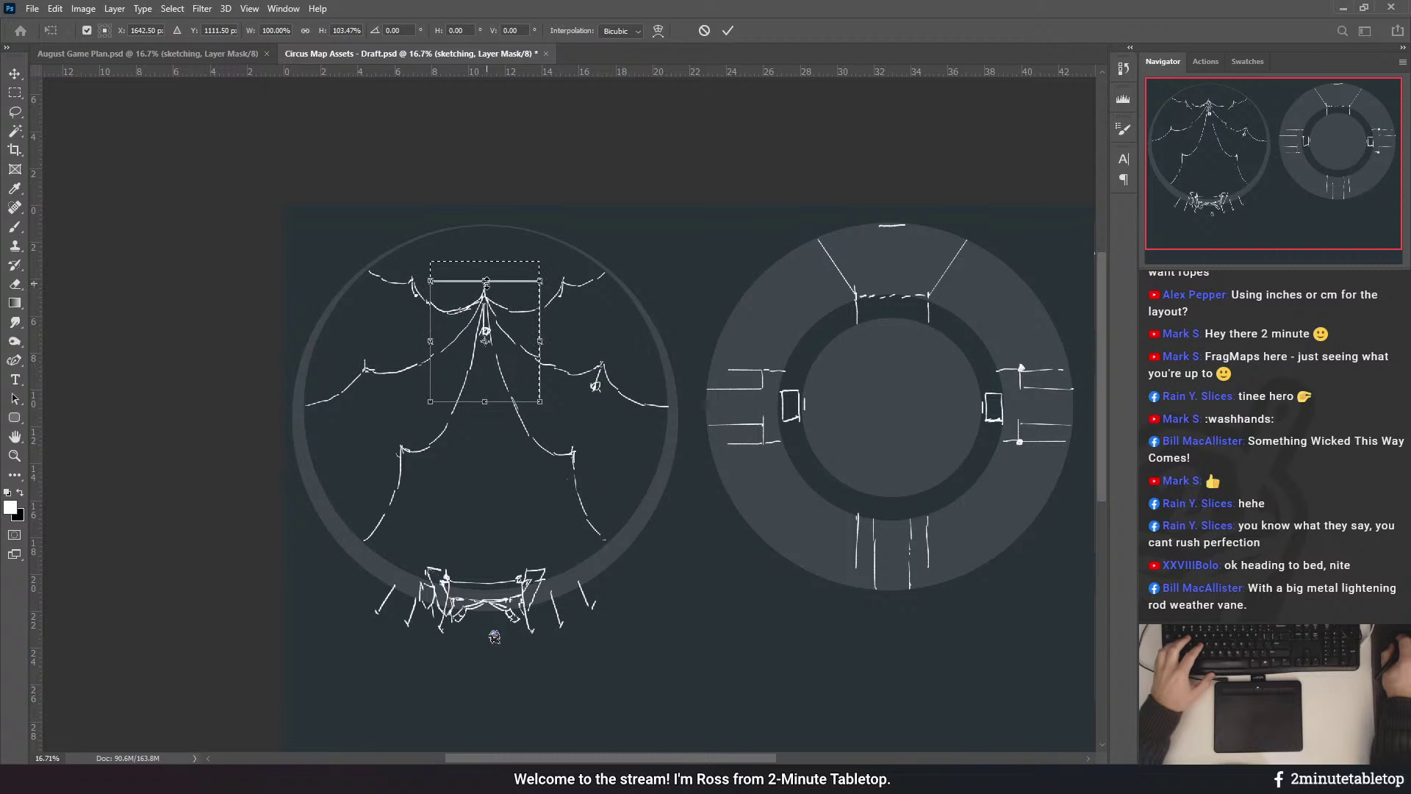
{"action": "left_click", "coordinate": [705, 30]}
- Brush concentric contour rings around the central peak to test the canvas slope, then undo them
{"action": "scroll", "coordinate": [520, 299], "scroll_direction": "up", "scroll_amount": 1}
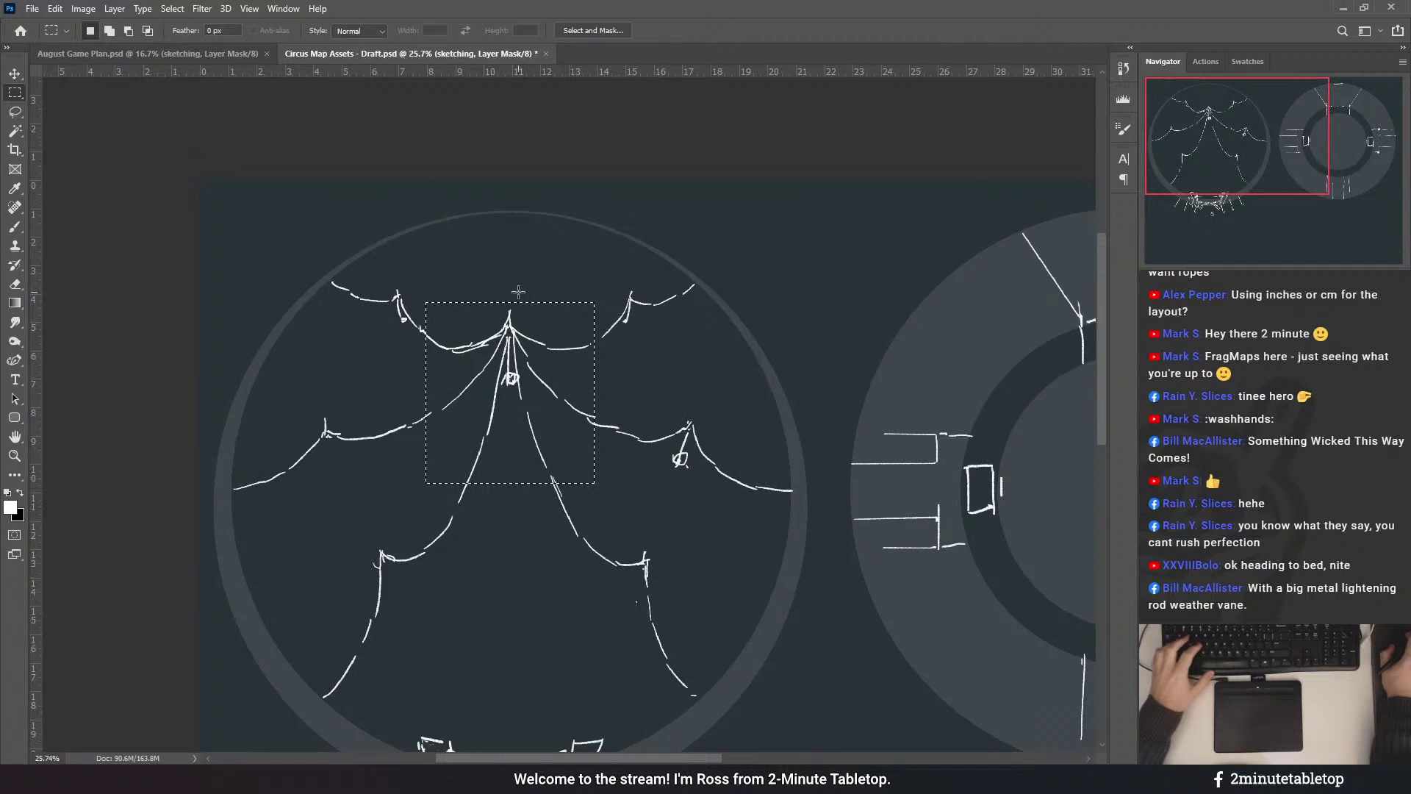
{"action": "scroll", "coordinate": [506, 302], "scroll_direction": "up", "scroll_amount": 1}
{"action": "key", "text": "b"}
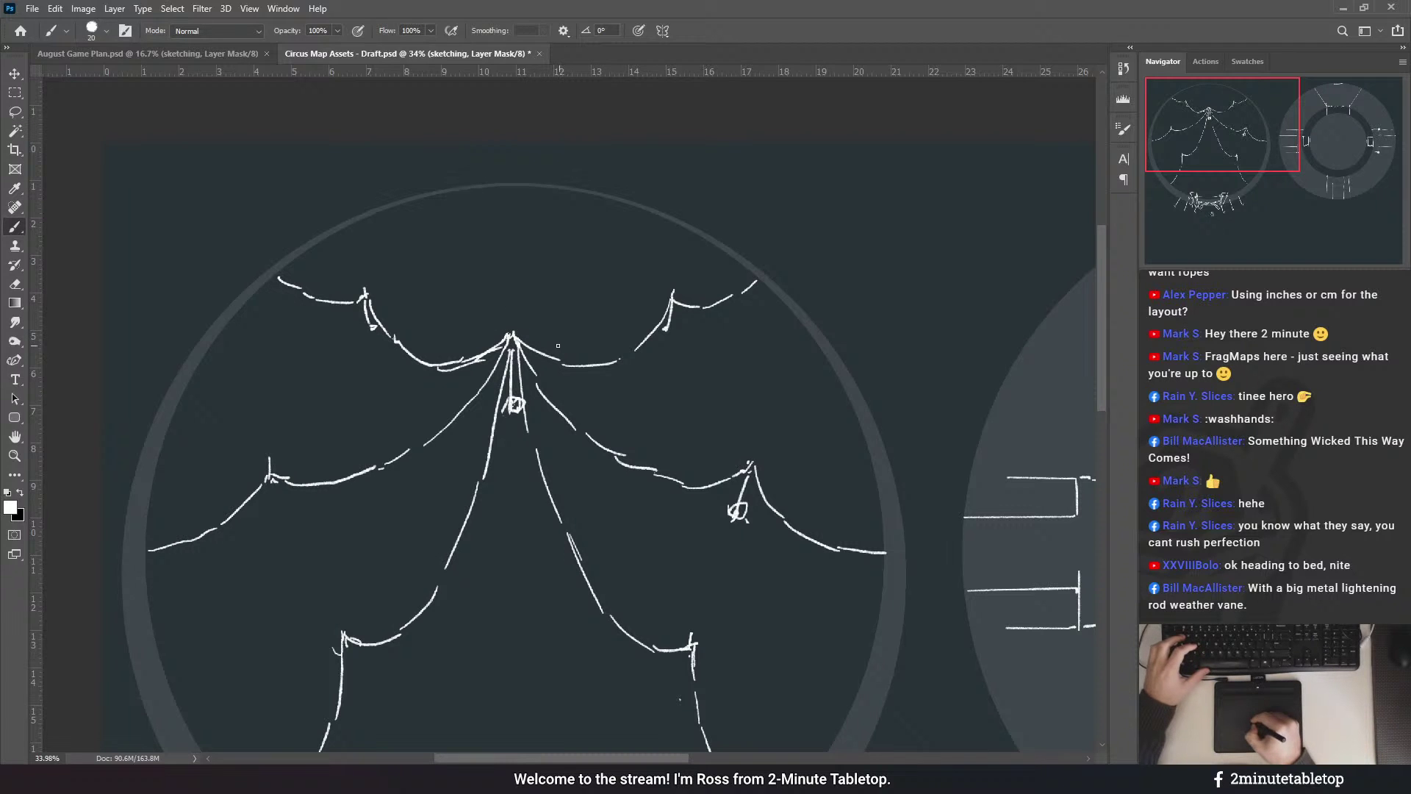
{"action": "mouse_move", "coordinate": [496, 336]}
{"action": "left_mouse_down"}
{"action": "mouse_move", "coordinate": [531, 331]}
{"action": "mouse_move", "coordinate": [514, 380]}
{"action": "mouse_move", "coordinate": [555, 346]}
{"action": "mouse_move", "coordinate": [485, 389]}
{"action": "mouse_move", "coordinate": [570, 366]}
{"action": "mouse_move", "coordinate": [489, 327]}
{"action": "mouse_move", "coordinate": [460, 404]}
{"action": "mouse_move", "coordinate": [607, 360]}
{"action": "mouse_move", "coordinate": [485, 317]}
{"action": "mouse_move", "coordinate": [441, 449]}
{"action": "mouse_move", "coordinate": [632, 412]}
{"action": "mouse_move", "coordinate": [586, 296]}
{"action": "mouse_move", "coordinate": [361, 426]}
{"action": "mouse_move", "coordinate": [655, 445]}
{"action": "left_mouse_up"}
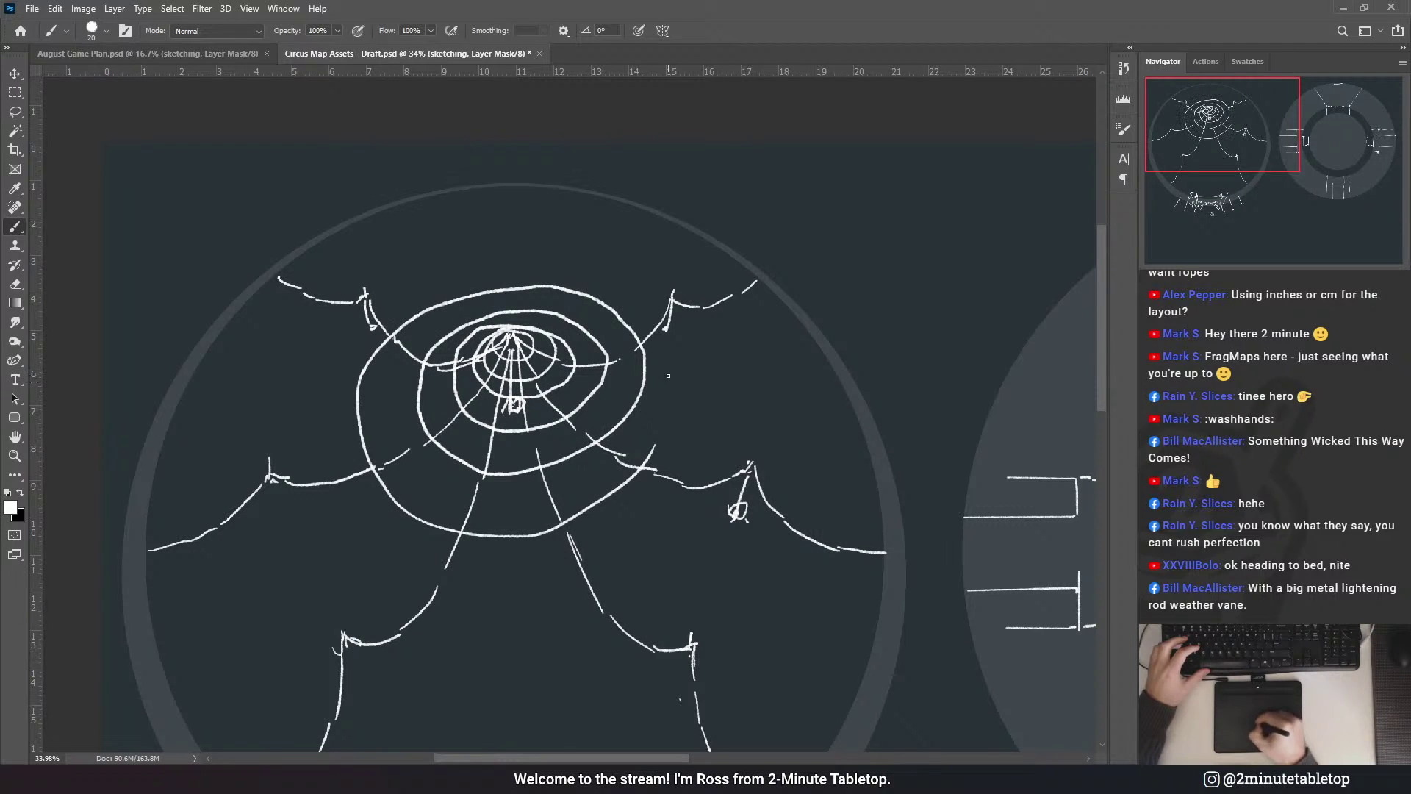
{"action": "scroll", "coordinate": [479, 485], "scroll_direction": "down", "scroll_amount": 1}
{"action": "scroll", "coordinate": [479, 485], "scroll_direction": "down", "scroll_amount": 10}
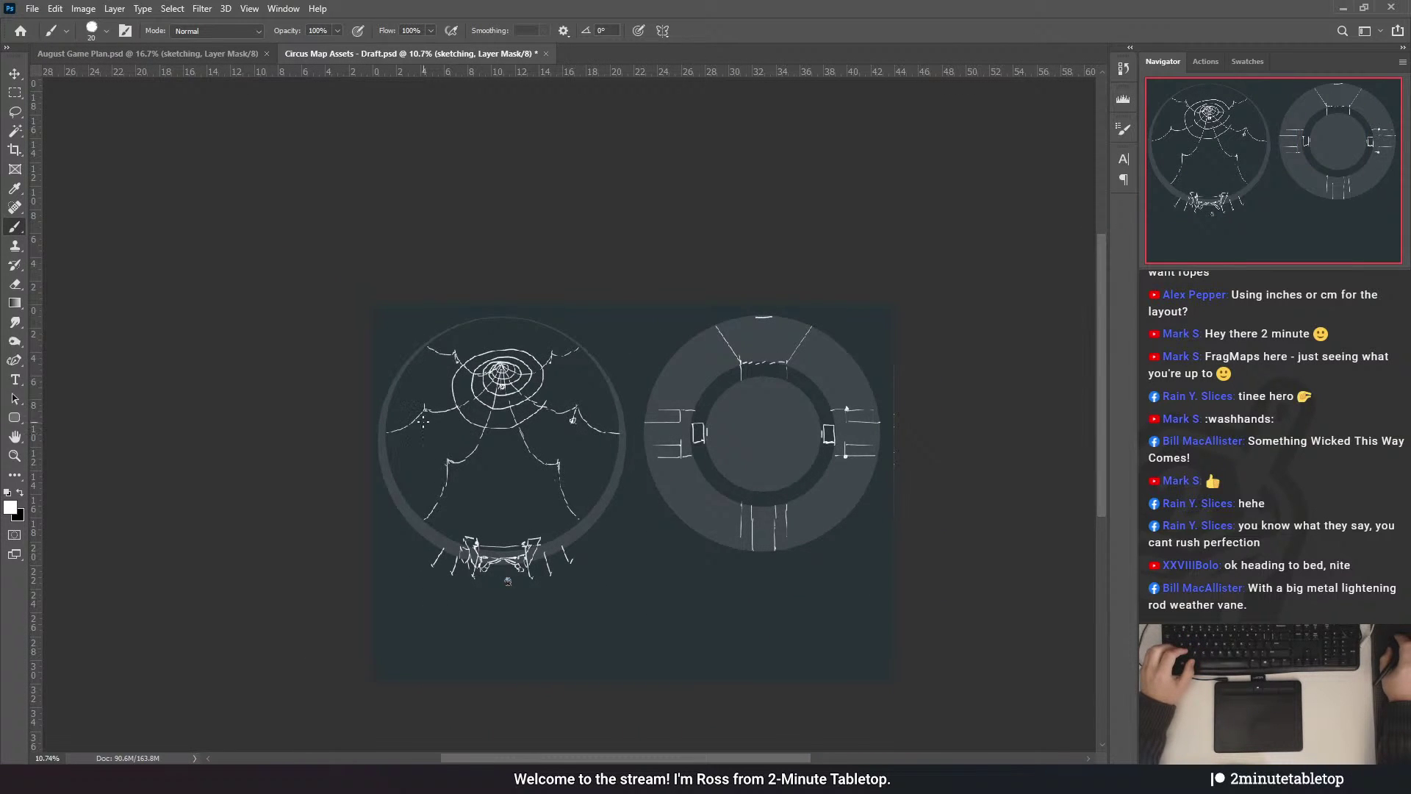
{"action": "scroll", "coordinate": [563, 405], "scroll_direction": "up", "scroll_amount": 4}
{"action": "key", "text": "ctrl+z"}
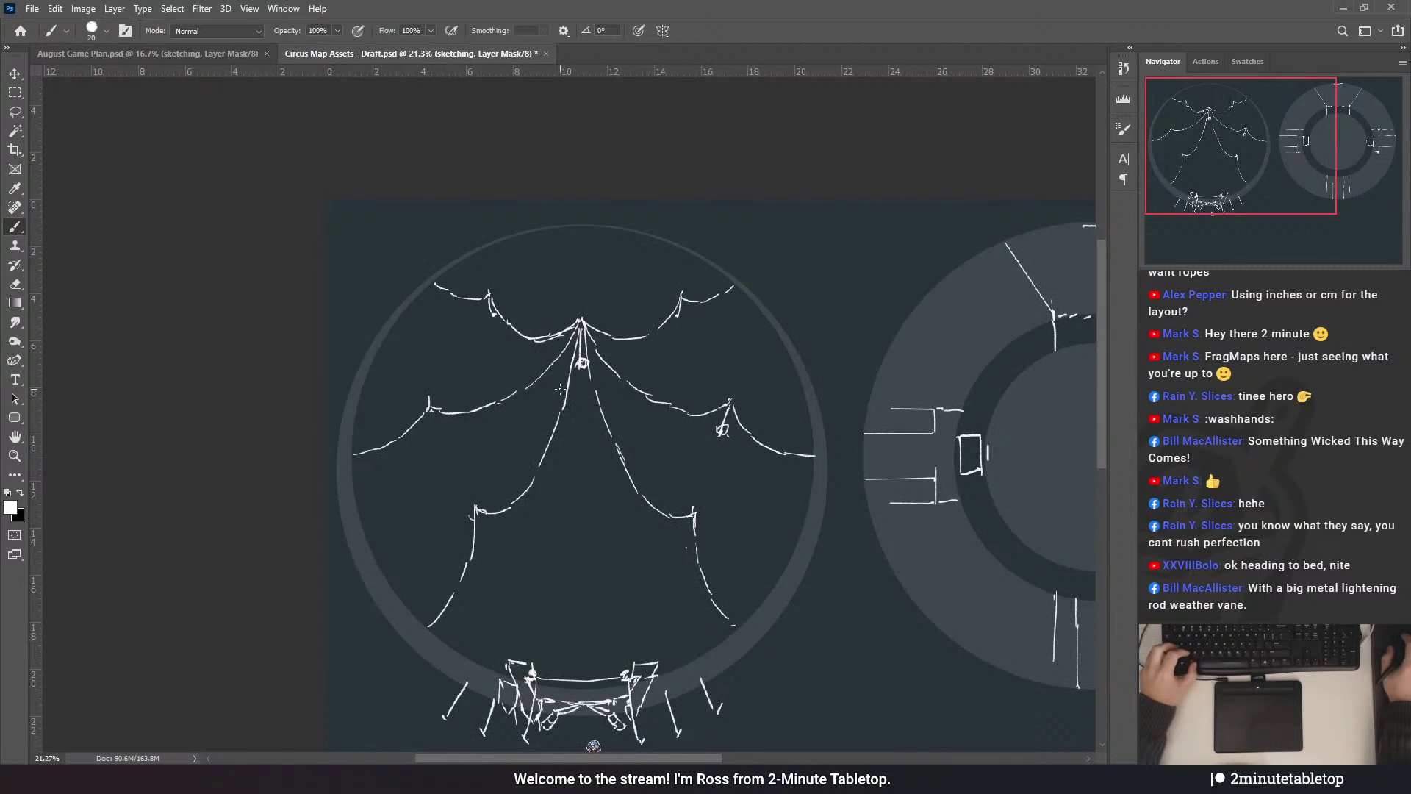
- Erase the small marker hanging below the central peak and review the tent sketch beside the floor layout
{"action": "scroll", "coordinate": [574, 398], "scroll_direction": "up", "scroll_amount": 1}
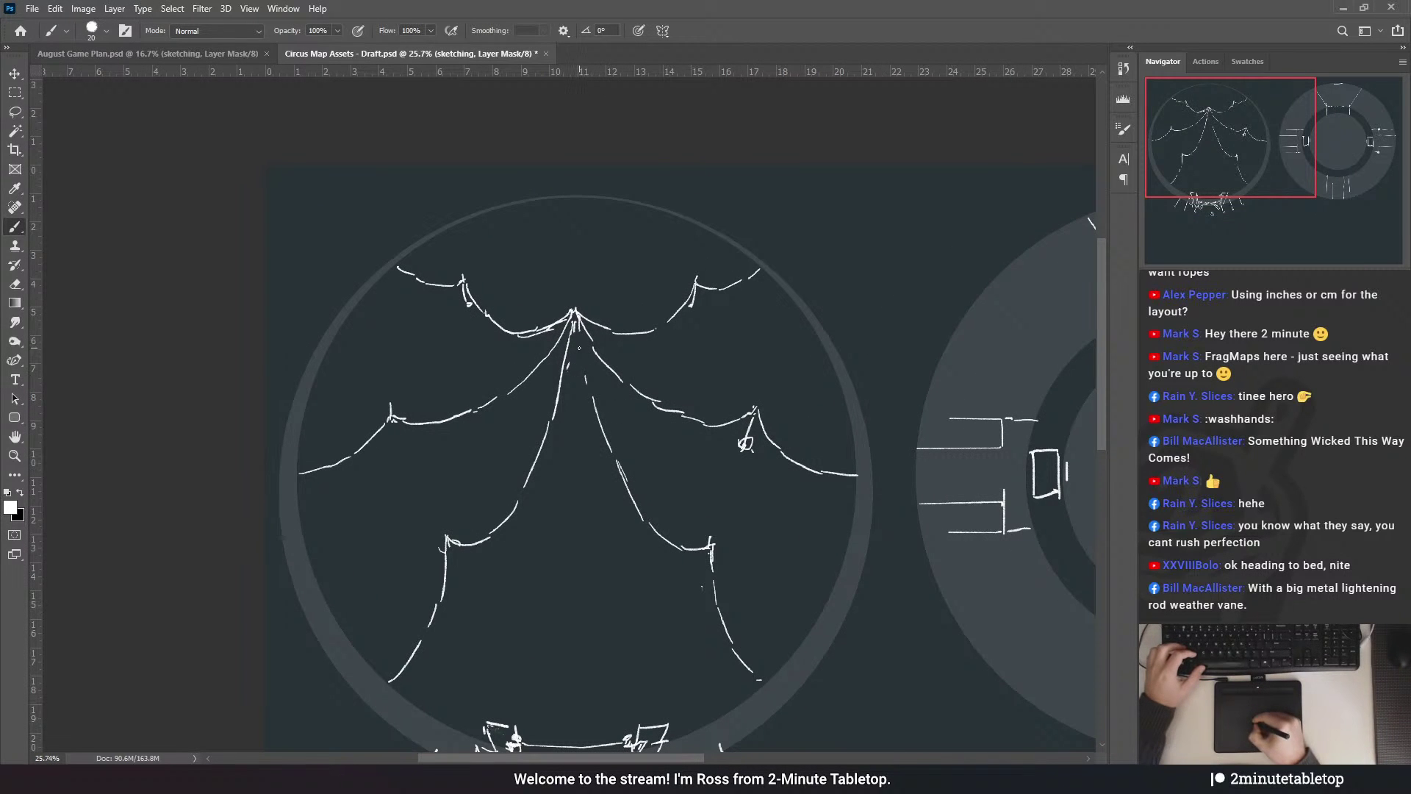
{"action": "left_click_drag", "start_coordinate": [598, 371], "coordinate": [561, 215]}
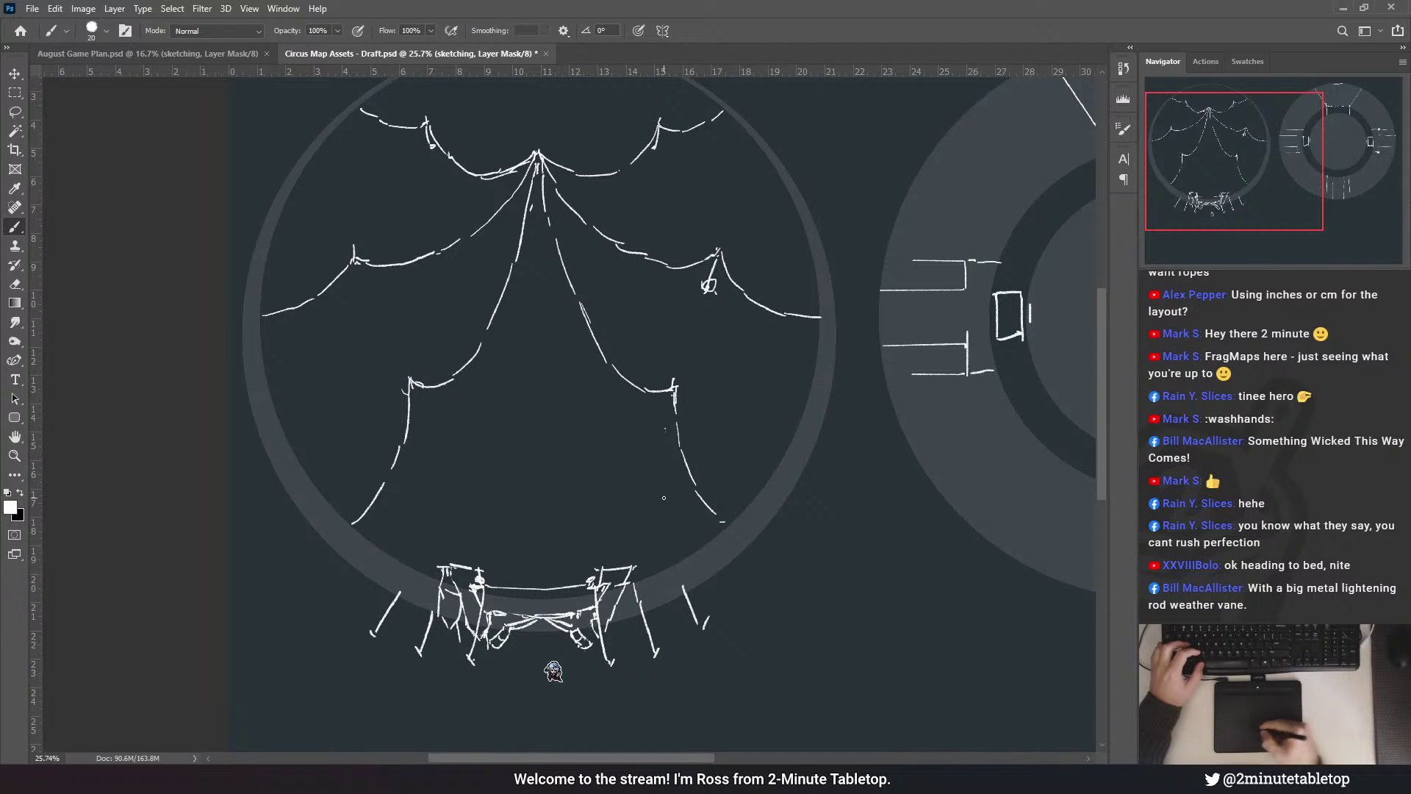
{"action": "scroll", "coordinate": [663, 498], "scroll_direction": "down", "scroll_amount": 3}
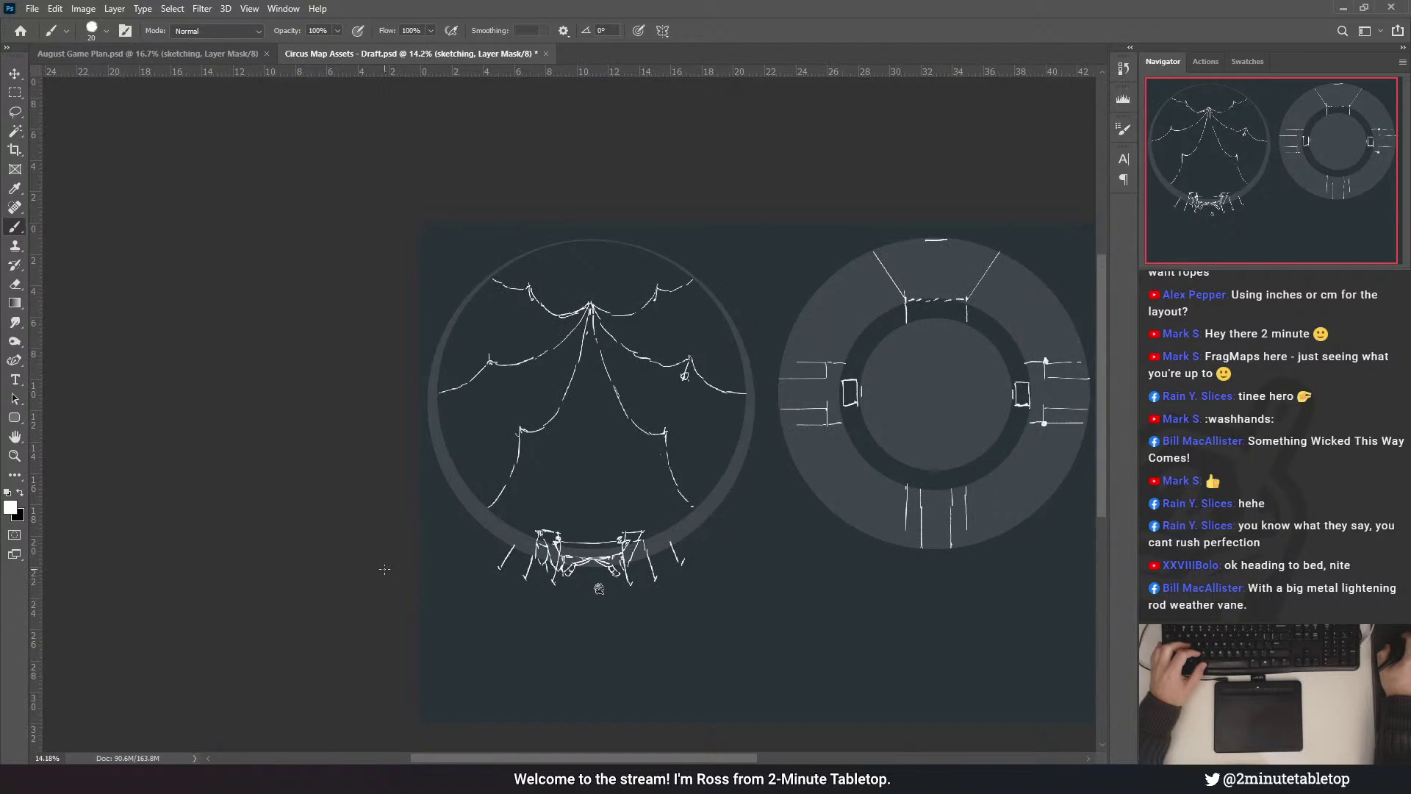
{"action": "scroll", "coordinate": [384, 569], "scroll_direction": "down", "scroll_amount": 2}
{"action": "scroll", "coordinate": [623, 474], "scroll_direction": "up", "scroll_amount": 4}
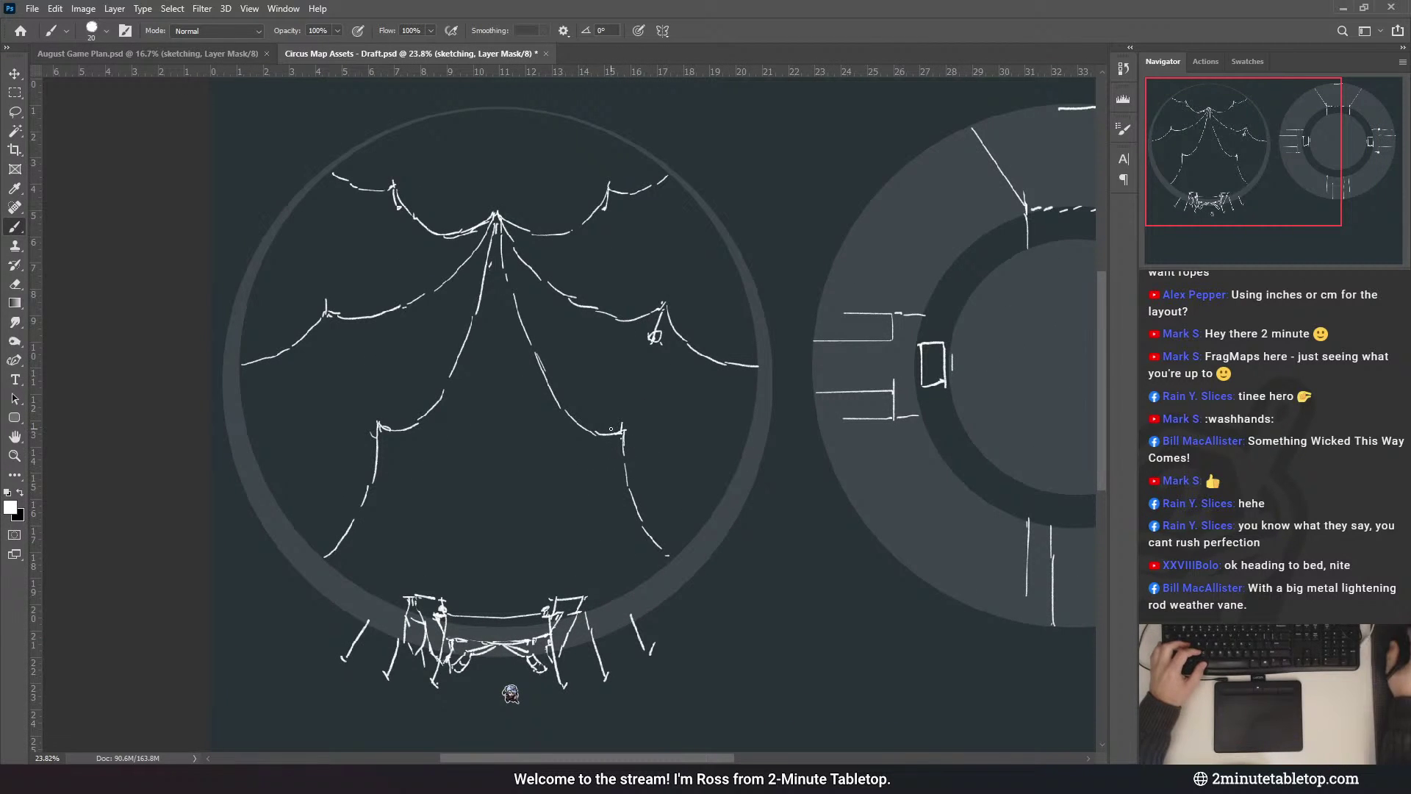
{"action": "scroll", "coordinate": [441, 471], "scroll_direction": "down", "scroll_amount": 3}
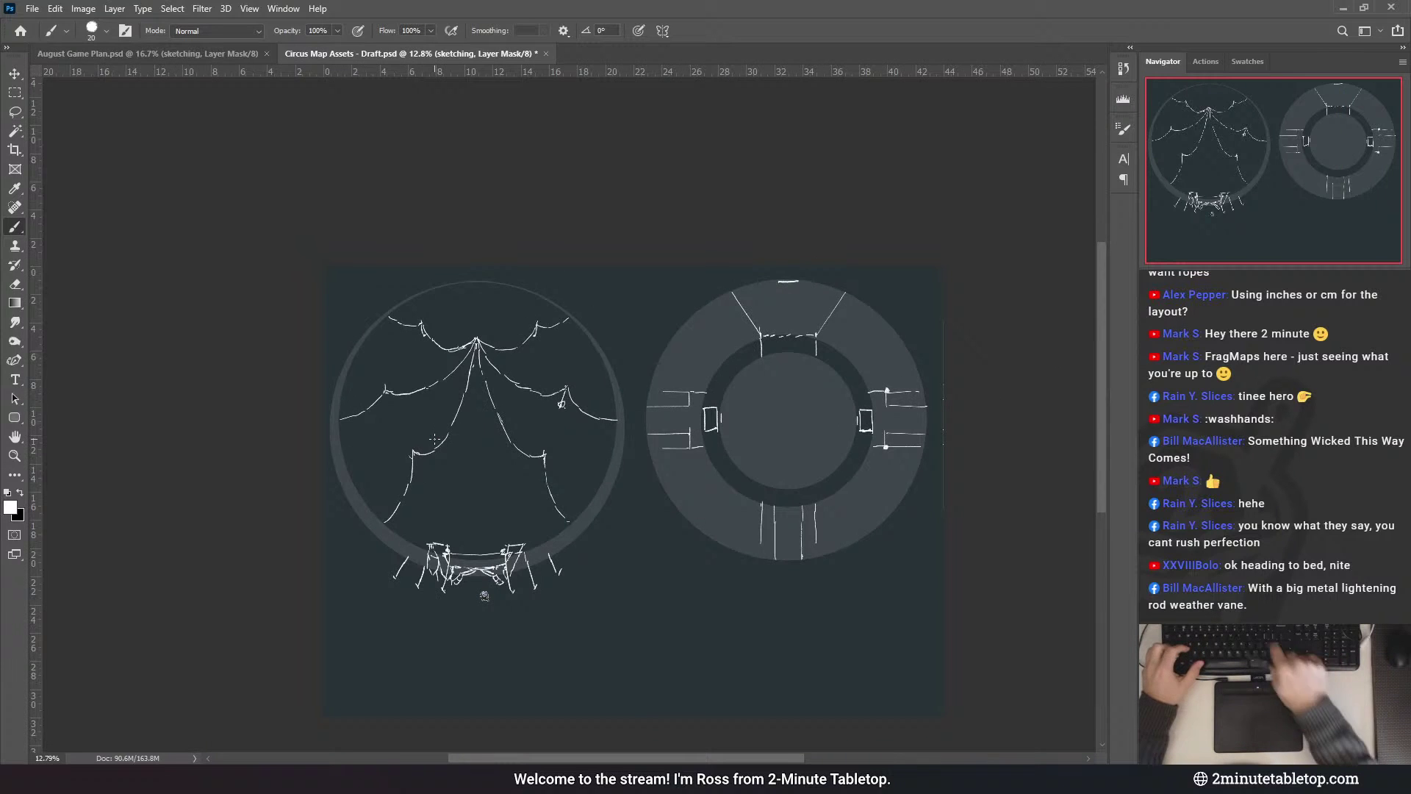
{"action": "scroll", "coordinate": [435, 439], "scroll_direction": "up", "scroll_amount": 2}
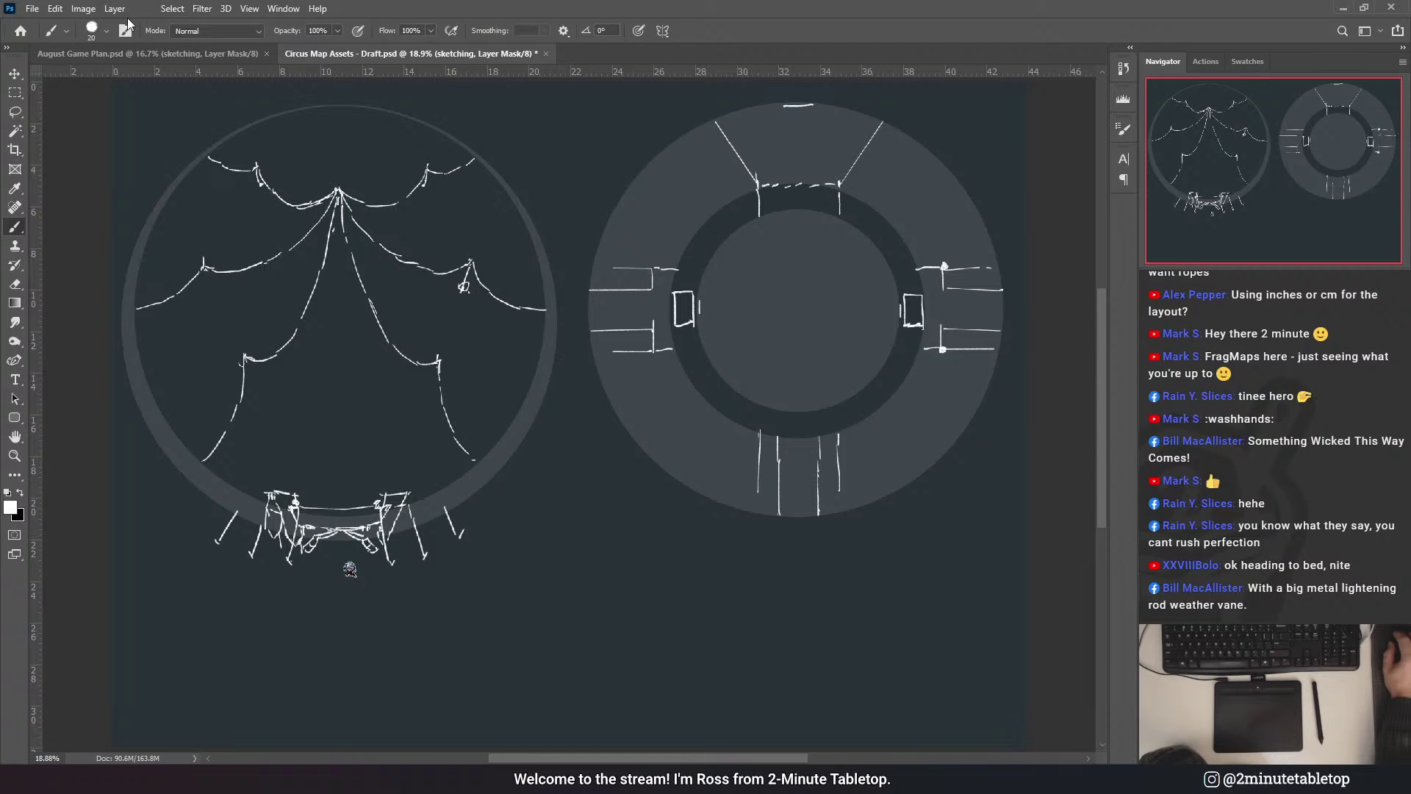
- Rotate the whole canvas 90° clockwise to check the tent sketch sideways, then rotate it back
{"action": "left_click", "coordinate": [265, 171]}
{"action": "scroll", "coordinate": [655, 178], "scroll_direction": "down", "scroll_amount": 3}
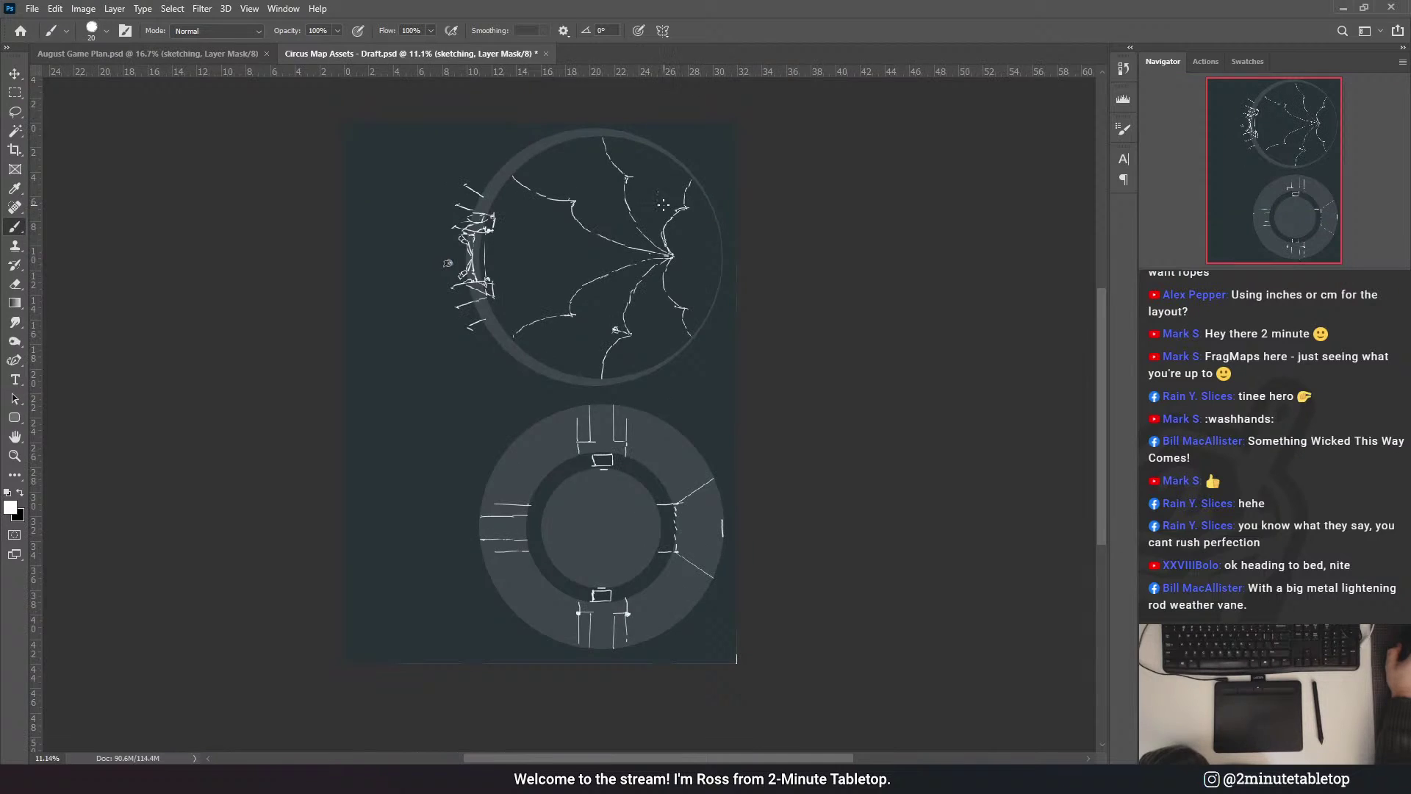
{"action": "scroll", "coordinate": [663, 205], "scroll_direction": "up", "scroll_amount": 3}
{"action": "left_click", "coordinate": [15, 94]}
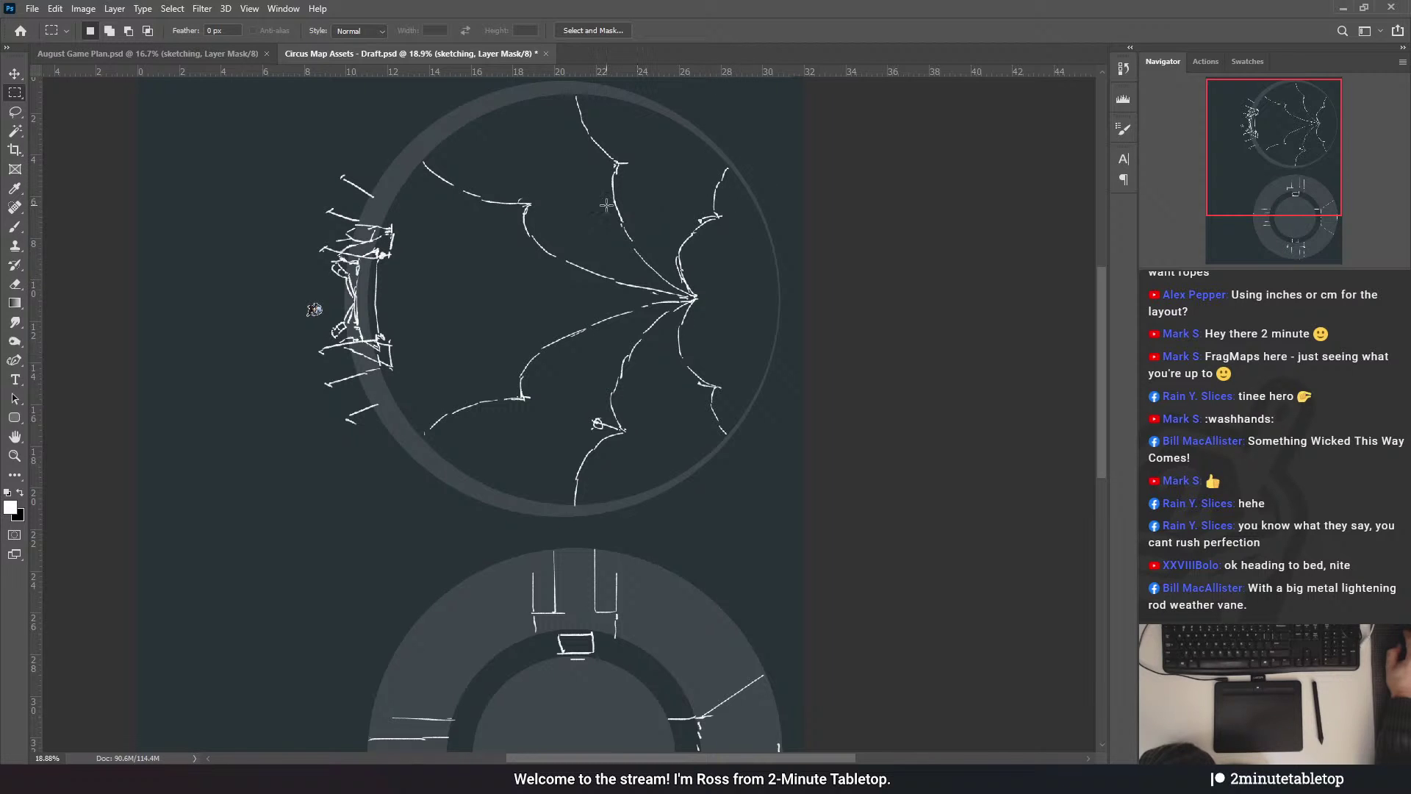
{"action": "scroll", "coordinate": [488, 228], "scroll_direction": "down", "scroll_amount": 2}
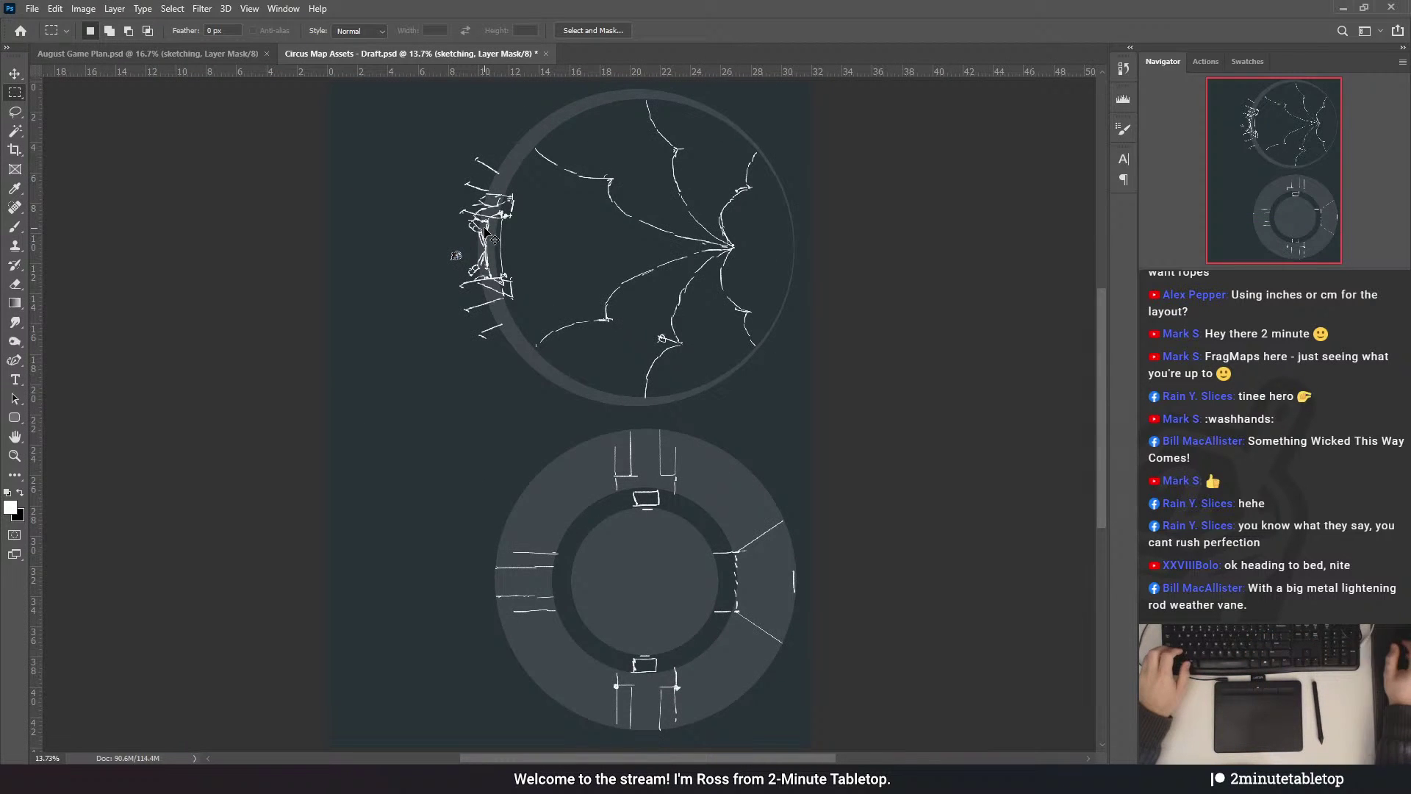
{"action": "key", "text": "ctrl+alt+shift+r"}
- Lasso the upper-left canvas curve, rotate it 8.91° clockwise, move it up to meet the central peak, and apply the transform with the grid shown
{"action": "scroll", "coordinate": [461, 216], "scroll_direction": "up", "scroll_amount": 3}
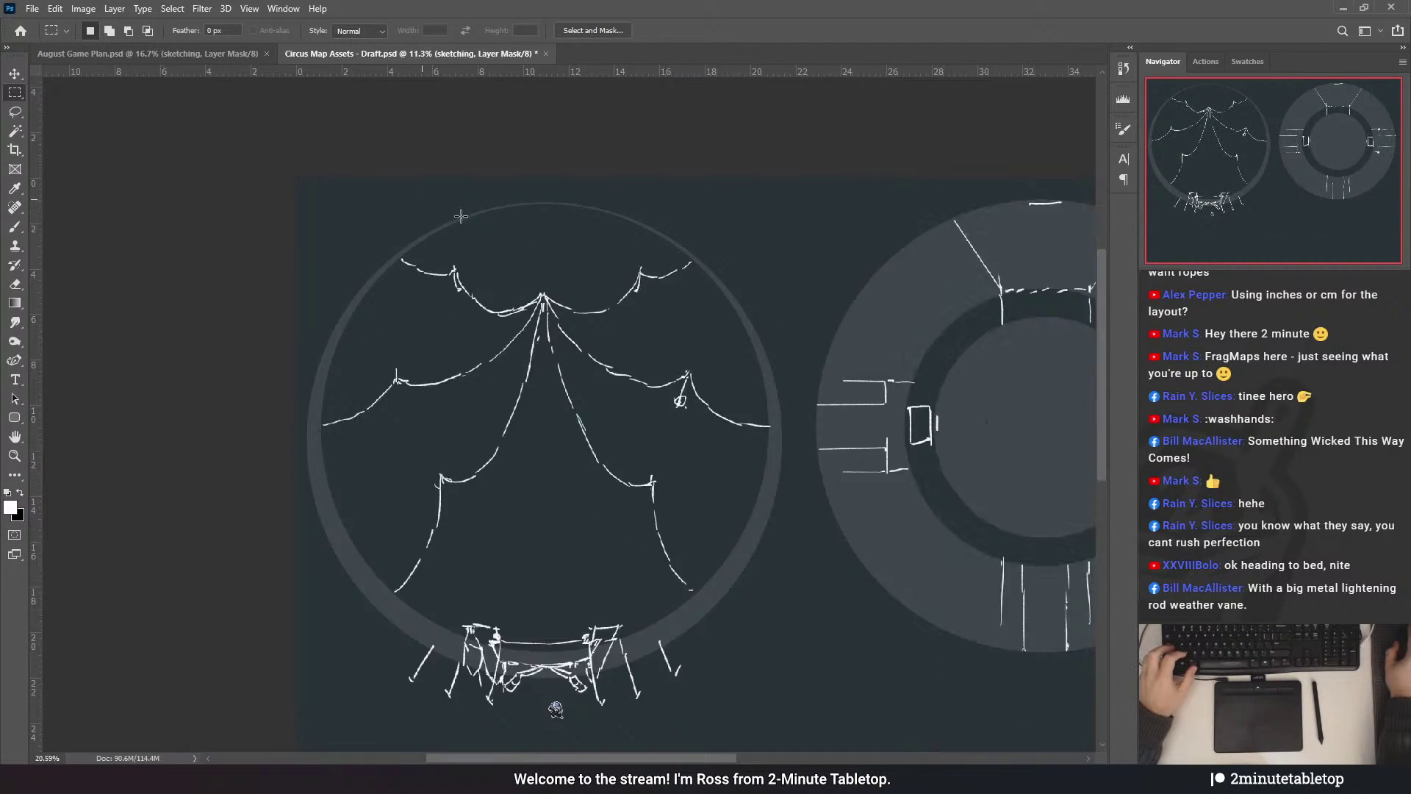
{"action": "scroll", "coordinate": [461, 216], "scroll_direction": "up", "scroll_amount": 4}
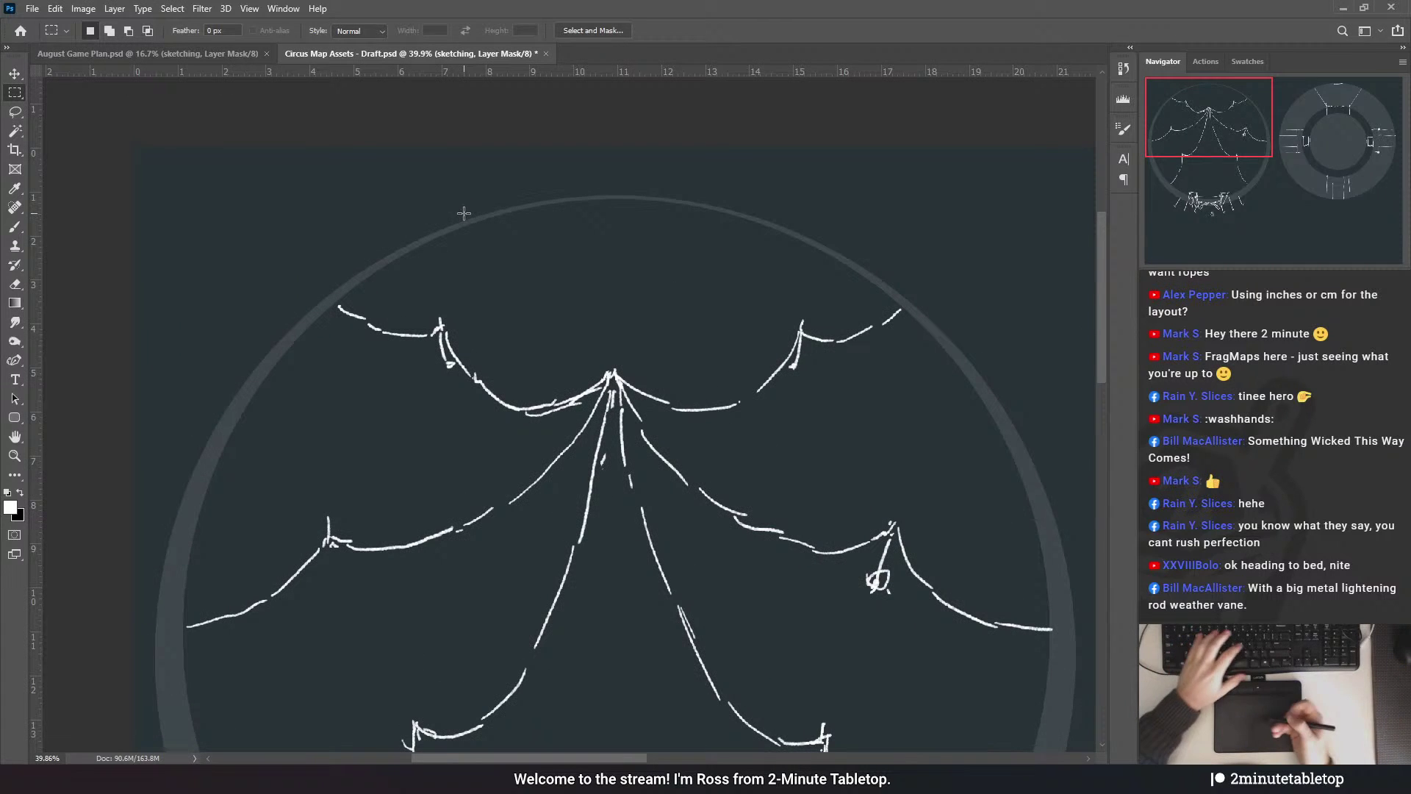
{"action": "key", "text": "l"}
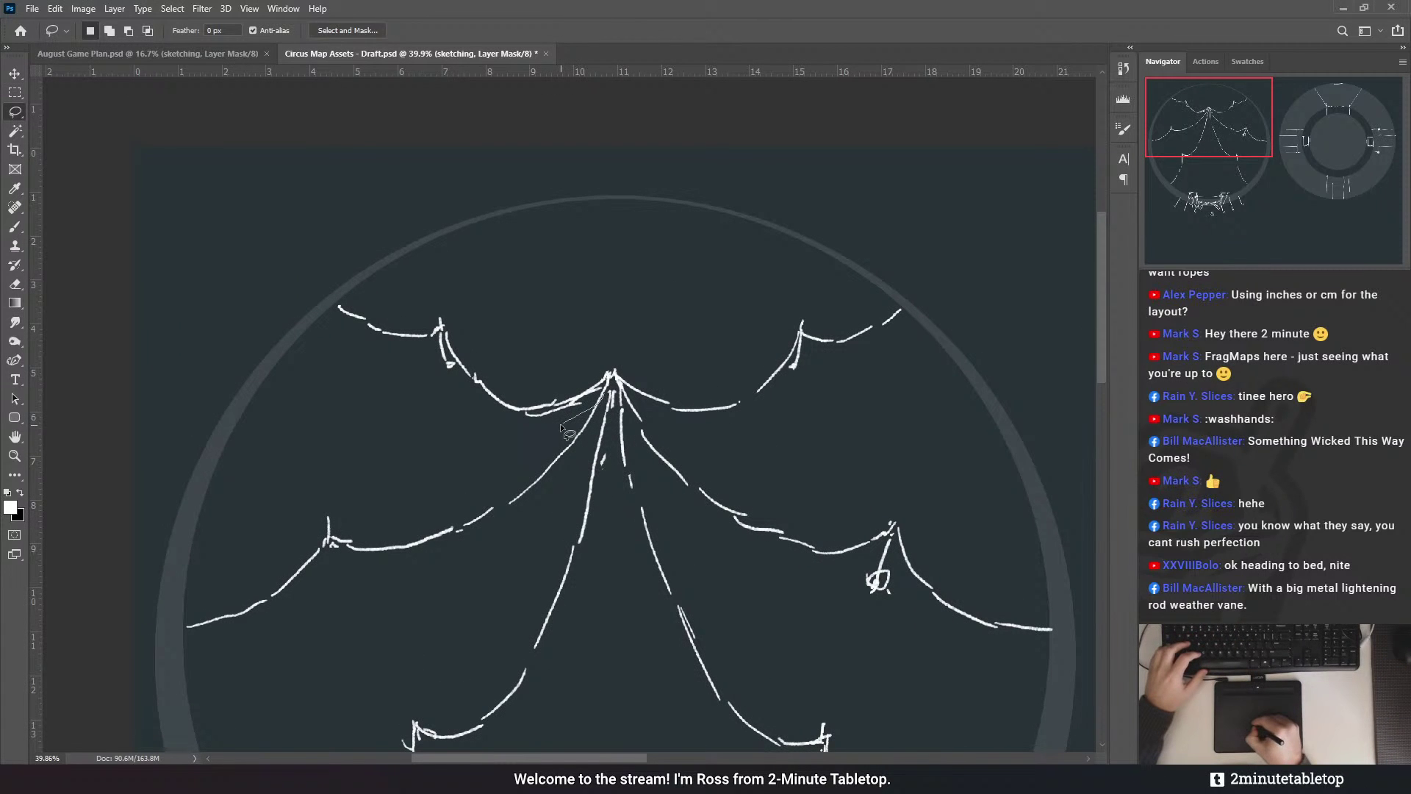
{"action": "mouse_move", "coordinate": [562, 430]}
{"action": "left_mouse_down"}
{"action": "mouse_move", "coordinate": [472, 277]}
{"action": "mouse_move", "coordinate": [434, 404]}
{"action": "mouse_move", "coordinate": [596, 411]}
{"action": "left_mouse_up"}
{"action": "key", "text": "ctrl+t"}
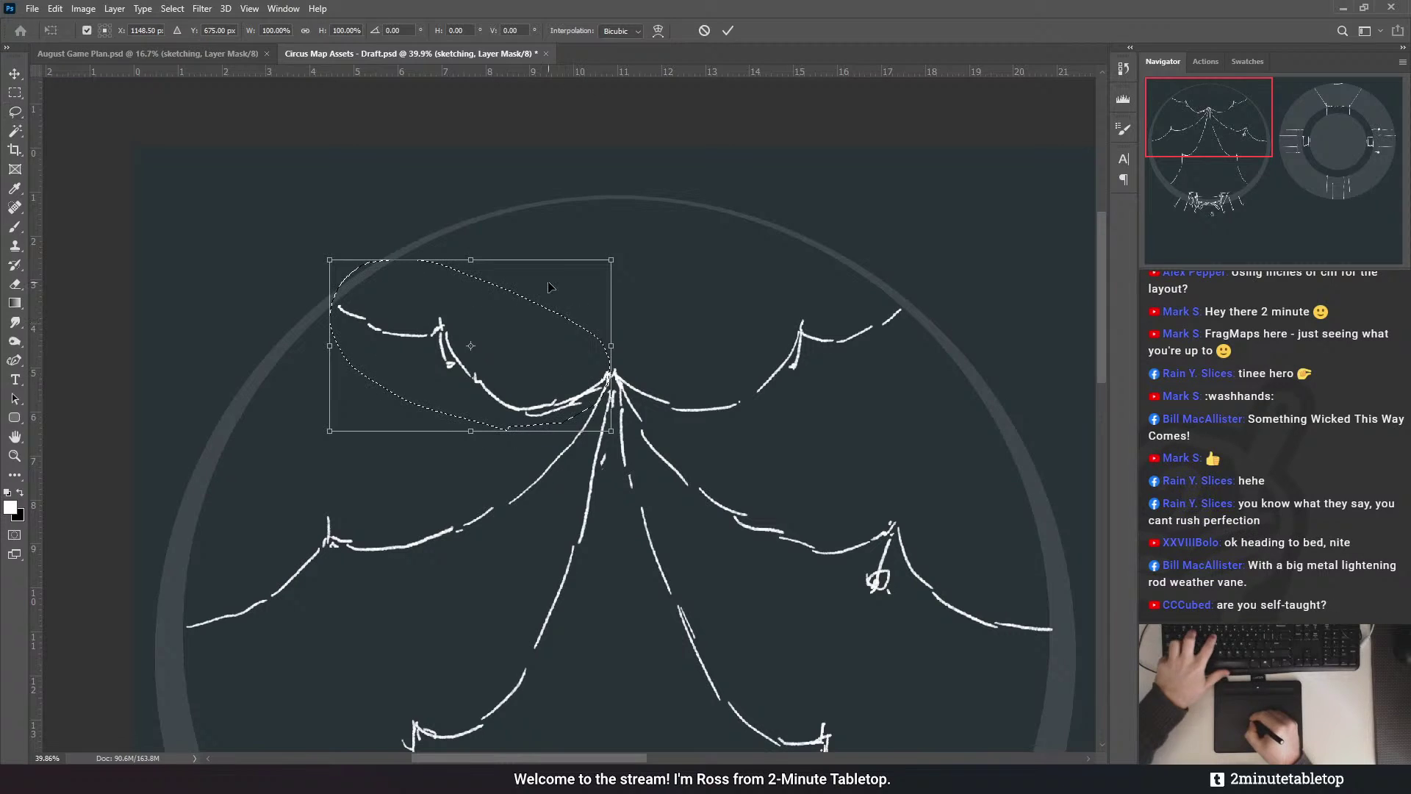
{"action": "mouse_move", "coordinate": [560, 233]}
{"action": "left_mouse_down"}
{"action": "mouse_move", "coordinate": [599, 230]}
{"action": "mouse_move", "coordinate": [595, 294]}
{"action": "left_mouse_up"}
{"action": "left_click_drag", "start_coordinate": [557, 354], "coordinate": [582, 321]}
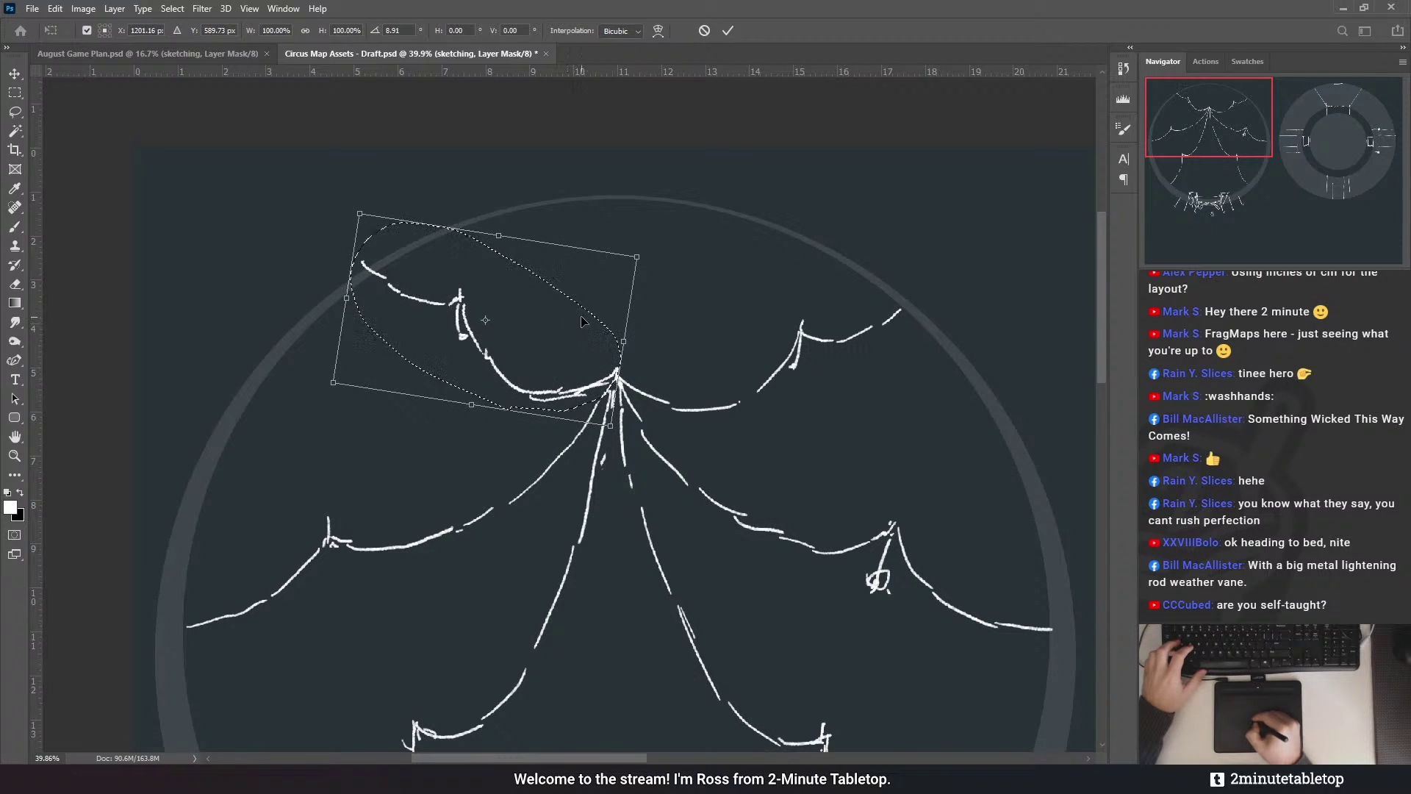
{"action": "key", "text": "ctrl+apostrophe"}
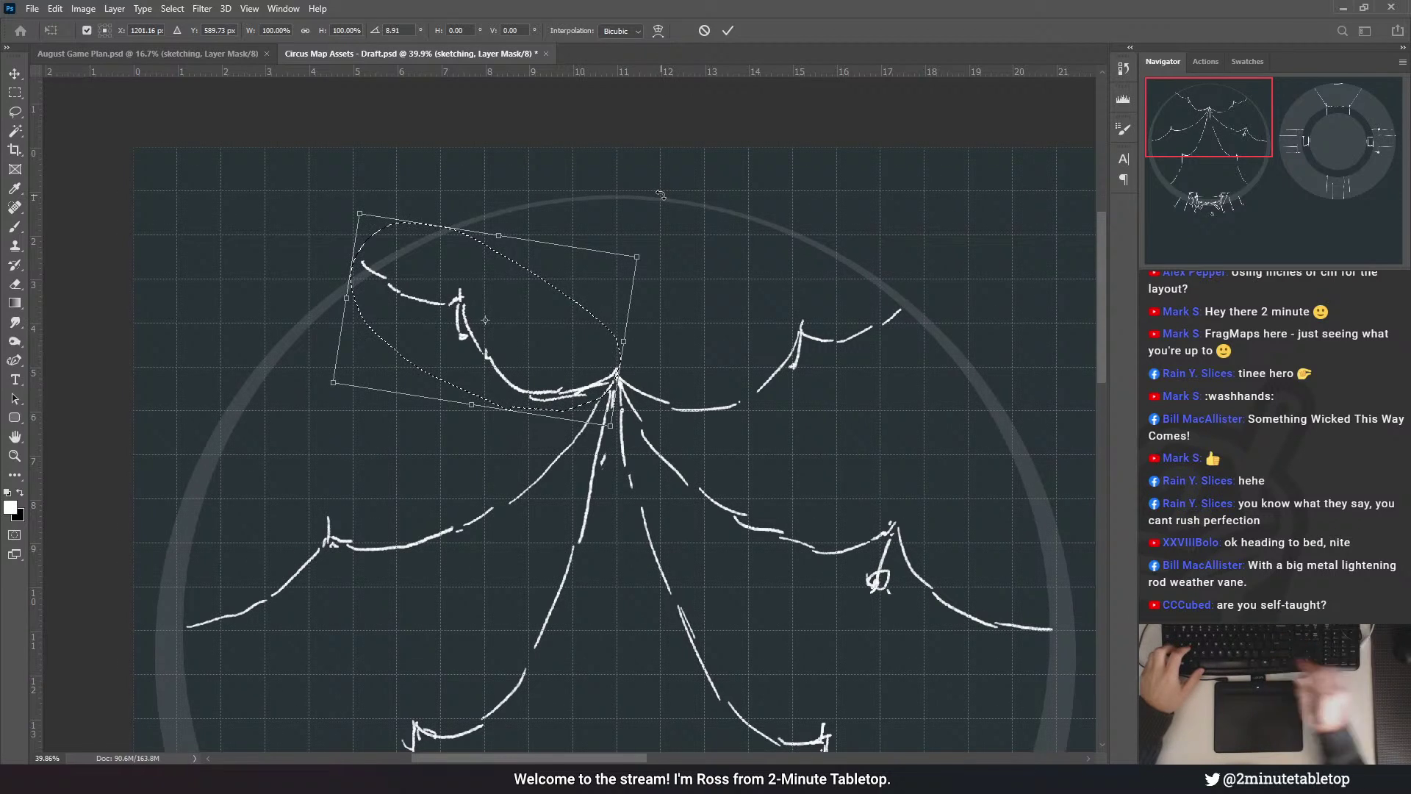
{"action": "scroll", "coordinate": [682, 388], "scroll_direction": "down", "scroll_amount": 3}
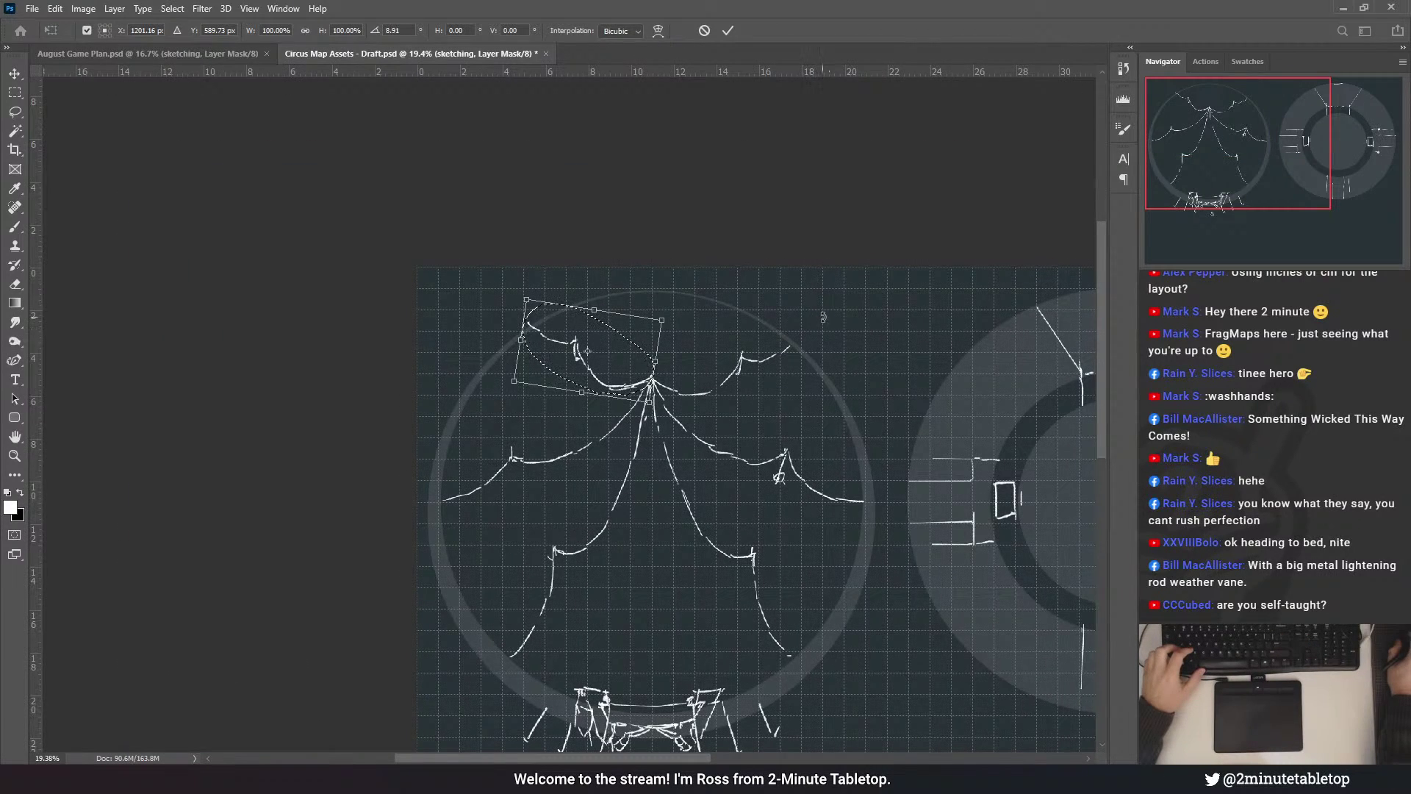
{"action": "left_click", "coordinate": [728, 30]}
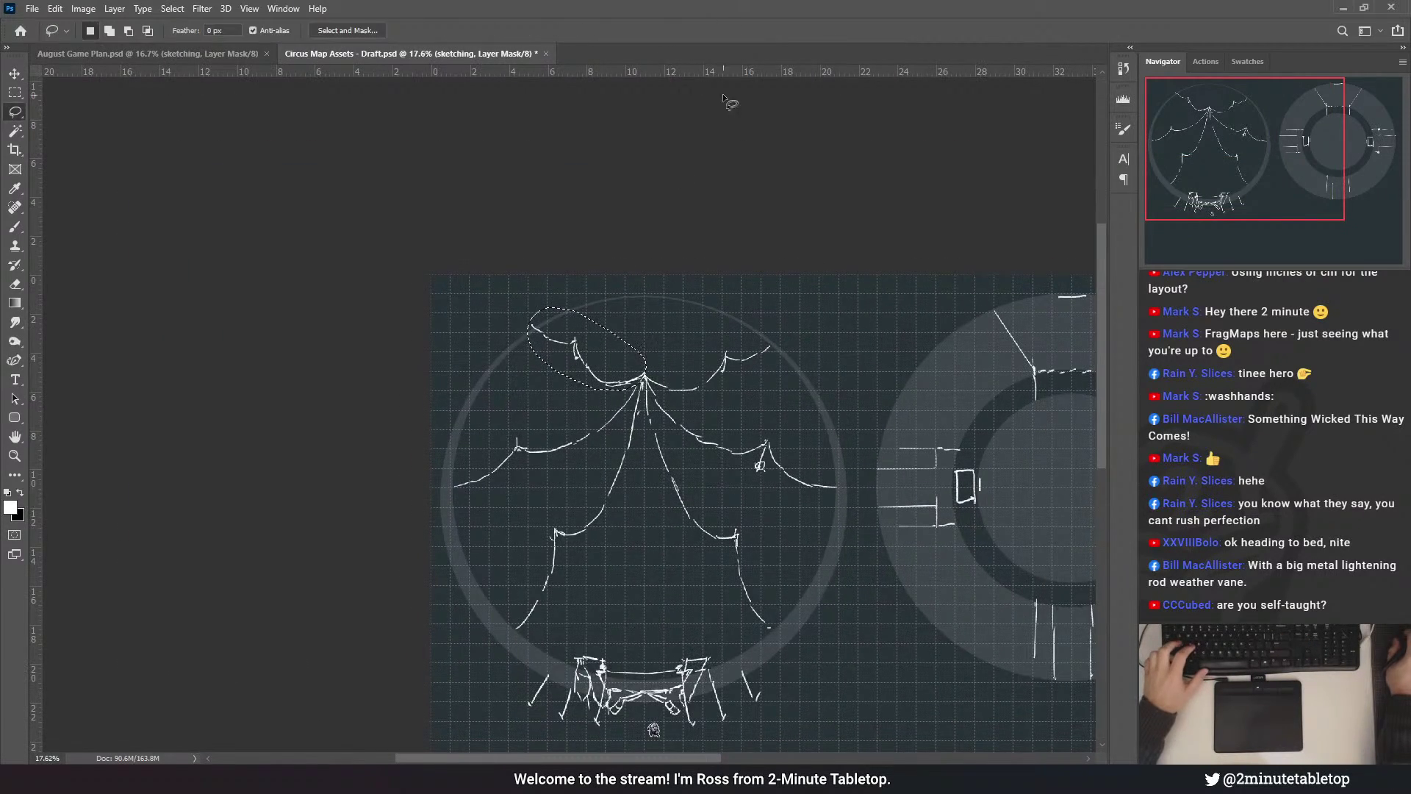
- Lasso the middle-left canvas curve, rotate it 6.35° clockwise with its inner end at the central peak, apply the transform and deselect
{"action": "scroll", "coordinate": [566, 323], "scroll_direction": "down", "scroll_amount": 2}
{"action": "scroll", "coordinate": [617, 396], "scroll_direction": "up", "scroll_amount": 3}
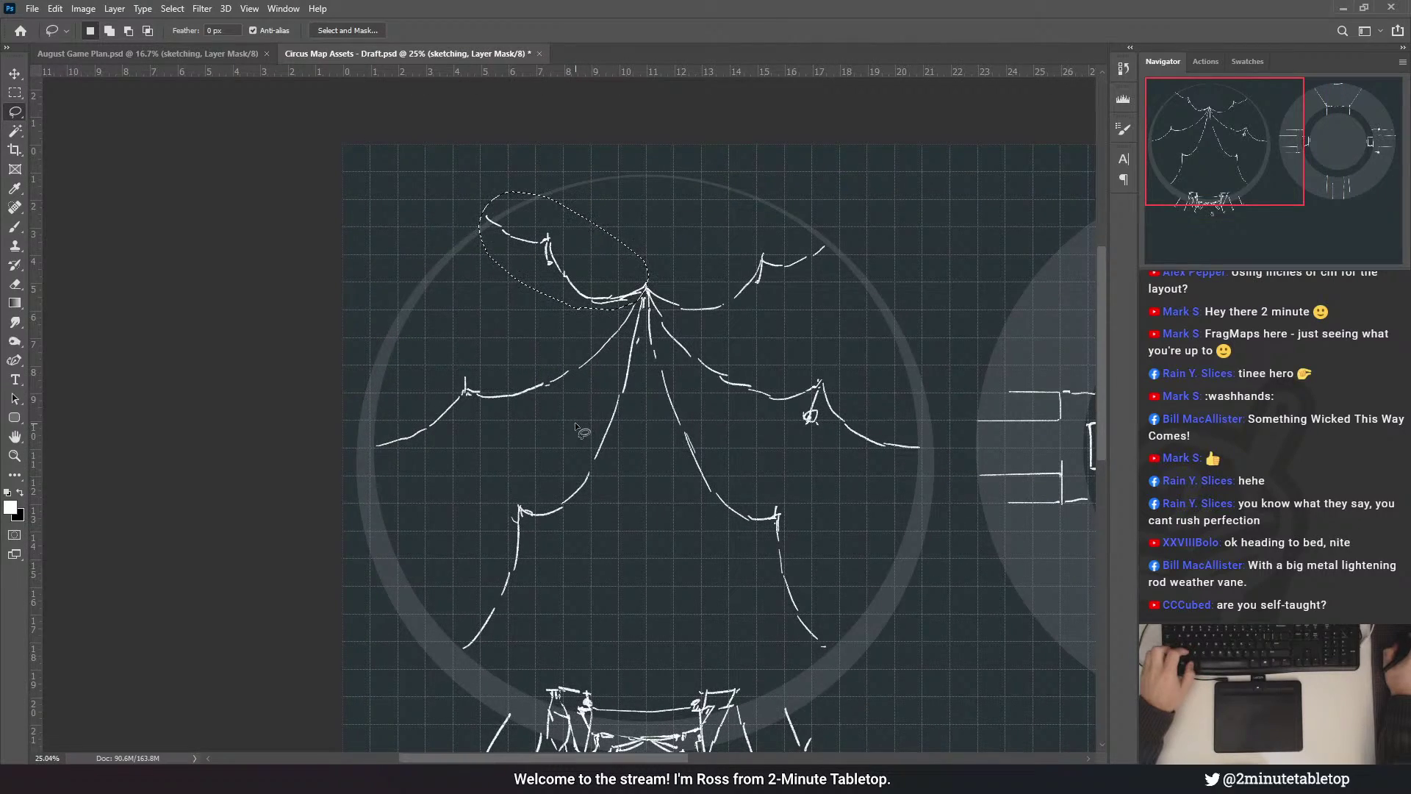
{"action": "scroll", "coordinate": [514, 401], "scroll_direction": "up", "scroll_amount": 2}
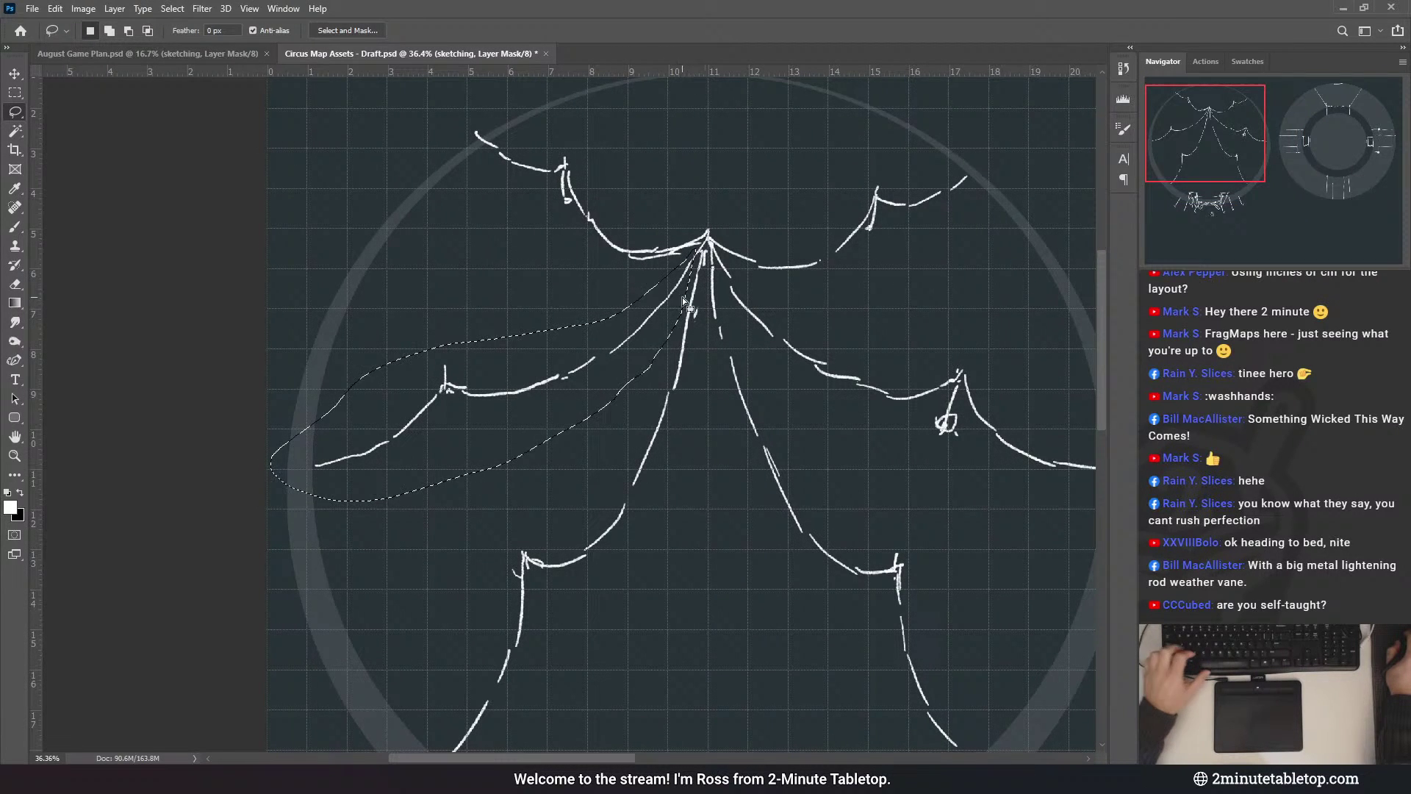
{"action": "key", "text": "ctrl+t"}
{"action": "mouse_move", "coordinate": [569, 265]}
{"action": "left_mouse_down"}
{"action": "mouse_move", "coordinate": [585, 325]}
{"action": "mouse_move", "coordinate": [586, 294]}
{"action": "left_mouse_up"}
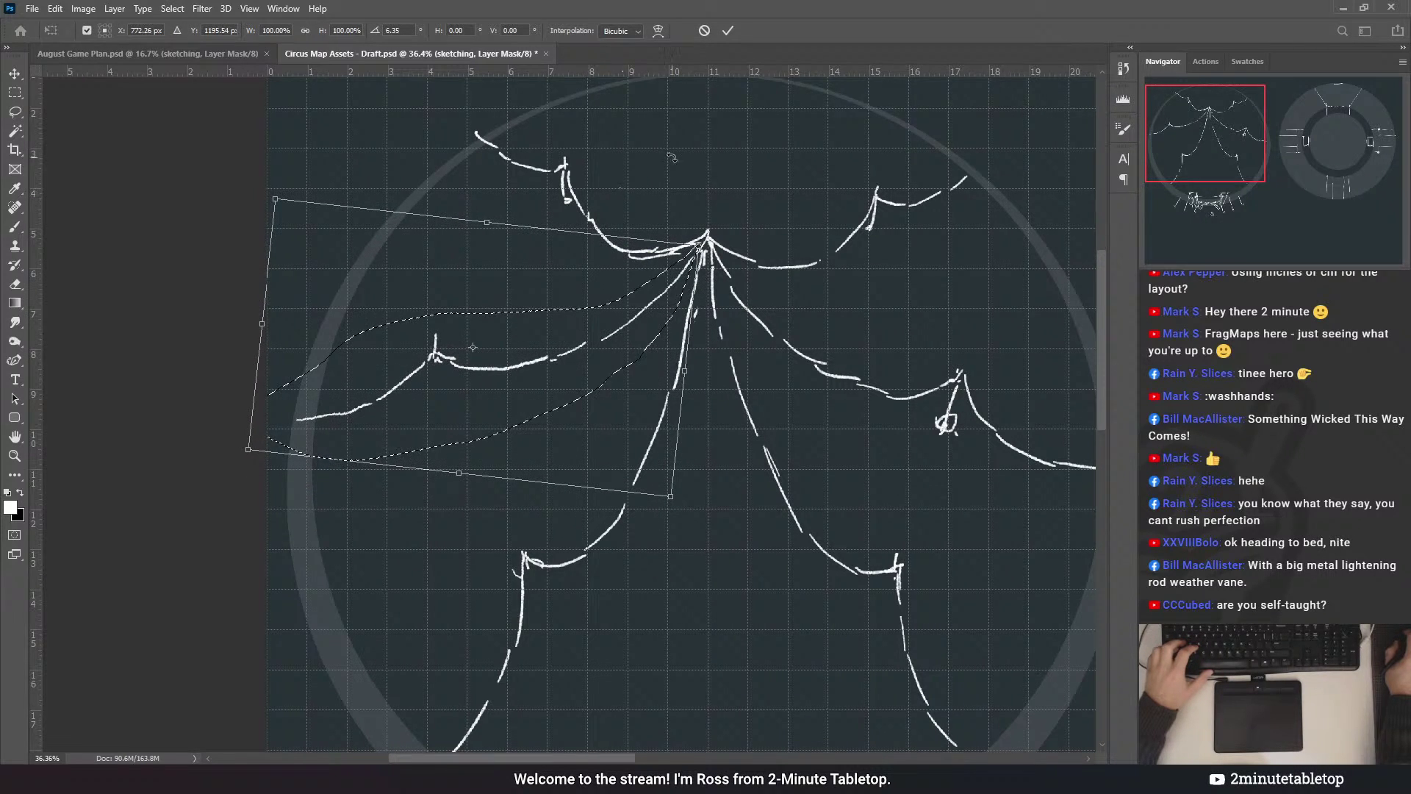
{"action": "left_click", "coordinate": [727, 30]}
{"action": "key", "text": "ctrl+d"}
- Lasso both right-hand canvas curves, rotate them 6.43° counterclockwise, move them up to meet the central peak, apply the transform and deselect
{"action": "scroll", "coordinate": [342, 401], "scroll_direction": "down", "scroll_amount": 2}
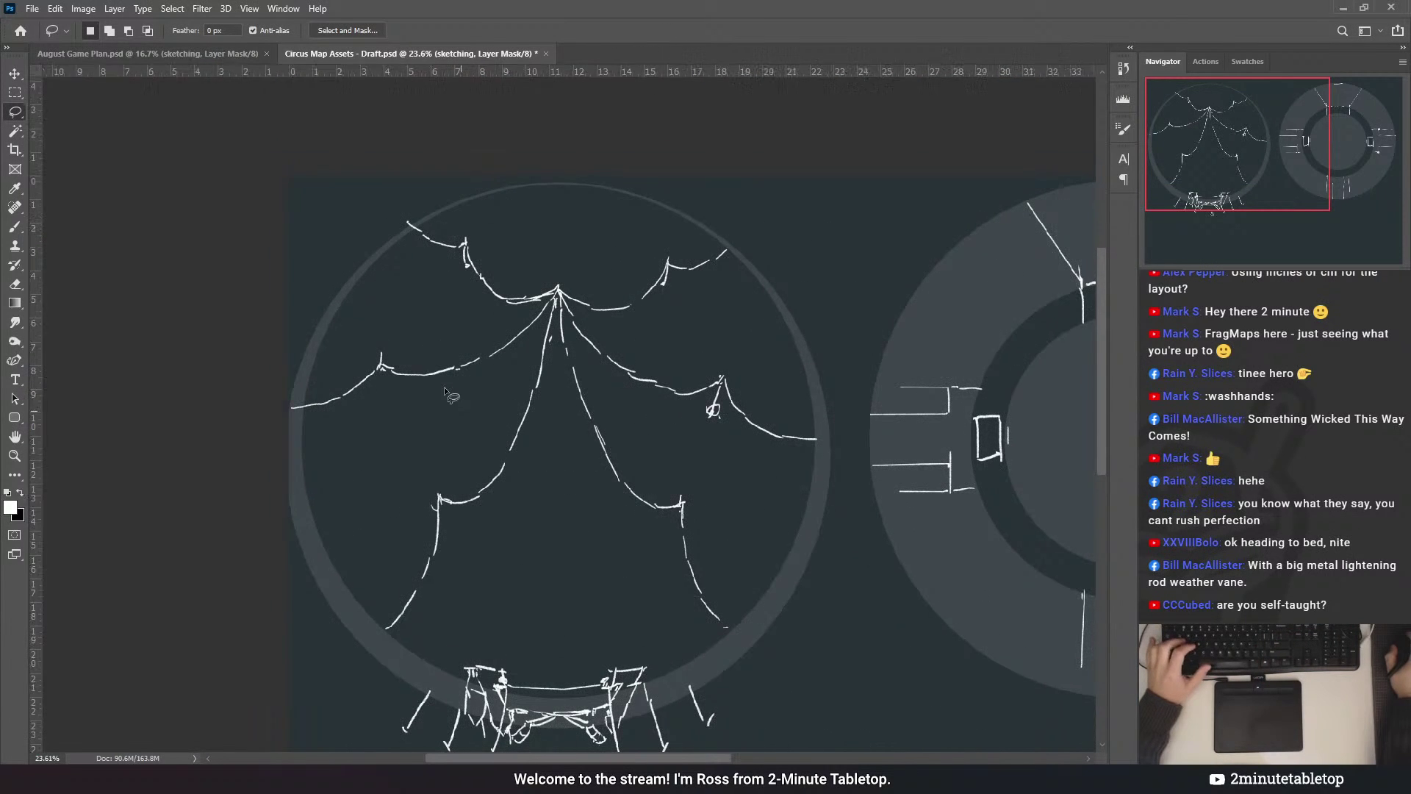
{"action": "scroll", "coordinate": [515, 401], "scroll_direction": "down", "scroll_amount": 2}
{"action": "scroll", "coordinate": [597, 400], "scroll_direction": "up", "scroll_amount": 3}
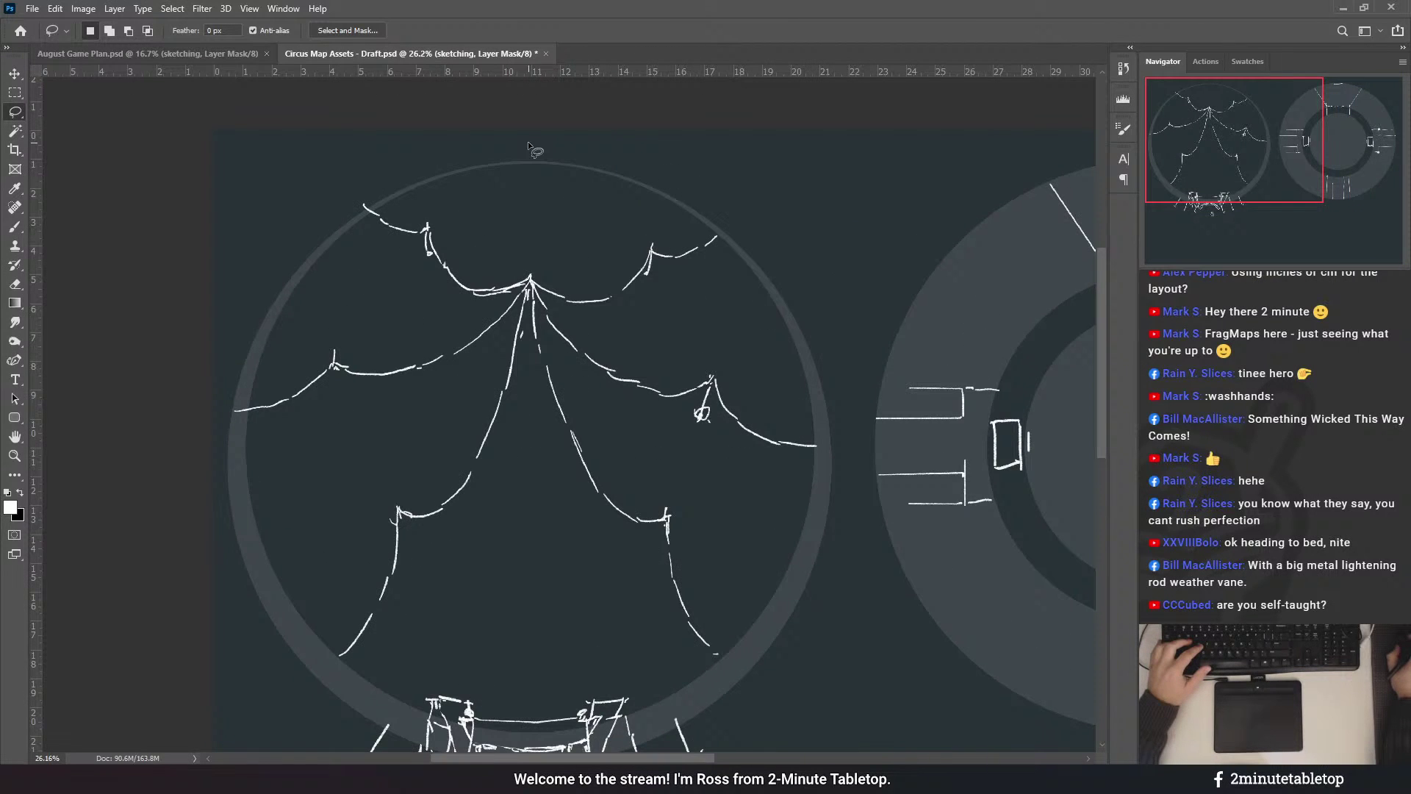
{"action": "scroll", "coordinate": [616, 251], "scroll_direction": "up", "scroll_amount": 1}
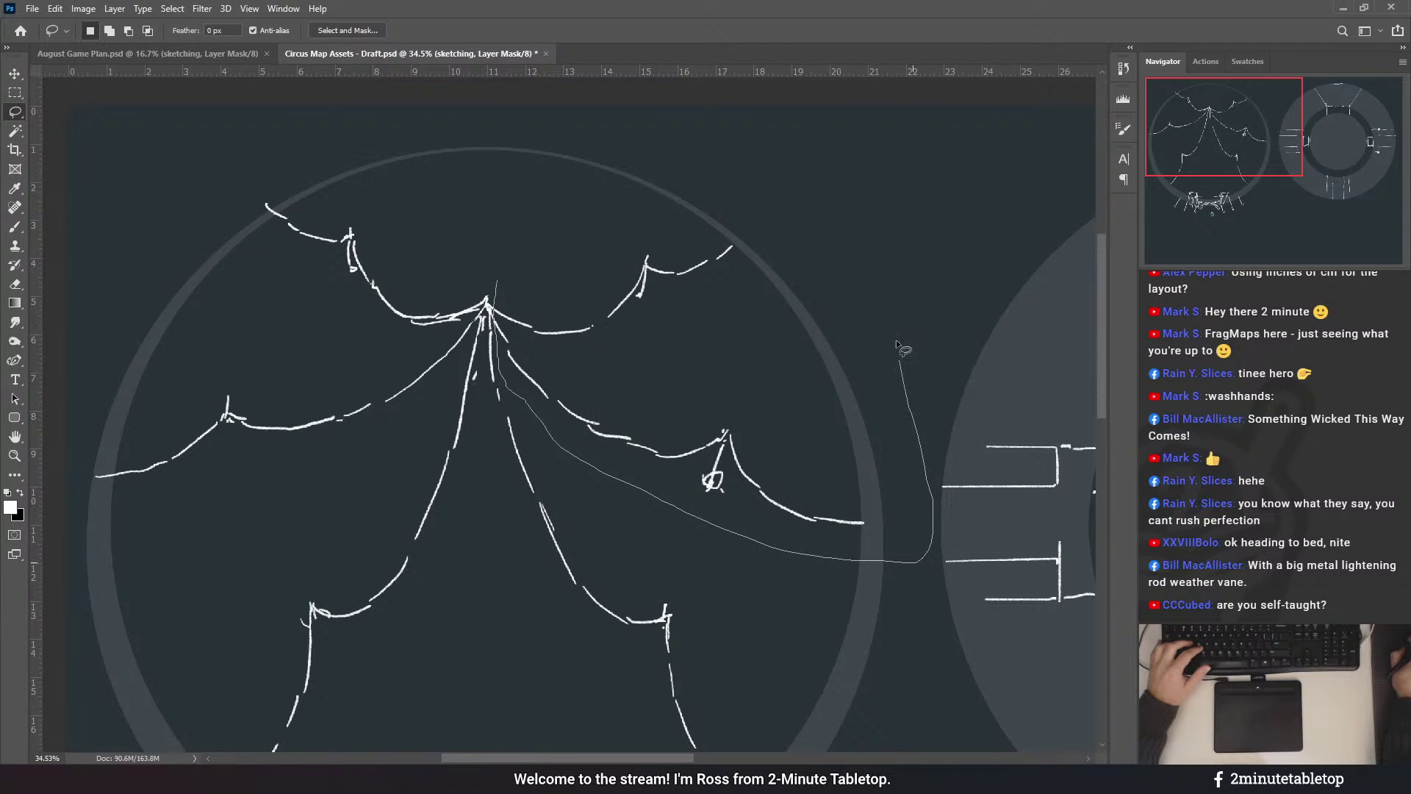
{"action": "left_click_drag", "start_coordinate": [679, 197], "coordinate": [680, 199]}
{"action": "key", "text": "ctrl+t"}
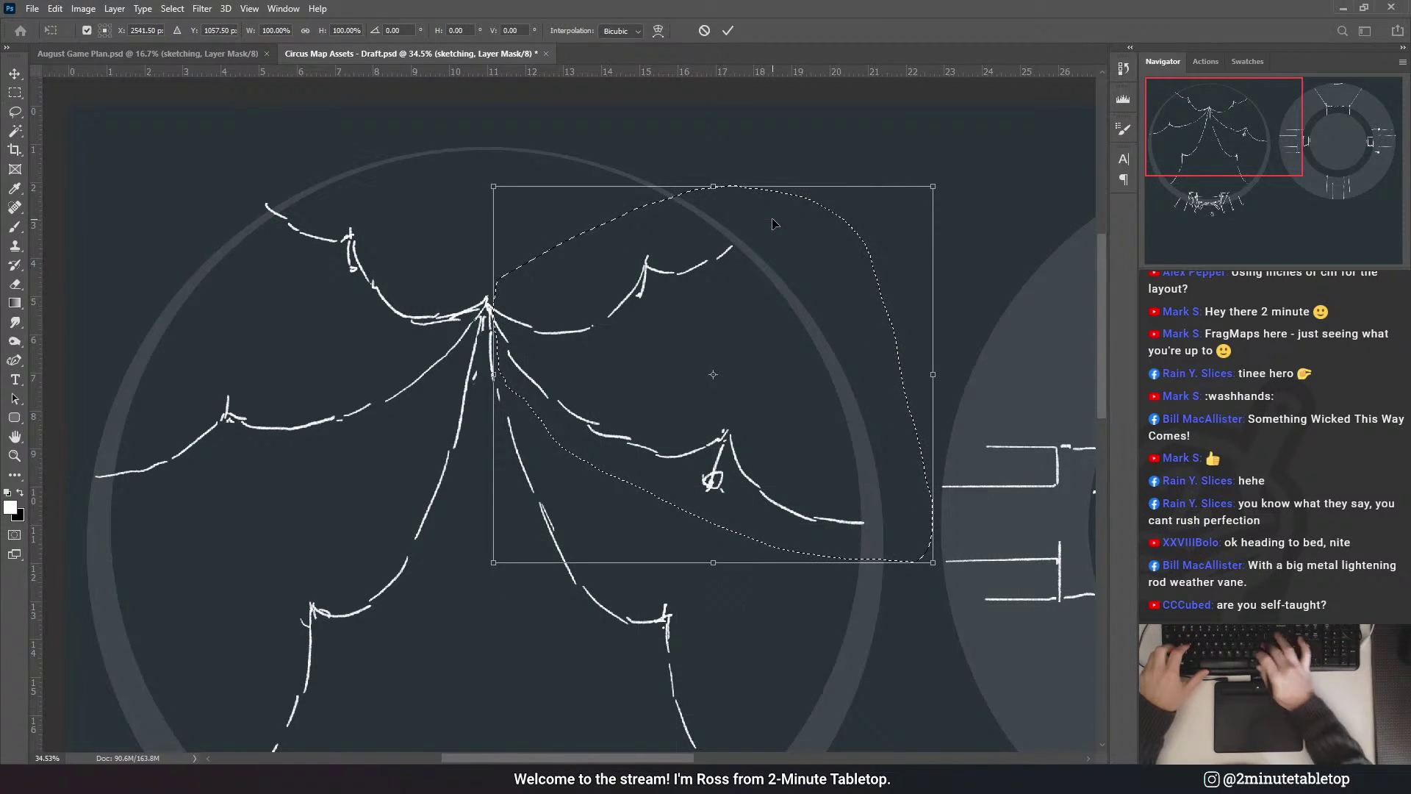
{"action": "left_click_drag", "start_coordinate": [774, 225], "coordinate": [773, 224]}
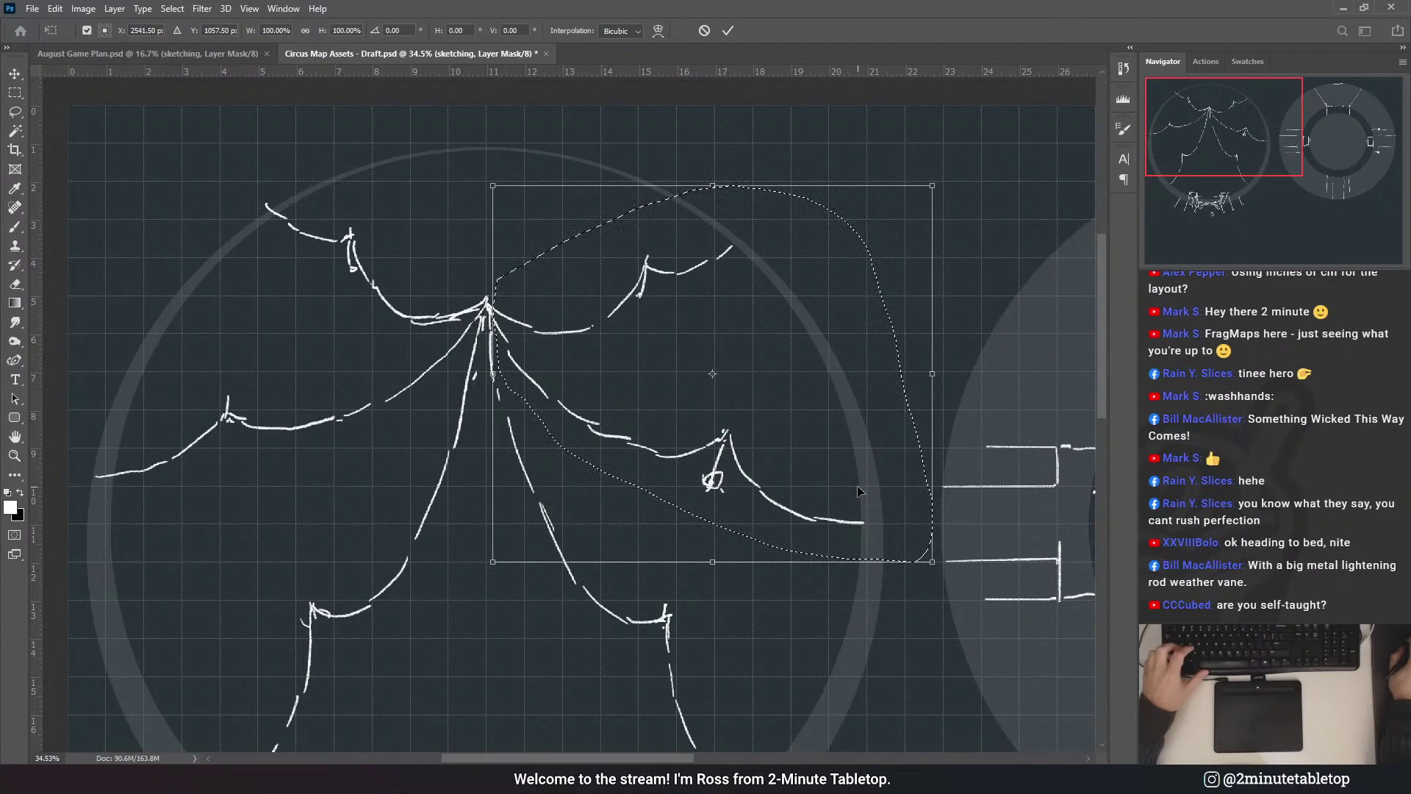
{"action": "left_click_drag", "start_coordinate": [982, 321], "coordinate": [980, 308]}
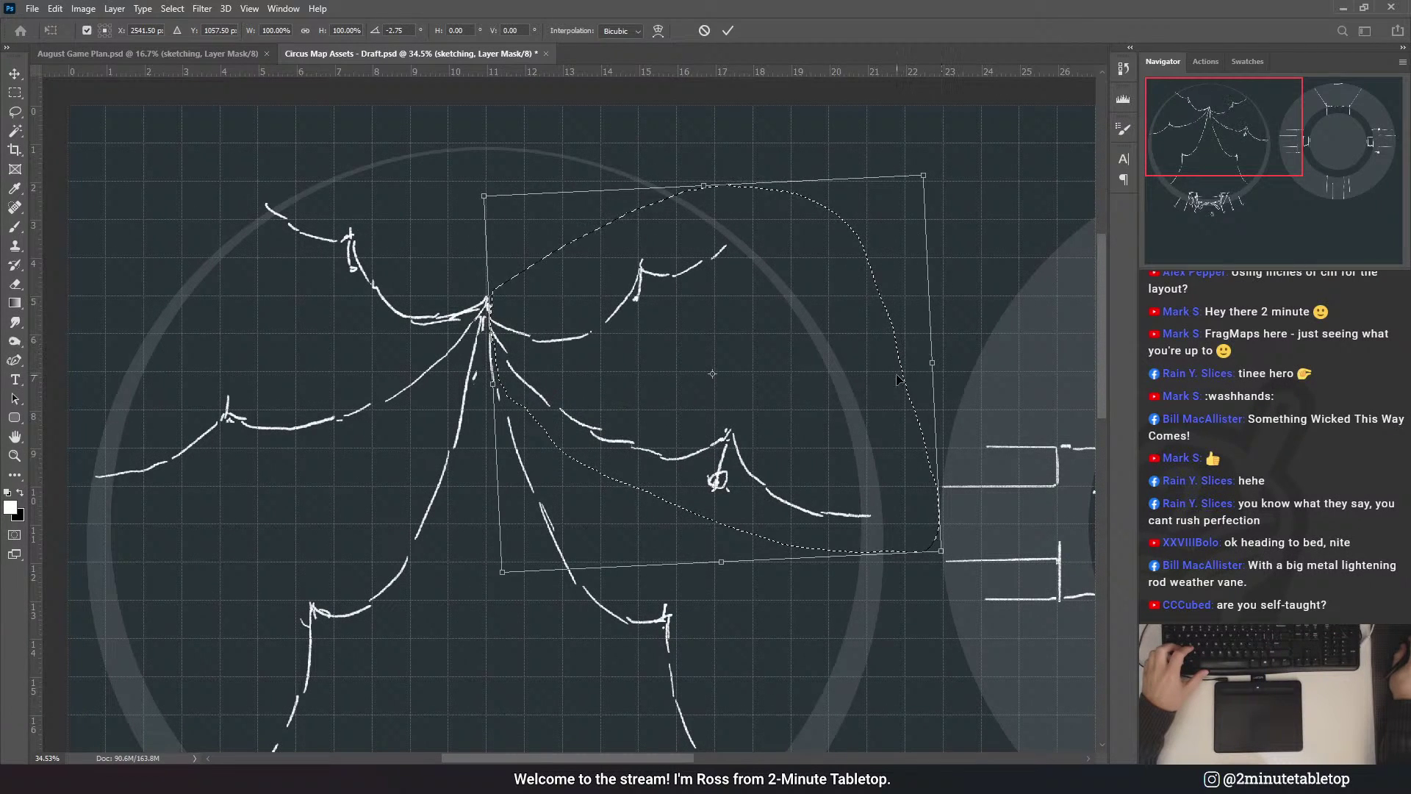
{"action": "left_click_drag", "start_coordinate": [809, 436], "coordinate": [814, 414]}
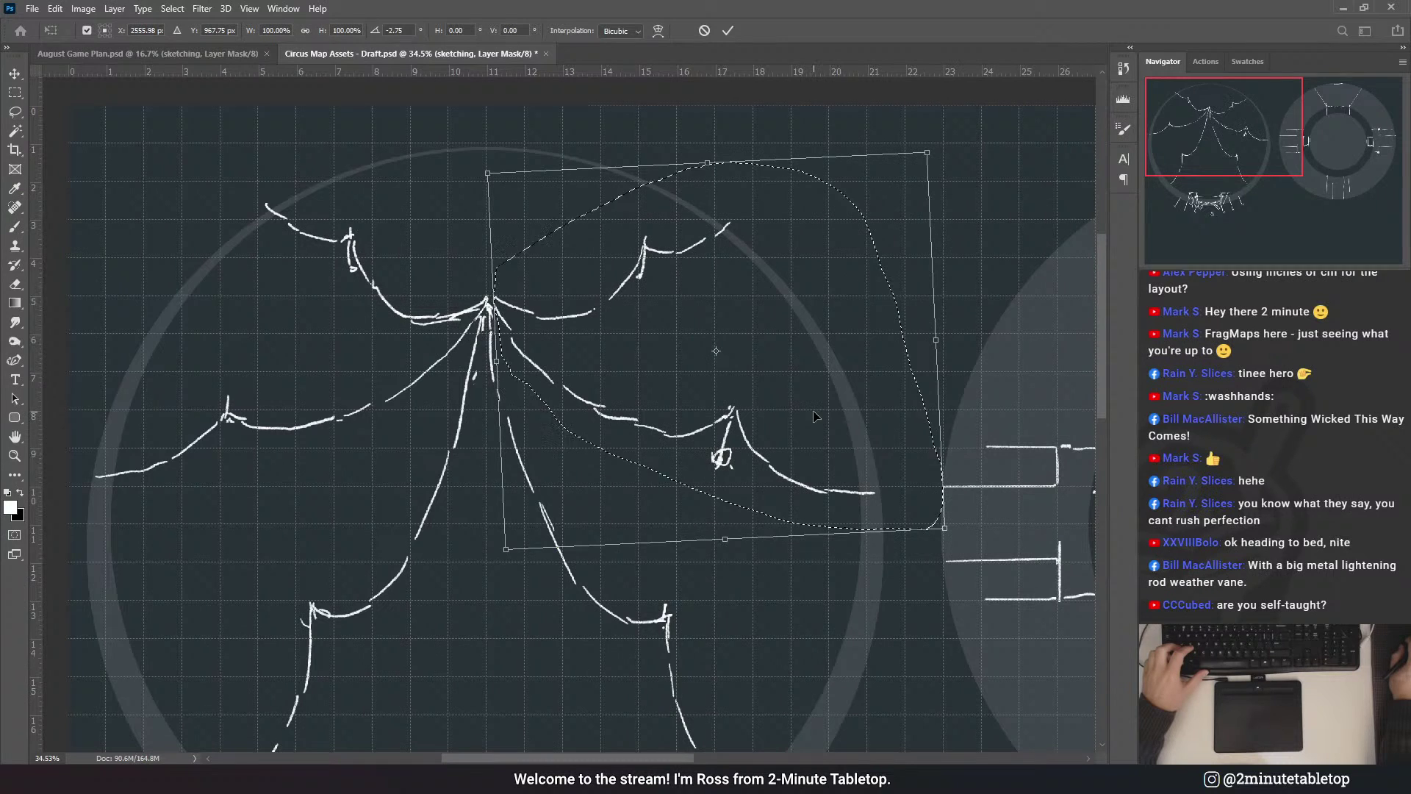
{"action": "left_click_drag", "start_coordinate": [1004, 324], "coordinate": [1002, 305]}
{"action": "left_click_drag", "start_coordinate": [815, 435], "coordinate": [815, 428]}
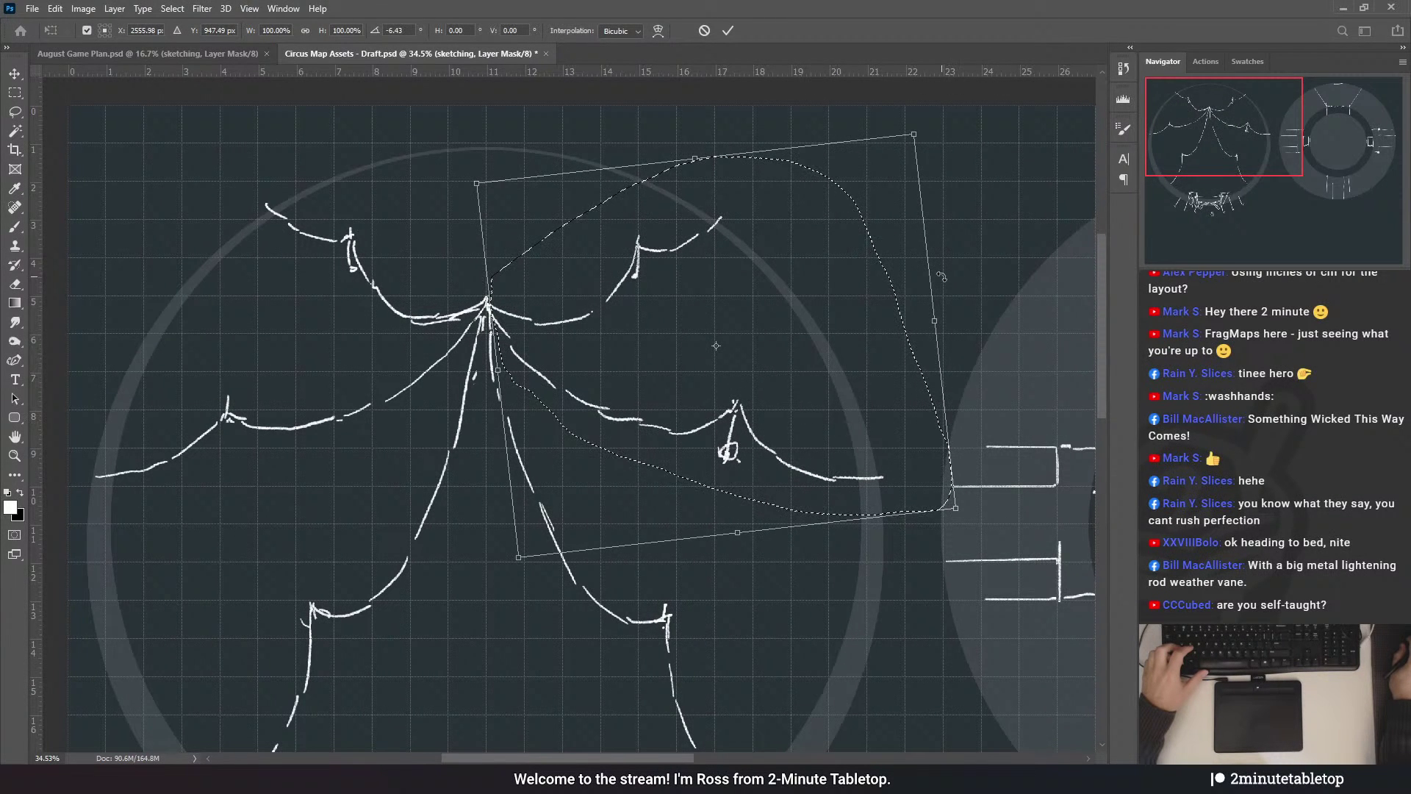
{"action": "left_click", "coordinate": [728, 30]}
{"action": "left_click", "coordinate": [784, 132]}
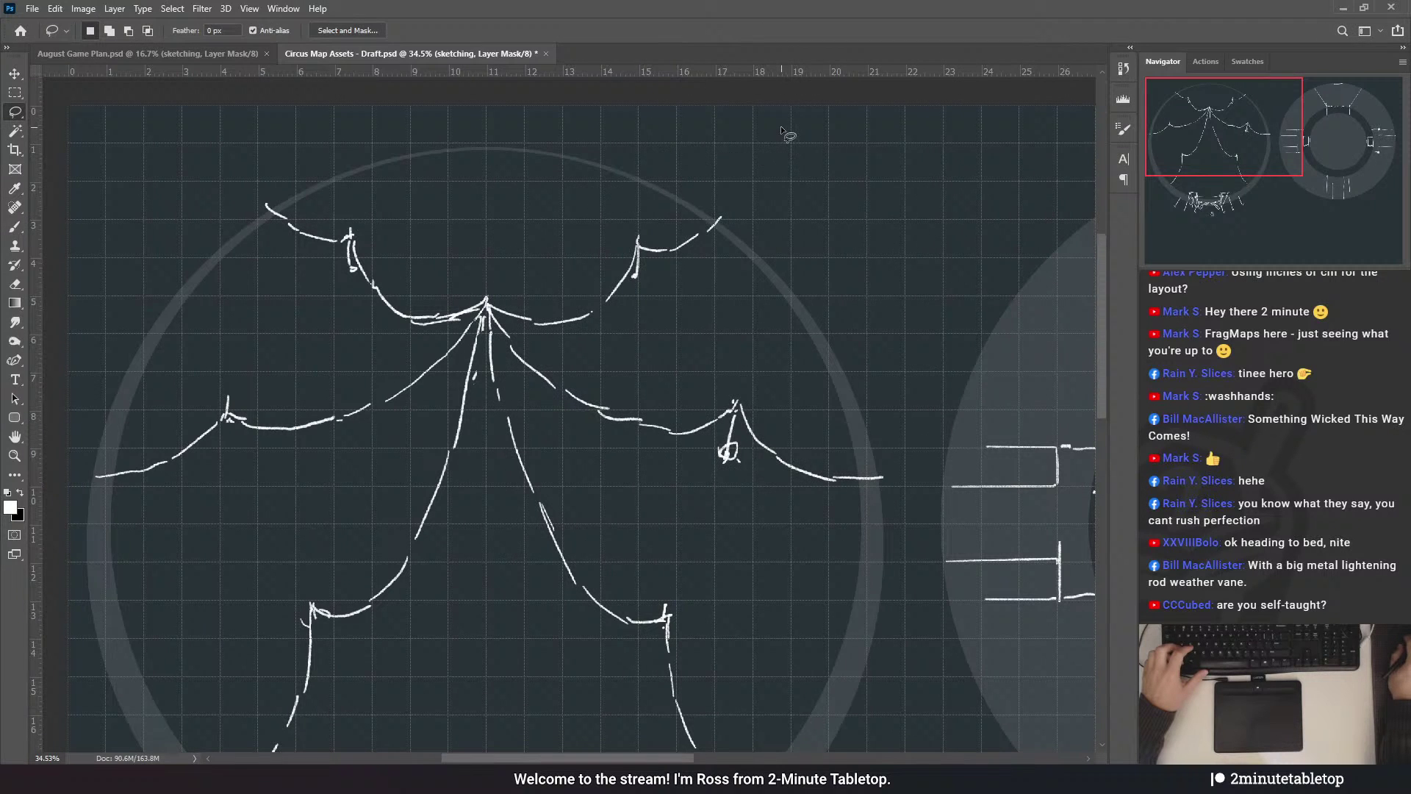
- Lasso the upper-right canvas curve, rotate it 3.33° counterclockwise, move it up to meet the central peak, apply the transform and deselect
{"action": "mouse_move", "coordinate": [524, 344]}
{"action": "left_mouse_down"}
{"action": "mouse_move", "coordinate": [796, 198]}
{"action": "mouse_move", "coordinate": [515, 327]}
{"action": "left_mouse_up"}
{"action": "key", "text": "ctrl+t"}
{"action": "left_click_drag", "start_coordinate": [858, 261], "coordinate": [855, 248]}
{"action": "left_click_drag", "start_coordinate": [644, 292], "coordinate": [634, 274]}
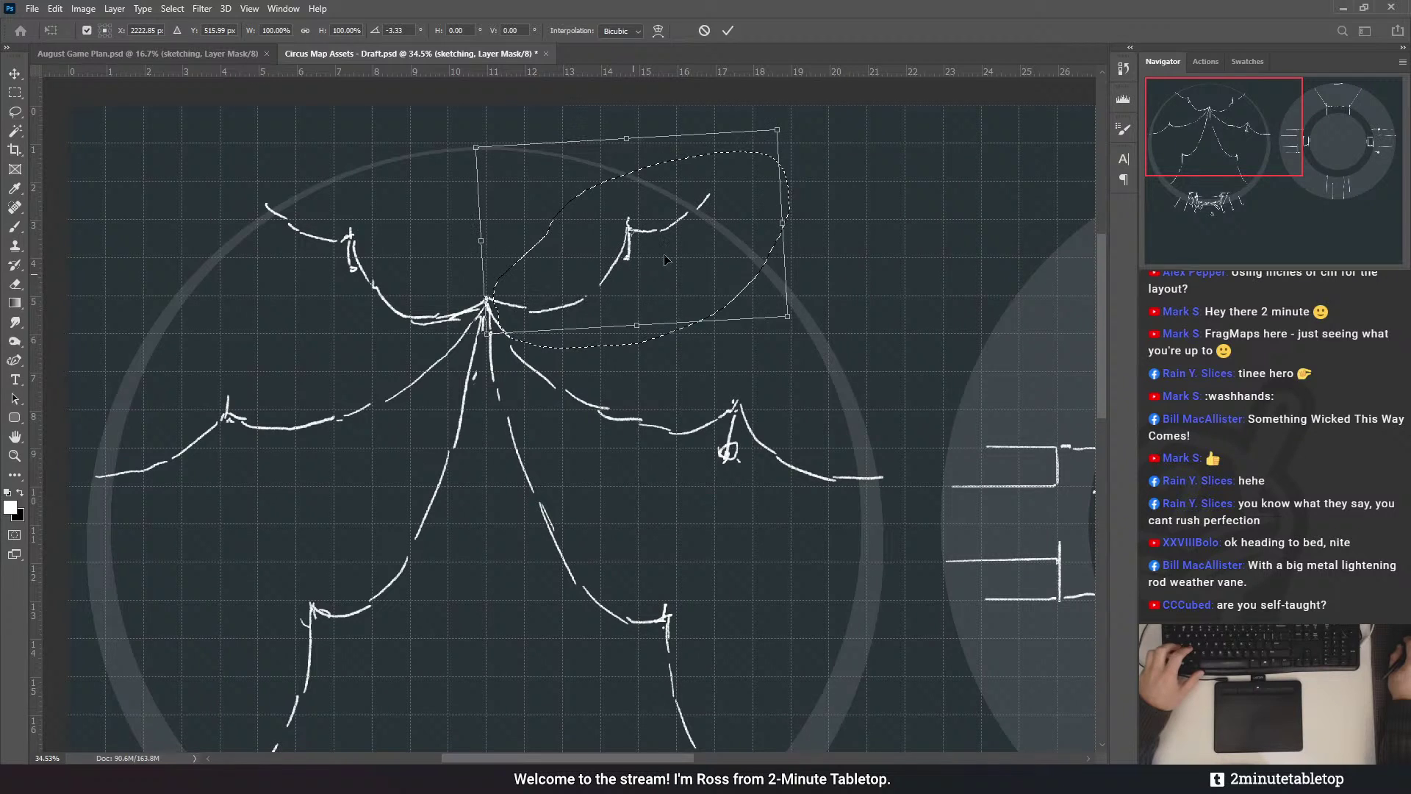
{"action": "left_click", "coordinate": [729, 29]}
{"action": "left_click", "coordinate": [949, 294]}
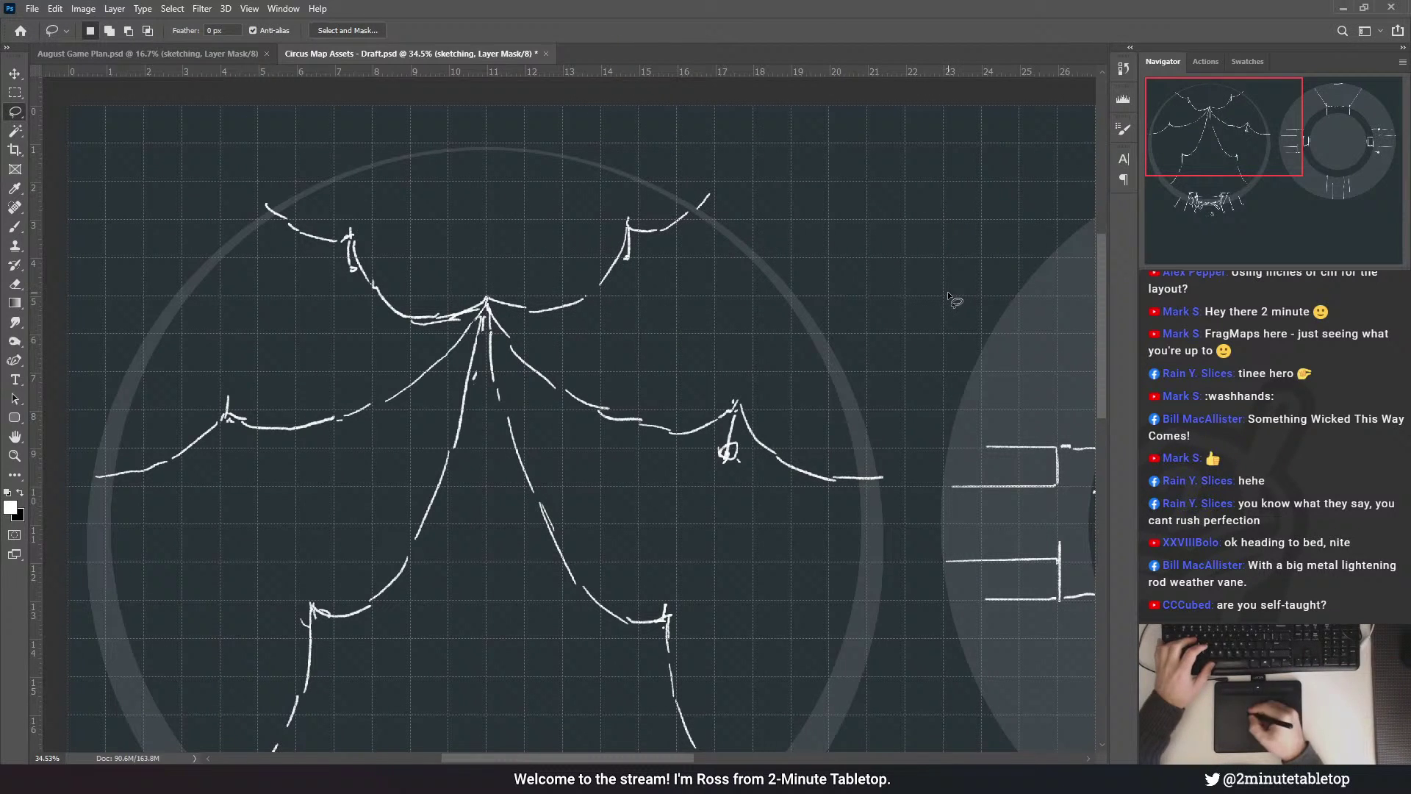
- Erase the ends of the upper and middle canvas curves that overshoot the tent's circle, then hide the grid with the whole canvas in view
{"action": "left_click_drag", "start_coordinate": [548, 255], "coordinate": [624, 302]}
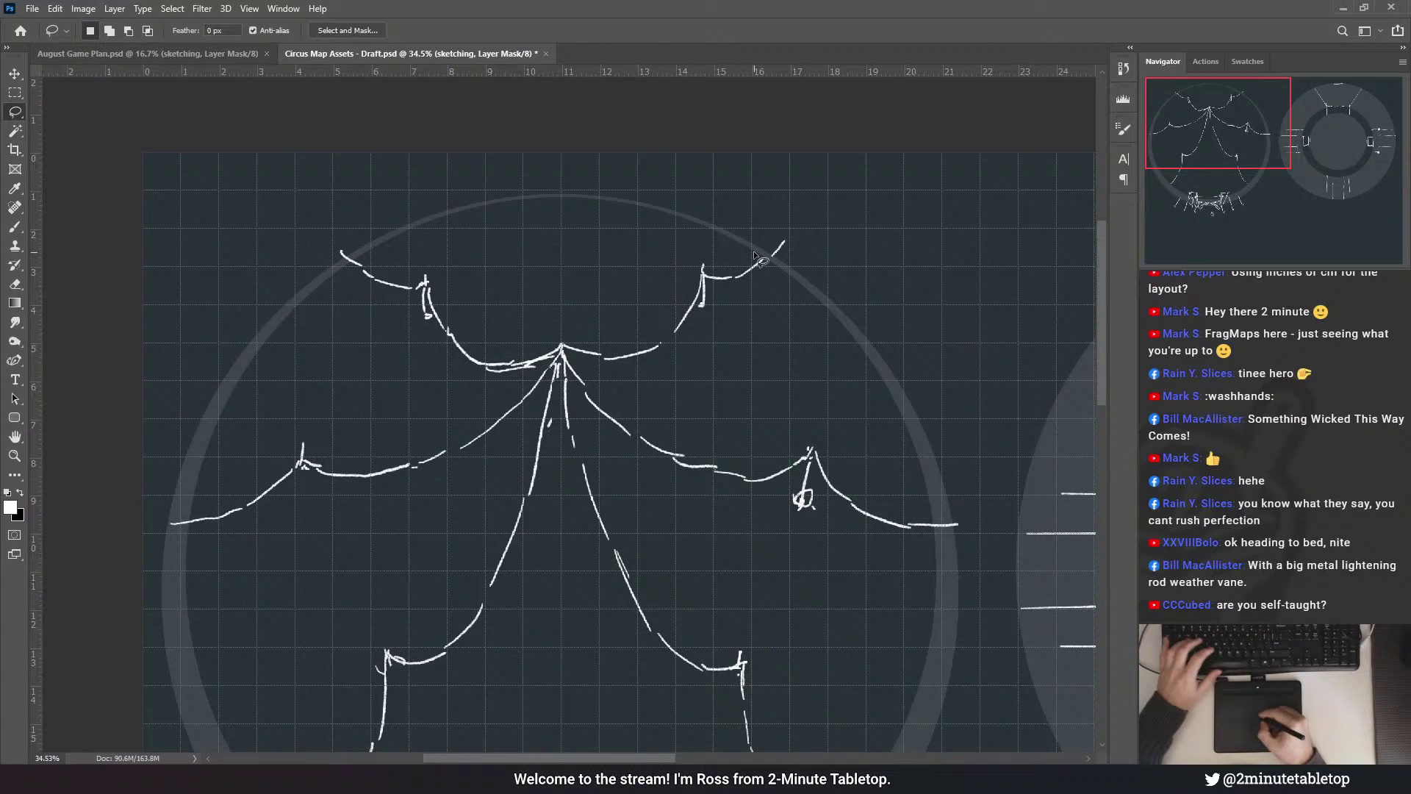
{"action": "key", "text": "b"}
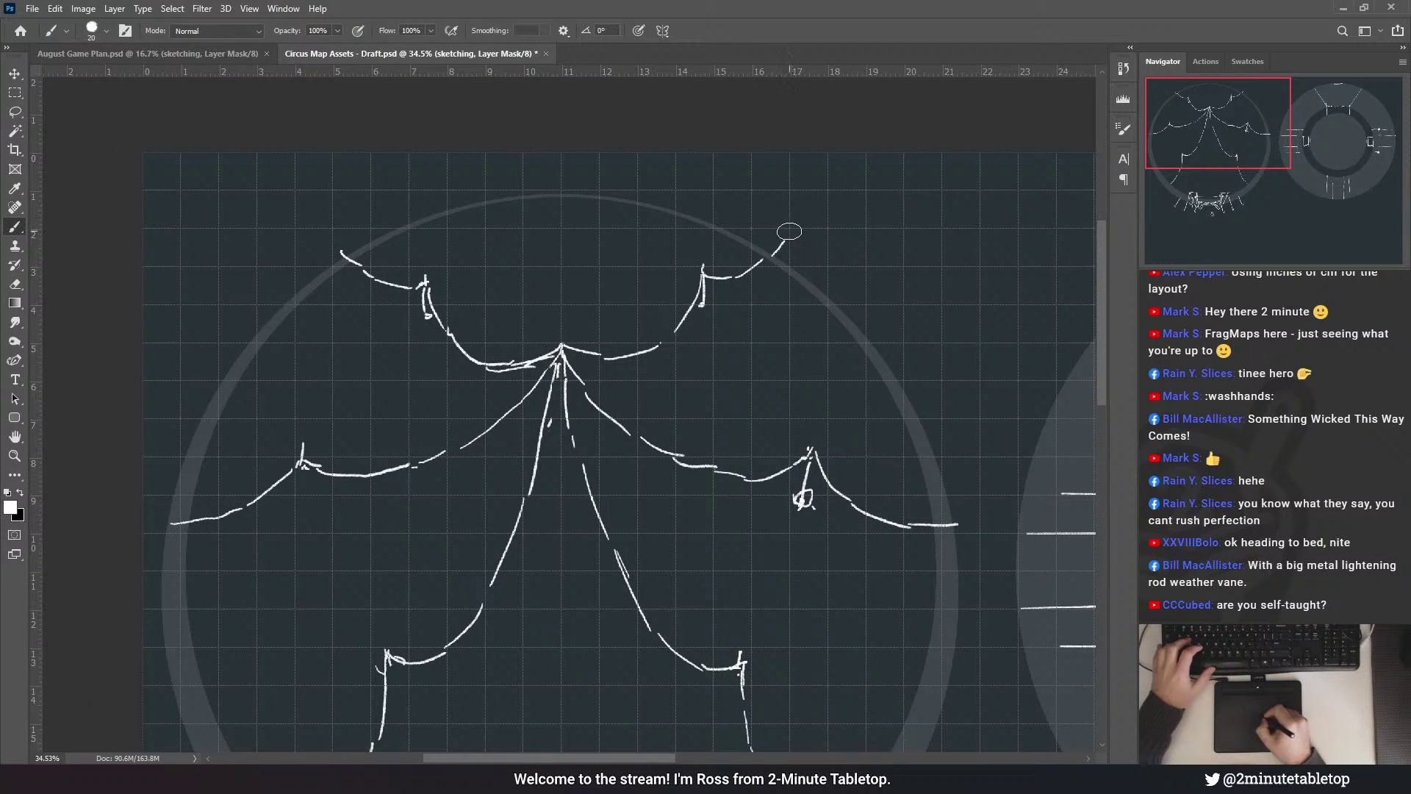
{"action": "scroll", "coordinate": [786, 252], "scroll_direction": "down", "scroll_amount": 2}
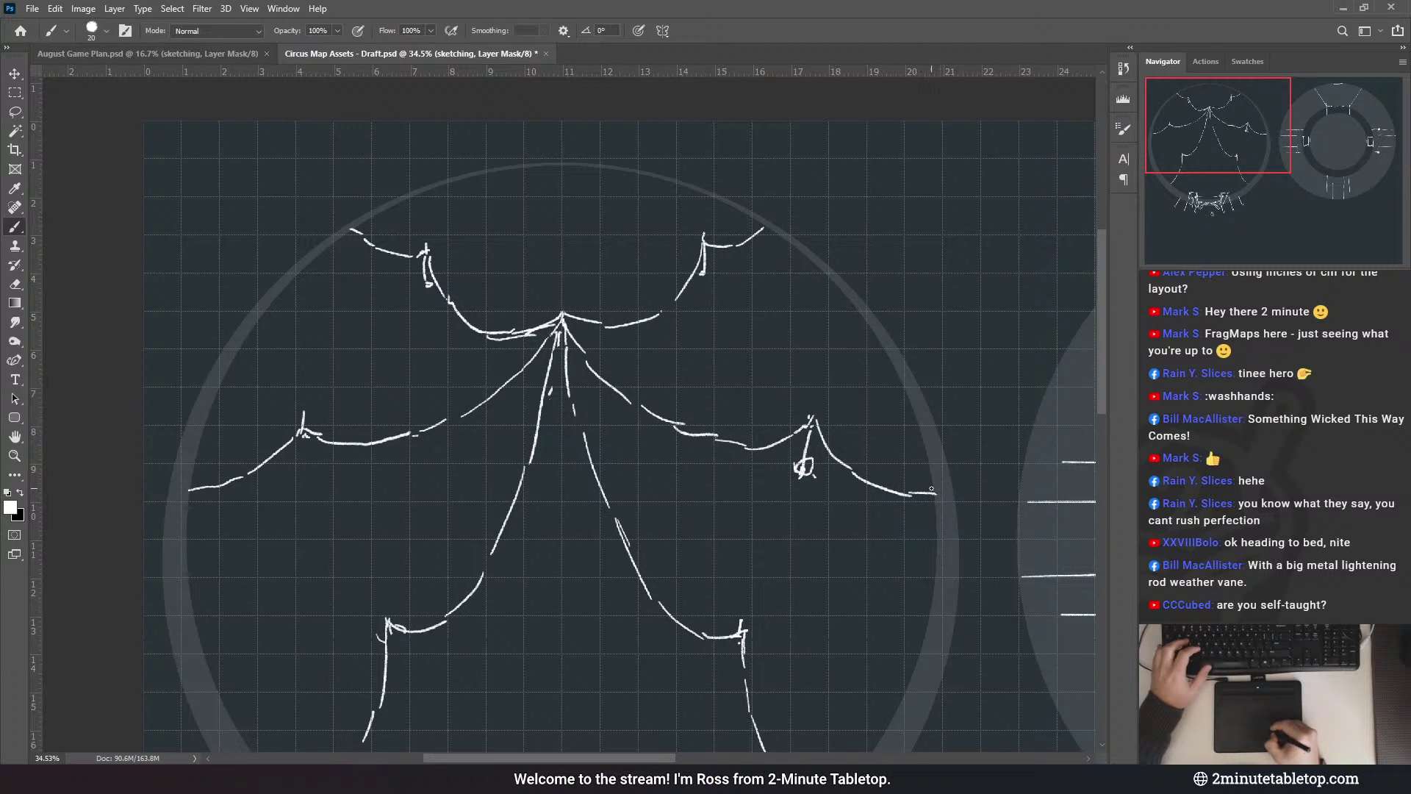
{"action": "key", "text": "ctrl+0"}
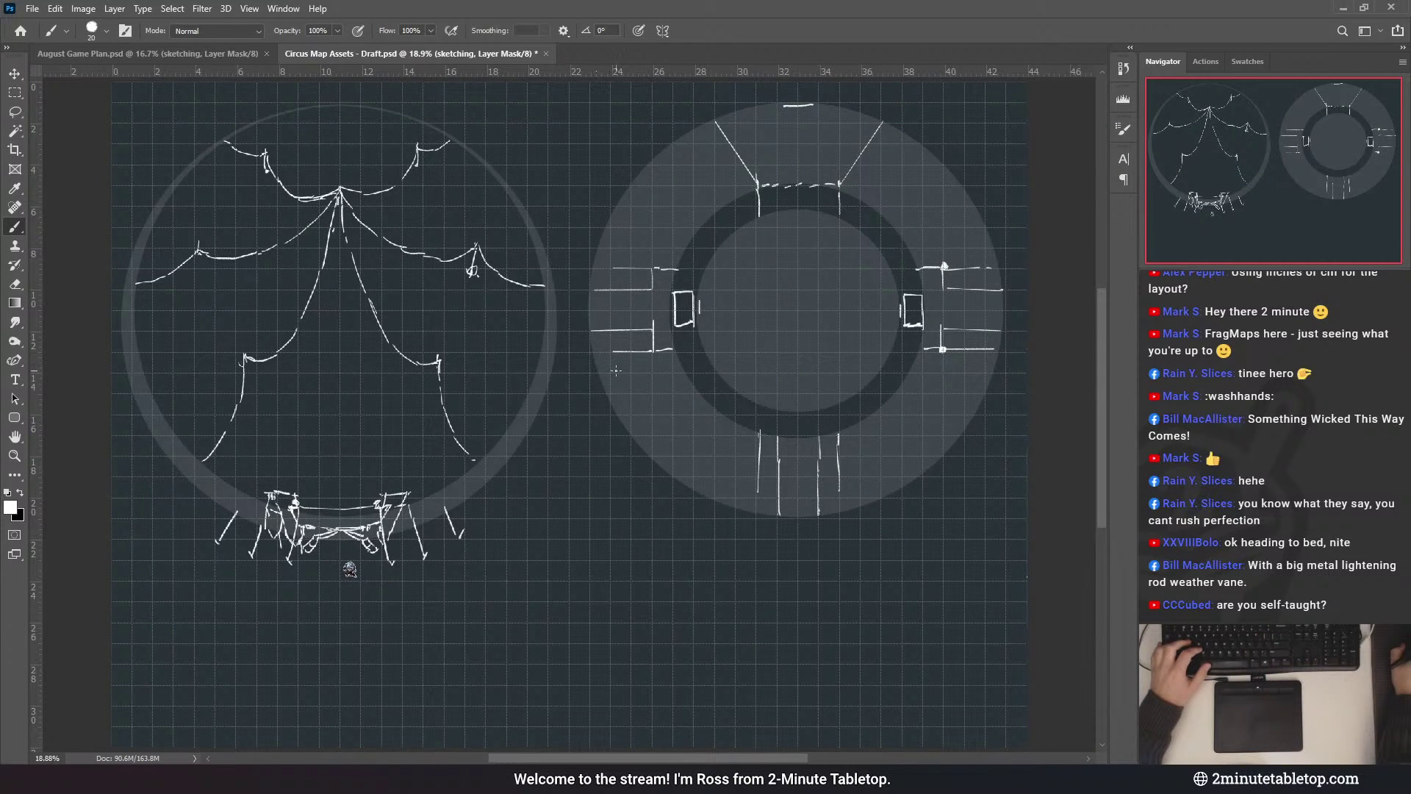
{"action": "key", "text": "ctrl+apostrophe"}
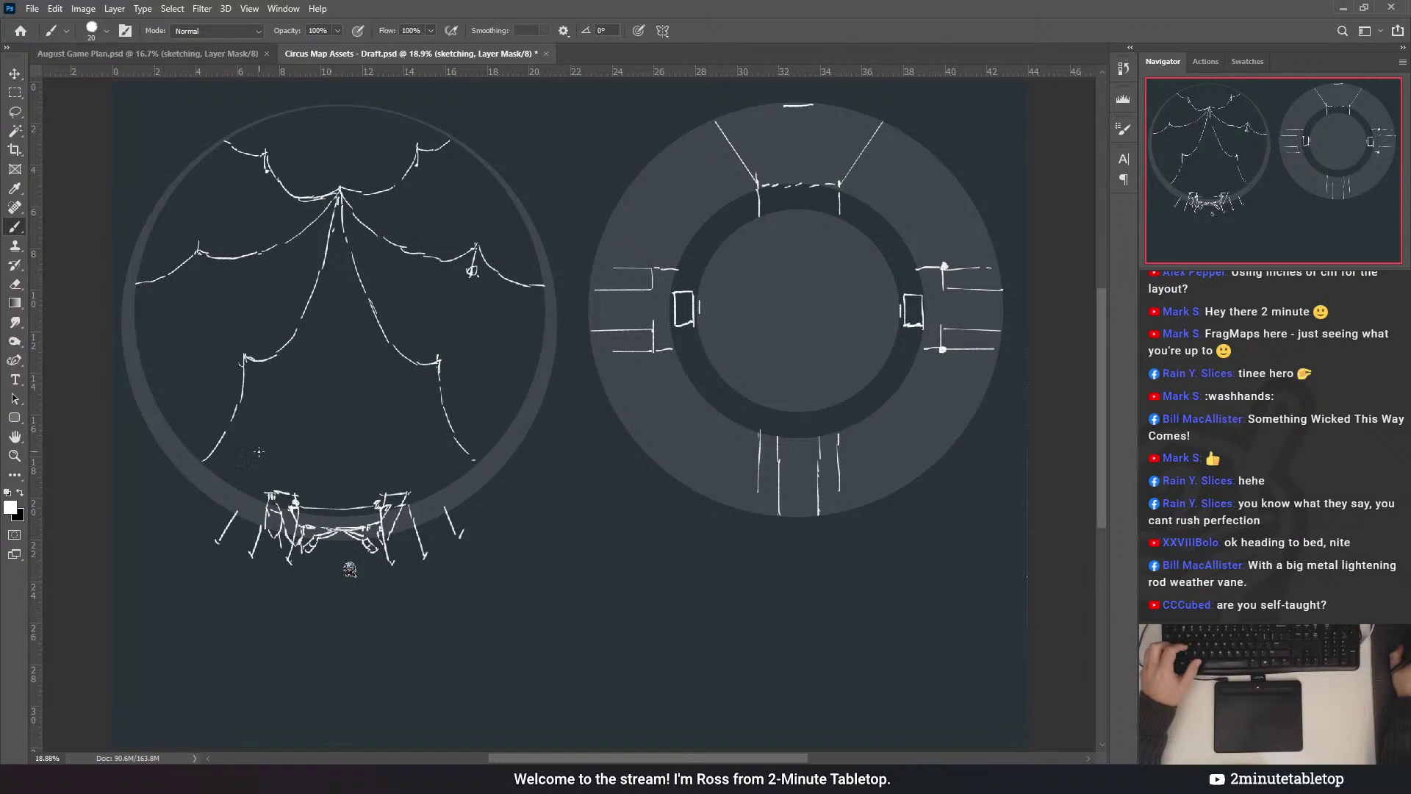
- Lasso the lower-left curve's outer segment, rotate it 12.15° clockwise from its pole tip, show the grid, apply the transform and deselect
{"action": "scroll", "coordinate": [181, 407], "scroll_direction": "up", "scroll_amount": 2}
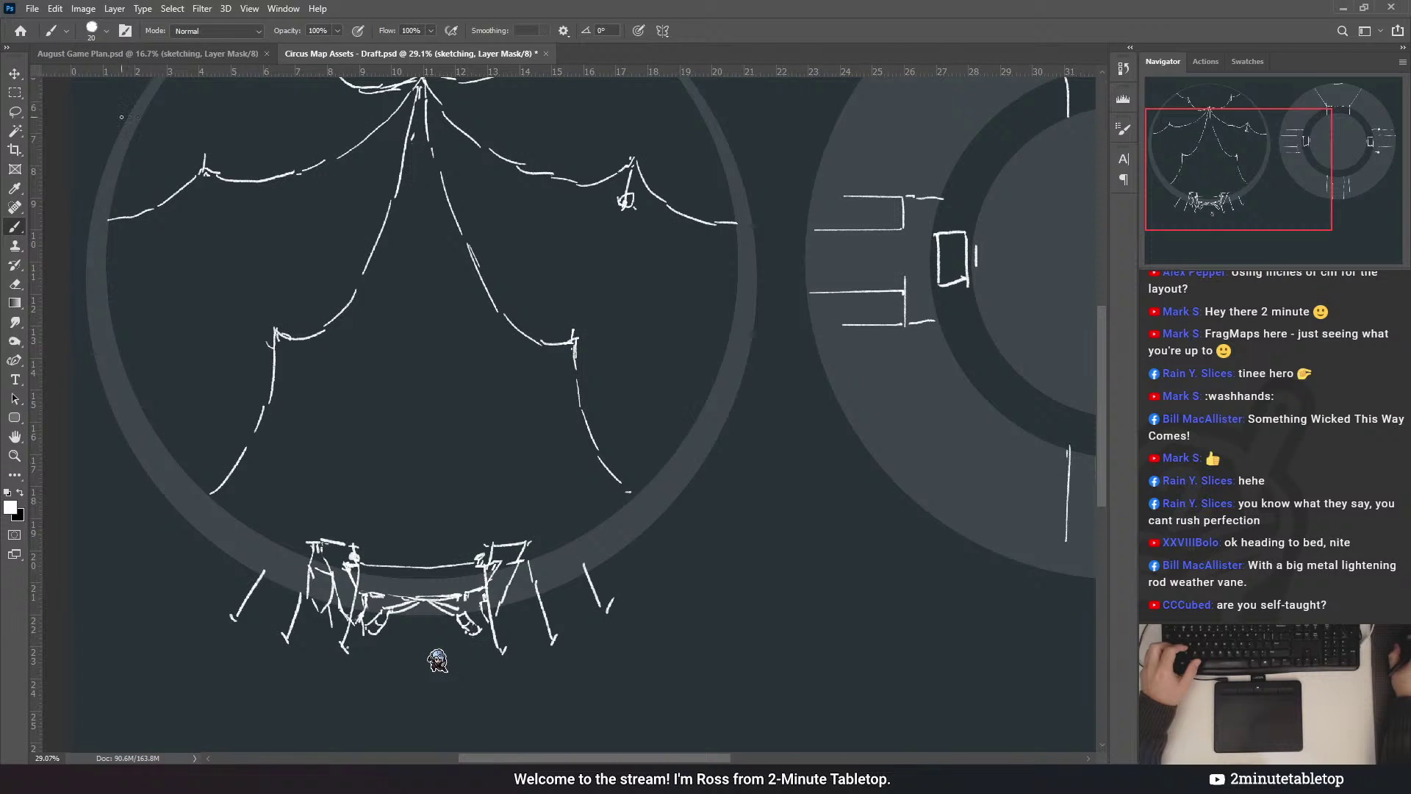
{"action": "scroll", "coordinate": [181, 407], "scroll_direction": "up", "scroll_amount": 1}
{"action": "key", "text": "l"}
{"action": "scroll", "coordinate": [237, 402], "scroll_direction": "up", "scroll_amount": 1}
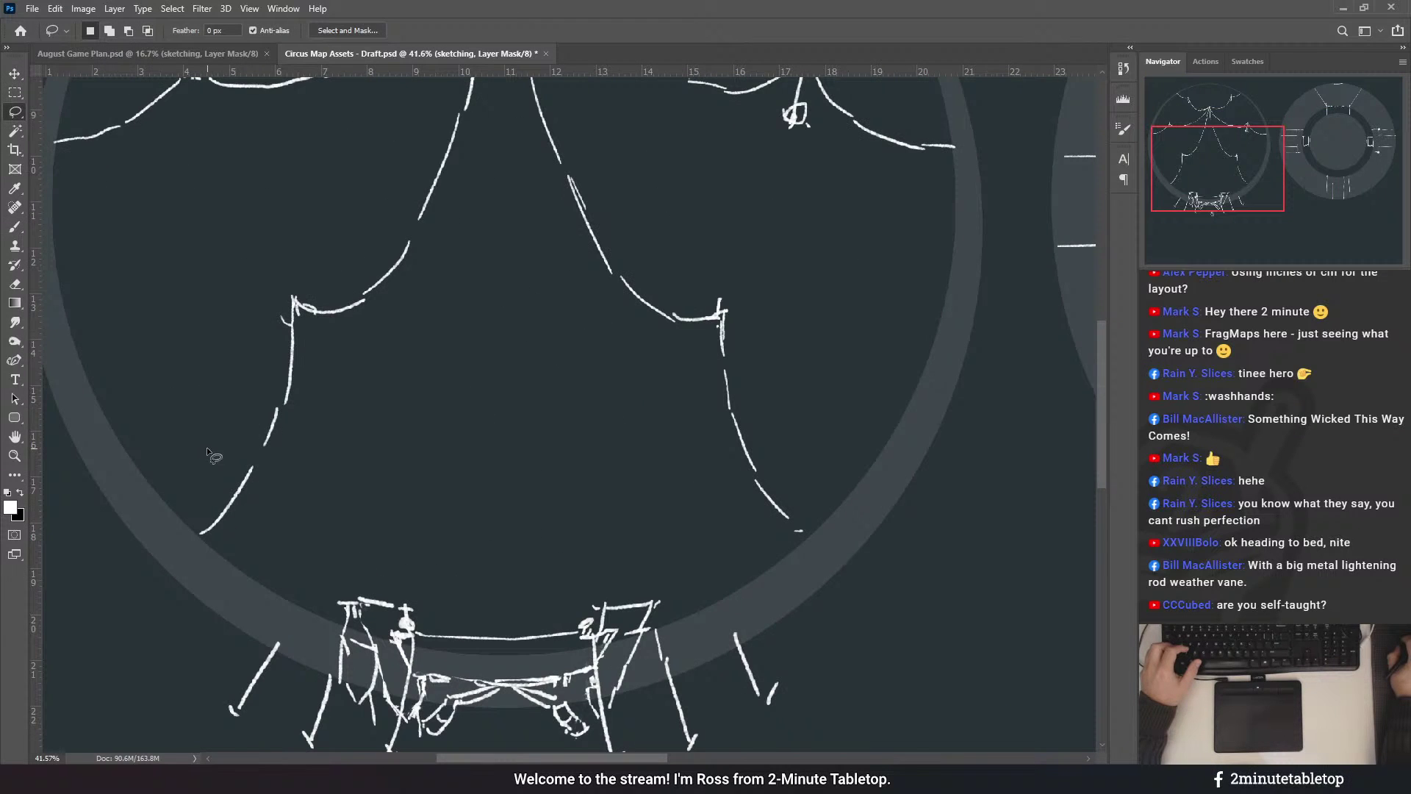
{"action": "left_click_drag", "start_coordinate": [287, 301], "coordinate": [292, 305]}
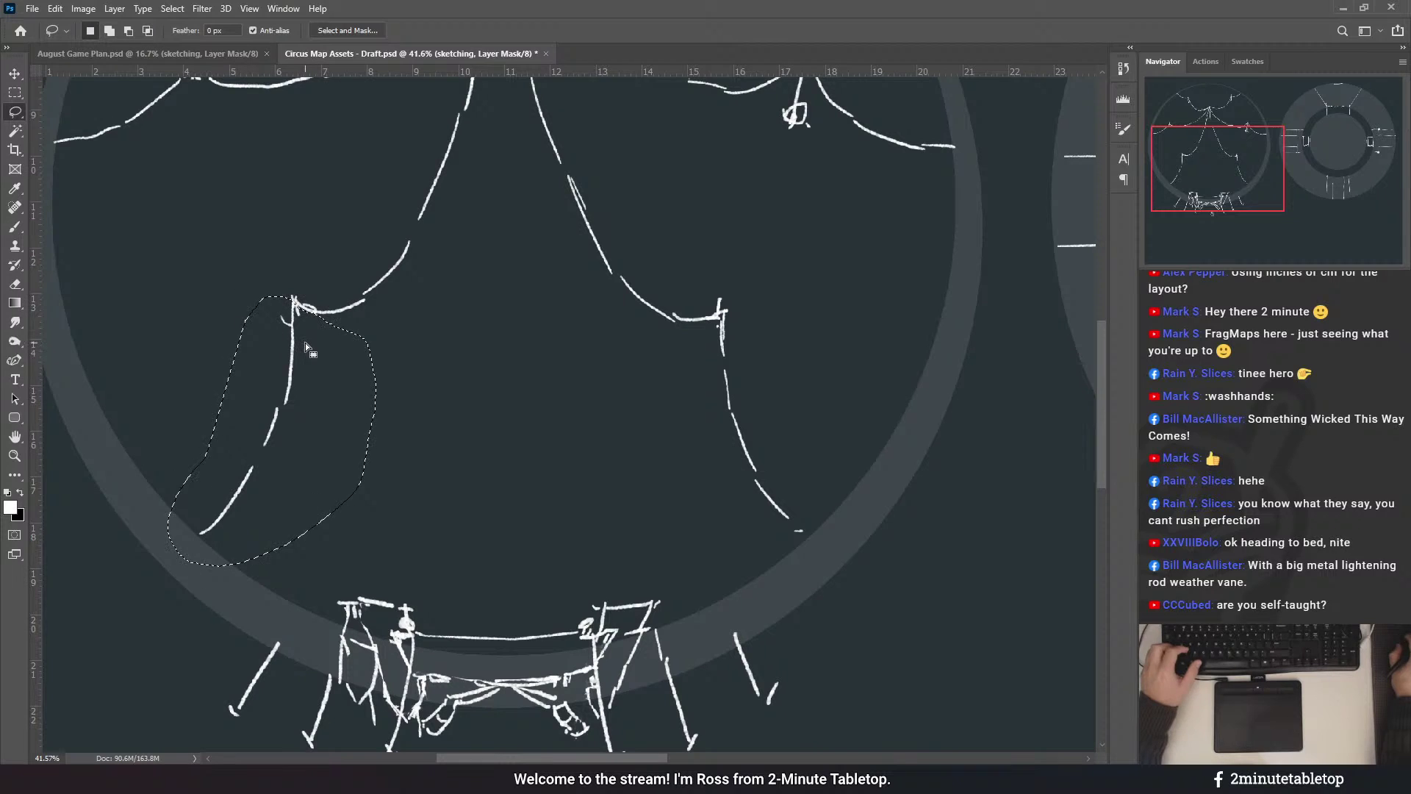
{"action": "key", "text": "ctrl+t"}
{"action": "mouse_move", "coordinate": [454, 304]}
{"action": "left_mouse_down"}
{"action": "mouse_move", "coordinate": [470, 313]}
{"action": "mouse_move", "coordinate": [413, 331]}
{"action": "mouse_move", "coordinate": [474, 326]}
{"action": "left_mouse_up"}
{"action": "left_click_drag", "start_coordinate": [300, 423], "coordinate": [293, 413]}
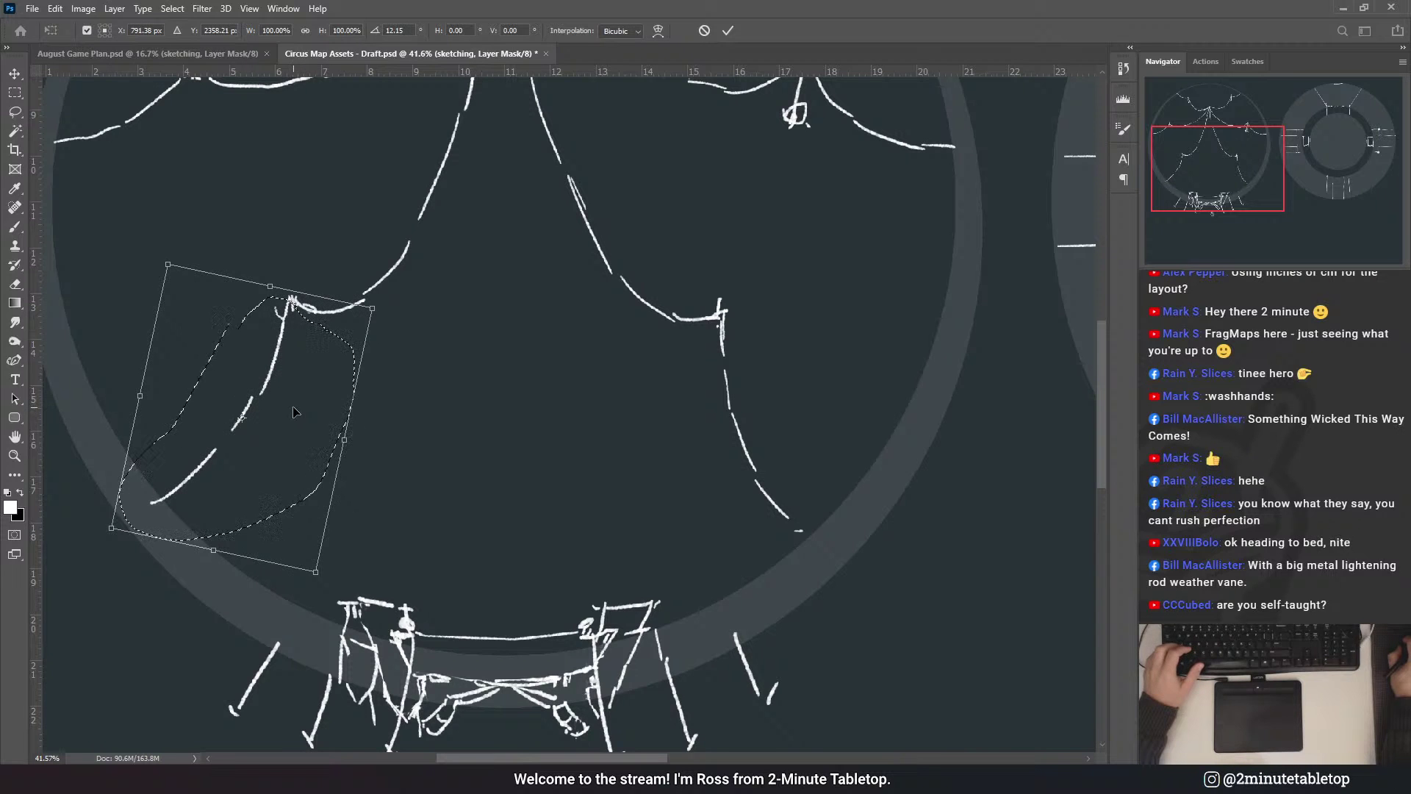
{"action": "key", "text": "ctrl+apostrophe"}
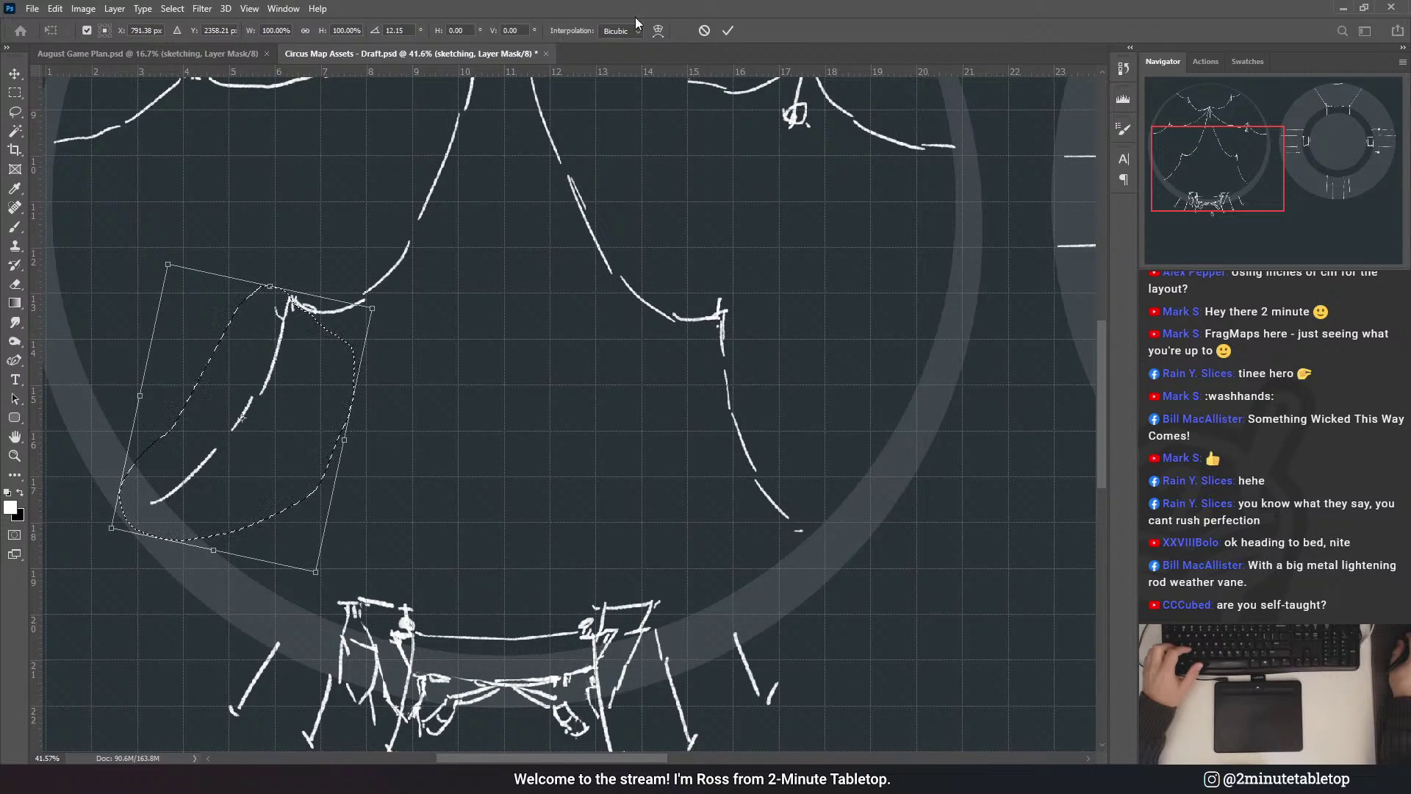
{"action": "left_click", "coordinate": [727, 31]}
{"action": "key", "text": "ctrl+d"}
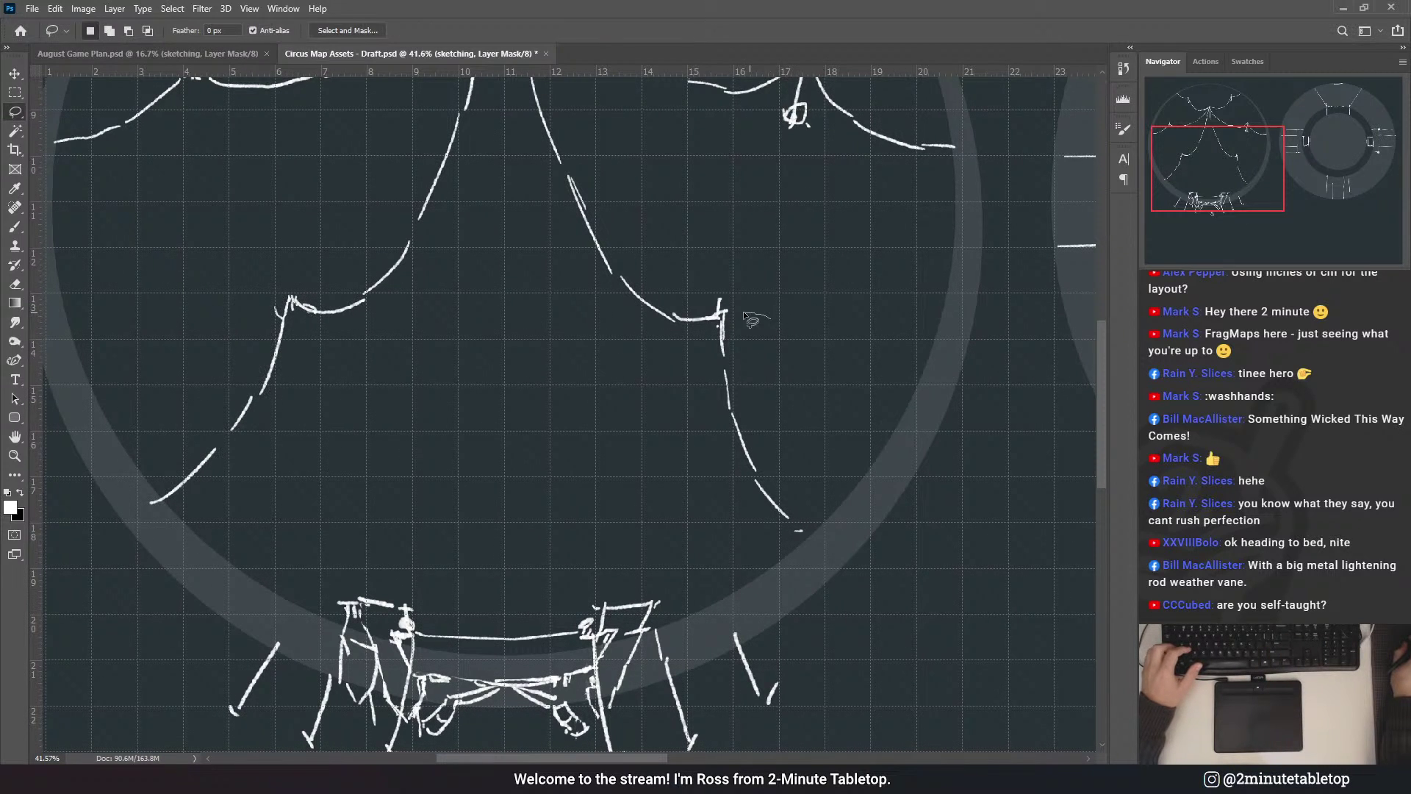
- Lasso the lower-right curve's outer segment, rotate it 15.89° counterclockwise with its inner end at the pole tip, apply, and hide the grid
{"action": "left_click_drag", "start_coordinate": [765, 552], "coordinate": [770, 316]}
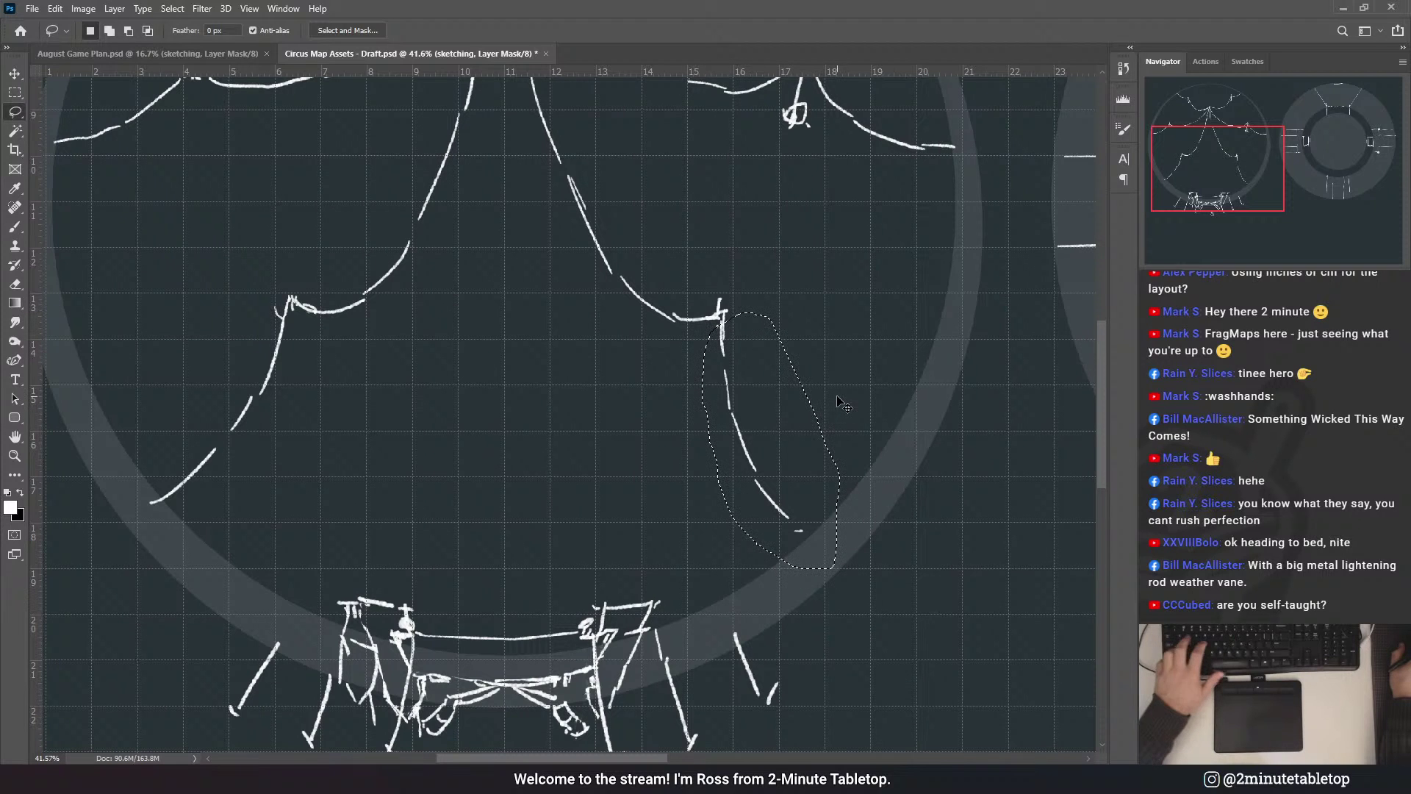
{"action": "key", "text": "ctrl+t"}
{"action": "left_click_drag", "start_coordinate": [935, 338], "coordinate": [901, 295]}
{"action": "left_click_drag", "start_coordinate": [810, 468], "coordinate": [844, 444]}
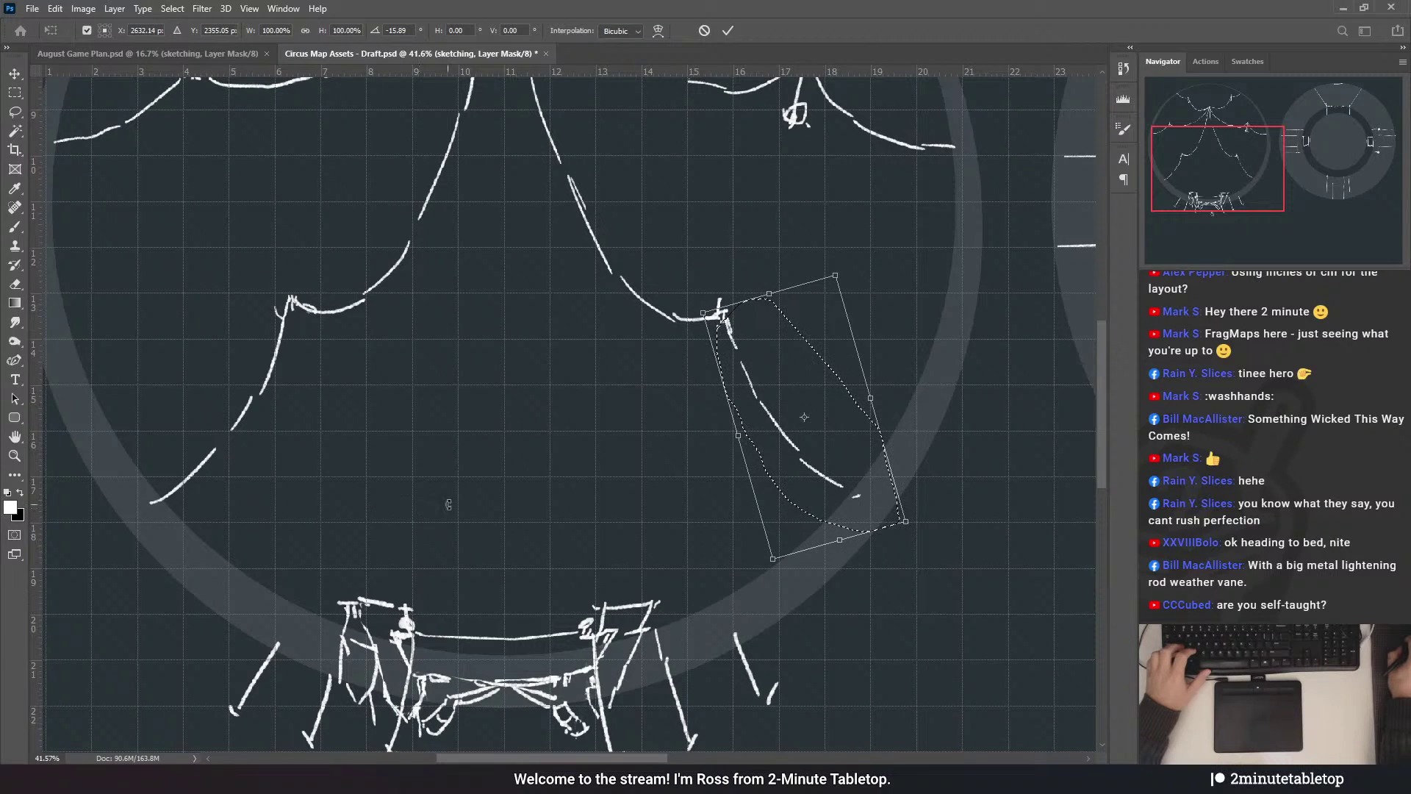
{"action": "left_click", "coordinate": [727, 32]}
{"action": "key", "text": "ctrl+0"}
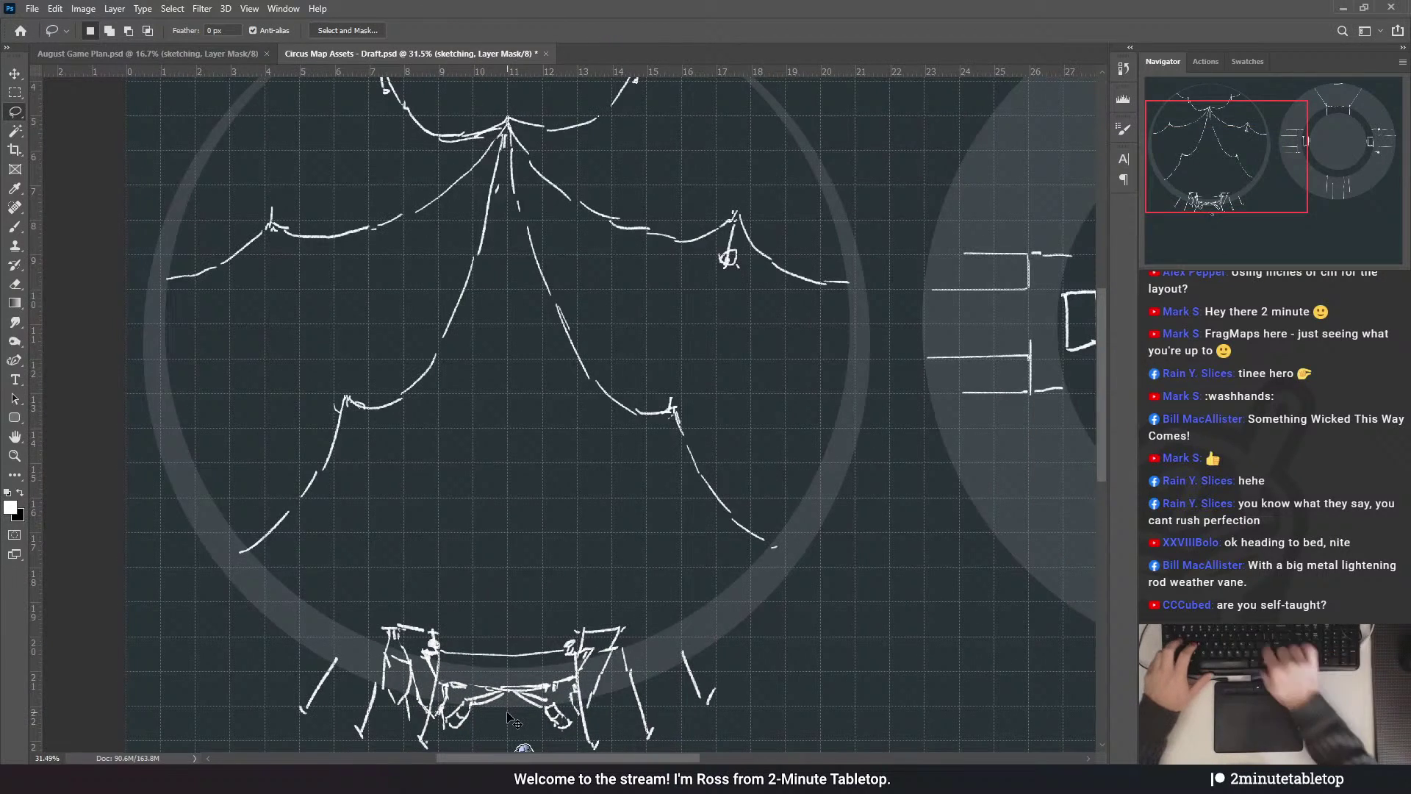
{"action": "key", "text": "ctrl+apostrophe"}
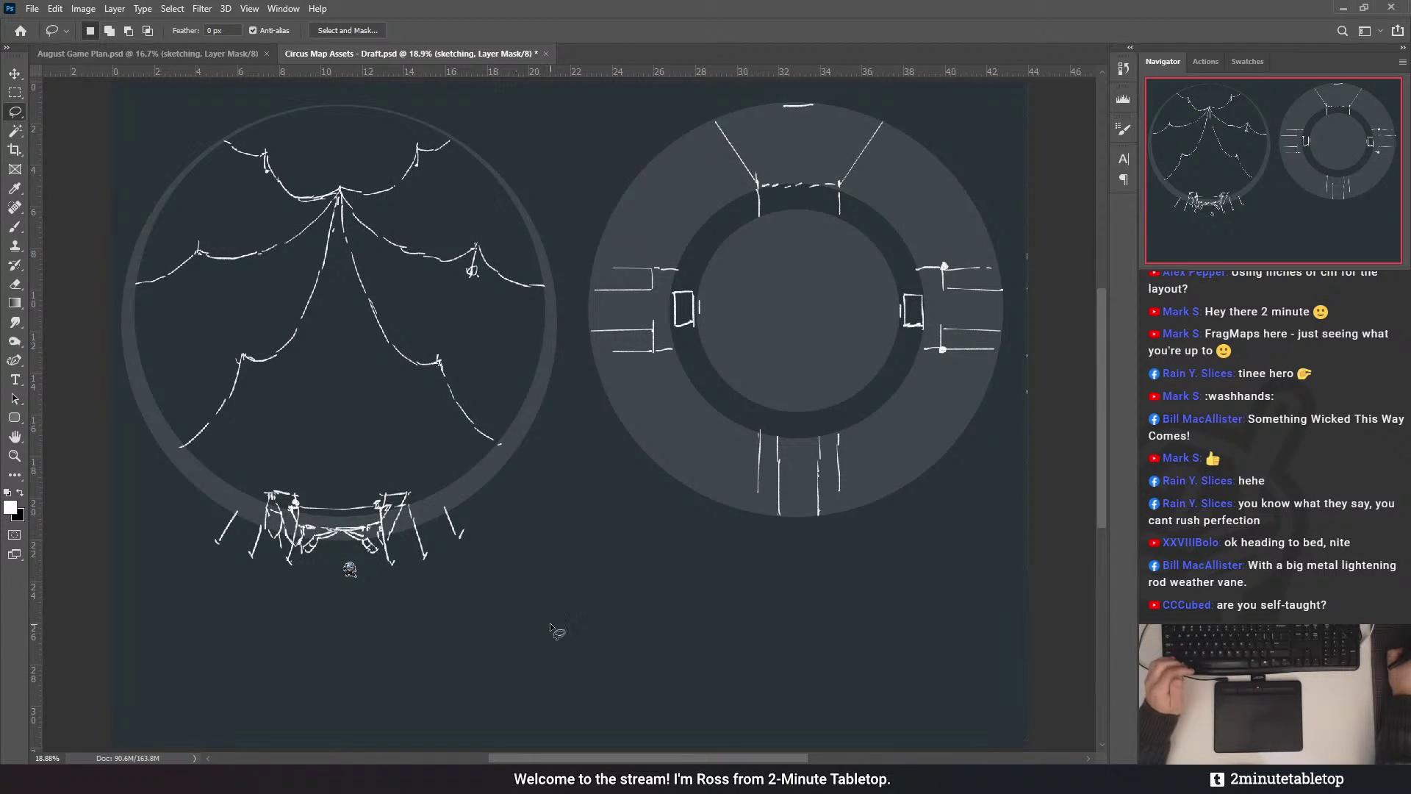
- Brush sagging curves joining the upper-left, middle-left and lower-left pole tips, undoing the stray first strokes
{"action": "scroll", "coordinate": [580, 485], "scroll_direction": "down", "scroll_amount": 5}
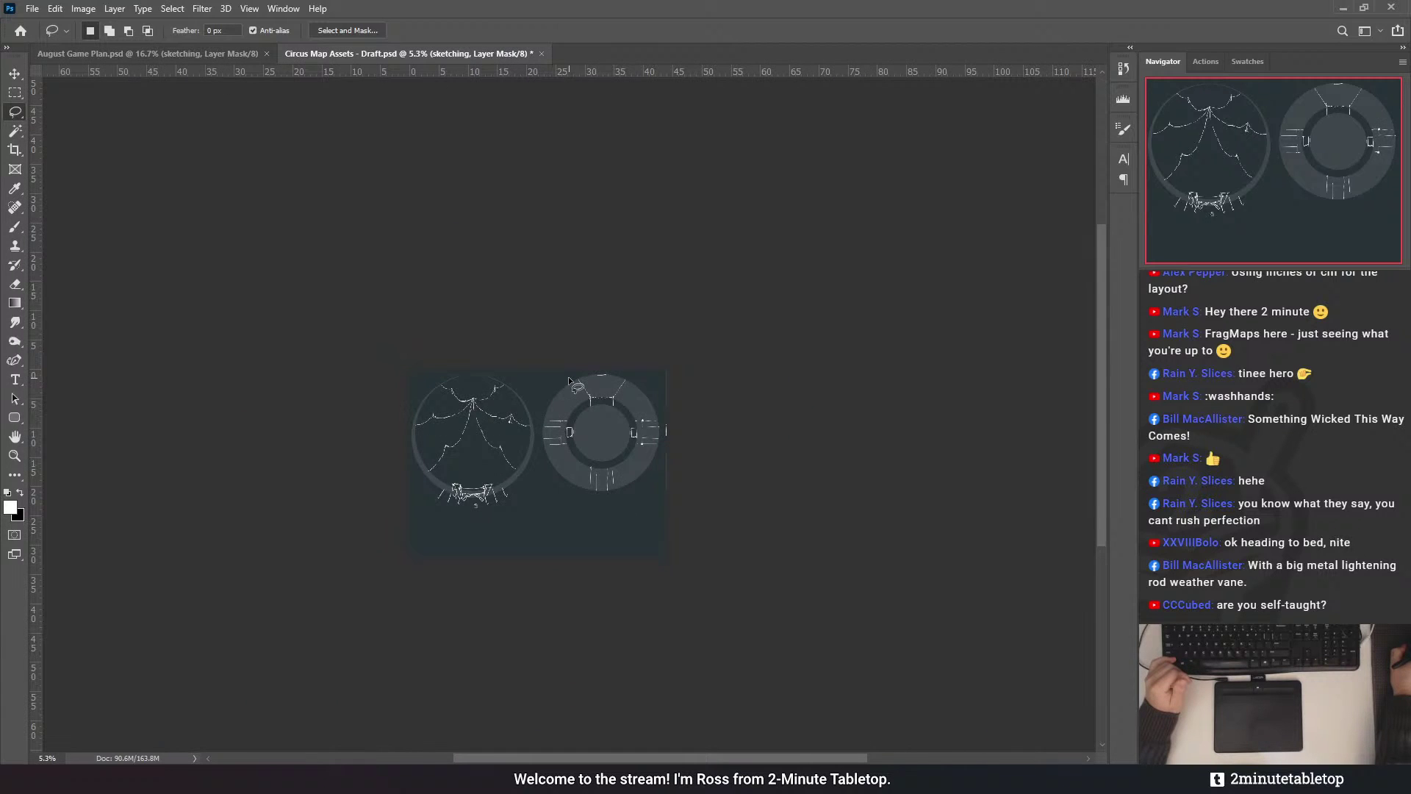
{"action": "scroll", "coordinate": [485, 441], "scroll_direction": "up", "scroll_amount": 2}
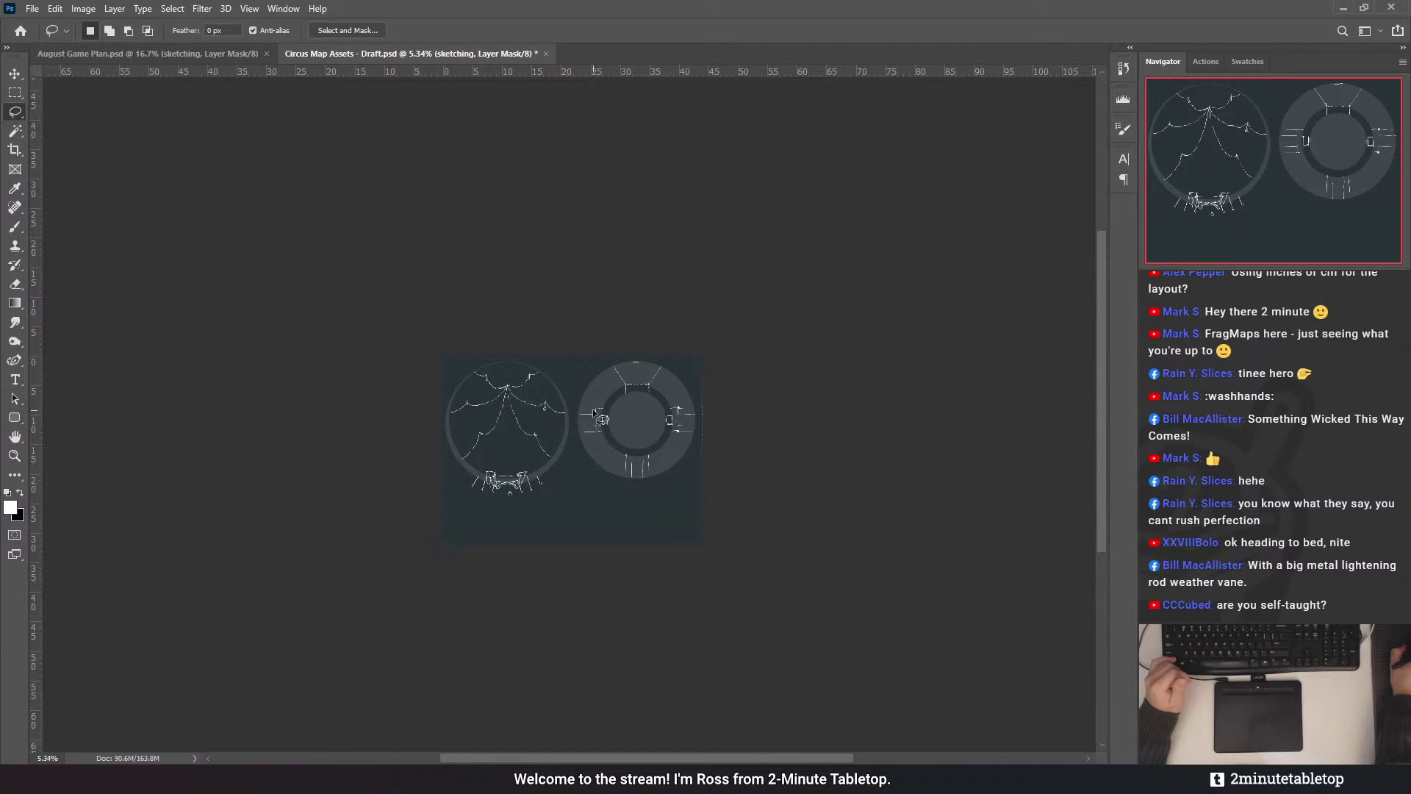
{"action": "scroll", "coordinate": [592, 408], "scroll_direction": "up", "scroll_amount": 2}
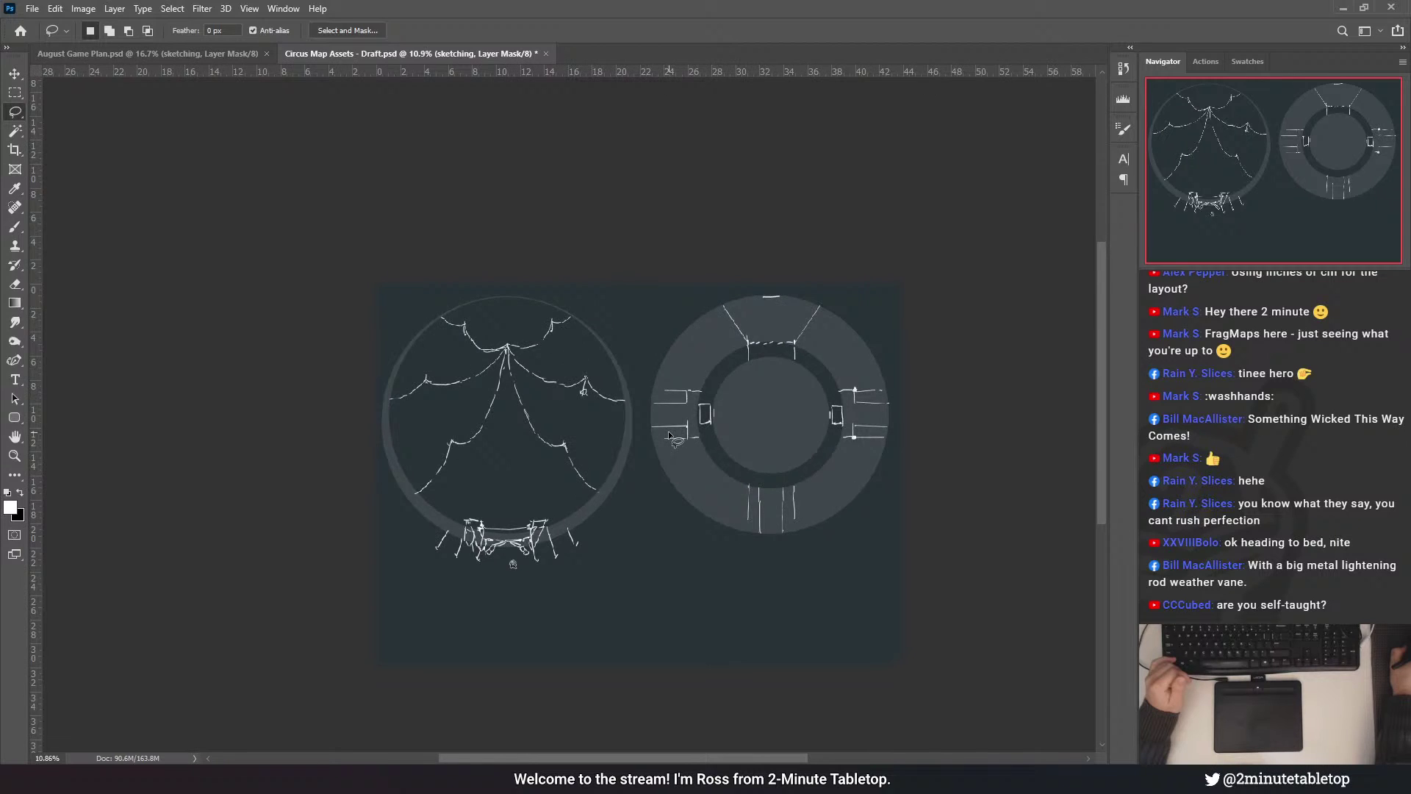
{"action": "scroll", "coordinate": [678, 433], "scroll_direction": "down", "scroll_amount": 3}
{"action": "scroll", "coordinate": [411, 375], "scroll_direction": "up", "scroll_amount": 6}
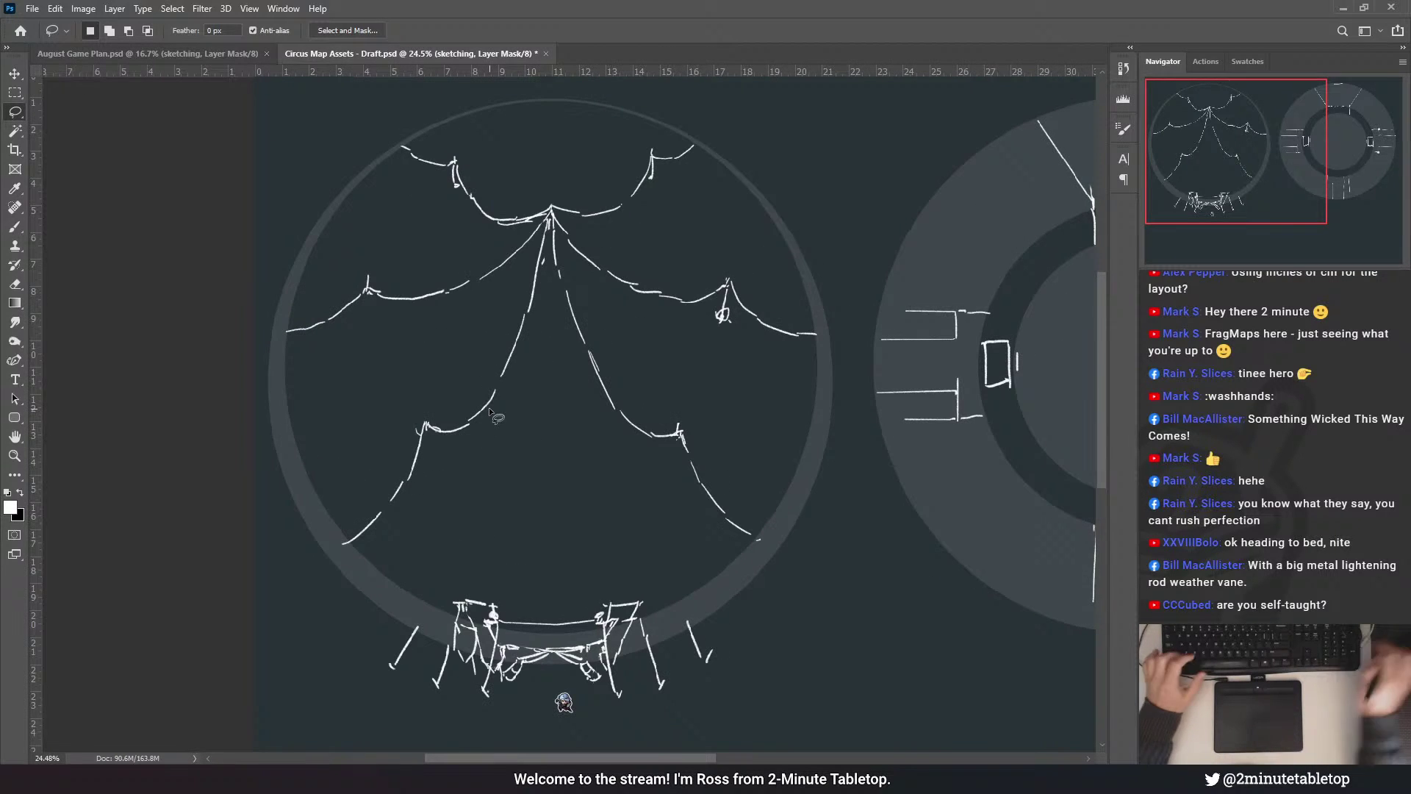
{"action": "key", "text": "b"}
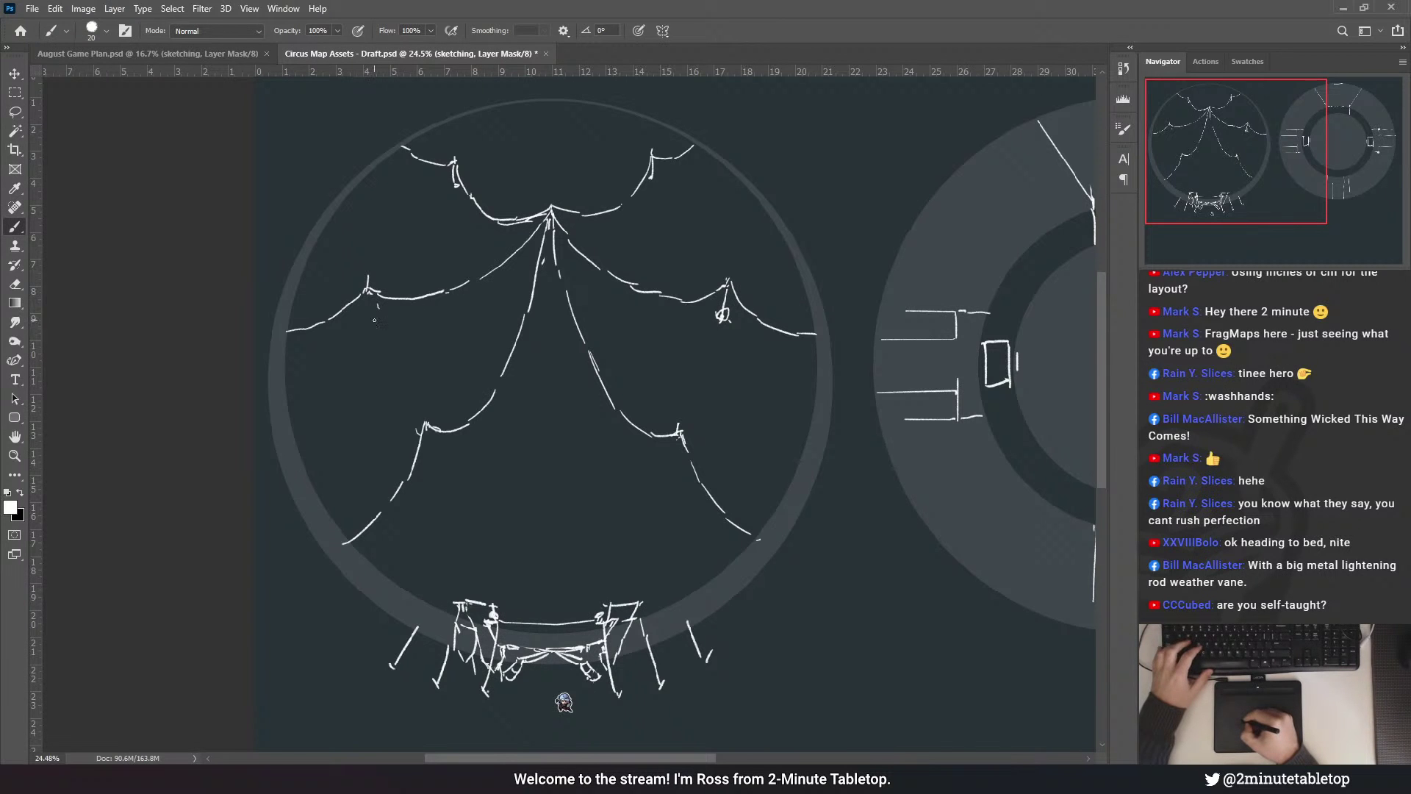
{"action": "left_click_drag", "start_coordinate": [371, 292], "coordinate": [391, 375]}
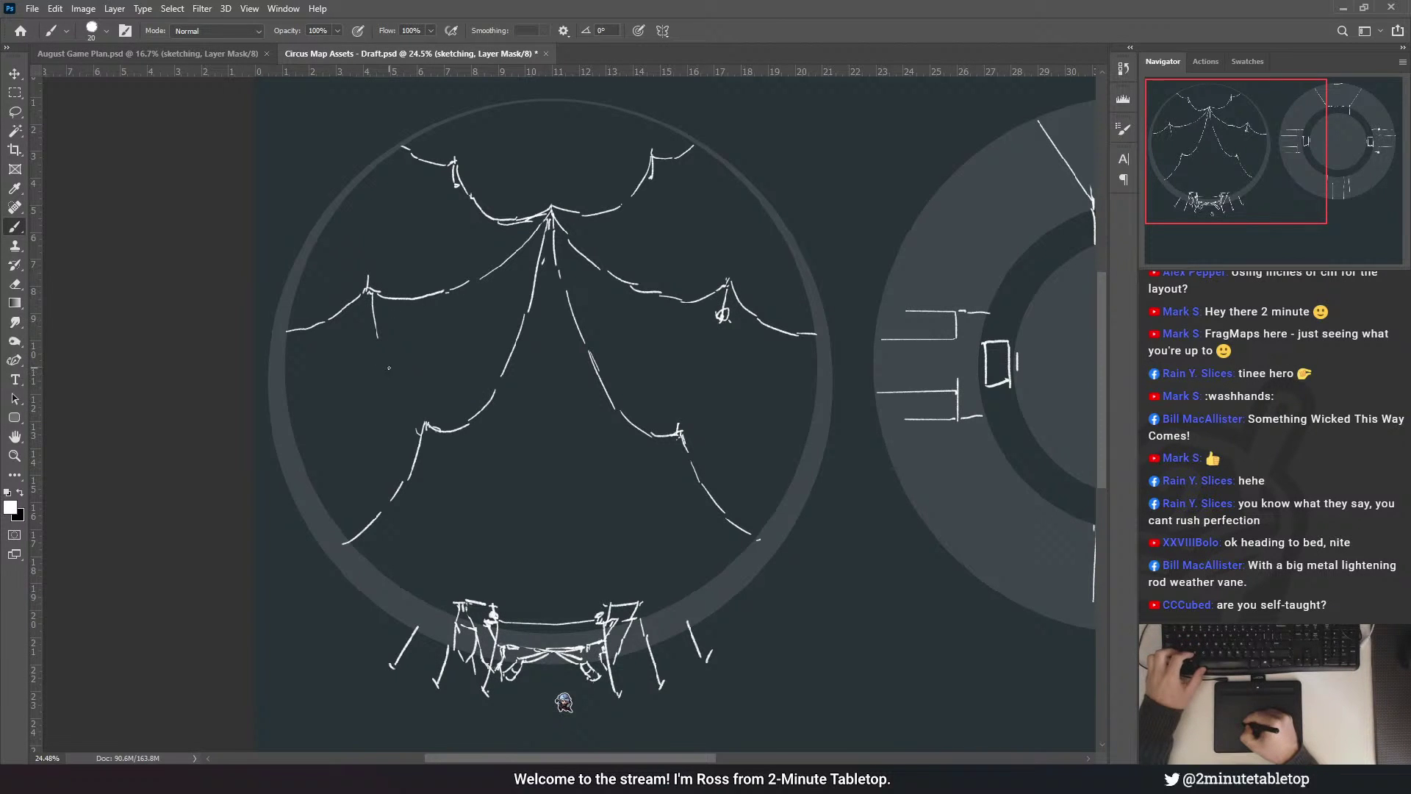
{"action": "key", "text": "ctrl+z"}
{"action": "key", "text": "ctrl+z"}
{"action": "key", "text": "ctrl+z"}
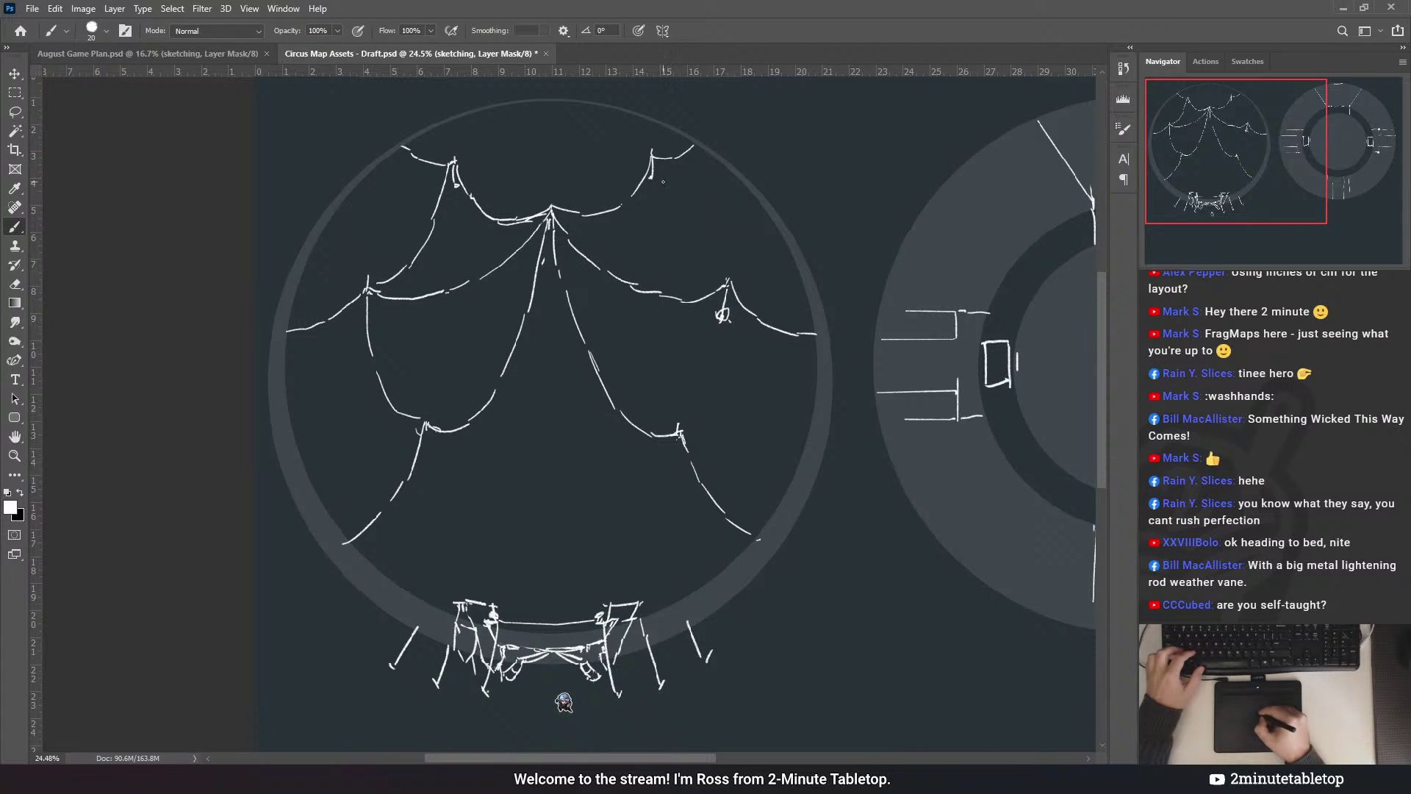
- Brush a sagging curve between the upper-right and middle-right pole tips and remove the small marker hanging below the middle-right tip
{"action": "left_click_drag", "start_coordinate": [669, 204], "coordinate": [698, 268]}
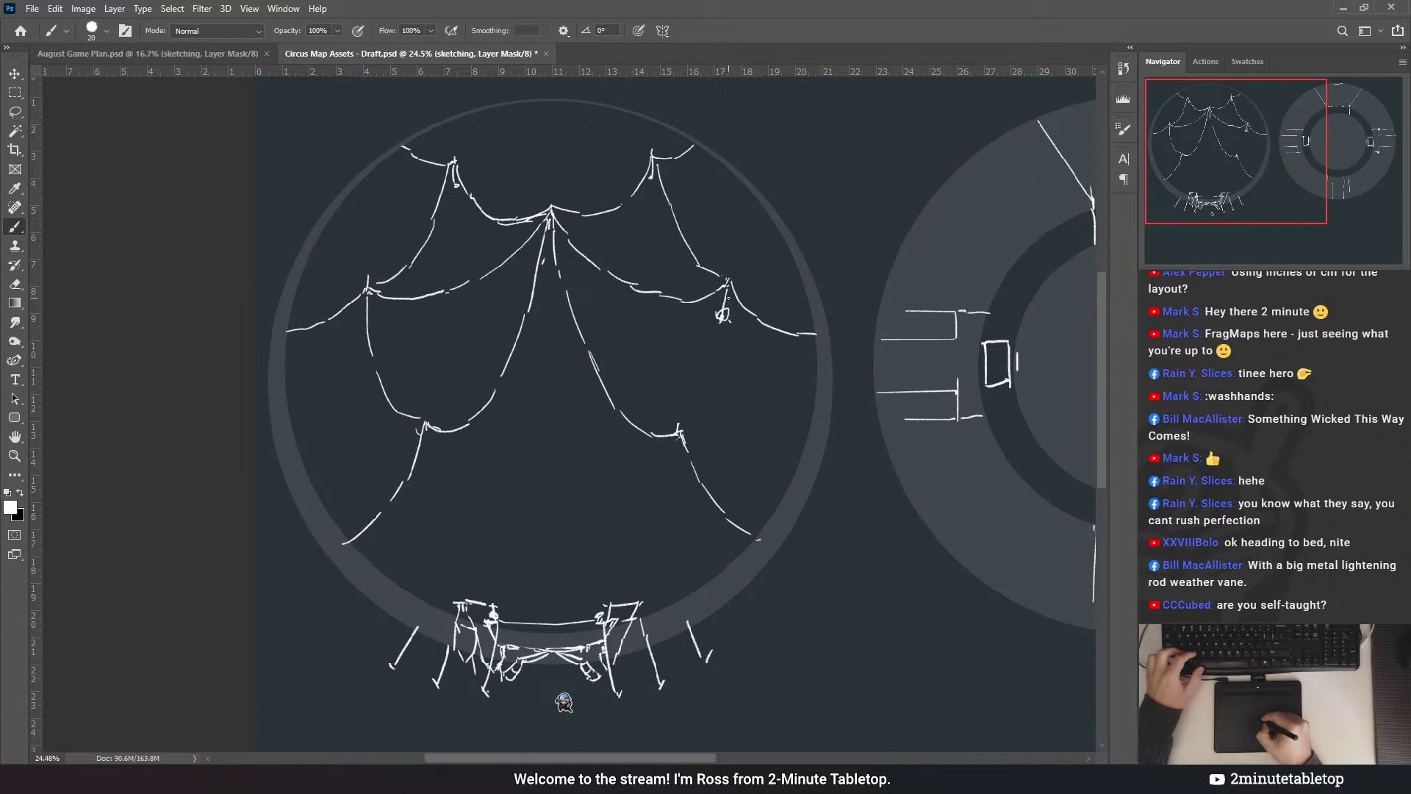
{"action": "key", "text": "ctrl+z"}
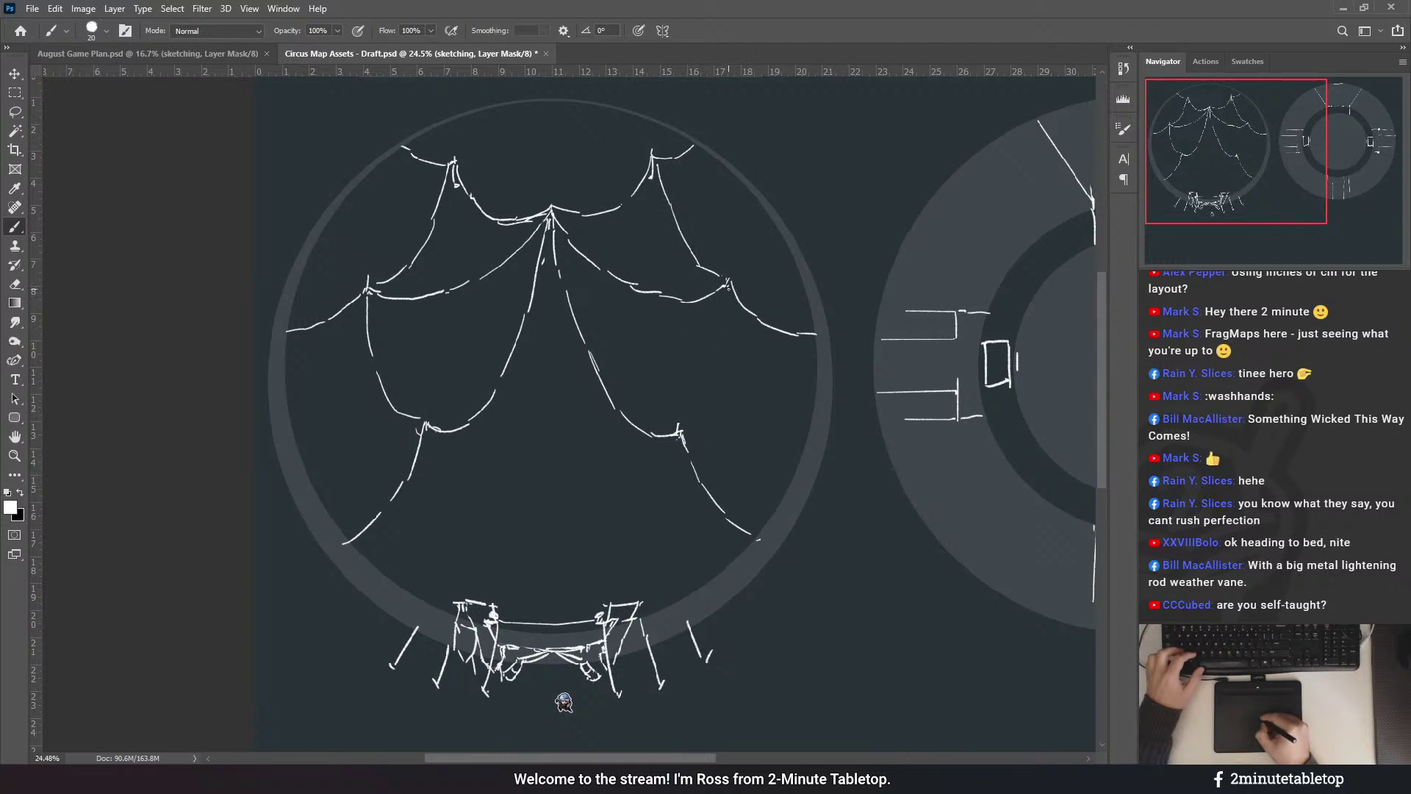
- Brush sagging curves joining the middle-right to lower-right pole tips and the upper-left to upper-right pole tips, undoing stray strokes
{"action": "left_click_drag", "start_coordinate": [727, 281], "coordinate": [724, 357]}
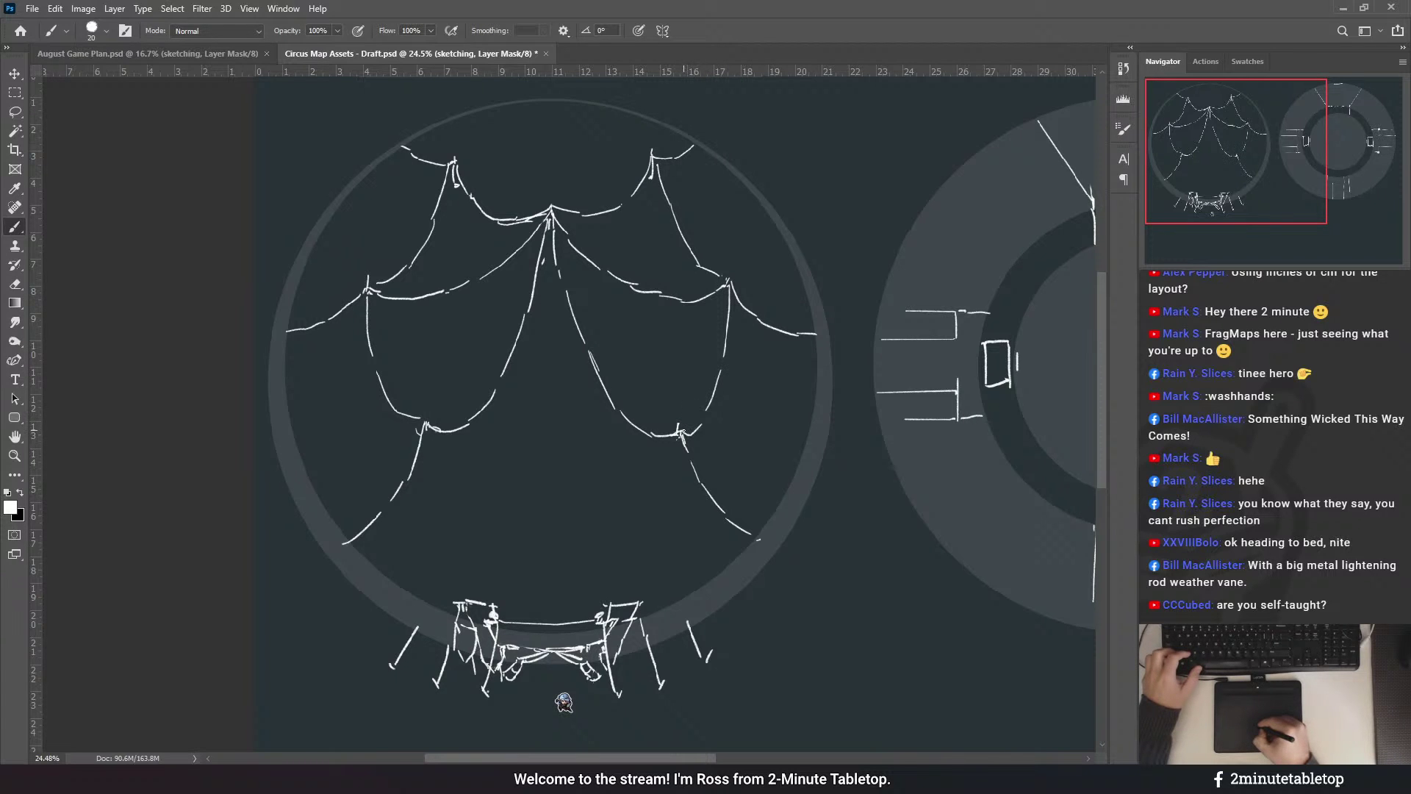
{"action": "key", "text": "ctrl+z"}
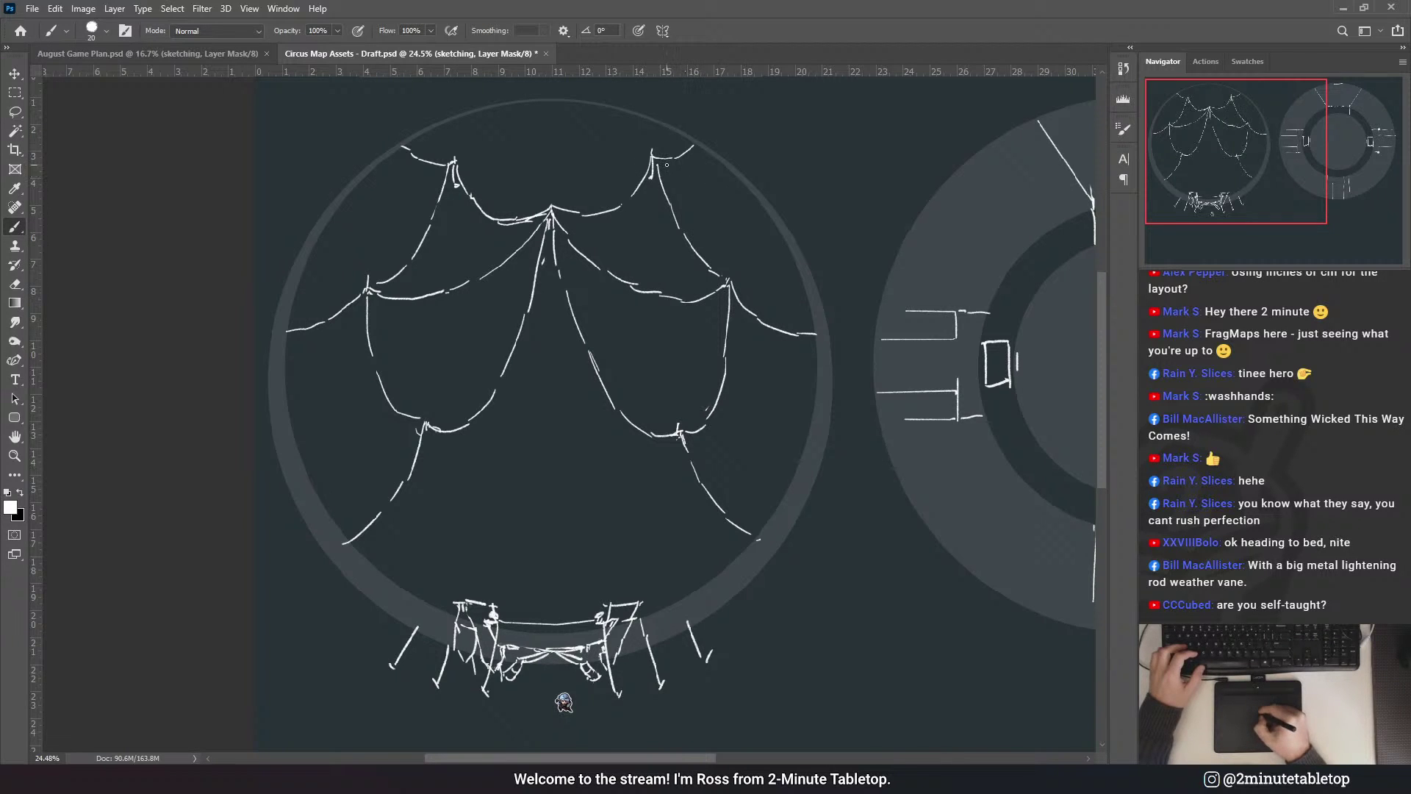
{"action": "mouse_move", "coordinate": [464, 160]}
{"action": "left_mouse_down"}
{"action": "mouse_move", "coordinate": [523, 168]}
{"action": "mouse_move", "coordinate": [518, 177]}
{"action": "left_mouse_up"}
{"action": "key", "text": "ctrl+z"}
{"action": "key", "text": "ctrl+z"}
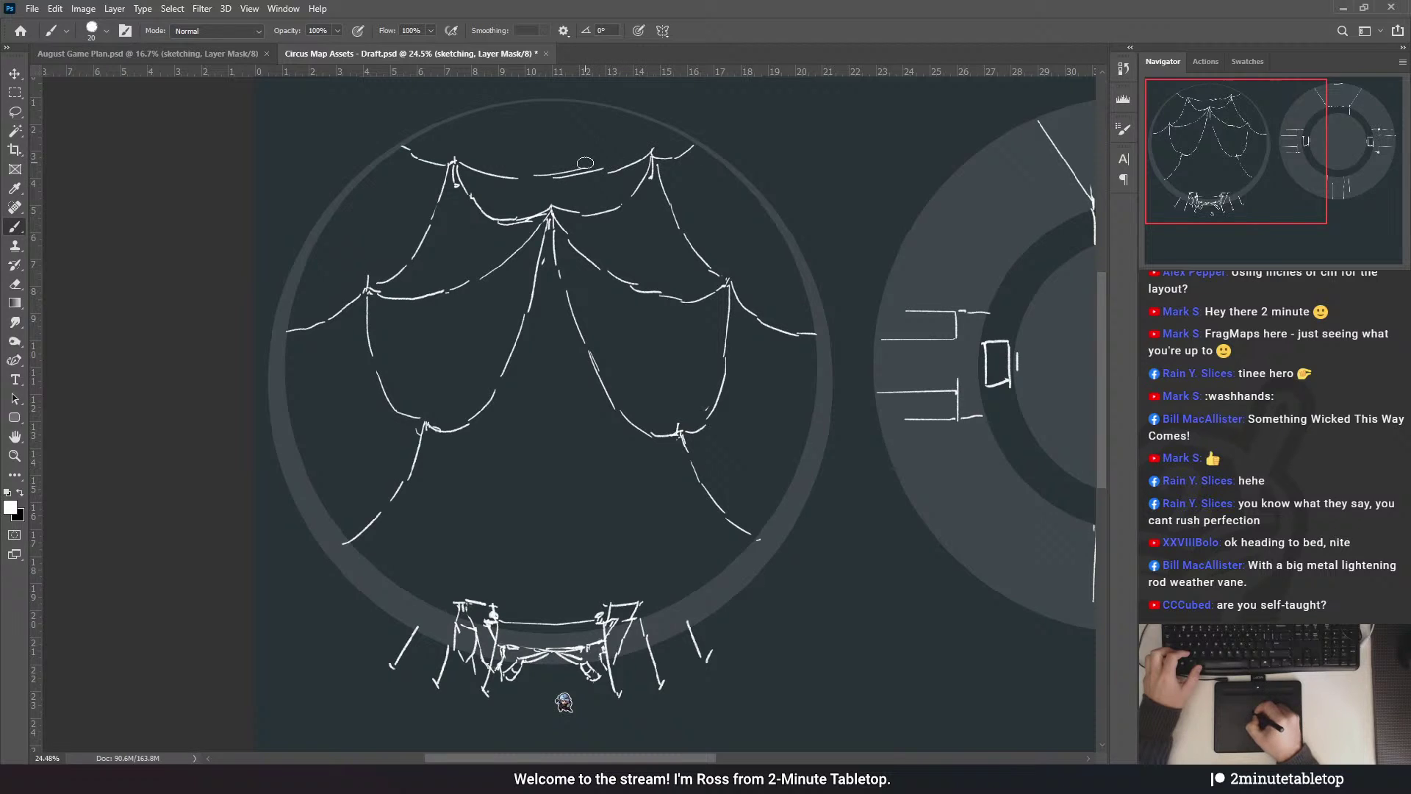
{"action": "left_click_drag", "start_coordinate": [580, 174], "coordinate": [604, 173]}
{"action": "key", "text": "ctrl+z"}
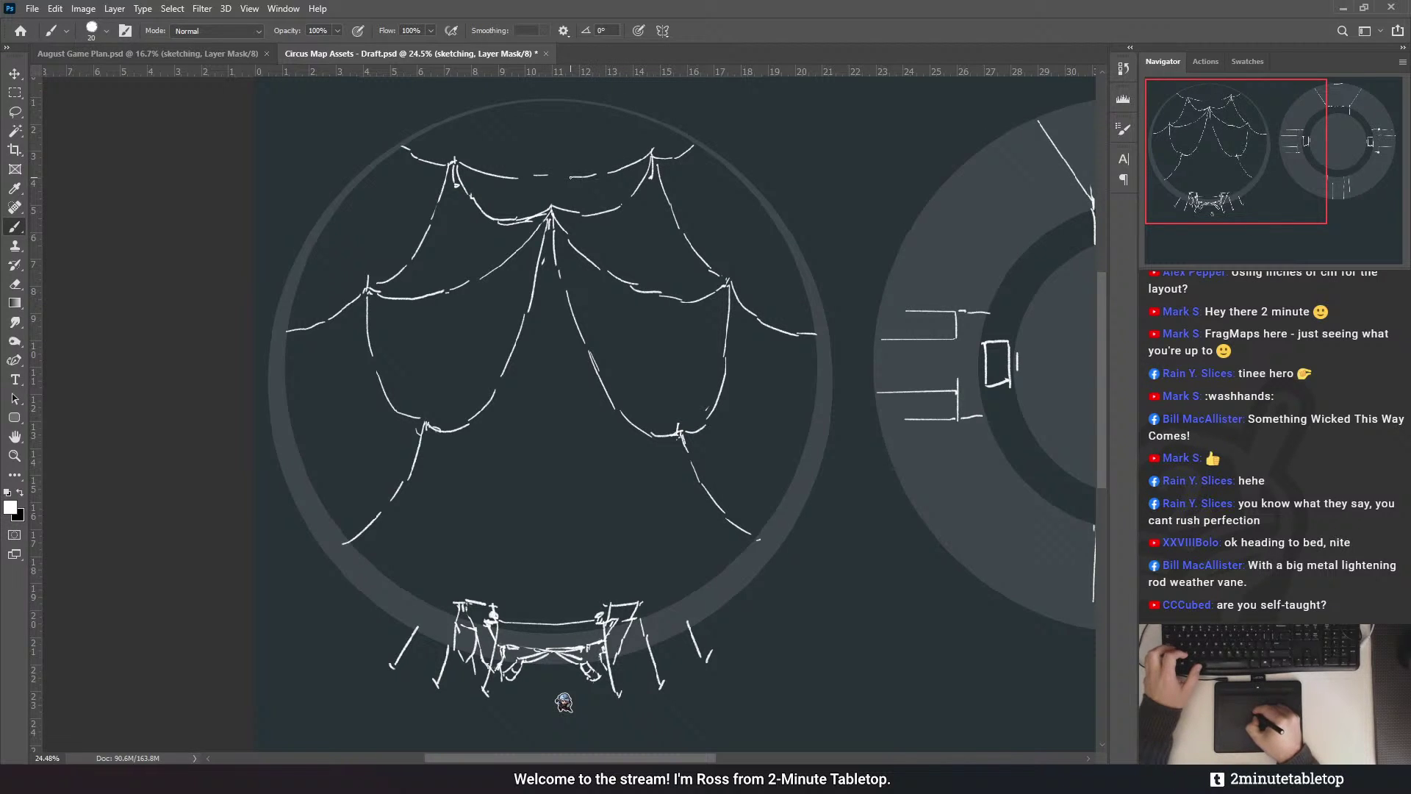
- Brush a wide sagging curve between the lower-left and lower-right pole tips, closing the gap in its middle
{"action": "left_click_drag", "start_coordinate": [426, 427], "coordinate": [489, 474]}
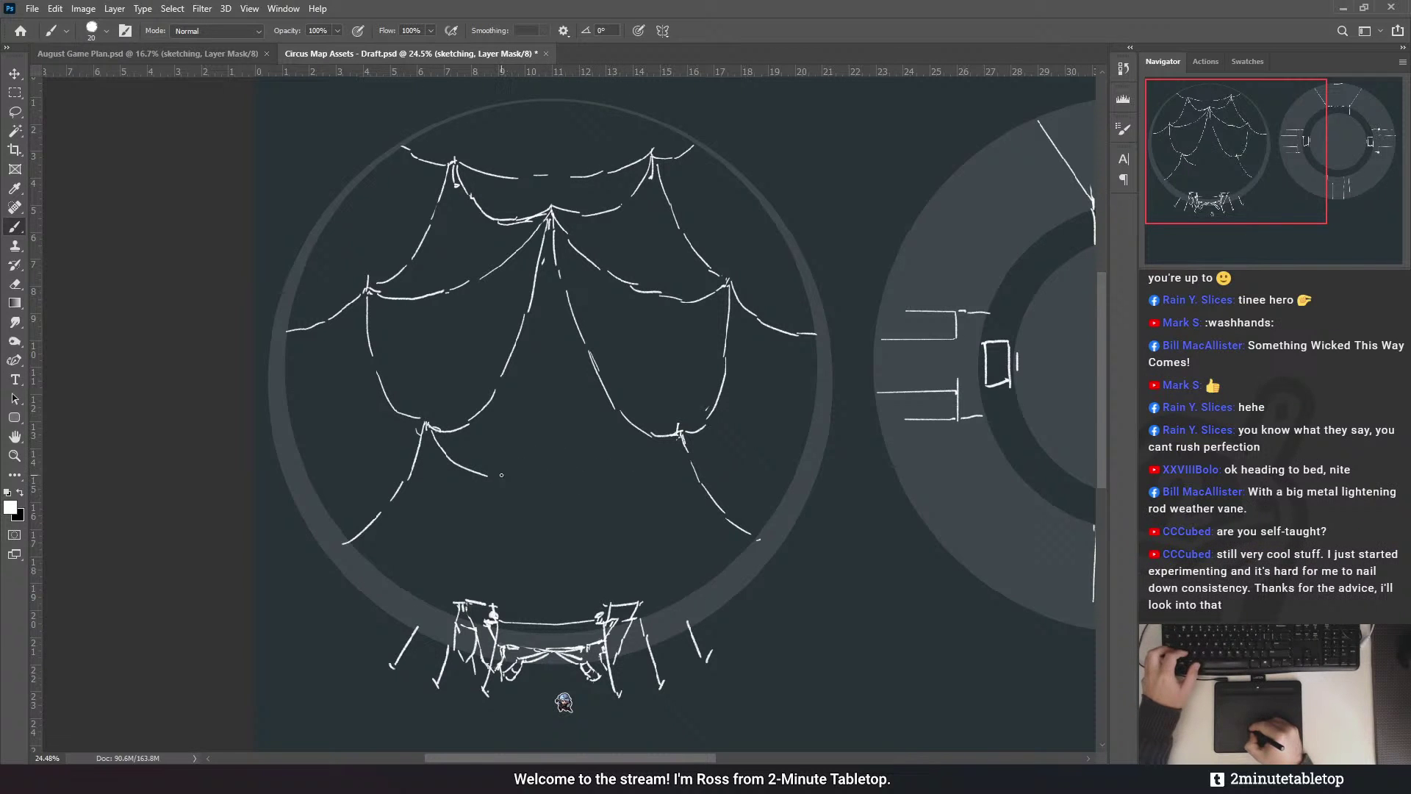
{"action": "left_click_drag", "start_coordinate": [494, 479], "coordinate": [588, 479]}
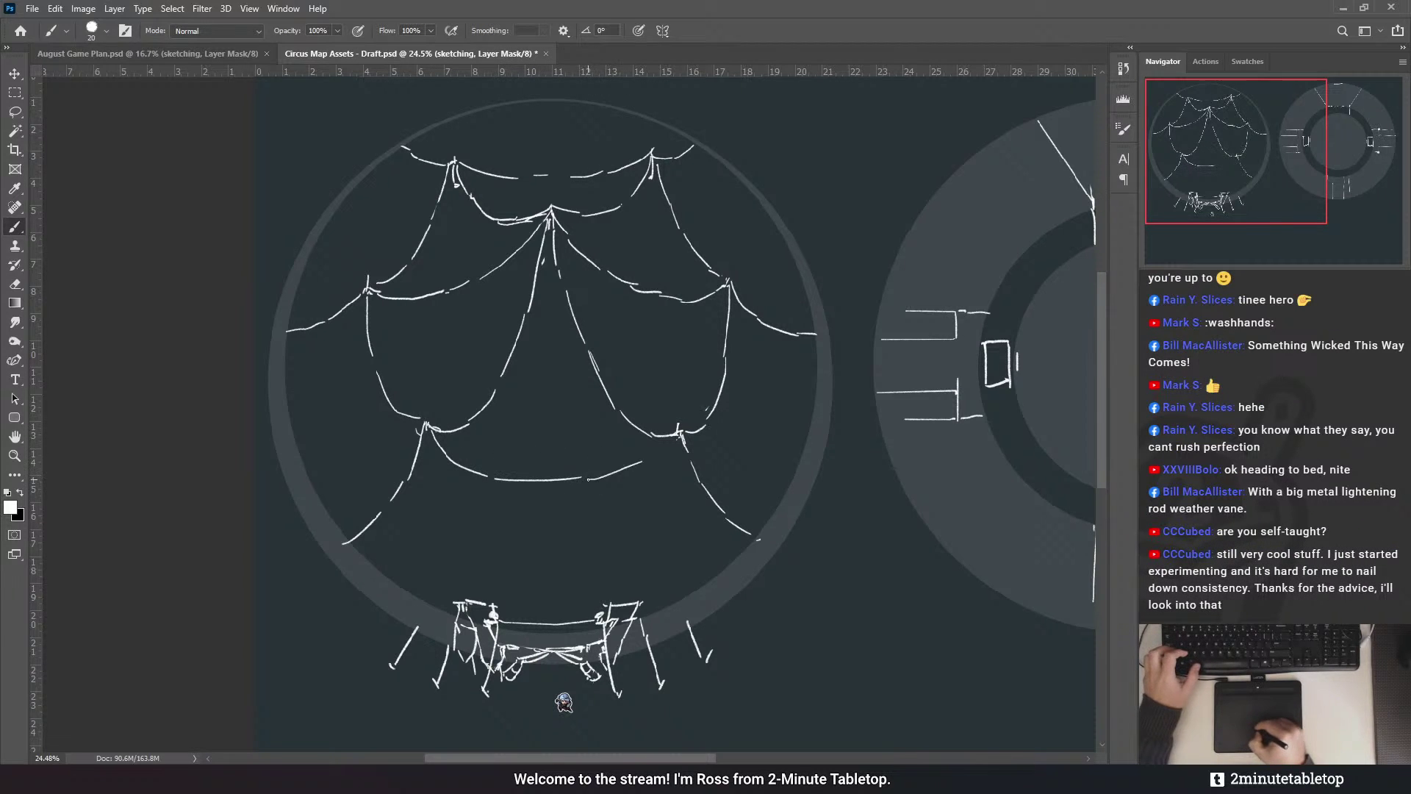
{"action": "scroll", "coordinate": [680, 345], "scroll_direction": "down", "scroll_amount": 5}
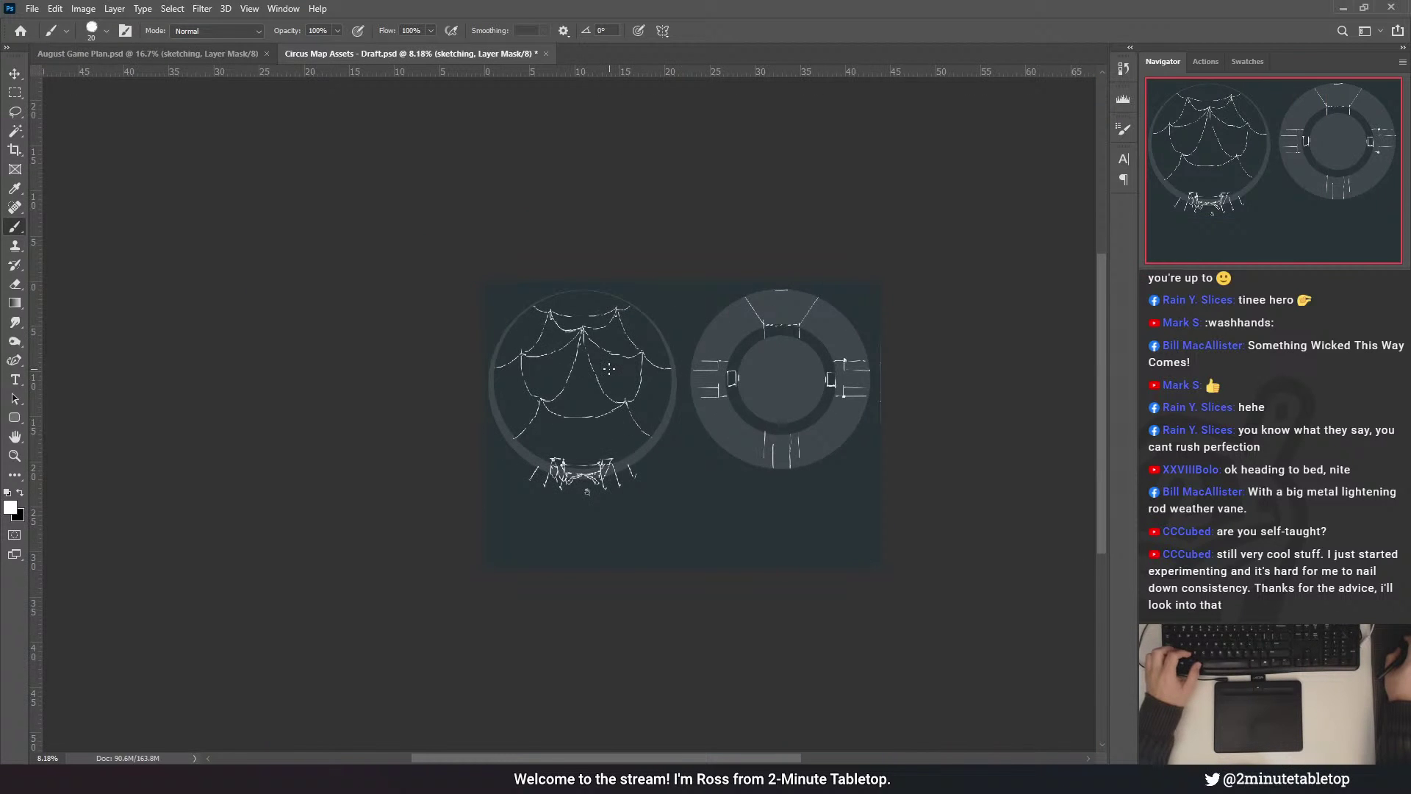
{"action": "scroll", "coordinate": [619, 364], "scroll_direction": "up", "scroll_amount": 3}
{"action": "scroll", "coordinate": [587, 403], "scroll_direction": "up", "scroll_amount": 2}
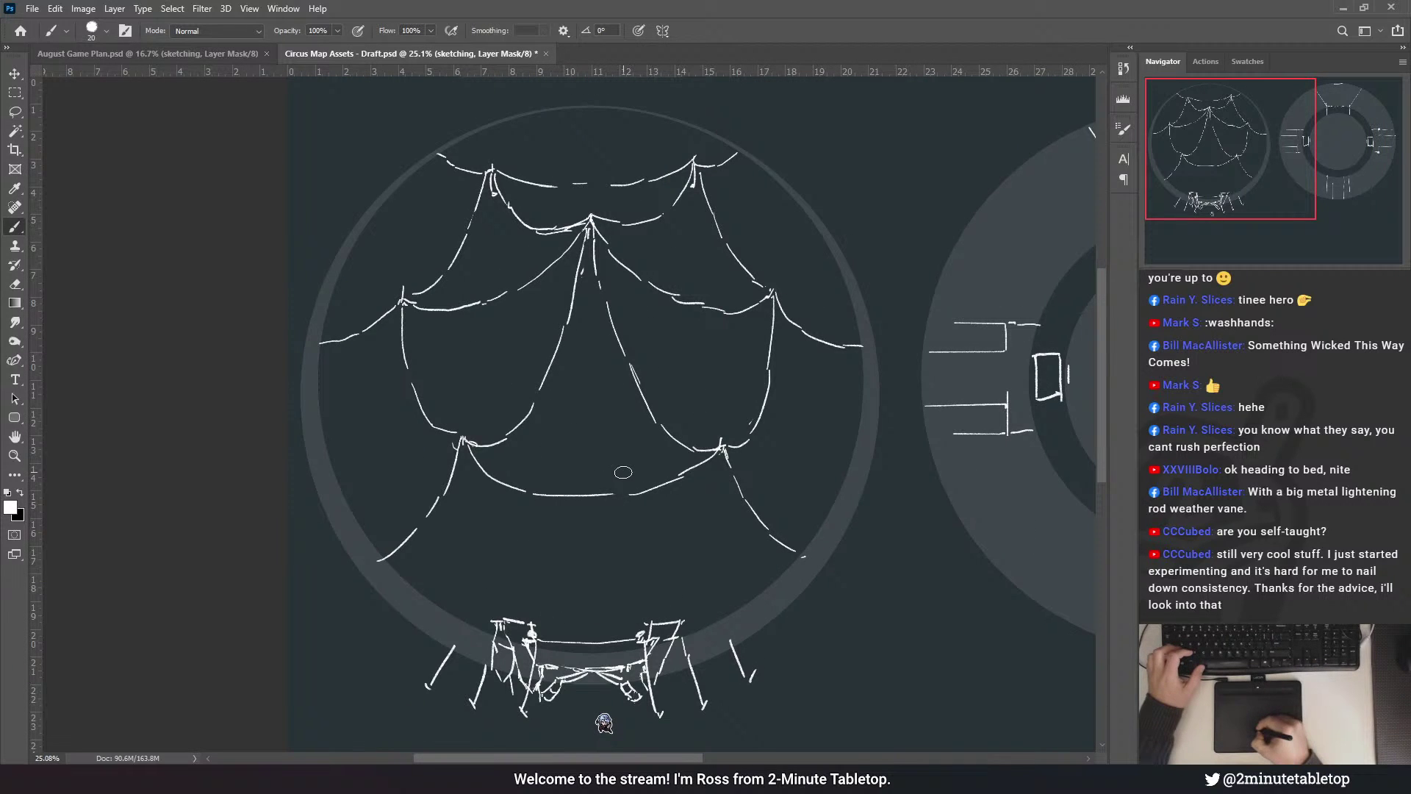
{"action": "left_click_drag", "start_coordinate": [600, 494], "coordinate": [547, 494]}
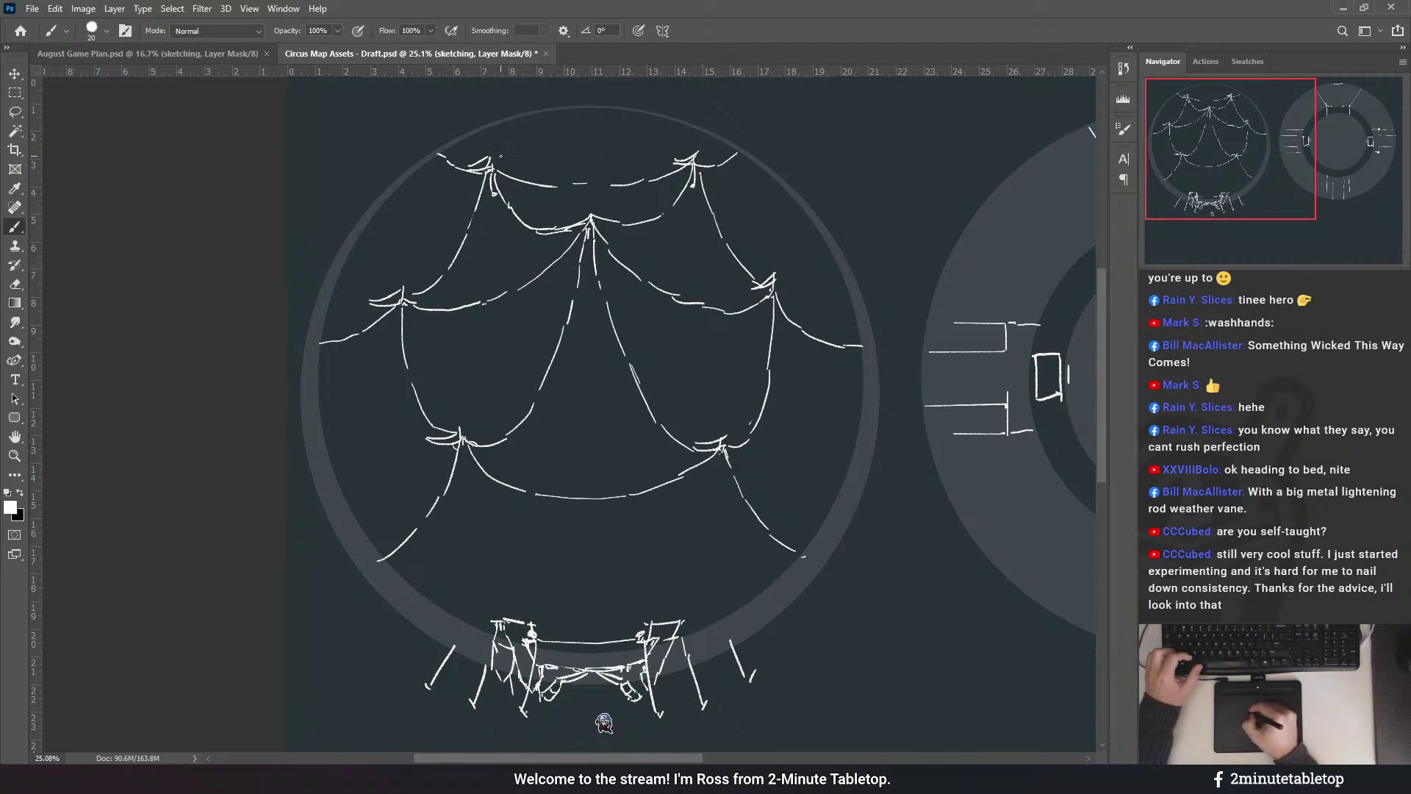
{"action": "left_click_drag", "start_coordinate": [587, 205], "coordinate": [532, 257]}
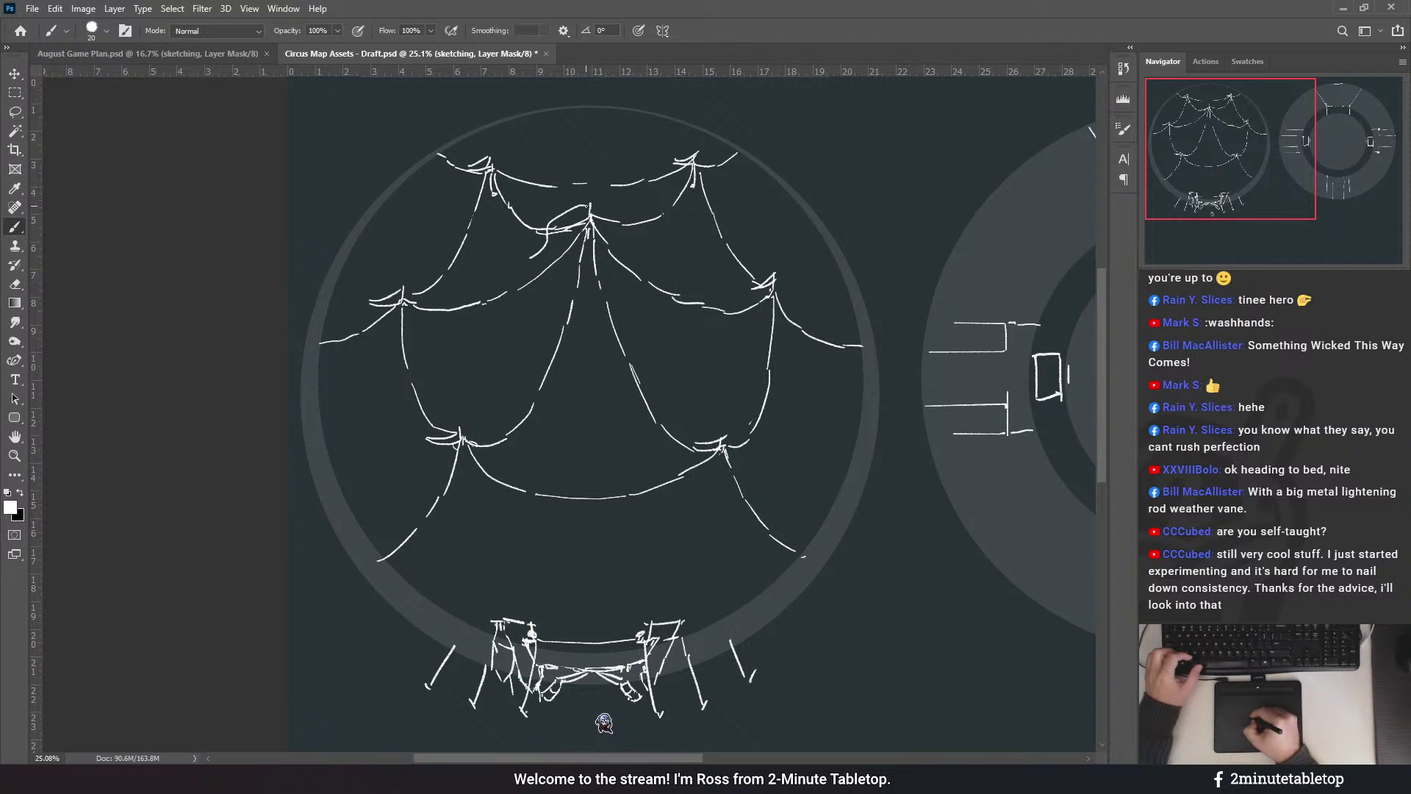
{"action": "mouse_move", "coordinate": [481, 295]}
{"action": "left_mouse_down"}
{"action": "mouse_move", "coordinate": [435, 359]}
{"action": "mouse_move", "coordinate": [385, 370]}
{"action": "mouse_move", "coordinate": [360, 417]}
{"action": "mouse_move", "coordinate": [557, 250]}
{"action": "left_mouse_up"}
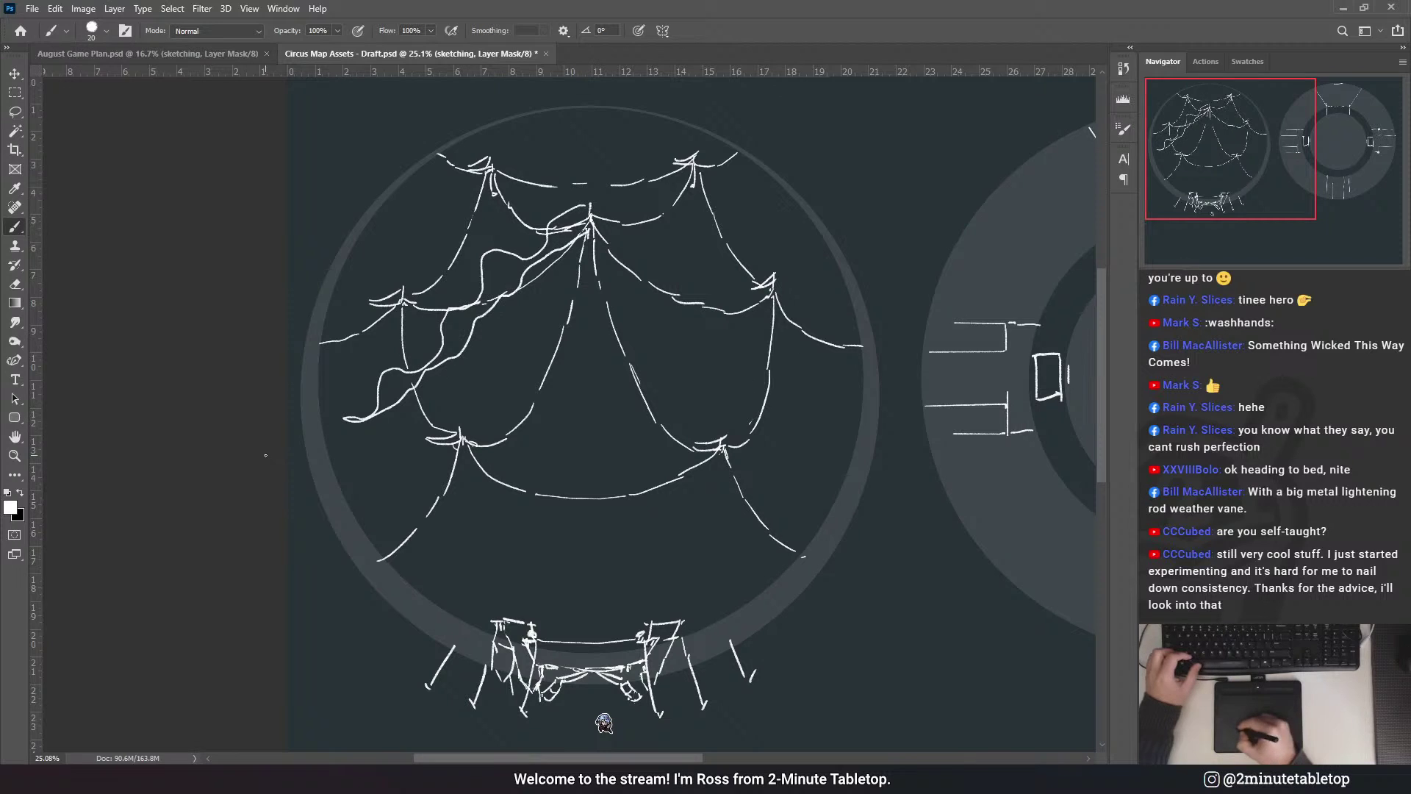
{"action": "key", "text": "ctrl+z"}
{"action": "key", "text": "ctrl+z"}
- Save the circus map assets draft
{"action": "scroll", "coordinate": [726, 313], "scroll_direction": "down", "scroll_amount": 3}
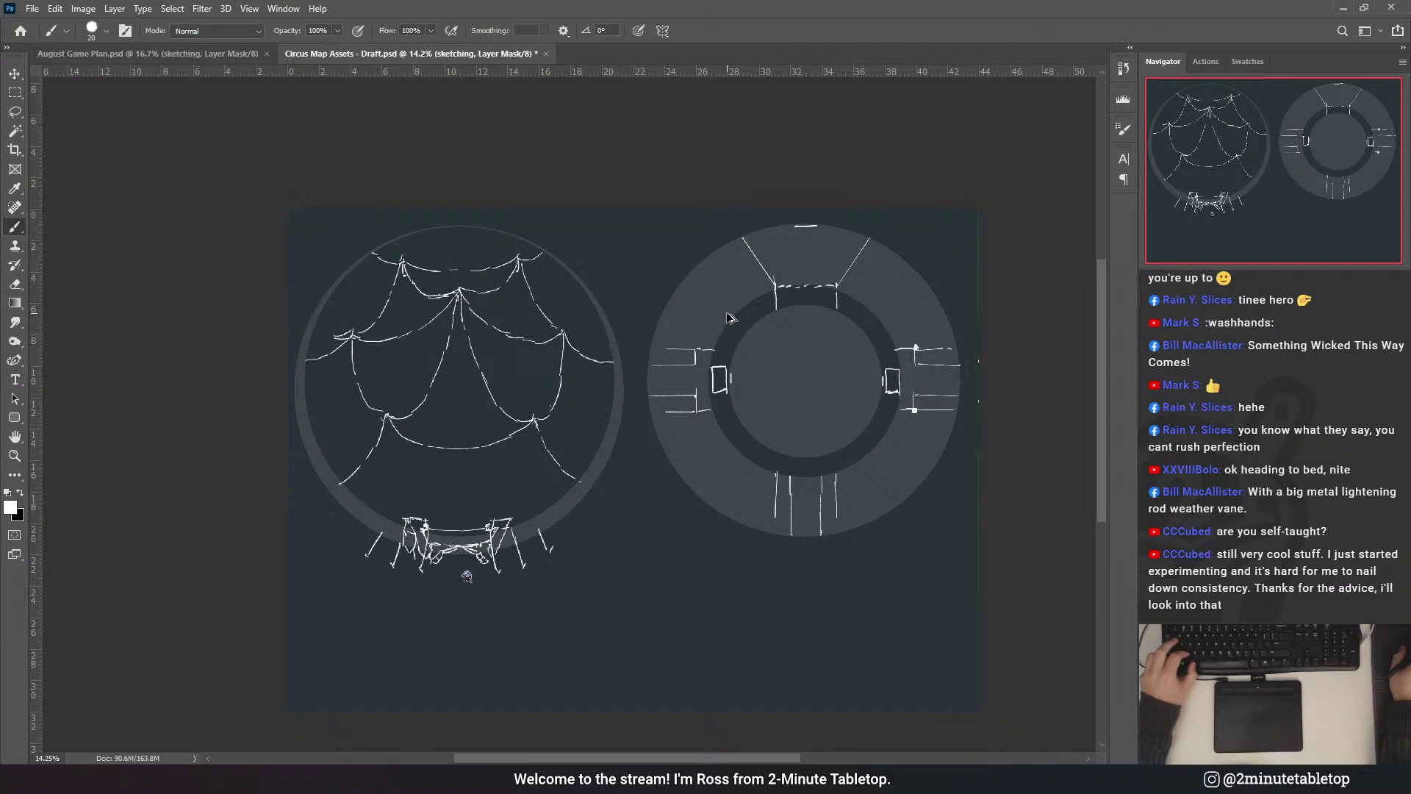
{"action": "key", "text": "ctrl+s"}
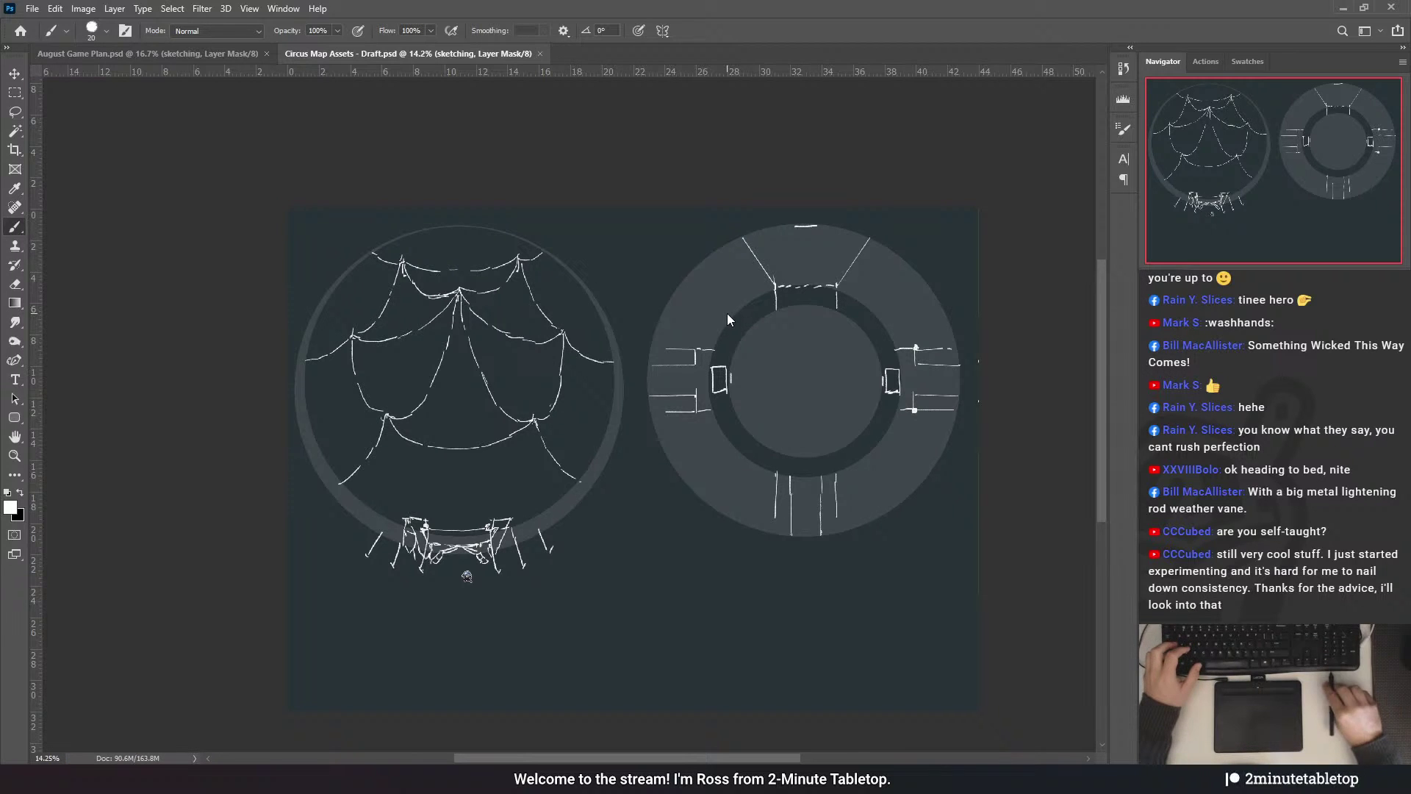
- Lasso the middle segment of the curve joining the two lower pole tips and shift it slightly downward
{"action": "scroll", "coordinate": [845, 305], "scroll_direction": "down", "scroll_amount": 5}
{"action": "scroll", "coordinate": [610, 338], "scroll_direction": "up", "scroll_amount": 5}
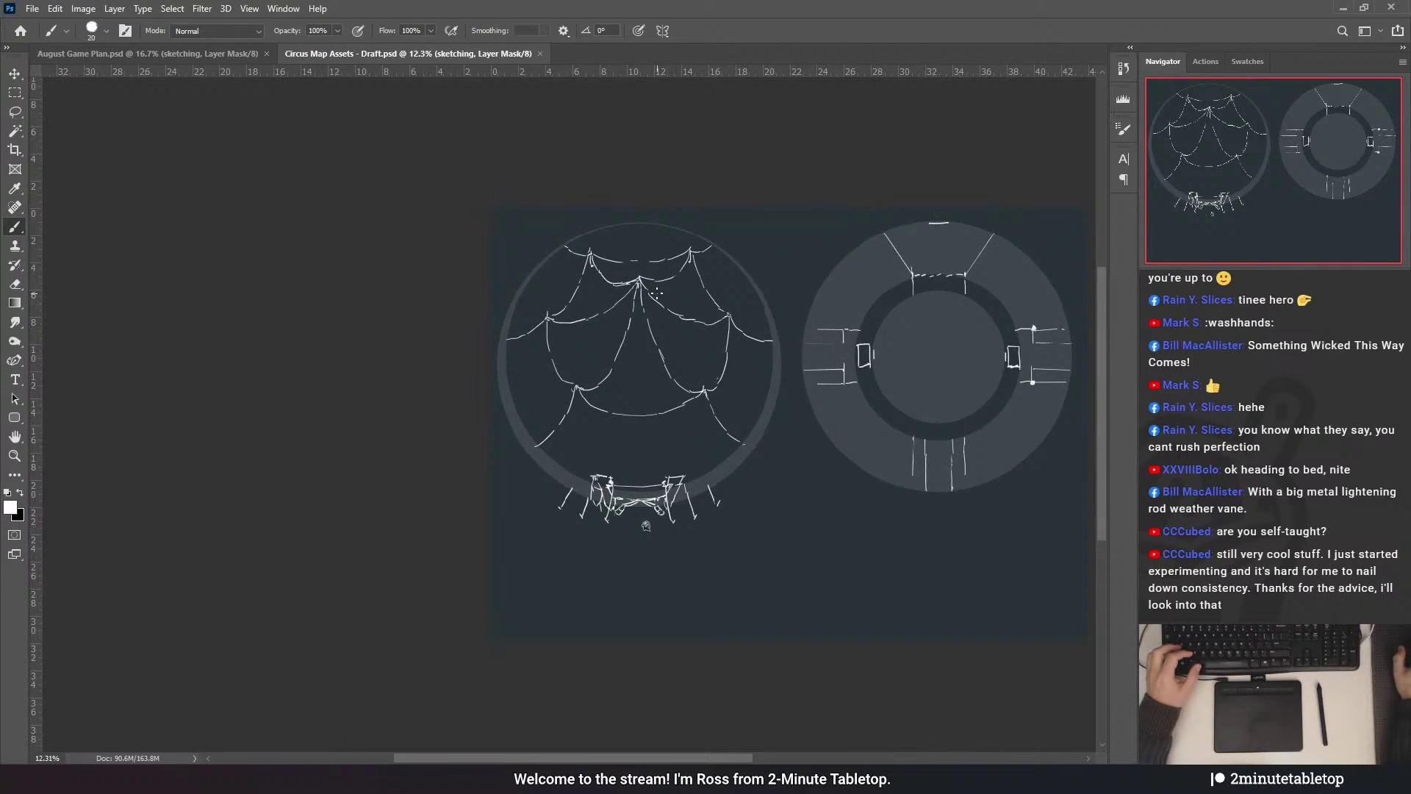
{"action": "scroll", "coordinate": [713, 366], "scroll_direction": "up", "scroll_amount": 3}
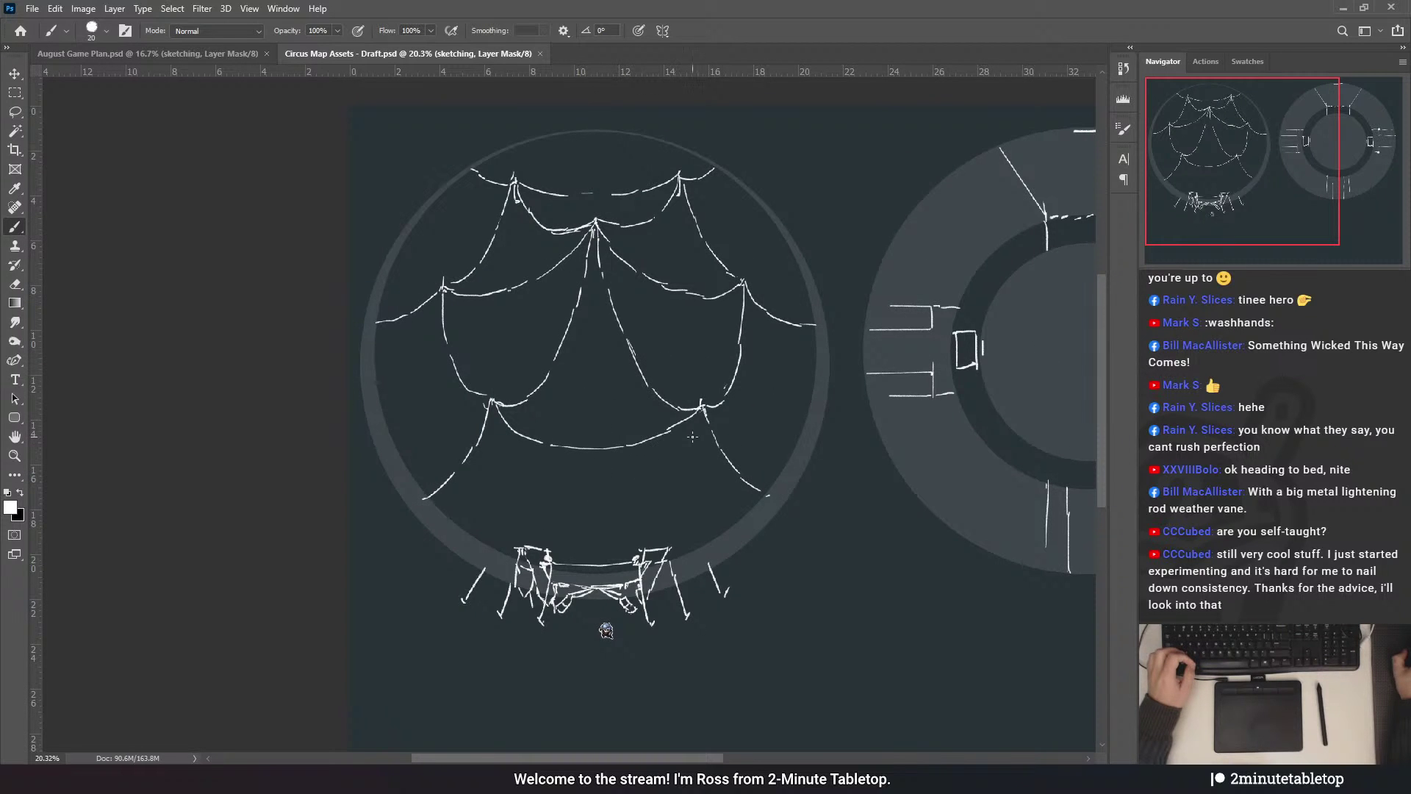
{"action": "scroll", "coordinate": [613, 518], "scroll_direction": "down", "scroll_amount": 2}
{"action": "scroll", "coordinate": [618, 450], "scroll_direction": "down", "scroll_amount": 1}
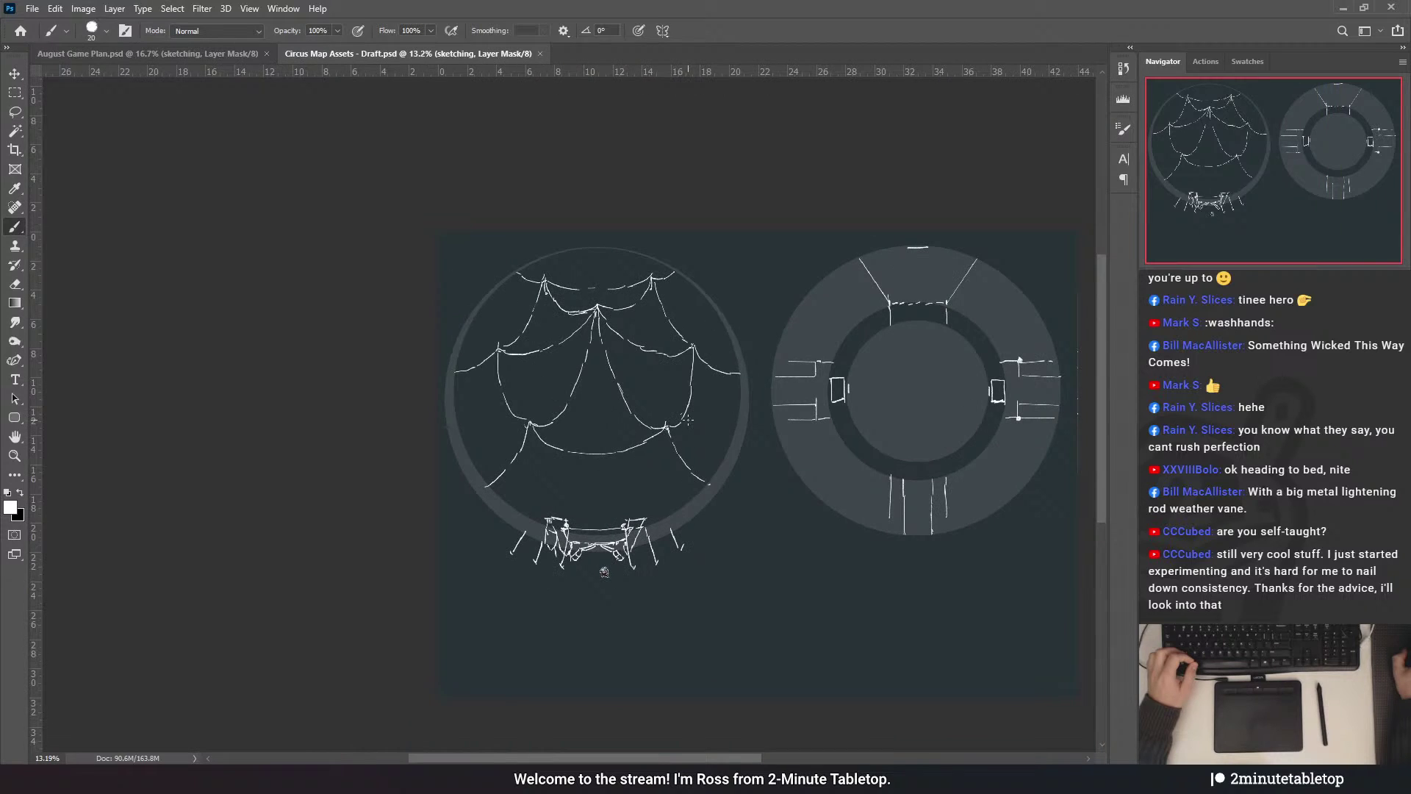
{"action": "scroll", "coordinate": [624, 450], "scroll_direction": "up", "scroll_amount": 6}
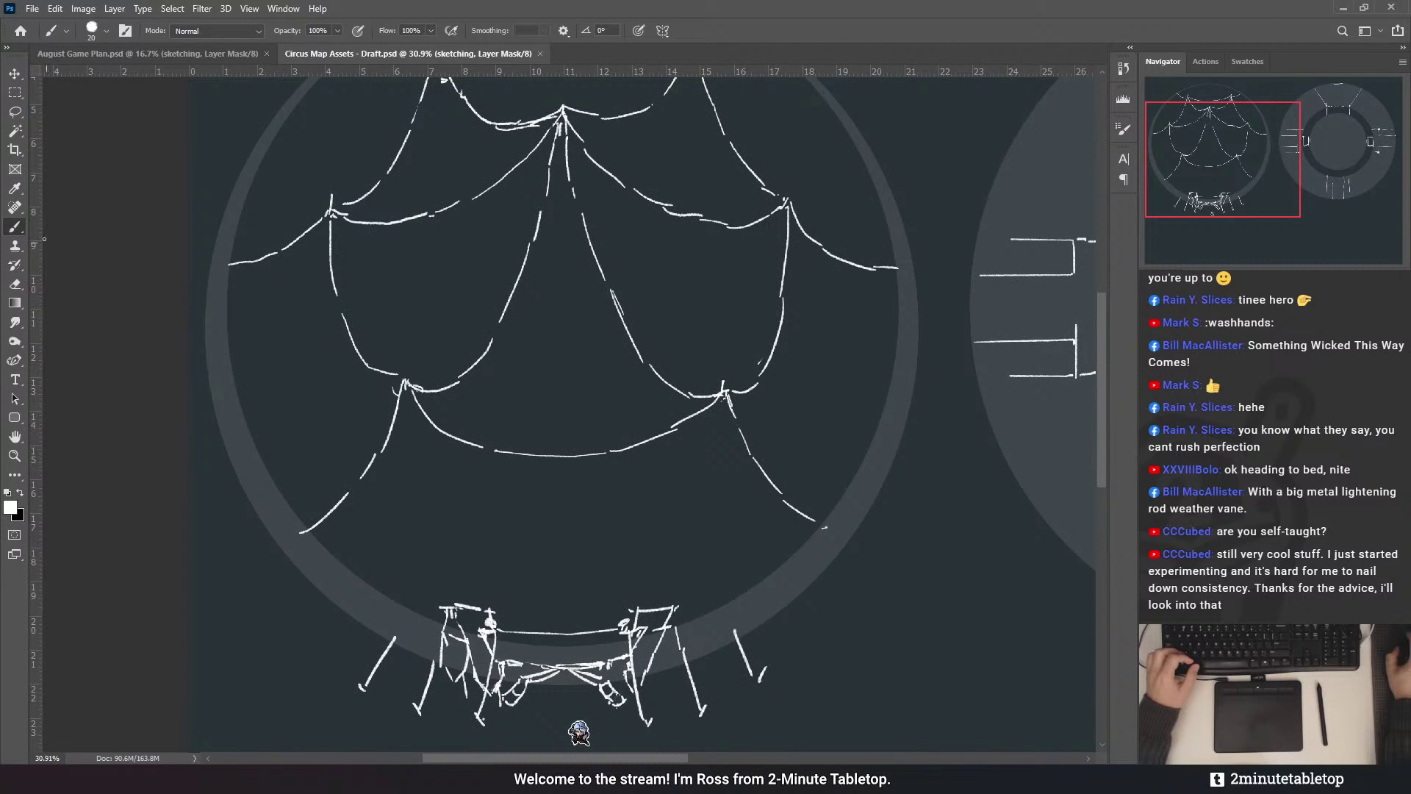
{"action": "key", "text": "l"}
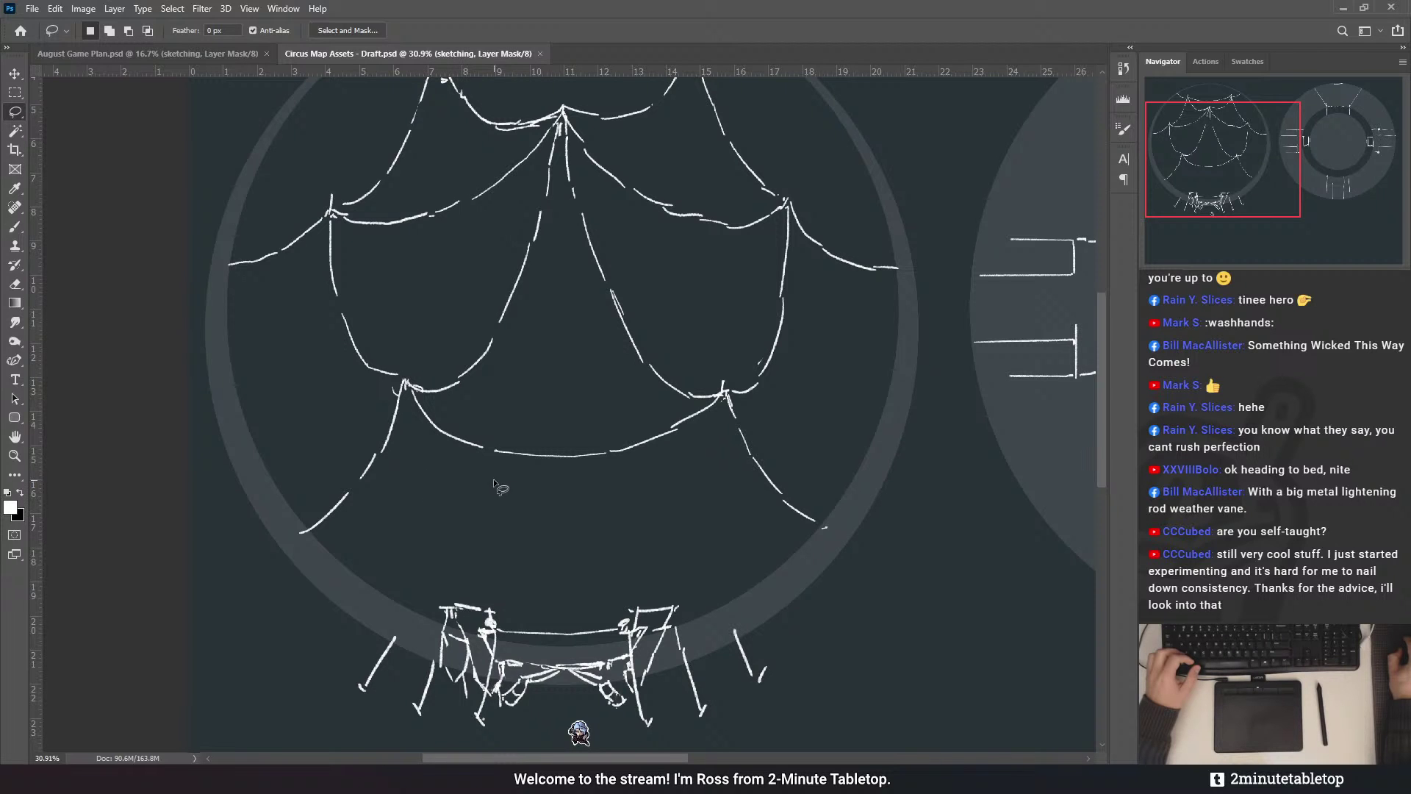
{"action": "mouse_move", "coordinate": [493, 480]}
{"action": "left_mouse_down"}
{"action": "mouse_move", "coordinate": [625, 461]}
{"action": "mouse_move", "coordinate": [495, 471]}
{"action": "left_mouse_up"}
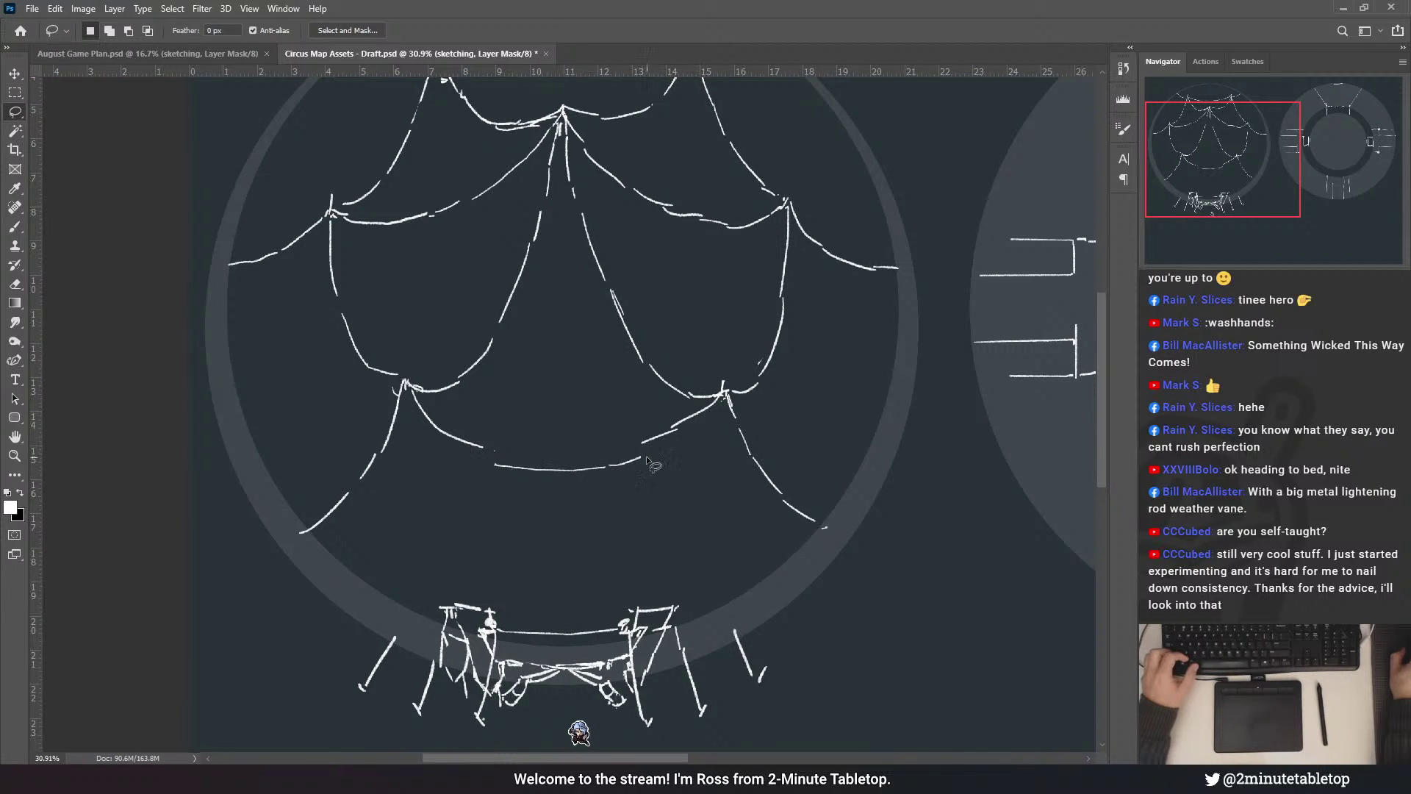
- Replace the curve between the upper-left pole tip and the central peak with a shallower brushed sag, reworking the stroke right of the peak
{"action": "scroll", "coordinate": [514, 450], "scroll_direction": "down", "scroll_amount": 4}
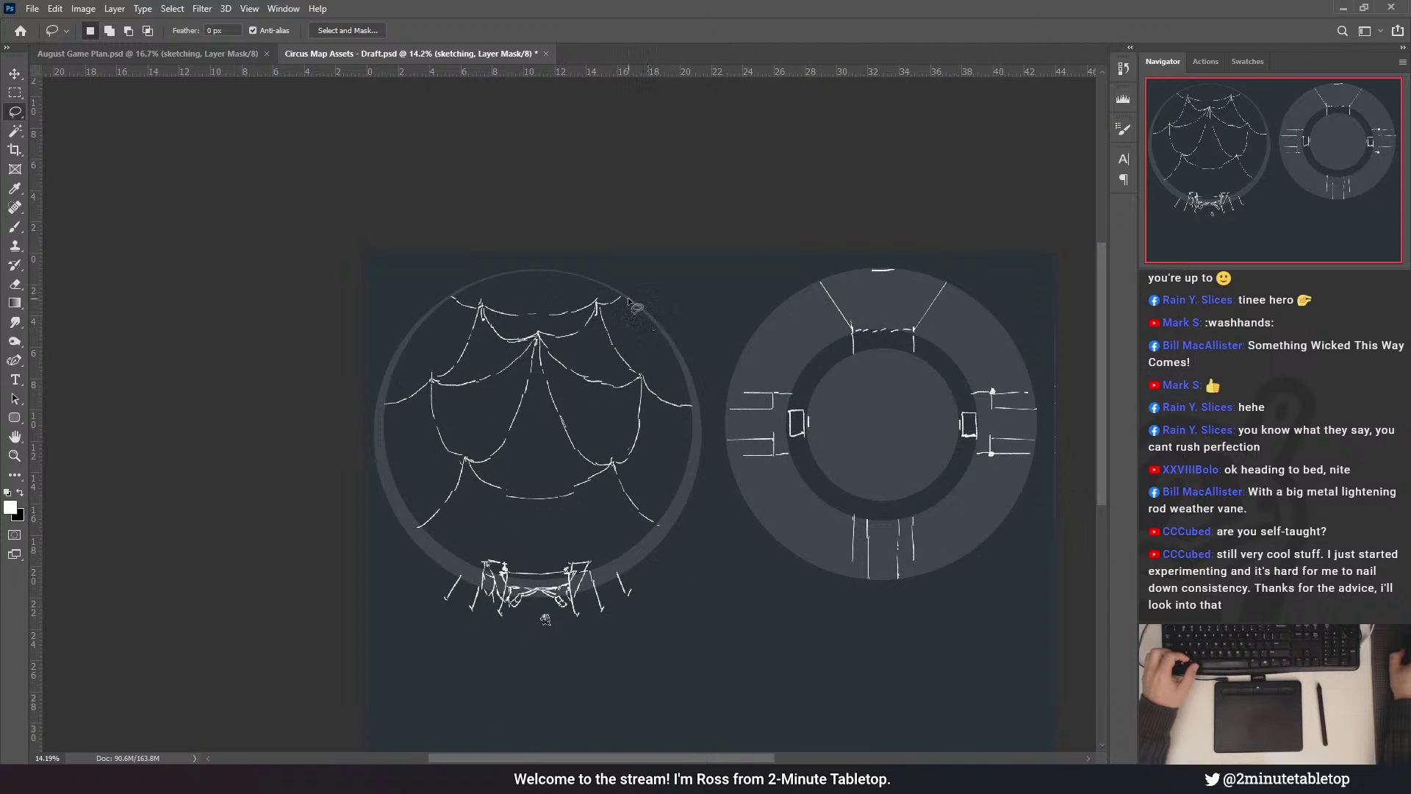
{"action": "scroll", "coordinate": [525, 327], "scroll_direction": "up", "scroll_amount": 3}
{"action": "scroll", "coordinate": [526, 324], "scroll_direction": "up", "scroll_amount": 1}
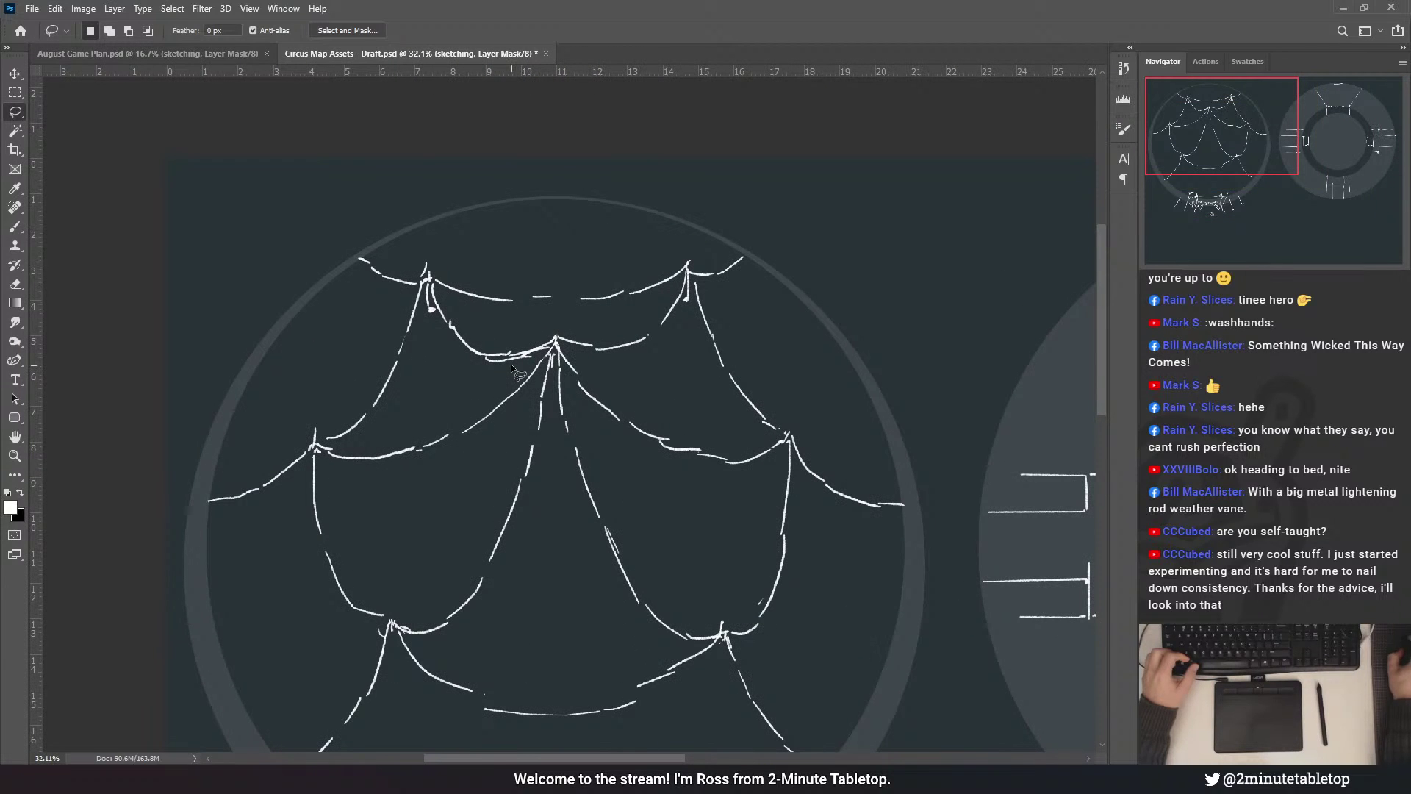
{"action": "key", "text": "b"}
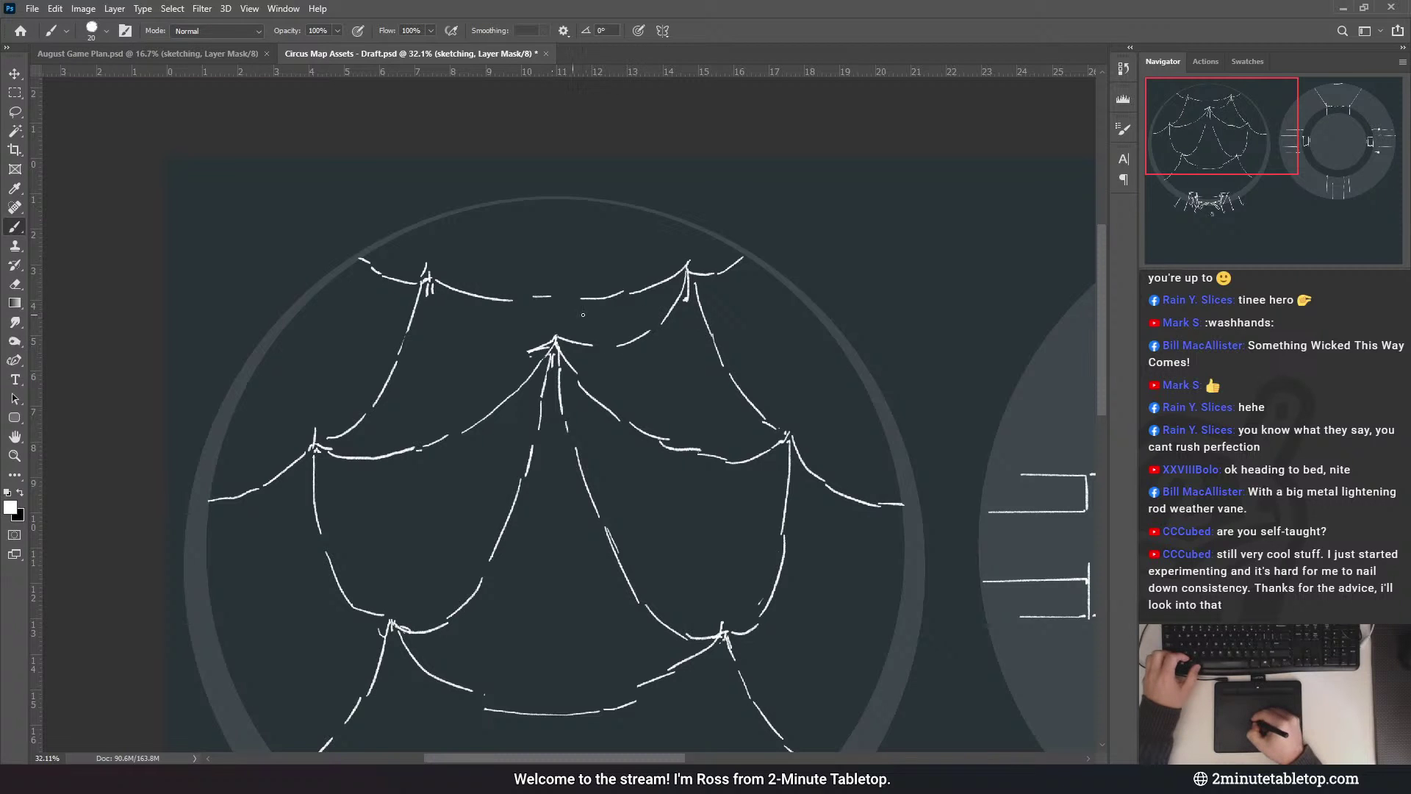
{"action": "key", "text": "ctrl+z"}
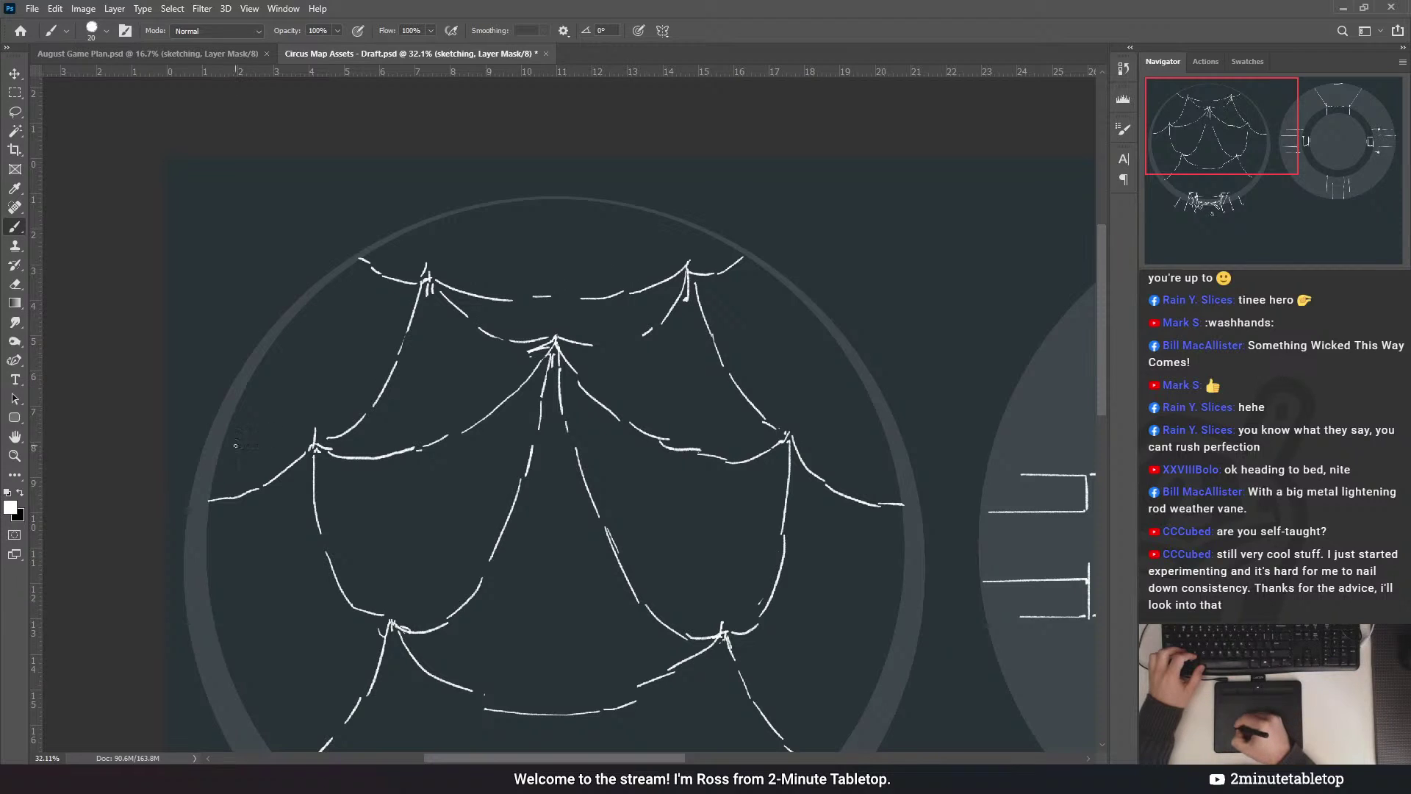
{"action": "mouse_move", "coordinate": [211, 484]}
{"action": "left_mouse_down"}
{"action": "mouse_move", "coordinate": [324, 278]}
{"action": "mouse_move", "coordinate": [356, 257]}
{"action": "mouse_move", "coordinate": [268, 361]}
{"action": "left_mouse_up"}
{"action": "key", "text": "ctrl+z"}
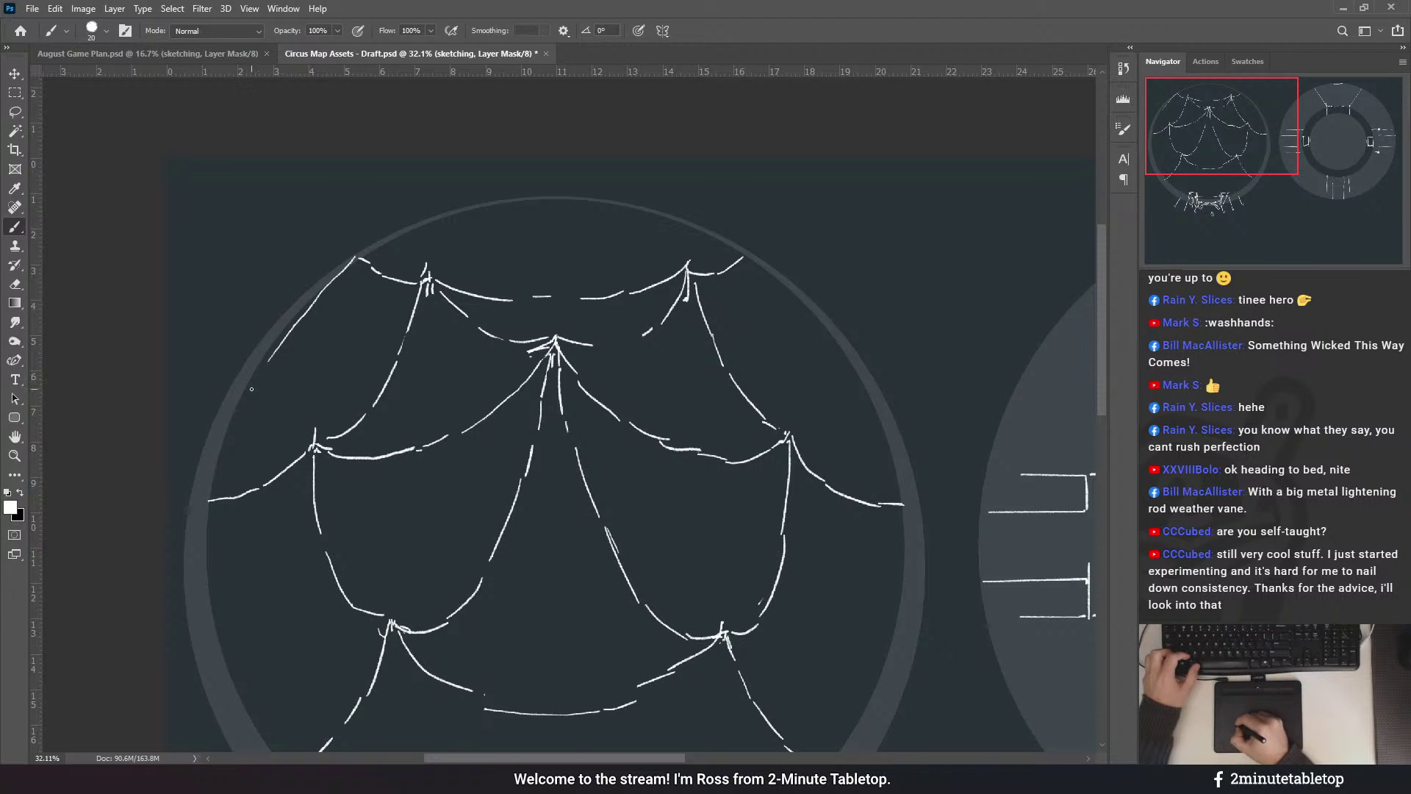
{"action": "left_click_drag", "start_coordinate": [212, 489], "coordinate": [257, 371]}
{"action": "key", "text": "ctrl+z"}
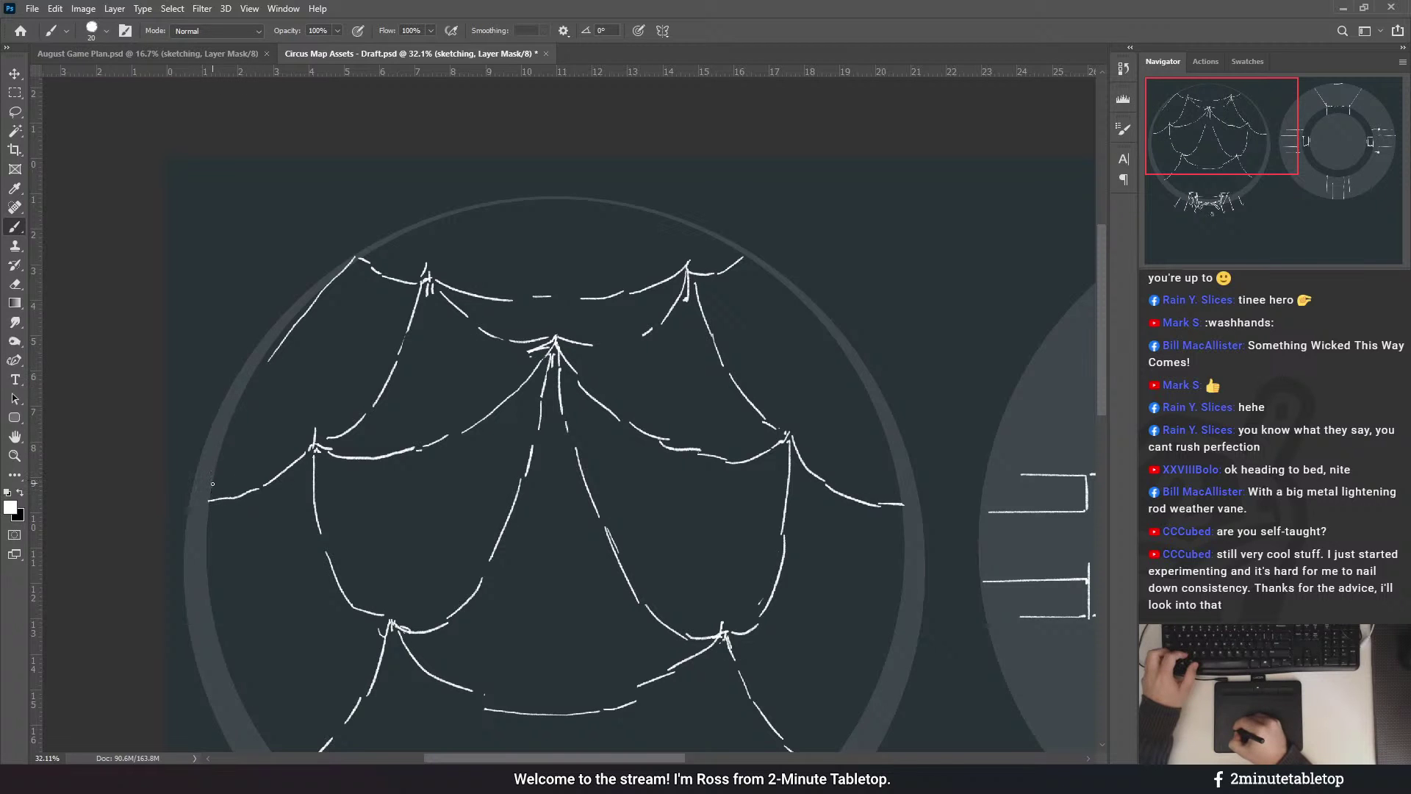
{"action": "left_click_drag", "start_coordinate": [215, 481], "coordinate": [264, 362]}
{"action": "key", "text": "ctrl+z"}
{"action": "left_click_drag", "start_coordinate": [237, 410], "coordinate": [208, 483]}
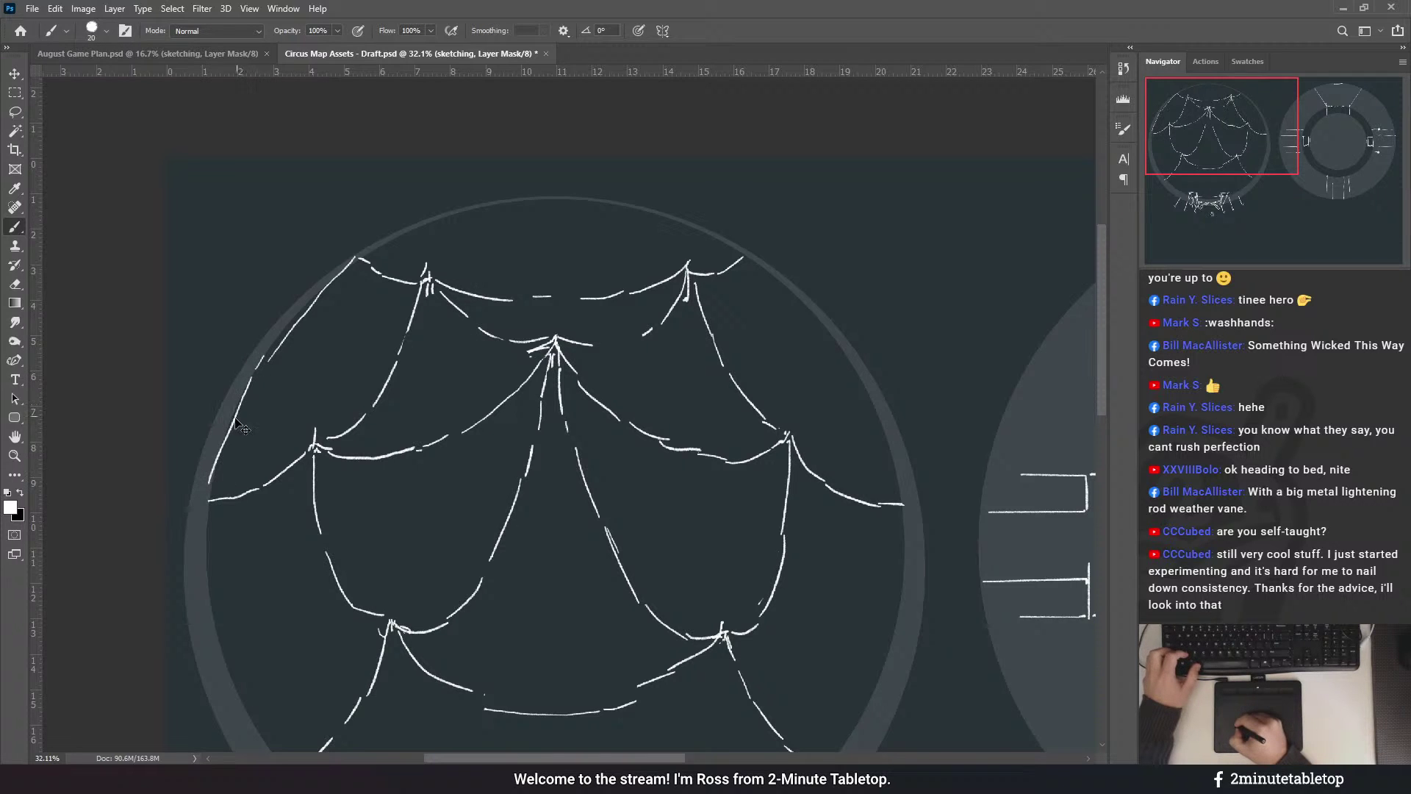
{"action": "key", "text": "ctrl+z"}
{"action": "left_click_drag", "start_coordinate": [237, 421], "coordinate": [215, 489]}
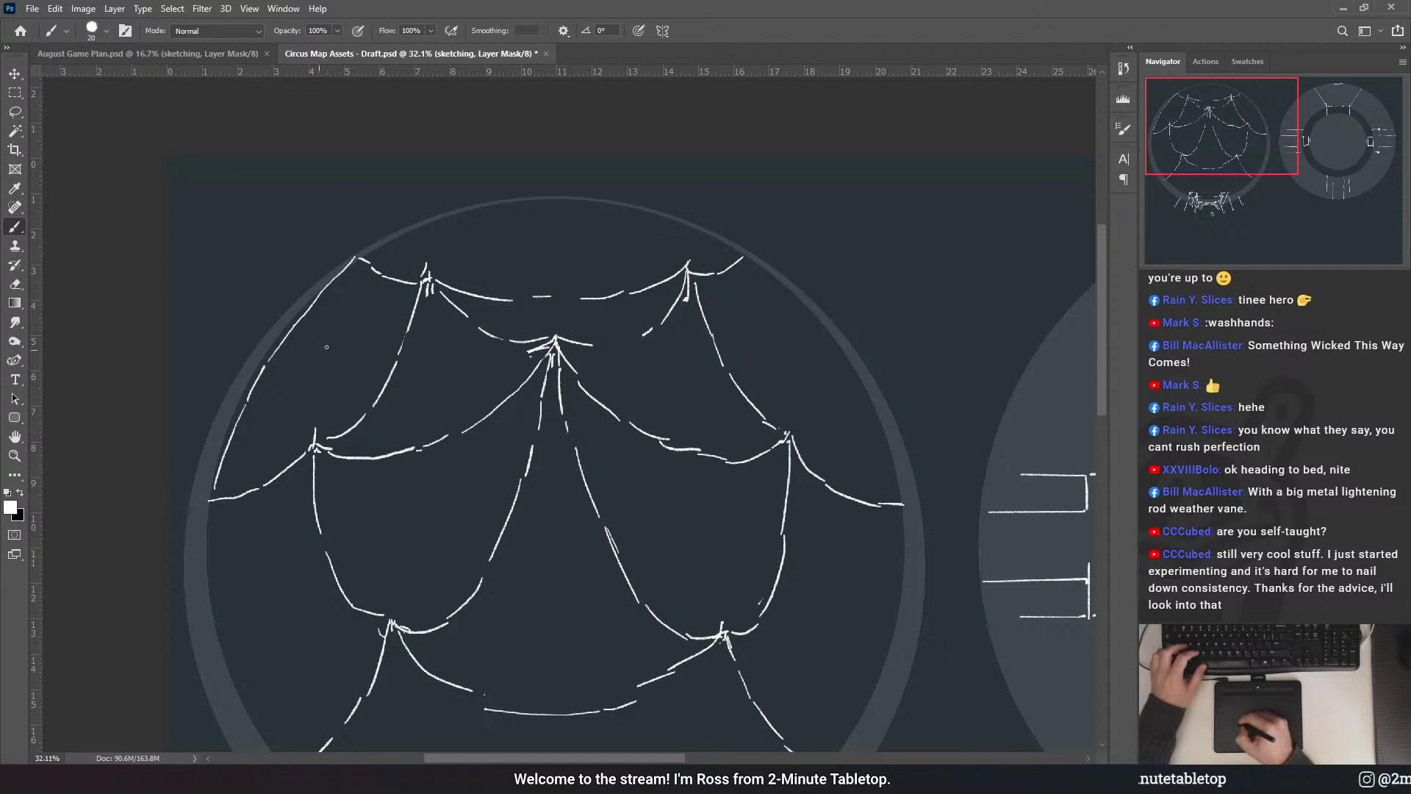
{"action": "left_click_drag", "start_coordinate": [578, 353], "coordinate": [526, 236]}
{"action": "left_click_drag", "start_coordinate": [683, 280], "coordinate": [522, 359]}
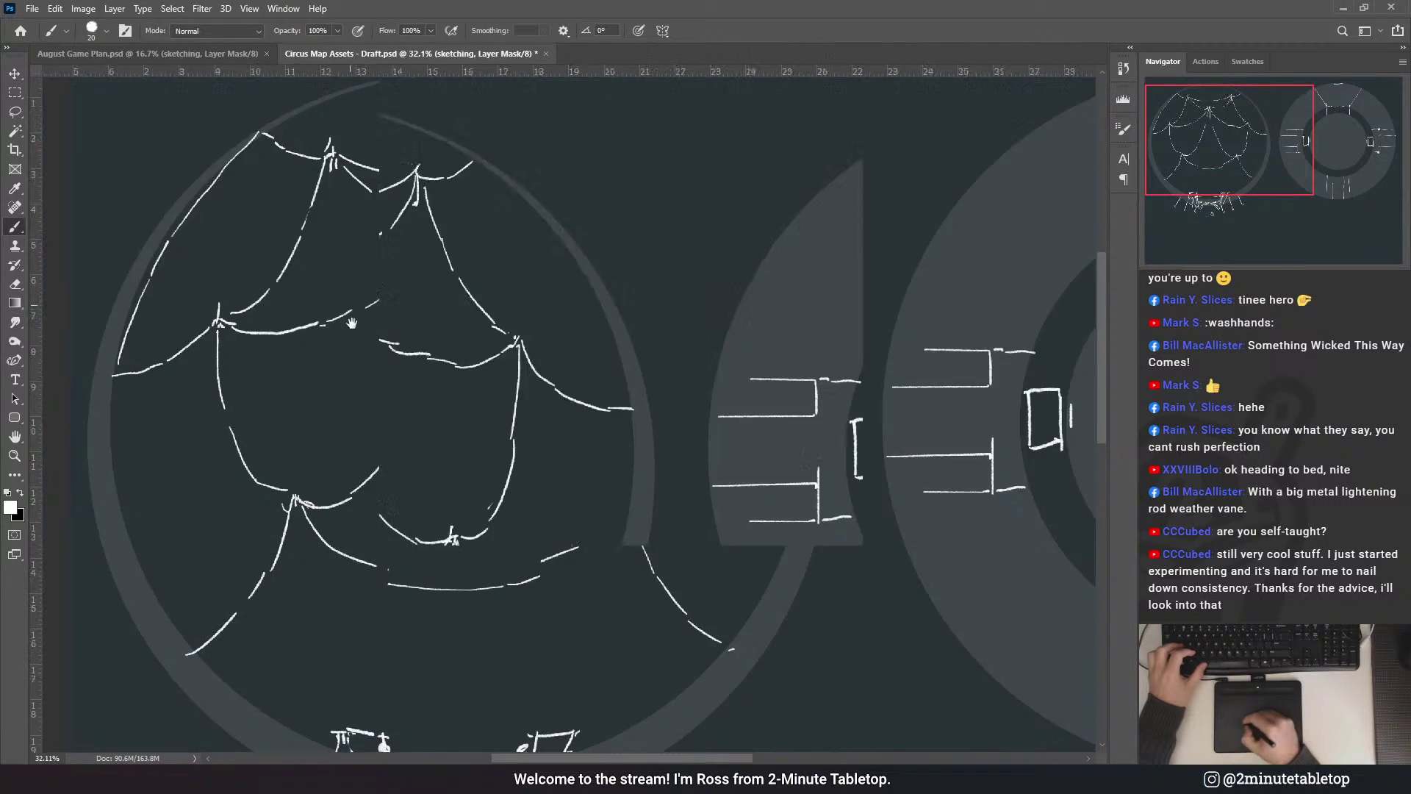
{"action": "left_click_drag", "start_coordinate": [801, 321], "coordinate": [654, 298]}
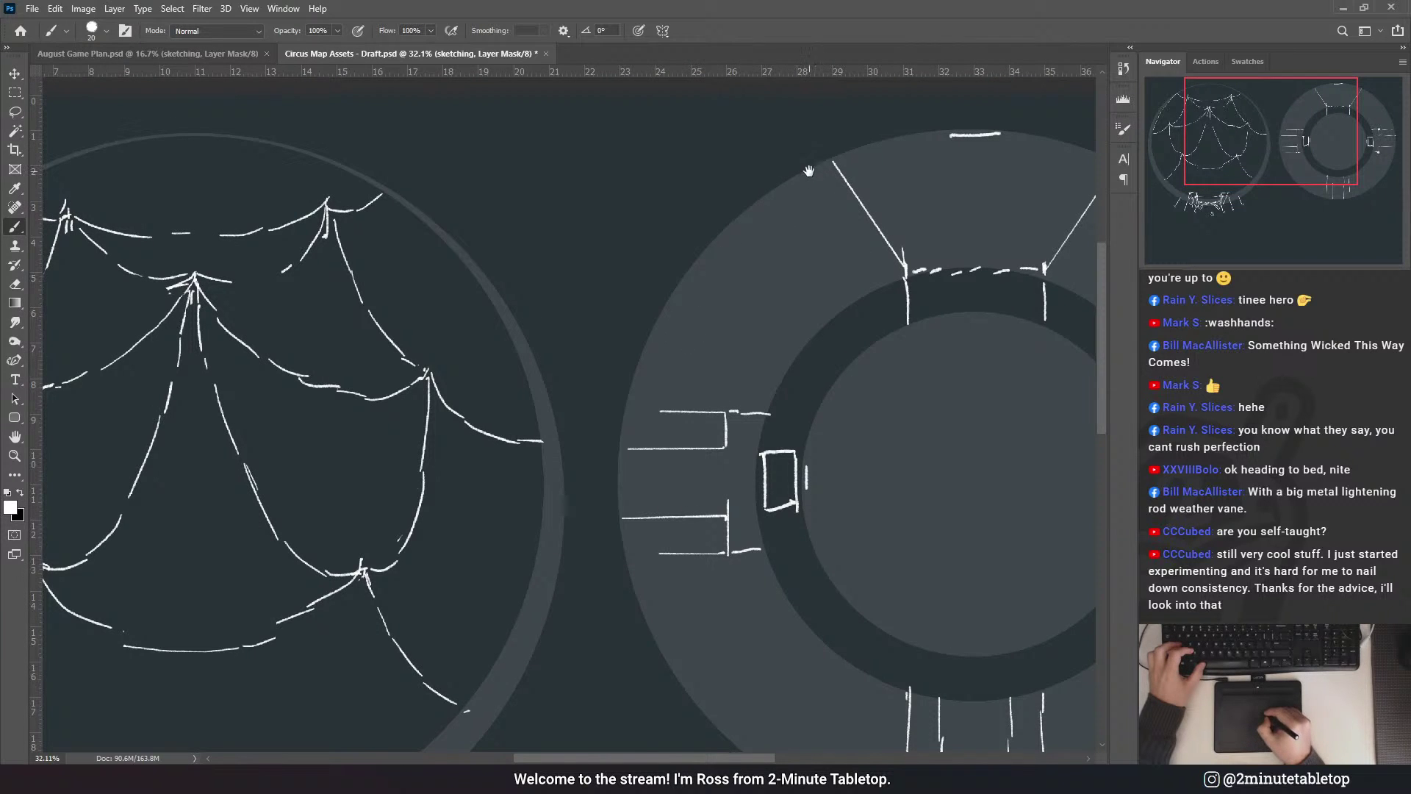
{"action": "mouse_move", "coordinate": [479, 318]}
{"action": "left_mouse_down"}
{"action": "mouse_move", "coordinate": [617, 273]}
{"action": "mouse_move", "coordinate": [638, 250]}
{"action": "left_mouse_up"}
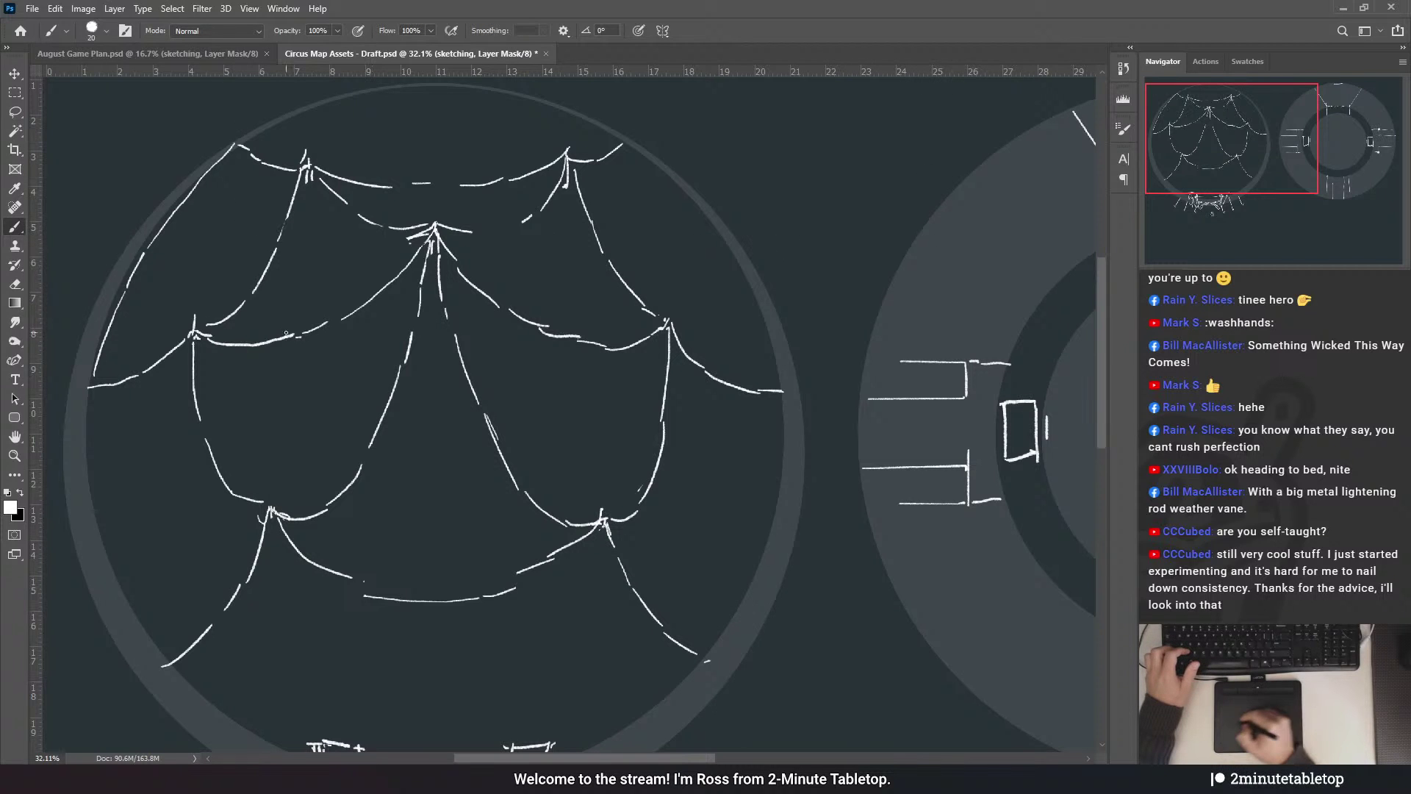
{"action": "left_click_drag", "start_coordinate": [146, 251], "coordinate": [94, 375]}
{"action": "left_click_drag", "start_coordinate": [233, 145], "coordinate": [151, 247]}
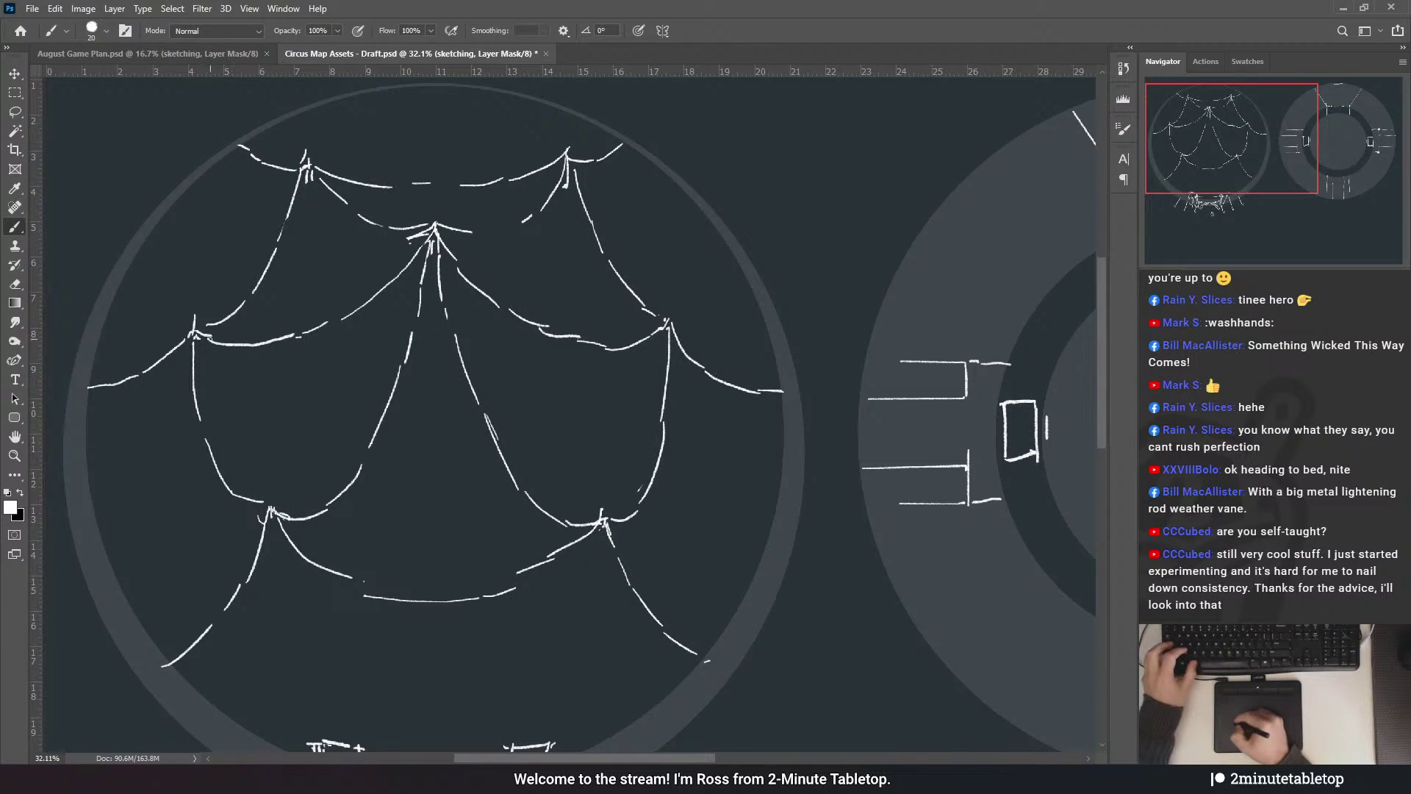
{"action": "mouse_move", "coordinate": [259, 281]}
{"action": "left_mouse_down"}
{"action": "mouse_move", "coordinate": [360, 277]}
{"action": "mouse_move", "coordinate": [333, 356]}
{"action": "mouse_move", "coordinate": [372, 303]}
{"action": "left_mouse_up"}
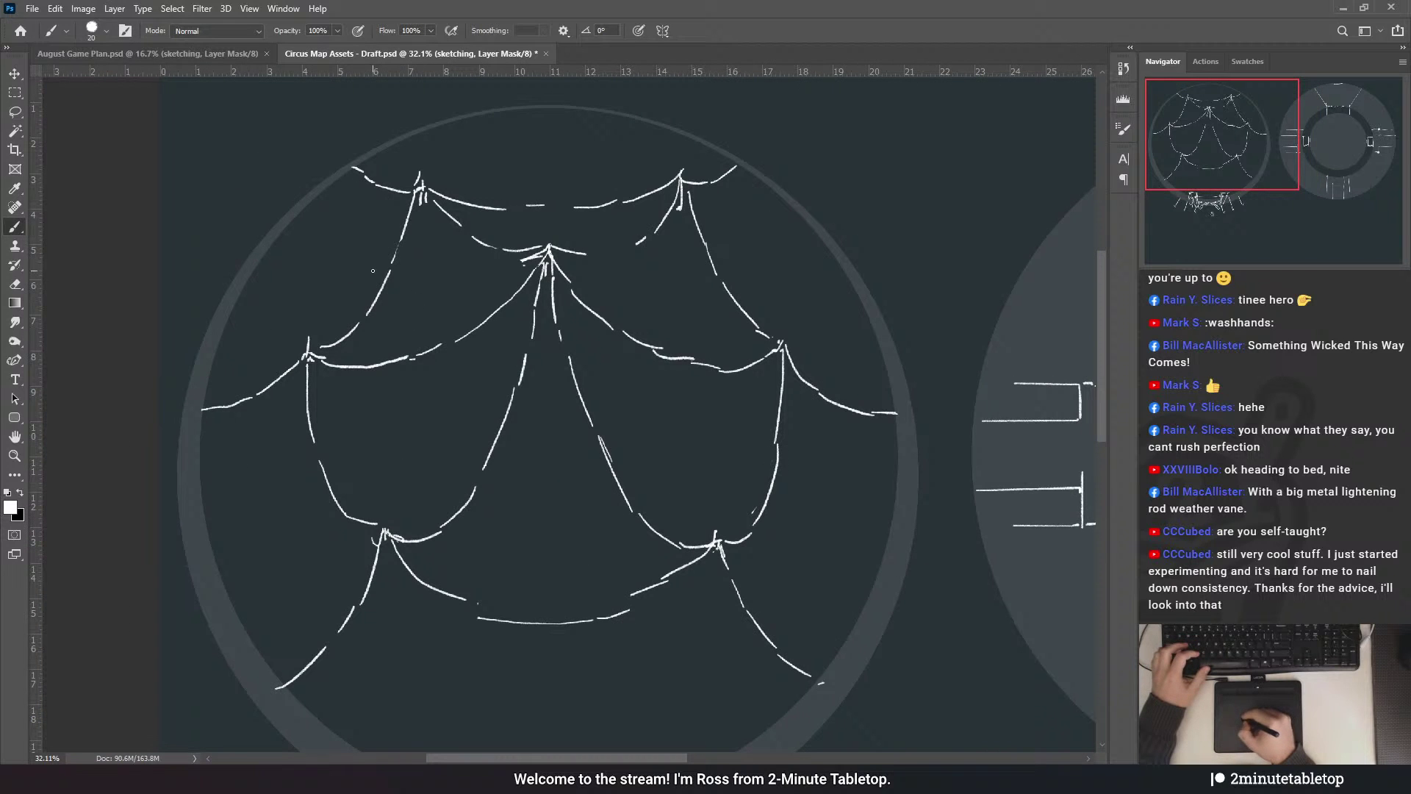
{"action": "scroll", "coordinate": [461, 254], "scroll_direction": "down", "scroll_amount": 3}
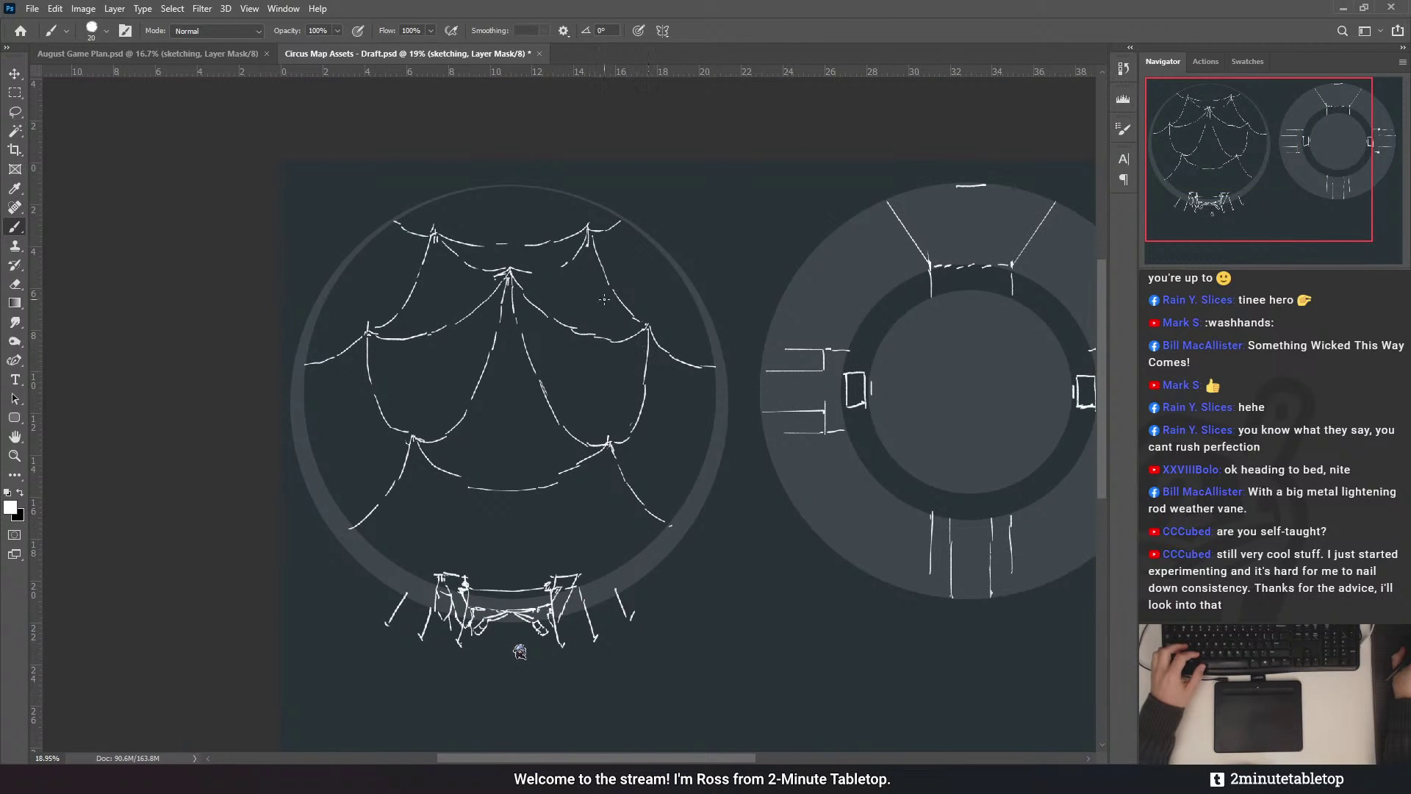
{"action": "scroll", "coordinate": [400, 273], "scroll_direction": "up", "scroll_amount": 3}
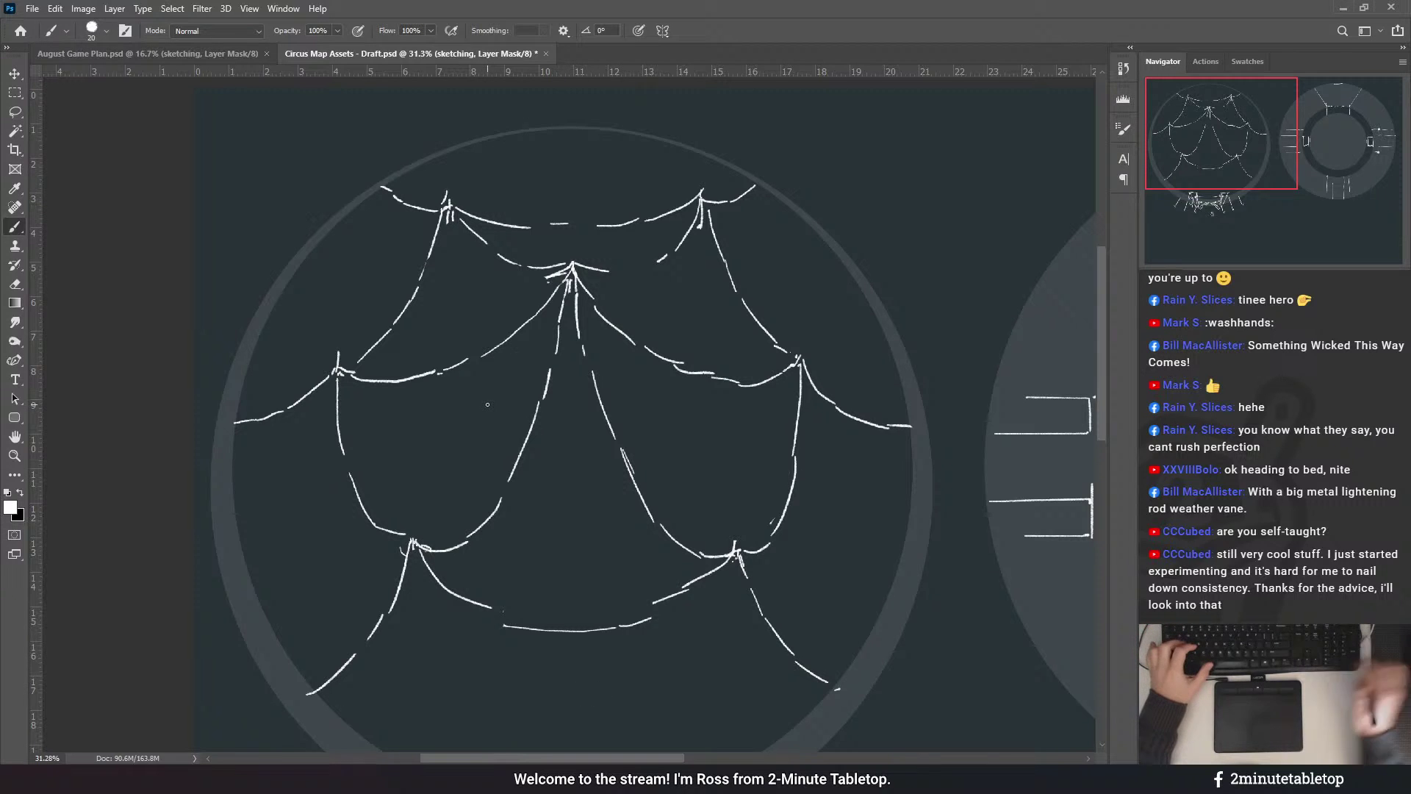
{"action": "left_click_drag", "start_coordinate": [487, 403], "coordinate": [460, 268]}
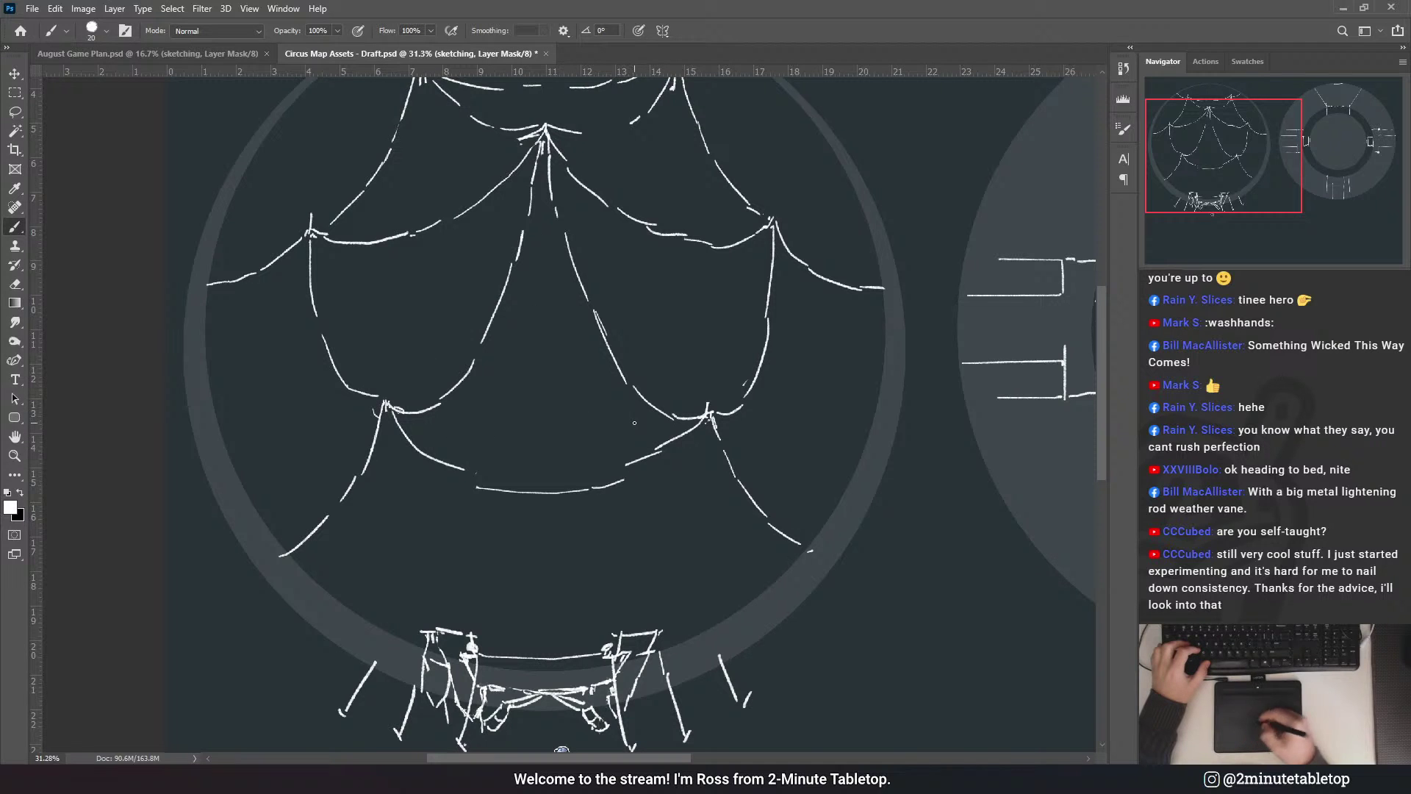
- Extend the outer ends of the canvas curves across the tent's ring with short brush strokes, and mark the ring's top centre
{"action": "scroll", "coordinate": [634, 427], "scroll_direction": "down", "scroll_amount": 5}
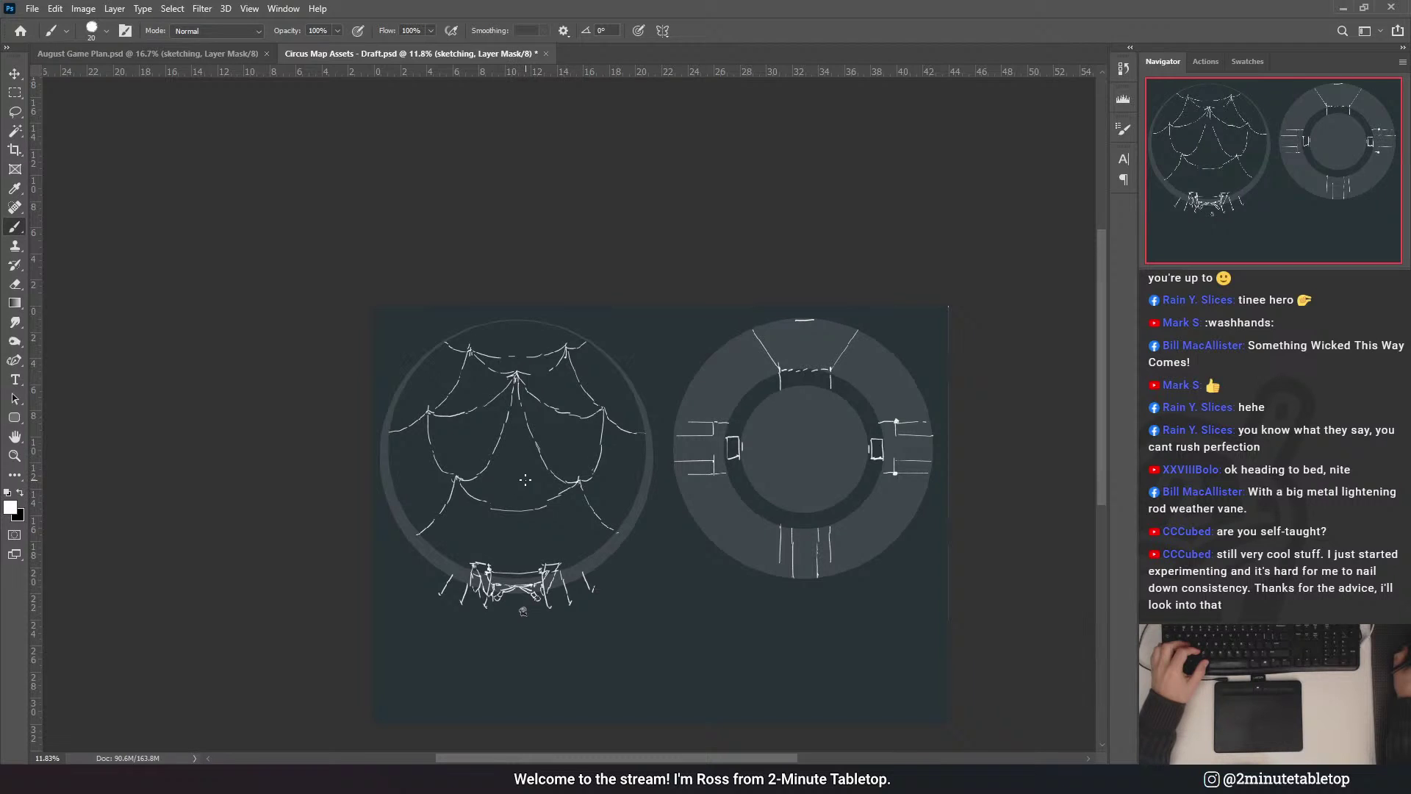
{"action": "scroll", "coordinate": [525, 479], "scroll_direction": "down", "scroll_amount": 3}
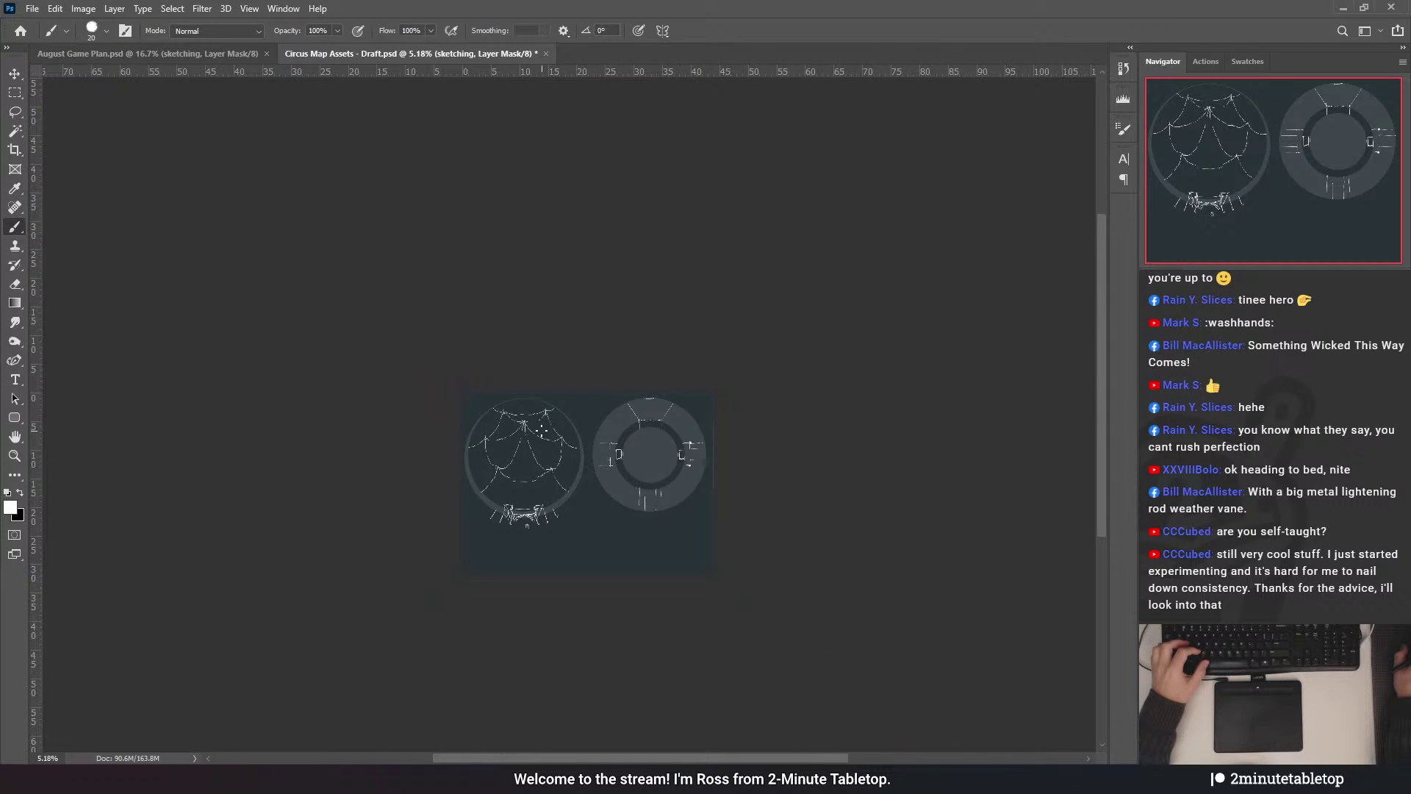
{"action": "scroll", "coordinate": [542, 429], "scroll_direction": "up", "scroll_amount": 2}
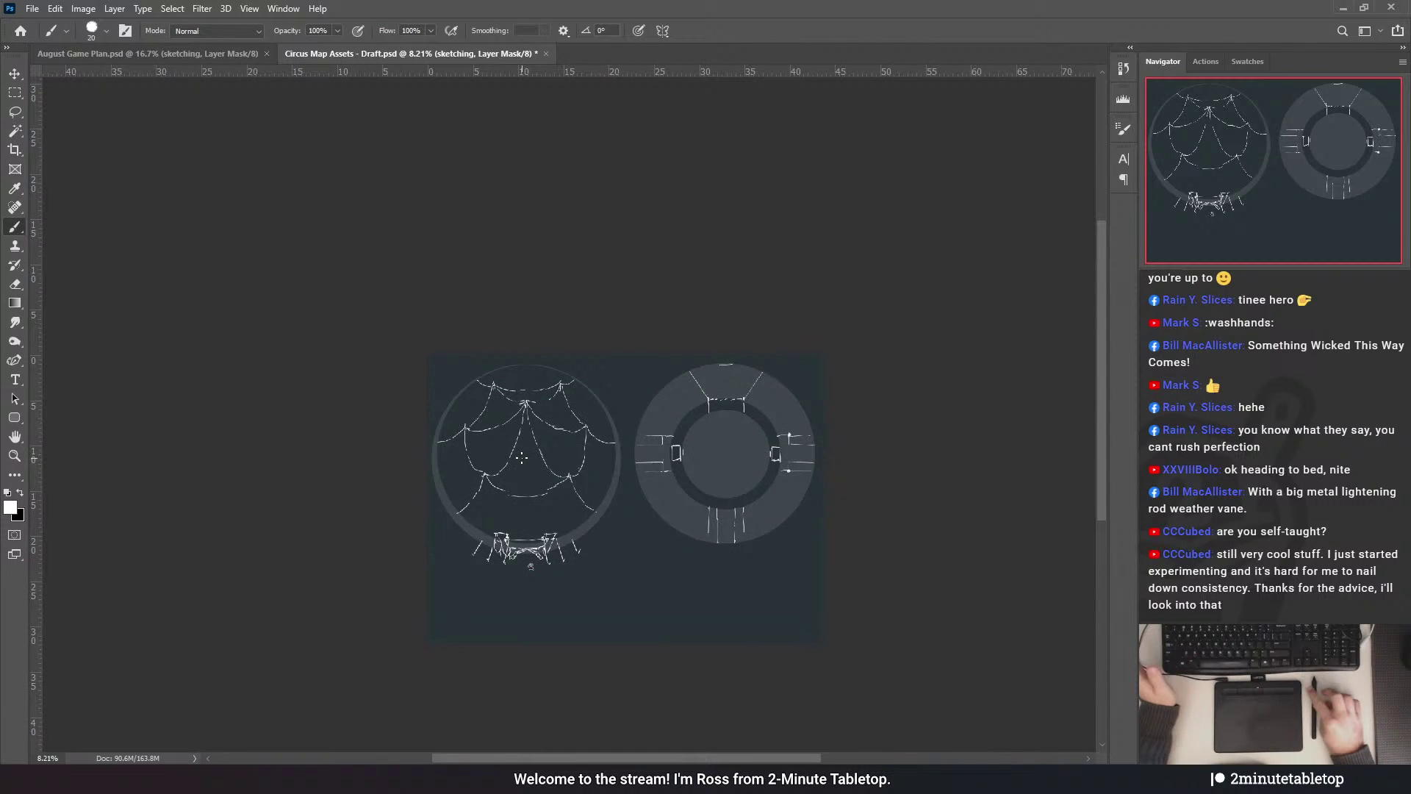
{"action": "scroll", "coordinate": [563, 441], "scroll_direction": "down", "scroll_amount": 2}
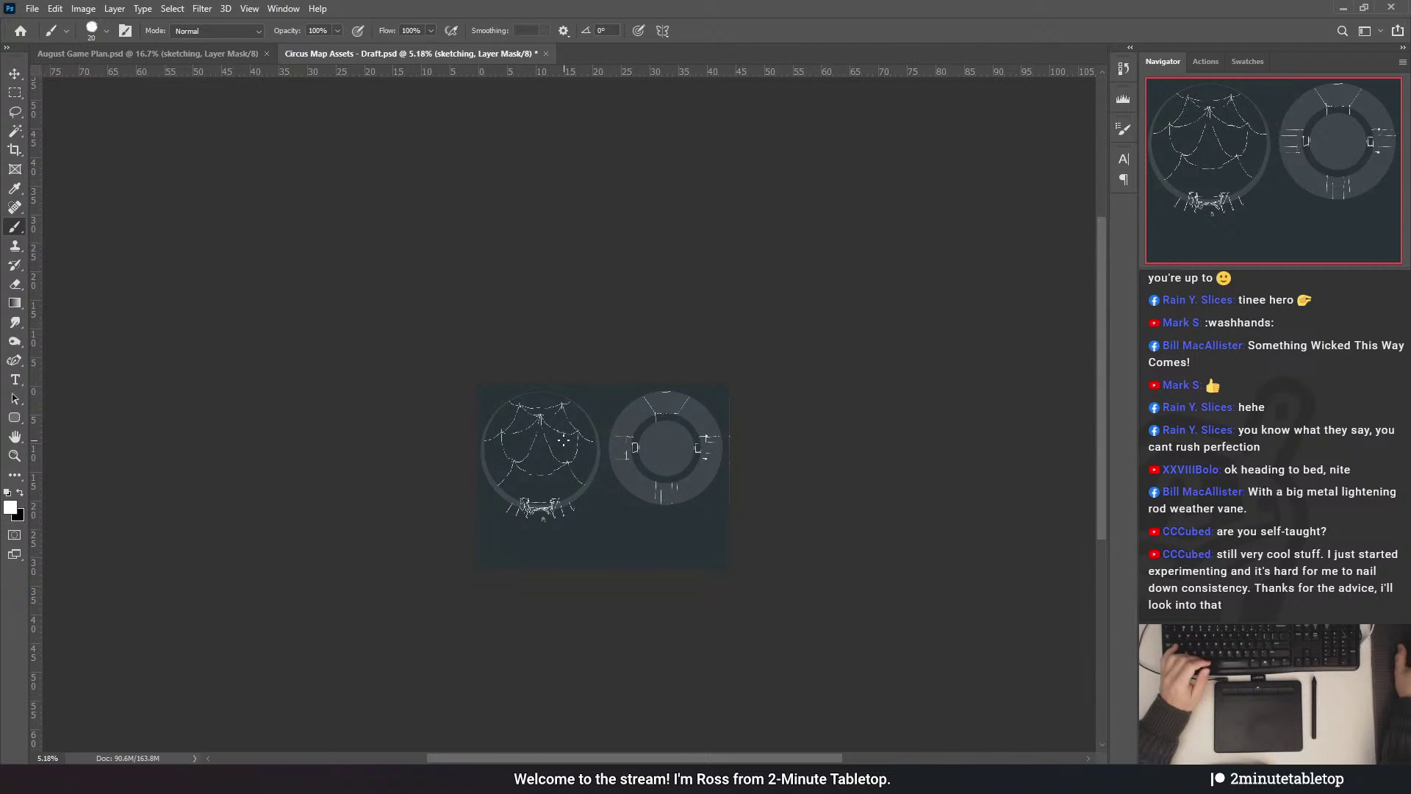
{"action": "scroll", "coordinate": [525, 481], "scroll_direction": "up", "scroll_amount": 4}
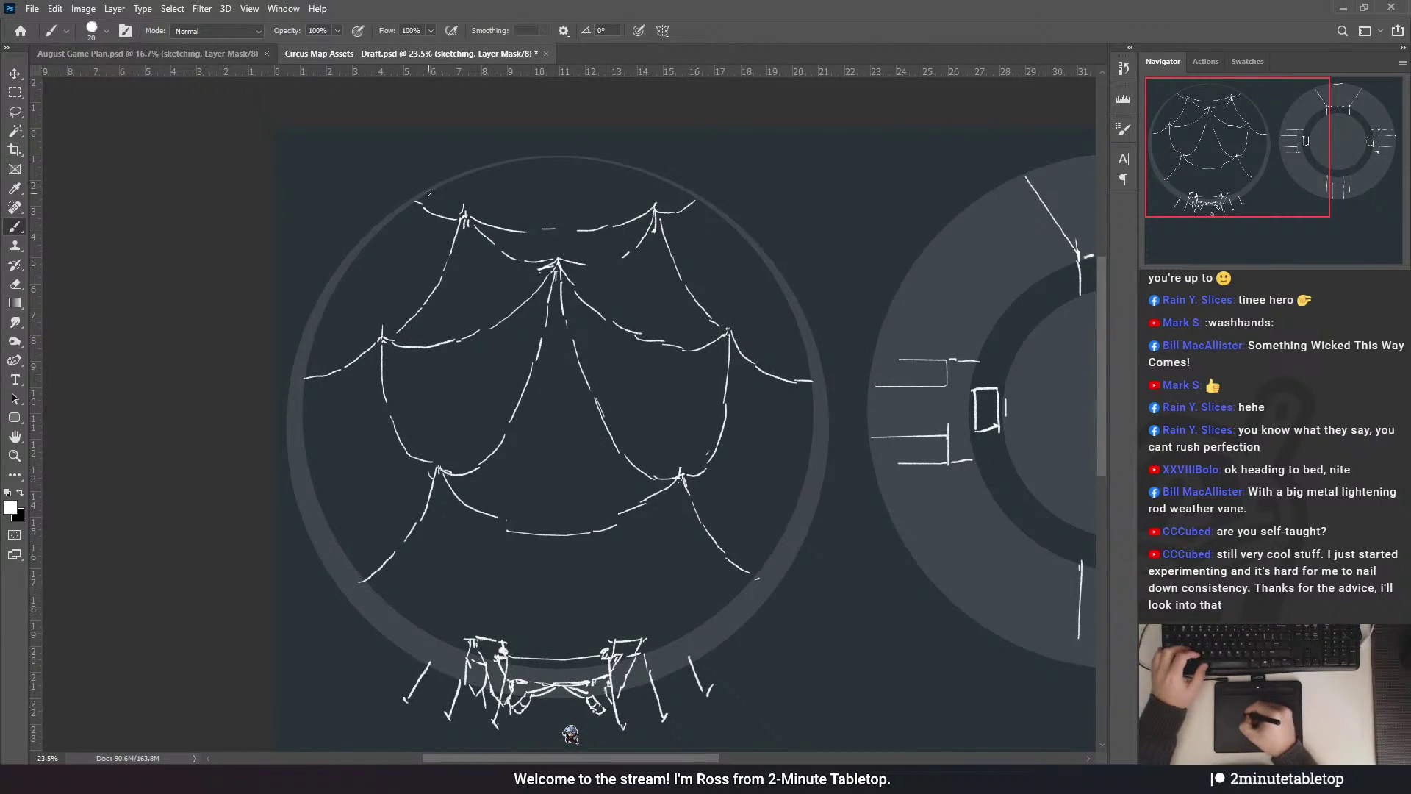
{"action": "left_click_drag", "start_coordinate": [403, 199], "coordinate": [418, 202]}
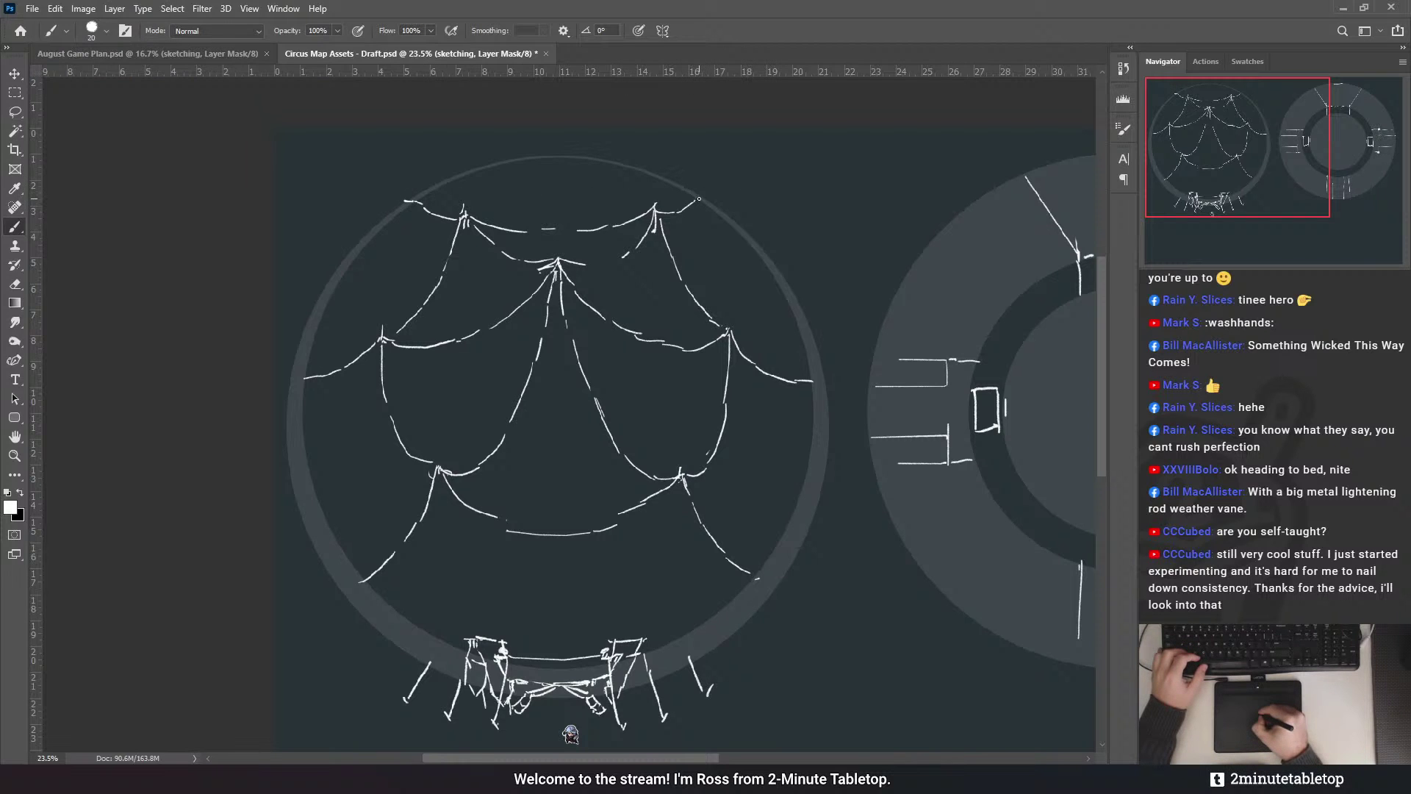
{"action": "left_click_drag", "start_coordinate": [699, 198], "coordinate": [706, 197]}
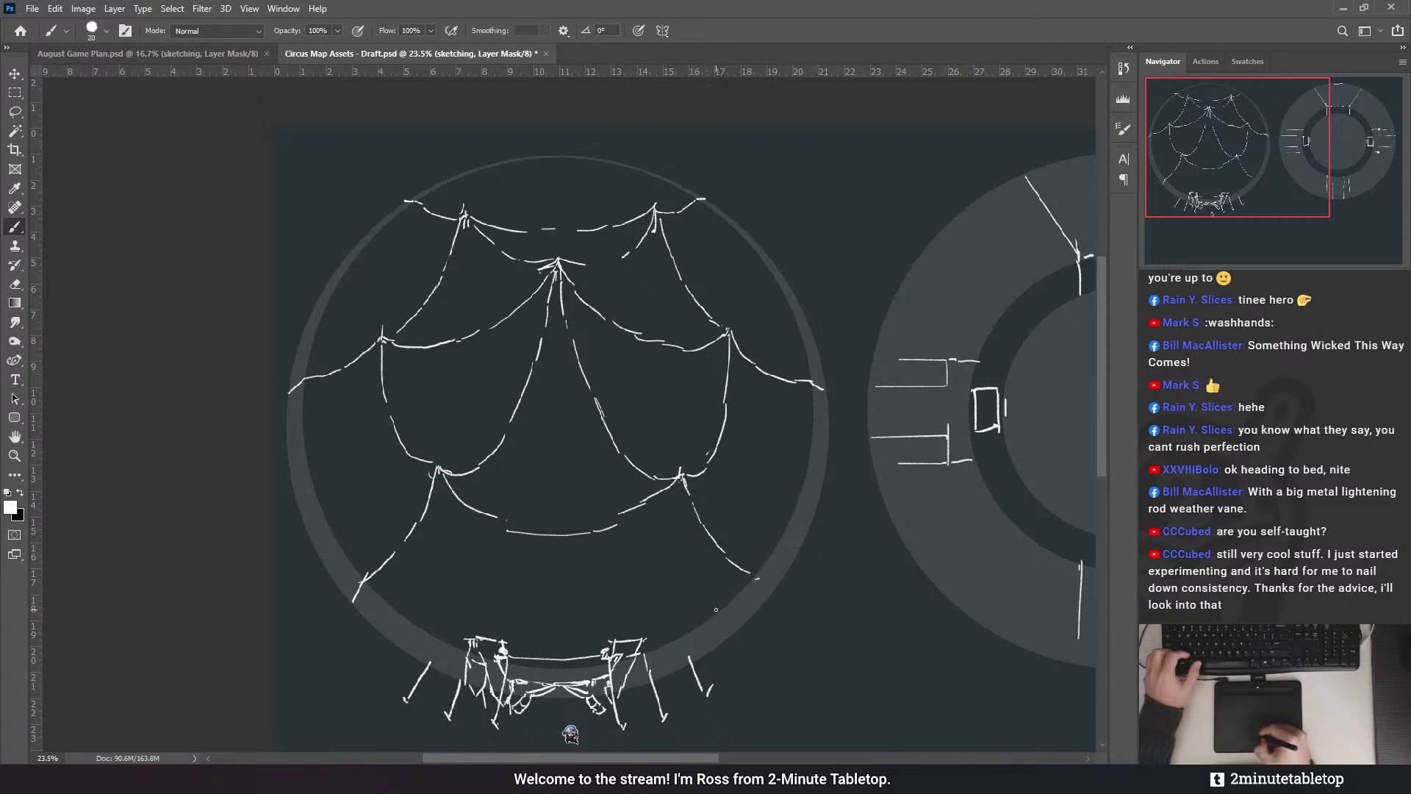
{"action": "left_click_drag", "start_coordinate": [754, 578], "coordinate": [765, 601]}
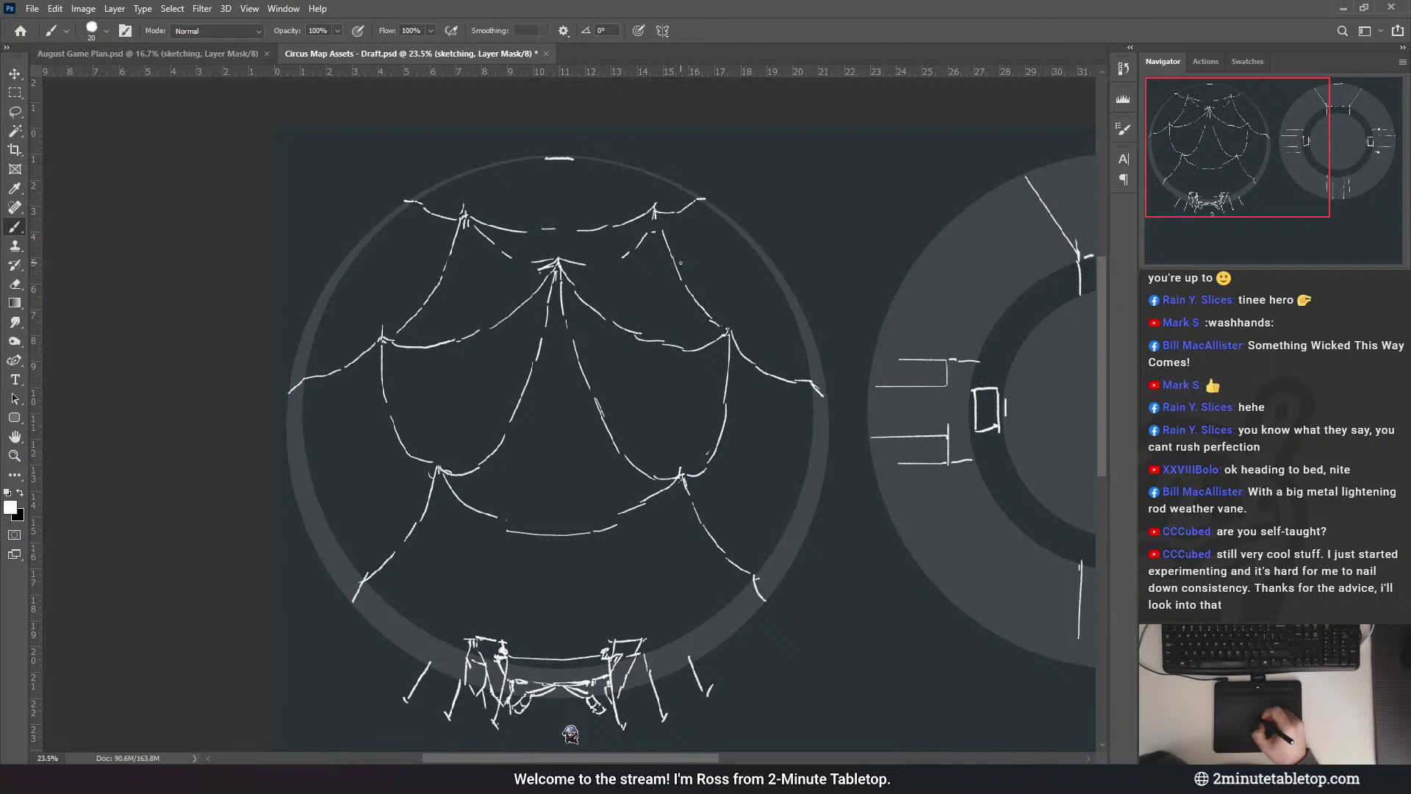
- Try an angular, flat-bottomed canvas edge brushed between the lower-left and lower-right pole tips
{"action": "left_click_drag", "start_coordinate": [809, 250], "coordinate": [595, 259]}
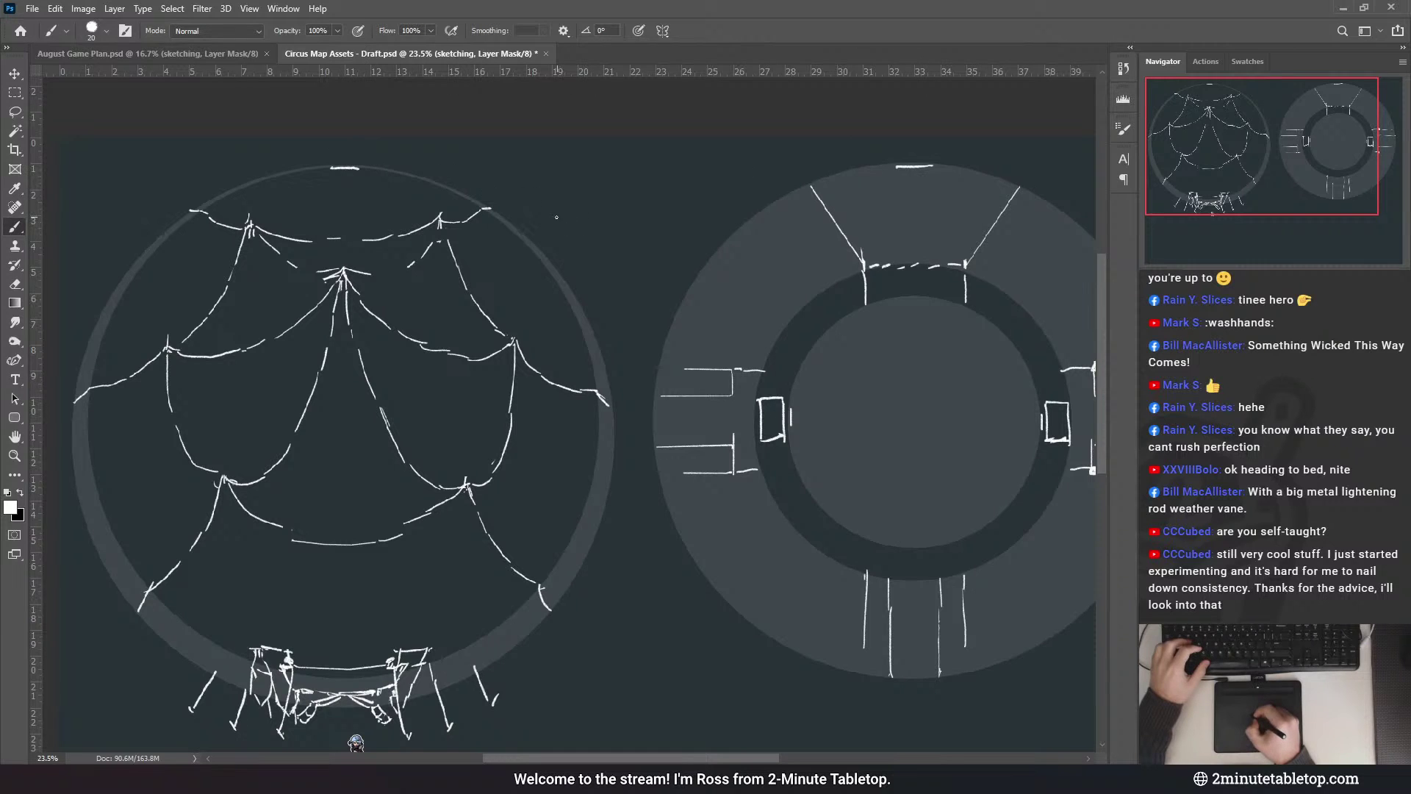
{"action": "left_click_drag", "start_coordinate": [610, 234], "coordinate": [634, 214]}
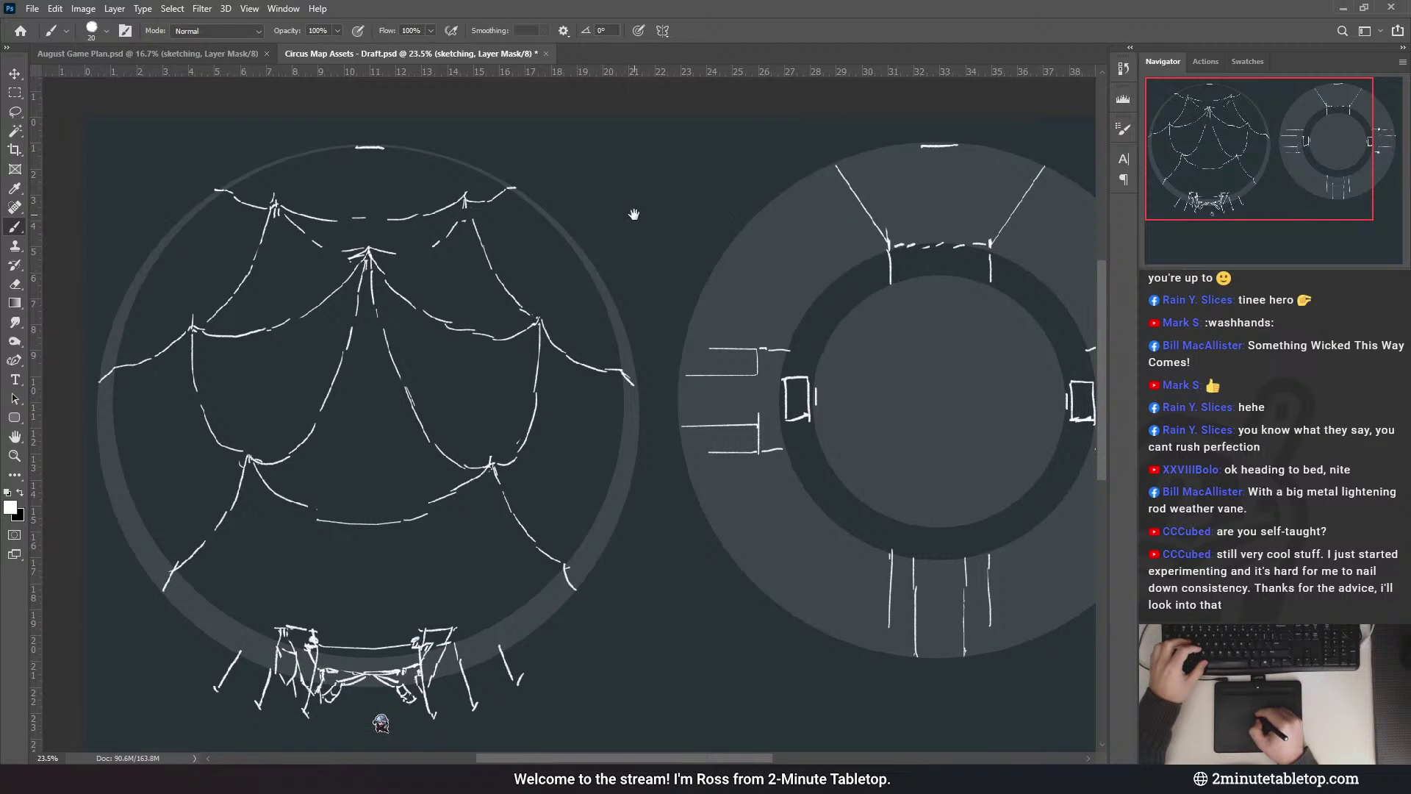
{"action": "left_click_drag", "start_coordinate": [641, 330], "coordinate": [607, 262]}
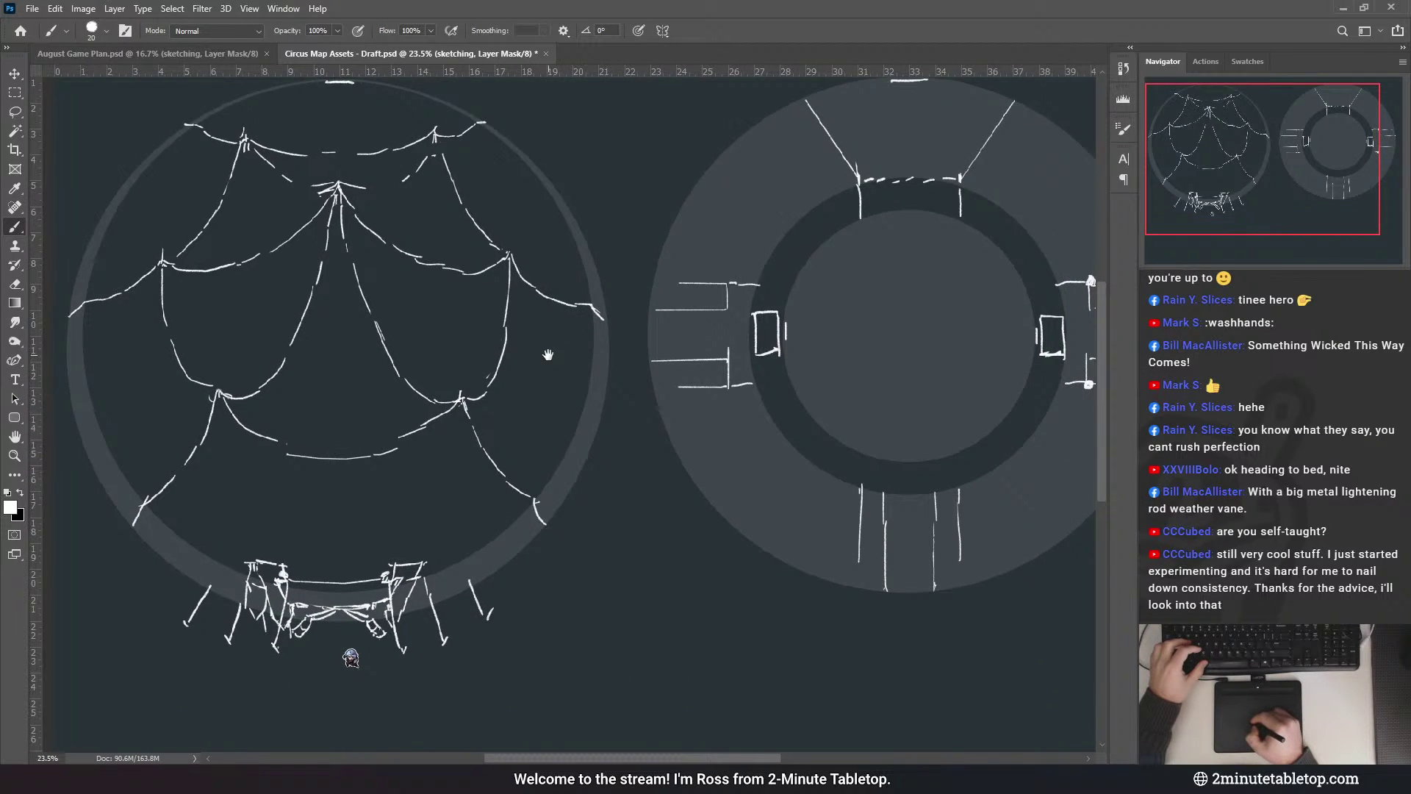
{"action": "left_click_drag", "start_coordinate": [548, 355], "coordinate": [595, 283]}
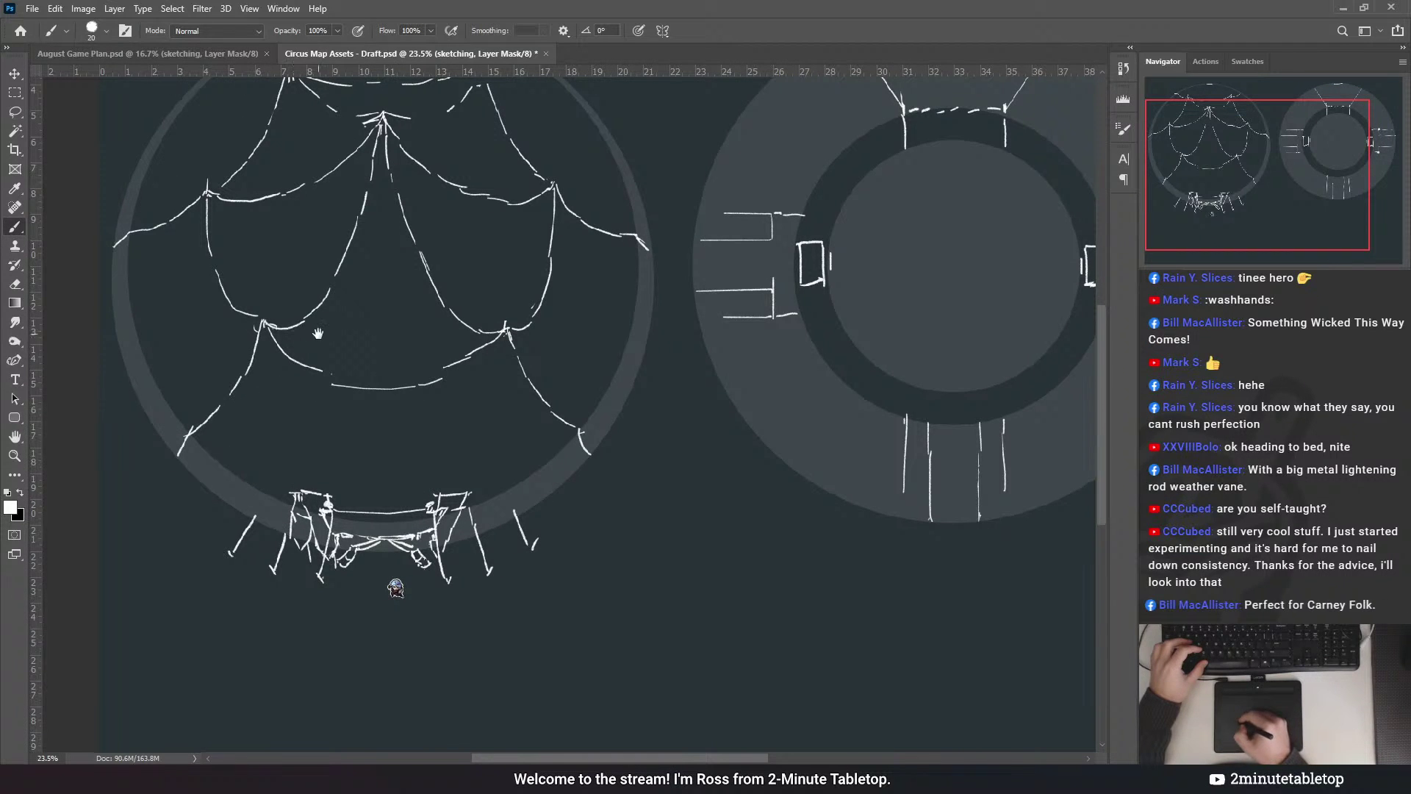
{"action": "scroll", "coordinate": [446, 333], "scroll_direction": "up", "scroll_amount": 3}
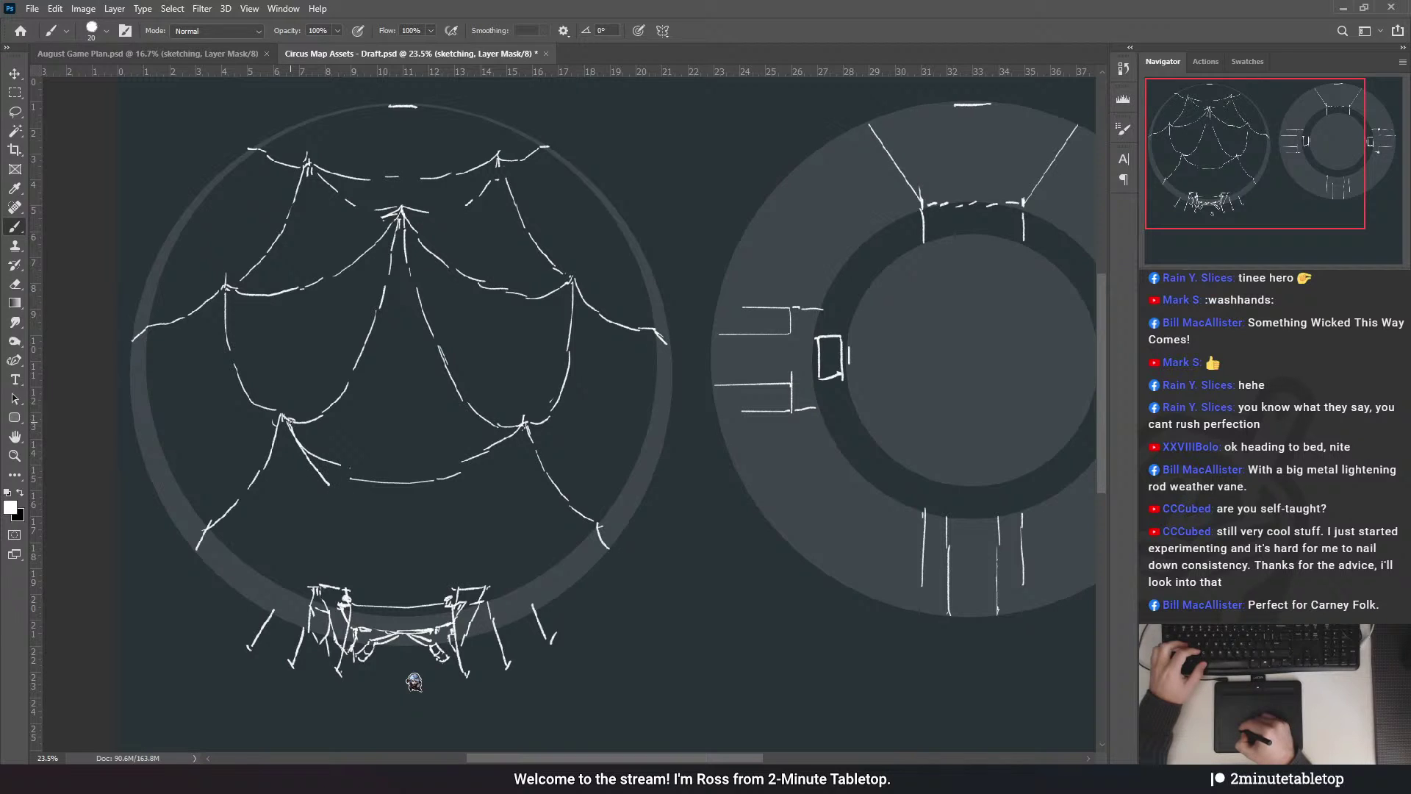
{"action": "mouse_move", "coordinate": [343, 488]}
{"action": "left_mouse_down"}
{"action": "mouse_move", "coordinate": [462, 487]}
{"action": "mouse_move", "coordinate": [522, 414]}
{"action": "left_mouse_up"}
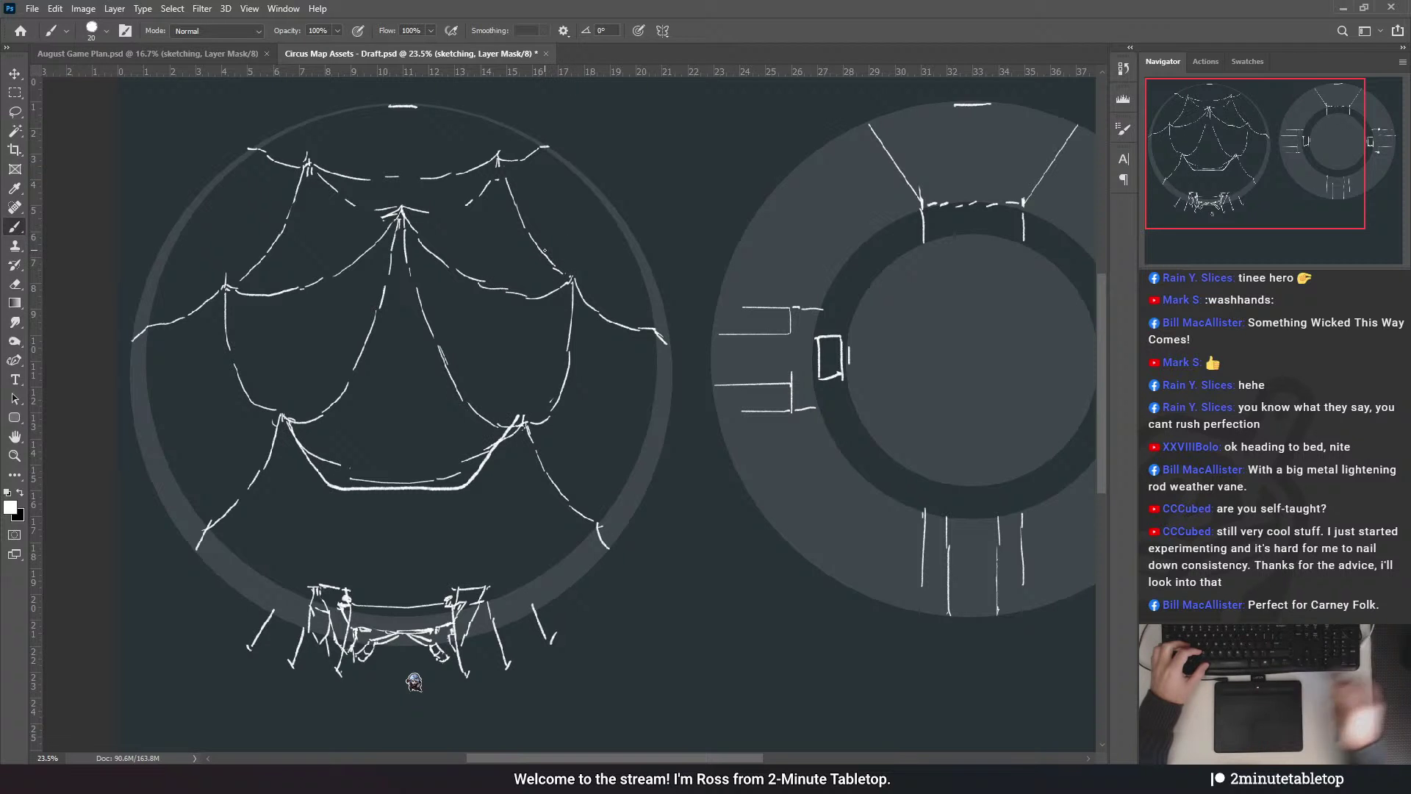
- Try a straighter canvas edge between the right and lower-right pole tips, and clear the old sagging curve above the flat-bottomed edge
{"action": "scroll", "coordinate": [527, 413], "scroll_direction": "down", "scroll_amount": 5}
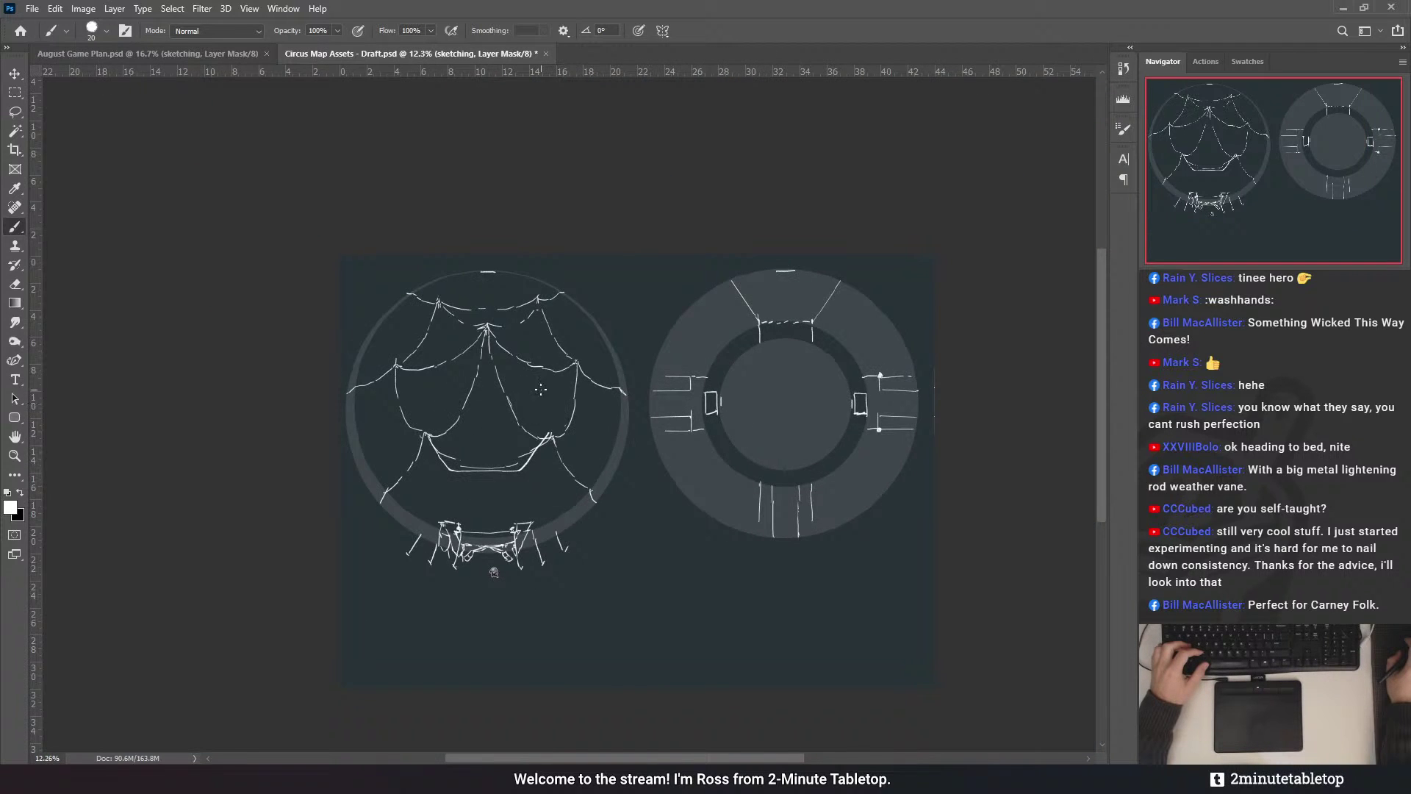
{"action": "scroll", "coordinate": [416, 364], "scroll_direction": "up", "scroll_amount": 3}
{"action": "scroll", "coordinate": [508, 529], "scroll_direction": "up", "scroll_amount": 3}
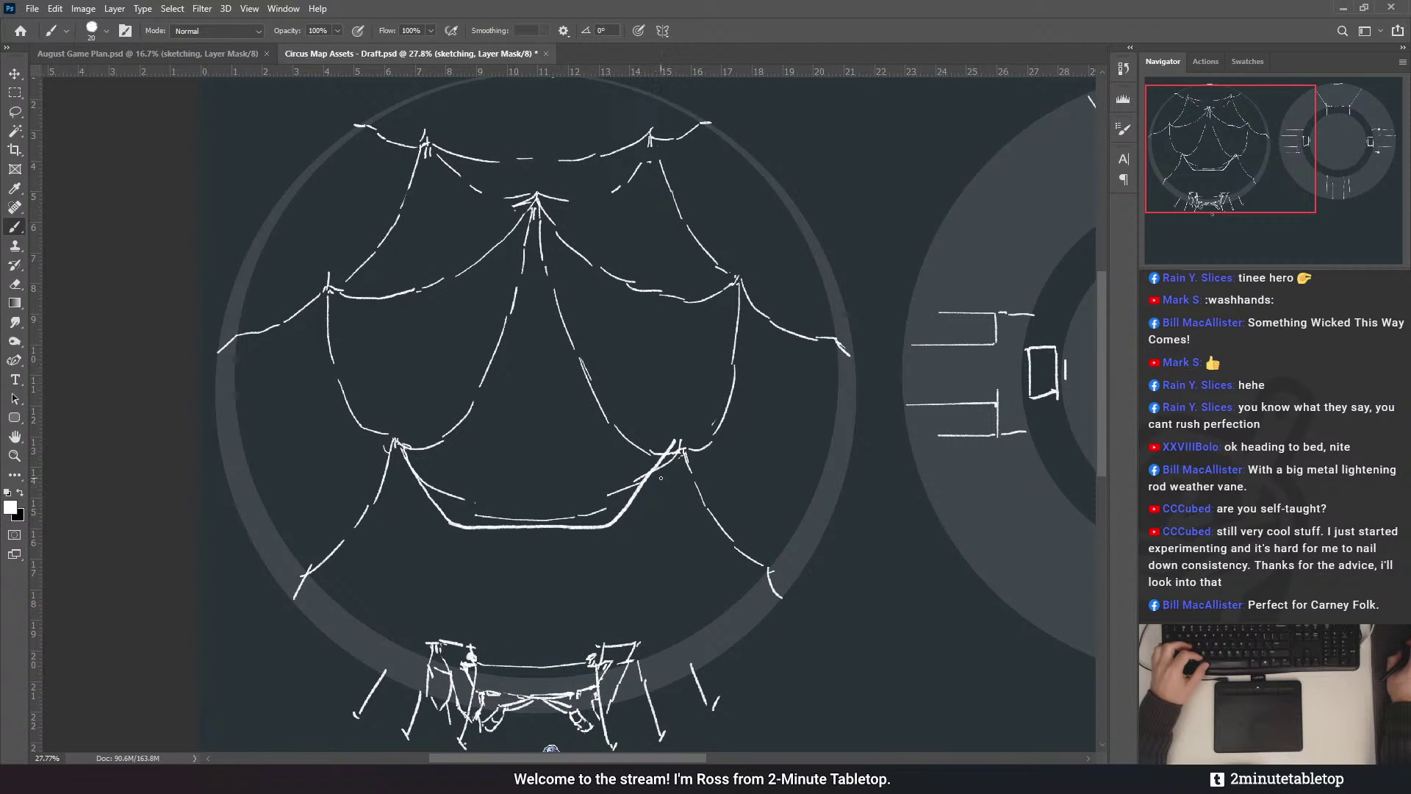
{"action": "scroll", "coordinate": [627, 524], "scroll_direction": "down", "scroll_amount": 5}
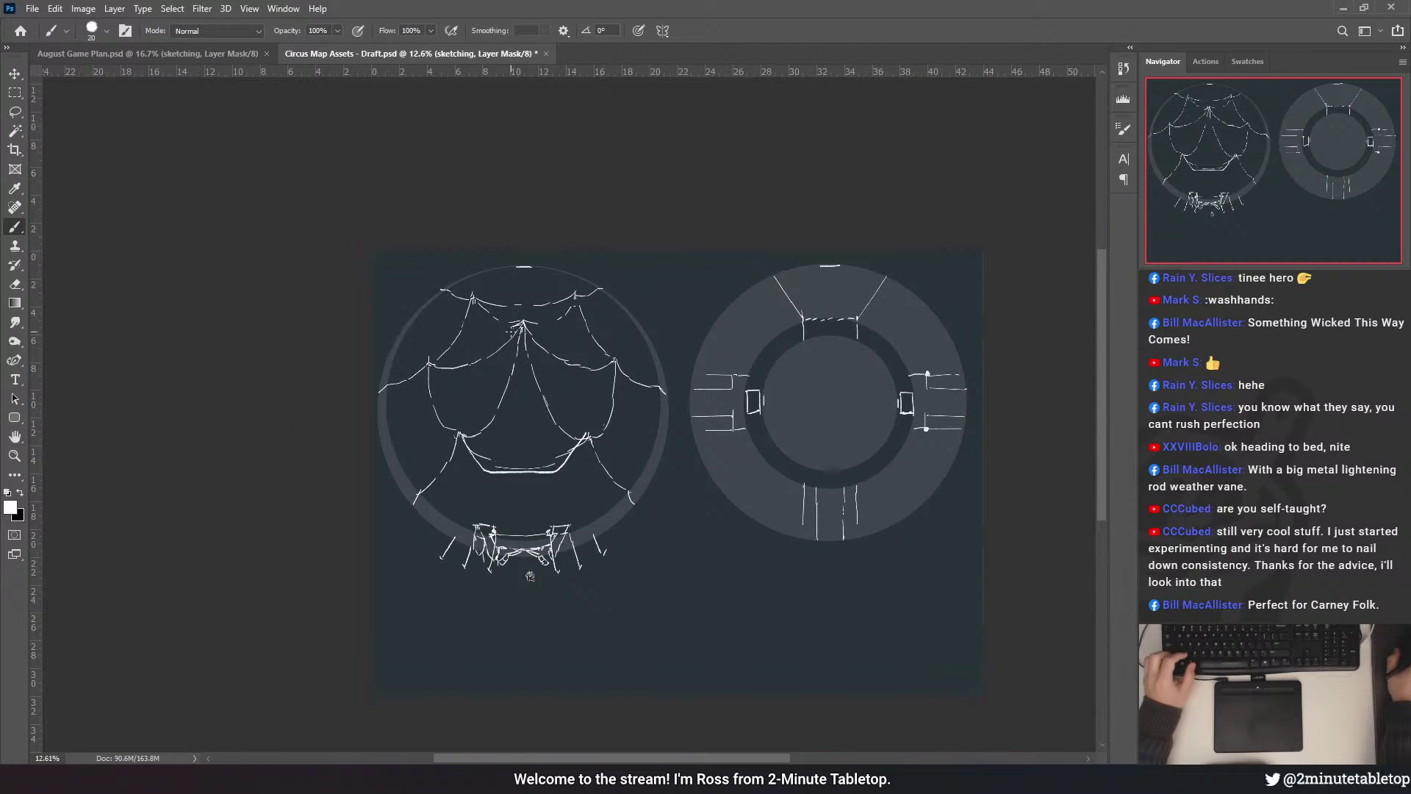
{"action": "scroll", "coordinate": [528, 461], "scroll_direction": "up", "scroll_amount": 4}
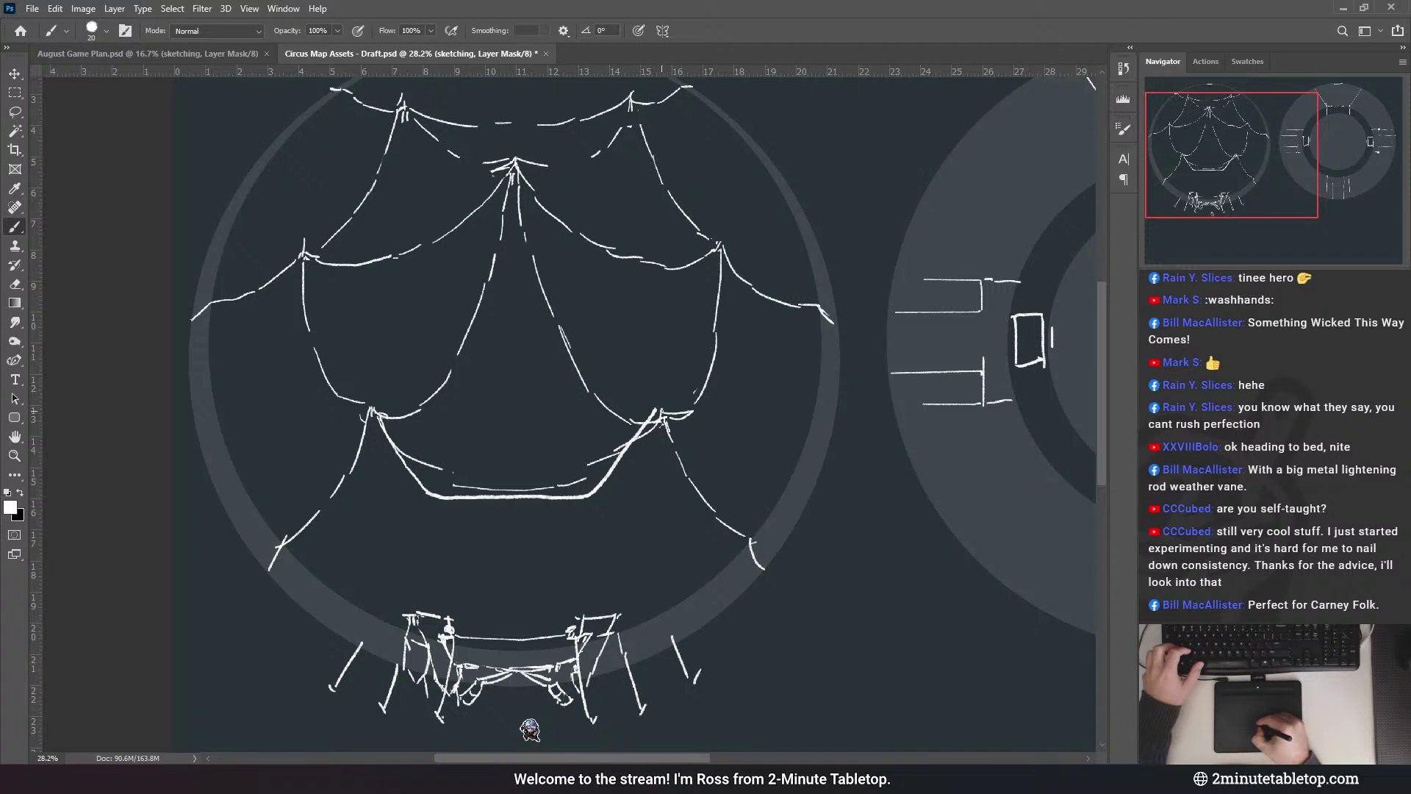
{"action": "key", "text": "ctrl+z"}
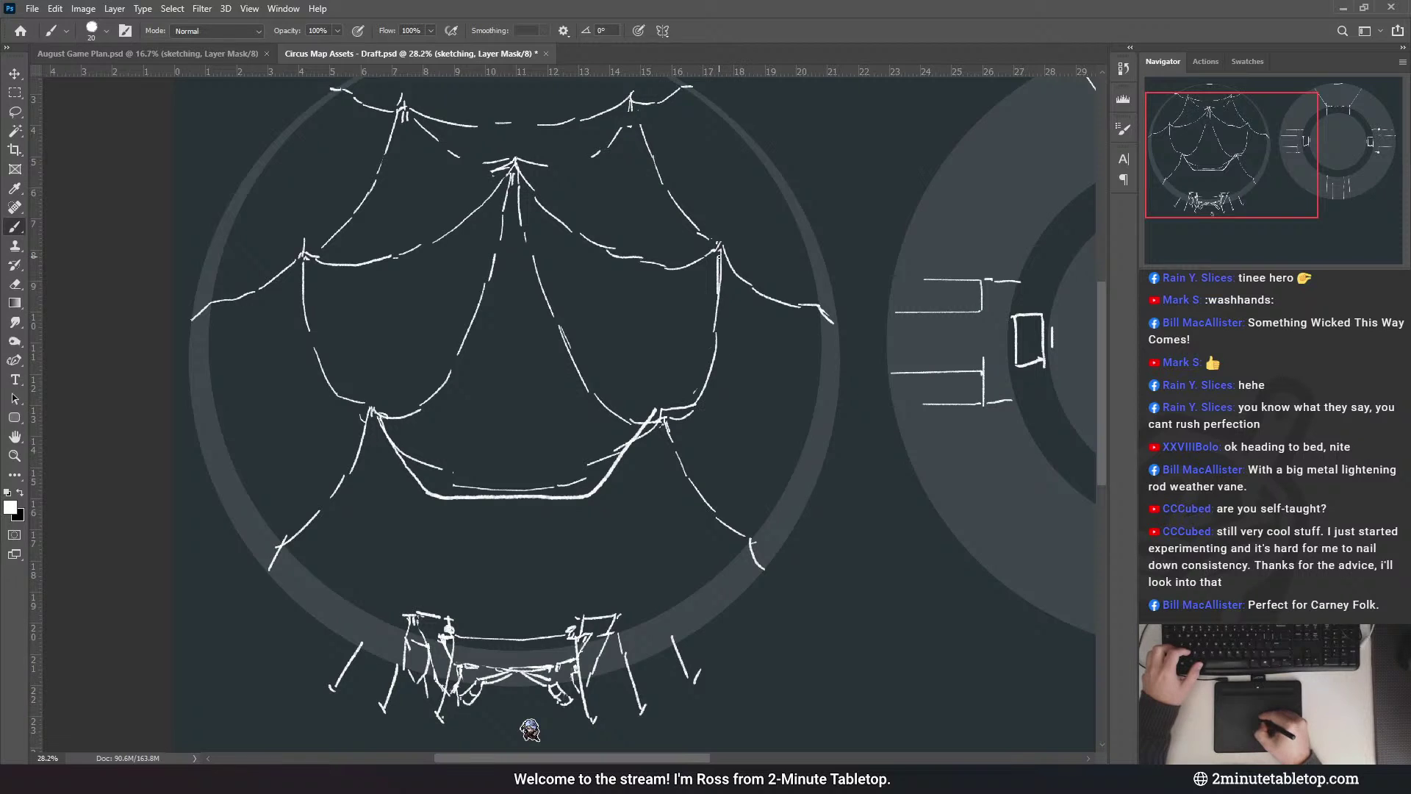
{"action": "key", "text": "ctrl+z"}
{"action": "left_click_drag", "start_coordinate": [721, 256], "coordinate": [726, 326]}
{"action": "key", "text": "ctrl+z"}
{"action": "key", "text": "ctrl+z"}
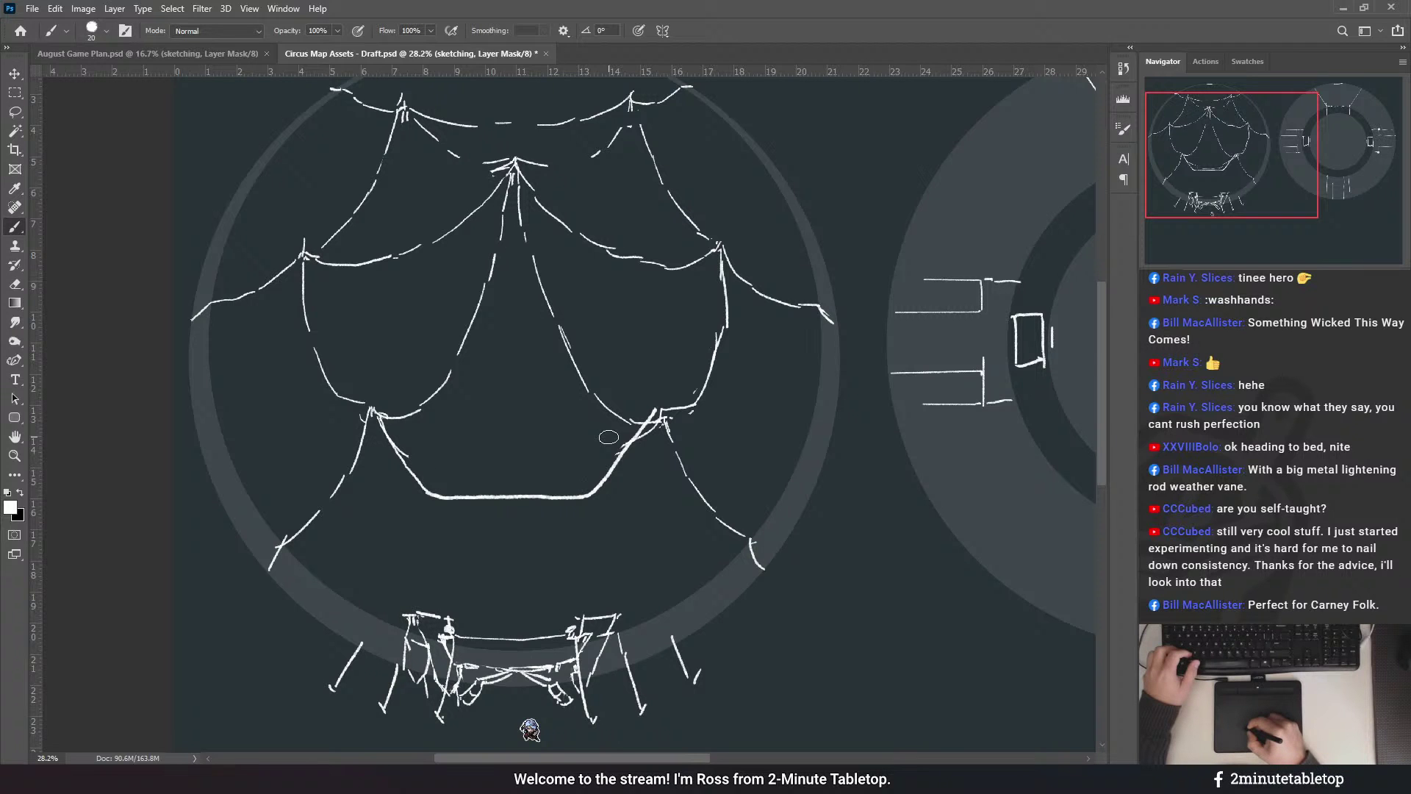
- Sketch a widening spiral of rings around the lower-right pole tip
{"action": "left_click_drag", "start_coordinate": [772, 329], "coordinate": [464, 367]}
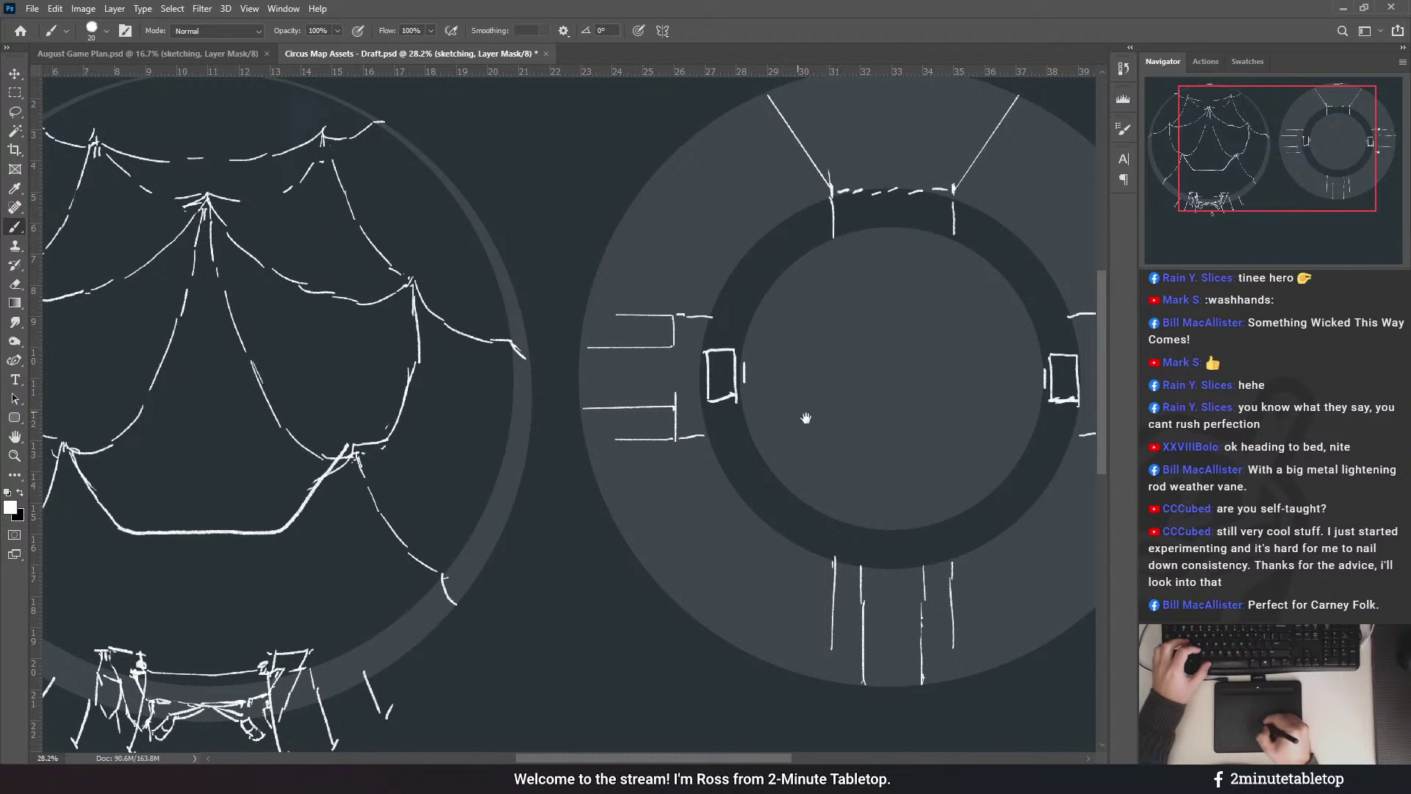
{"action": "left_click_drag", "start_coordinate": [723, 368], "coordinate": [1004, 346]}
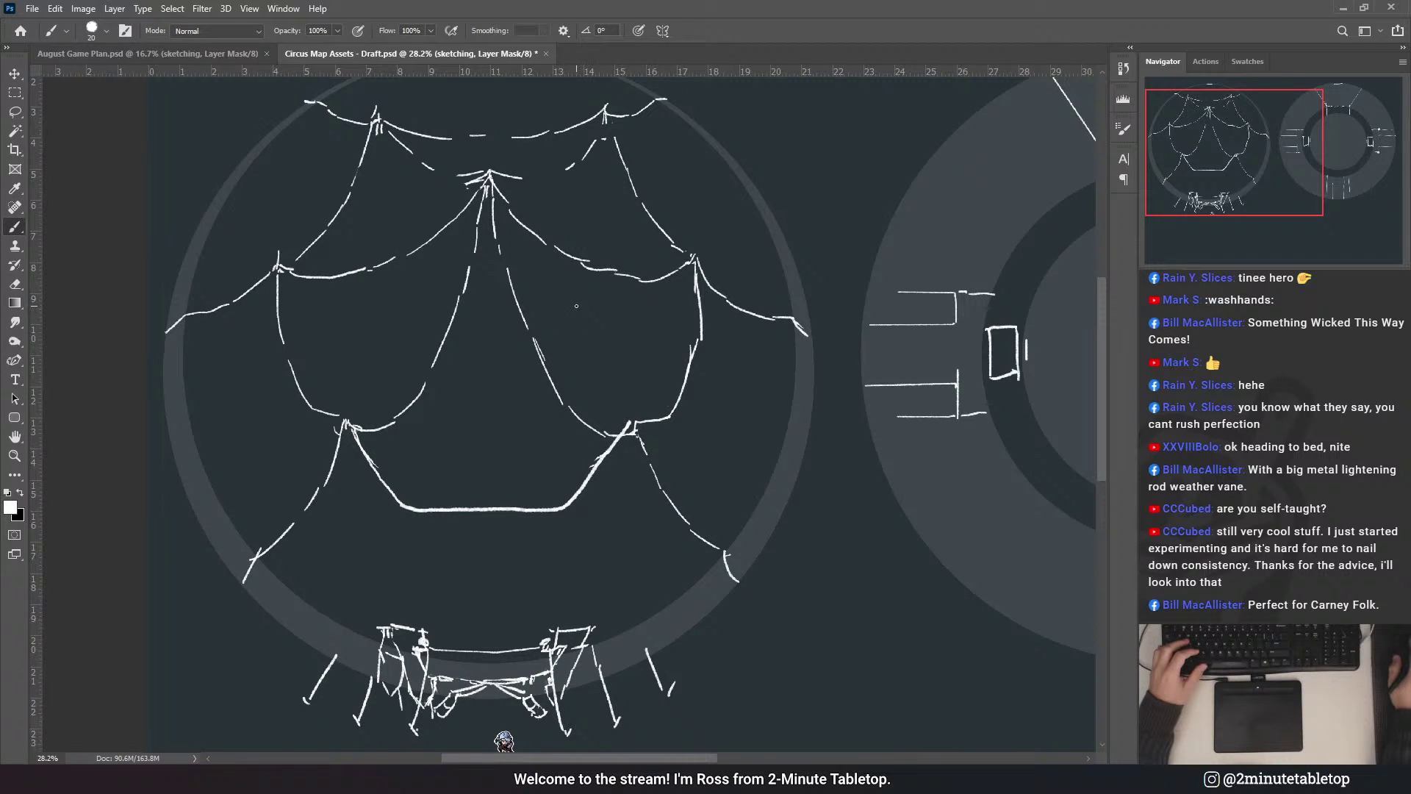
{"action": "scroll", "coordinate": [687, 434], "scroll_direction": "down", "scroll_amount": 3}
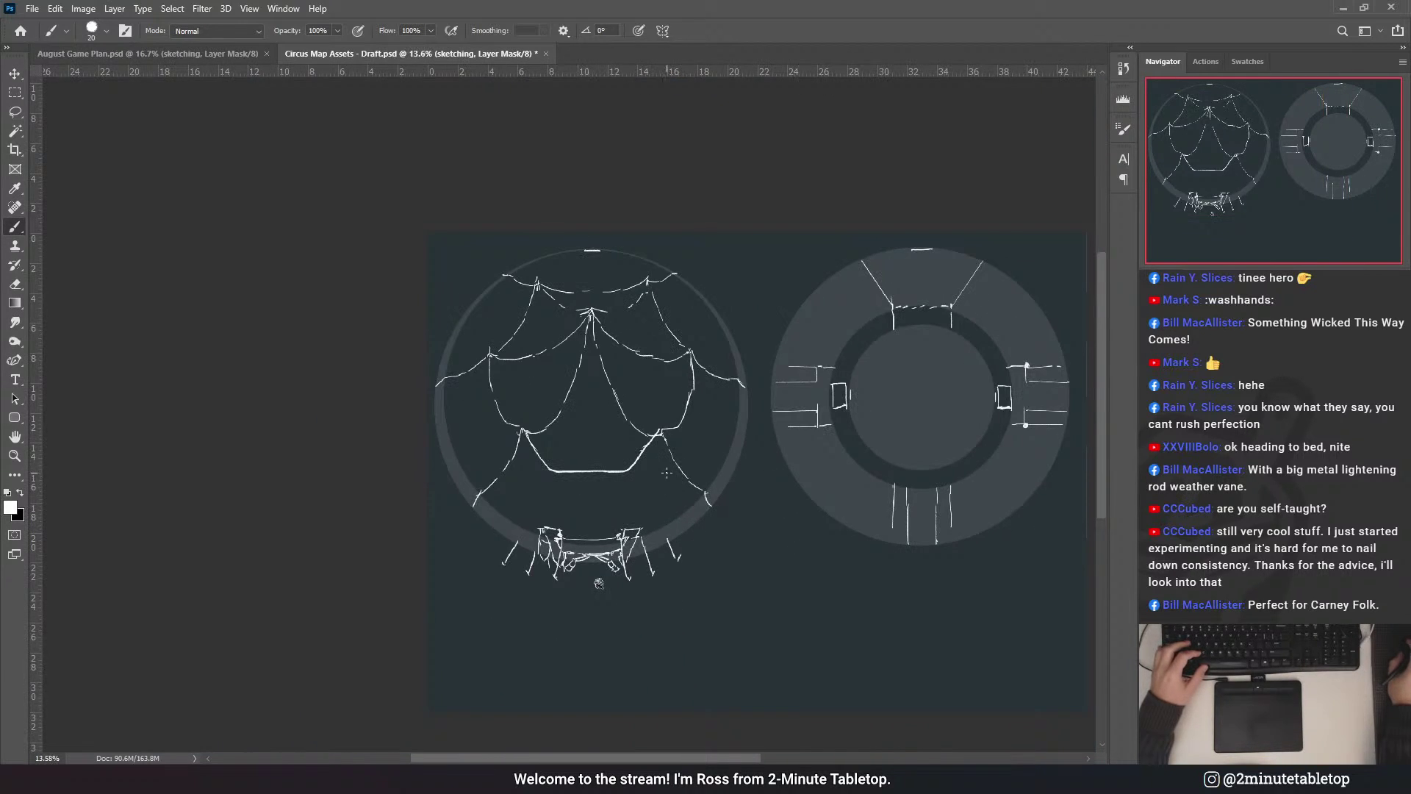
{"action": "scroll", "coordinate": [667, 473], "scroll_direction": "up", "scroll_amount": 2}
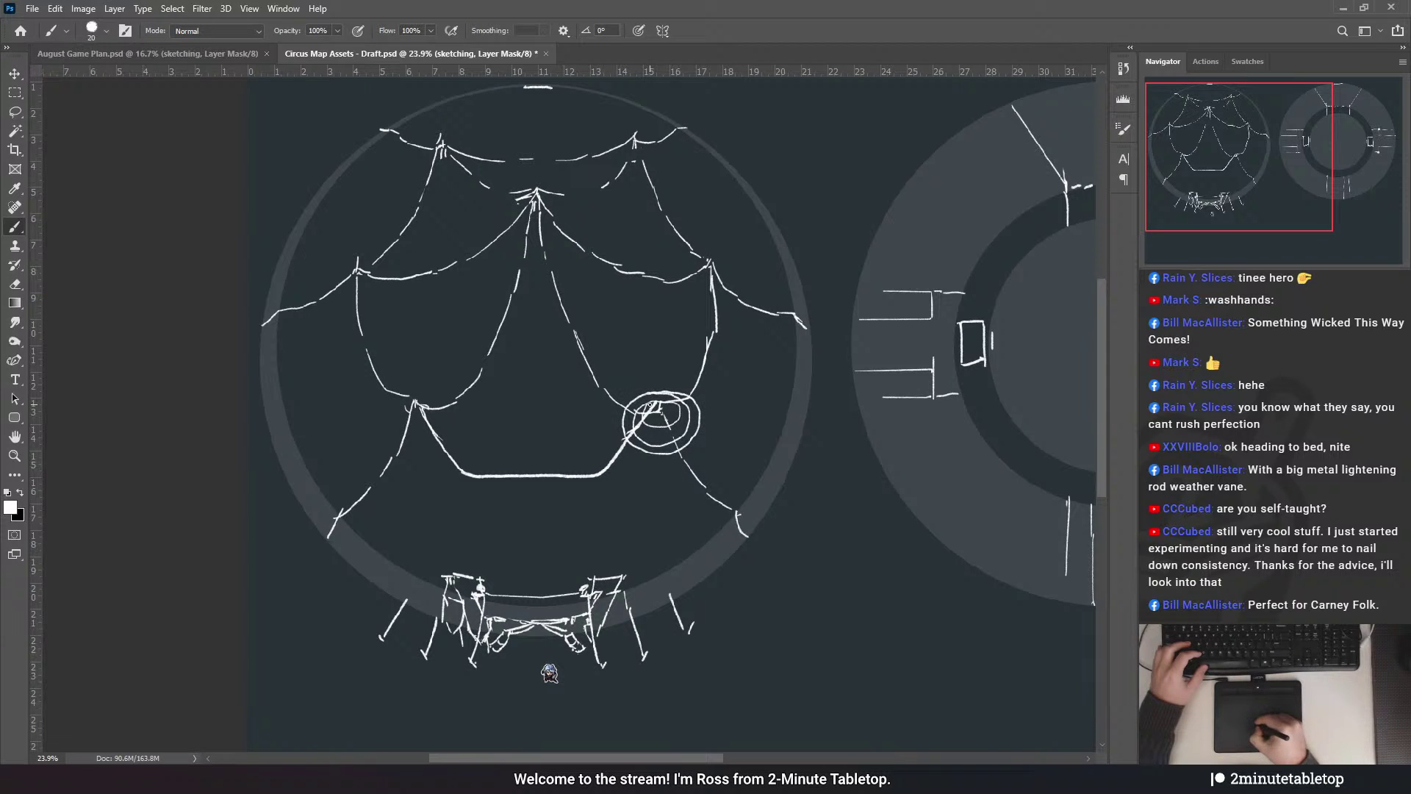
{"action": "left_click_drag", "start_coordinate": [654, 387], "coordinate": [698, 459]}
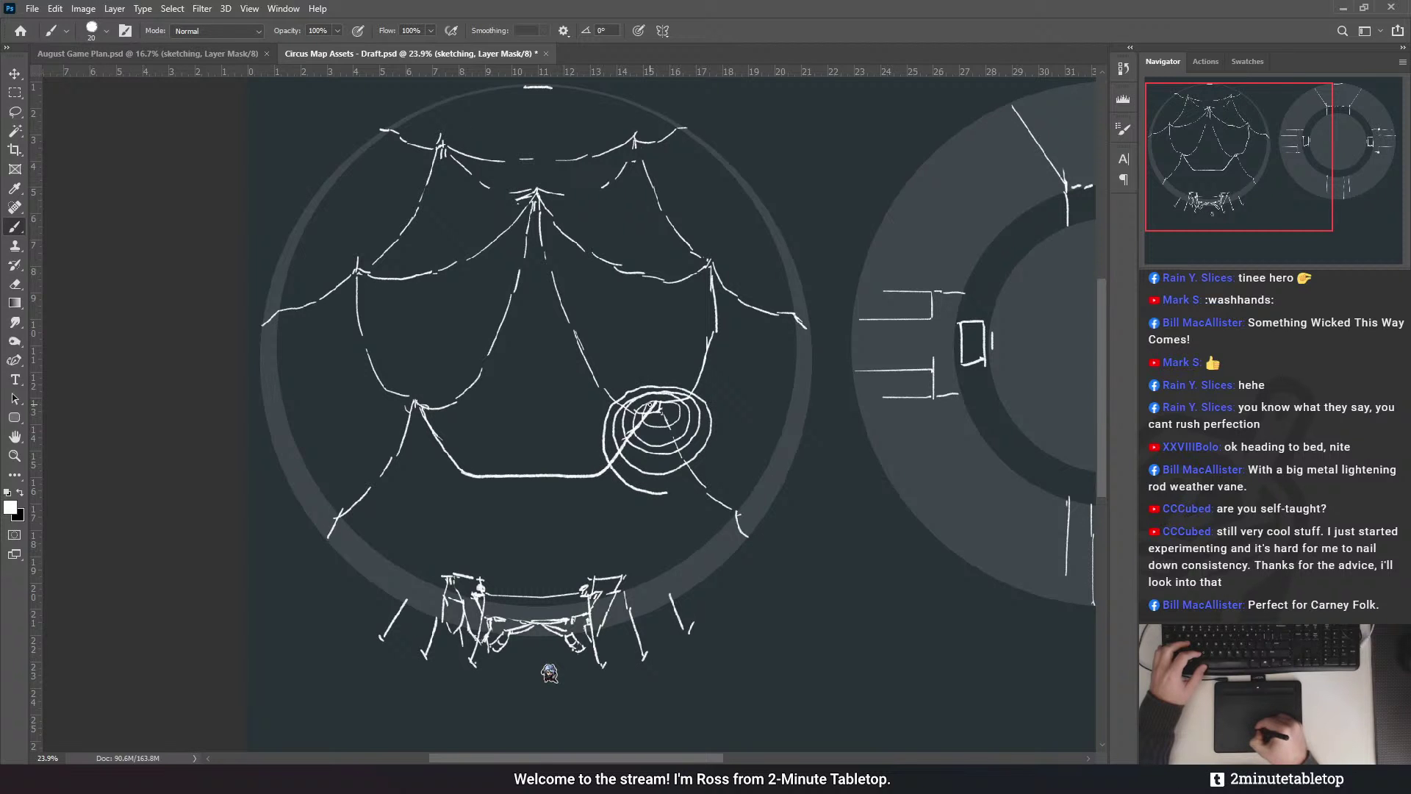
{"action": "left_click_drag", "start_coordinate": [713, 399], "coordinate": [681, 377]}
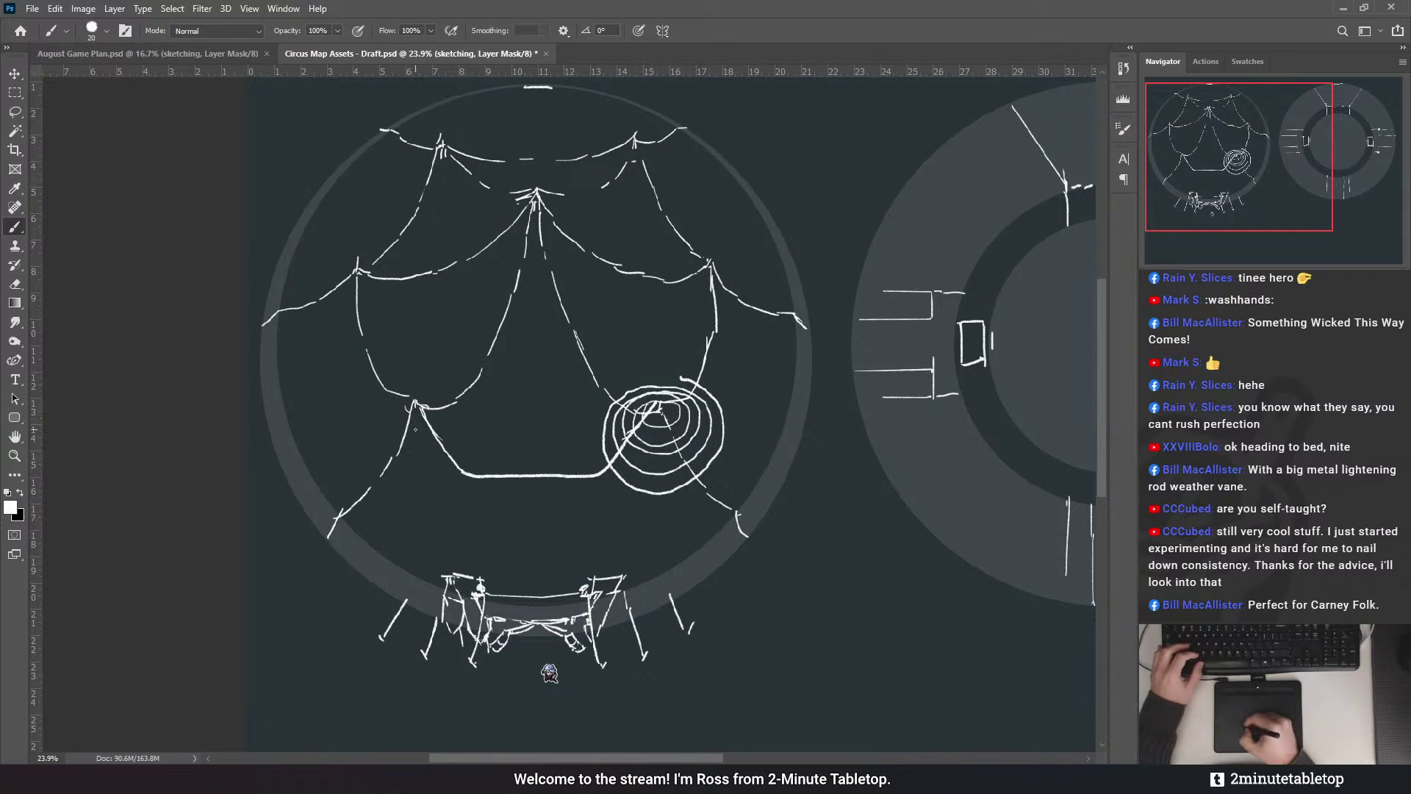
- Undo the spiral, the reworked right edge and the flat-bottomed edge to bring back the sagging curve between the lower pole tips
{"action": "scroll", "coordinate": [454, 424], "scroll_direction": "down", "scroll_amount": 3}
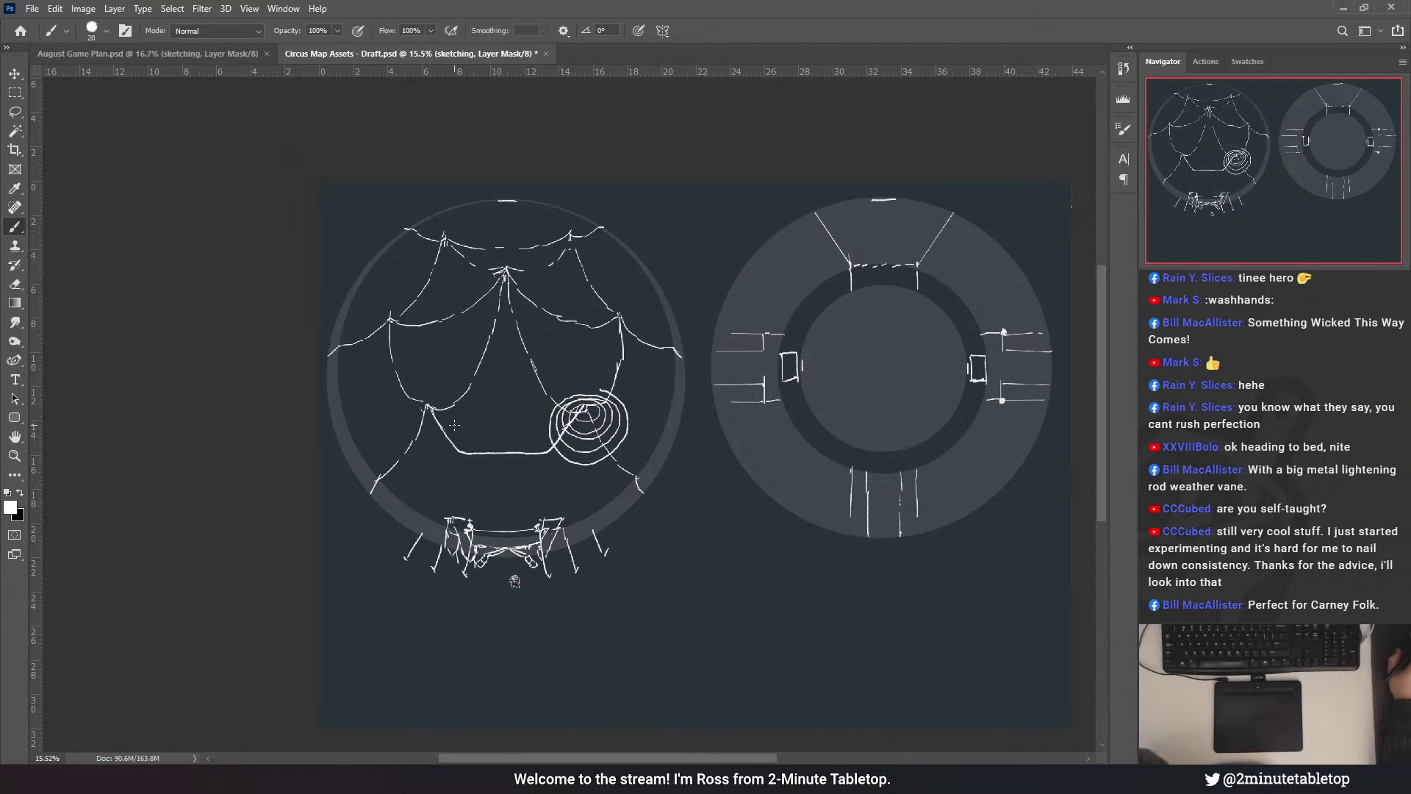
{"action": "left_click_drag", "start_coordinate": [606, 419], "coordinate": [672, 462]}
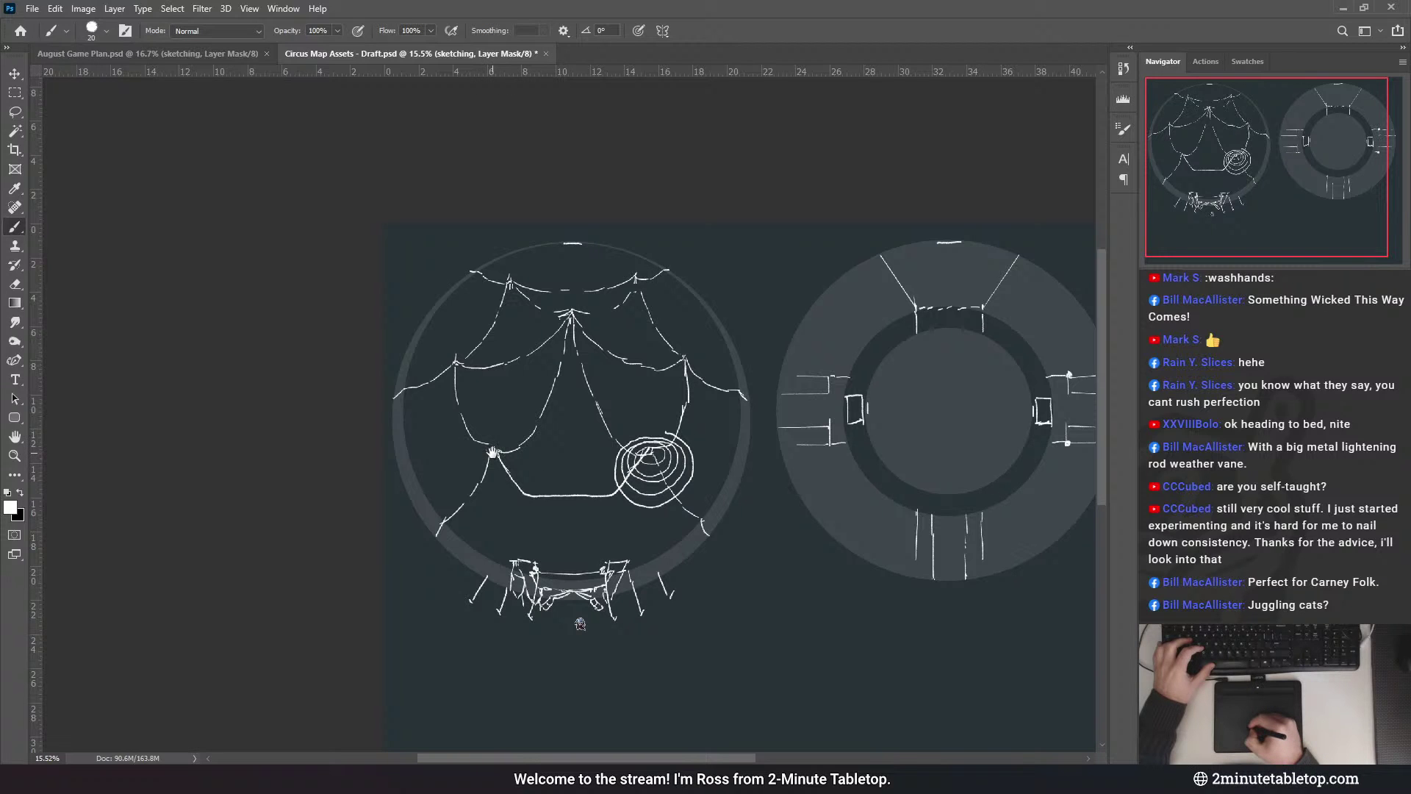
{"action": "key", "text": "ctrl+z"}
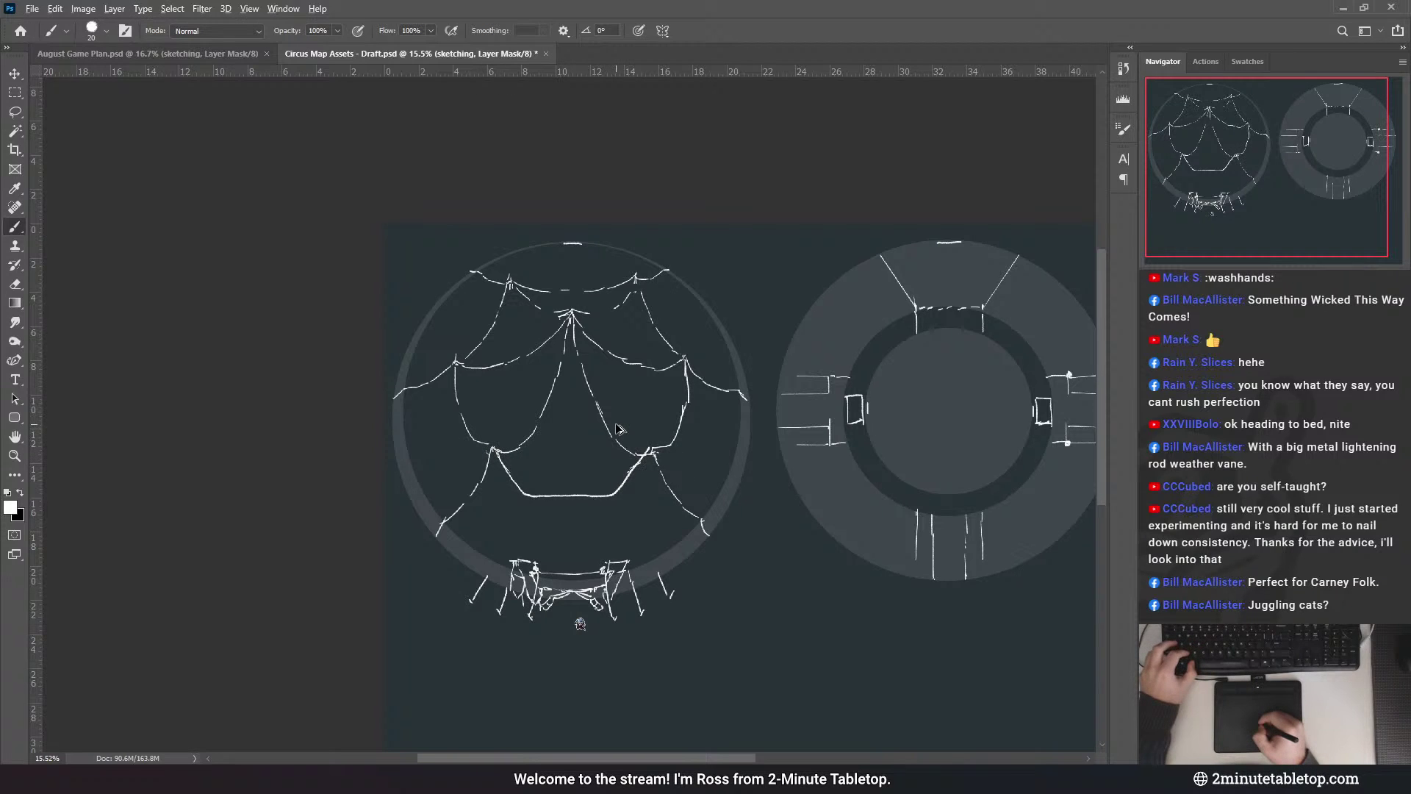
{"action": "left_click_drag", "start_coordinate": [507, 471], "coordinate": [610, 488]}
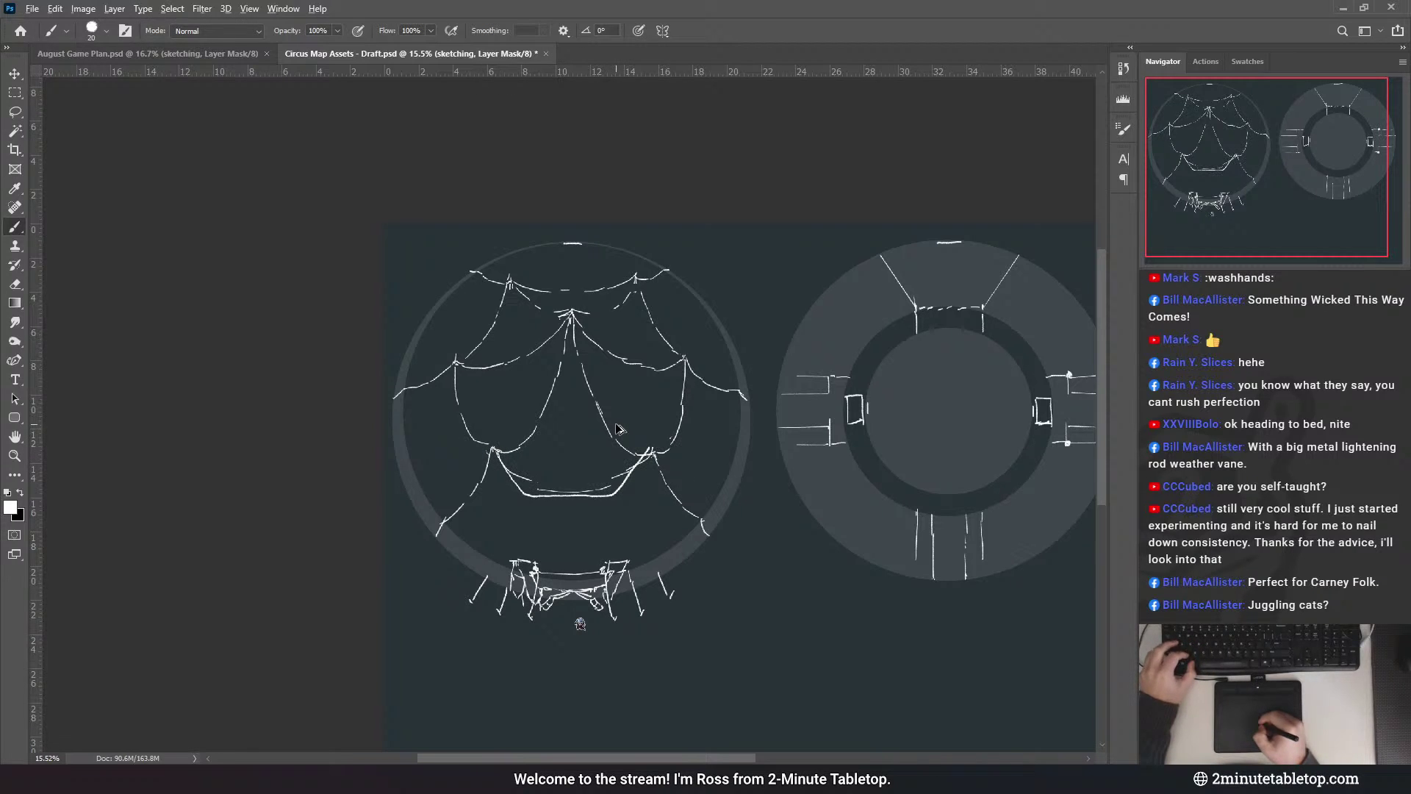
{"action": "key", "text": "ctrl+z"}
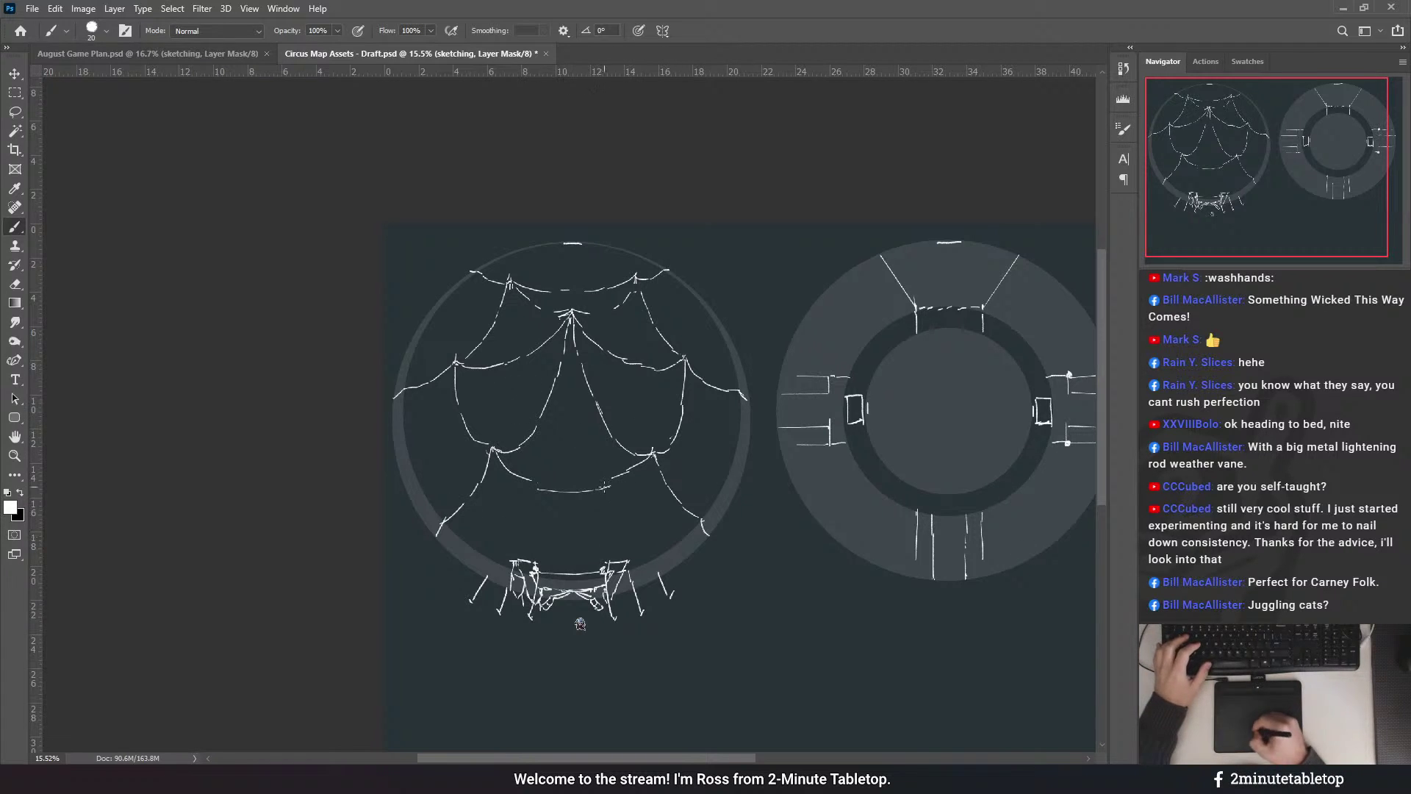
{"action": "left_click_drag", "start_coordinate": [726, 382], "coordinate": [682, 408]}
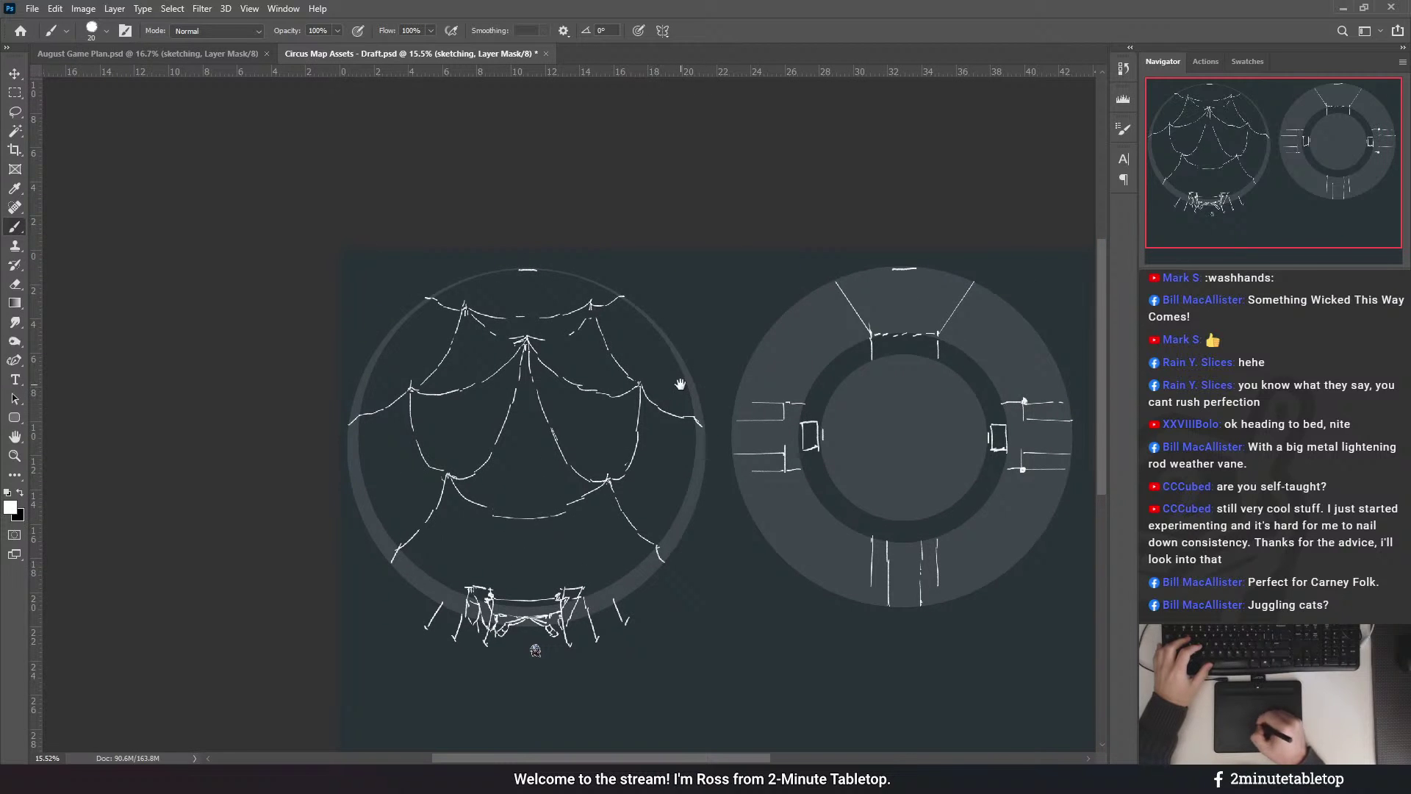
{"action": "scroll", "coordinate": [584, 420], "scroll_direction": "up", "scroll_amount": 2}
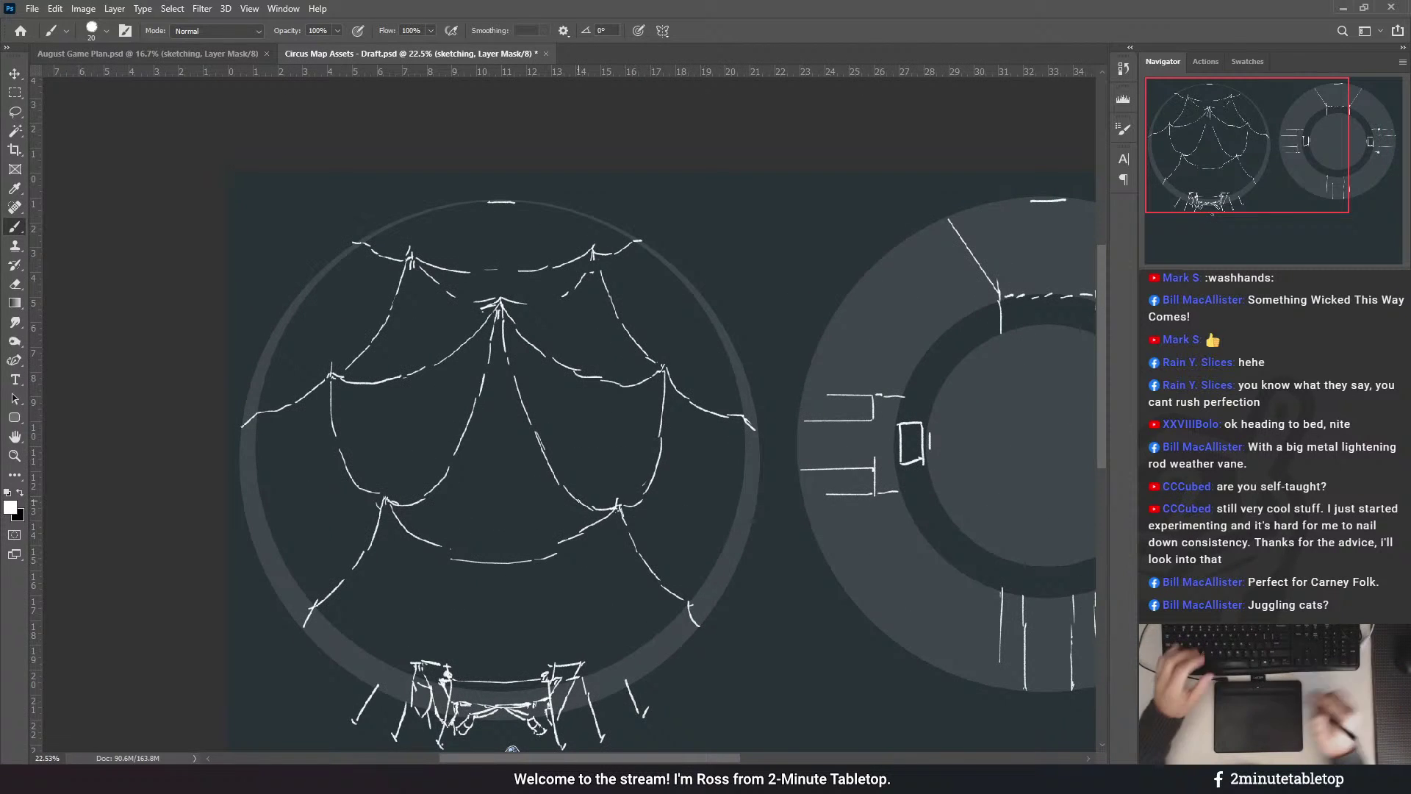
{"action": "left_click_drag", "start_coordinate": [563, 457], "coordinate": [581, 411]}
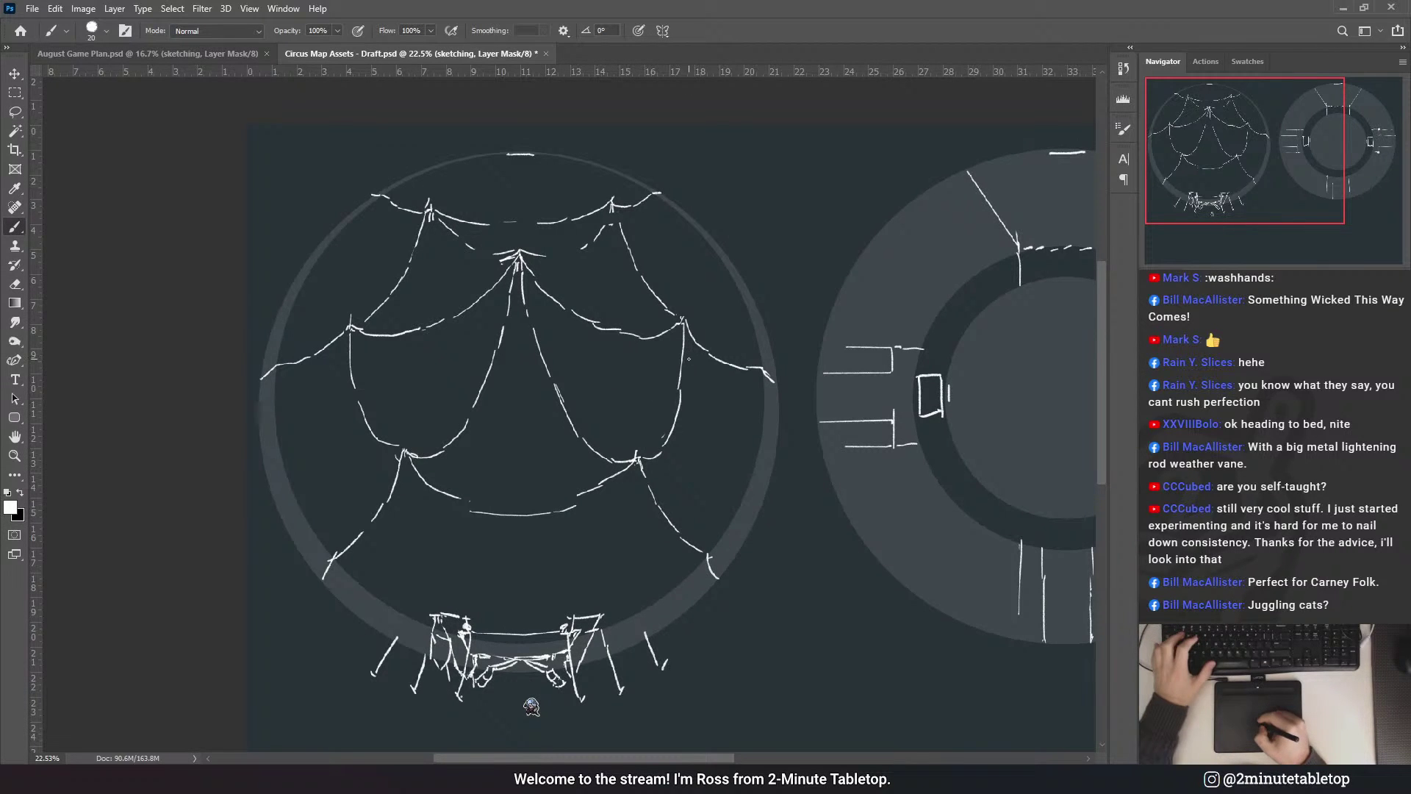
{"action": "left_click_drag", "start_coordinate": [737, 297], "coordinate": [706, 269]}
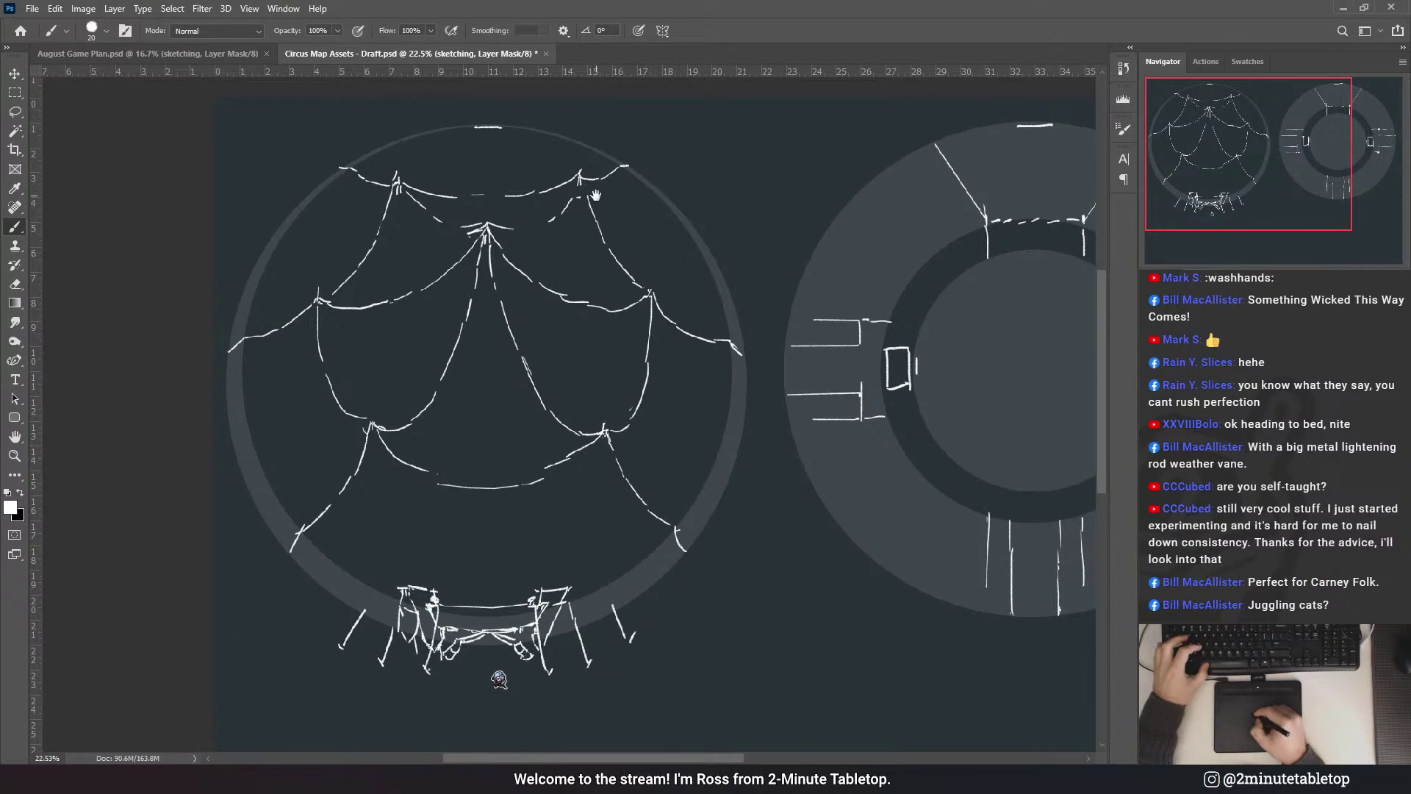
- Try short brush marks on the tent's lower-left outer ring, just above the left canvas edge's end, and undo them
{"action": "left_click_drag", "start_coordinate": [596, 196], "coordinate": [567, 228]}
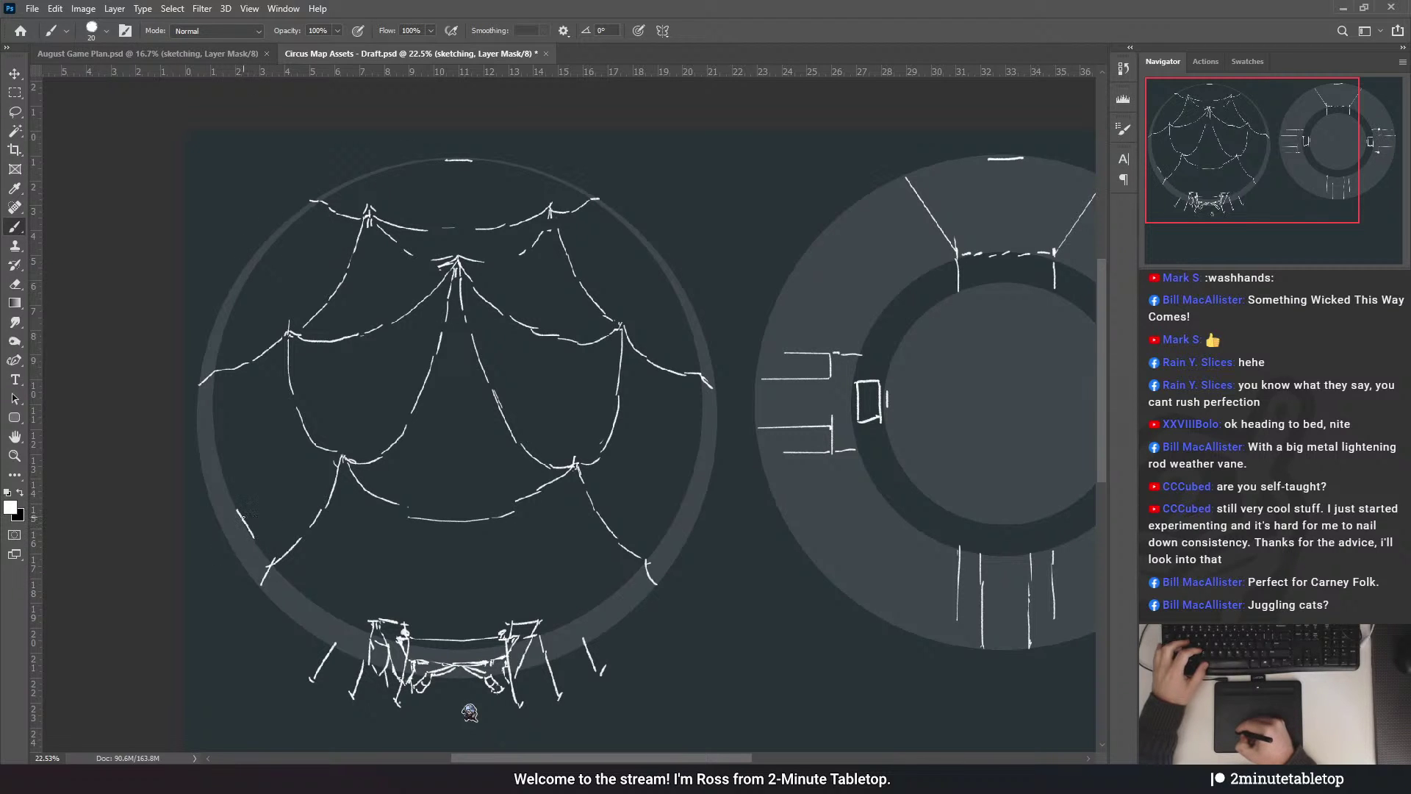
{"action": "key", "text": "ctrl+z"}
{"action": "left_click_drag", "start_coordinate": [236, 510], "coordinate": [237, 526]}
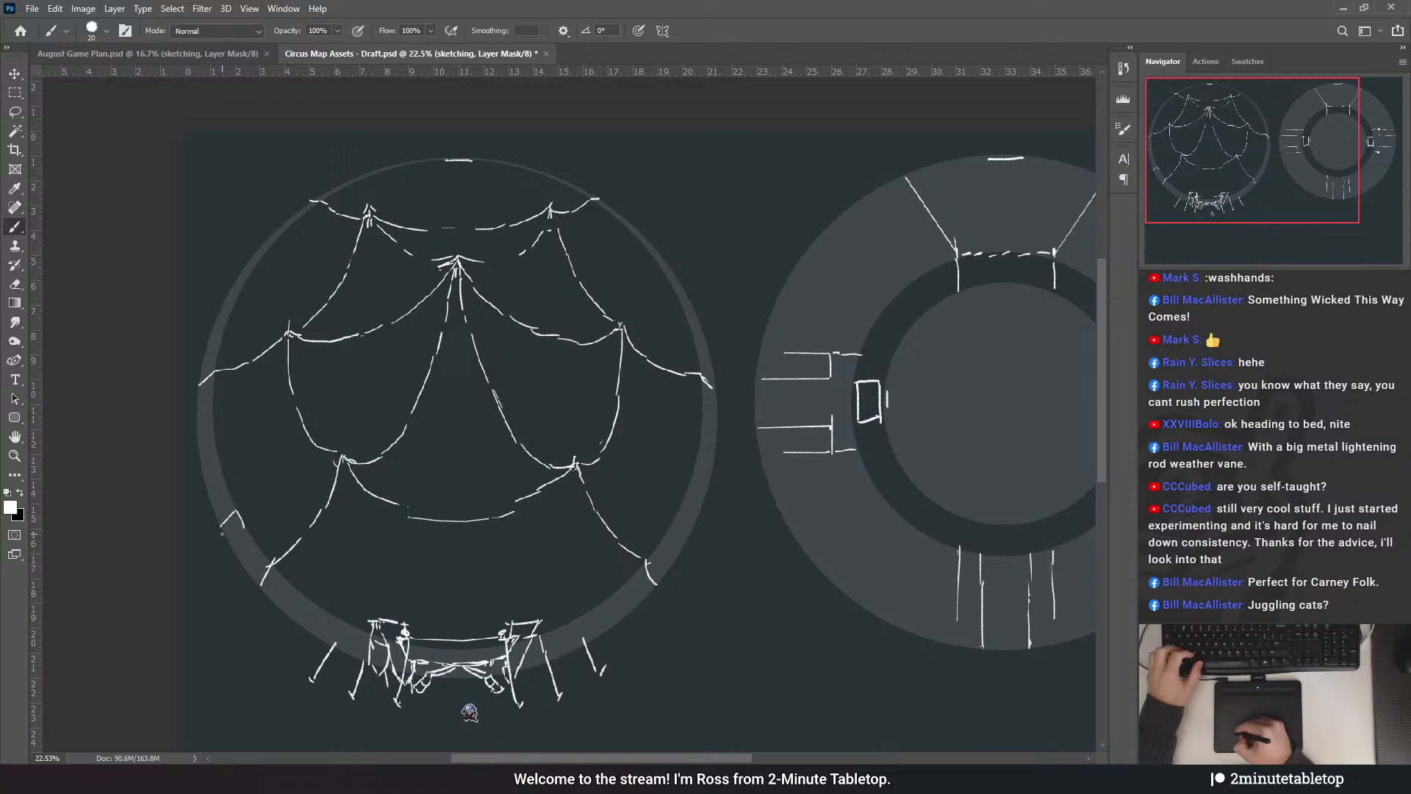
{"action": "key", "text": "ctrl+z"}
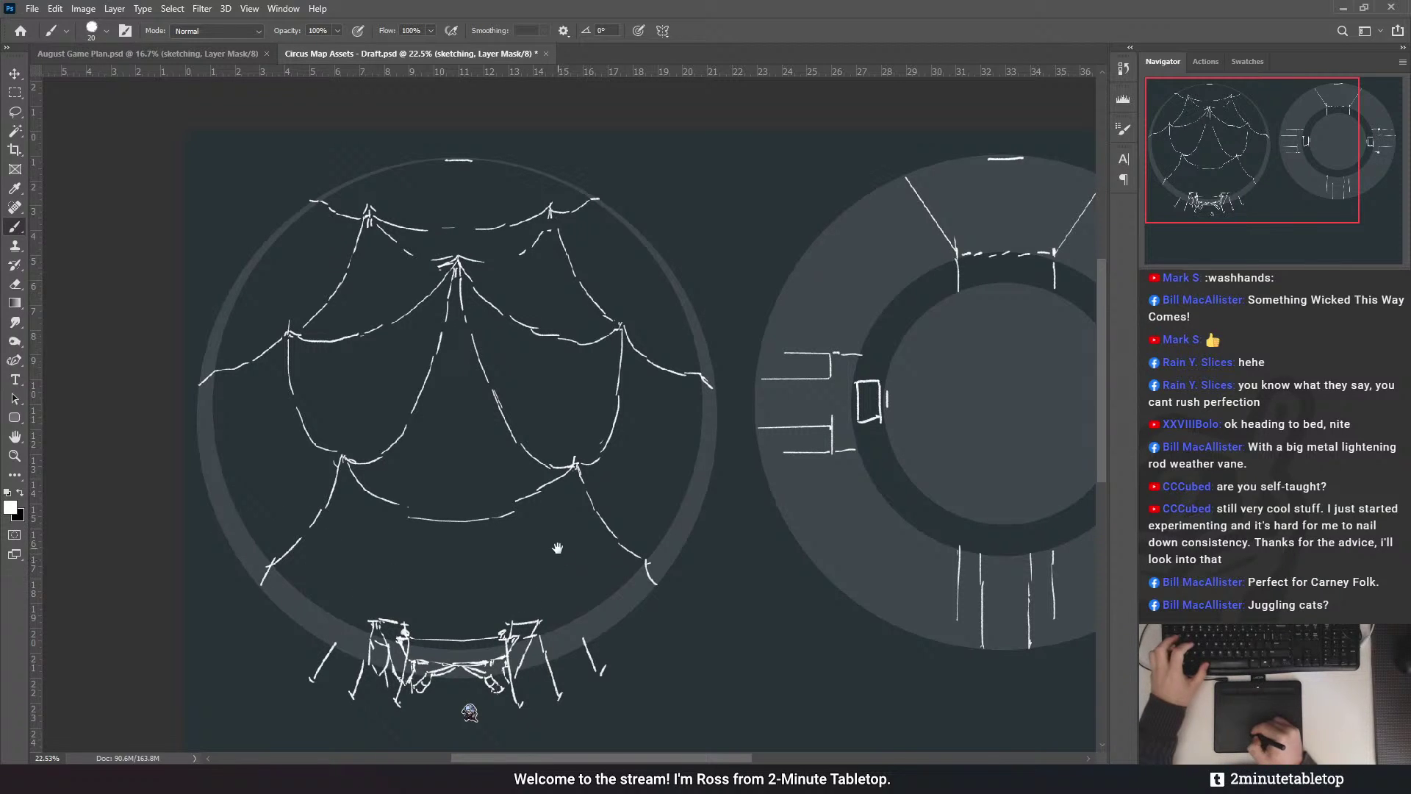
- Sketch narrow hanging banner shapes with slanted lower ends on both sides of the tent's entrance
{"action": "scroll", "coordinate": [557, 545], "scroll_direction": "down", "scroll_amount": 2}
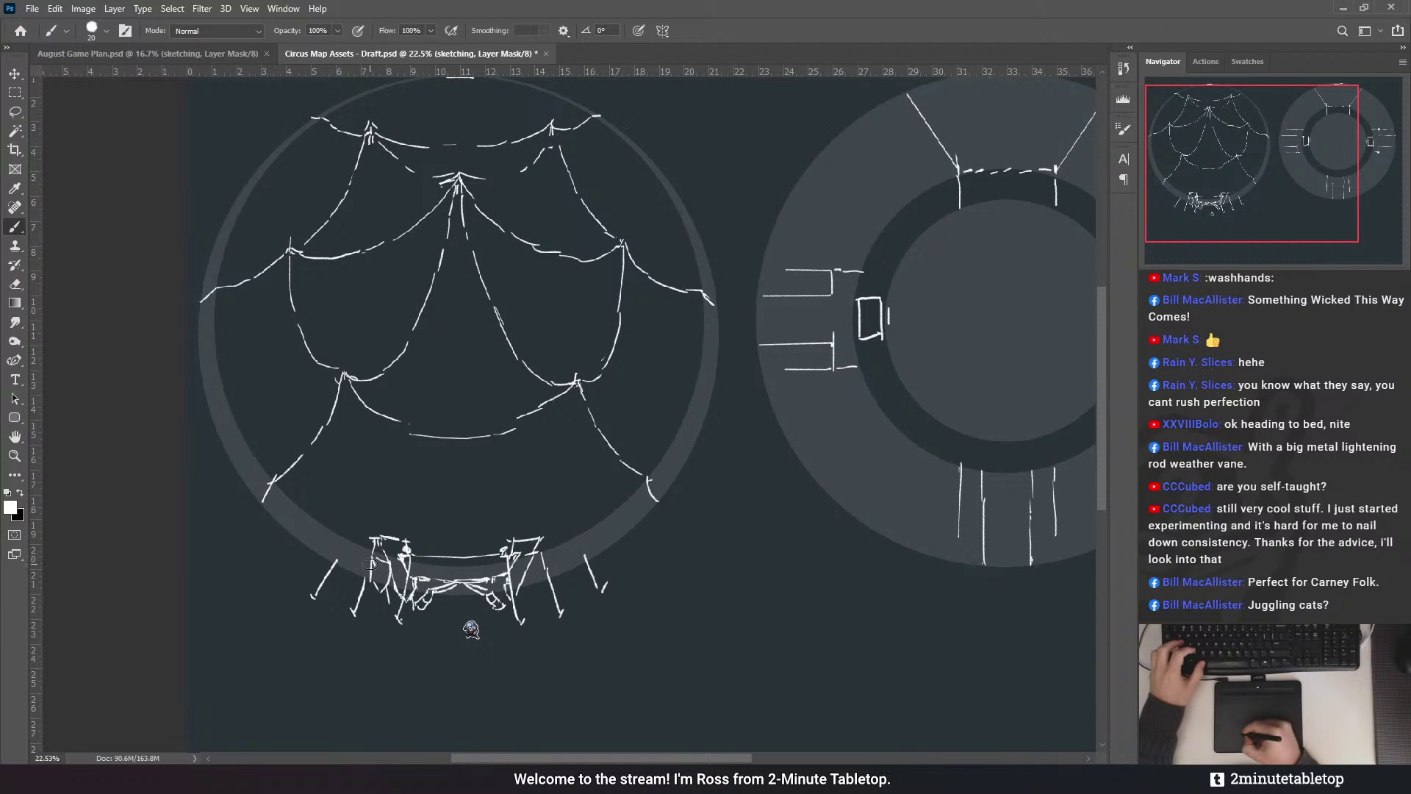
{"action": "scroll", "coordinate": [369, 563], "scroll_direction": "down", "scroll_amount": 1}
{"action": "scroll", "coordinate": [391, 474], "scroll_direction": "up", "scroll_amount": 3}
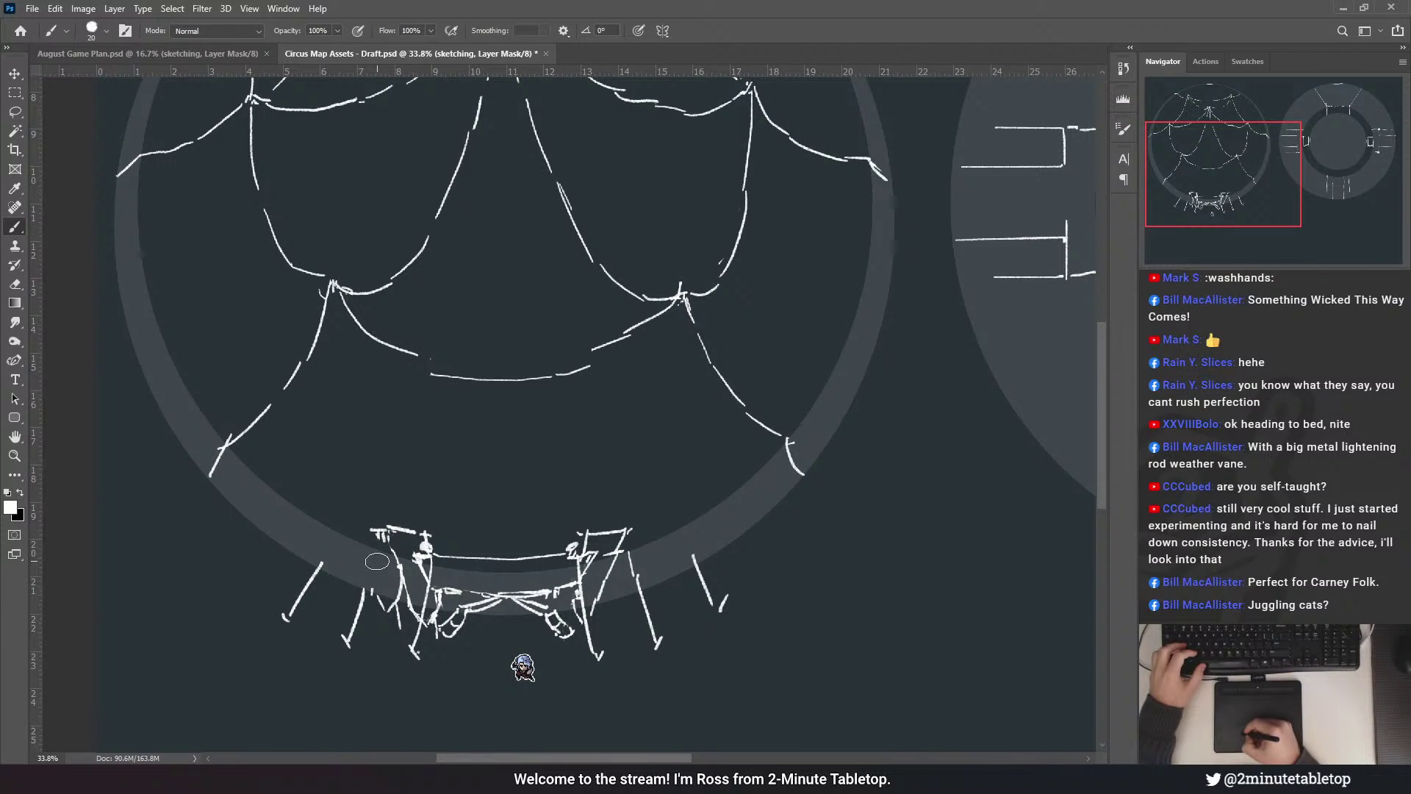
{"action": "left_click_drag", "start_coordinate": [373, 537], "coordinate": [370, 601]}
{"action": "key", "text": "ctrl+z"}
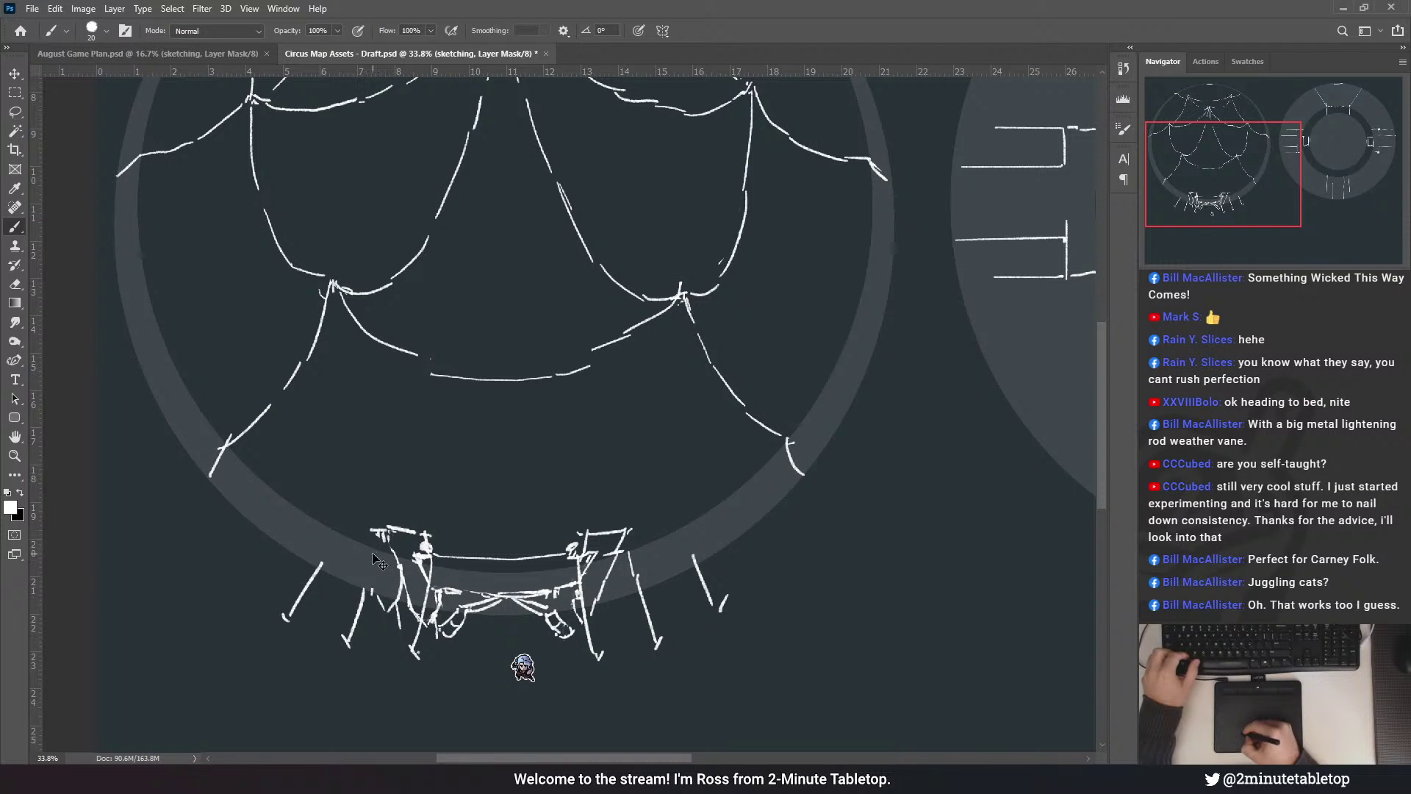
{"action": "left_click_drag", "start_coordinate": [373, 537], "coordinate": [369, 601]}
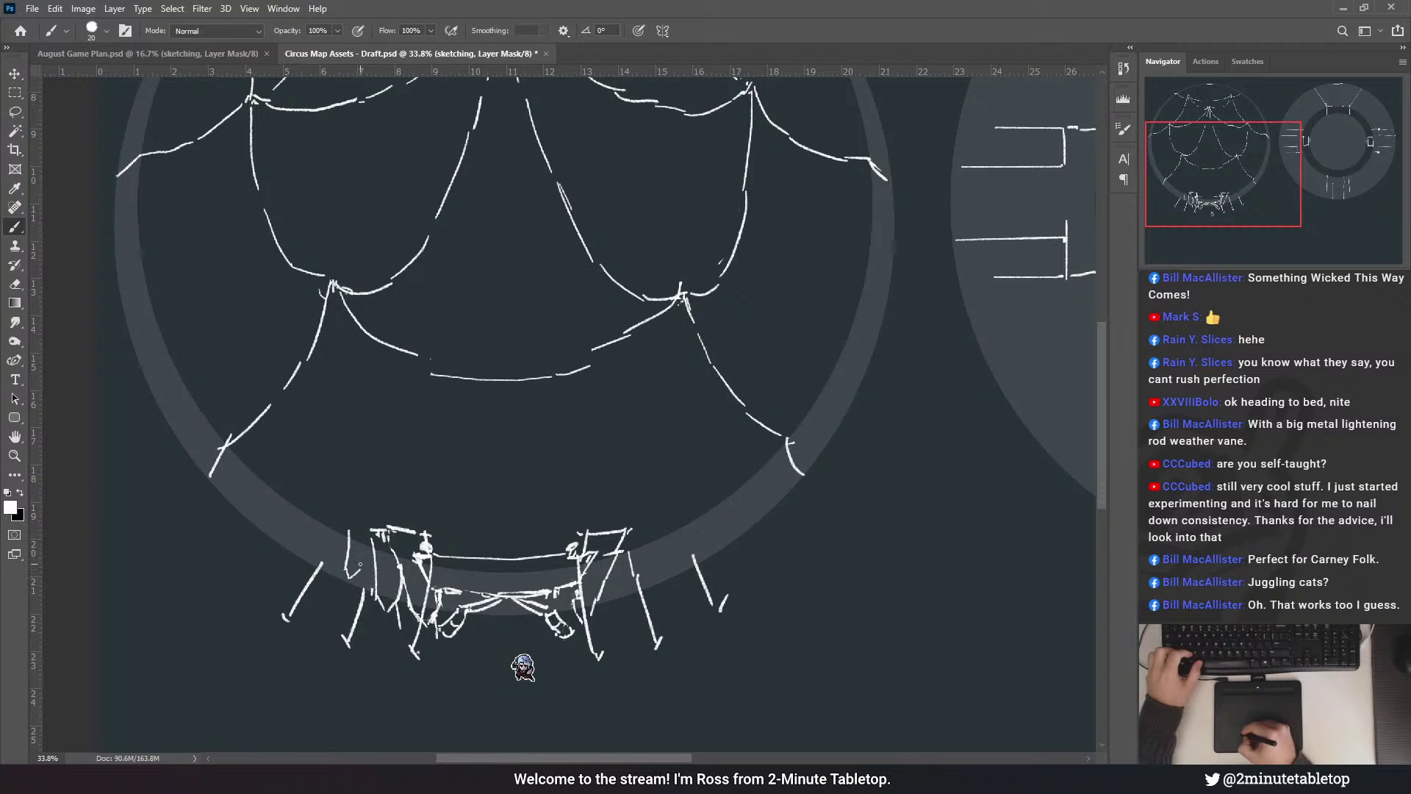
{"action": "left_click_drag", "start_coordinate": [350, 533], "coordinate": [365, 537]}
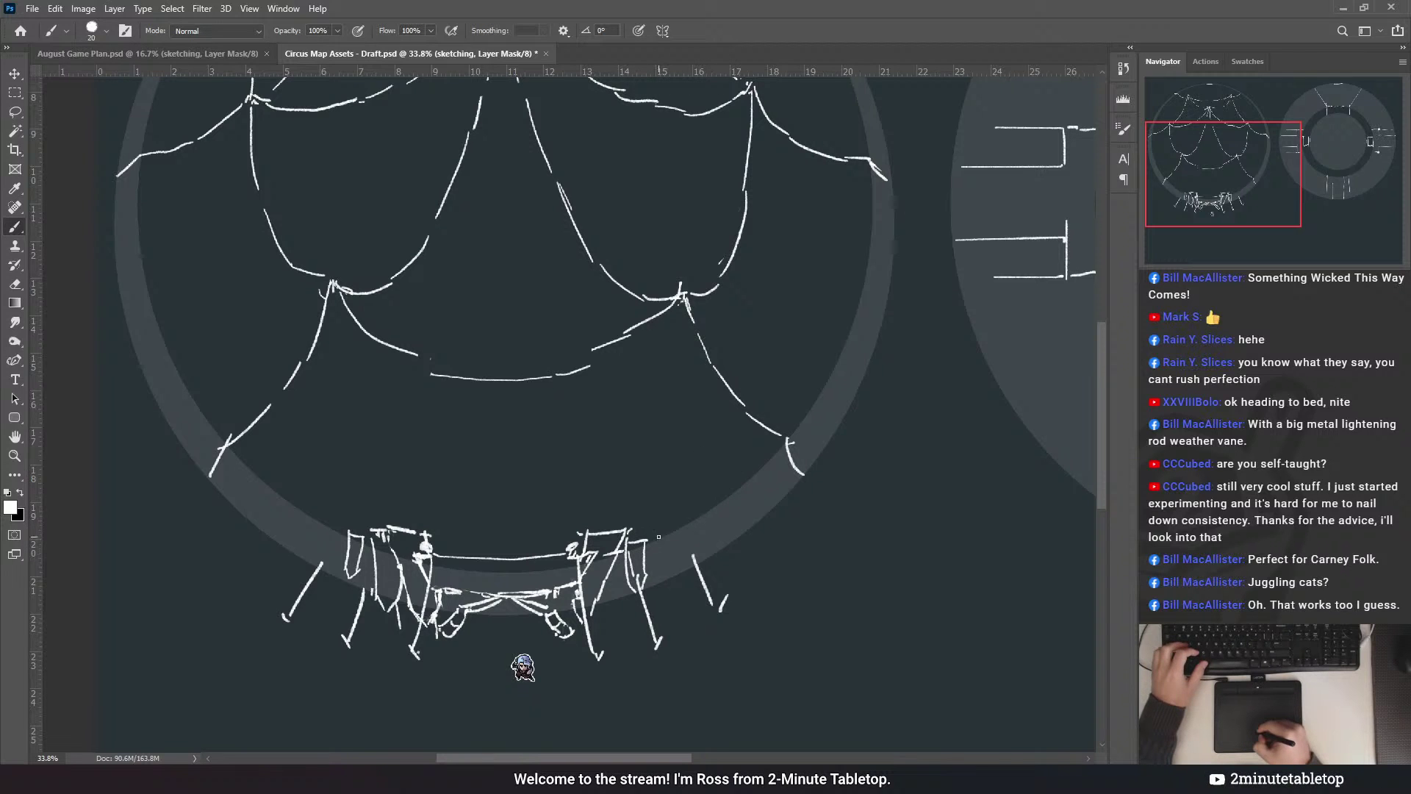
{"action": "left_click_drag", "start_coordinate": [555, 417], "coordinate": [560, 358]}
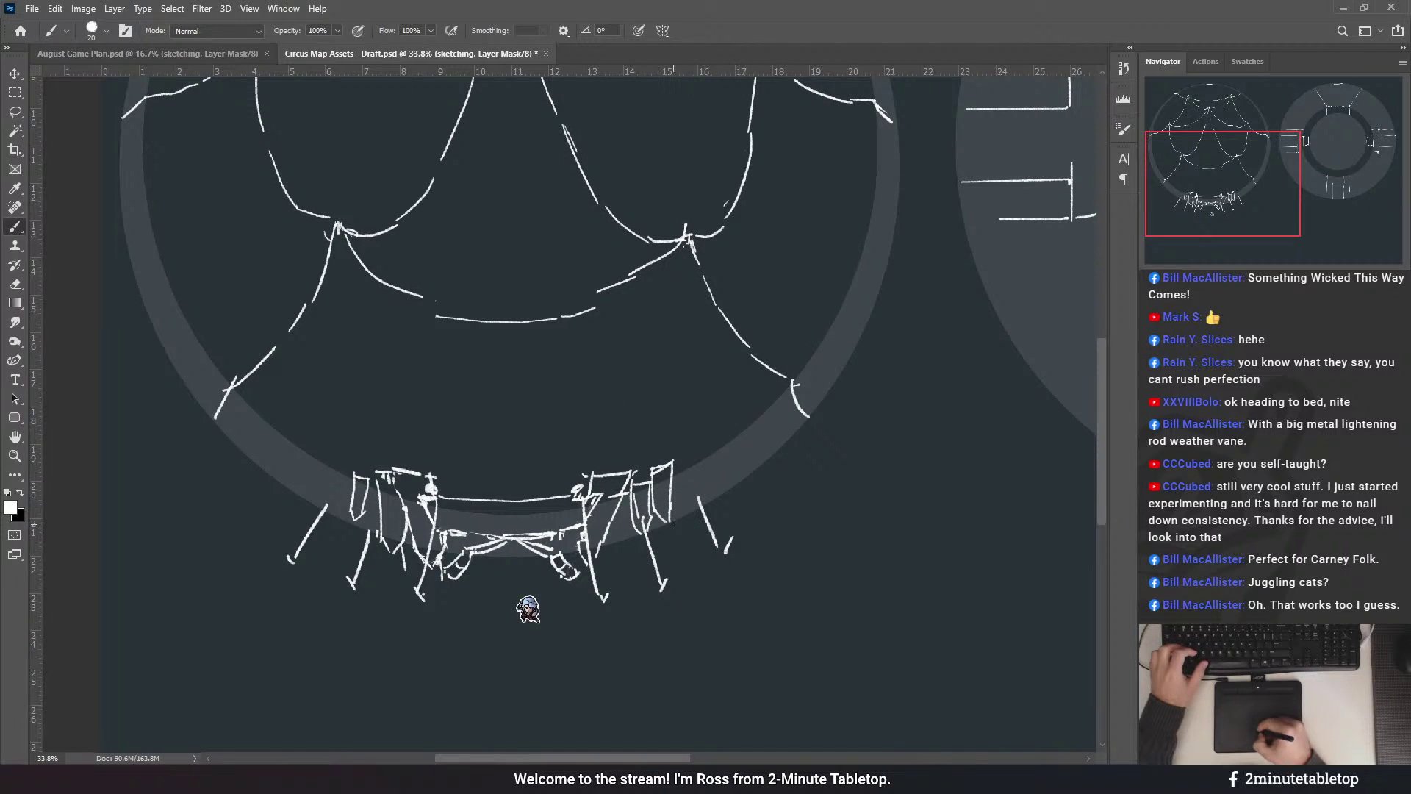
{"action": "left_click_drag", "start_coordinate": [497, 465], "coordinate": [497, 411]}
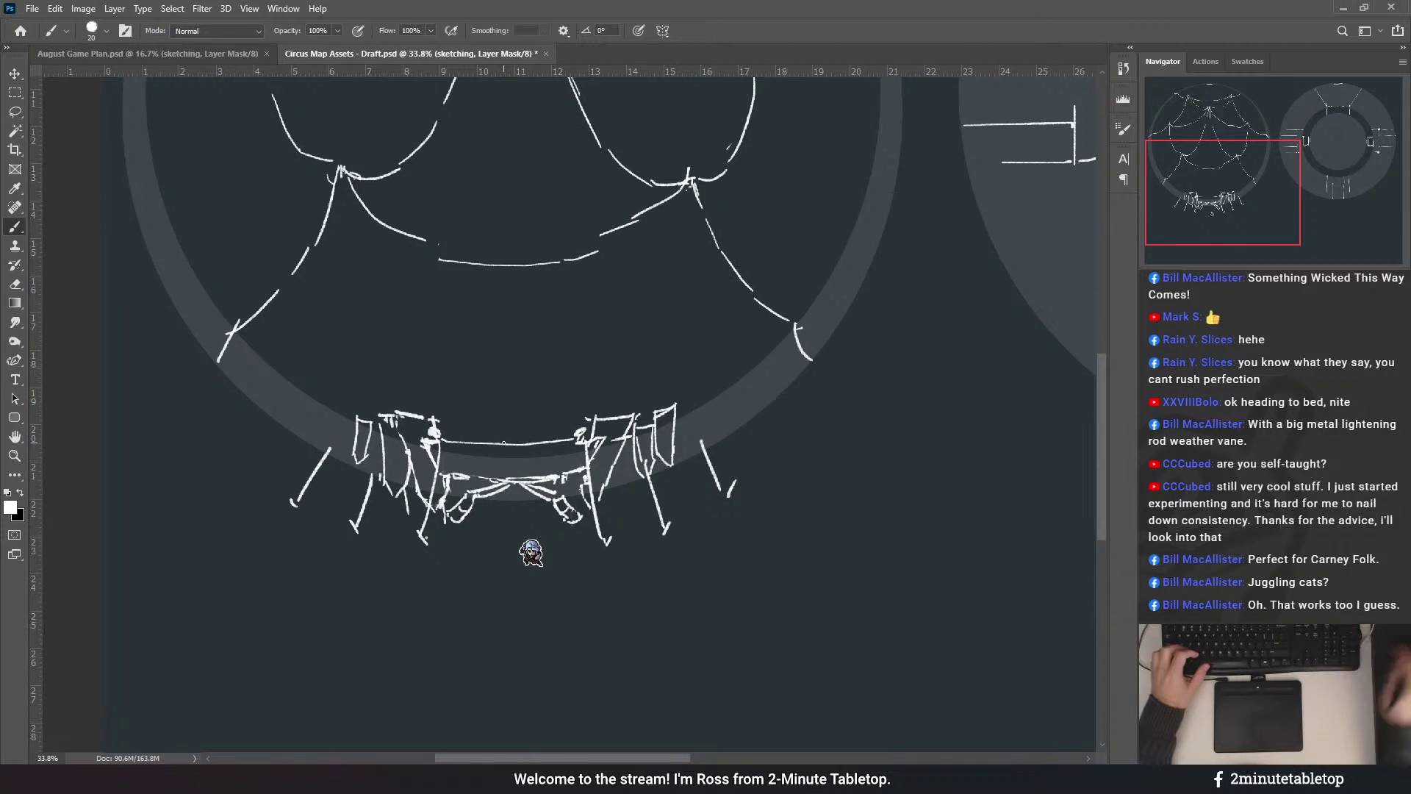
- Examine the entrance sketch up close, and compare the whole tent roof with the interior ring layout beside it
{"action": "scroll", "coordinate": [492, 462], "scroll_direction": "up", "scroll_amount": 2}
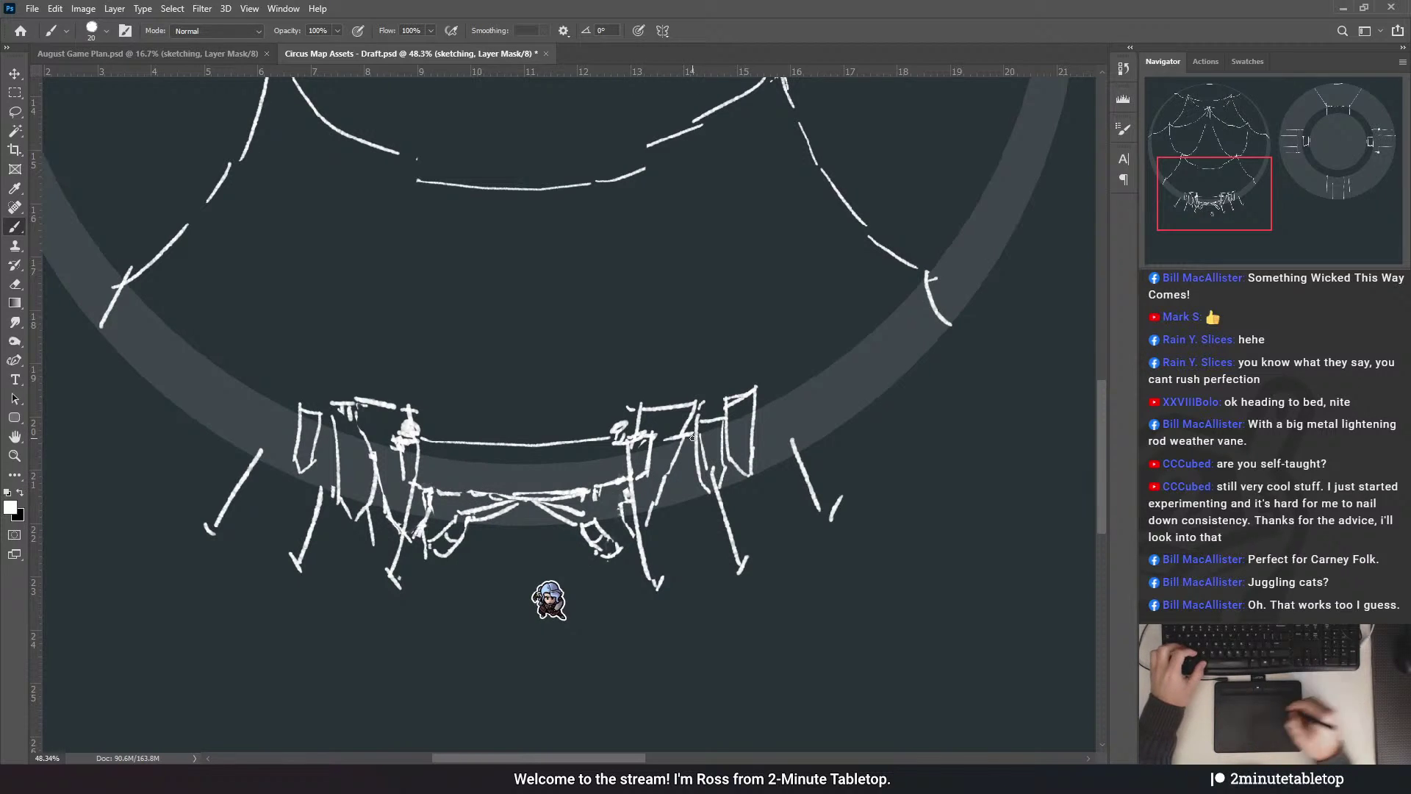
{"action": "key", "text": "ctrl+apostrophe"}
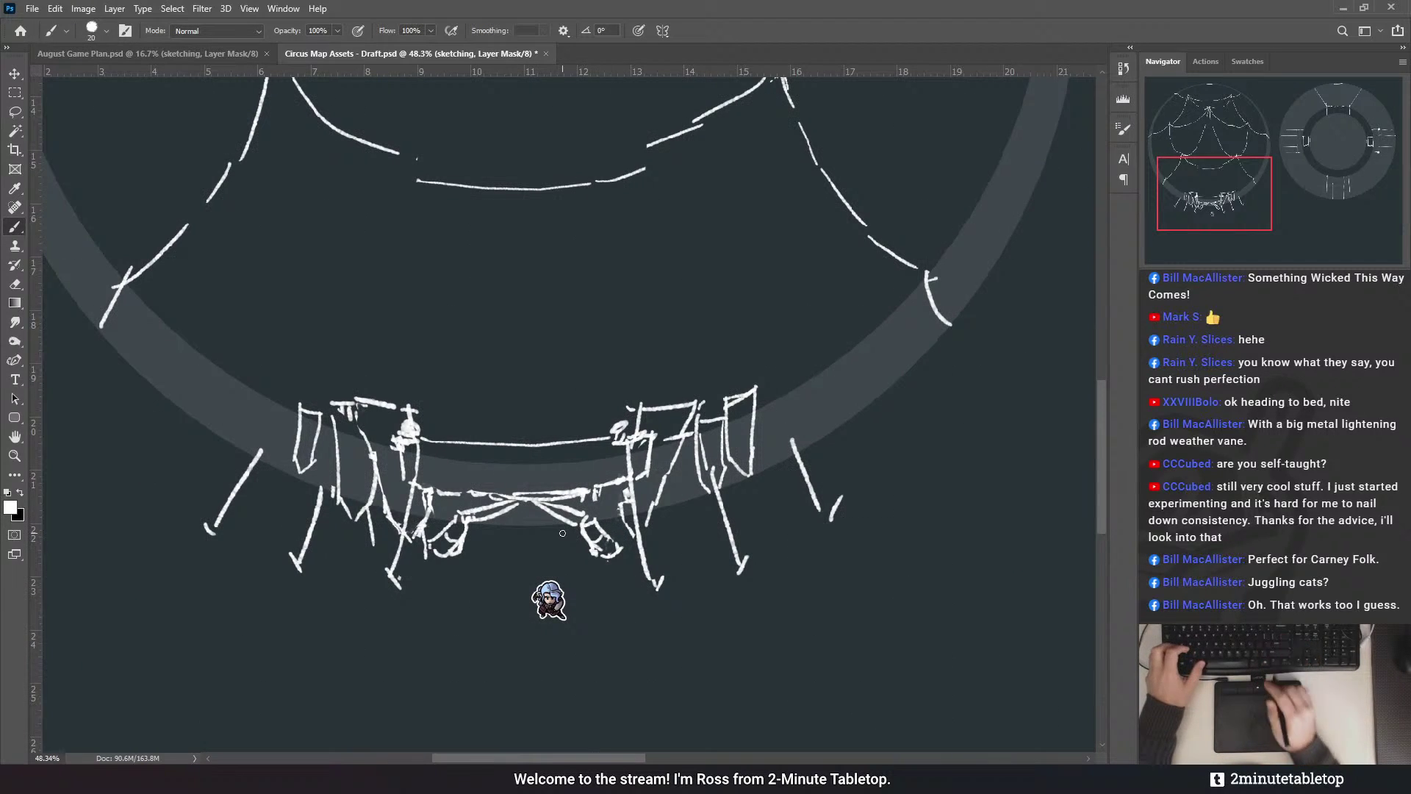
{"action": "key", "text": "ctrl+apostrophe"}
{"action": "scroll", "coordinate": [562, 533], "scroll_direction": "down", "scroll_amount": 2}
{"action": "scroll", "coordinate": [631, 616], "scroll_direction": "down", "scroll_amount": 3}
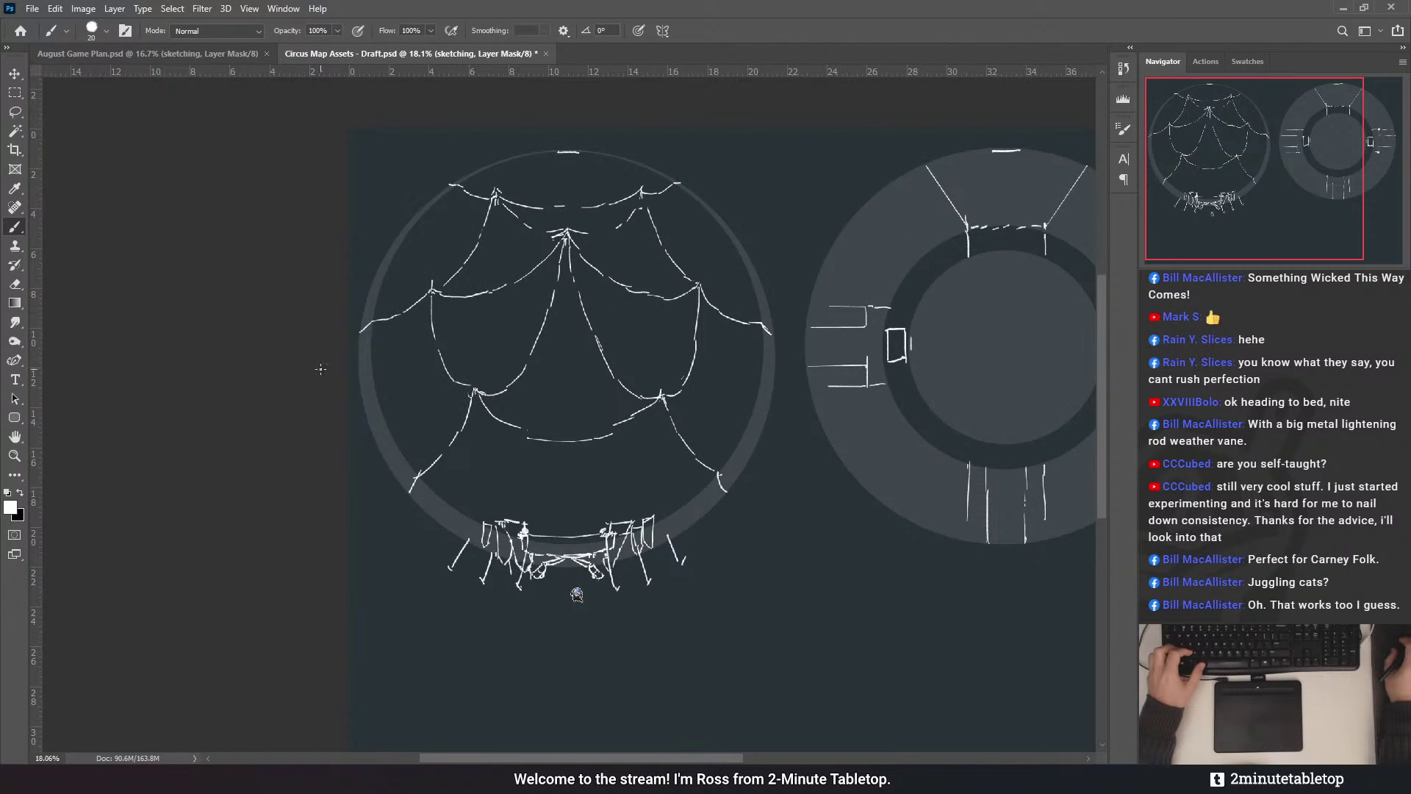
{"action": "scroll", "coordinate": [844, 257], "scroll_direction": "up", "scroll_amount": 2}
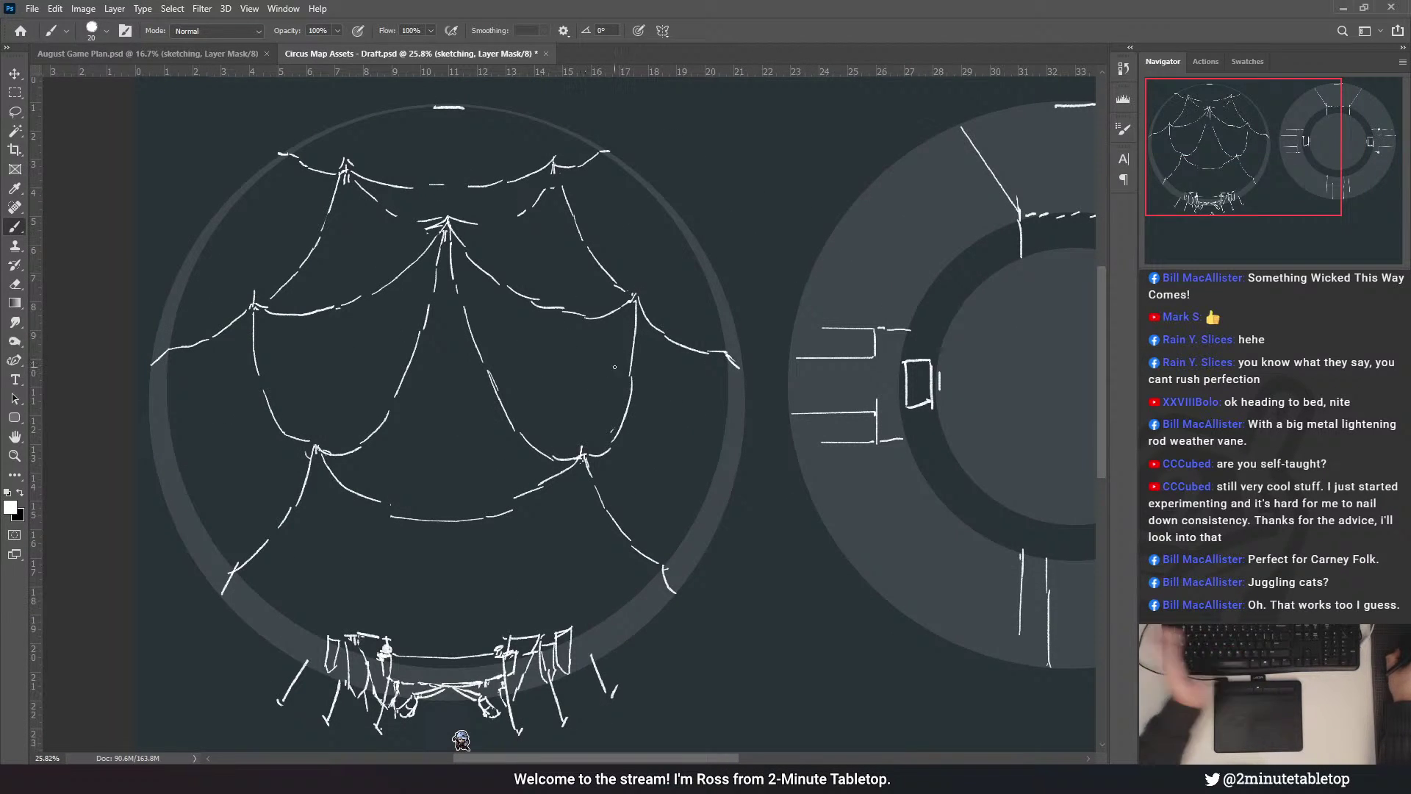
{"action": "scroll", "coordinate": [948, 405], "scroll_direction": "down", "scroll_amount": 2}
{"action": "scroll", "coordinate": [948, 405], "scroll_direction": "up", "scroll_amount": 2}
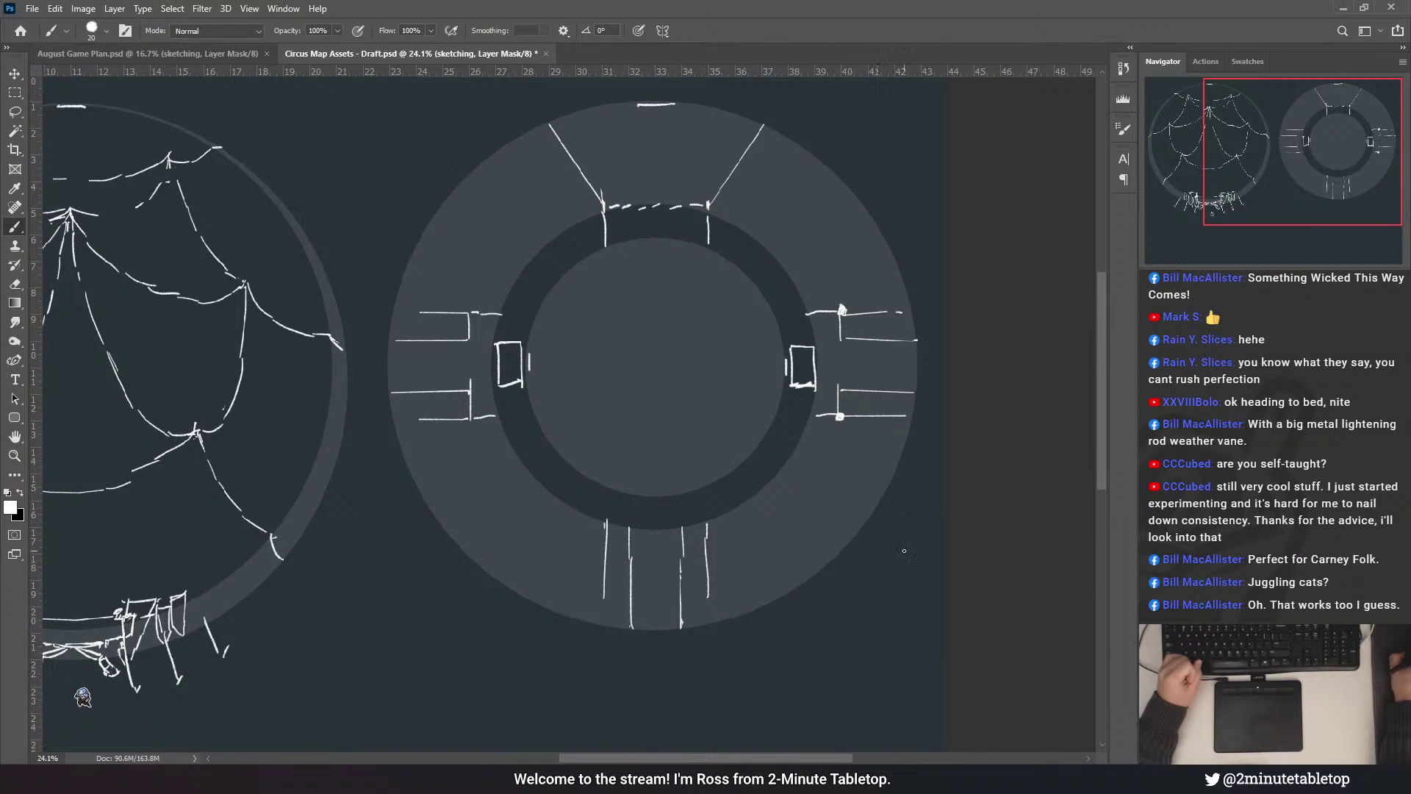
{"action": "scroll", "coordinate": [962, 517], "scroll_direction": "down", "scroll_amount": 1}
{"action": "scroll", "coordinate": [980, 514], "scroll_direction": "down", "scroll_amount": 3}
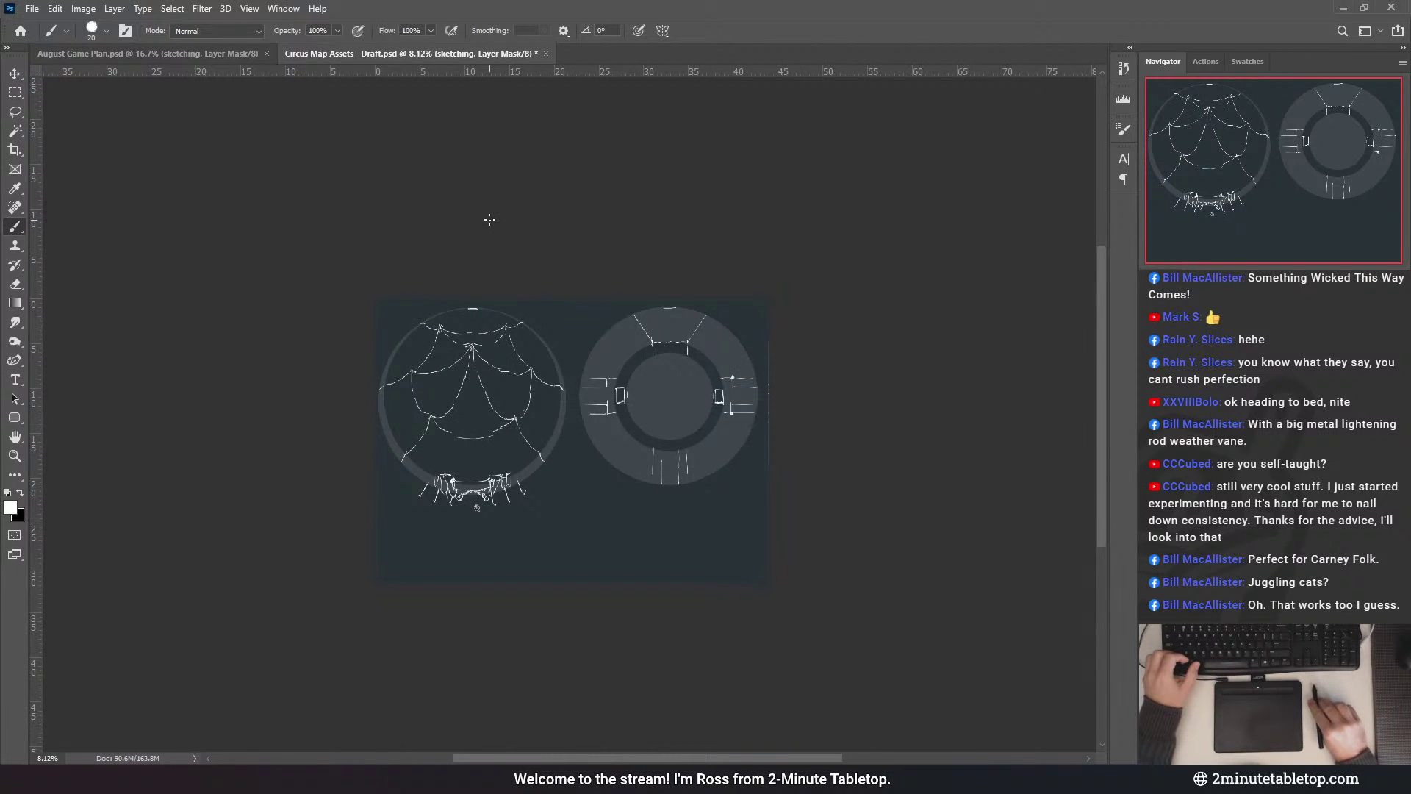
{"action": "scroll", "coordinate": [498, 396], "scroll_direction": "up", "scroll_amount": 3}
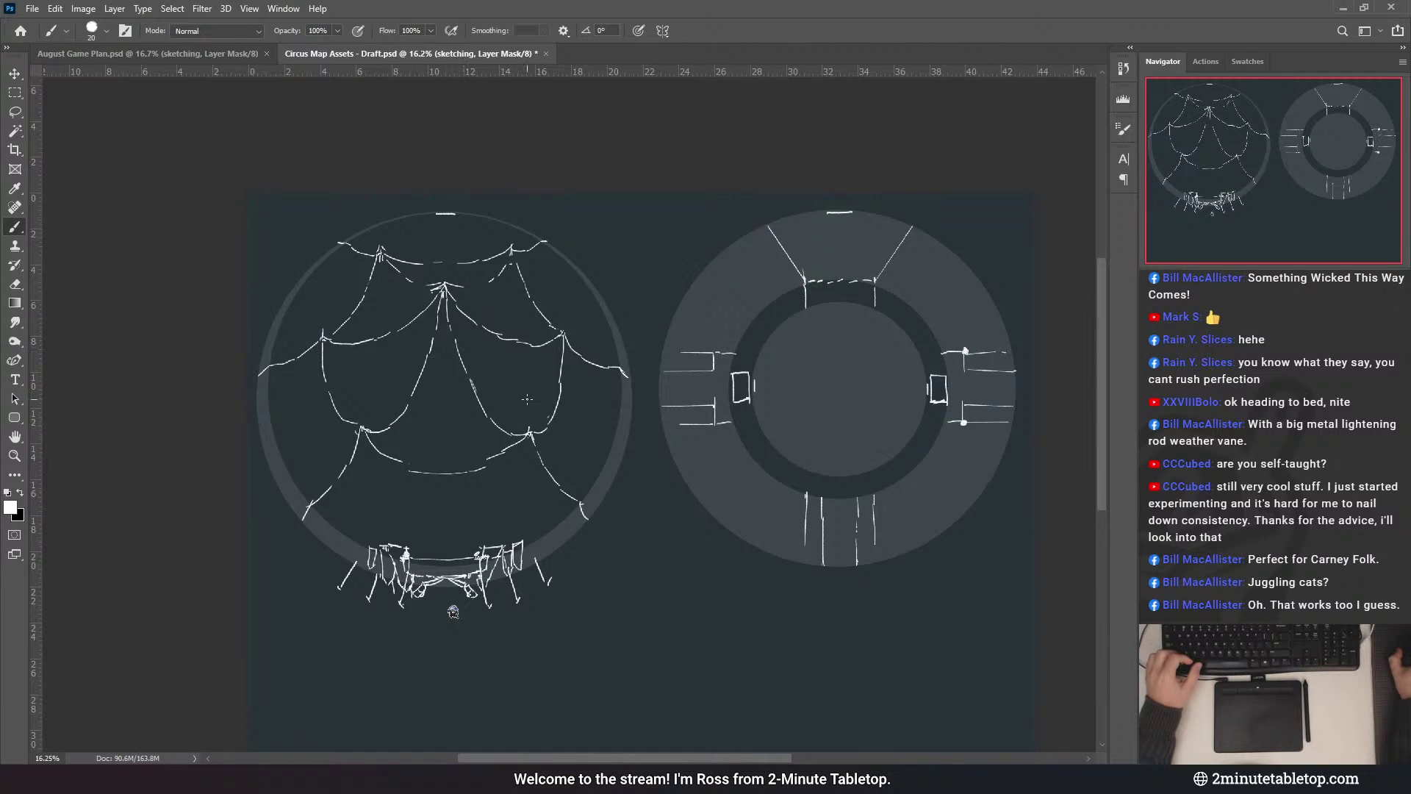
{"action": "scroll", "coordinate": [515, 396], "scroll_direction": "up", "scroll_amount": 2}
{"action": "scroll", "coordinate": [677, 368], "scroll_direction": "down", "scroll_amount": 2}
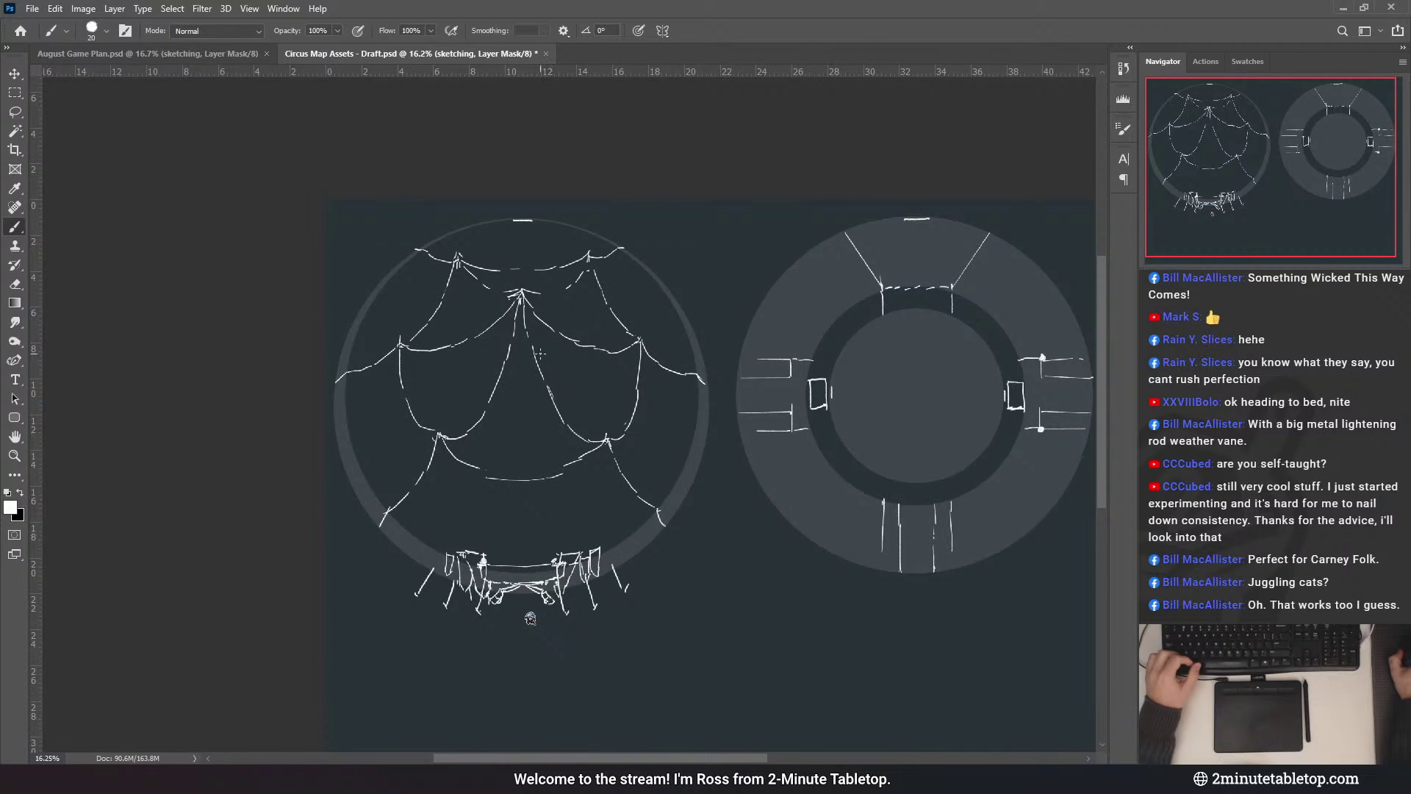
{"action": "scroll", "coordinate": [531, 619], "scroll_direction": "down", "scroll_amount": 1}
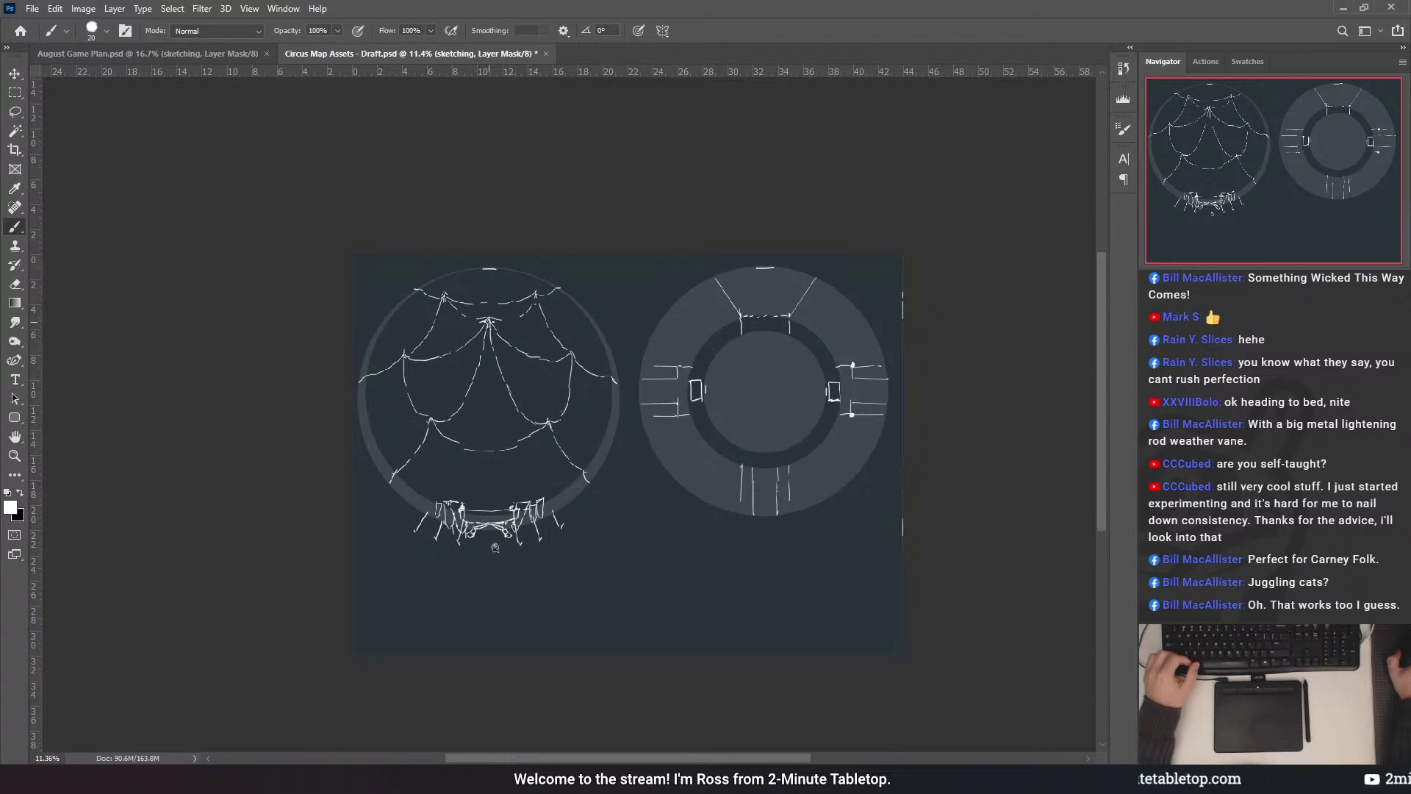
{"action": "scroll", "coordinate": [547, 313], "scroll_direction": "up", "scroll_amount": 1}
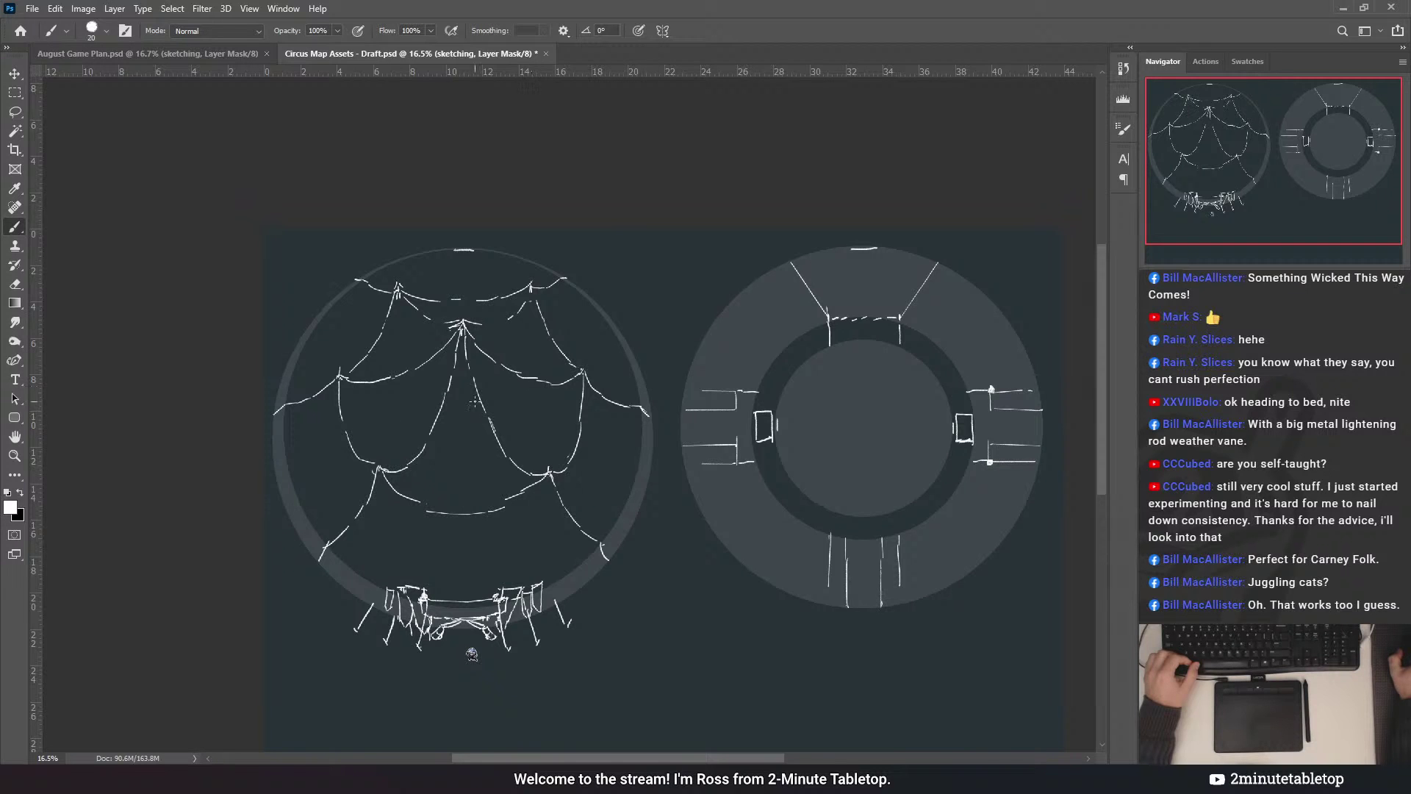
{"action": "scroll", "coordinate": [343, 405], "scroll_direction": "down", "scroll_amount": 1}
{"action": "scroll", "coordinate": [410, 418], "scroll_direction": "up", "scroll_amount": 2}
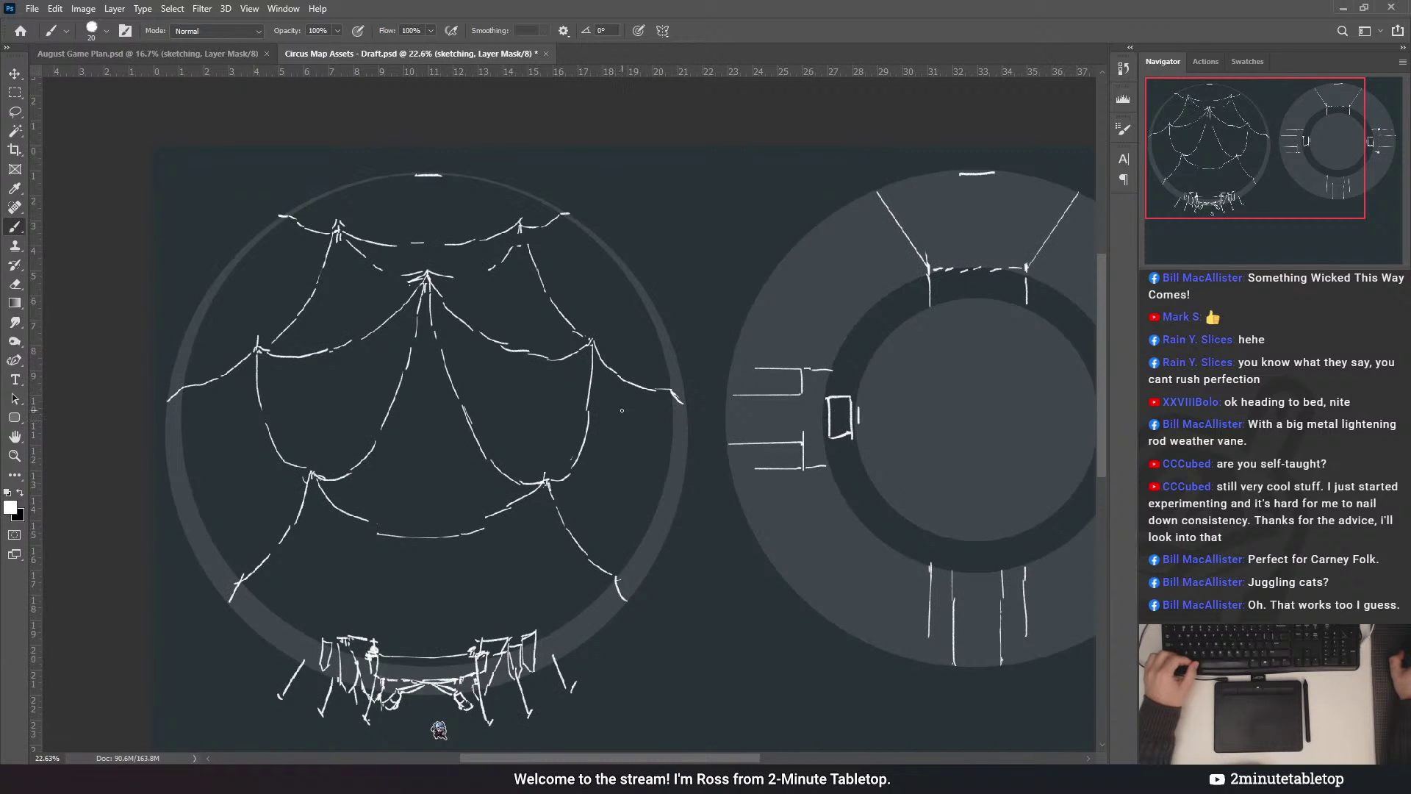
- Try clearing a rectangular area of the sketch around the tent's right pole tip, and drop the selection
{"action": "left_click", "coordinate": [14, 93]}
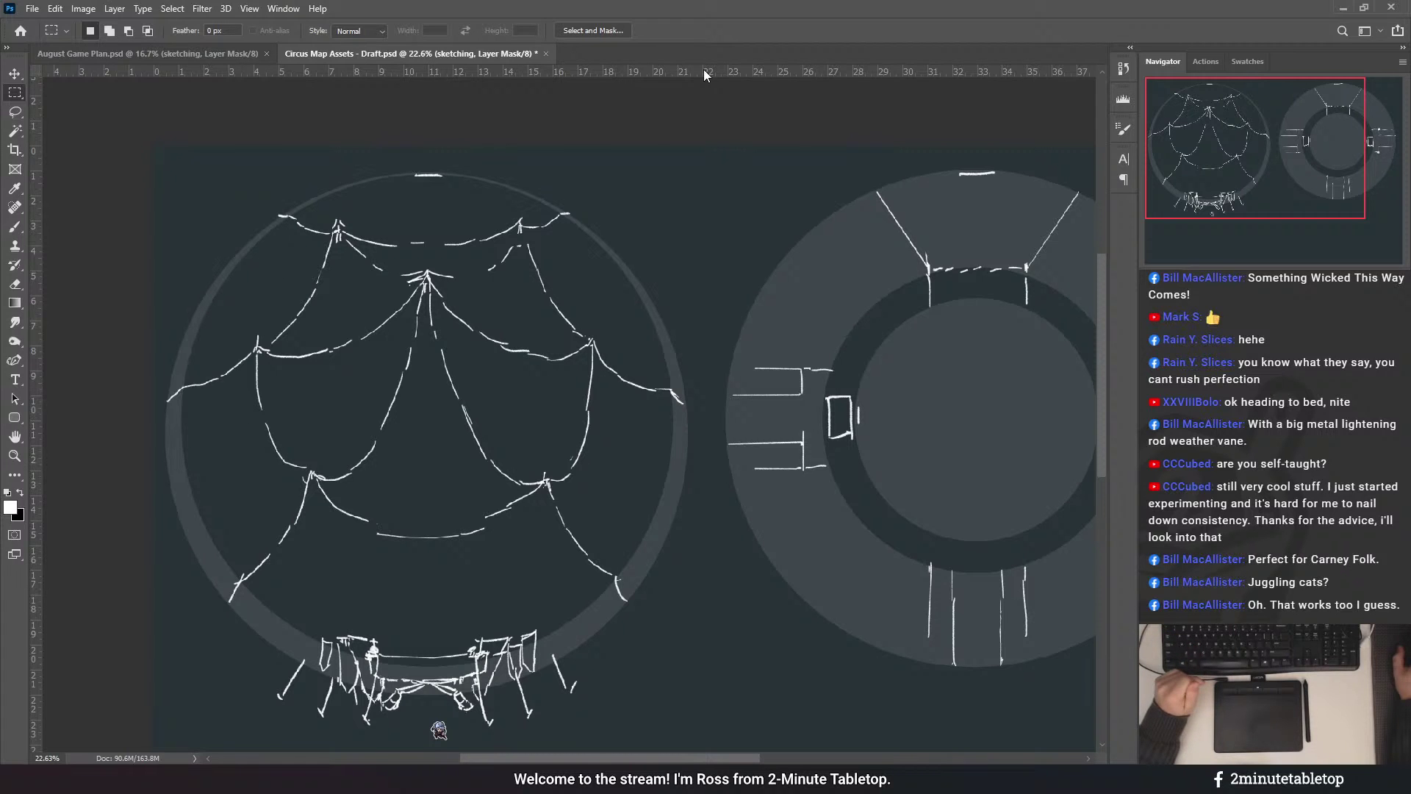
{"action": "left_click_drag", "start_coordinate": [482, 271], "coordinate": [658, 419]}
{"action": "key", "text": "Delete"}
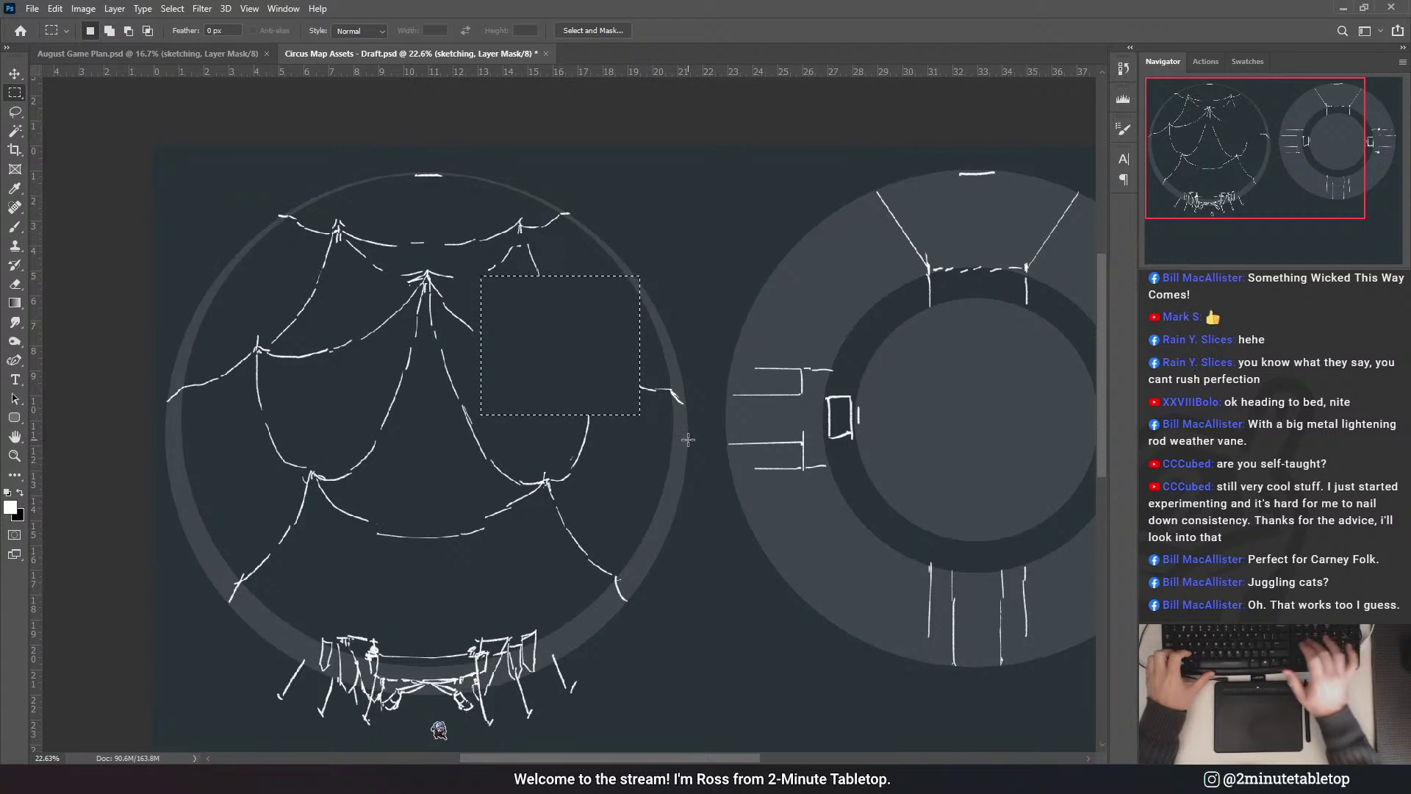
{"action": "key", "text": "ctrl+d"}
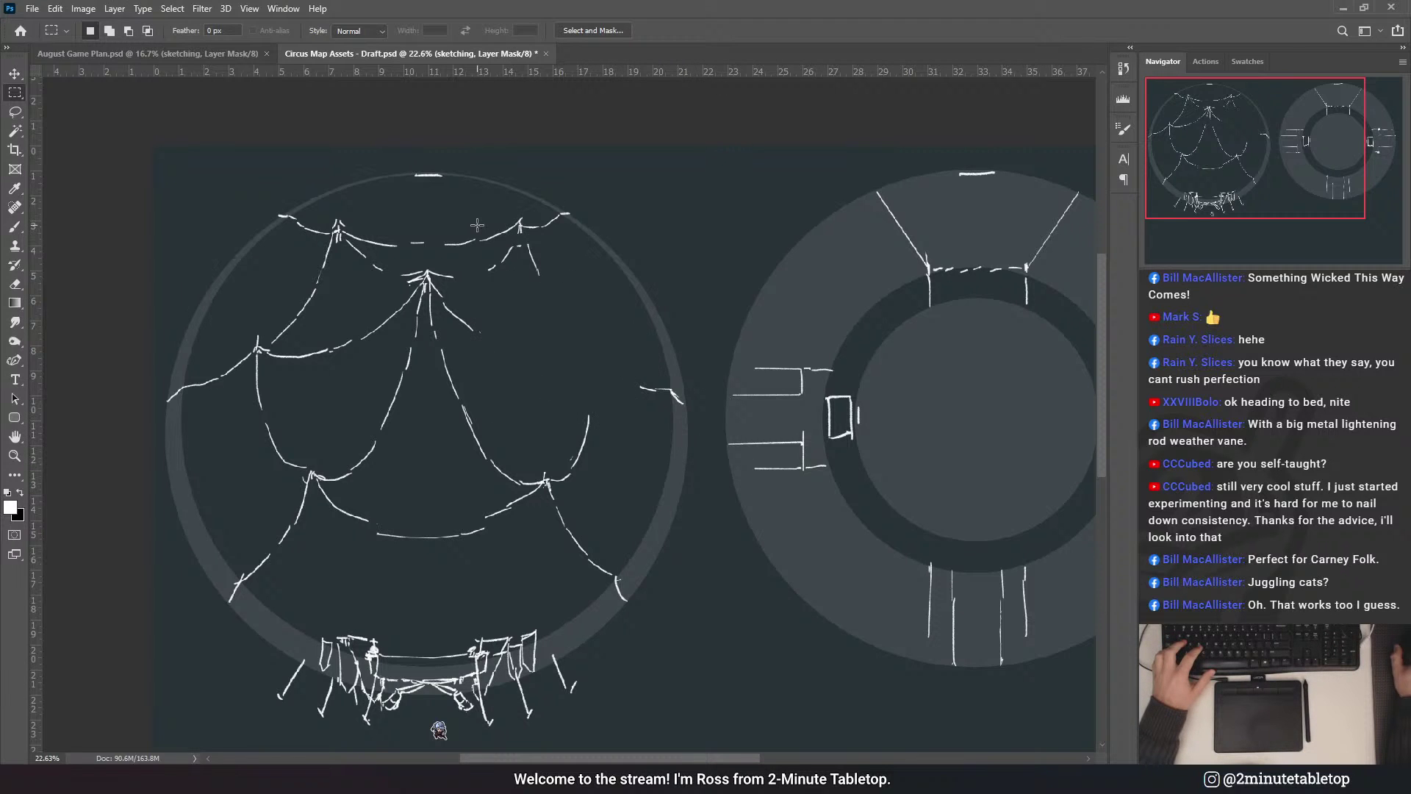
- Try moving a rectangular piece of the sketch around the lower-right pole tip slightly outward and up
{"action": "scroll", "coordinate": [539, 228], "scroll_direction": "down", "scroll_amount": 3}
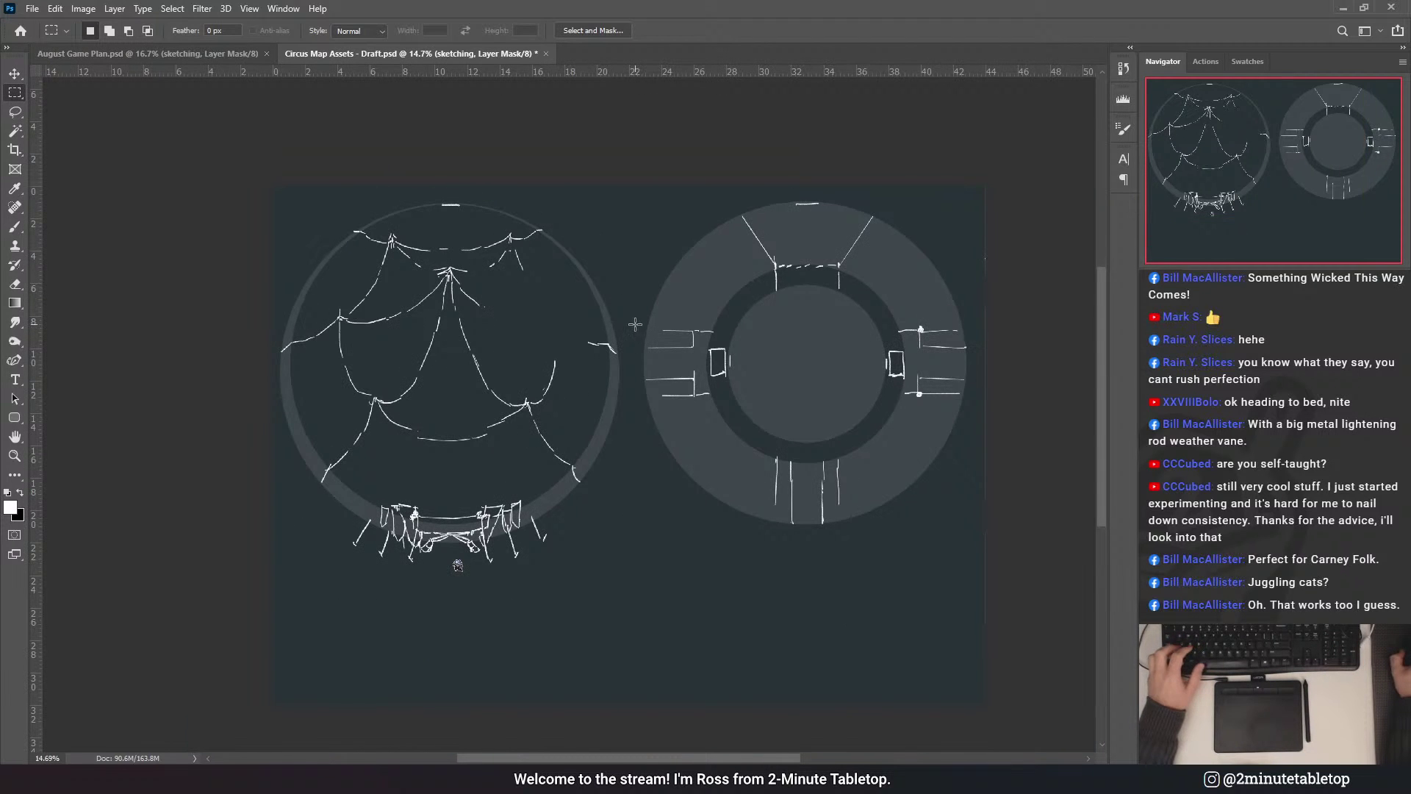
{"action": "mouse_move", "coordinate": [569, 437]}
{"action": "left_mouse_down"}
{"action": "mouse_move", "coordinate": [487, 375]}
{"action": "mouse_move", "coordinate": [607, 435]}
{"action": "mouse_move", "coordinate": [637, 422]}
{"action": "left_mouse_up"}
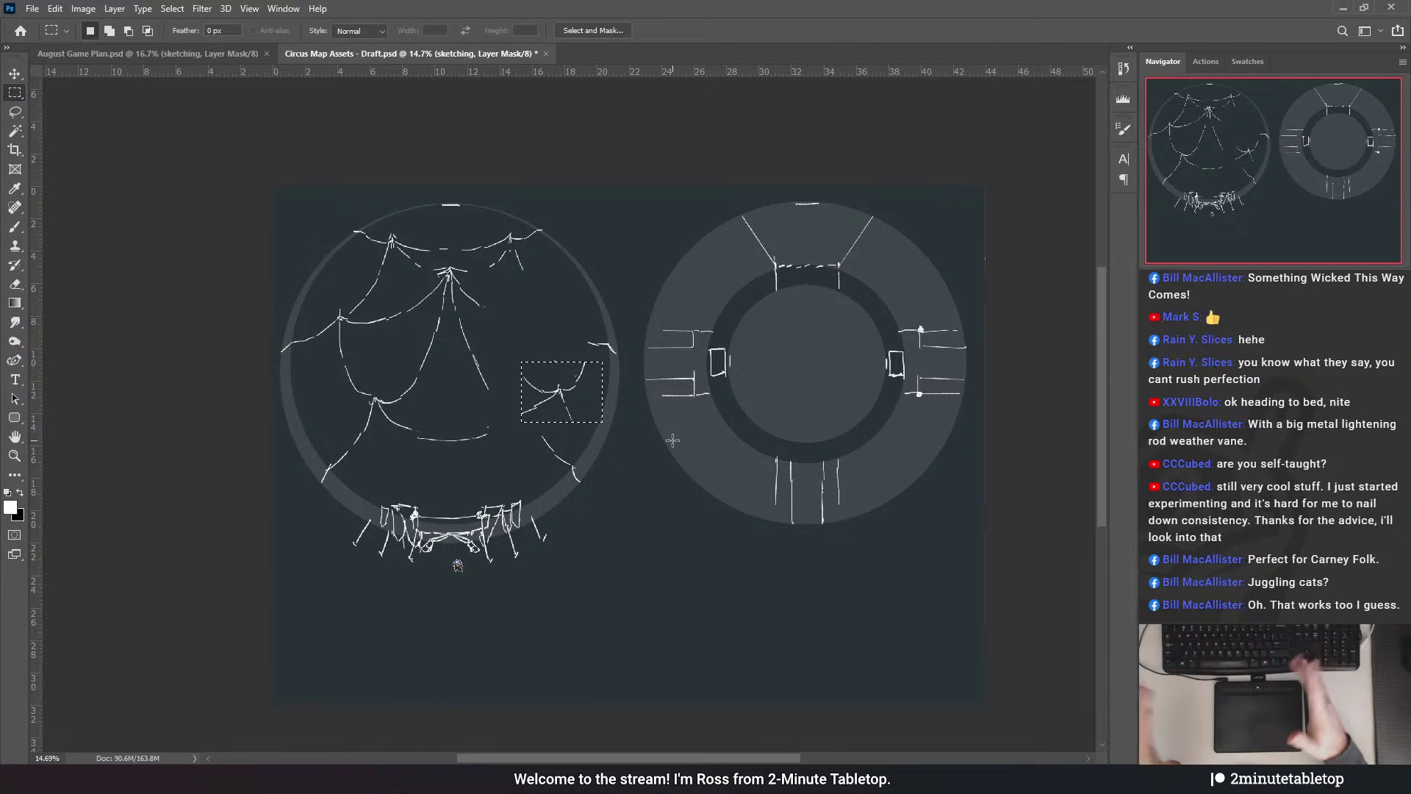
{"action": "key", "text": "ctrl+d"}
{"action": "scroll", "coordinate": [619, 327], "scroll_direction": "down", "scroll_amount": 3}
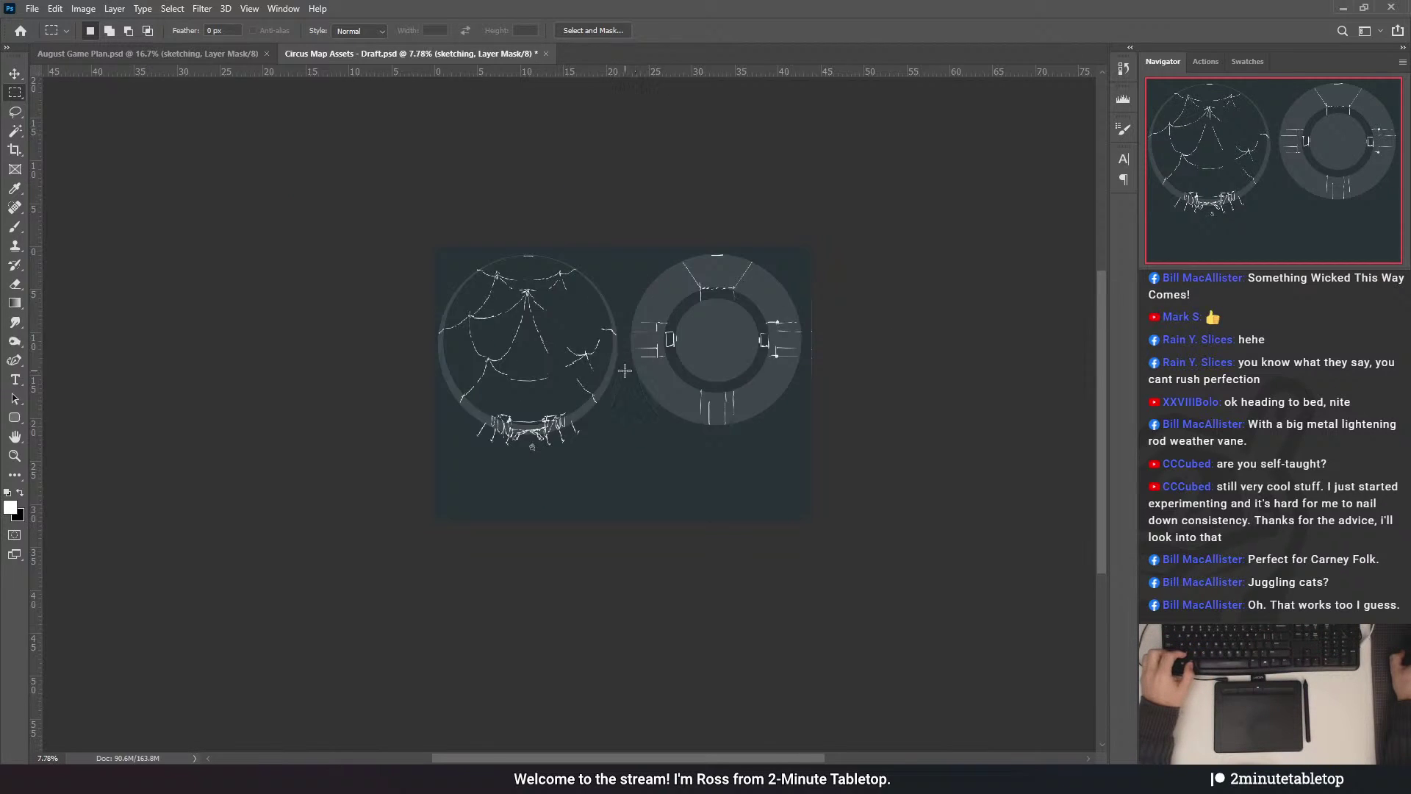
- Undo the moved lower-right piece and the cleared area to bring back the canvas edges around the right pole tips
{"action": "scroll", "coordinate": [545, 255], "scroll_direction": "up", "scroll_amount": 3}
{"action": "key", "text": "ctrl+z"}
{"action": "key", "text": "ctrl+z"}
{"action": "key", "text": "ctrl+shift+z"}
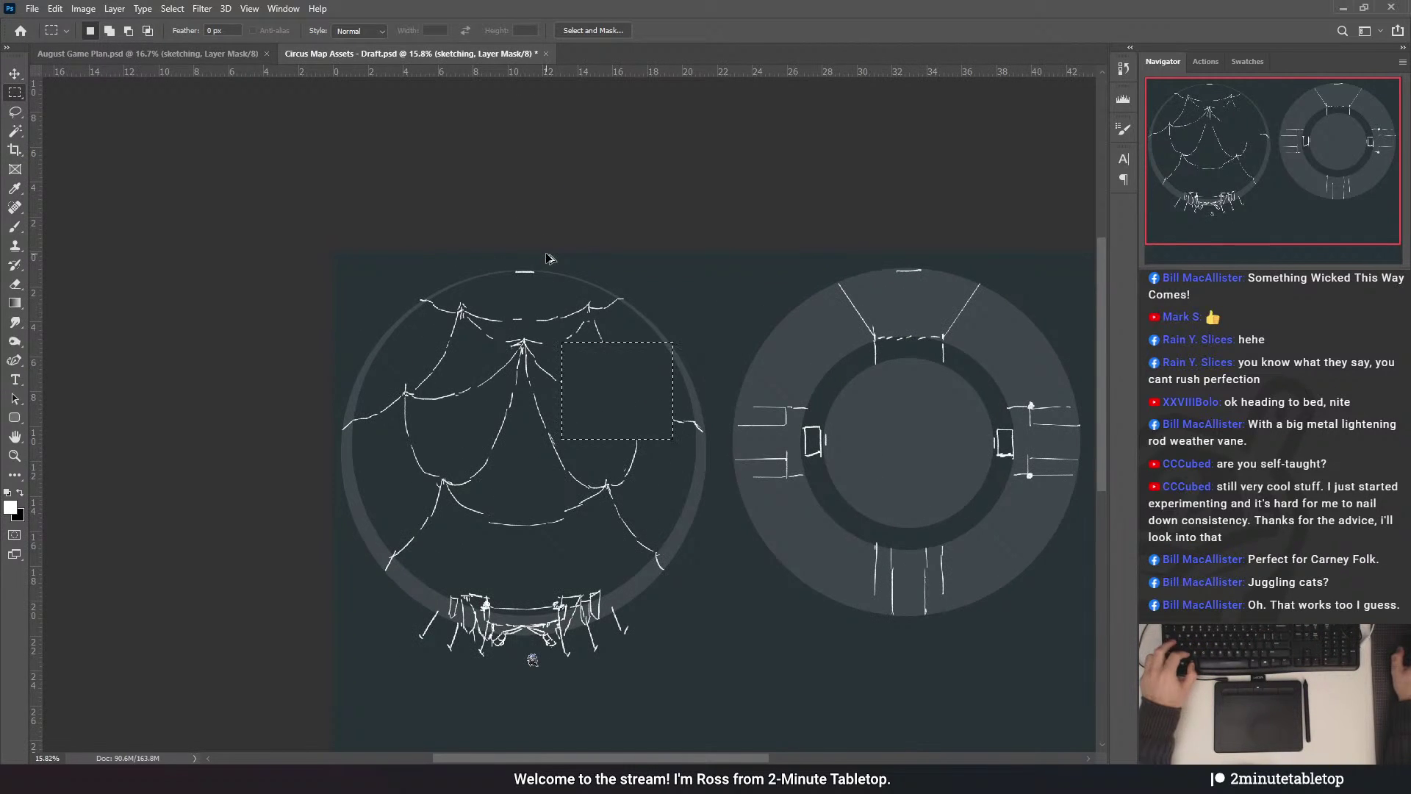
{"action": "key", "text": "ctrl+shift+z"}
{"action": "scroll", "coordinate": [787, 301], "scroll_direction": "up", "scroll_amount": 1}
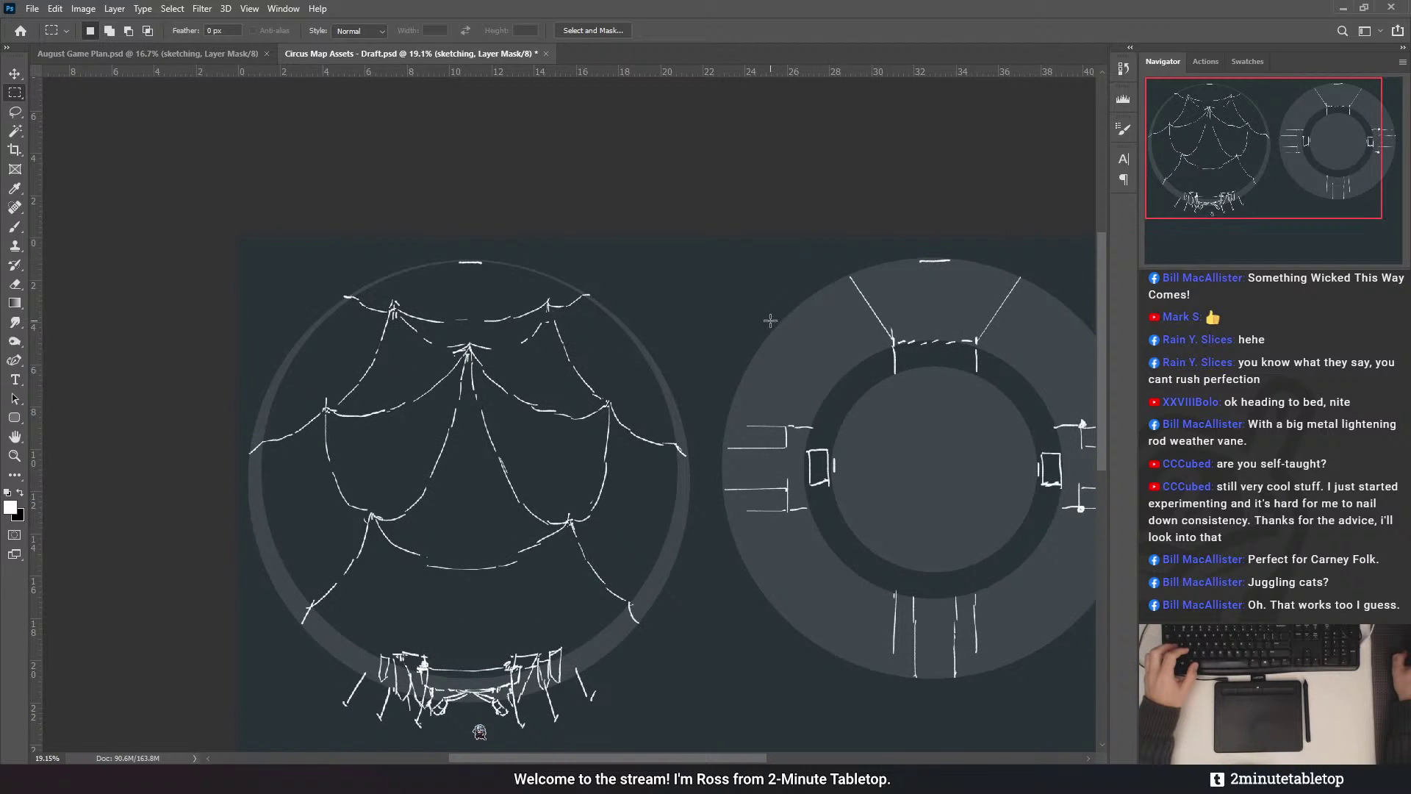
- Review the tent roof and the interior ring layout side by side, and save the circus map draft
{"action": "scroll", "coordinate": [306, 213], "scroll_direction": "down", "scroll_amount": 1}
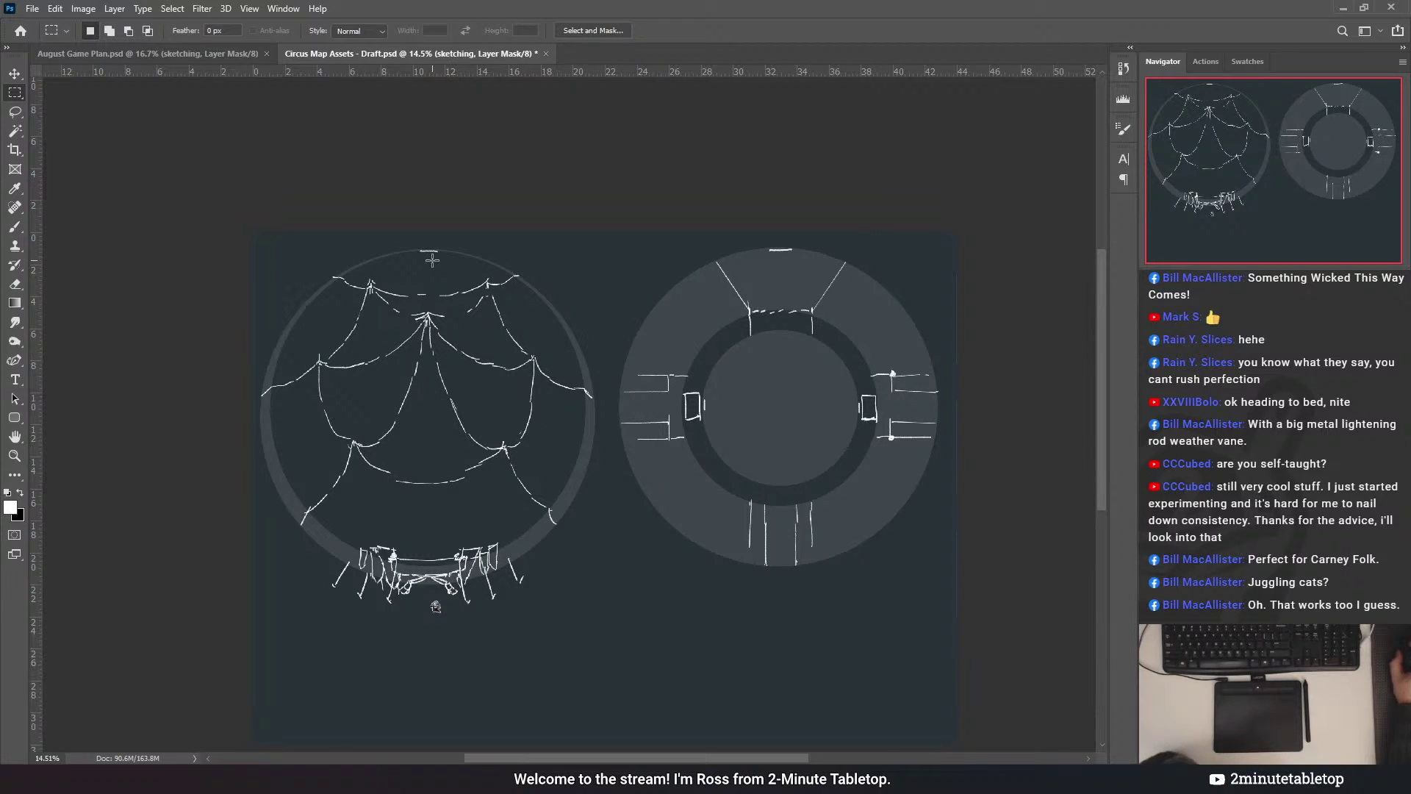
{"action": "scroll", "coordinate": [746, 480], "scroll_direction": "up", "scroll_amount": 3}
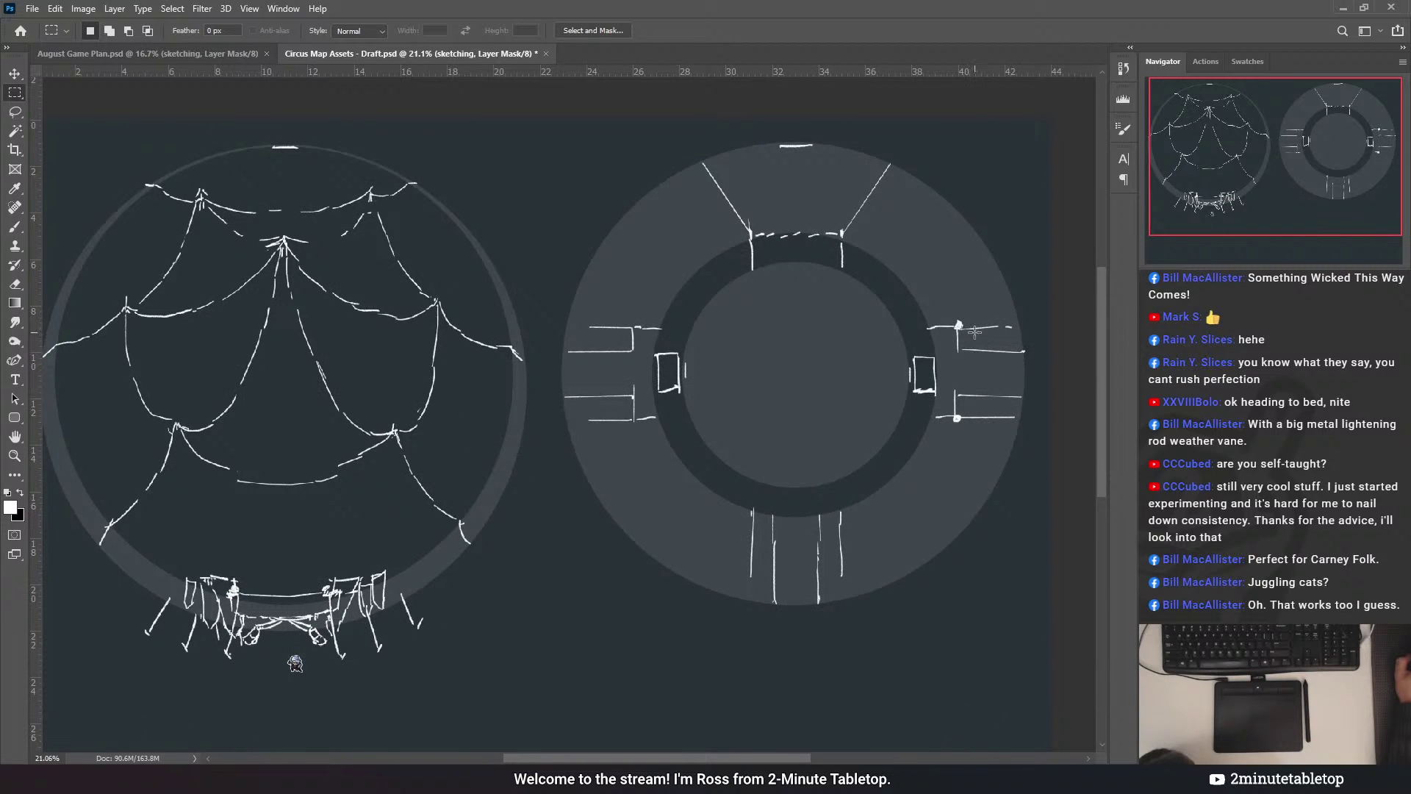
{"action": "scroll", "coordinate": [668, 745], "scroll_direction": "left", "scroll_amount": 2}
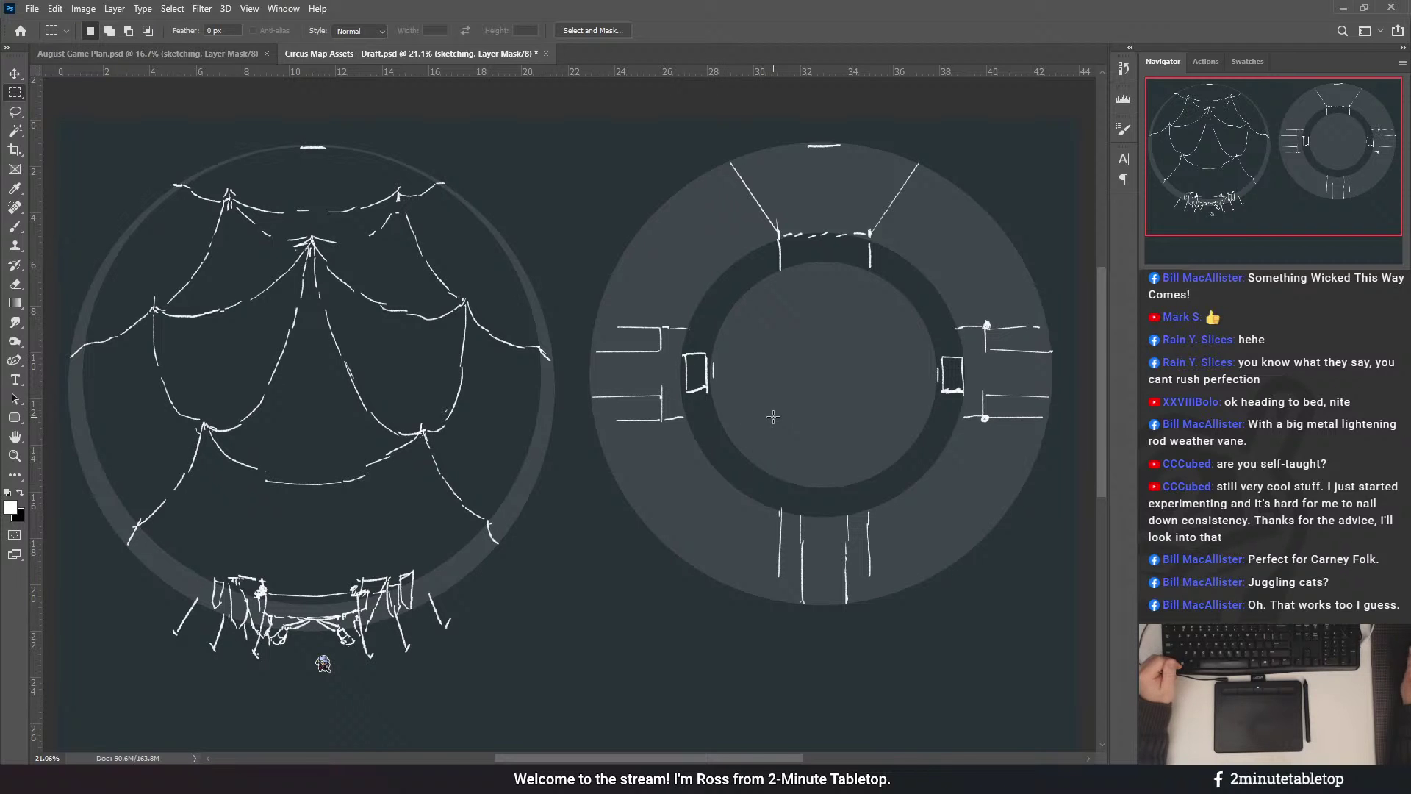
{"action": "key", "text": "ctrl+s"}
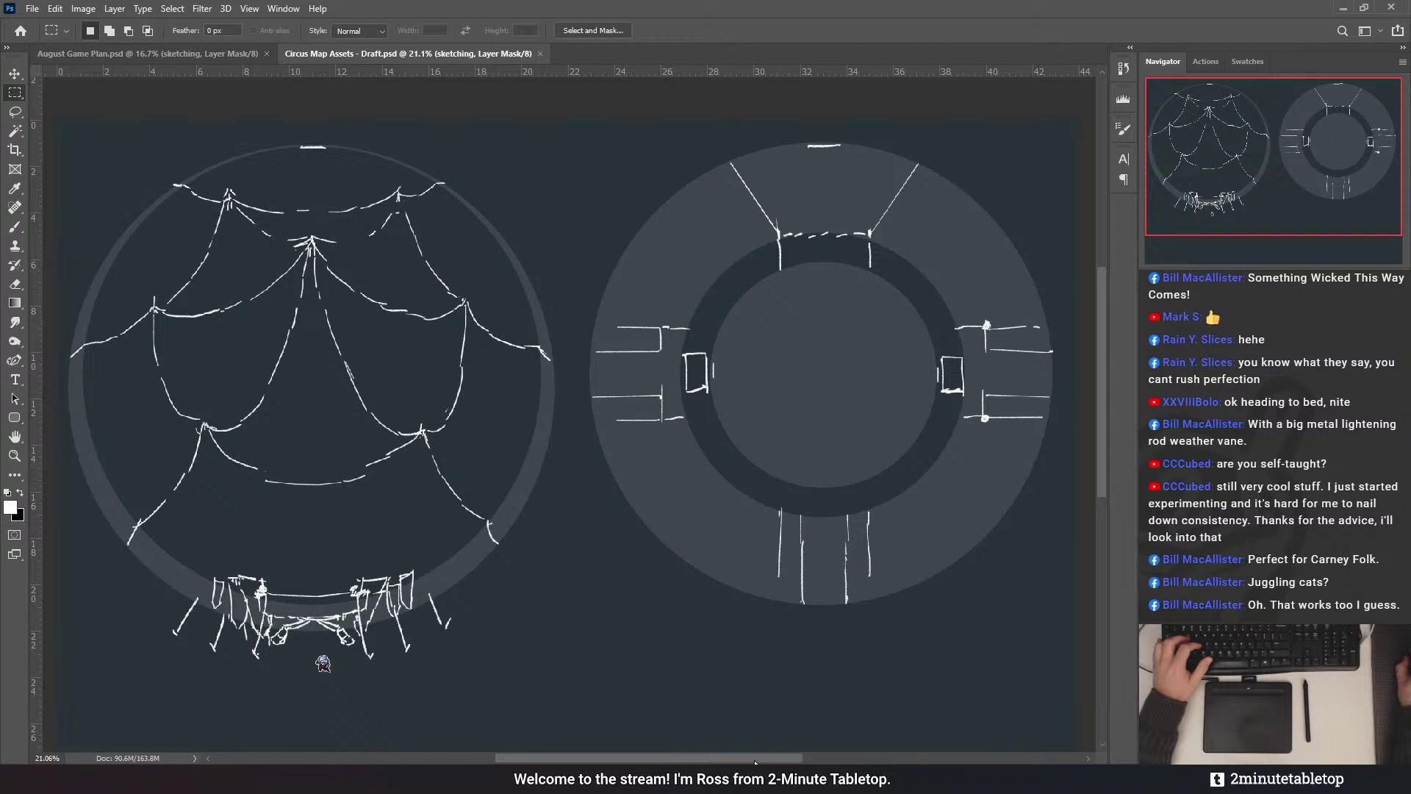
{"action": "left_click_drag", "start_coordinate": [755, 760], "coordinate": [752, 760]}
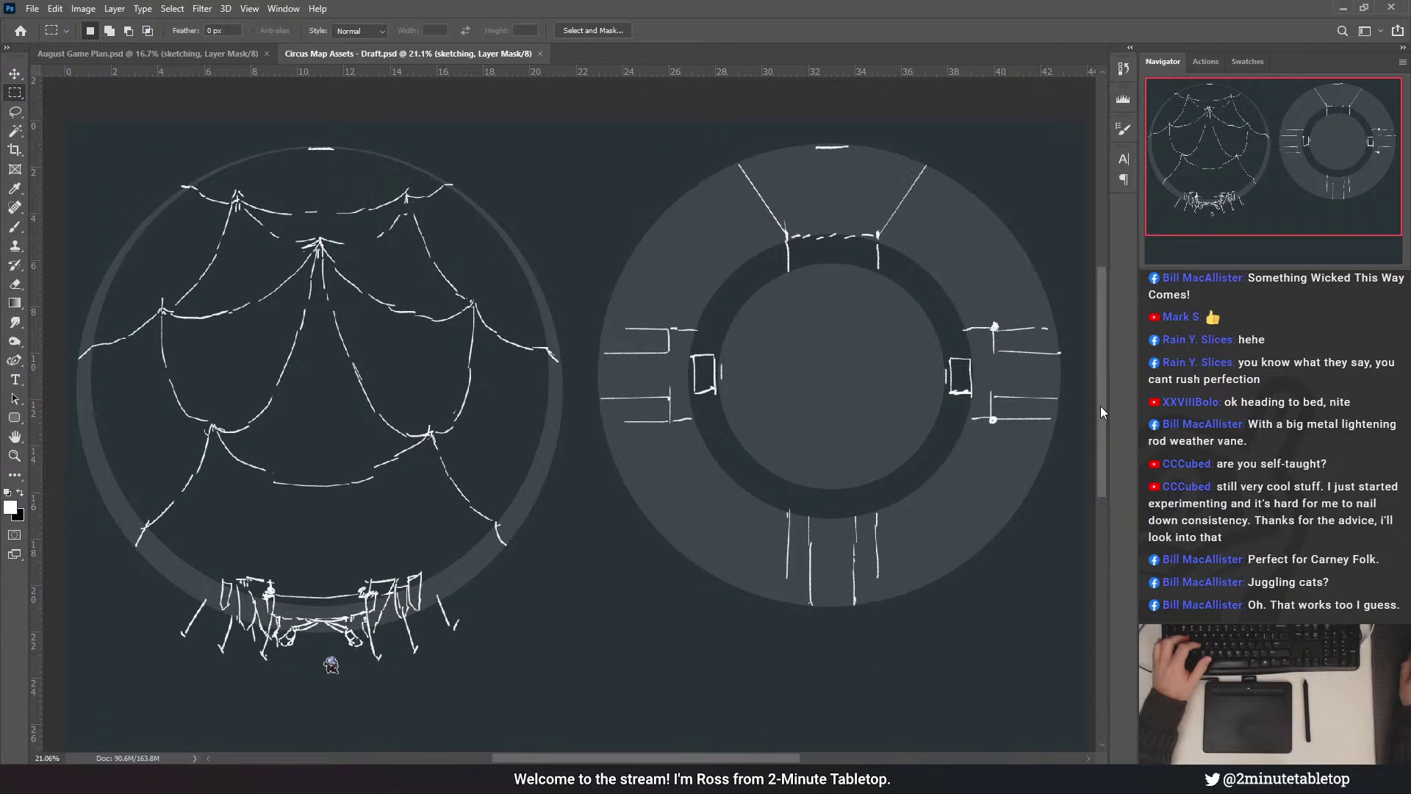